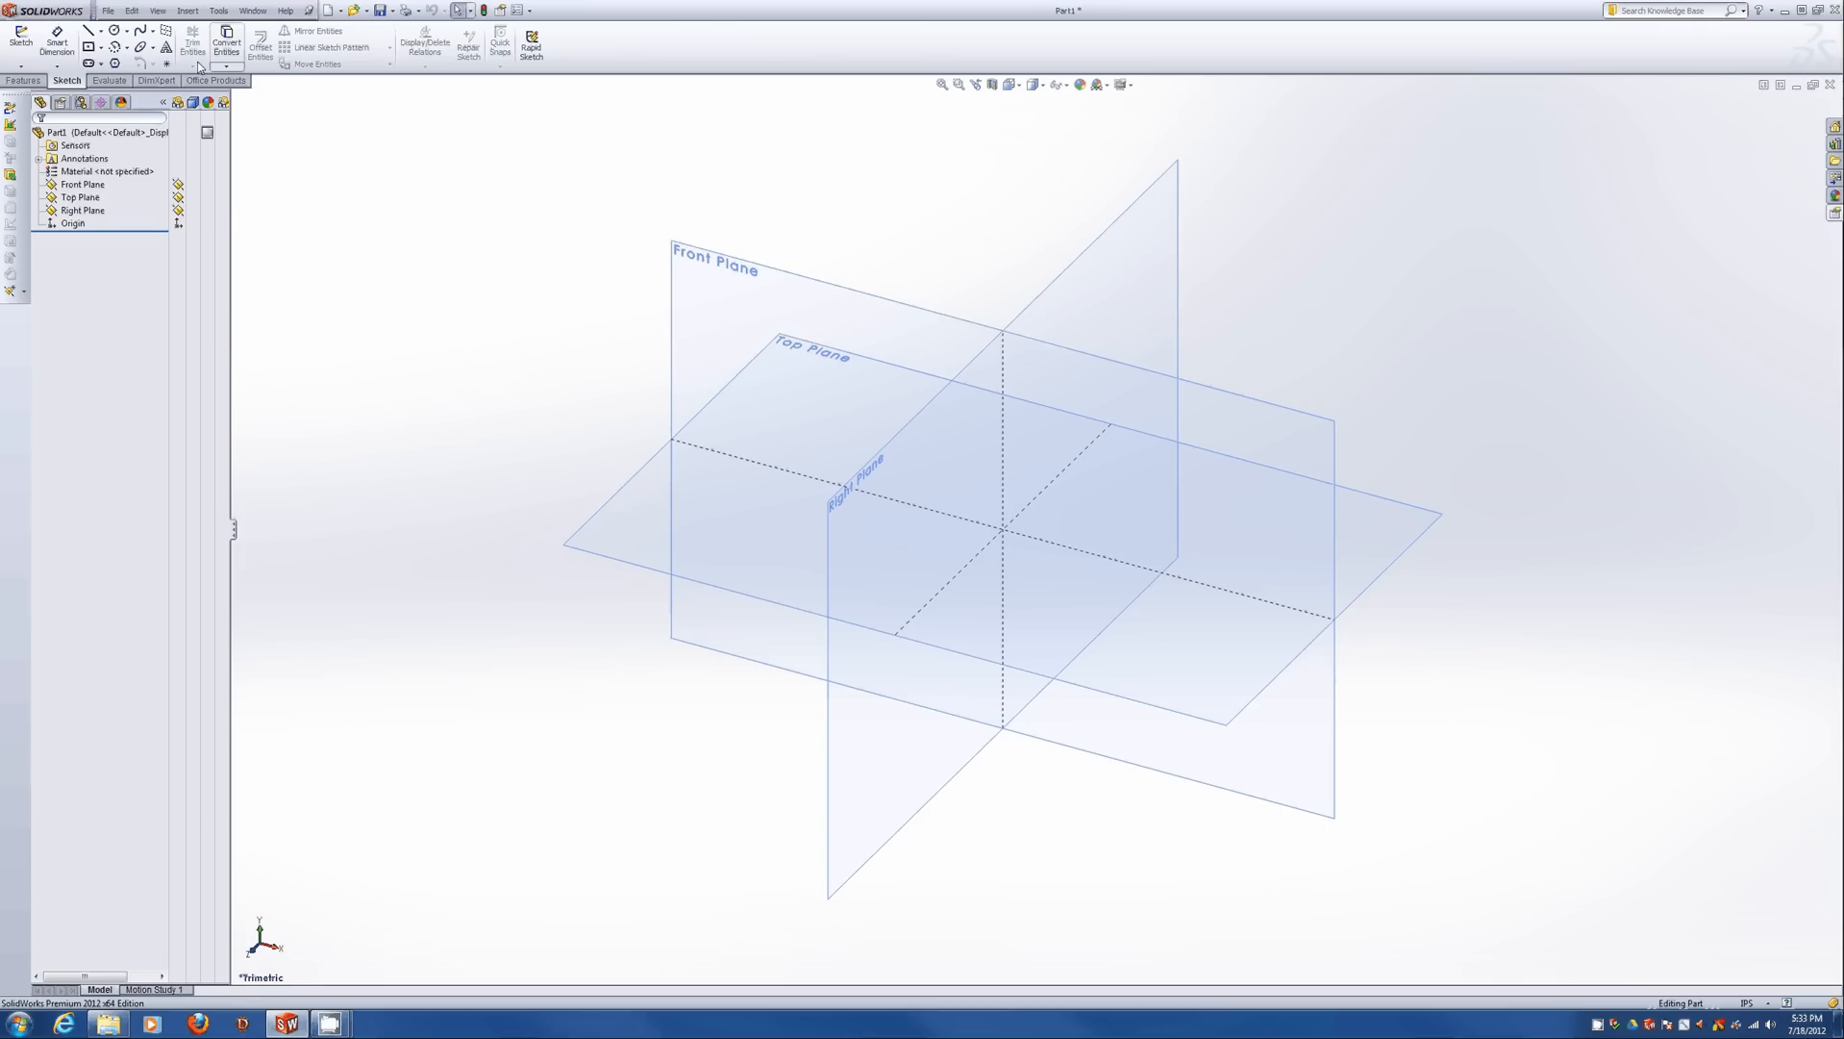
Start a 3D sketch and draw a center rectangle about 4.09 by 5.77 in on the Top Plane, centered on the origin.
{"action": "left_click", "coordinate": [28, 70]}
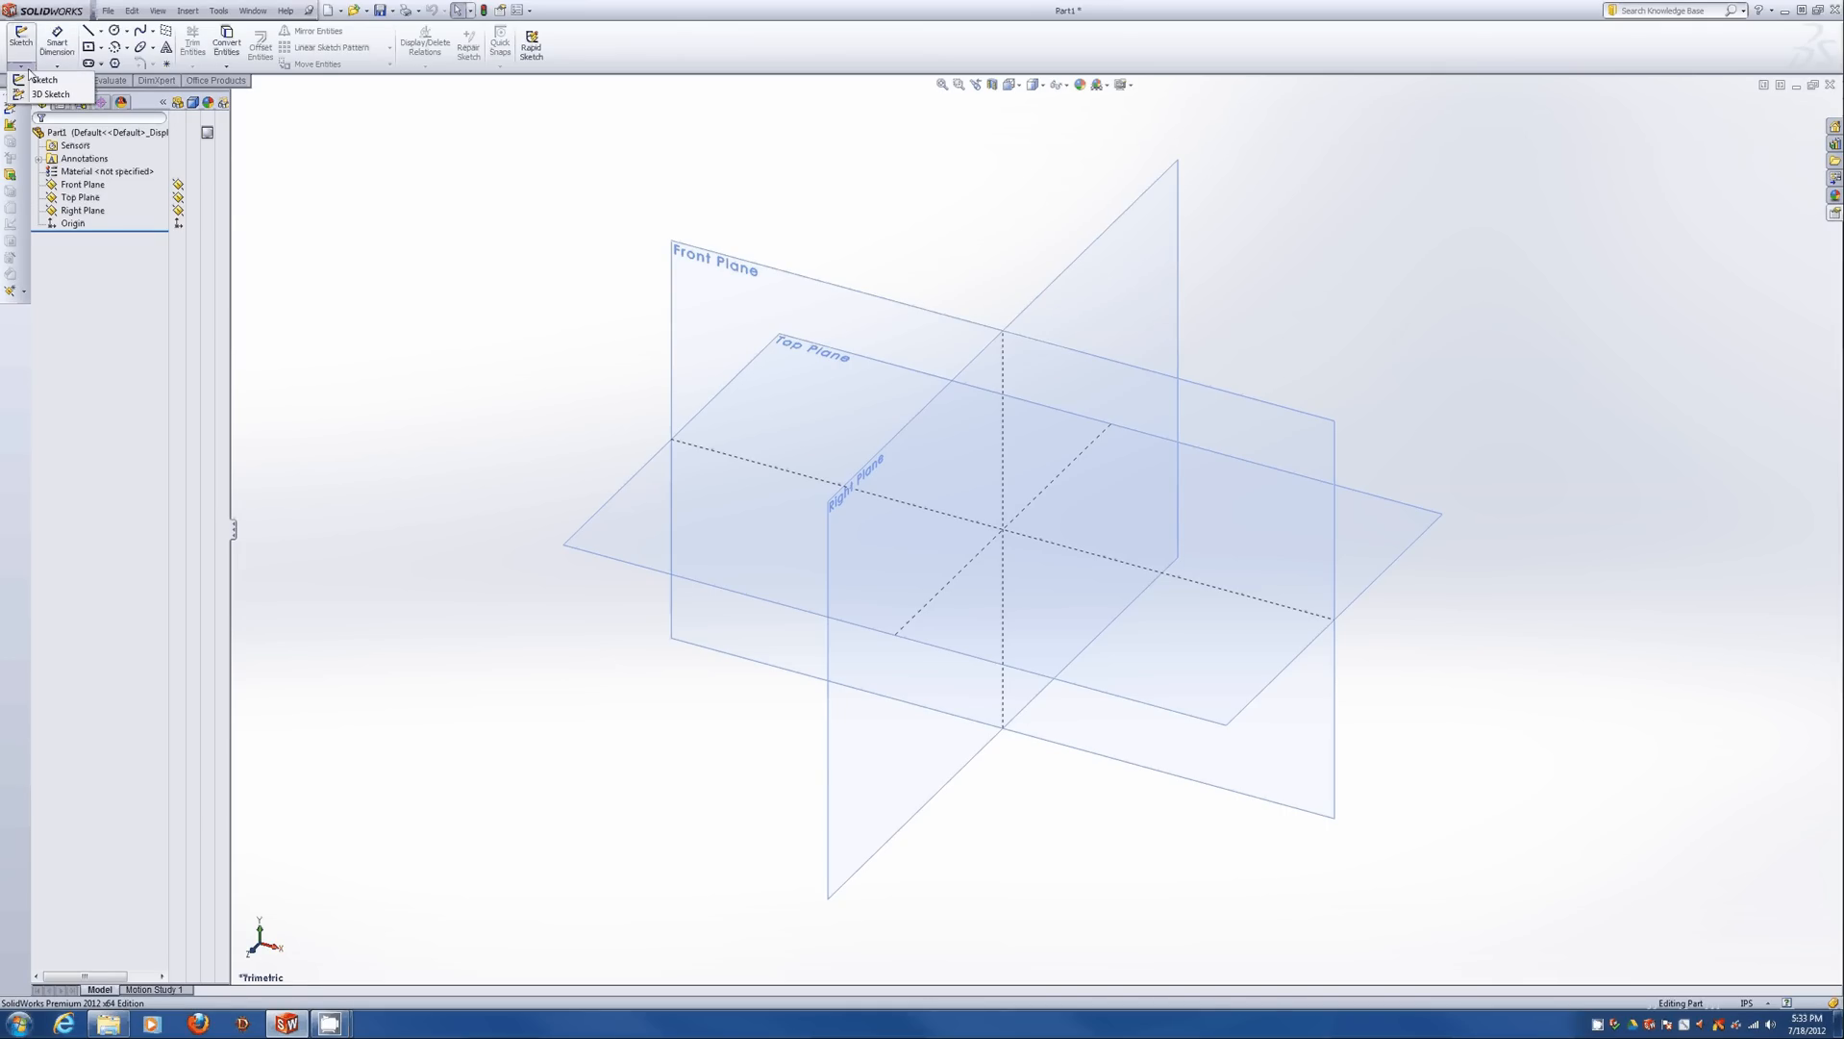
{"action": "left_click", "coordinate": [43, 94]}
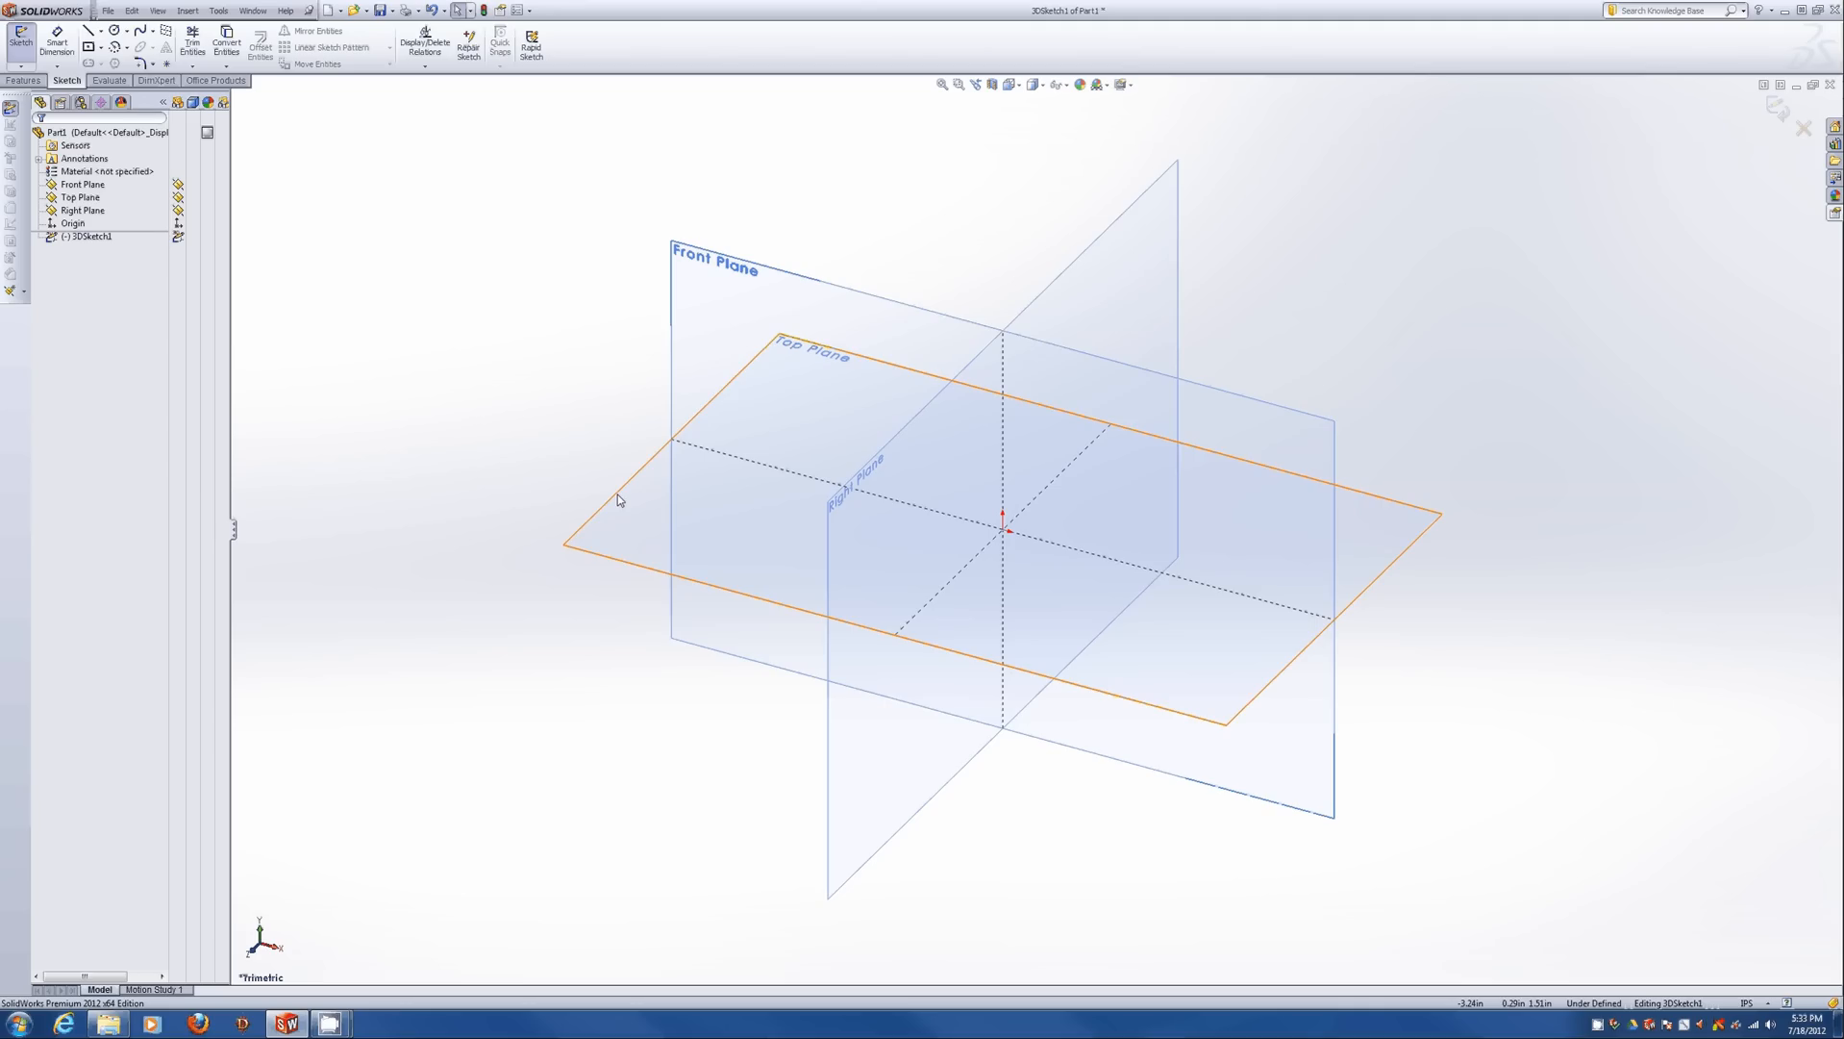
{"action": "left_click", "coordinate": [88, 48]}
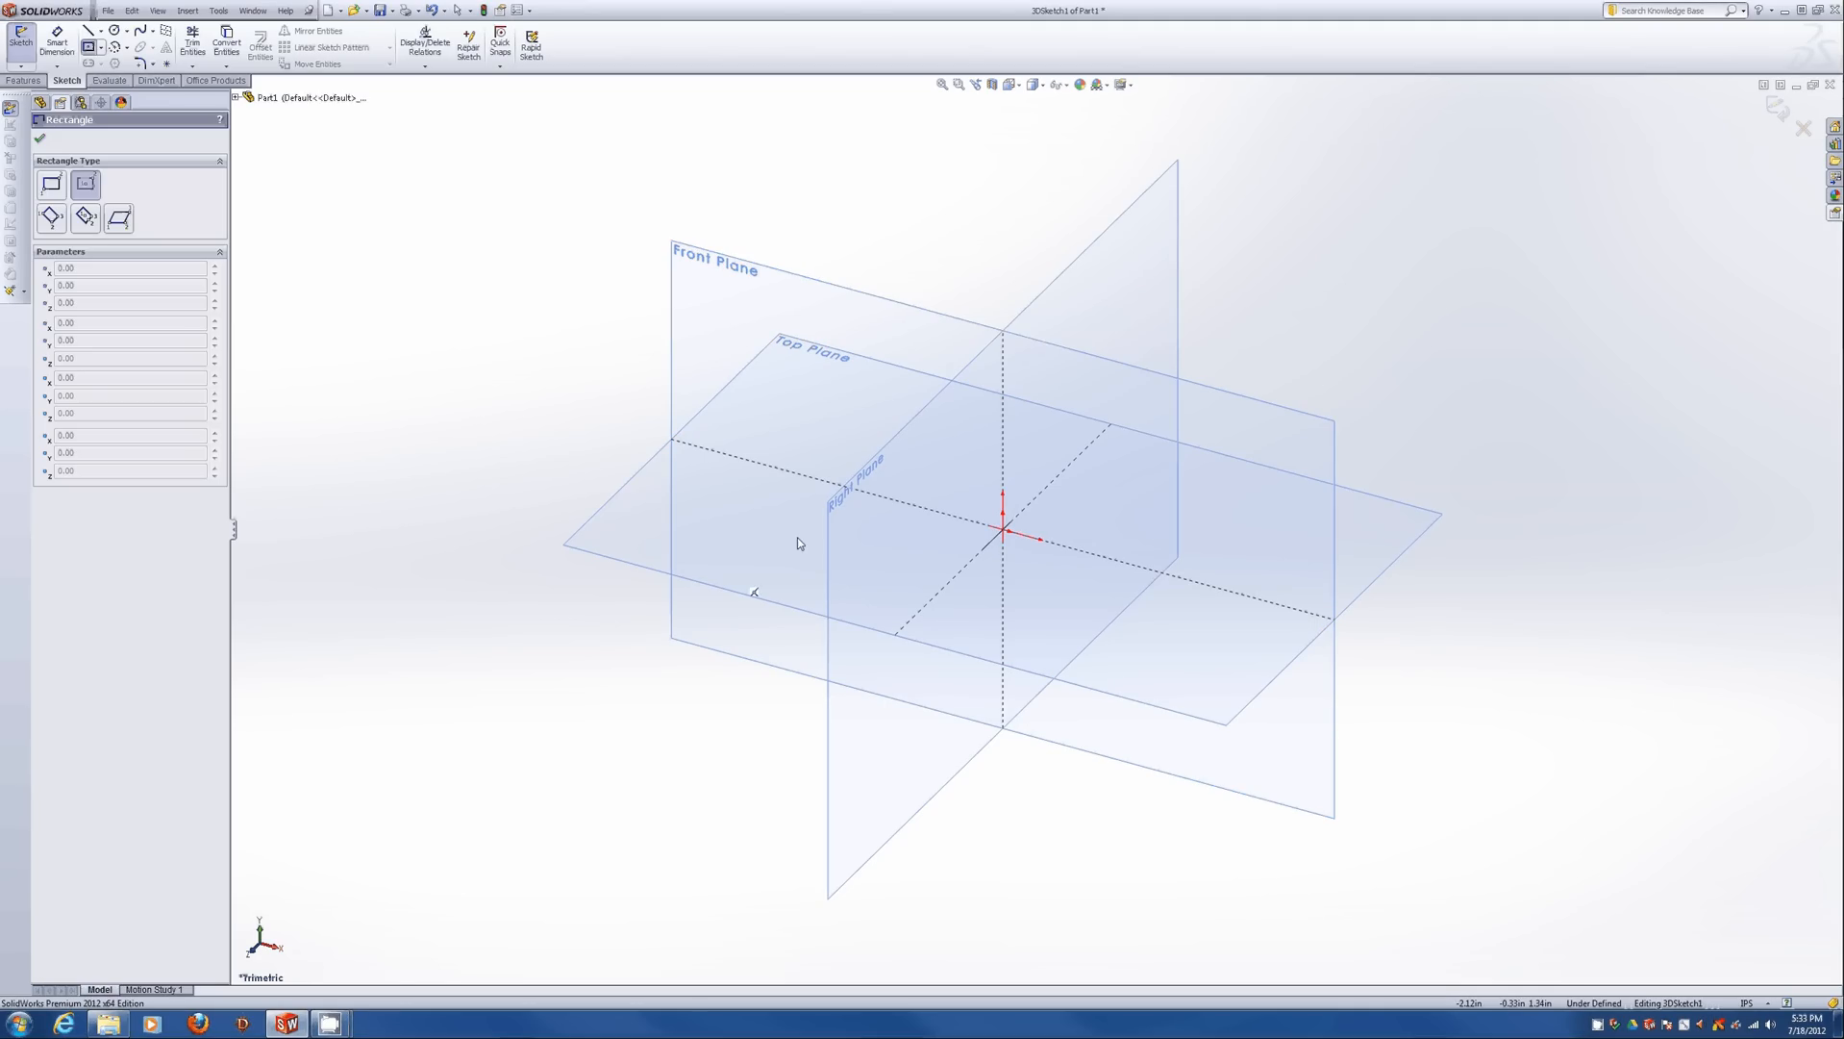
{"action": "mouse_move", "coordinate": [1127, 431]}
{"action": "middle_mouse_down"}
{"action": "mouse_move", "coordinate": [1079, 576]}
{"action": "mouse_move", "coordinate": [1116, 664]}
{"action": "mouse_move", "coordinate": [858, 527]}
{"action": "mouse_move", "coordinate": [914, 751]}
{"action": "mouse_move", "coordinate": [834, 575]}
{"action": "mouse_move", "coordinate": [840, 529]}
{"action": "mouse_move", "coordinate": [896, 544]}
{"action": "middle_mouse_up"}
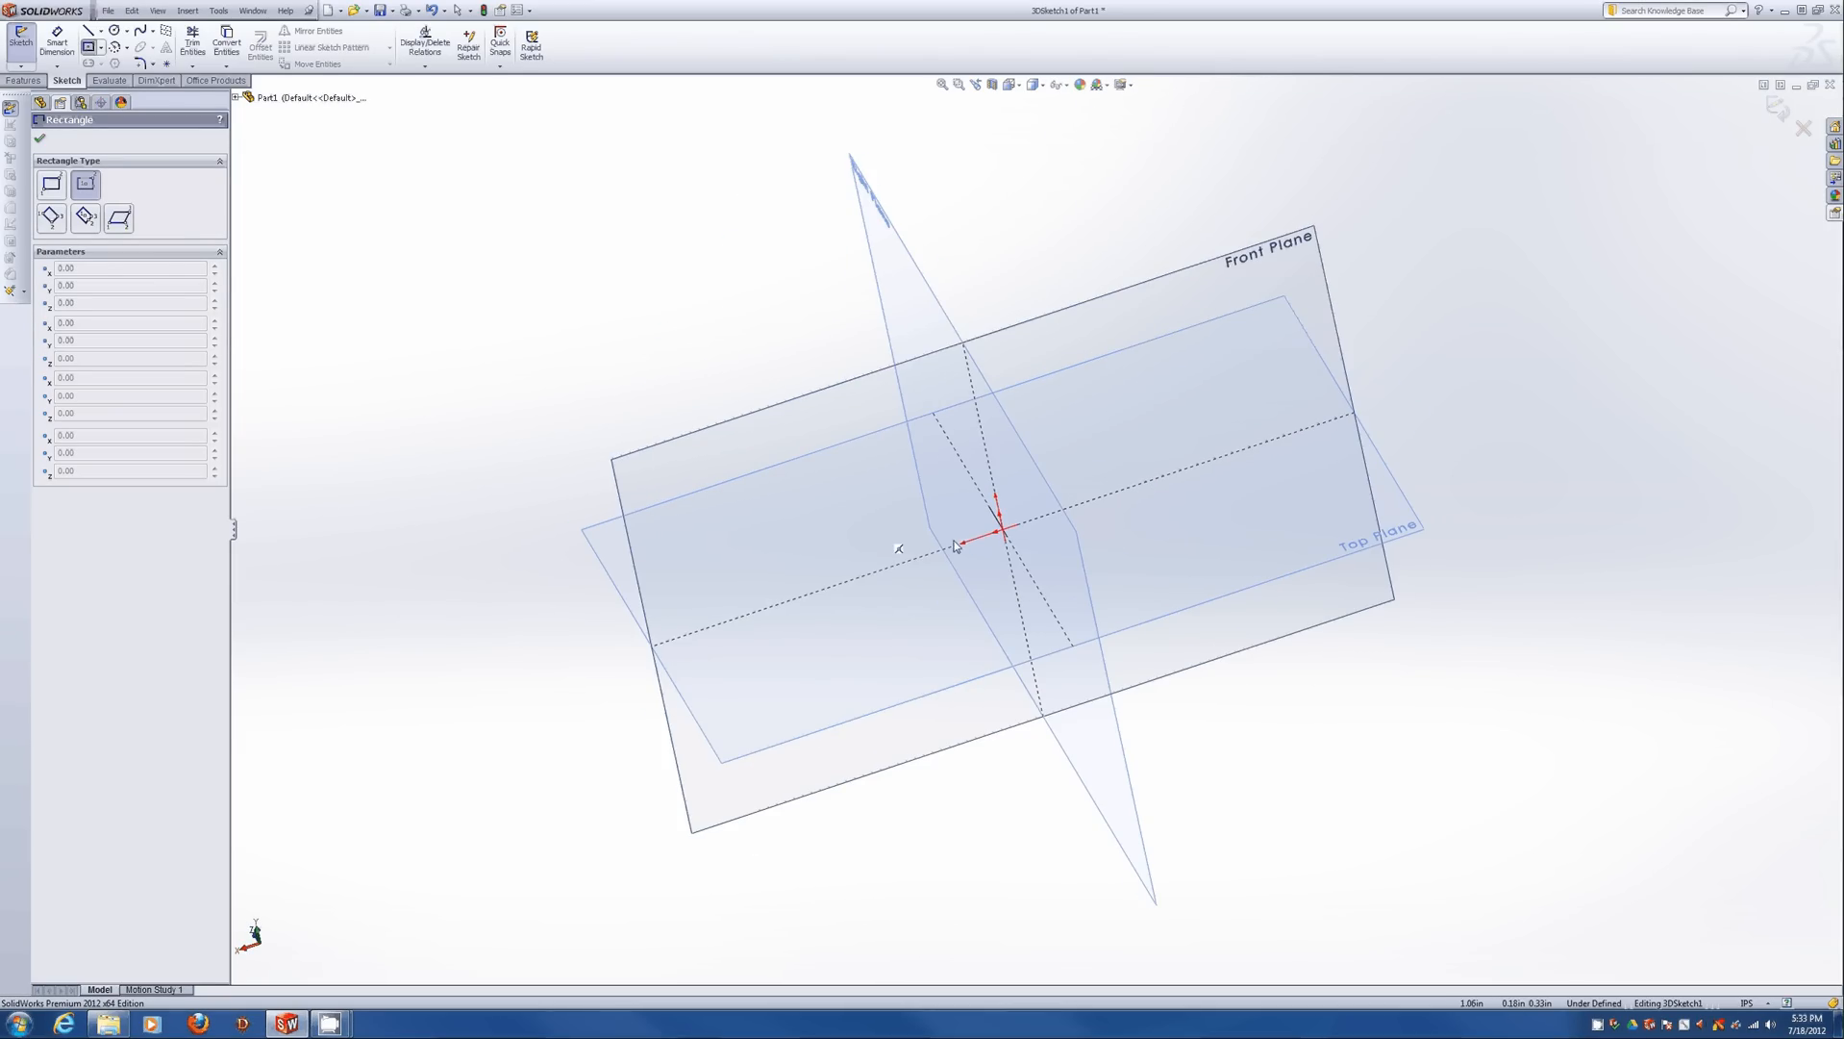
{"action": "mouse_move", "coordinate": [1037, 450]}
{"action": "middle_mouse_down"}
{"action": "mouse_move", "coordinate": [1090, 309]}
{"action": "mouse_move", "coordinate": [1008, 327]}
{"action": "mouse_move", "coordinate": [1024, 509]}
{"action": "mouse_move", "coordinate": [1061, 638]}
{"action": "mouse_move", "coordinate": [1009, 528]}
{"action": "middle_mouse_up"}
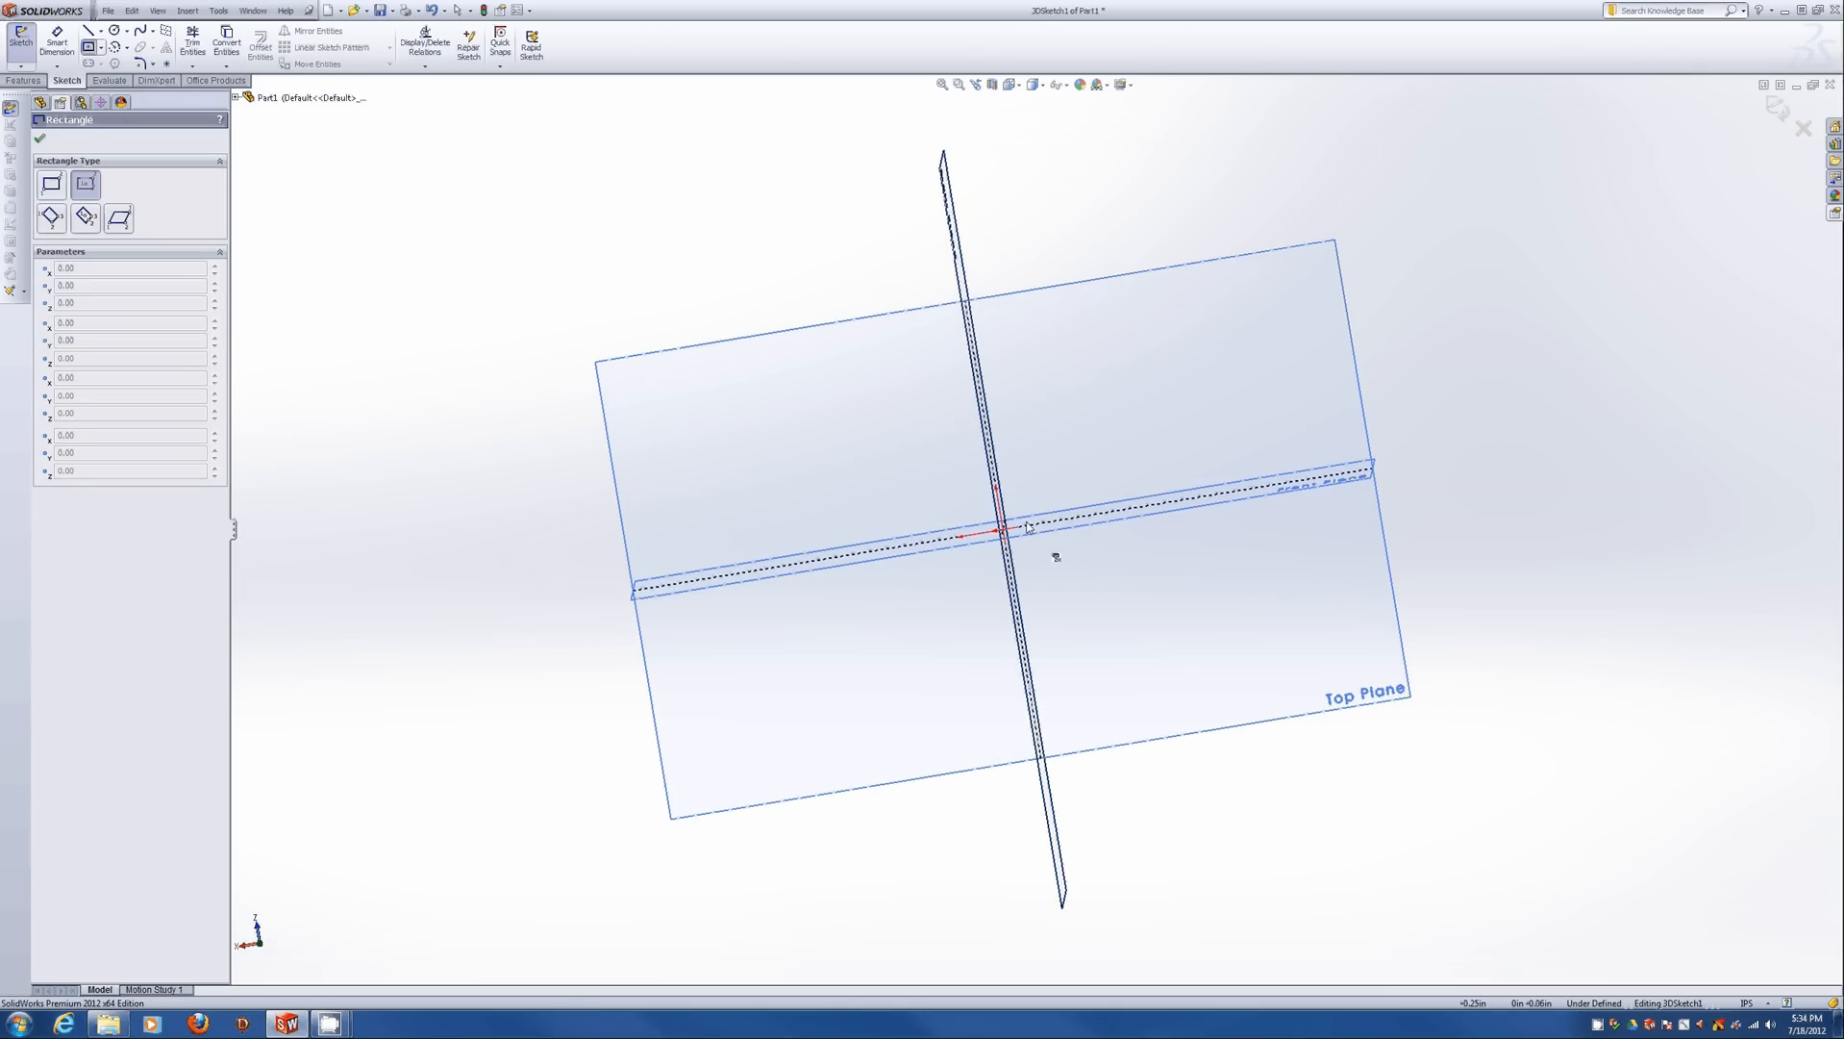
{"action": "mouse_move", "coordinate": [1001, 433]}
{"action": "middle_mouse_down"}
{"action": "mouse_move", "coordinate": [1090, 349]}
{"action": "mouse_move", "coordinate": [1053, 379]}
{"action": "middle_mouse_up"}
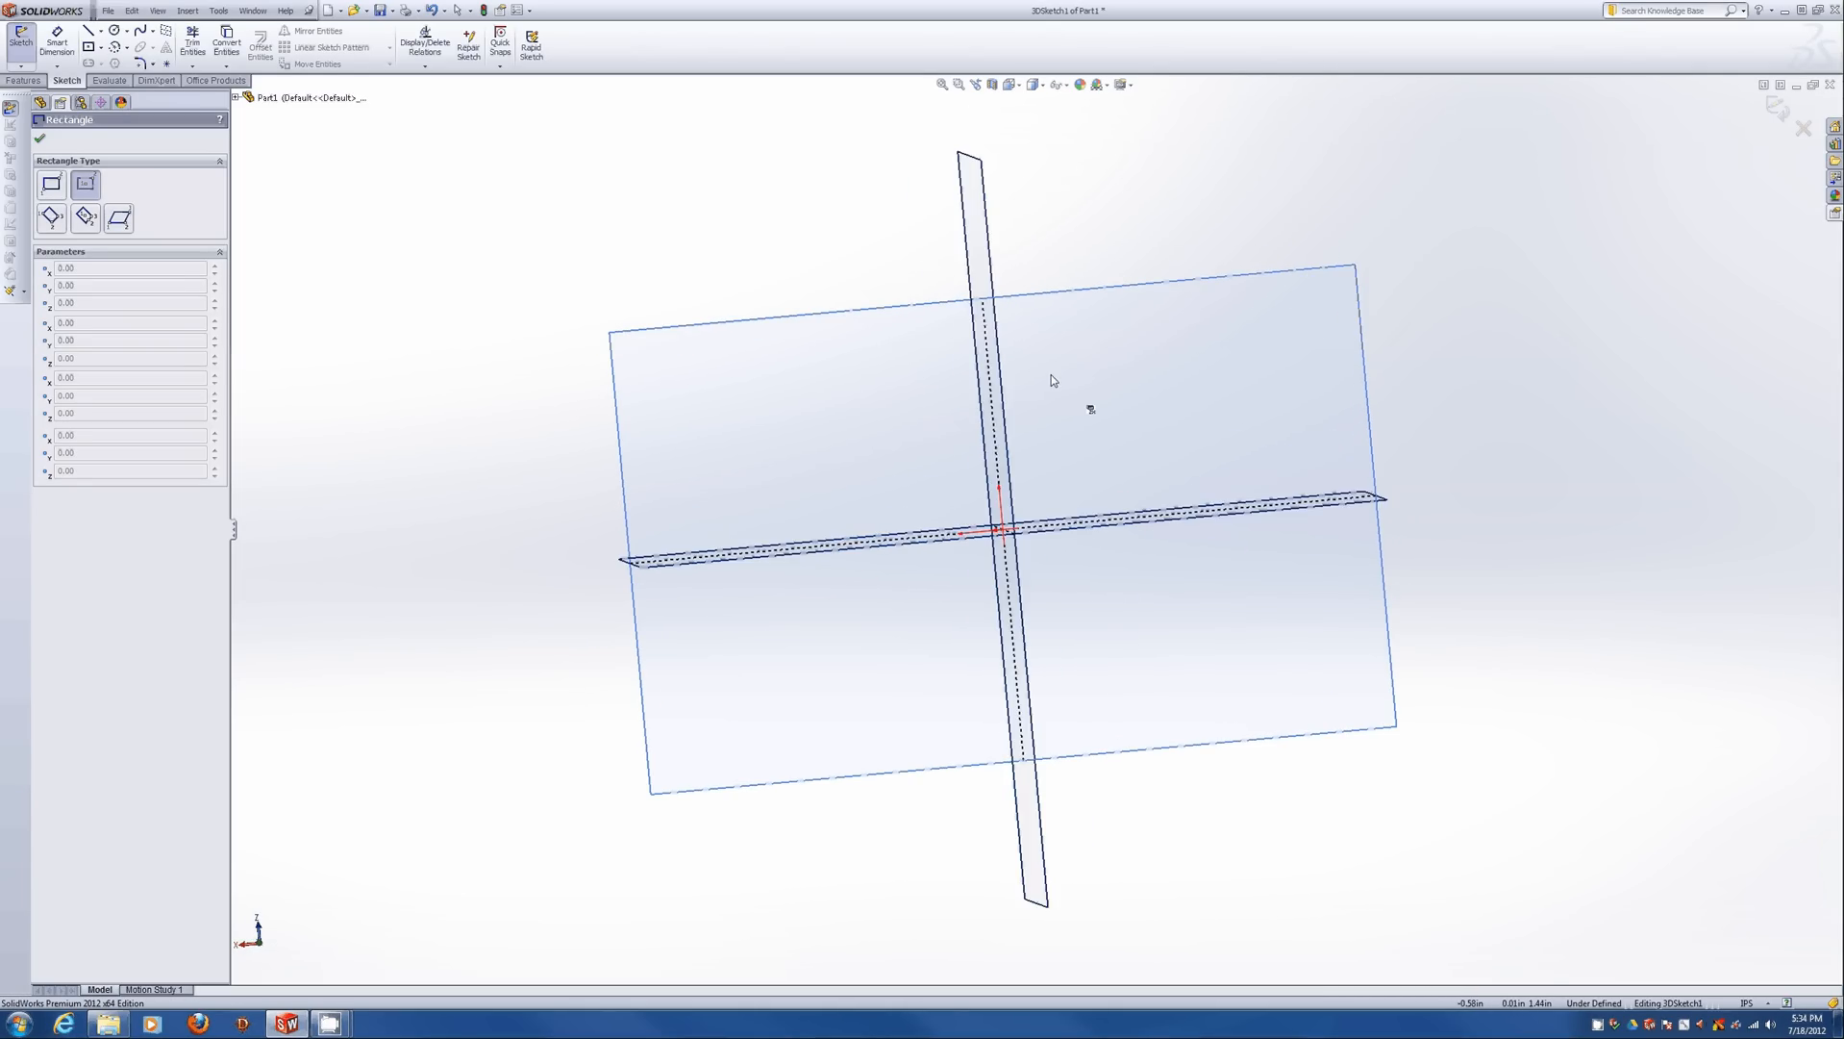
{"action": "left_click", "coordinate": [1004, 539]}
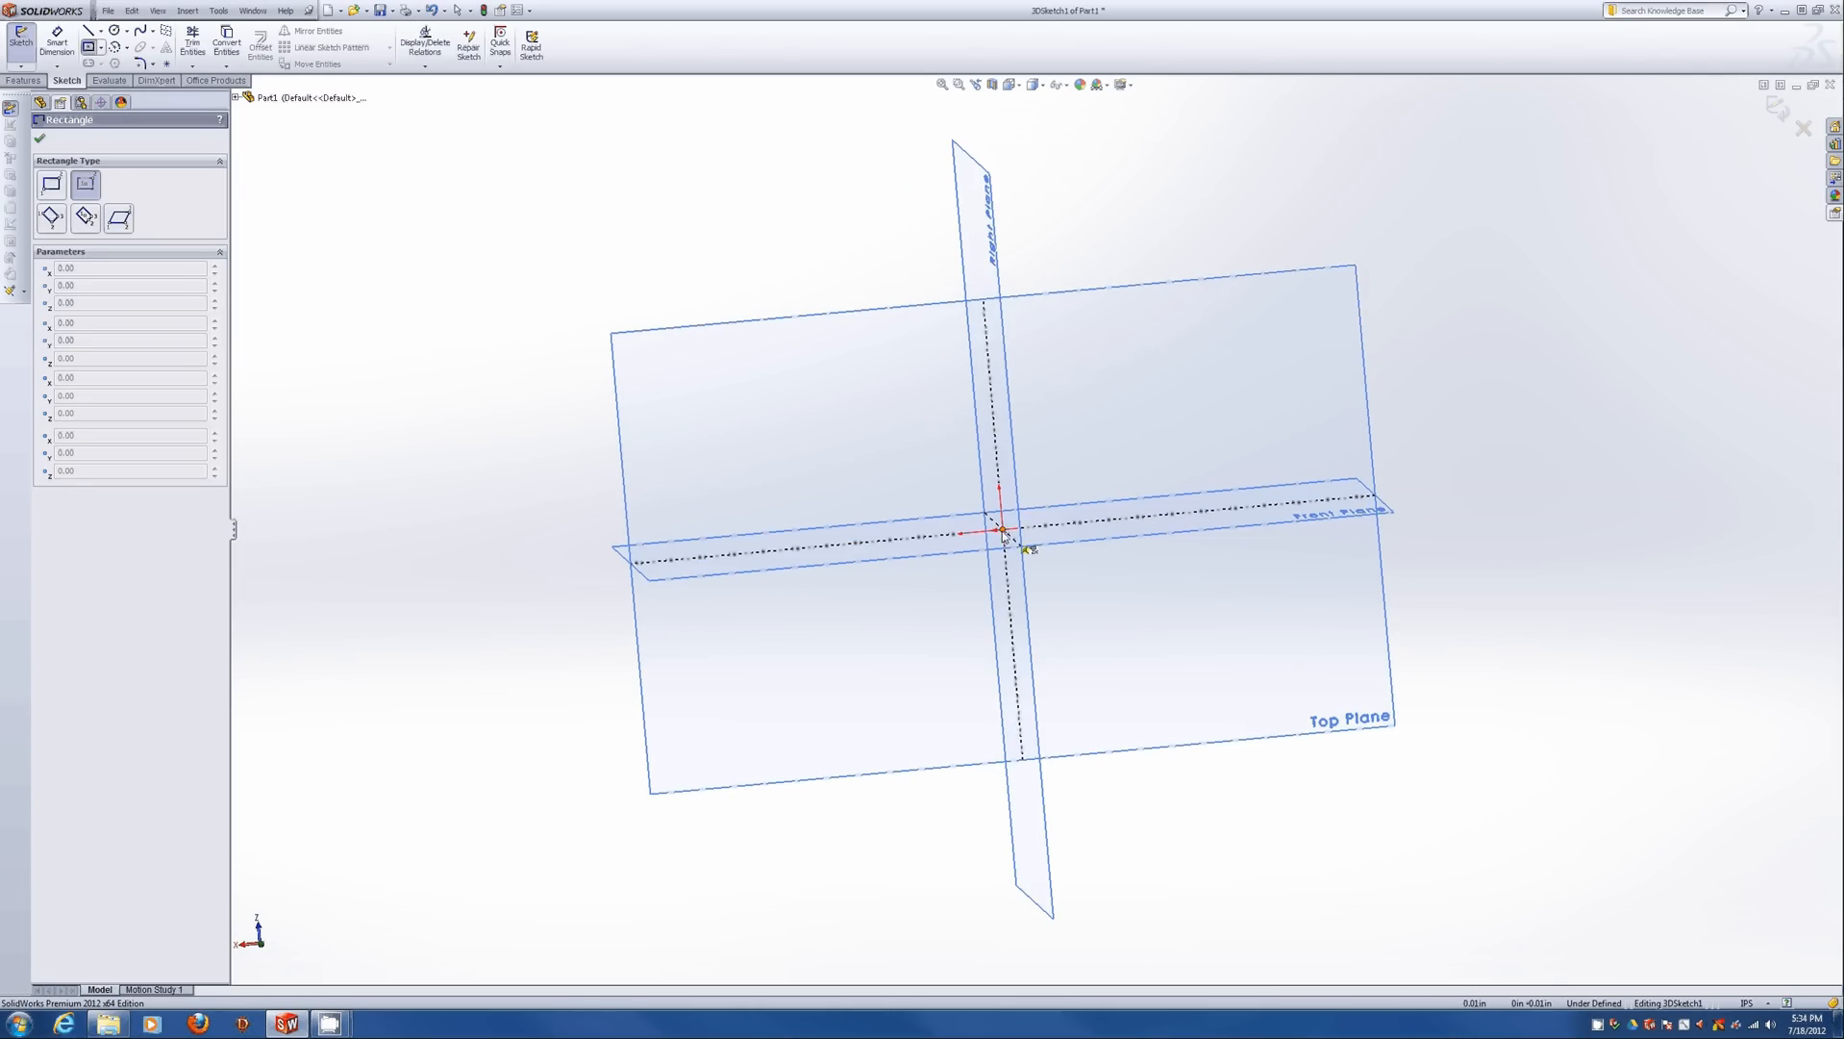
{"action": "left_click", "coordinate": [1183, 240]}
{"action": "scroll", "coordinate": [745, 622], "scroll_direction": "up", "scroll_amount": 3}
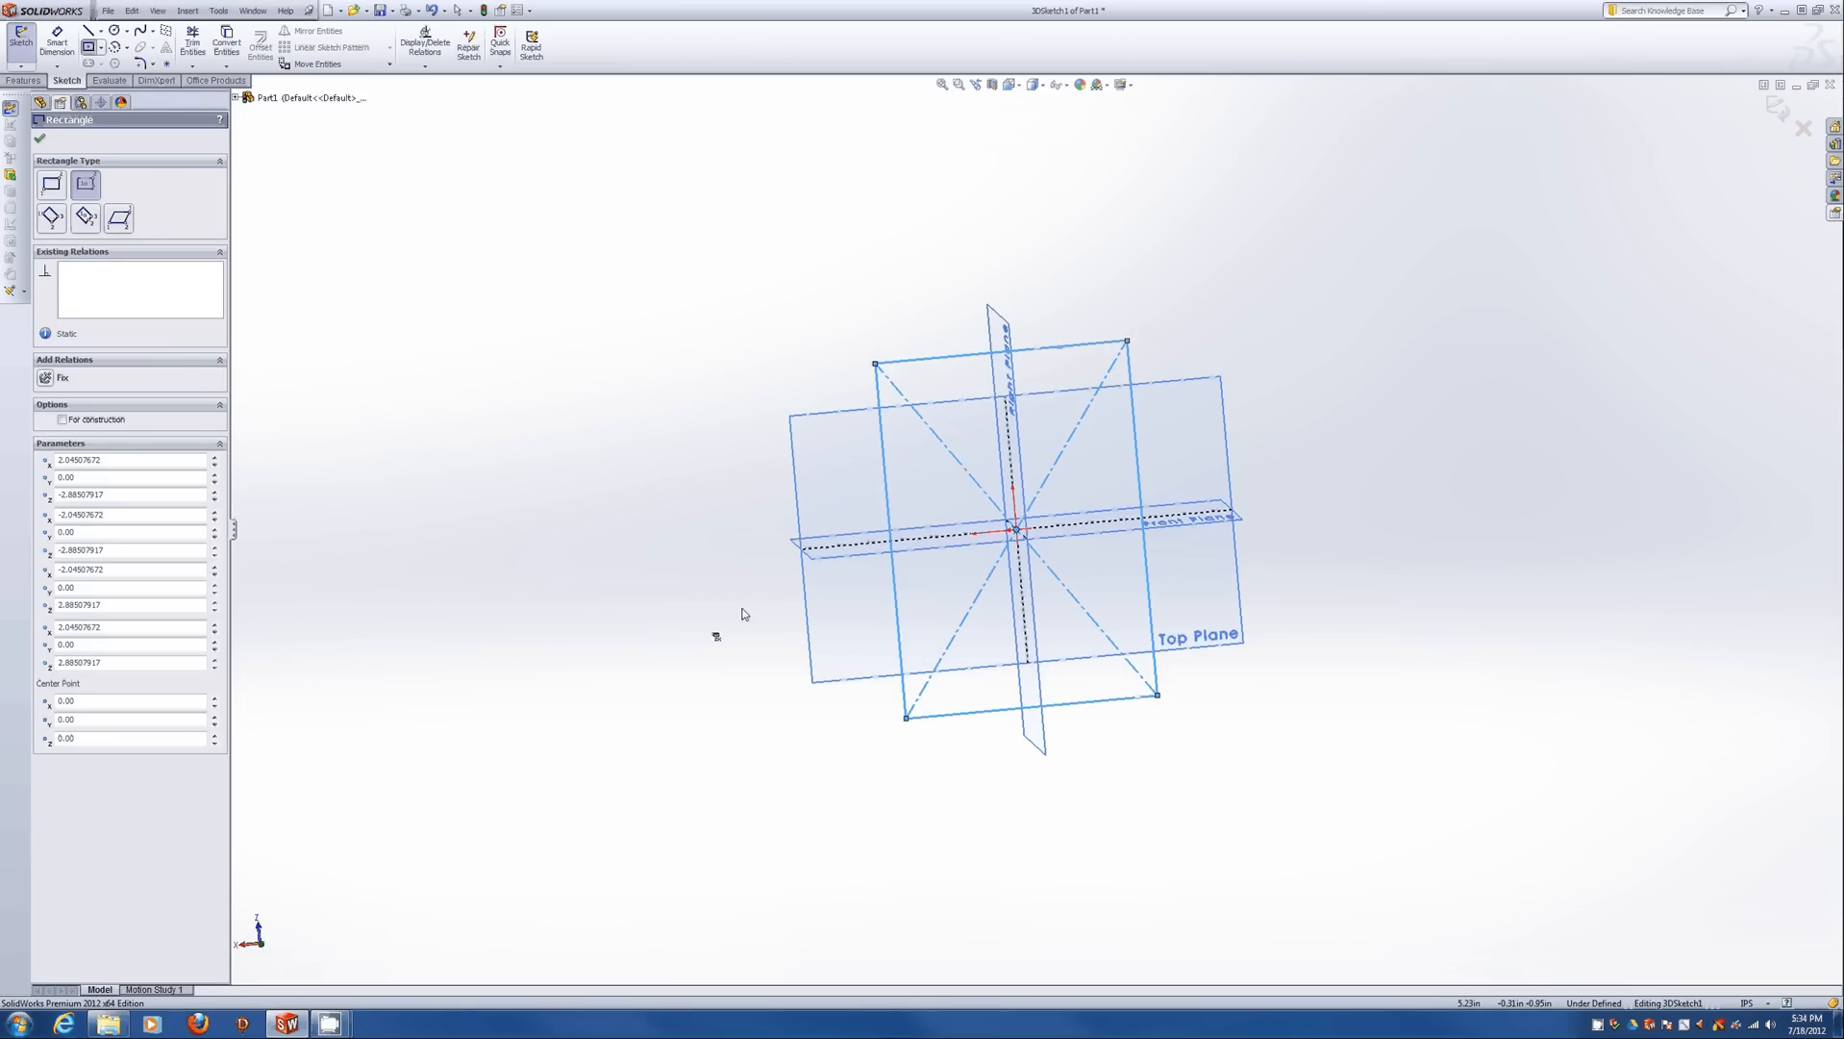
{"action": "mouse_move", "coordinate": [1041, 630]}
{"action": "middle_mouse_down"}
{"action": "mouse_move", "coordinate": [979, 331]}
{"action": "mouse_move", "coordinate": [1074, 141]}
{"action": "mouse_move", "coordinate": [1062, 238]}
{"action": "middle_mouse_up"}
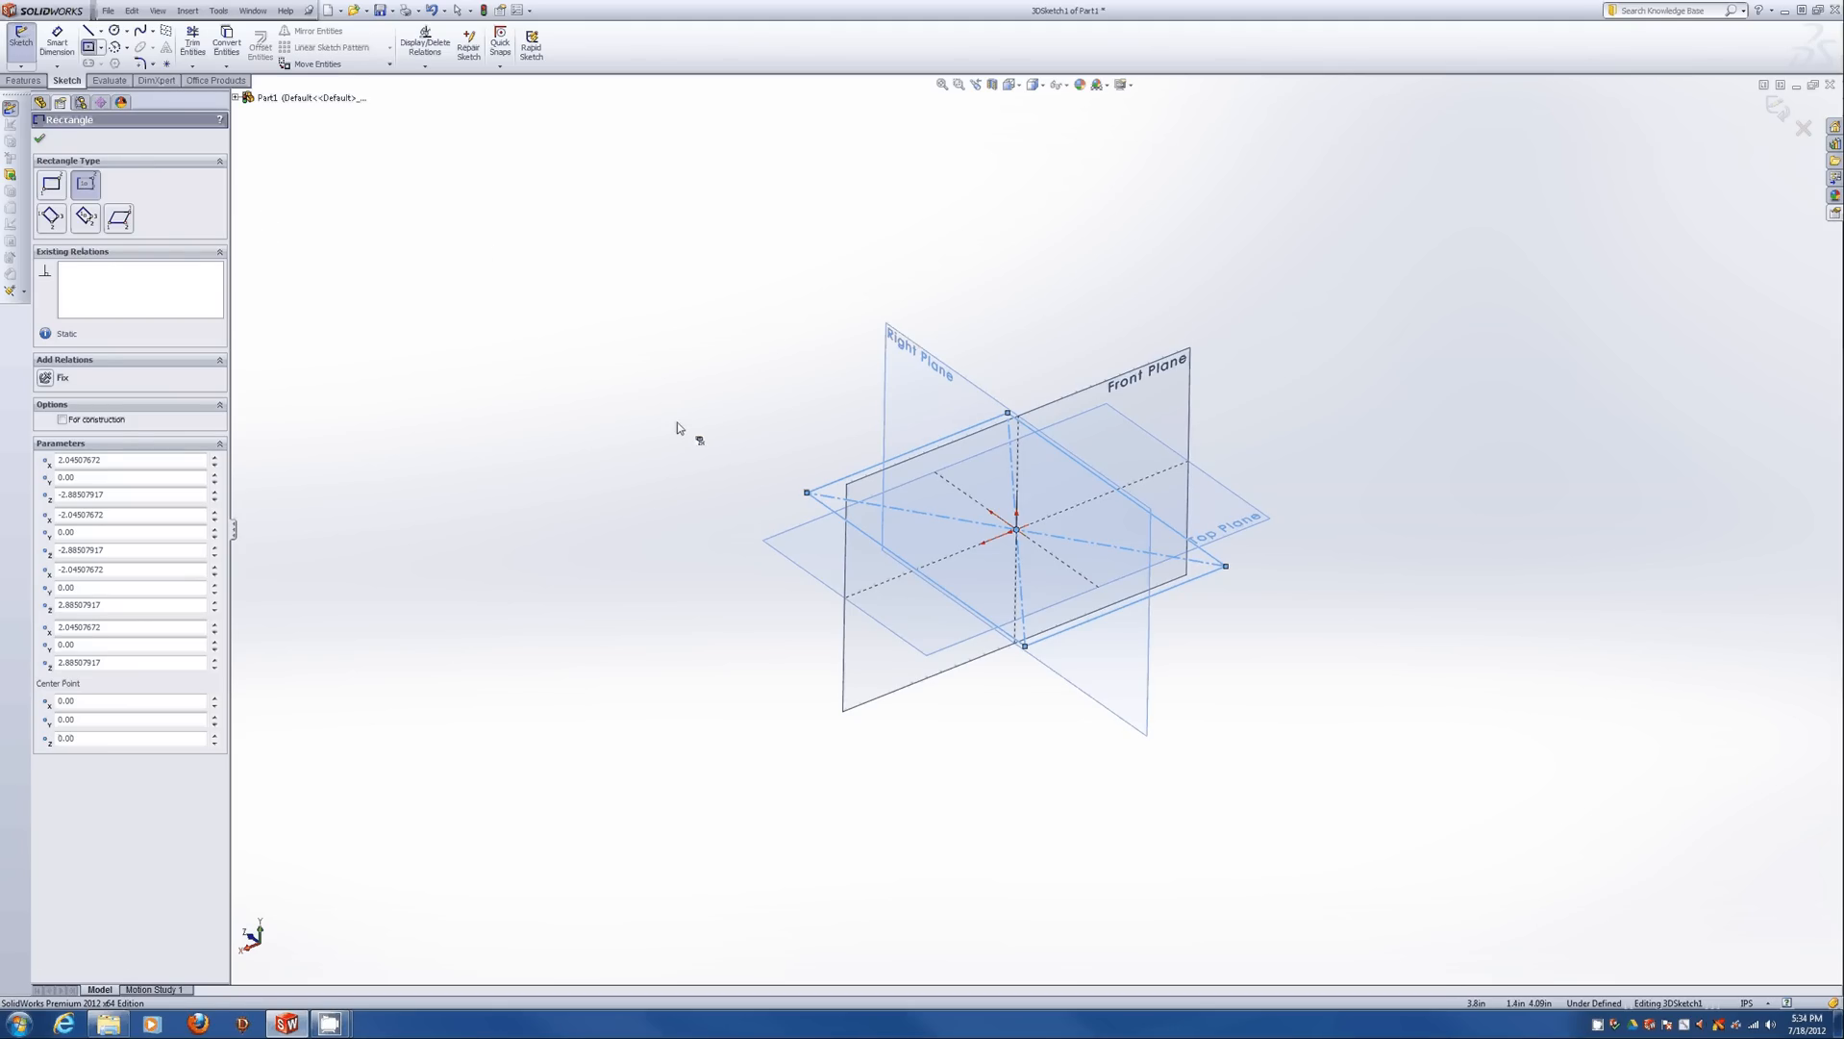
Dimension the rectangle's long side, running along Z, to 36 in.
{"action": "key", "text": "d"}
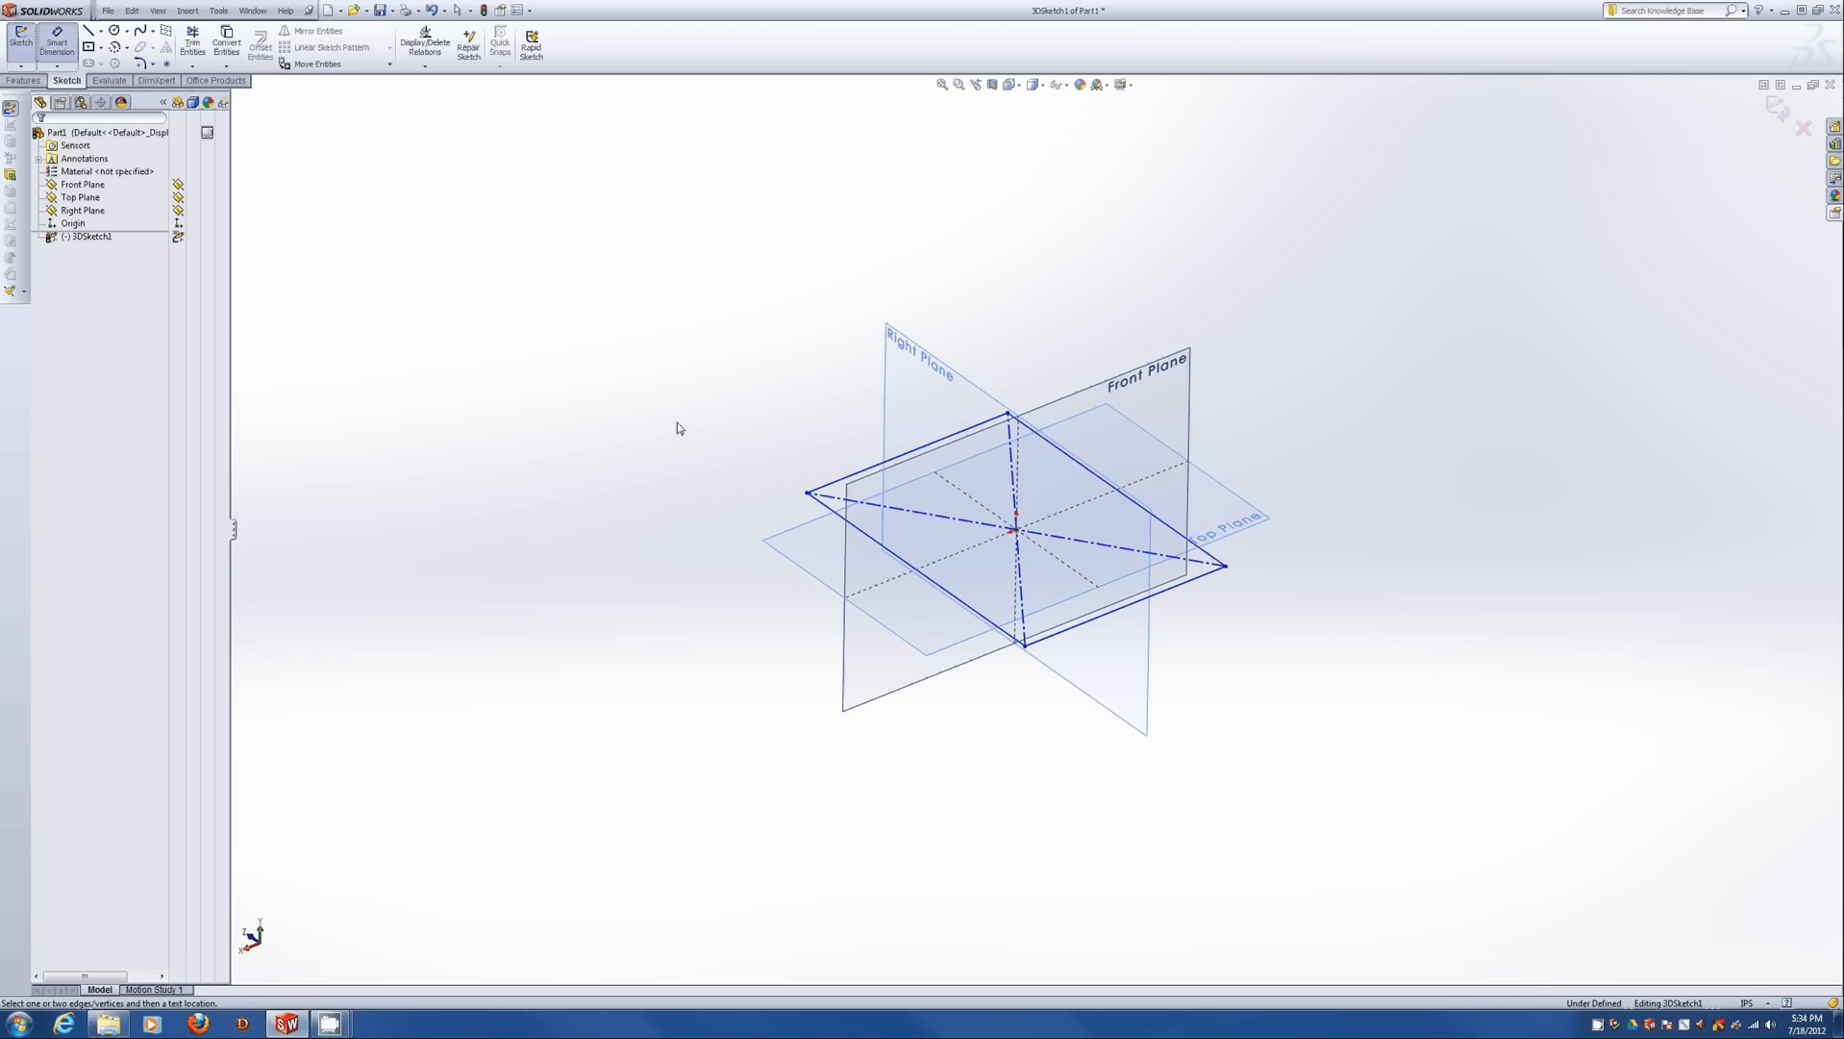
{"action": "left_click", "coordinate": [1067, 456]}
{"action": "left_click", "coordinate": [1138, 450]}
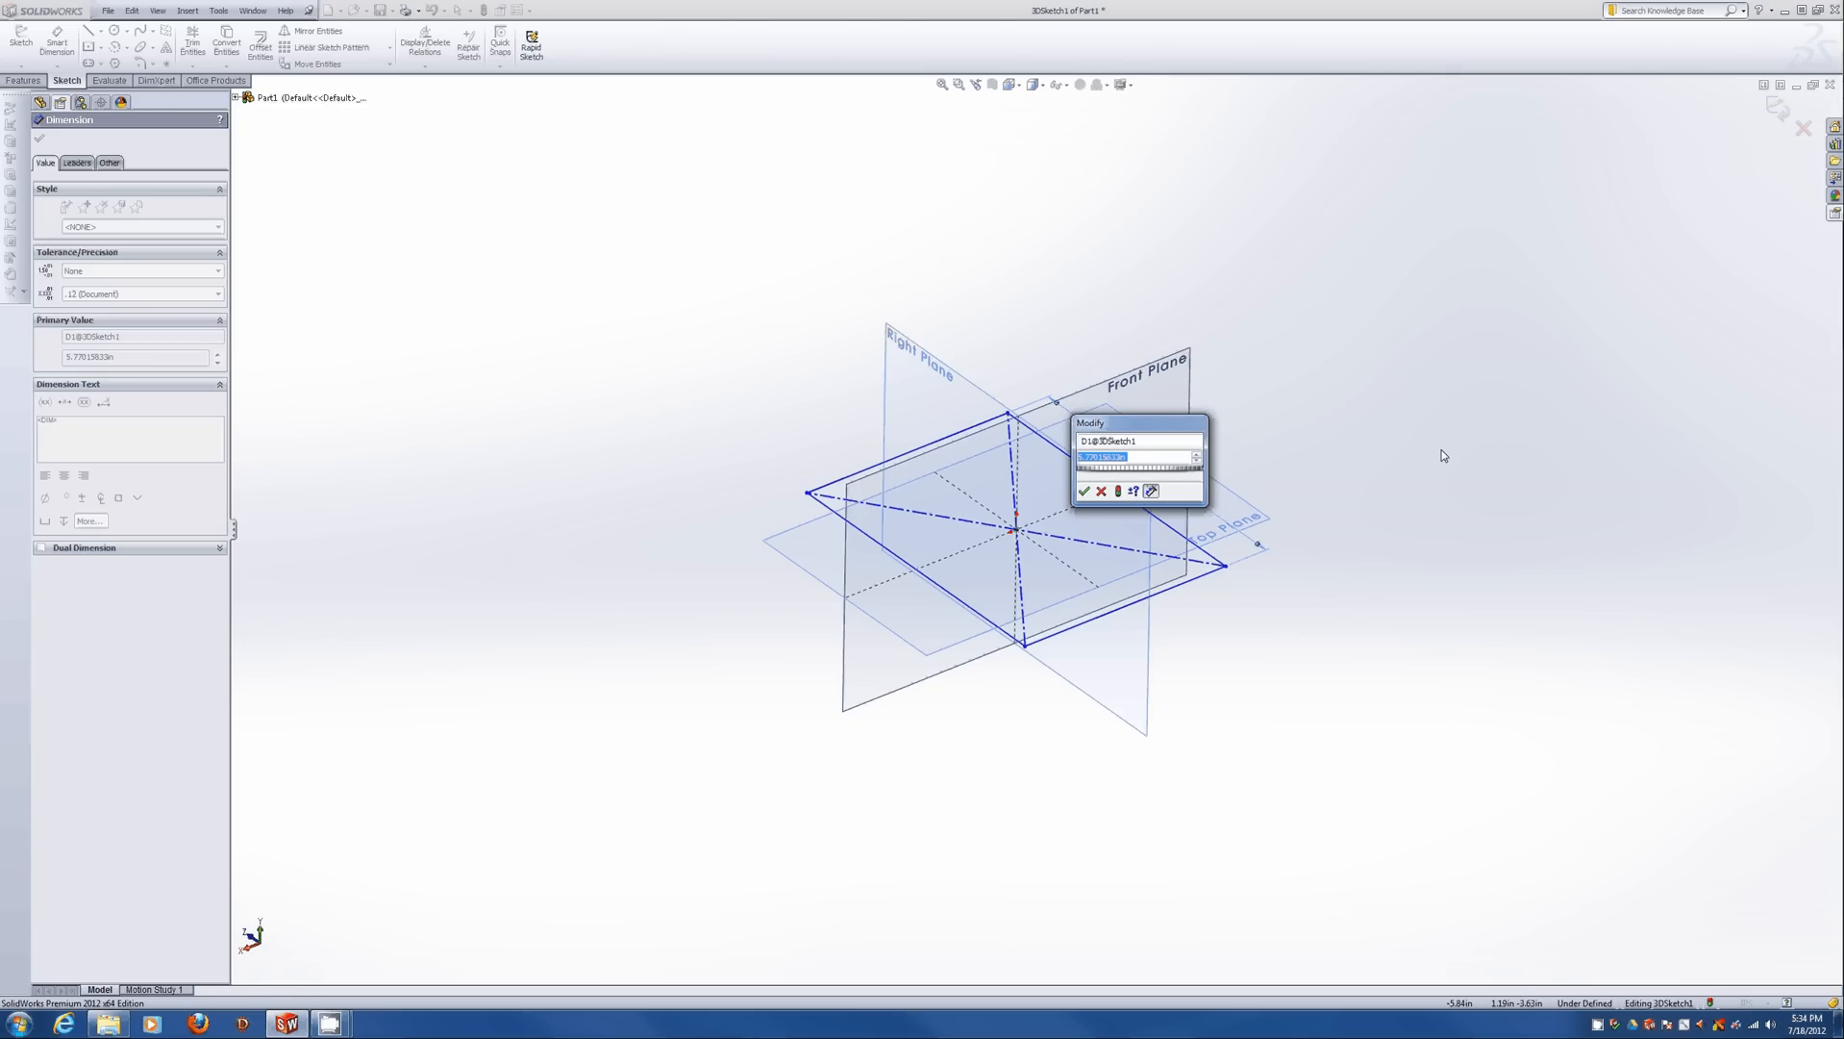
{"action": "type", "text": "36"}
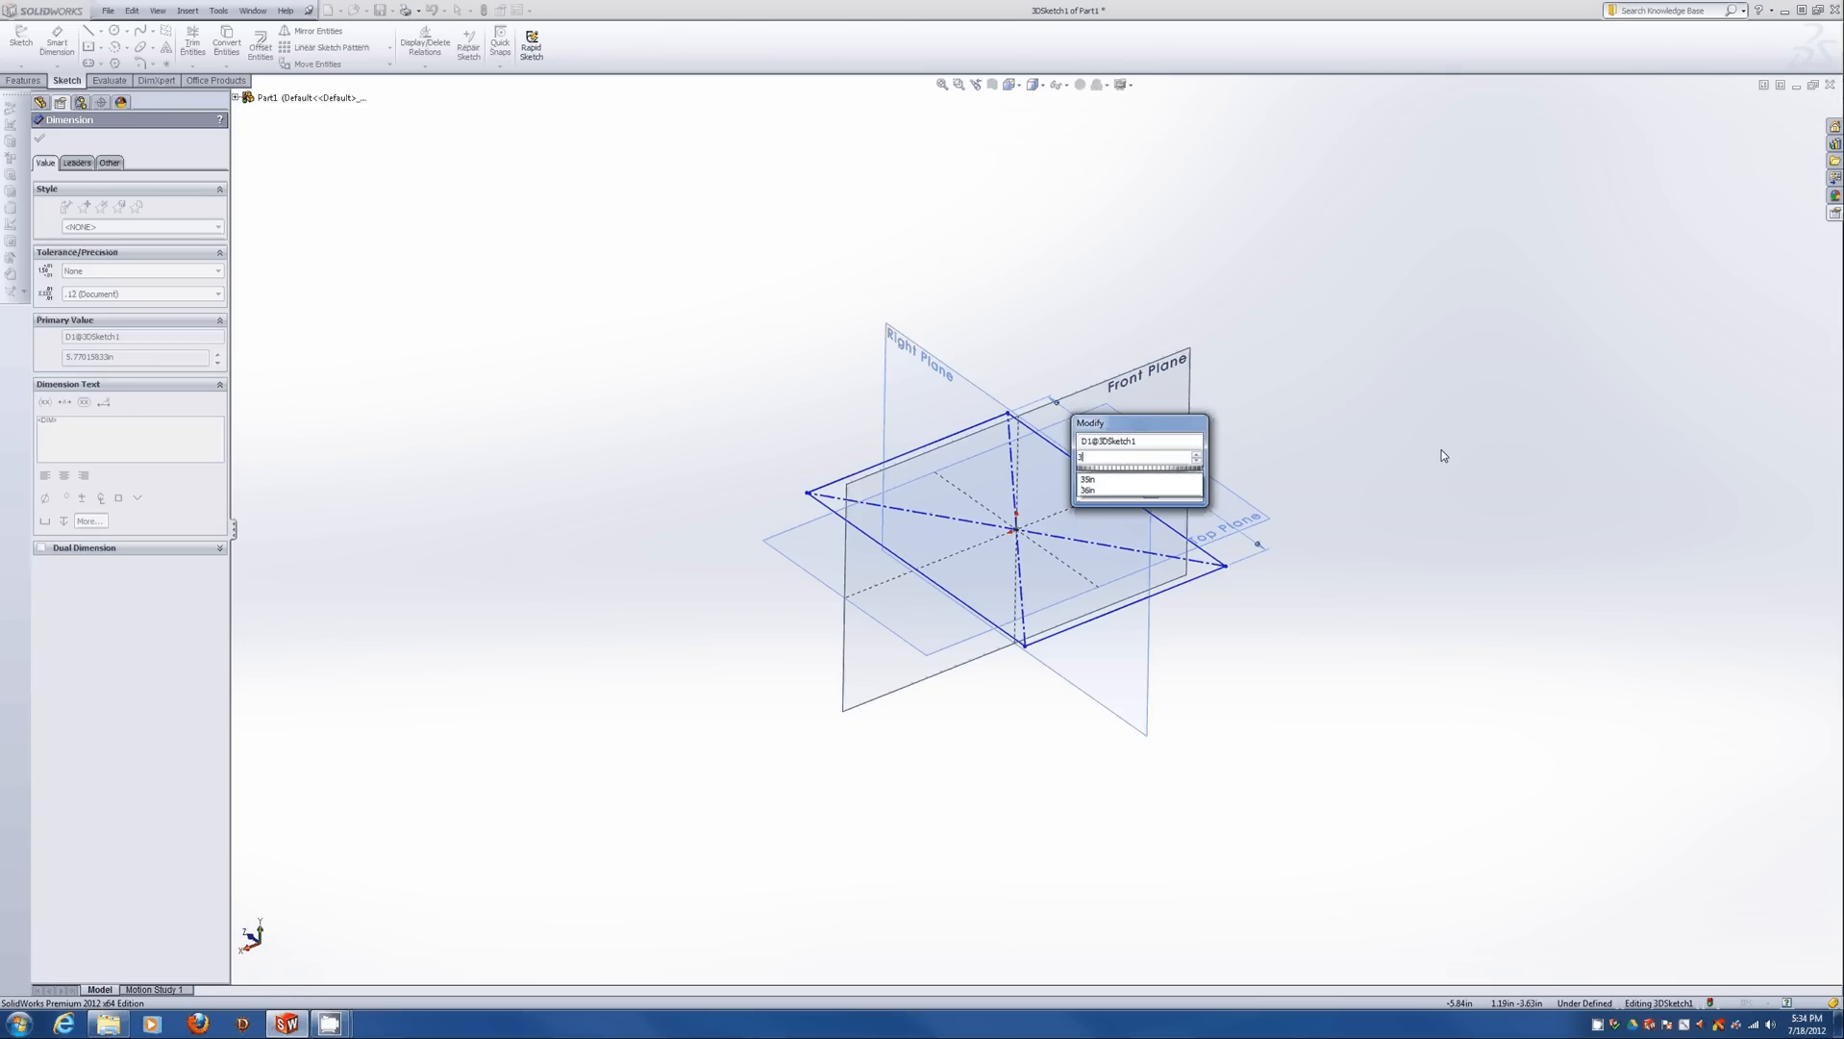
{"action": "key", "text": "Return"}
{"action": "key", "text": "f"}
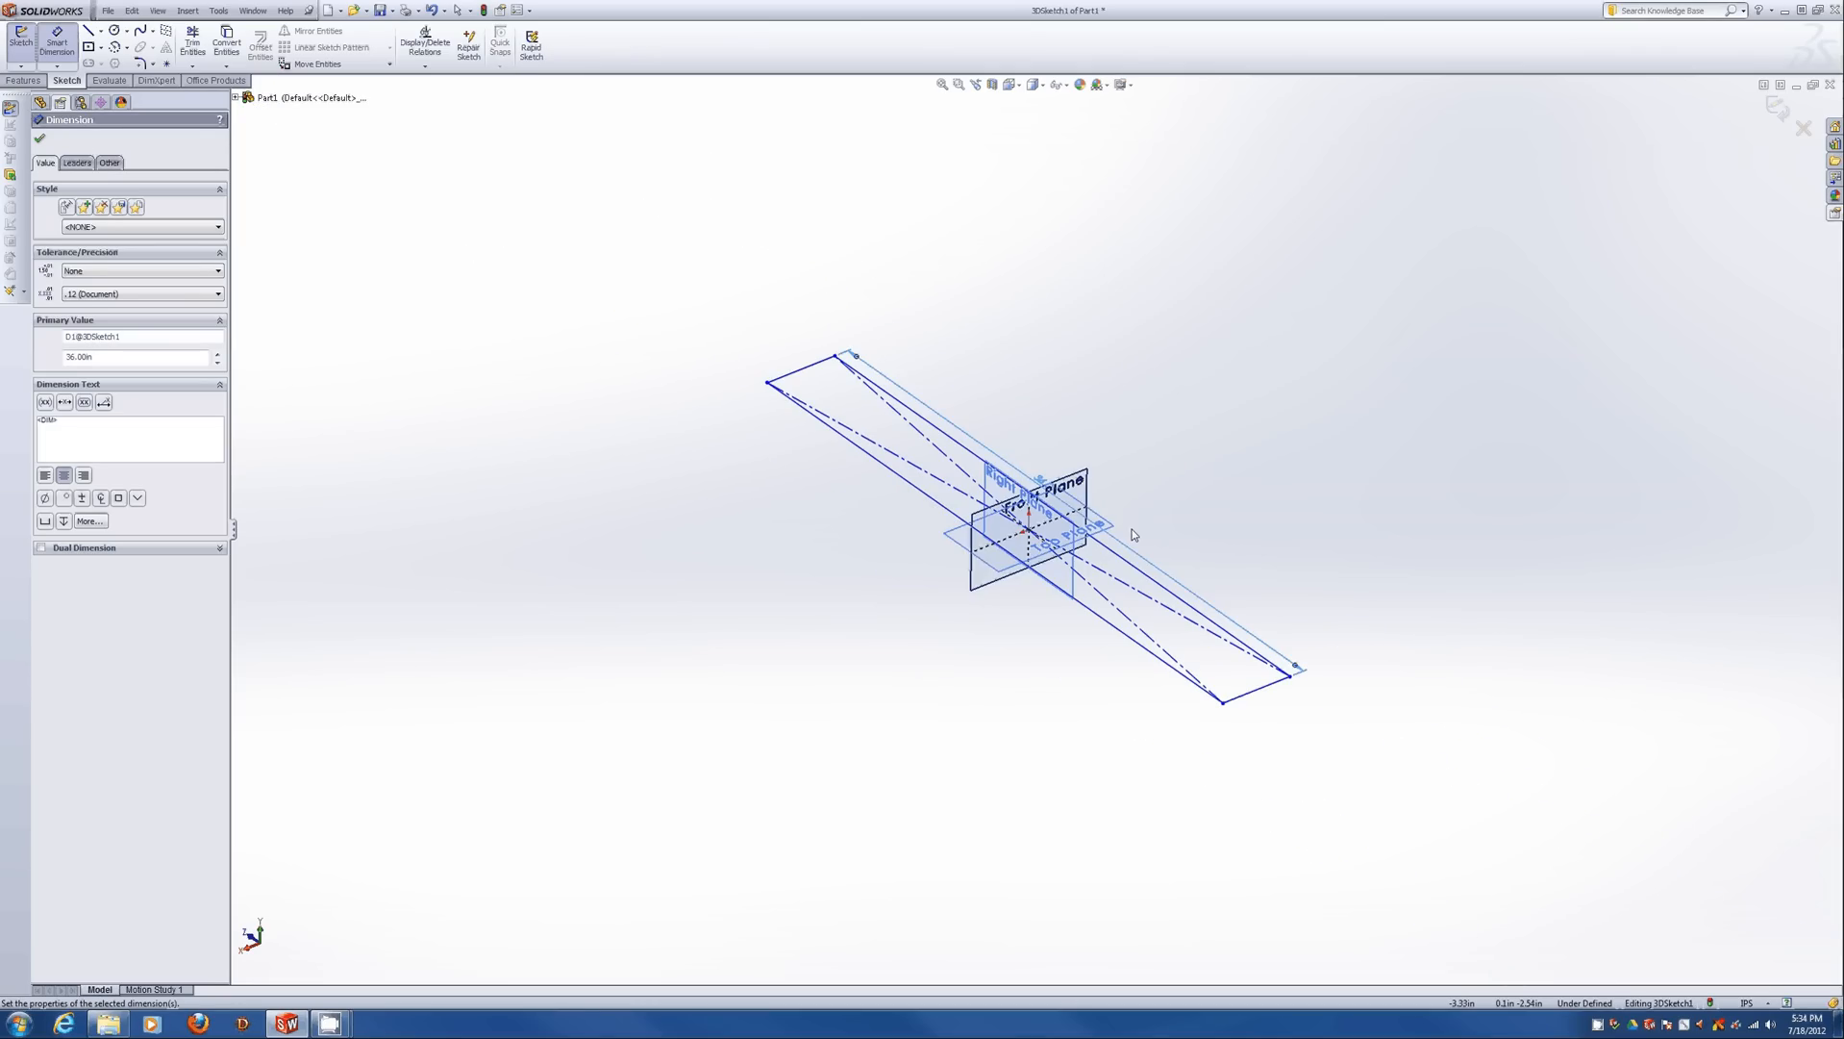
Dimension the rectangle's adjacent side, running along X, to 24 in.
{"action": "left_click", "coordinate": [791, 373]}
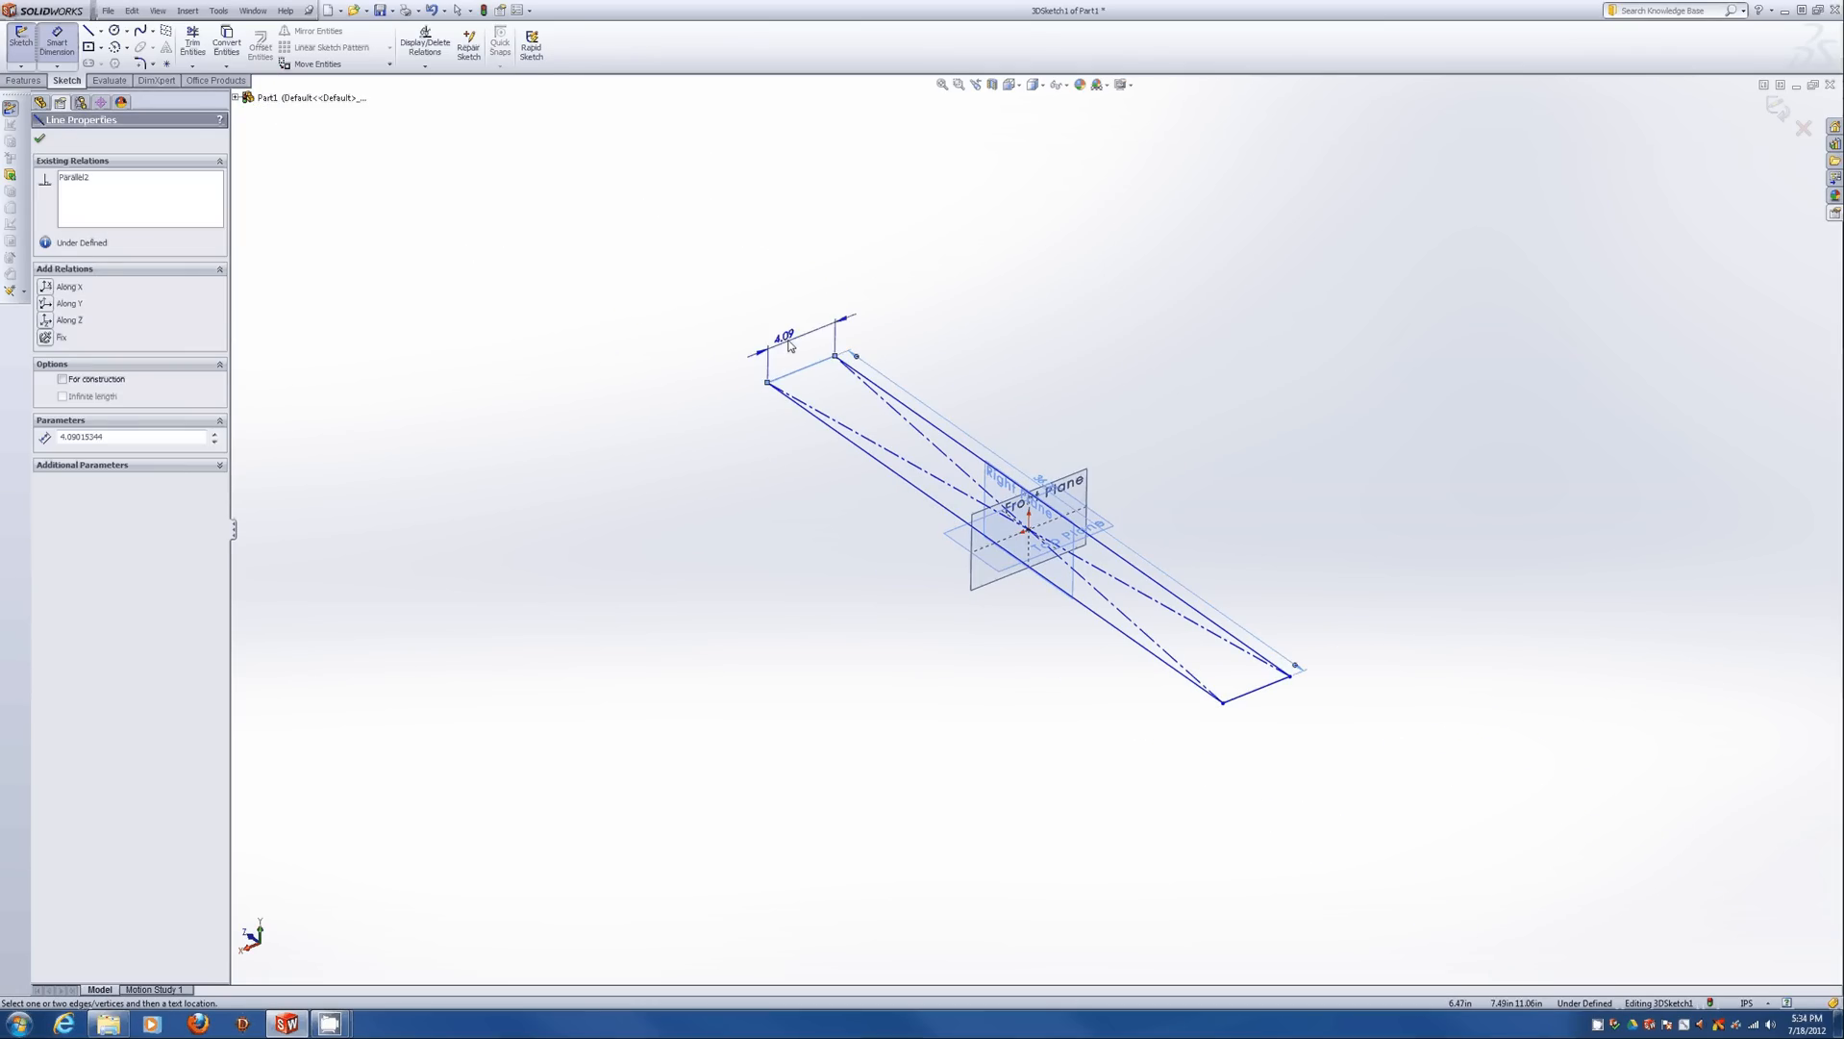
{"action": "left_click", "coordinate": [790, 342]}
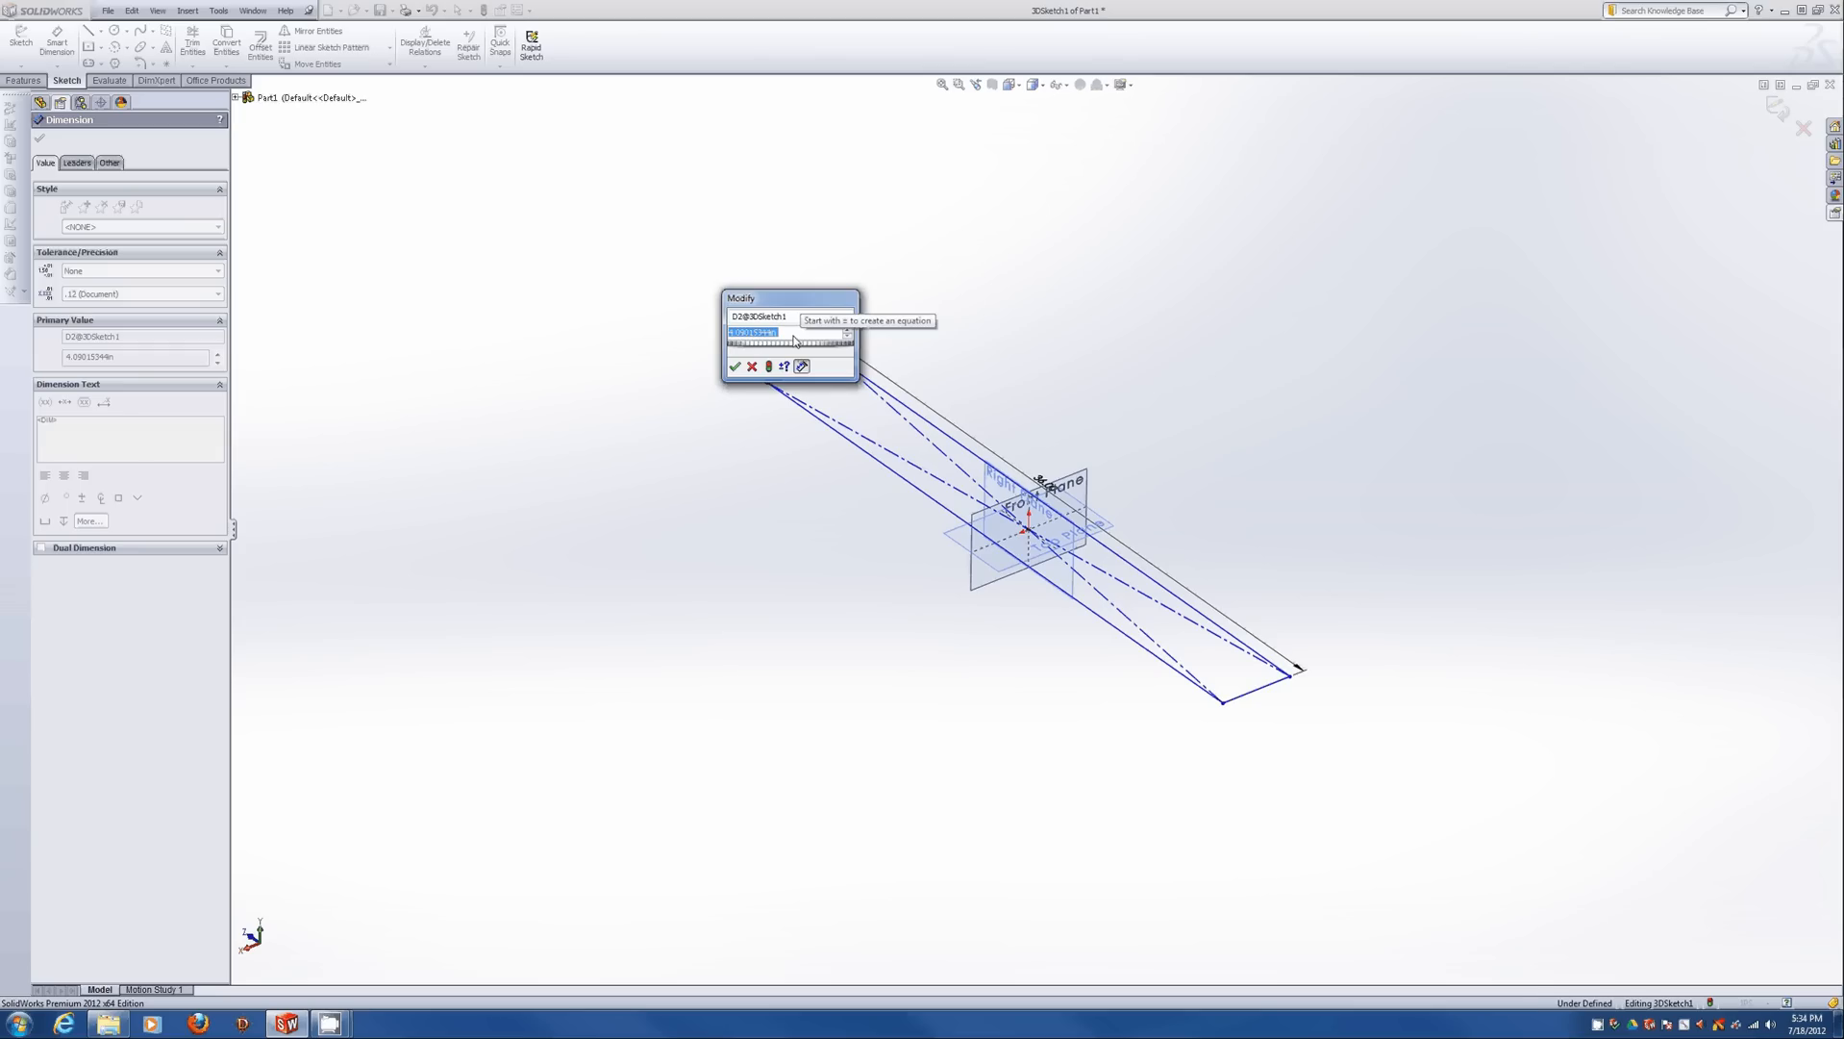
{"action": "type", "text": "24"}
{"action": "key", "text": "Return"}
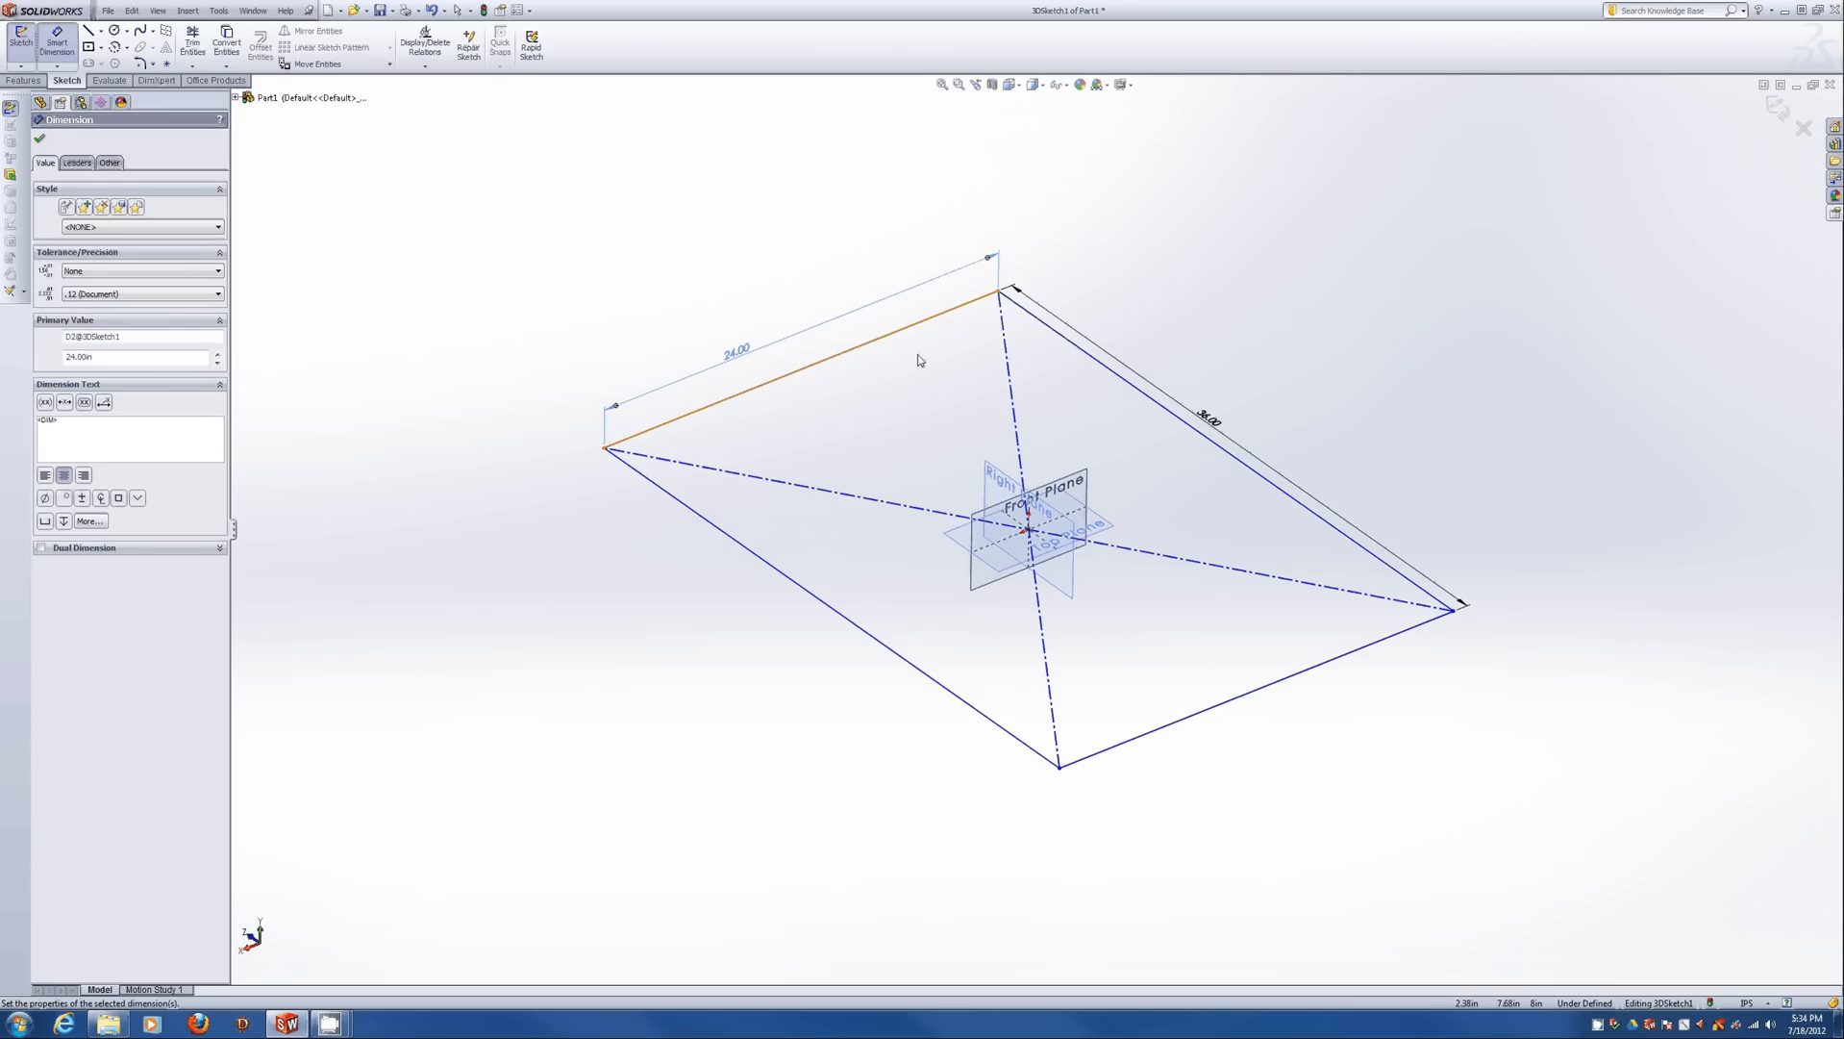
Draw three connected lines extending the rectangle about 21 in beyond one 24 in side, starting and ending at that side's two corners.
{"action": "mouse_move", "coordinate": [932, 552]}
{"action": "middle_mouse_down"}
{"action": "mouse_move", "coordinate": [877, 330]}
{"action": "mouse_move", "coordinate": [938, 423]}
{"action": "mouse_move", "coordinate": [920, 430]}
{"action": "middle_mouse_up"}
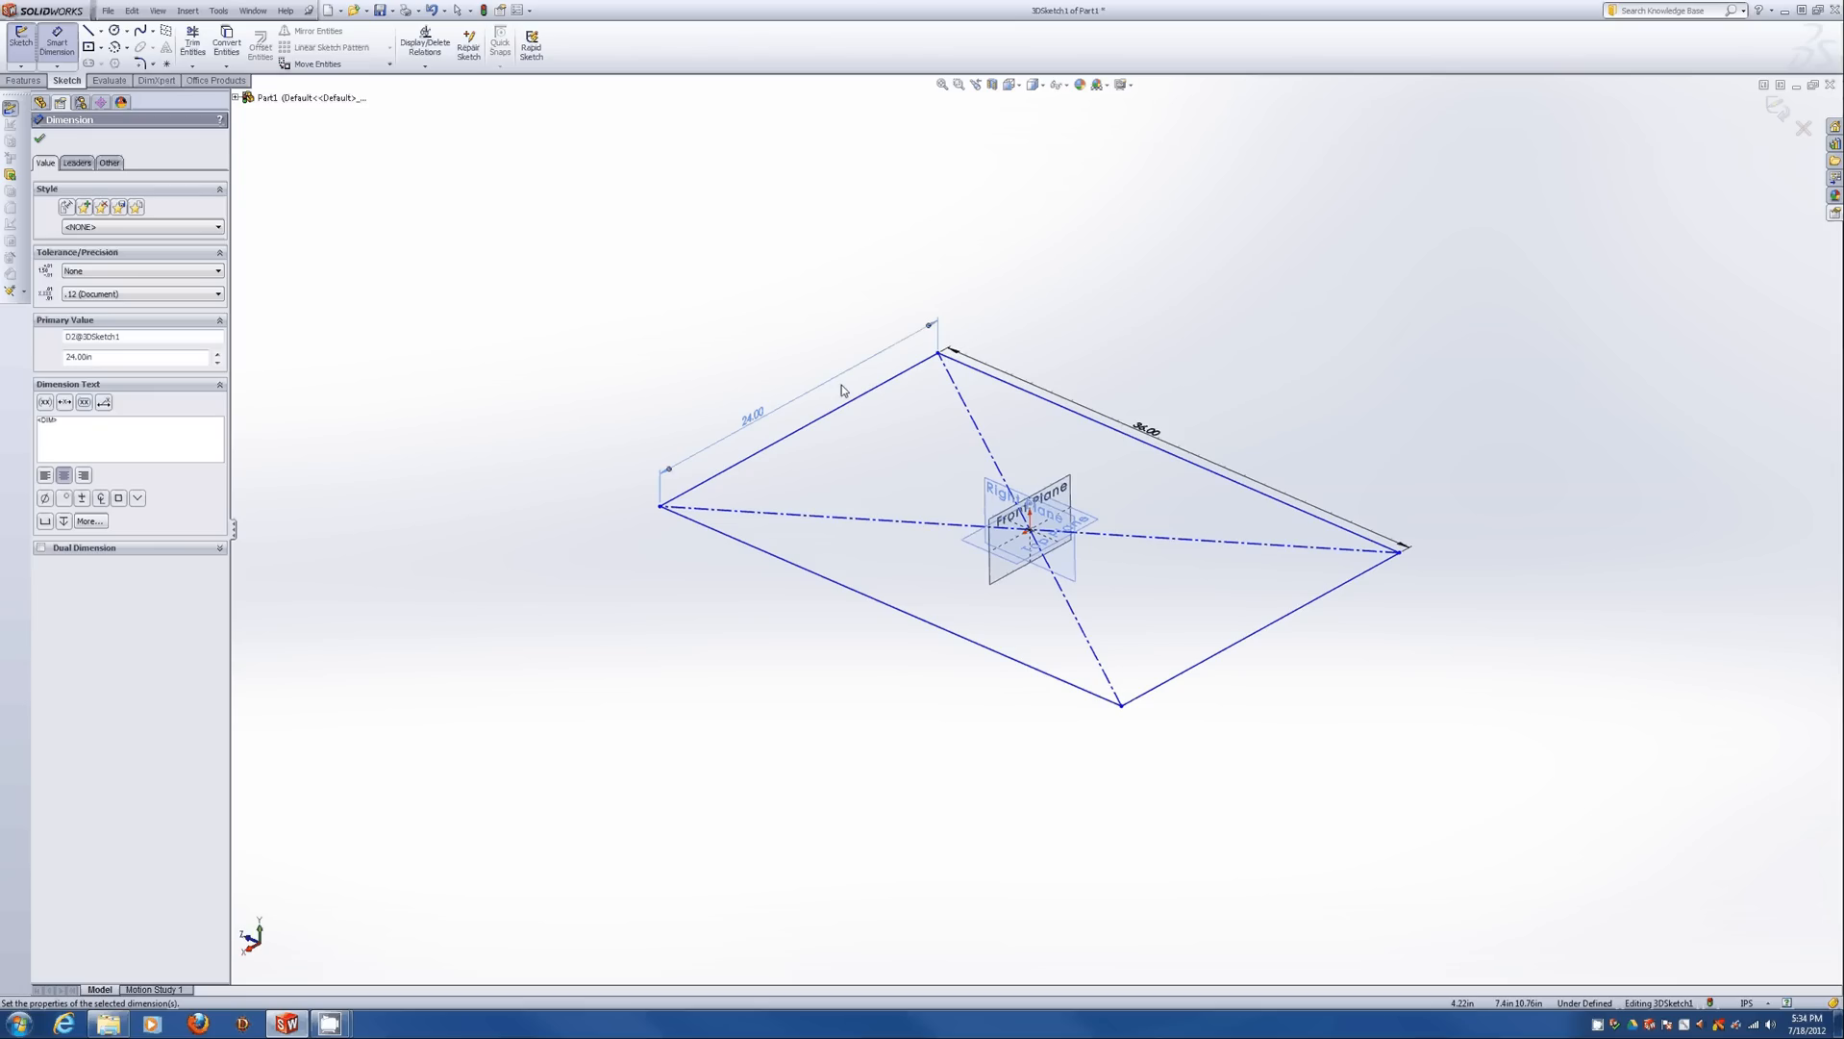
{"action": "key", "text": "l"}
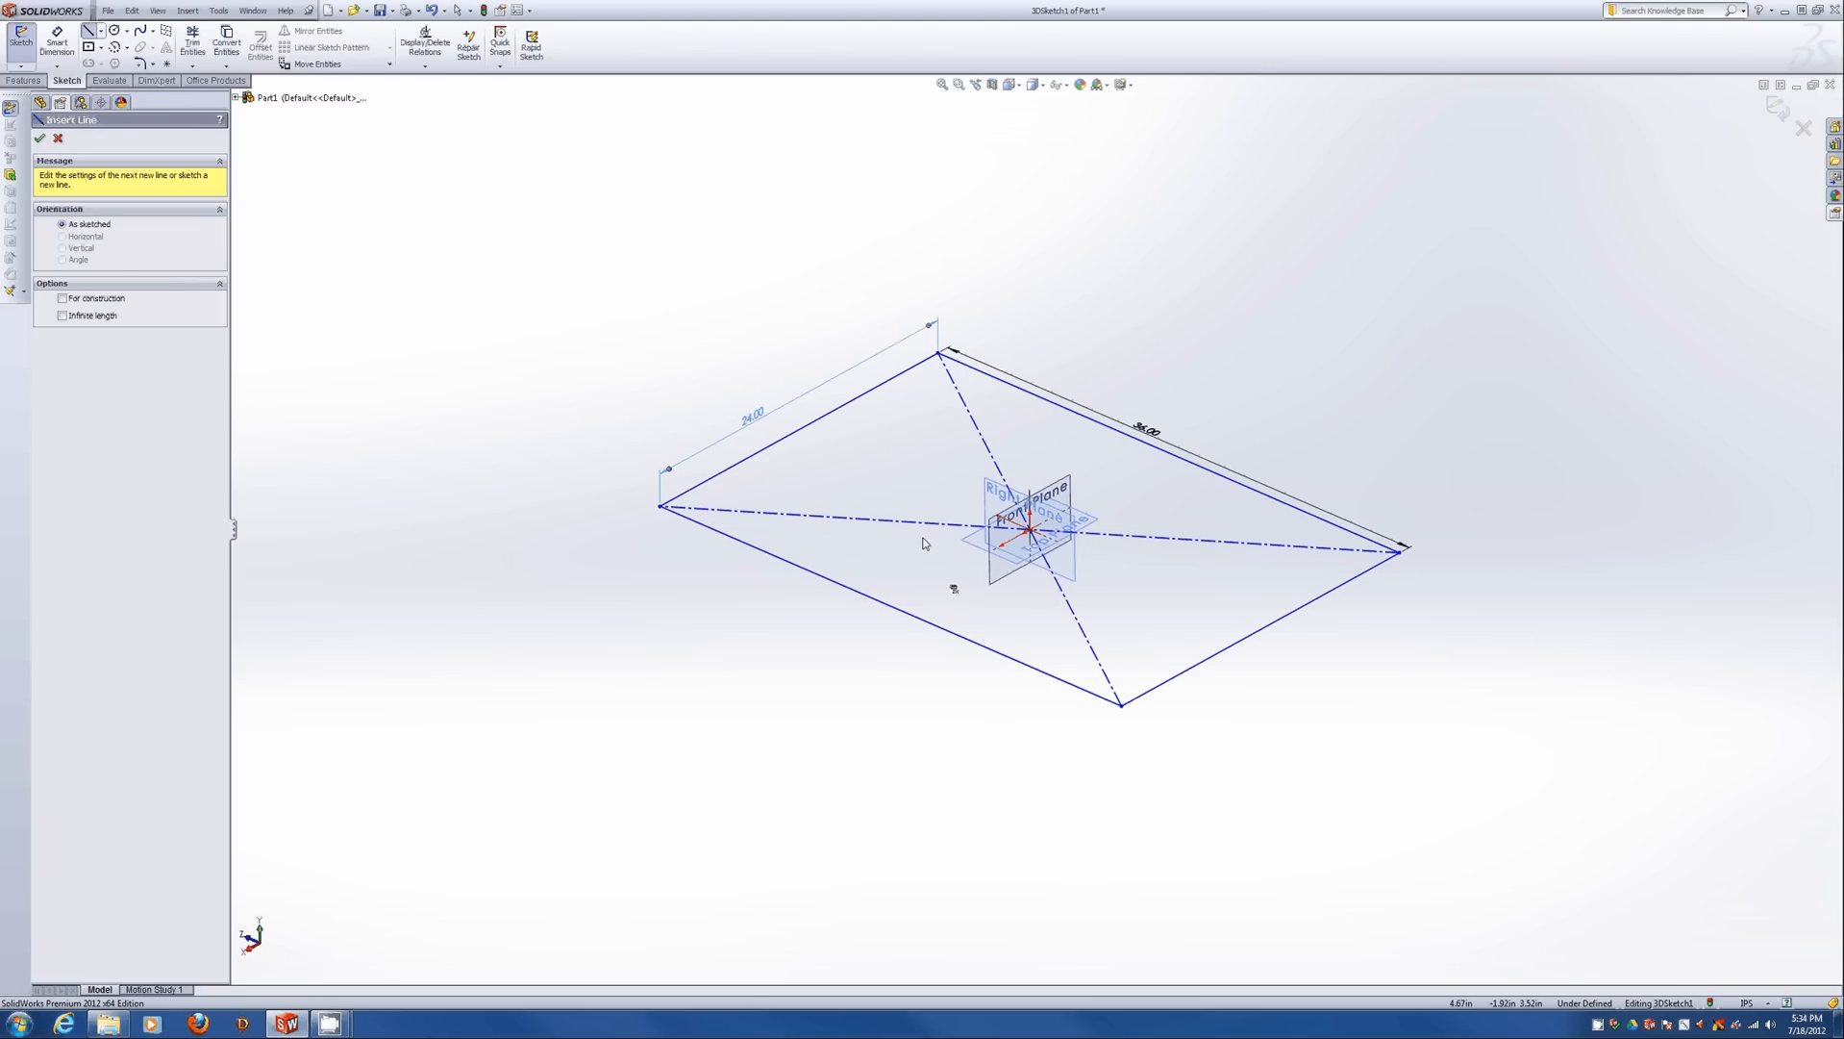
{"action": "mouse_move", "coordinate": [954, 586]}
{"action": "middle_mouse_down"}
{"action": "mouse_move", "coordinate": [902, 306]}
{"action": "mouse_move", "coordinate": [966, 462]}
{"action": "mouse_move", "coordinate": [1133, 437]}
{"action": "mouse_move", "coordinate": [1090, 520]}
{"action": "middle_mouse_up"}
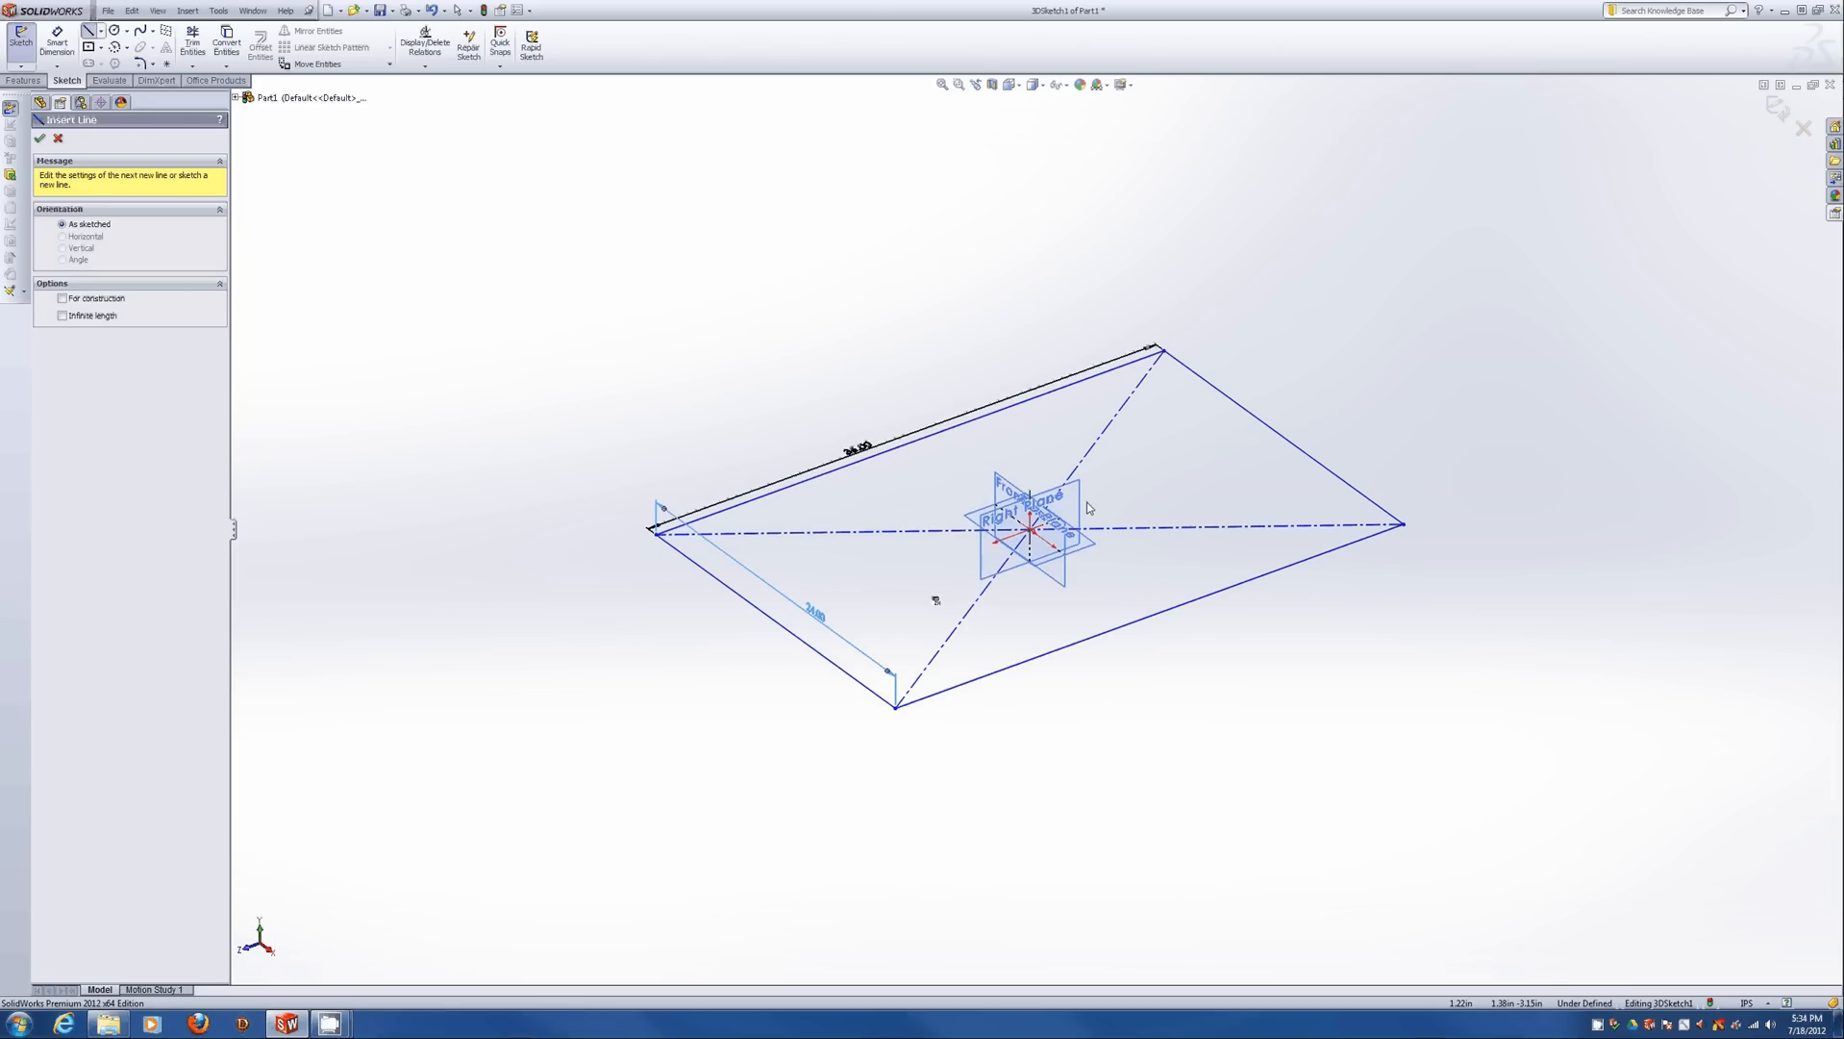
{"action": "left_click", "coordinate": [1165, 352]}
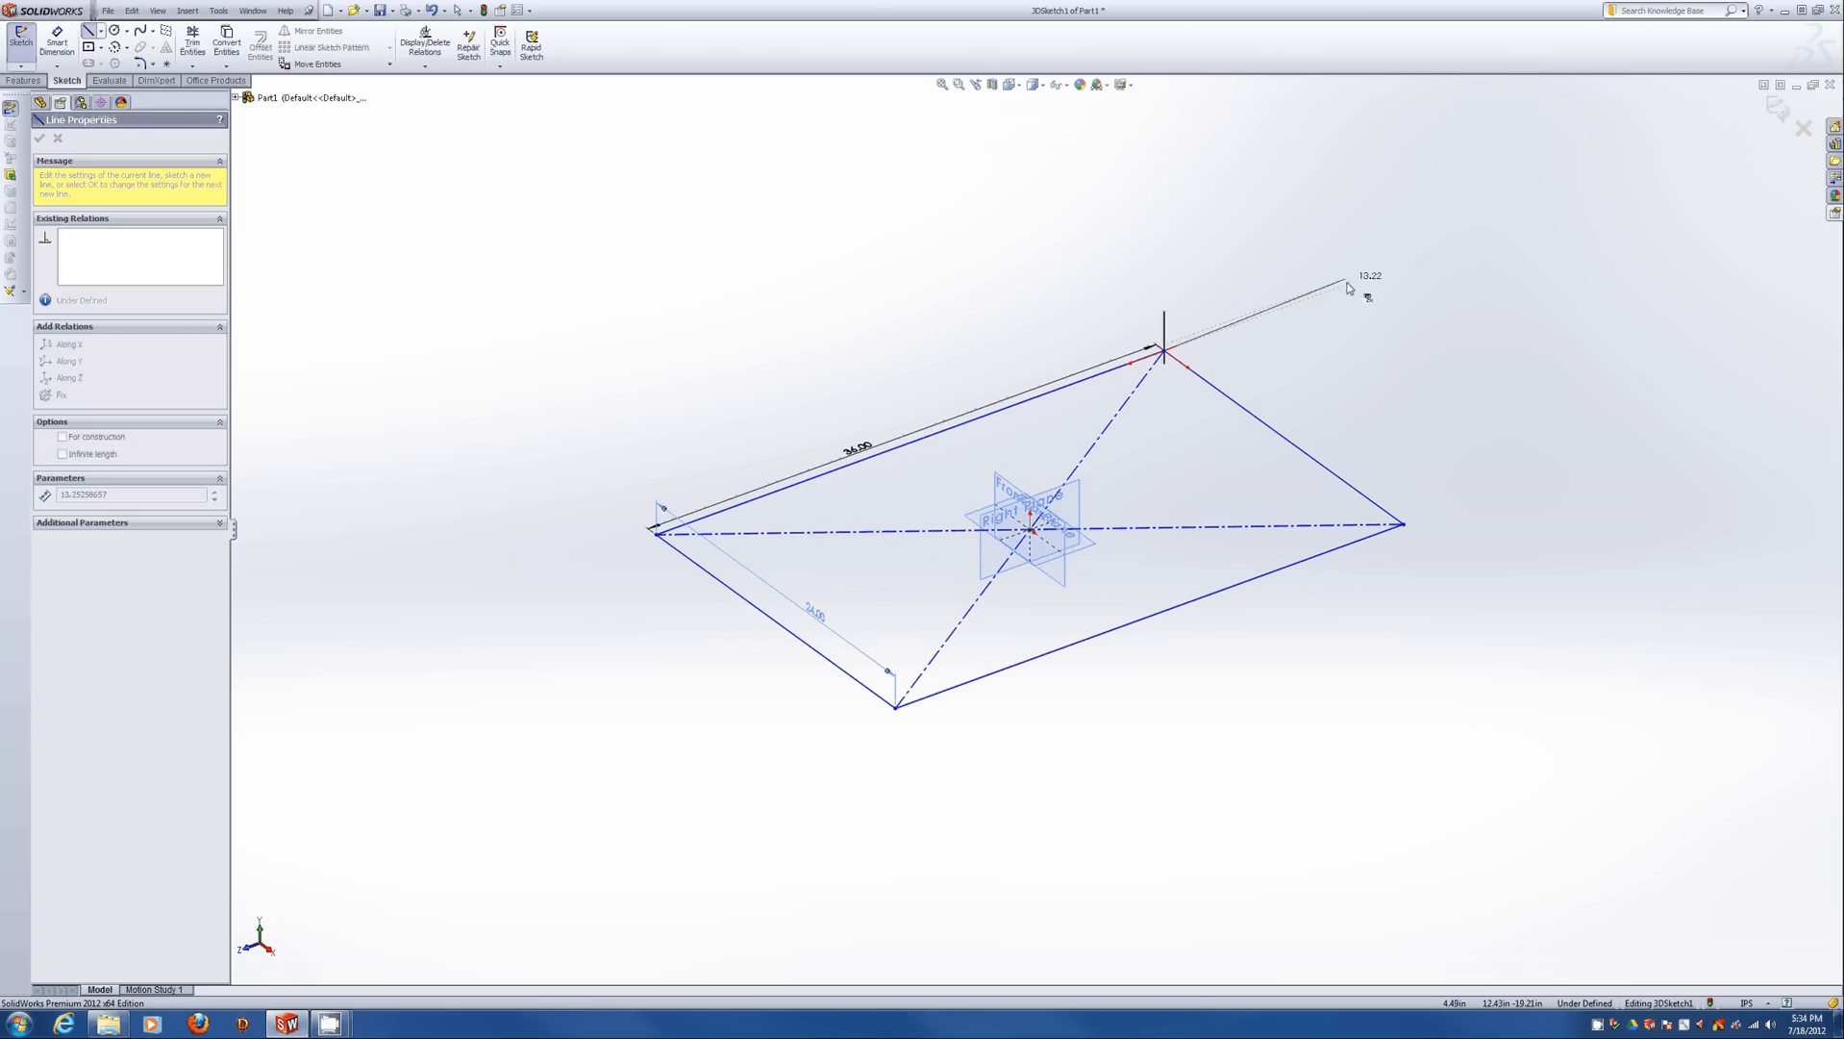
{"action": "left_click", "coordinate": [1457, 245]}
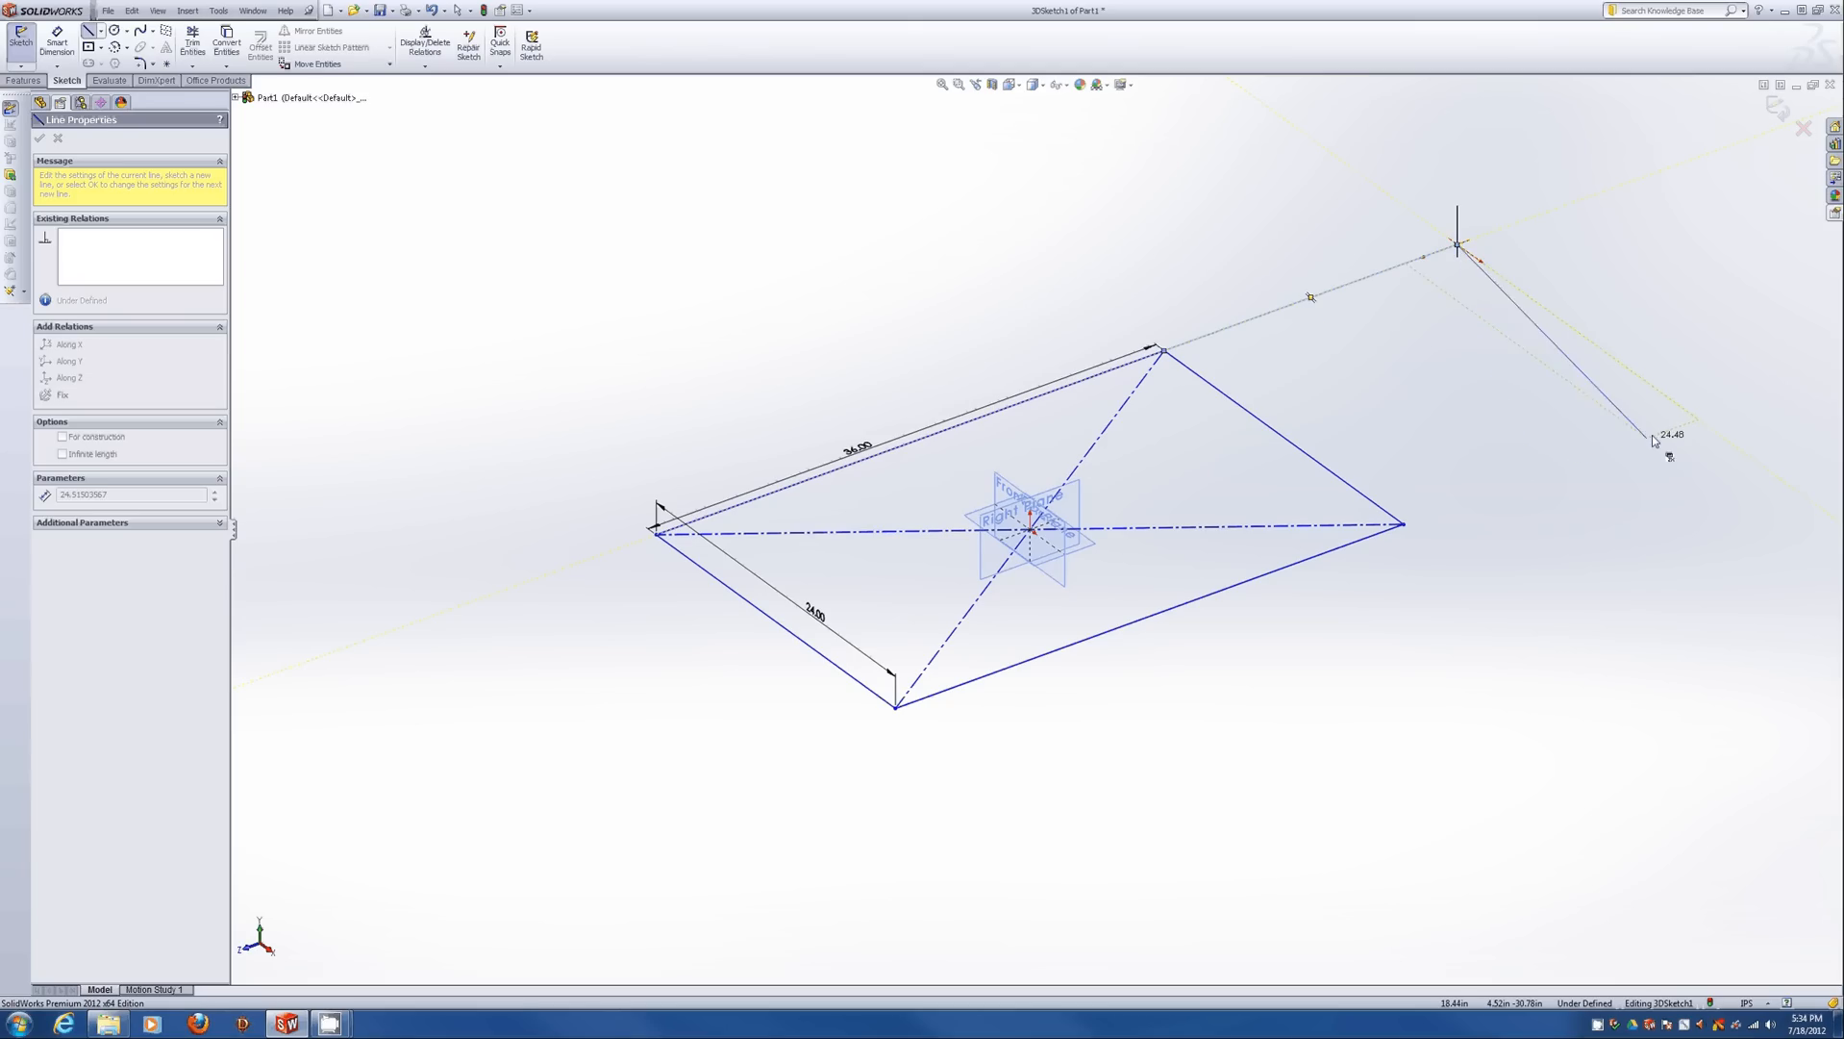
{"action": "left_click", "coordinate": [1697, 421]}
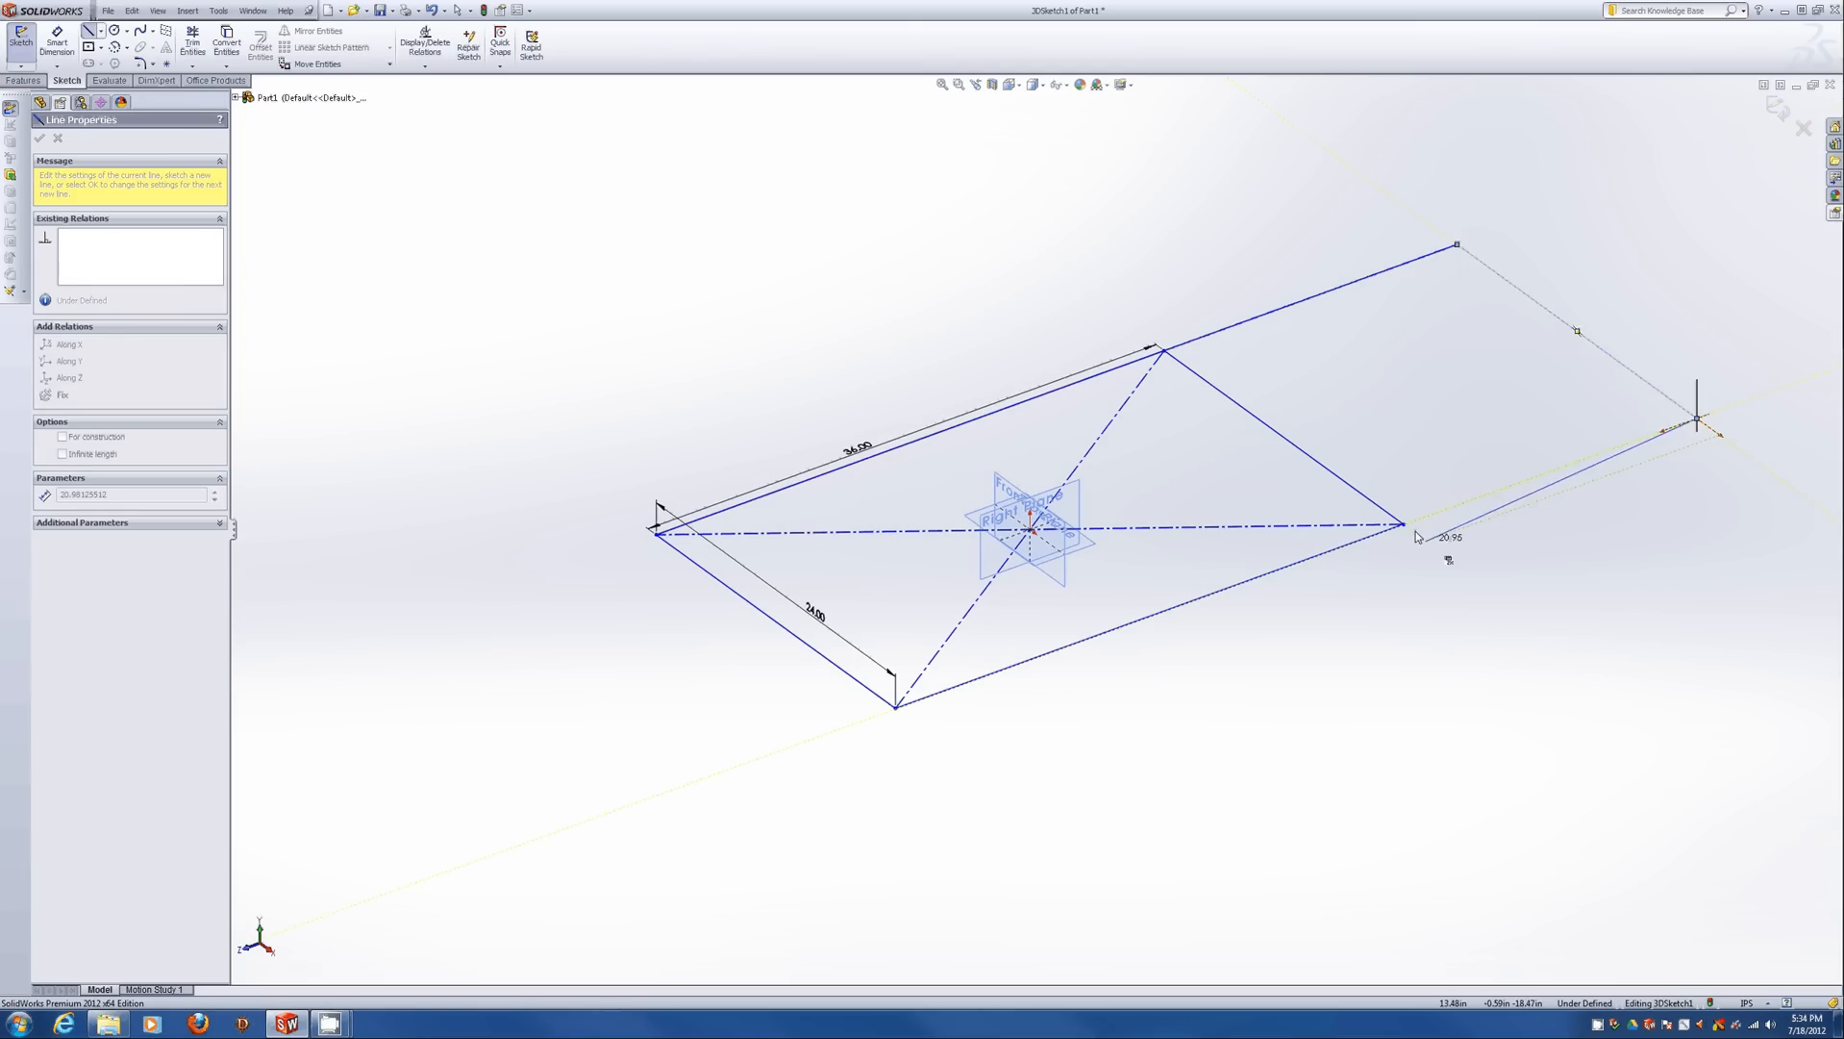
{"action": "left_click", "coordinate": [1405, 525]}
{"action": "key", "text": "Escape"}
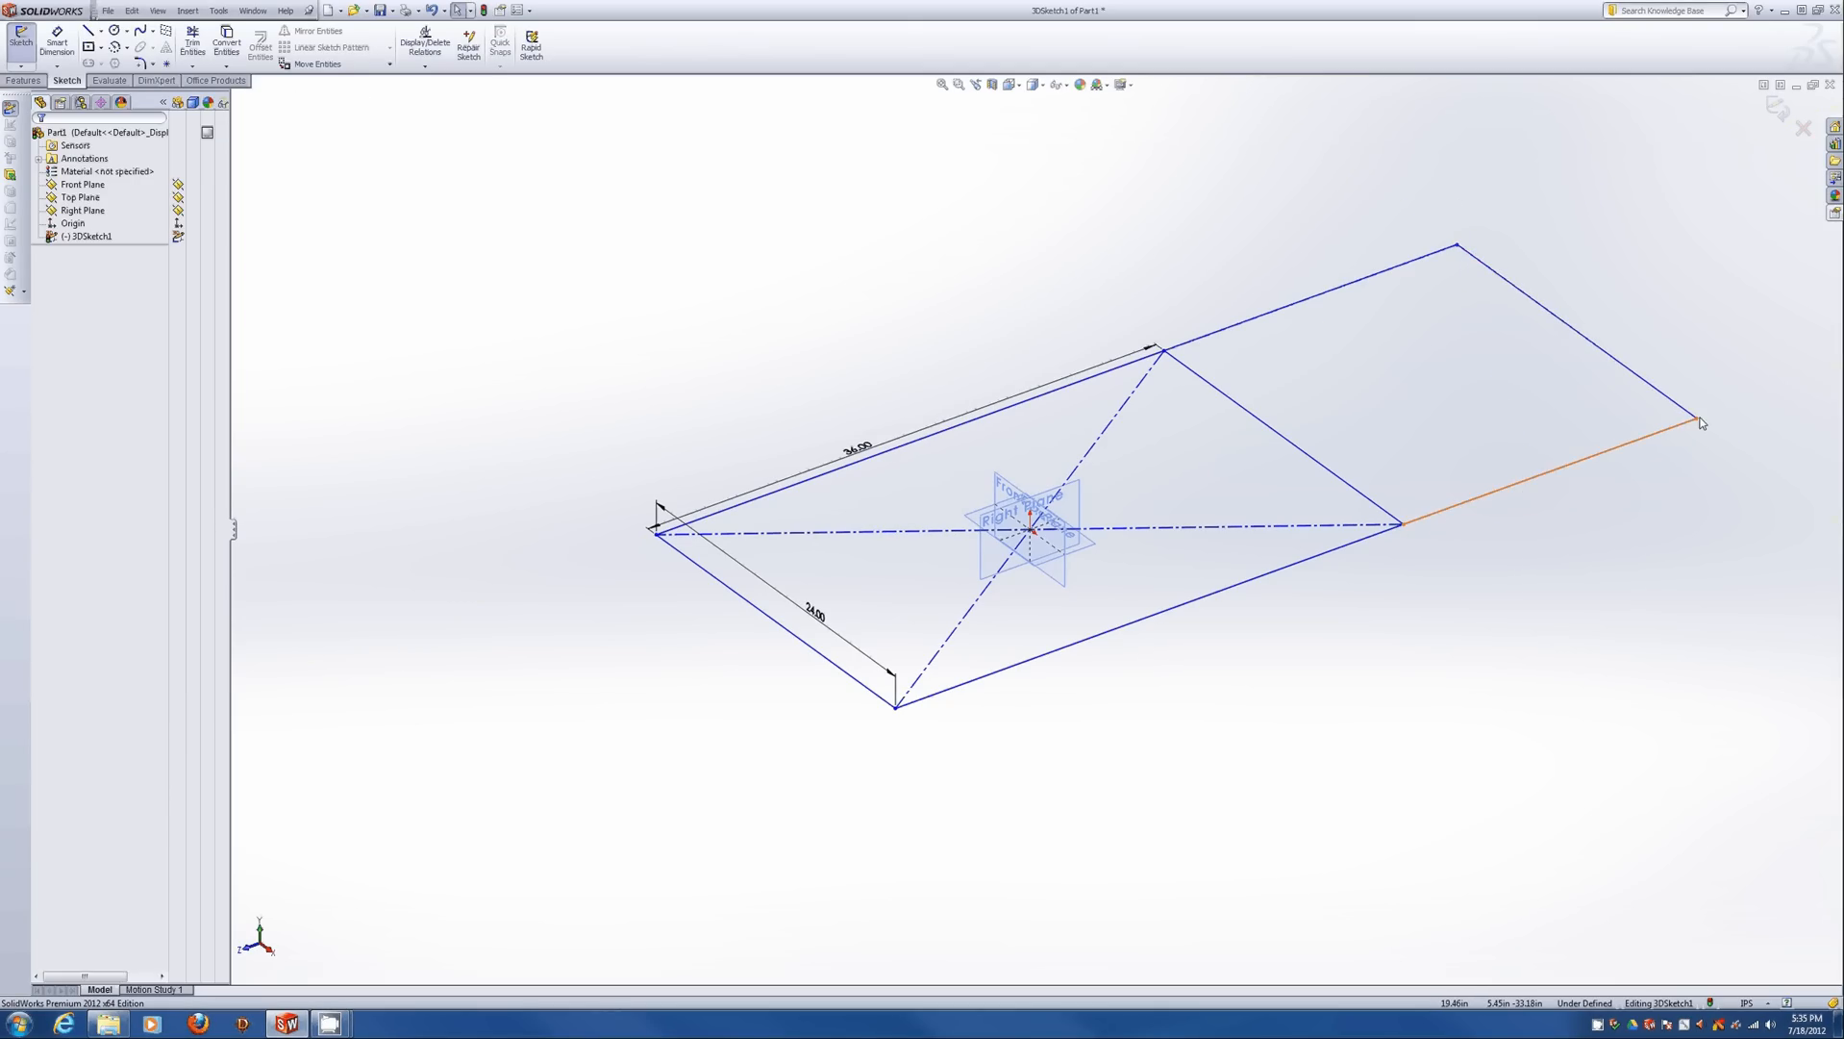
Pull the extension's outer corner out of line and constrain the skewed extension line with an Along Z relation.
{"action": "left_click_drag", "start_coordinate": [1702, 419], "coordinate": [1582, 465]}
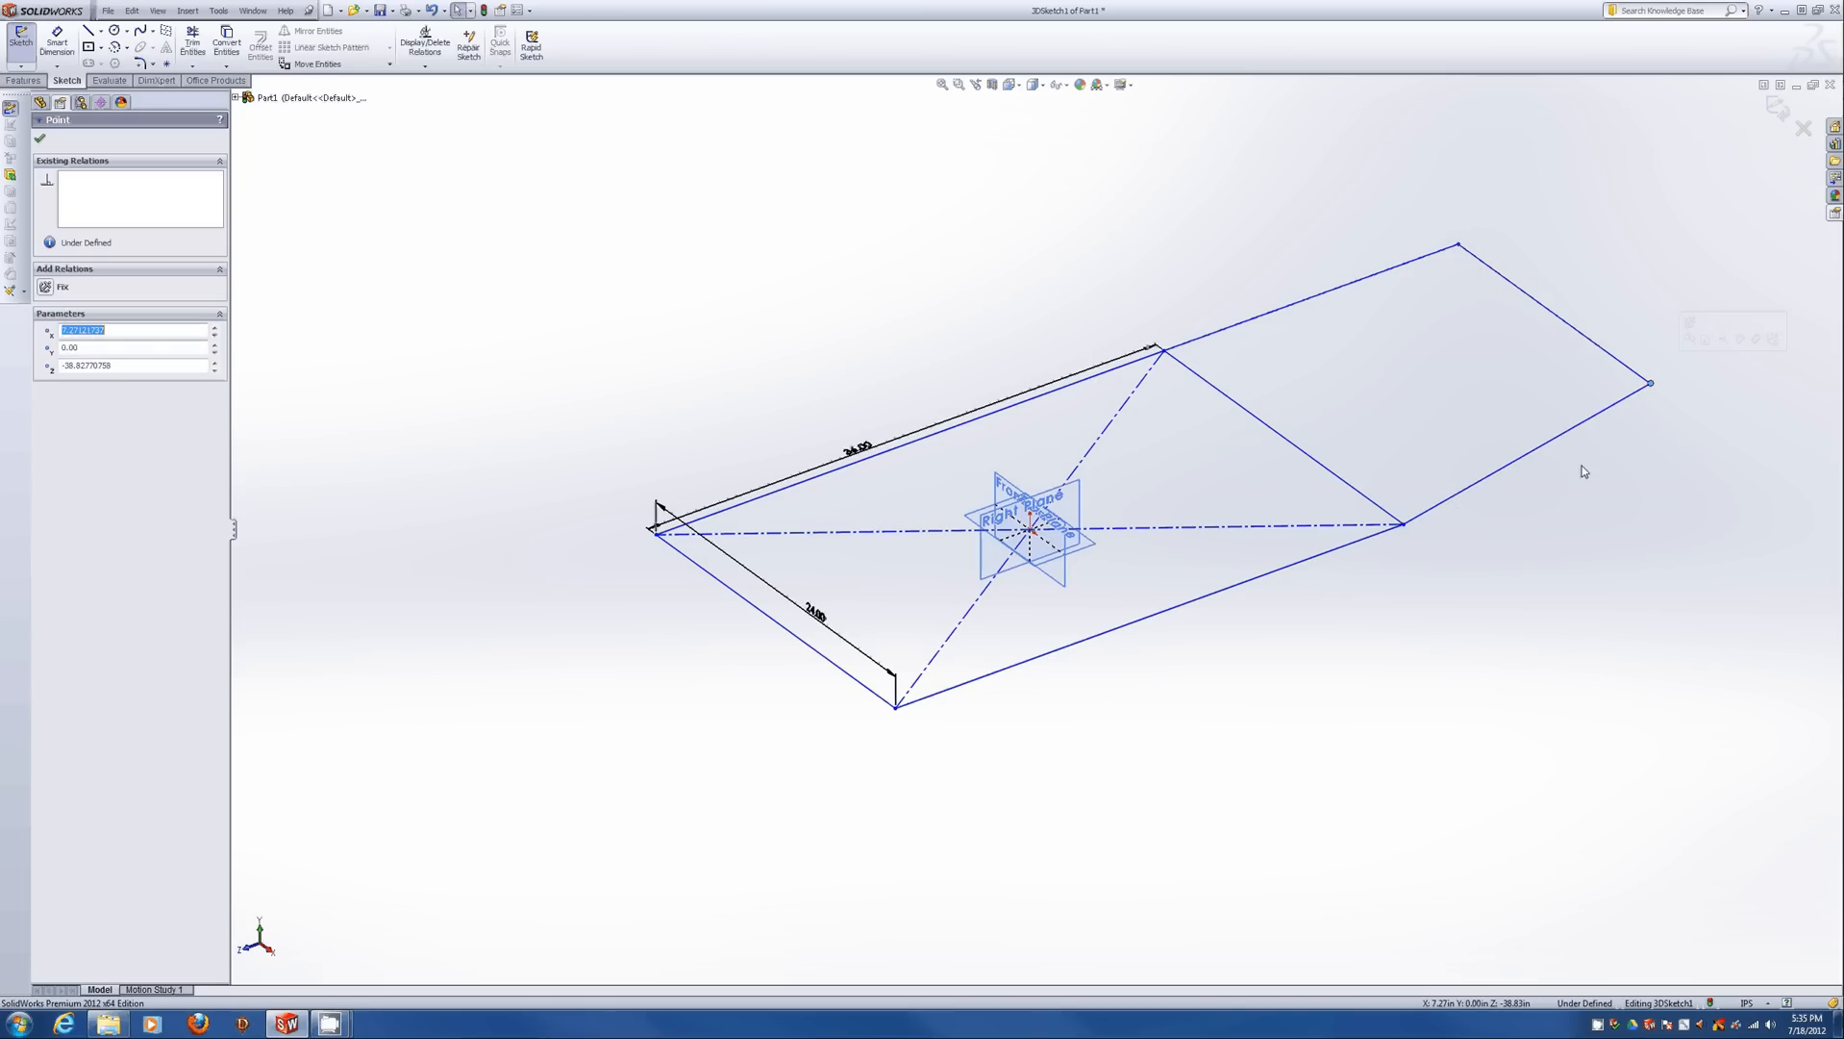
{"action": "left_click", "coordinate": [1494, 475]}
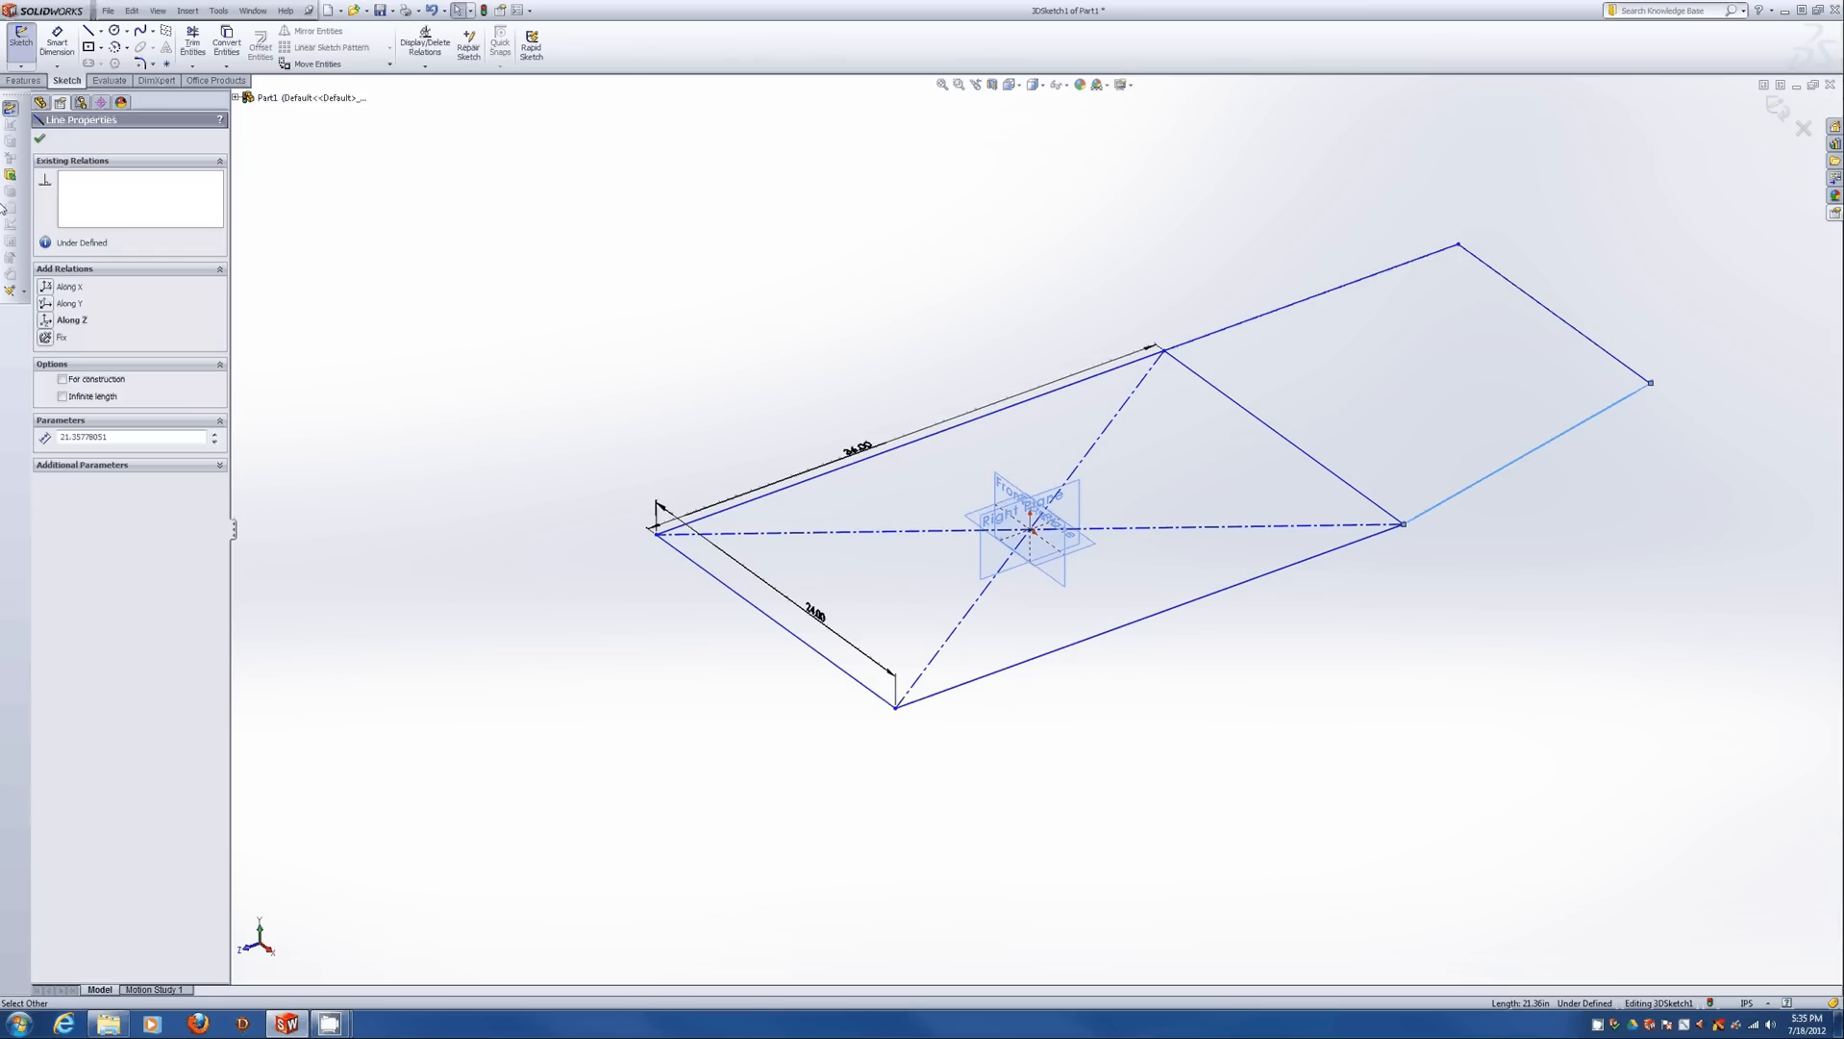
{"action": "left_click", "coordinate": [44, 320]}
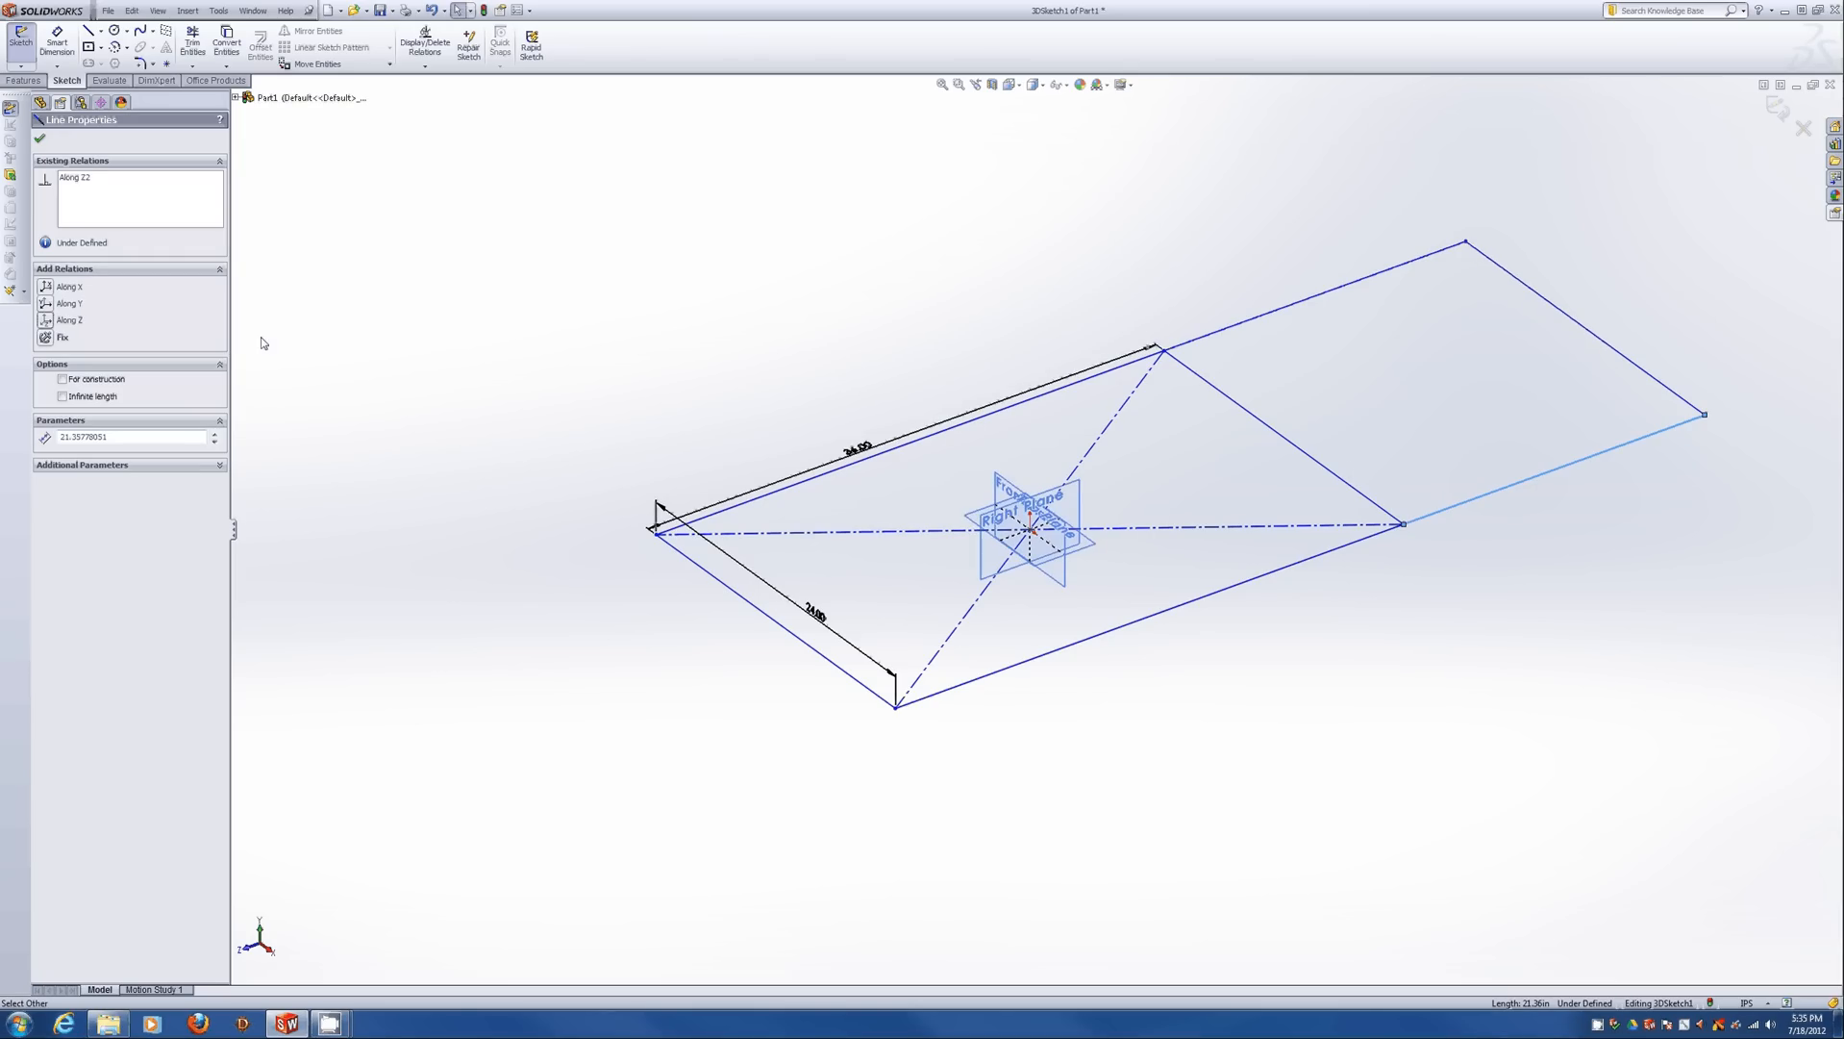
Add a parallel relation between the rectangle's 36 in side and the adjoining extension line.
{"action": "left_click", "coordinate": [1206, 234]}
{"action": "left_click", "coordinate": [1325, 555]}
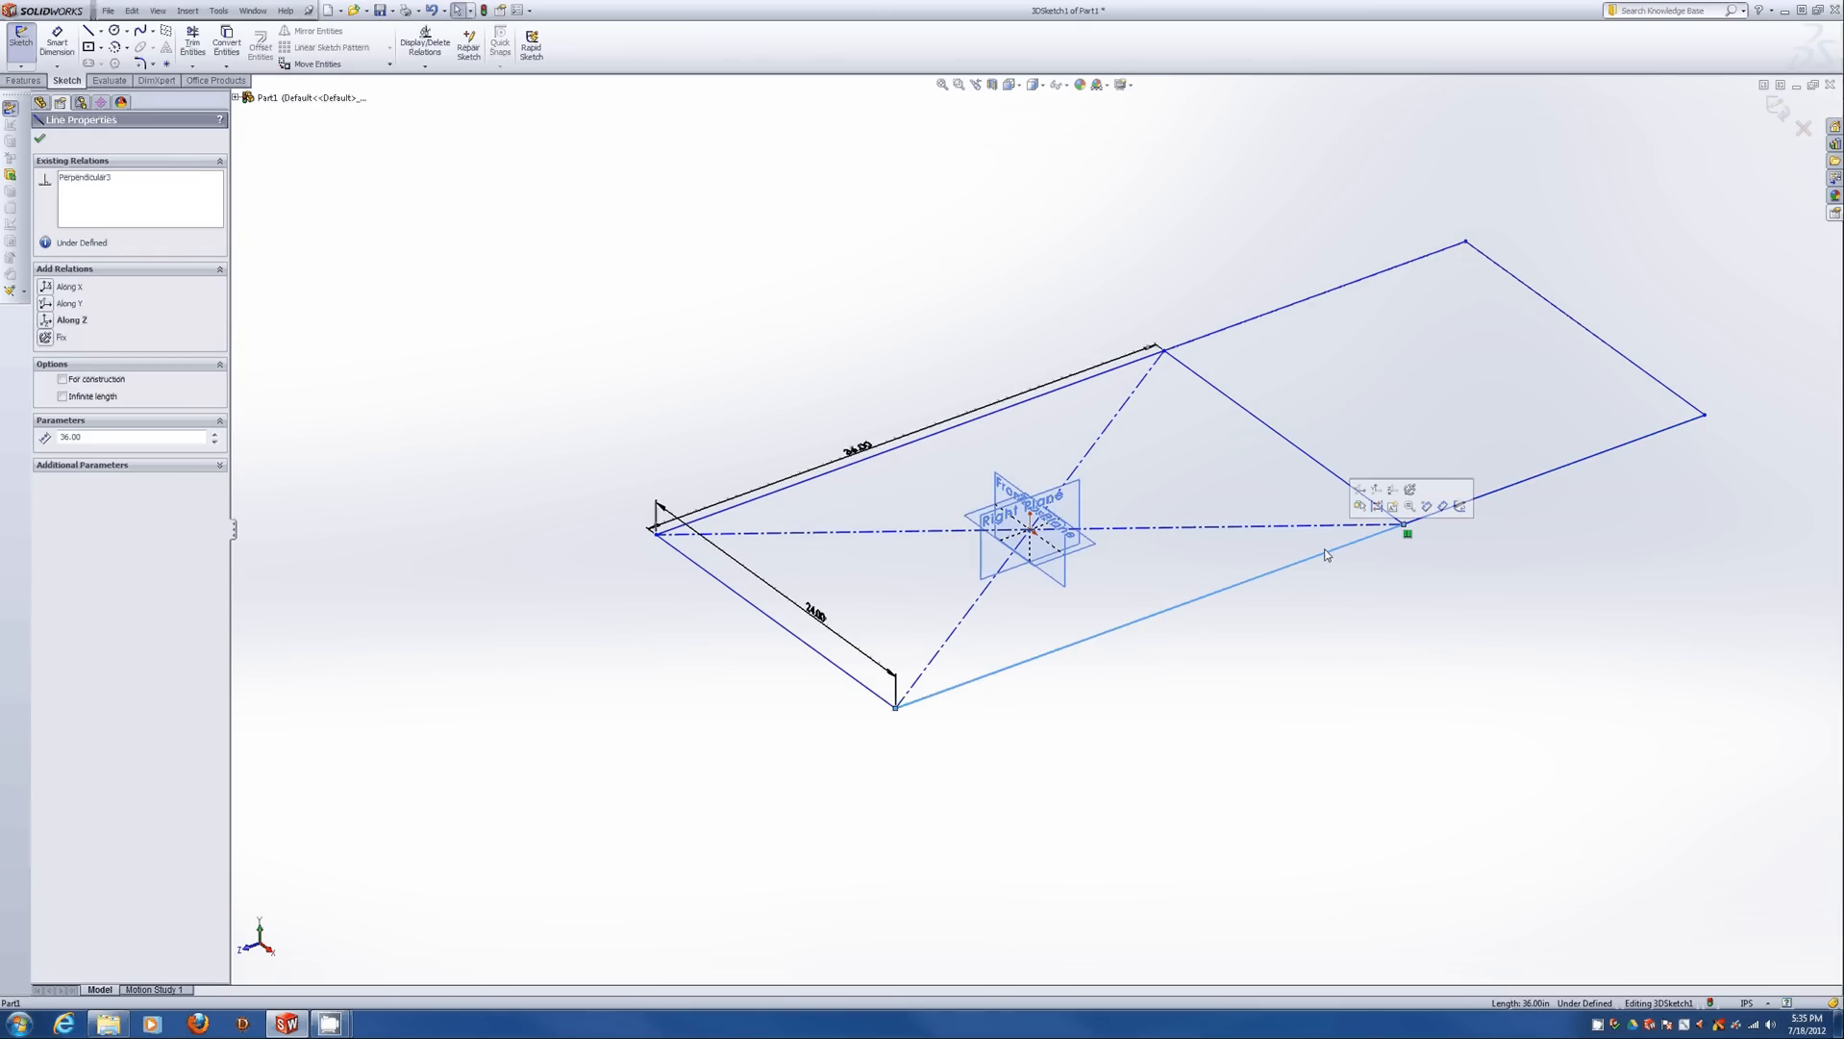
{"action": "left_click", "coordinate": [1529, 479], "text": "ctrl"}
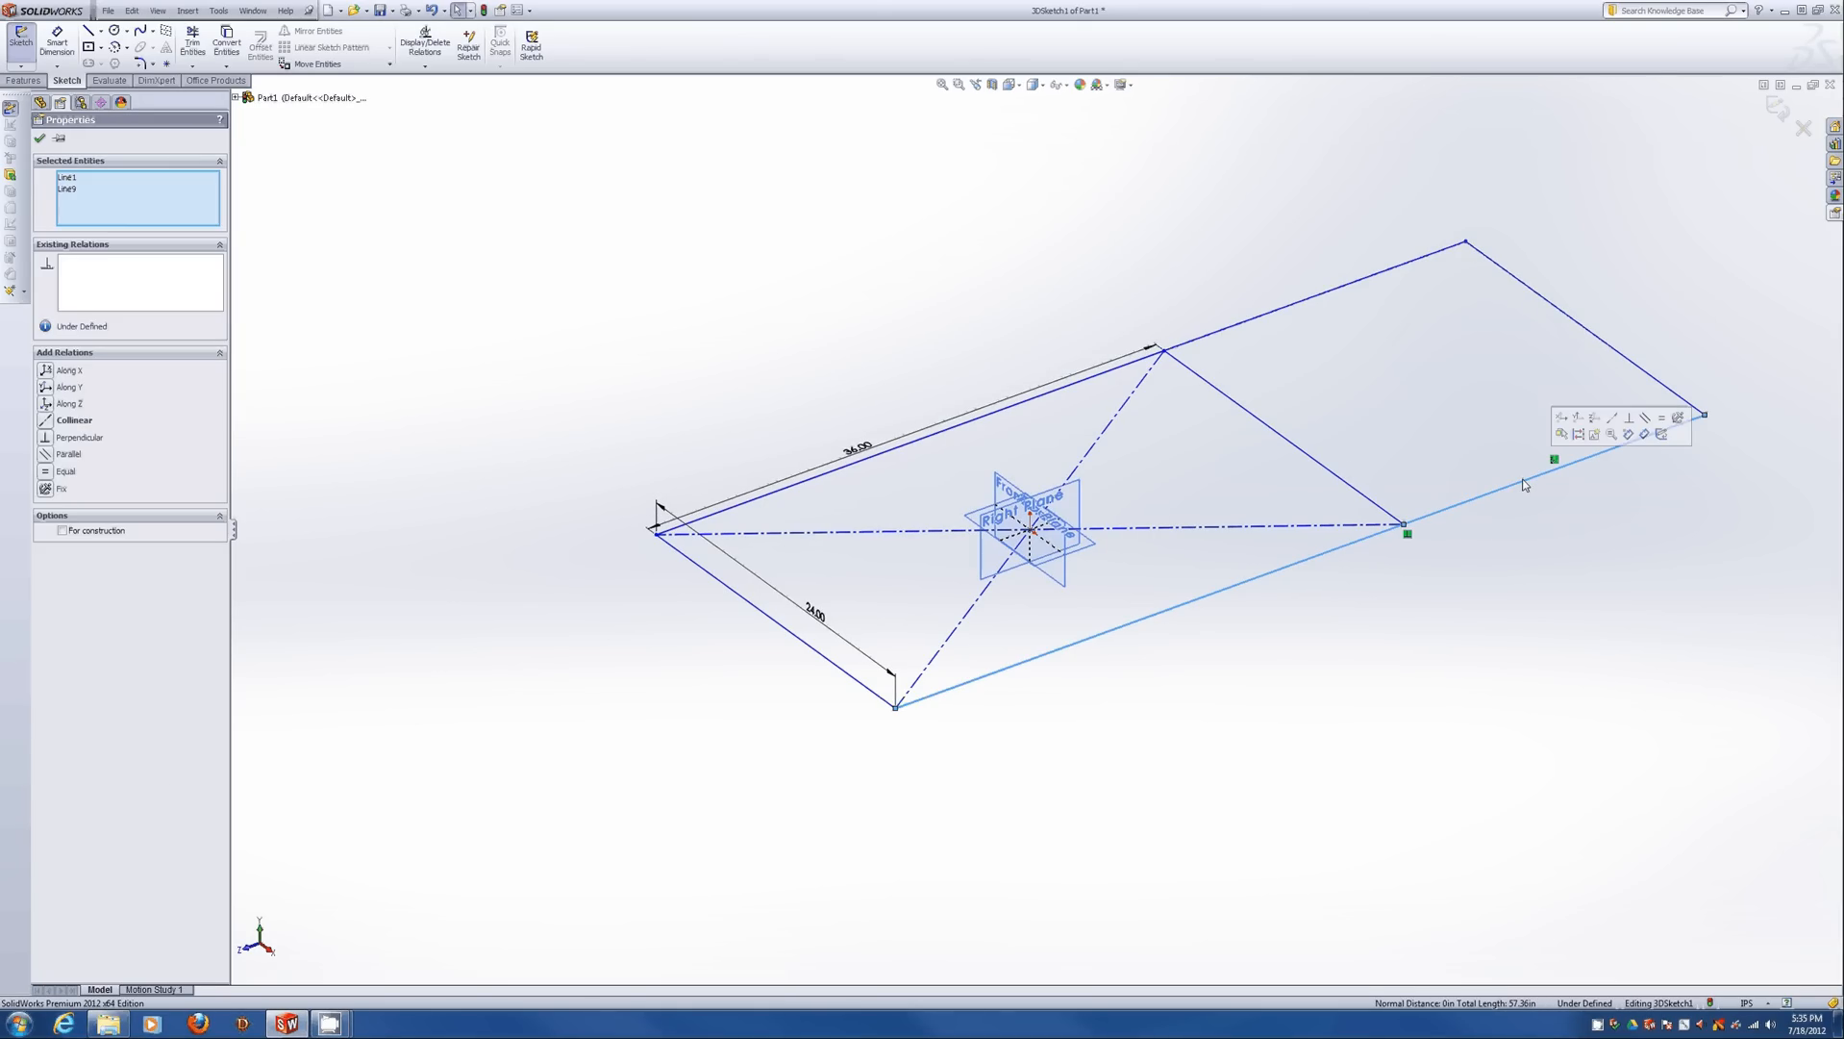
{"action": "left_click", "coordinate": [1642, 419]}
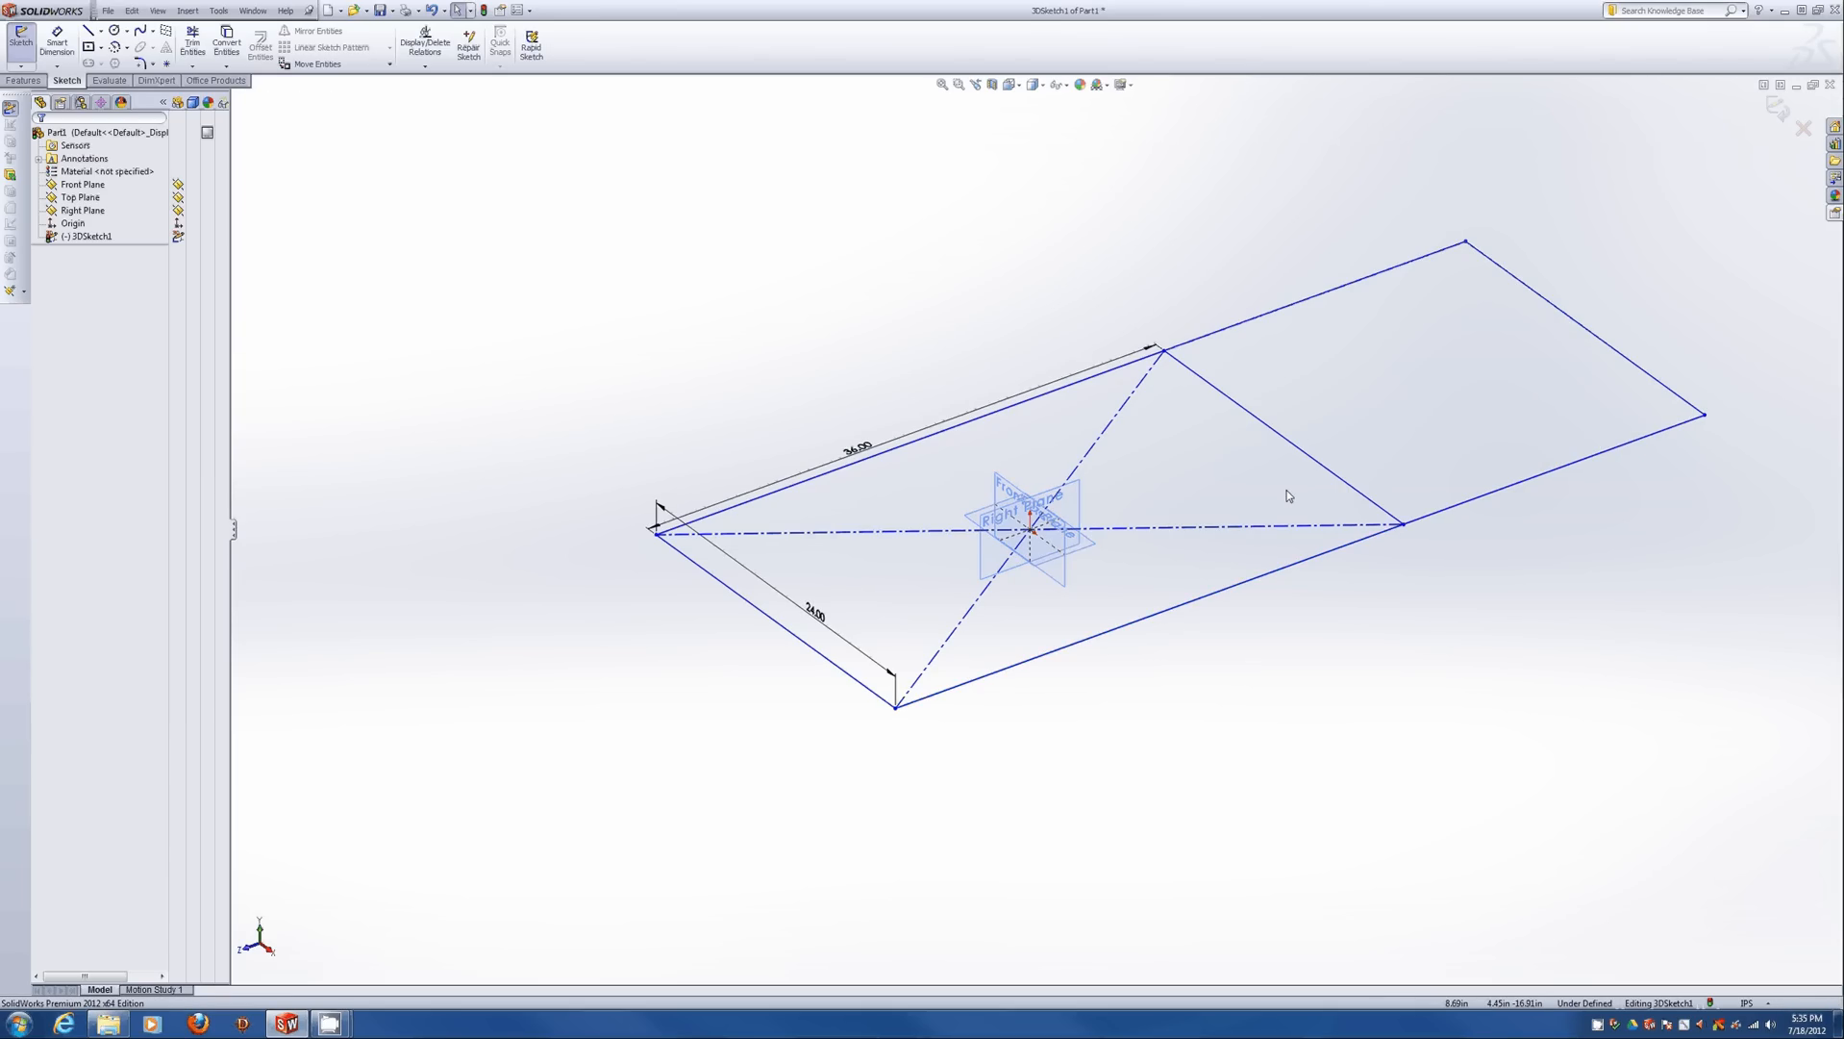
Dimension the extension line continuing from the rectangle's 36 in side to 12 in.
{"action": "mouse_move", "coordinate": [1183, 642]}
{"action": "middle_mouse_down"}
{"action": "mouse_move", "coordinate": [1132, 382]}
{"action": "mouse_move", "coordinate": [1385, 567]}
{"action": "middle_mouse_up"}
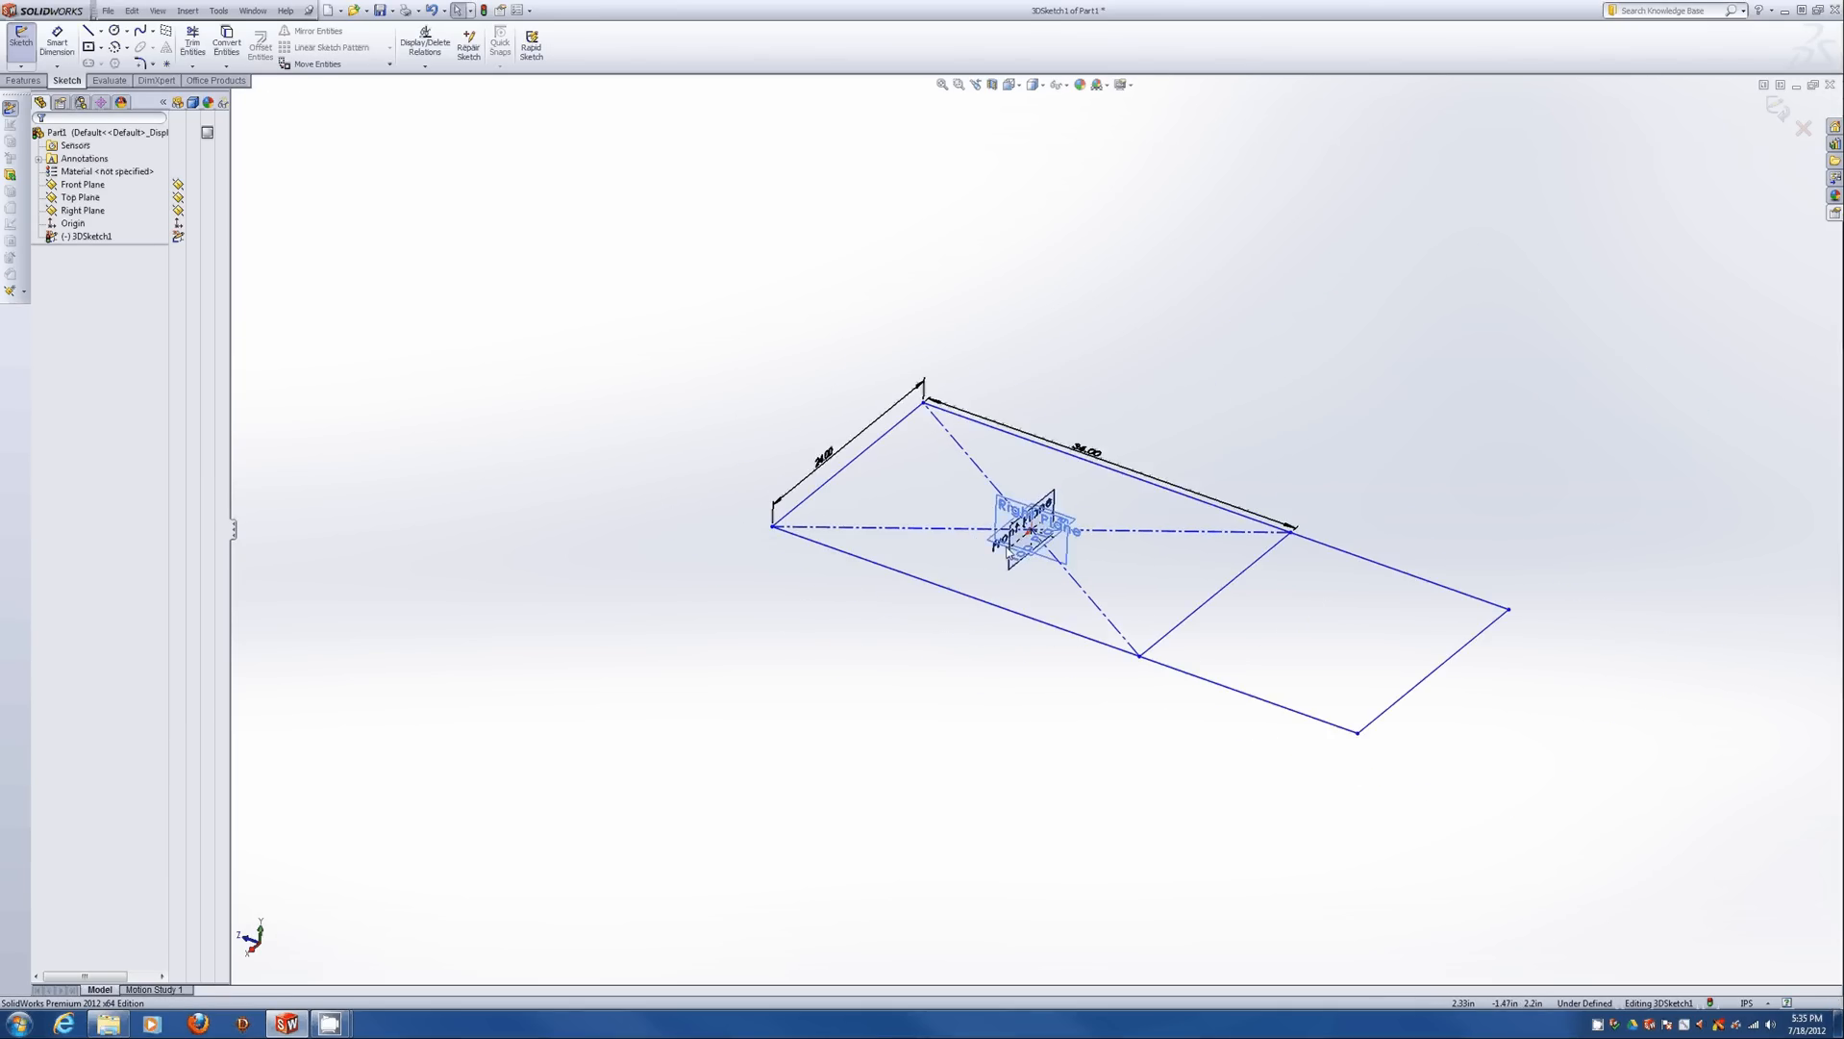
{"action": "key", "text": "d"}
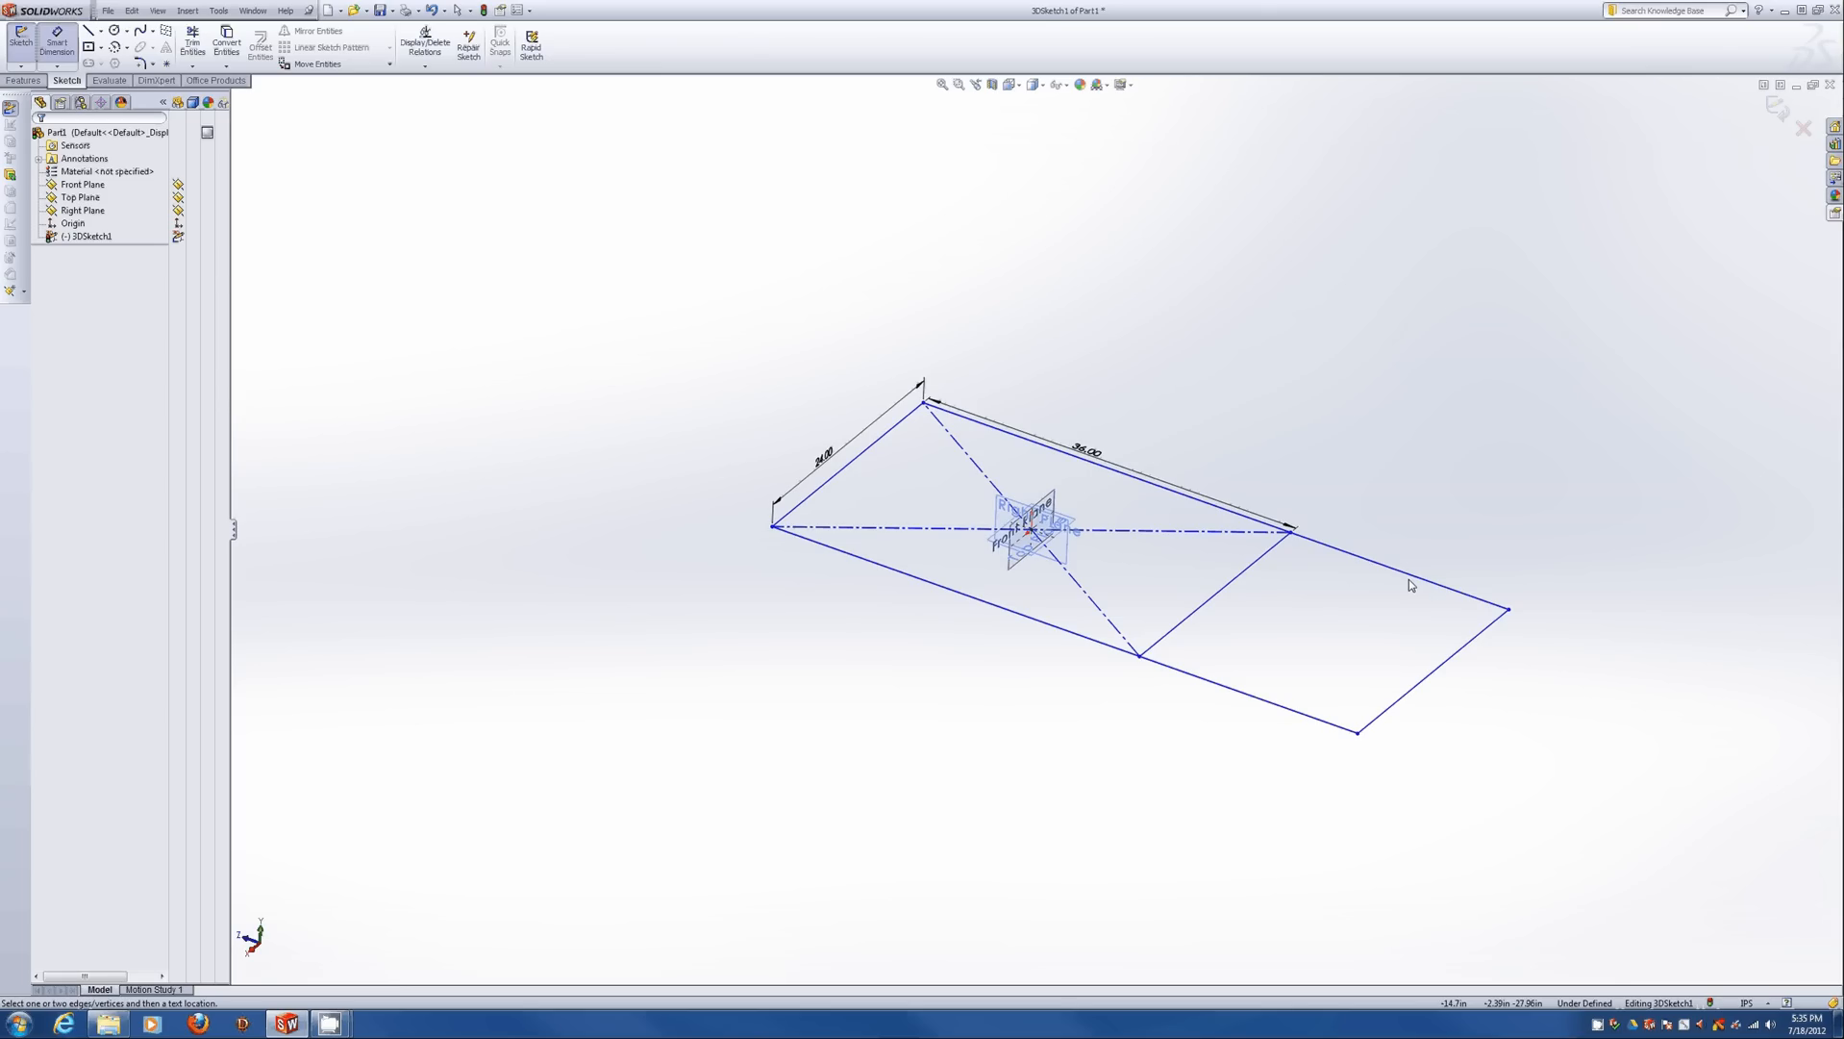
{"action": "left_click", "coordinate": [1385, 564]}
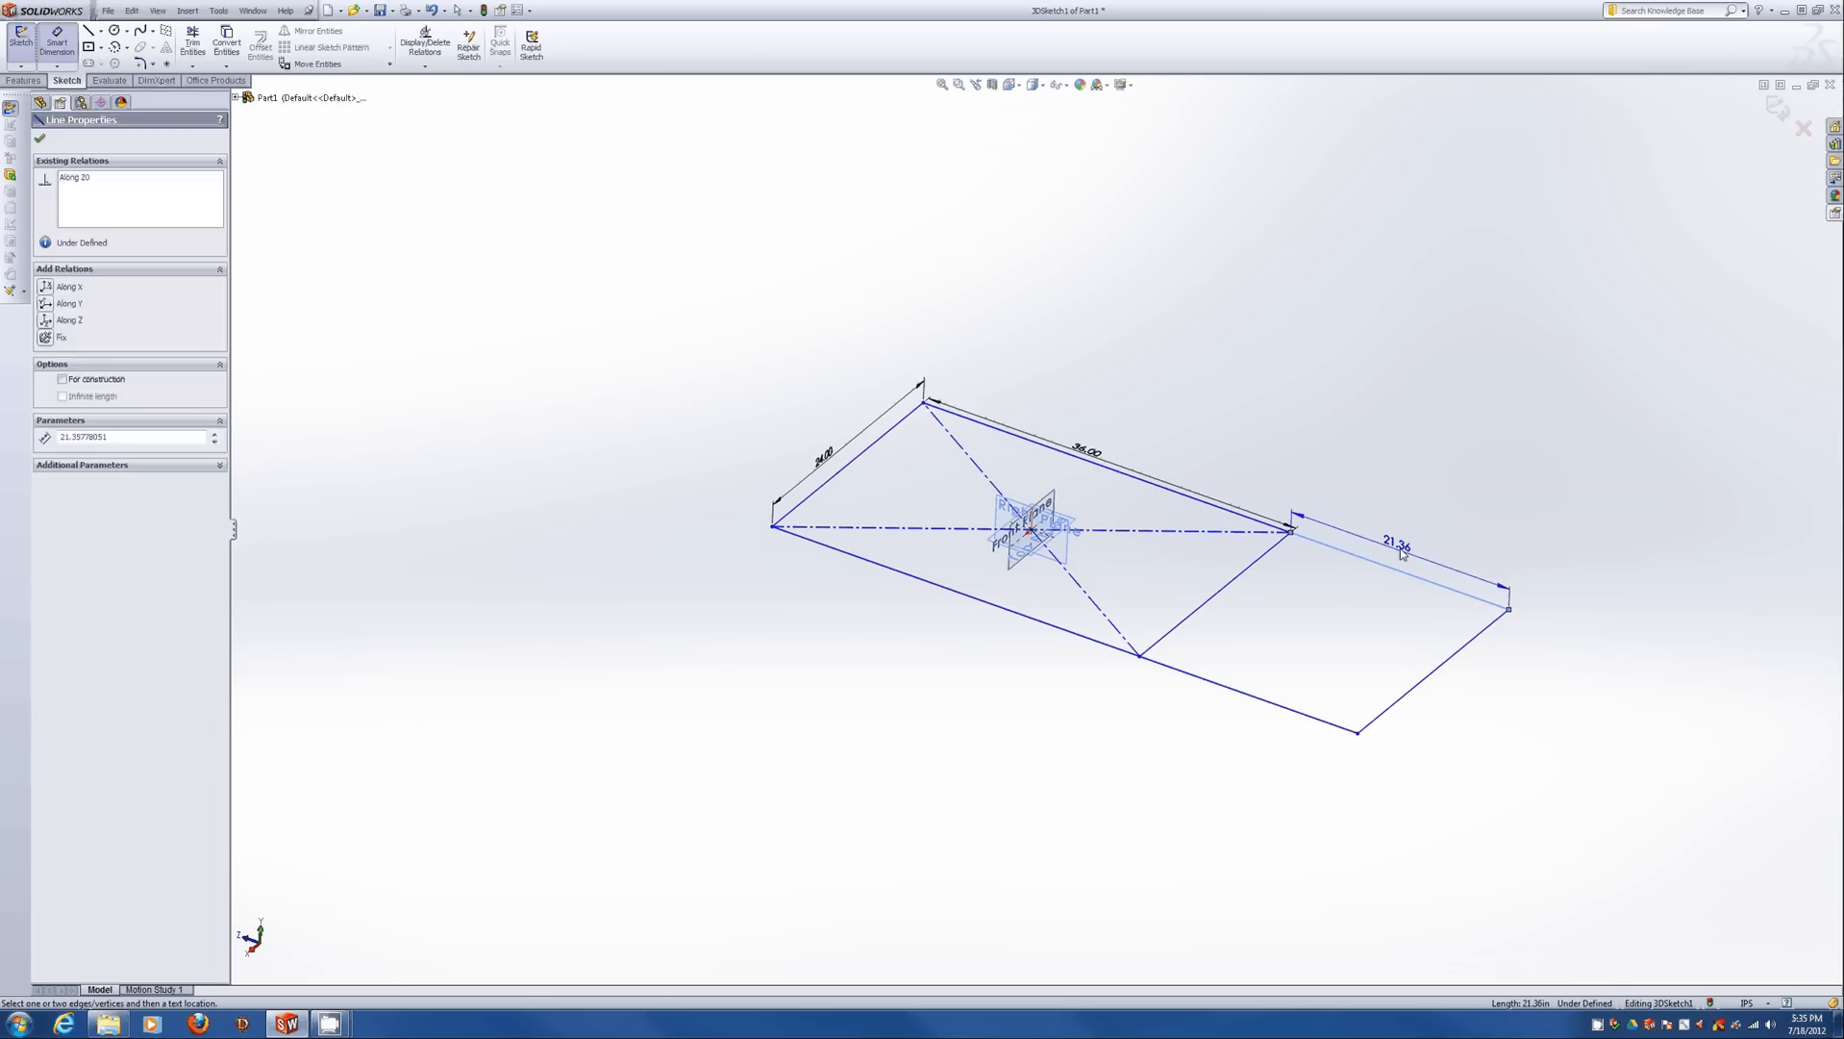
{"action": "left_click", "coordinate": [1402, 555]}
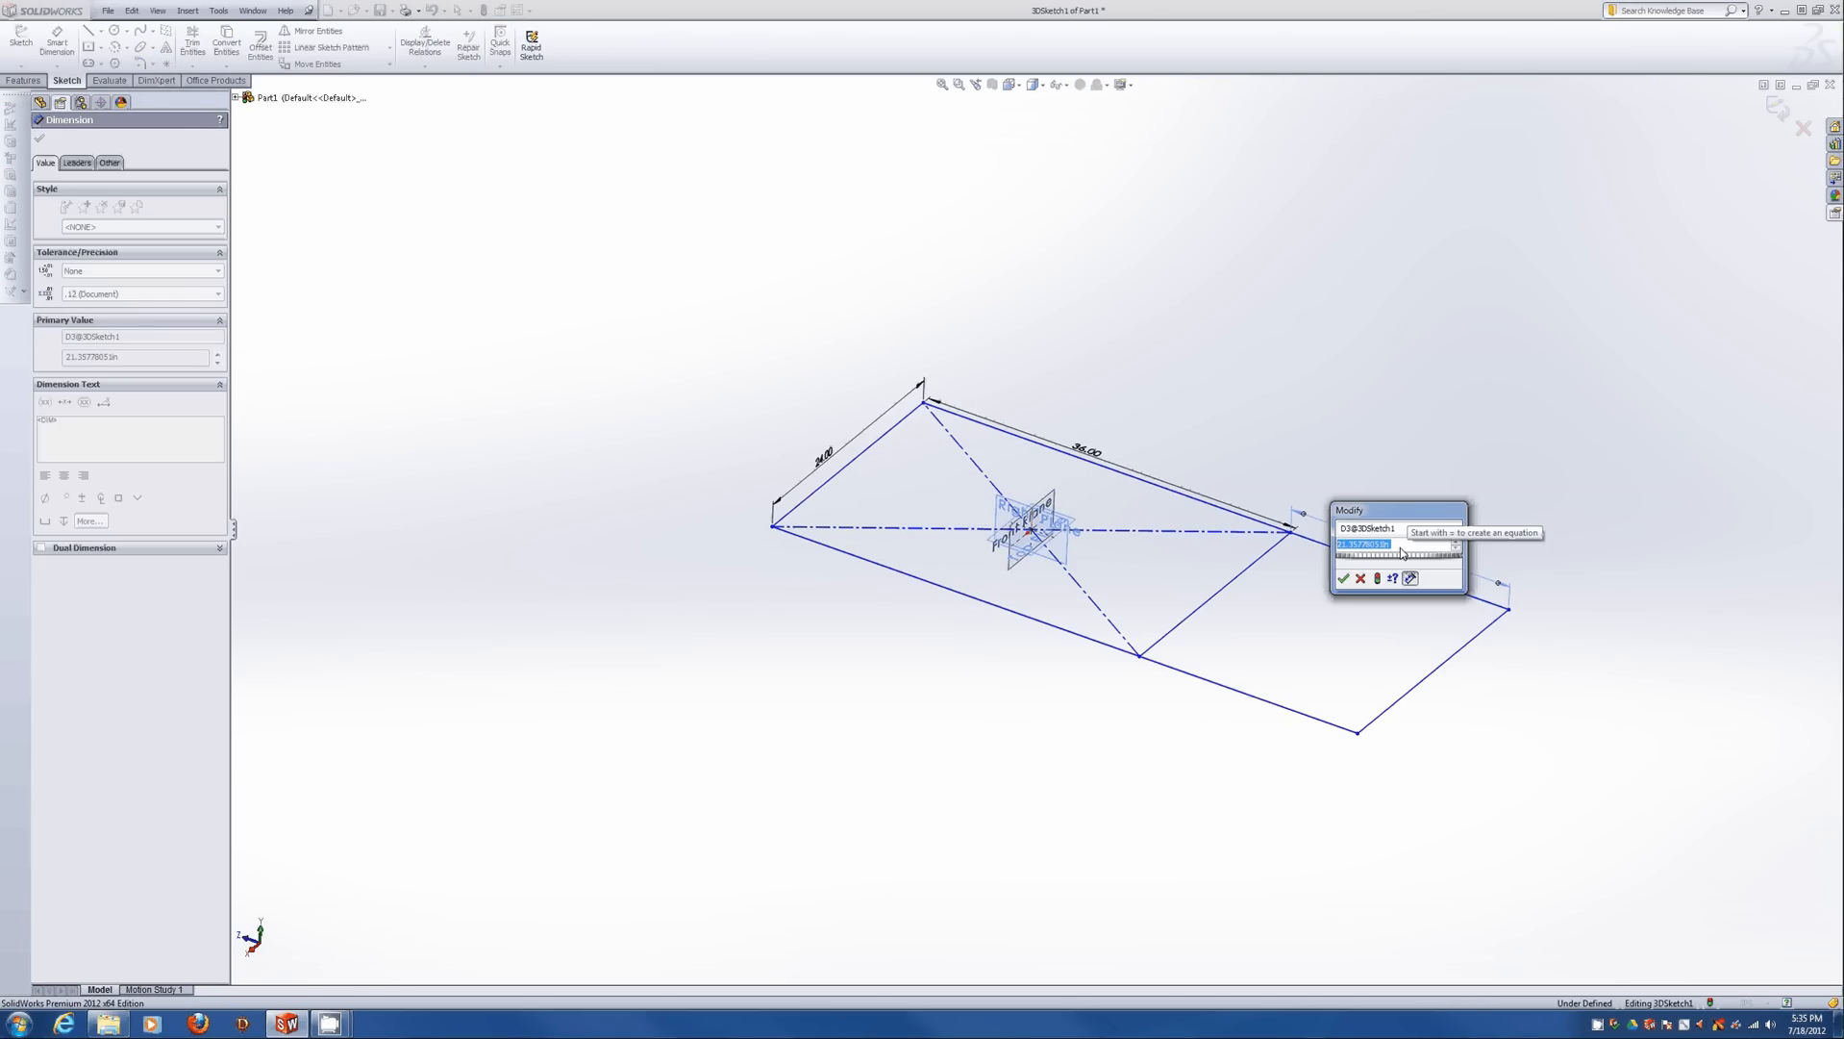
{"action": "type", "text": "12"}
{"action": "key", "text": "Return"}
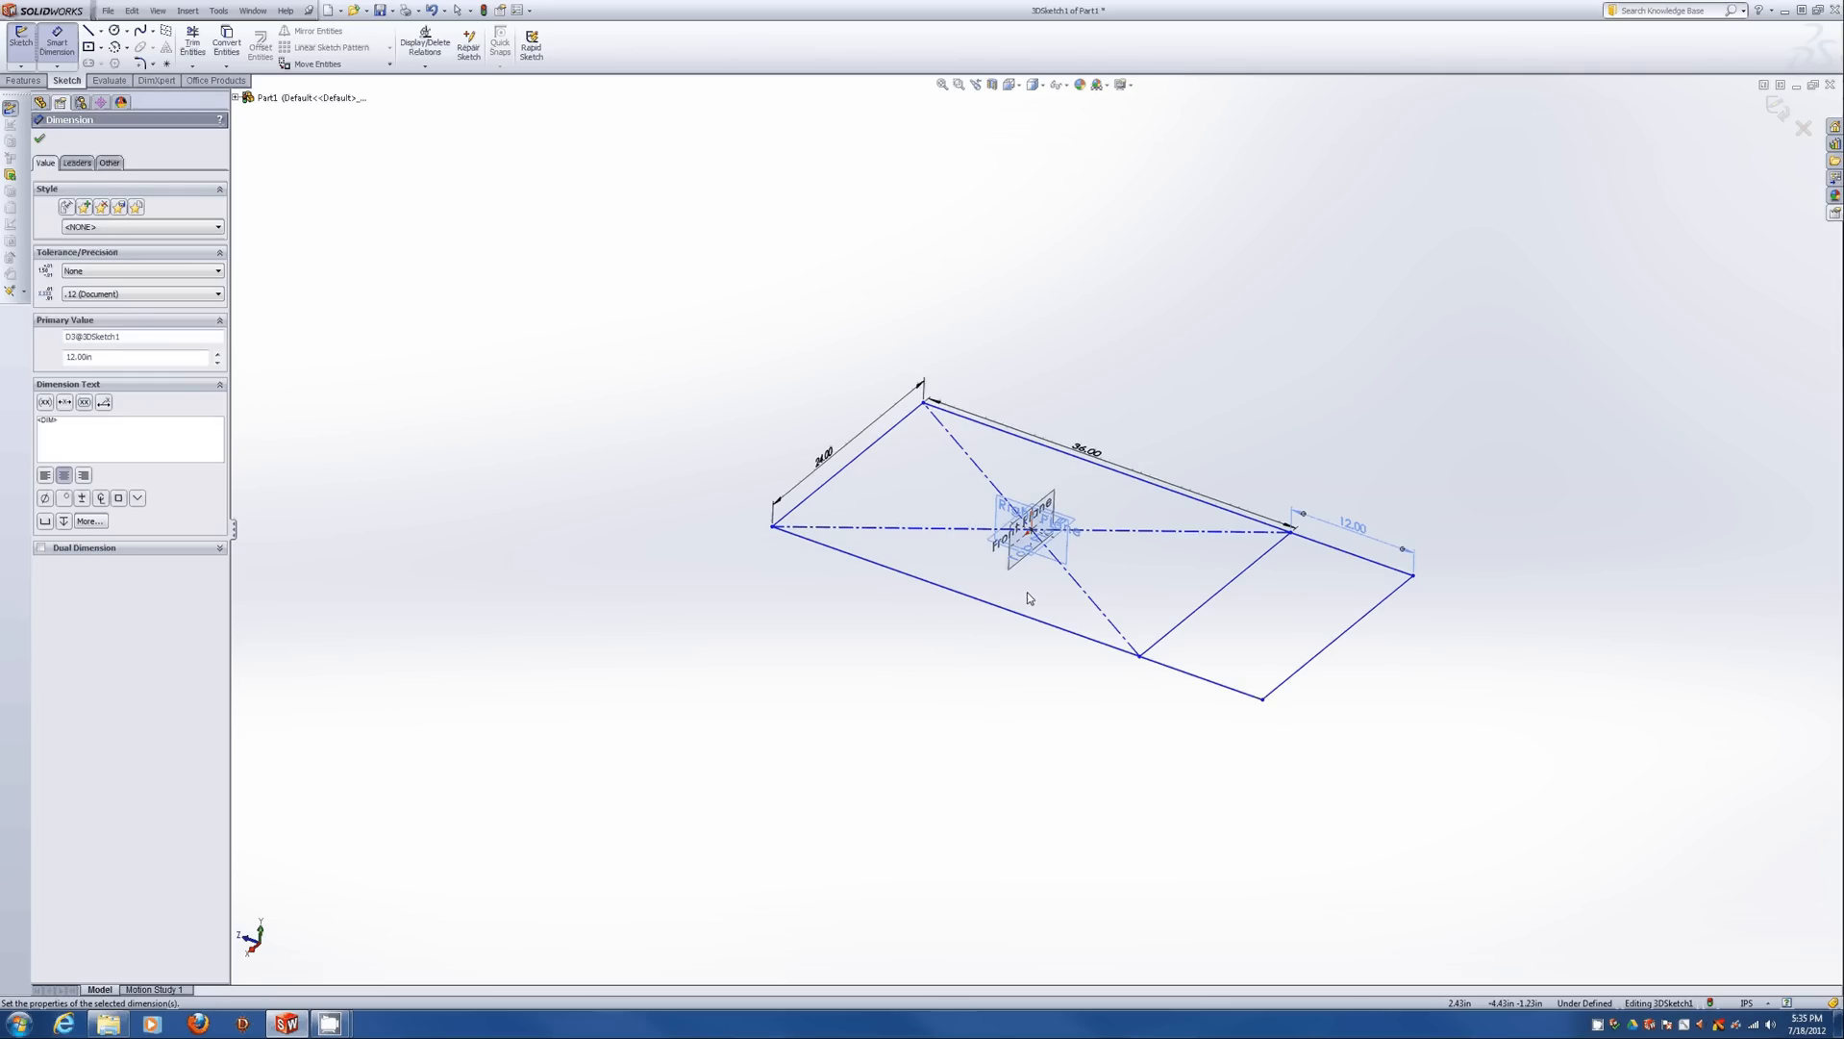
{"action": "key", "text": "Escape"}
{"action": "mouse_move", "coordinate": [1016, 586]}
{"action": "middle_mouse_down"}
{"action": "mouse_move", "coordinate": [1112, 555]}
{"action": "mouse_move", "coordinate": [1108, 630]}
{"action": "mouse_move", "coordinate": [1077, 596]}
{"action": "mouse_move", "coordinate": [1096, 584]}
{"action": "mouse_move", "coordinate": [990, 592]}
{"action": "middle_mouse_up"}
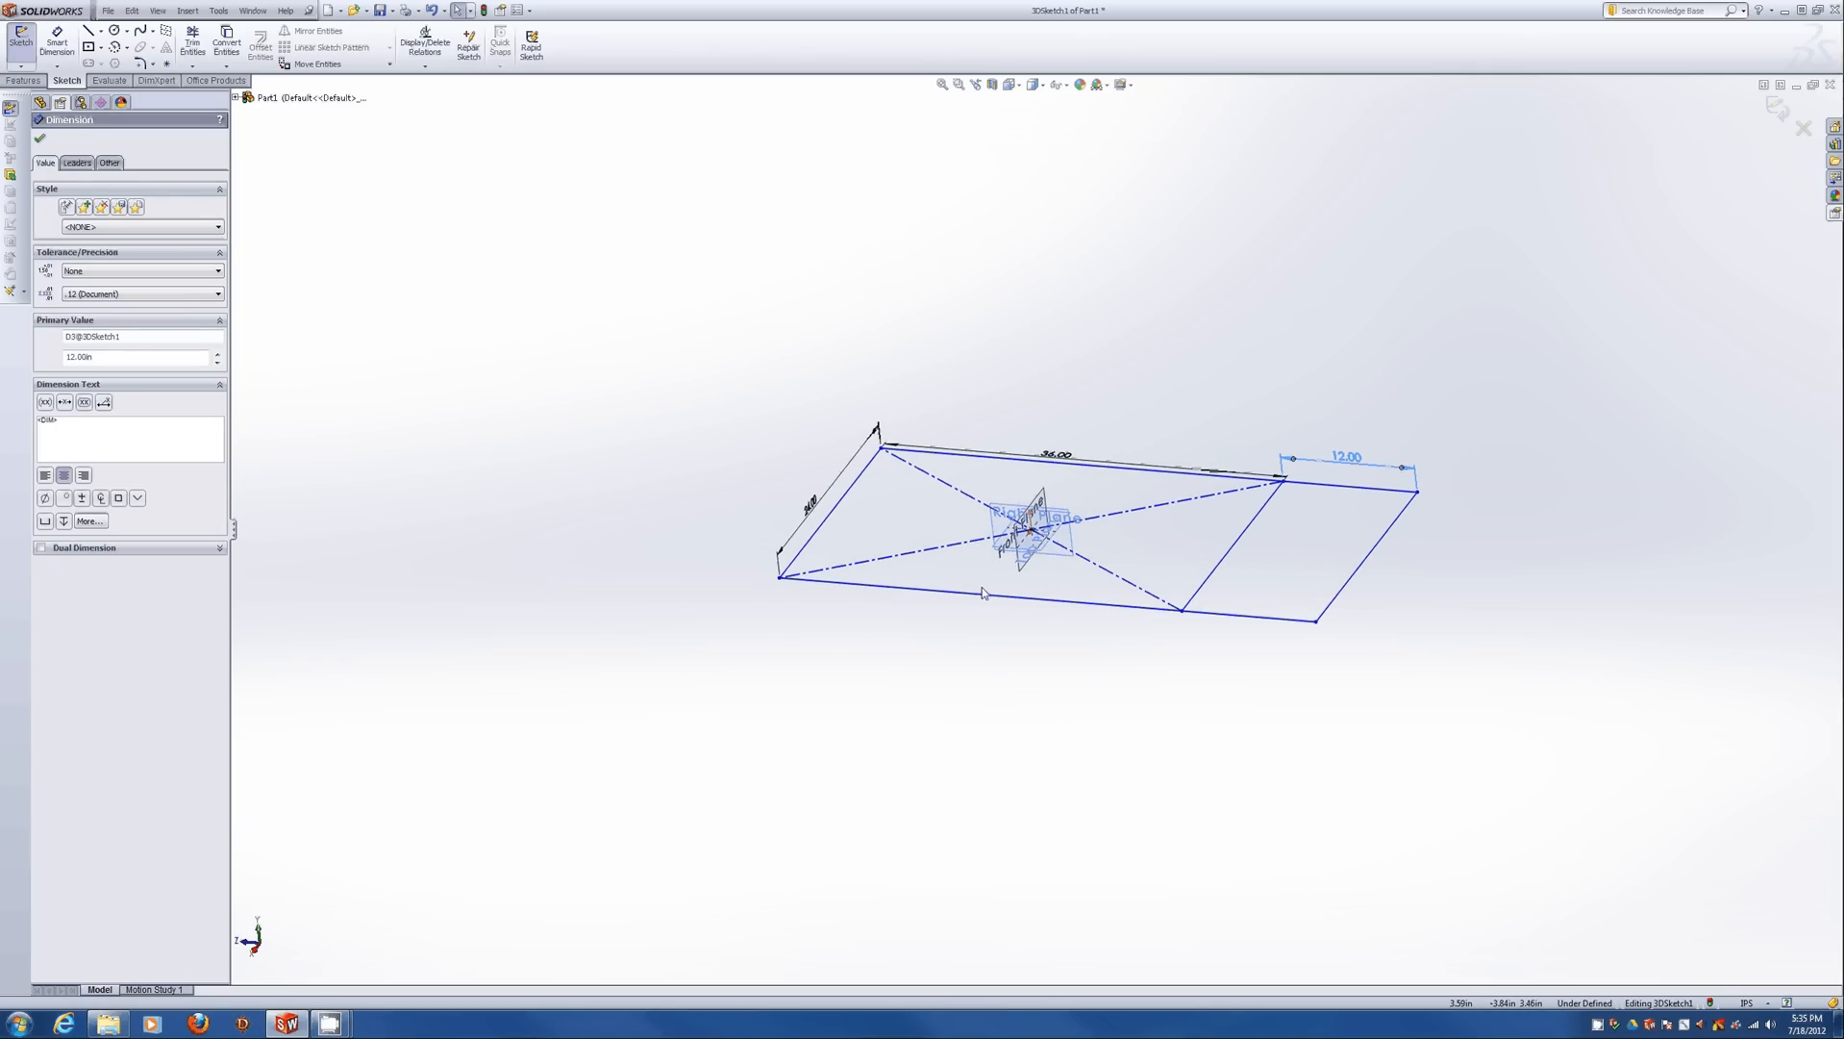
Pull the rectangle's 24 in side out of alignment, and constrain the rectangle's 36 in side with an Along Z relation.
{"action": "left_click", "coordinate": [833, 513]}
{"action": "mouse_move", "coordinate": [833, 512]}
{"action": "left_mouse_down"}
{"action": "mouse_move", "coordinate": [862, 584]}
{"action": "mouse_move", "coordinate": [844, 469]}
{"action": "mouse_move", "coordinate": [851, 538]}
{"action": "left_mouse_up"}
{"action": "left_click", "coordinate": [1095, 754]}
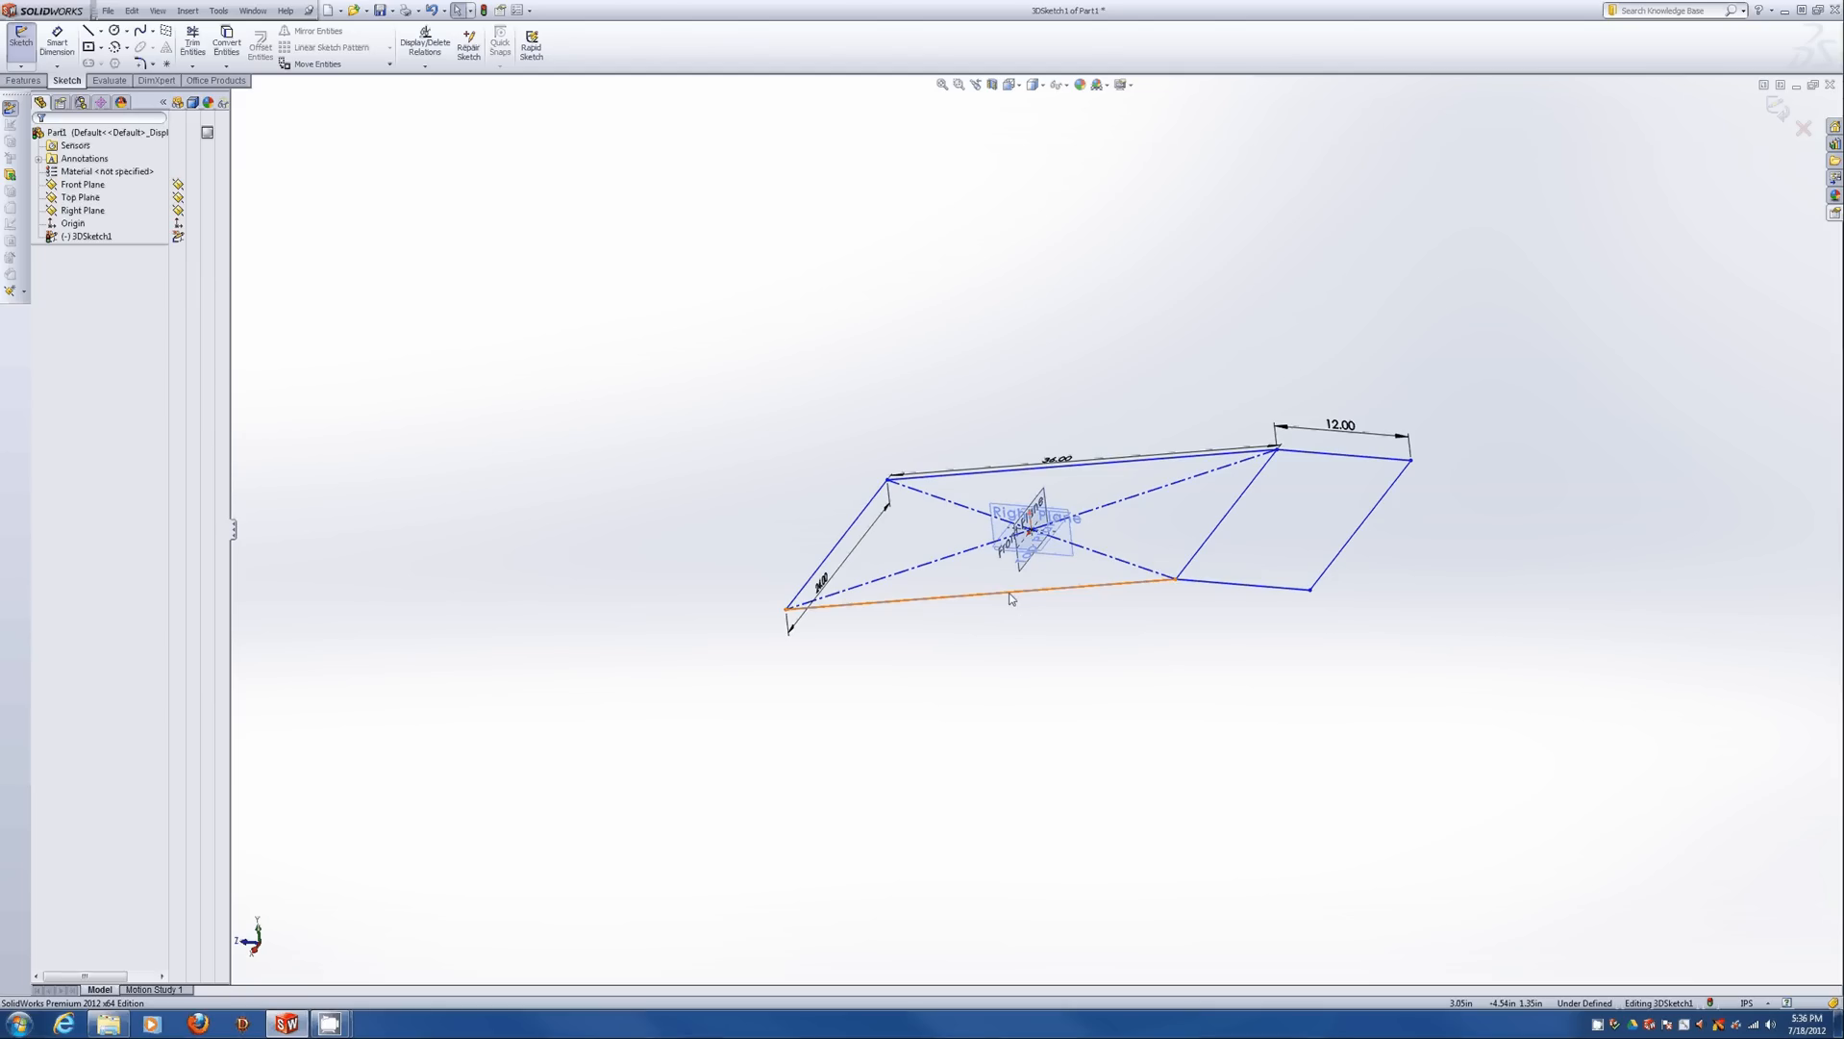
{"action": "left_click", "coordinate": [1010, 597]}
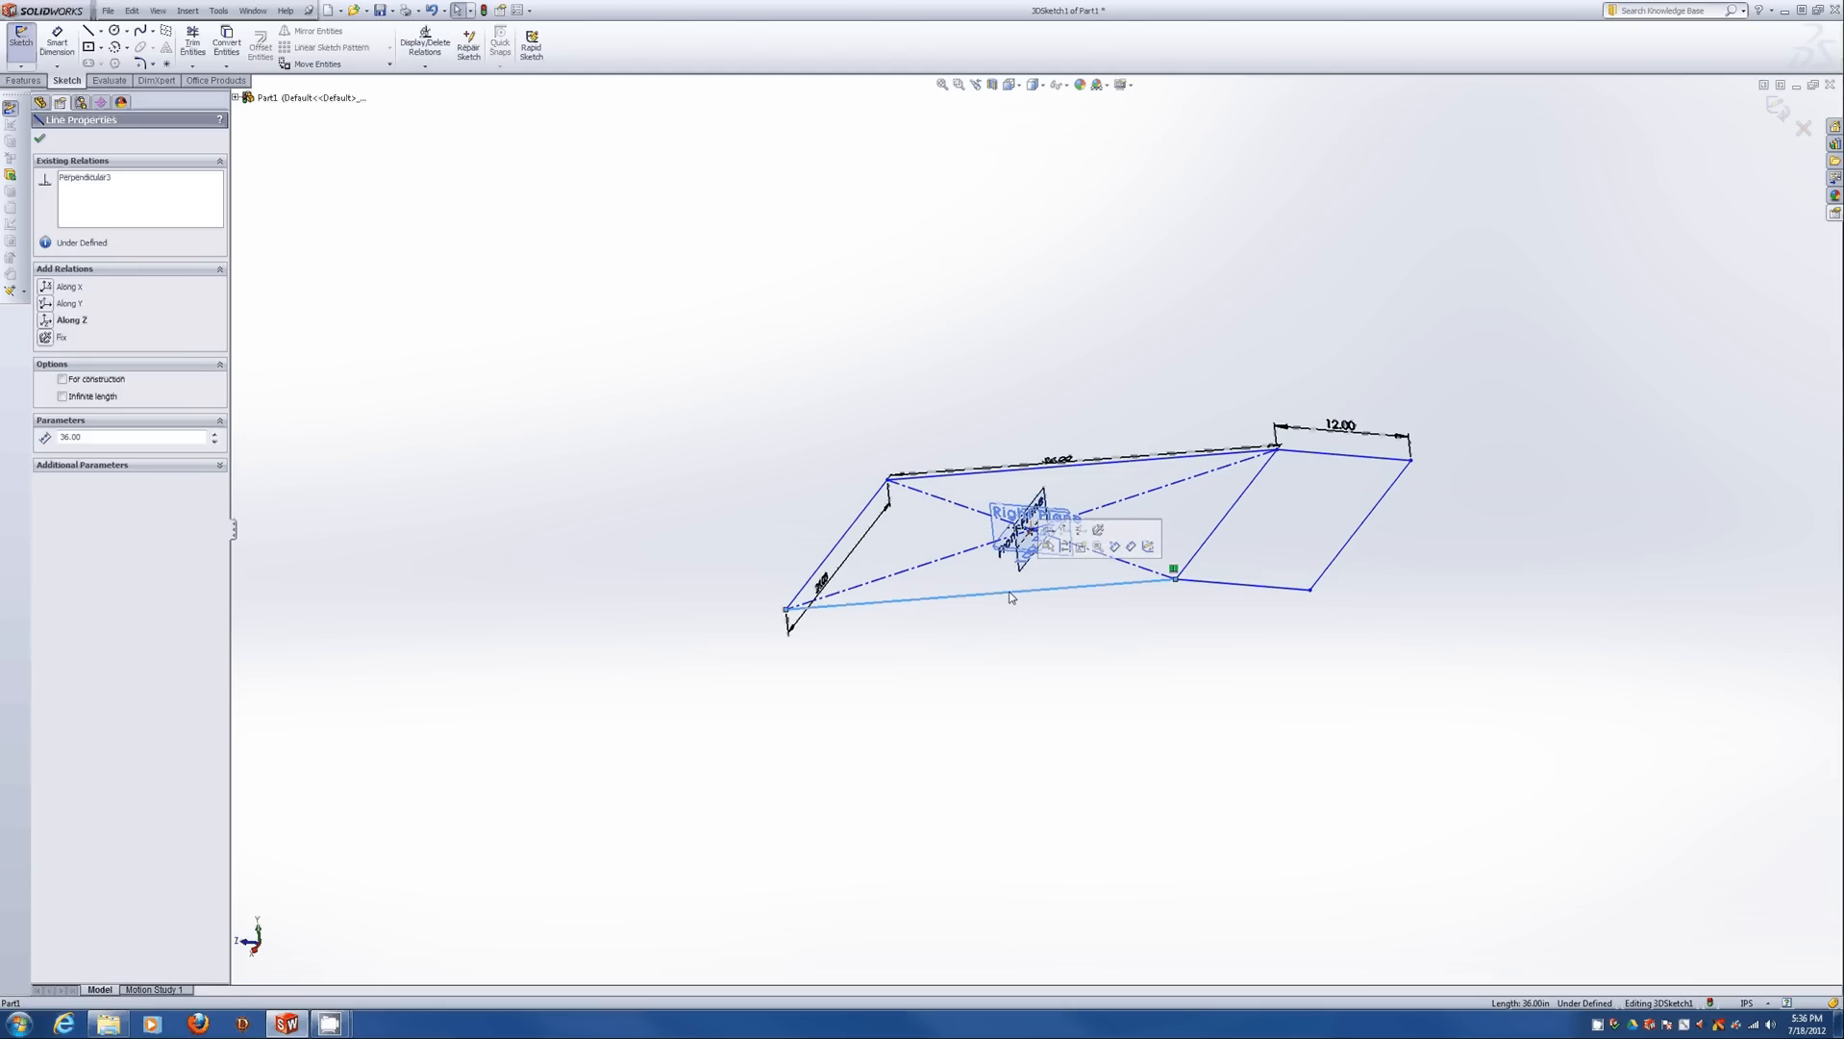
{"action": "left_click", "coordinate": [1080, 532]}
{"action": "left_click", "coordinate": [1081, 664]}
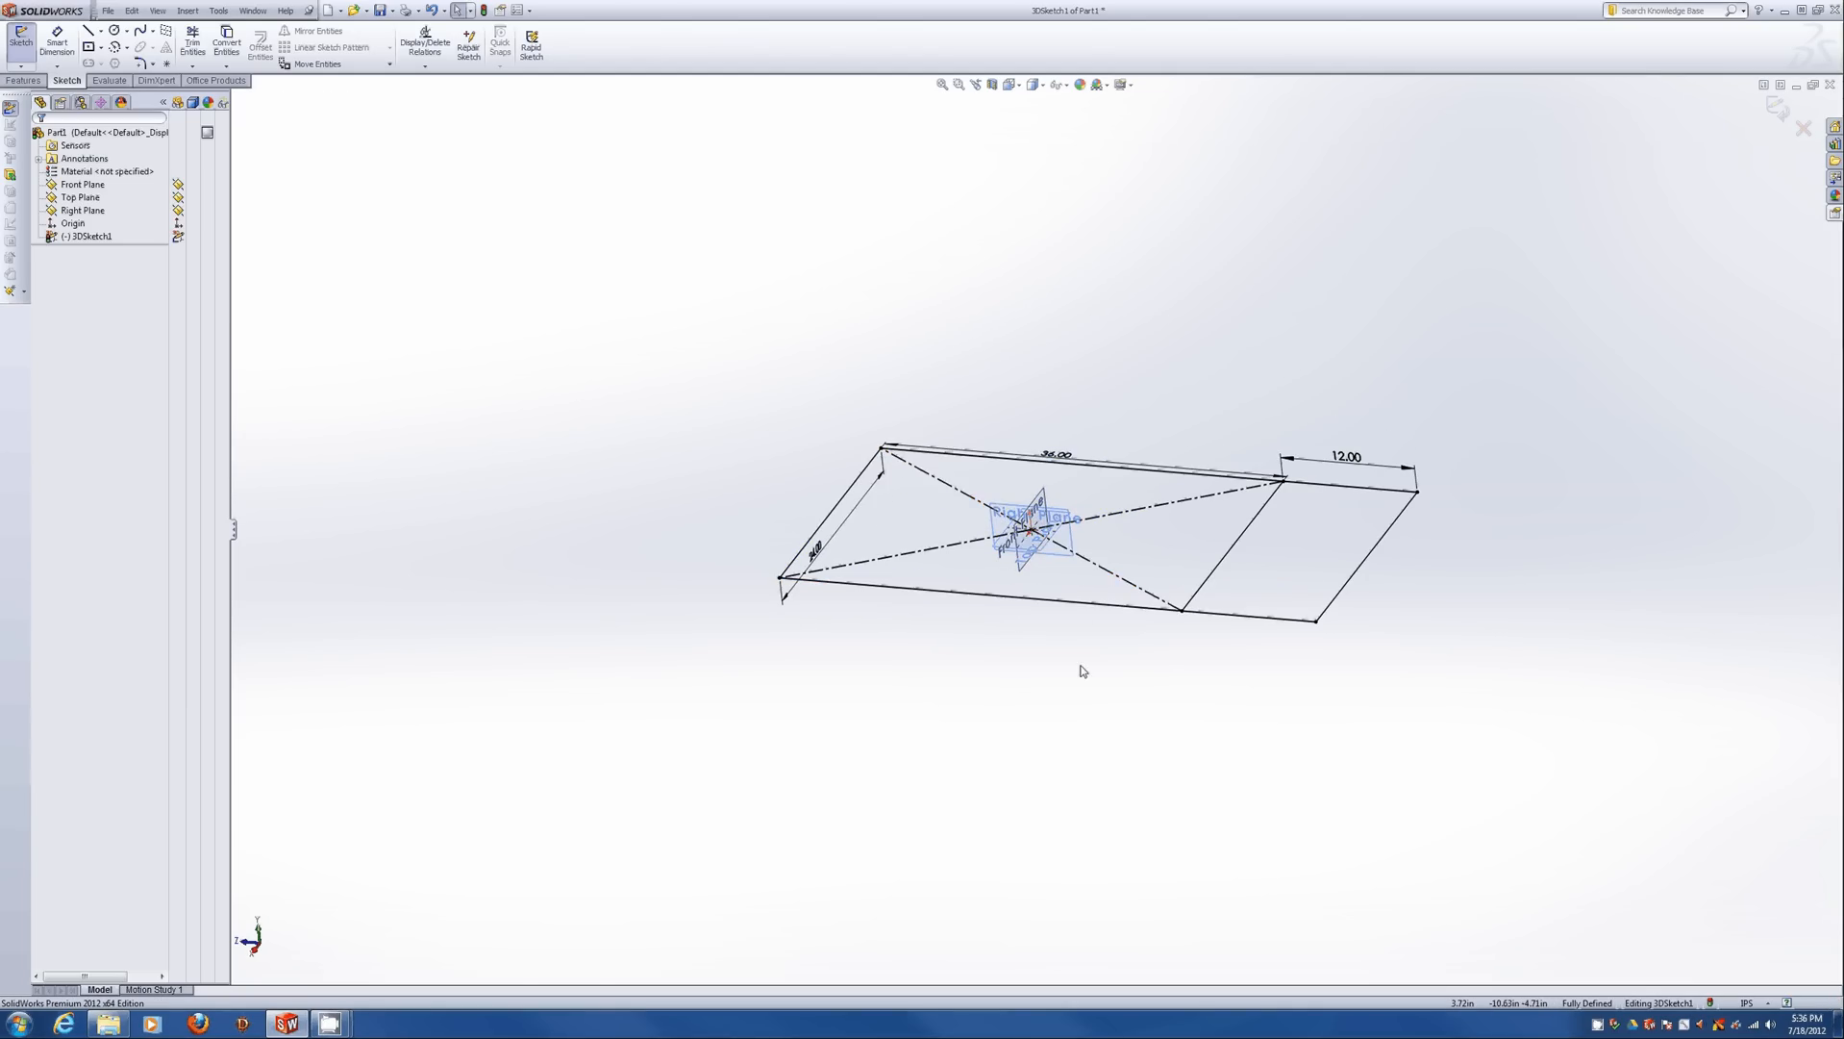
Draw three connected lines extending the rectangle about 16 in beyond its other 24 in side, starting and ending at that side's corners.
{"action": "mouse_move", "coordinate": [1078, 671]}
{"action": "middle_mouse_down"}
{"action": "mouse_move", "coordinate": [1208, 484]}
{"action": "mouse_move", "coordinate": [1234, 587]}
{"action": "mouse_move", "coordinate": [1213, 608]}
{"action": "mouse_move", "coordinate": [1084, 611]}
{"action": "mouse_move", "coordinate": [1109, 652]}
{"action": "middle_mouse_up"}
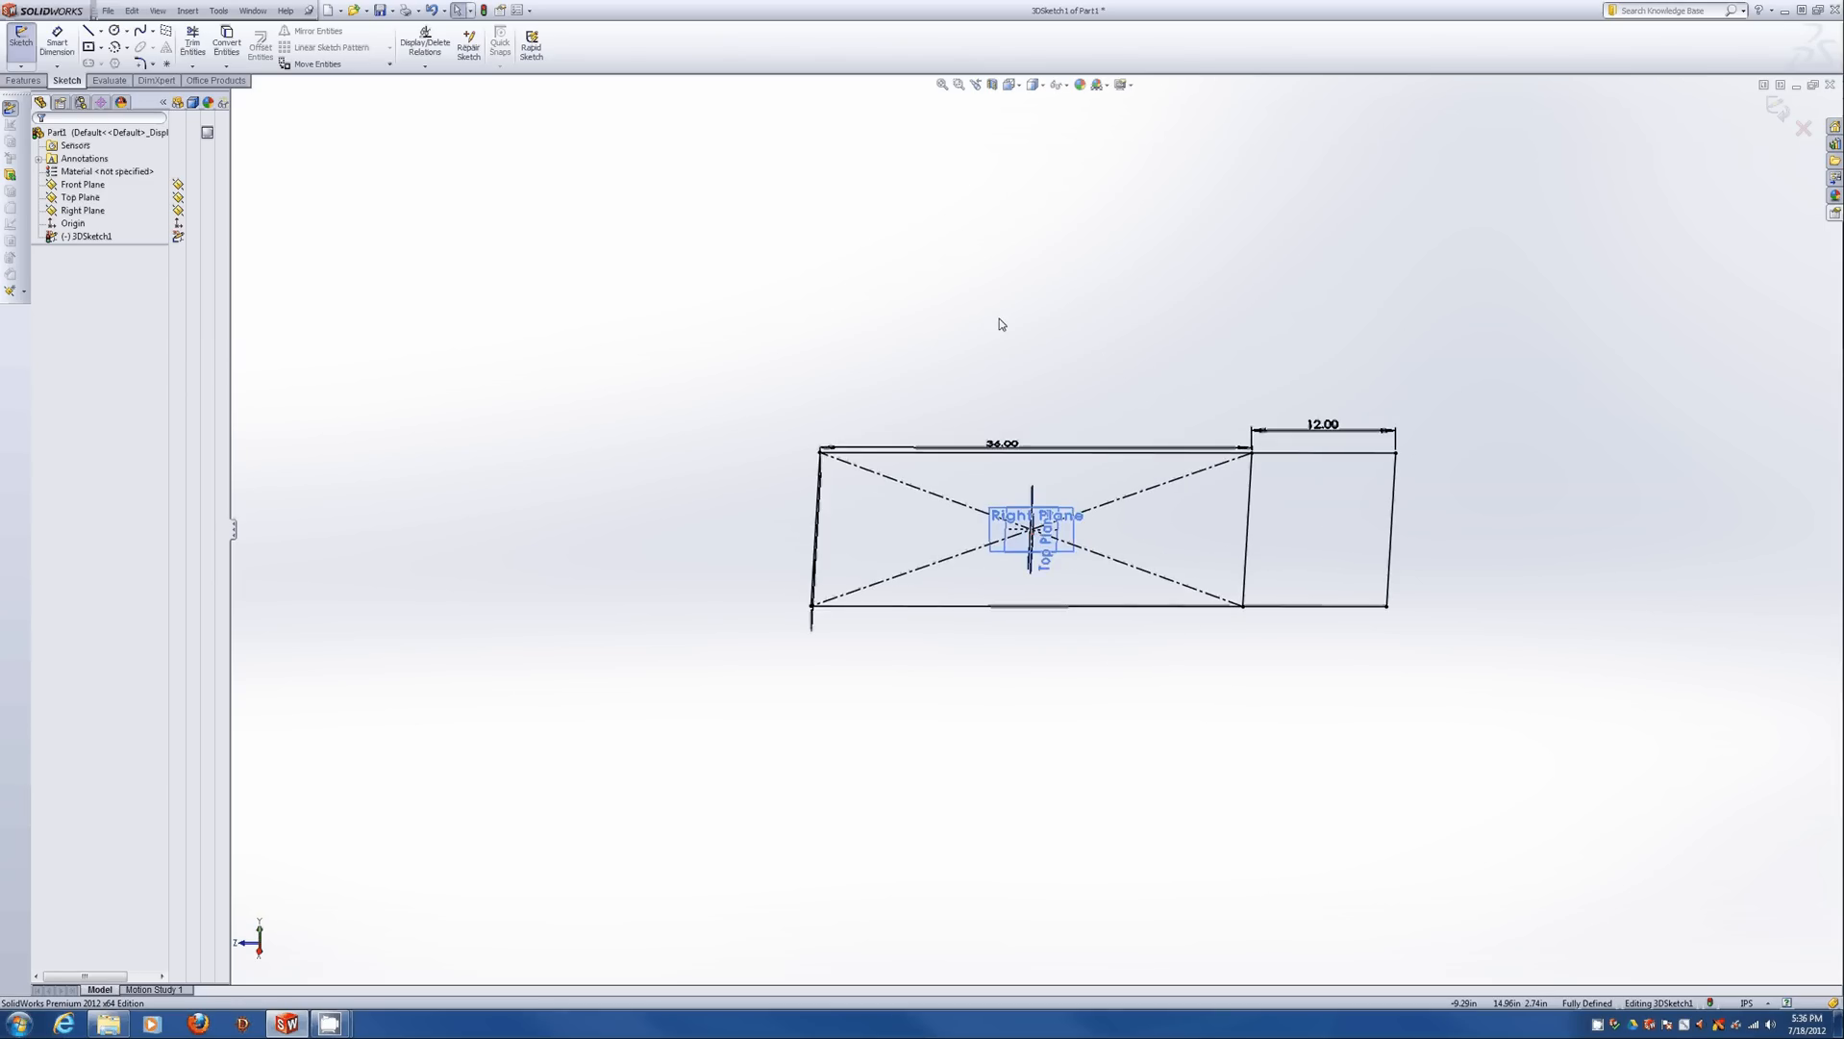
{"action": "scroll", "coordinate": [998, 319], "scroll_direction": "down", "scroll_amount": 2}
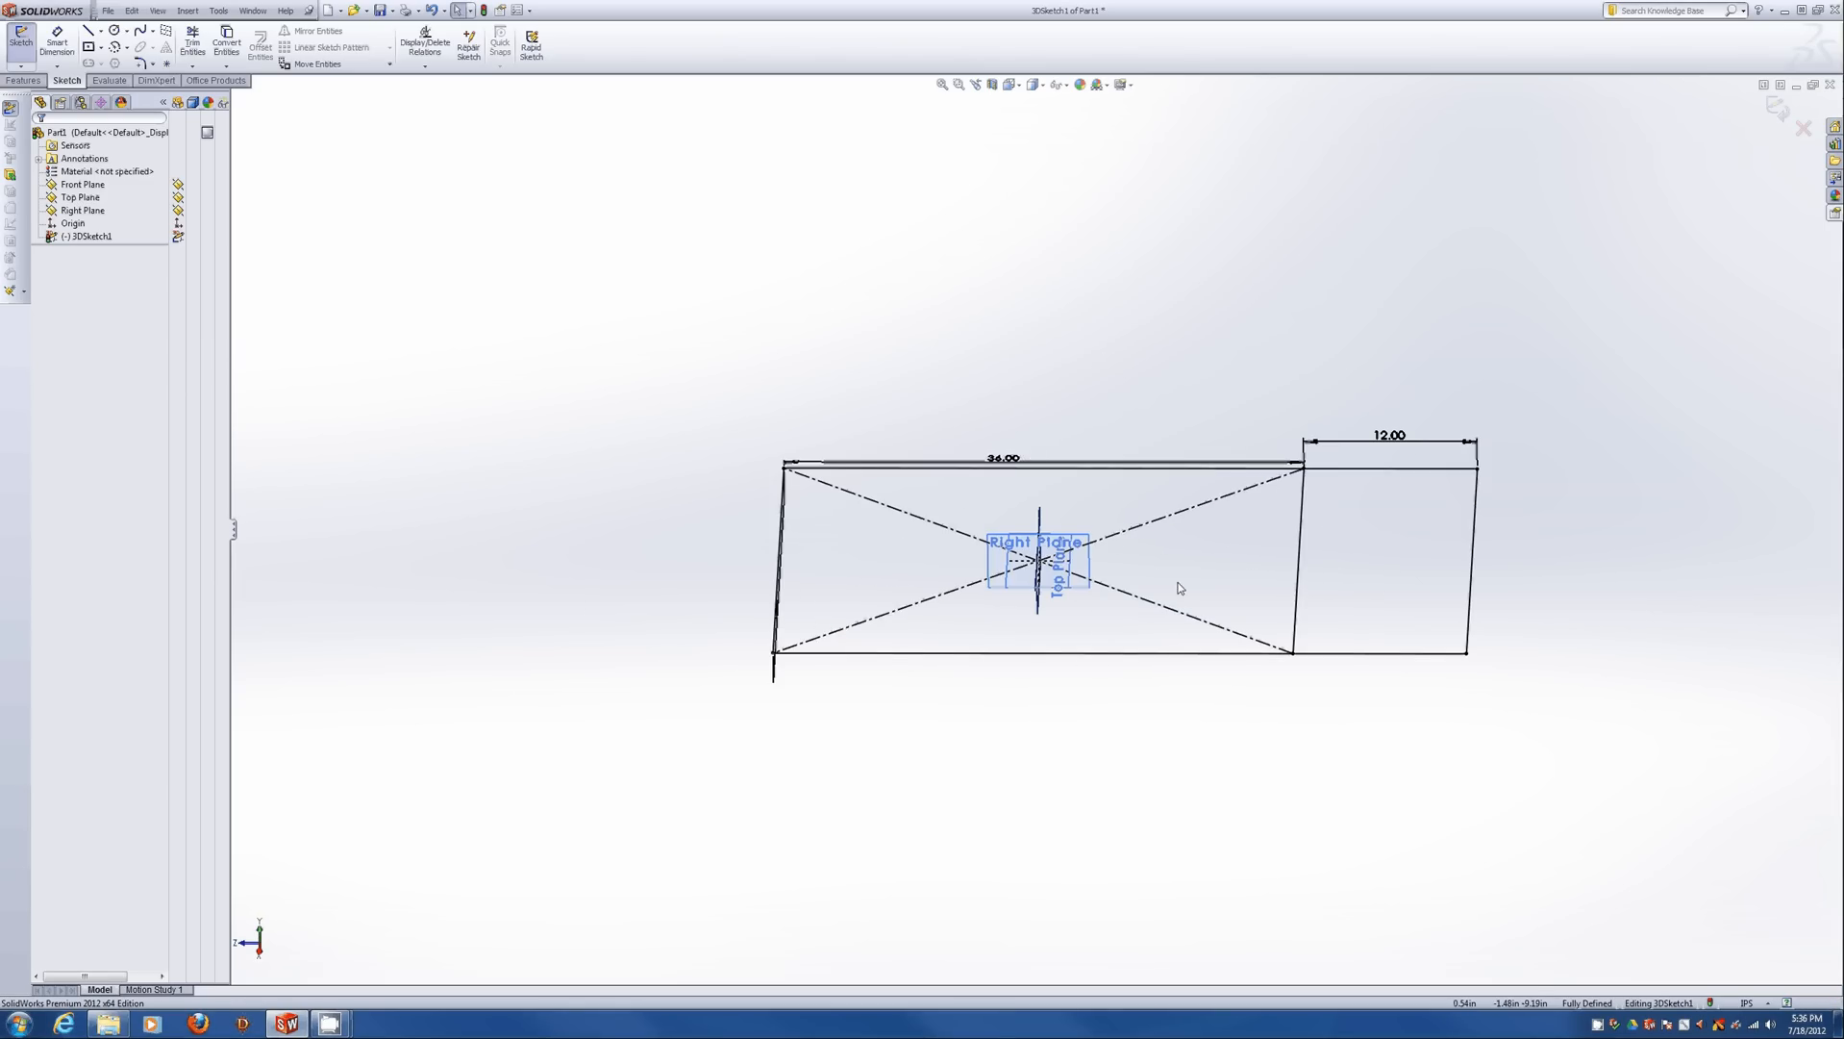
{"action": "scroll", "coordinate": [1171, 575], "scroll_direction": "down", "scroll_amount": 4}
{"action": "scroll", "coordinate": [1062, 610], "scroll_direction": "up", "scroll_amount": 3}
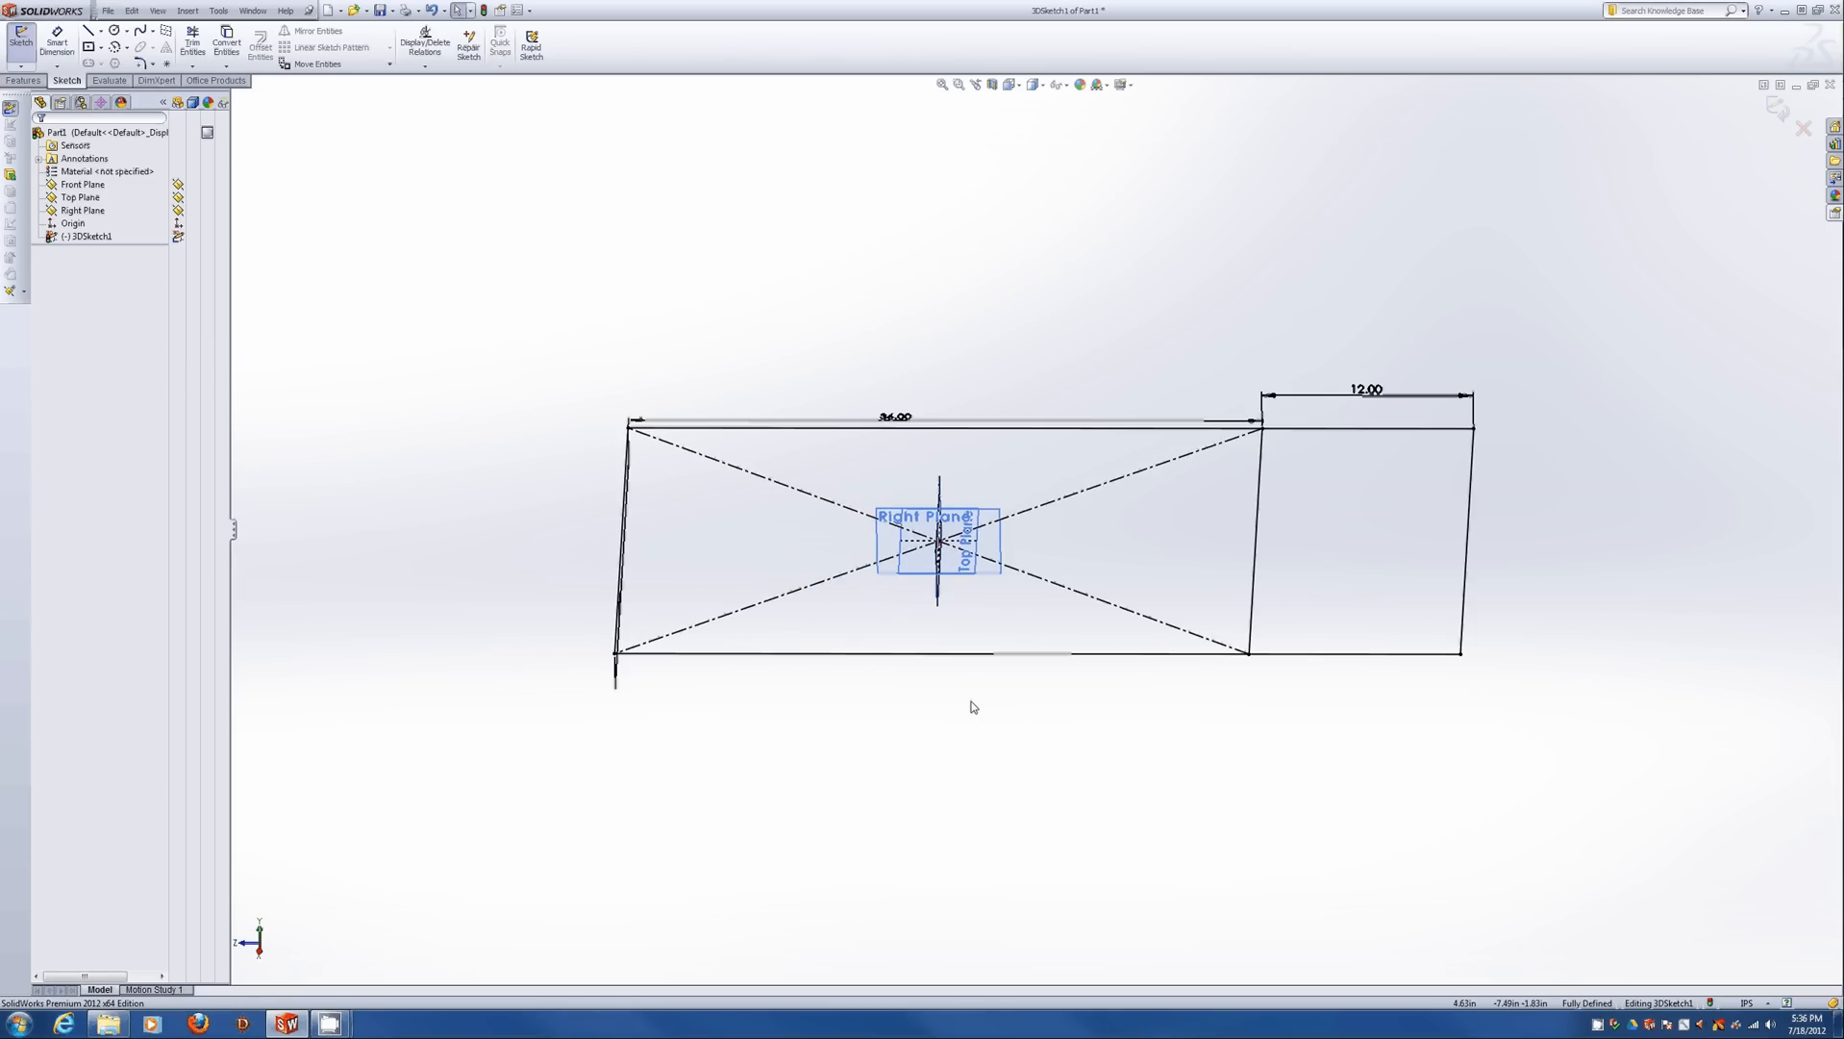
{"action": "mouse_move", "coordinate": [969, 712]}
{"action": "middle_mouse_down"}
{"action": "mouse_move", "coordinate": [1108, 598]}
{"action": "mouse_move", "coordinate": [1101, 557]}
{"action": "mouse_move", "coordinate": [1067, 633]}
{"action": "middle_mouse_up"}
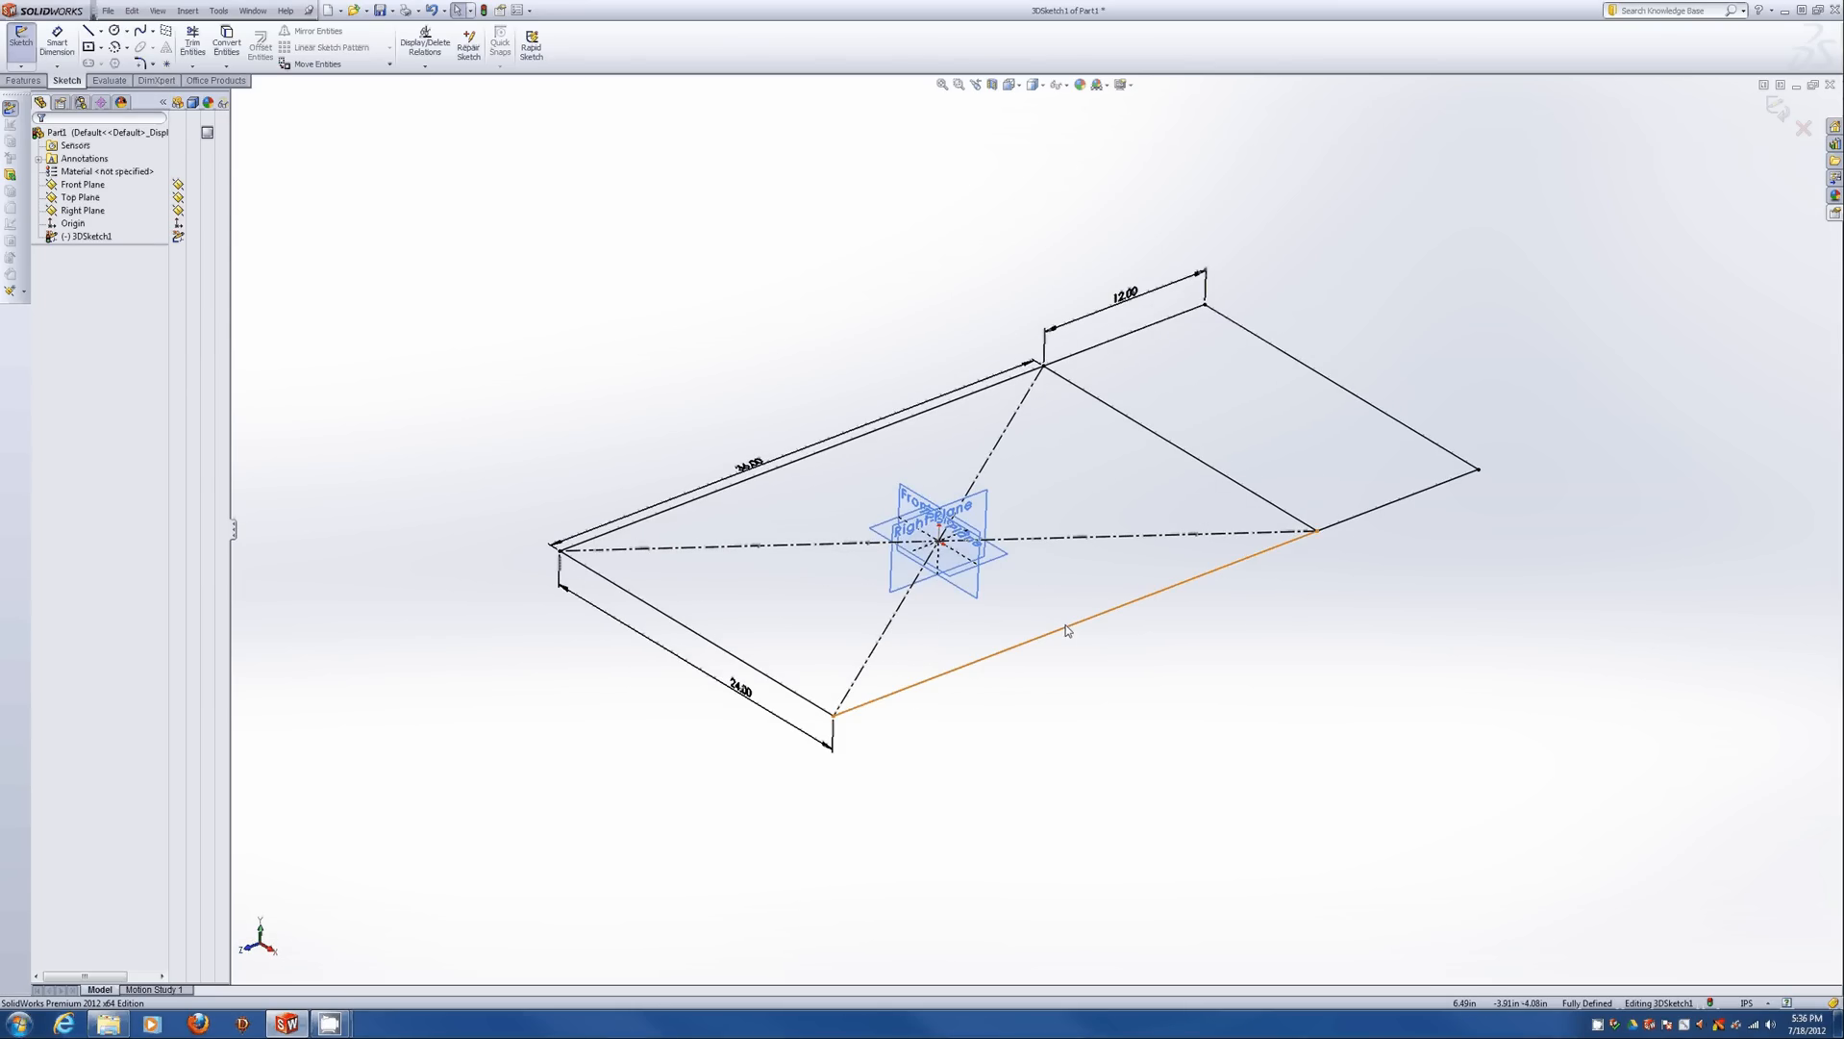
{"action": "key", "text": "l"}
{"action": "left_click", "coordinate": [561, 551]}
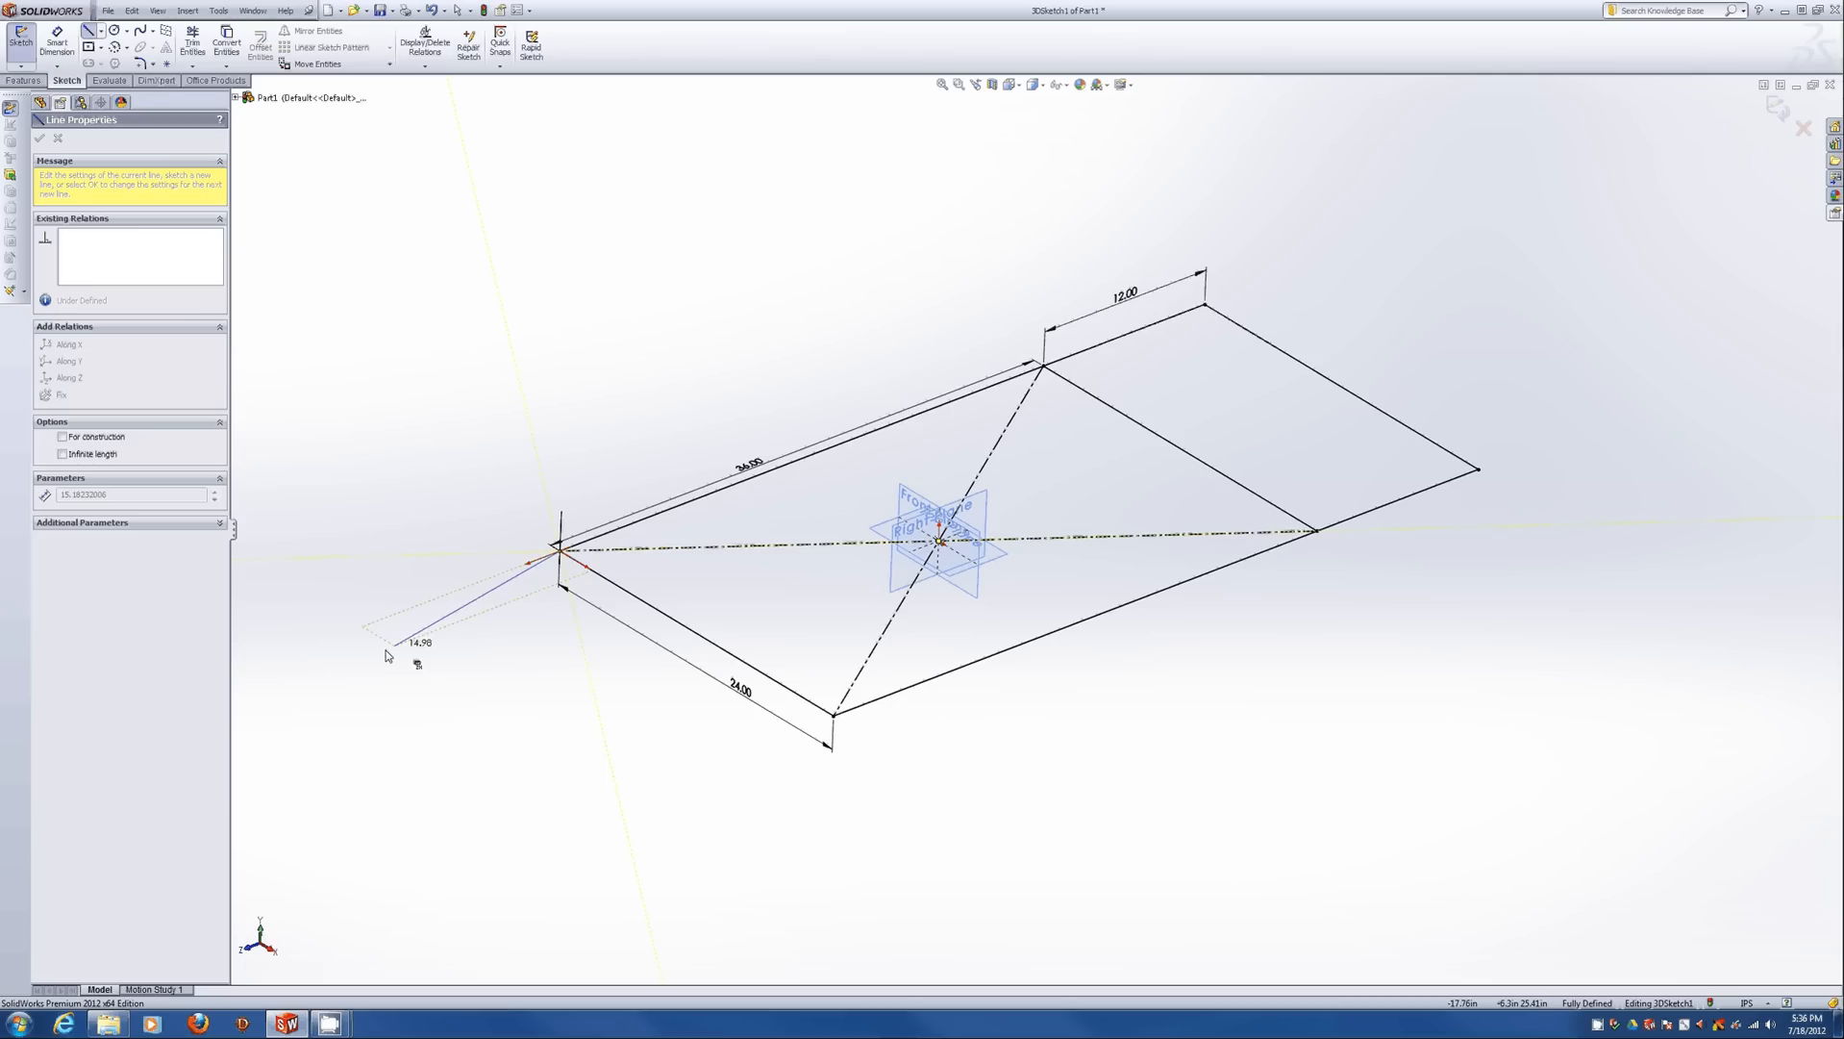
{"action": "left_click", "coordinate": [342, 634]}
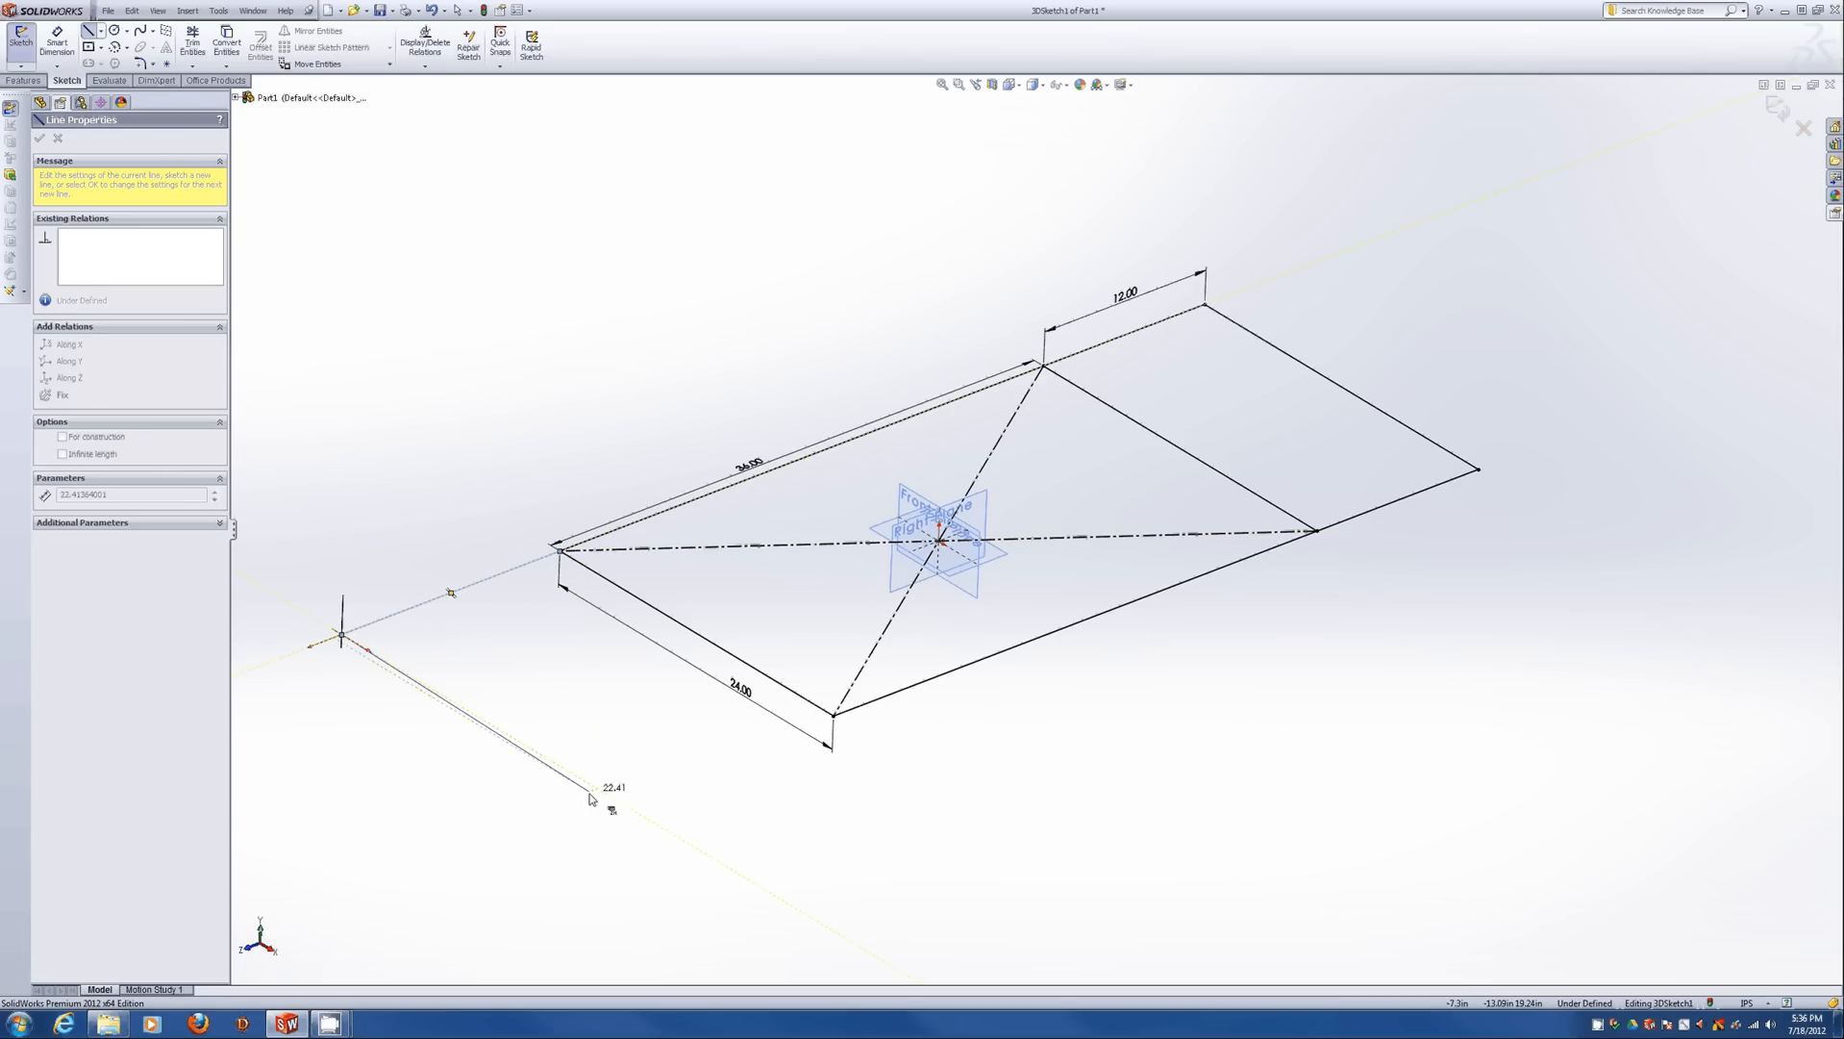
{"action": "left_click", "coordinate": [646, 816]}
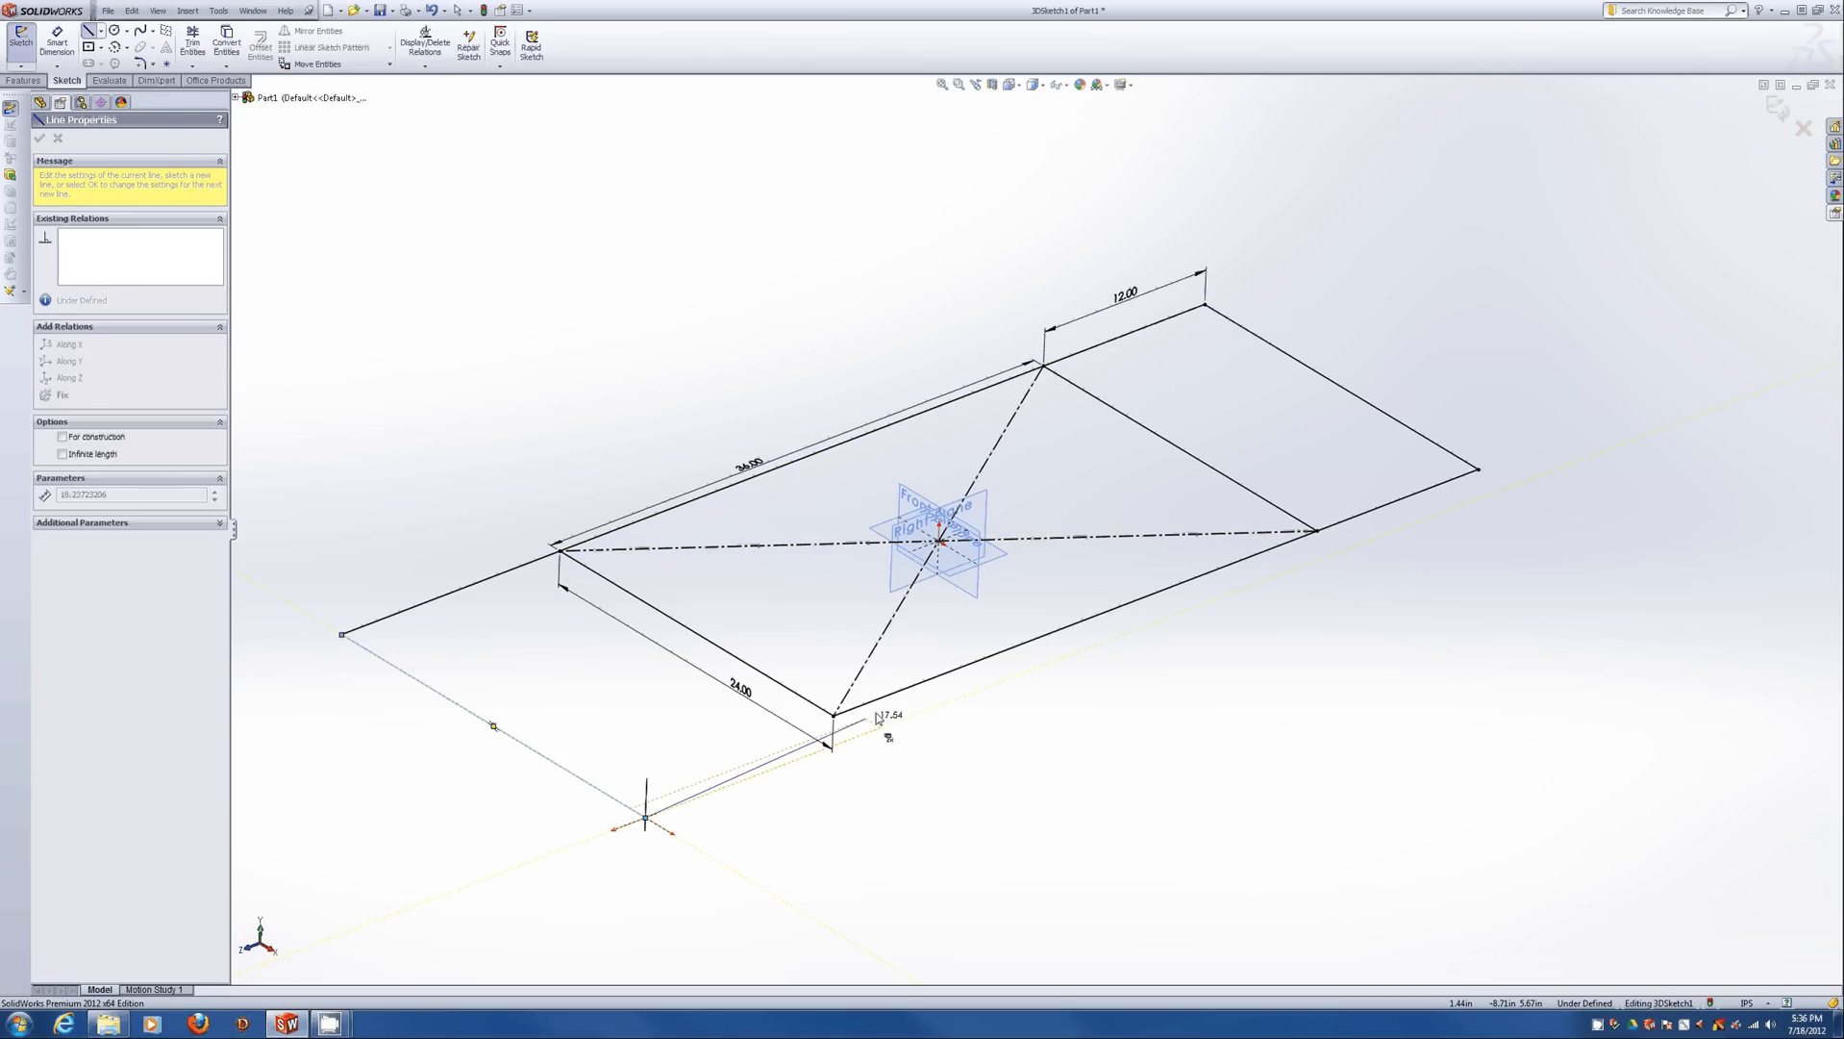
{"action": "left_click", "coordinate": [833, 715]}
{"action": "key", "text": "Escape"}
Constrain the skewed line of the new extension with an Along Z relation.
{"action": "left_click", "coordinate": [797, 739]}
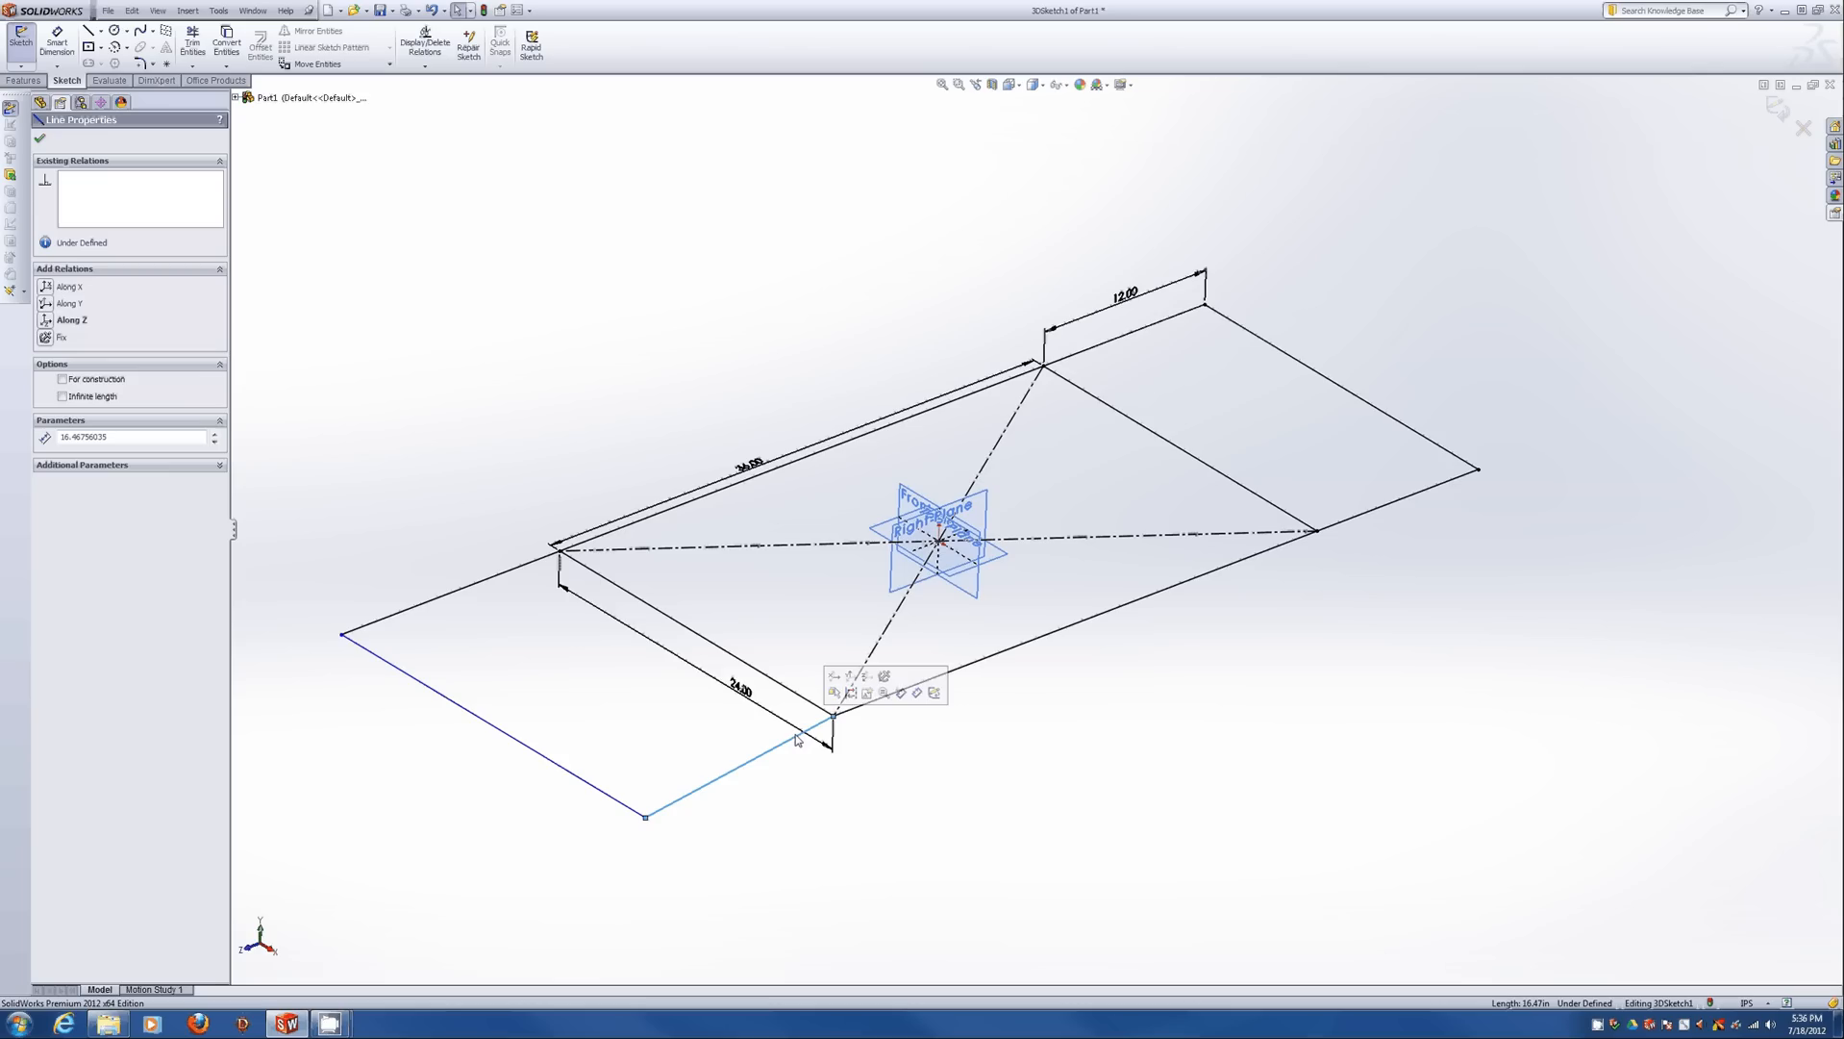
{"action": "left_click", "coordinate": [867, 676]}
{"action": "left_click", "coordinate": [1001, 813]}
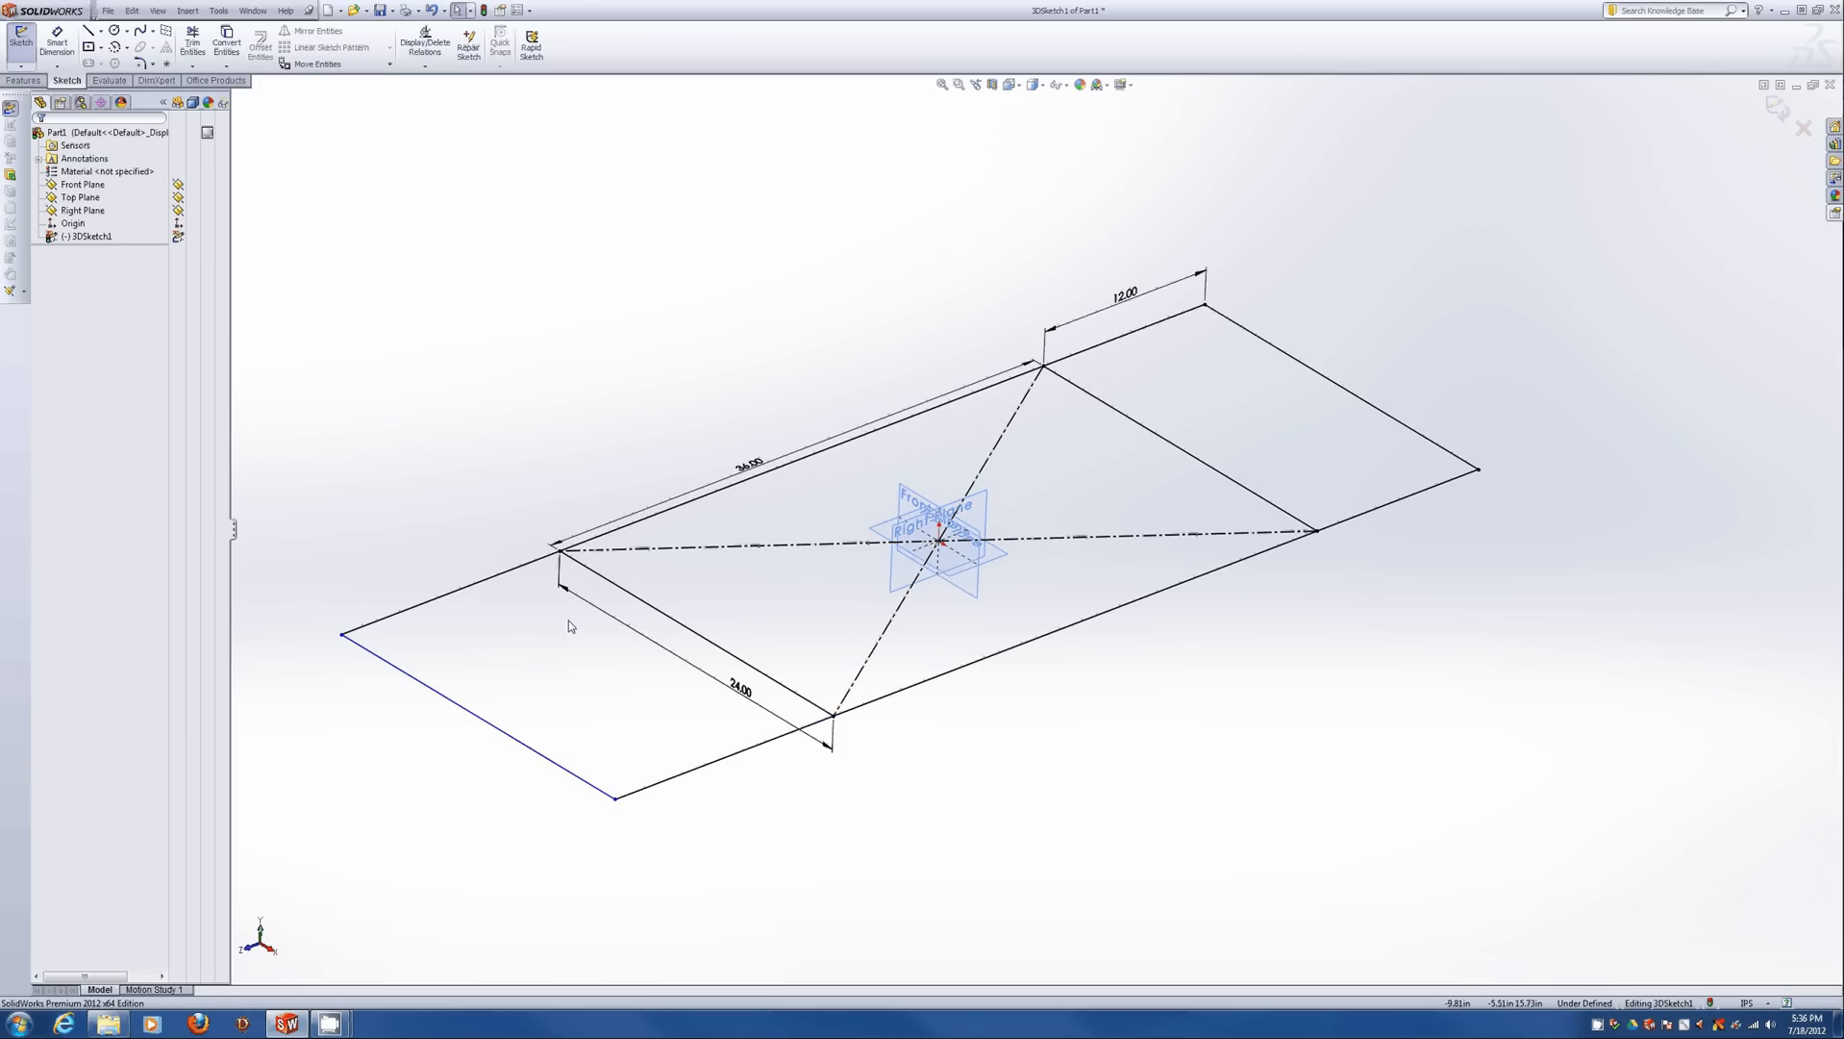
Dimension the new extension's line continuing from the rectangle's 36 in side to 12 in.
{"action": "right_click_drag", "start_coordinate": [567, 619], "coordinate": [454, 540]}
{"action": "left_click", "coordinate": [471, 584]}
{"action": "left_click", "coordinate": [462, 565]}
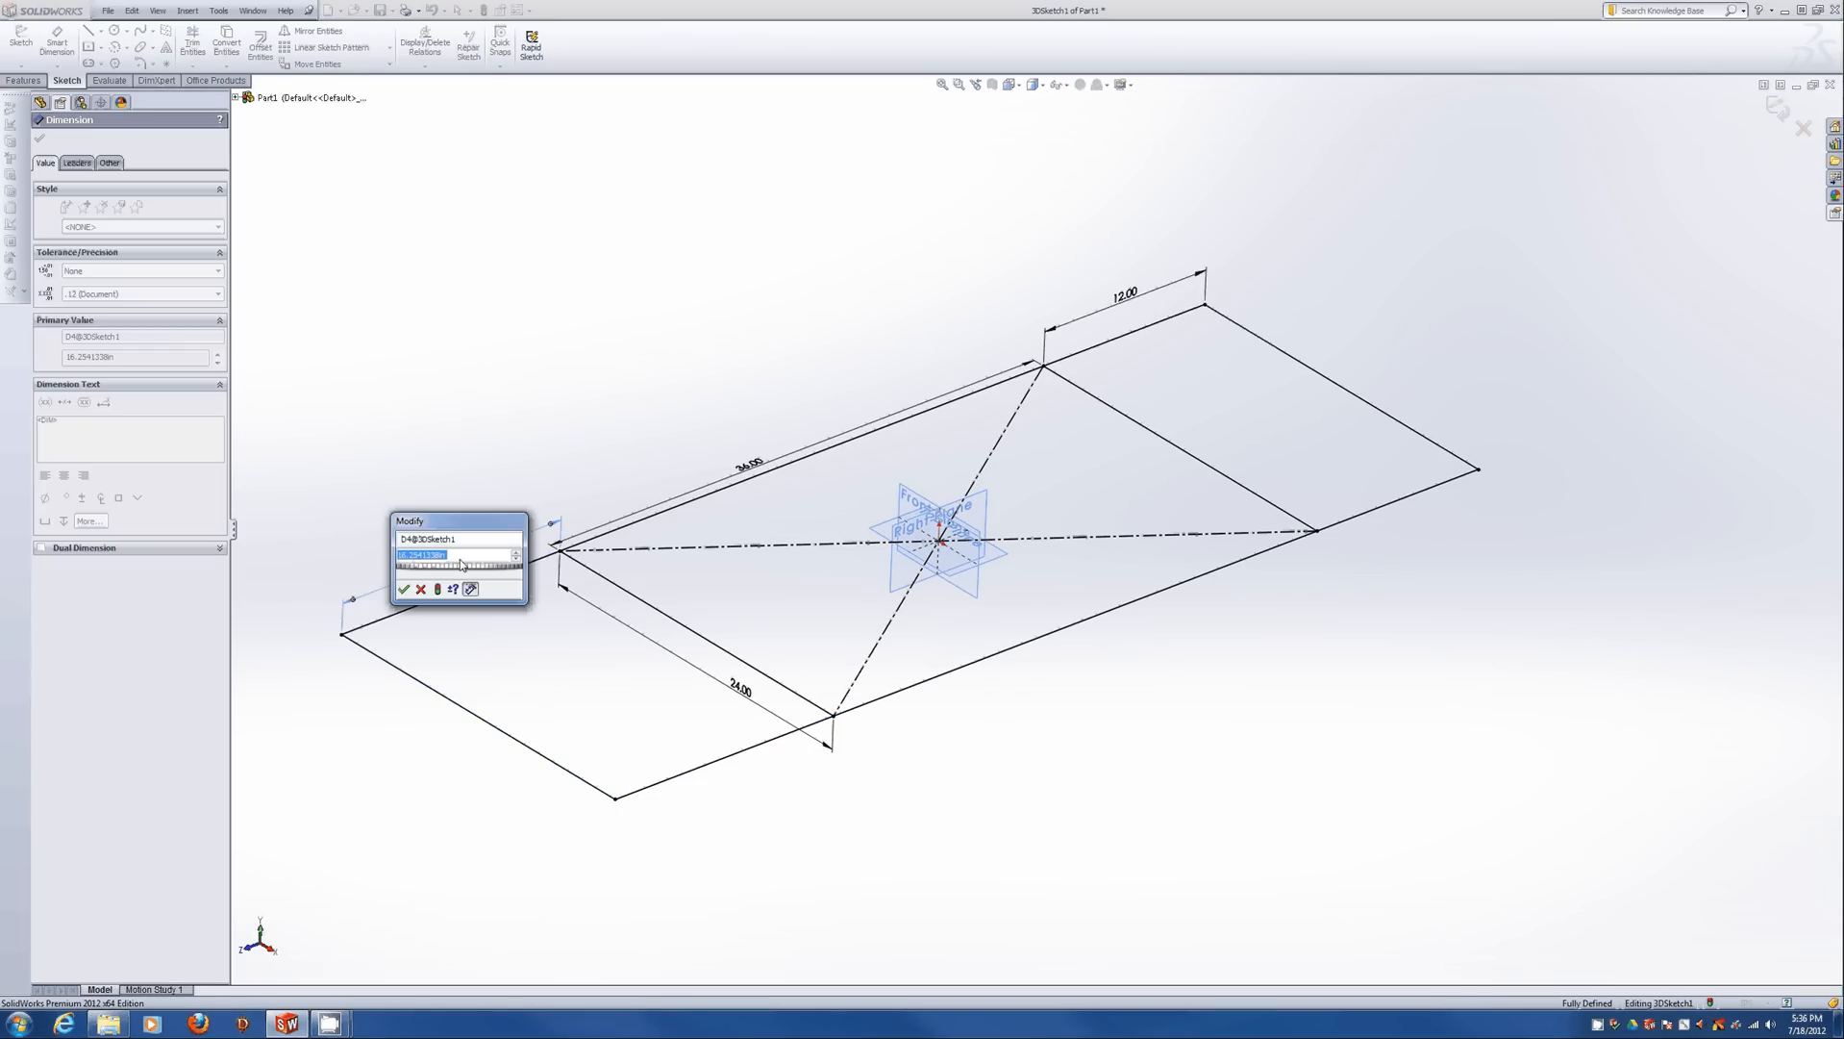
{"action": "type", "text": "12"}
{"action": "key", "text": "Return"}
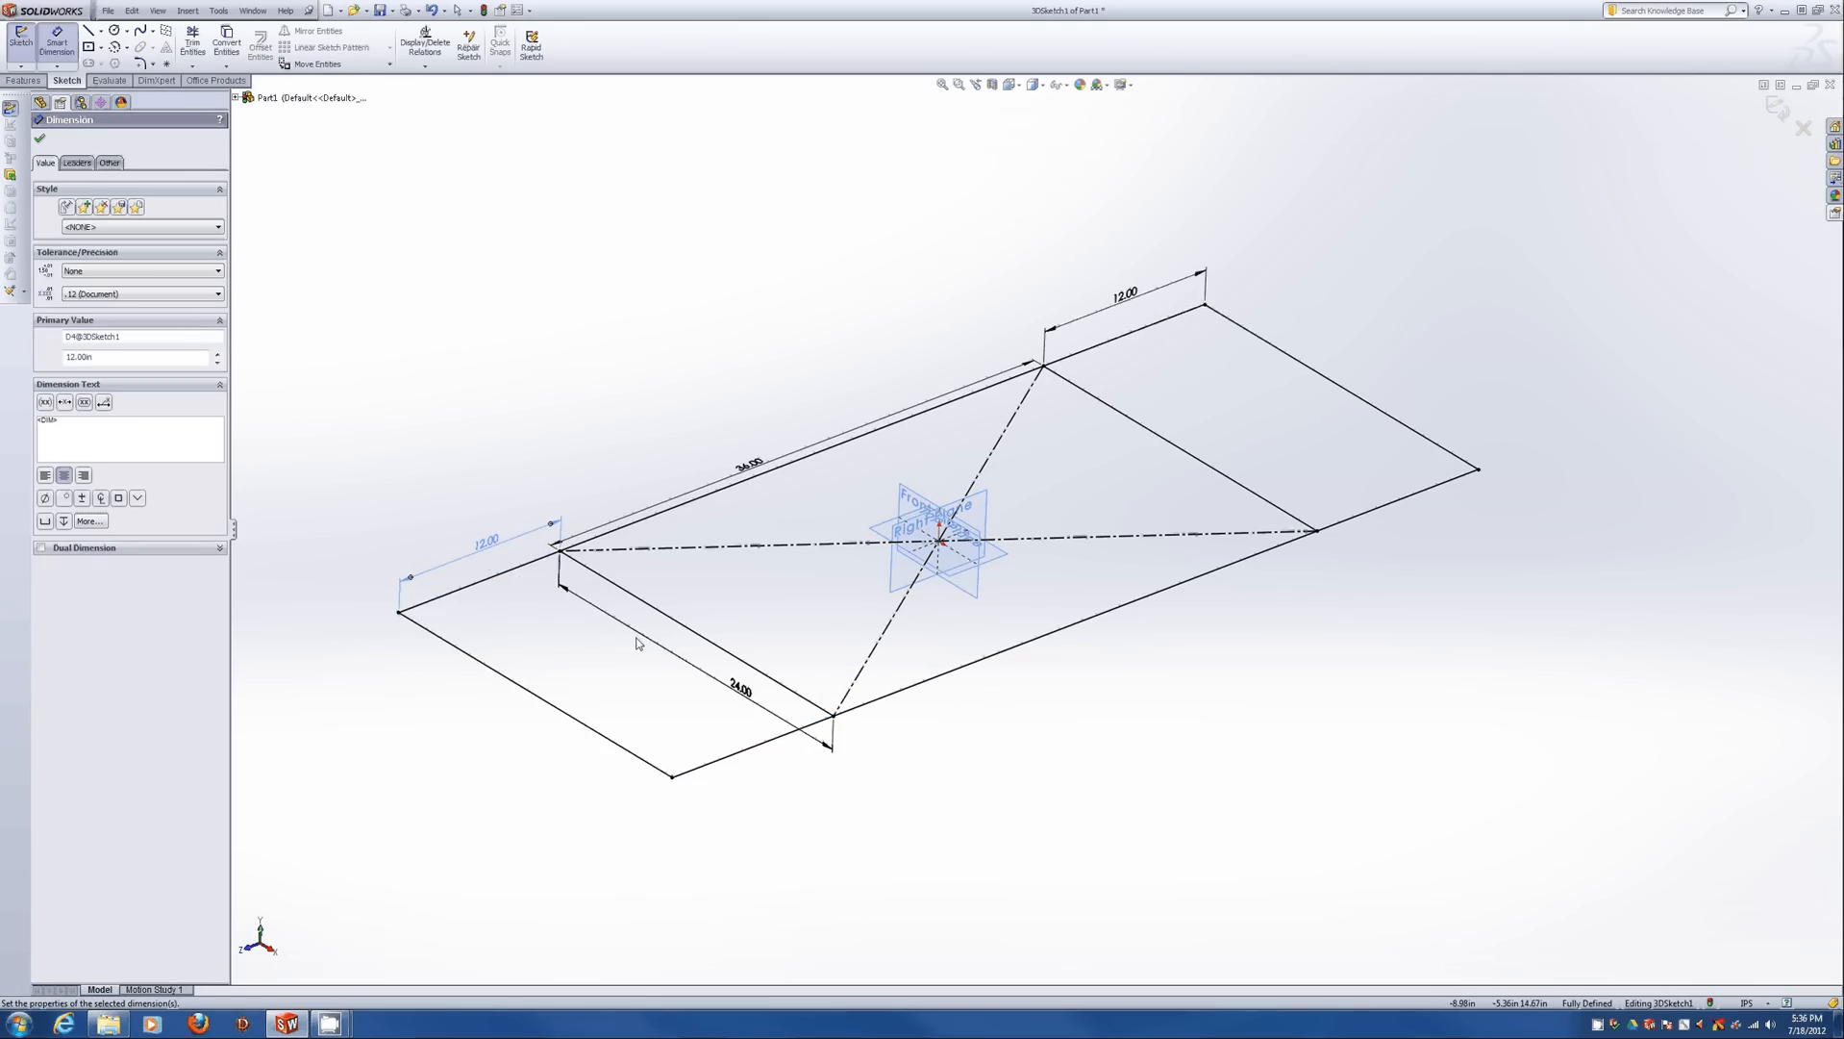
Draw two connected lines forming a raised peak between the ends of the rectangle's dimensioned 36 in side.
{"action": "mouse_move", "coordinate": [630, 485]}
{"action": "middle_mouse_down"}
{"action": "mouse_move", "coordinate": [610, 606]}
{"action": "mouse_move", "coordinate": [598, 571]}
{"action": "middle_mouse_up"}
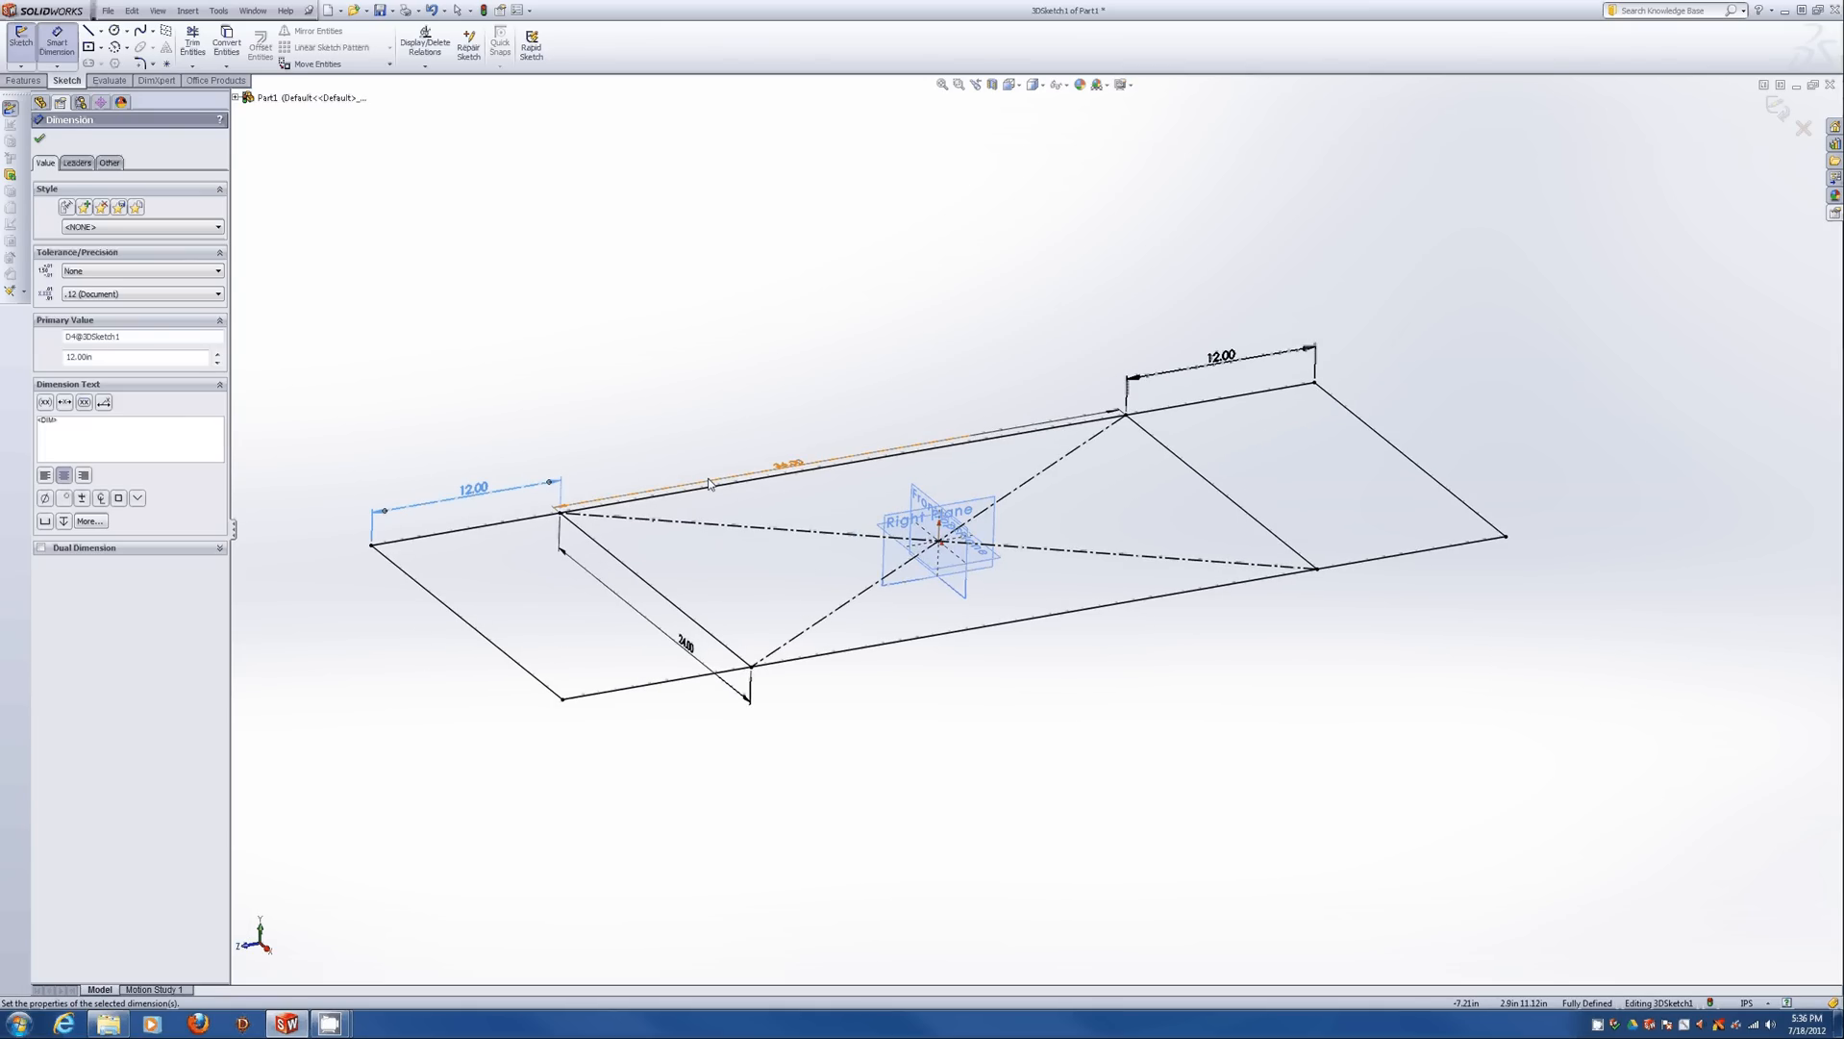
{"action": "key", "text": "l"}
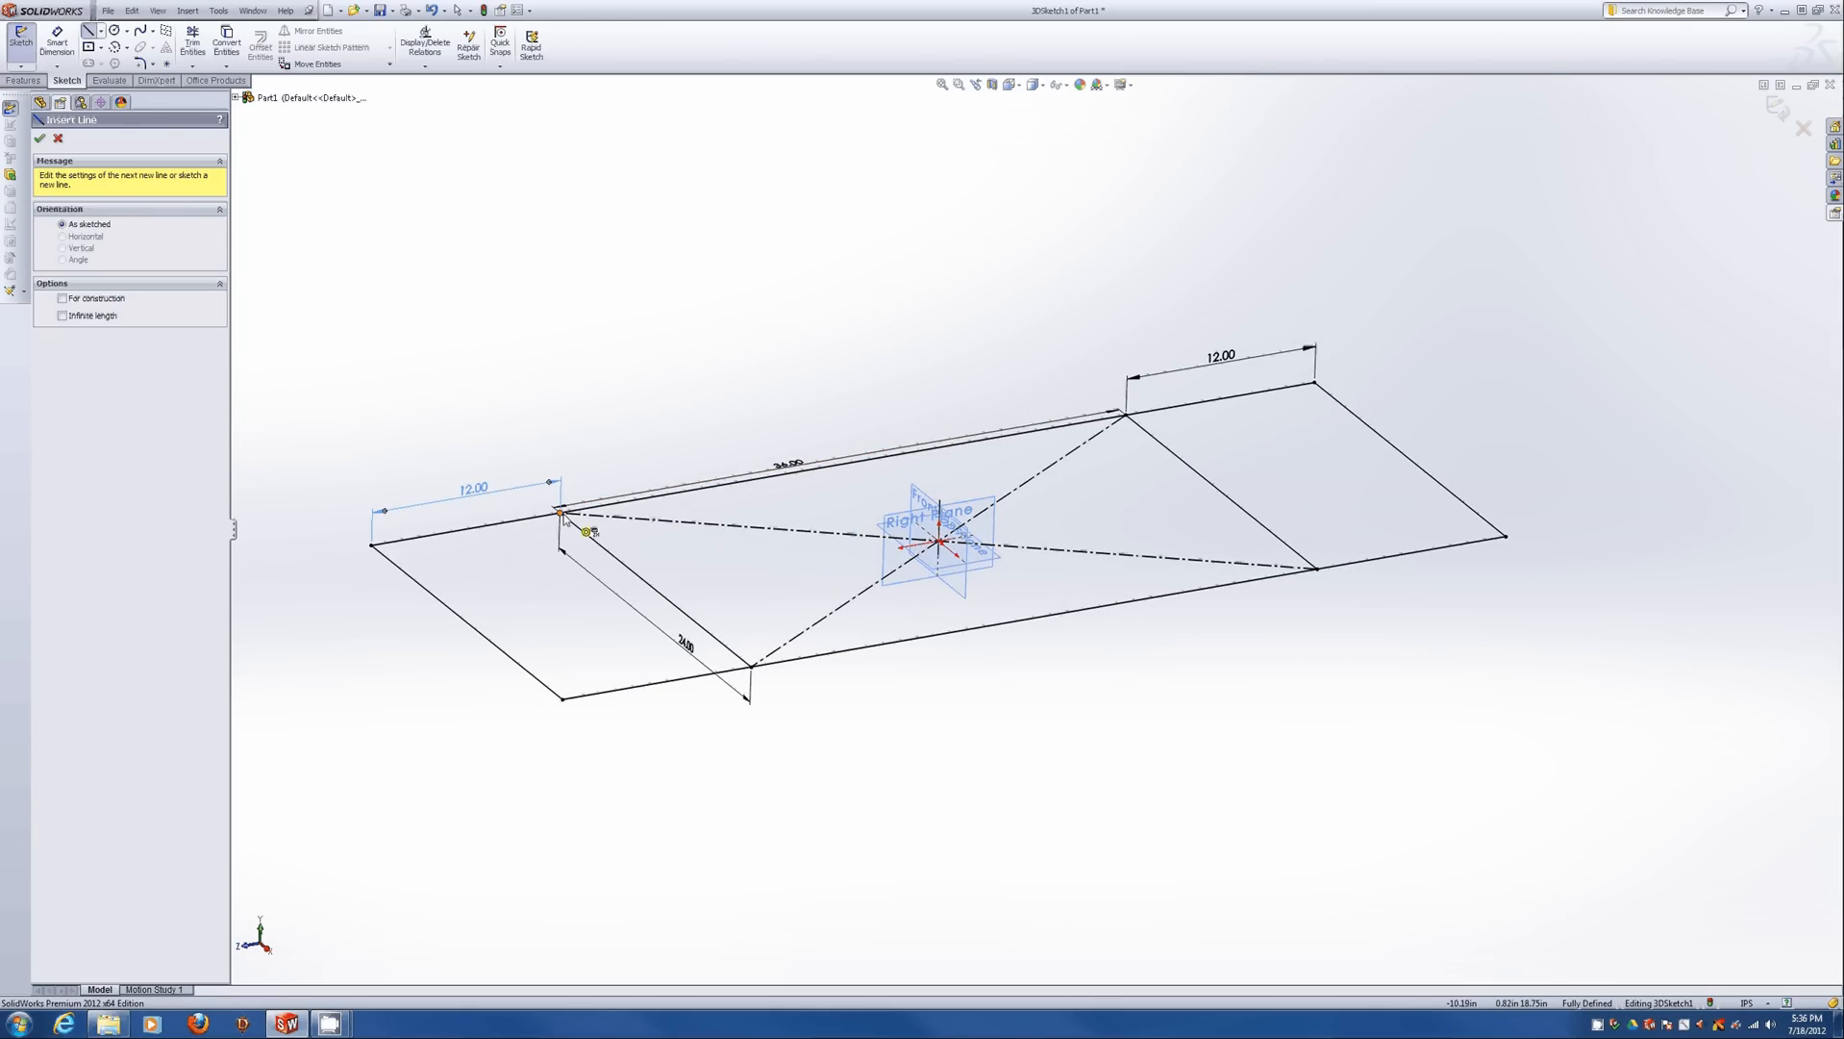
{"action": "left_click", "coordinate": [561, 512]}
{"action": "middle_click_drag", "start_coordinate": [673, 548], "coordinate": [733, 469]}
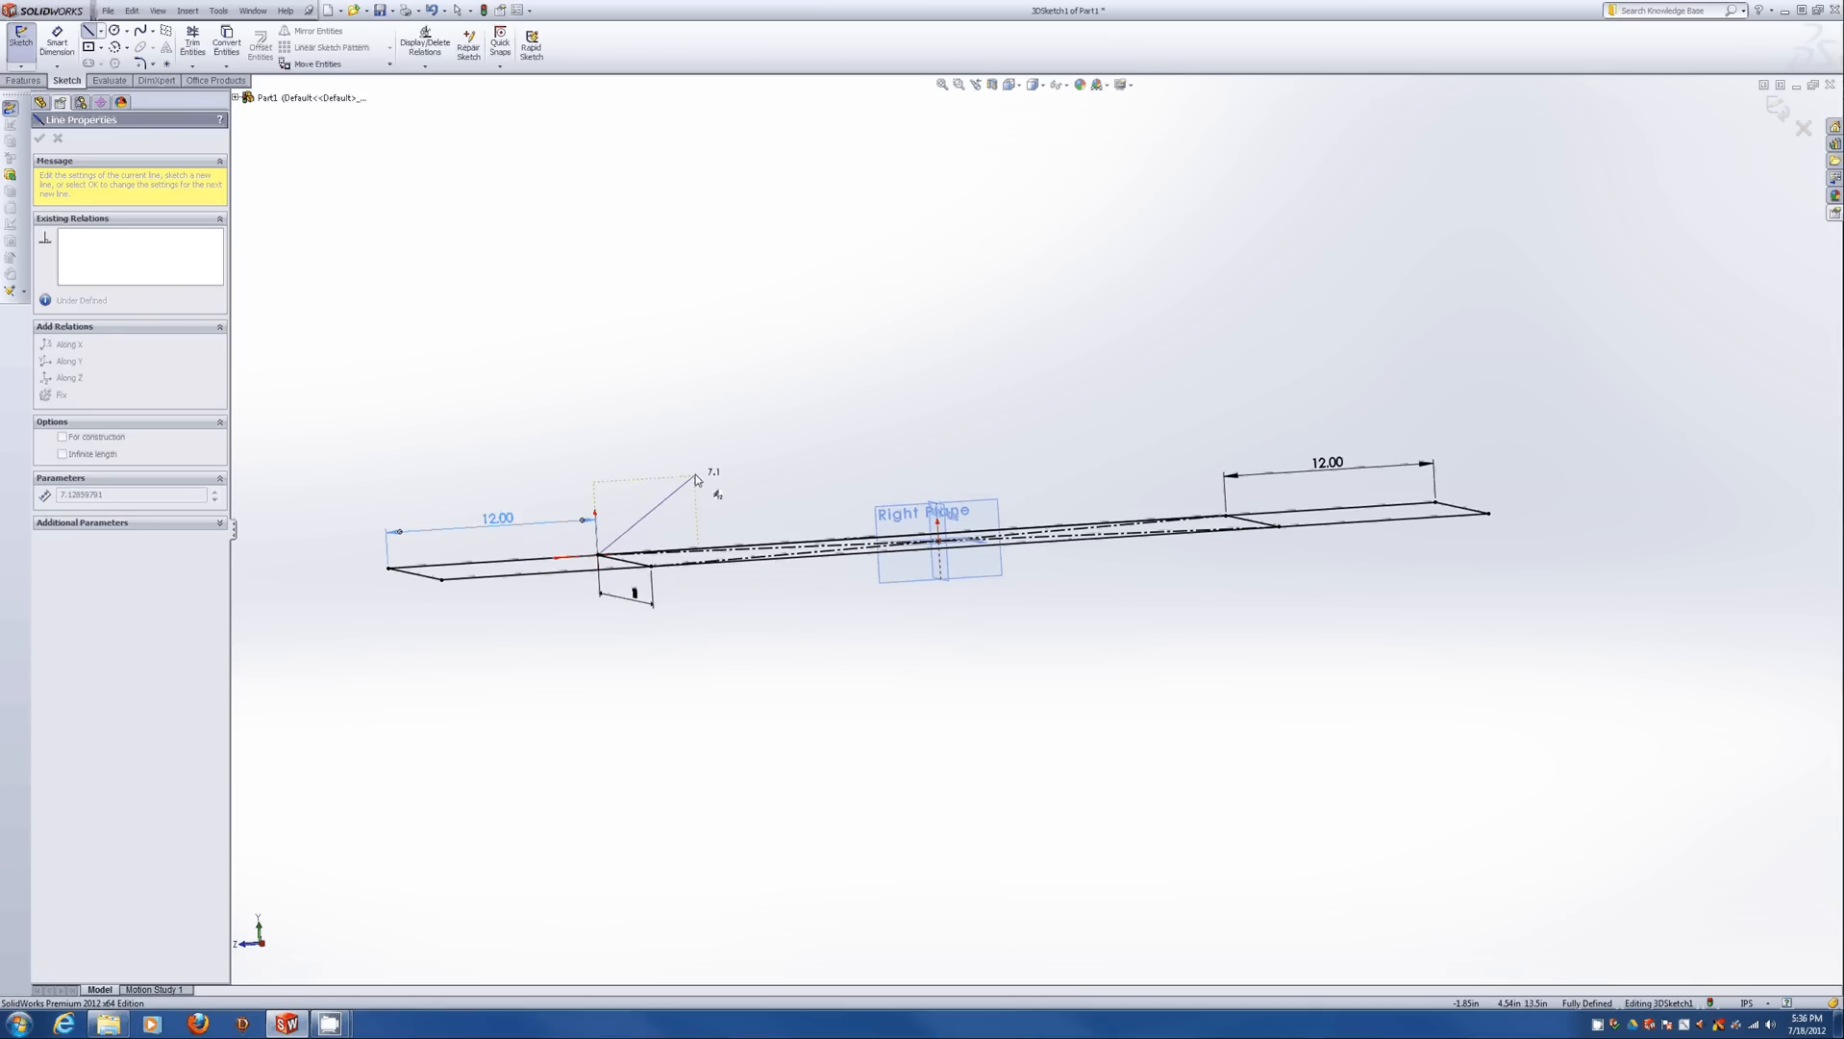
{"action": "left_click", "coordinate": [1040, 308]}
{"action": "double_click", "coordinate": [1224, 516]}
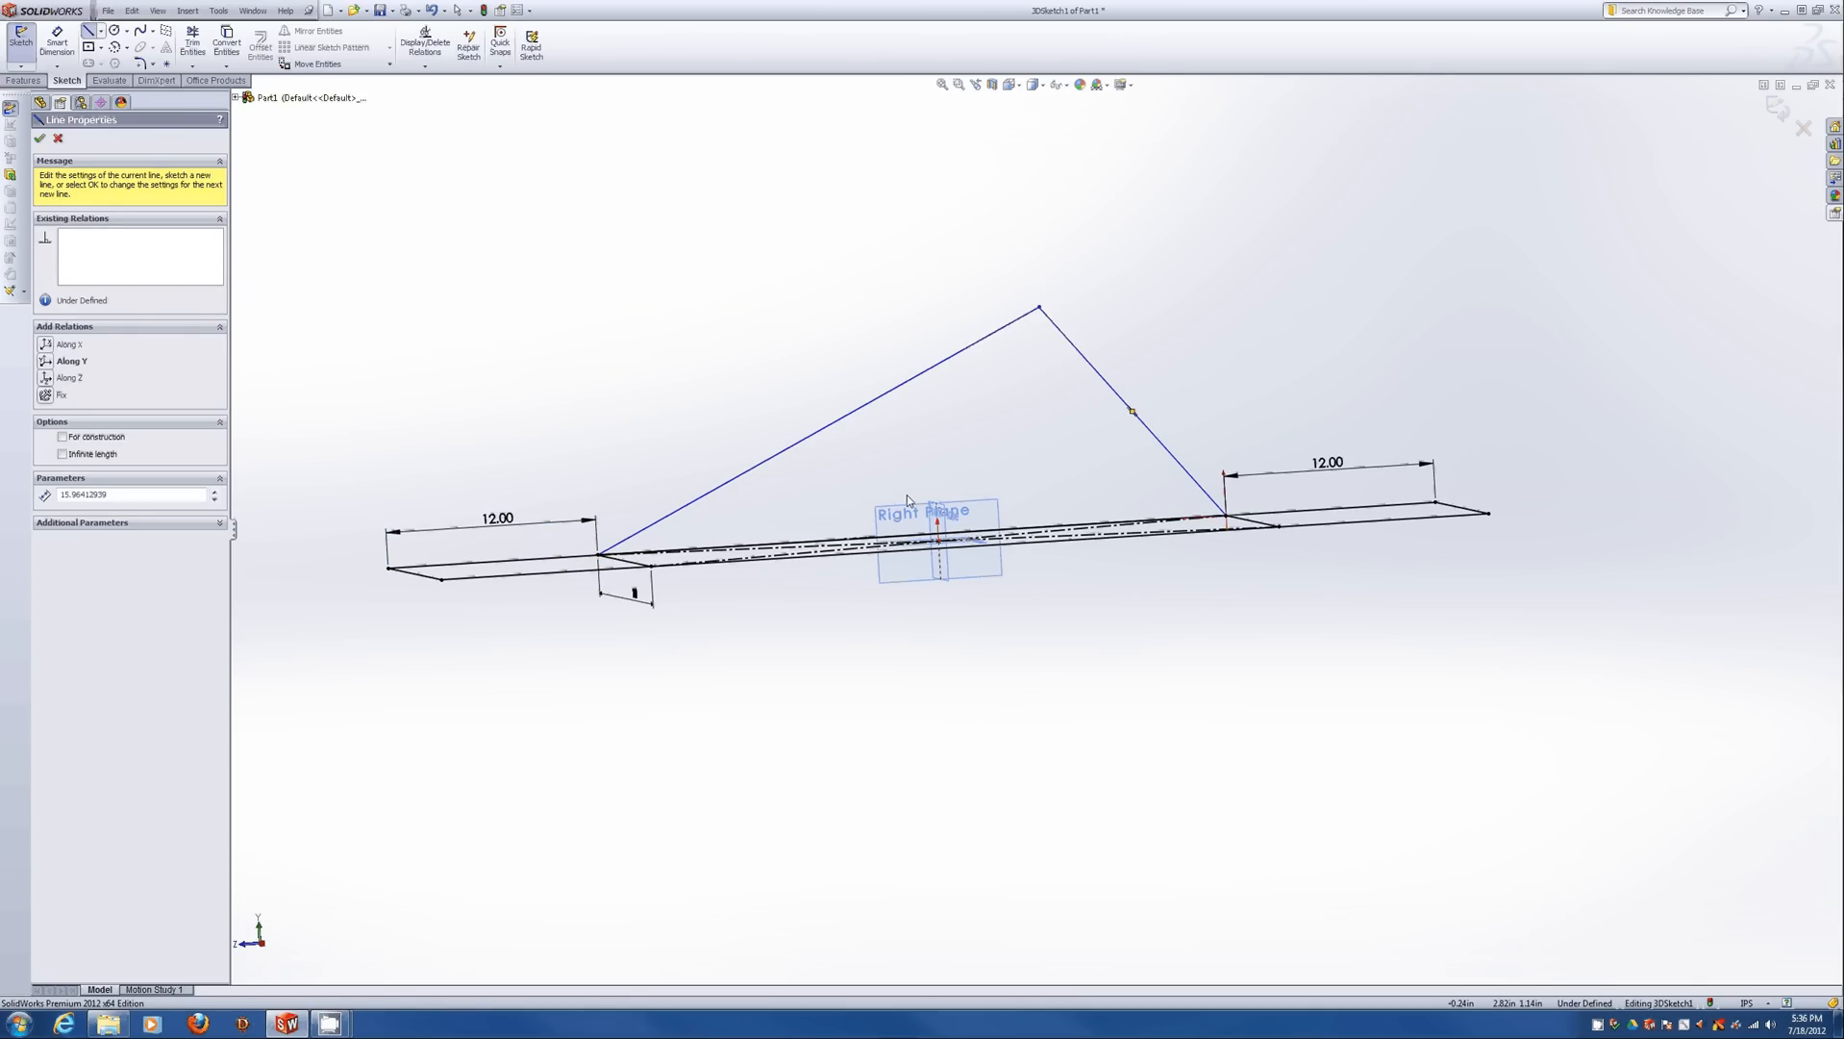
{"action": "key", "text": "Escape"}
Draw a second raised peak of two connected lines between the ends of the rectangle's opposite 36 in side.
{"action": "key", "text": "l"}
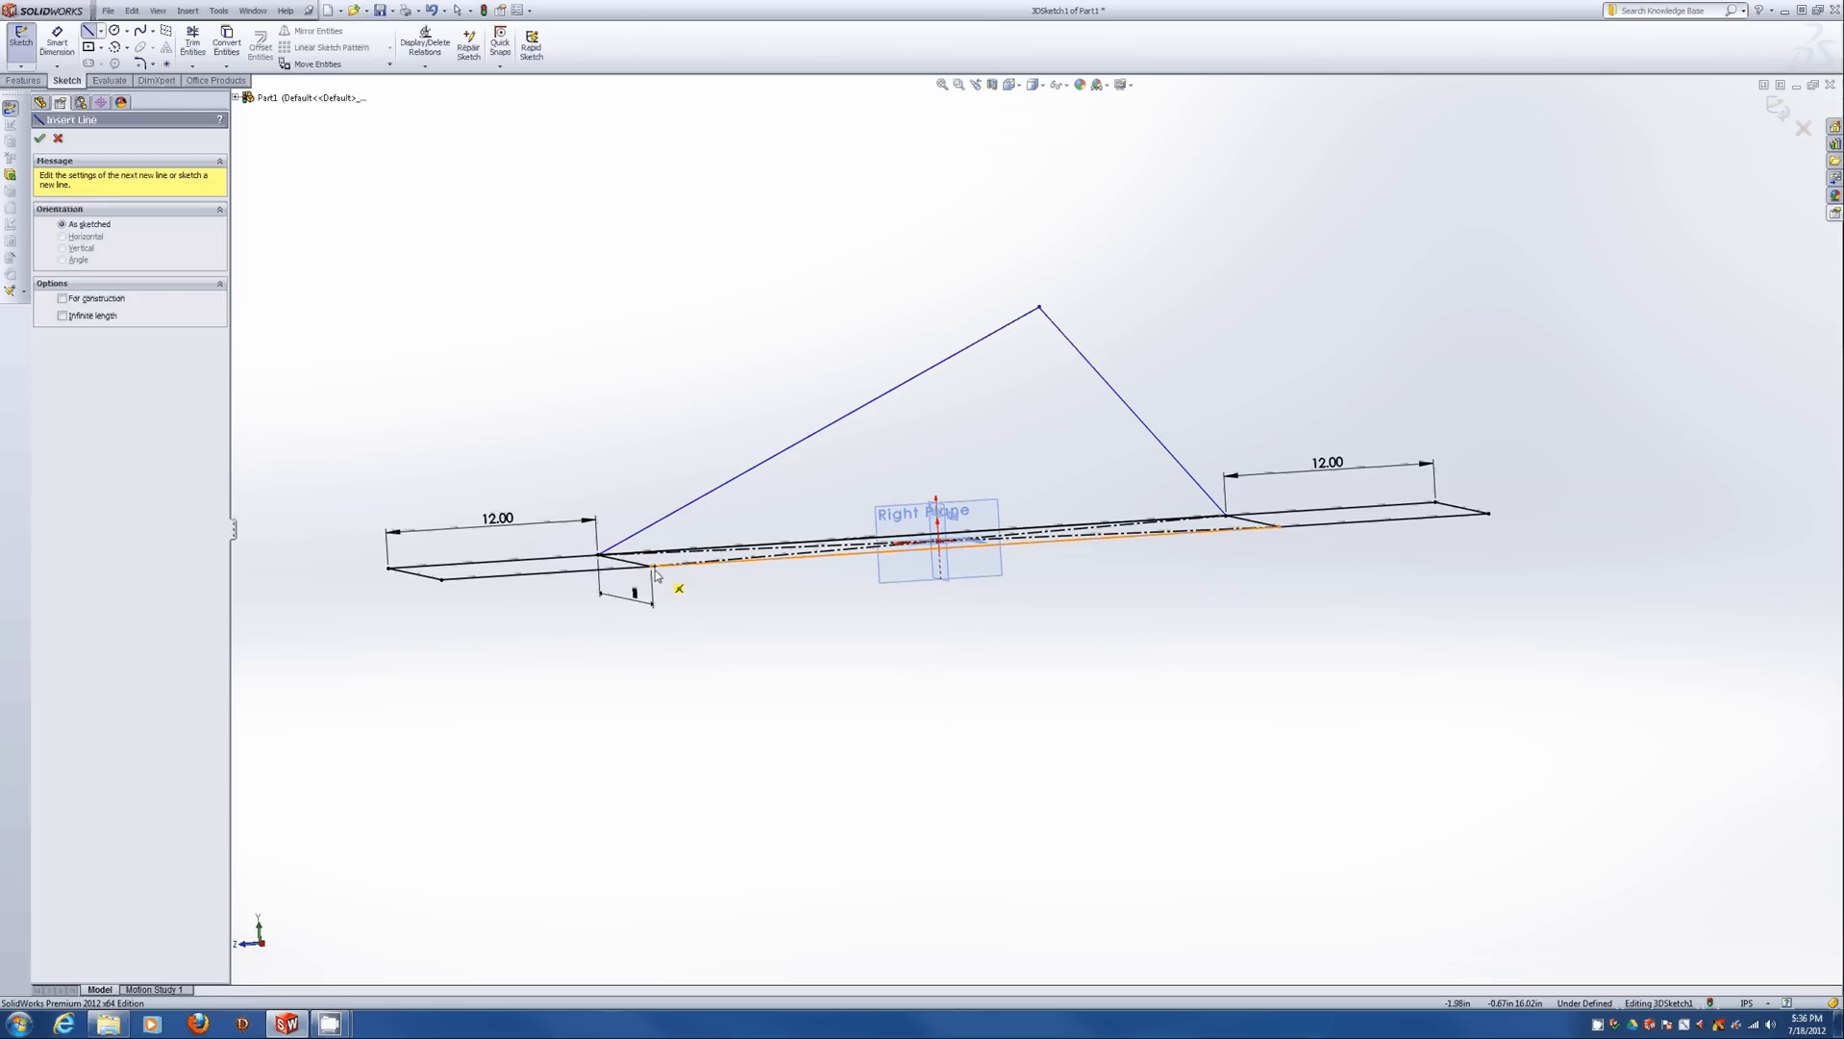
{"action": "left_click", "coordinate": [653, 566]}
{"action": "left_click", "coordinate": [1043, 353]}
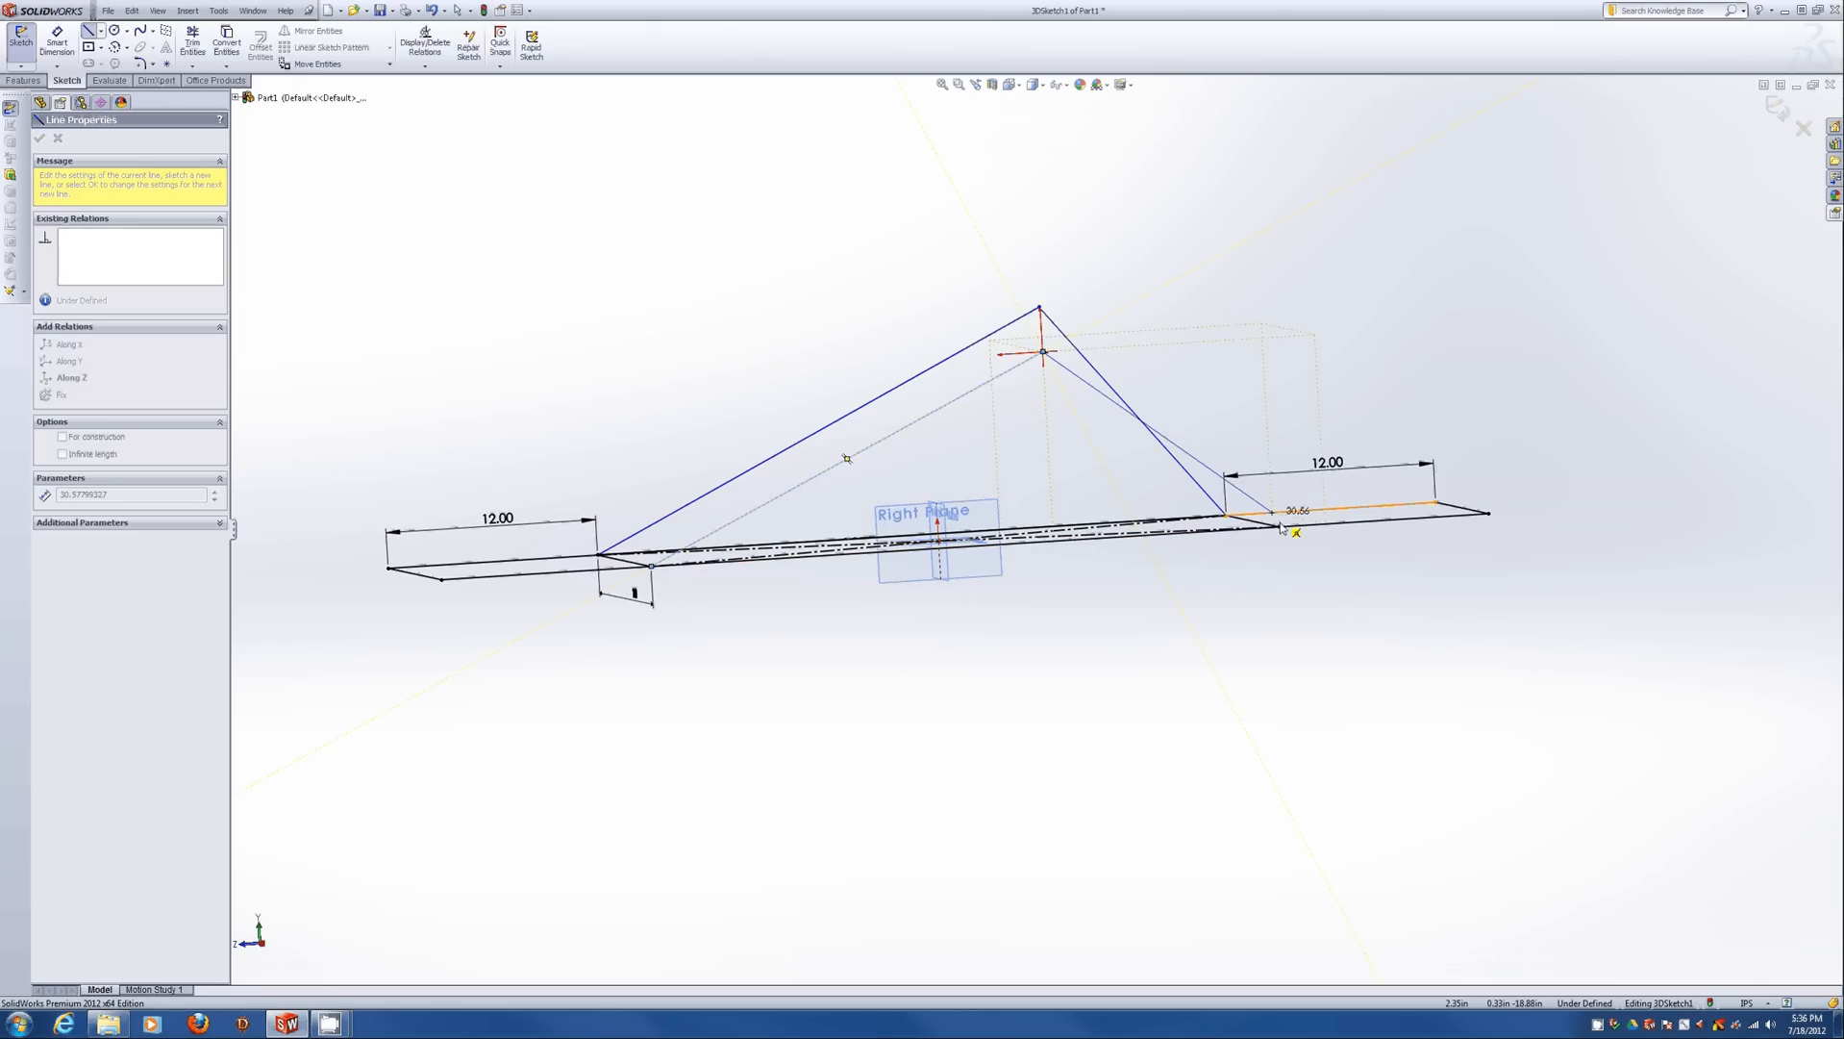
{"action": "double_click", "coordinate": [1277, 529]}
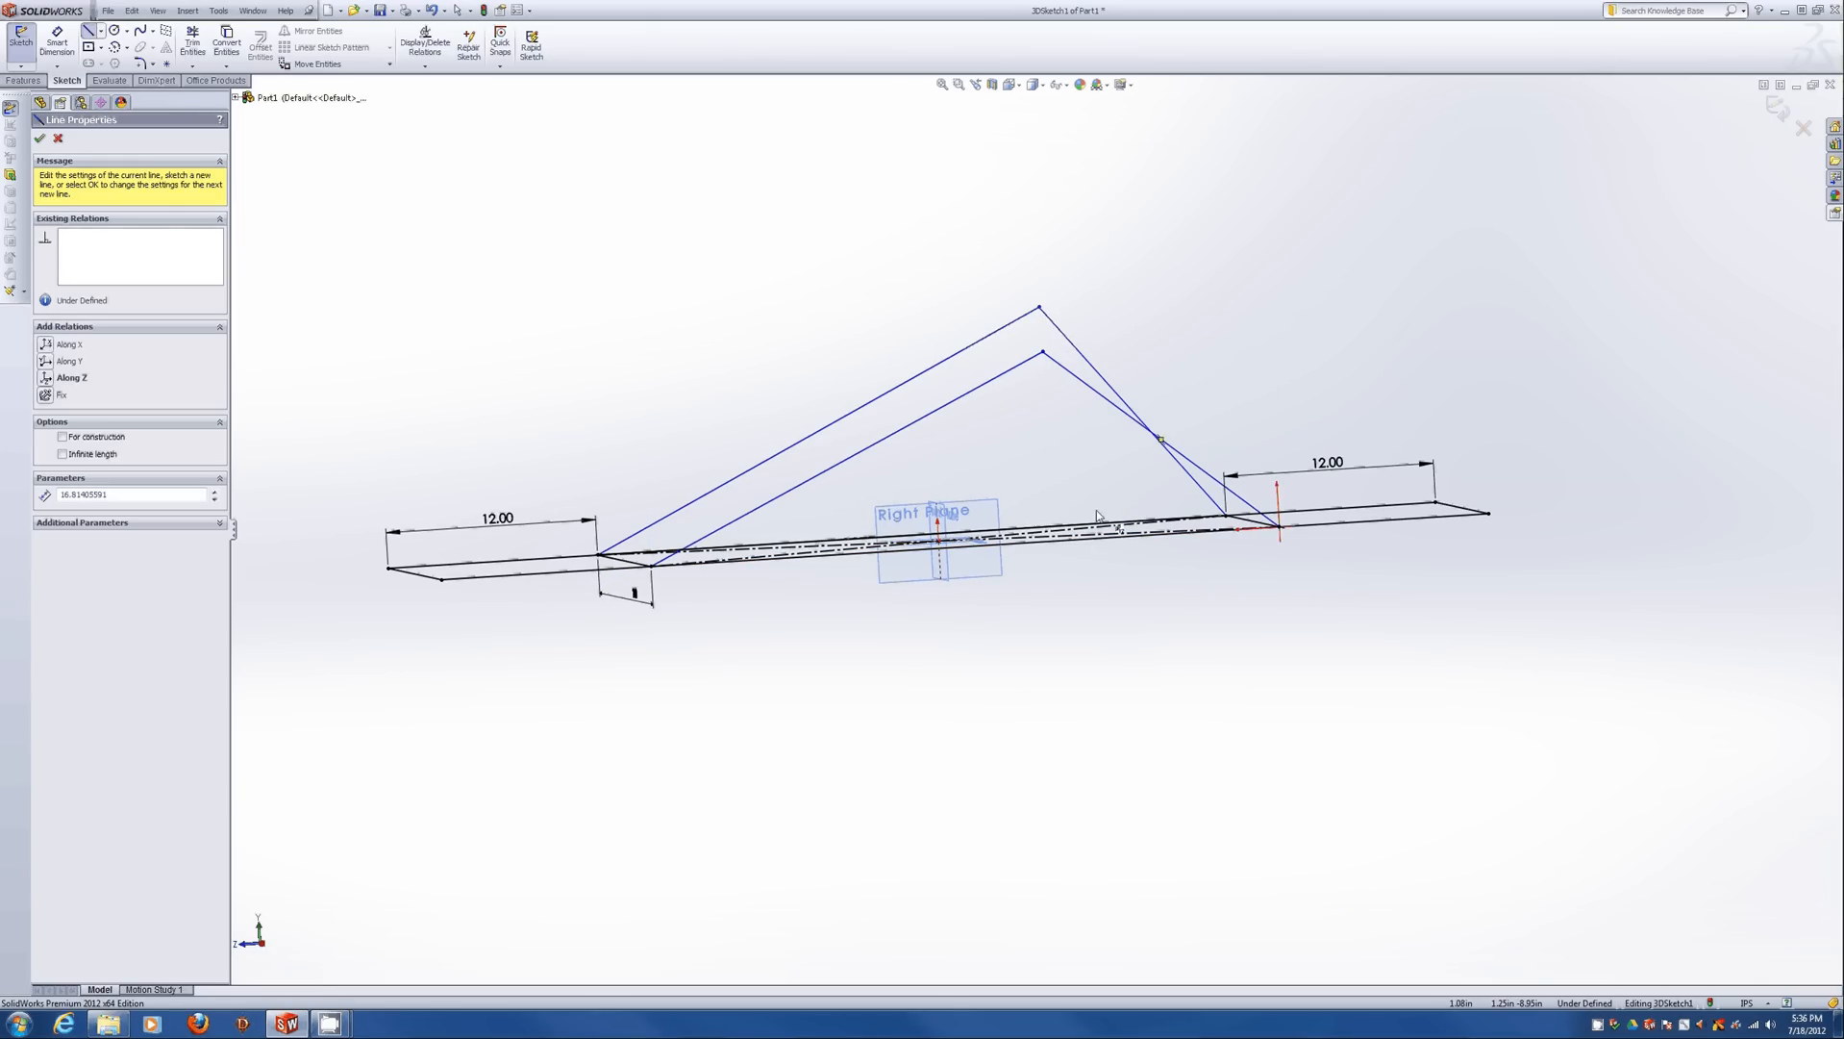
{"action": "key", "text": "Escape"}
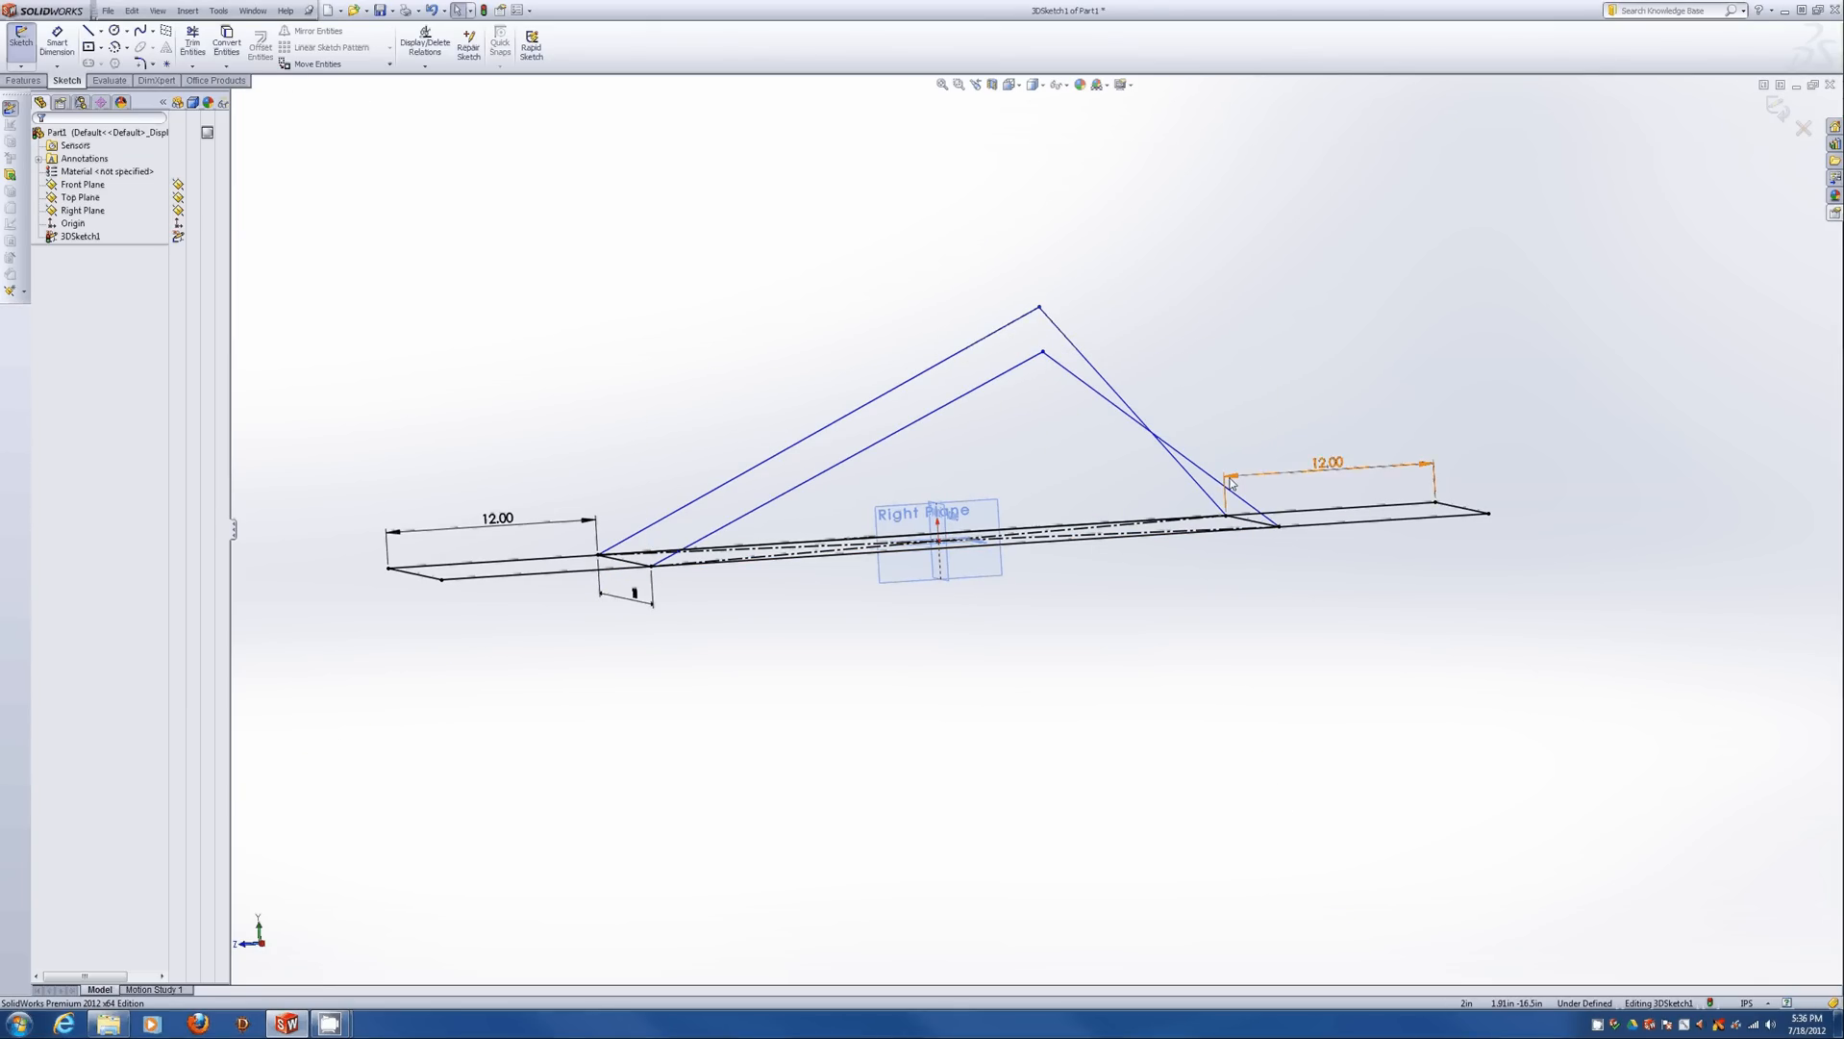
View the sketch from the right and add an Along X relation between the two peak points.
{"action": "key", "text": "l"}
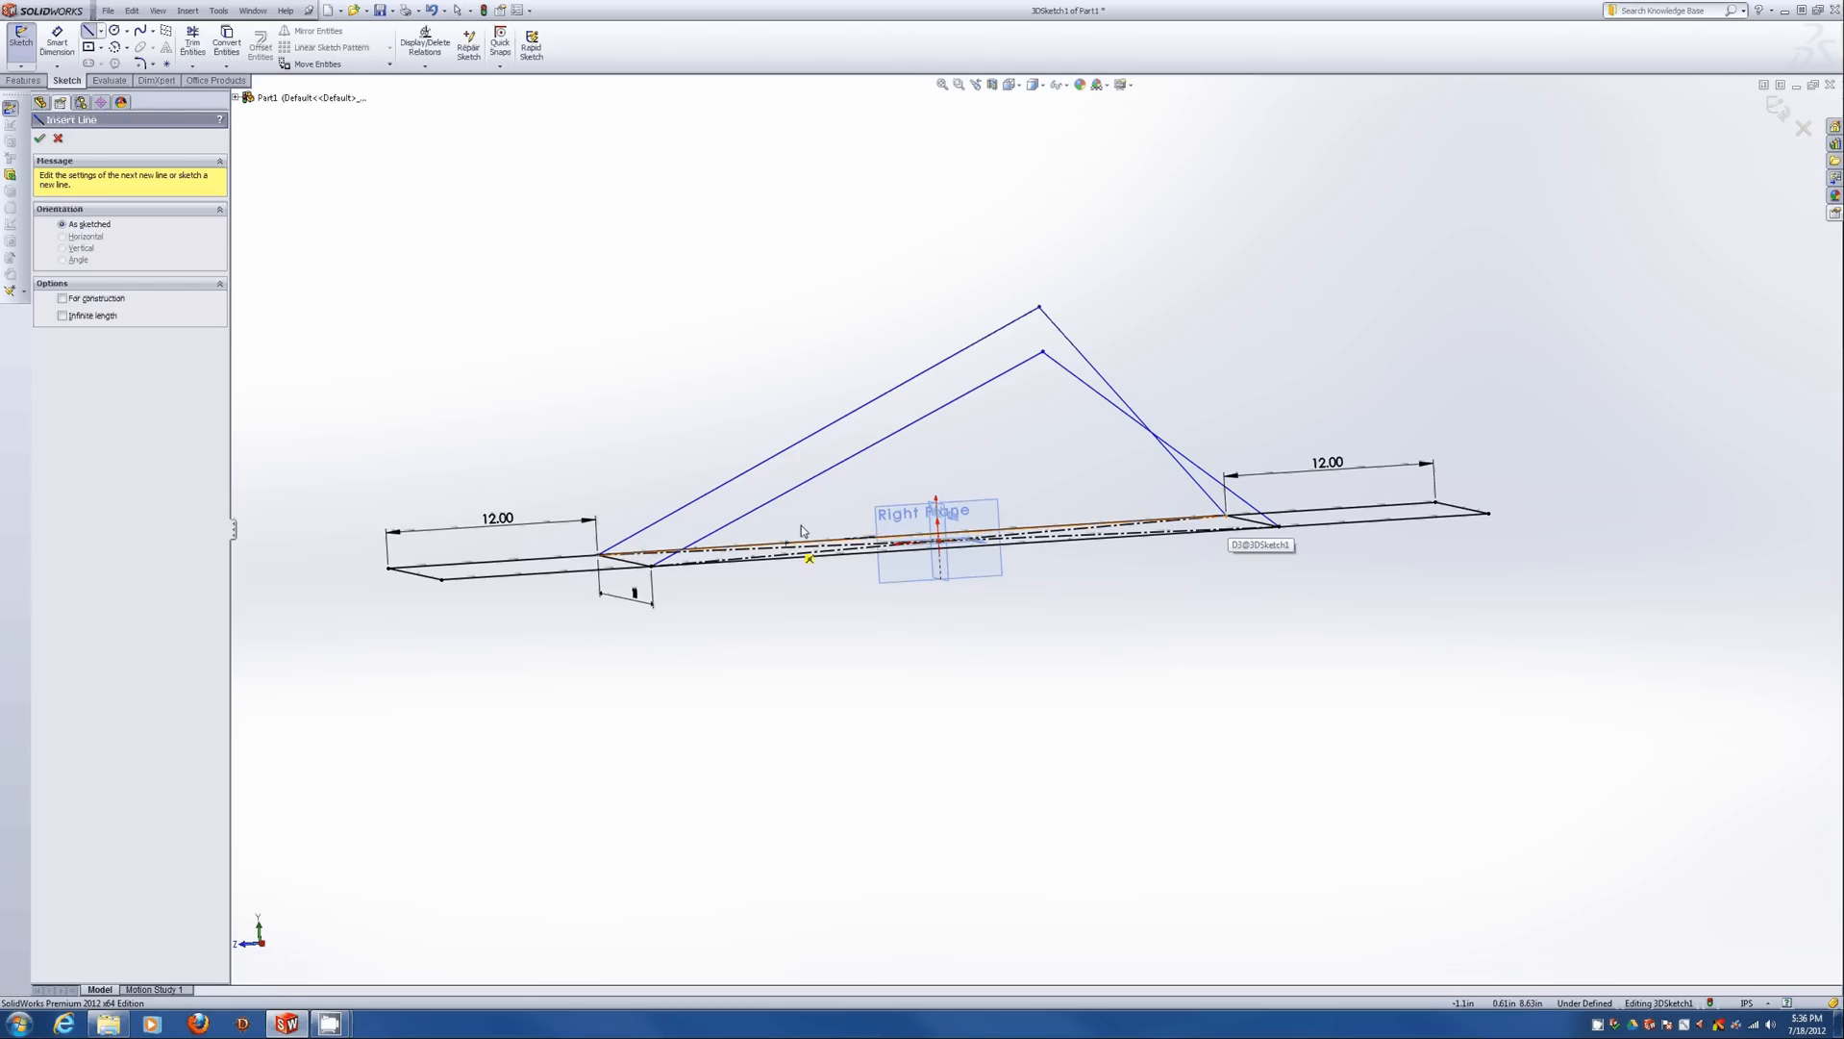
{"action": "mouse_move", "coordinate": [1010, 480]}
{"action": "middle_mouse_down"}
{"action": "mouse_move", "coordinate": [1234, 444]}
{"action": "mouse_move", "coordinate": [1188, 464]}
{"action": "middle_mouse_up"}
{"action": "mouse_move", "coordinate": [1061, 518]}
{"action": "middle_mouse_down"}
{"action": "mouse_move", "coordinate": [1135, 549]}
{"action": "mouse_move", "coordinate": [1136, 572]}
{"action": "mouse_move", "coordinate": [1433, 618]}
{"action": "mouse_move", "coordinate": [960, 78]}
{"action": "middle_mouse_up"}
{"action": "left_click", "coordinate": [1013, 85]}
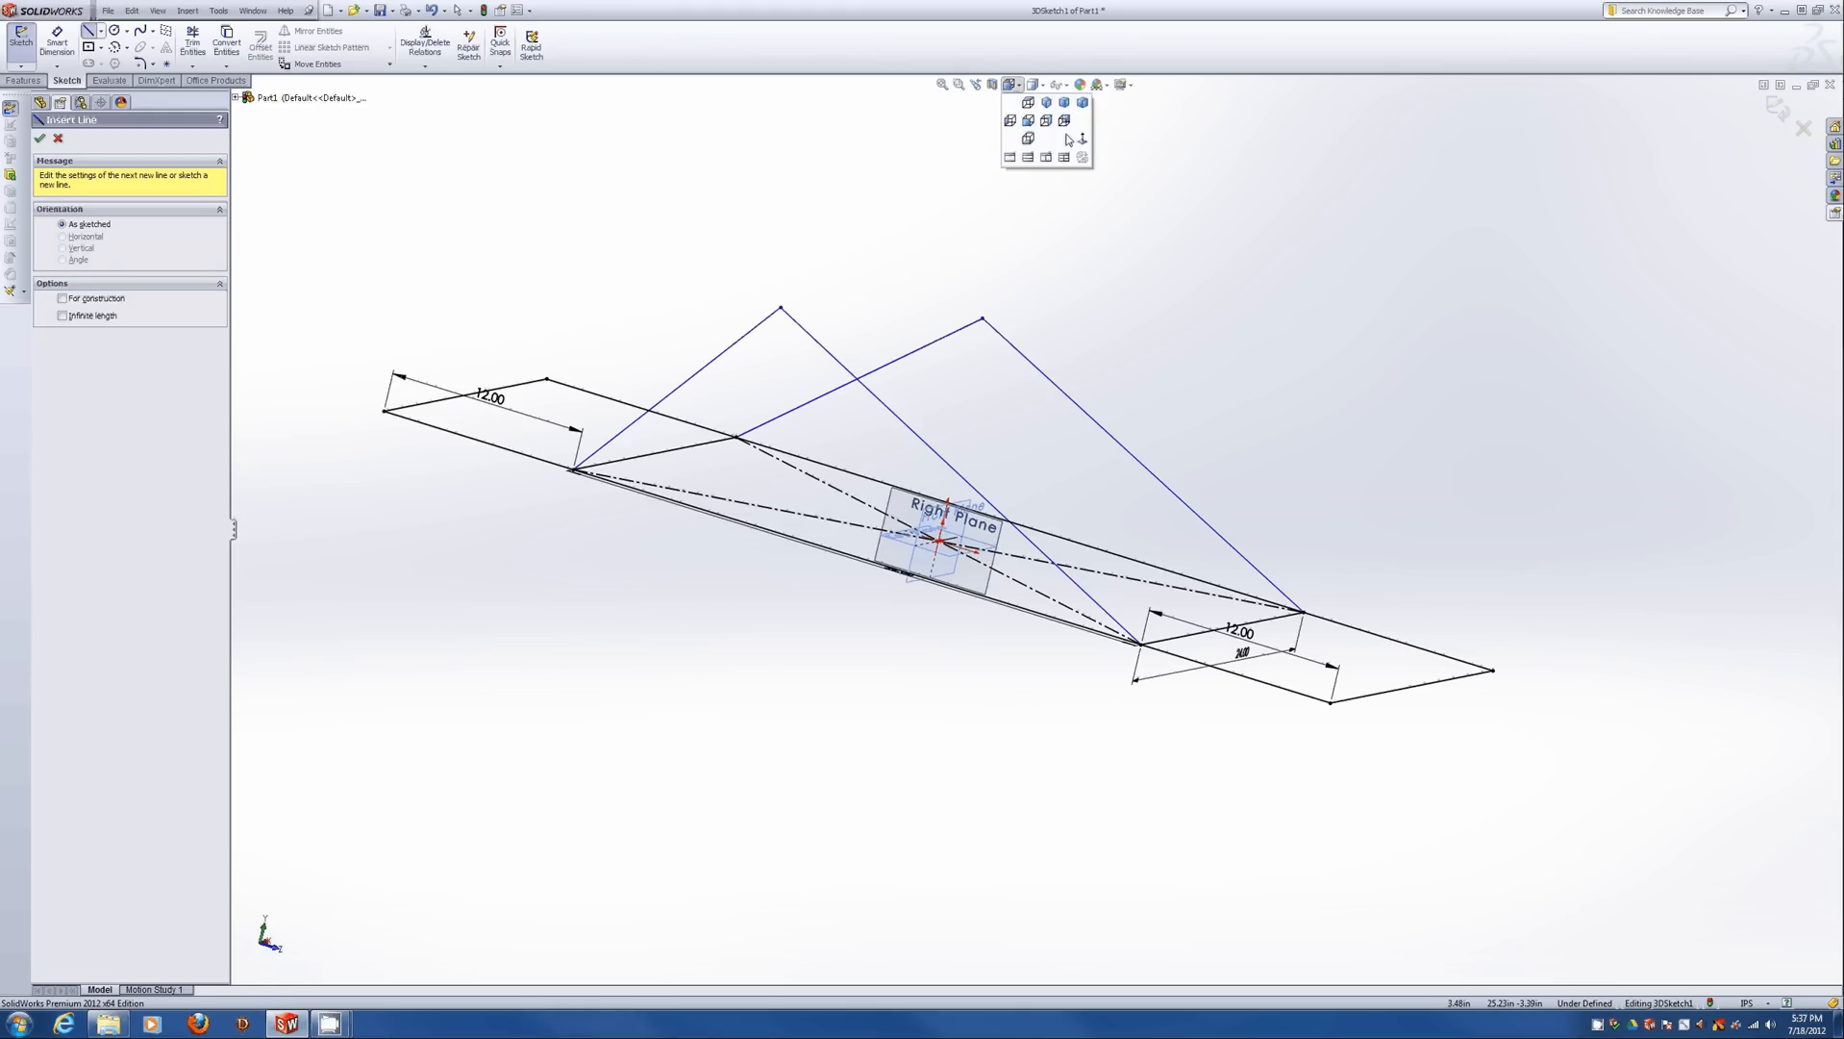
{"action": "left_click", "coordinate": [1050, 121]}
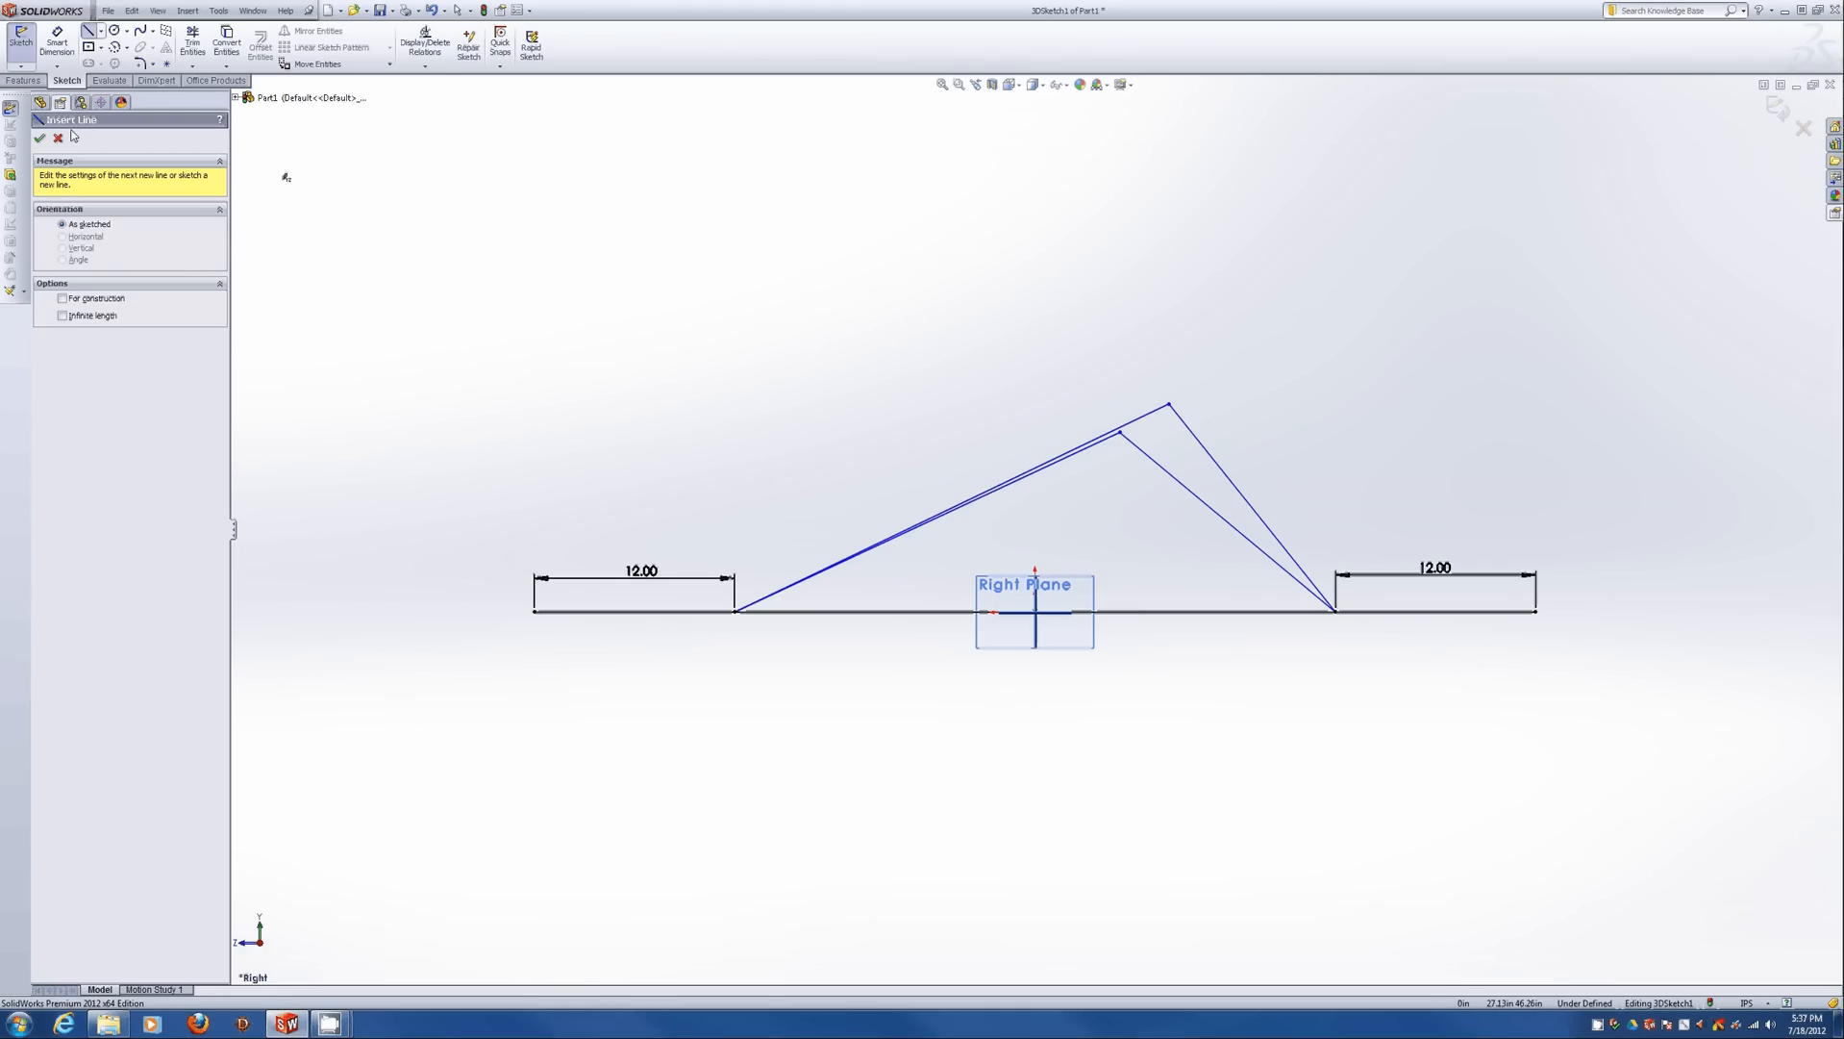
{"action": "key", "text": "Escape"}
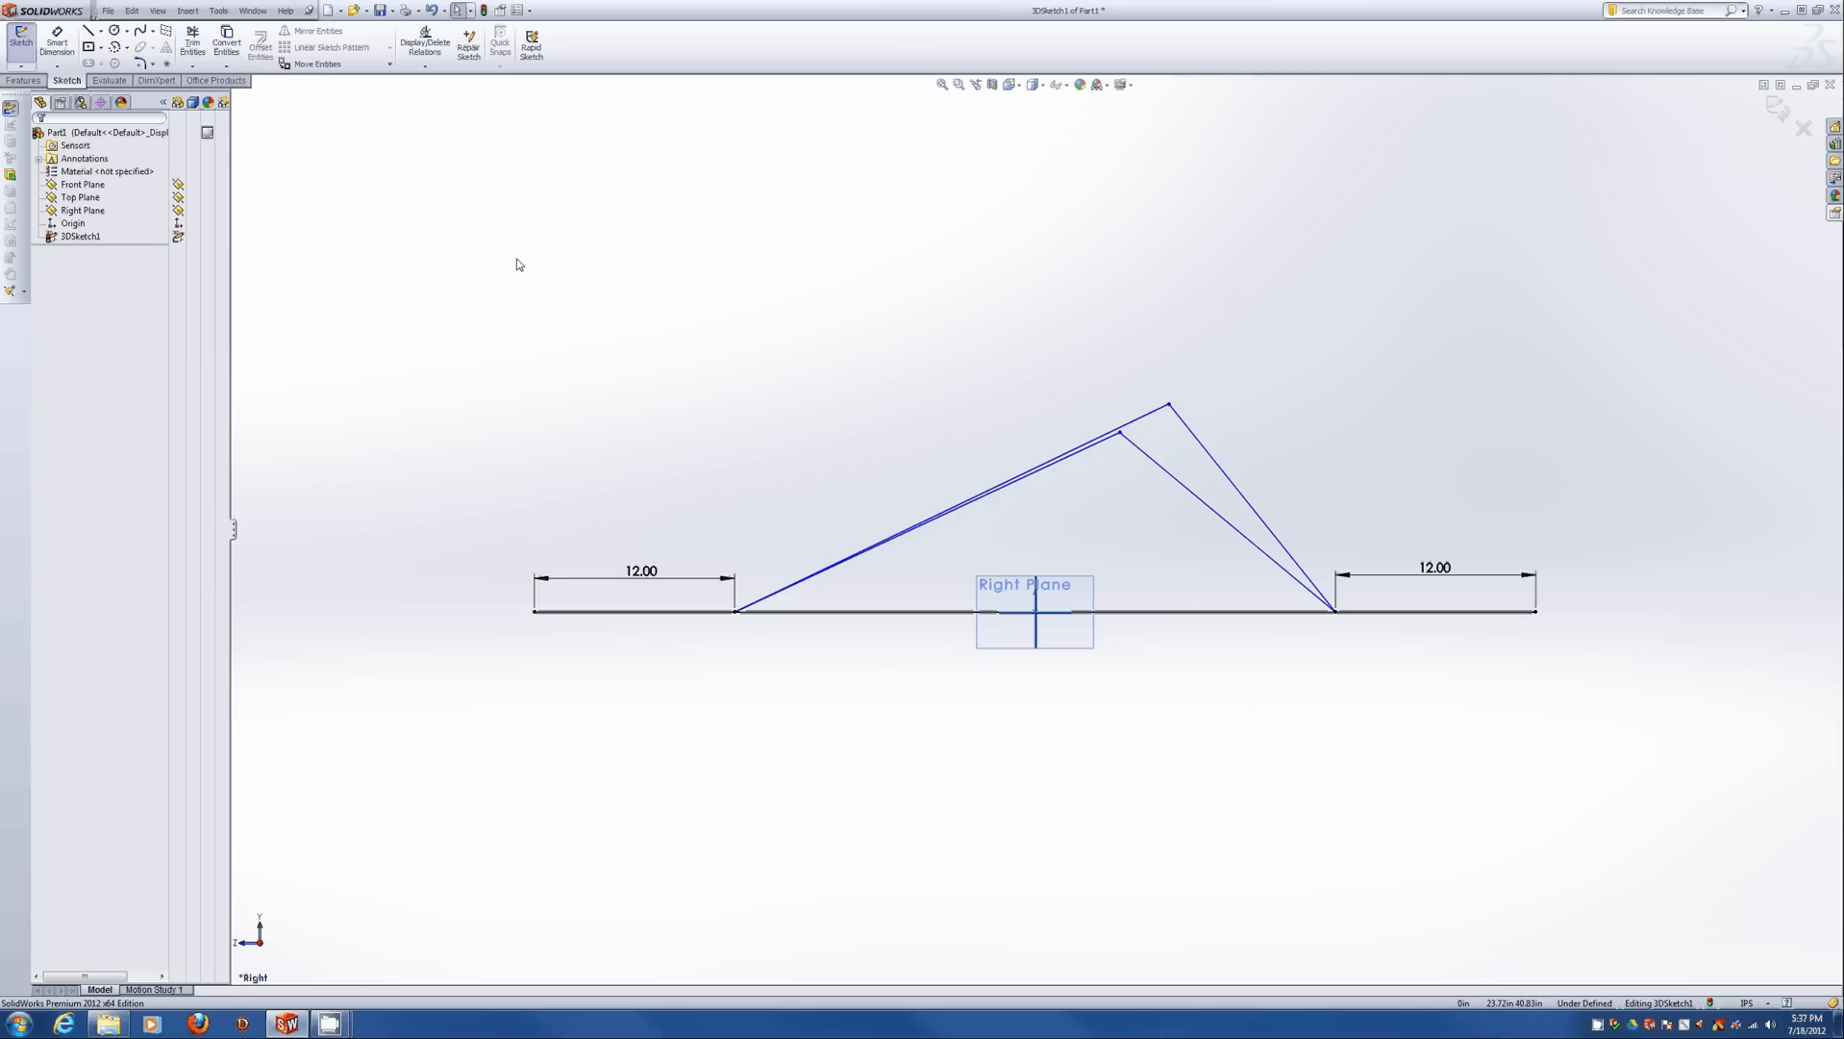
{"action": "left_click", "coordinate": [1170, 405]}
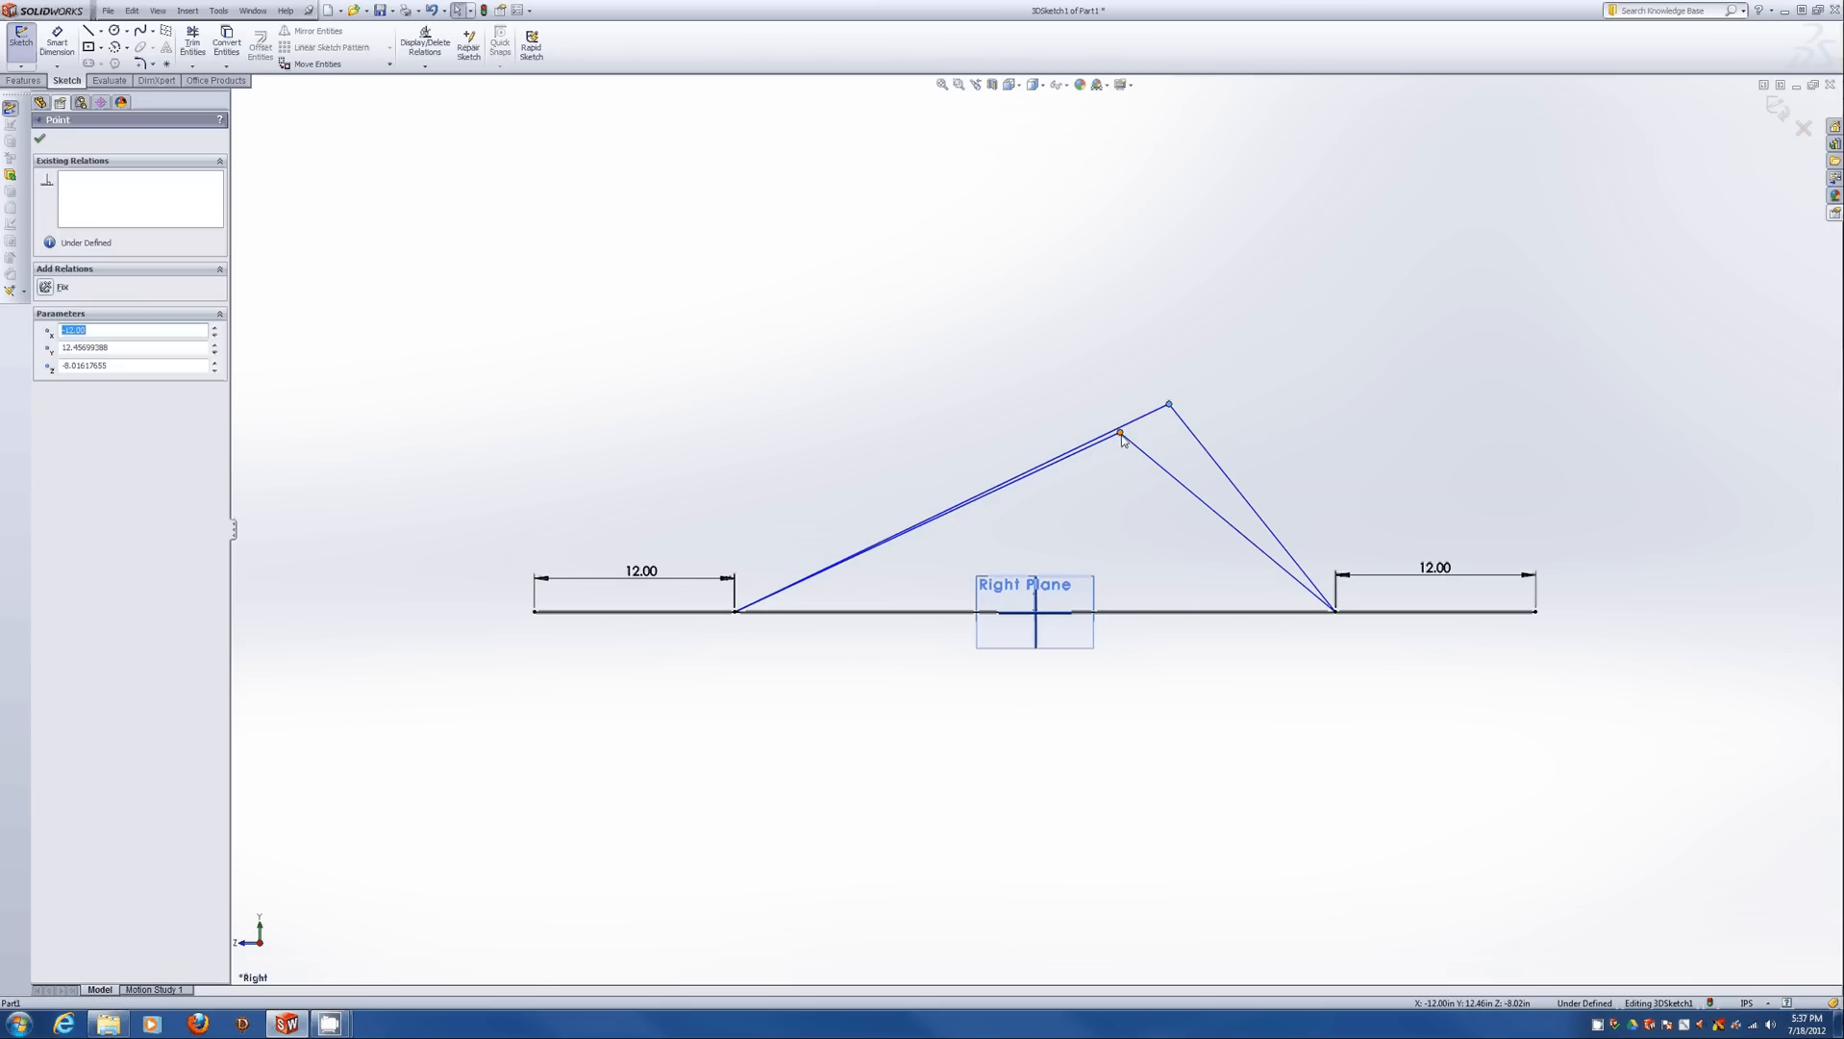
{"action": "left_click", "coordinate": [1120, 432], "text": "ctrl"}
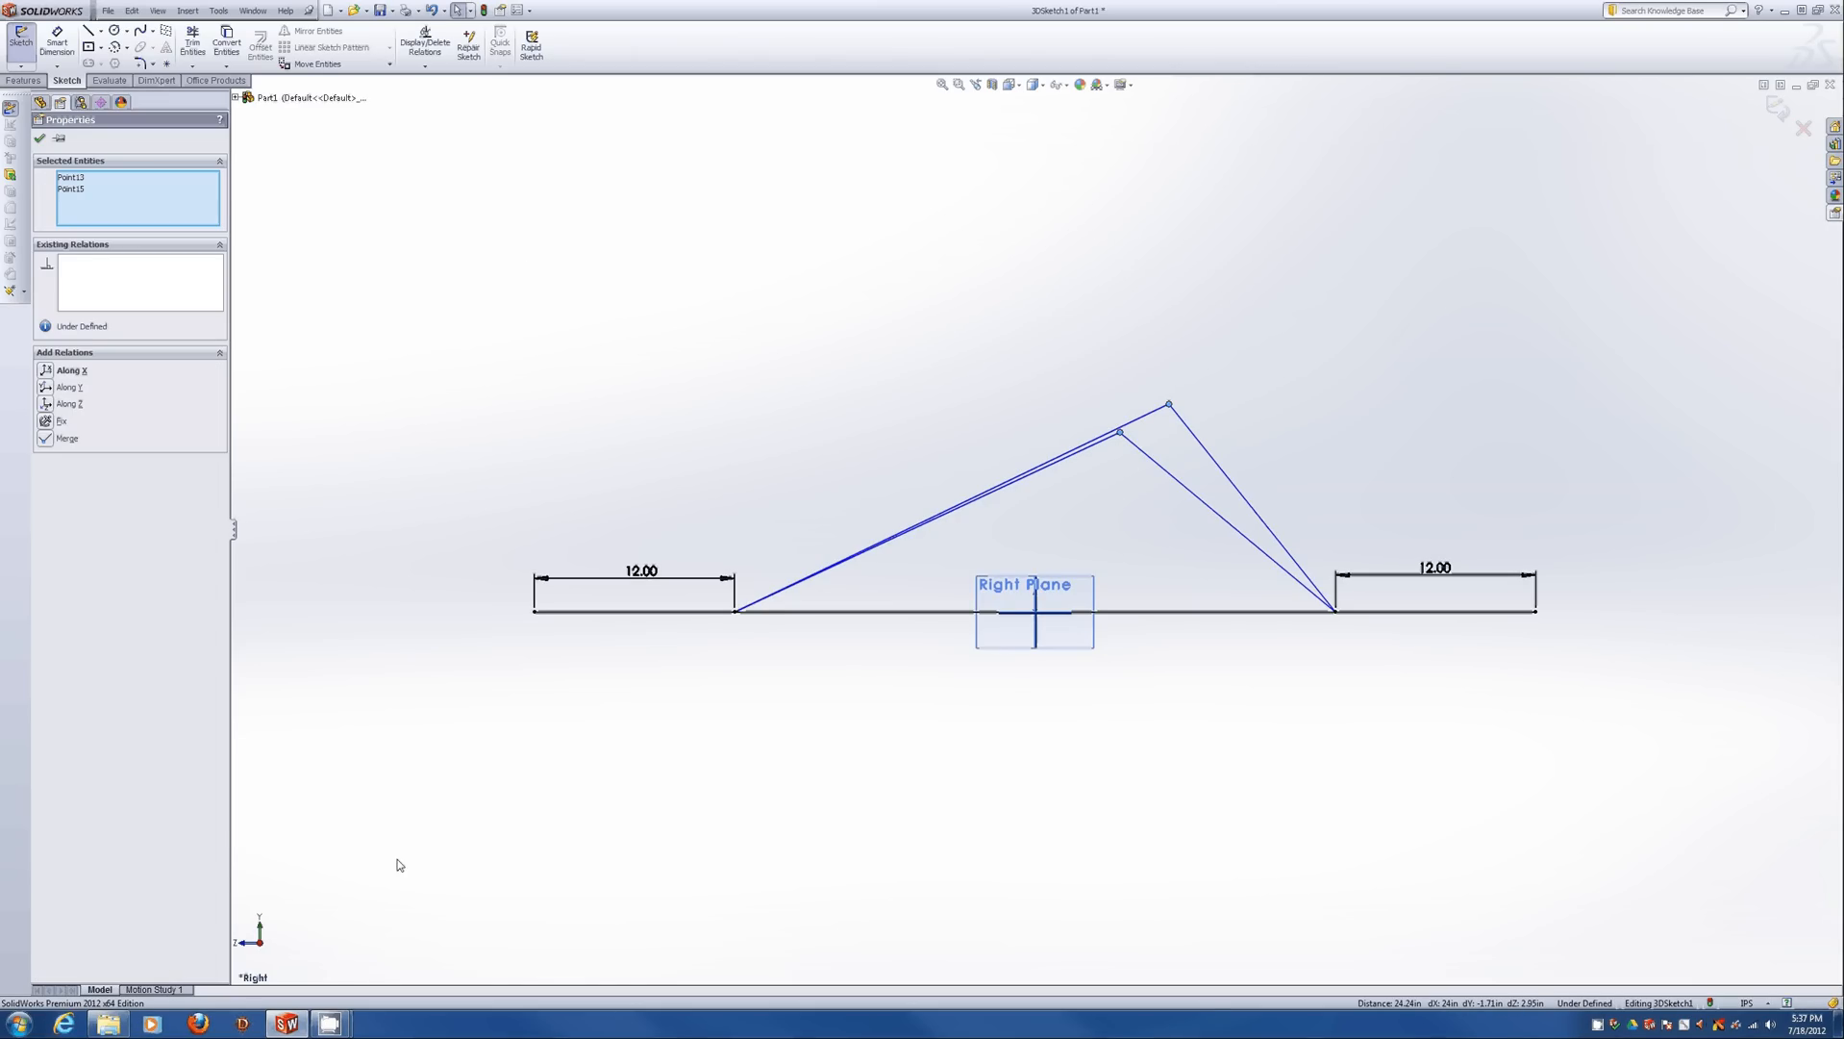
{"action": "left_click", "coordinate": [50, 373]}
{"action": "key", "text": "Escape"}
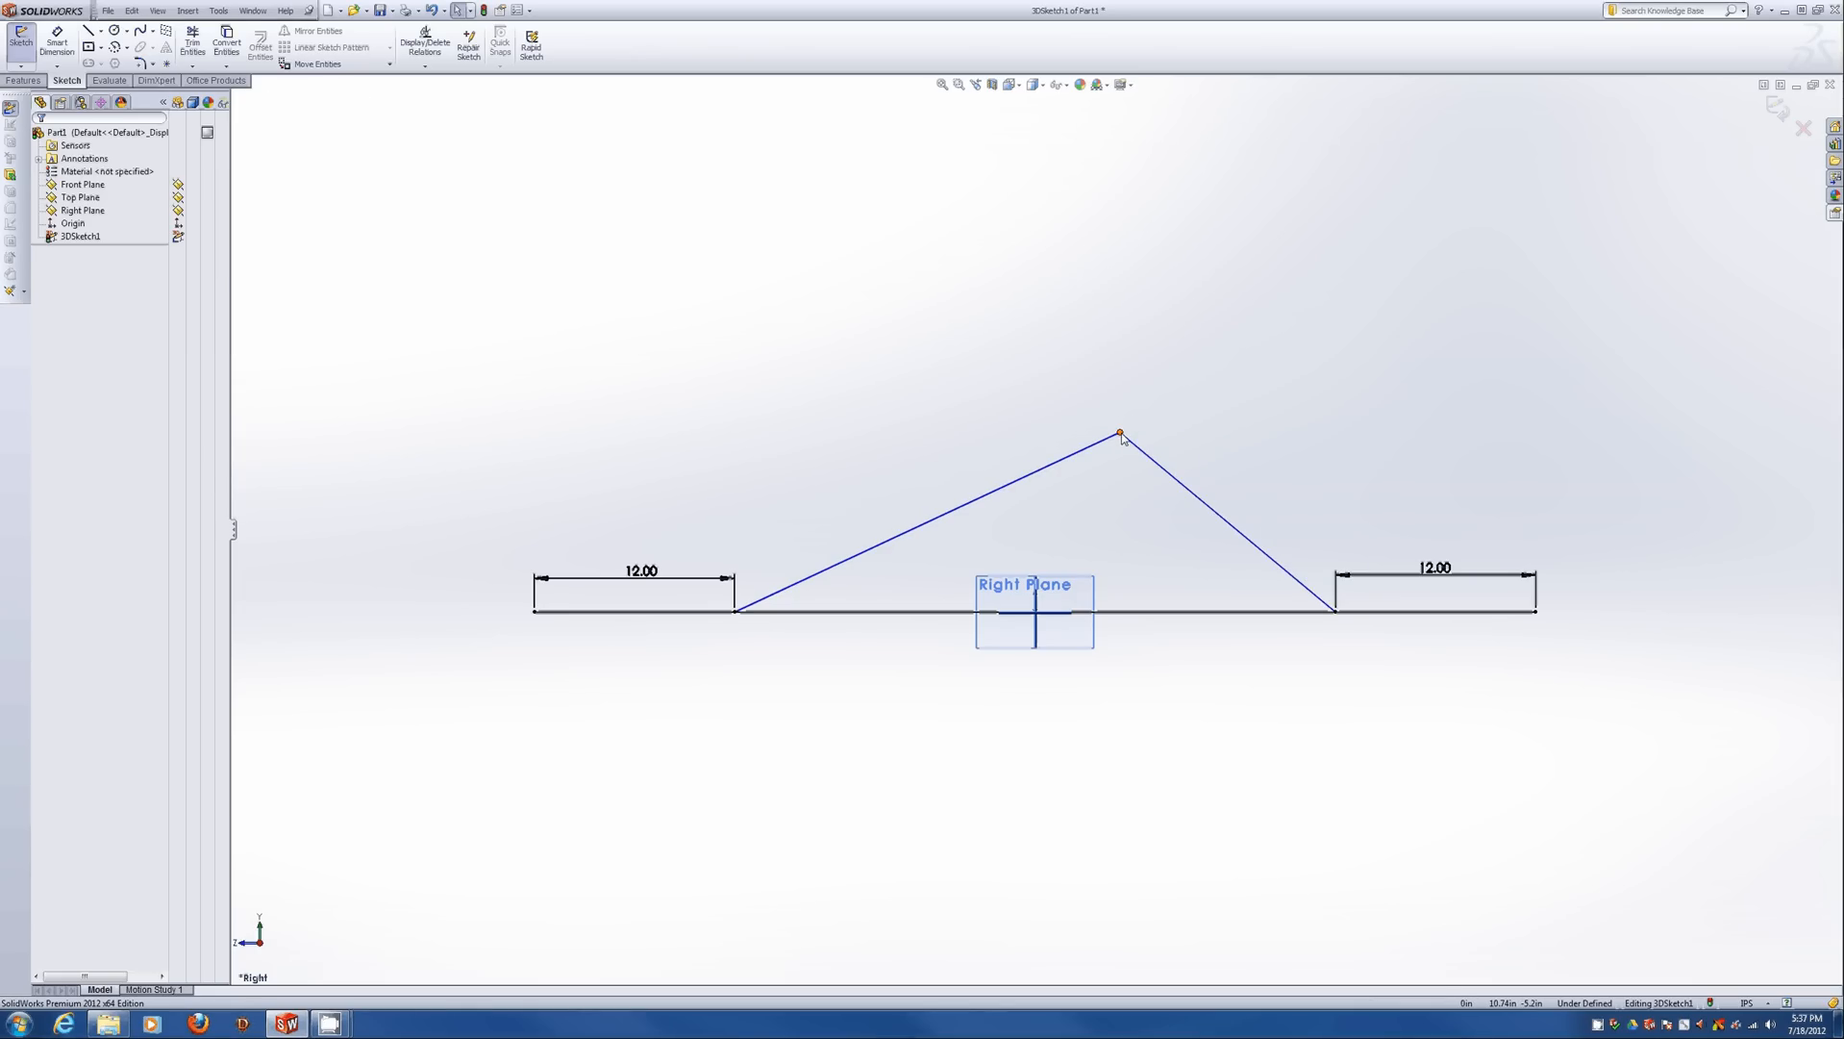
Shift the aligned peak points along the rectangle's length, and inspect the peaks from an angled view.
{"action": "left_click_drag", "start_coordinate": [1120, 432], "coordinate": [1168, 435]}
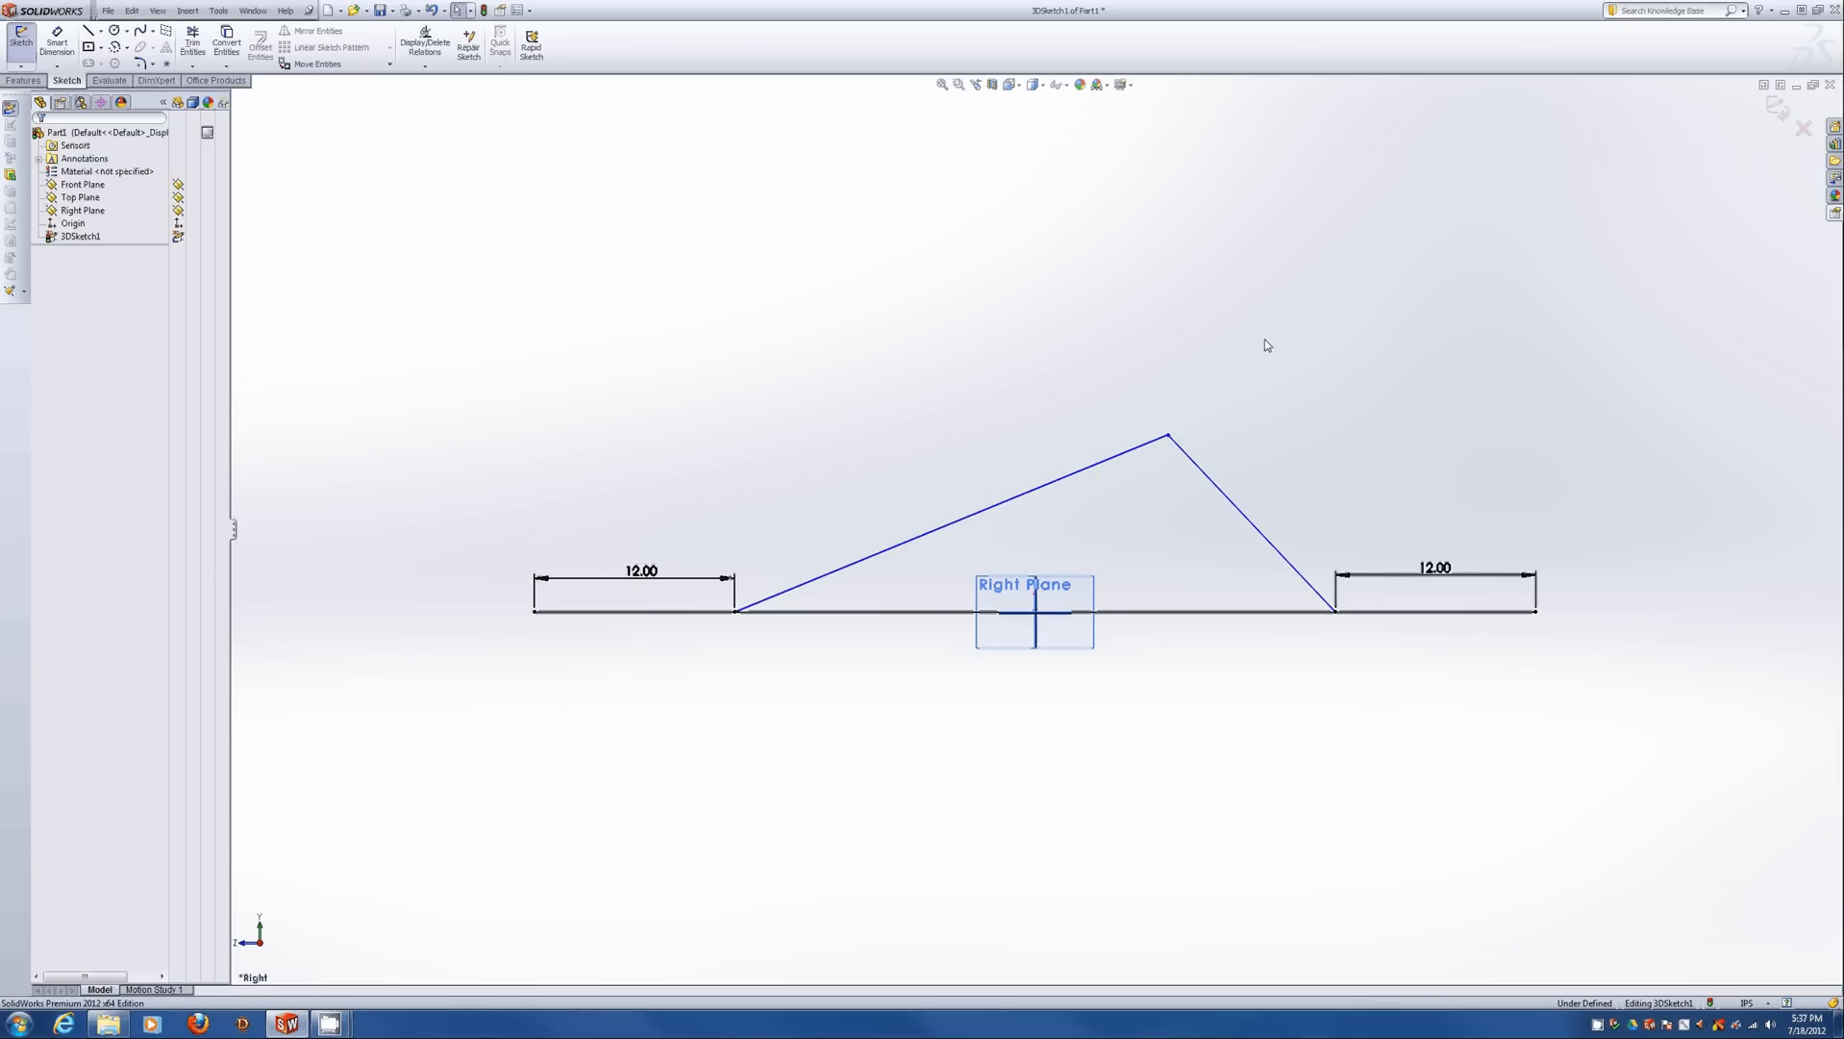
{"action": "key", "text": "d"}
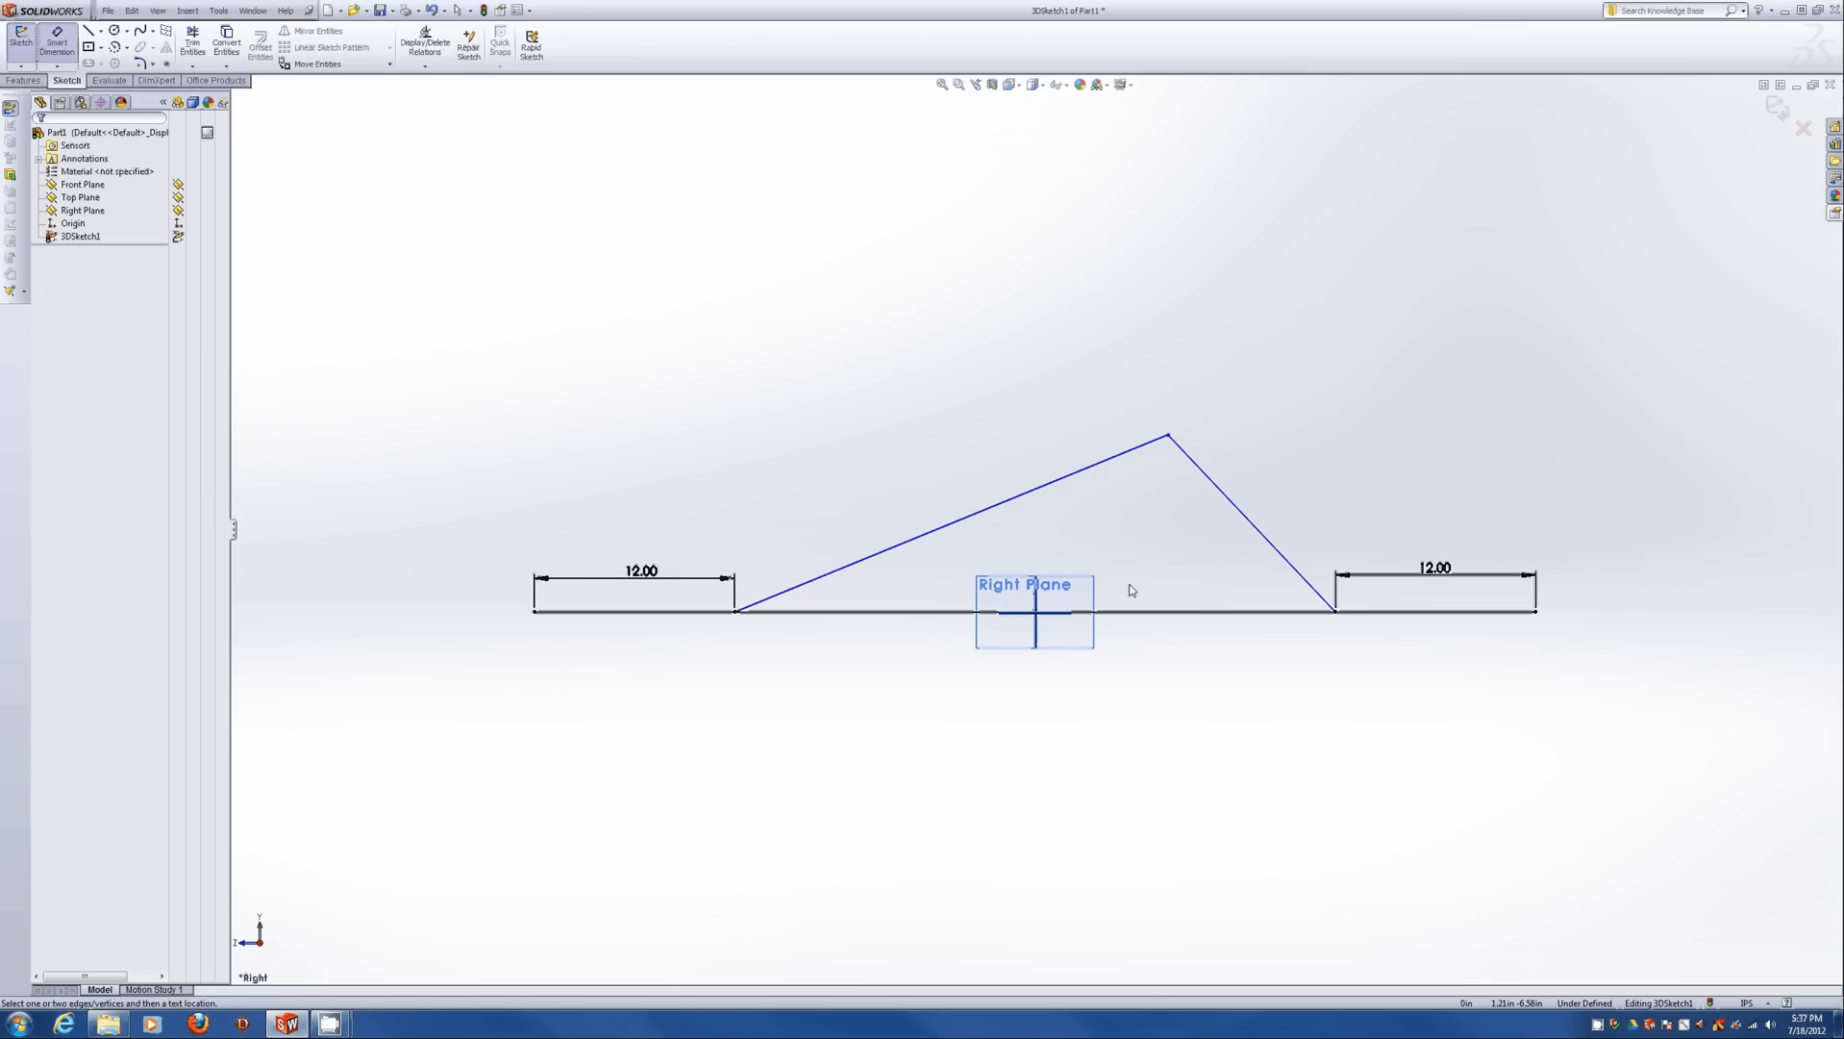
{"action": "middle_click_drag", "start_coordinate": [1104, 535], "coordinate": [1074, 629]}
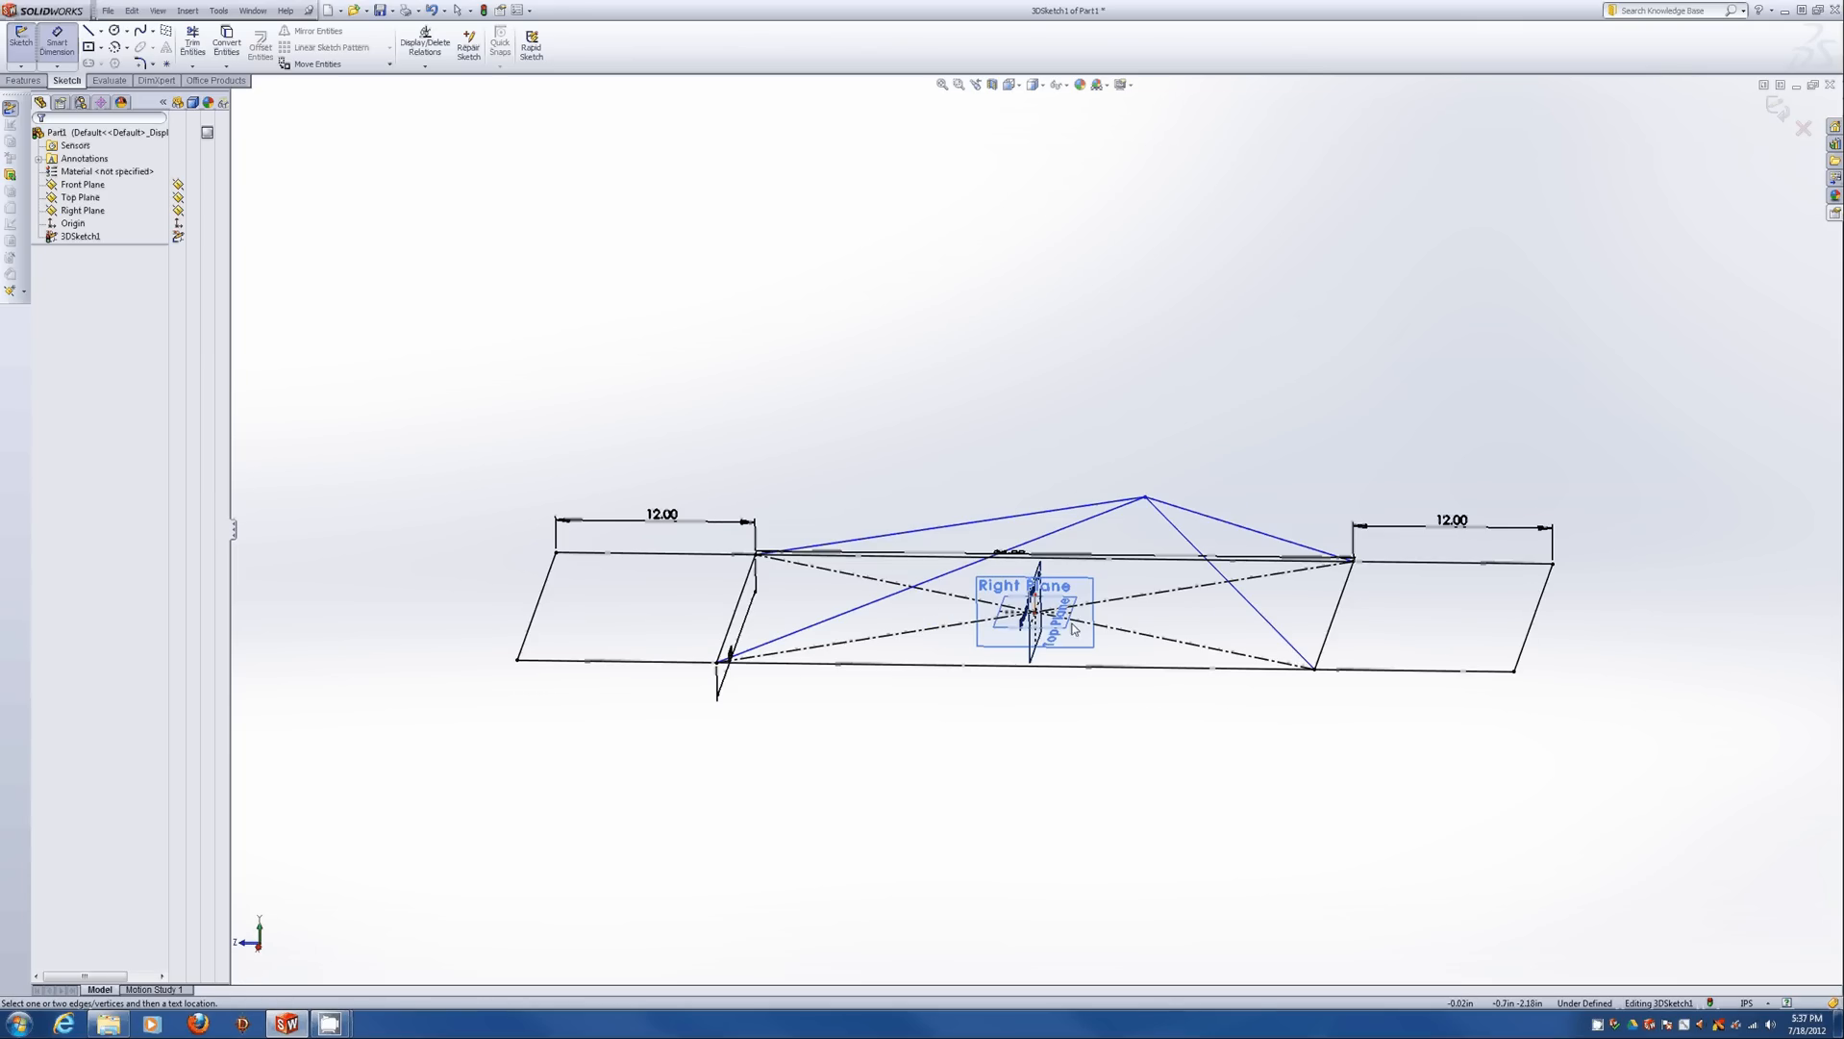
{"action": "left_click", "coordinate": [1056, 631]}
{"action": "middle_click_drag", "start_coordinate": [1144, 500], "coordinate": [1442, 545]}
{"action": "key", "text": "ctrl+z"}
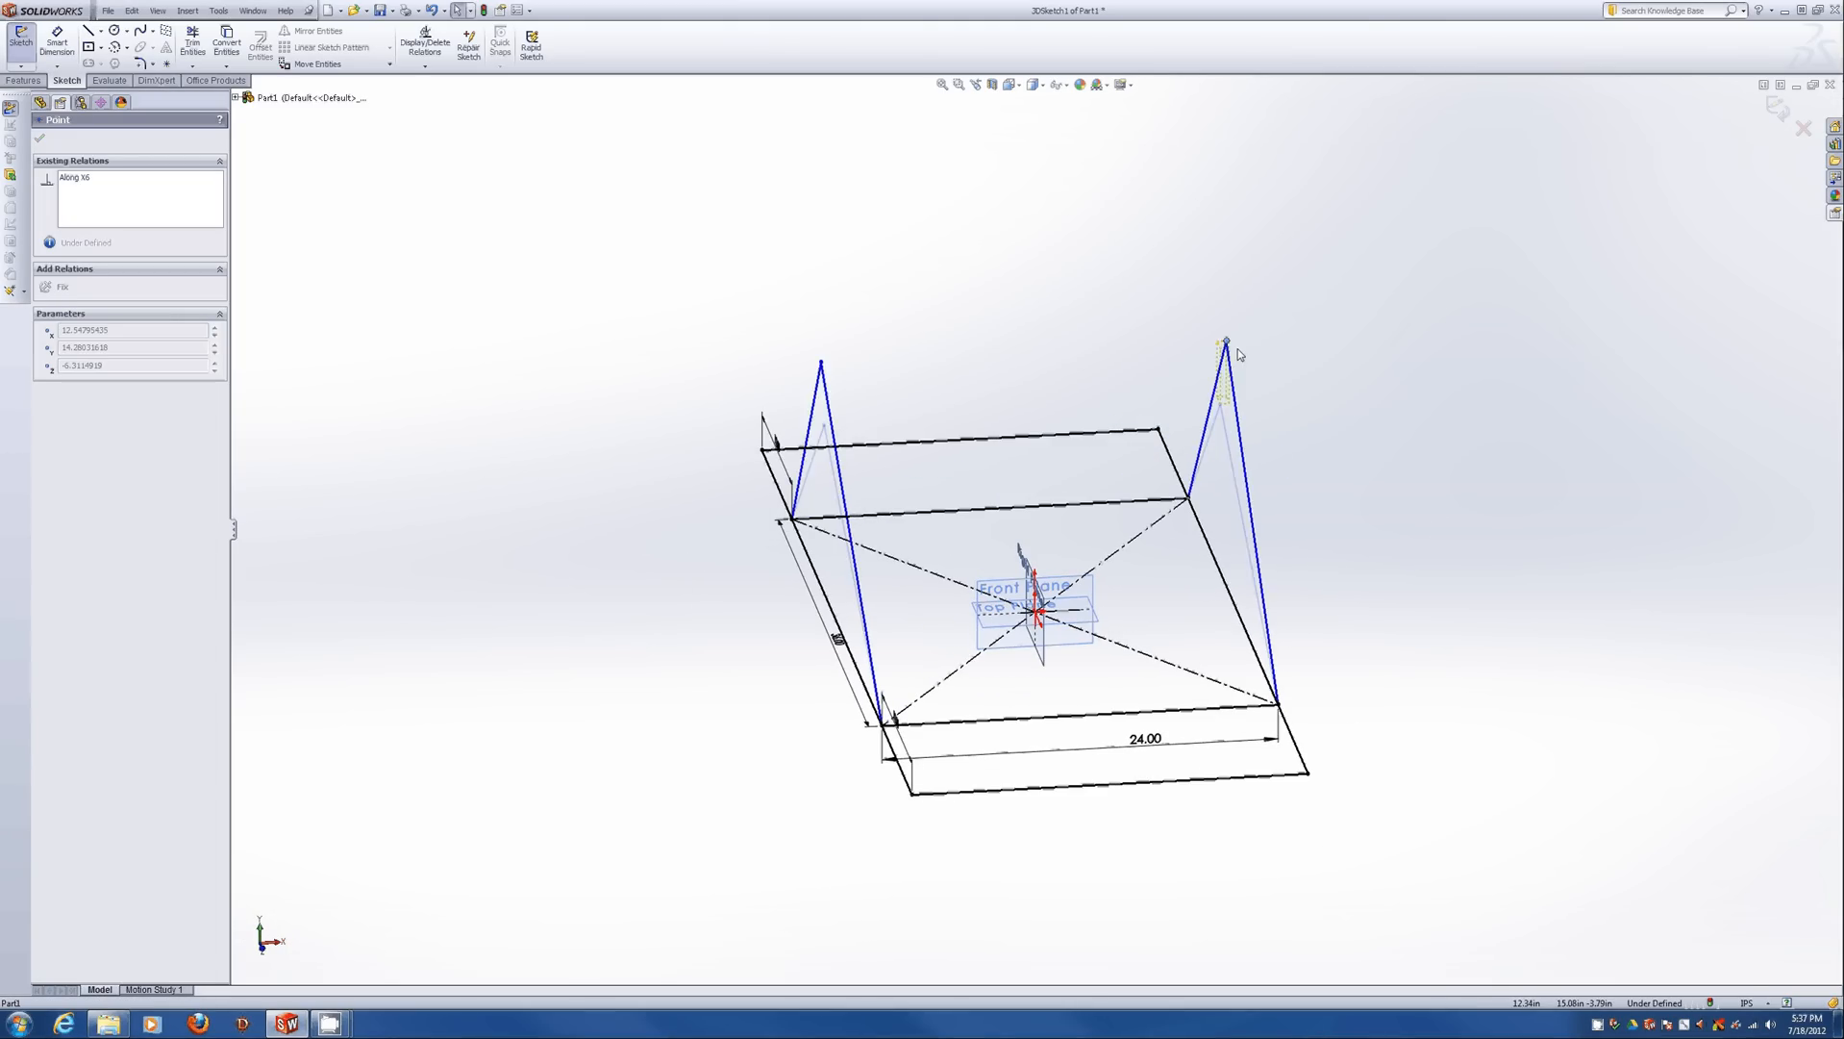
Pull the linked peak points around in space to test their freedom, leaving them about 8 in above the base rectangle.
{"action": "mouse_move", "coordinate": [1220, 404]}
{"action": "left_mouse_down"}
{"action": "mouse_move", "coordinate": [1241, 405]}
{"action": "mouse_move", "coordinate": [1029, 412]}
{"action": "mouse_move", "coordinate": [1254, 377]}
{"action": "mouse_move", "coordinate": [1443, 281]}
{"action": "mouse_move", "coordinate": [1215, 347]}
{"action": "left_mouse_up"}
{"action": "mouse_move", "coordinate": [1170, 444]}
{"action": "middle_mouse_down"}
{"action": "mouse_move", "coordinate": [1056, 300]}
{"action": "mouse_move", "coordinate": [935, 571]}
{"action": "mouse_move", "coordinate": [980, 709]}
{"action": "mouse_move", "coordinate": [884, 400]}
{"action": "mouse_move", "coordinate": [952, 530]}
{"action": "middle_mouse_up"}
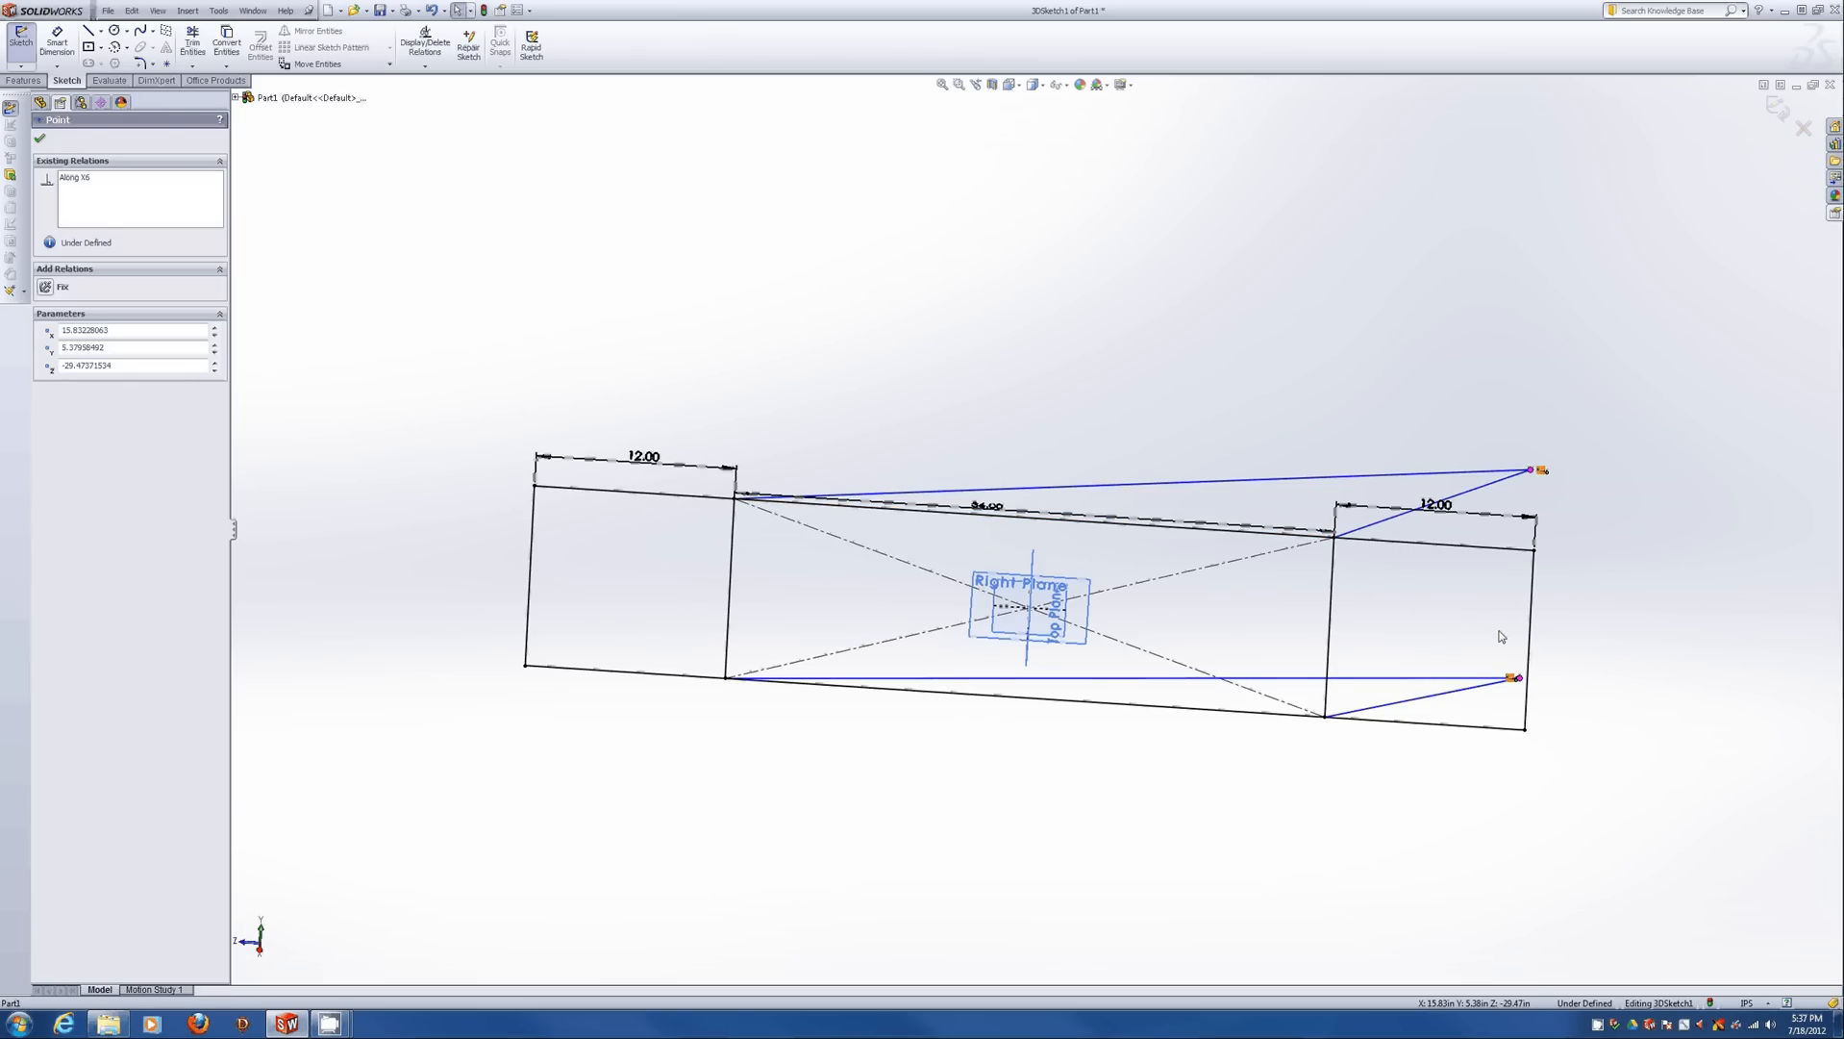
{"action": "left_click", "coordinate": [1502, 633]}
{"action": "left_click_drag", "start_coordinate": [1530, 471], "coordinate": [1237, 397]}
{"action": "mouse_move", "coordinate": [1174, 745]}
{"action": "middle_mouse_down"}
{"action": "mouse_move", "coordinate": [1271, 447]}
{"action": "mouse_move", "coordinate": [1439, 555]}
{"action": "mouse_move", "coordinate": [1395, 659]}
{"action": "mouse_move", "coordinate": [1318, 642]}
{"action": "middle_mouse_up"}
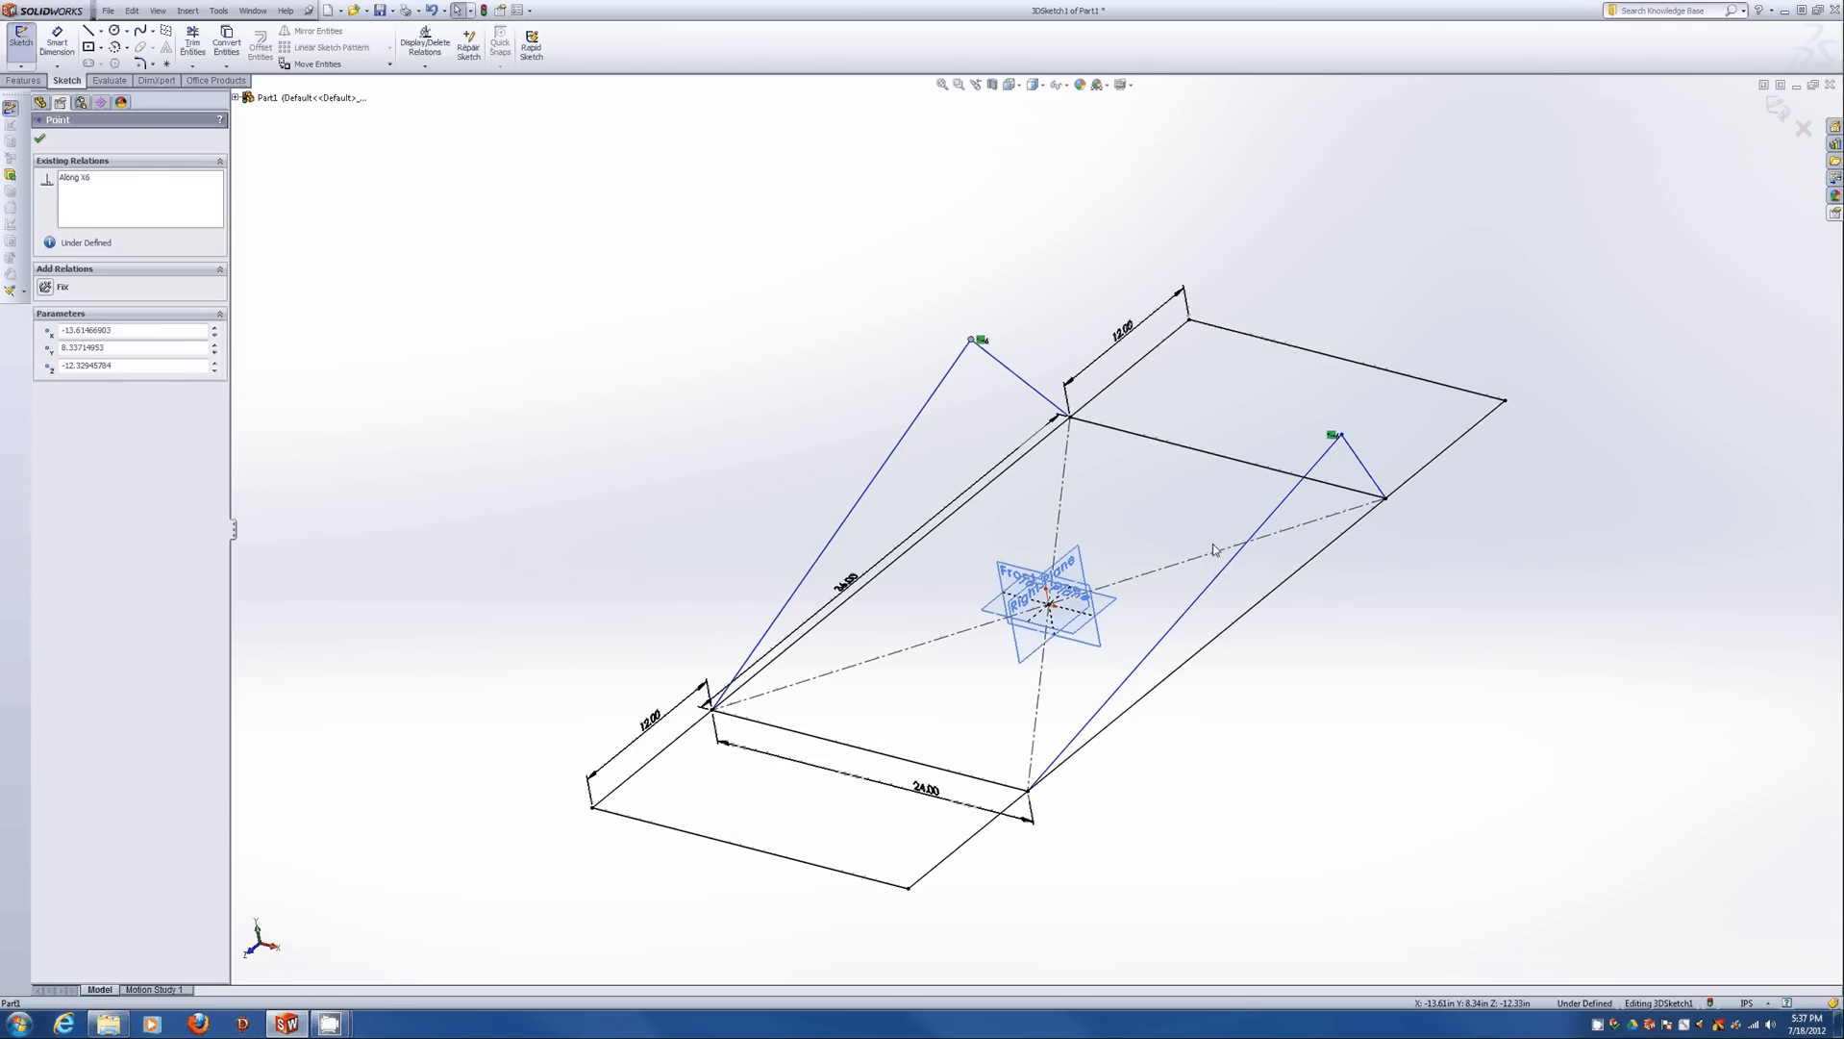
{"action": "mouse_move", "coordinate": [1257, 539]}
{"action": "middle_mouse_down"}
{"action": "mouse_move", "coordinate": [1418, 405]}
{"action": "mouse_move", "coordinate": [1391, 356]}
{"action": "mouse_move", "coordinate": [1400, 376]}
{"action": "mouse_move", "coordinate": [1260, 416]}
{"action": "mouse_move", "coordinate": [1340, 481]}
{"action": "mouse_move", "coordinate": [1309, 515]}
{"action": "mouse_move", "coordinate": [1087, 539]}
{"action": "middle_mouse_up"}
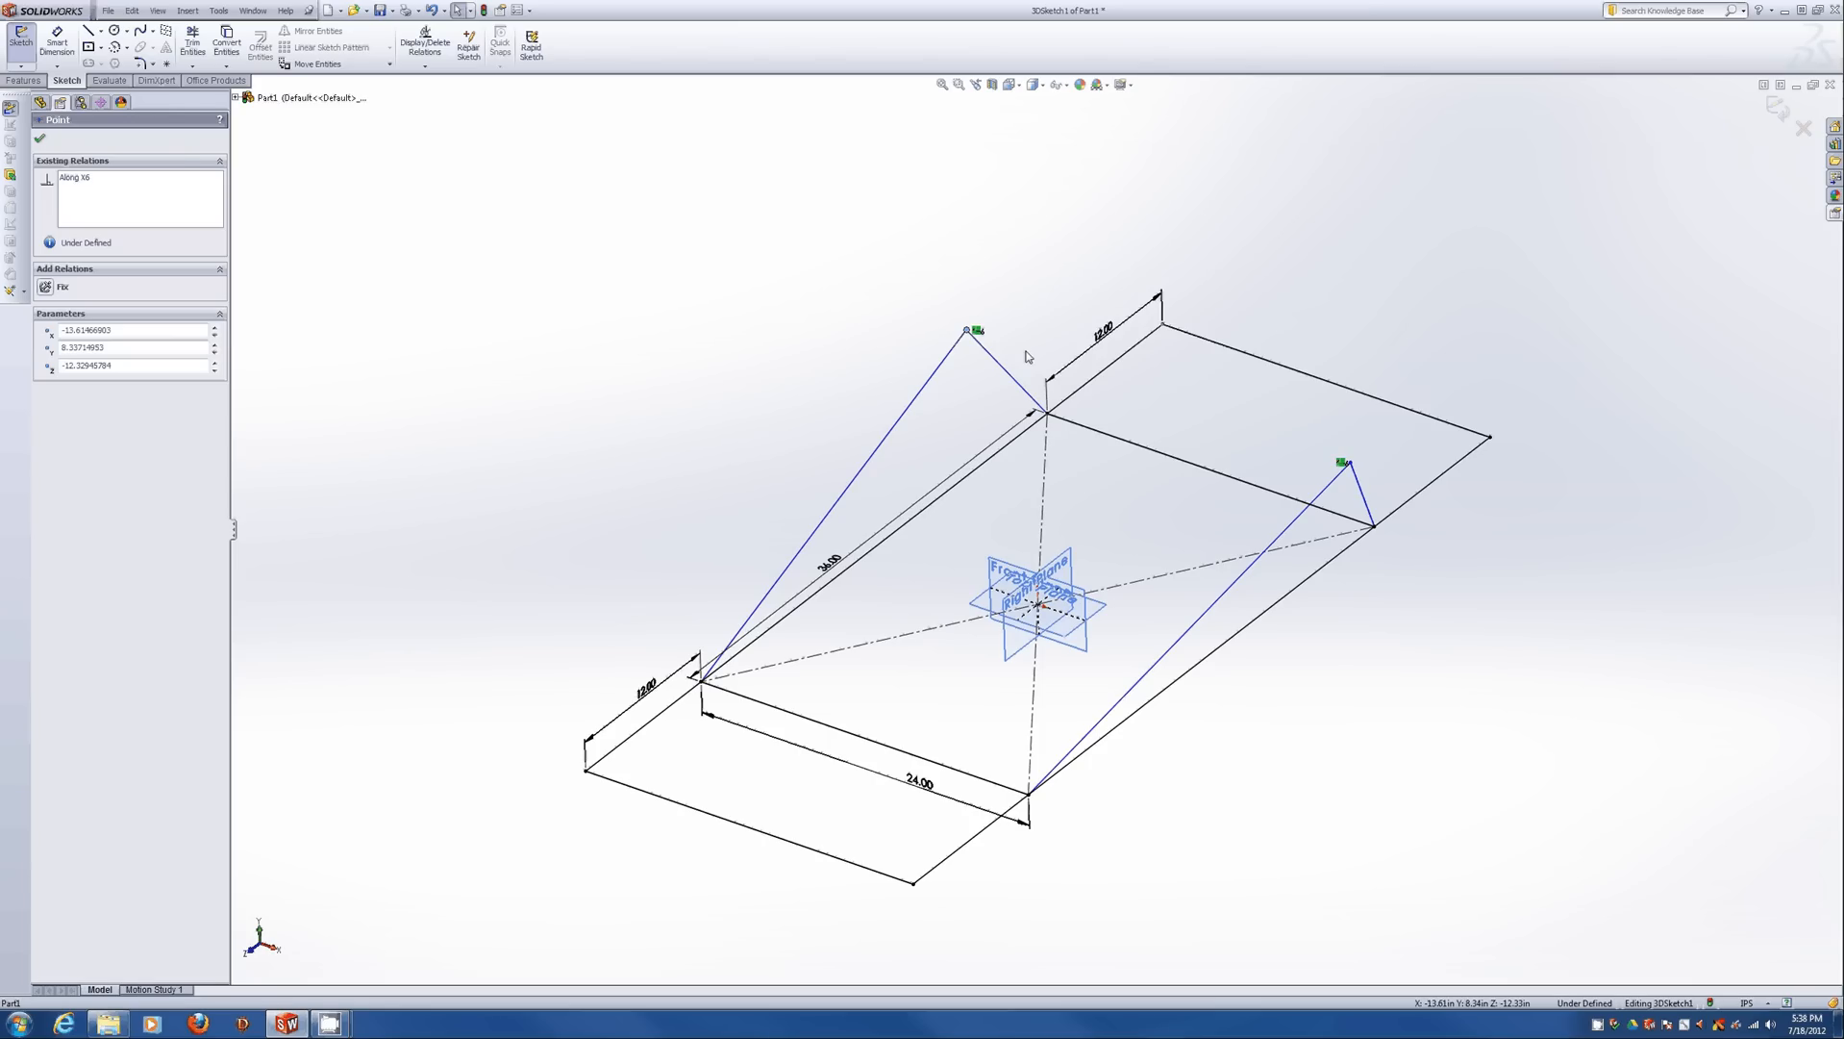
{"action": "left_click", "coordinate": [1084, 543]}
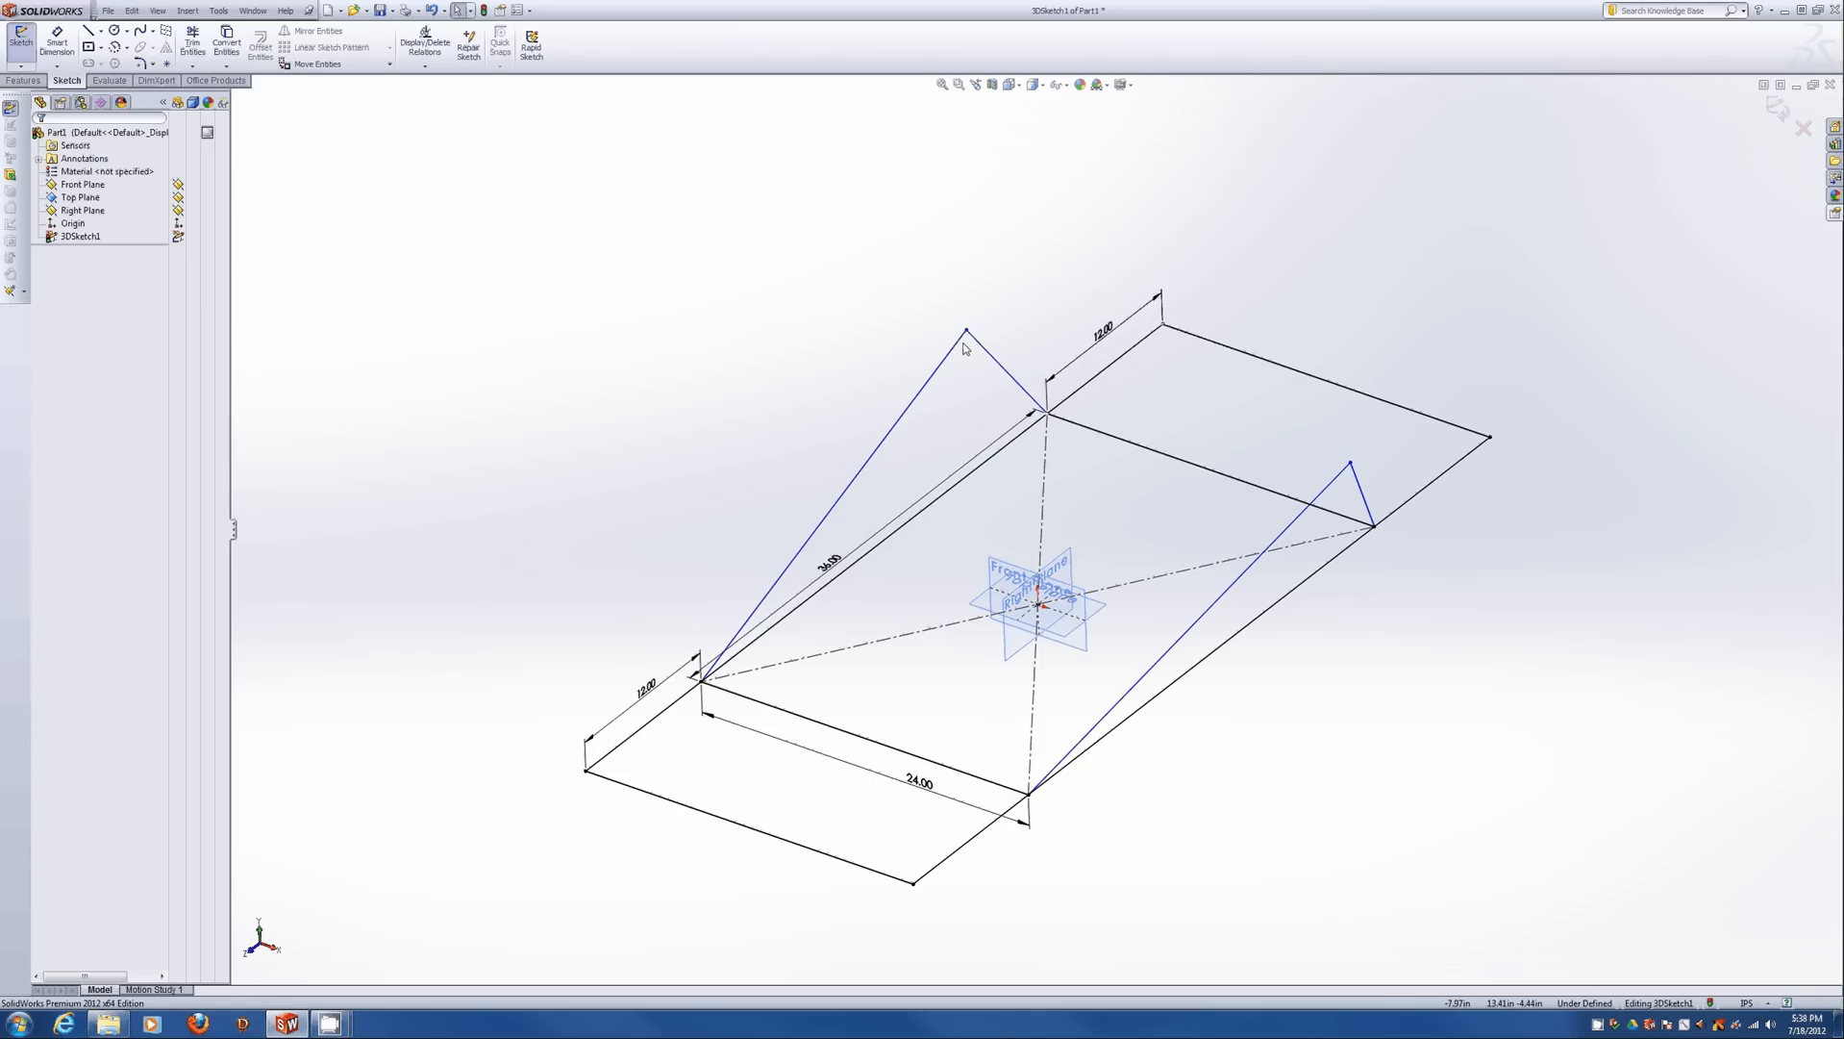
{"action": "left_click", "coordinate": [1065, 560]}
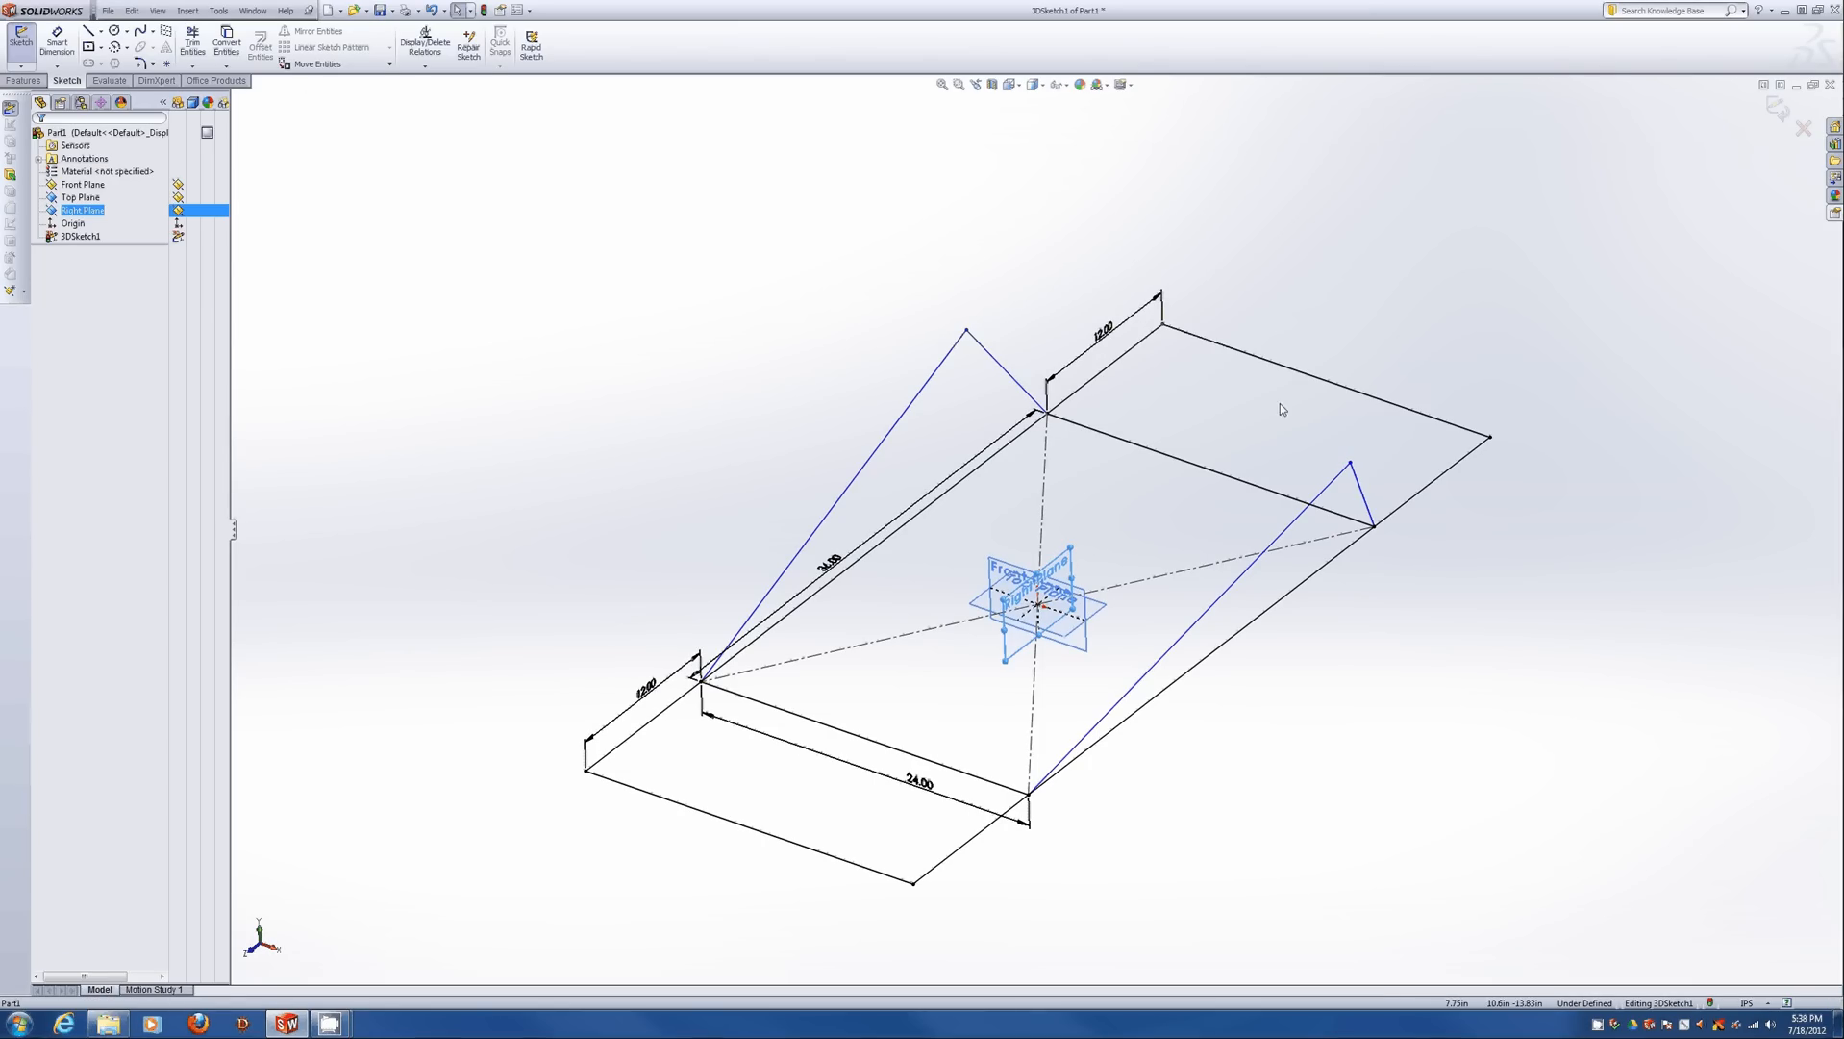
{"action": "left_click", "coordinate": [967, 332], "text": "ctrl"}
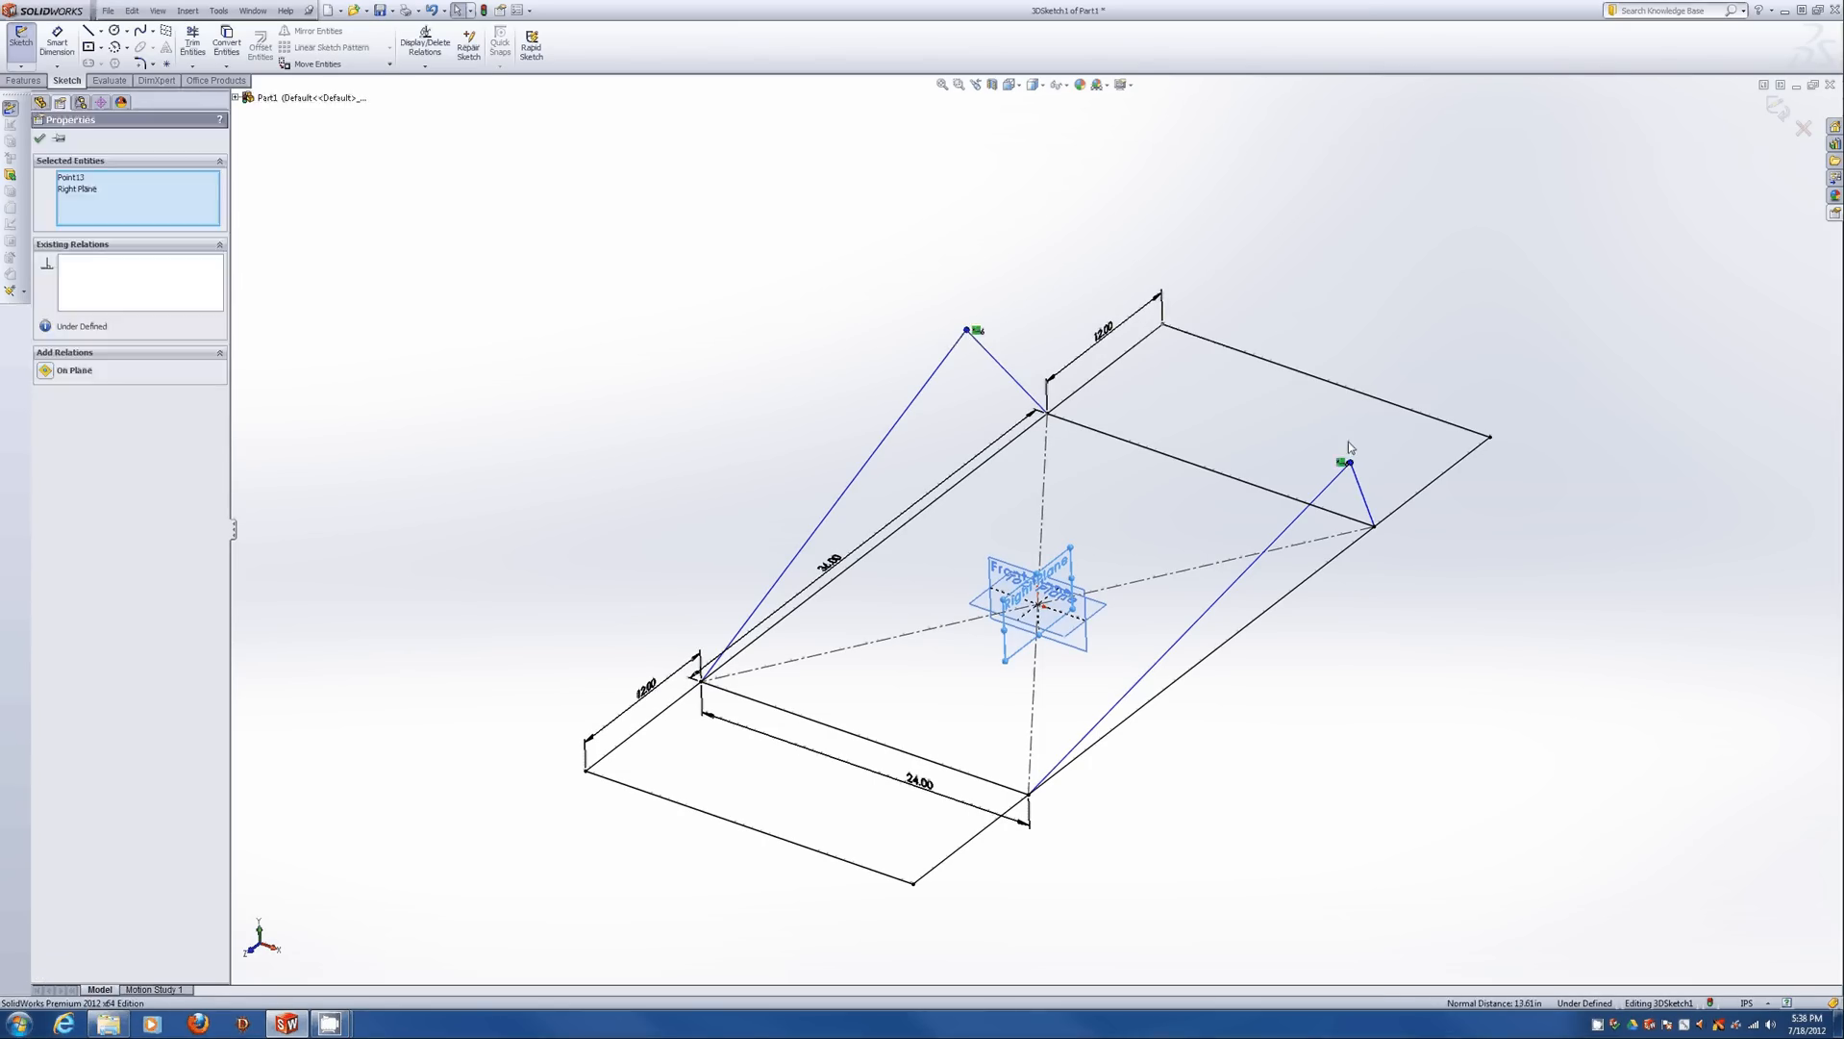
{"action": "left_click", "coordinate": [1350, 462], "text": "ctrl"}
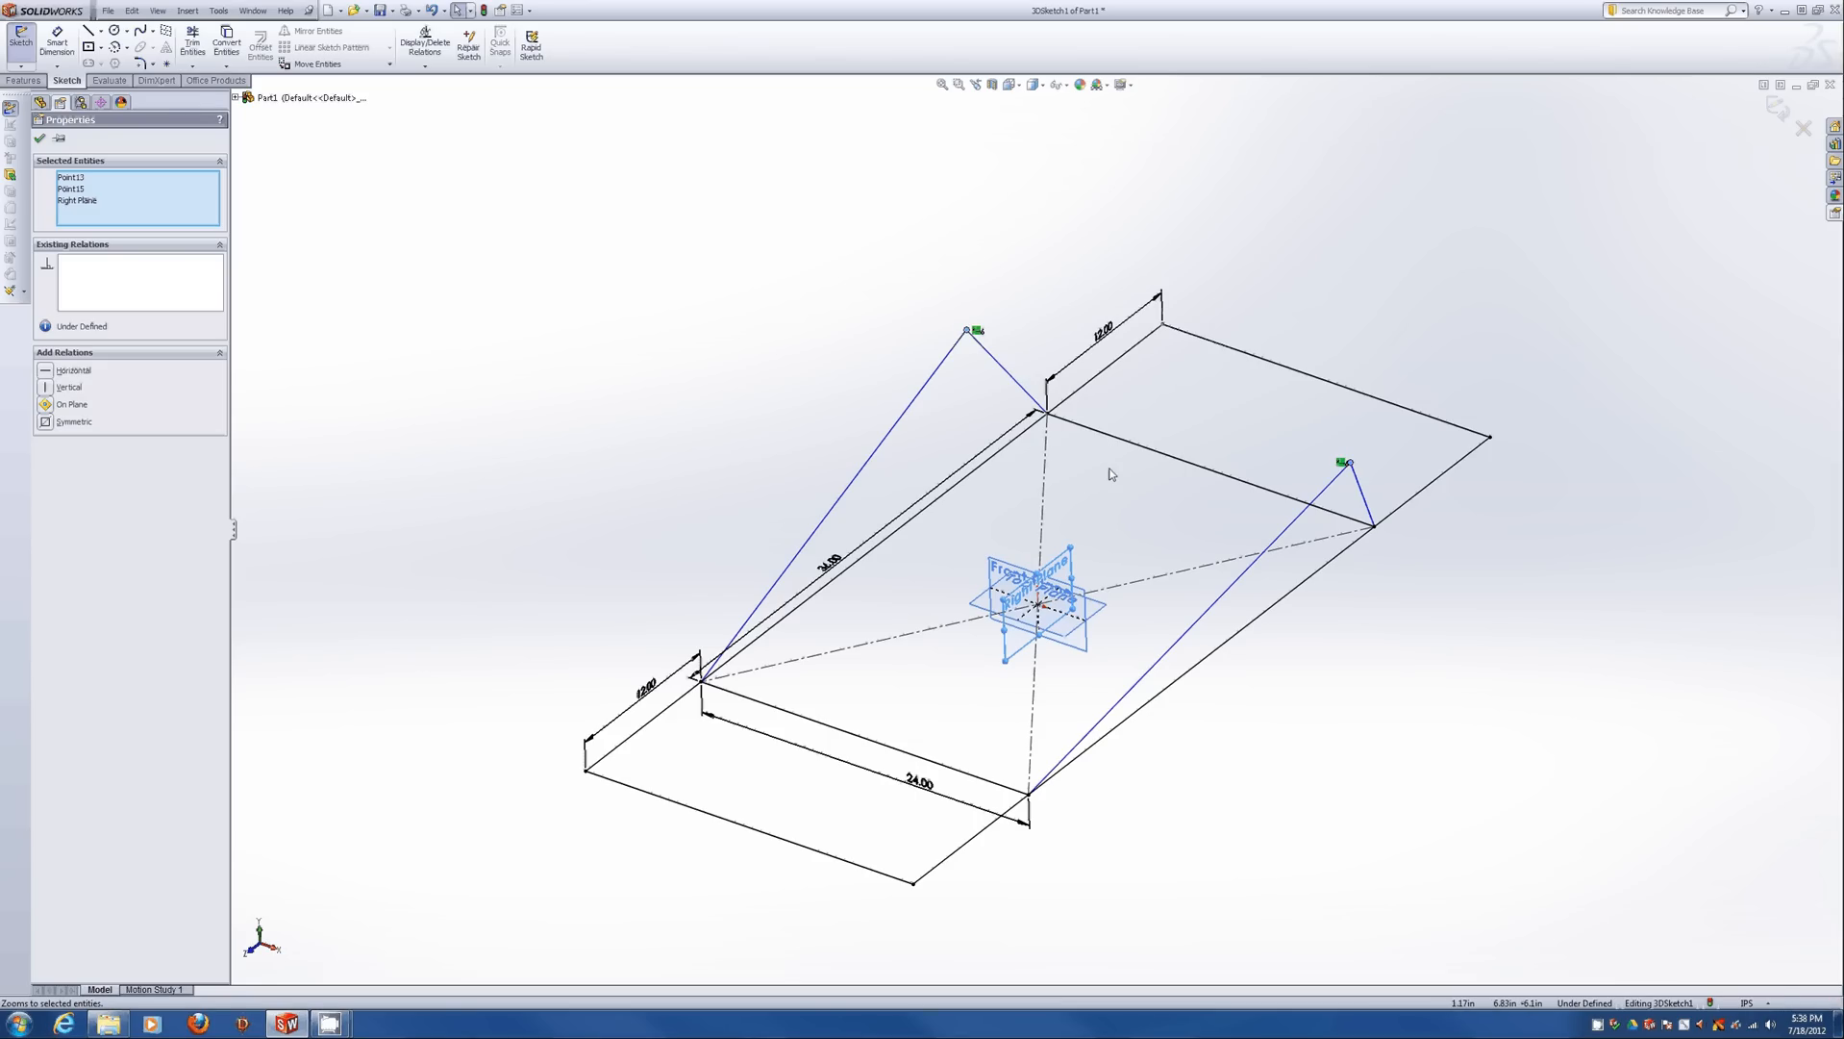
{"action": "key", "text": "Escape"}
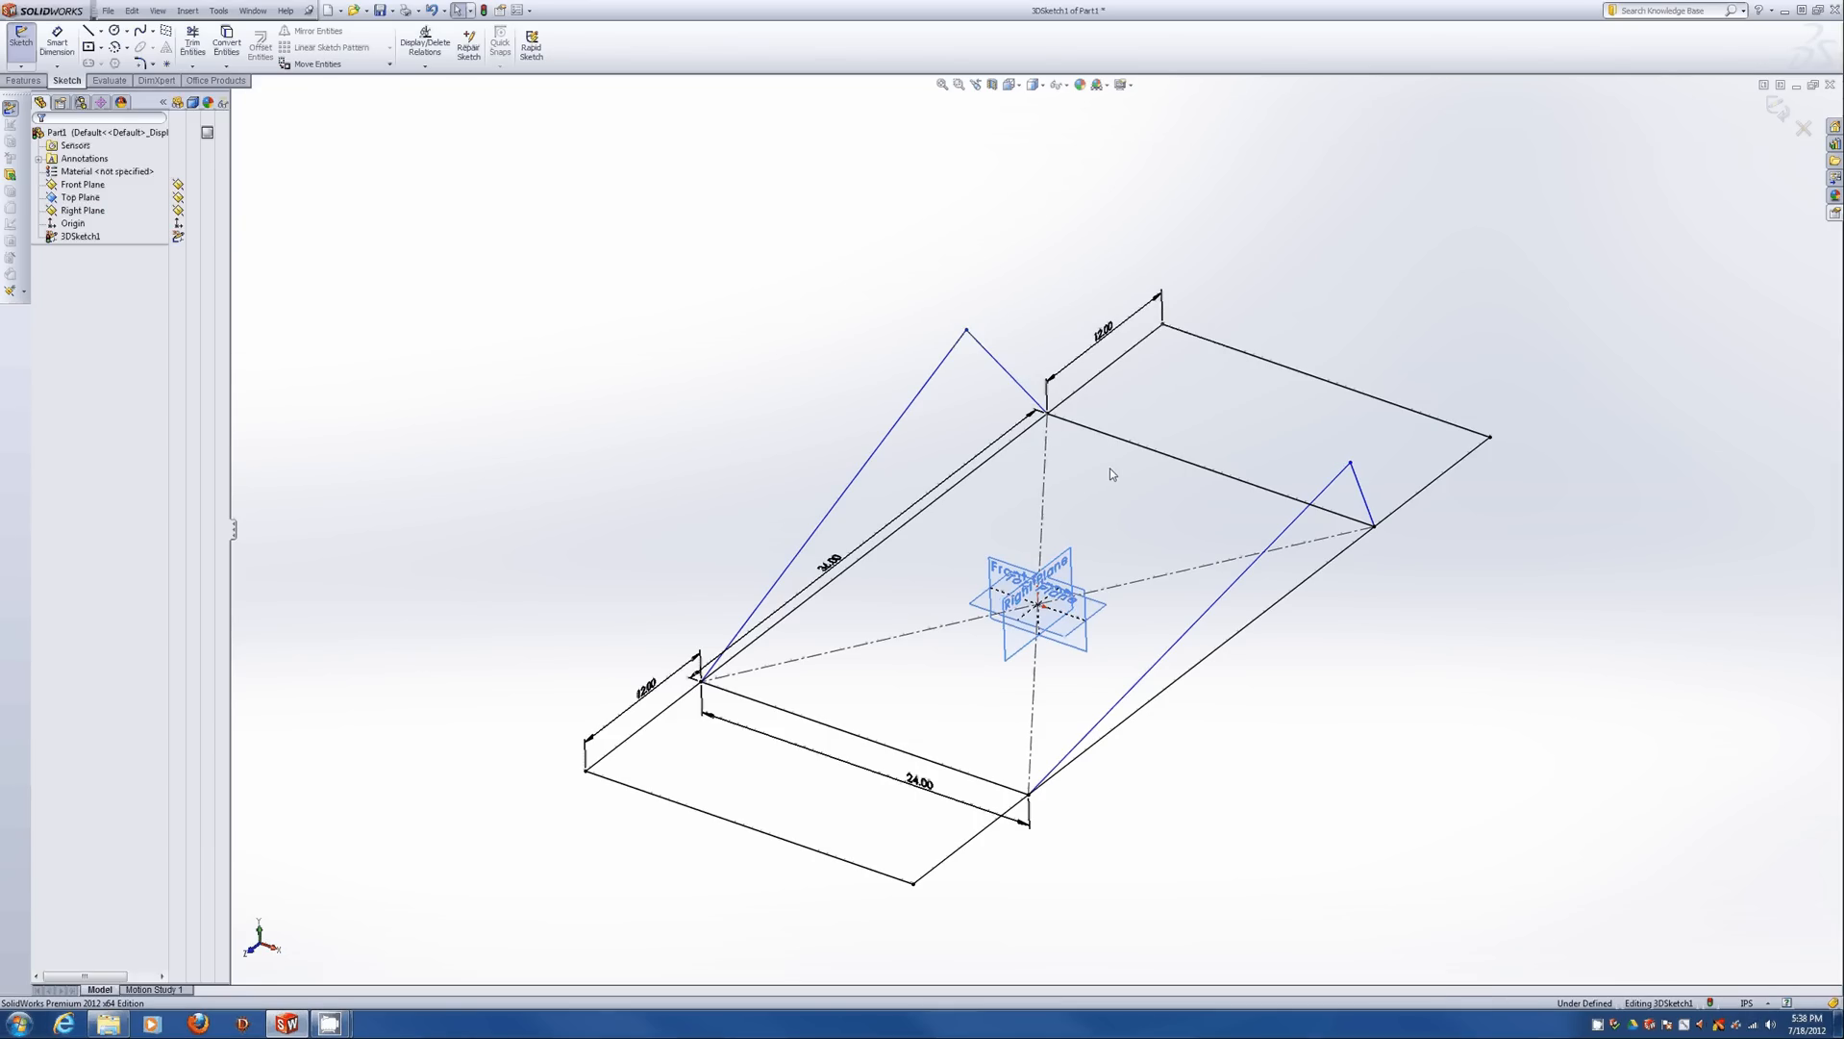
Draw a line straight down from each peak point toward the base, about 10 in long on one side and 6 in on the other.
{"action": "key", "text": "l"}
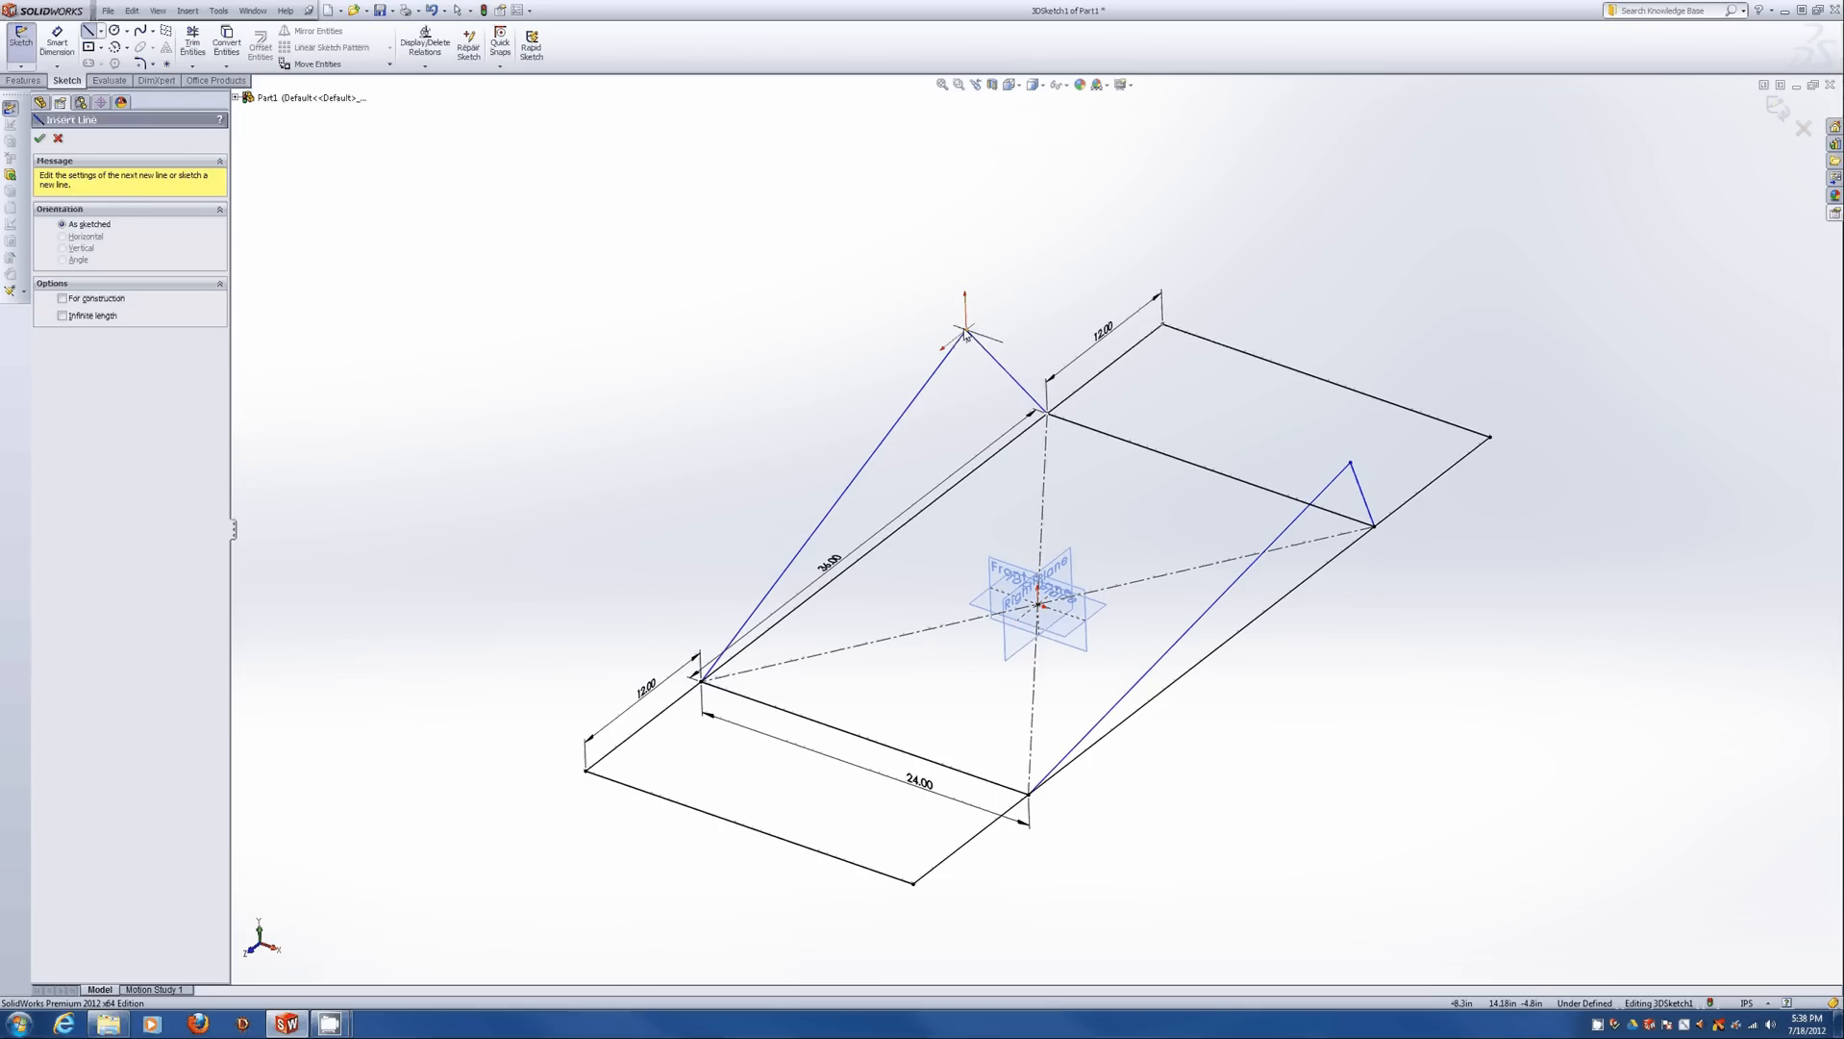
{"action": "left_click", "coordinate": [965, 332]}
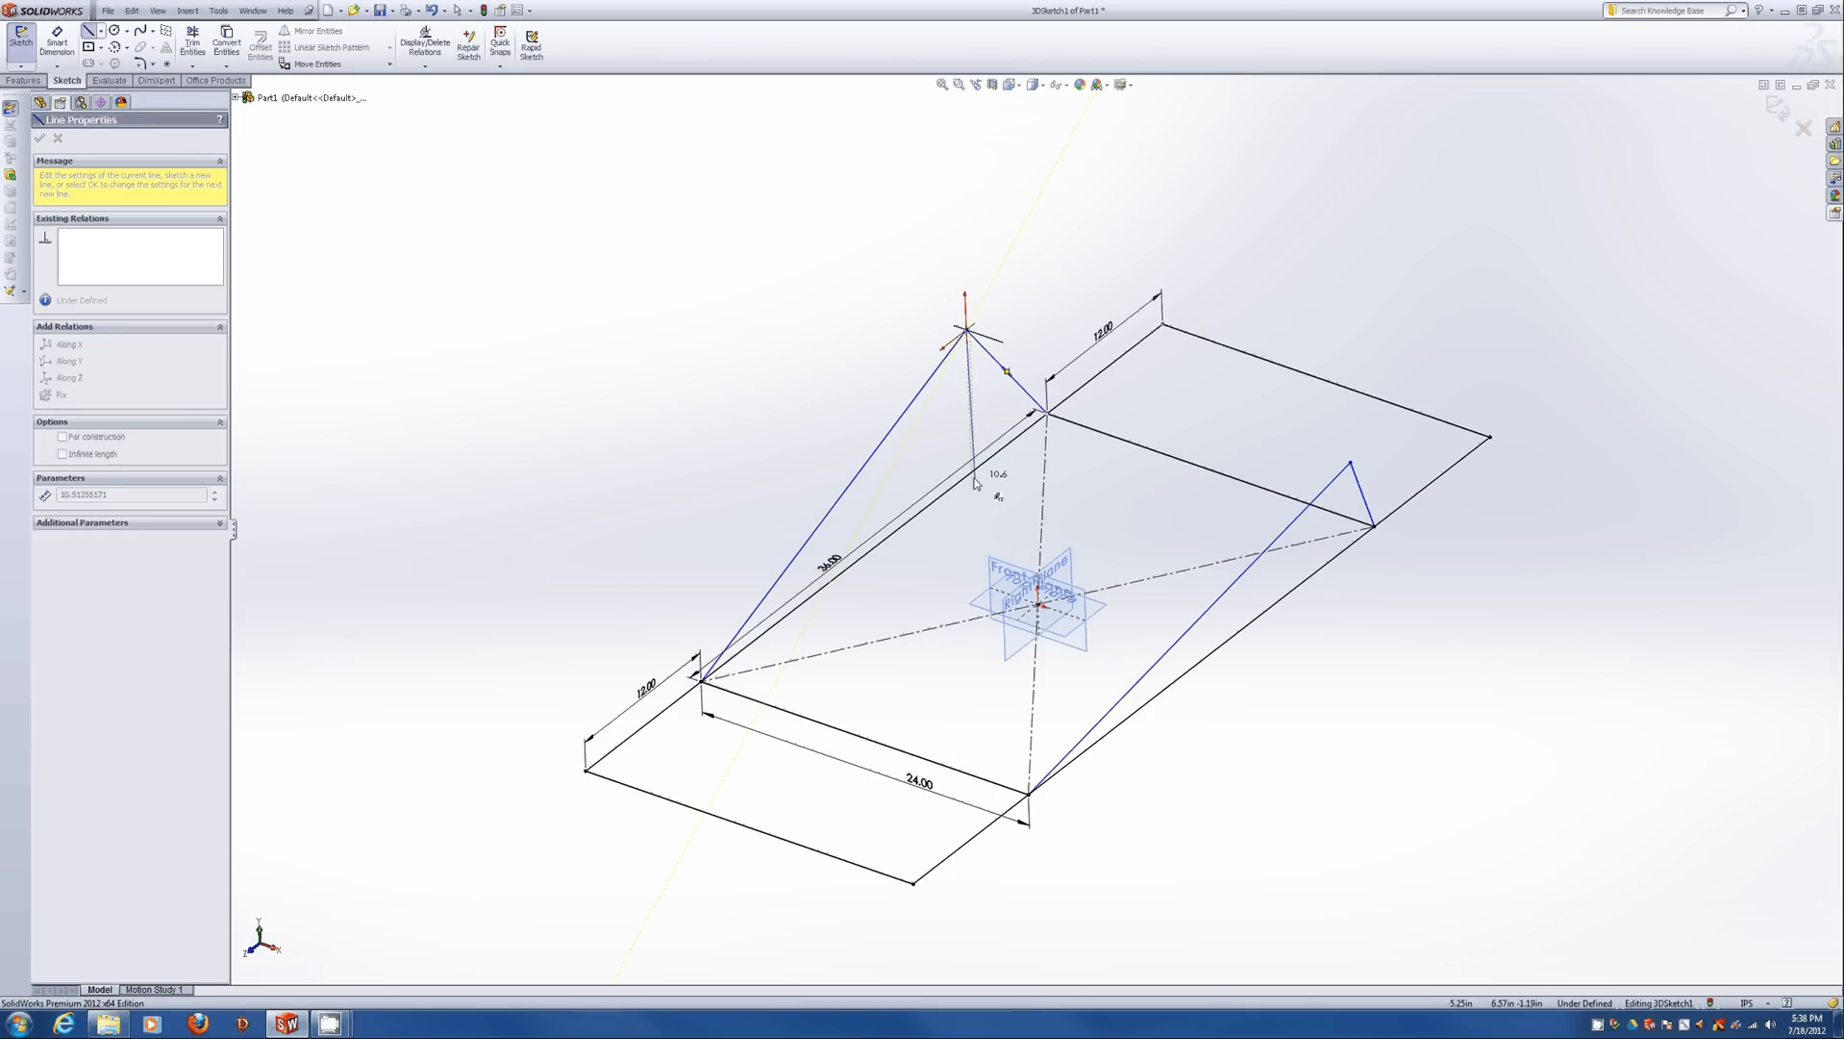
{"action": "left_click", "coordinate": [972, 471]}
{"action": "key", "text": "Escape"}
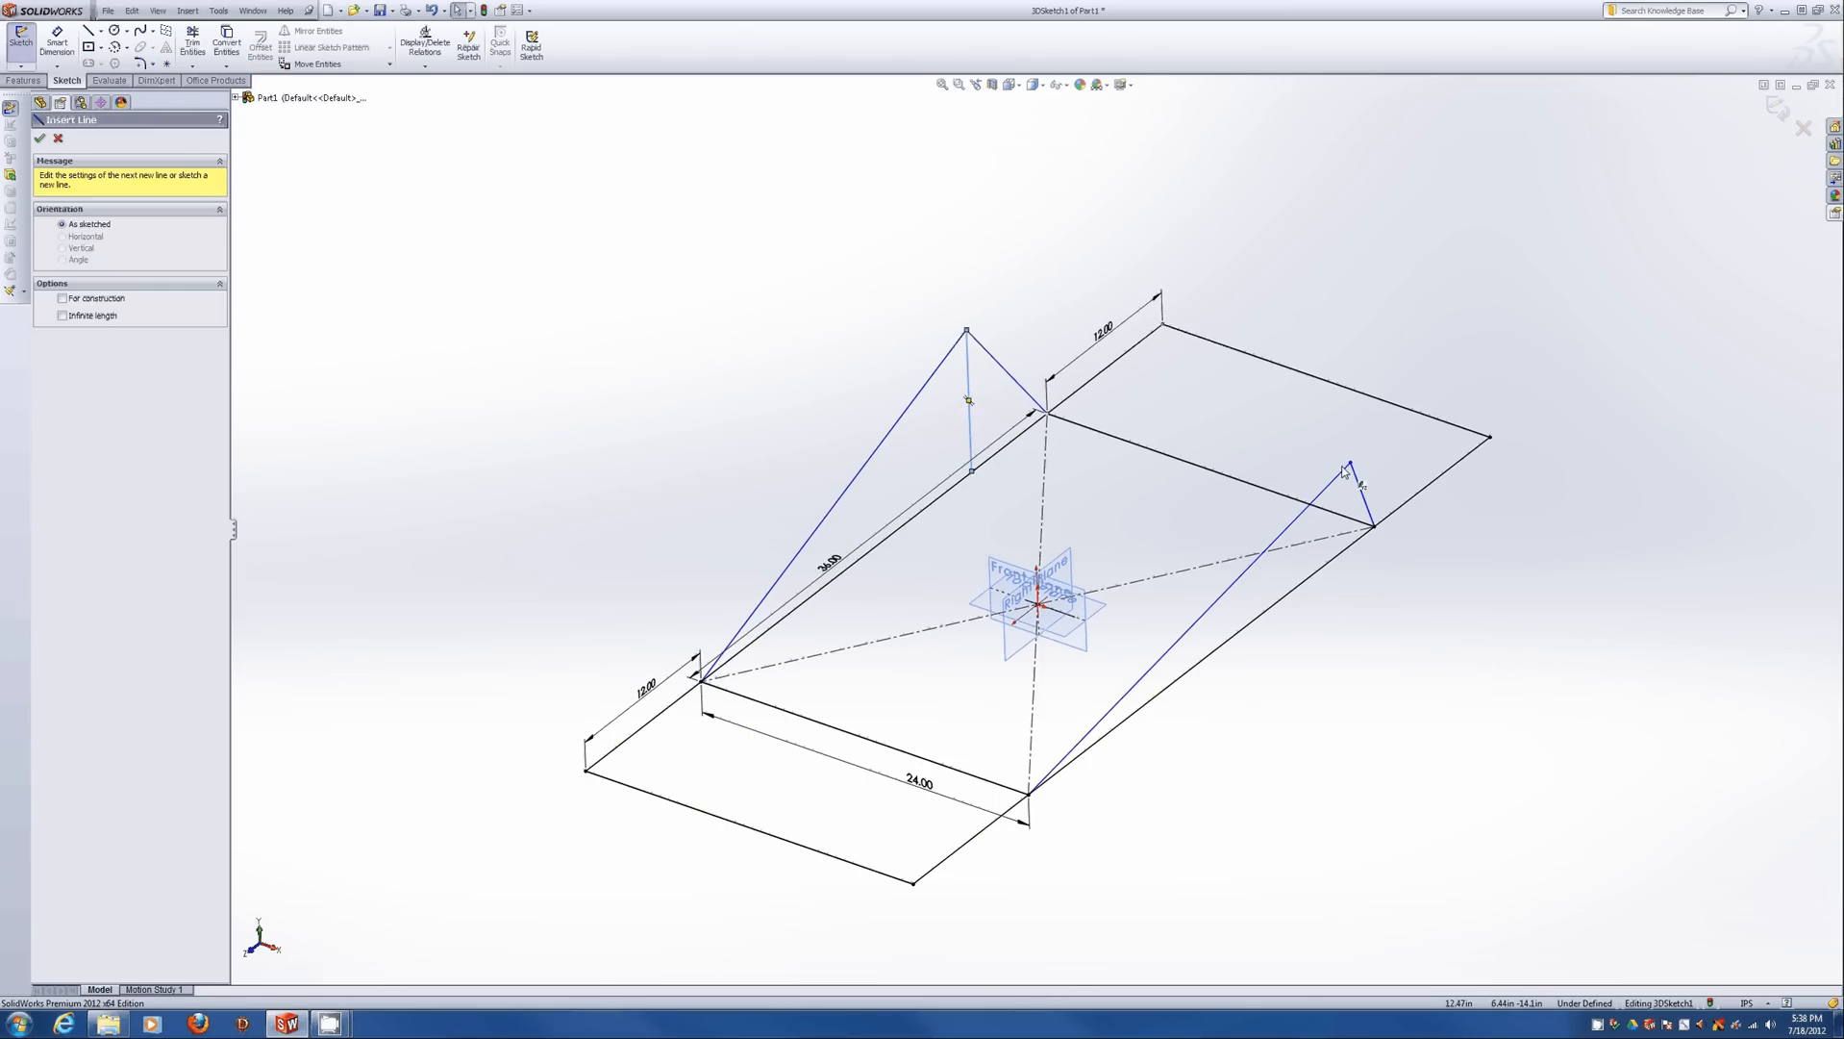
{"action": "left_click", "coordinate": [1350, 464]}
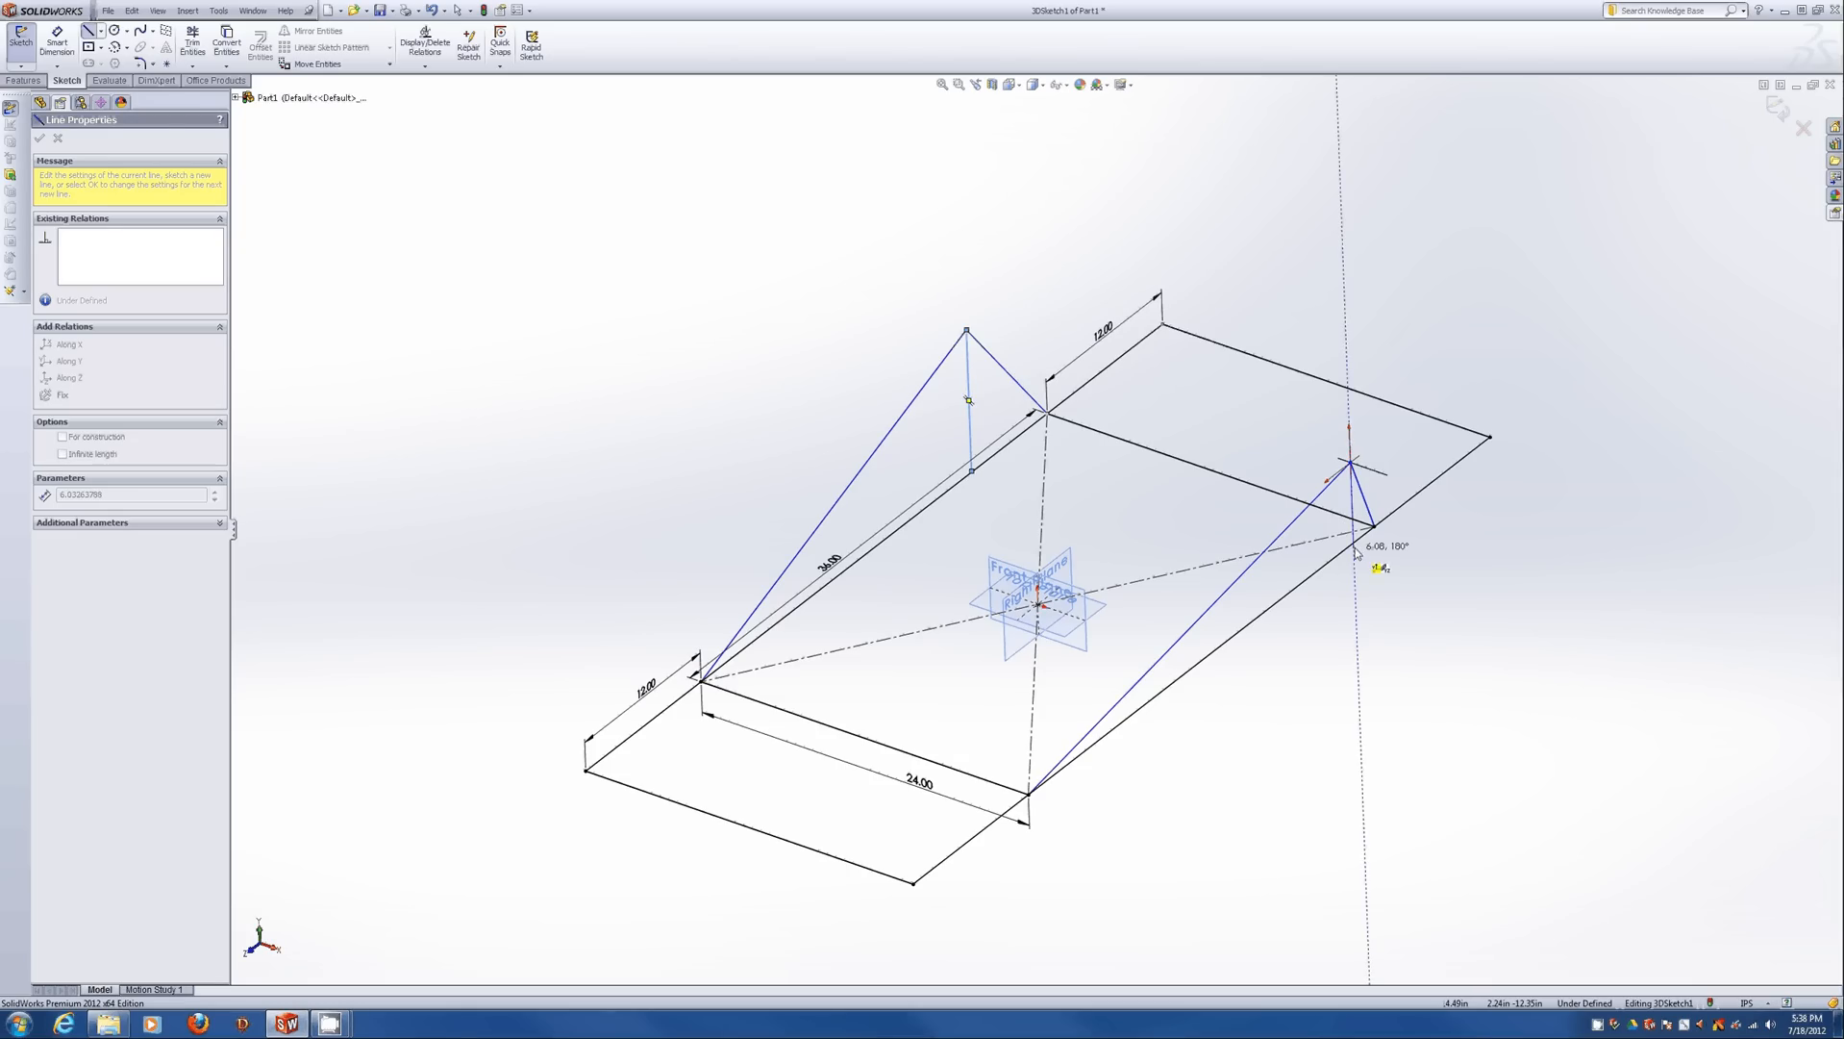
{"action": "left_click", "coordinate": [1353, 545]}
{"action": "key", "text": "Escape"}
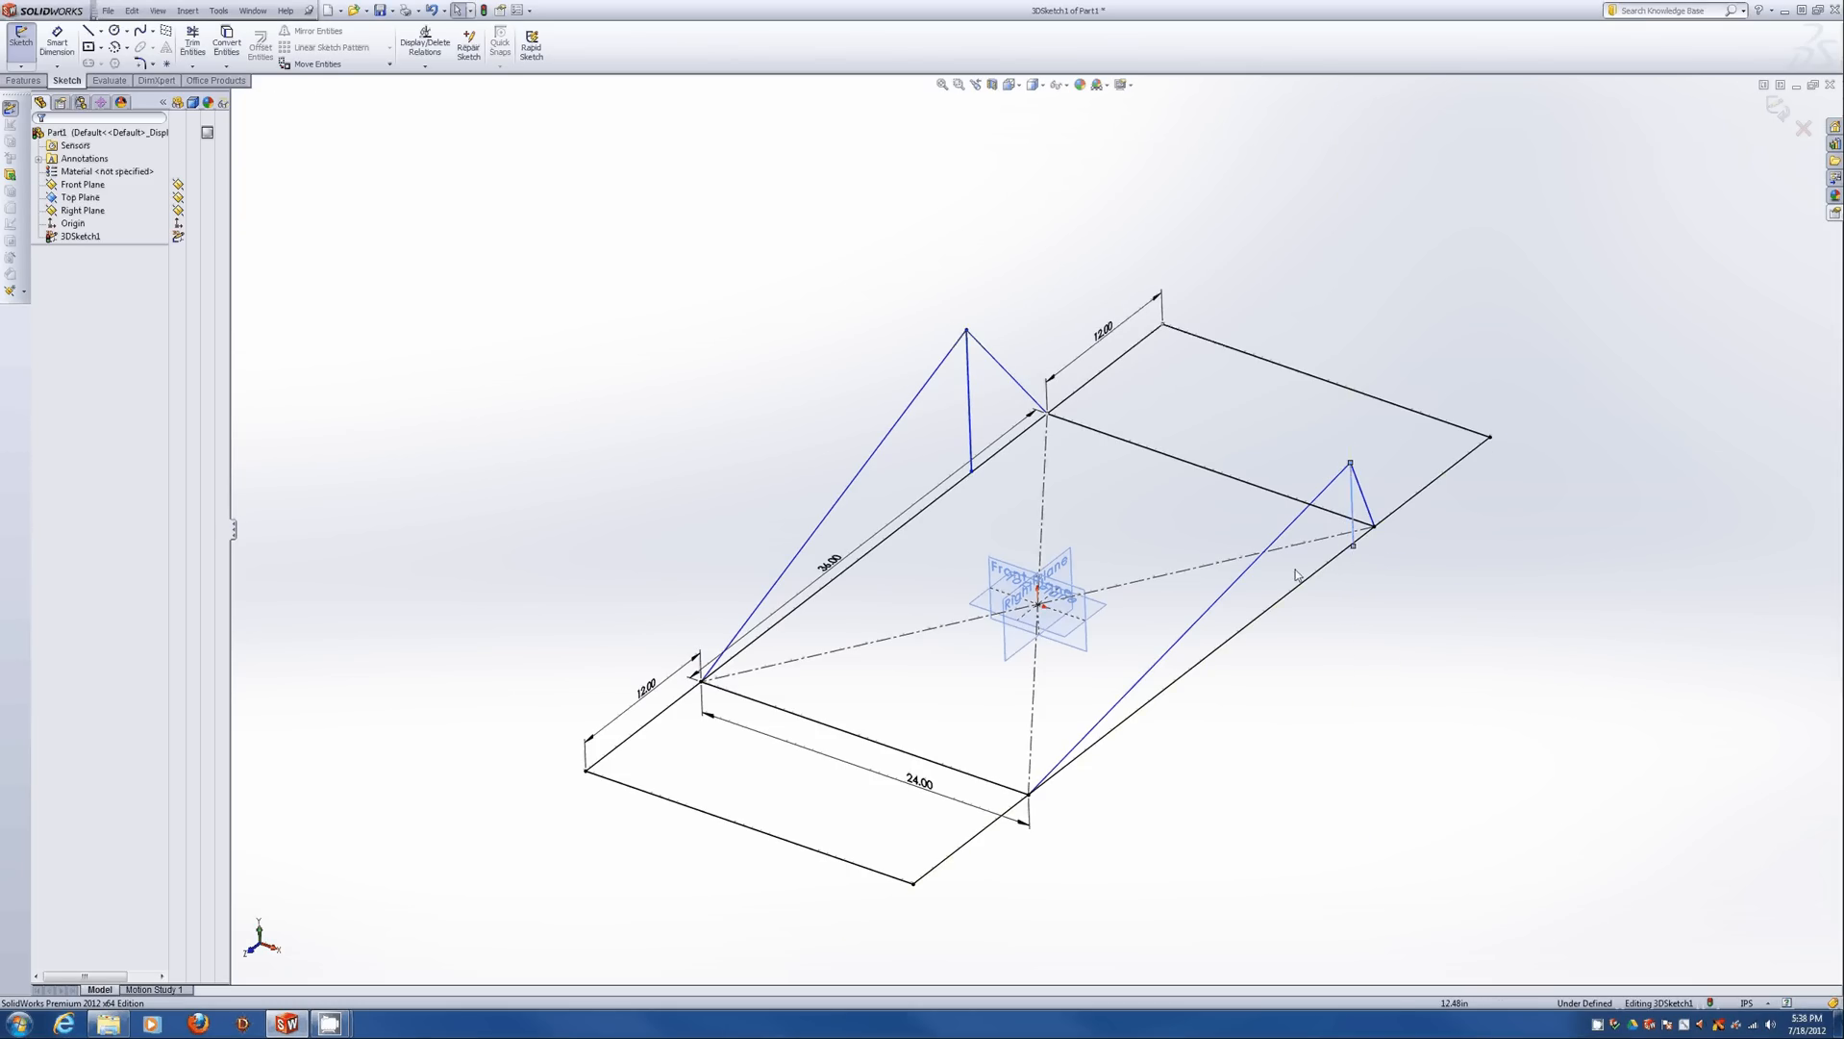
Add a coincident relation between the lower end of the first peak's post and the 36 in side beneath it.
{"action": "middle_click_drag", "start_coordinate": [1298, 574], "coordinate": [1077, 489]}
{"action": "key", "text": "l"}
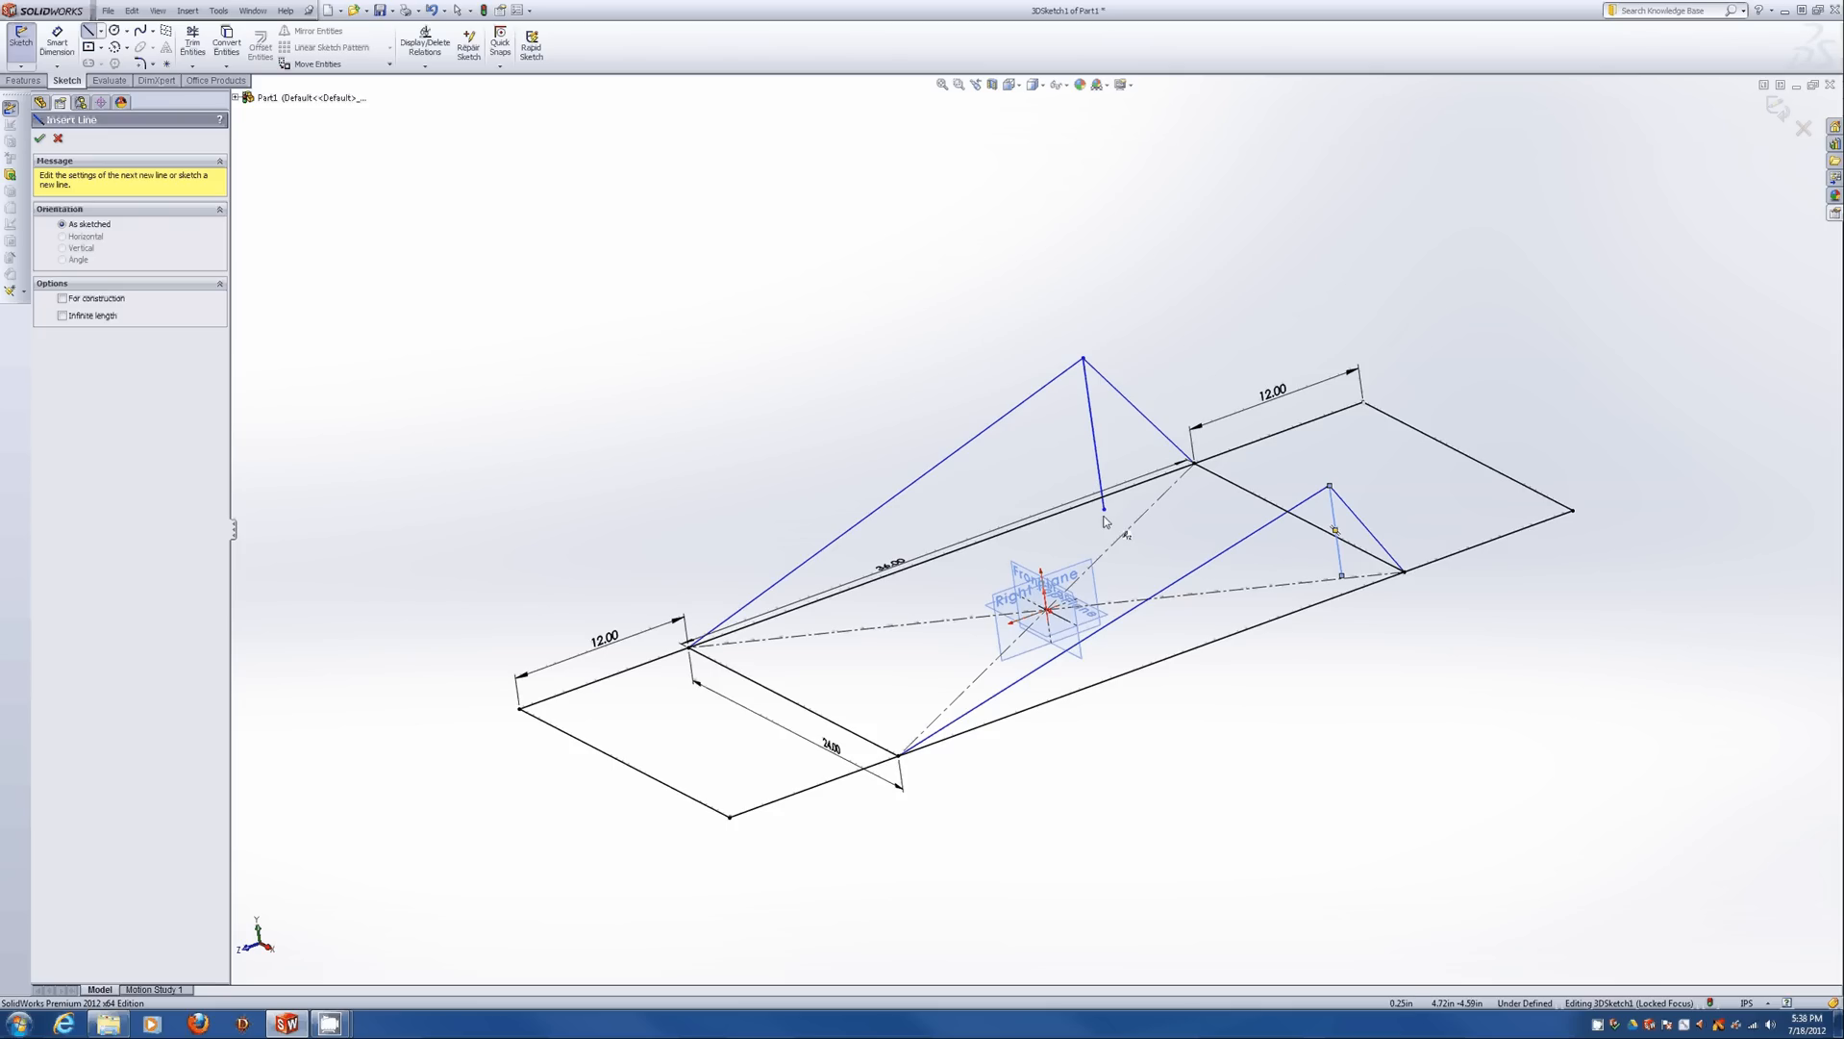
{"action": "key", "text": "Escape"}
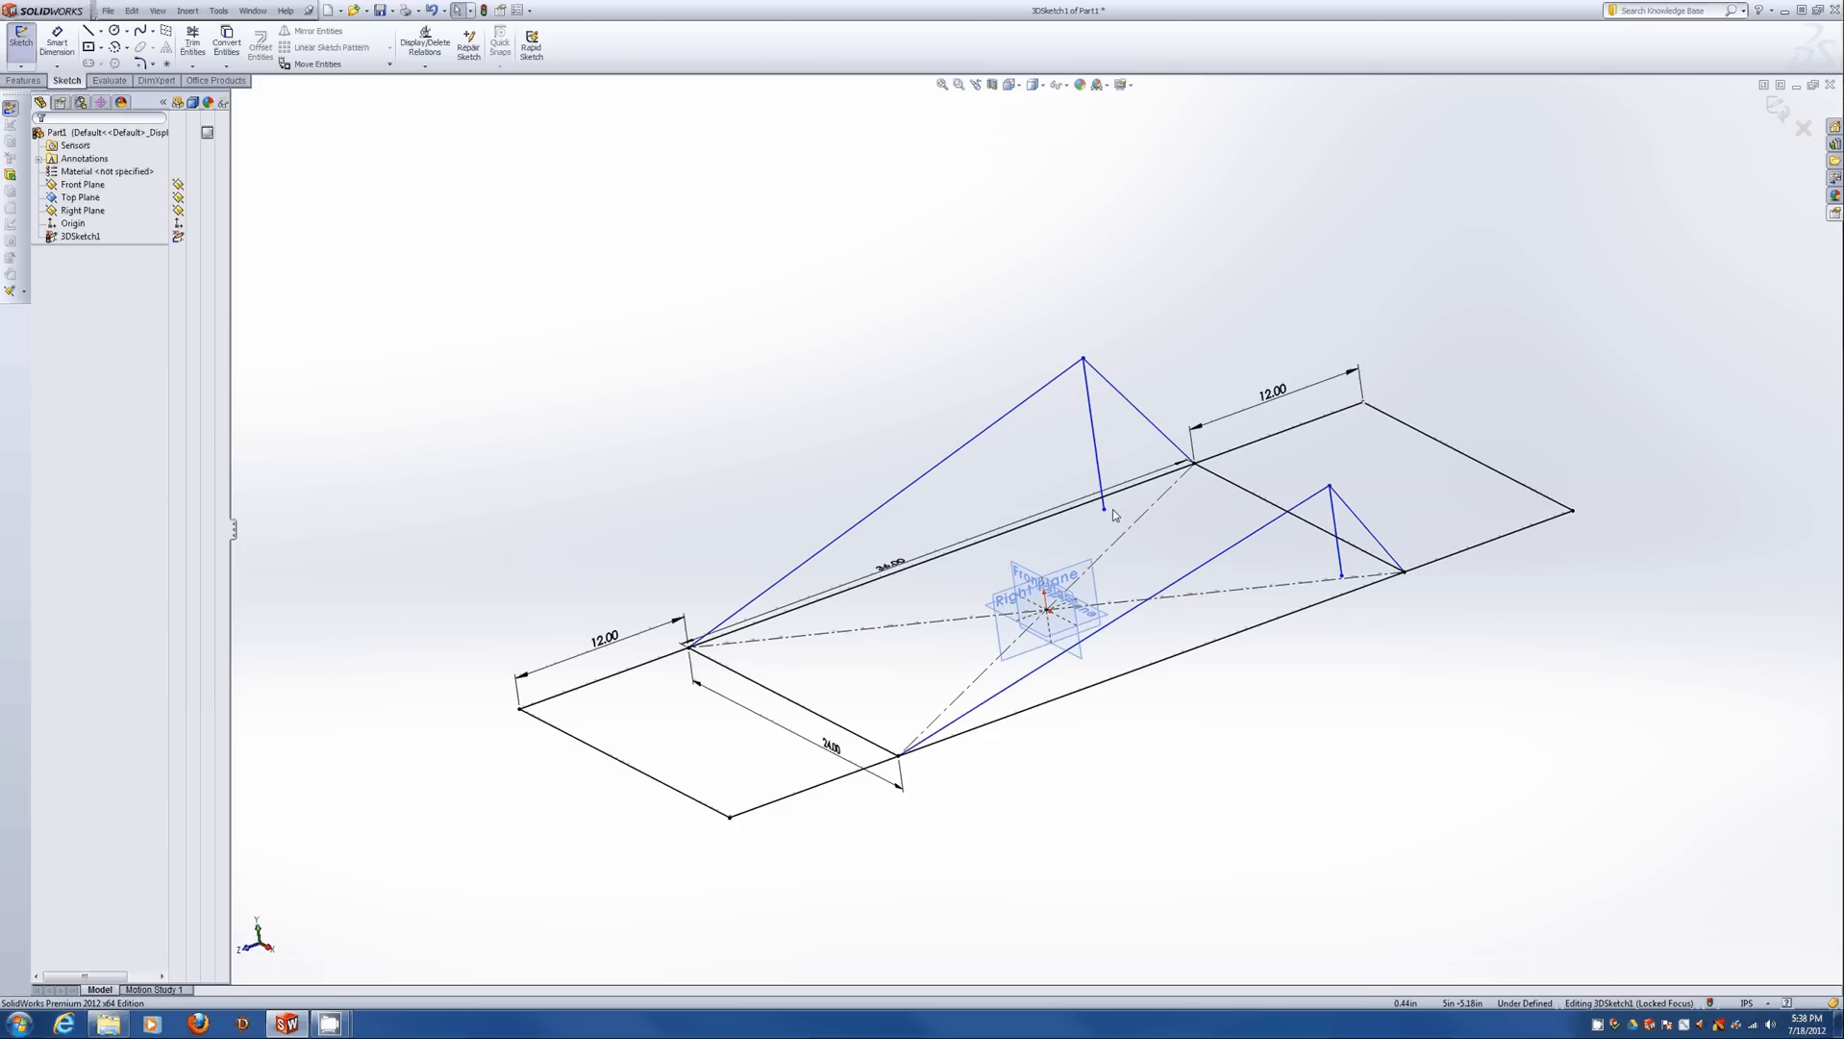
{"action": "left_click", "coordinate": [1105, 509]}
{"action": "left_click", "coordinate": [1118, 491], "text": "ctrl"}
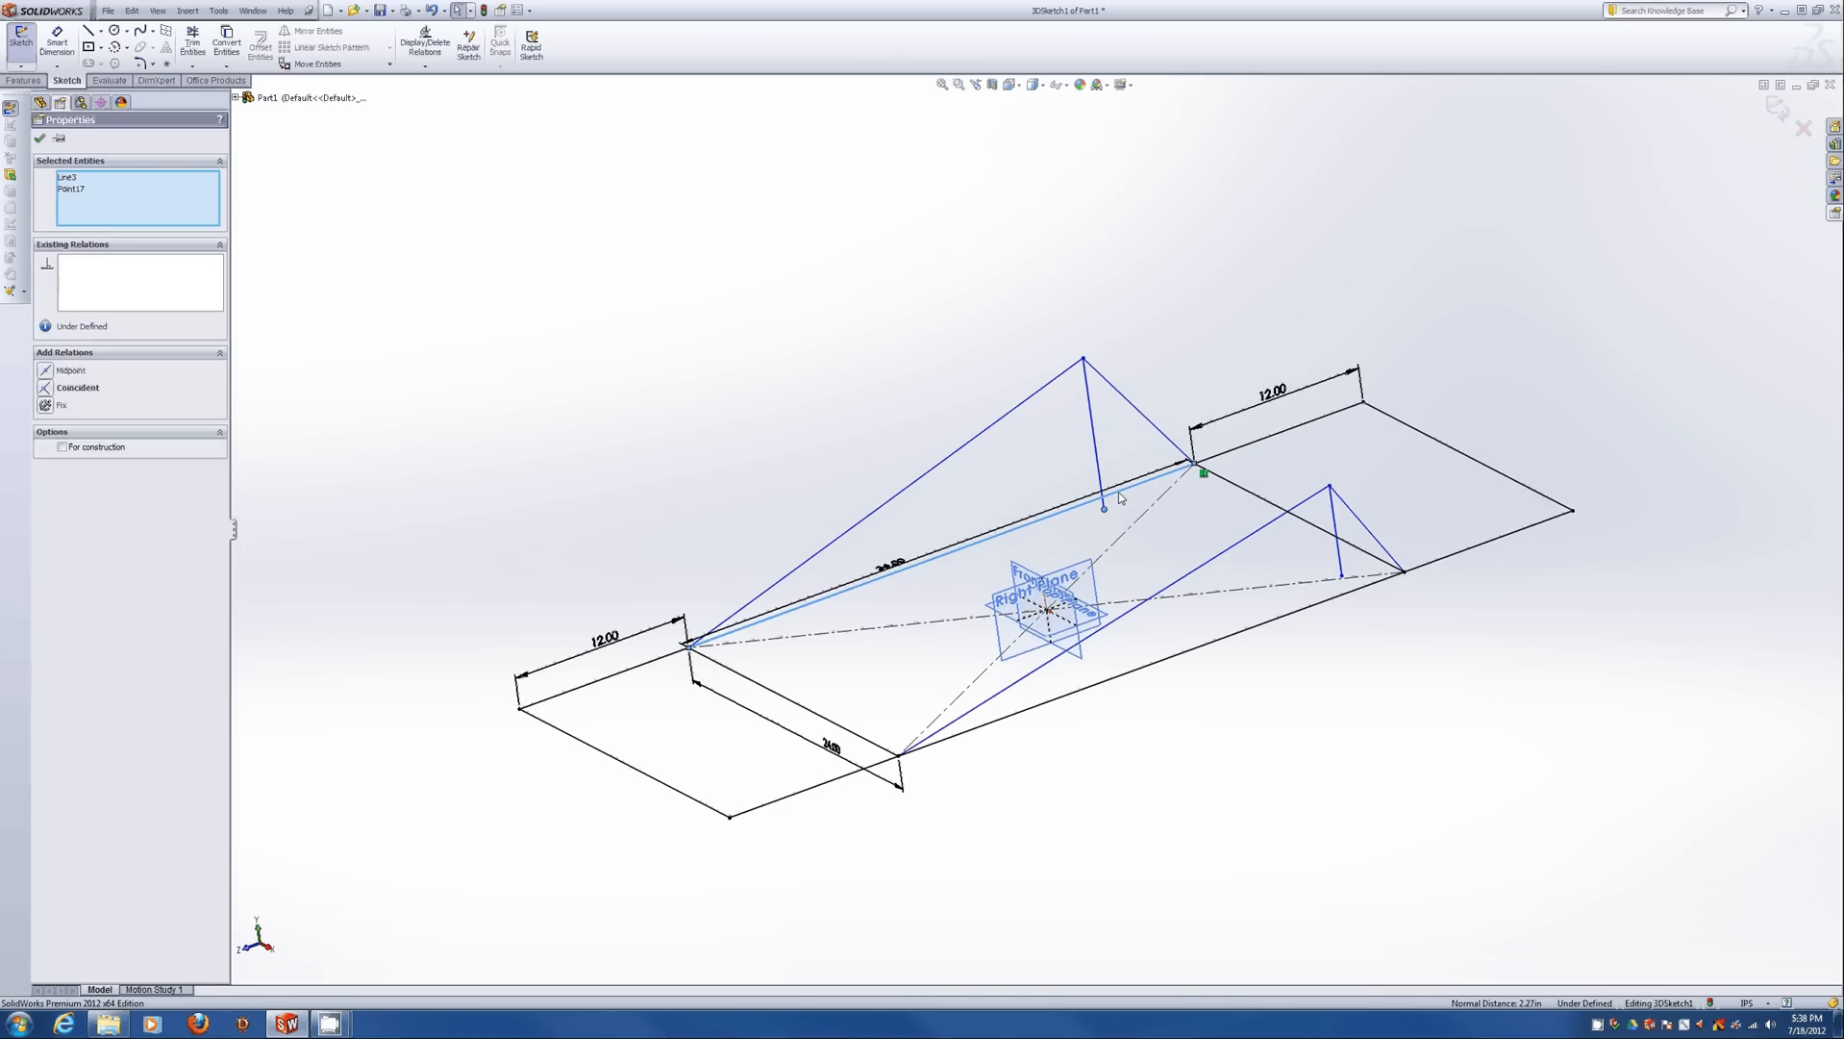
{"action": "left_click", "coordinate": [1178, 440]}
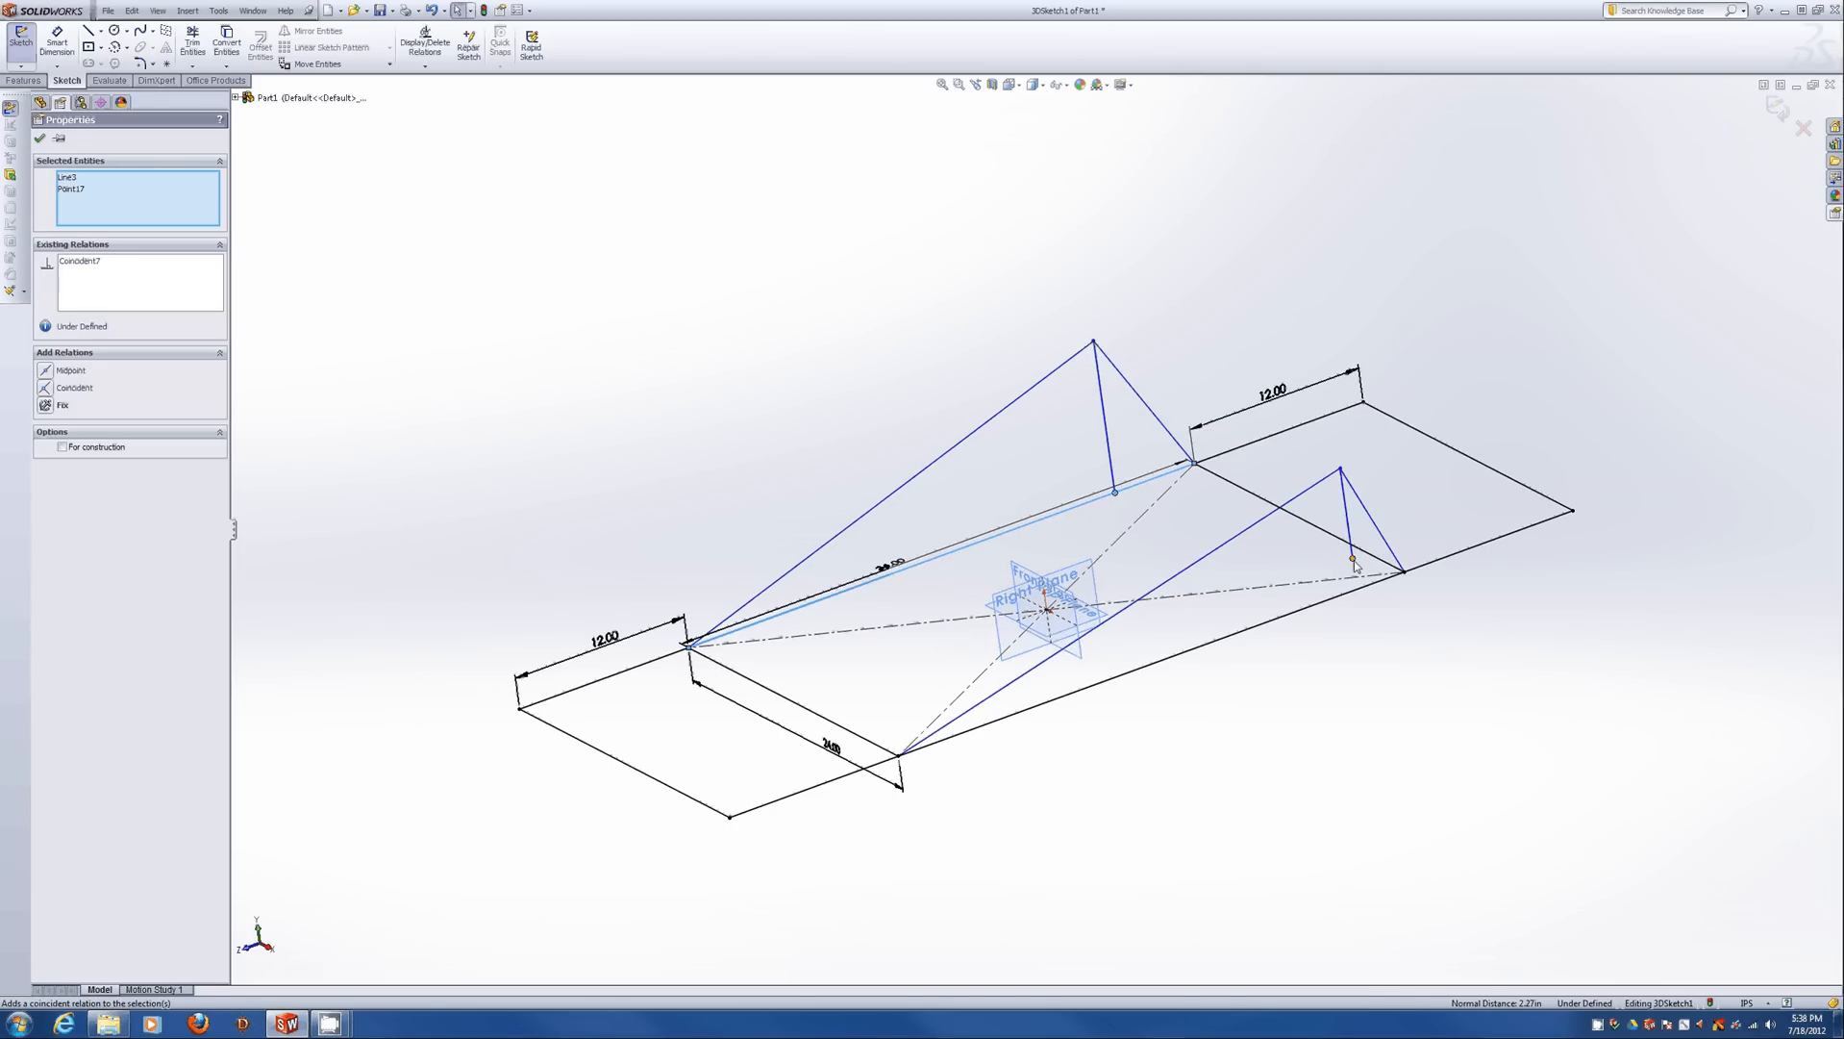
Make the lower end of the second peak's post coincident with the opposite 36 in side of the rectangle.
{"action": "left_click", "coordinate": [1298, 611]}
{"action": "left_click", "coordinate": [1353, 558], "text": "ctrl"}
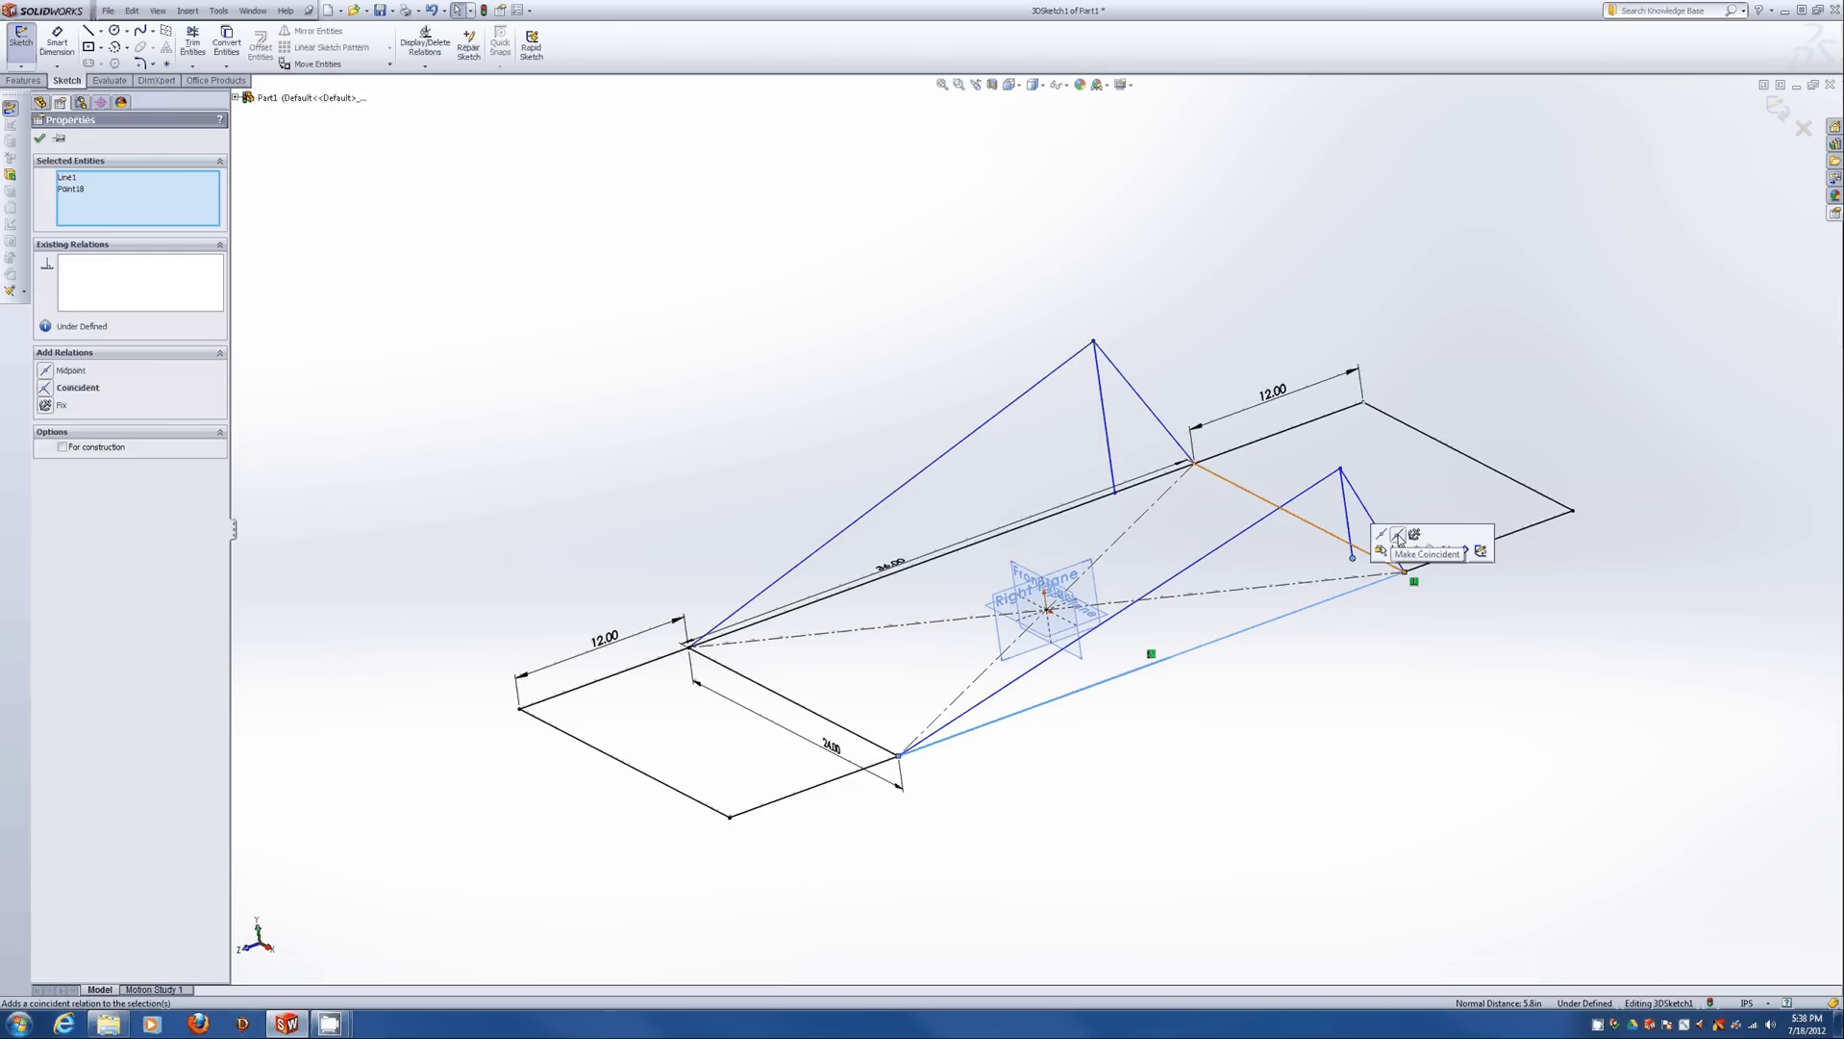
{"action": "left_click", "coordinate": [1393, 540]}
{"action": "left_click", "coordinate": [1394, 469]}
Convert both vertical posts under the peaks to construction lines.
{"action": "left_click", "coordinate": [1318, 516]}
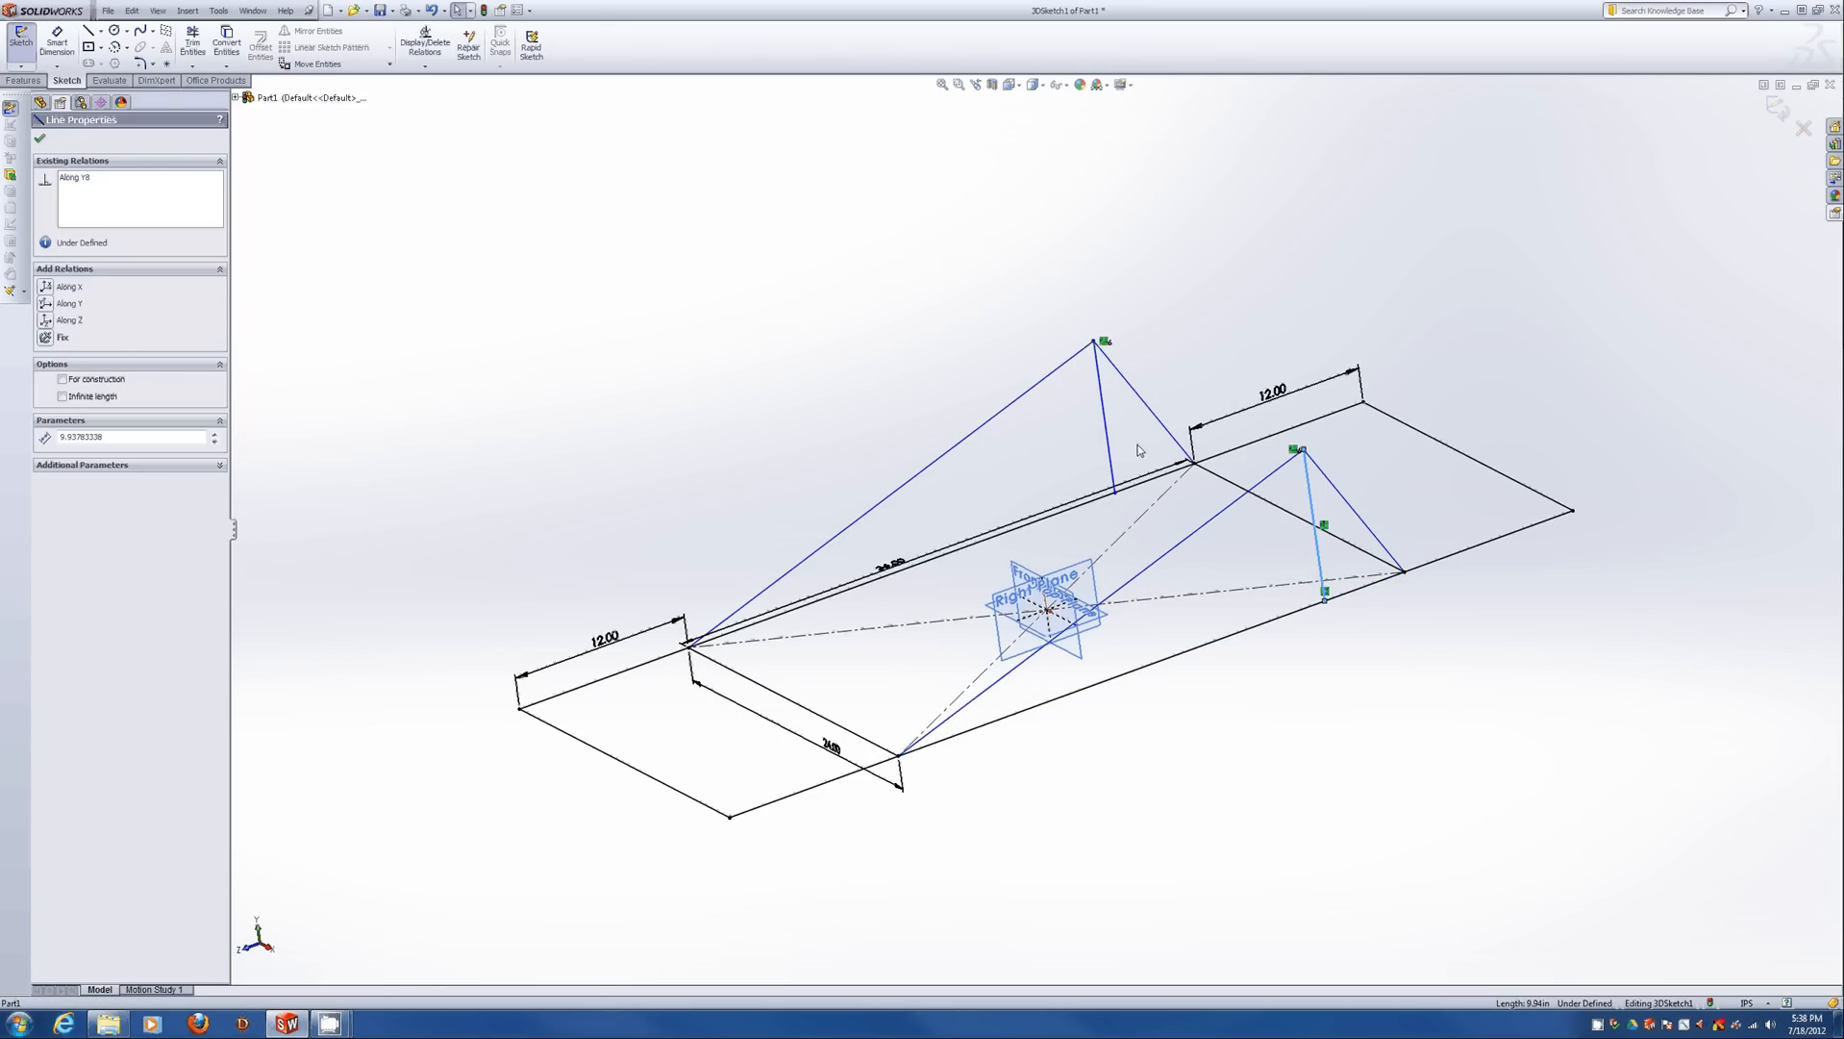
{"action": "left_click", "coordinate": [1111, 432], "text": "ctrl"}
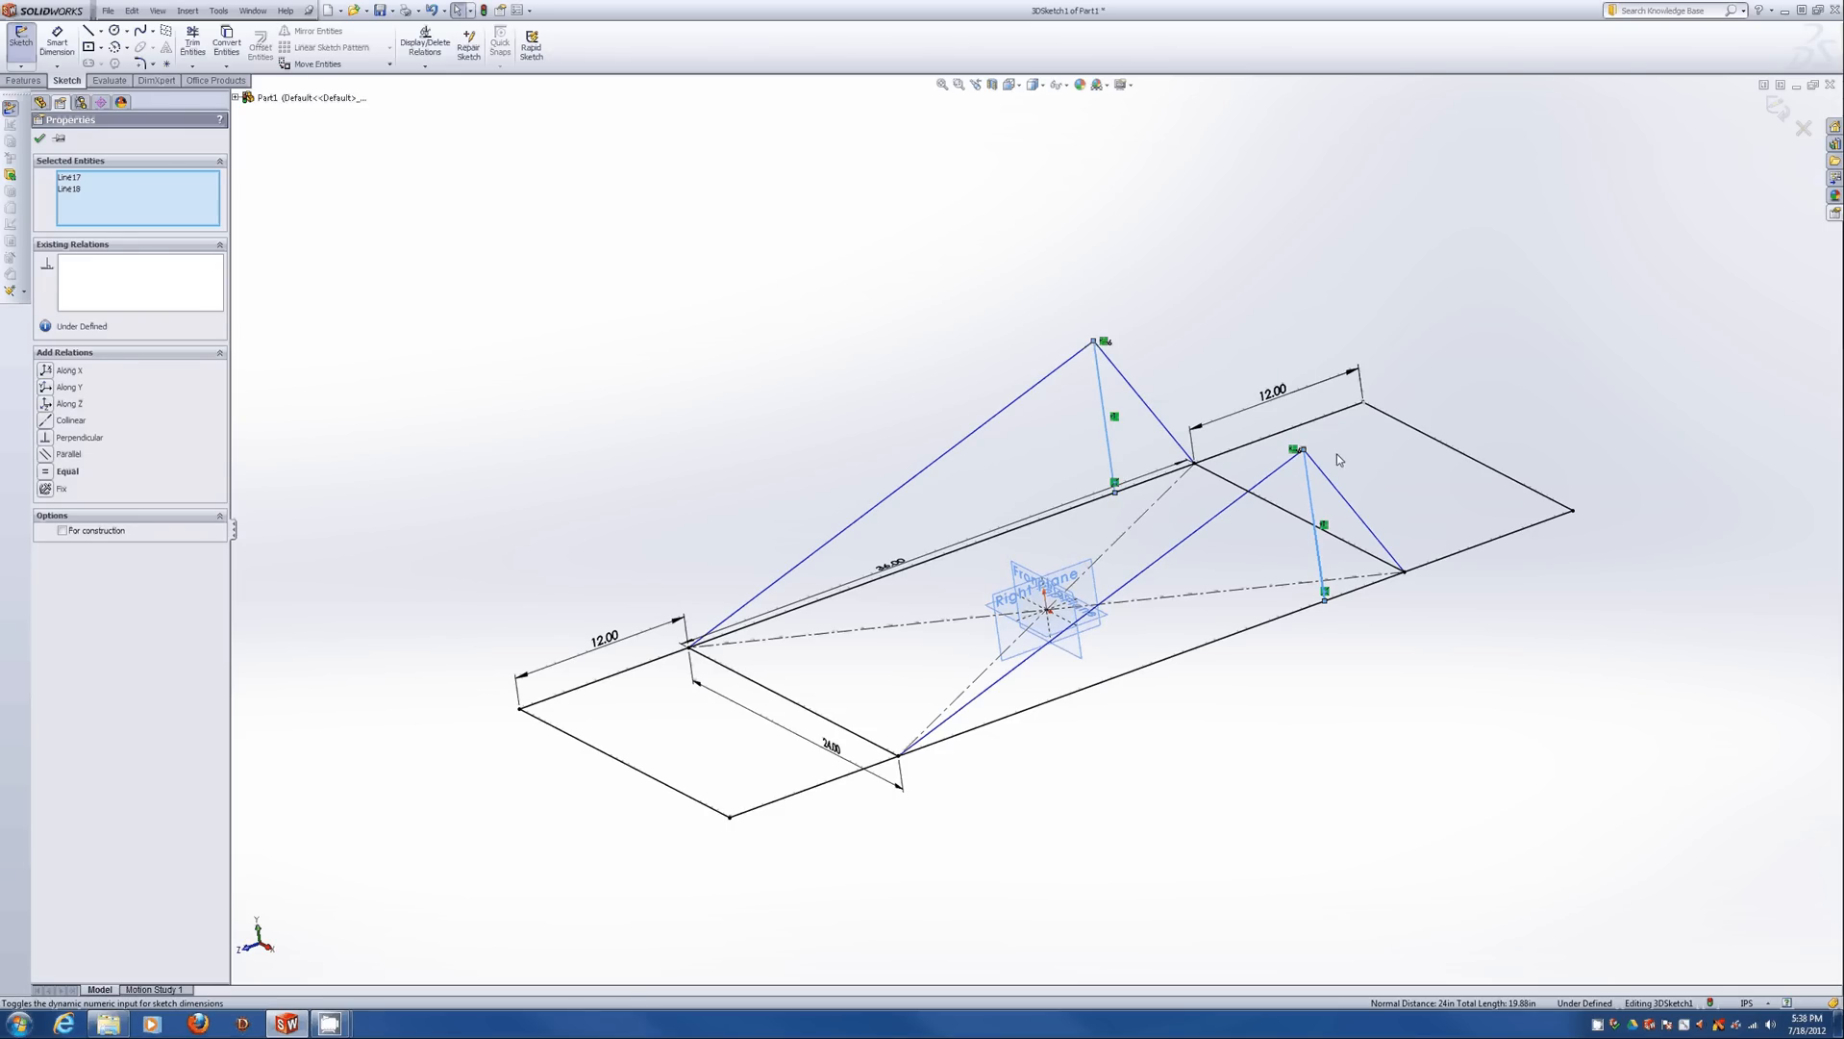
{"action": "left_click", "coordinate": [86, 531]}
{"action": "left_click", "coordinate": [803, 329]}
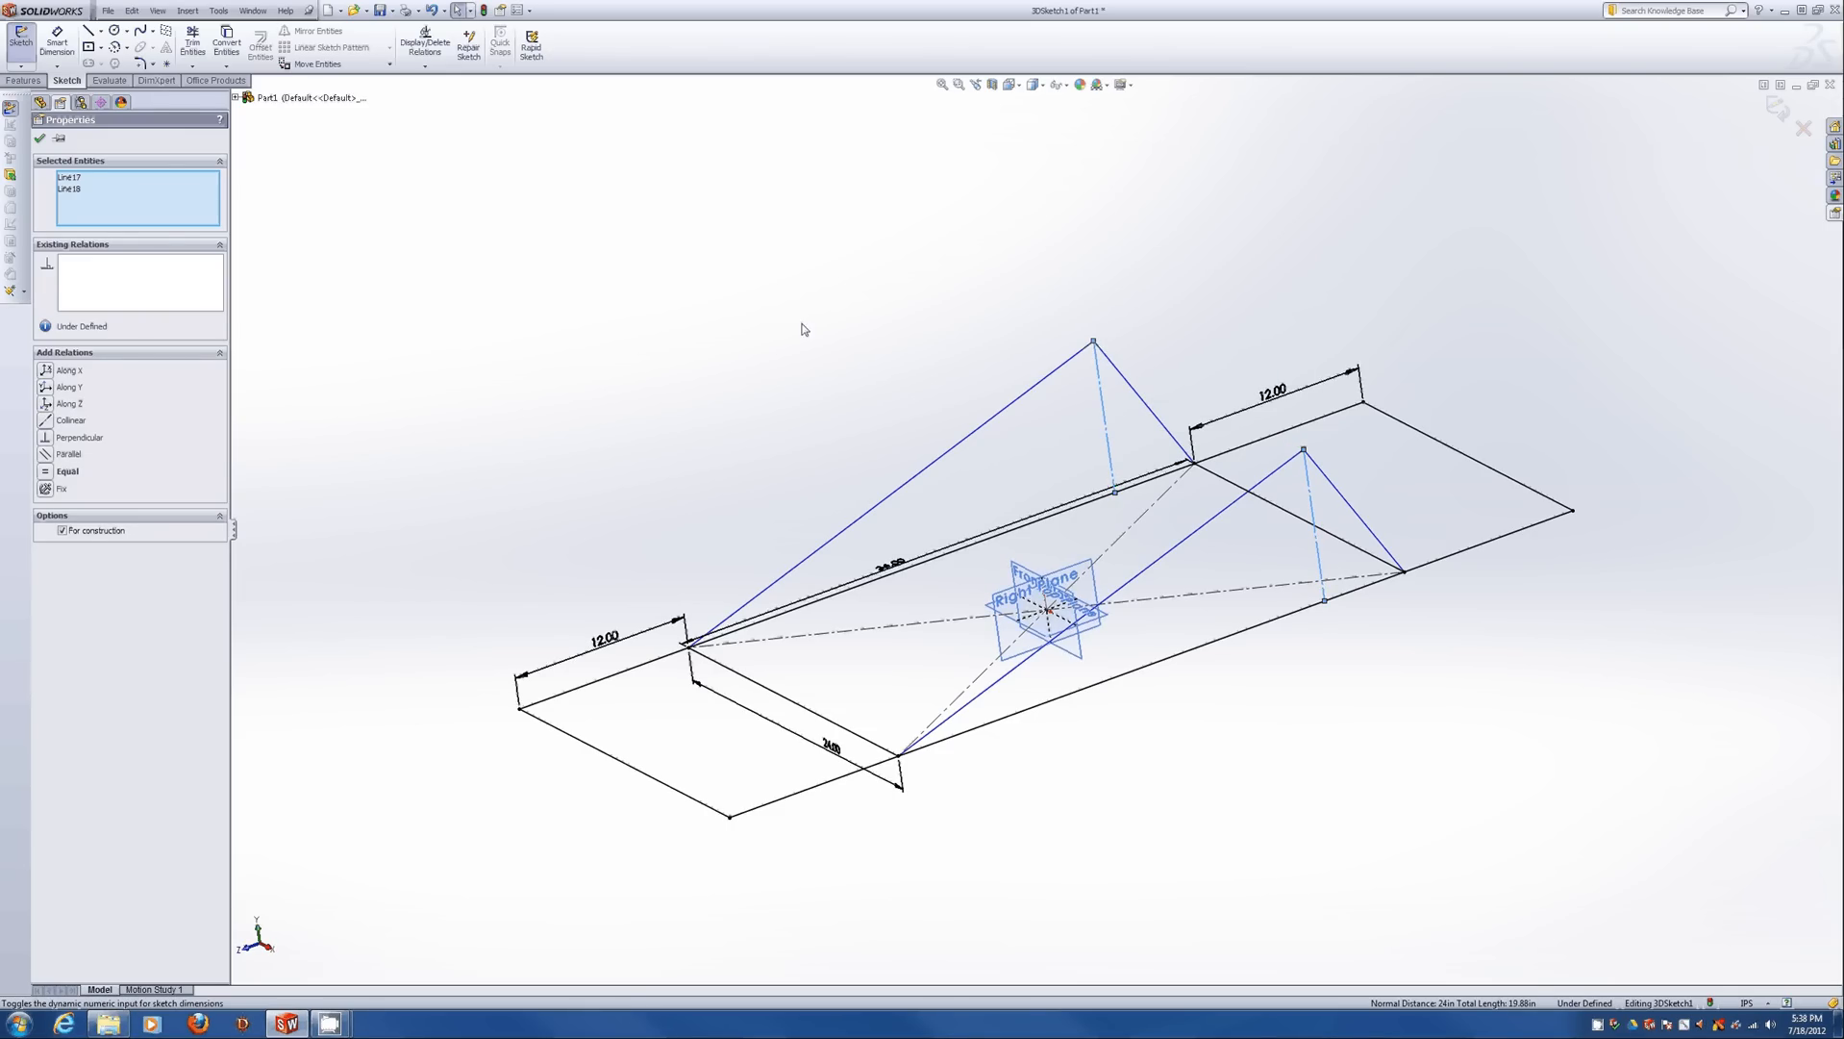
Dimension the distance from the rectangle's rear corner to the first peak's vertical construction line and set it to 12 in.
{"action": "mouse_move", "coordinate": [1306, 447]}
{"action": "middle_mouse_down"}
{"action": "mouse_move", "coordinate": [1398, 407]}
{"action": "mouse_move", "coordinate": [1272, 452]}
{"action": "mouse_move", "coordinate": [1285, 501]}
{"action": "mouse_move", "coordinate": [1291, 481]}
{"action": "middle_mouse_up"}
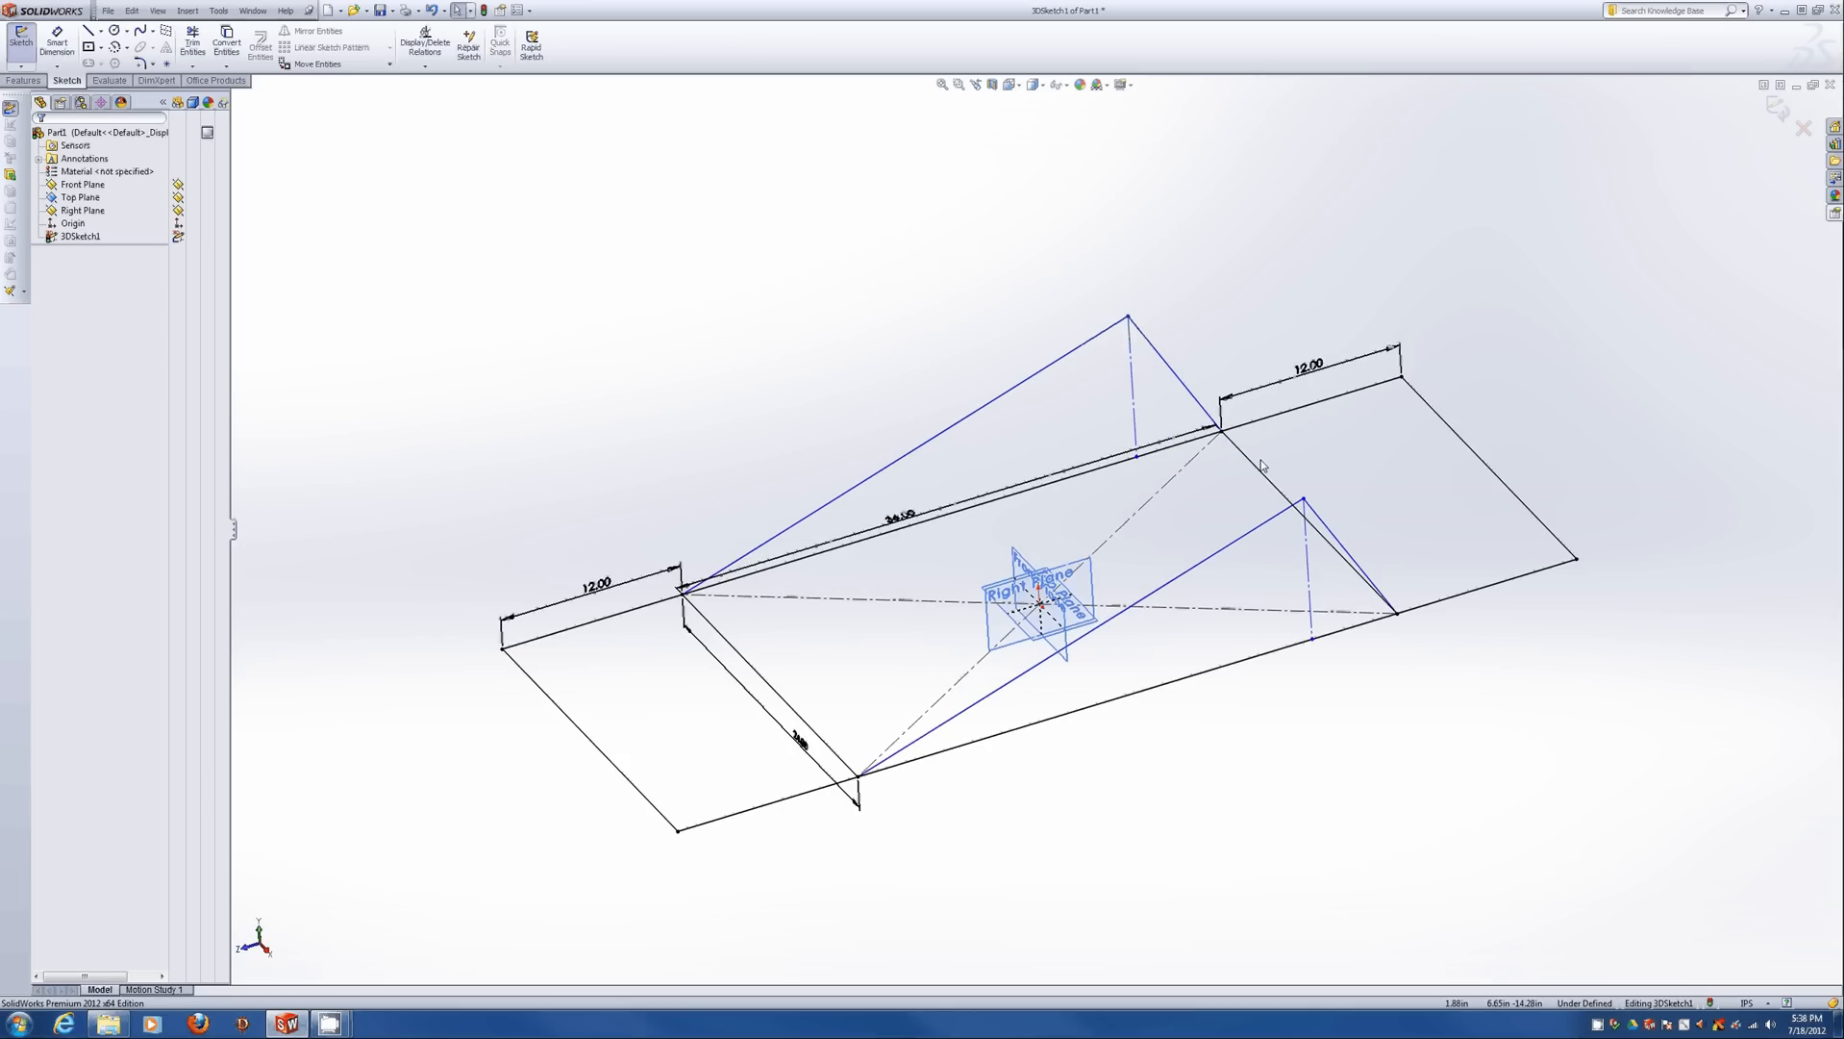
{"action": "key", "text": "d"}
{"action": "left_click", "coordinate": [1222, 432]}
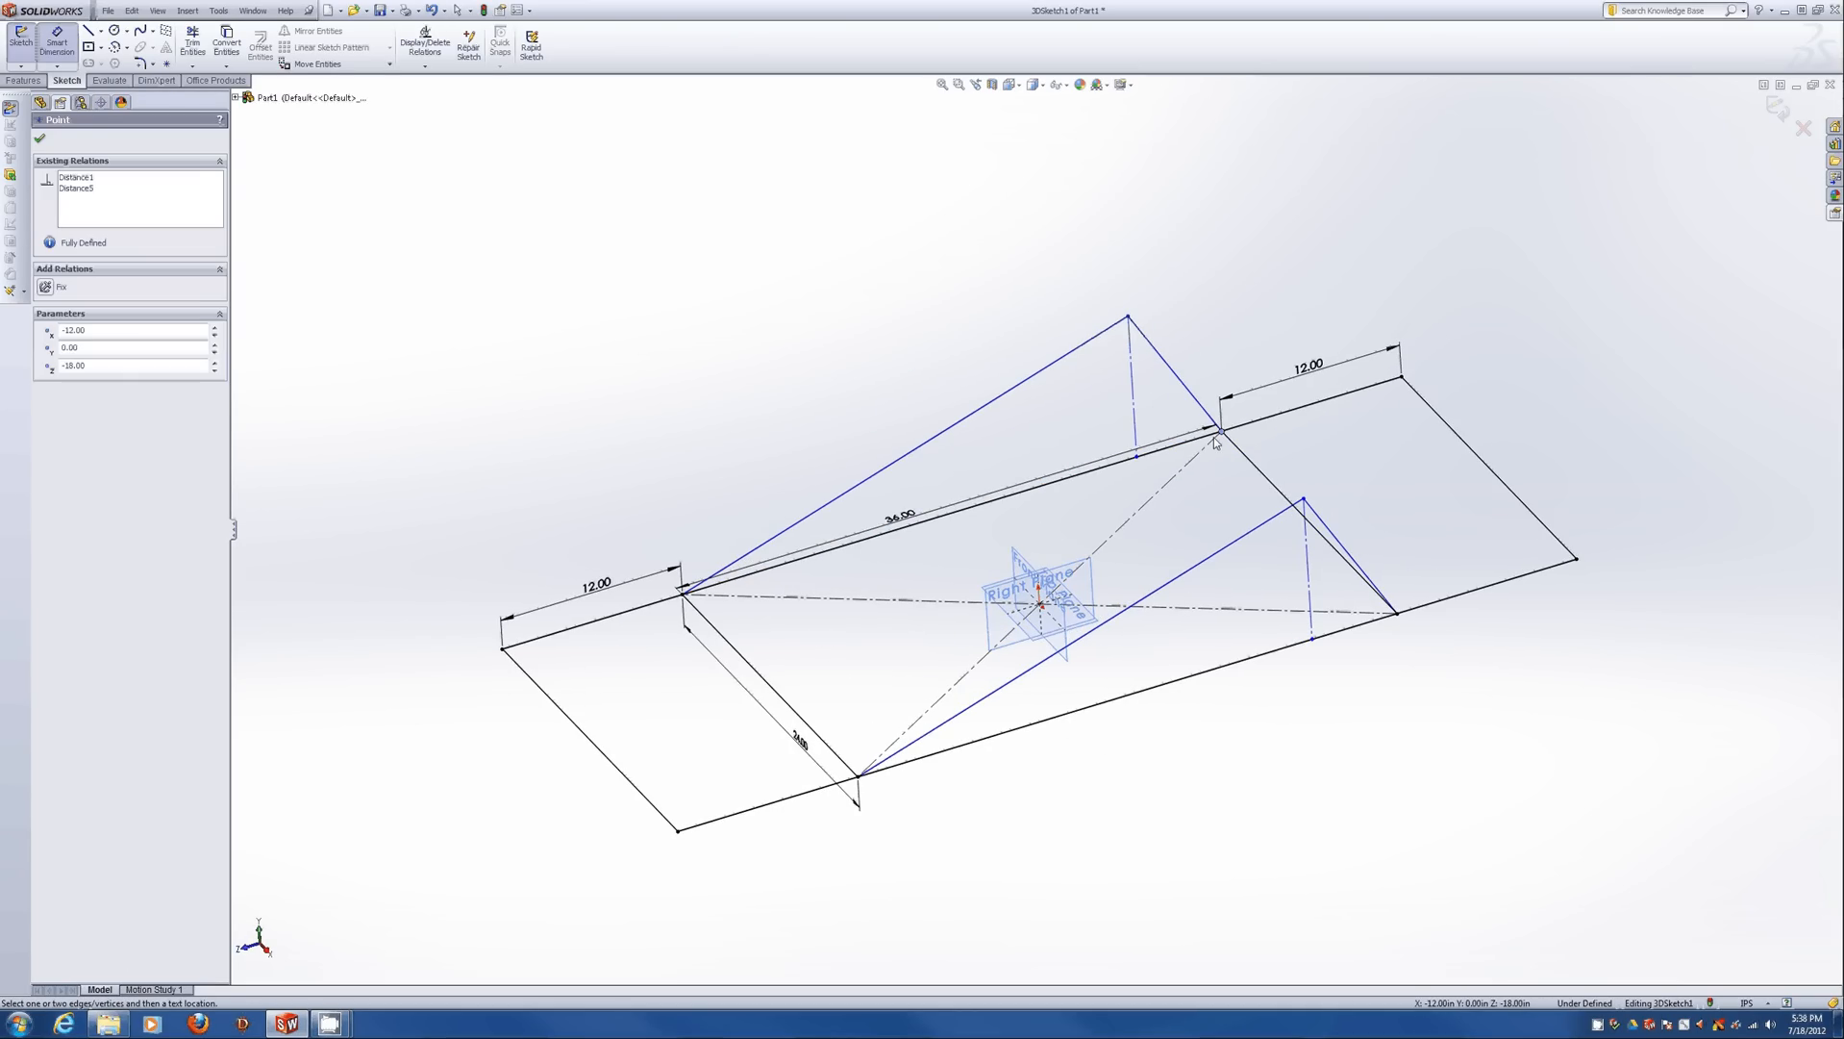
{"action": "left_click", "coordinate": [1135, 440]}
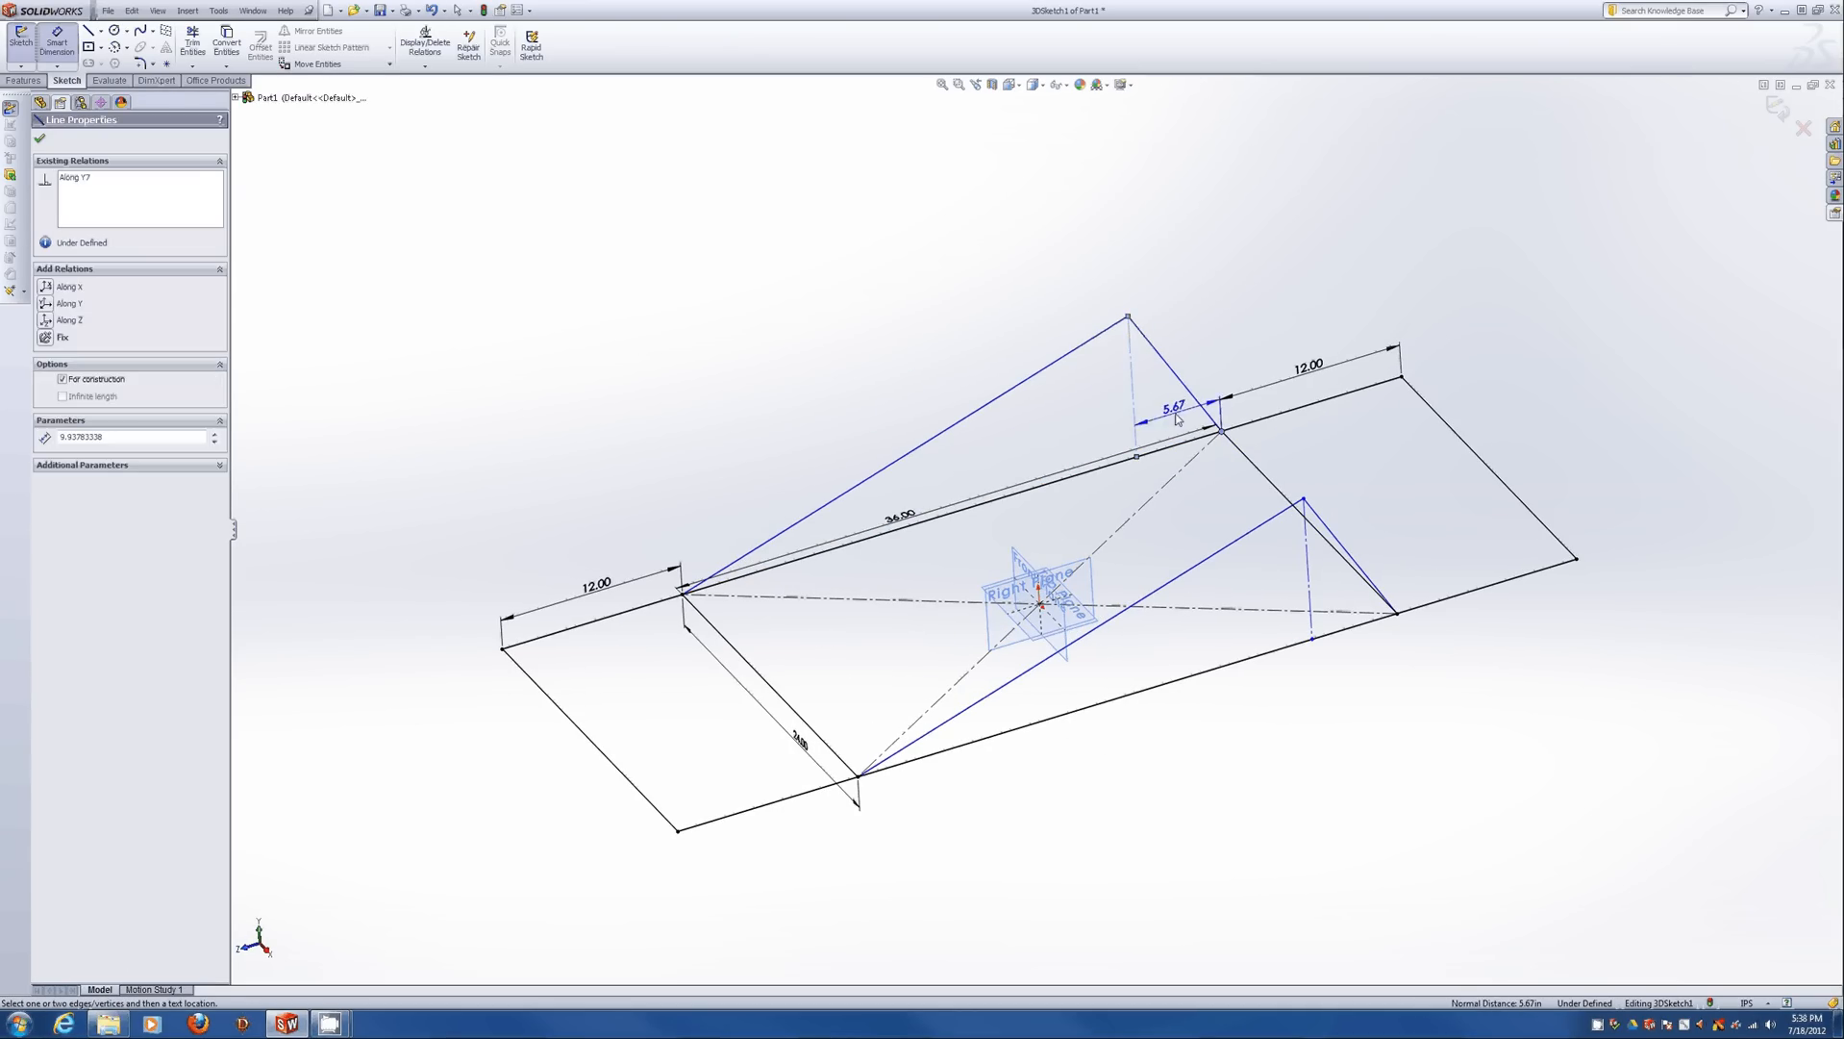
{"action": "left_click", "coordinate": [1177, 410]}
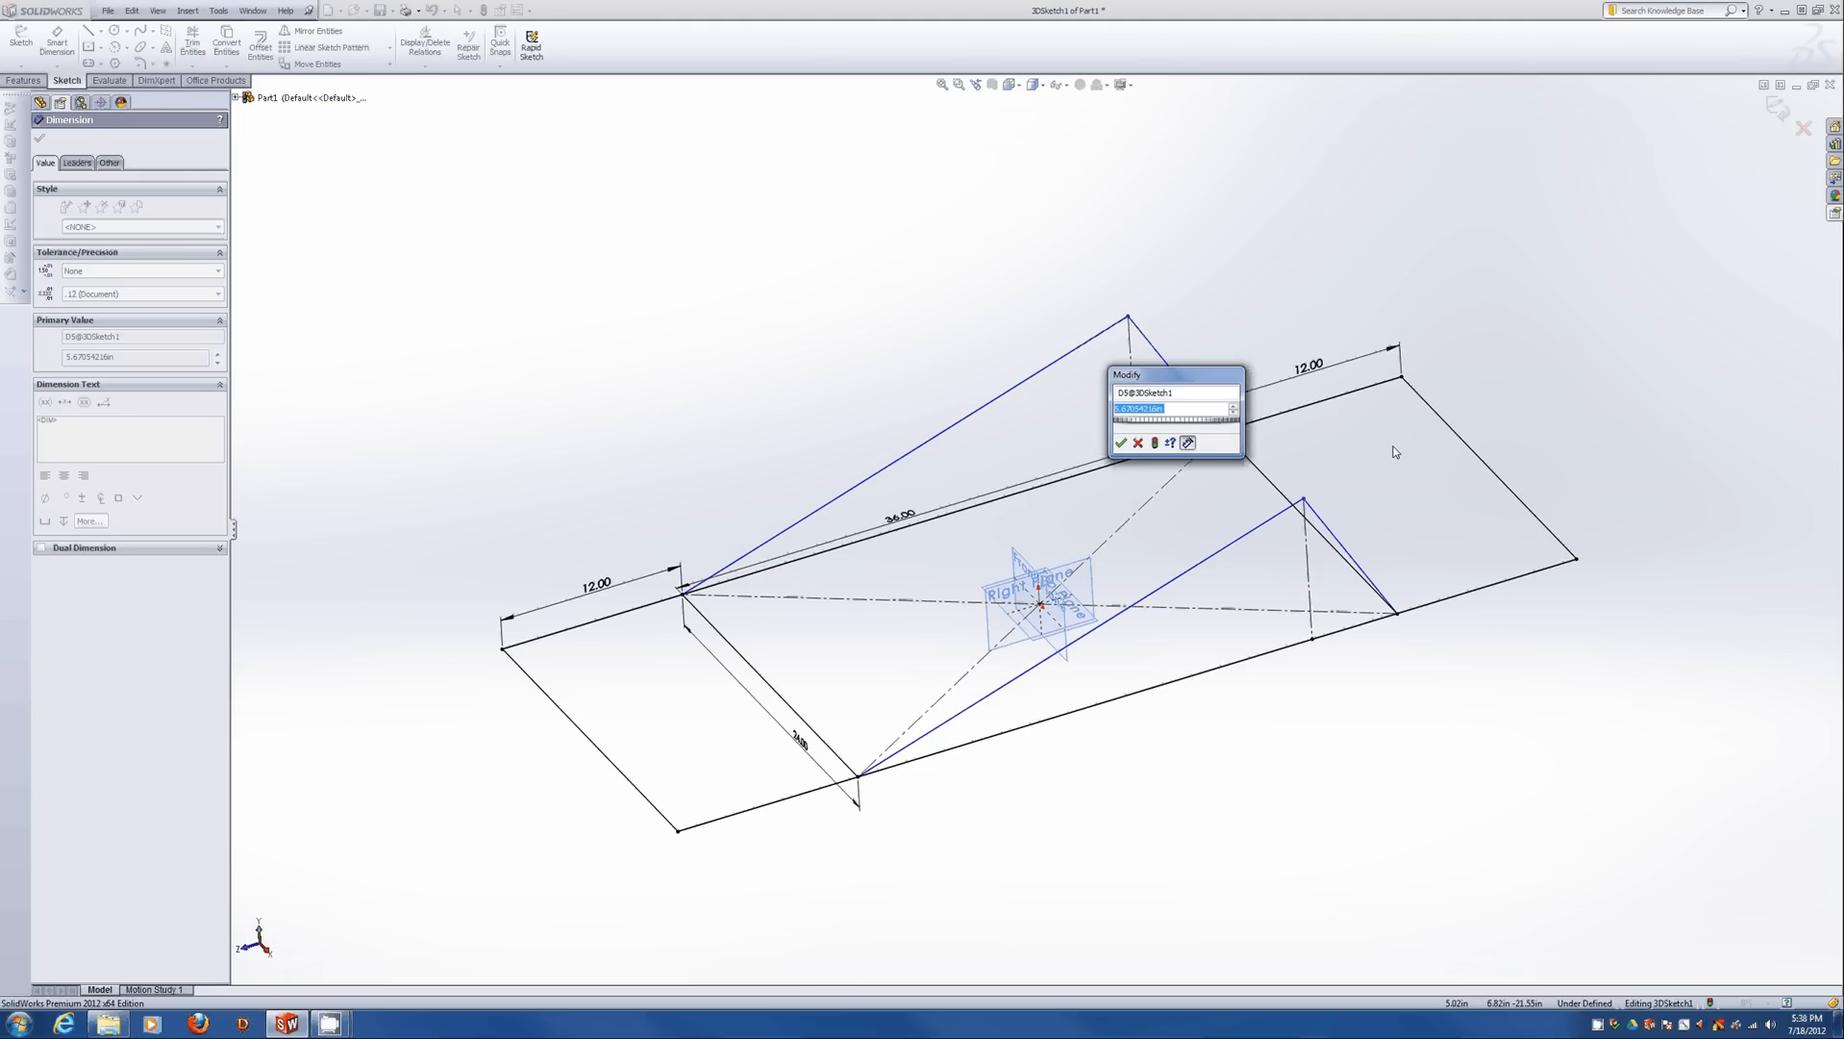
{"action": "type", "text": "12"}
{"action": "key", "text": "Return"}
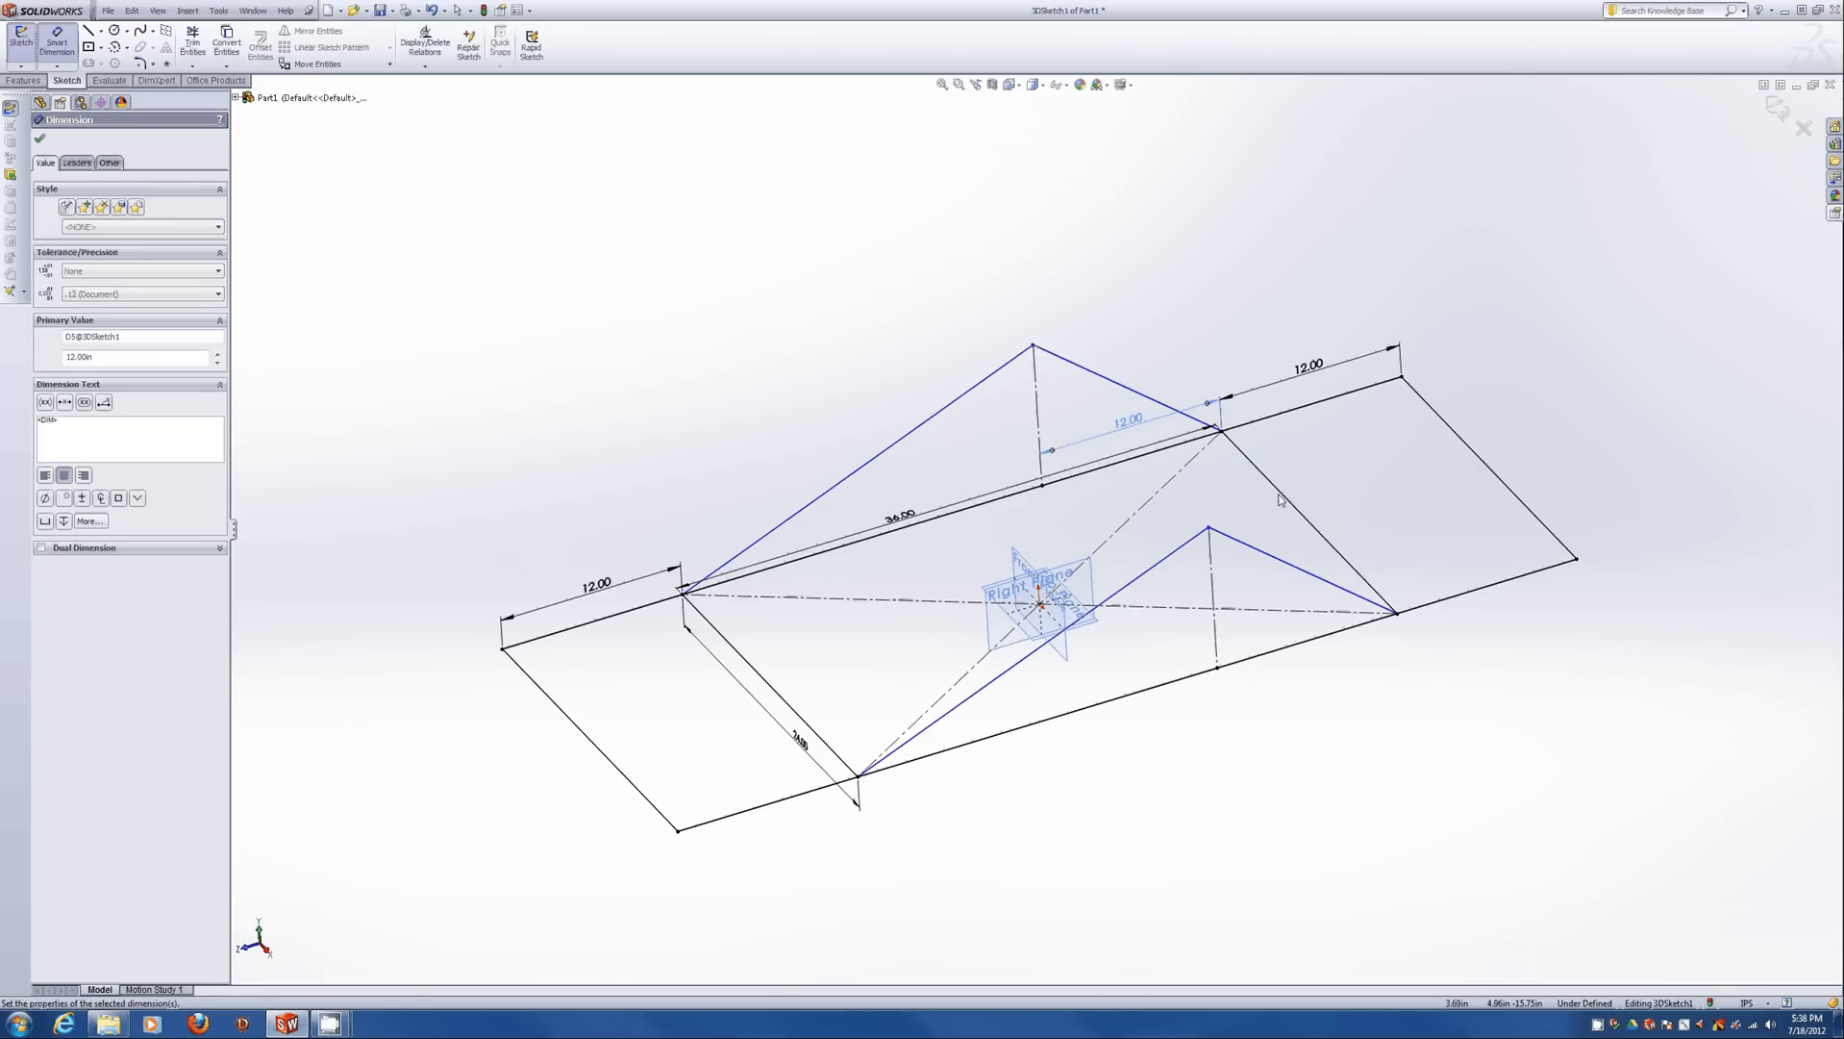
Dimension the height of the vertical construction line under the first peak and set it to 12 in.
{"action": "left_click", "coordinate": [1038, 423]}
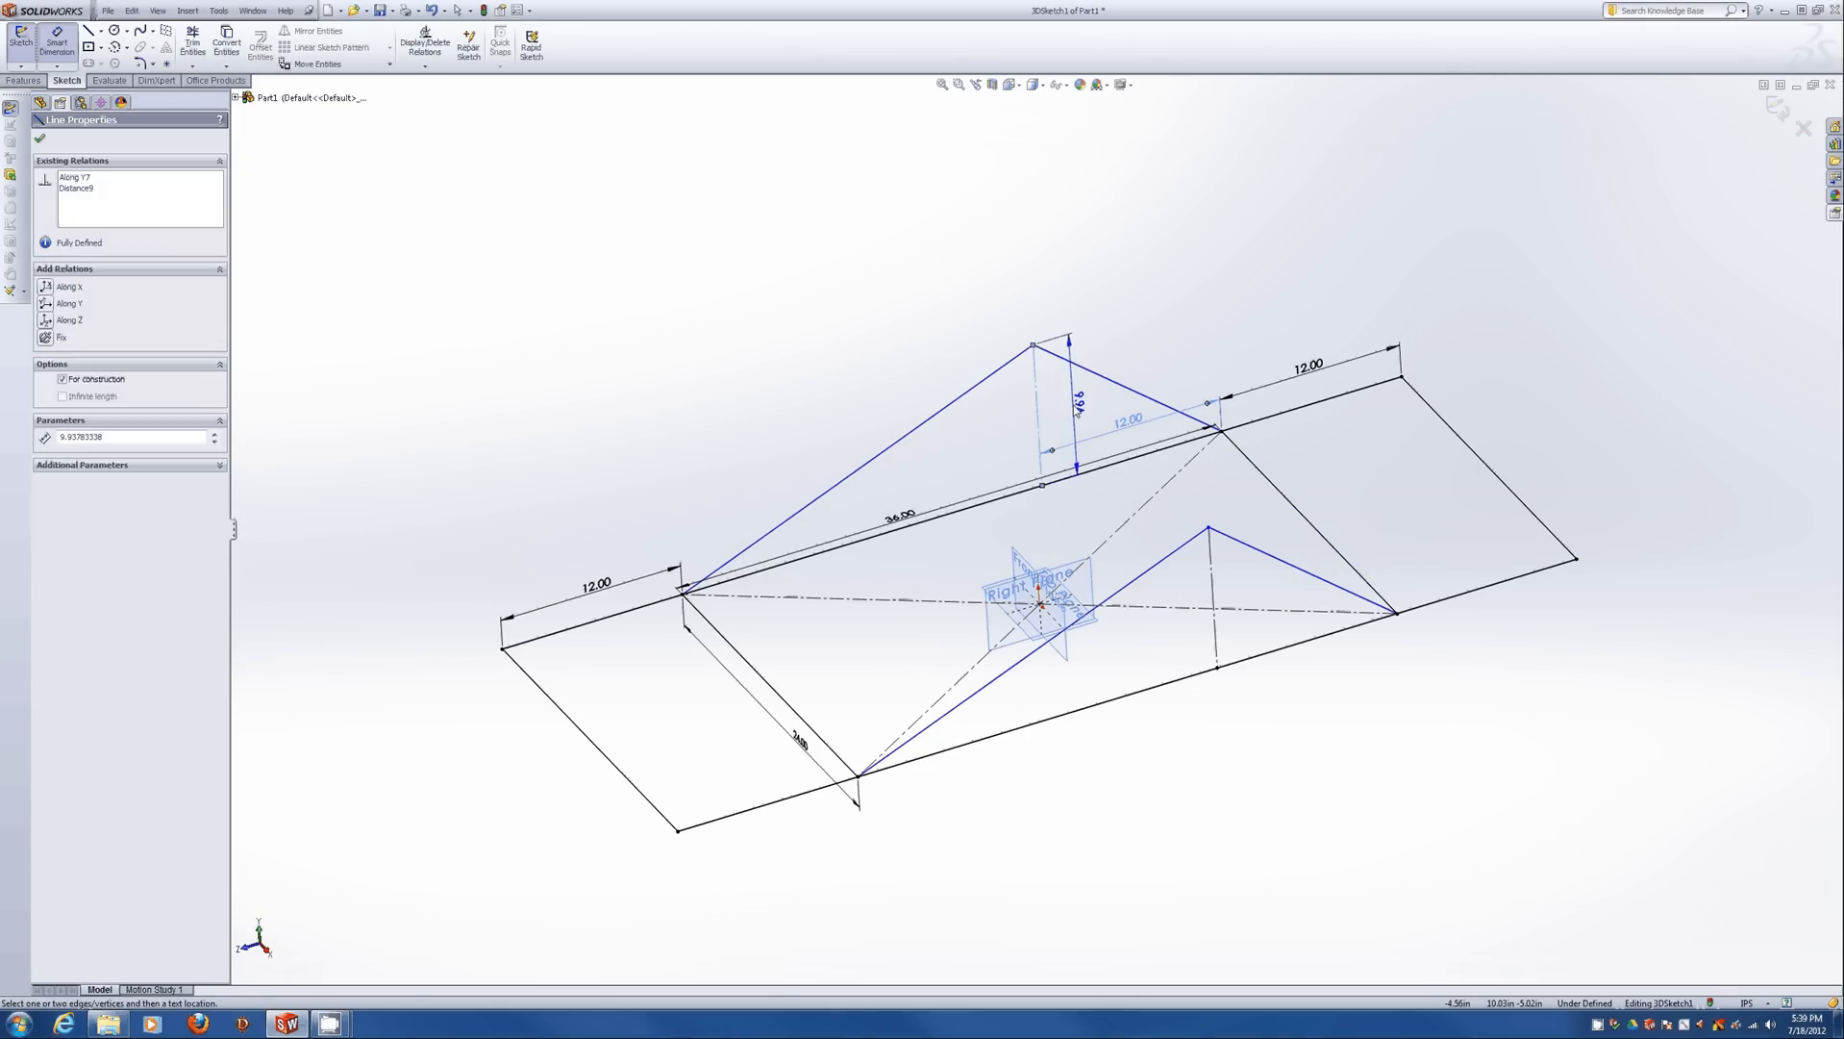
{"action": "left_click", "coordinate": [1090, 426]}
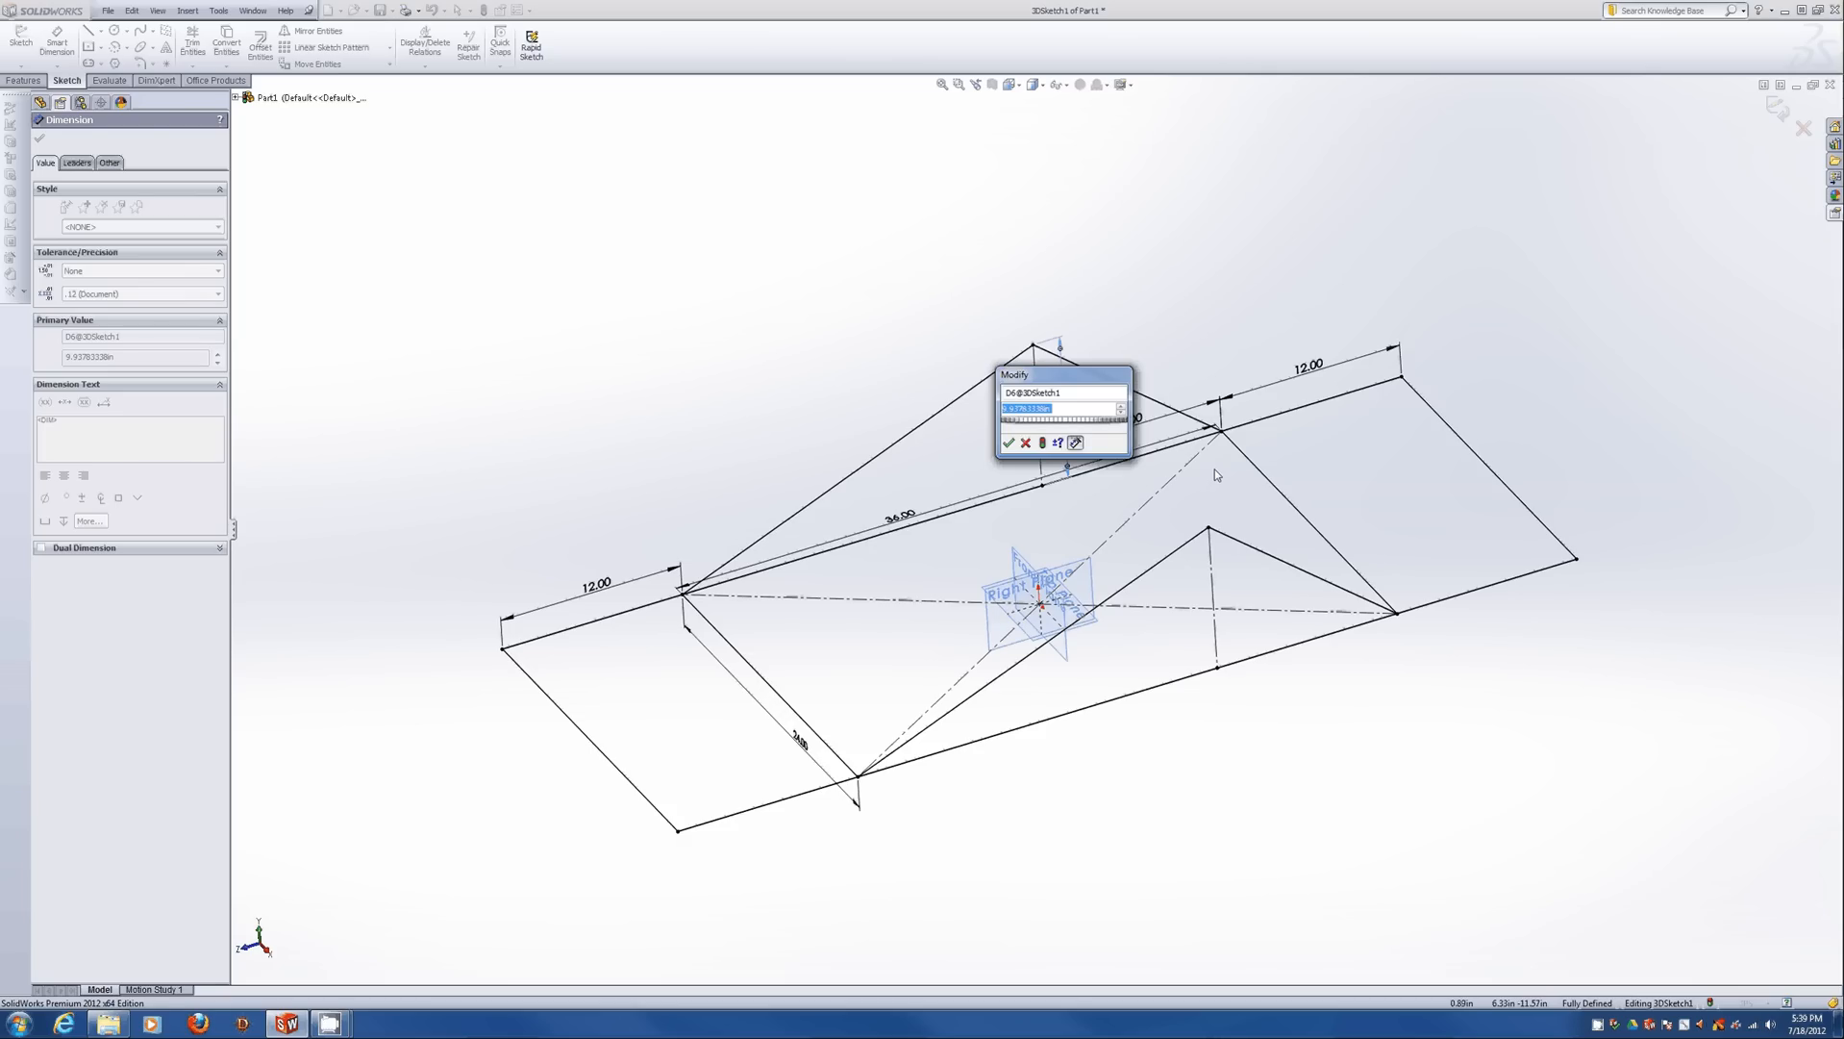
{"action": "type", "text": "12"}
{"action": "key", "text": "Return"}
Draw a diagonal line from the second peak point to the rectangle's rear corner below the first peak.
{"action": "mouse_move", "coordinate": [1076, 569]}
{"action": "middle_mouse_down"}
{"action": "mouse_move", "coordinate": [804, 570]}
{"action": "mouse_move", "coordinate": [836, 684]}
{"action": "mouse_move", "coordinate": [986, 630]}
{"action": "mouse_move", "coordinate": [968, 662]}
{"action": "mouse_move", "coordinate": [985, 706]}
{"action": "mouse_move", "coordinate": [955, 679]}
{"action": "mouse_move", "coordinate": [1102, 518]}
{"action": "mouse_move", "coordinate": [1027, 664]}
{"action": "mouse_move", "coordinate": [1250, 529]}
{"action": "middle_mouse_up"}
{"action": "key", "text": "l"}
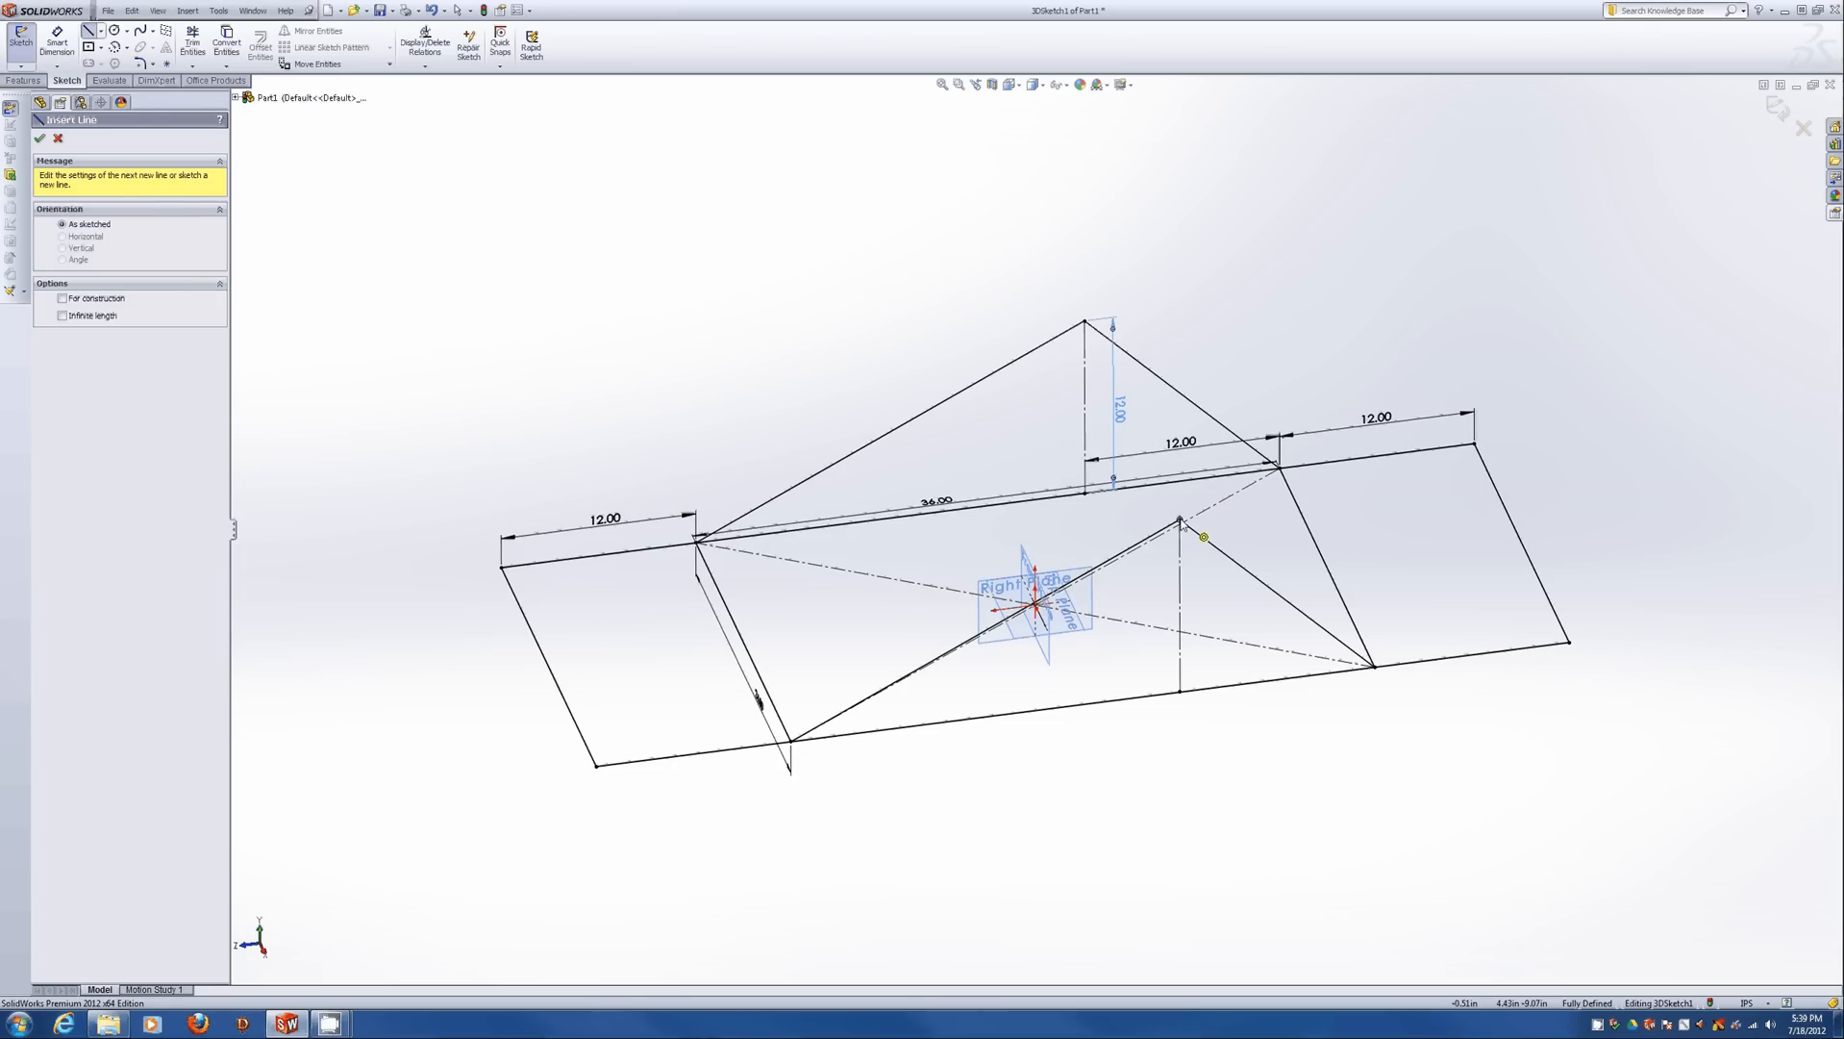
{"action": "left_click", "coordinate": [1181, 521]}
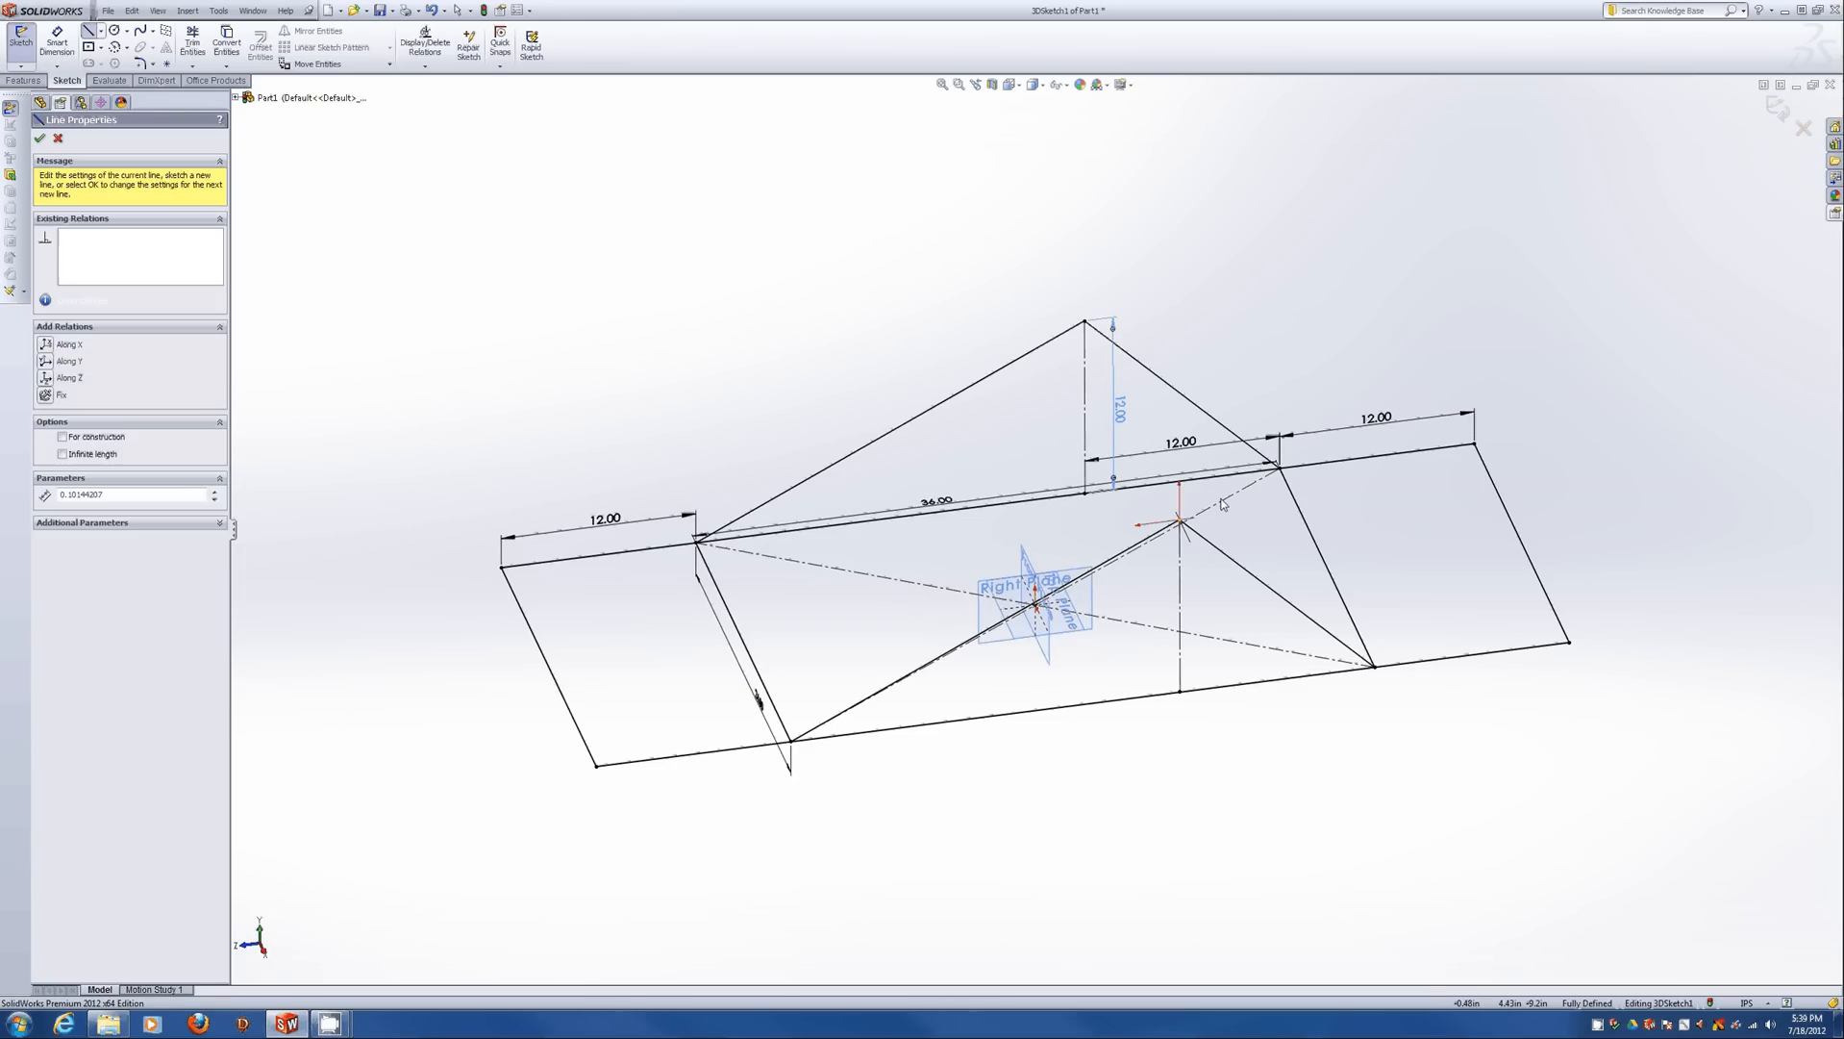
{"action": "double_click", "coordinate": [1279, 469]}
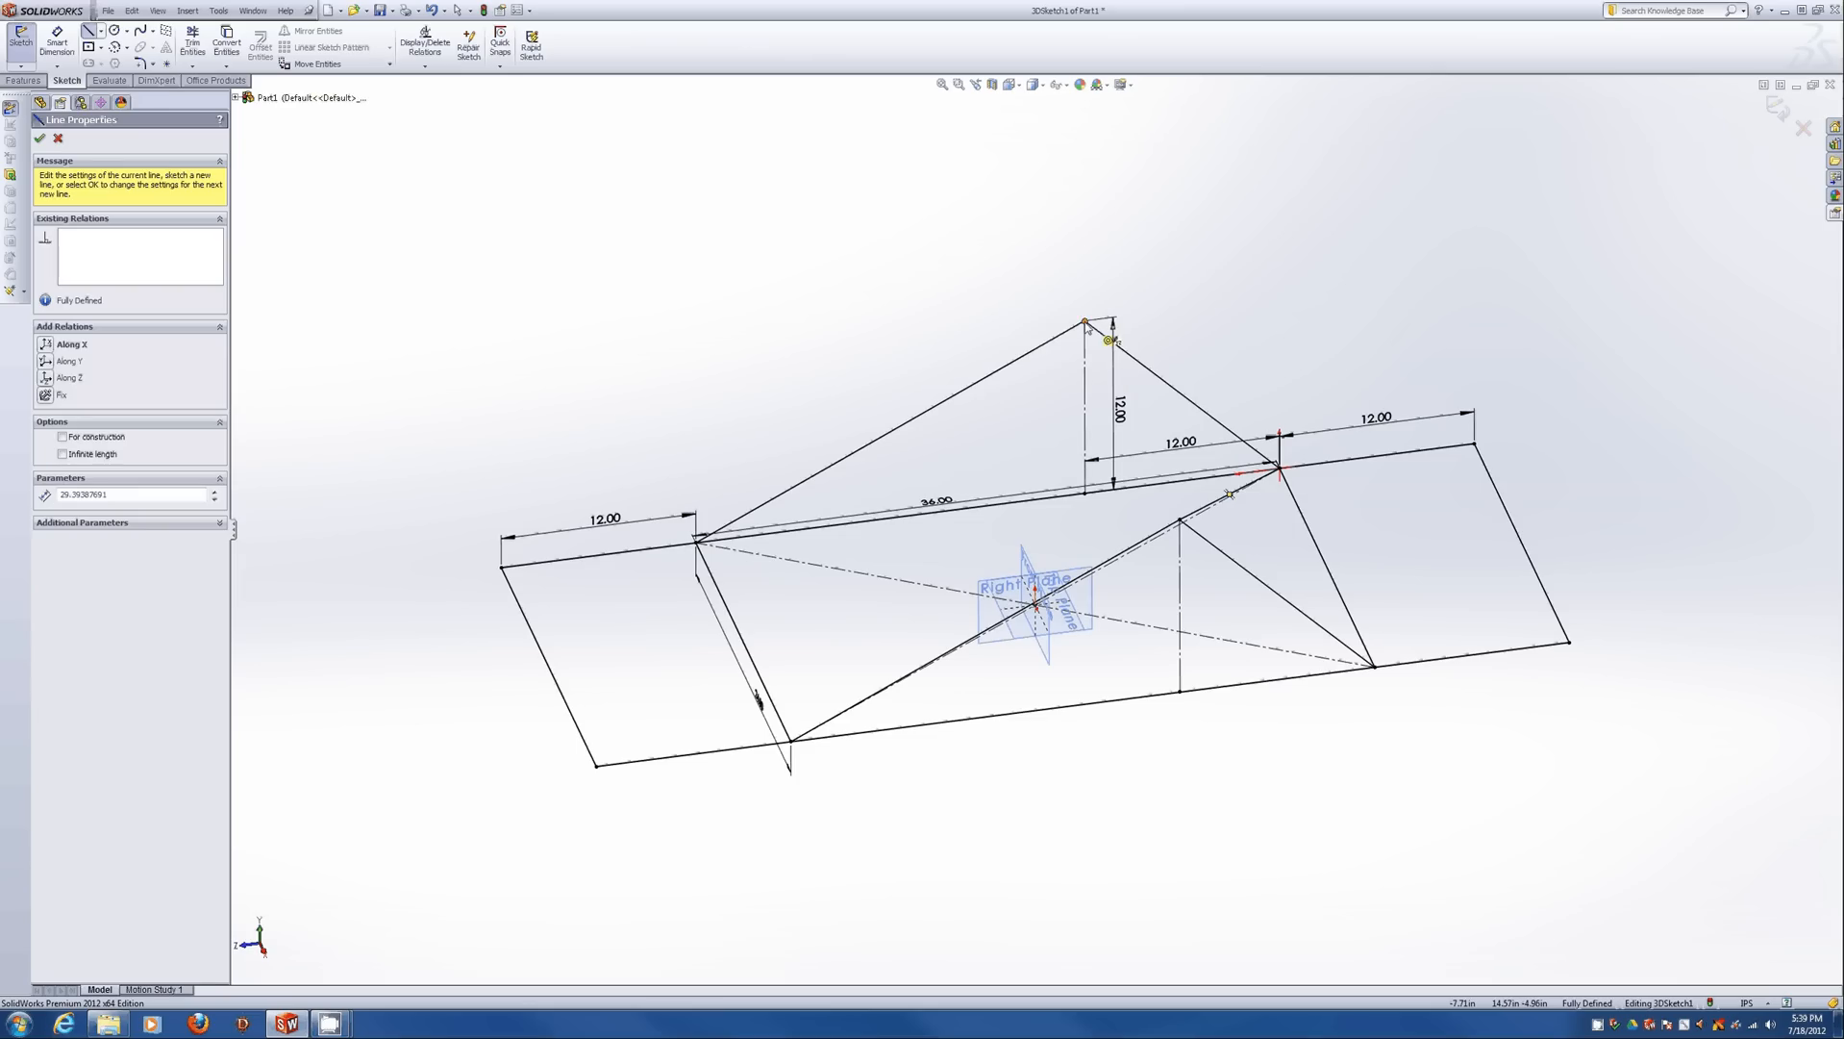
Connect the two peak points with a 24 in line and end the line chain.
{"action": "left_click_drag", "start_coordinate": [1084, 322], "coordinate": [1181, 520]}
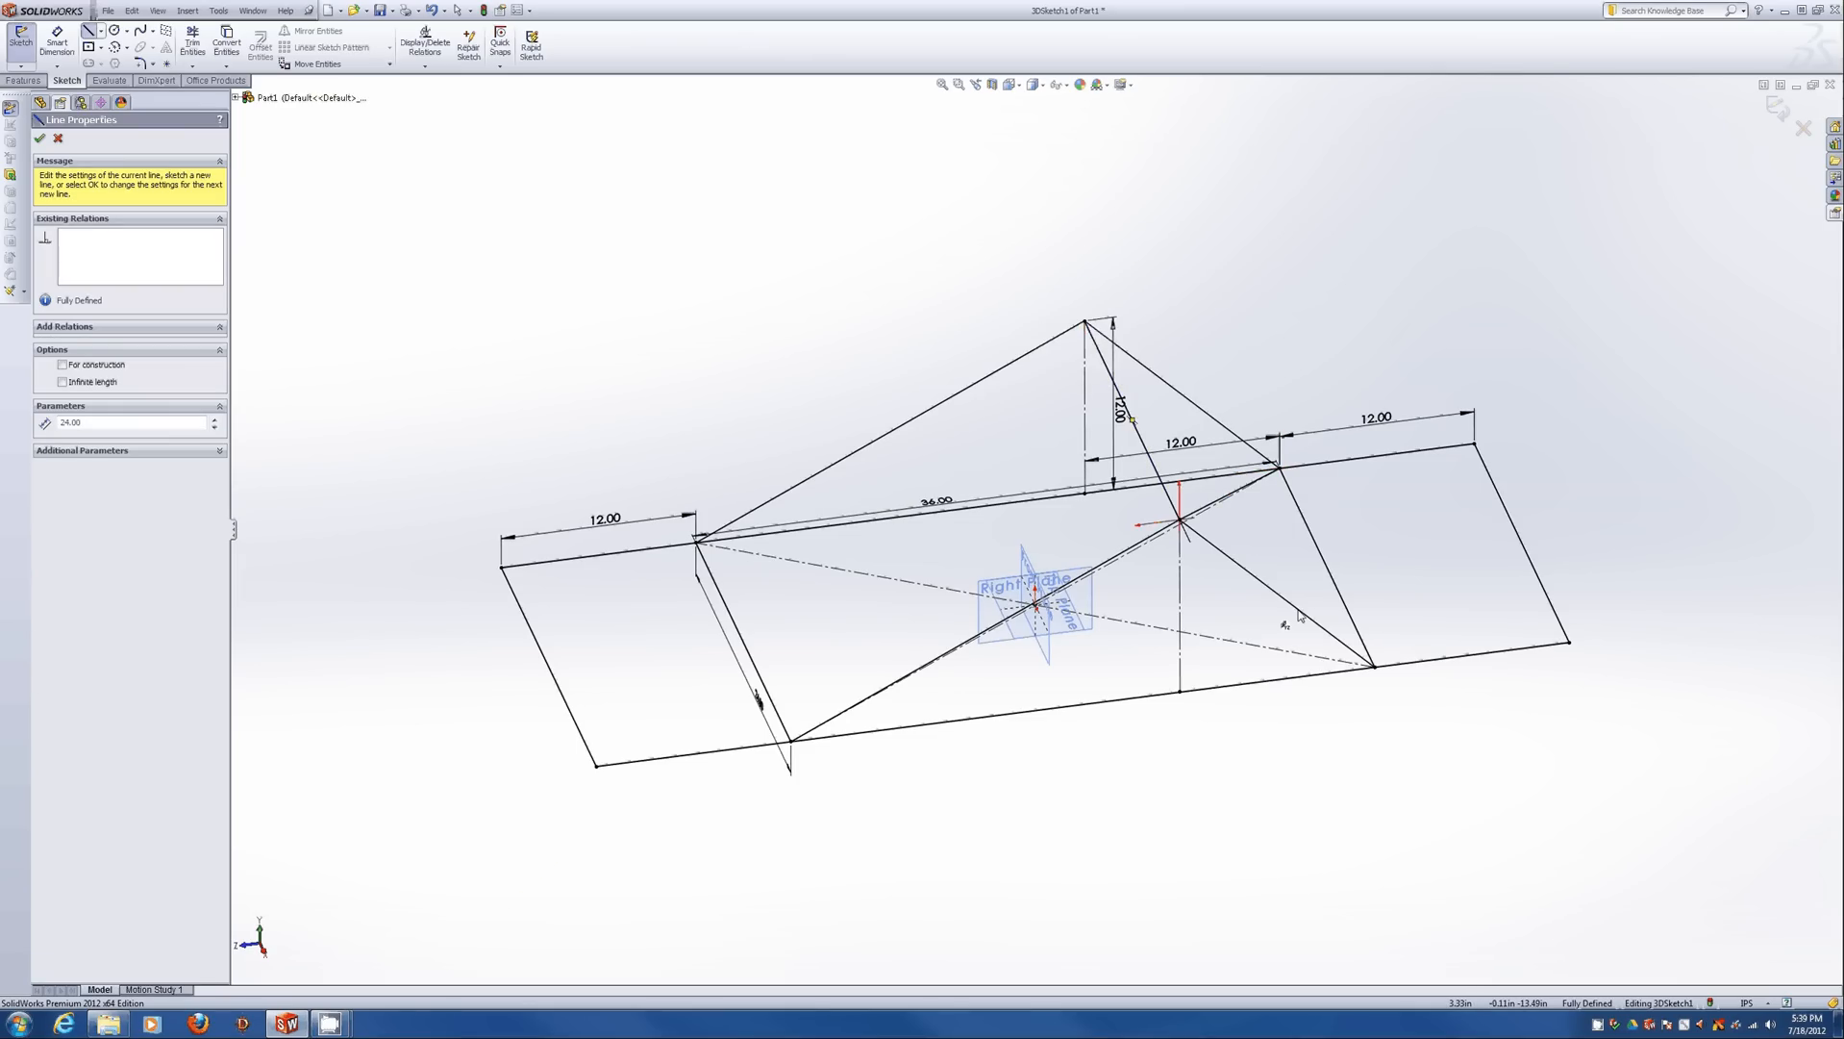
{"action": "scroll", "coordinate": [1386, 609], "scroll_direction": "up", "scroll_amount": 1}
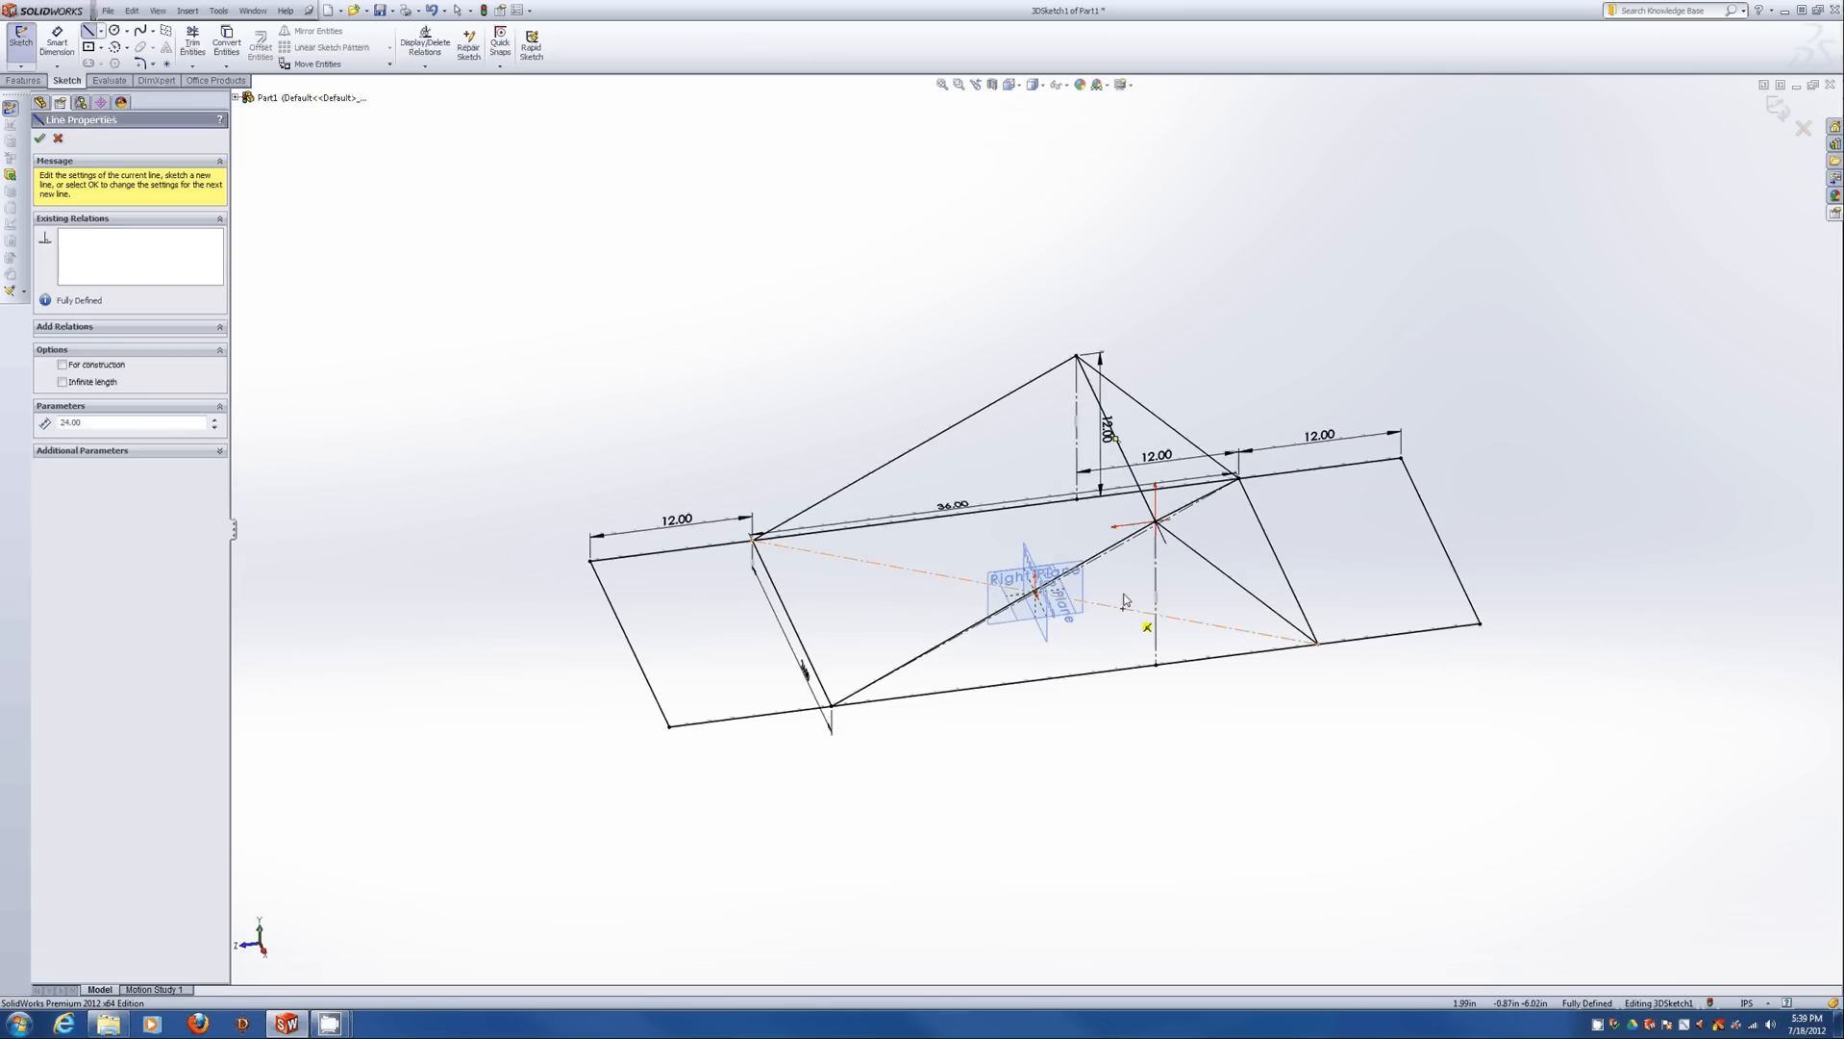
{"action": "mouse_move", "coordinate": [1125, 615]}
{"action": "middle_mouse_down"}
{"action": "mouse_move", "coordinate": [1291, 422]}
{"action": "mouse_move", "coordinate": [1441, 478]}
{"action": "mouse_move", "coordinate": [1423, 519]}
{"action": "mouse_move", "coordinate": [1382, 493]}
{"action": "mouse_move", "coordinate": [1103, 679]}
{"action": "mouse_move", "coordinate": [1198, 637]}
{"action": "middle_mouse_up"}
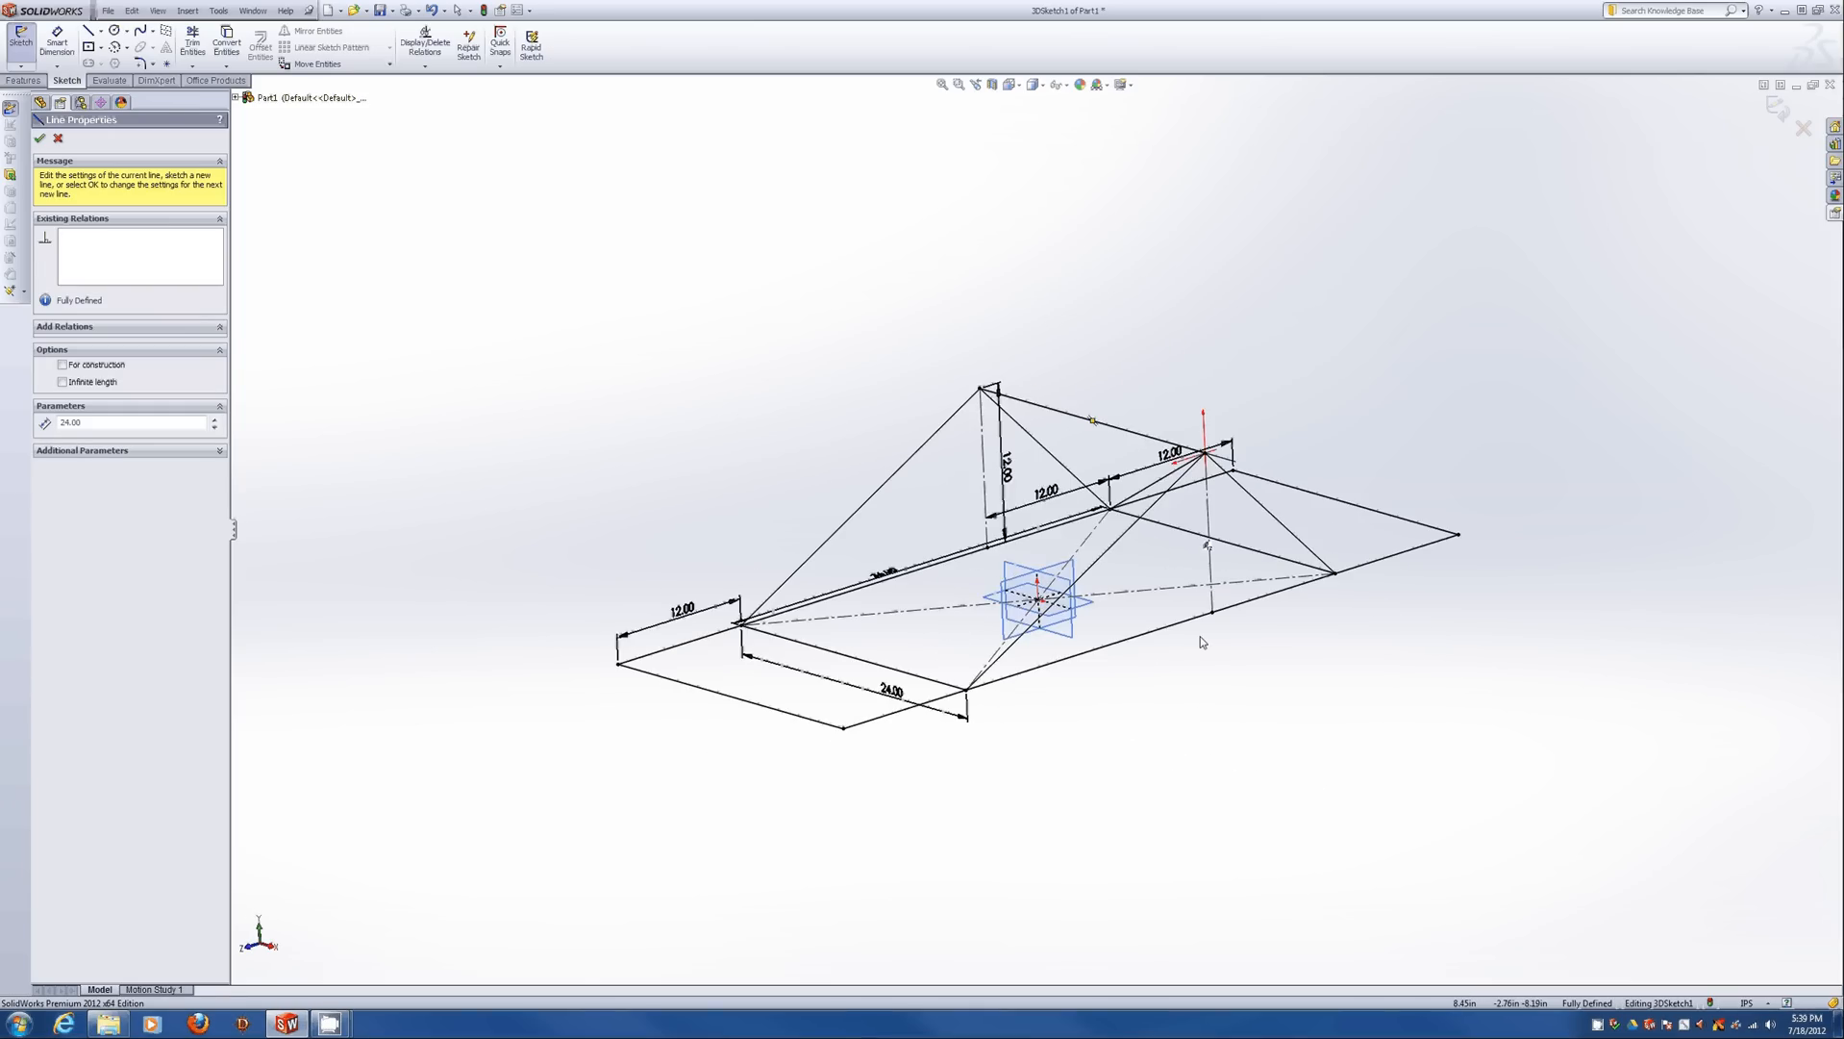
{"action": "key", "text": "Escape"}
Draw vertical lines about 7 in high up from one front corner of the main rectangle and the adjoining end corner of the front extension.
{"action": "key", "text": "l"}
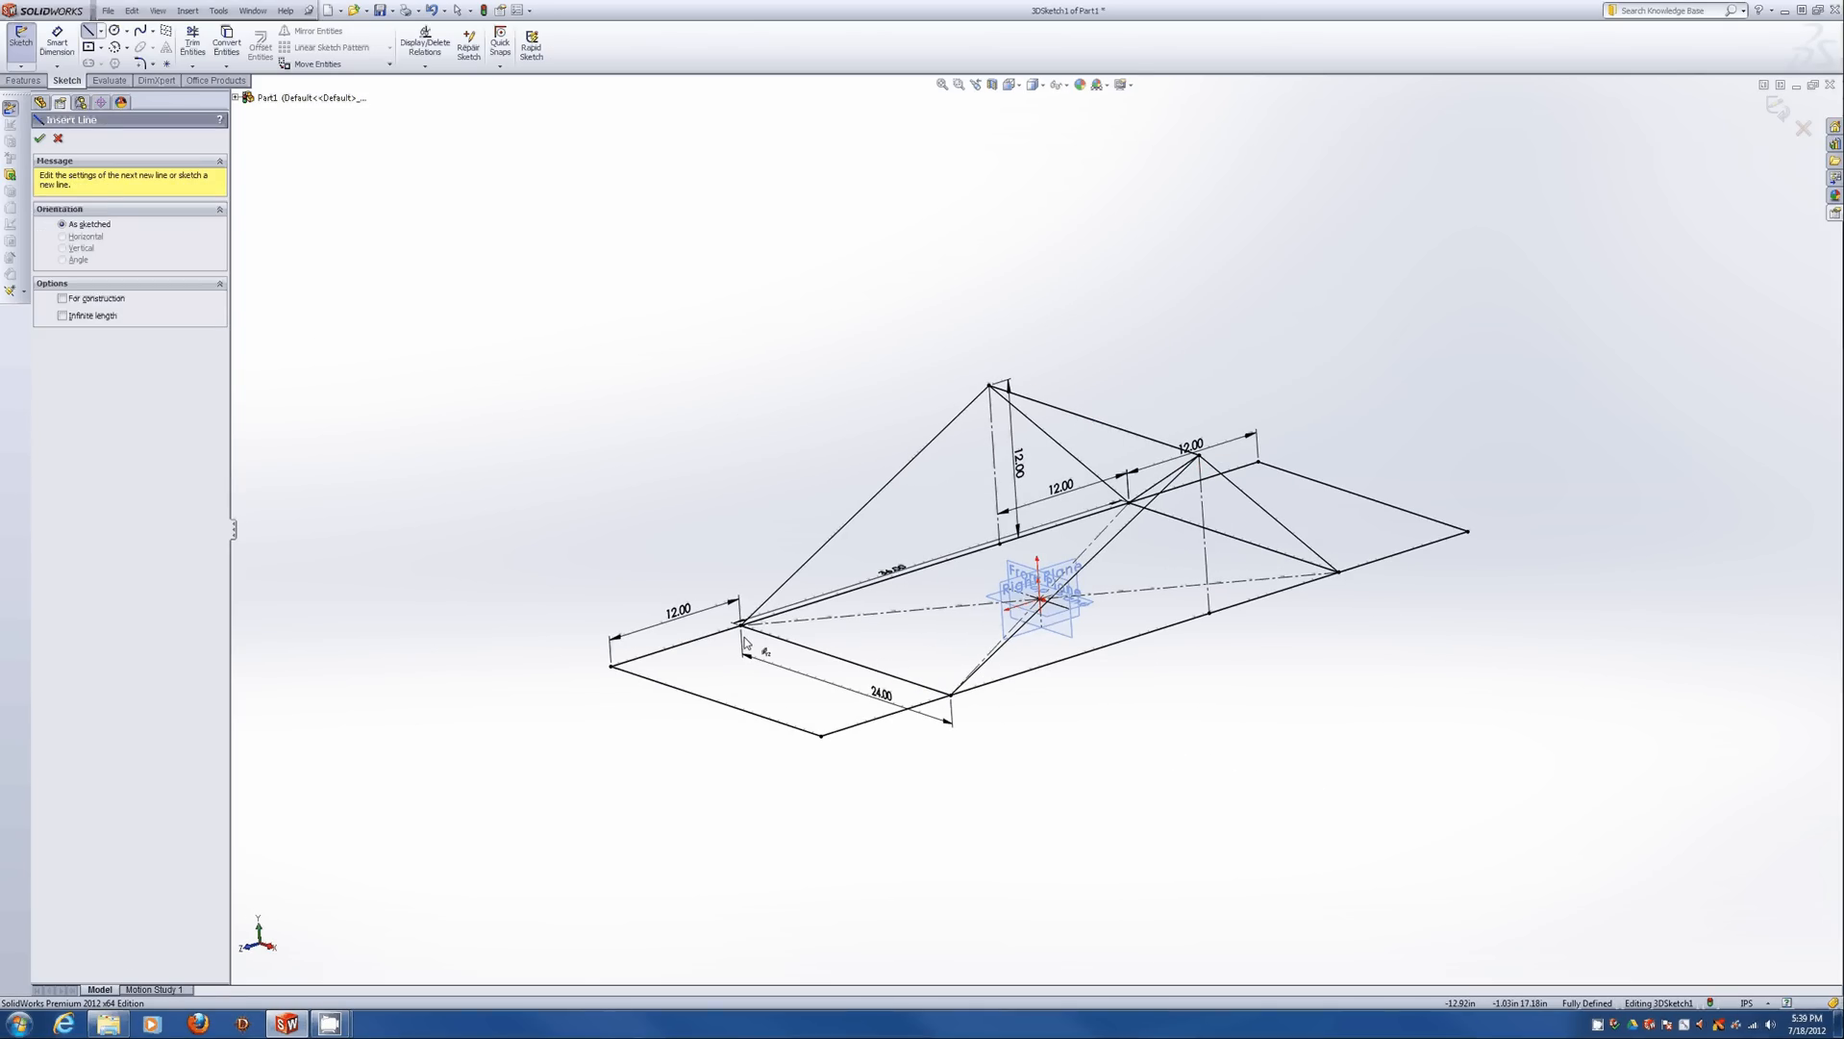
{"action": "left_click", "coordinate": [742, 624]}
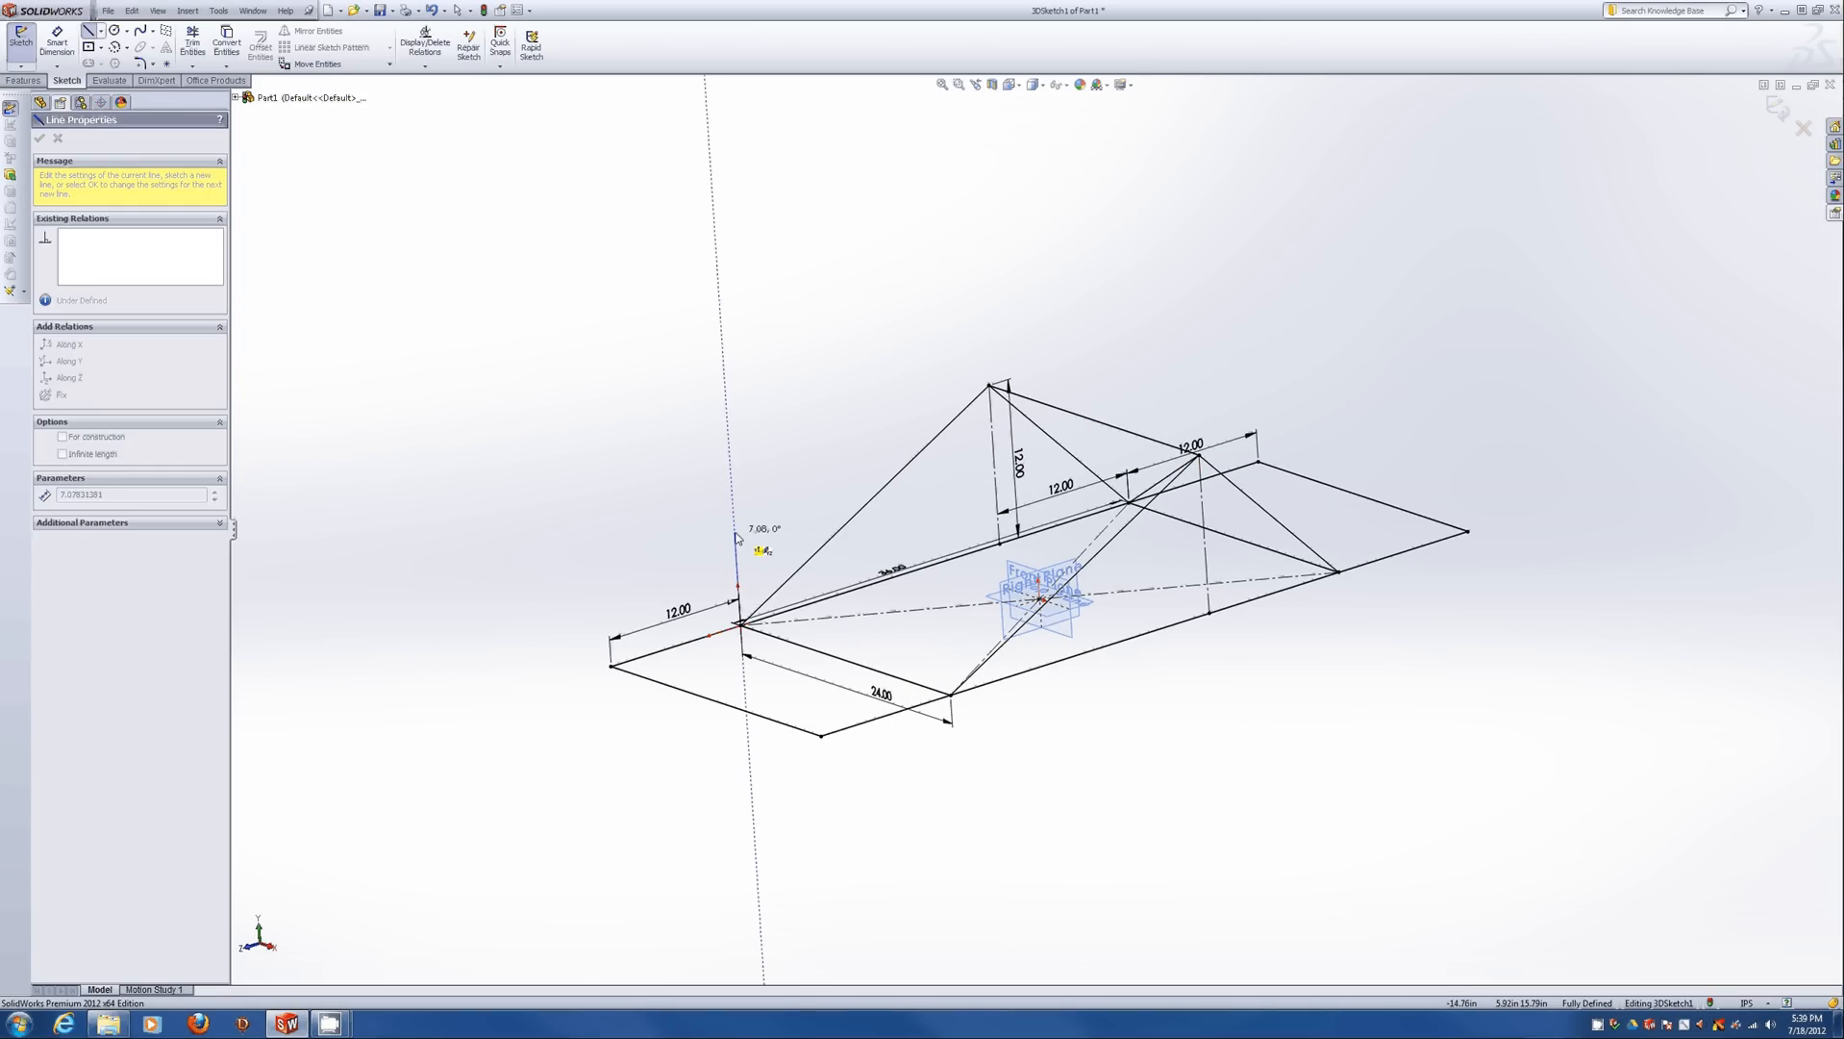
{"action": "left_click", "coordinate": [736, 534]}
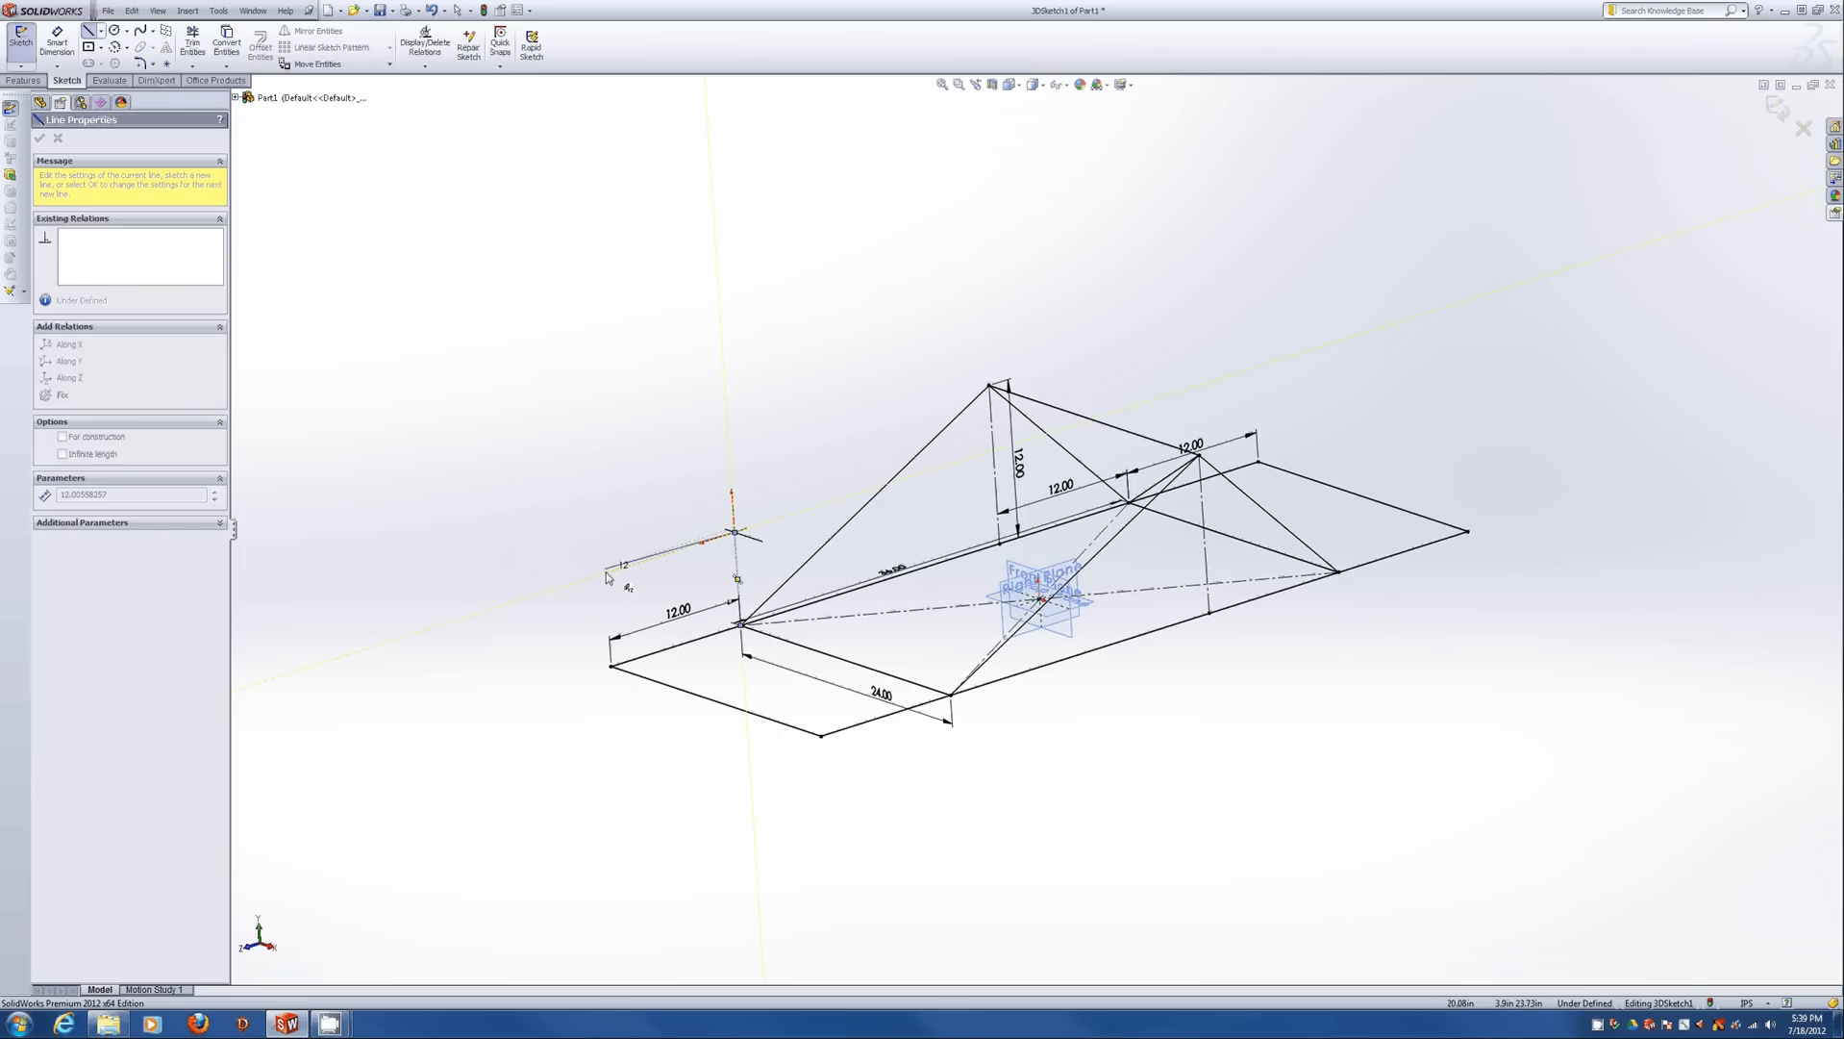
{"action": "key", "text": "Escape"}
{"action": "key", "text": "l"}
{"action": "left_click", "coordinate": [611, 666]}
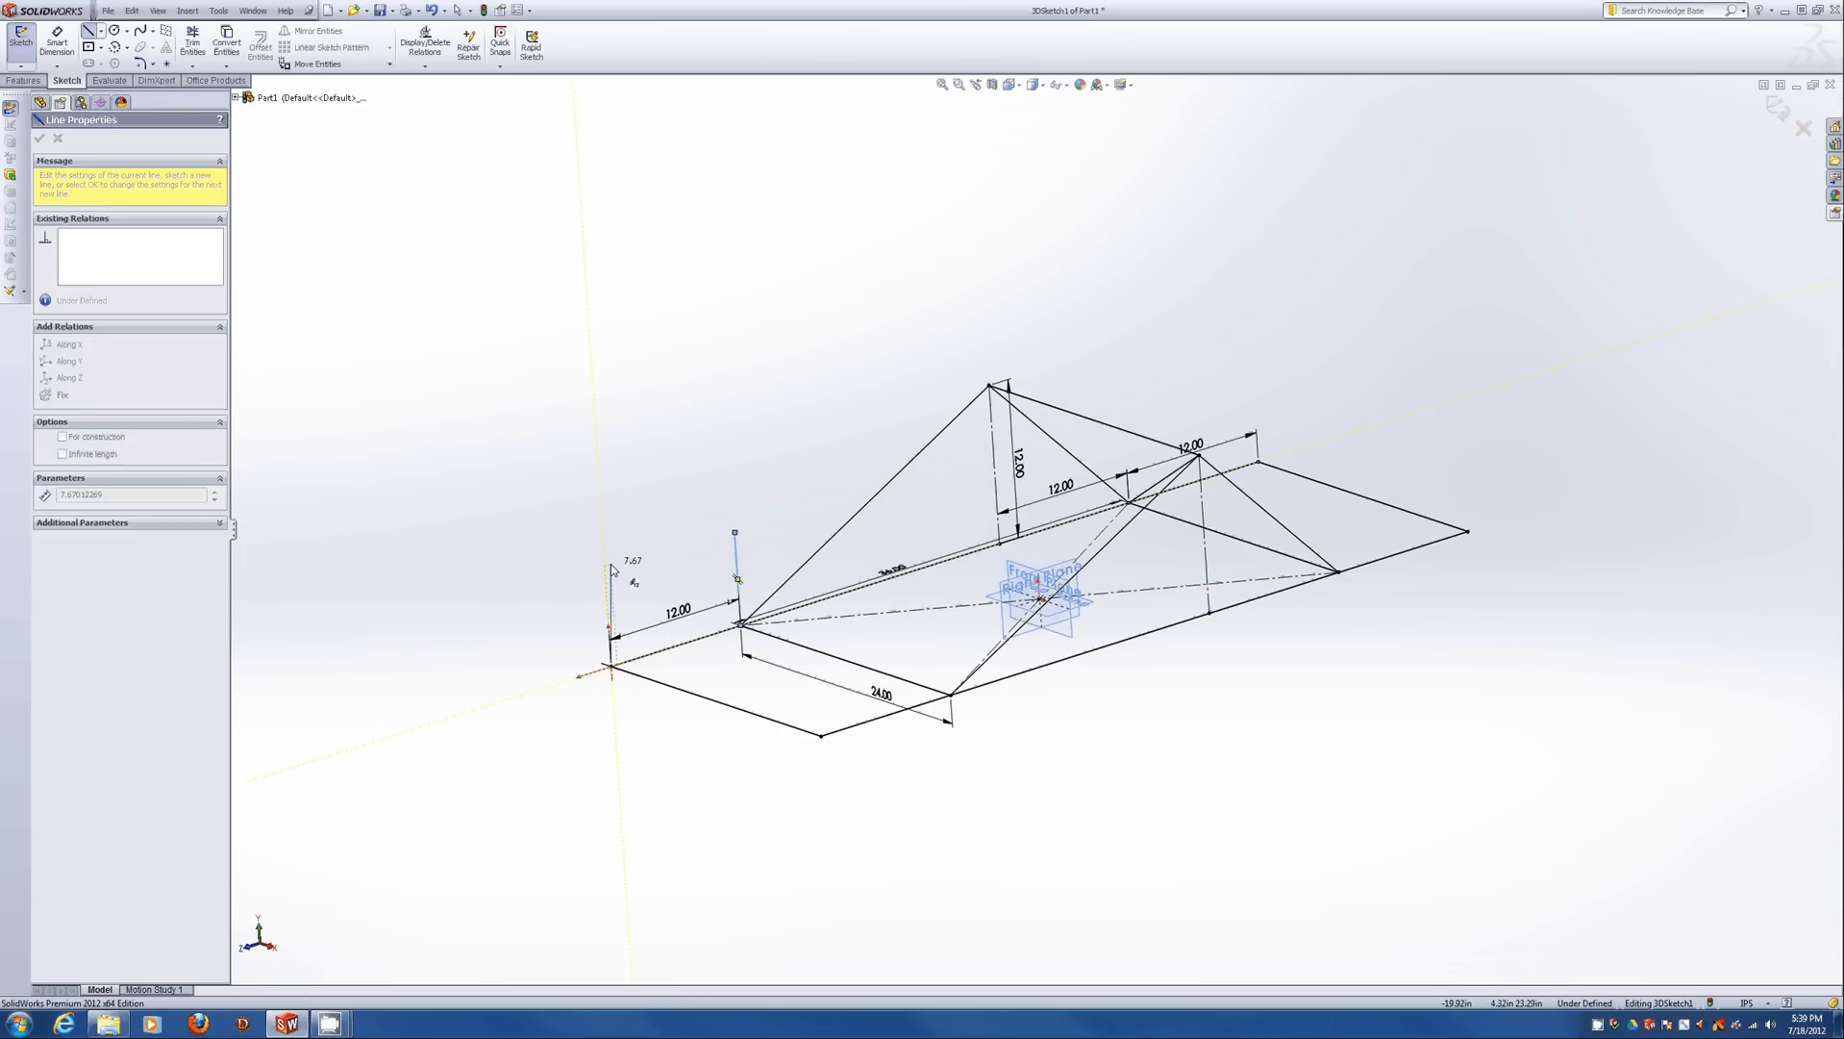
{"action": "left_click", "coordinate": [605, 570]}
{"action": "key", "text": "Escape"}
Draw a vertical line about 5 in high from the rectangle's other front corner and a similar one from the front extension's other end corner.
{"action": "key", "text": "l"}
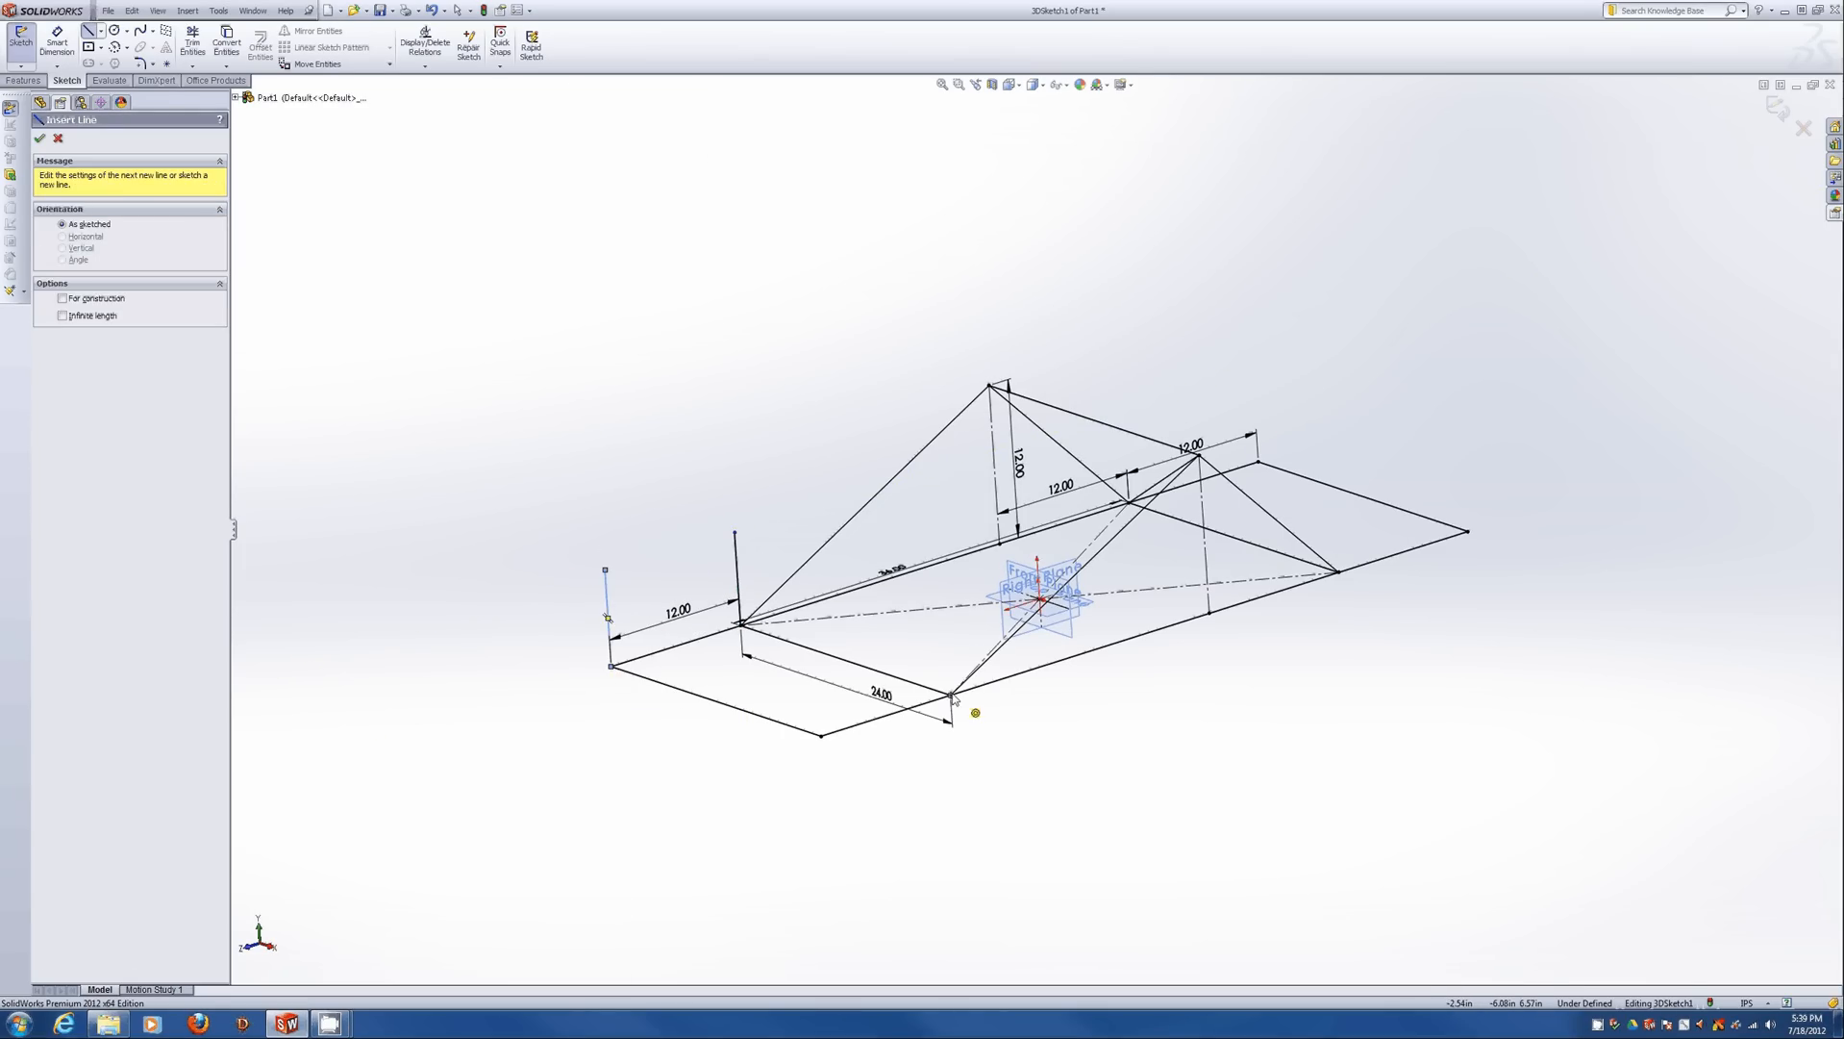
{"action": "left_click", "coordinate": [947, 627]}
{"action": "key", "text": "Escape"}
{"action": "key", "text": "l"}
{"action": "left_click", "coordinate": [821, 737]}
{"action": "left_click", "coordinate": [818, 681]}
{"action": "key", "text": "Escape"}
{"action": "left_click", "coordinate": [1000, 746]}
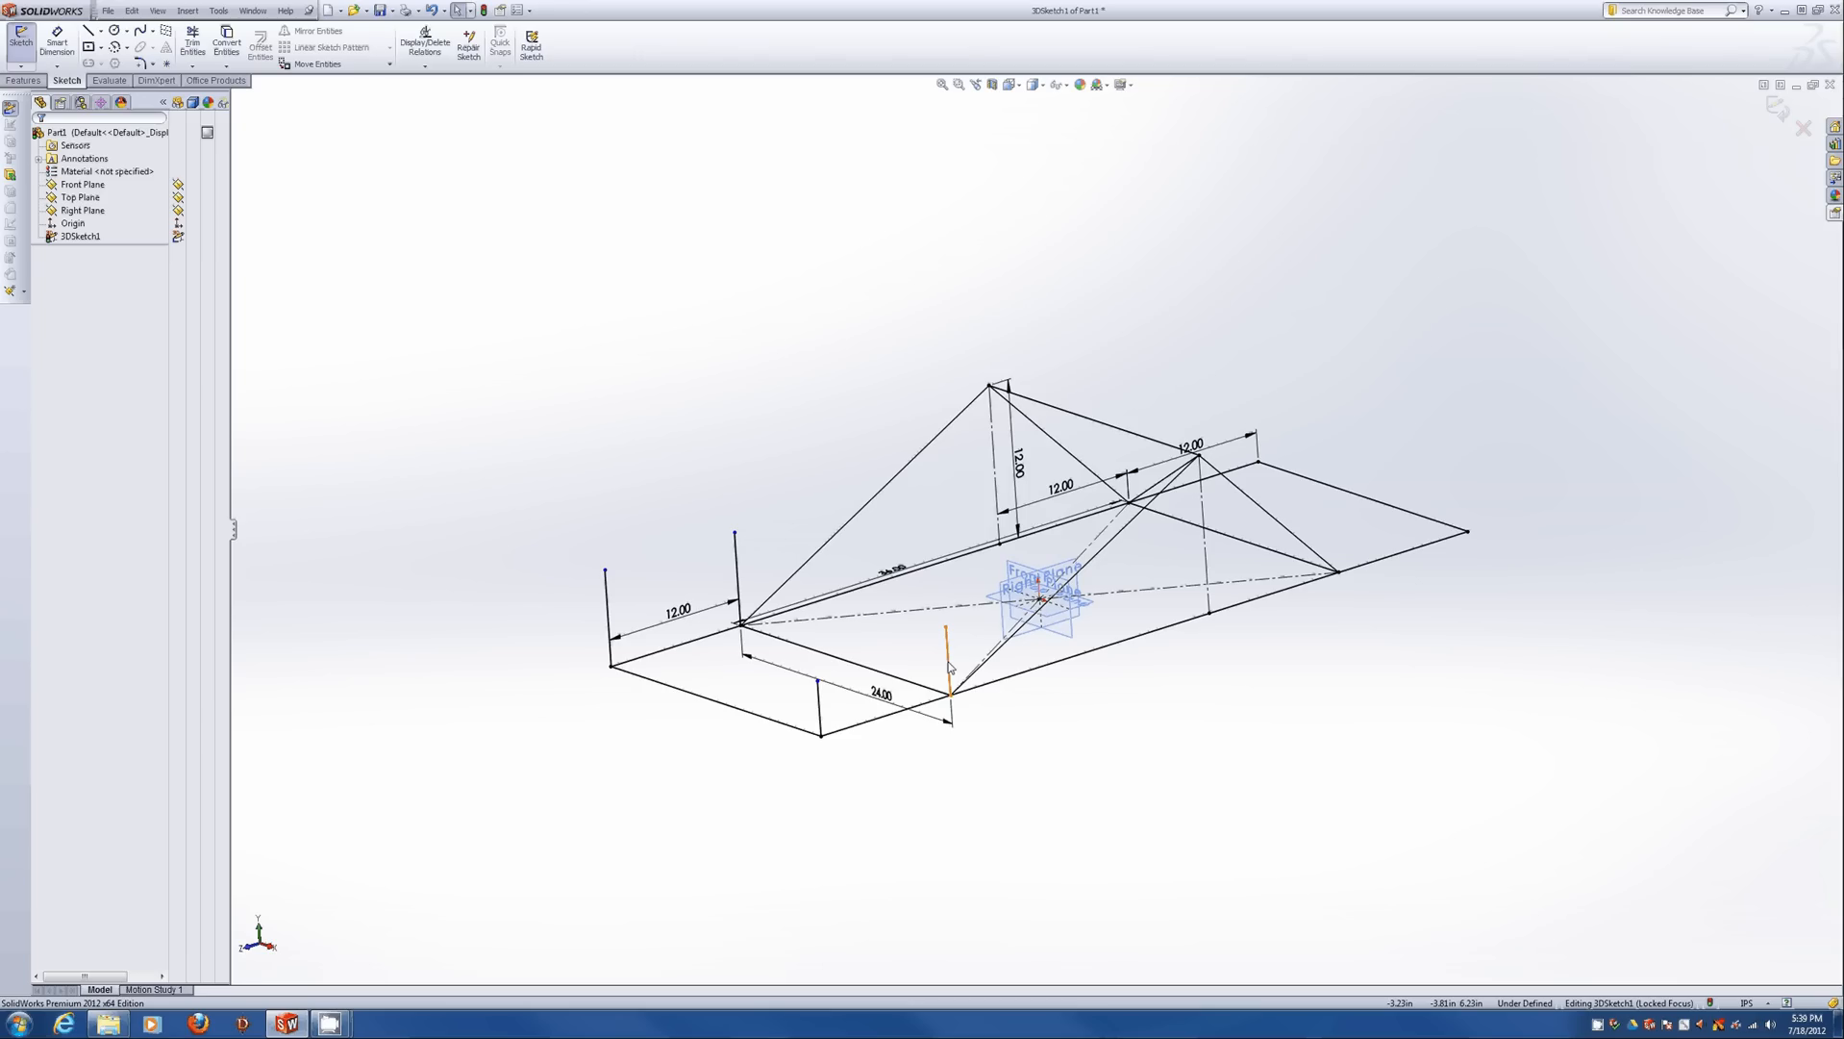
Add an Equal relation to the four vertical lines at the corners of the front extension.
{"action": "left_click", "coordinate": [949, 667]}
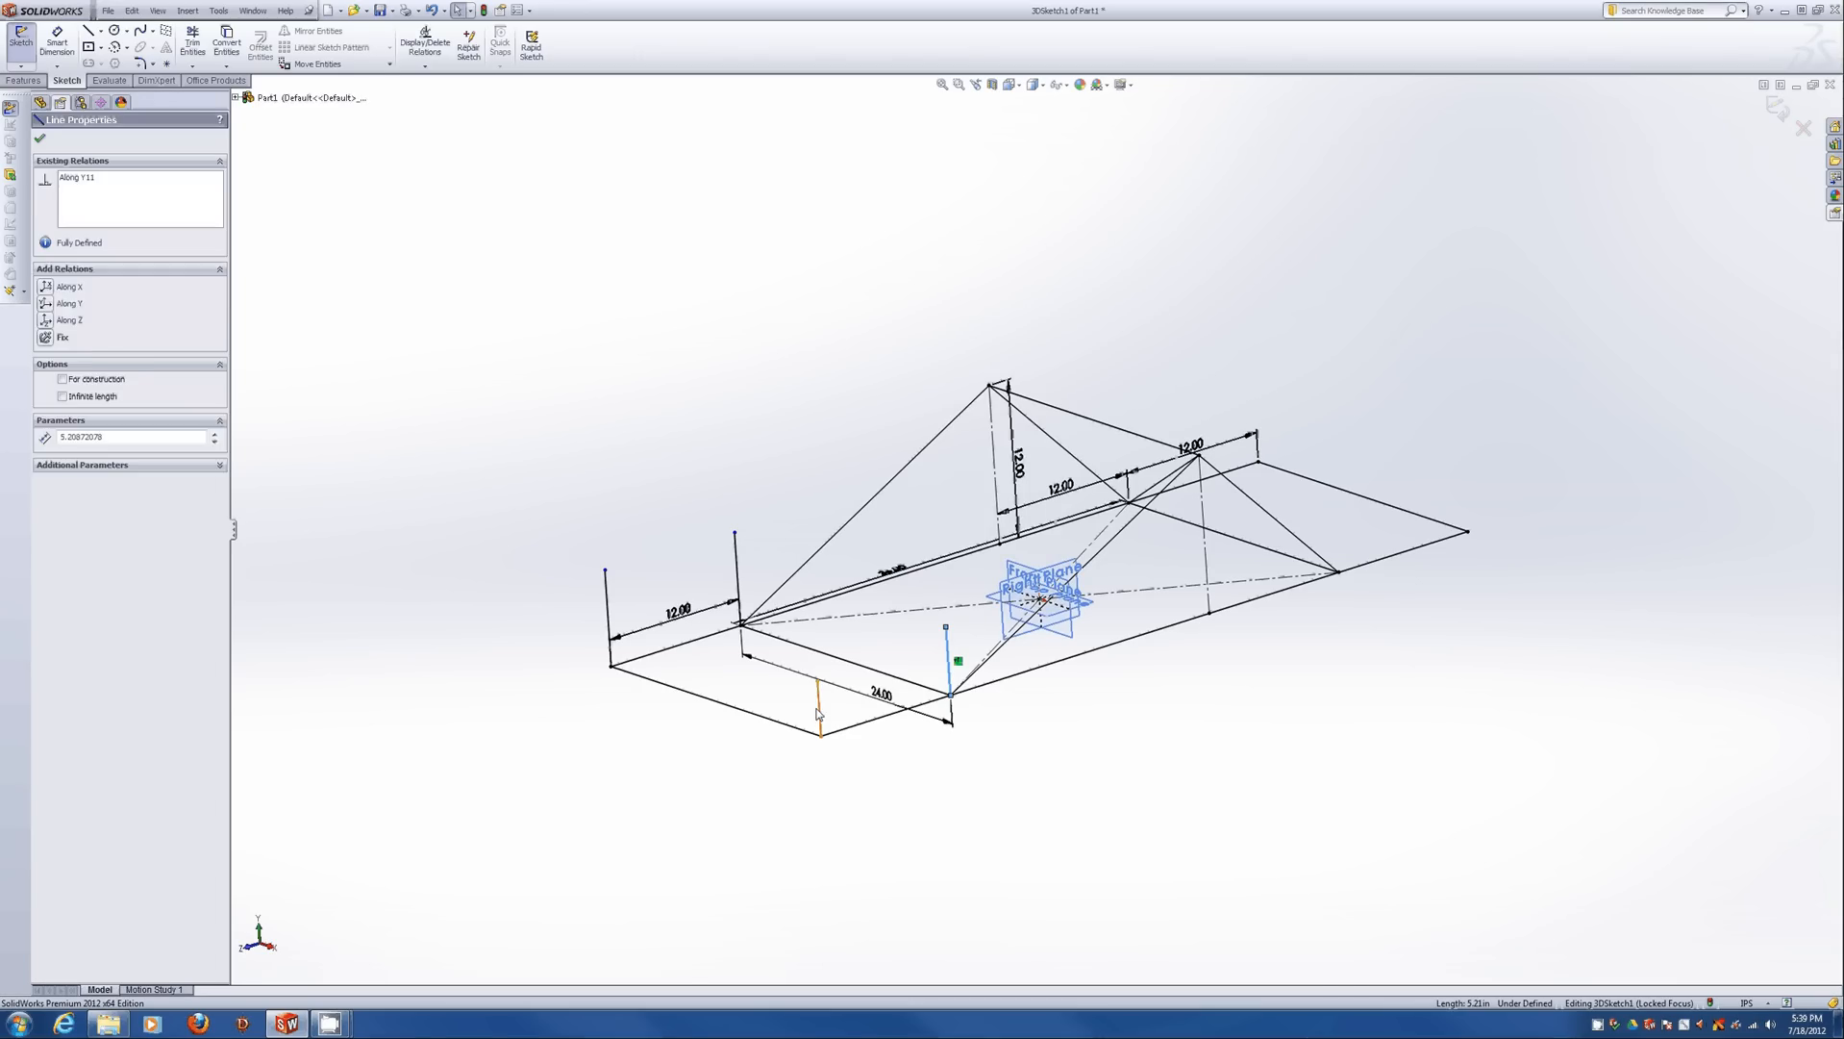
{"action": "left_click", "coordinate": [819, 710], "text": "ctrl"}
{"action": "left_click", "coordinate": [608, 620], "text": "ctrl"}
{"action": "left_click", "coordinate": [737, 577], "text": "ctrl"}
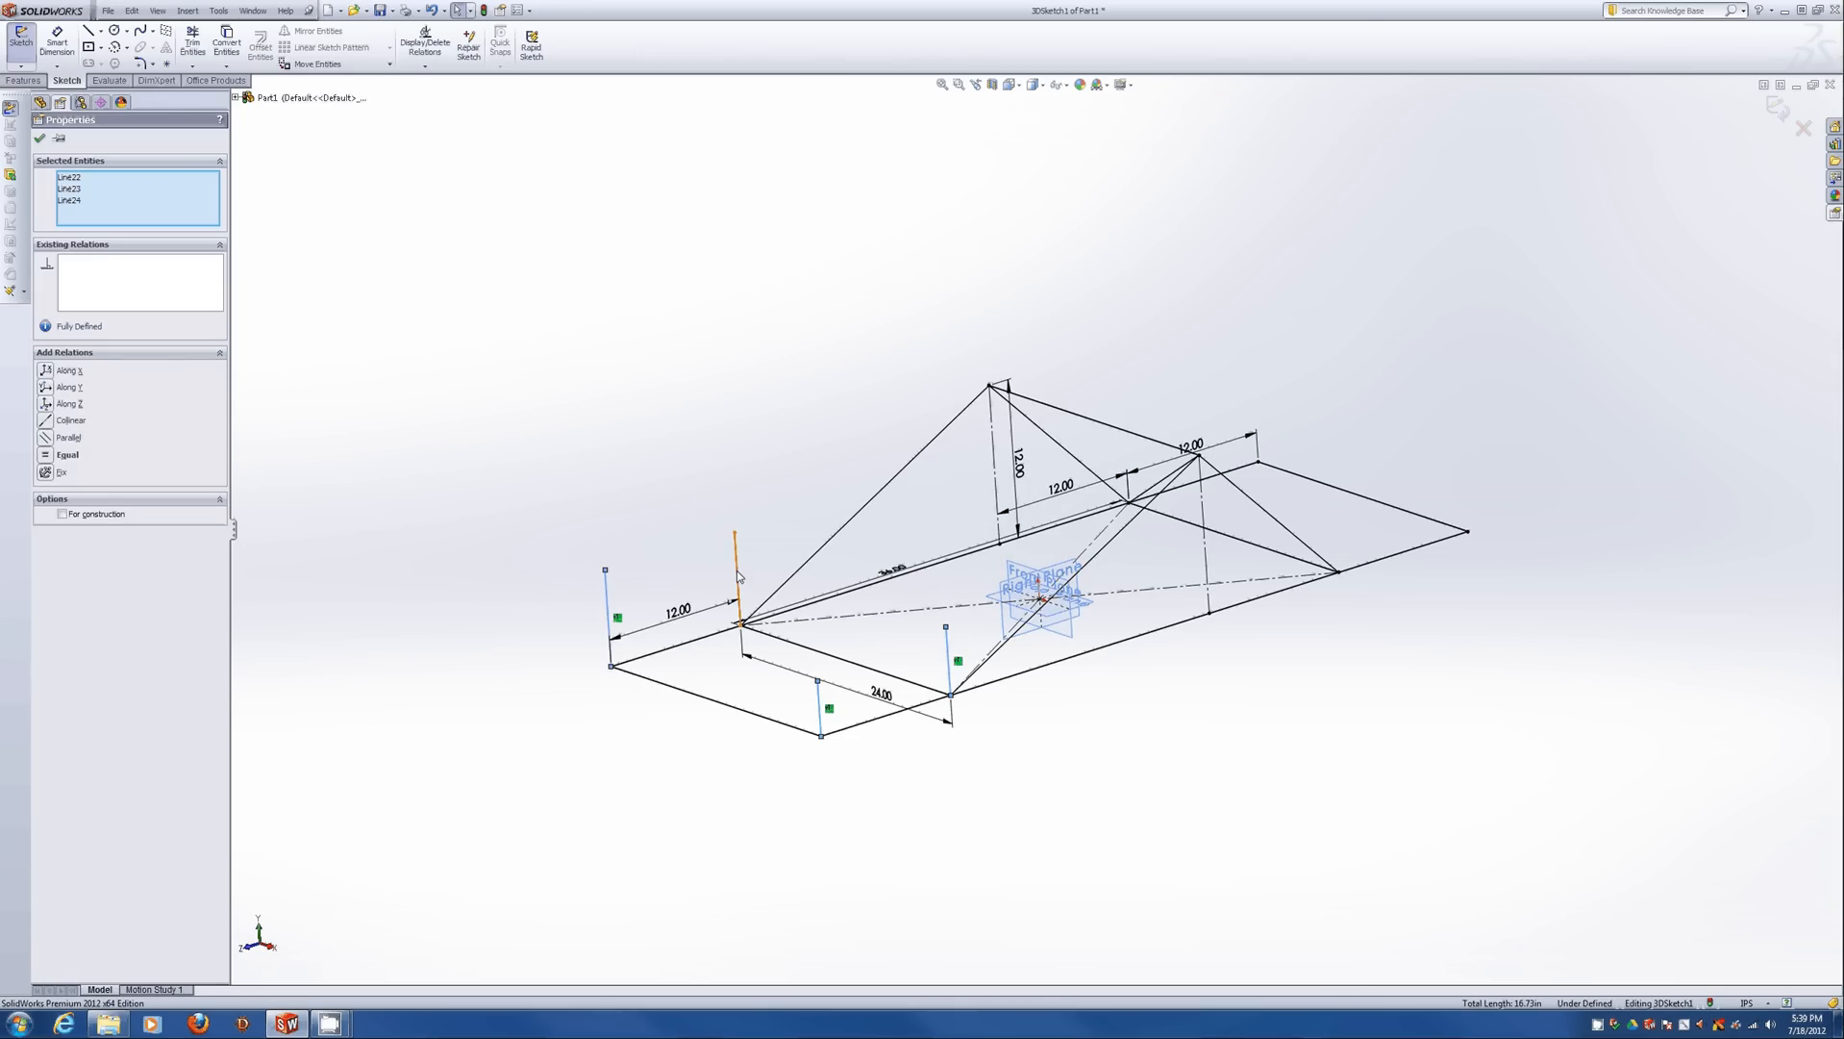
{"action": "left_click", "coordinate": [863, 514]}
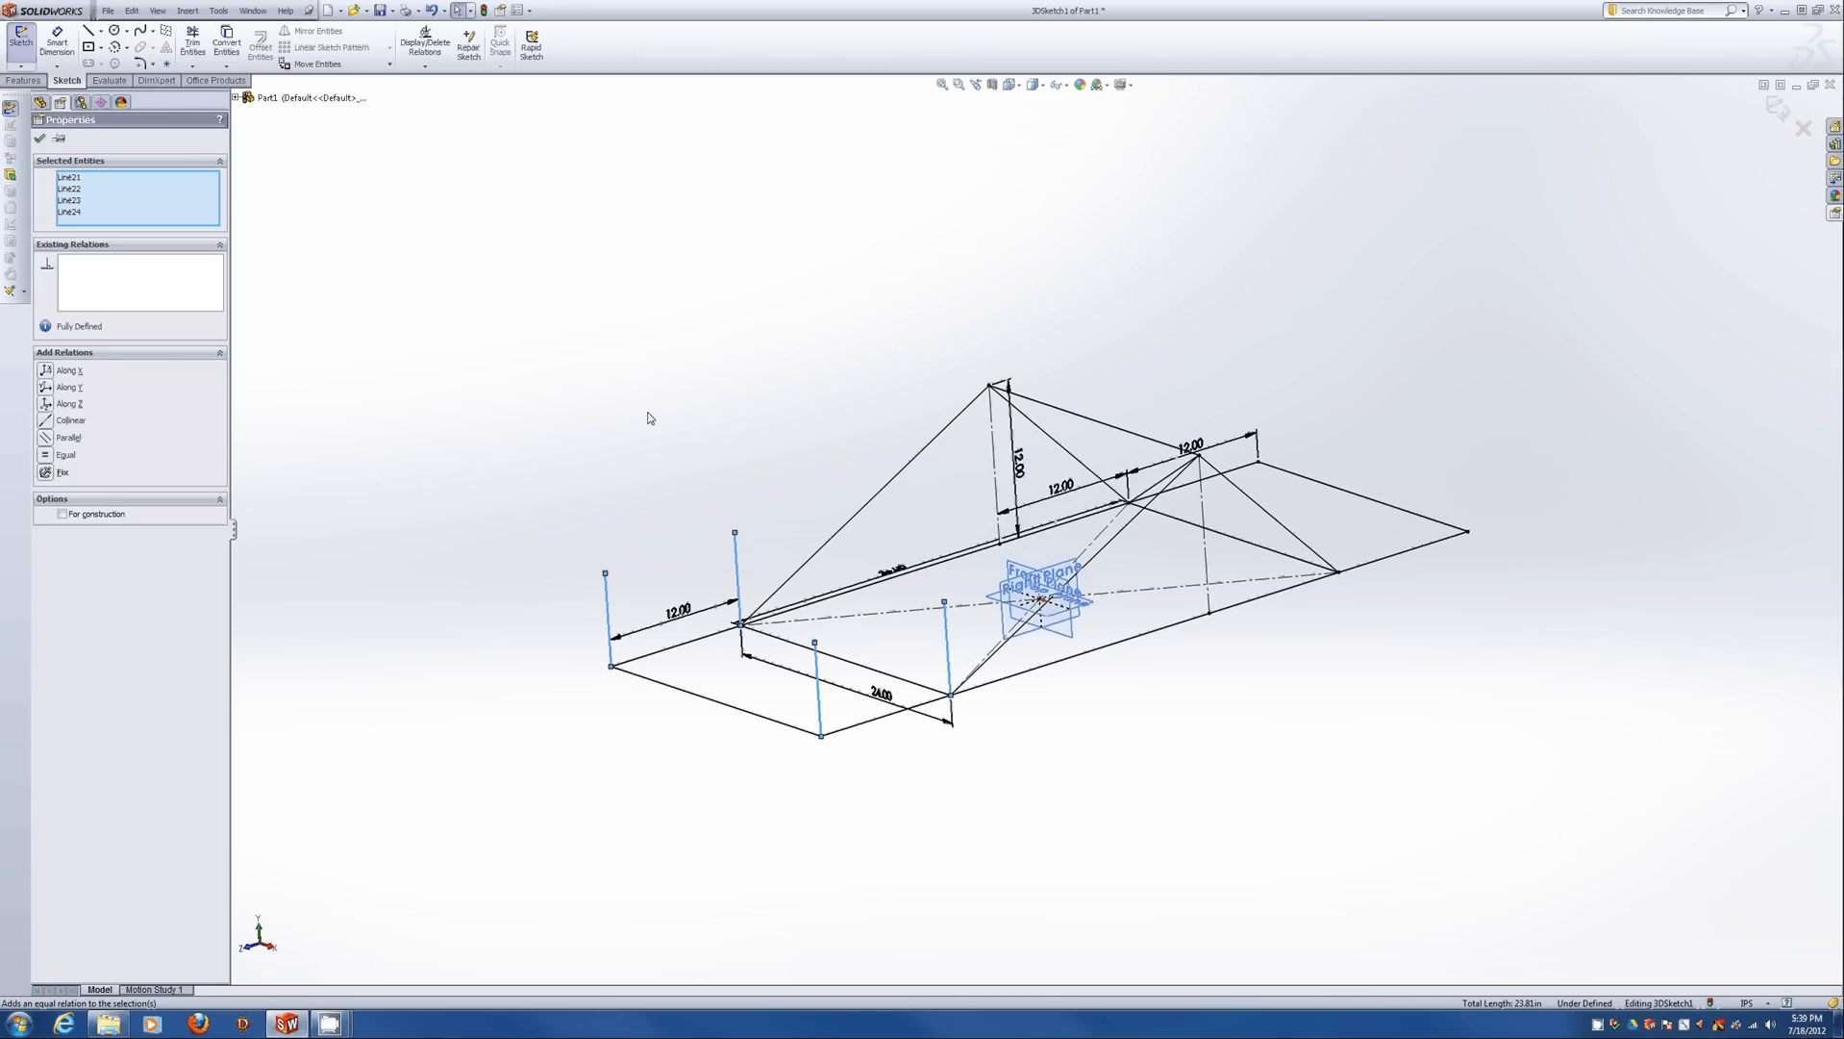
{"action": "left_click", "coordinate": [649, 416]}
Dimension the height of the vertical line at the front extension's end corner and set it to 6 in.
{"action": "key", "text": "d"}
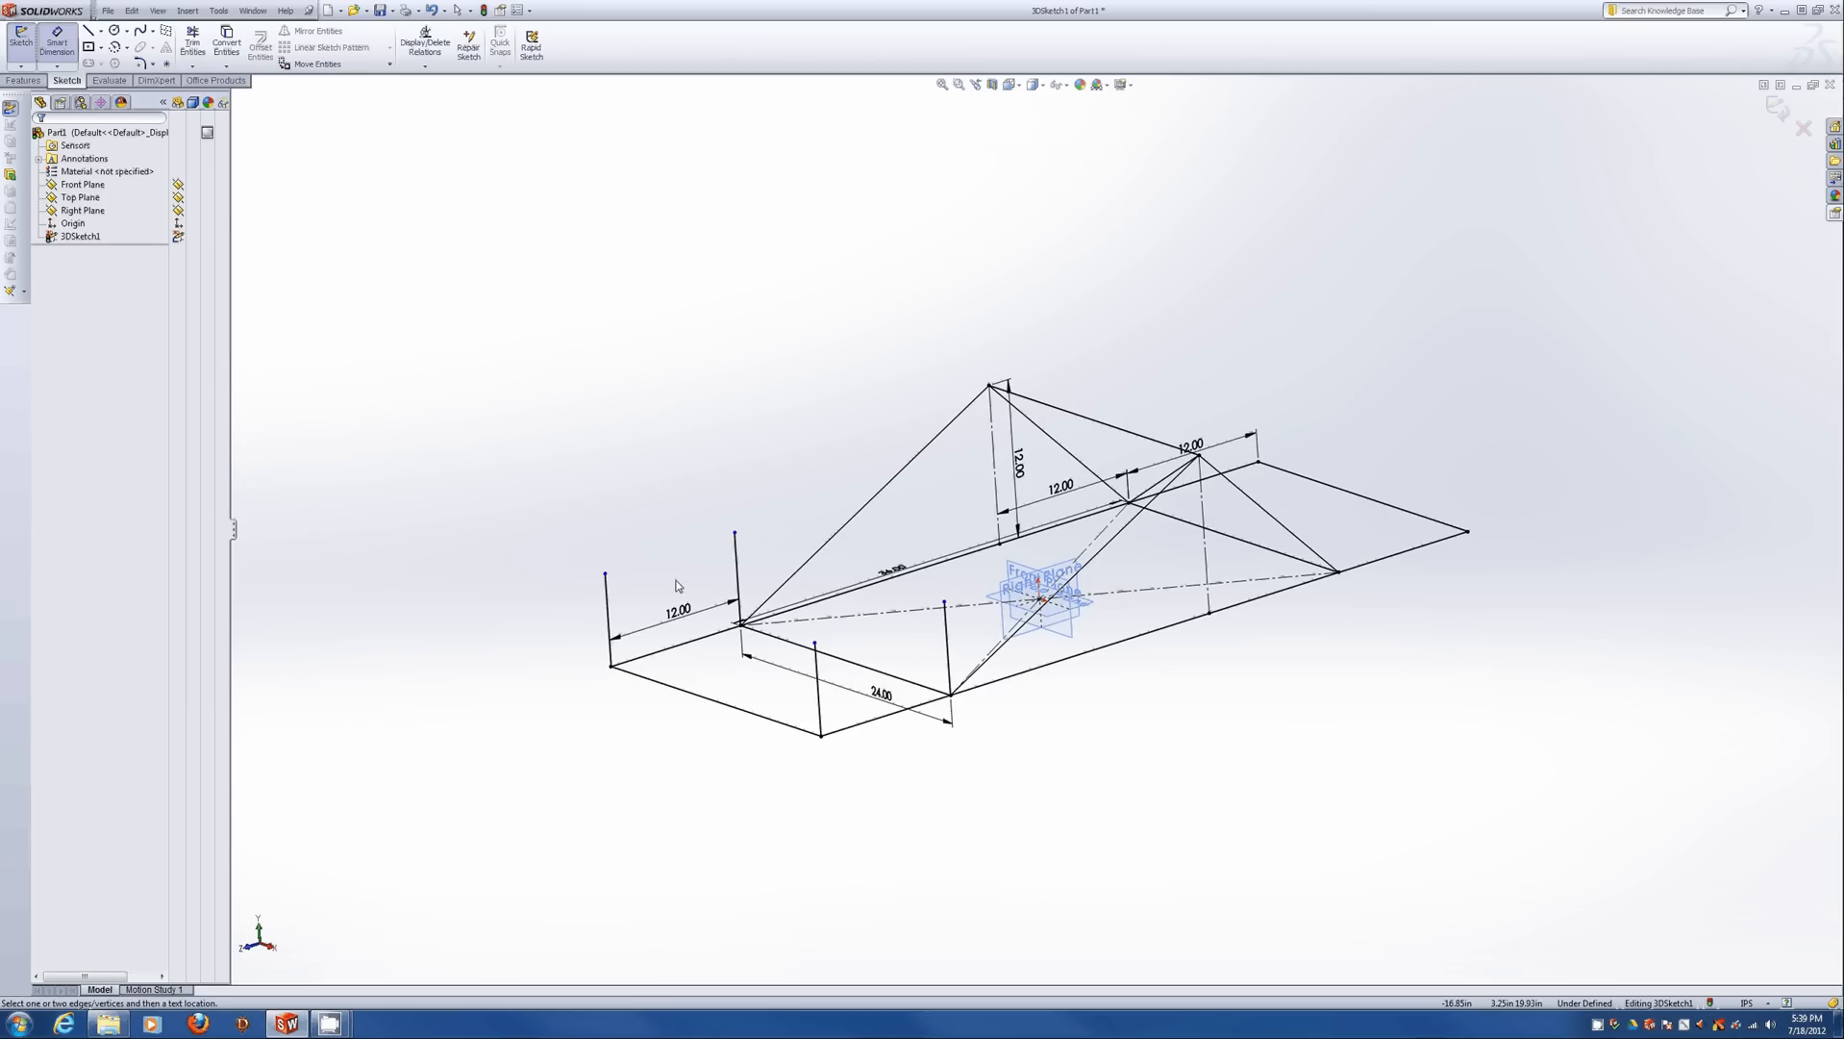
{"action": "left_click", "coordinate": [606, 606]}
{"action": "left_click", "coordinate": [589, 627]}
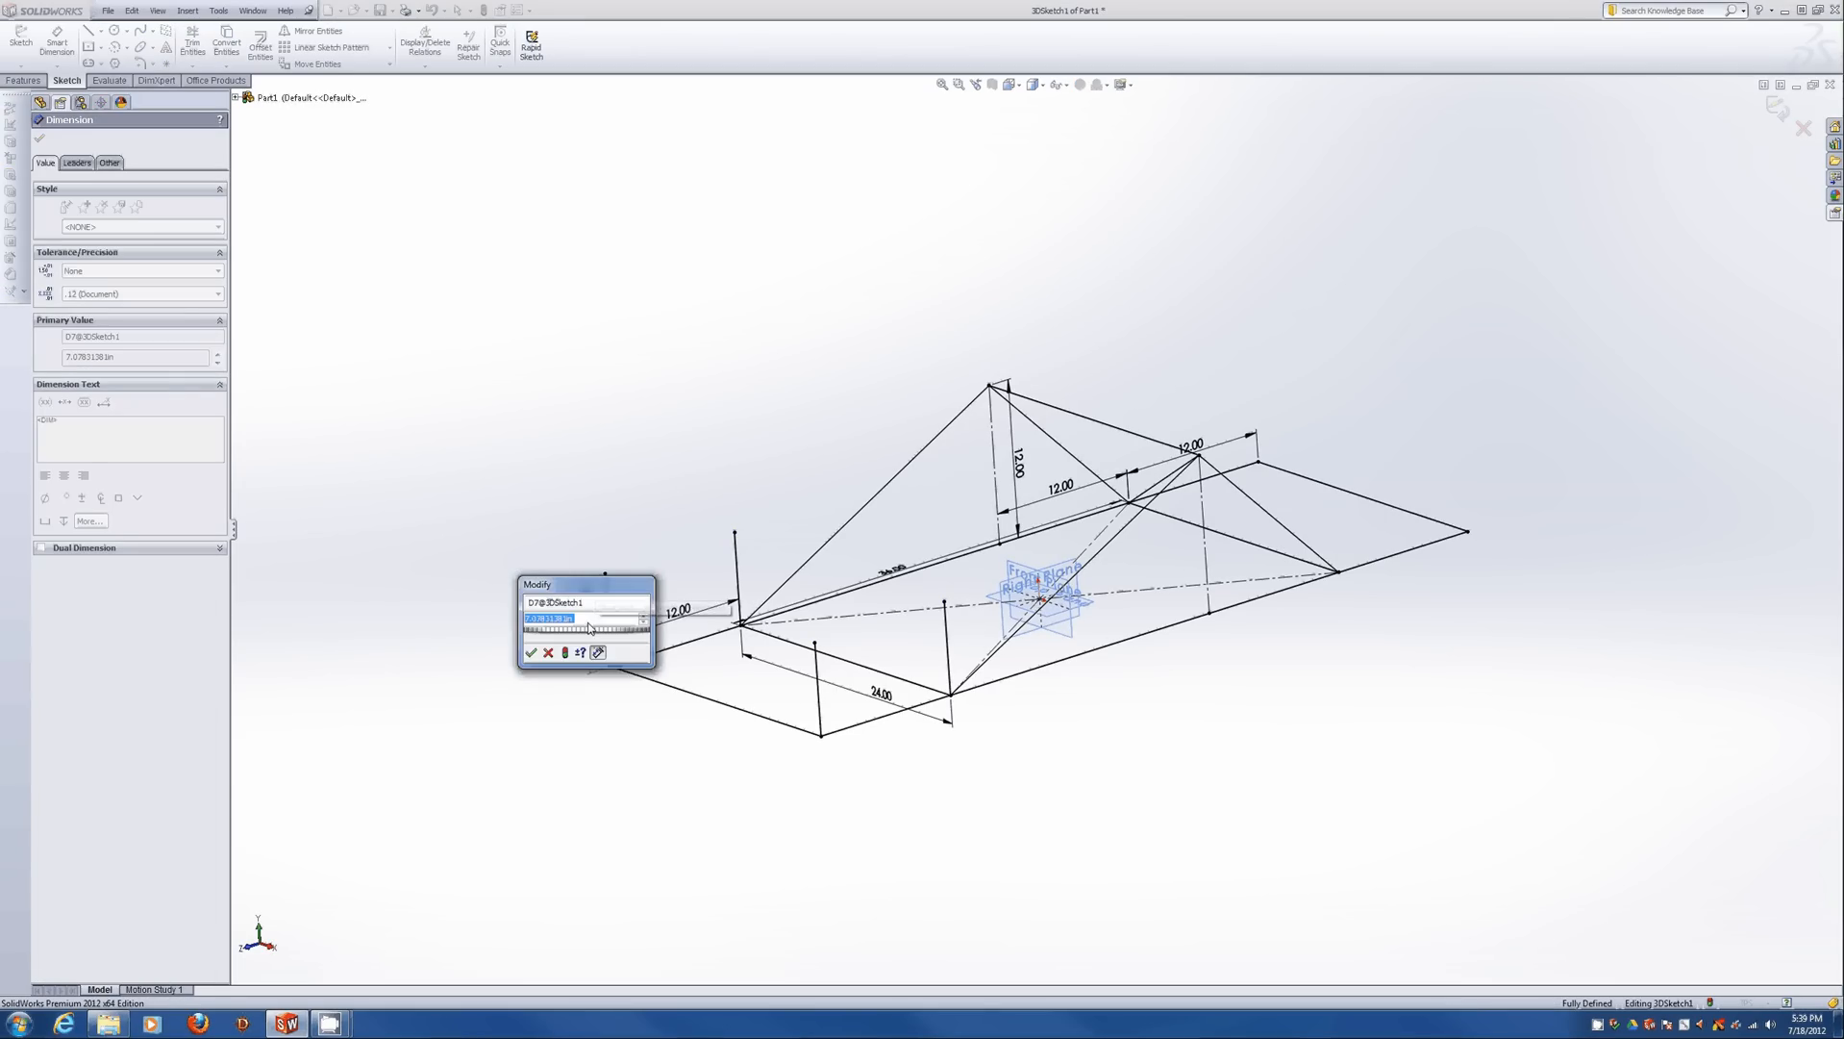
{"action": "type", "text": "6"}
{"action": "key", "text": "Return"}
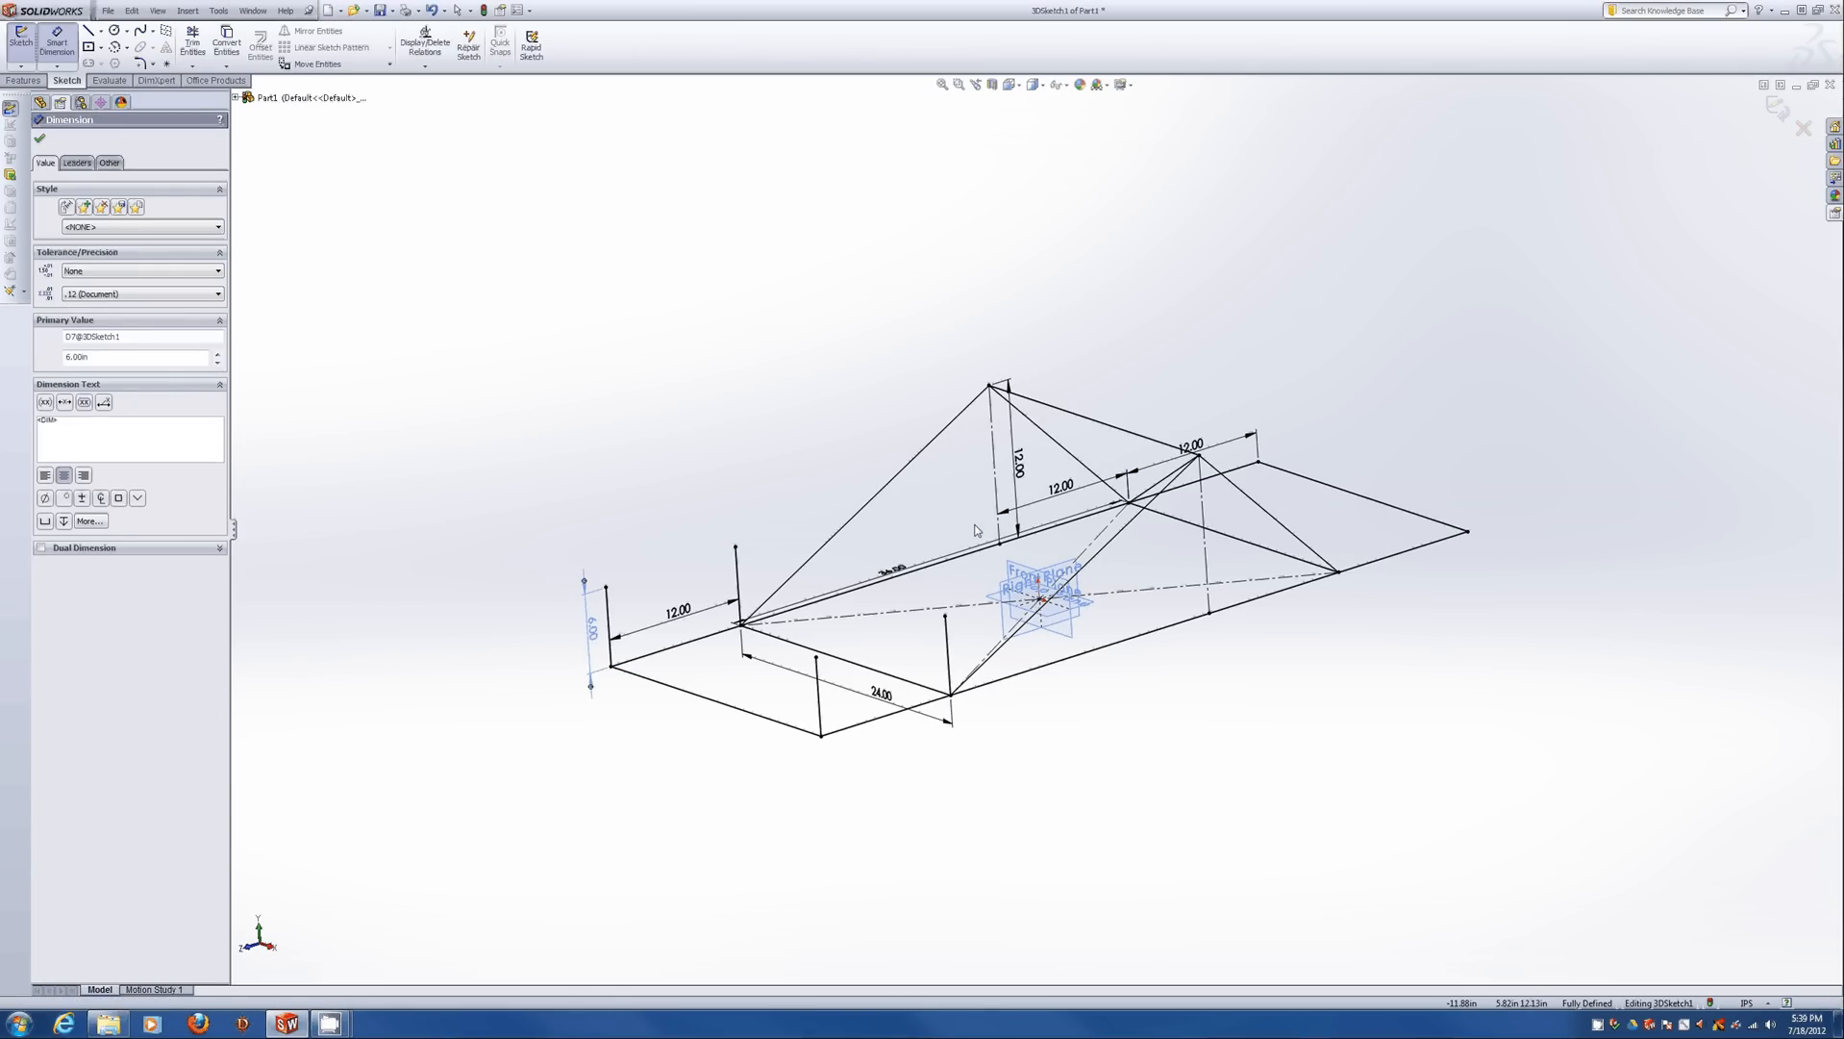
{"action": "key", "text": "Escape"}
Connect the upper ends of the four vertical lines with lines forming a closed 24 by 12 in rectangle above the front extension.
{"action": "key", "text": "l"}
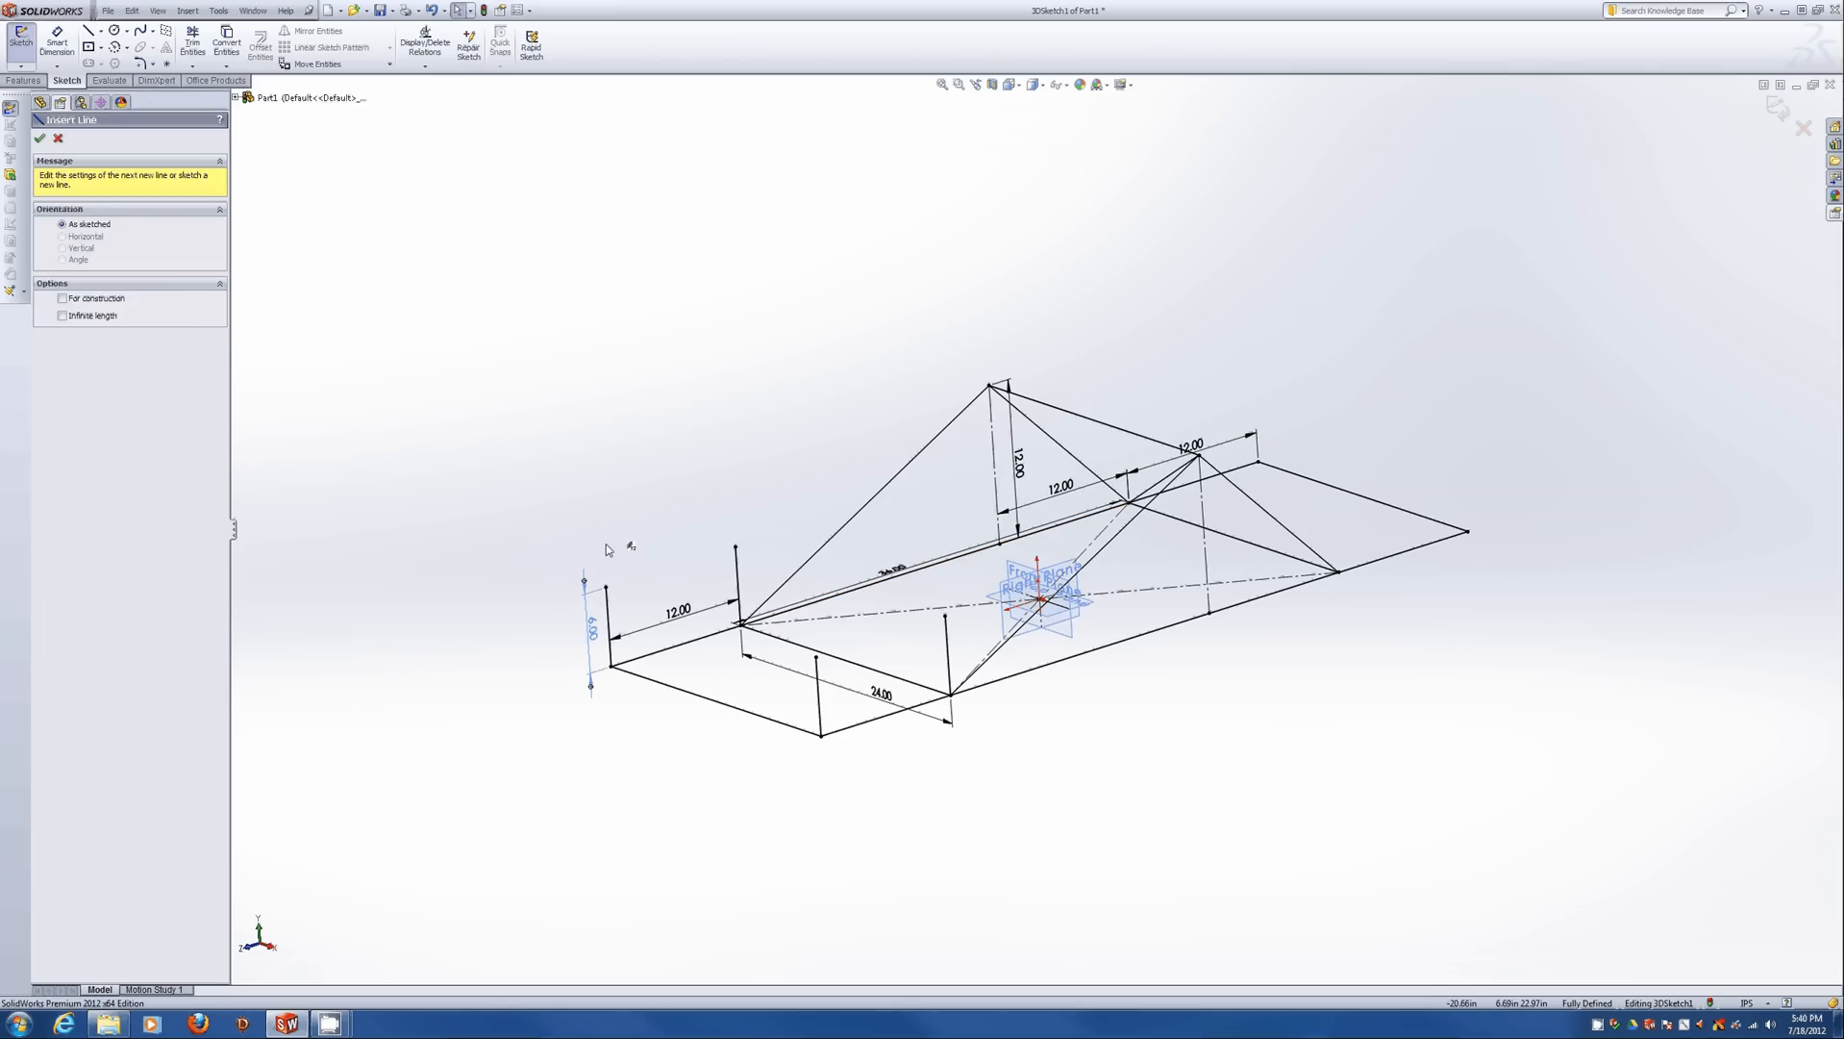
{"action": "left_click", "coordinate": [606, 585]}
{"action": "double_click", "coordinate": [736, 547]}
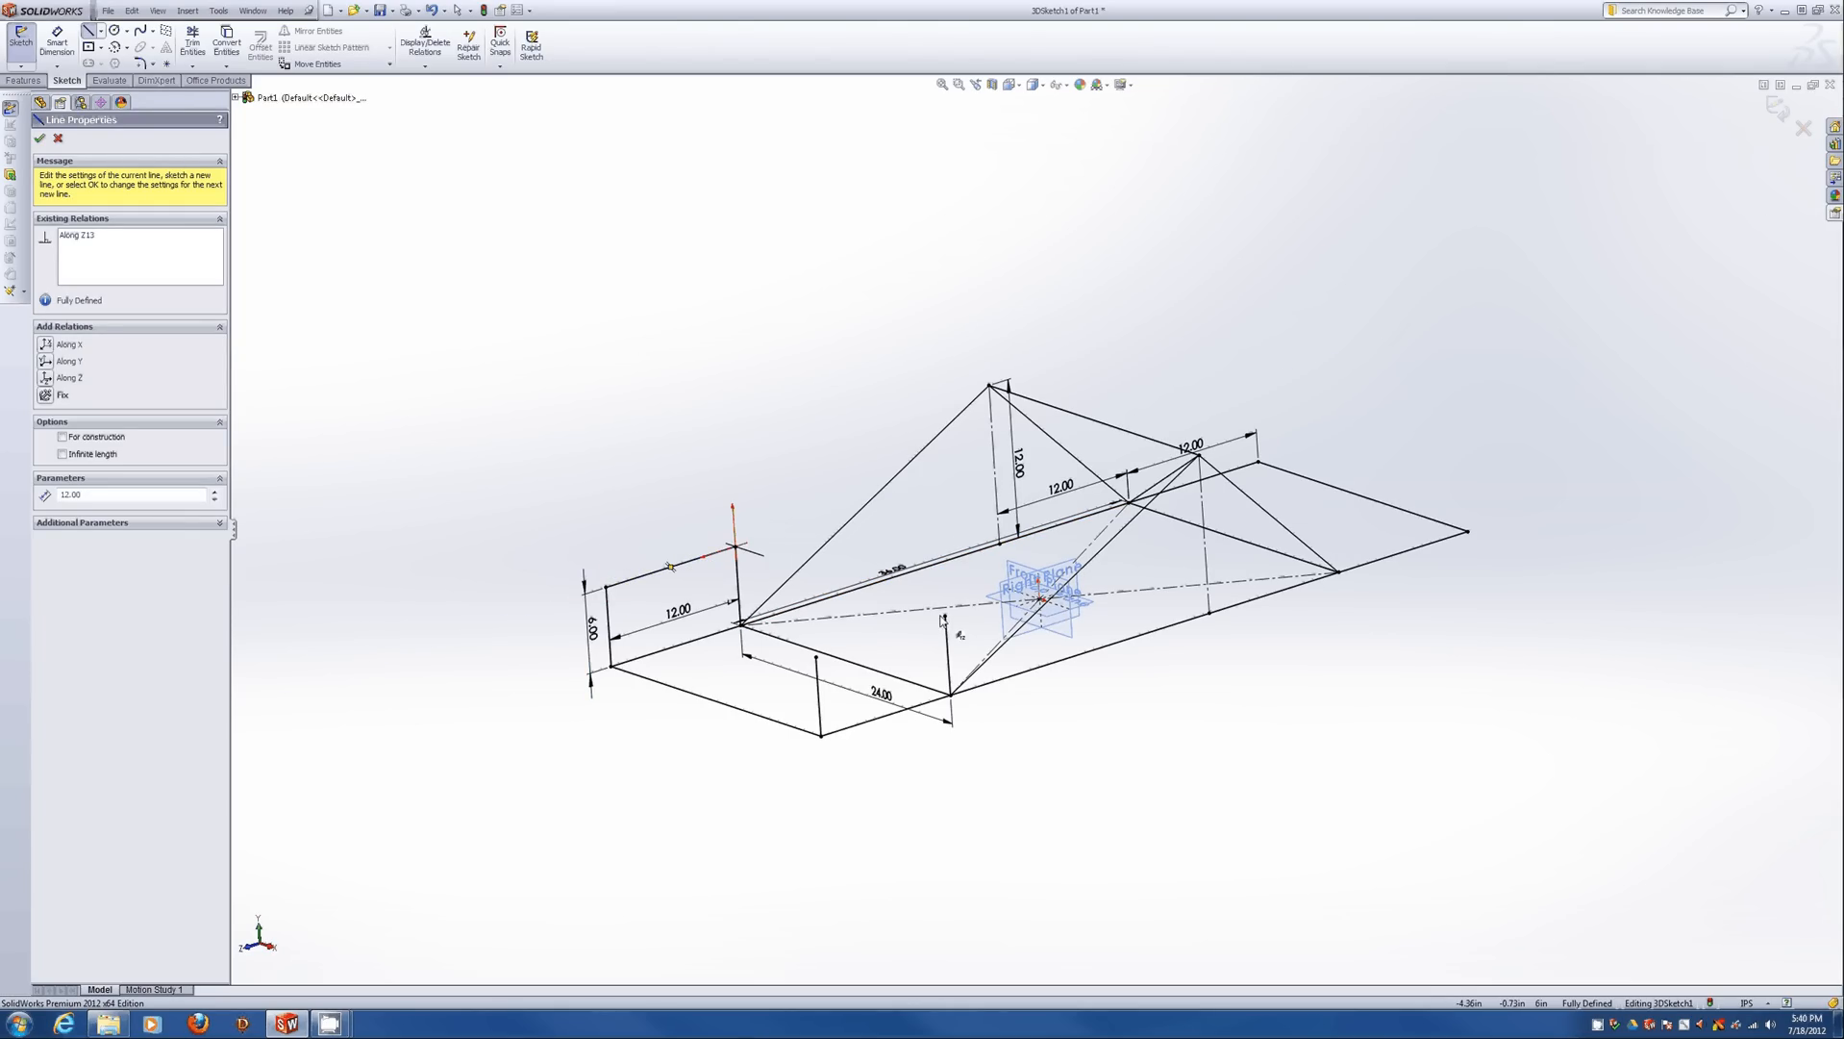
{"action": "left_click", "coordinate": [943, 618]}
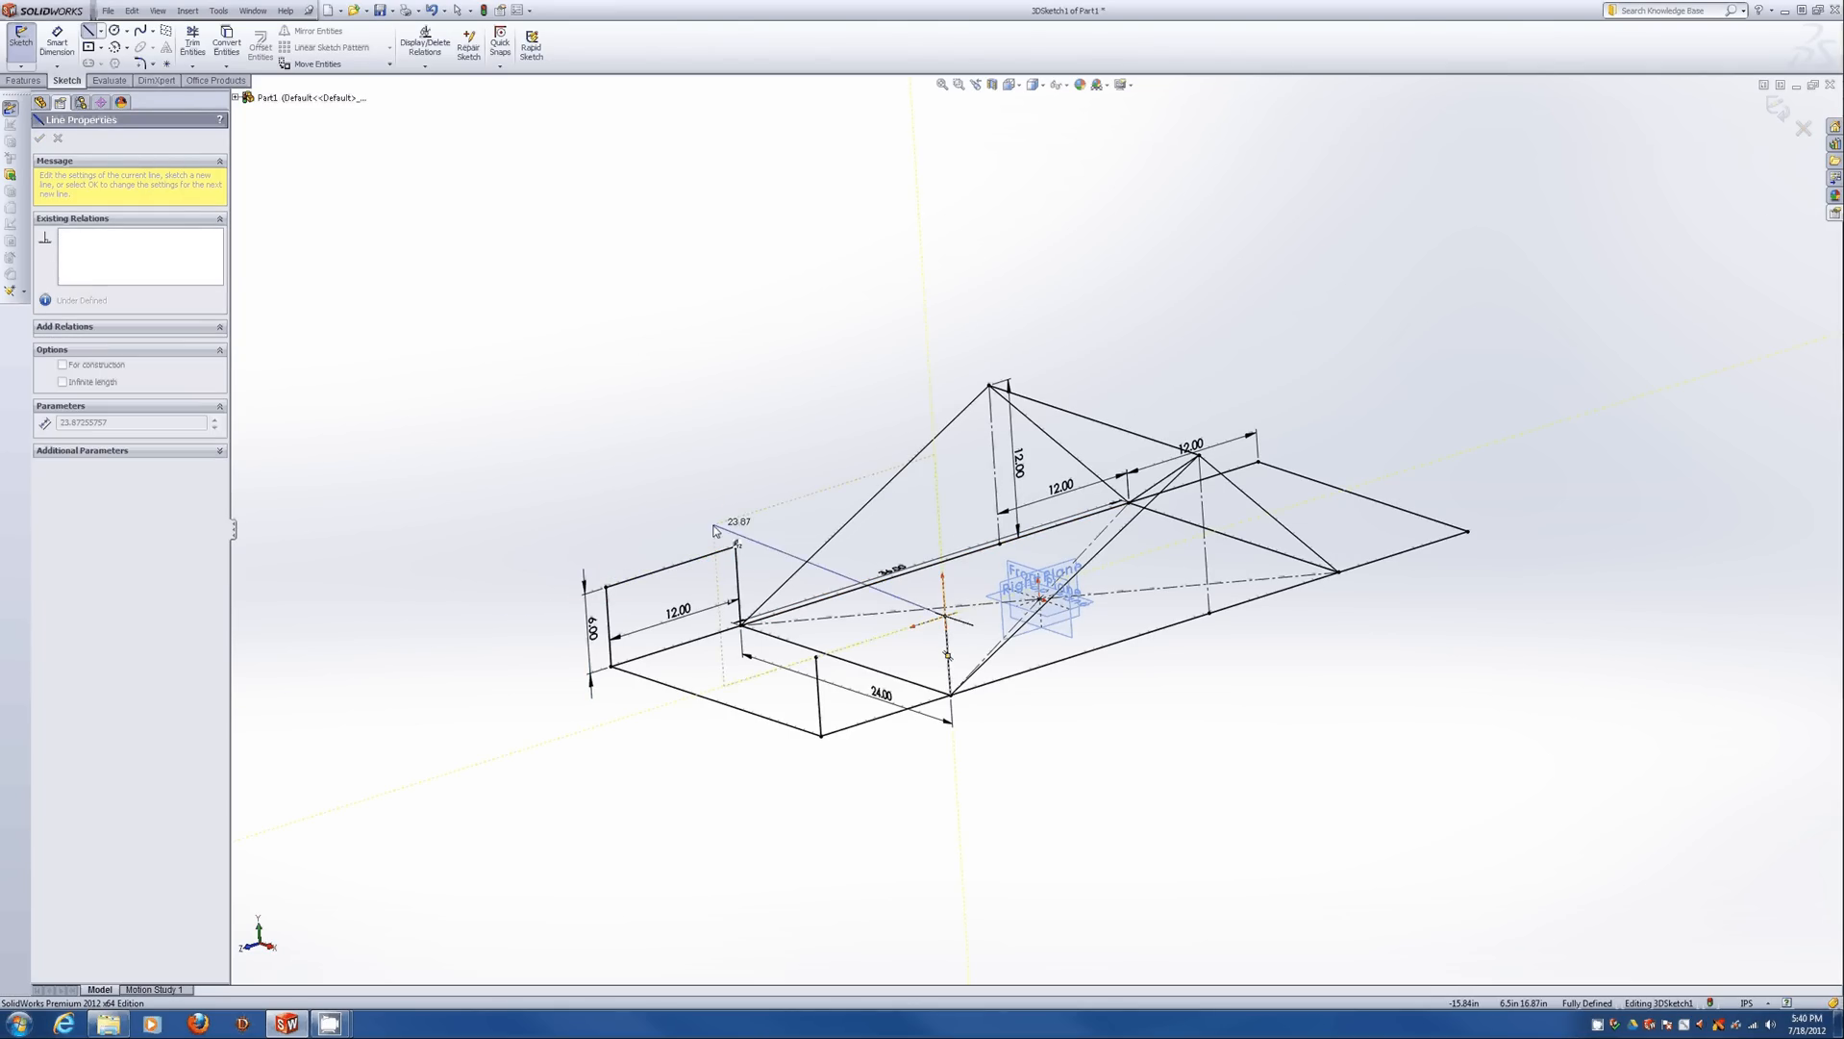
{"action": "double_click", "coordinate": [735, 546]}
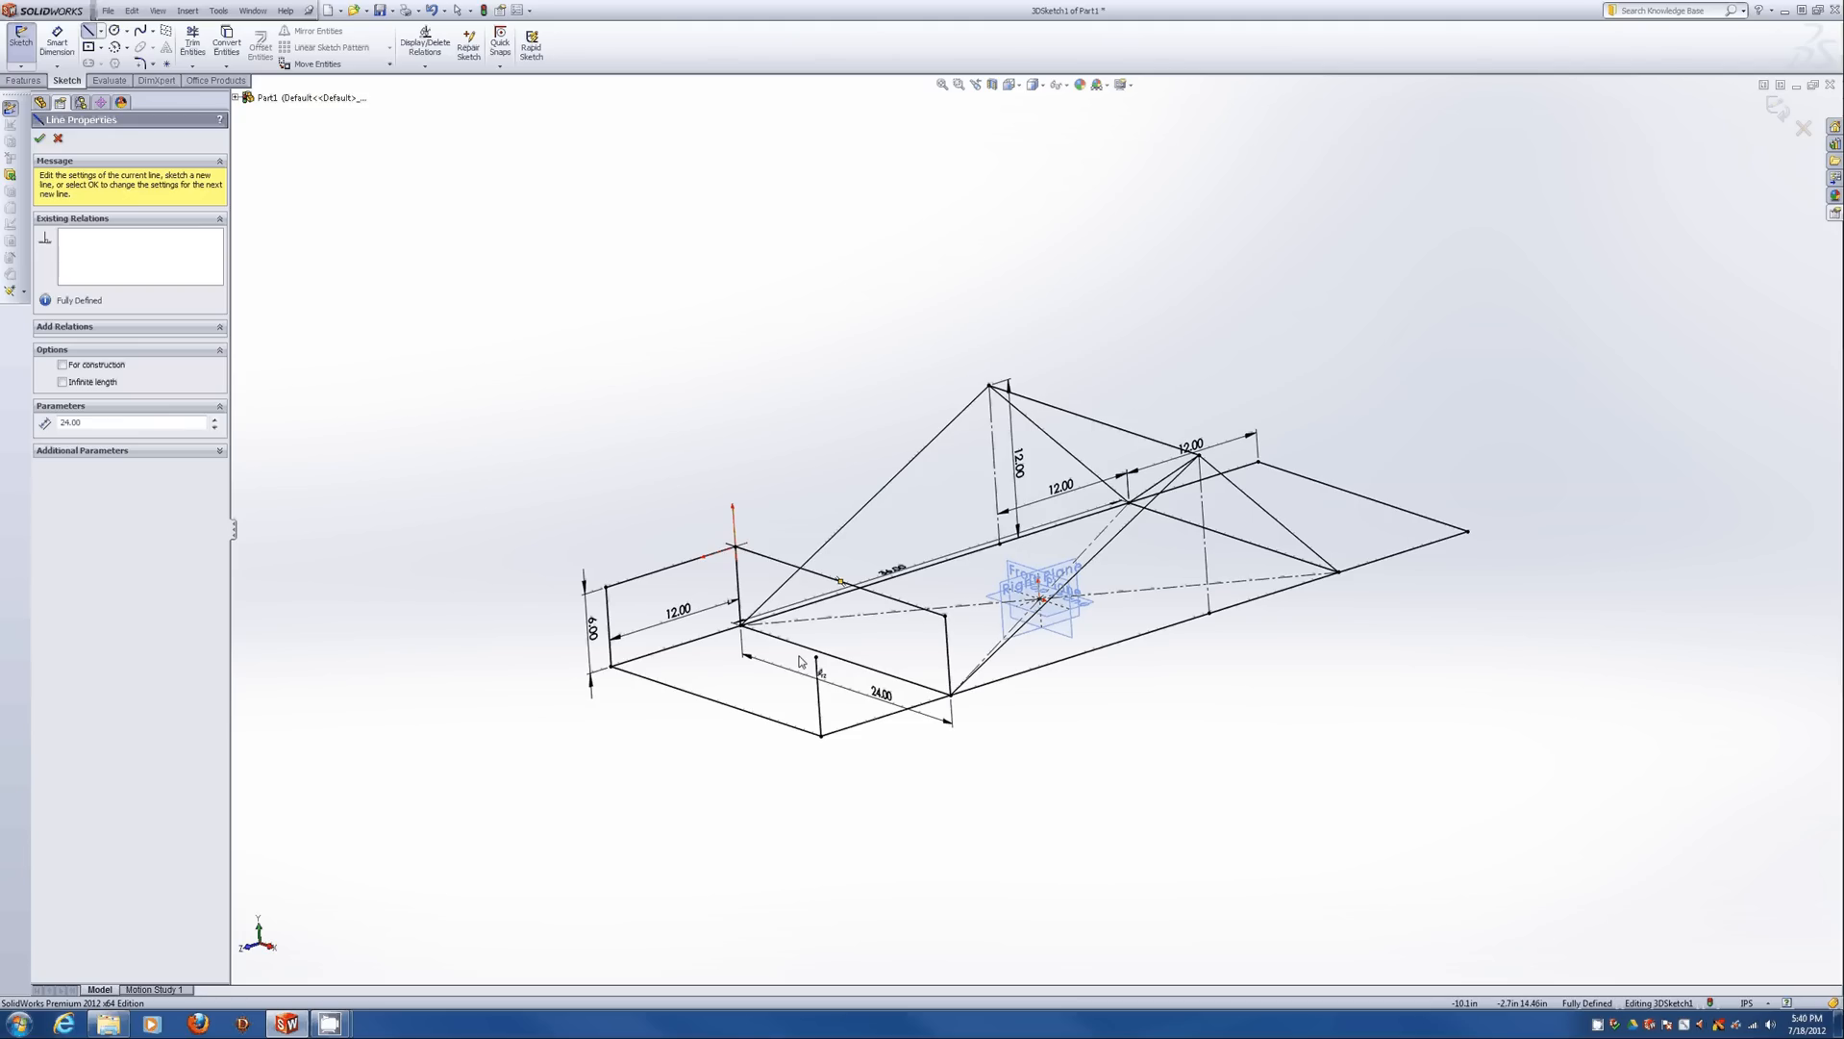
{"action": "left_click", "coordinate": [817, 657]}
{"action": "double_click", "coordinate": [605, 587]}
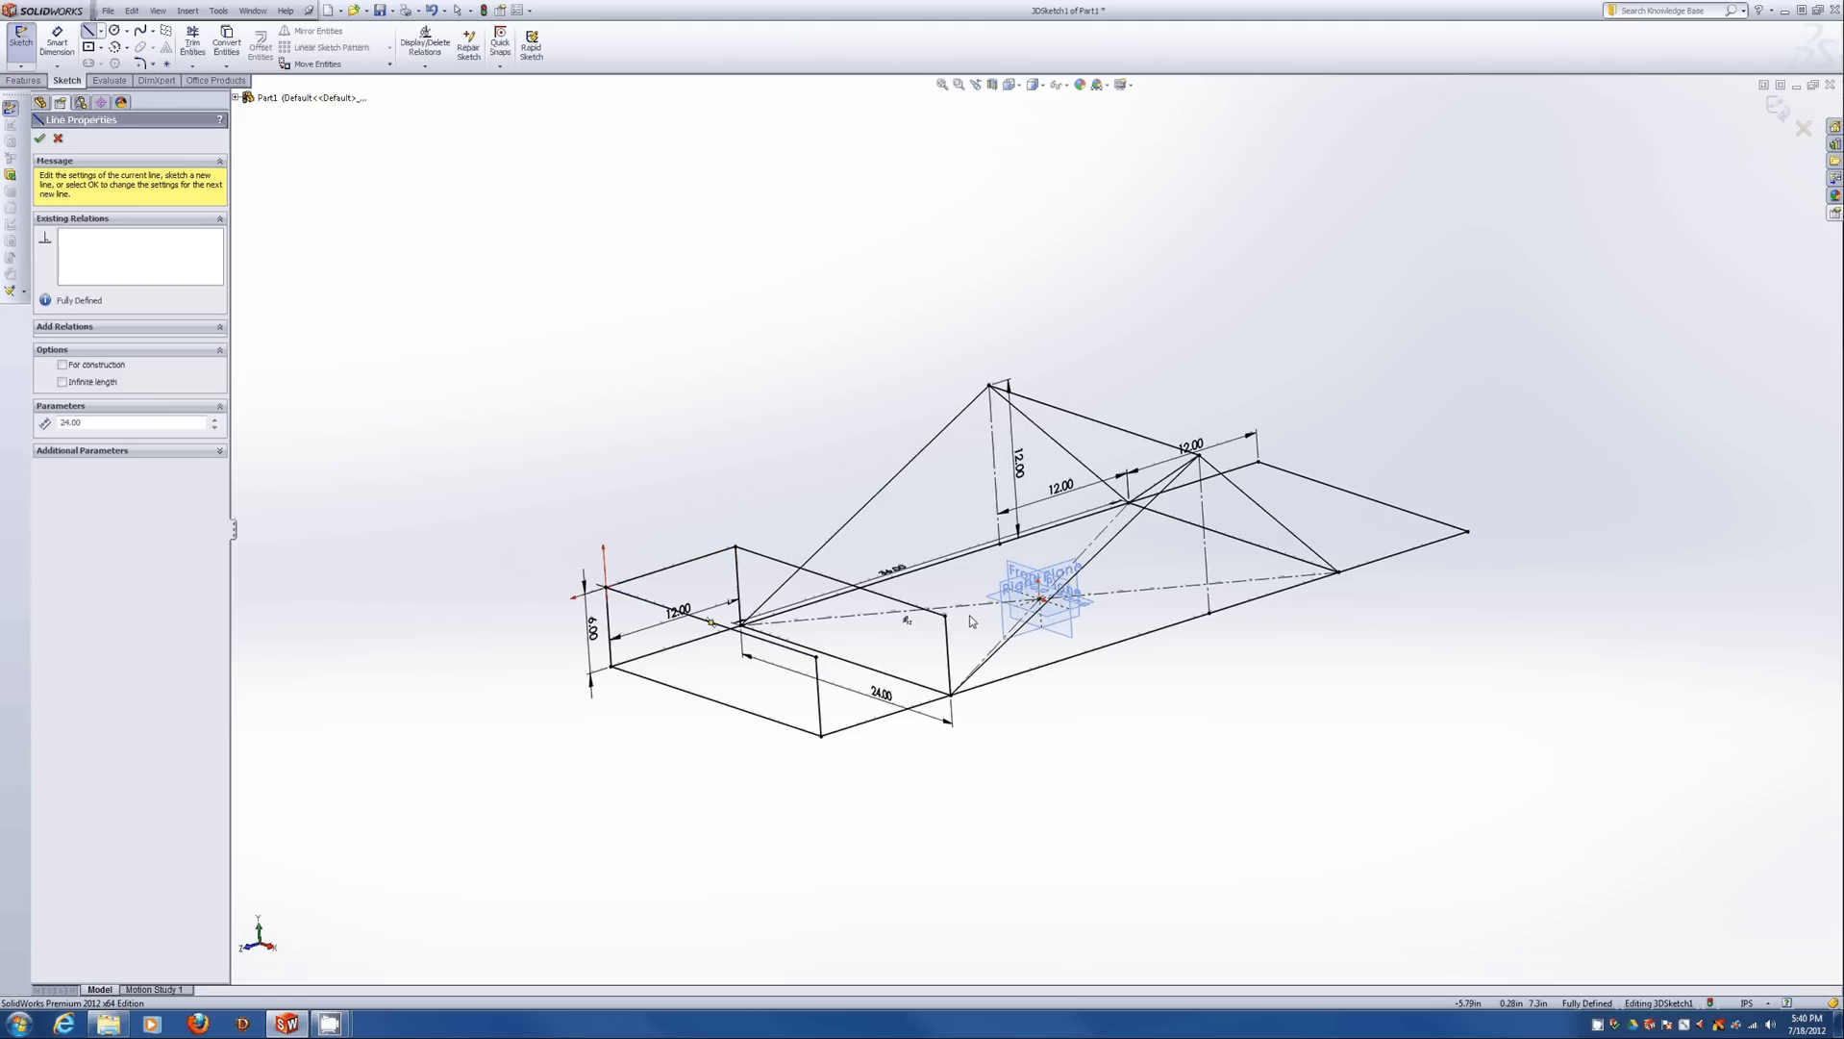
{"action": "left_click", "coordinate": [945, 615]}
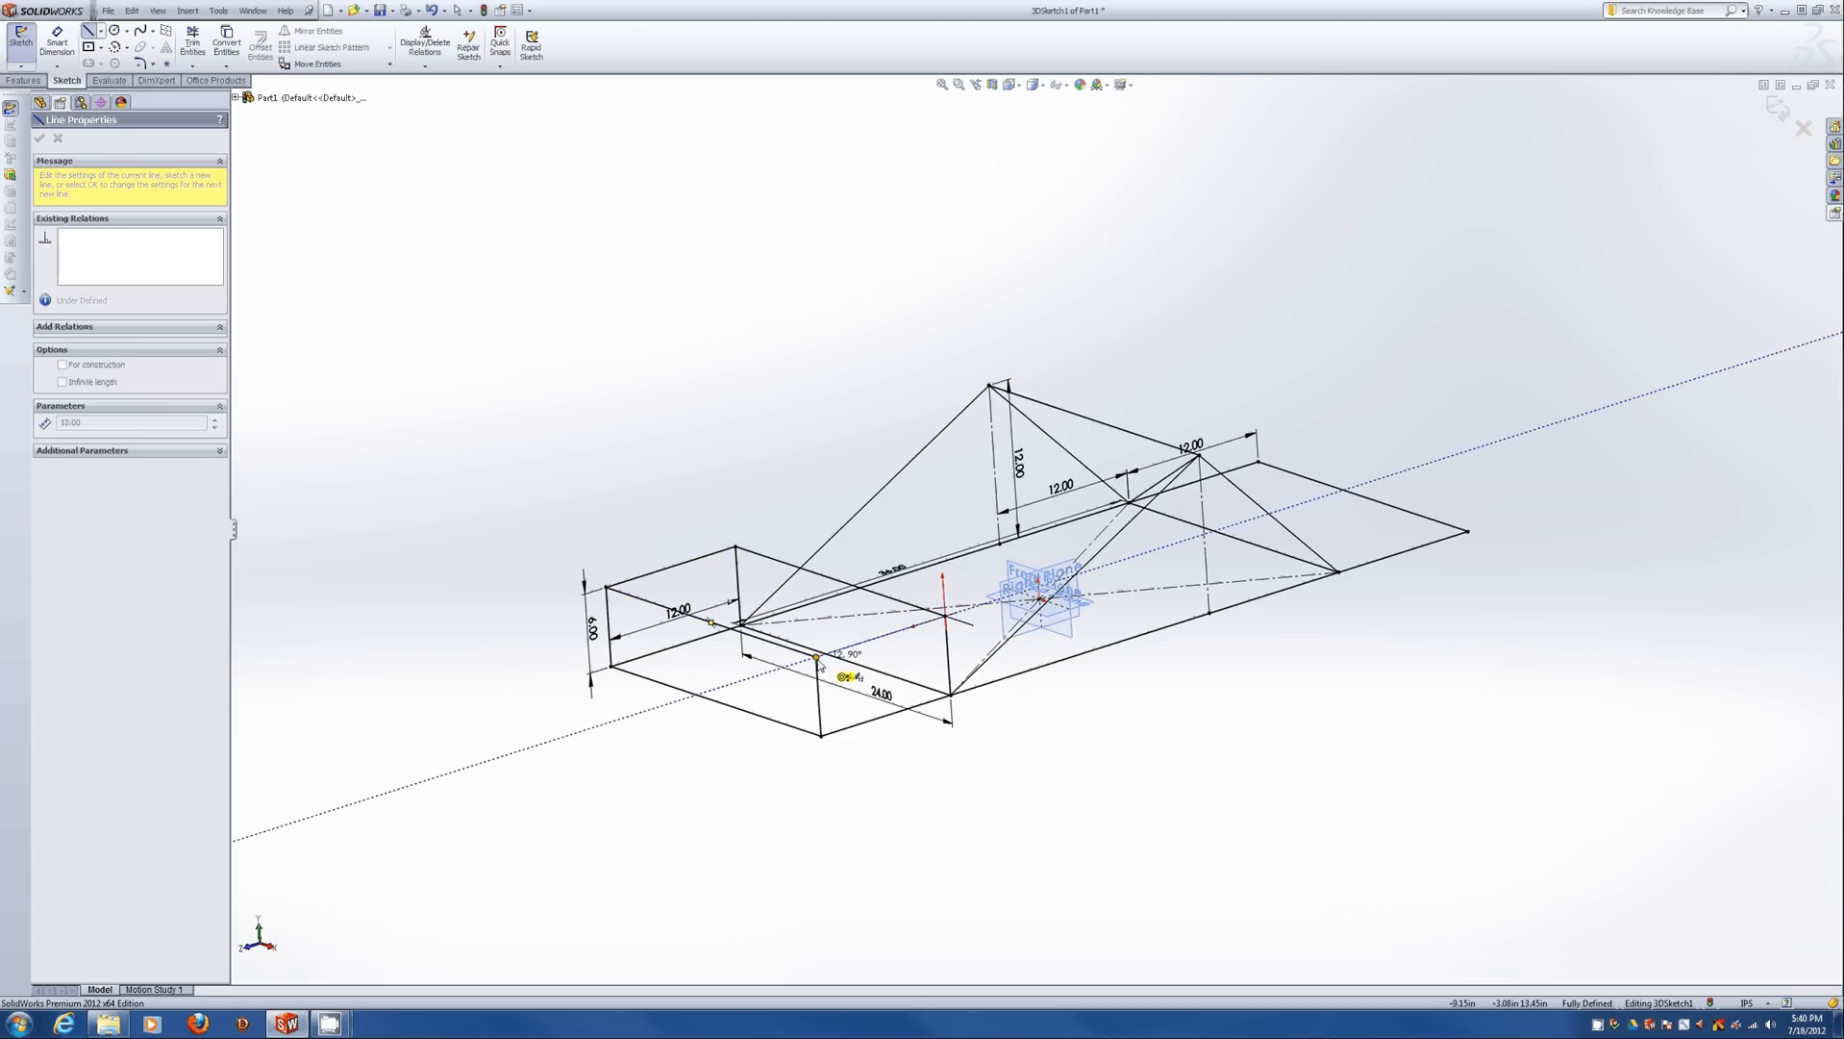
{"action": "double_click", "coordinate": [816, 657]}
Draw lines connecting the front box's two inner upper corners to the peak points on their respective sides.
{"action": "left_click", "coordinate": [945, 615]}
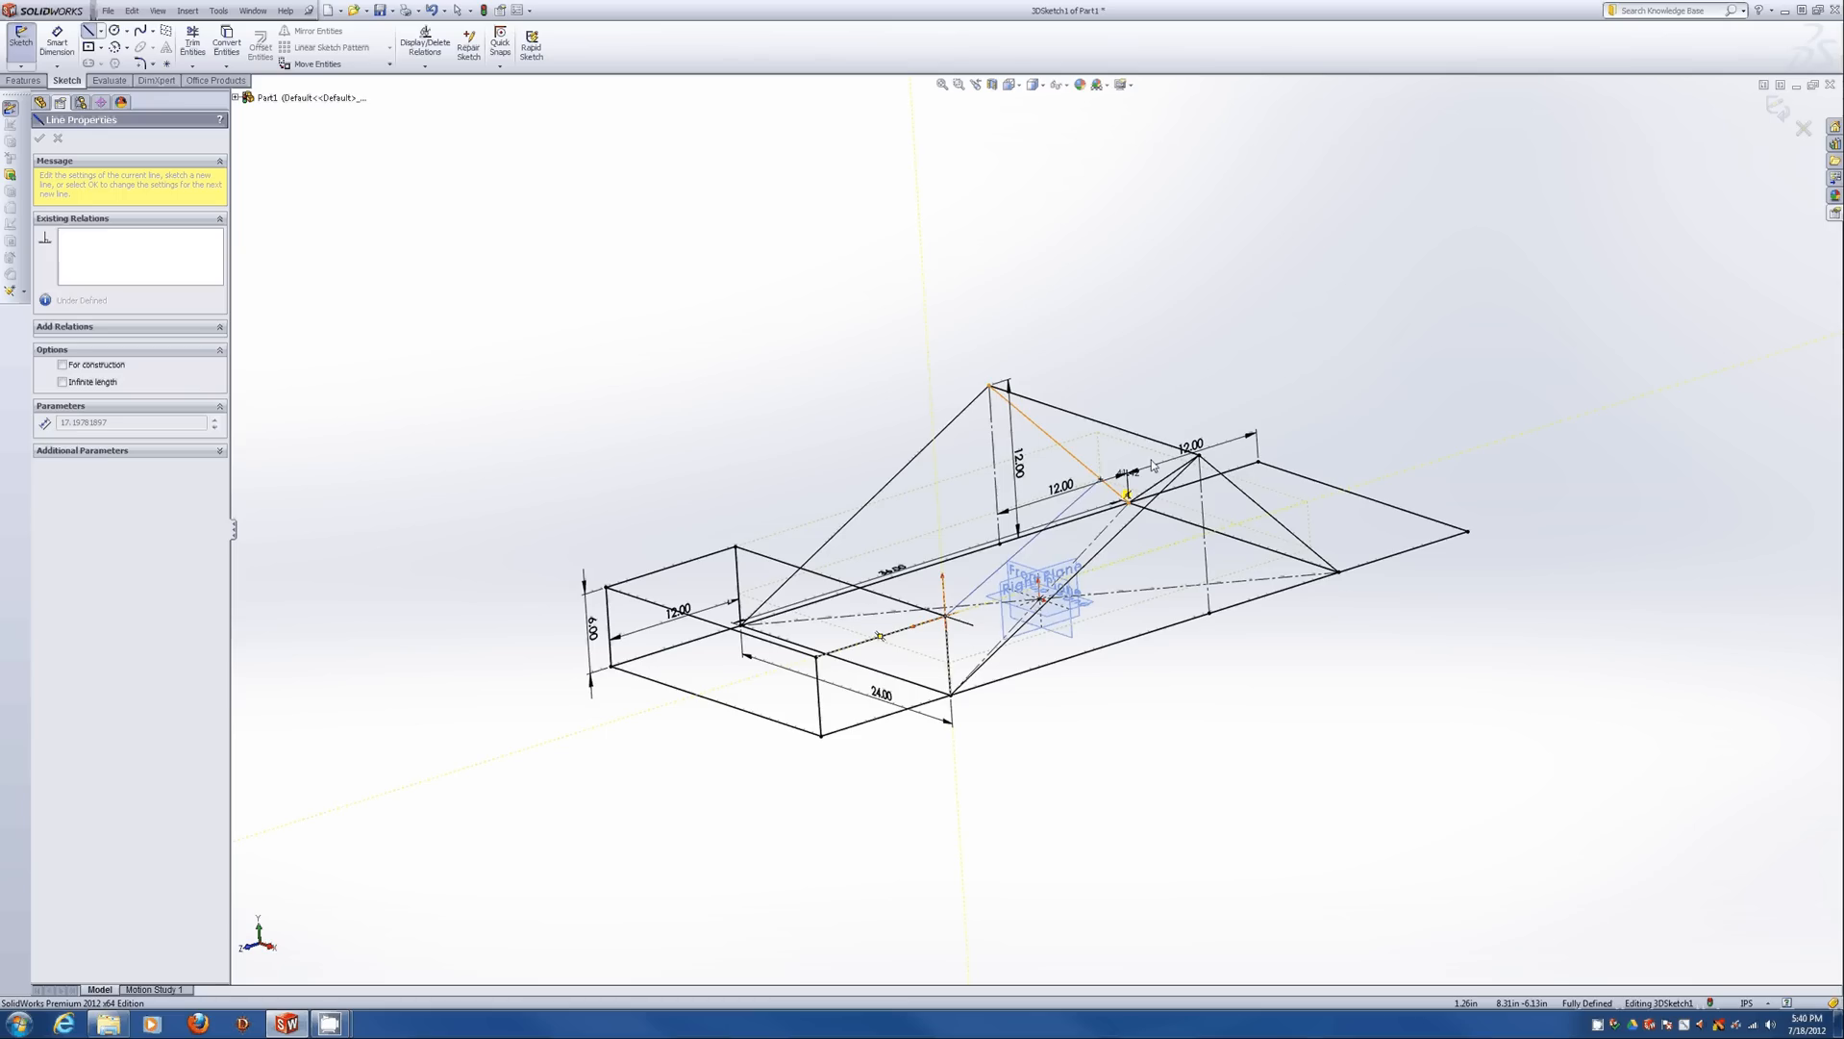
{"action": "double_click", "coordinate": [1198, 455]}
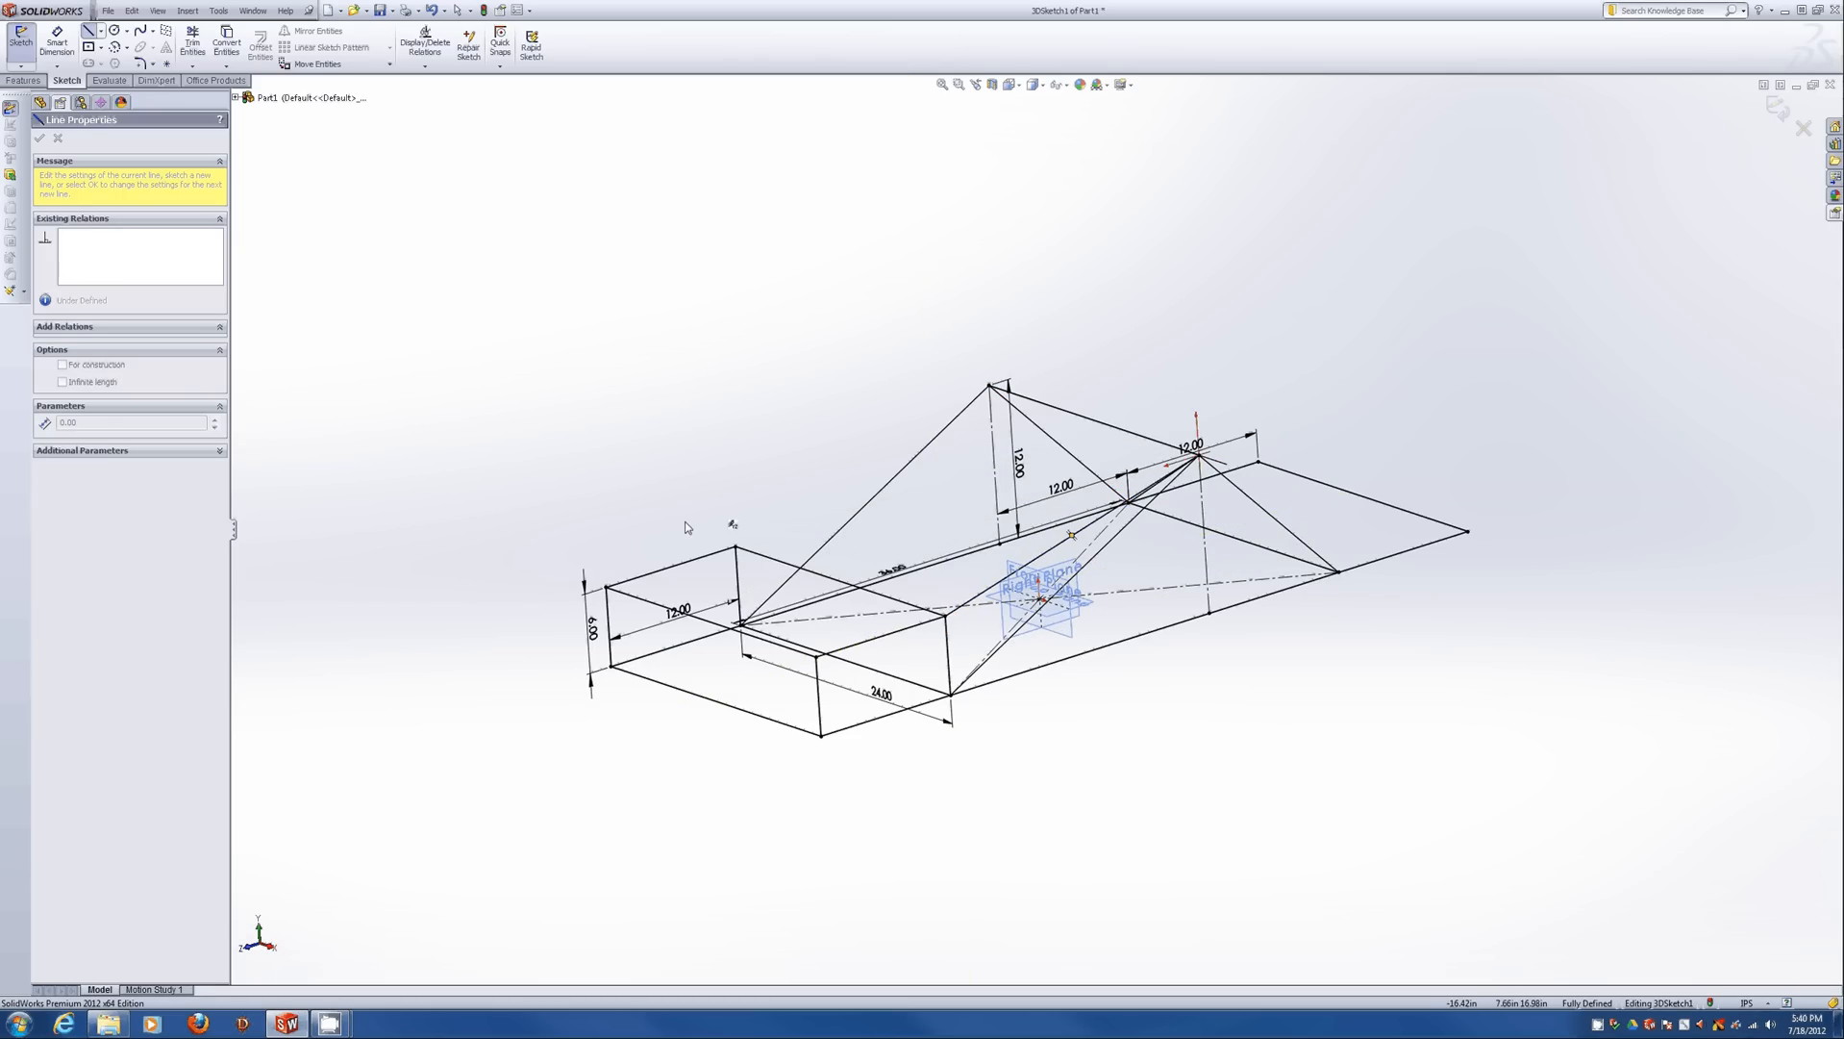
{"action": "left_click", "coordinate": [738, 548]}
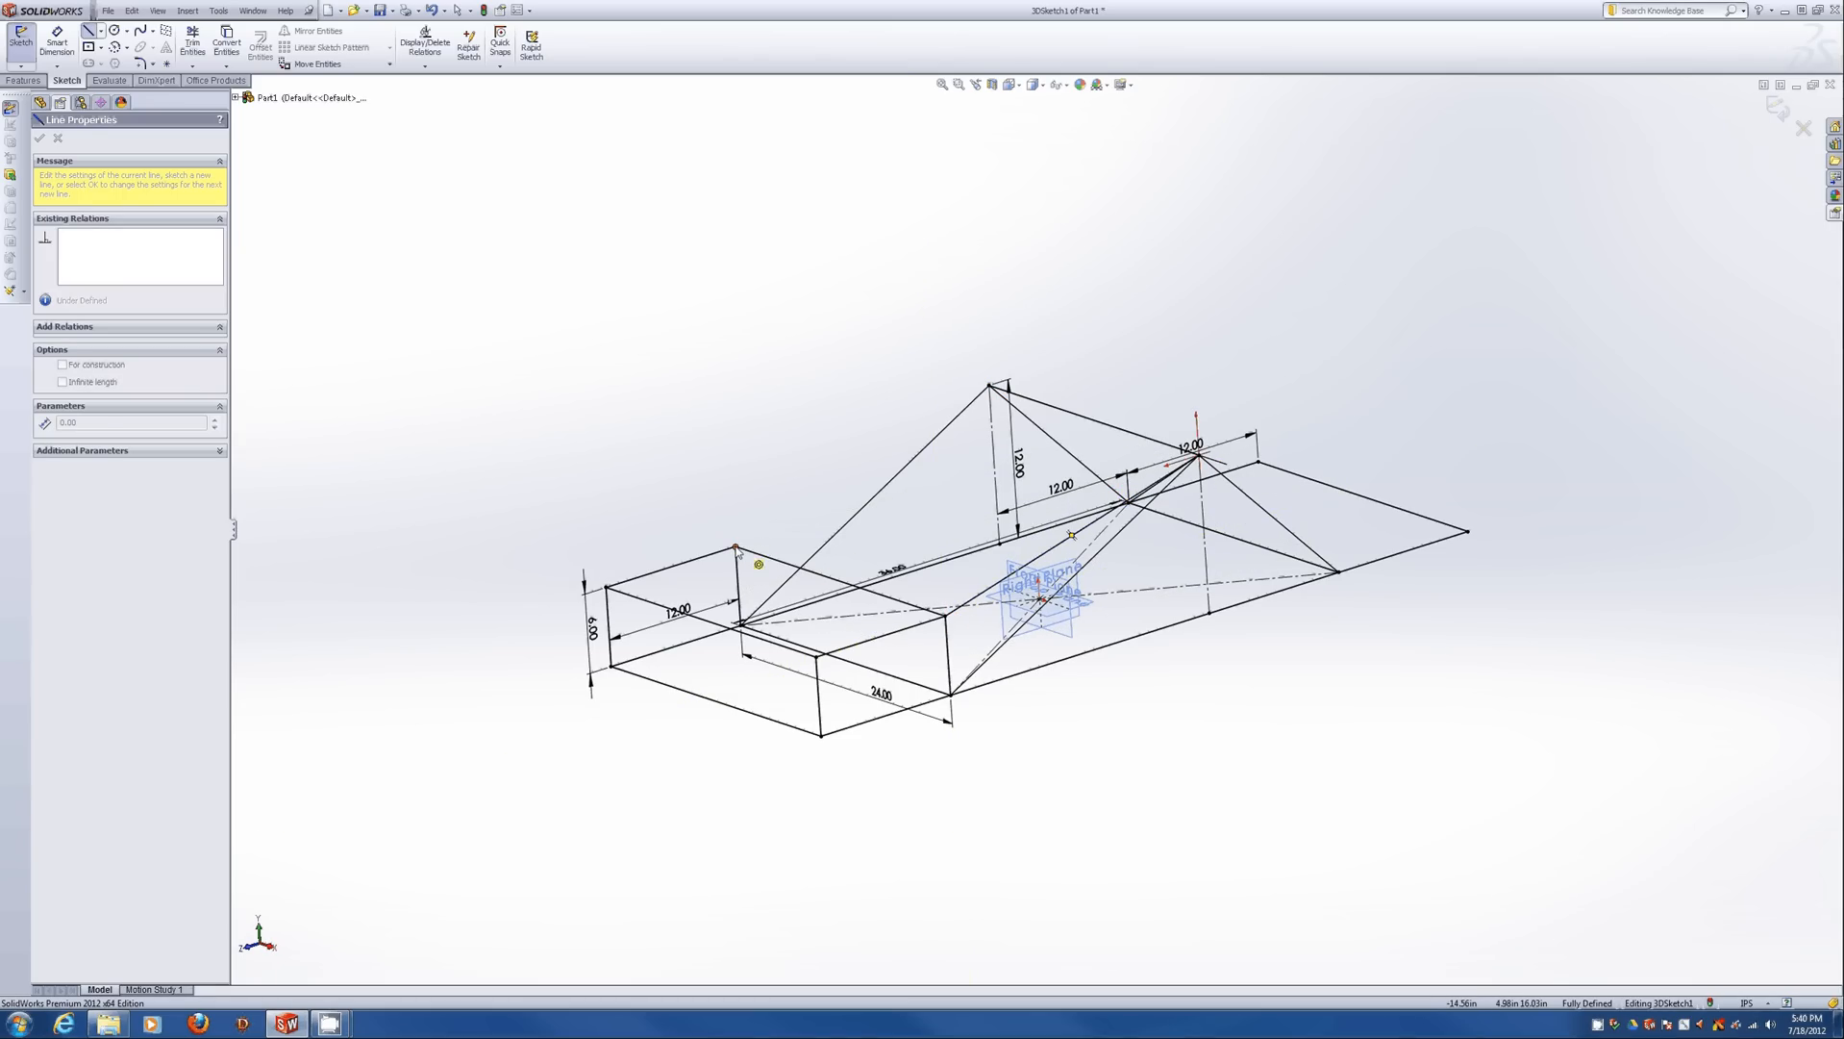
{"action": "double_click", "coordinate": [988, 390]}
Draw one diagonal brace across the front box's upper face and one across each of its two 12 in side faces.
{"action": "left_click", "coordinate": [946, 619]}
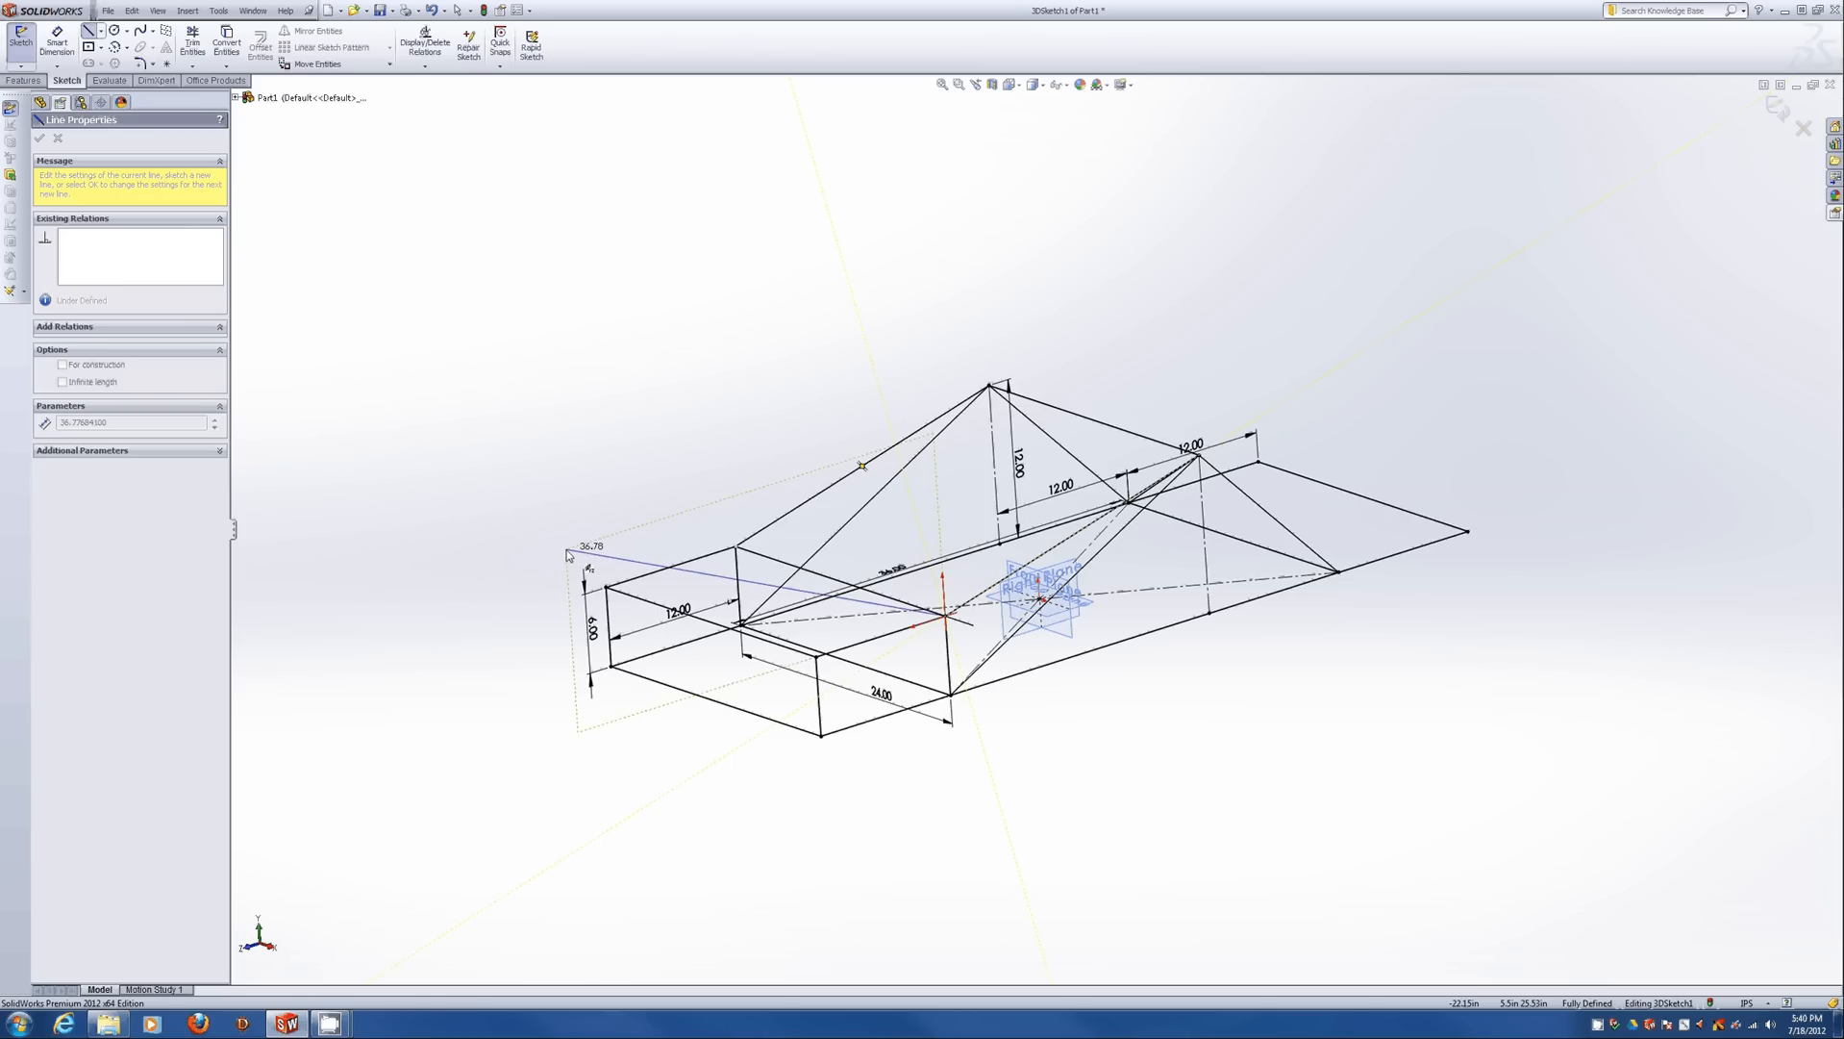
{"action": "left_click", "coordinate": [608, 589]}
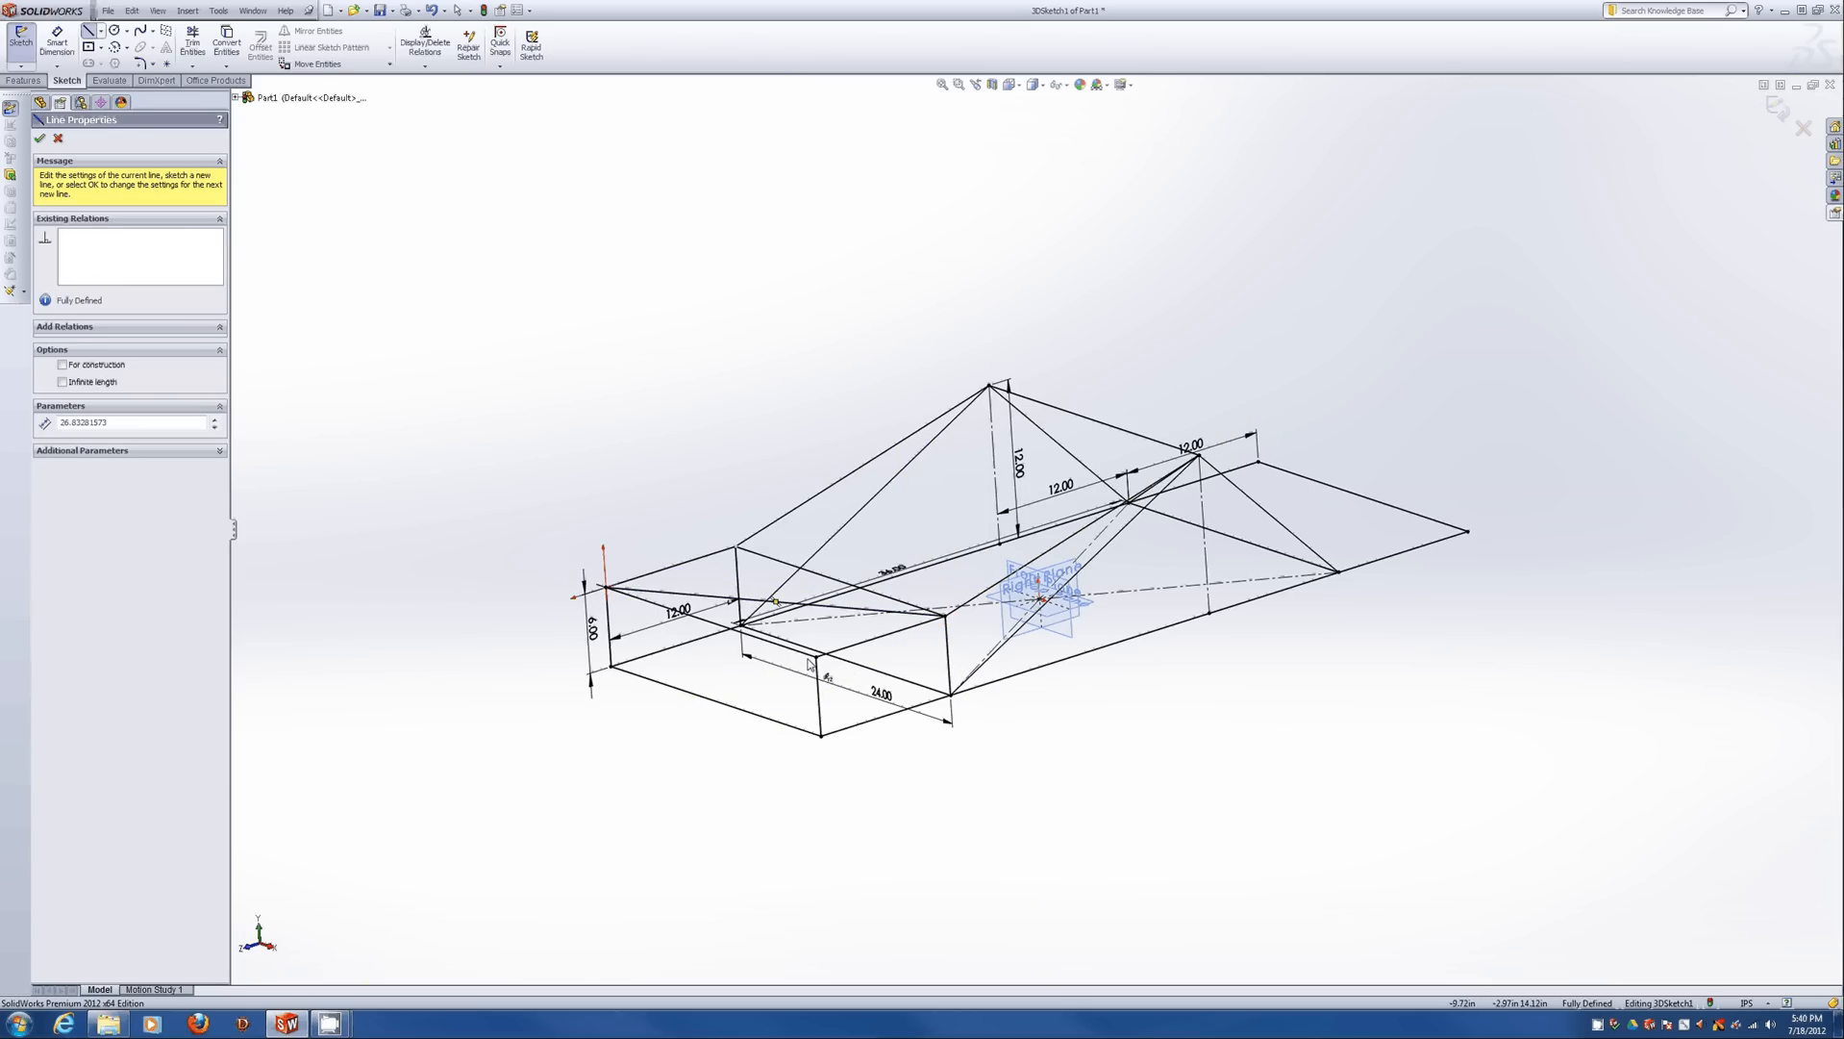
{"action": "left_click", "coordinate": [822, 735]}
{"action": "left_click", "coordinate": [737, 547]}
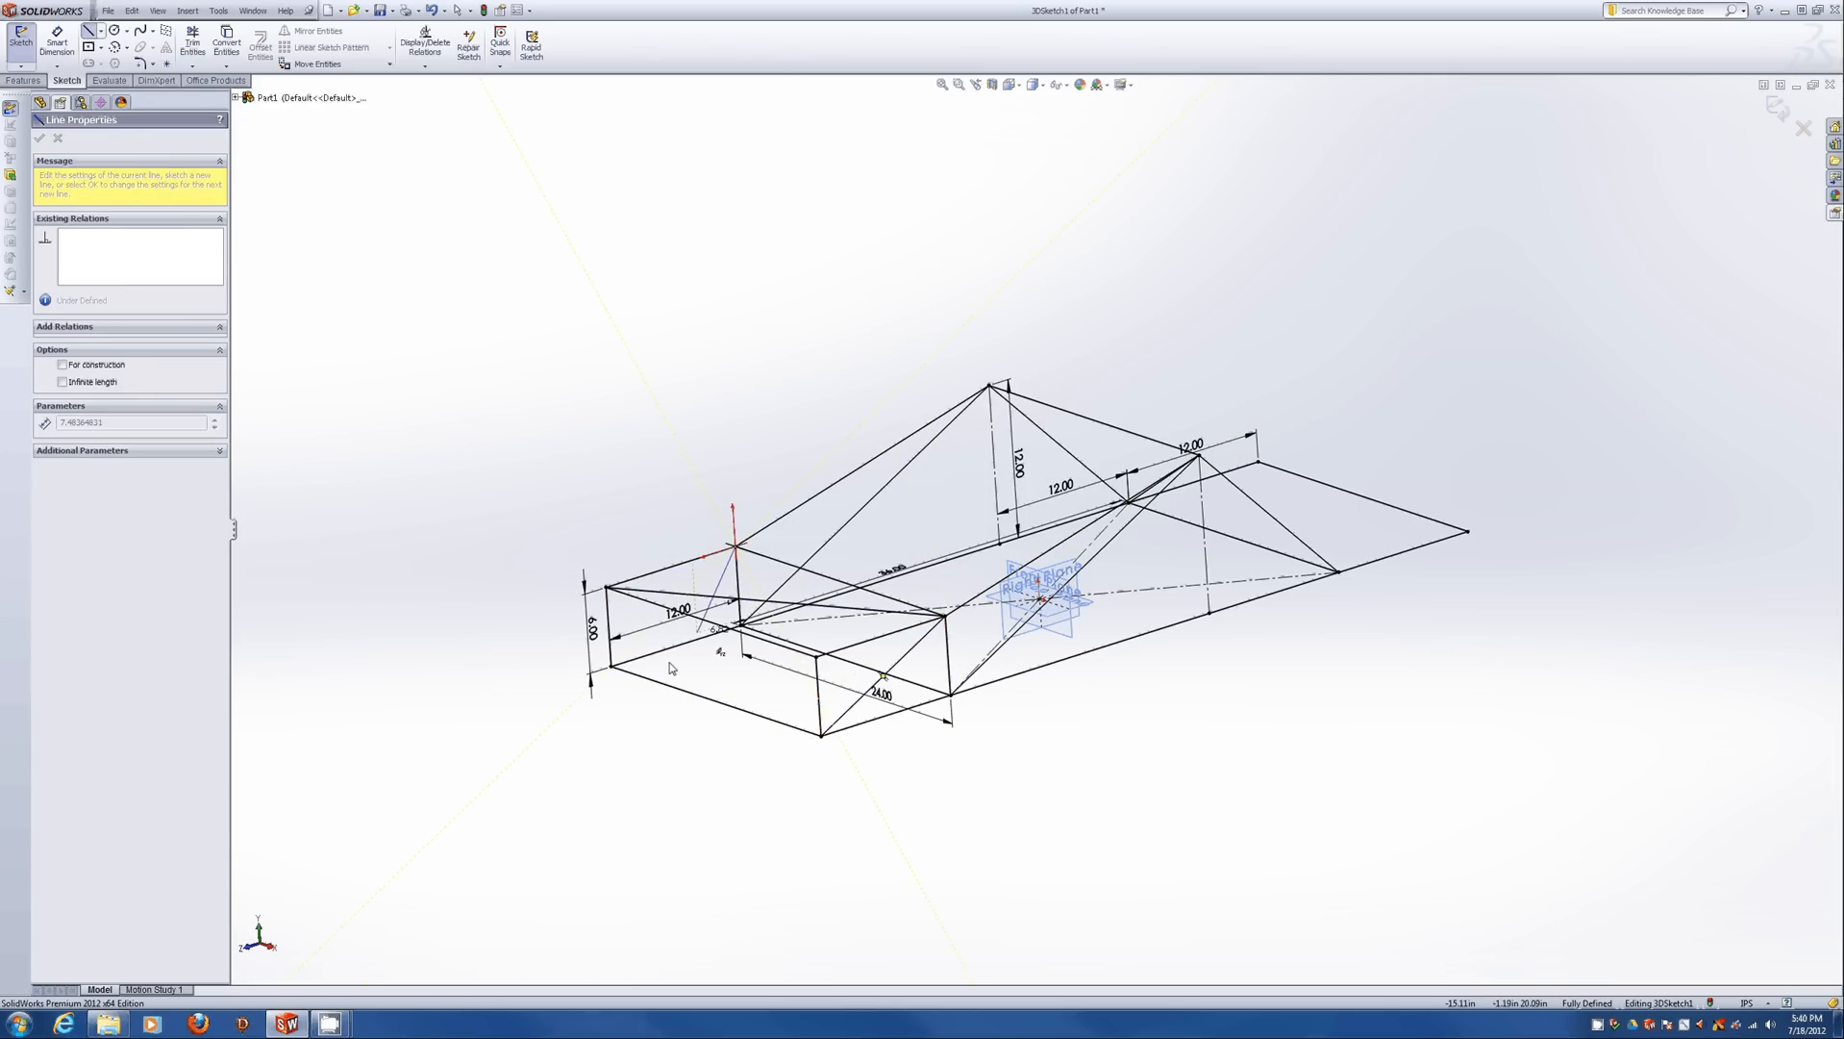
{"action": "left_click", "coordinate": [612, 666]}
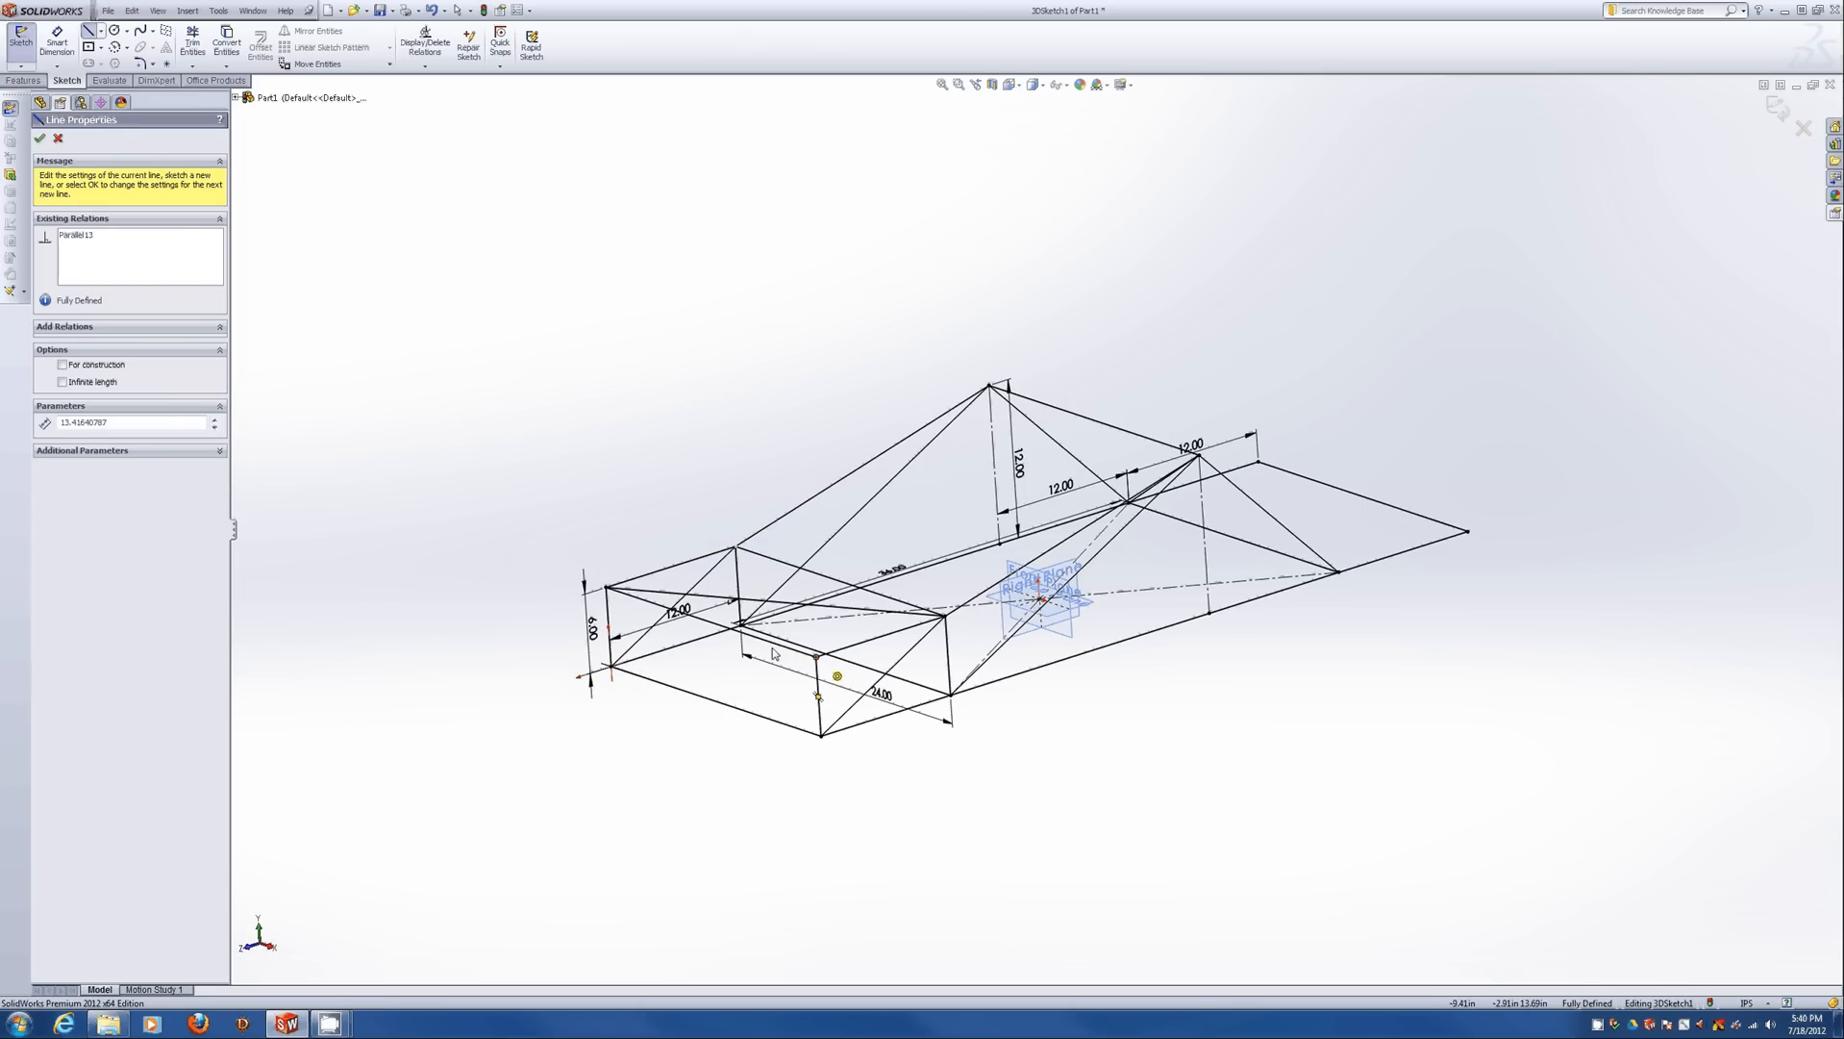
Draw one diagonal brace across the front box's end face and one across its base.
{"action": "left_click", "coordinate": [818, 660]}
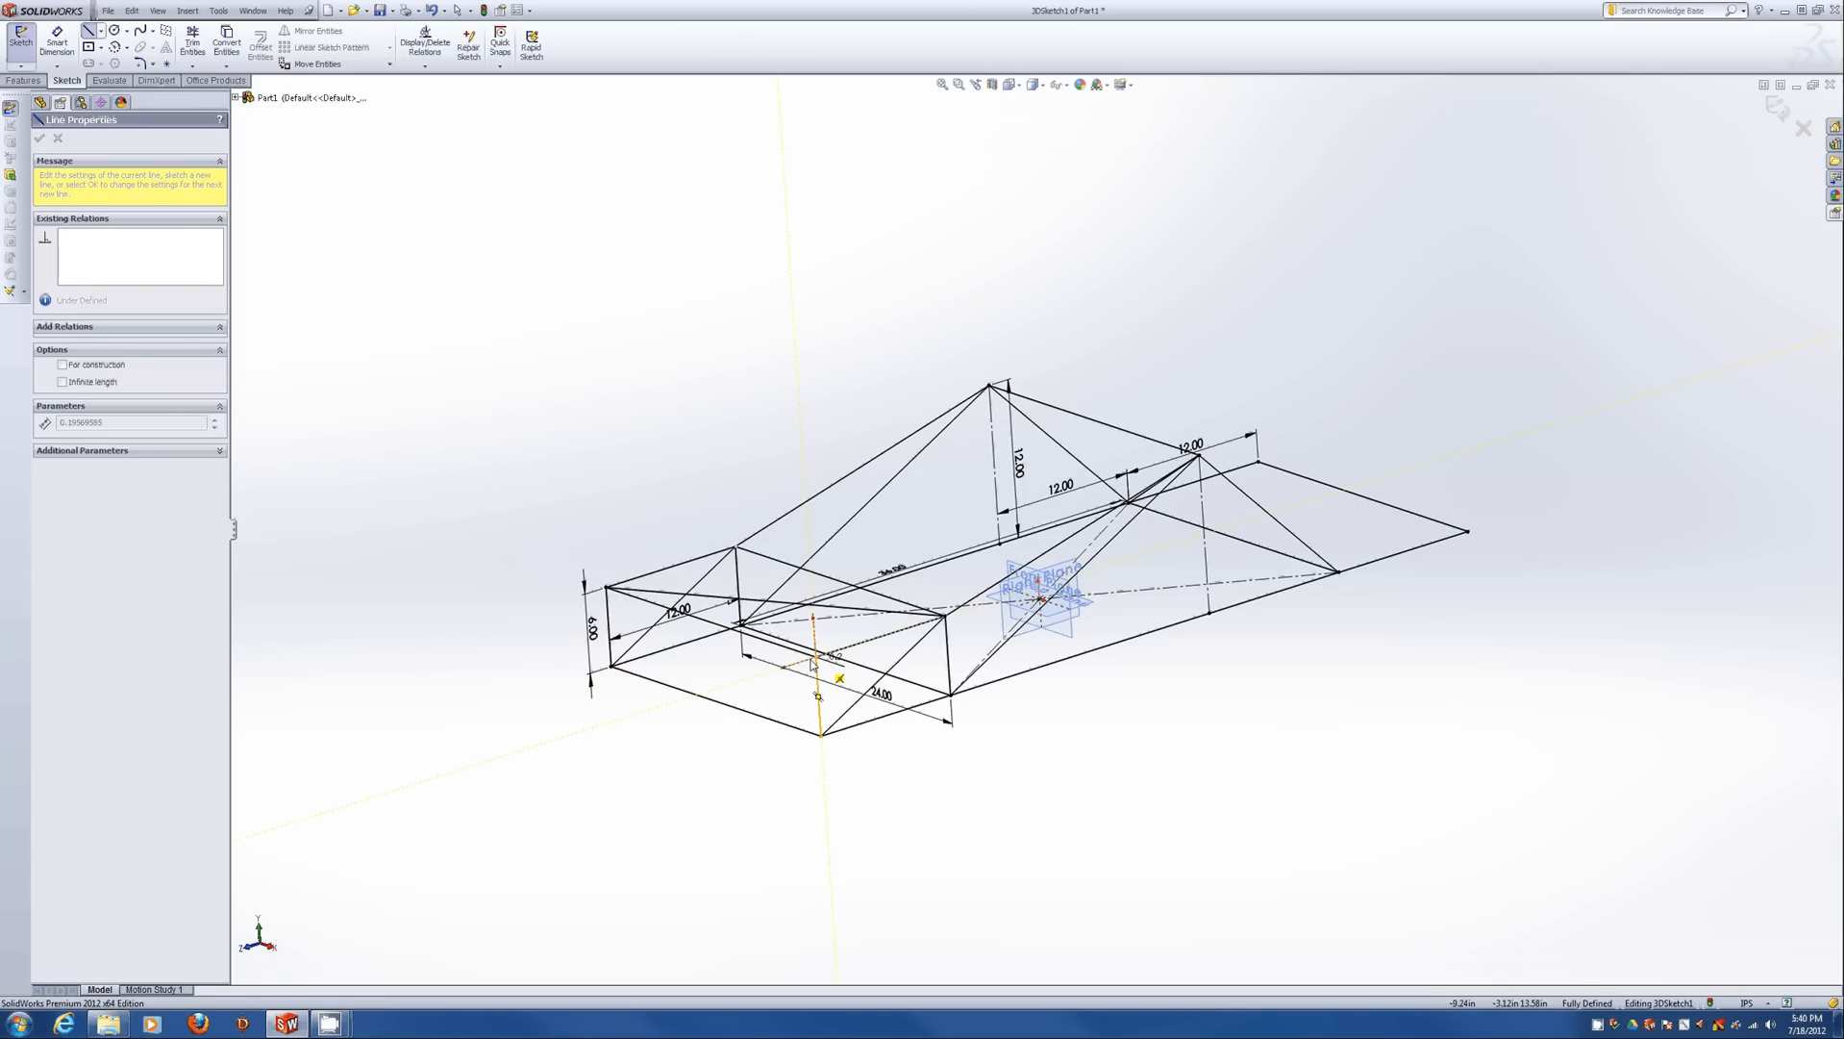
{"action": "left_click", "coordinate": [612, 665]}
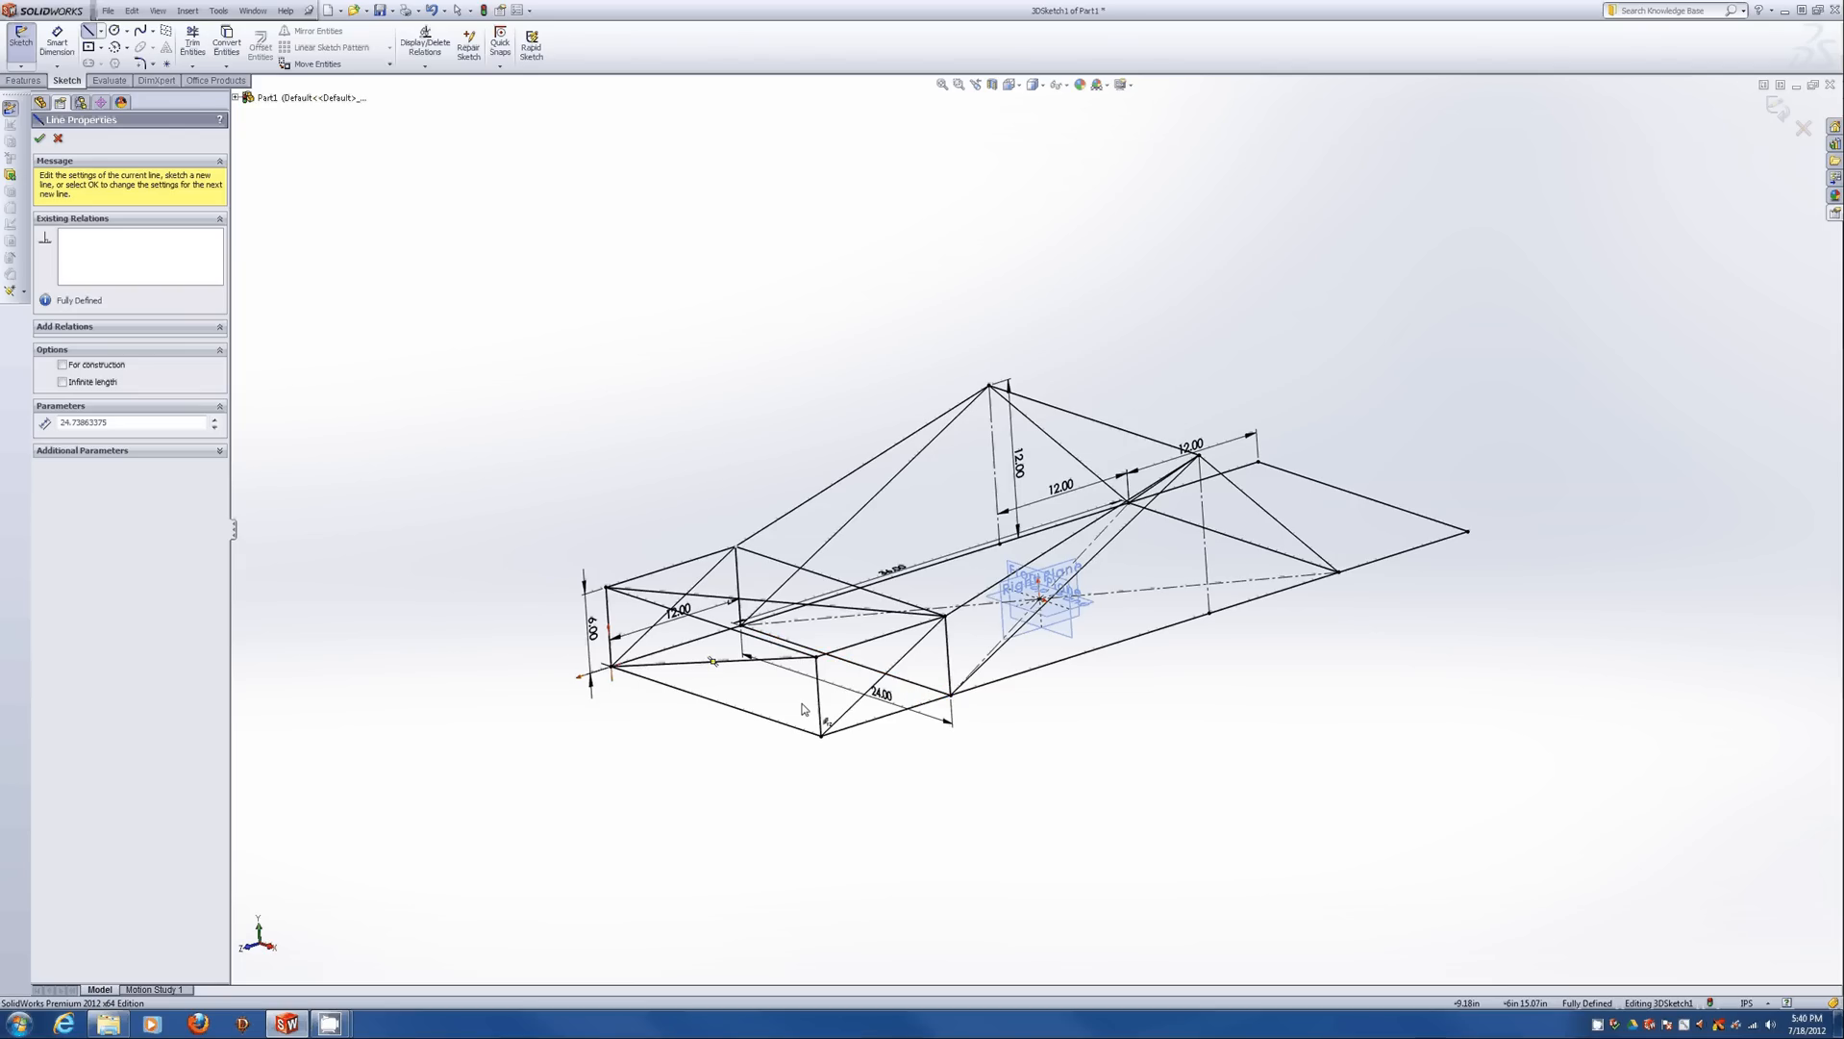
{"action": "left_click", "coordinate": [821, 735]}
{"action": "left_click", "coordinate": [741, 624]}
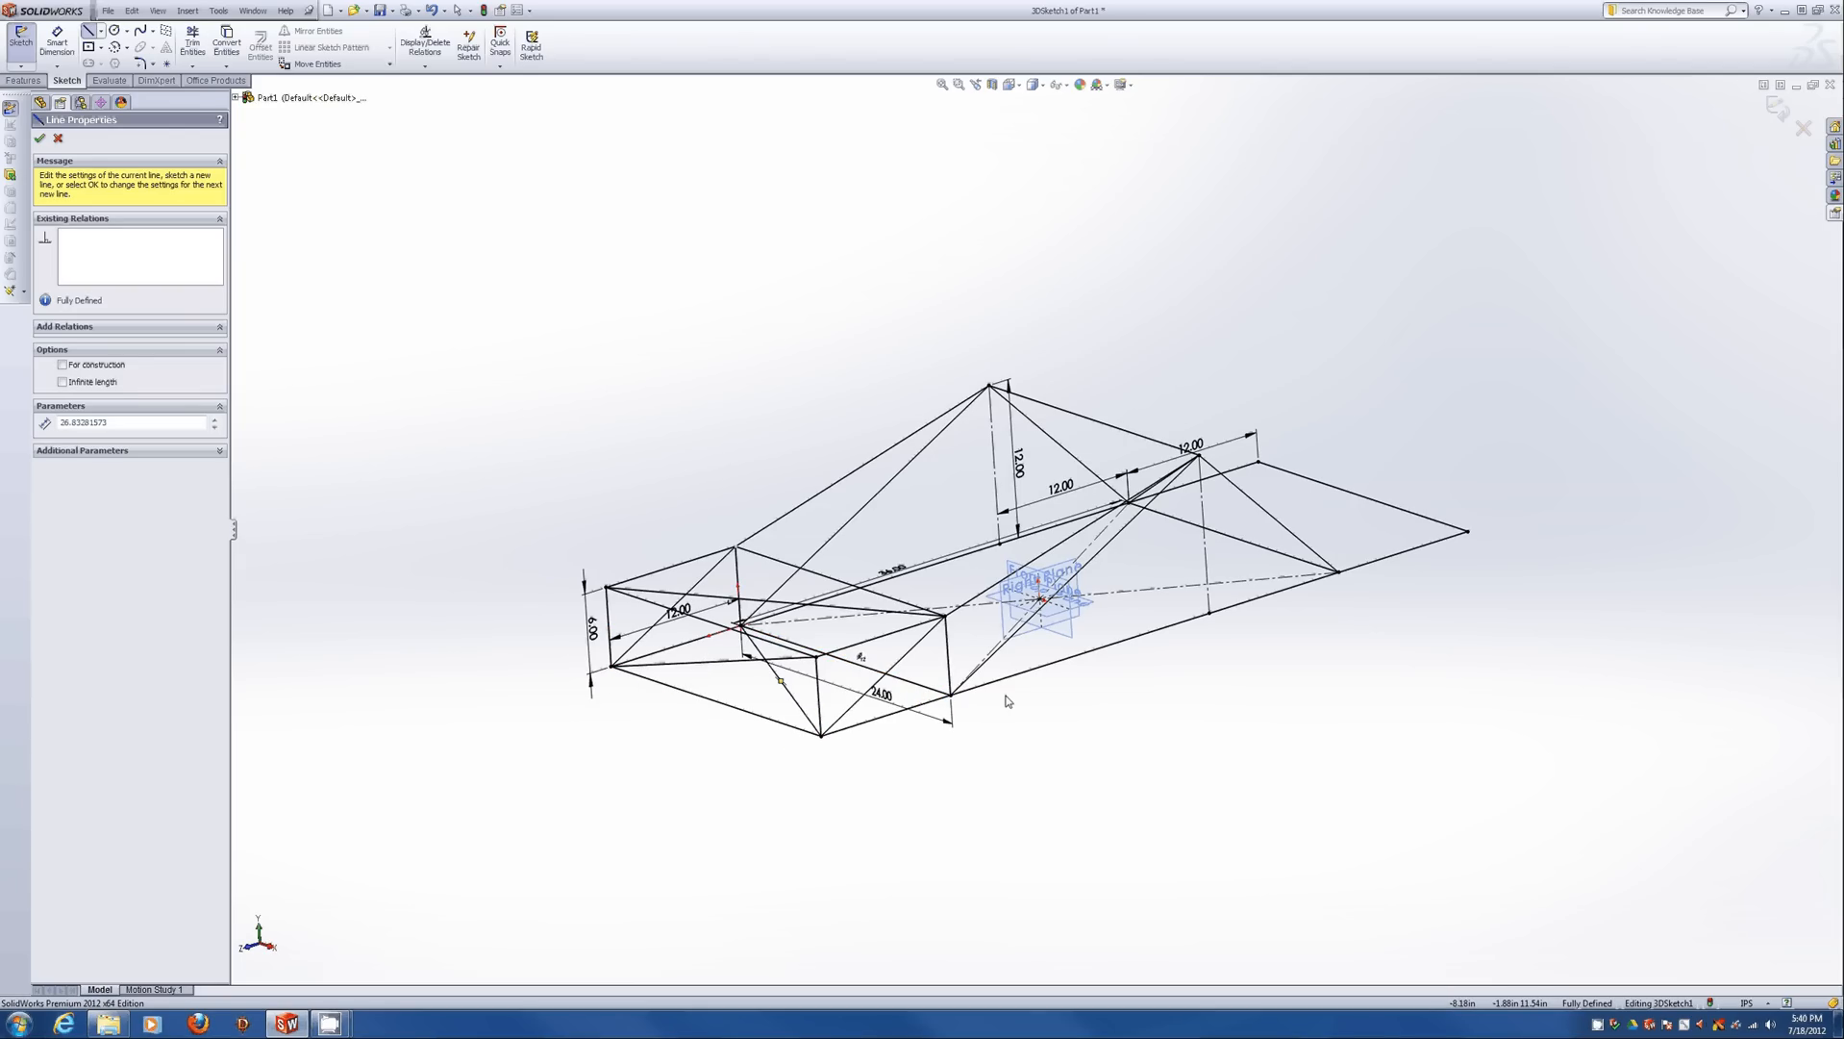
Draw one diagonal line across the 36 by 24 in base rectangle and one across the rear extension.
{"action": "left_click", "coordinate": [949, 695]}
{"action": "left_click", "coordinate": [1199, 455]}
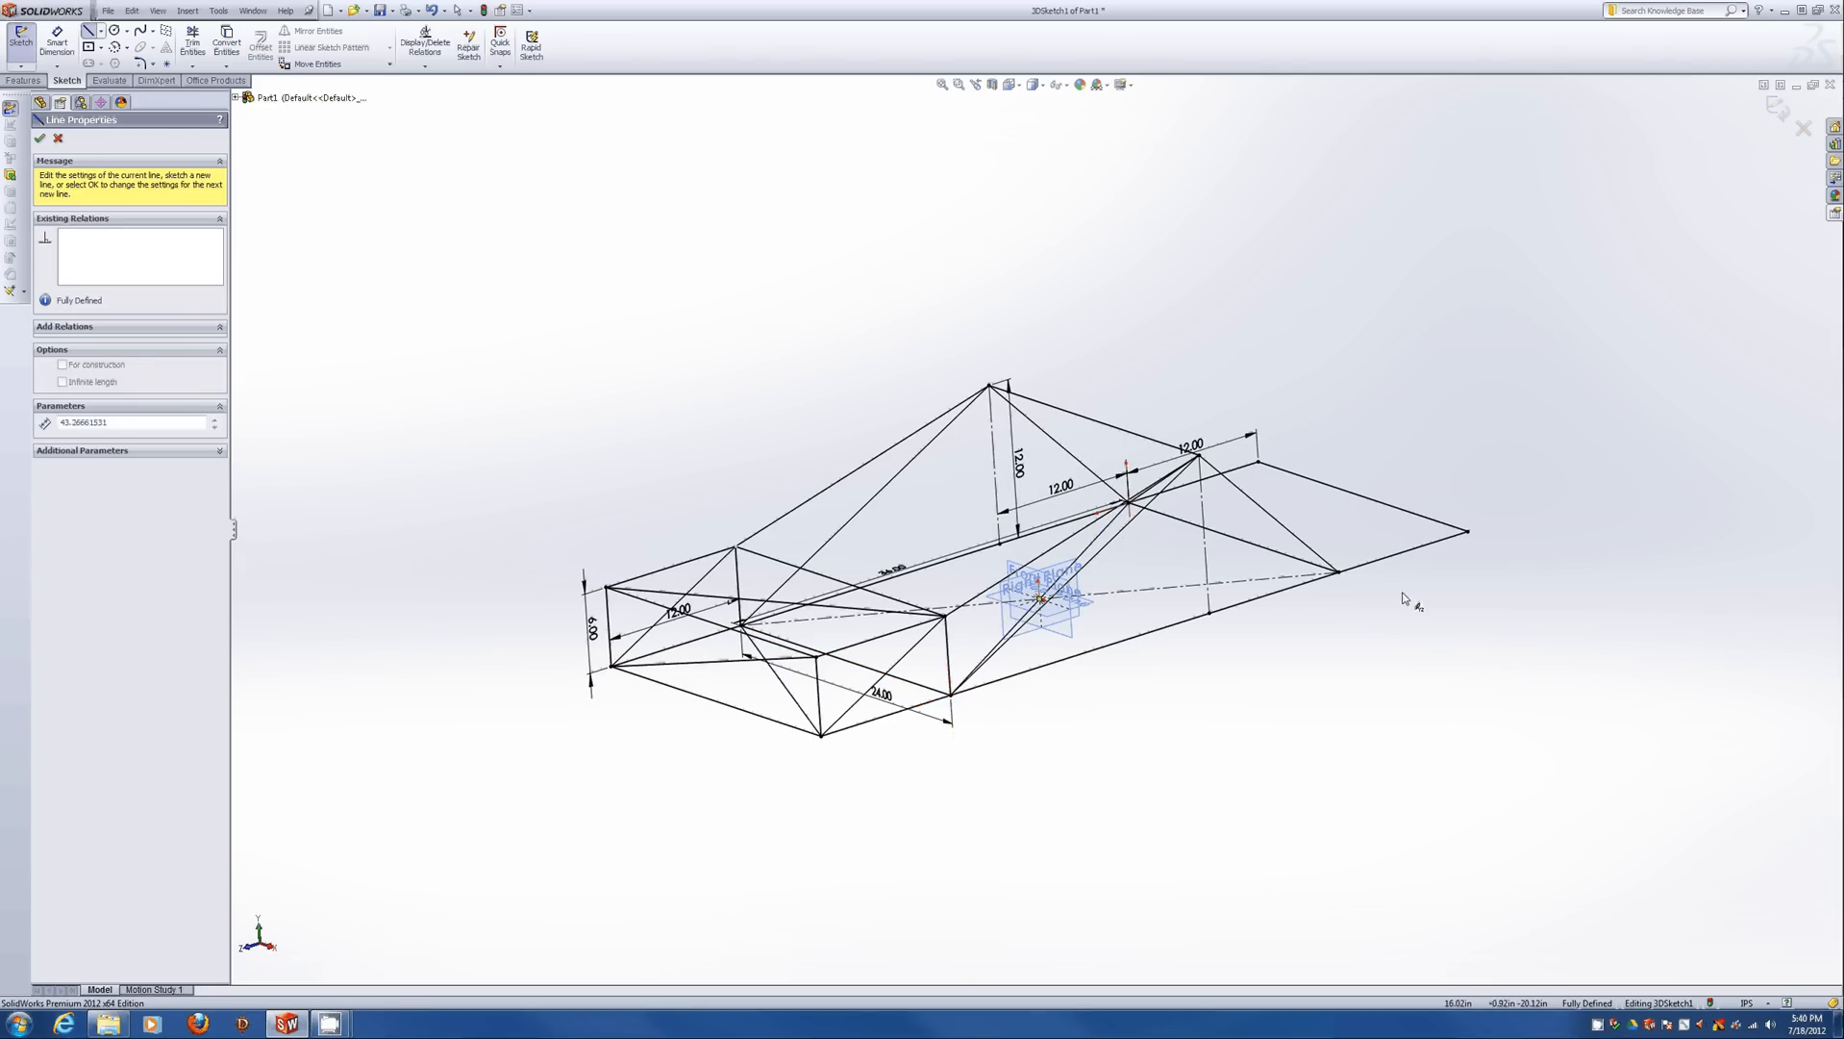
{"action": "left_click", "coordinate": [1337, 573]}
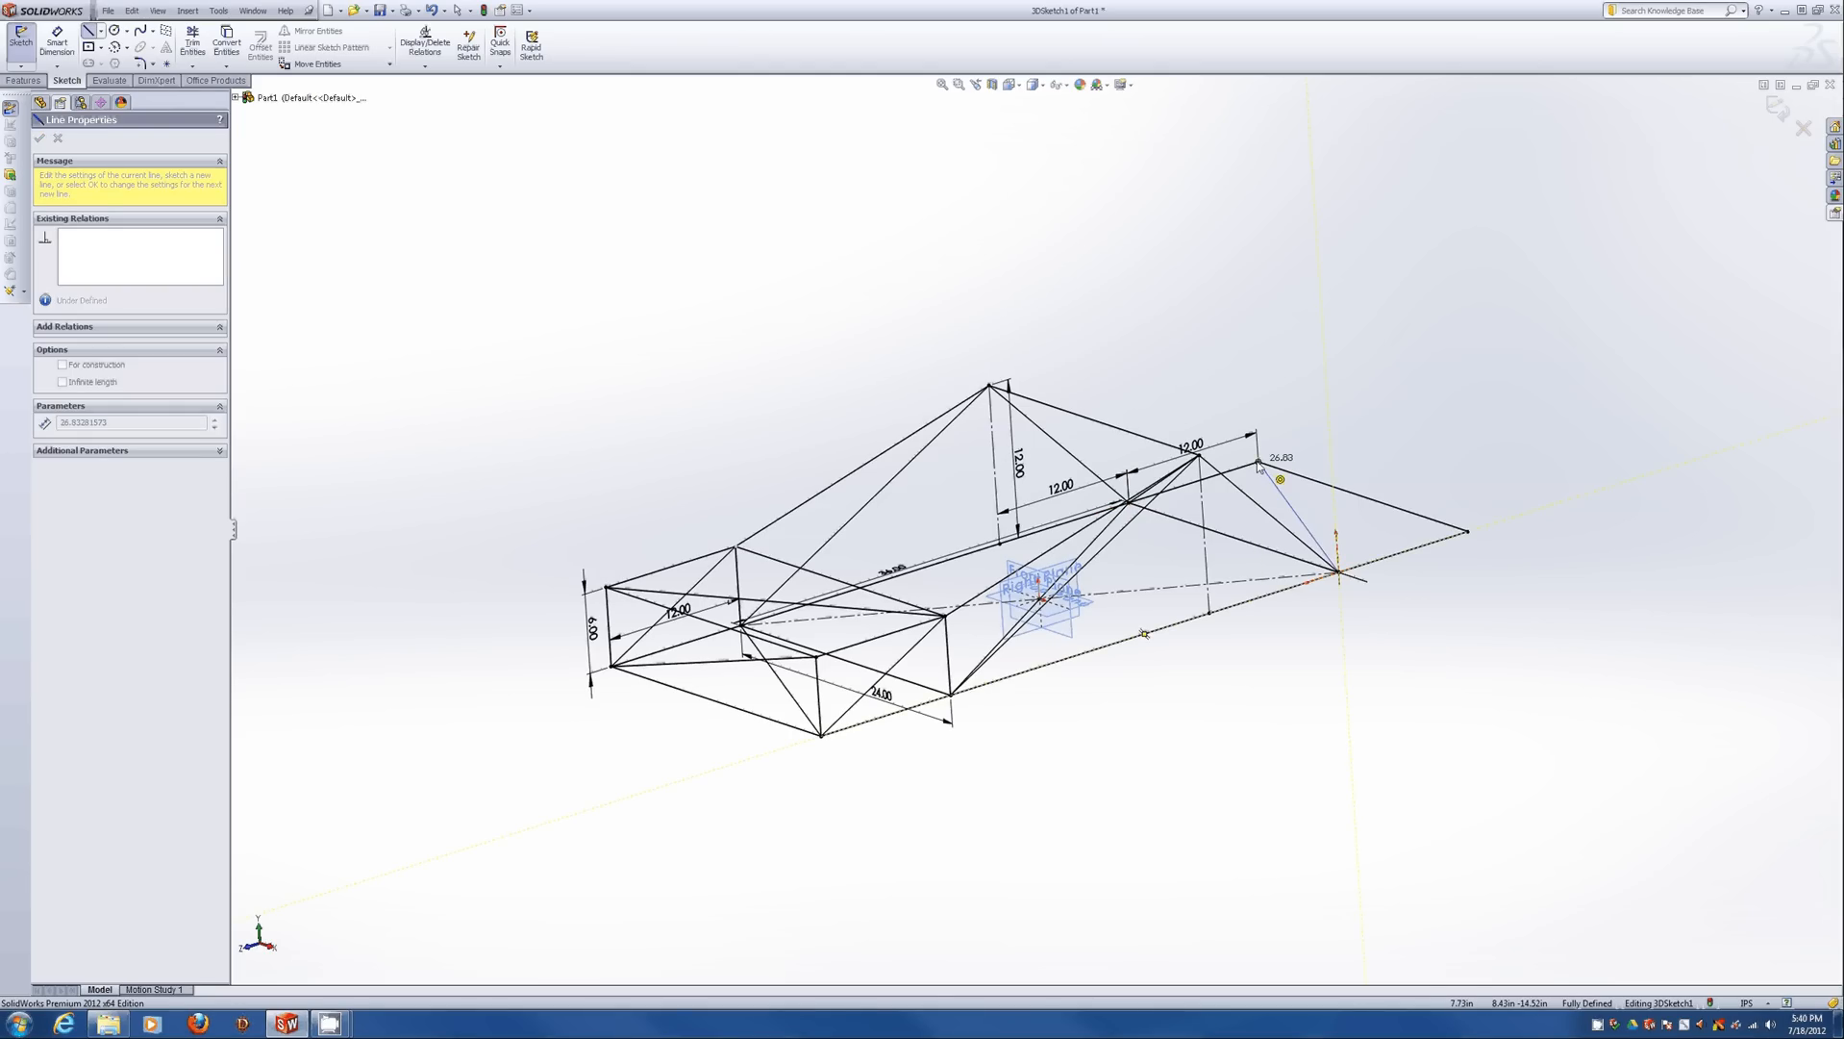
{"action": "key", "text": "Escape"}
Draw vertical lines about 7 in tall rising from the two outer corners of the rear extension.
{"action": "mouse_move", "coordinate": [850, 696]}
{"action": "middle_mouse_down"}
{"action": "mouse_move", "coordinate": [955, 590]}
{"action": "mouse_move", "coordinate": [1255, 837]}
{"action": "mouse_move", "coordinate": [943, 573]}
{"action": "mouse_move", "coordinate": [827, 788]}
{"action": "mouse_move", "coordinate": [823, 754]}
{"action": "mouse_move", "coordinate": [1369, 446]}
{"action": "mouse_move", "coordinate": [1303, 520]}
{"action": "middle_mouse_up"}
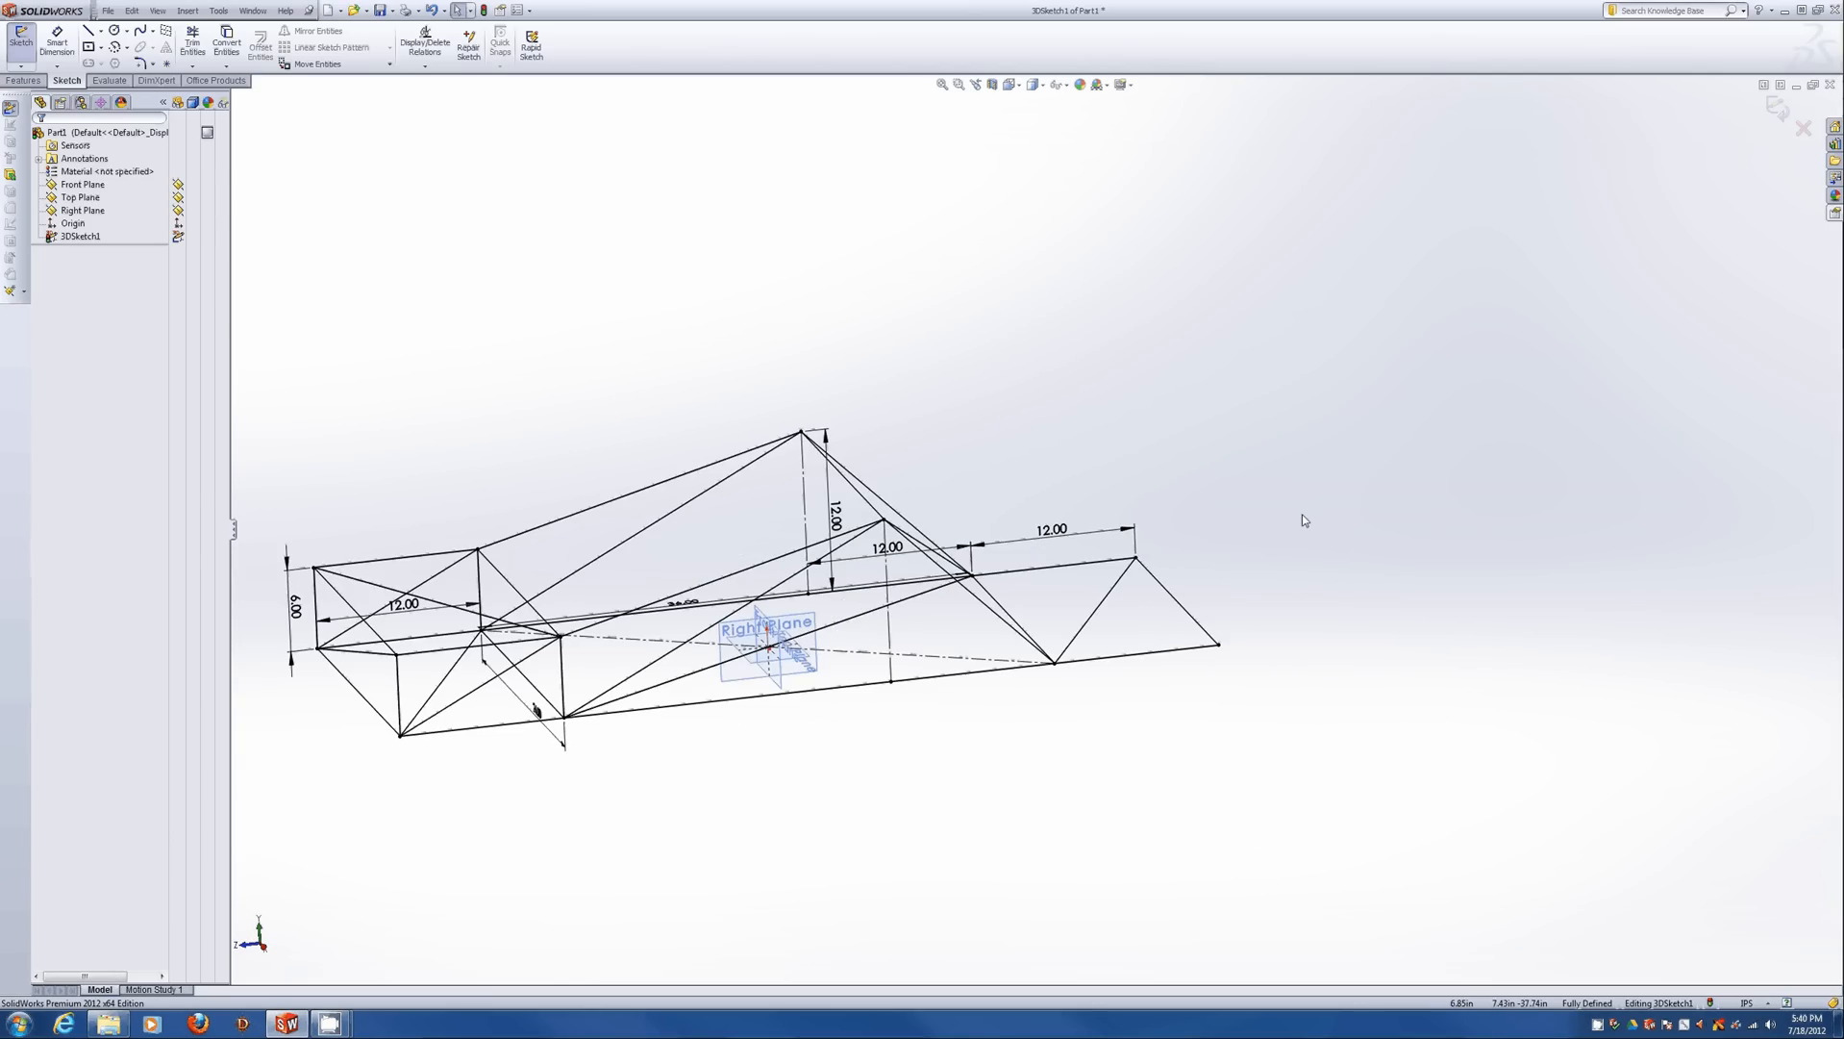
{"action": "key", "text": "l"}
{"action": "left_click", "coordinate": [1219, 644]}
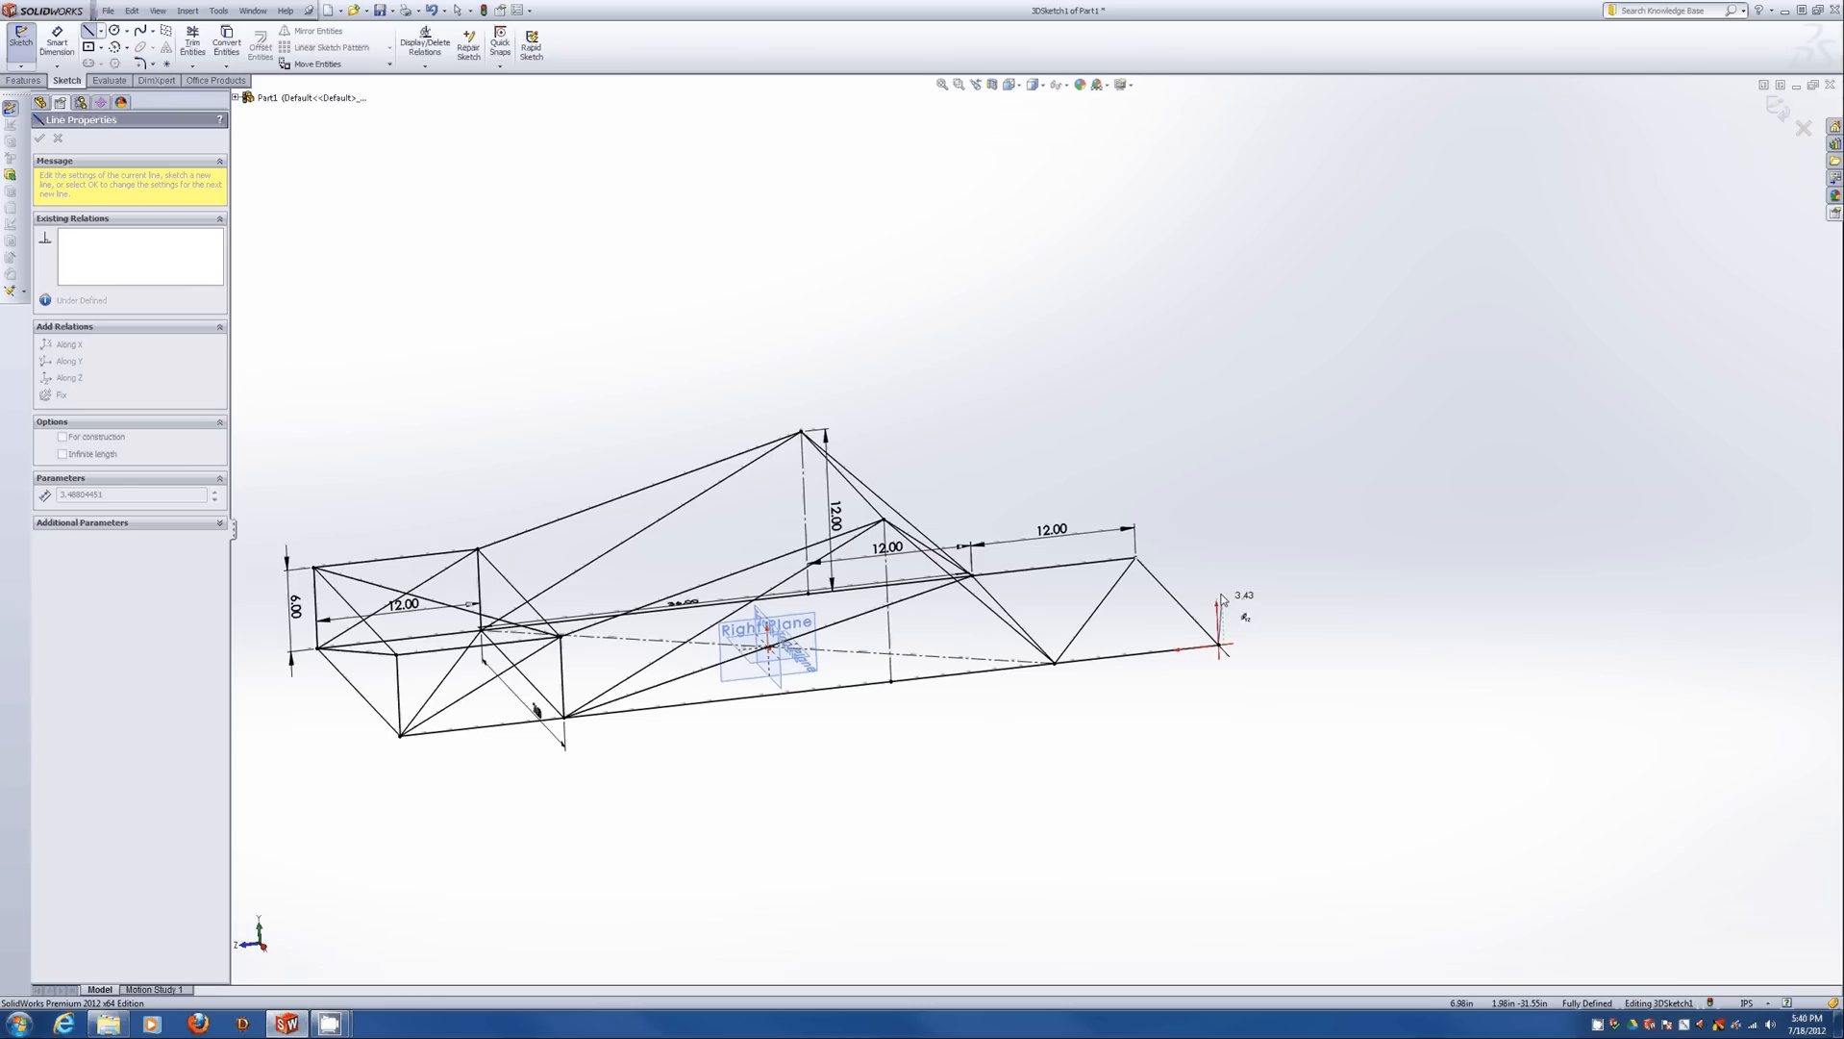
{"action": "left_click", "coordinate": [1214, 548]}
{"action": "key", "text": "Escape"}
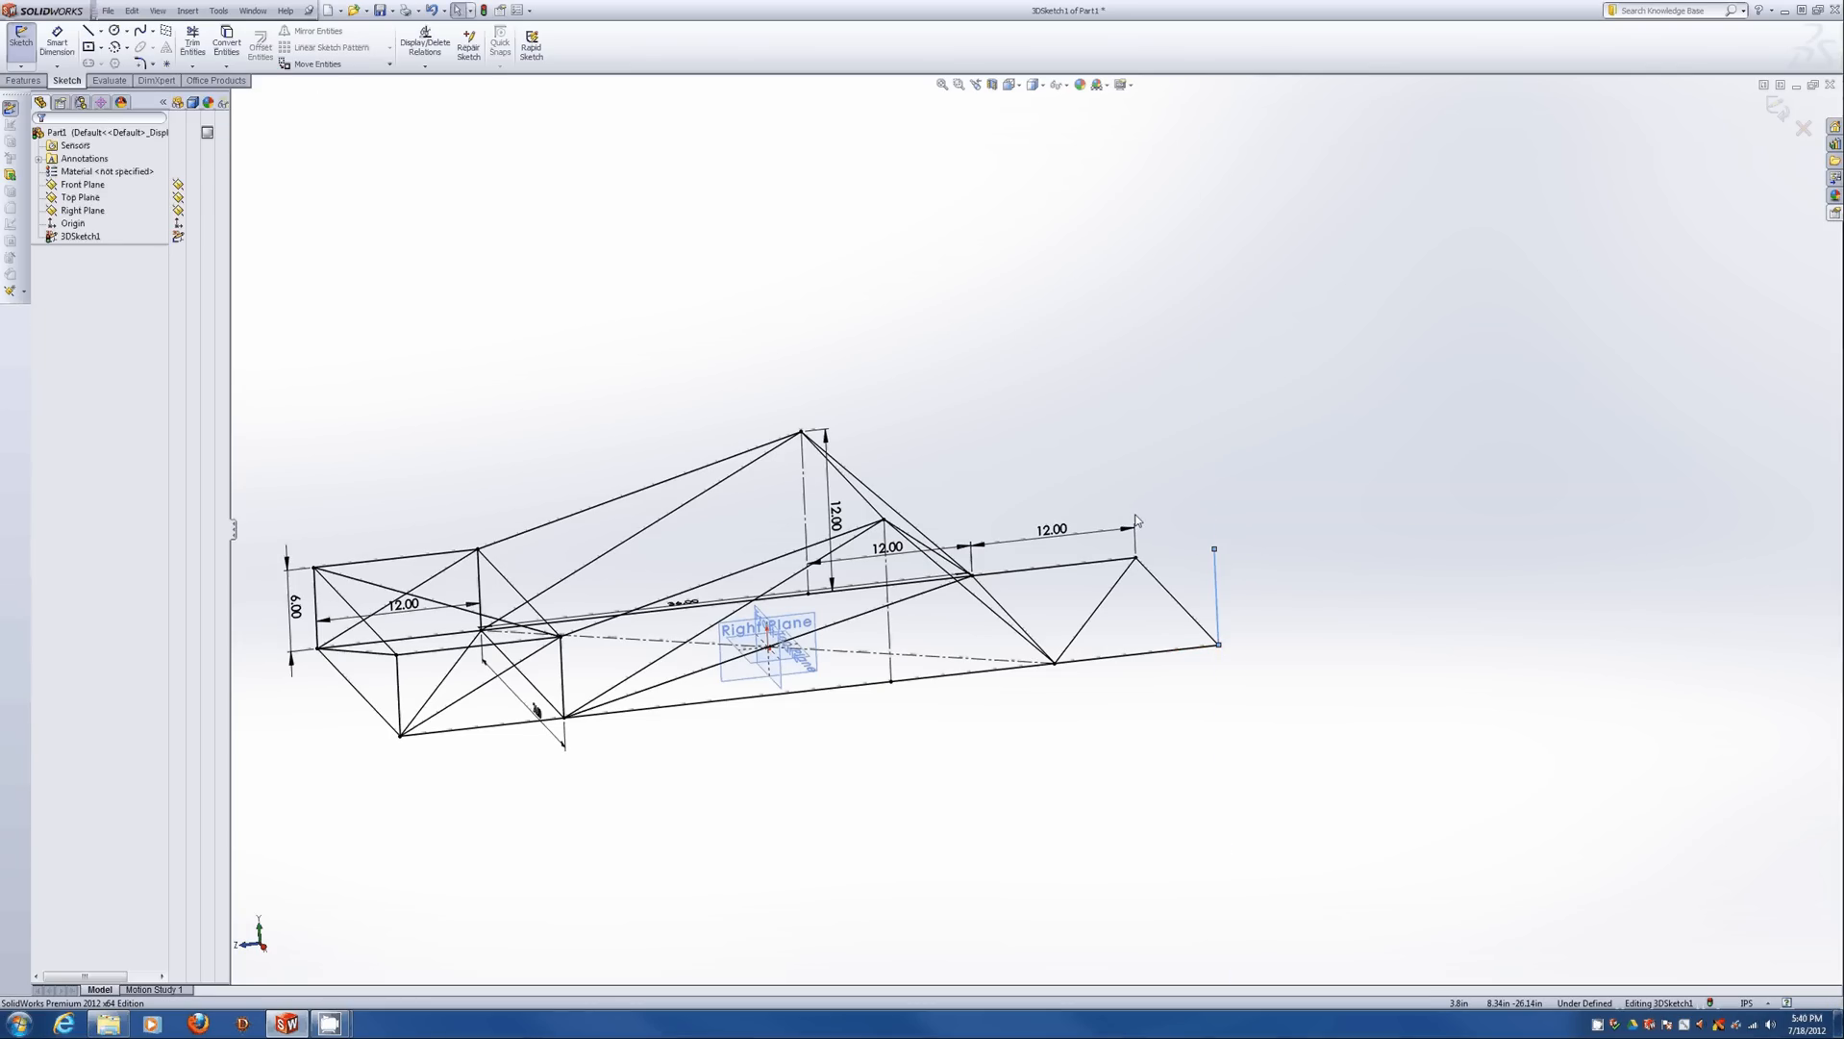
{"action": "key", "text": "l"}
{"action": "left_click", "coordinate": [1136, 557]}
{"action": "left_click", "coordinate": [1132, 464]}
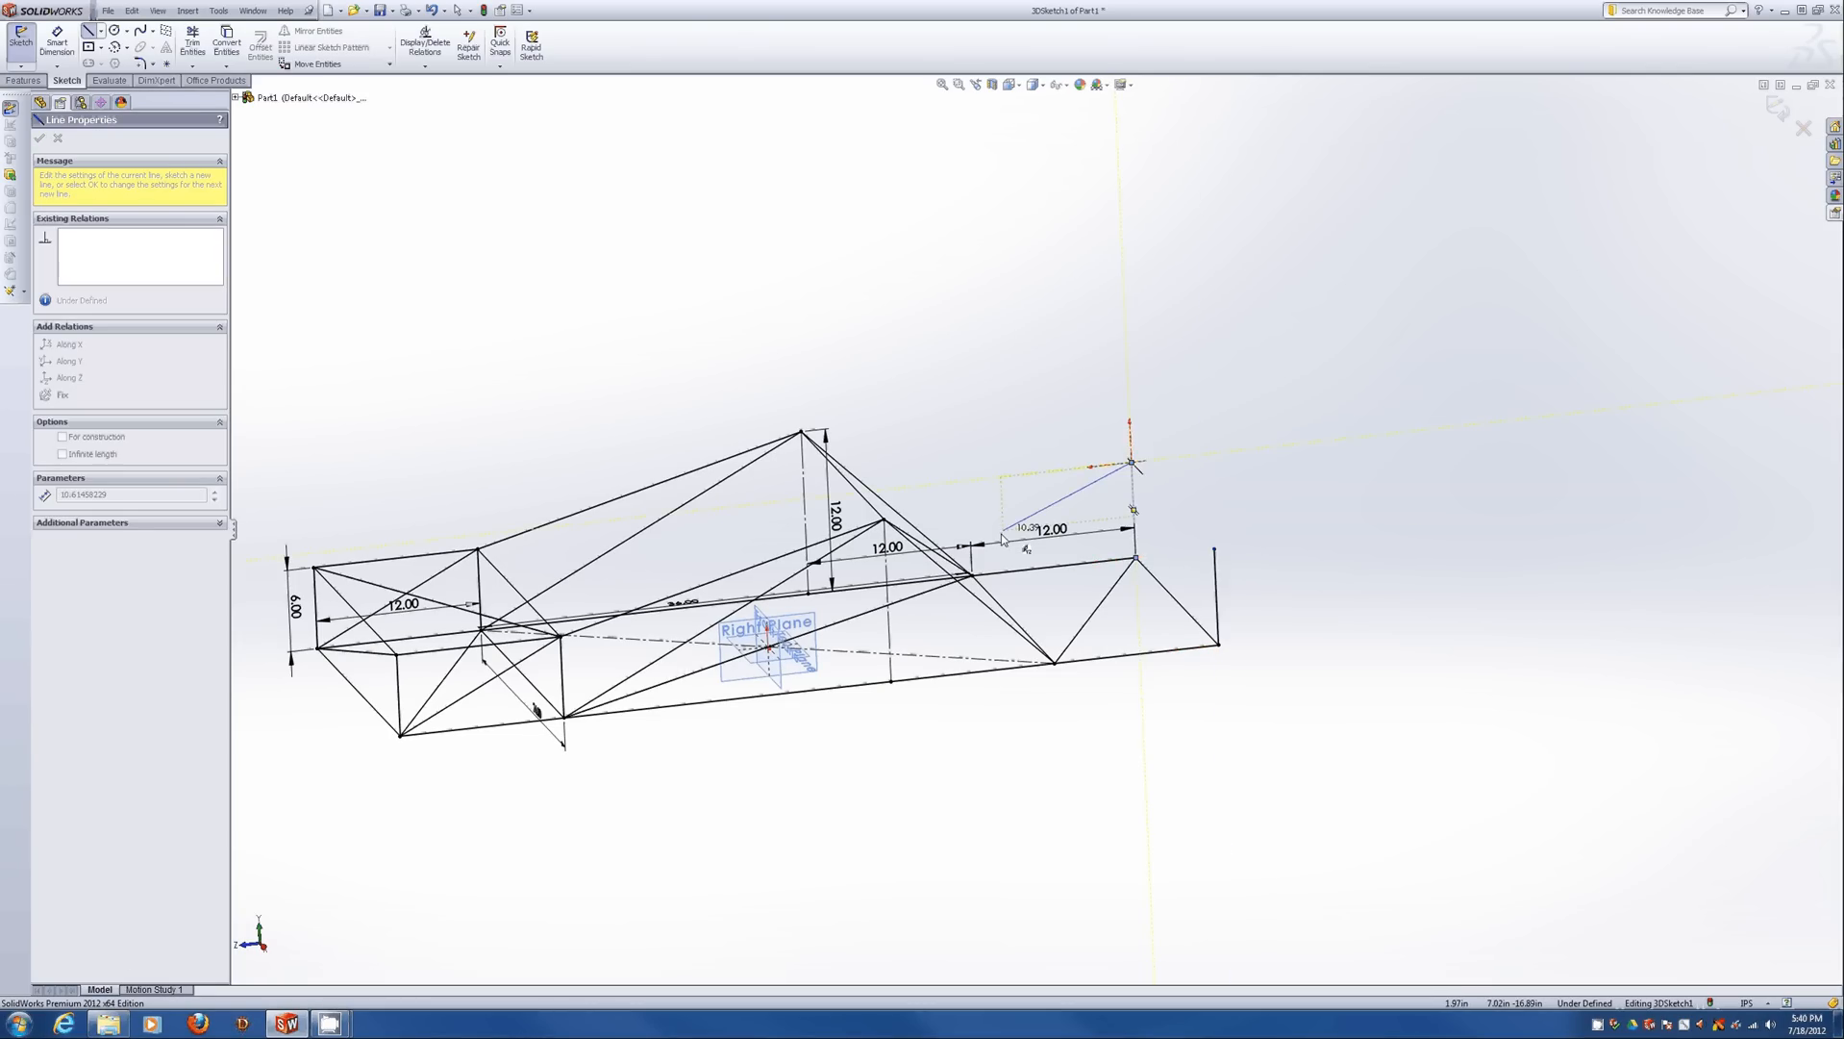
{"action": "key", "text": "Escape"}
Draw vertical lines about 7 in and 5.6 in tall rising from the rear extension's two inner corners.
{"action": "left_click", "coordinate": [971, 575]}
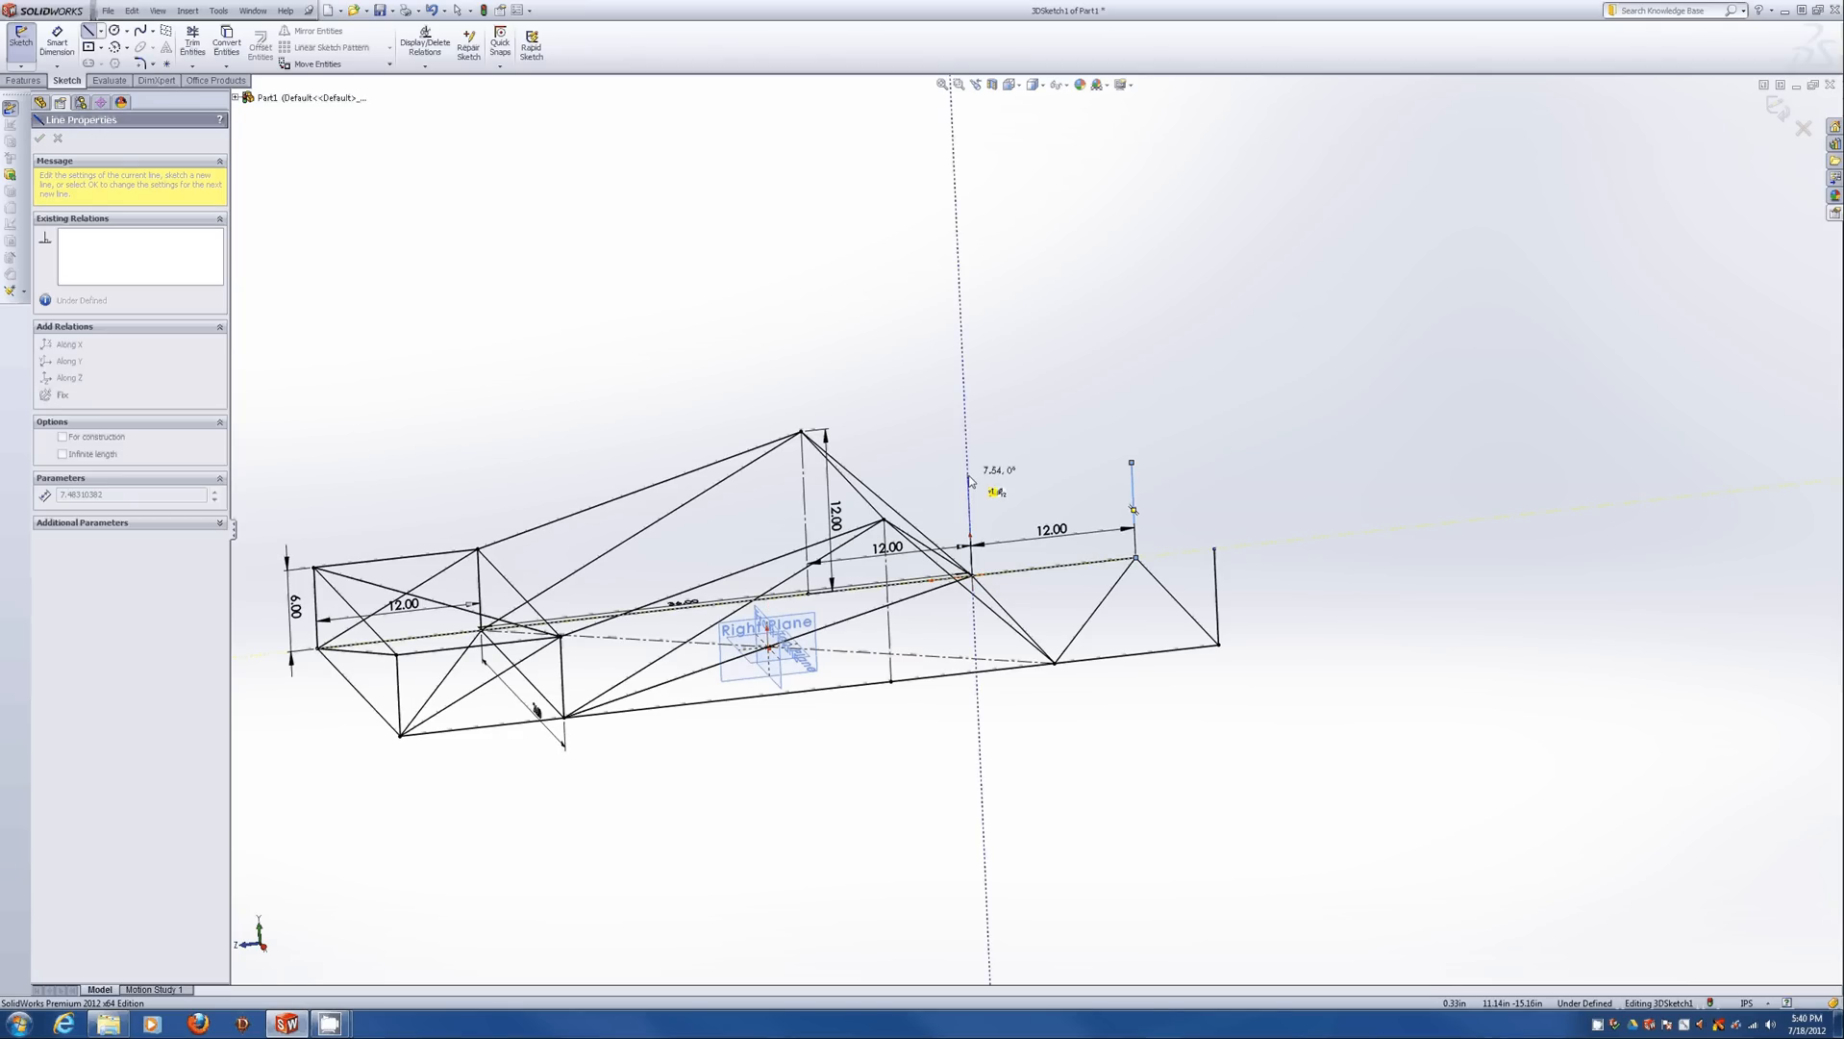
{"action": "right_click", "coordinate": [1065, 458]}
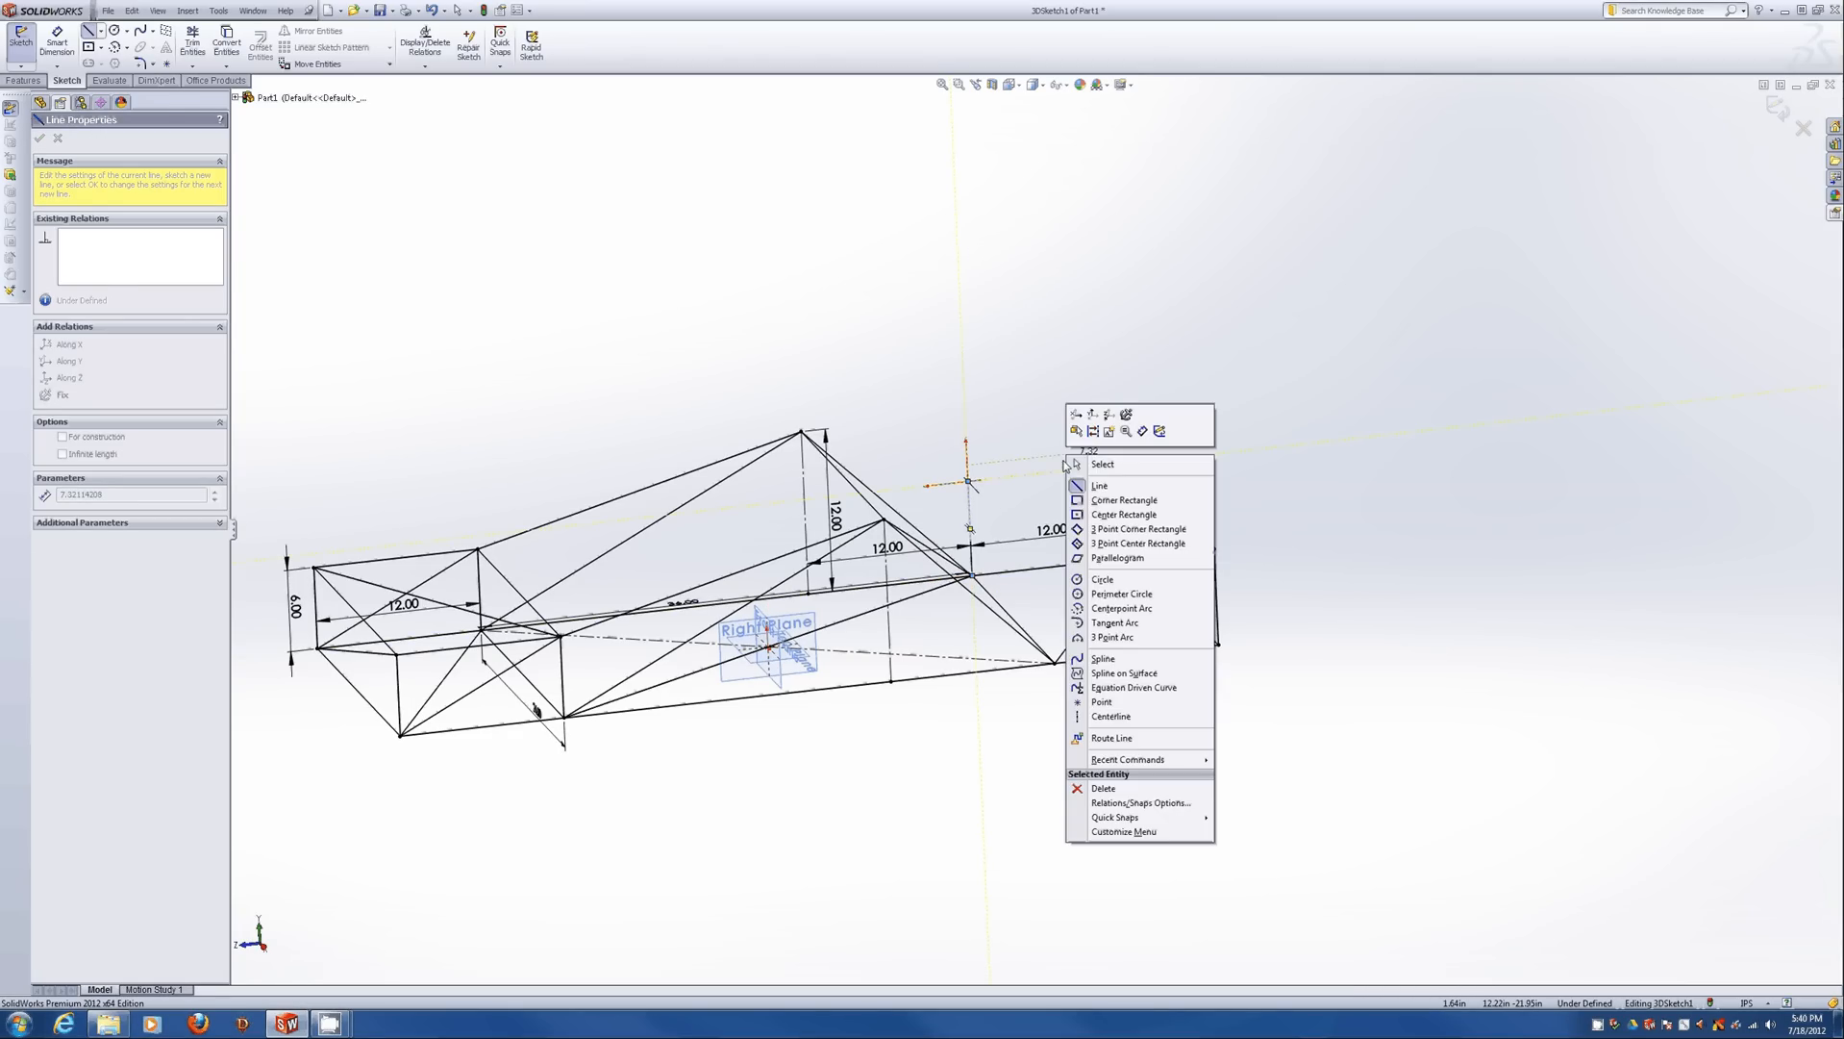
{"action": "left_click", "coordinate": [1096, 465]}
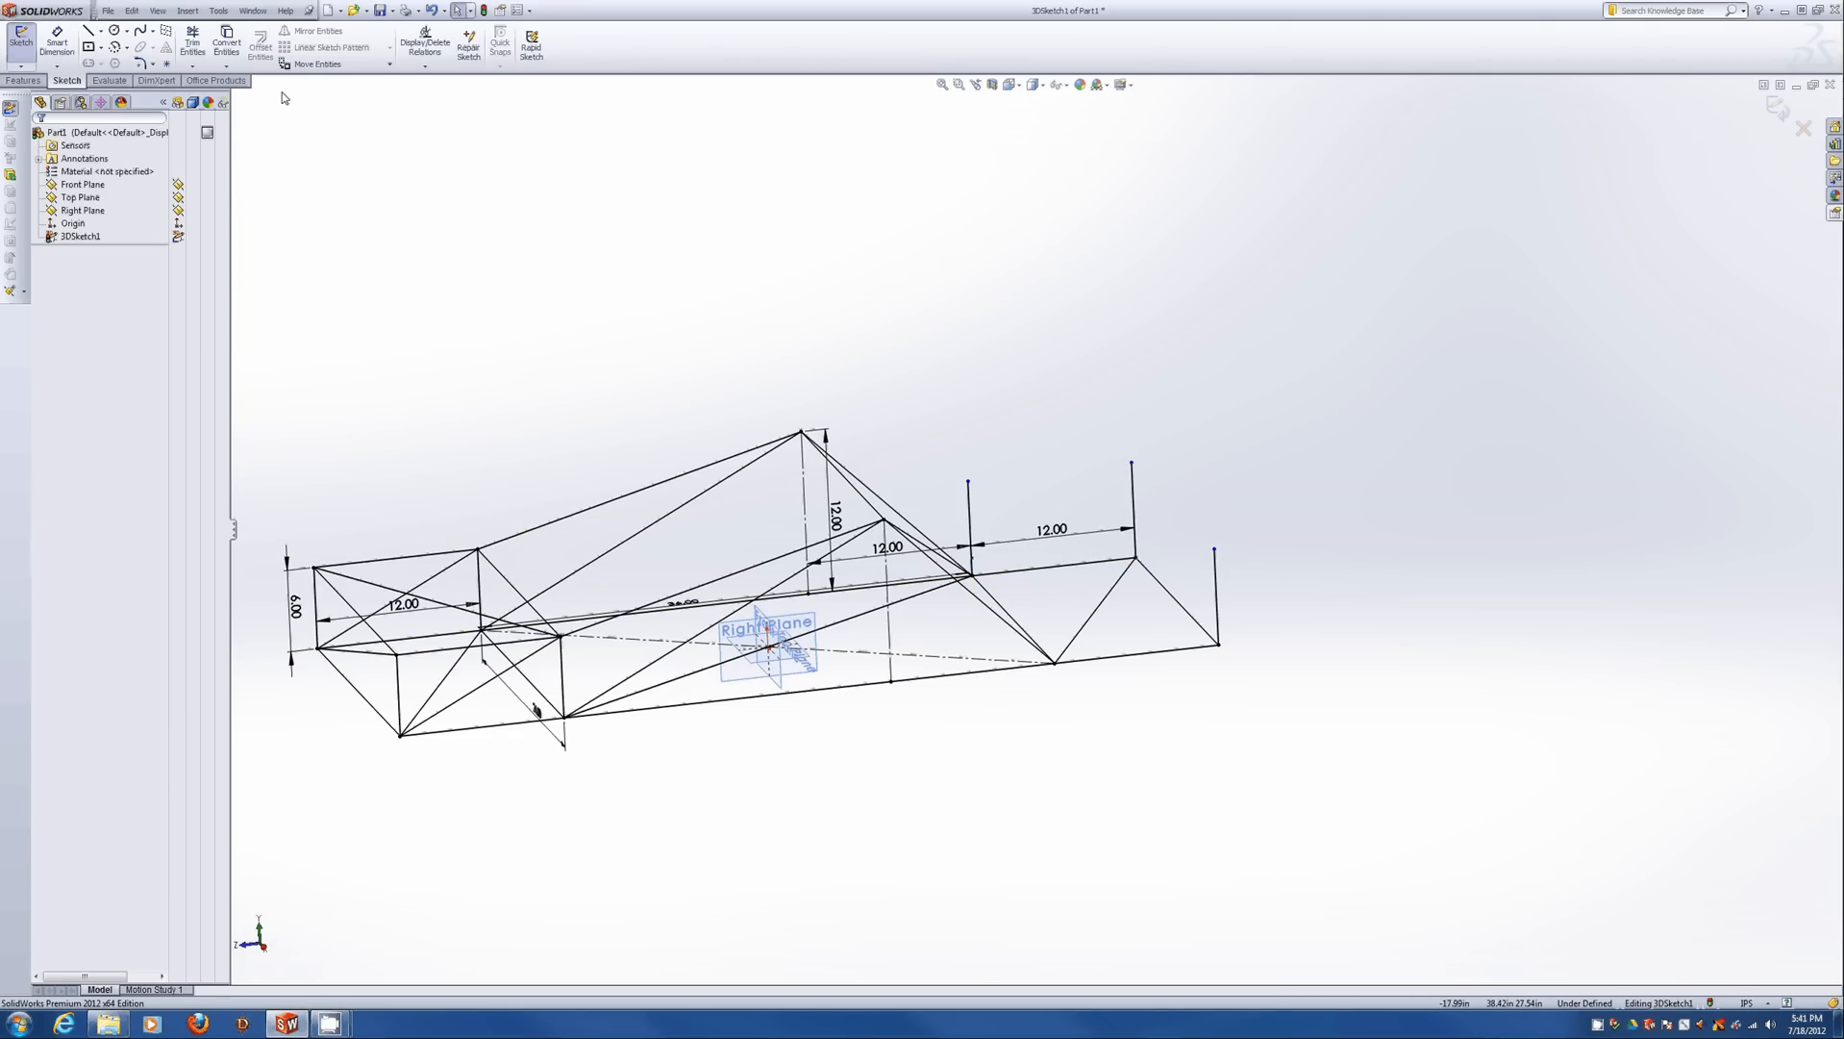
{"action": "left_click", "coordinate": [89, 31]}
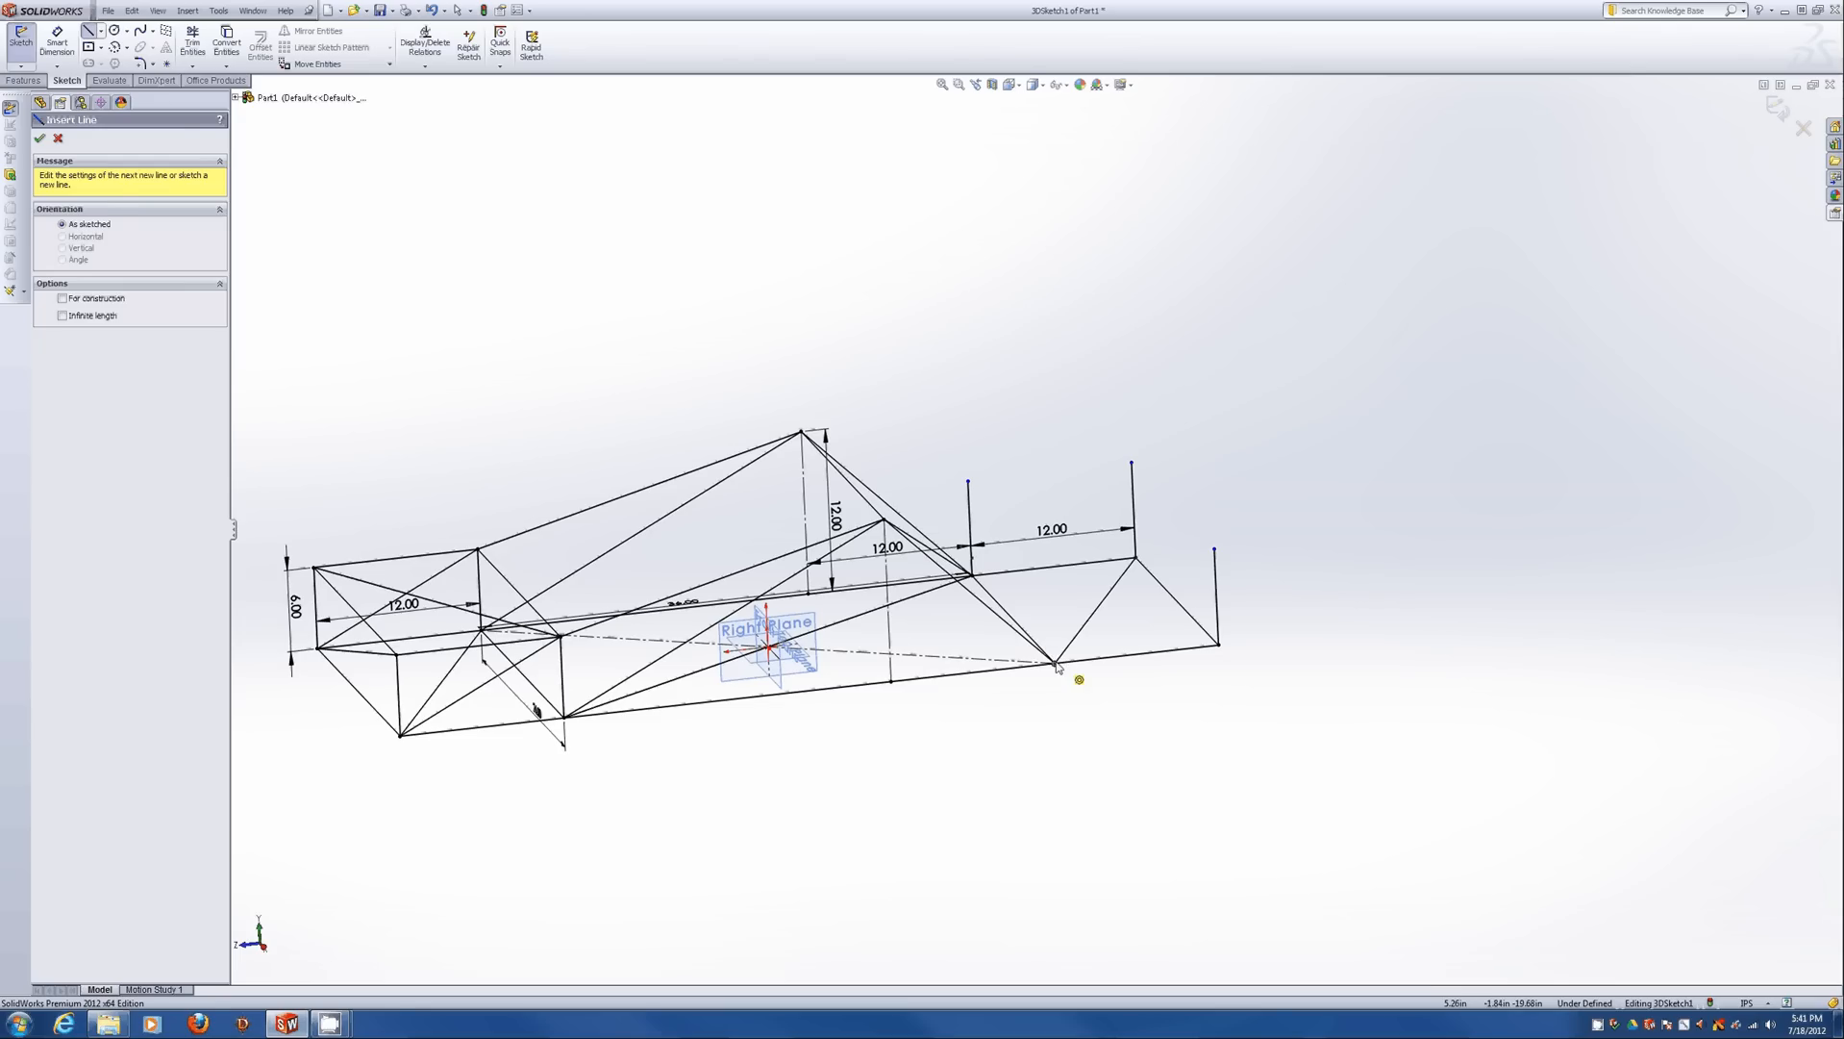
{"action": "left_click", "coordinate": [1055, 662]}
{"action": "left_click", "coordinate": [1052, 588]}
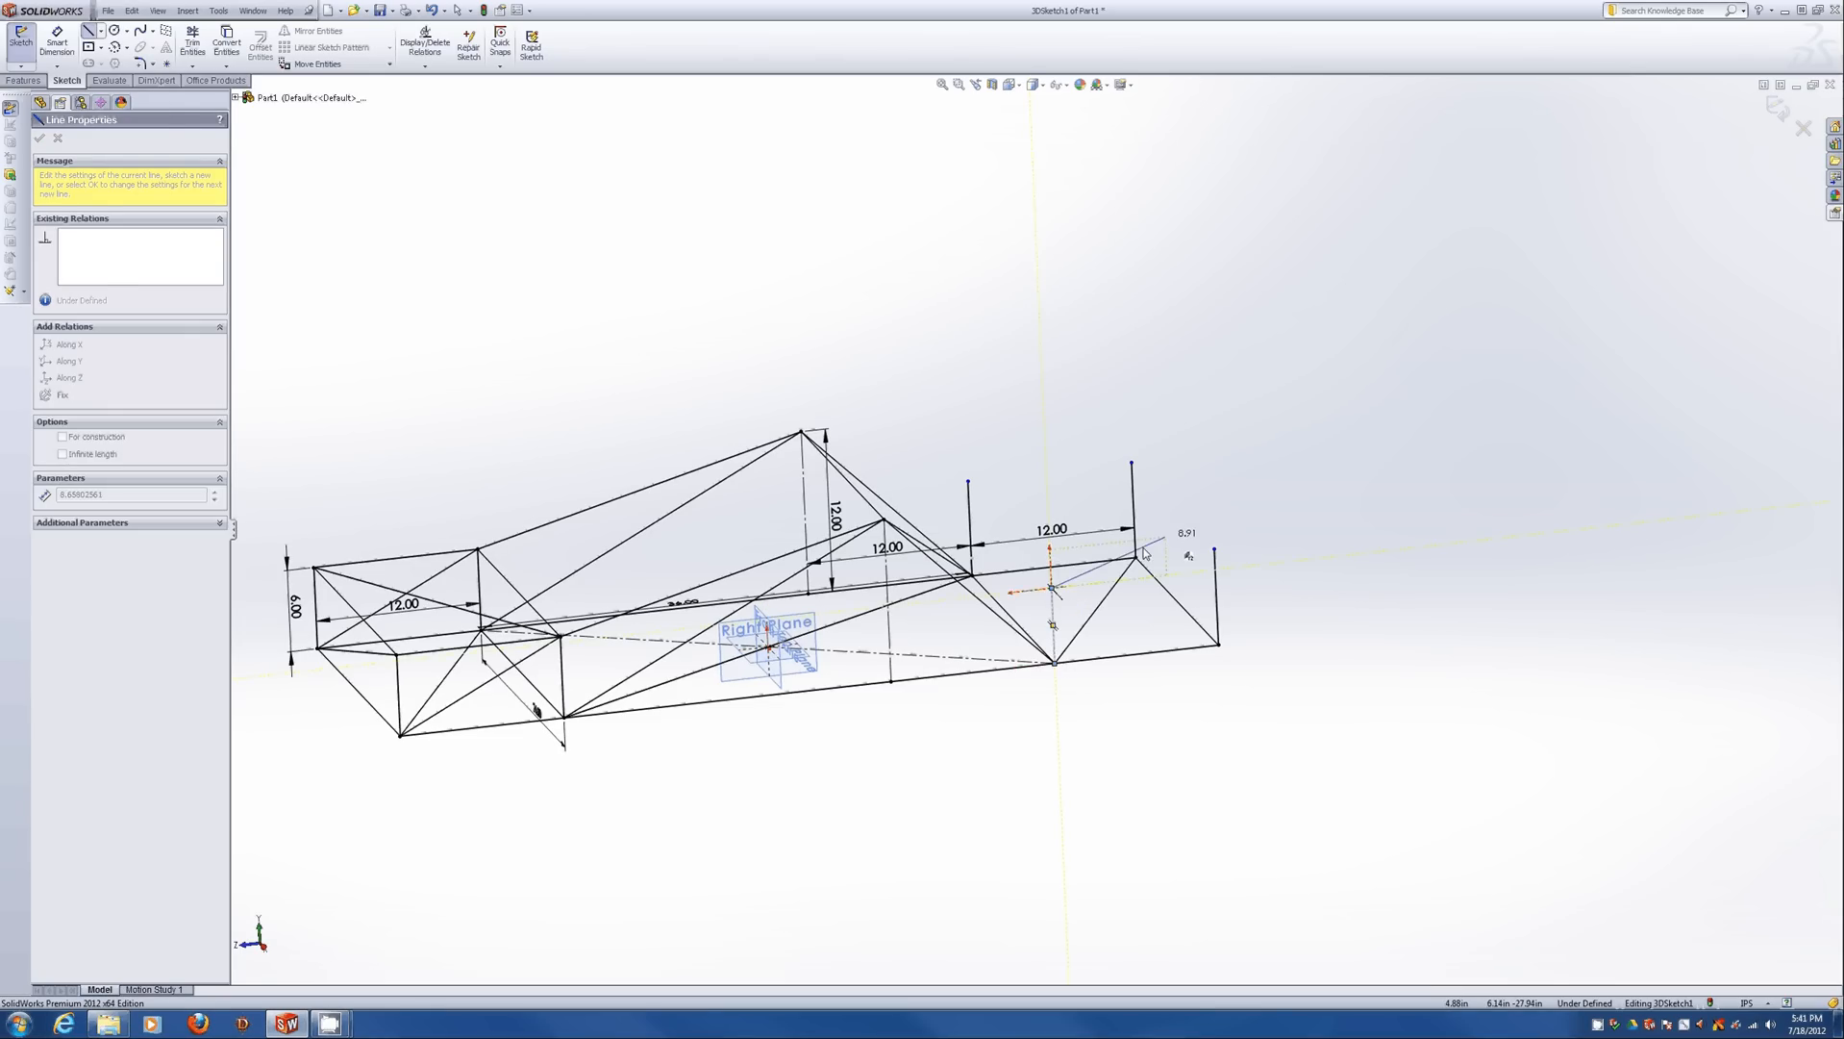
{"action": "key", "text": "Escape"}
Apply an Equal relation to the four vertical lines of the rear extension.
{"action": "left_click", "coordinate": [1054, 629]}
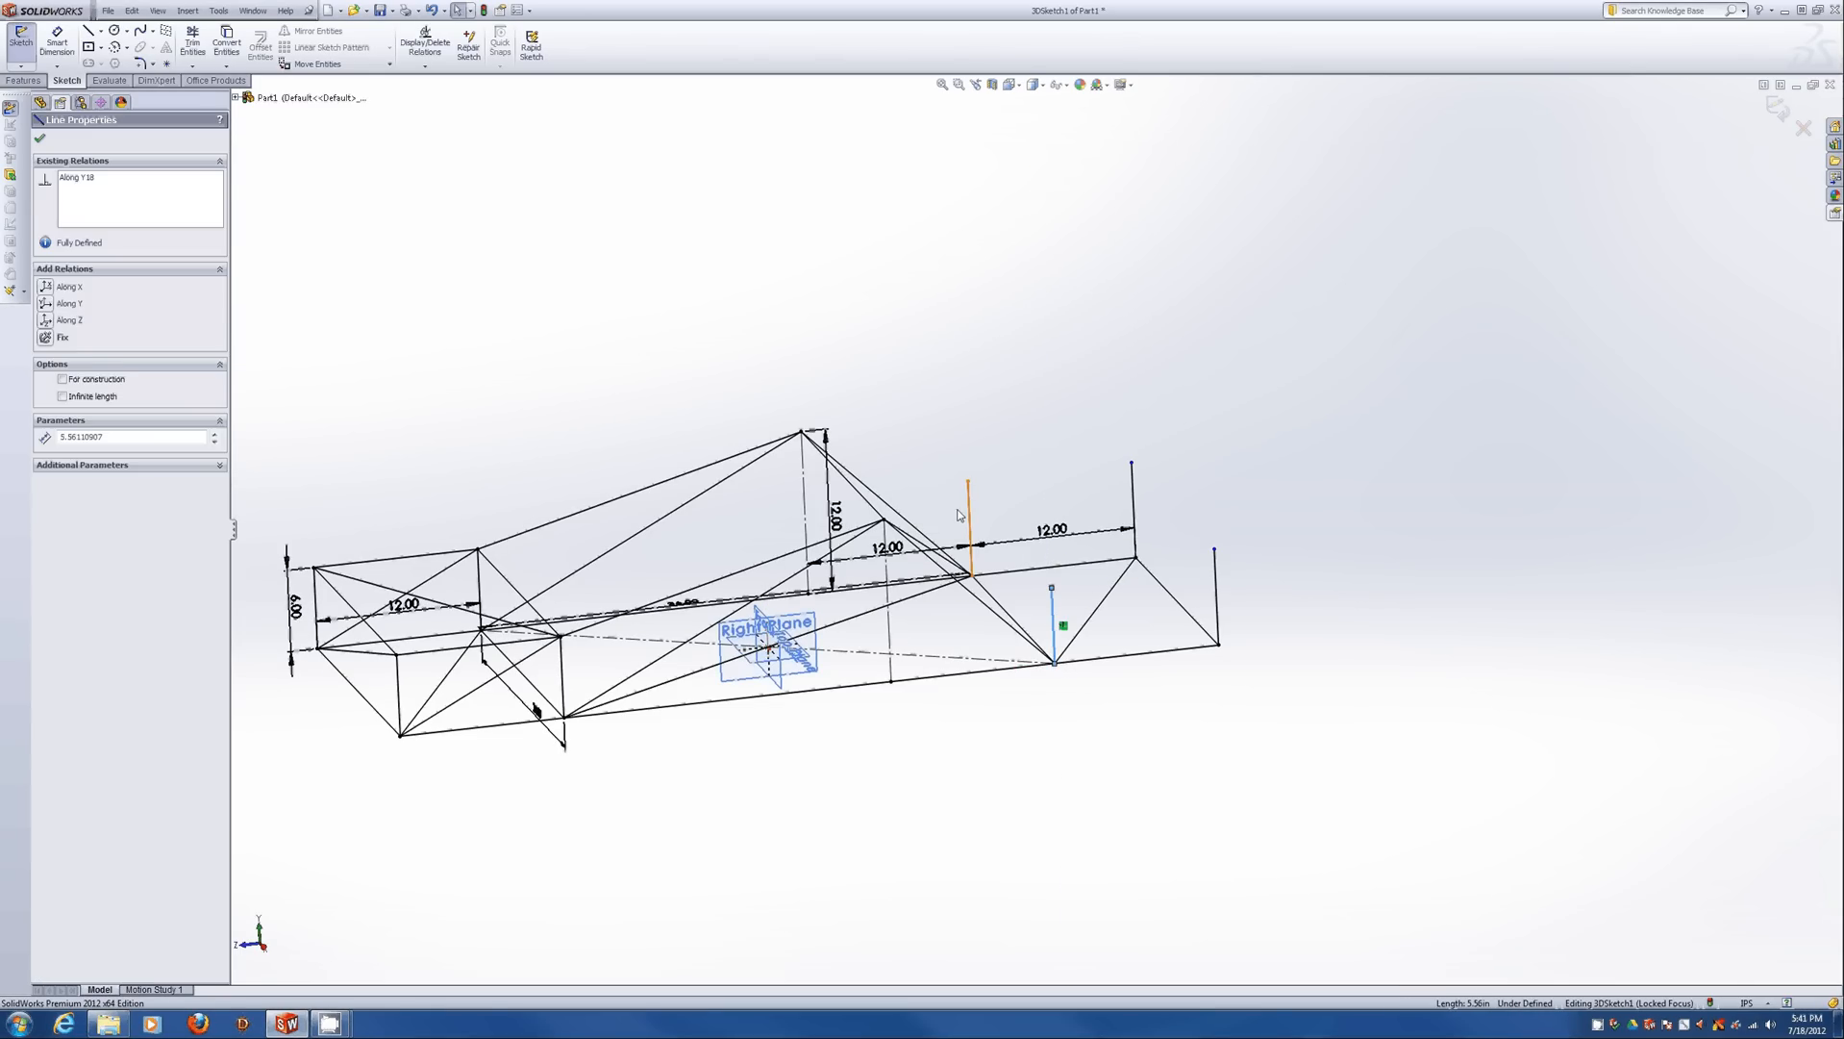
{"action": "left_click", "coordinate": [970, 519], "text": "ctrl"}
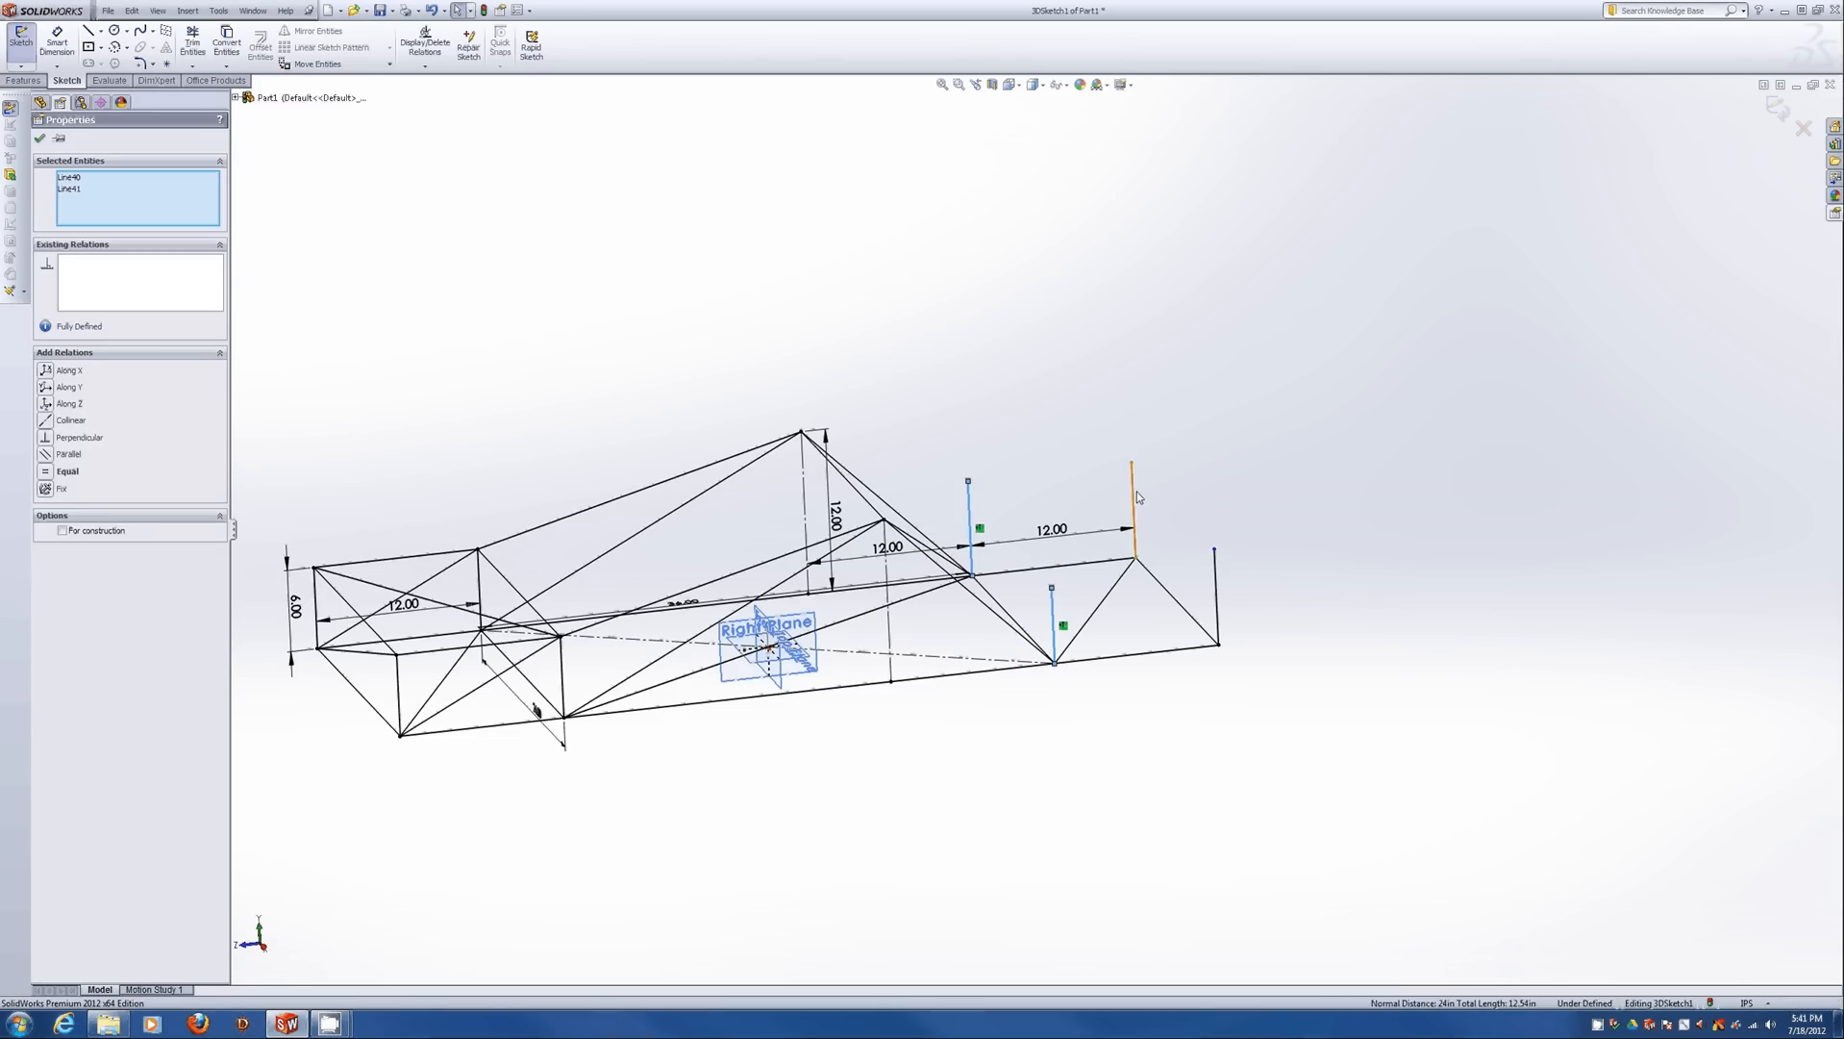
{"action": "left_click", "coordinate": [1133, 500], "text": "ctrl"}
{"action": "left_click", "coordinate": [1217, 595], "text": "ctrl"}
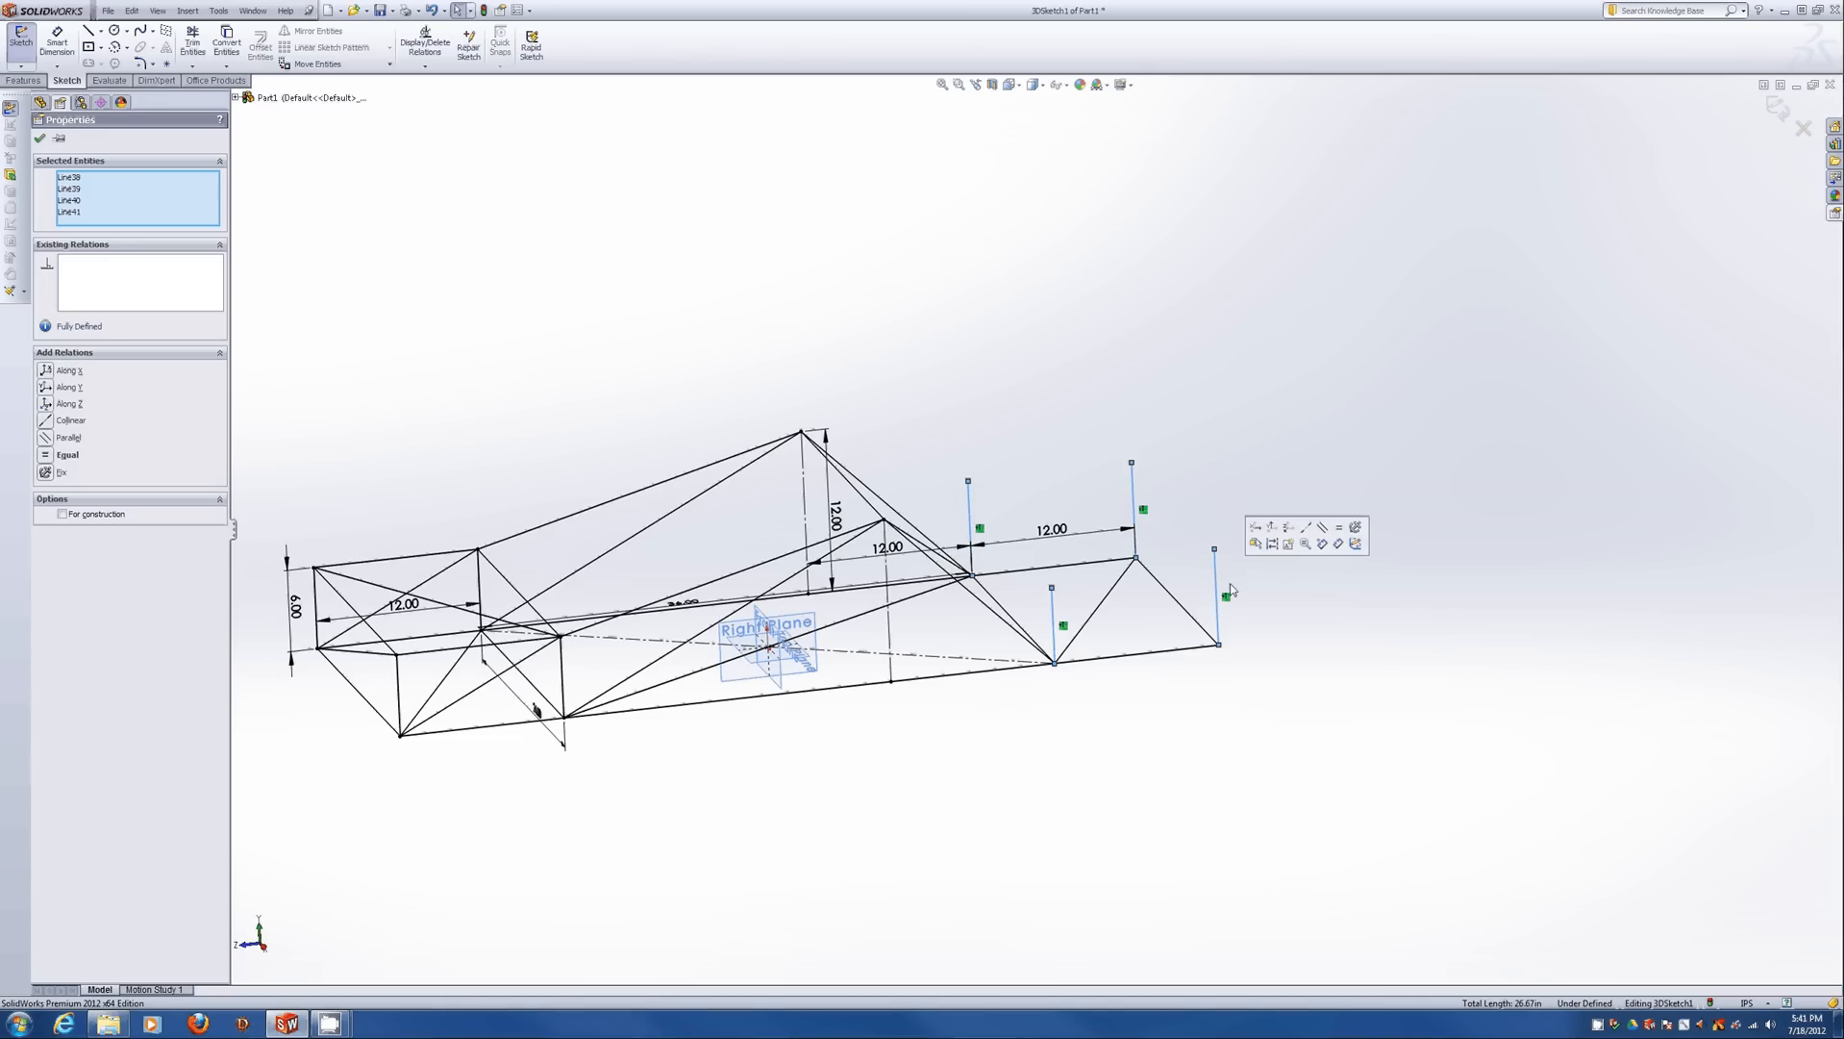
{"action": "left_click", "coordinate": [1339, 528]}
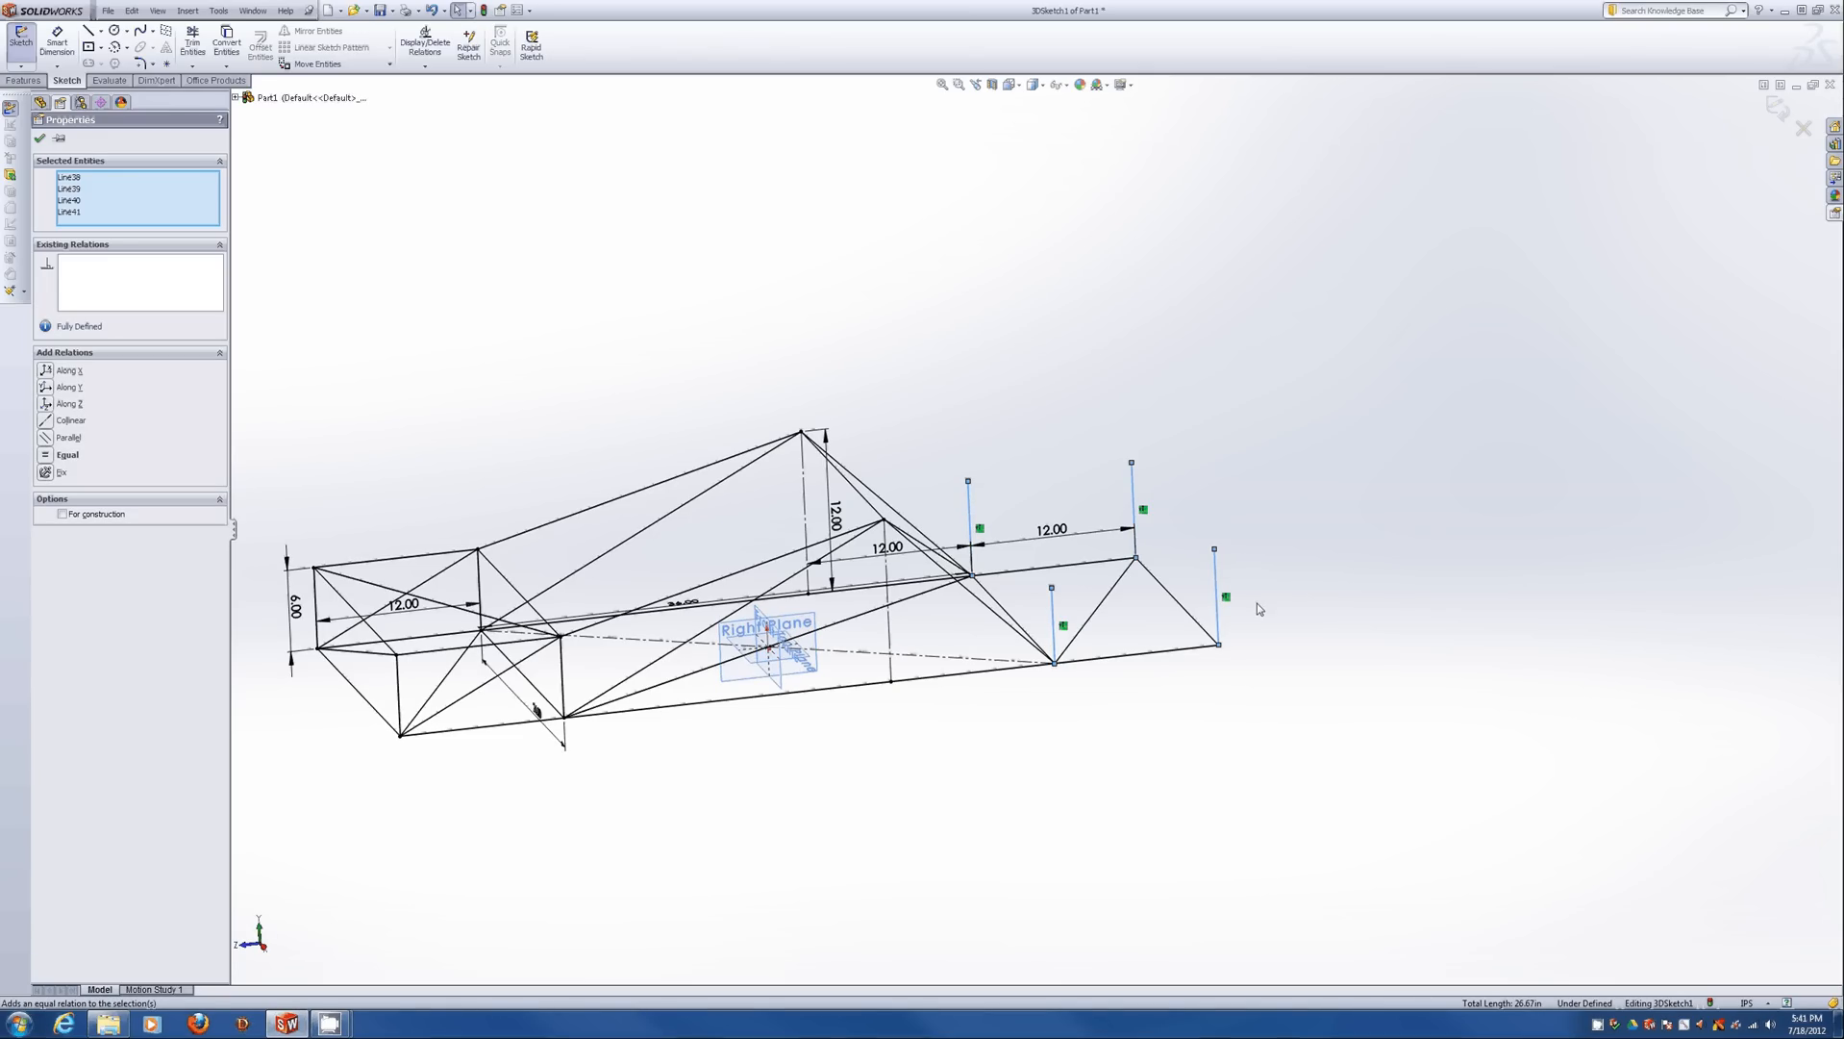
Dimension the height of the rear extension's near outer vertical line as 9 in.
{"action": "key", "text": "d"}
{"action": "left_click", "coordinate": [1218, 612]}
{"action": "left_click", "coordinate": [1255, 606]}
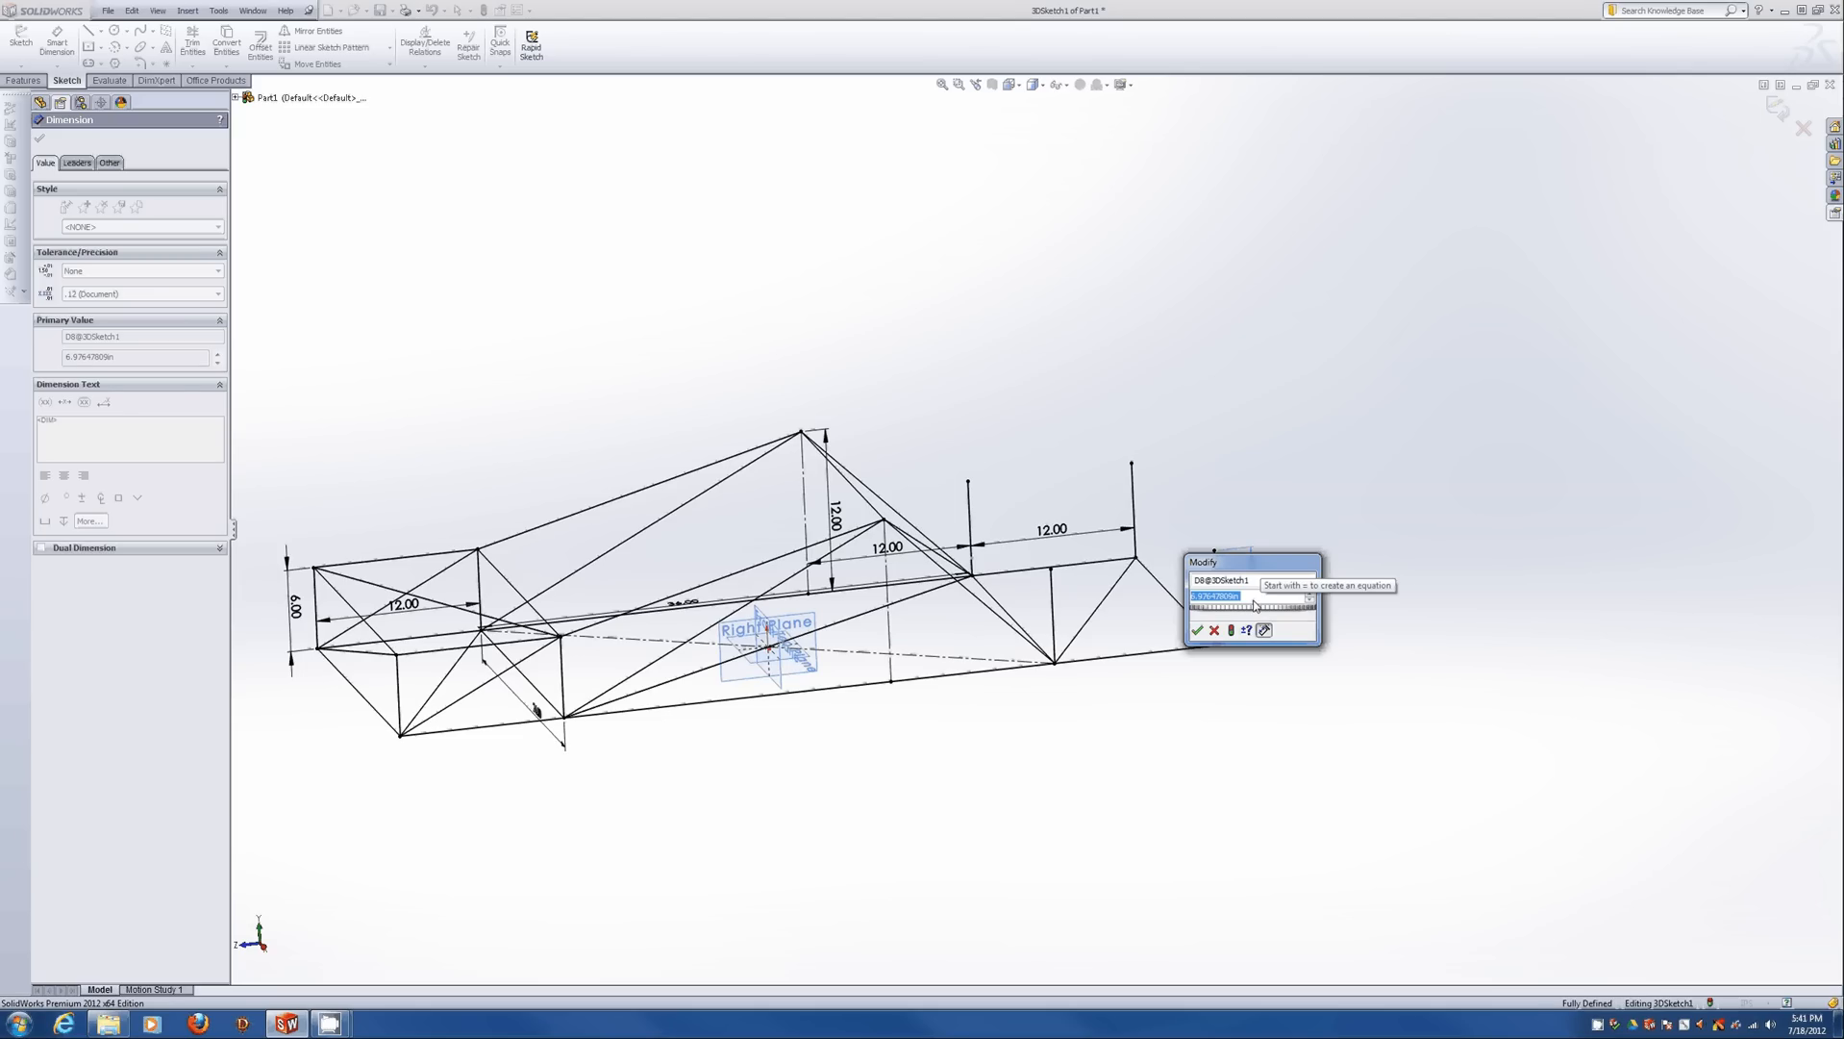
{"action": "type", "text": "9"}
{"action": "key", "text": "Return"}
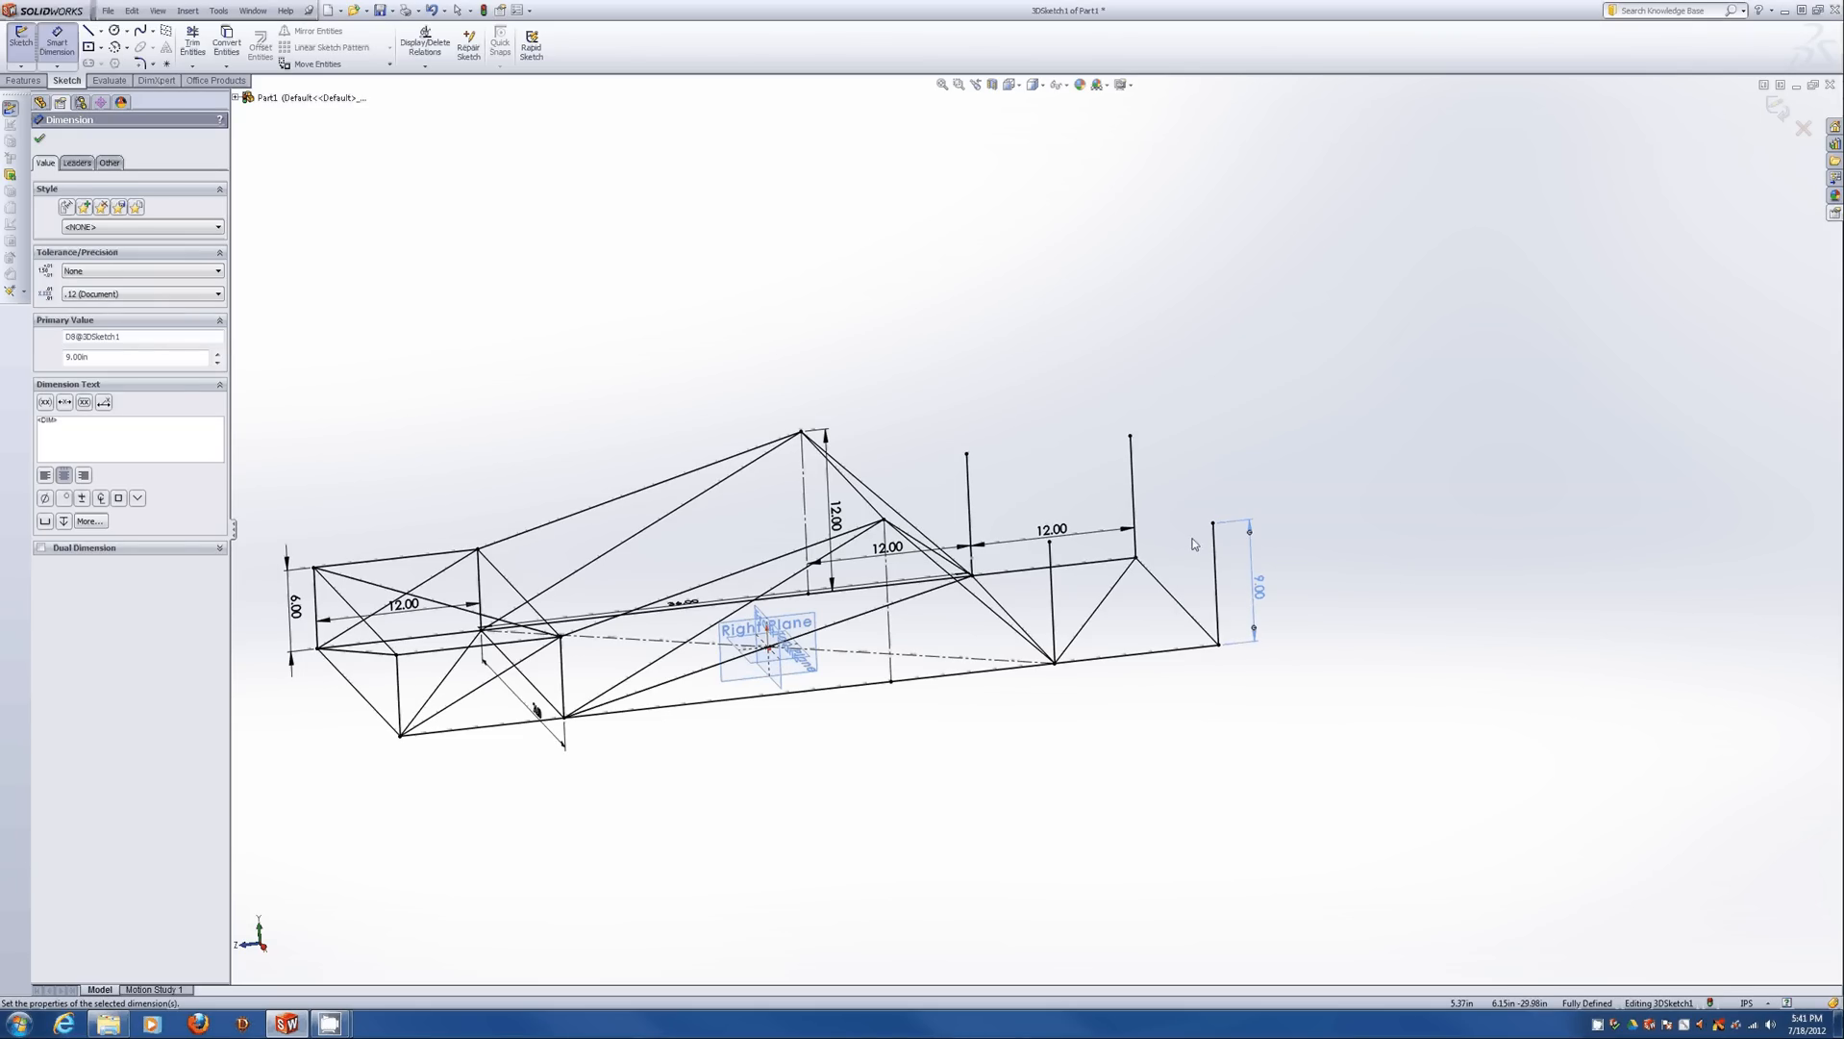
{"action": "key", "text": "Escape"}
Draw the rear box's near upper side edge and its upper end edge between the tops of the vertical lines.
{"action": "key", "text": "l"}
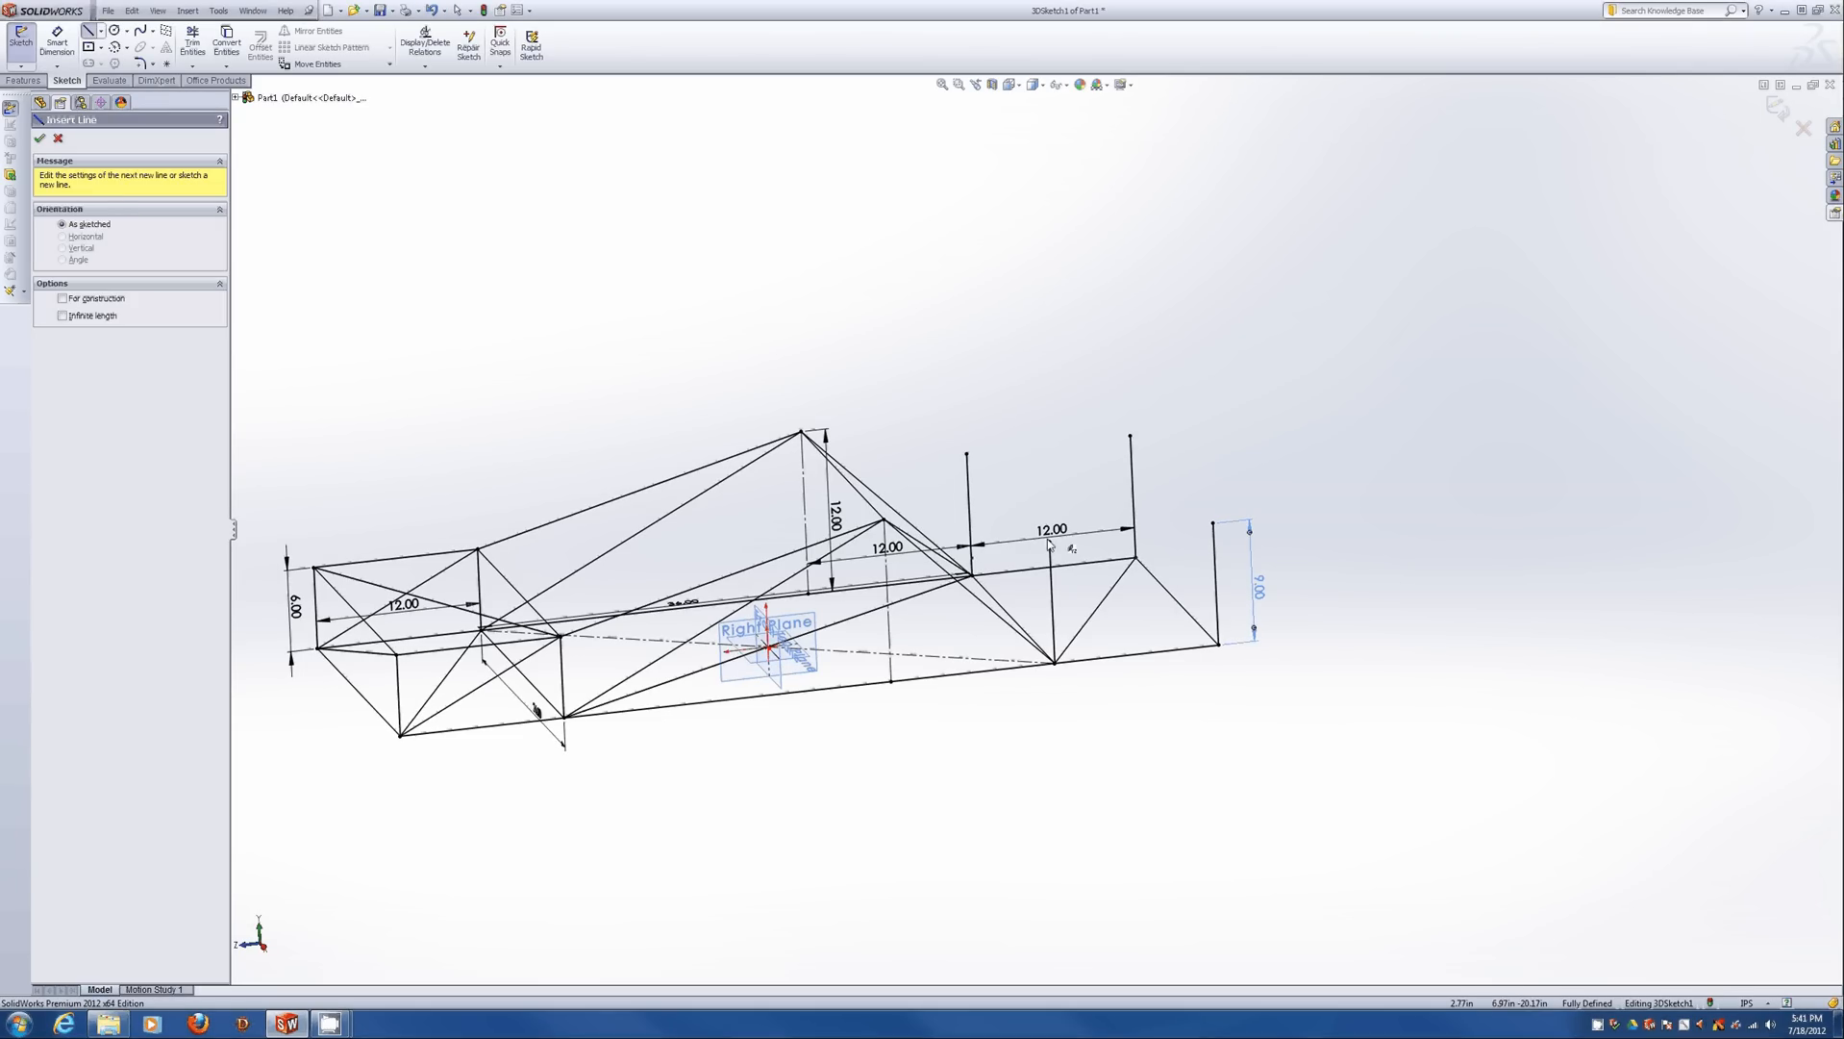
{"action": "left_click_drag", "start_coordinate": [1050, 541], "coordinate": [1214, 523]}
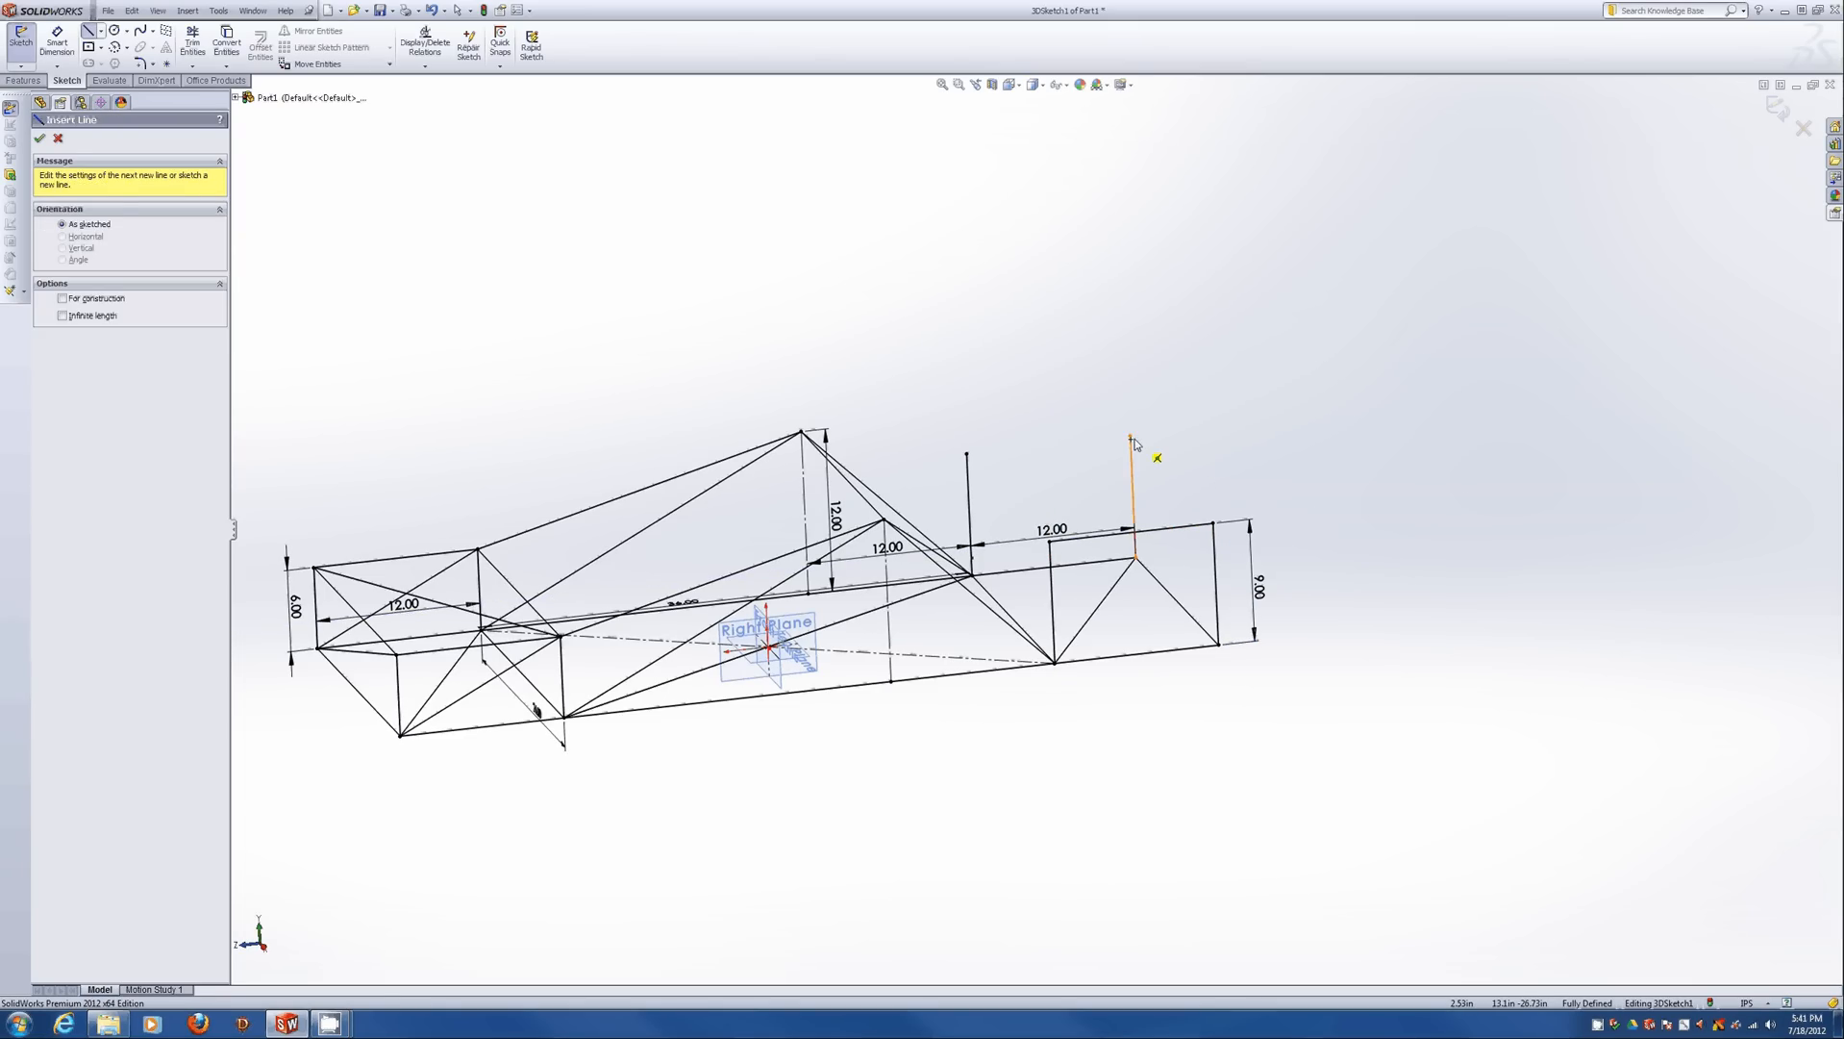
{"action": "left_click_drag", "start_coordinate": [1130, 438], "coordinate": [1213, 523]}
Try to draw the rear box's far upper side edge from the outer corner, deleting each misplaced line.
{"action": "left_click_drag", "start_coordinate": [1130, 437], "coordinate": [962, 454]}
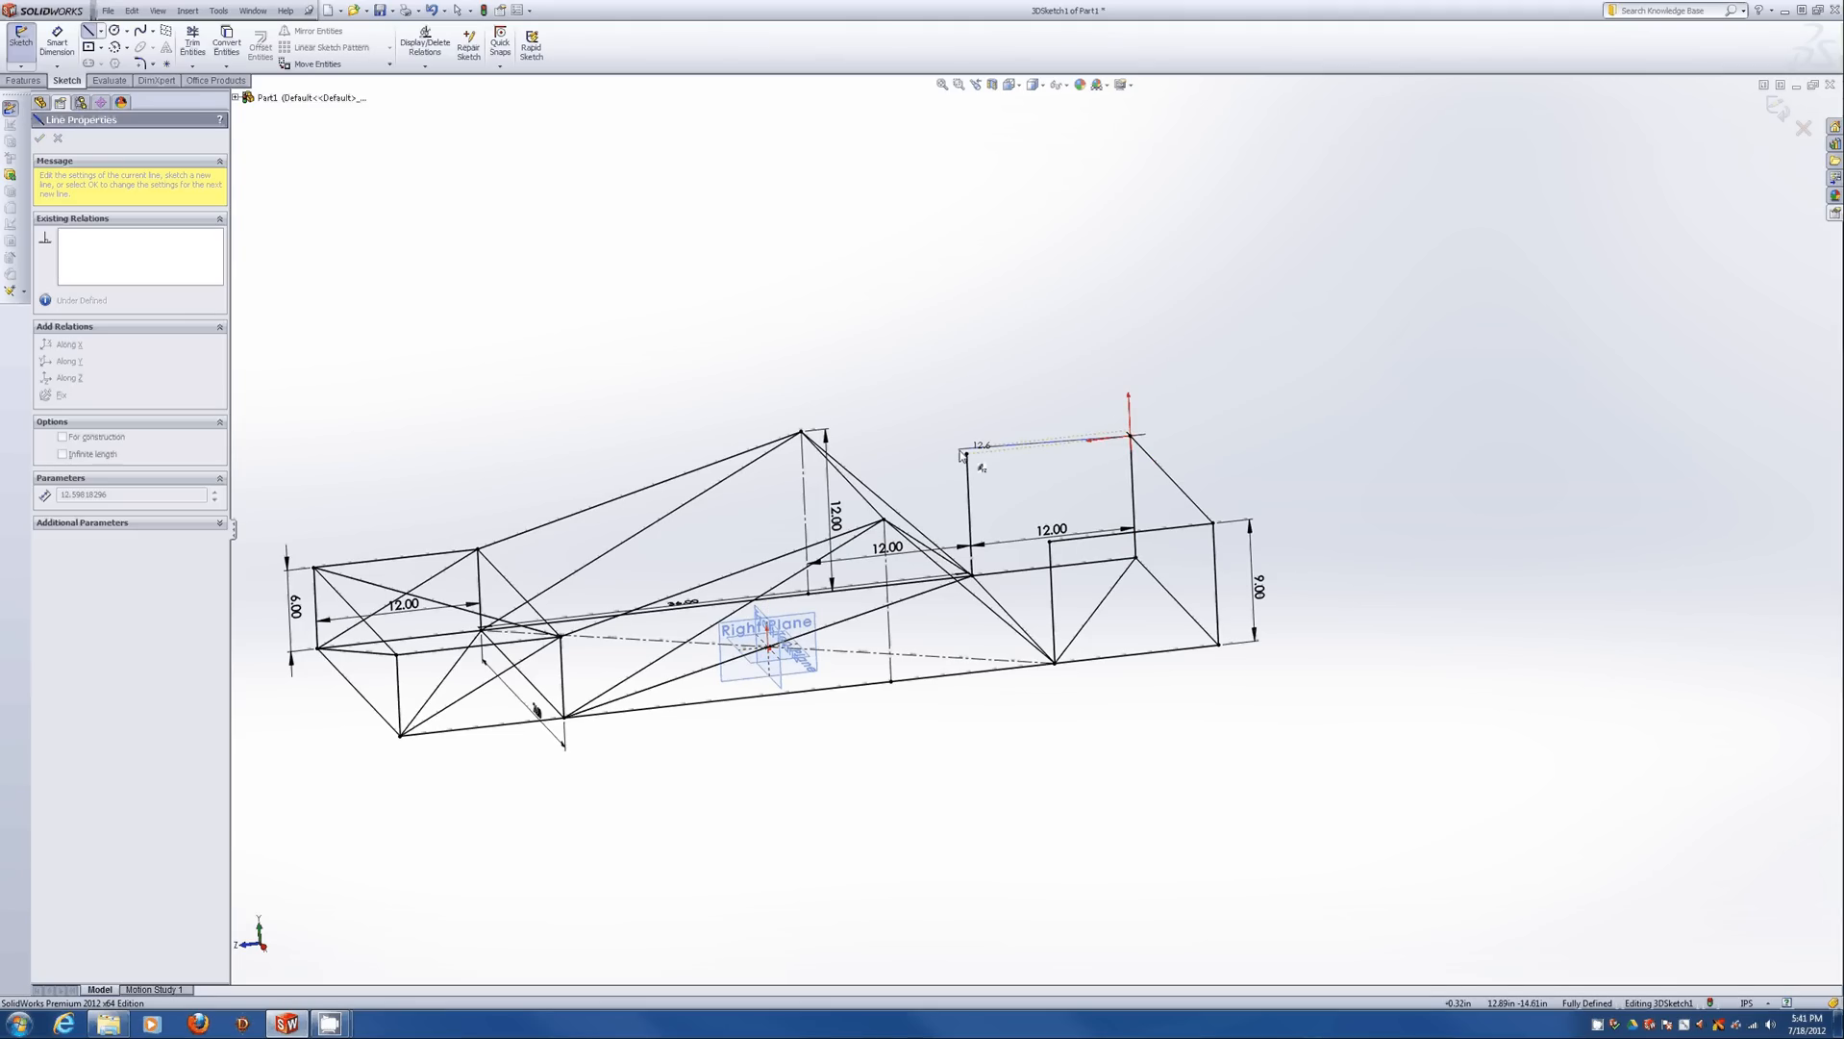
{"action": "left_click", "coordinate": [944, 449]}
{"action": "key", "text": "Escape"}
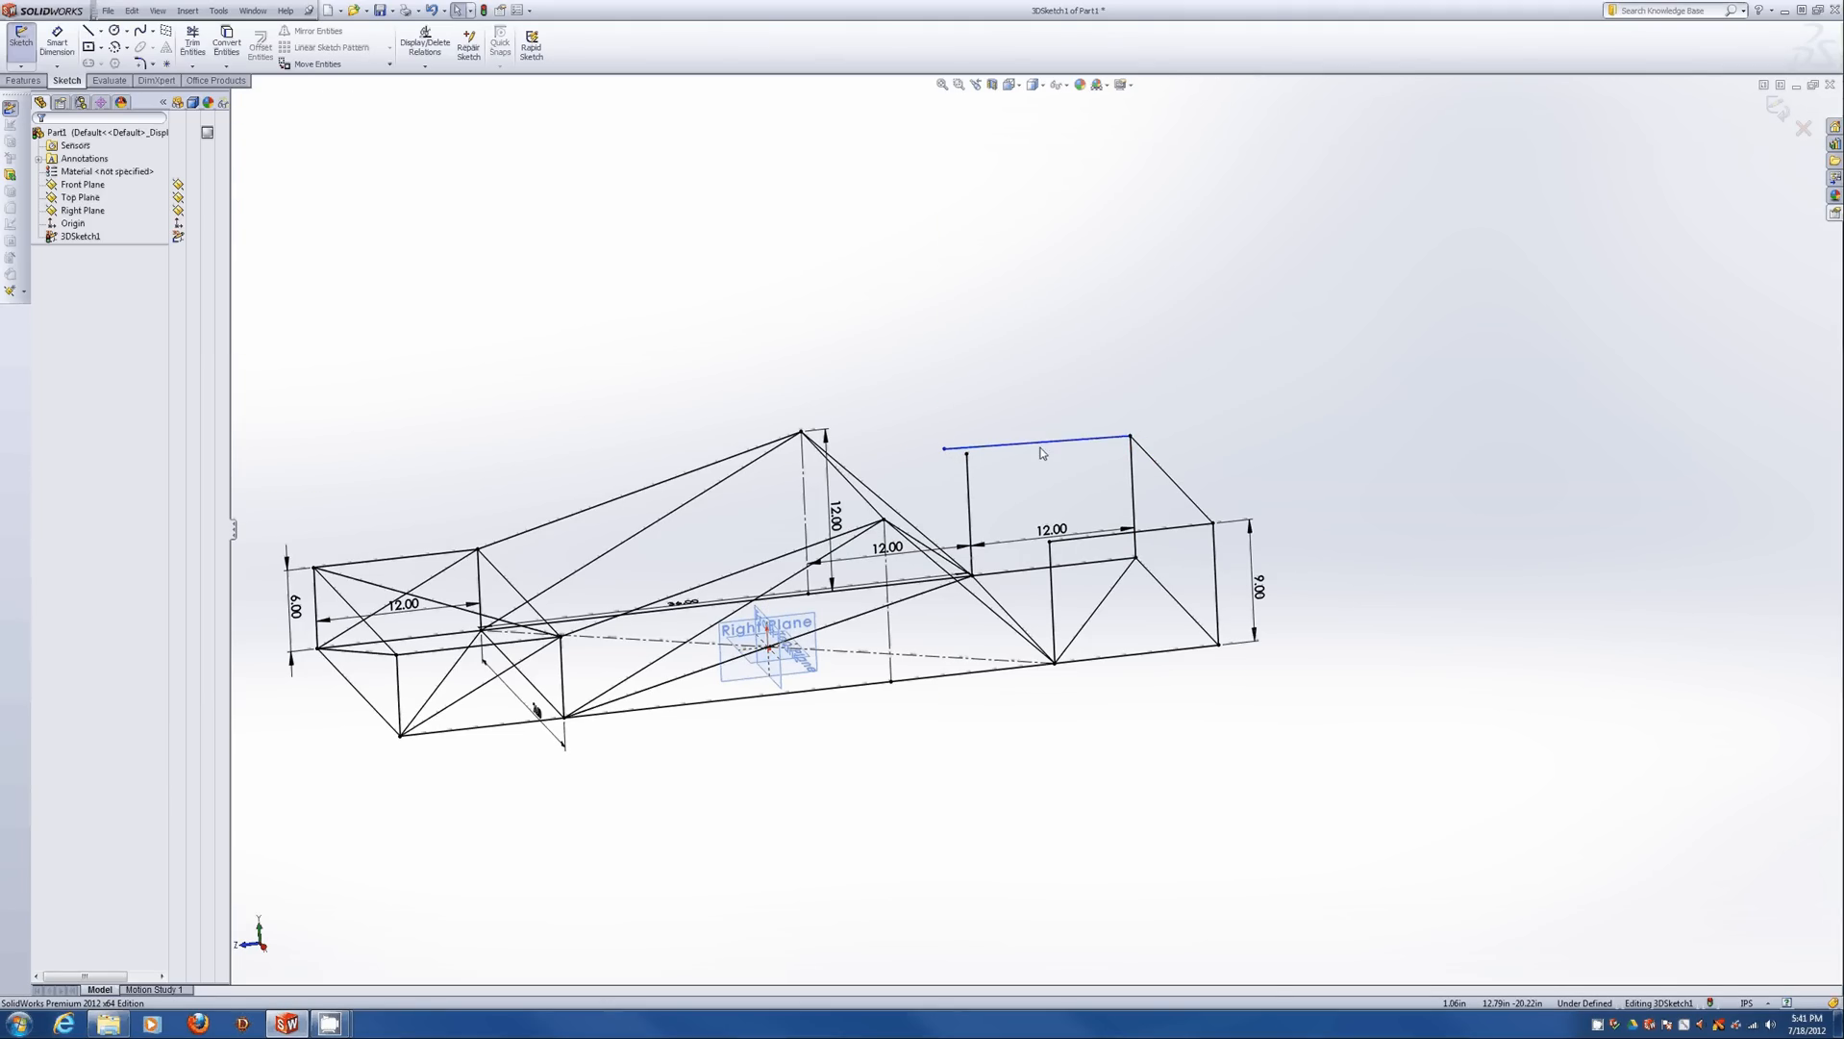
{"action": "left_click", "coordinate": [1039, 444]}
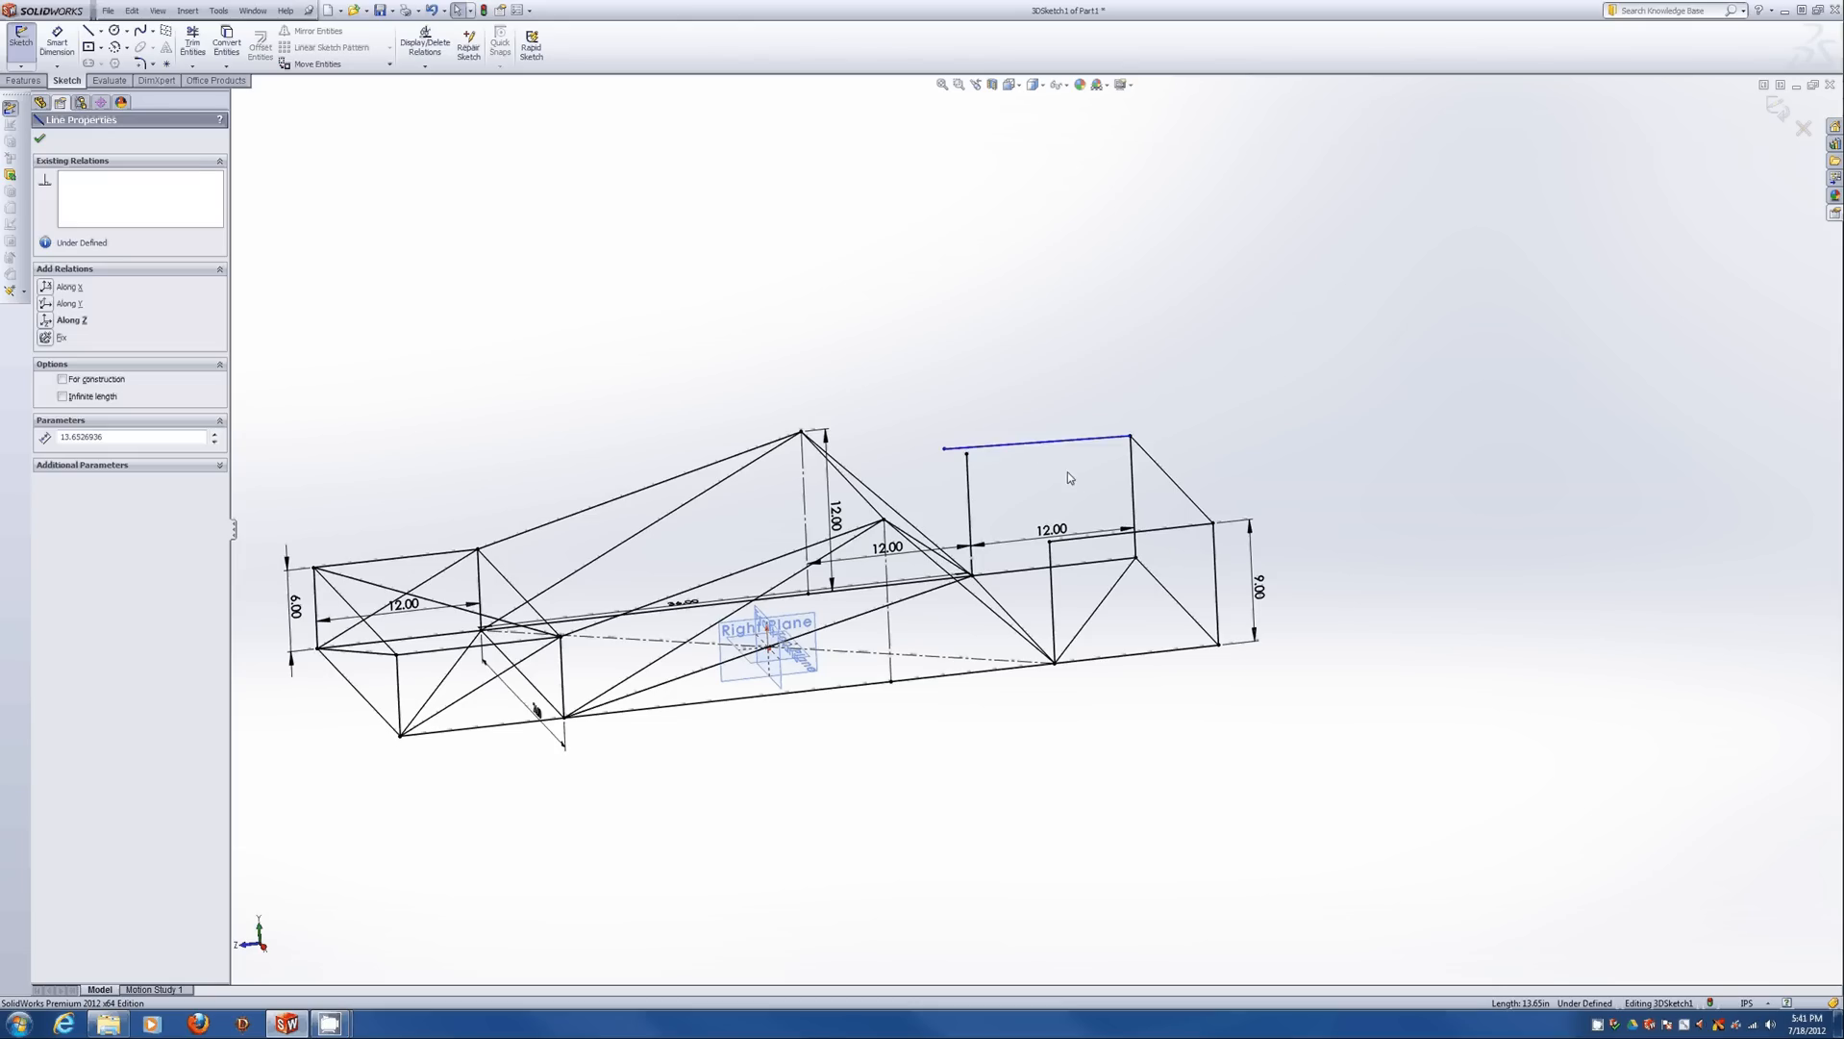
{"action": "key", "text": "Delete"}
{"action": "key", "text": "l"}
{"action": "left_click", "coordinate": [1131, 437]}
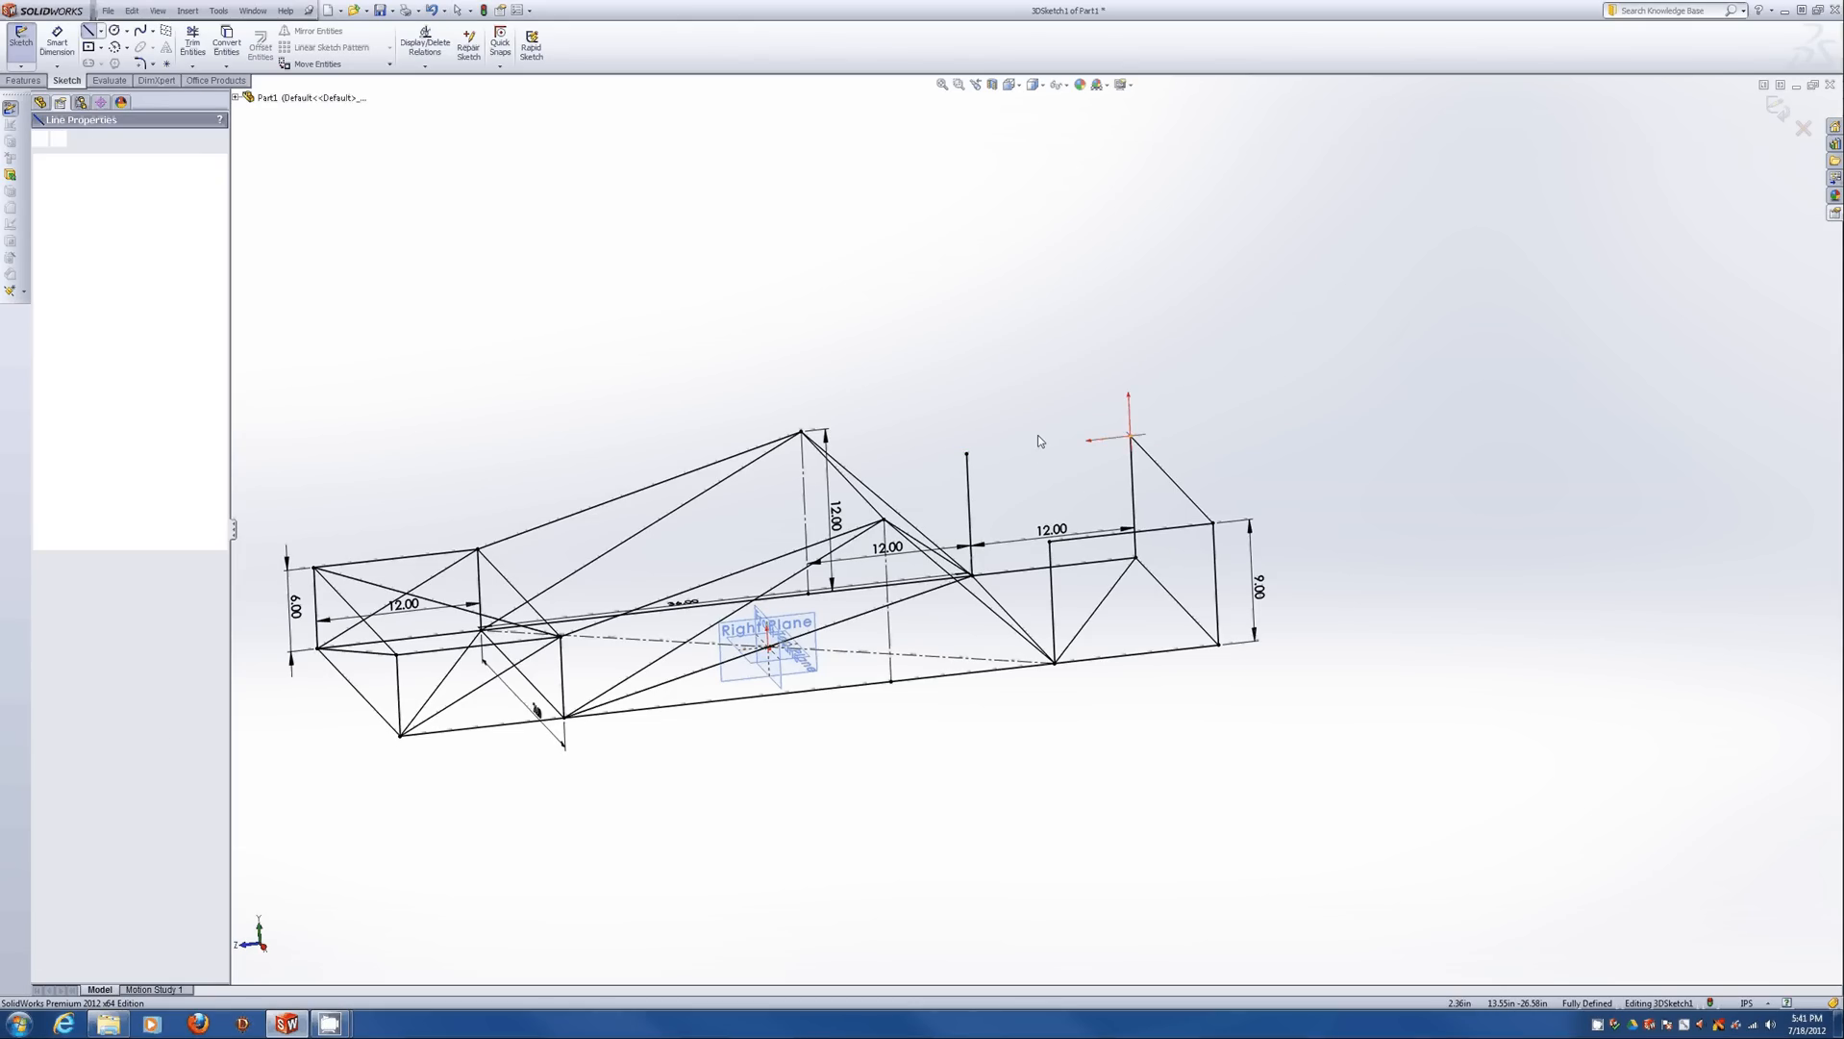
{"action": "left_click", "coordinate": [930, 444]}
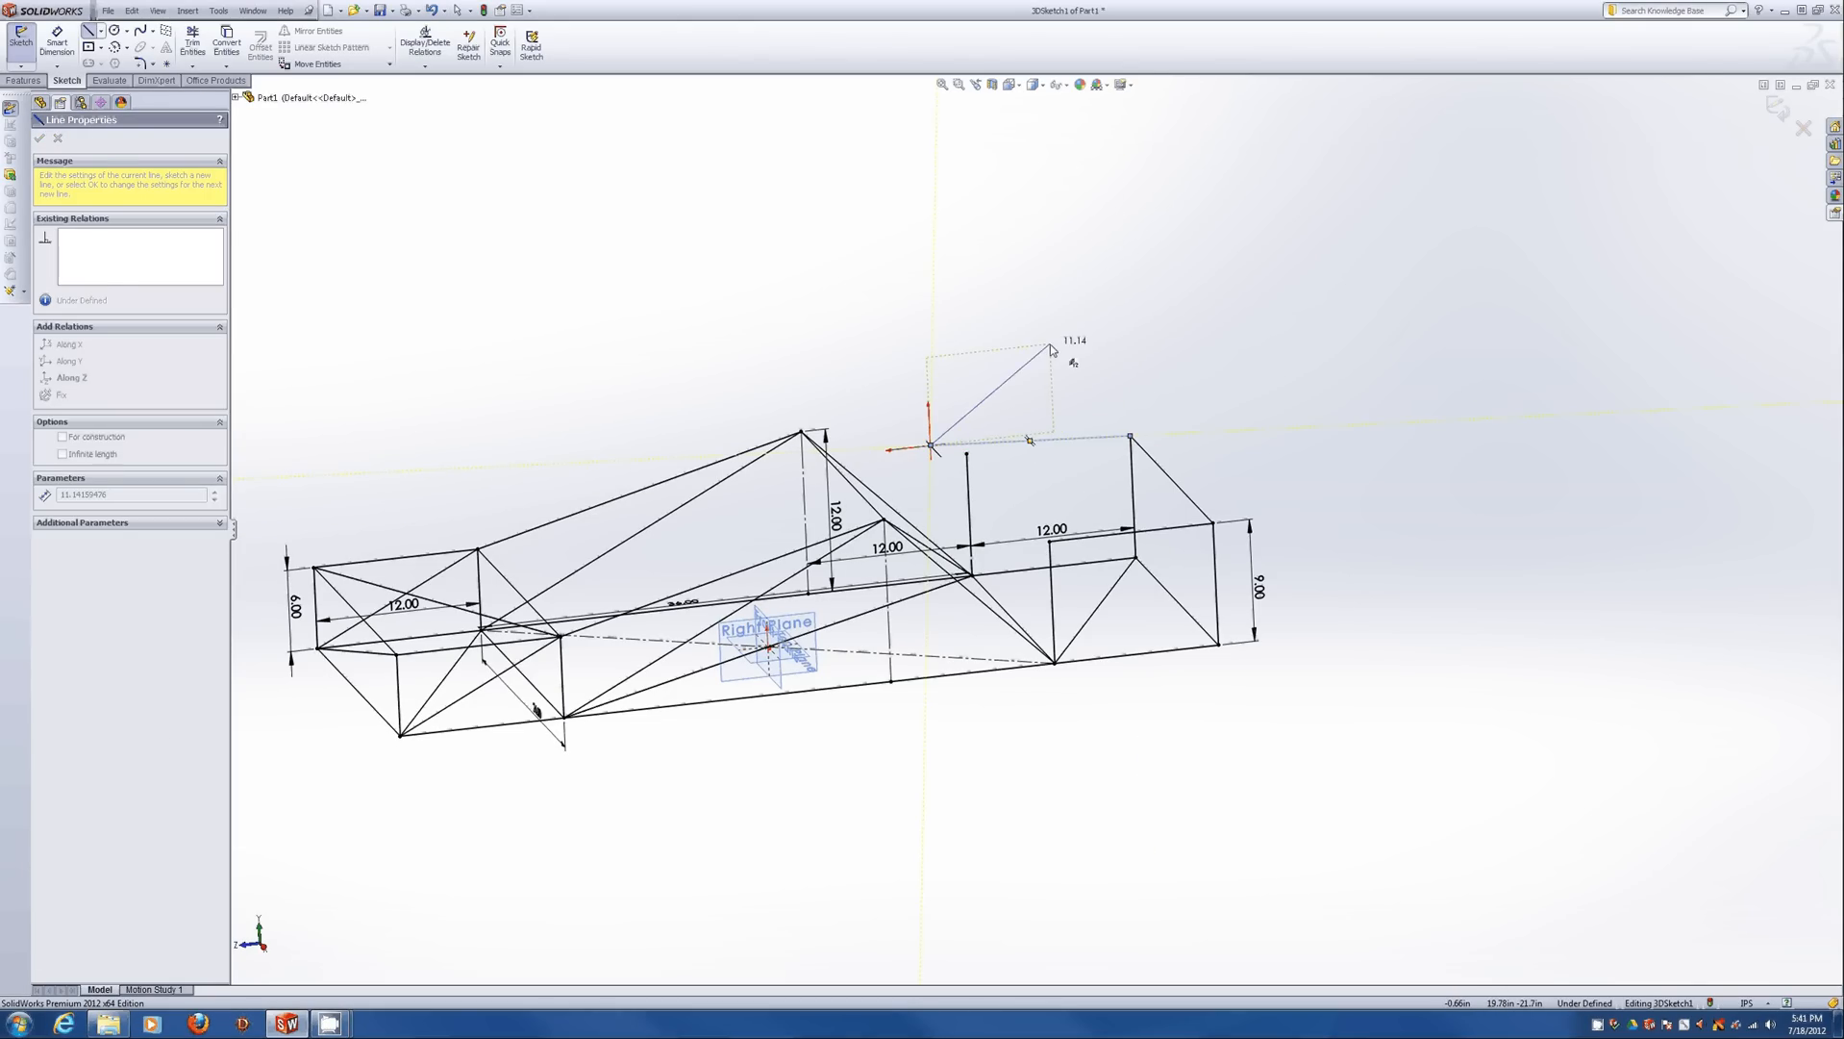
{"action": "key", "text": "Escape"}
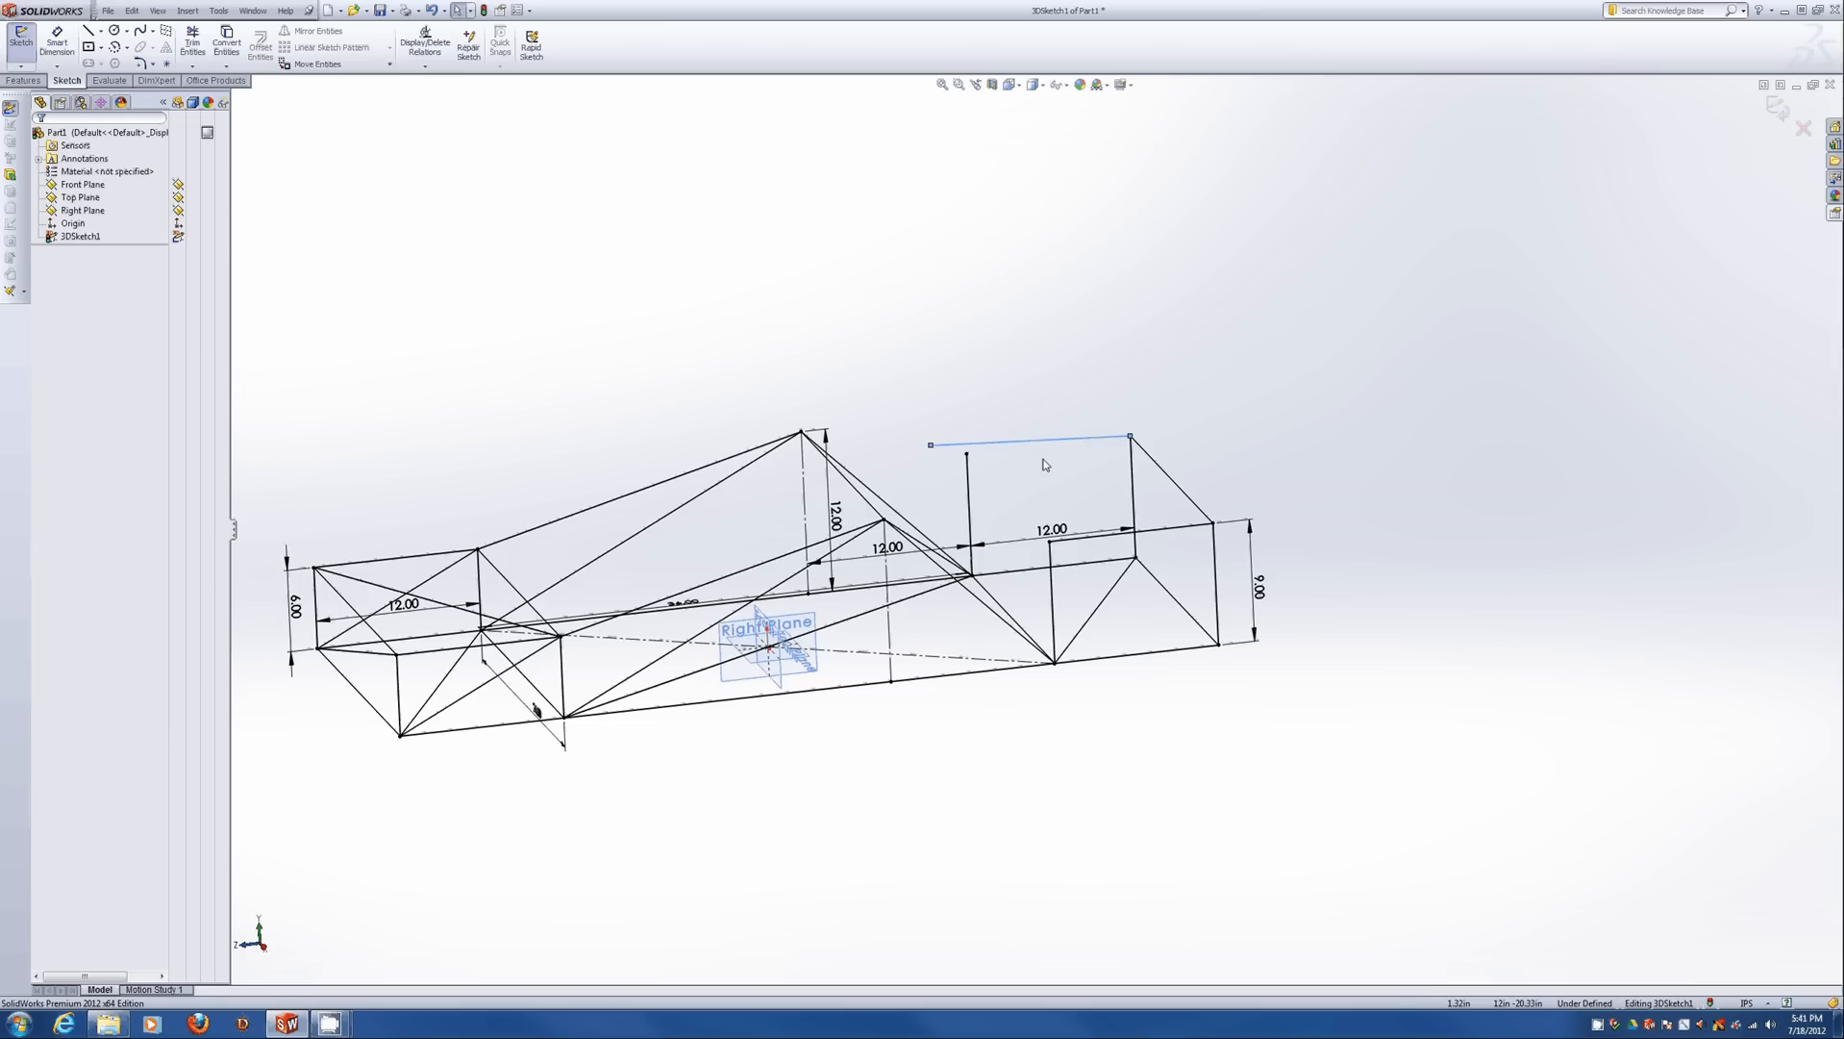
{"action": "key", "text": "Delete"}
Draw the rear box's far upper side edge and the upper cross edge joining its two inner corners.
{"action": "key", "text": "l"}
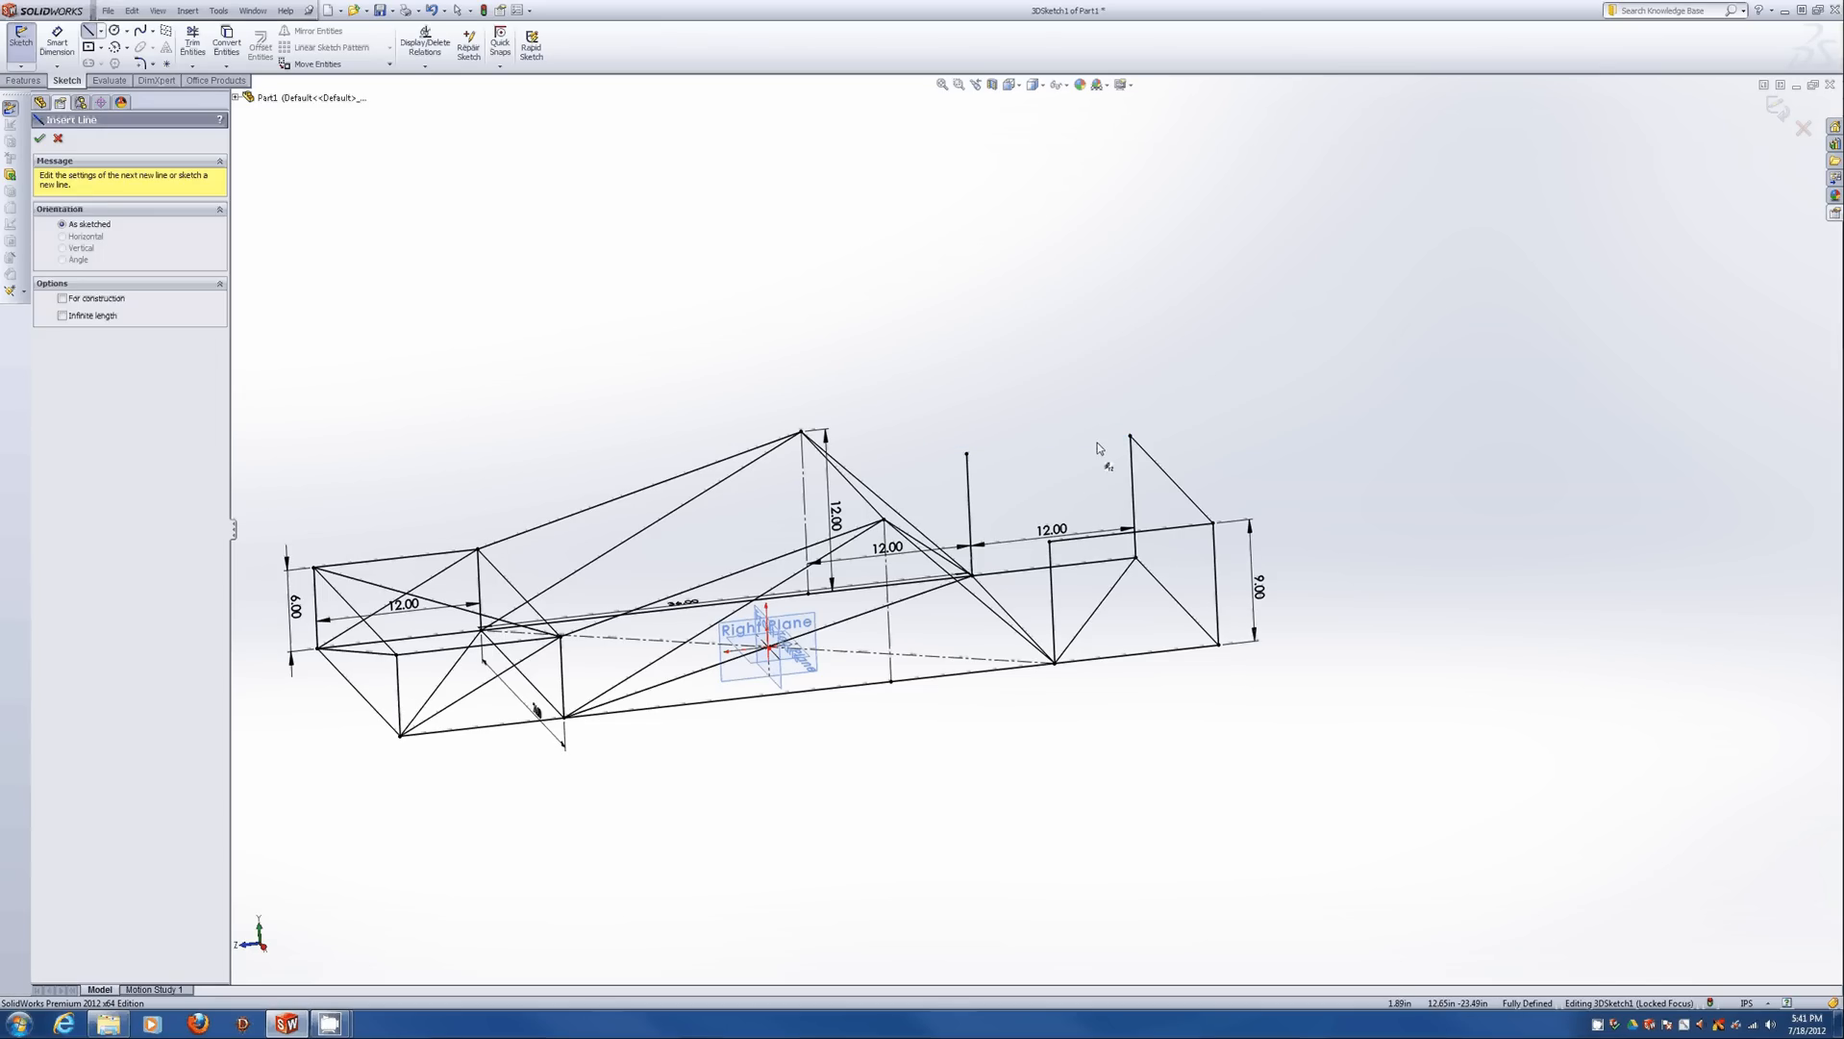
{"action": "left_click", "coordinate": [1130, 436]}
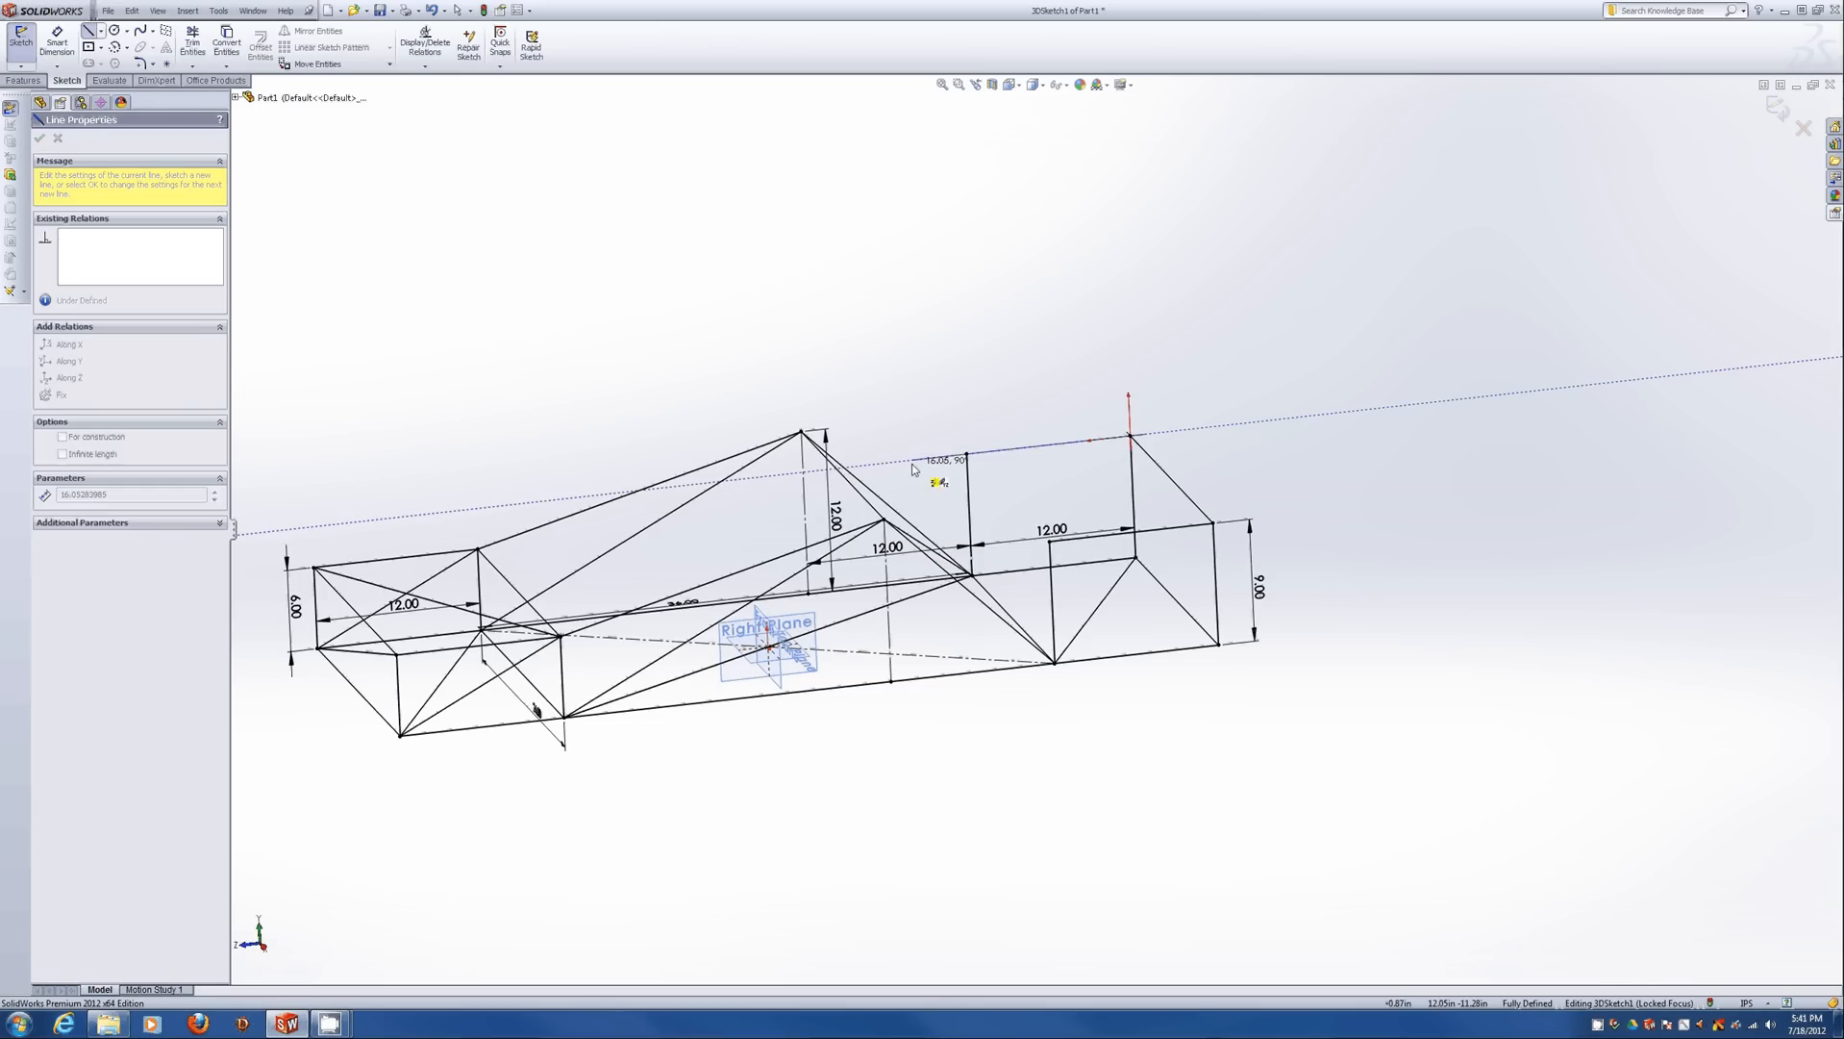
{"action": "left_click", "coordinate": [966, 452]}
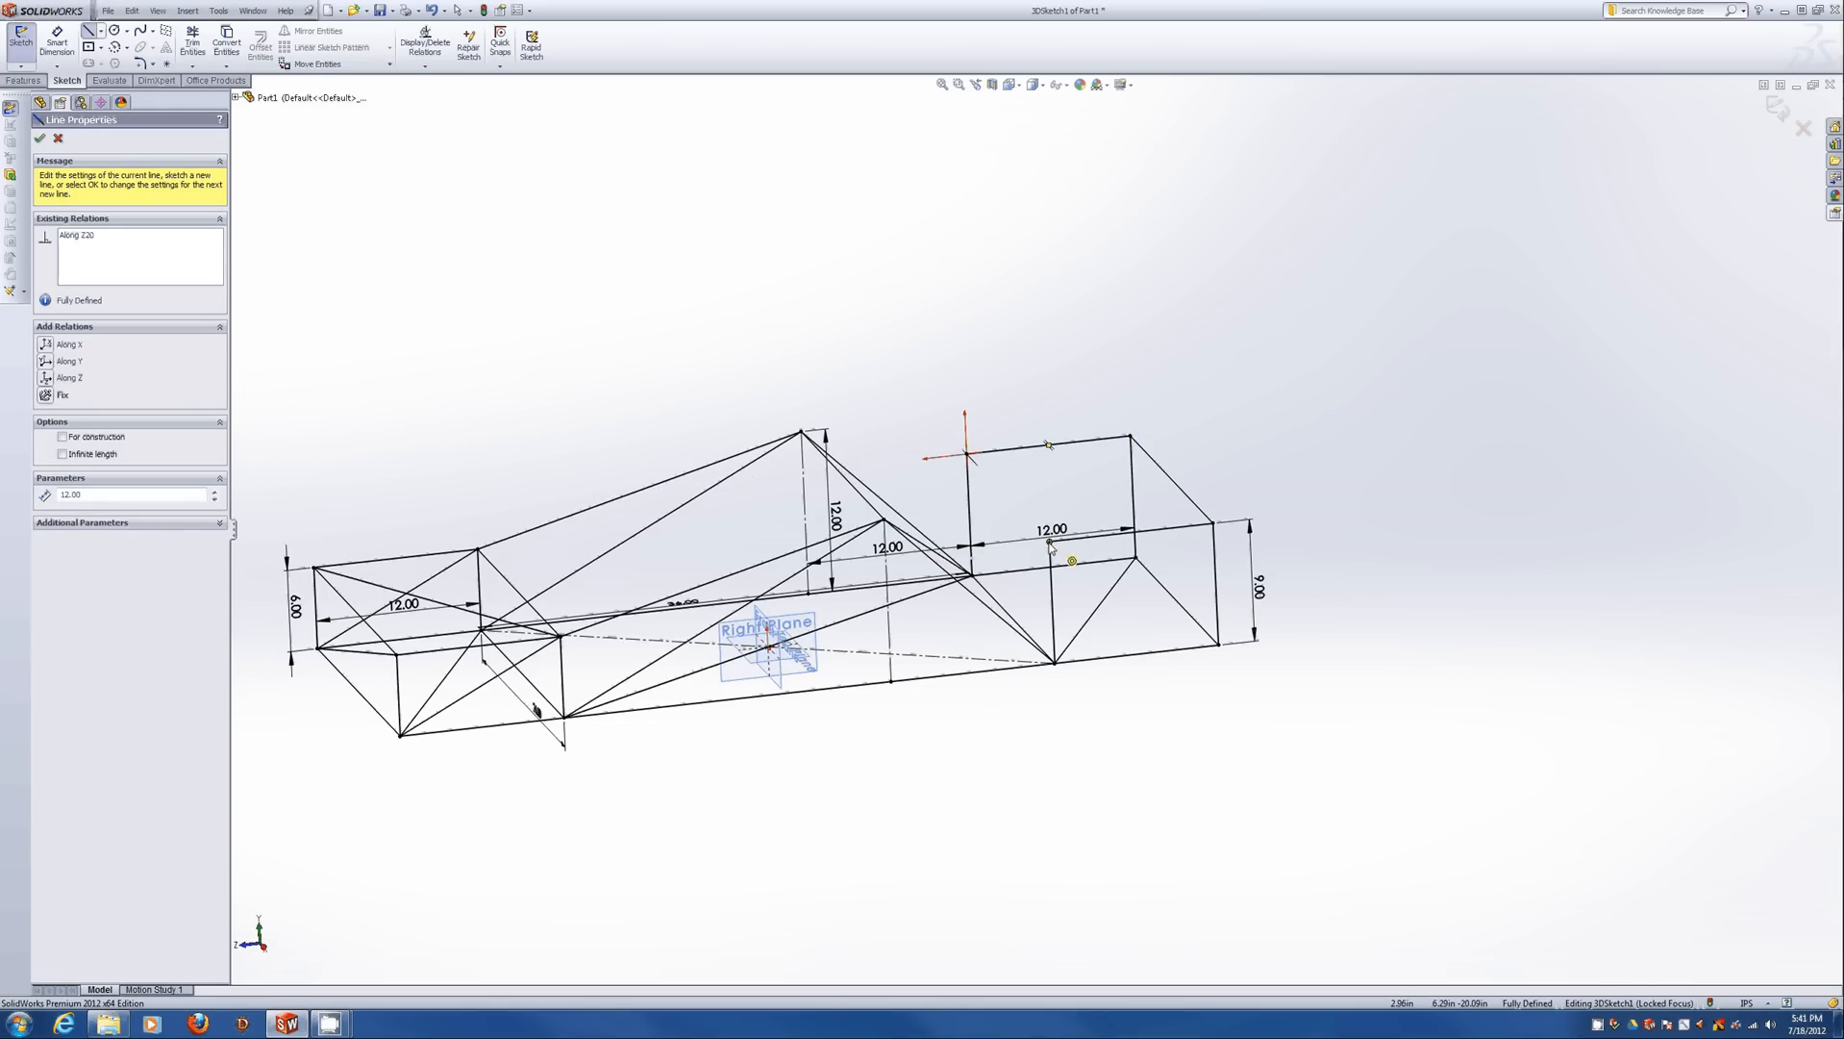
{"action": "left_click", "coordinate": [1049, 542]}
{"action": "left_click", "coordinate": [967, 453]}
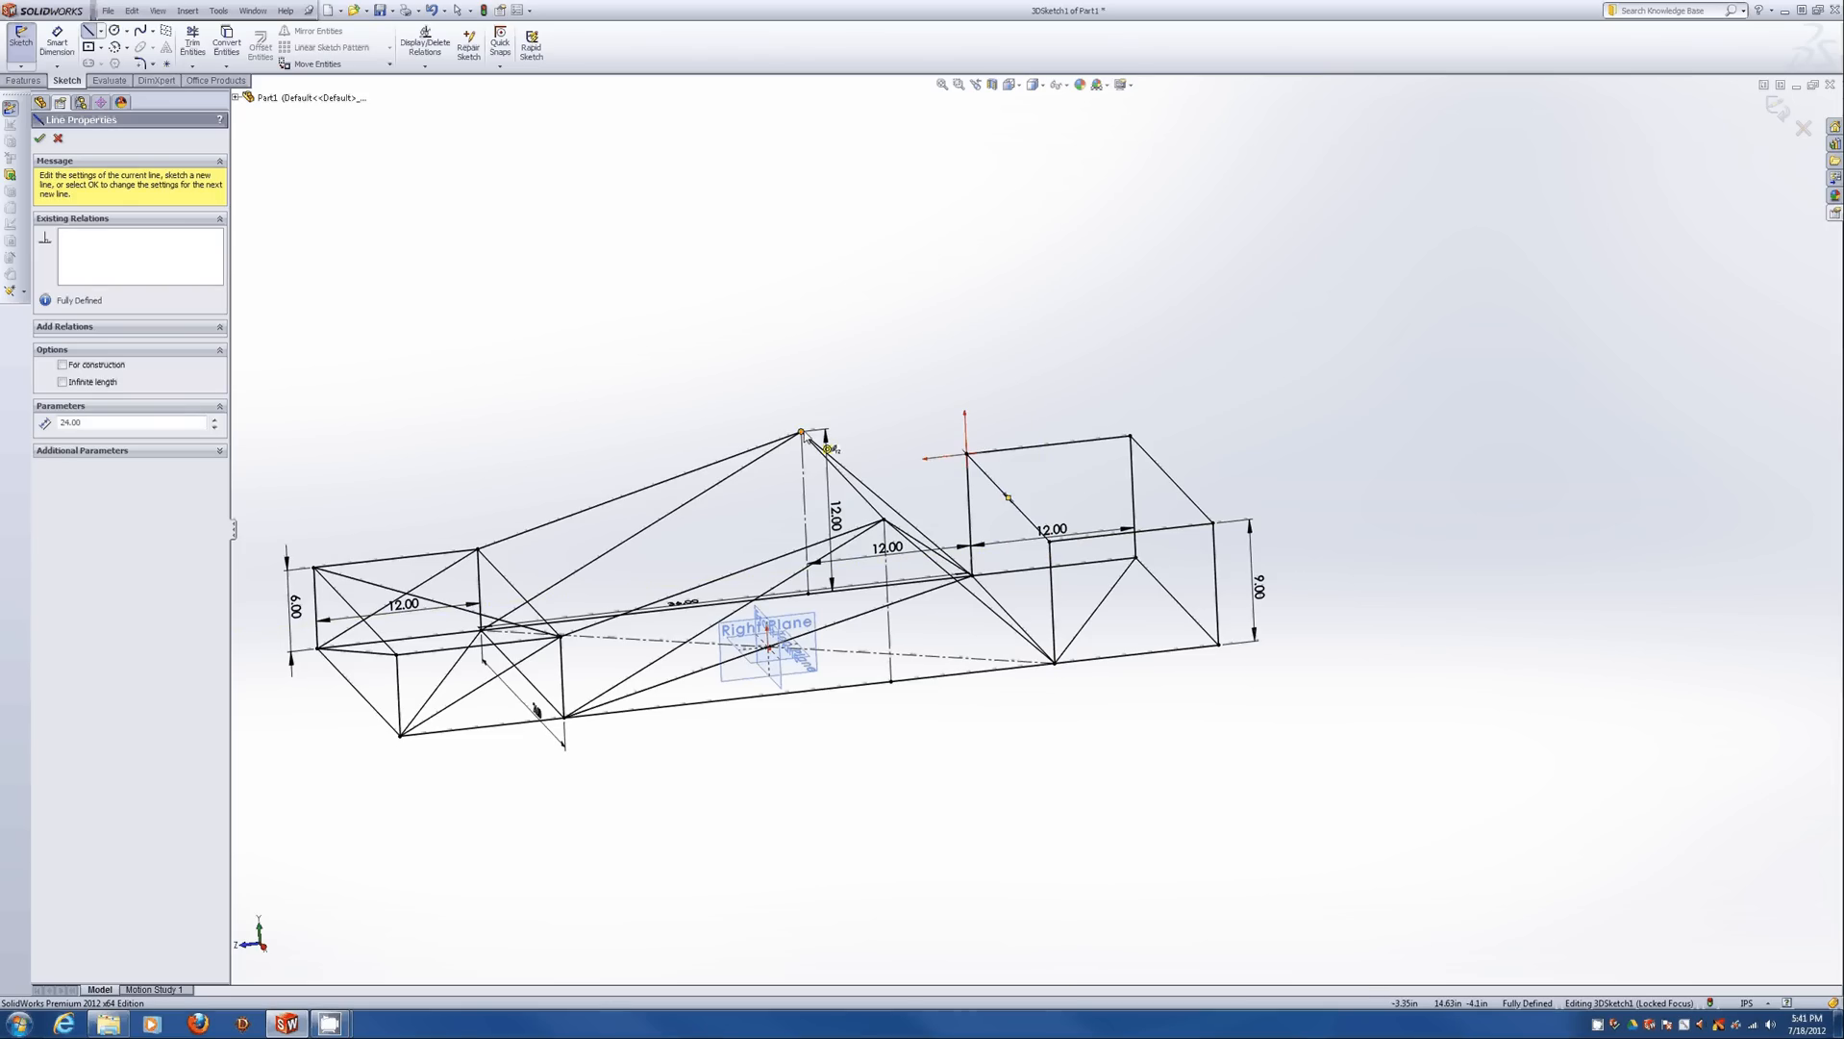
Draw lines connecting each peak point to the rear box's inner upper corner on the same side.
{"action": "left_click", "coordinate": [802, 433]}
{"action": "left_click", "coordinate": [965, 452]}
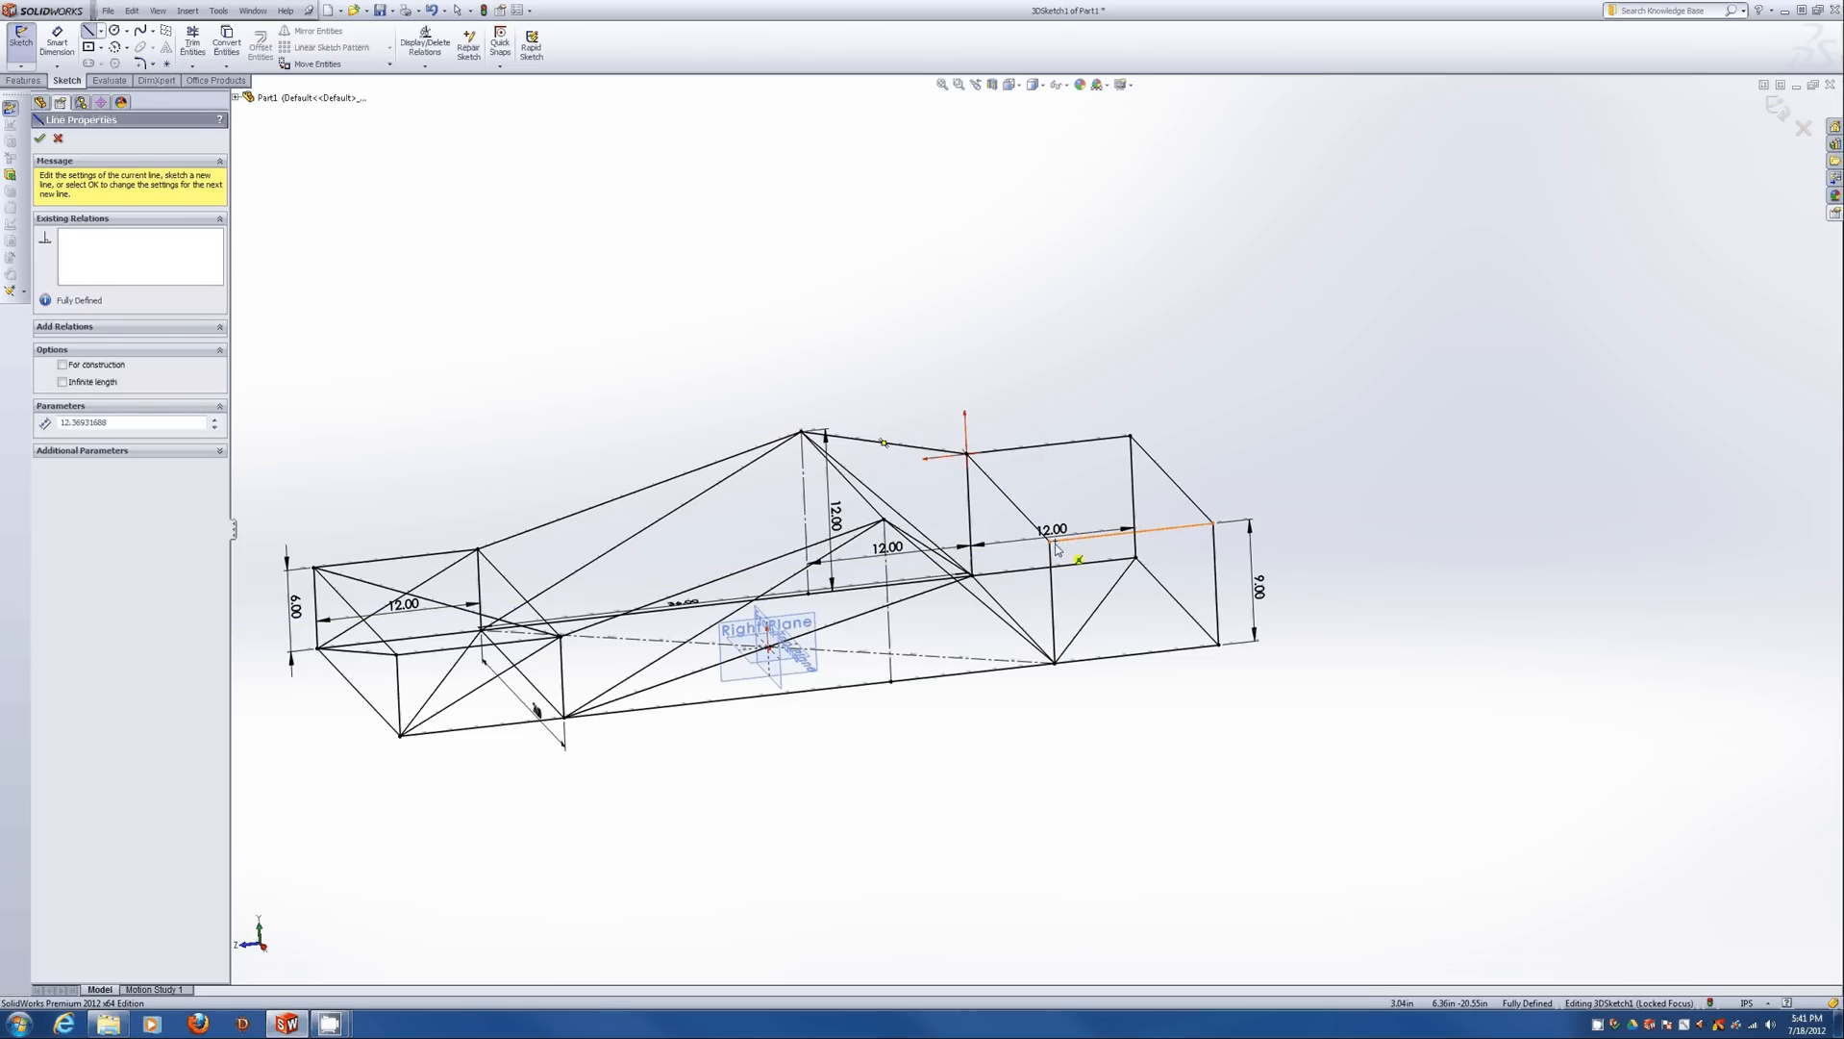
{"action": "left_click", "coordinate": [1049, 541]}
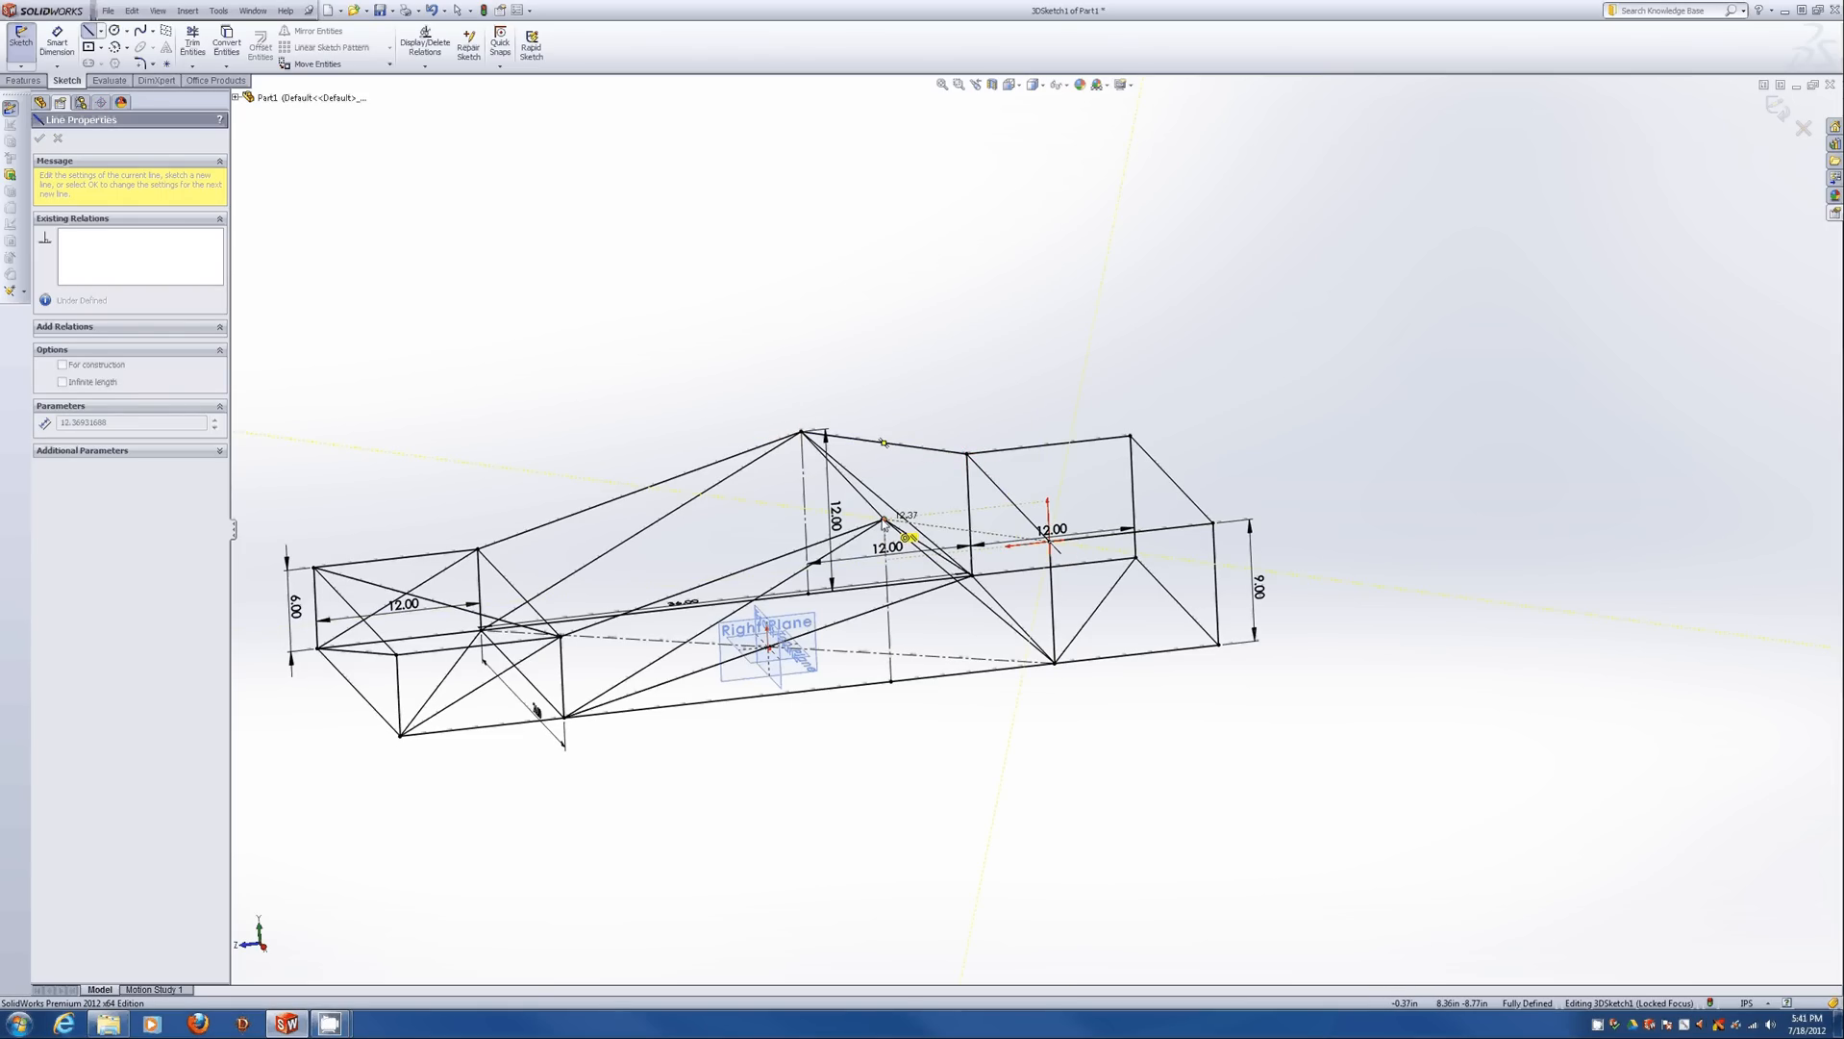
{"action": "left_click", "coordinate": [883, 520]}
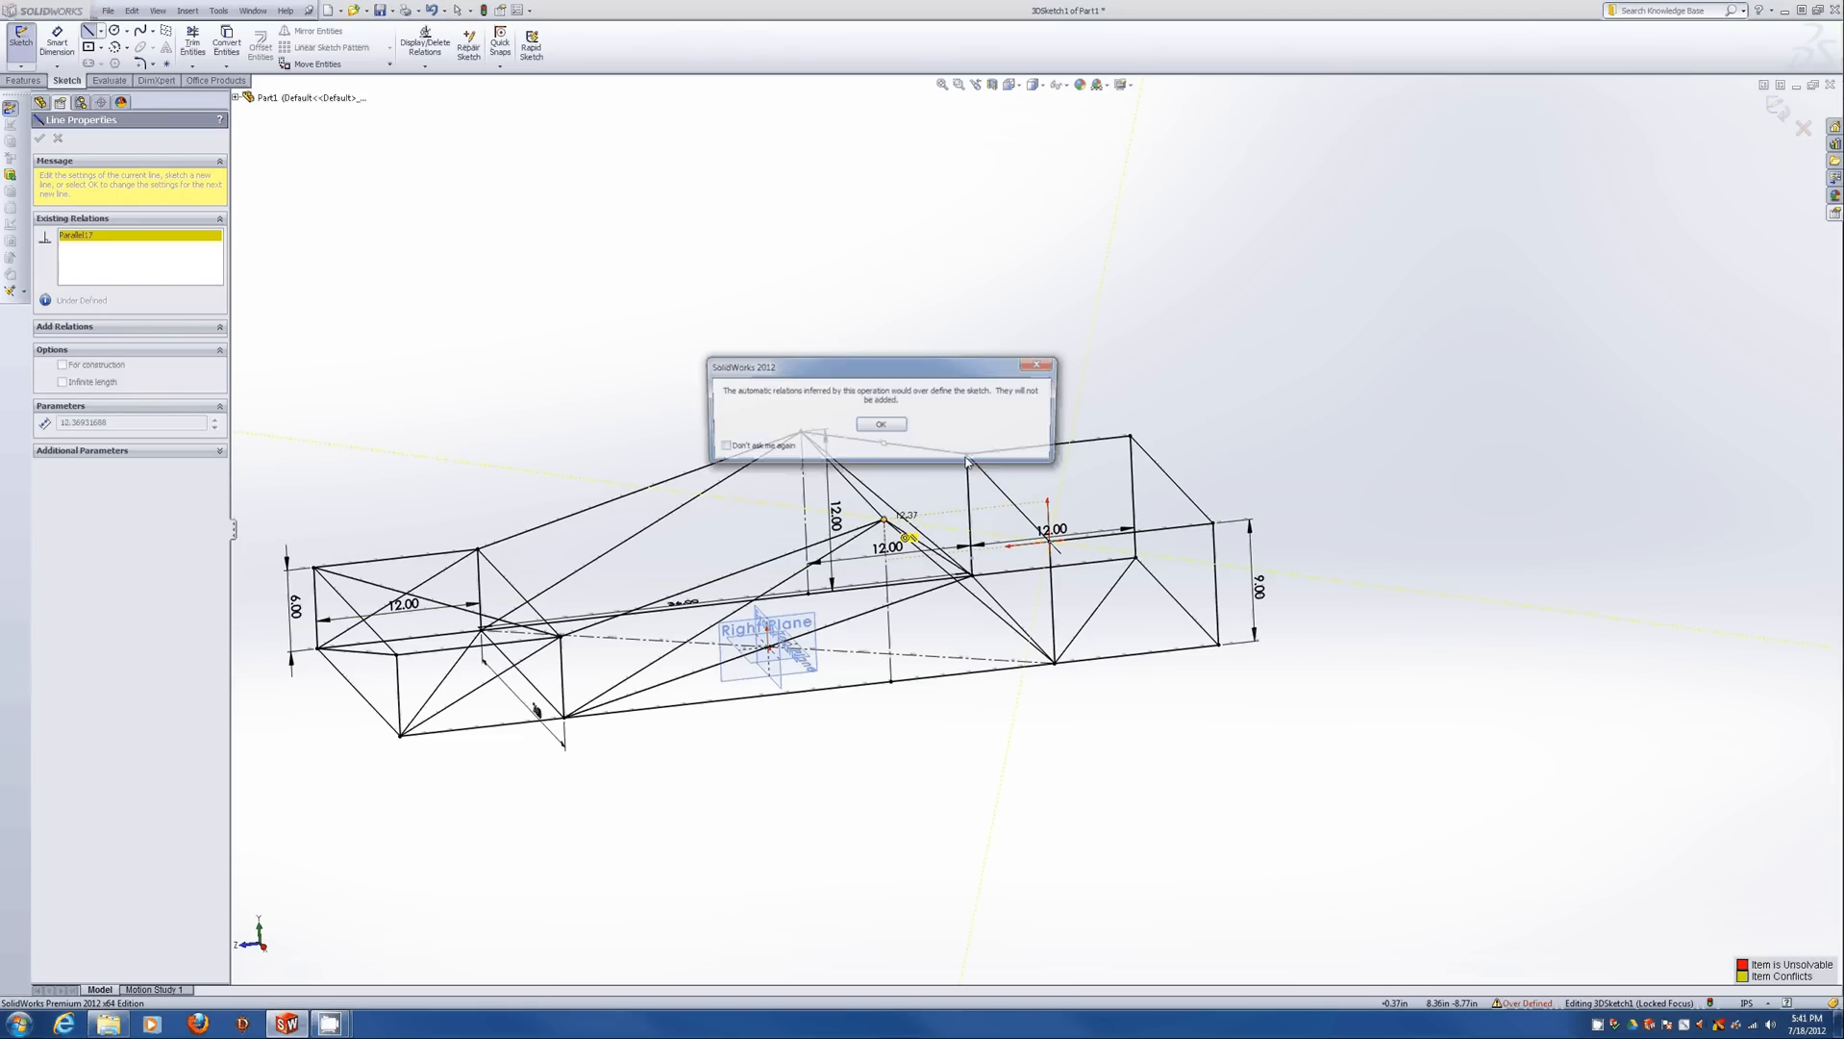
{"action": "left_click", "coordinate": [885, 429]}
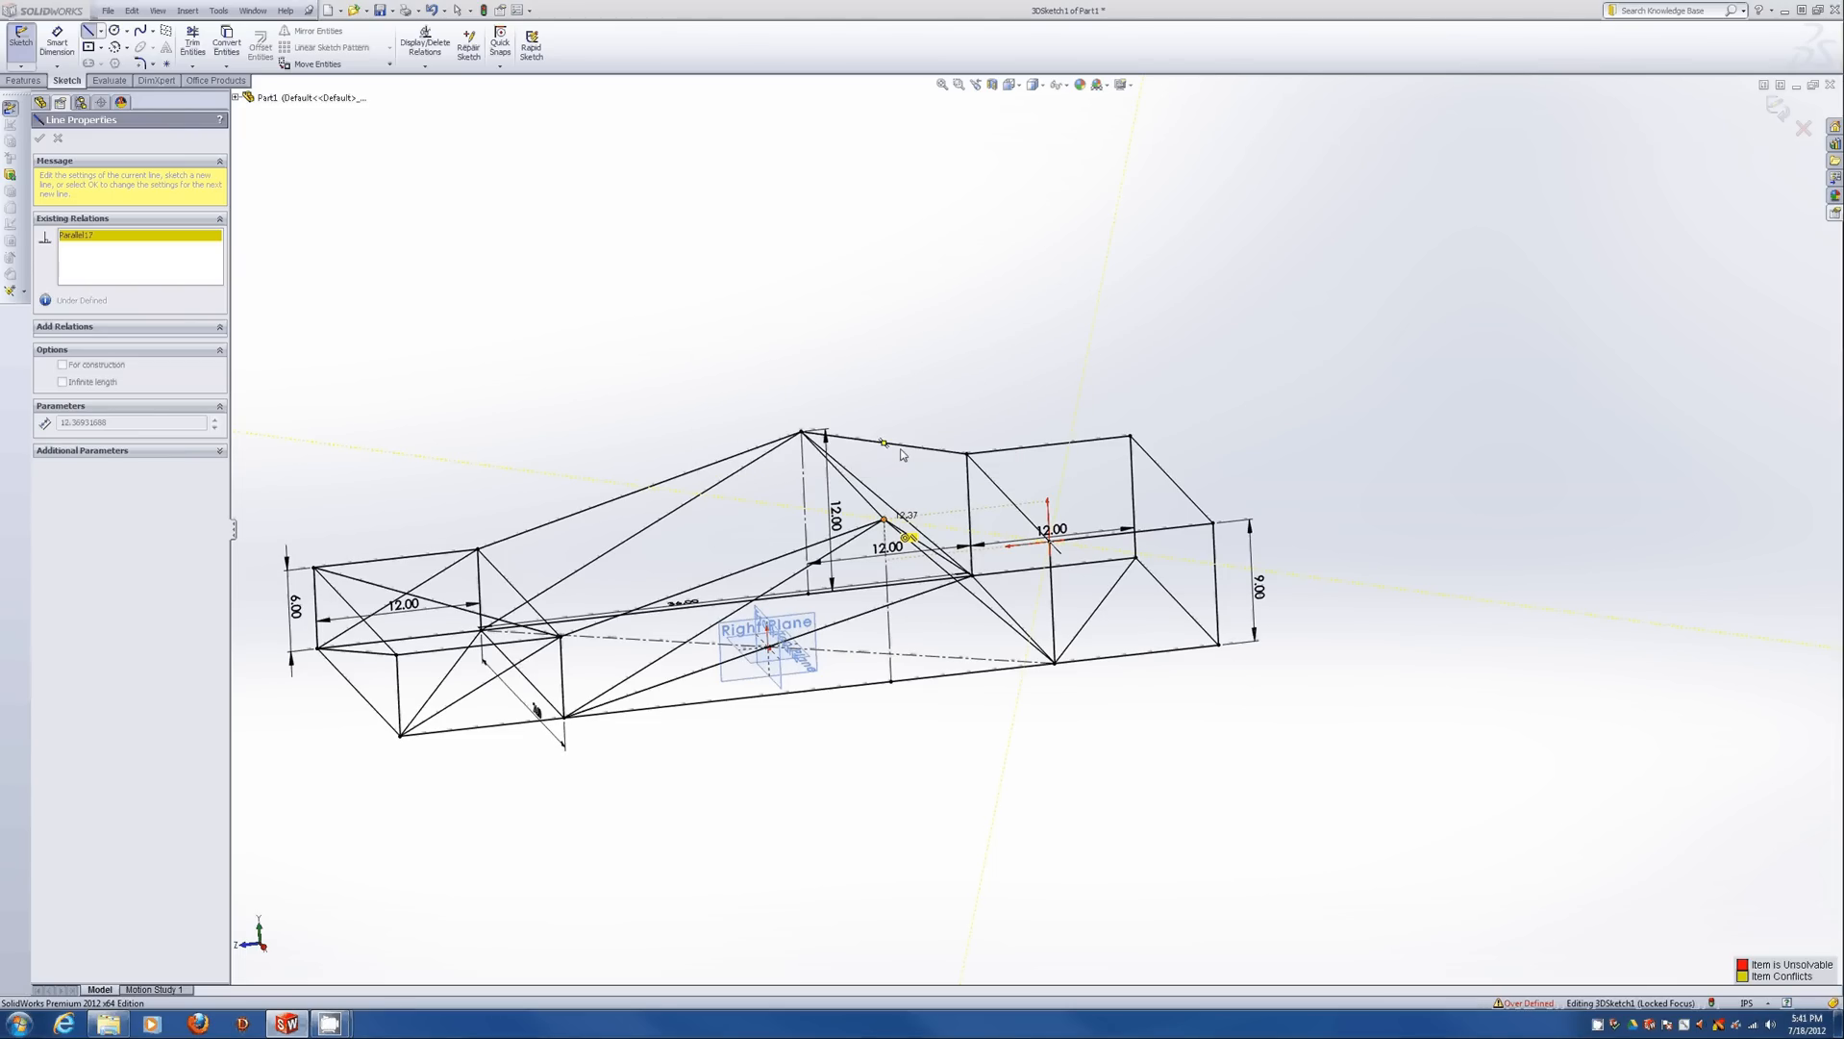
{"action": "key", "text": "Escape"}
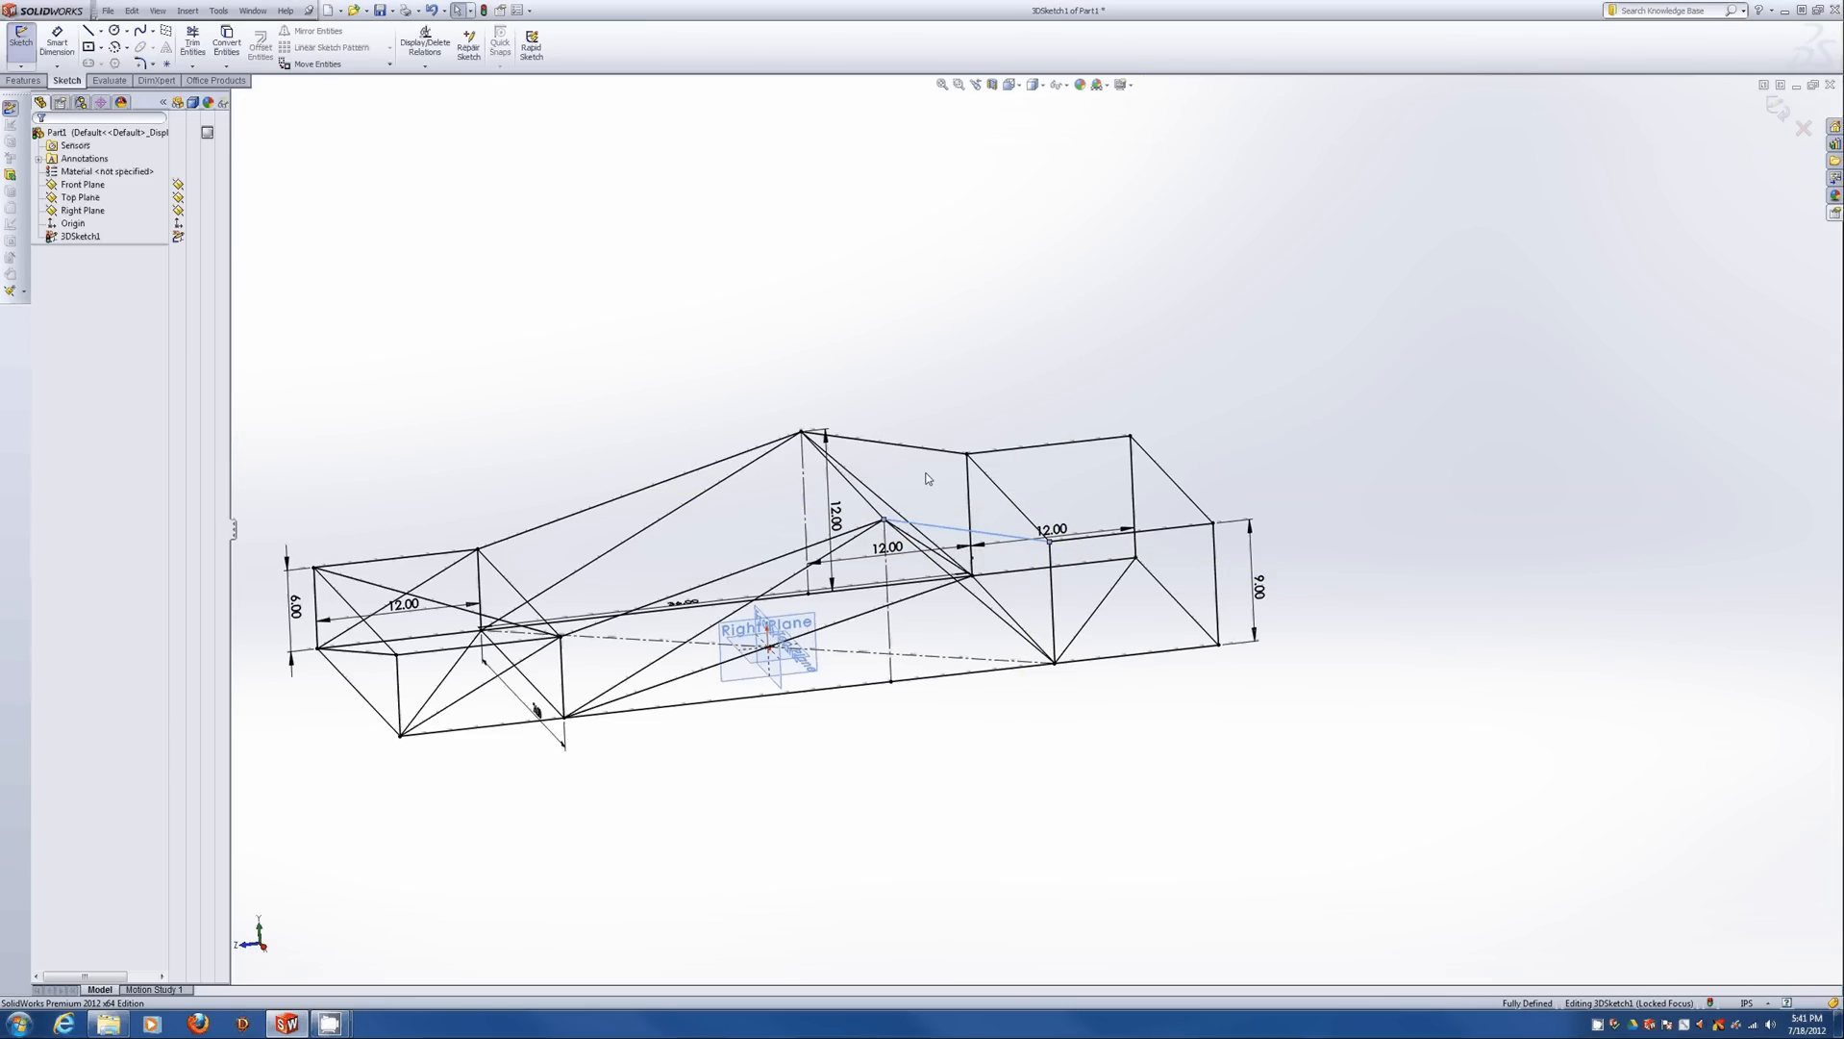
Draw a diagonal brace from the far-side peak to the rear box's inner upper corner on the opposite side.
{"action": "middle_click_drag", "start_coordinate": [901, 465], "coordinate": [933, 330]}
{"action": "mouse_move", "coordinate": [976, 577]}
{"action": "middle_mouse_down"}
{"action": "mouse_move", "coordinate": [942, 460]}
{"action": "mouse_move", "coordinate": [923, 524]}
{"action": "middle_mouse_up"}
{"action": "key", "text": "l"}
{"action": "left_click", "coordinate": [865, 421]}
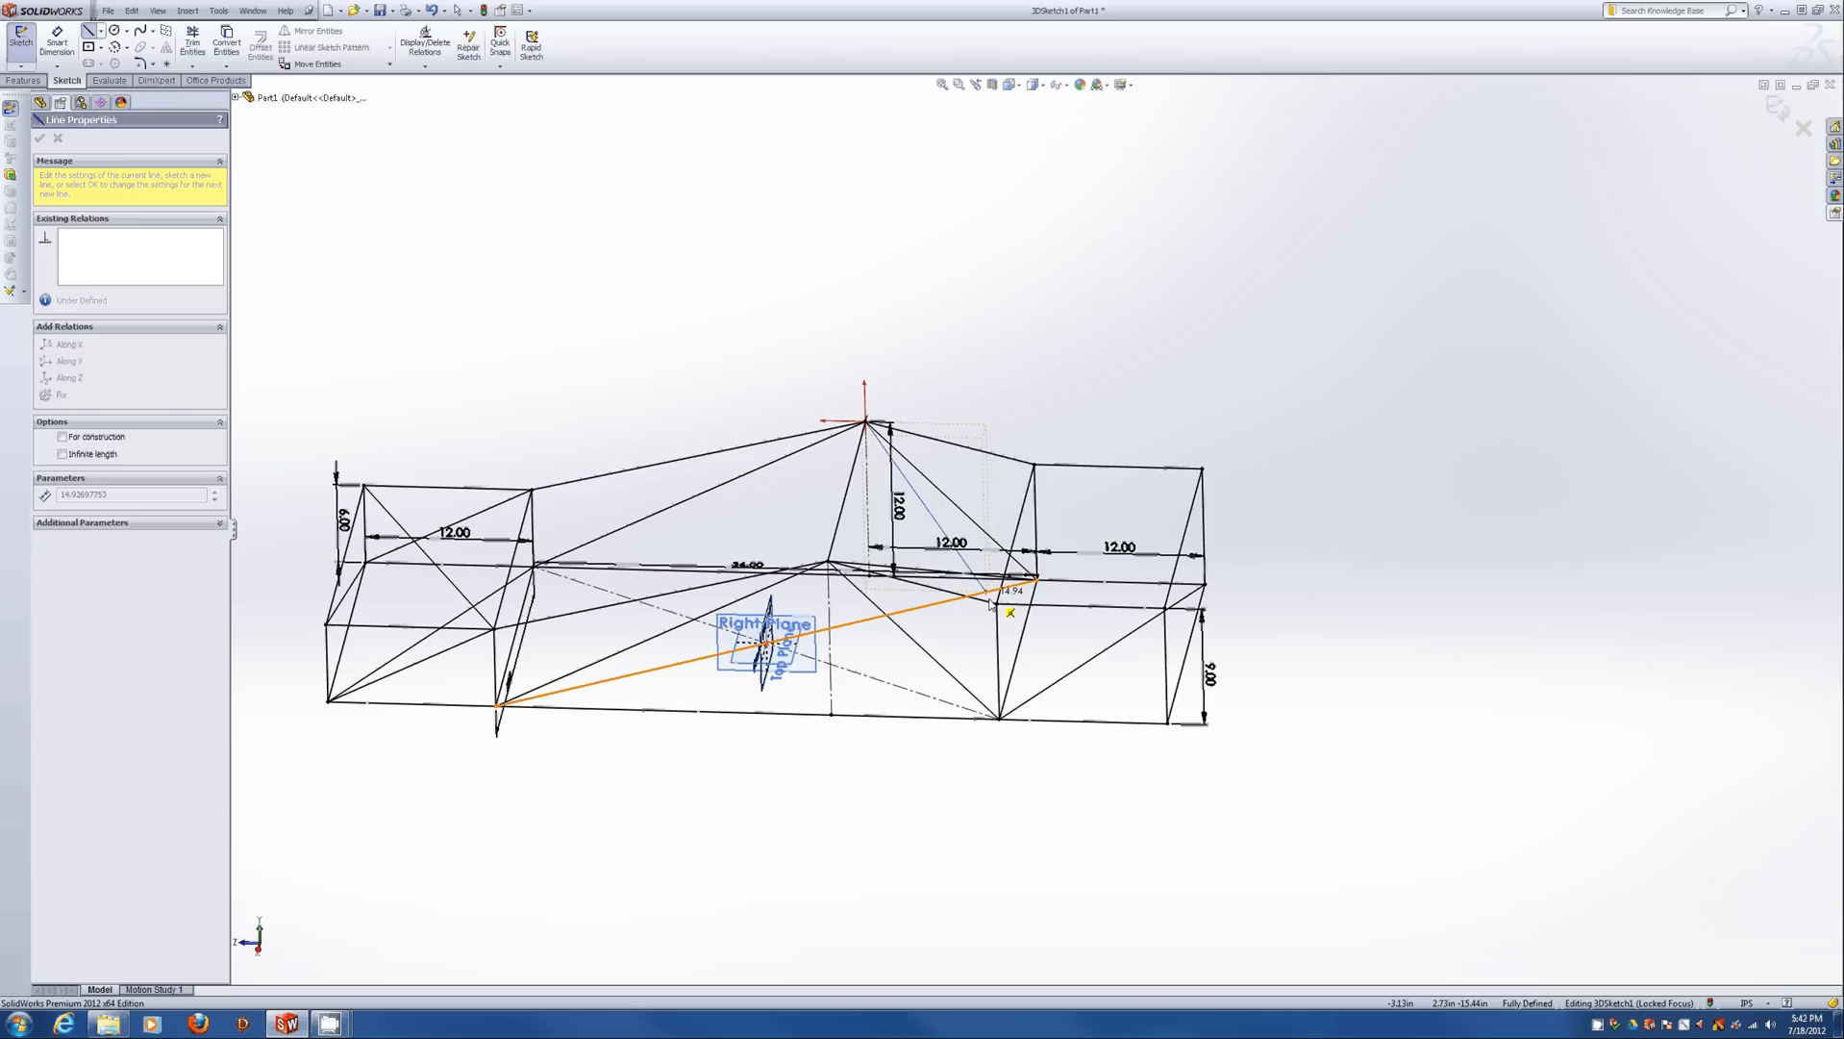
{"action": "double_click", "coordinate": [992, 602]}
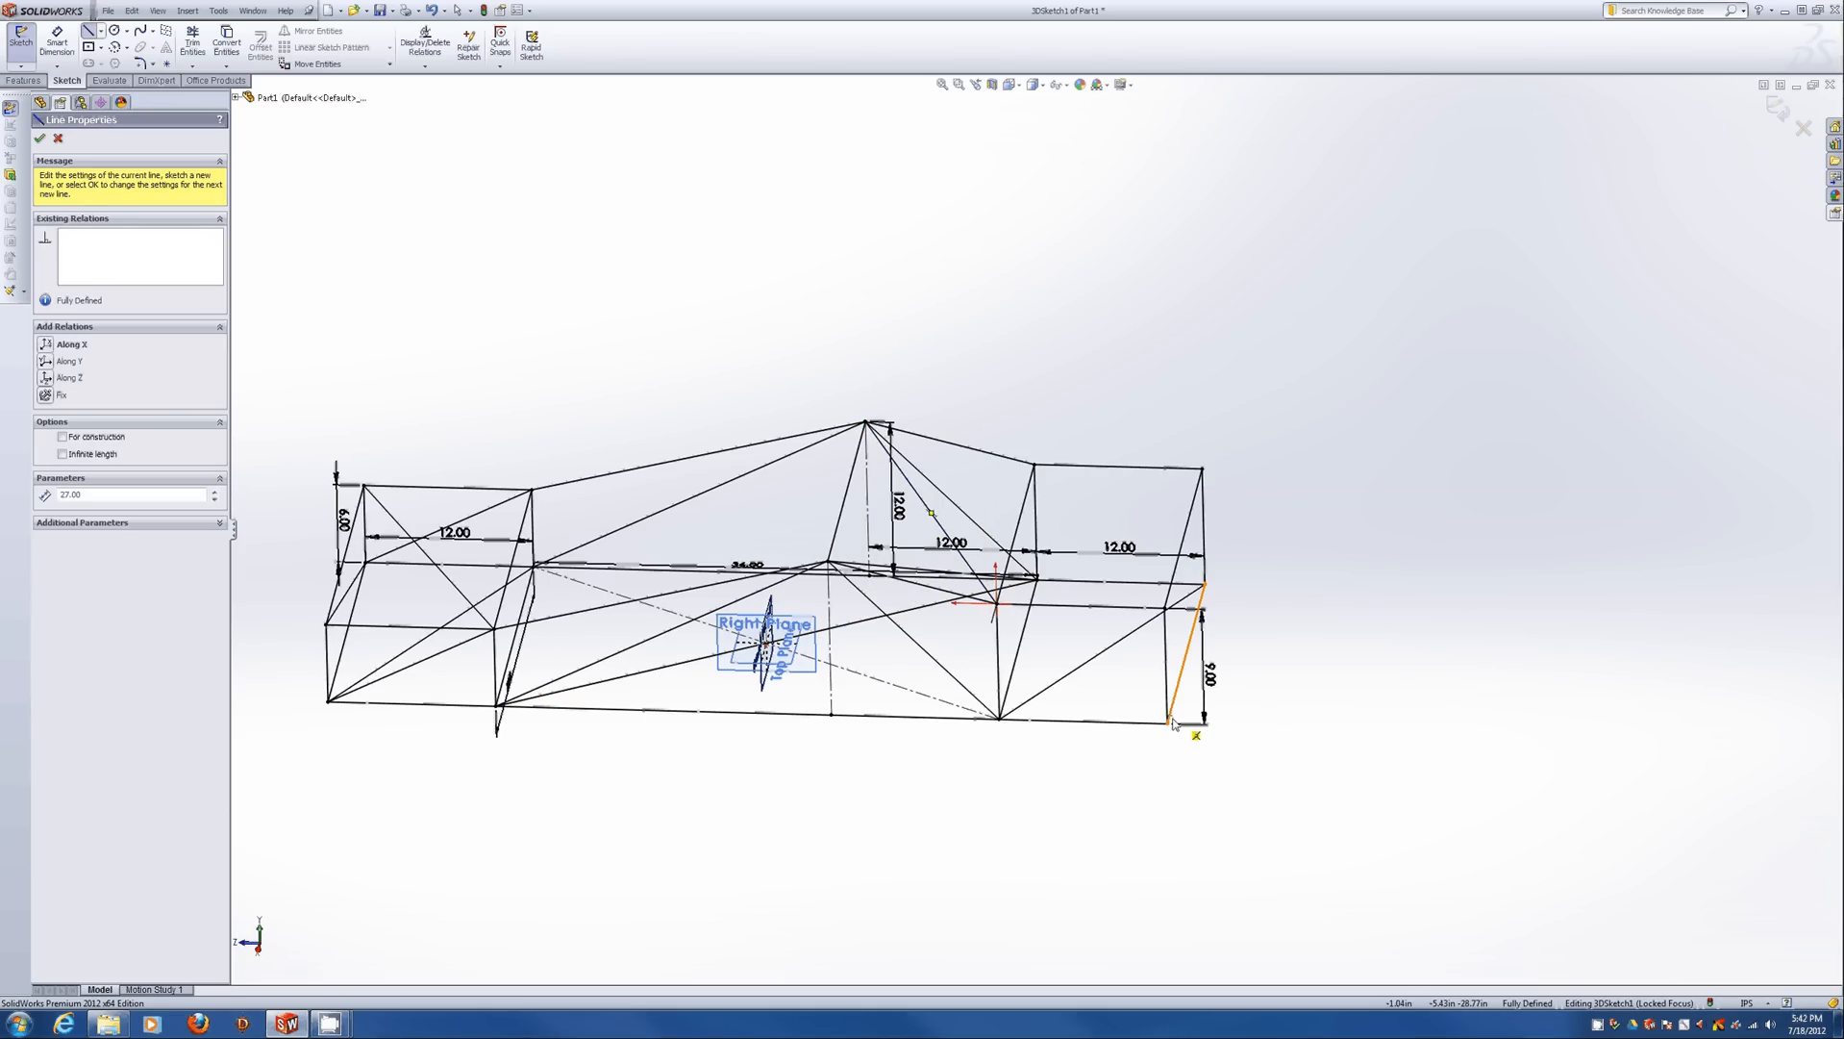
Draw diagonals across the rear box's end and top faces, ending at the far-side upper outer corner and far-side upper inner corner respectively.
{"action": "left_click", "coordinate": [1171, 722]}
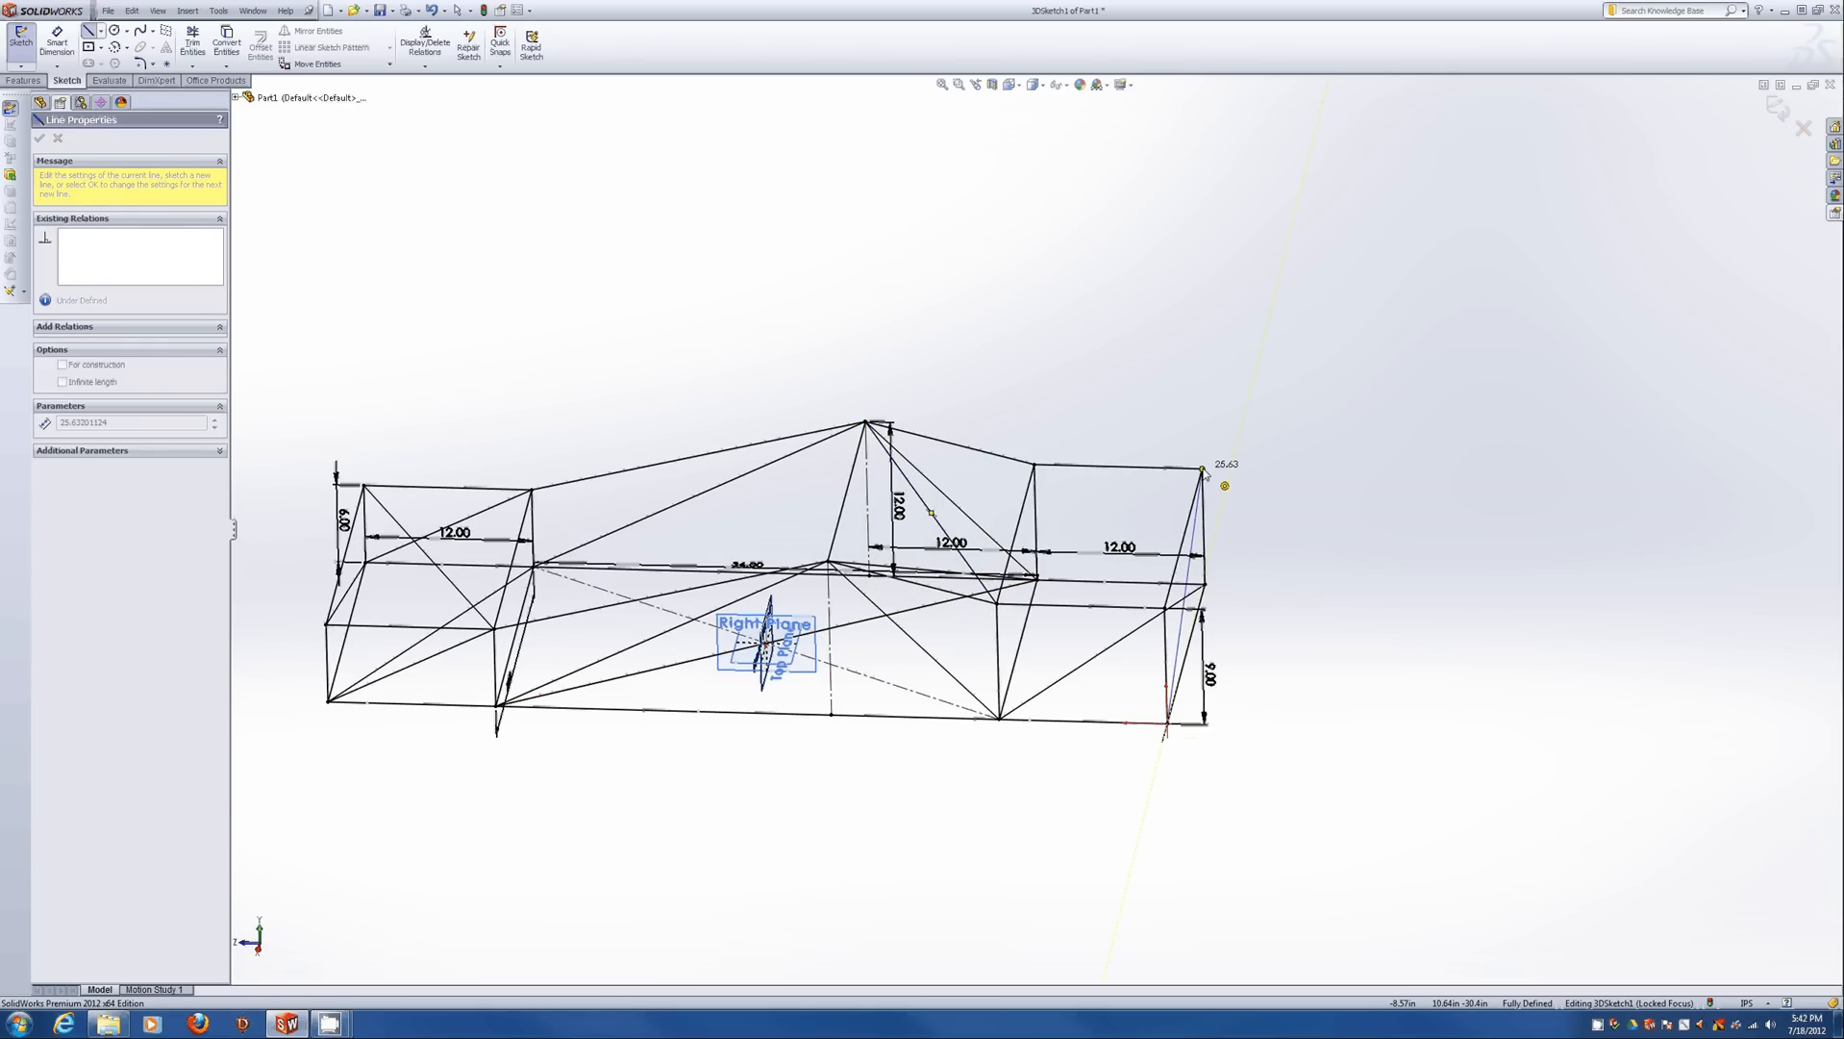
{"action": "double_click", "coordinate": [1203, 469]}
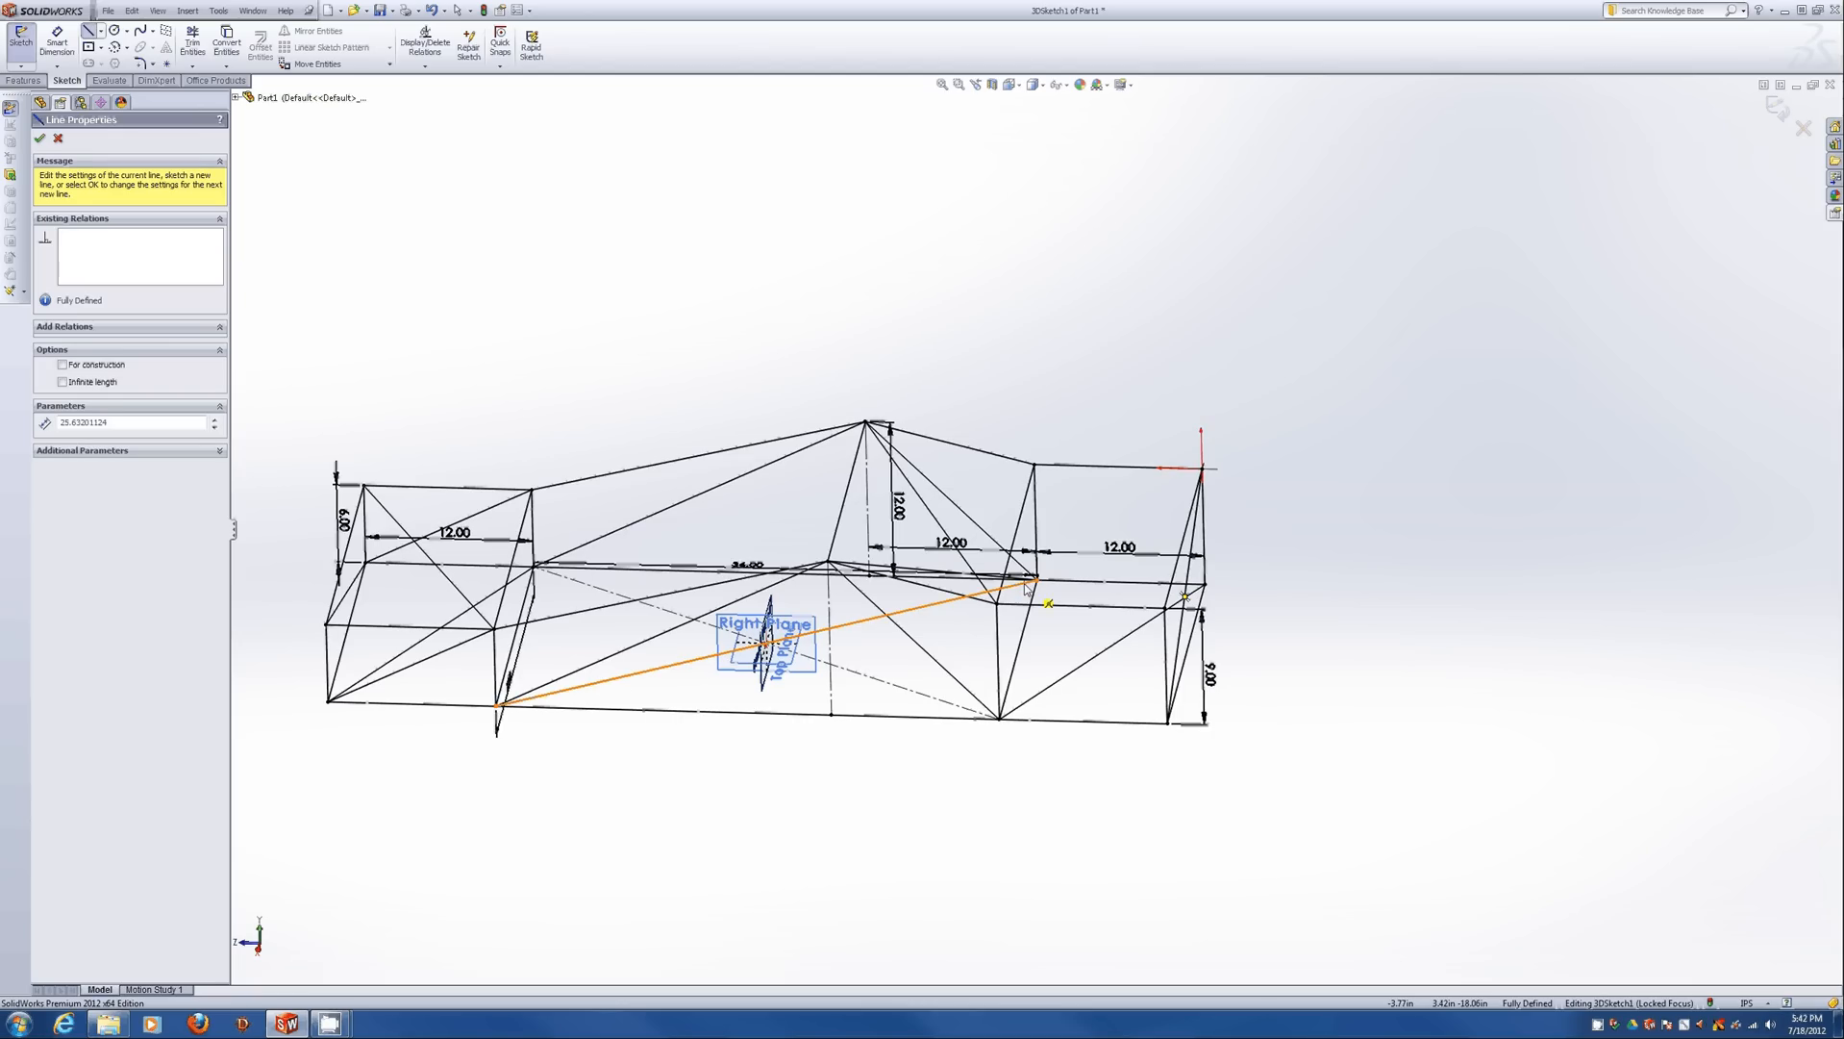
{"action": "left_click", "coordinate": [1165, 607]}
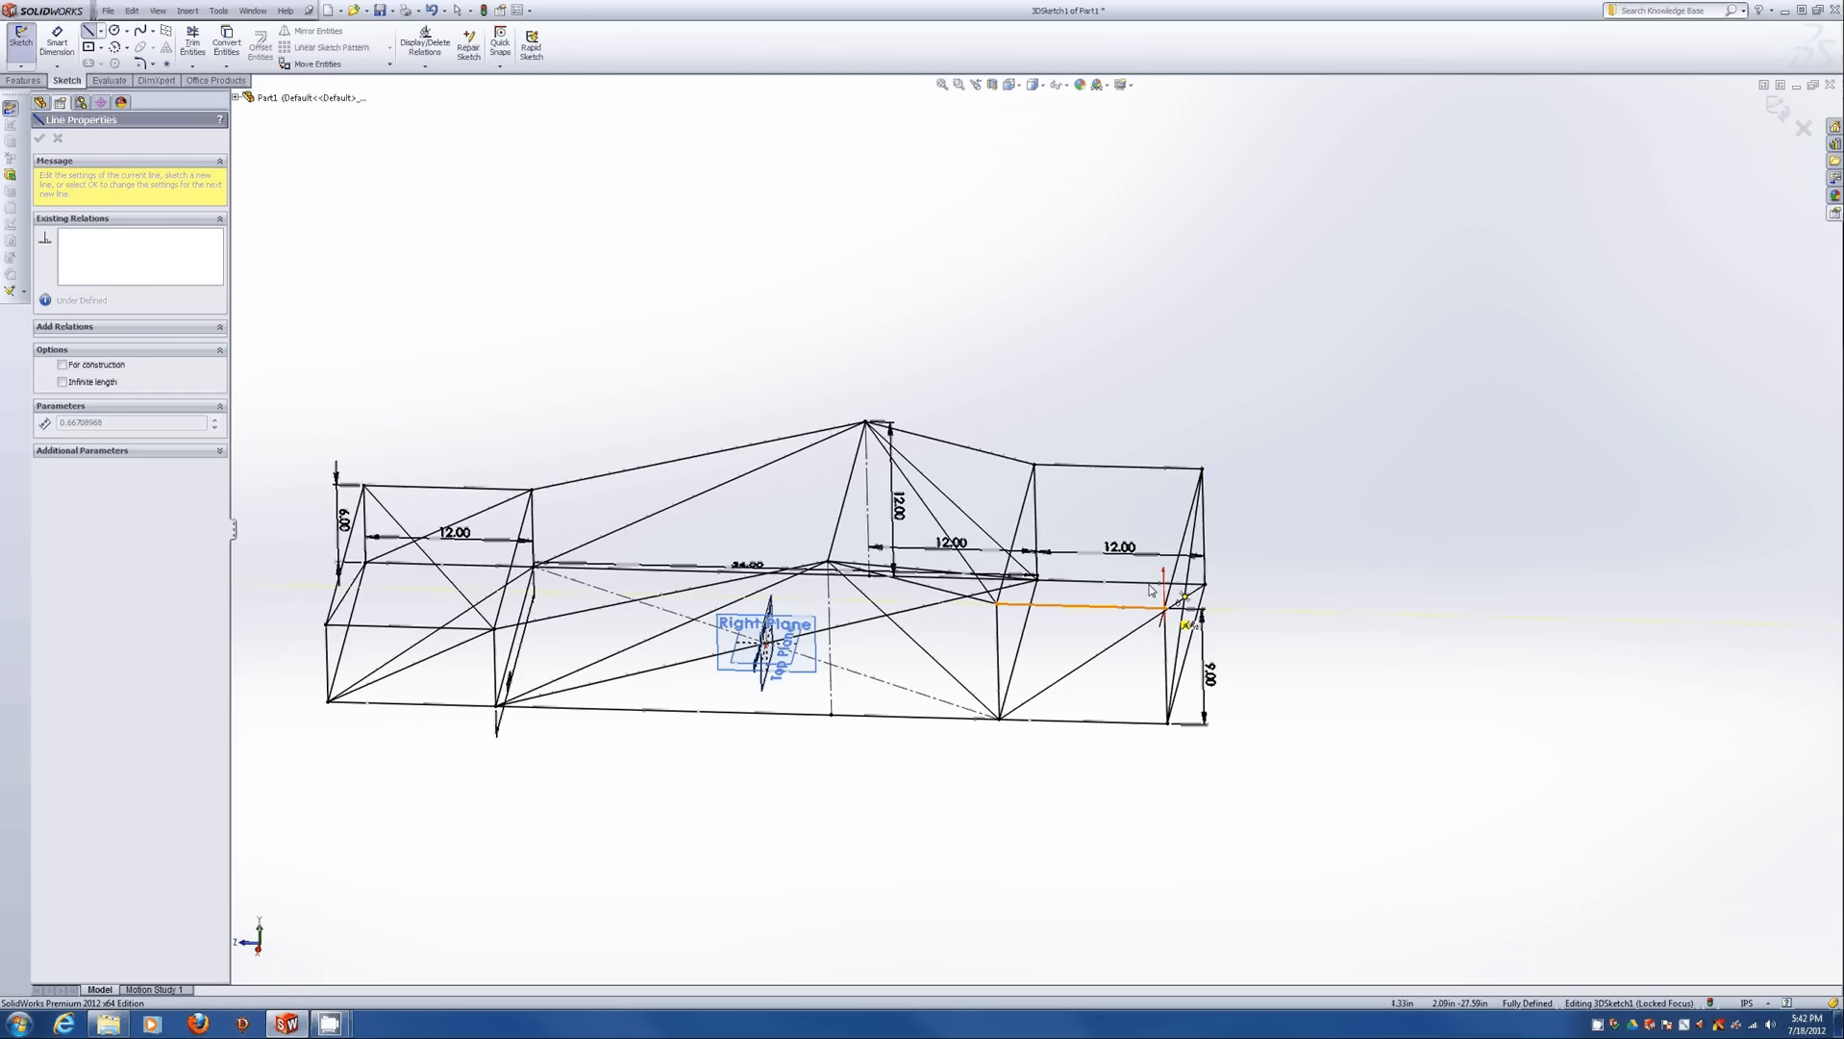
{"action": "double_click", "coordinate": [1034, 466]}
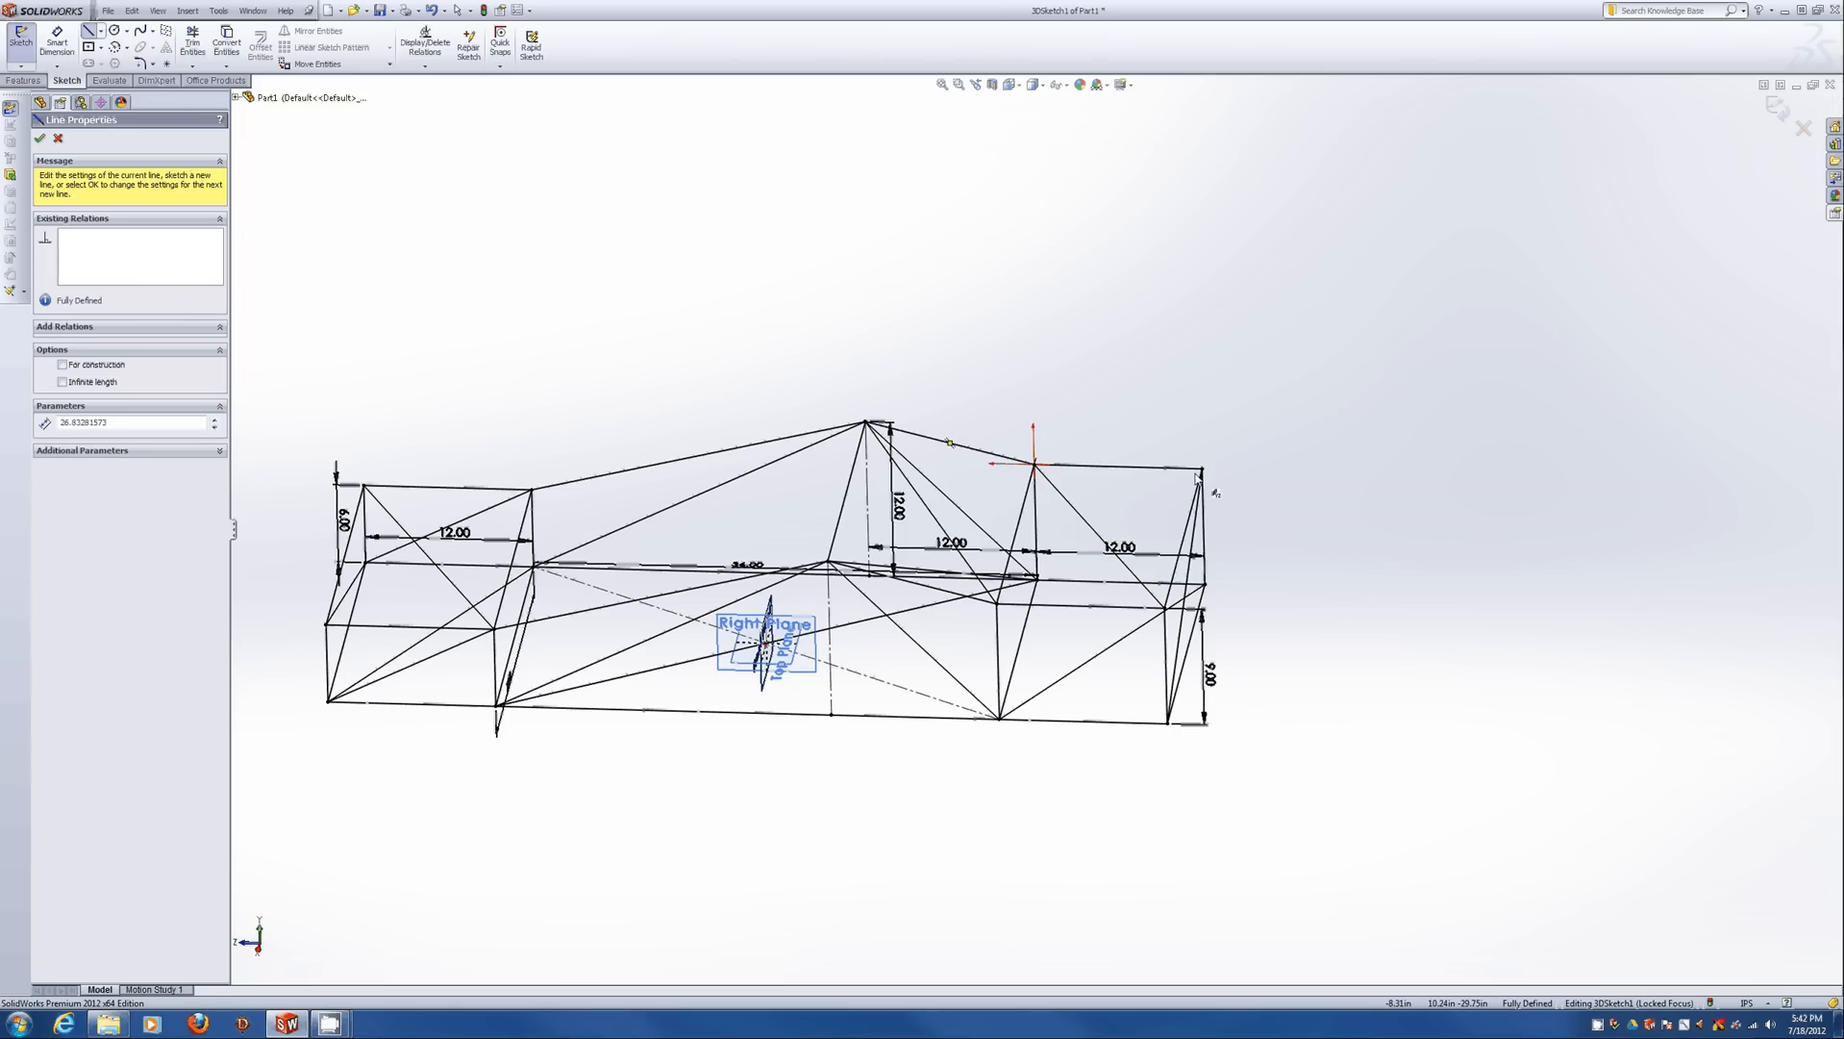
Delete the diagonal brace running from the near-side peak to the rear box's inner lower corner on the far side.
{"action": "mouse_move", "coordinate": [982, 601]}
{"action": "middle_mouse_down"}
{"action": "mouse_move", "coordinate": [992, 579]}
{"action": "mouse_move", "coordinate": [1013, 635]}
{"action": "middle_mouse_up"}
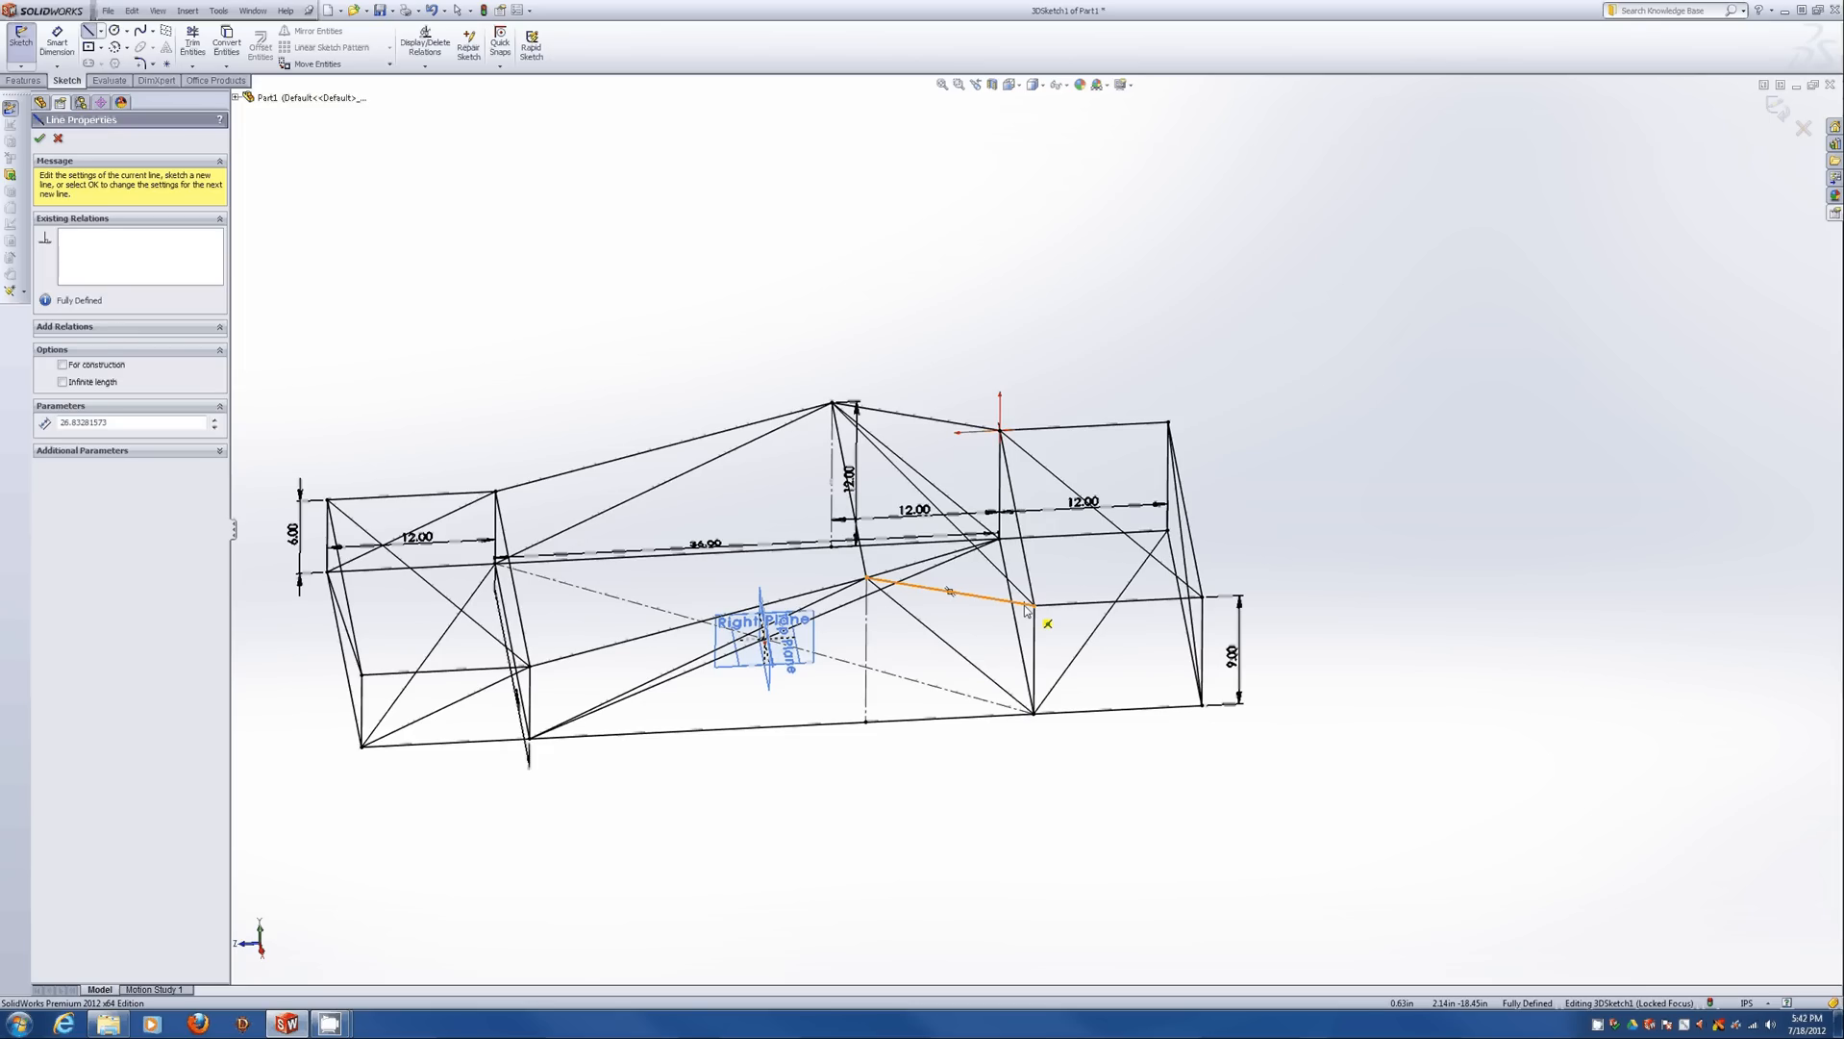
{"action": "key", "text": "ctrl+4"}
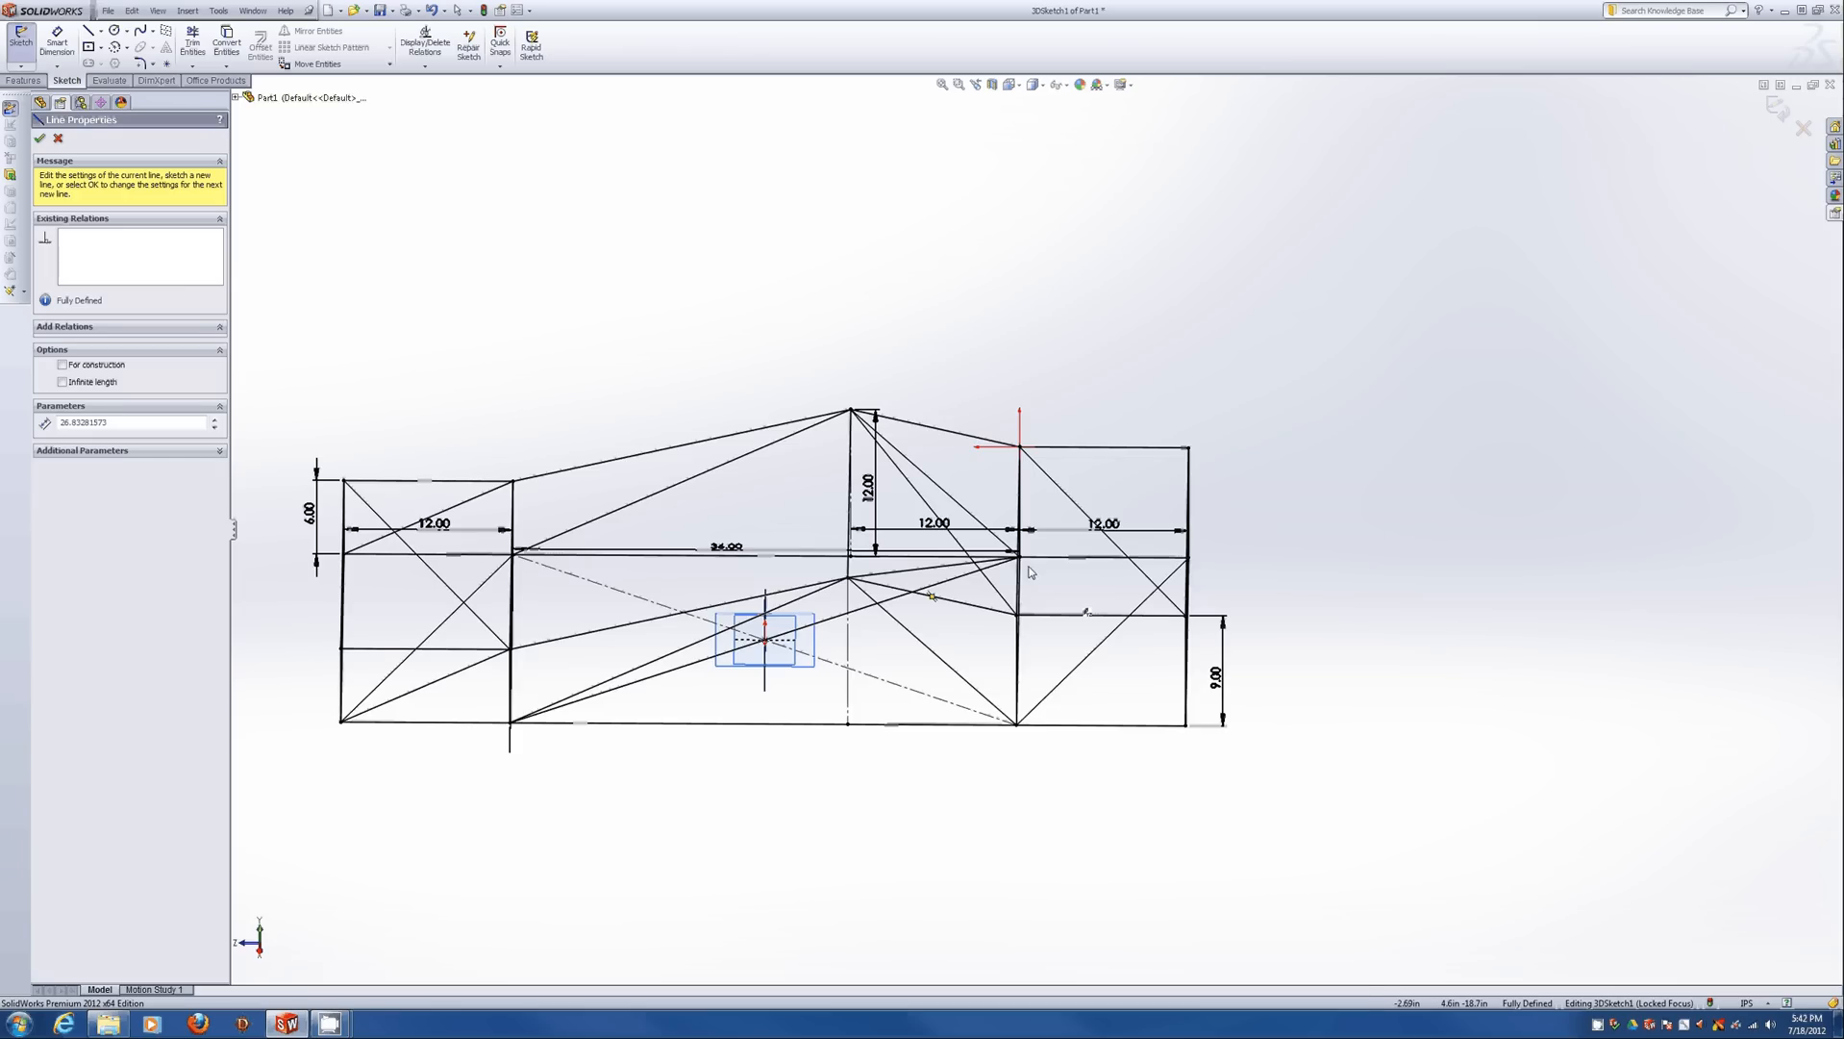
{"action": "mouse_move", "coordinate": [1031, 573]}
{"action": "middle_mouse_down"}
{"action": "mouse_move", "coordinate": [990, 553]}
{"action": "mouse_move", "coordinate": [1009, 578]}
{"action": "middle_mouse_up"}
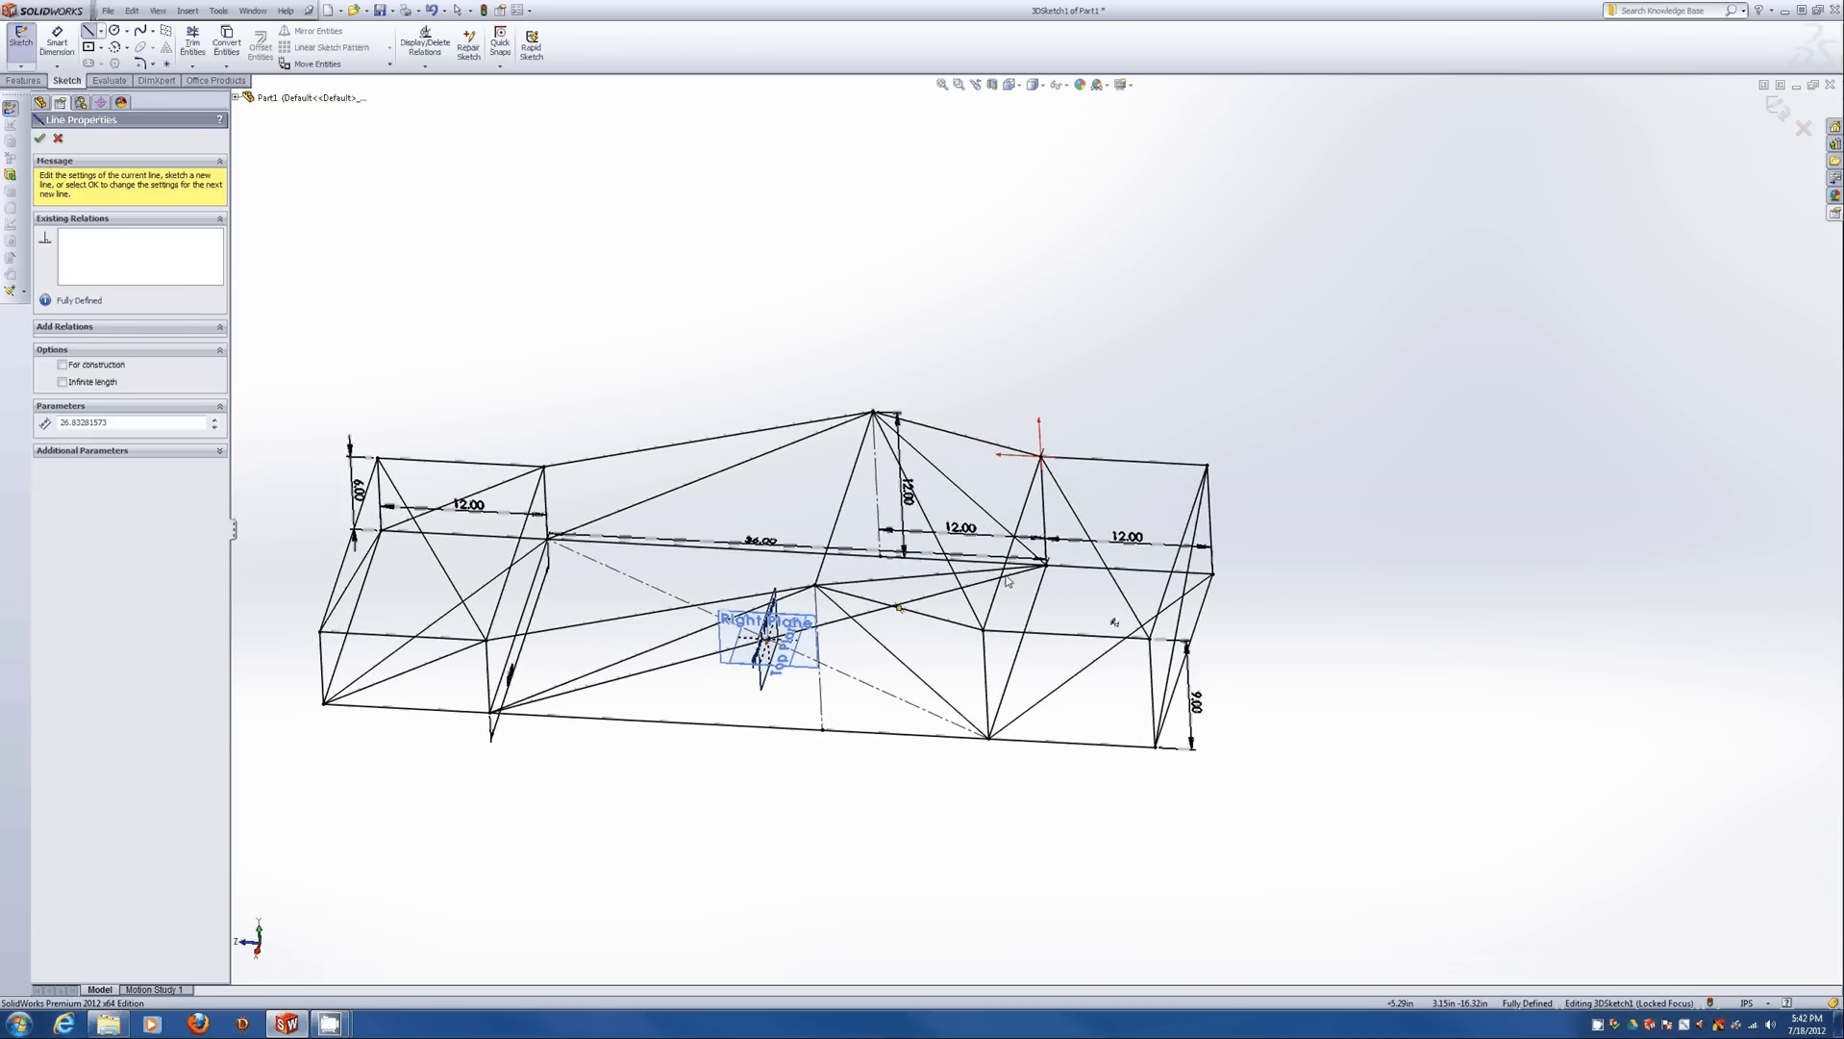
{"action": "key", "text": "Escape"}
{"action": "left_click", "coordinate": [904, 577]}
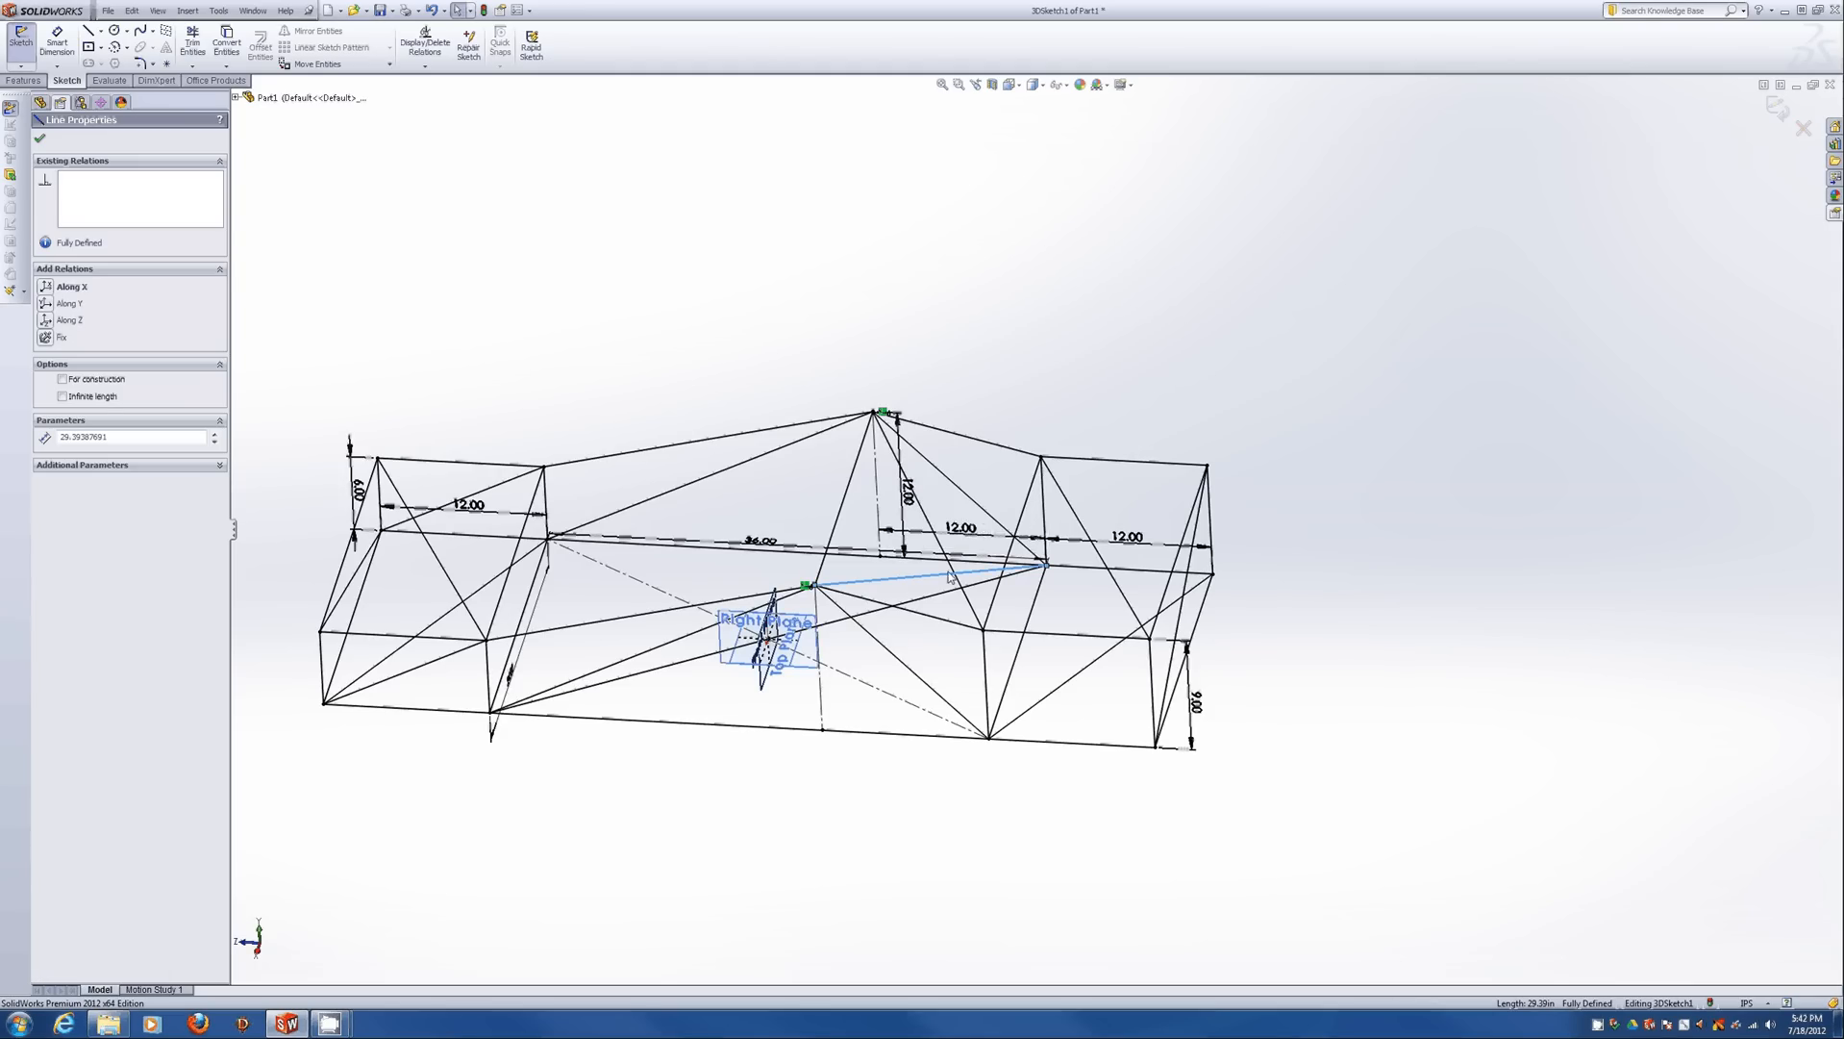
{"action": "mouse_move", "coordinate": [894, 632]}
{"action": "middle_mouse_down"}
{"action": "mouse_move", "coordinate": [805, 467]}
{"action": "mouse_move", "coordinate": [832, 564]}
{"action": "mouse_move", "coordinate": [790, 639]}
{"action": "mouse_move", "coordinate": [825, 569]}
{"action": "middle_mouse_up"}
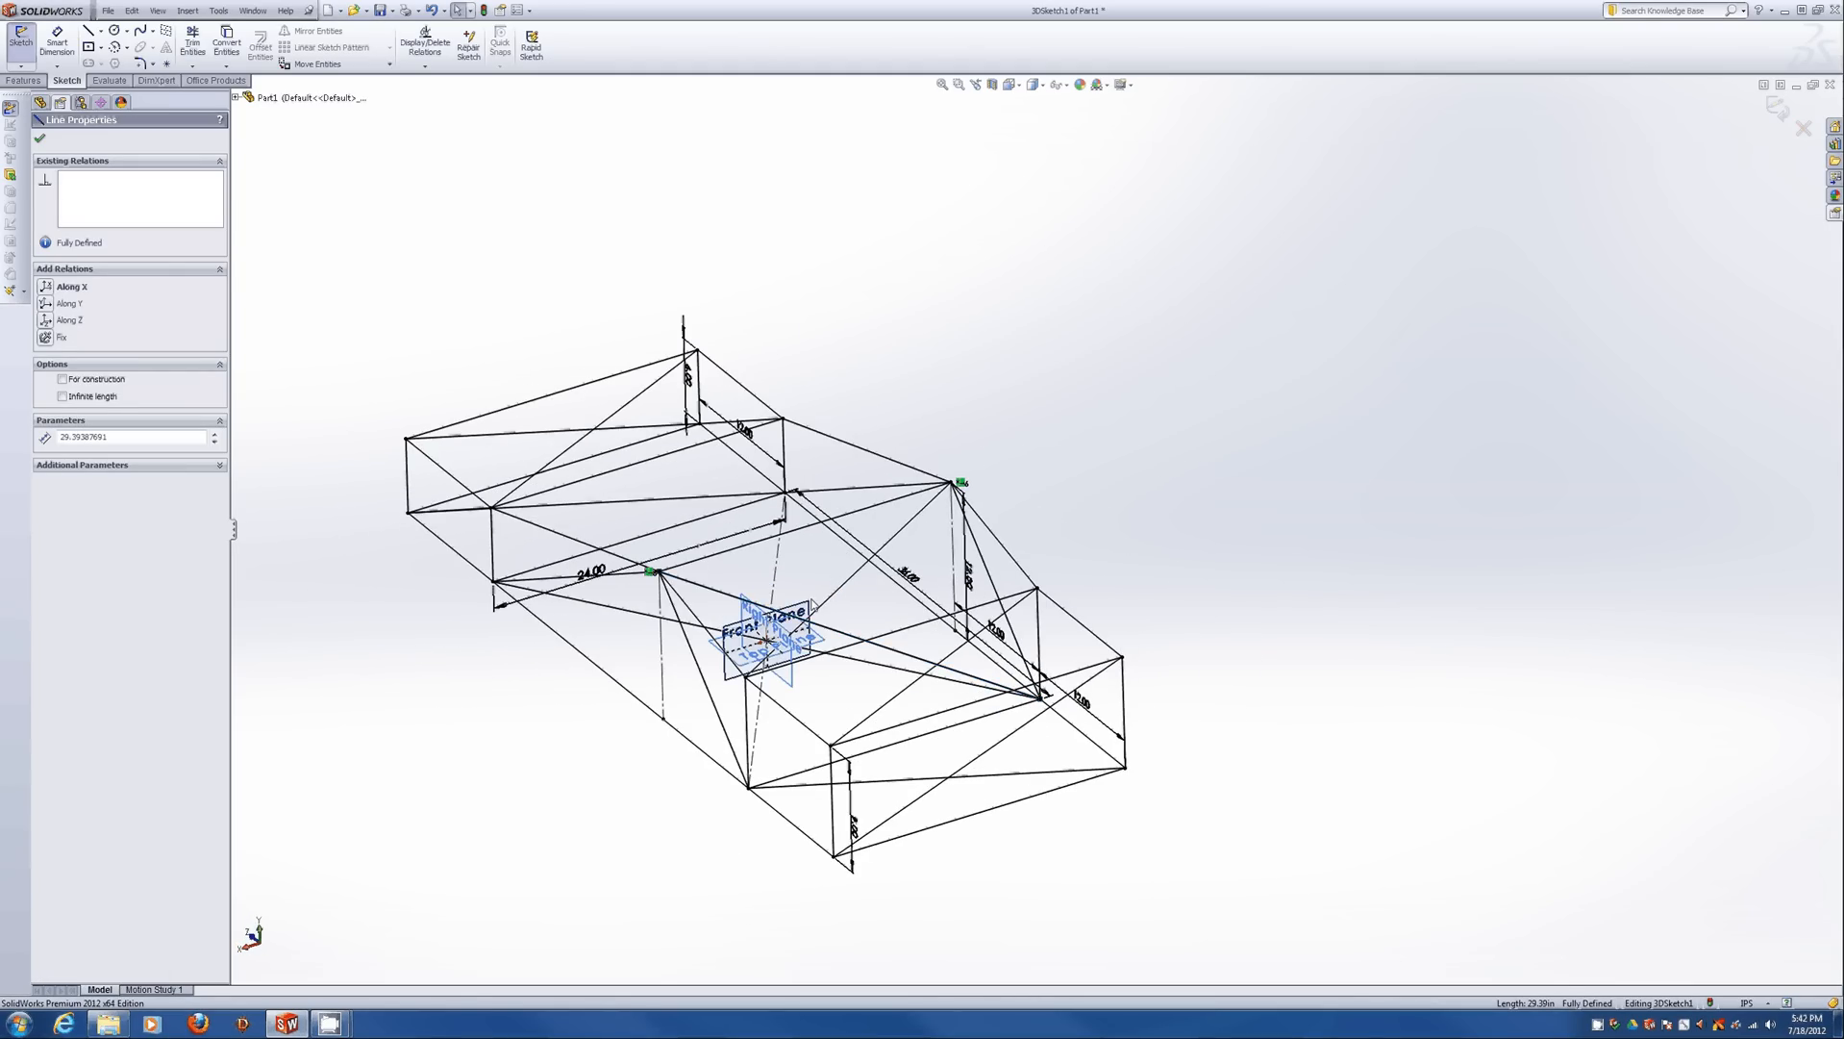
{"action": "key", "text": "Delete"}
Draw a diagonal on each side face of the rear box from the inner upper corner to the outer lower corner.
{"action": "mouse_move", "coordinate": [708, 785]}
{"action": "middle_mouse_down"}
{"action": "mouse_move", "coordinate": [855, 547]}
{"action": "mouse_move", "coordinate": [893, 686]}
{"action": "middle_mouse_up"}
{"action": "key", "text": "l"}
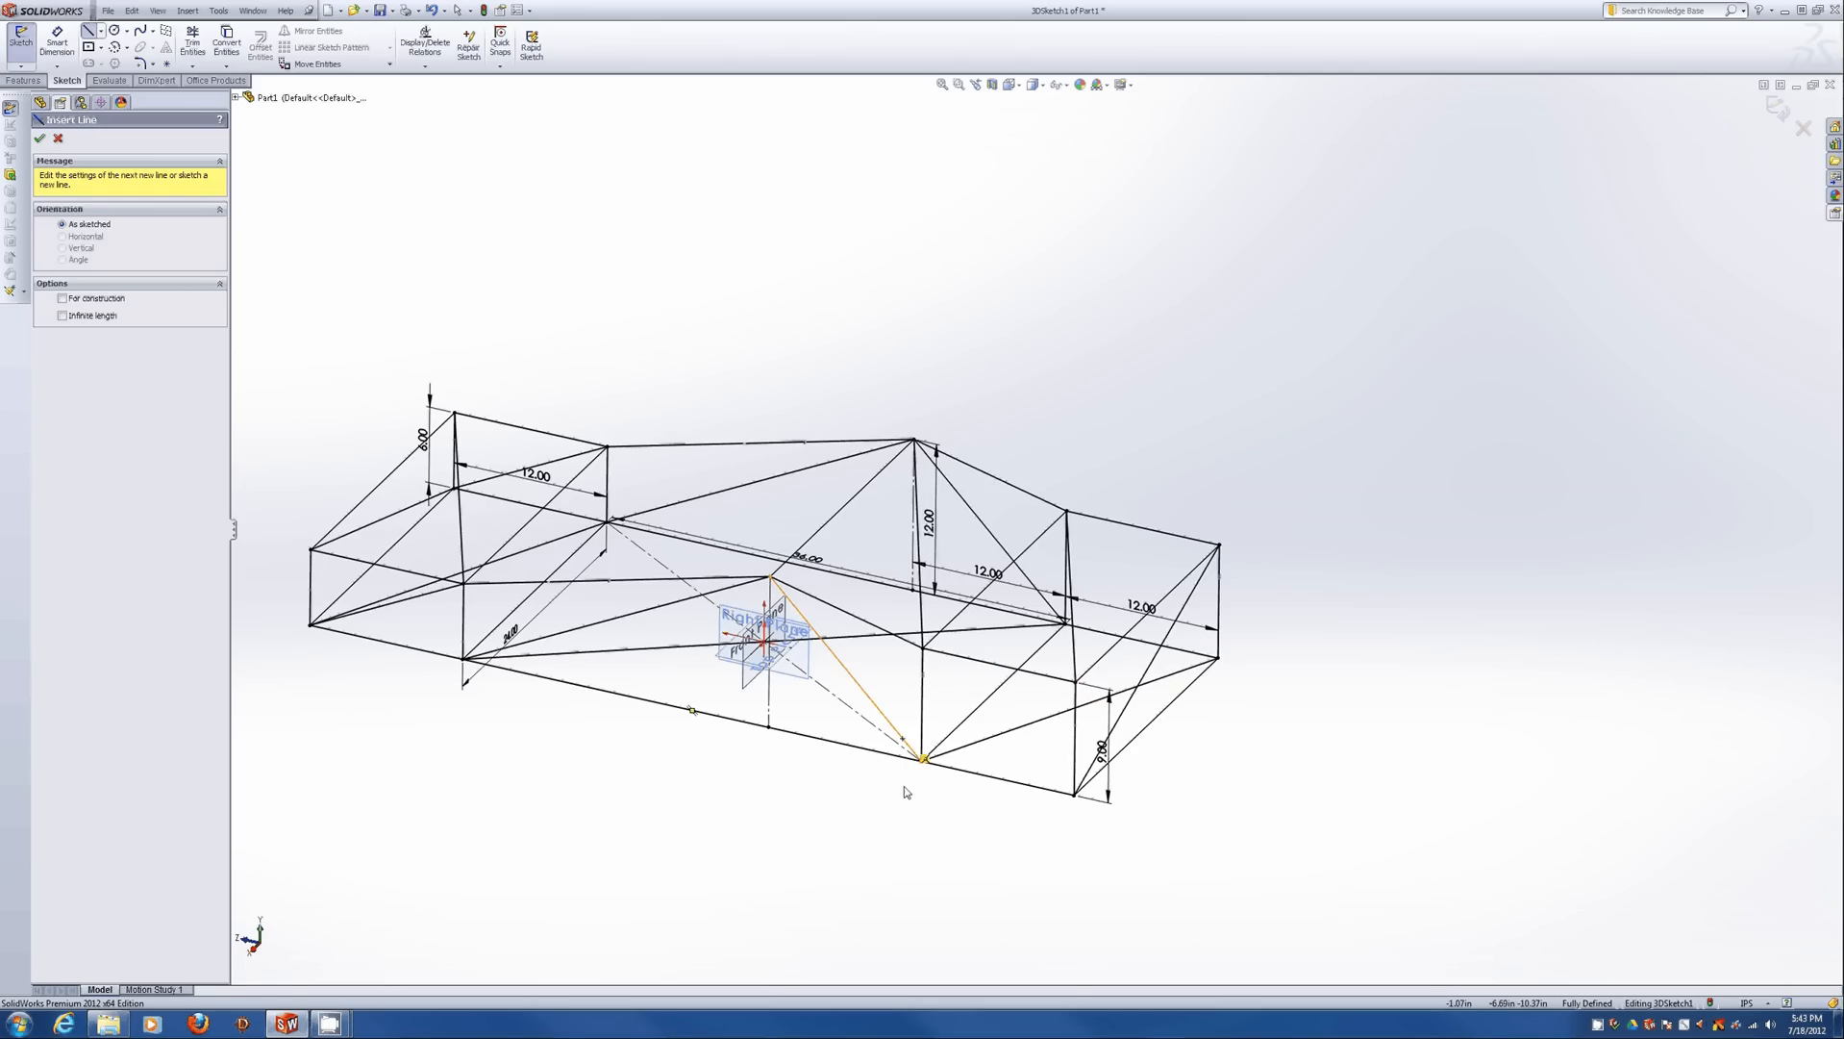
{"action": "left_click", "coordinate": [924, 647]}
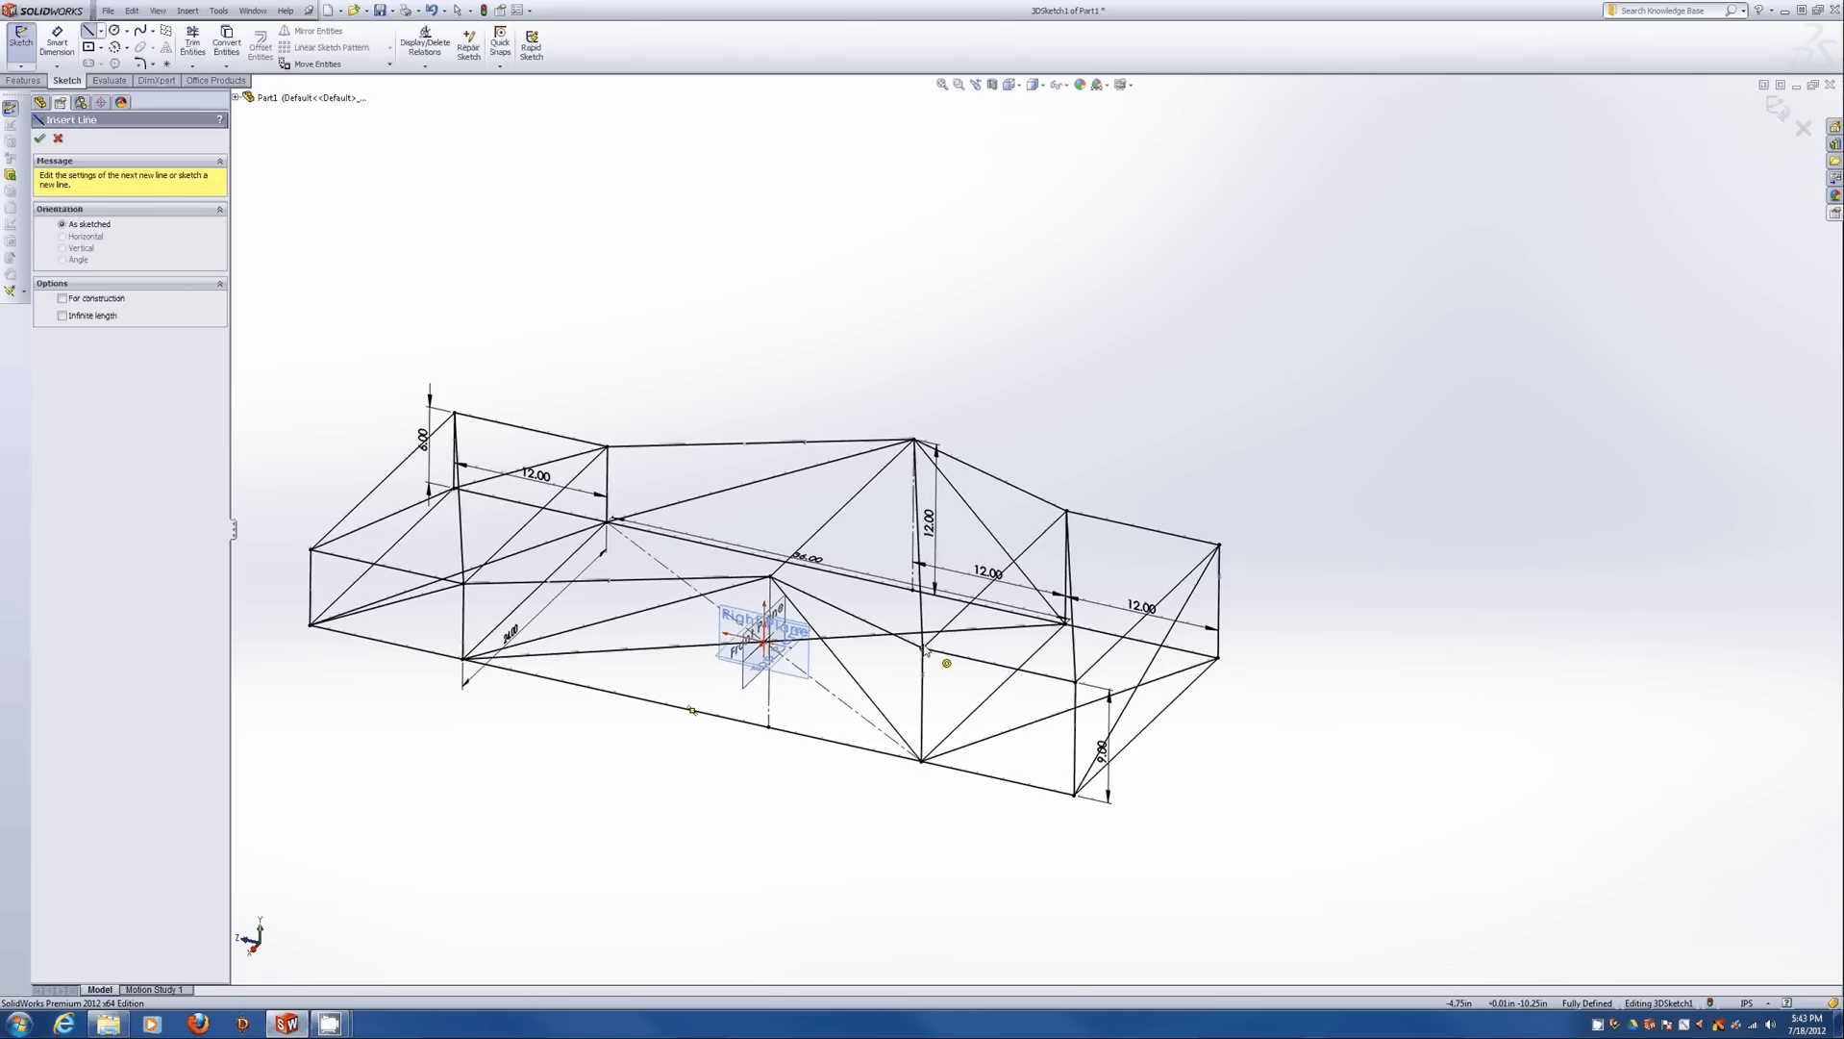
{"action": "left_click", "coordinate": [1074, 794]}
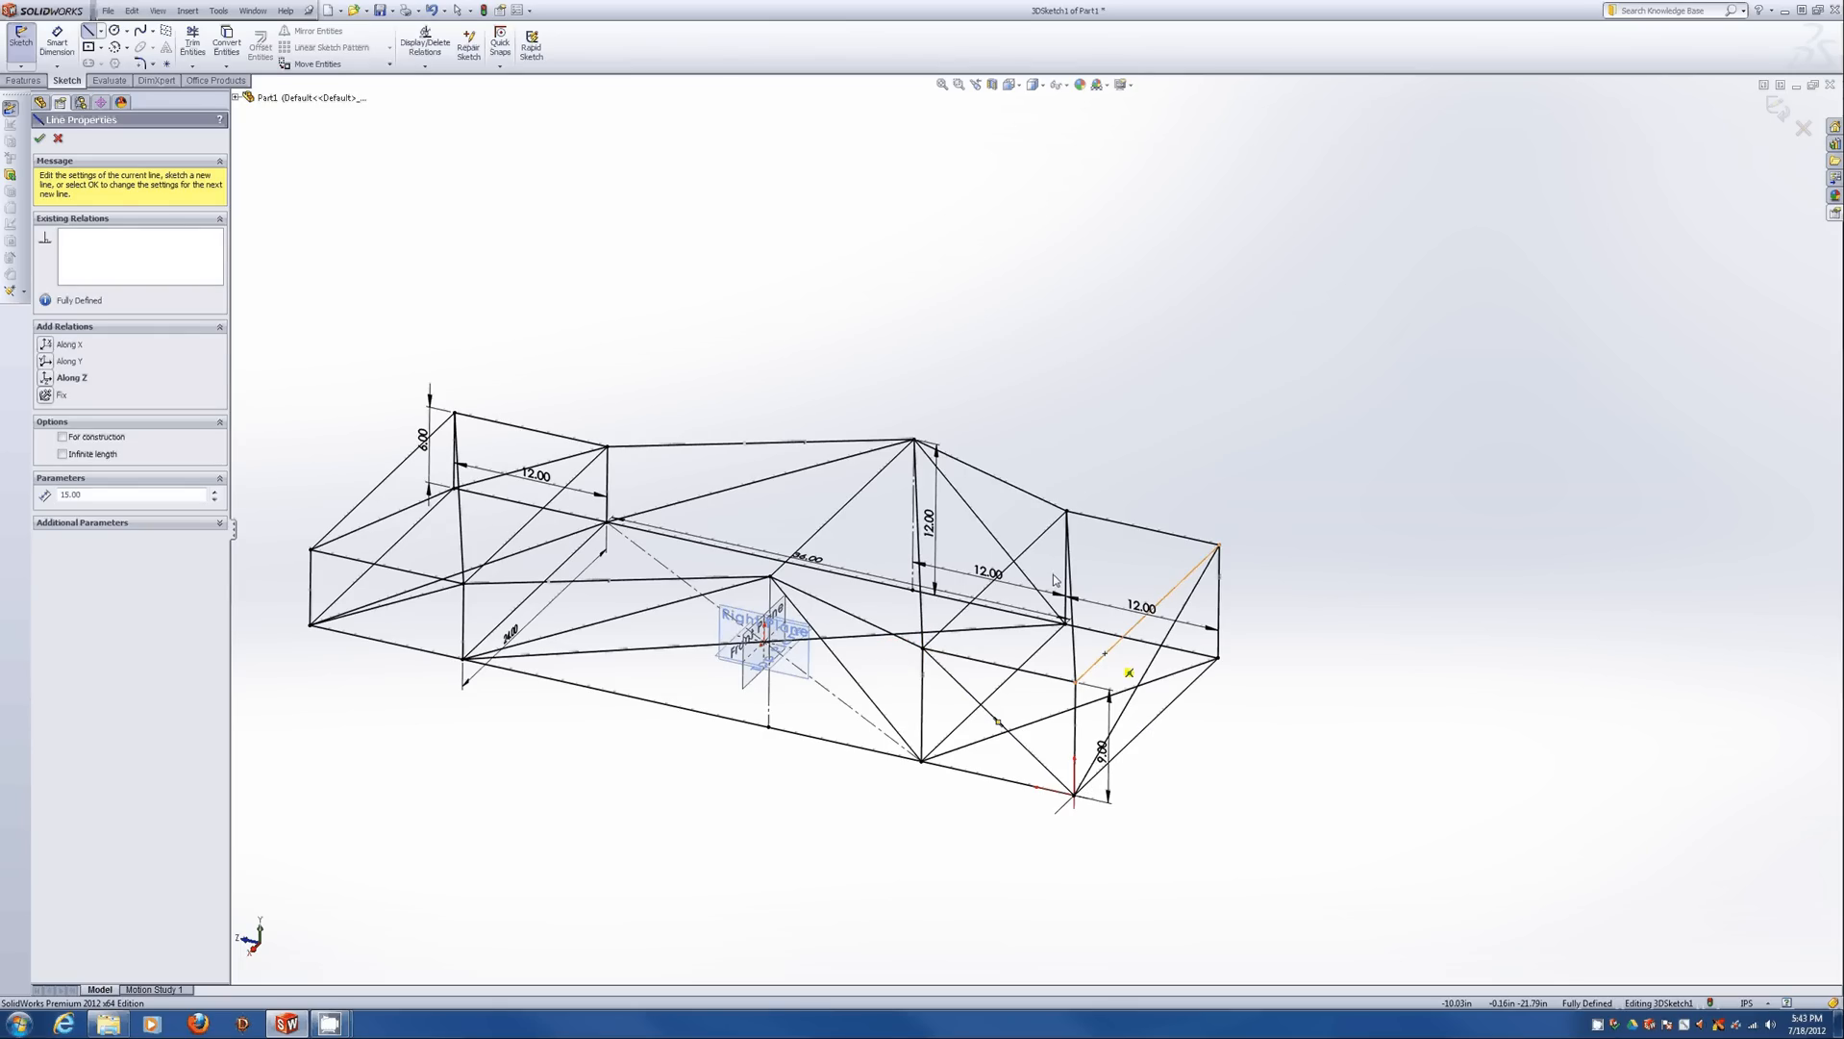
{"action": "left_click", "coordinate": [1067, 510]}
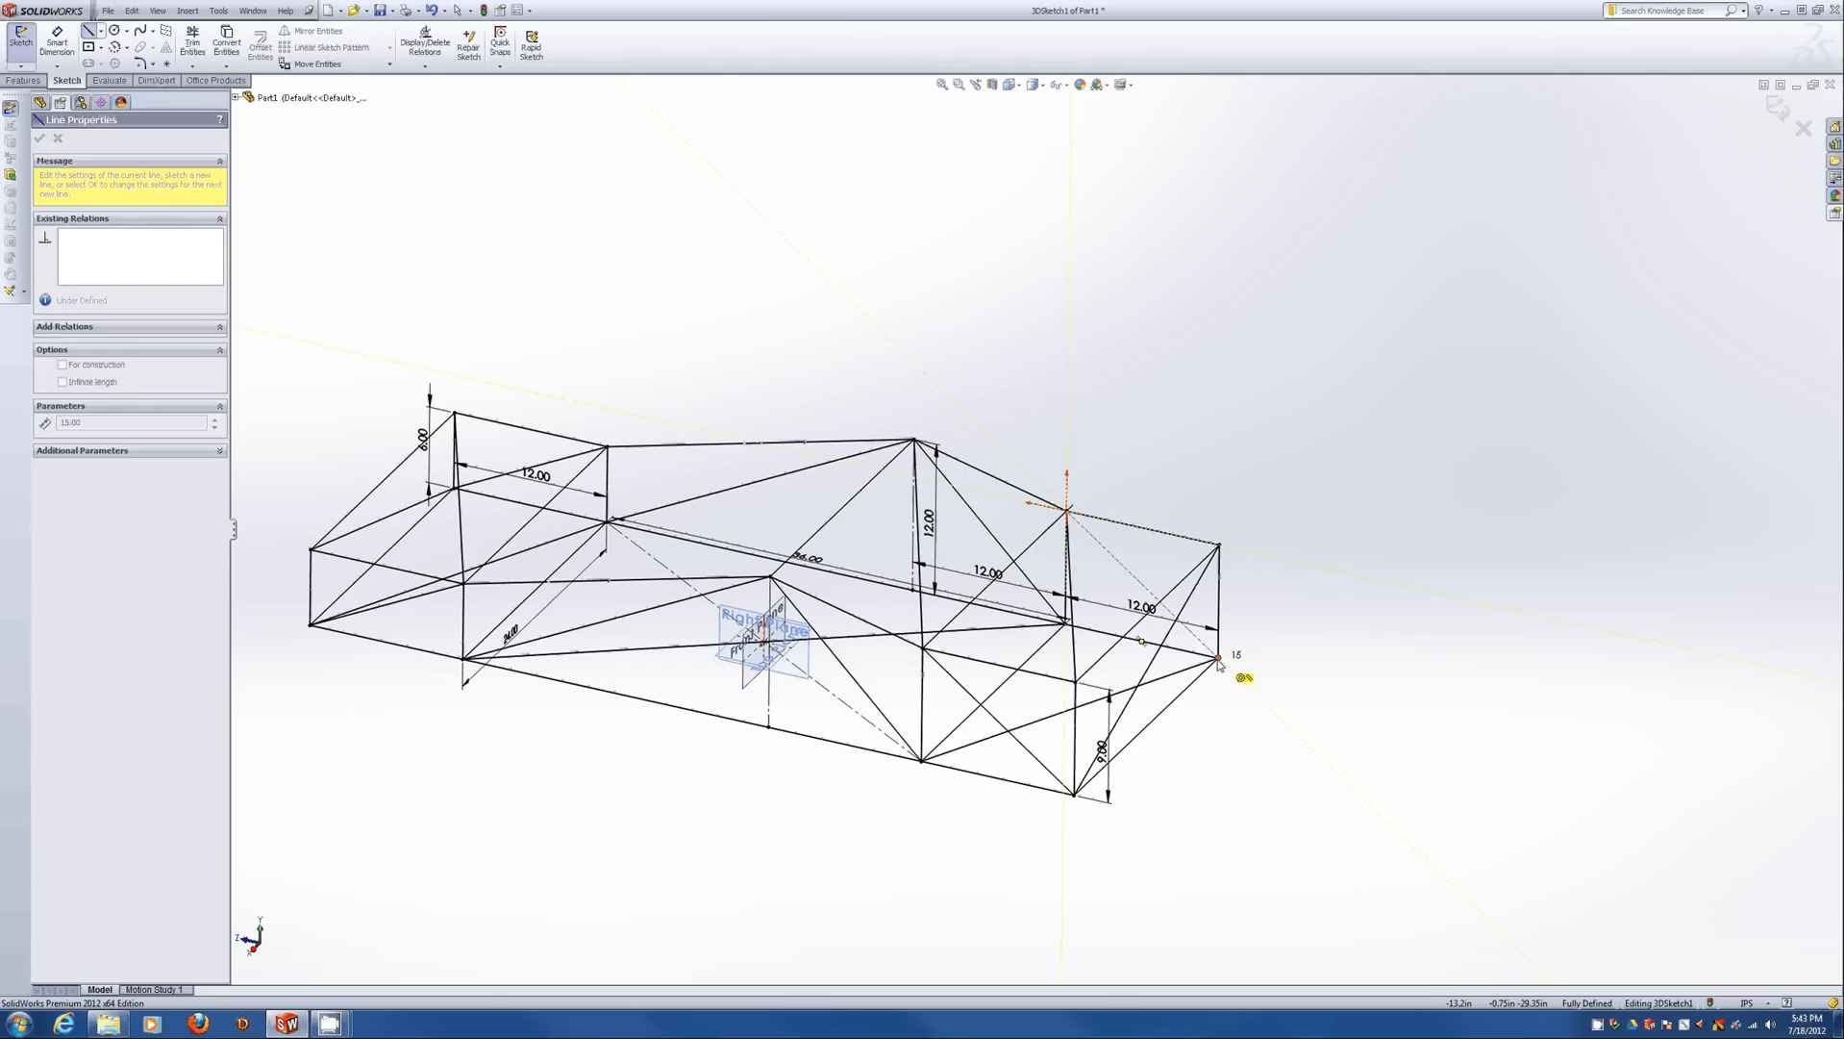
{"action": "left_click", "coordinate": [1218, 659]}
{"action": "left_click", "coordinate": [883, 461]}
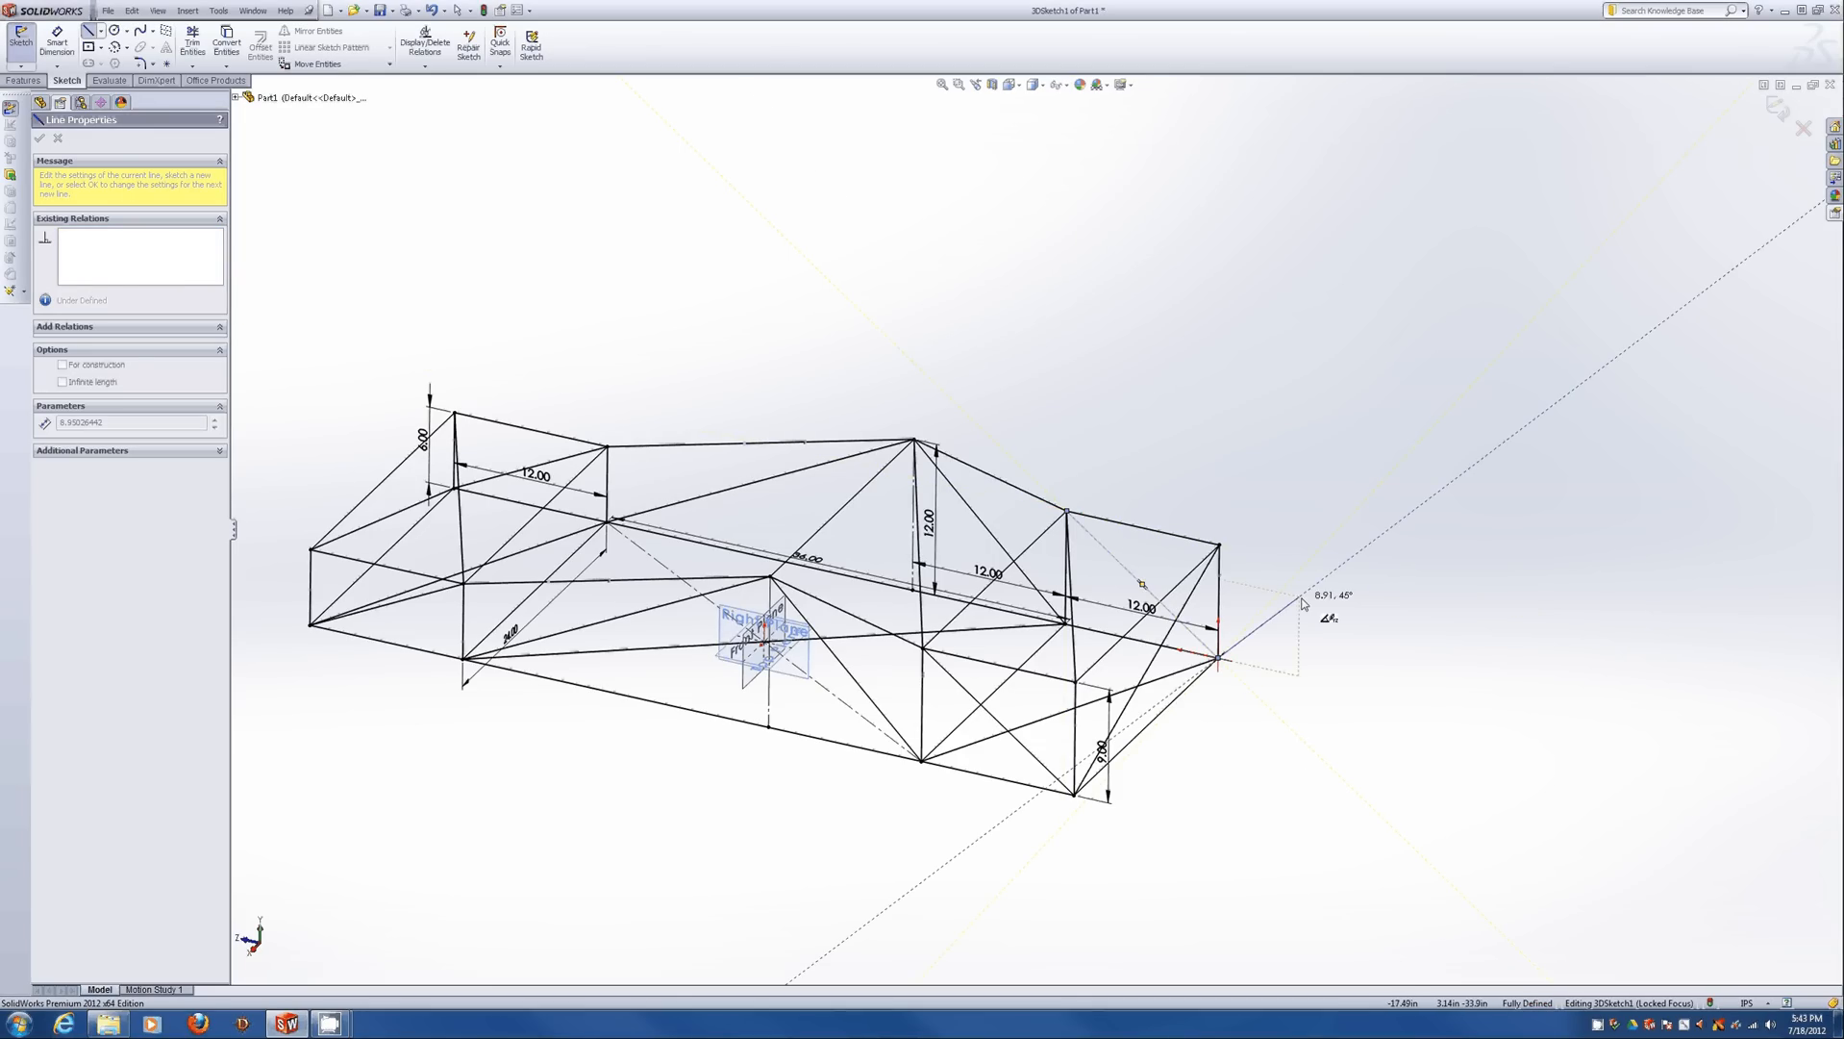
{"action": "key", "text": "Escape"}
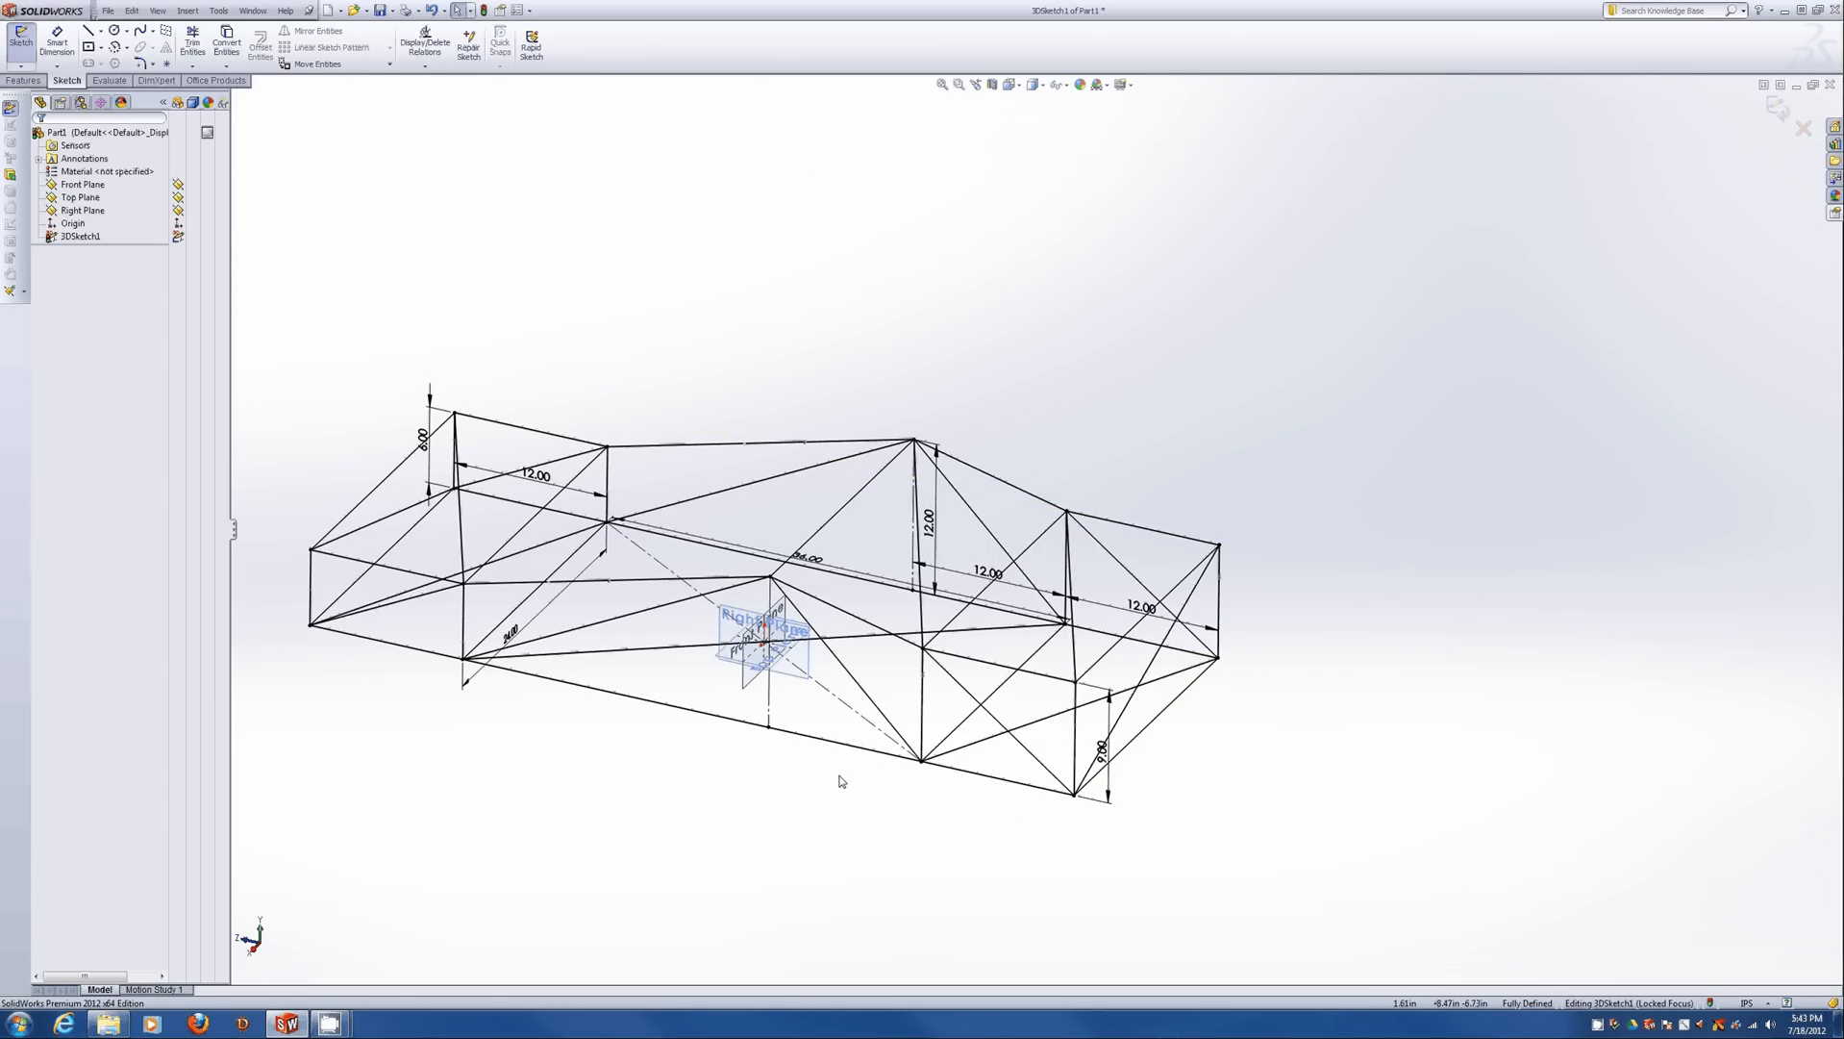
Exit the finished 3D sketch and clear any selection.
{"action": "mouse_move", "coordinate": [839, 781]}
{"action": "middle_mouse_down"}
{"action": "mouse_move", "coordinate": [974, 756]}
{"action": "mouse_move", "coordinate": [1021, 810]}
{"action": "mouse_move", "coordinate": [1041, 606]}
{"action": "mouse_move", "coordinate": [1009, 701]}
{"action": "mouse_move", "coordinate": [1039, 656]}
{"action": "middle_mouse_up"}
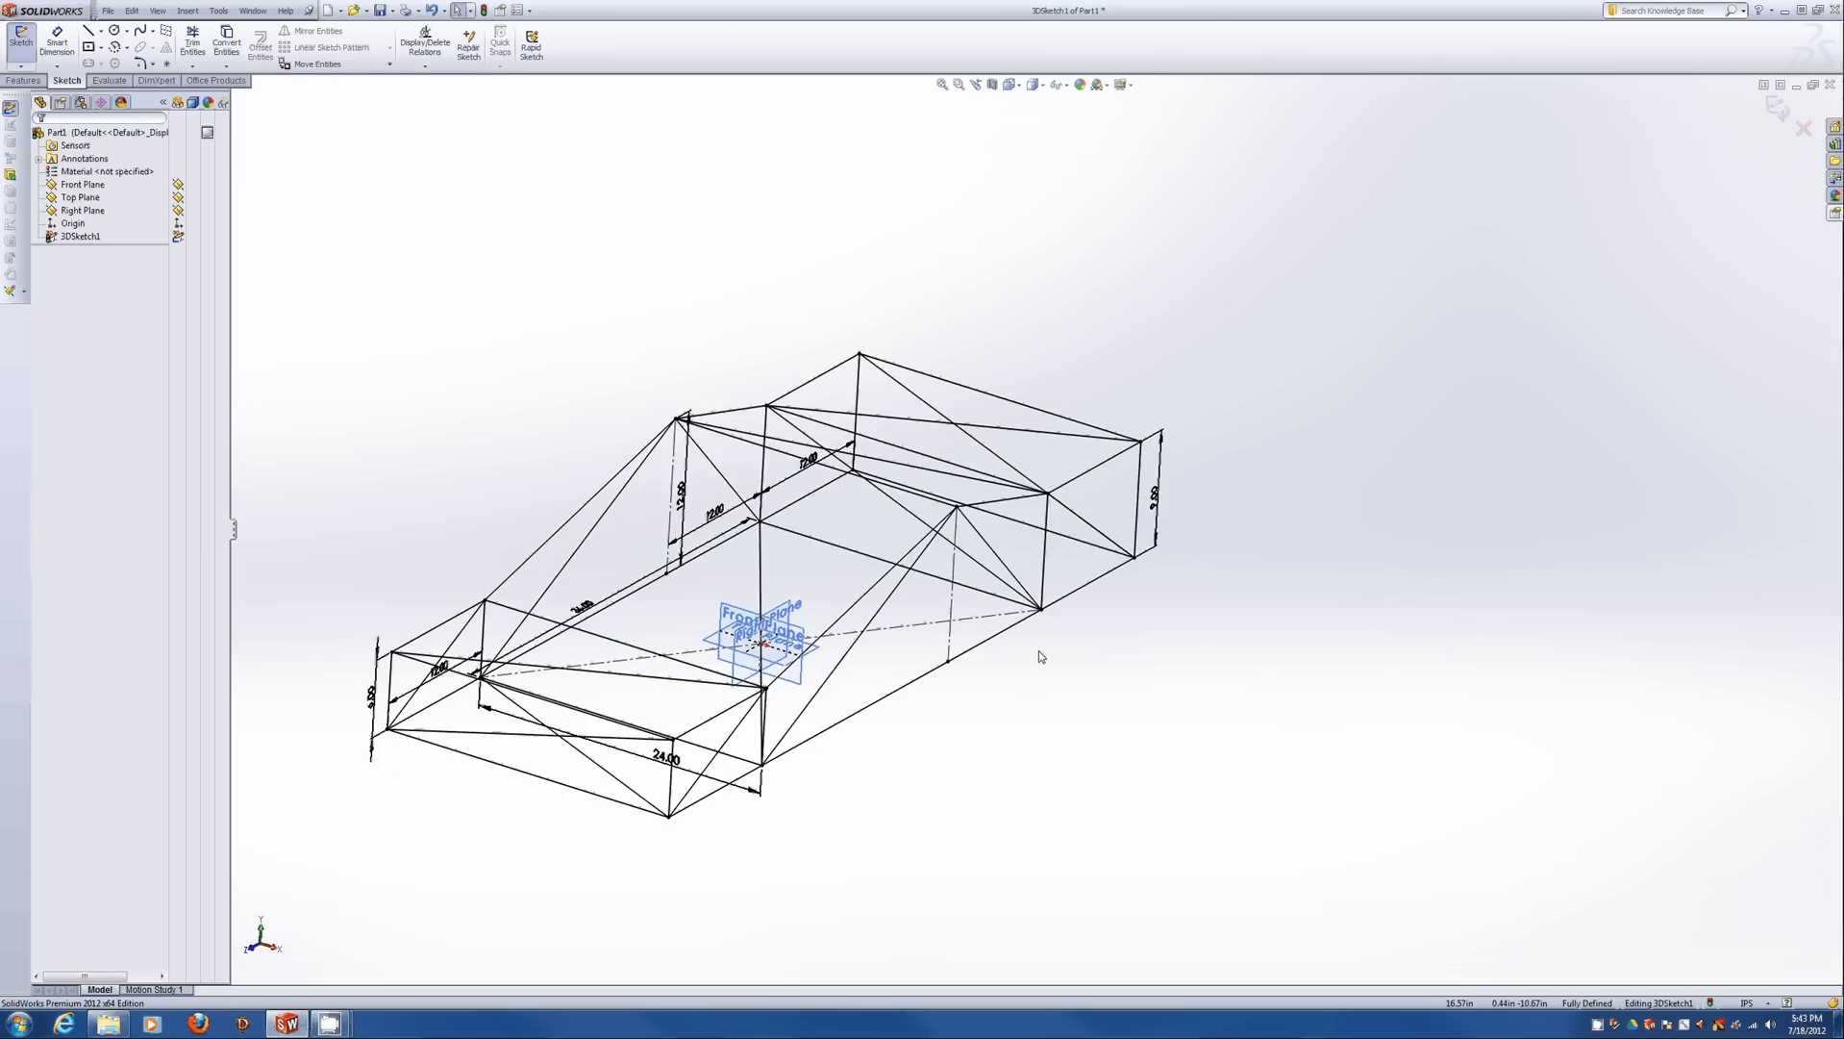
{"action": "scroll", "coordinate": [1039, 654], "scroll_direction": "up", "scroll_amount": 2}
{"action": "scroll", "coordinate": [697, 711], "scroll_direction": "down", "scroll_amount": 2}
{"action": "scroll", "coordinate": [654, 568], "scroll_direction": "down", "scroll_amount": 1}
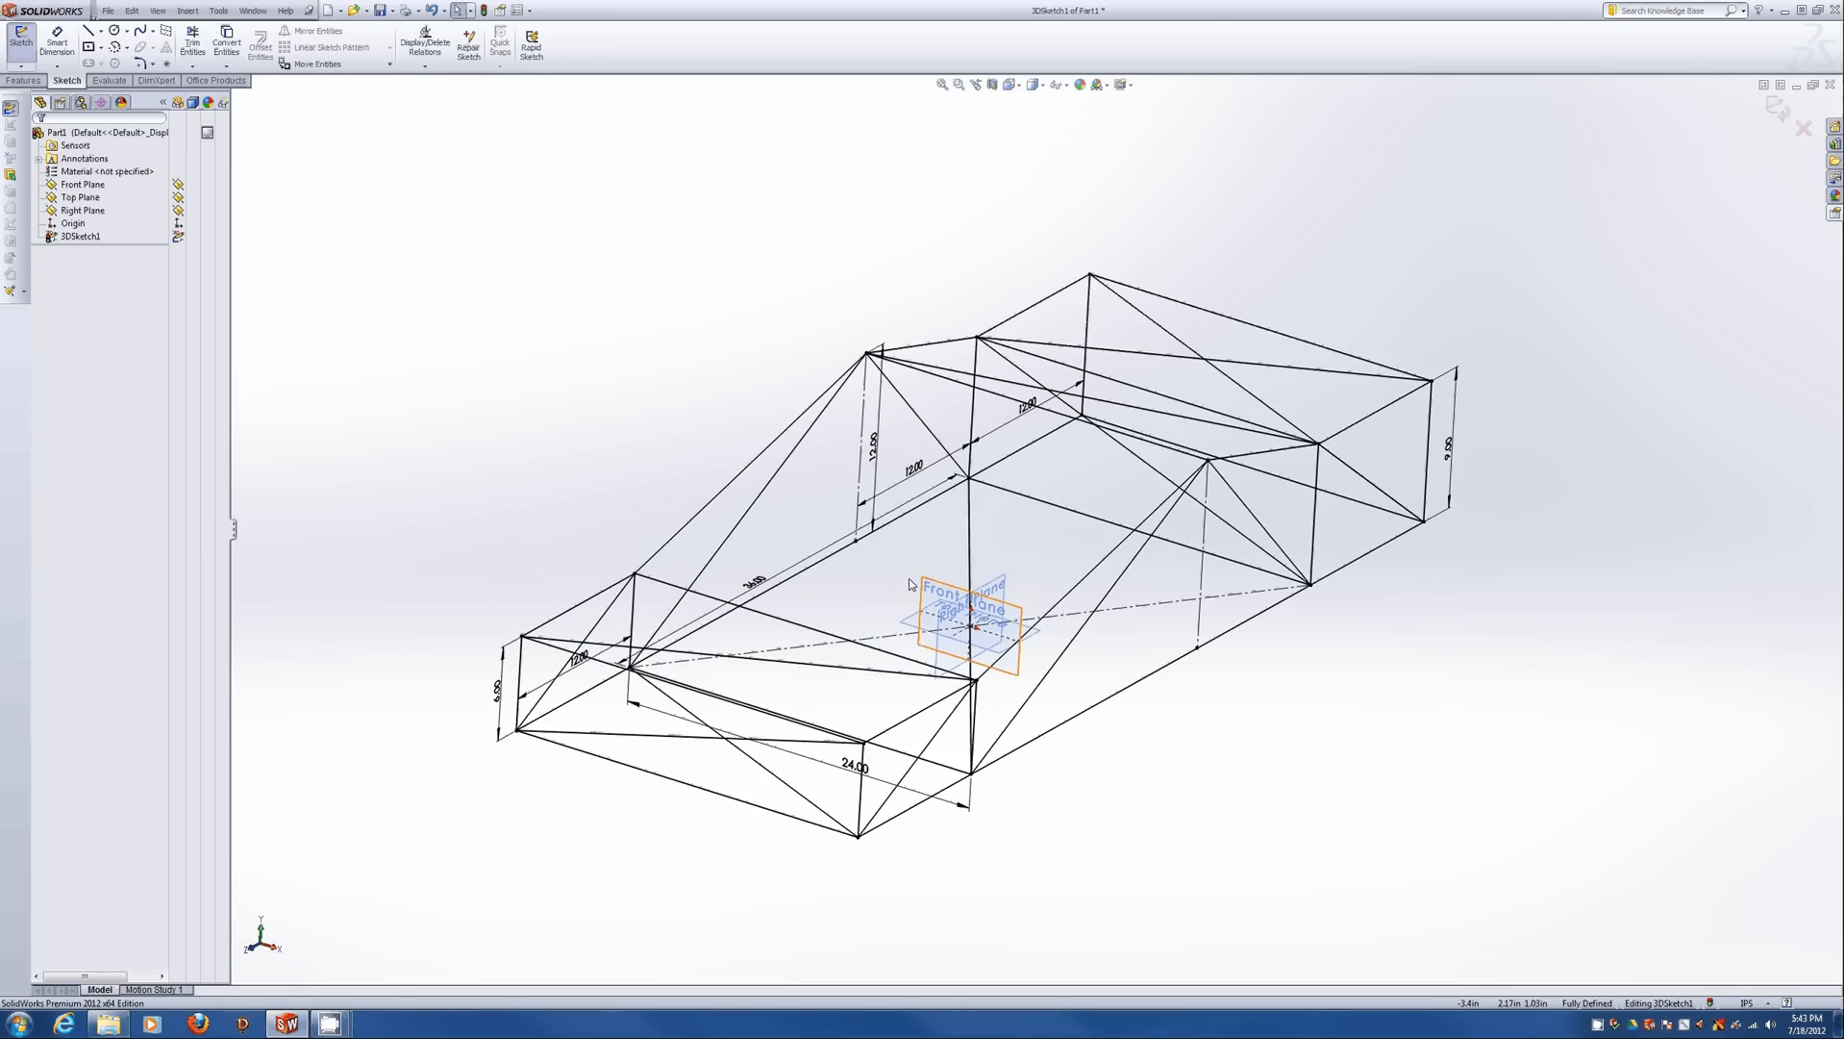
{"action": "middle_click_drag", "start_coordinate": [864, 553], "coordinate": [885, 491]}
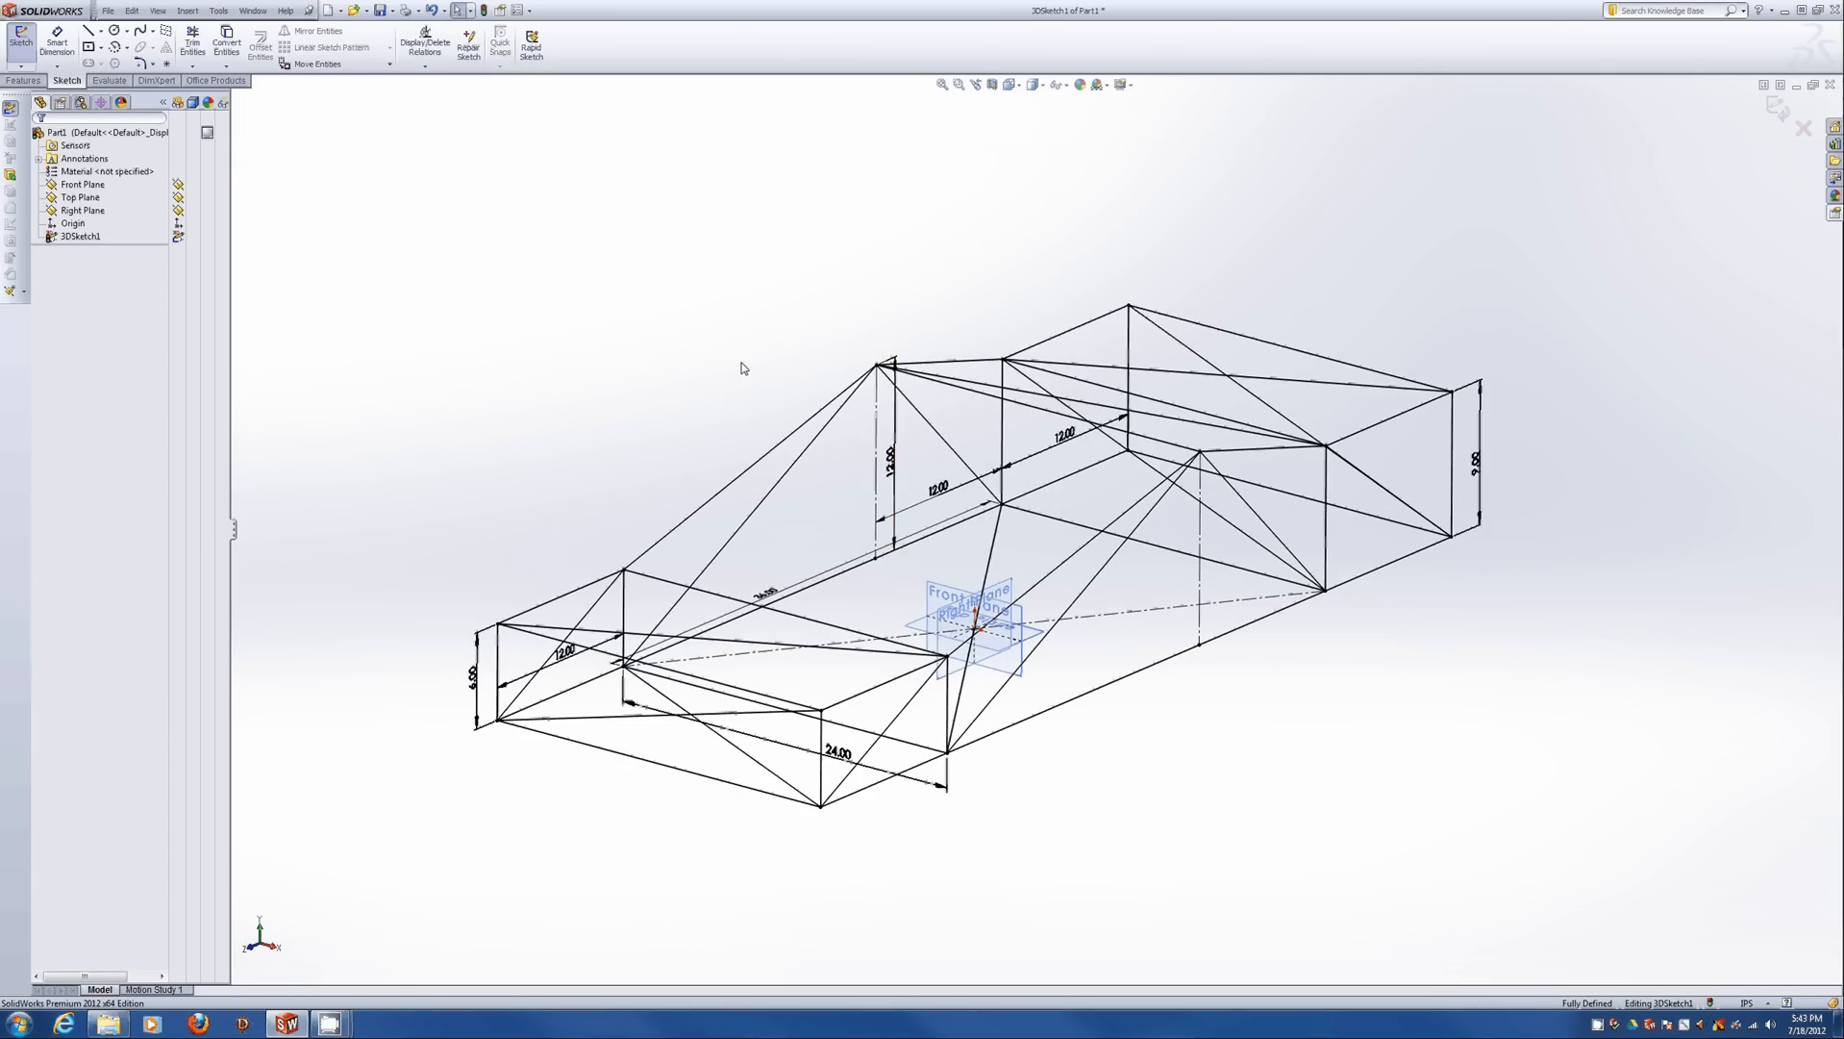
{"action": "left_click", "coordinate": [1776, 109]}
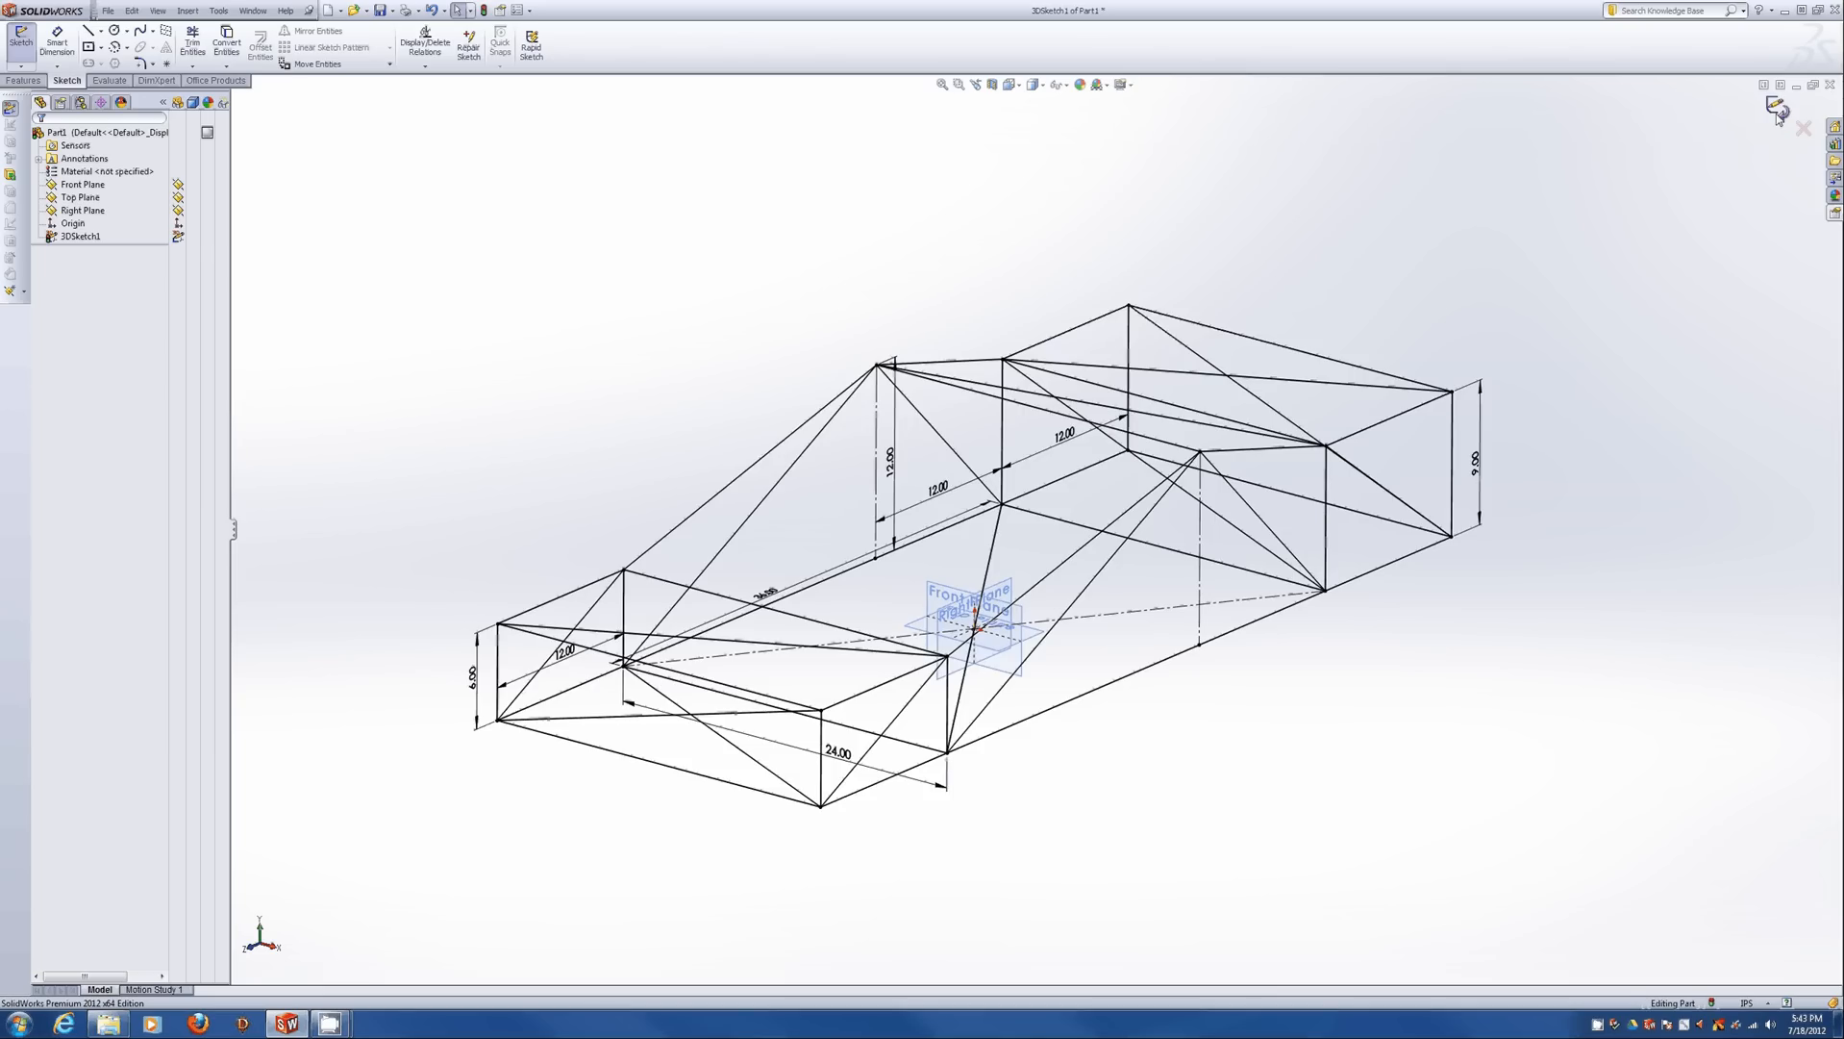
{"action": "left_click", "coordinate": [1435, 687]}
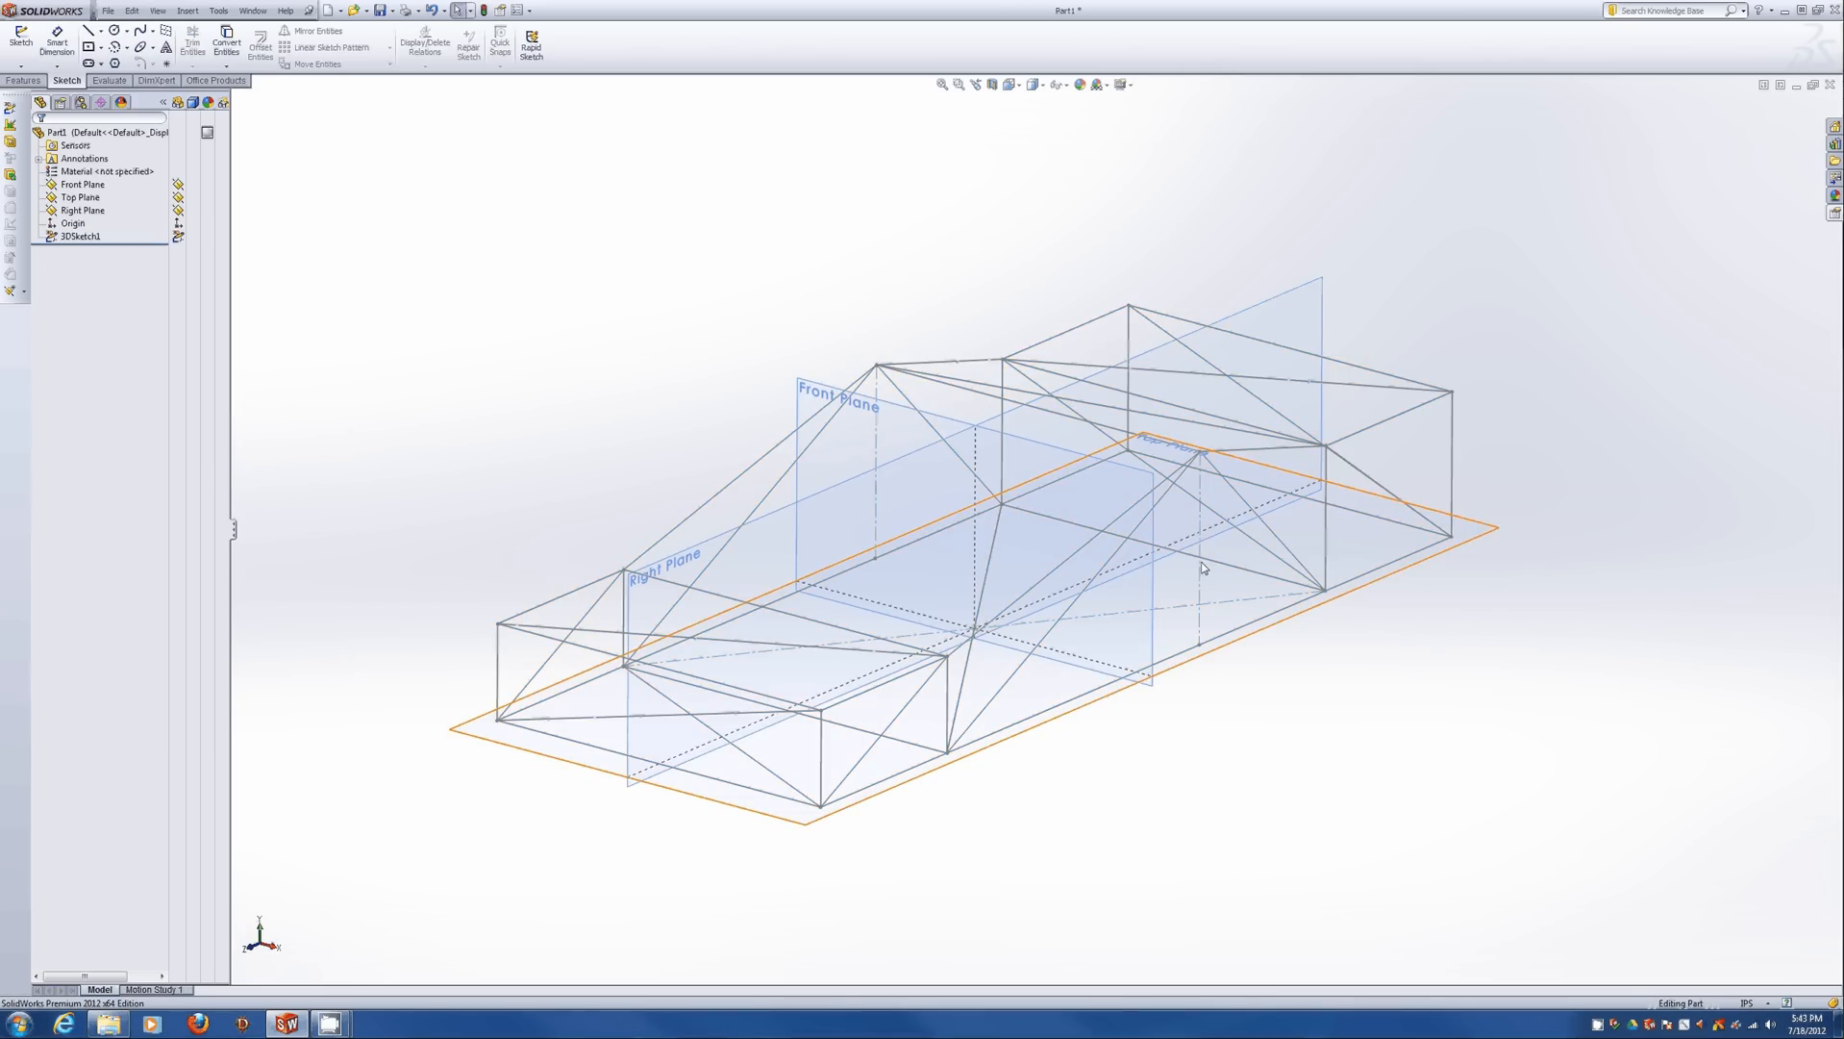
Set up a Structural Member with the ansi inch standard, square tube type and 2 x 2 x 0.25 size.
{"action": "mouse_move", "coordinate": [1435, 688]}
{"action": "middle_mouse_down"}
{"action": "mouse_move", "coordinate": [894, 466]}
{"action": "mouse_move", "coordinate": [922, 400]}
{"action": "mouse_move", "coordinate": [1093, 469]}
{"action": "mouse_move", "coordinate": [1083, 527]}
{"action": "mouse_move", "coordinate": [1121, 440]}
{"action": "mouse_move", "coordinate": [1101, 452]}
{"action": "middle_mouse_up"}
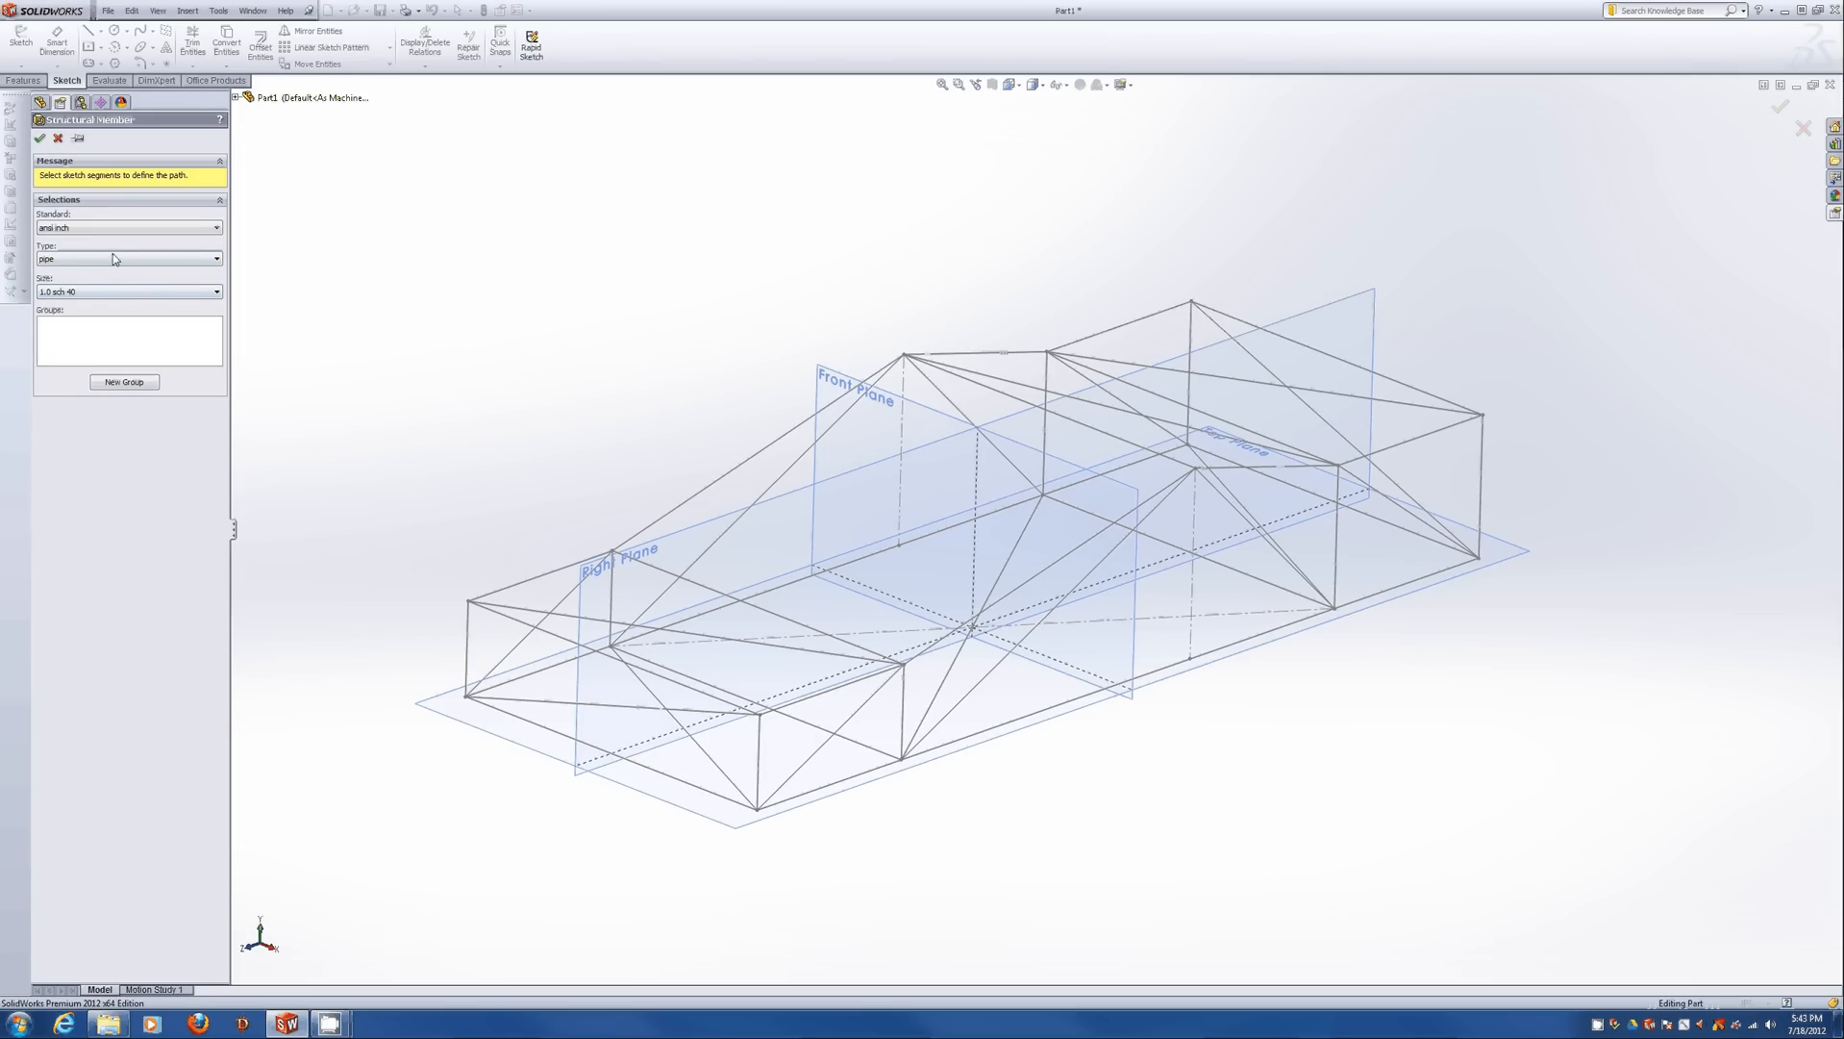
{"action": "left_click", "coordinate": [98, 228]}
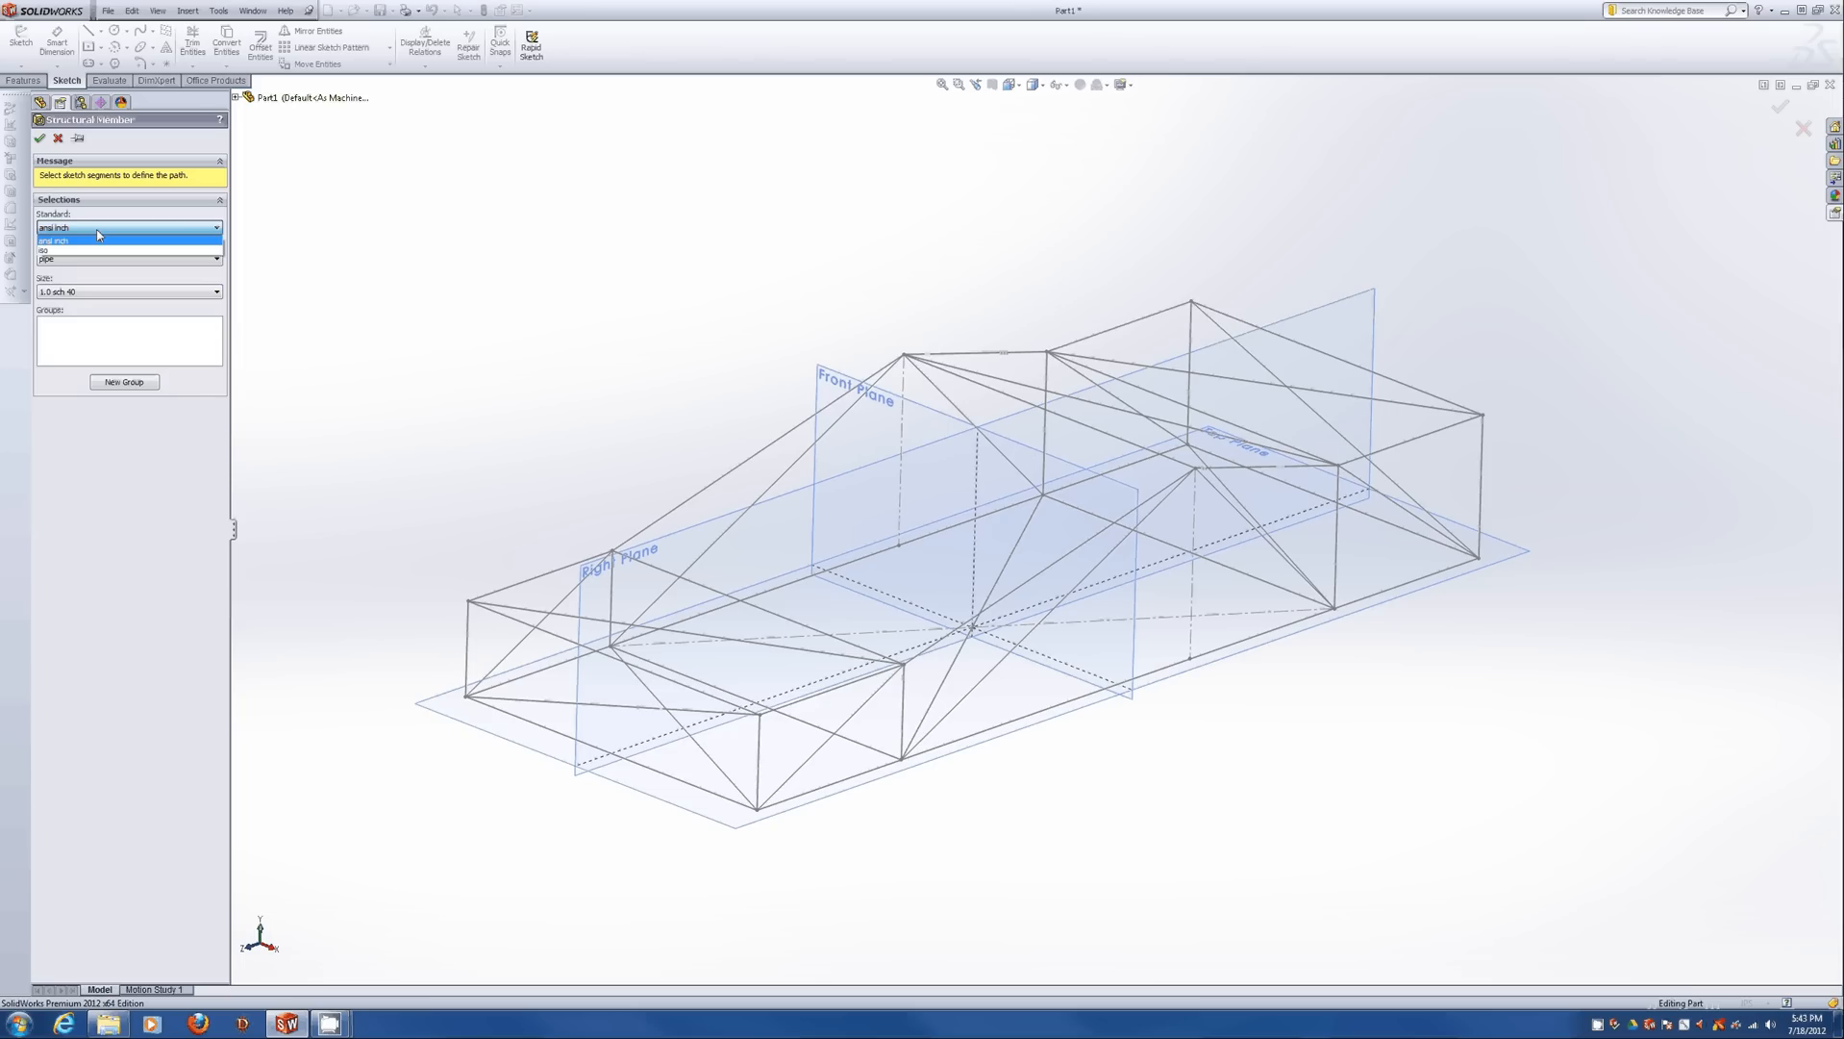
{"action": "left_click", "coordinate": [98, 230]}
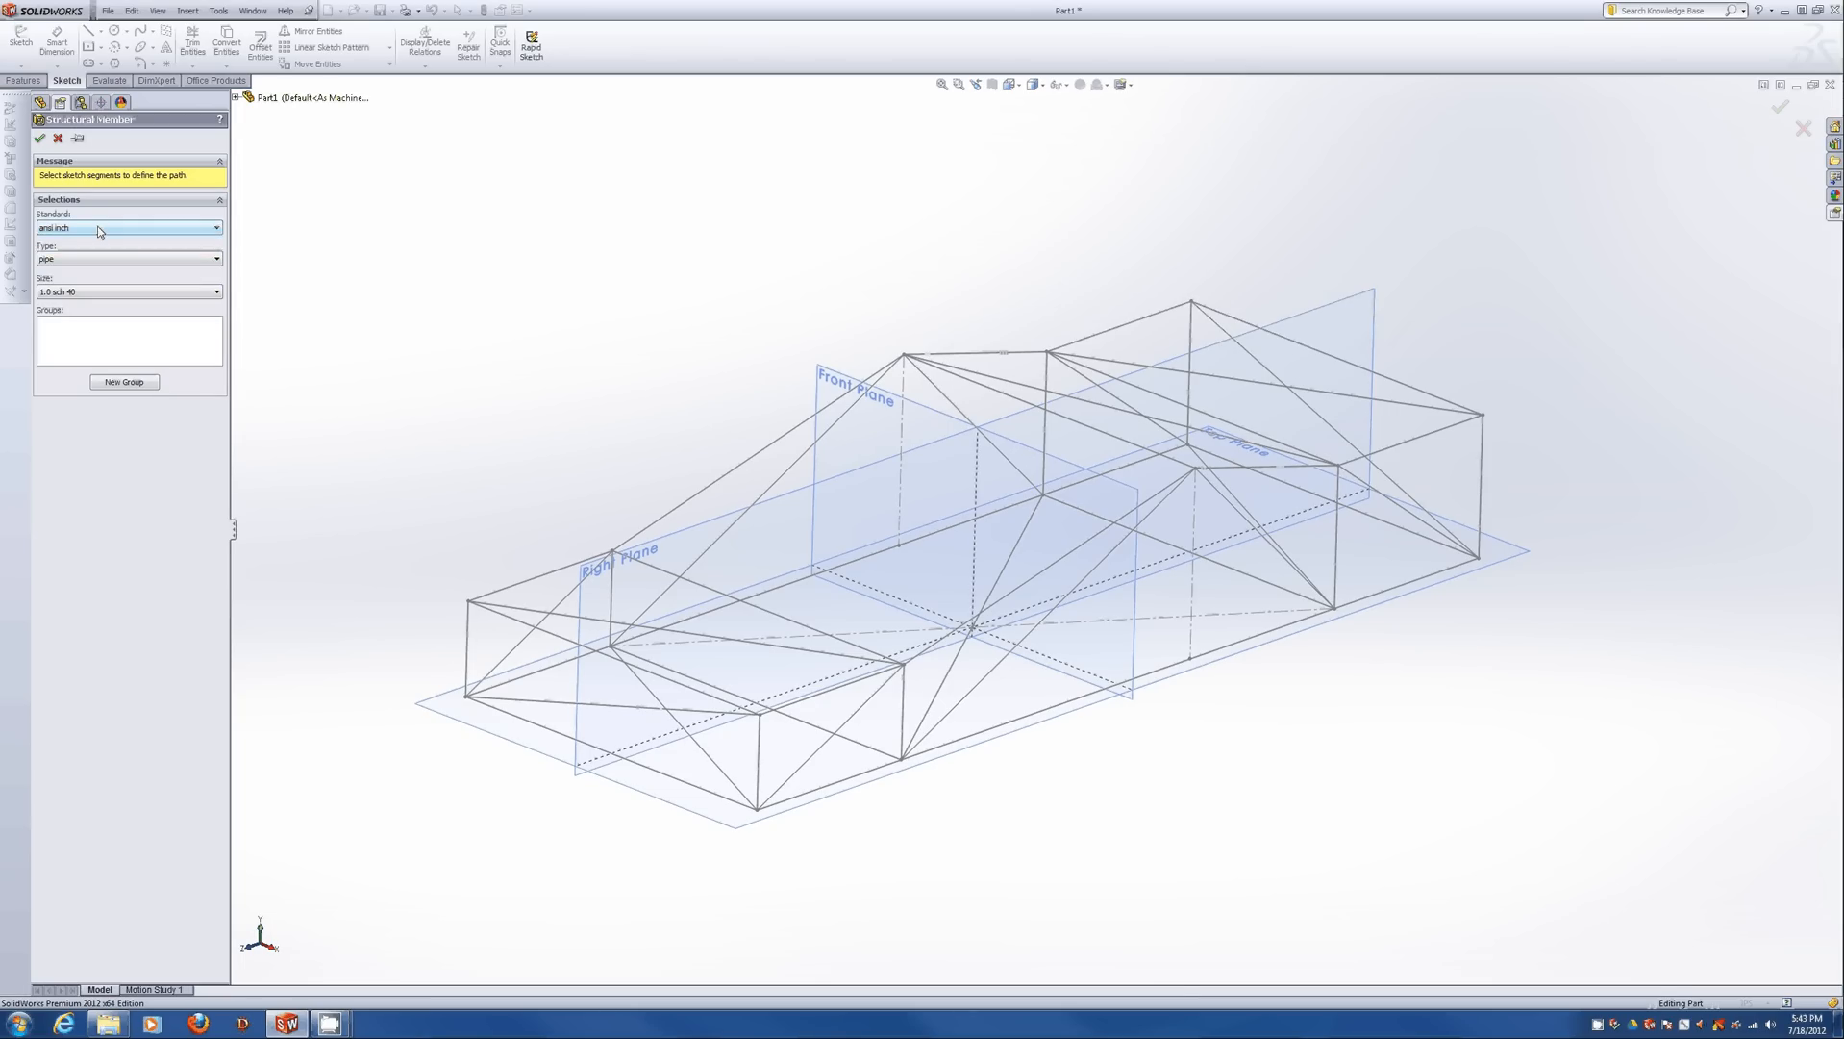
{"action": "left_click", "coordinate": [95, 259]}
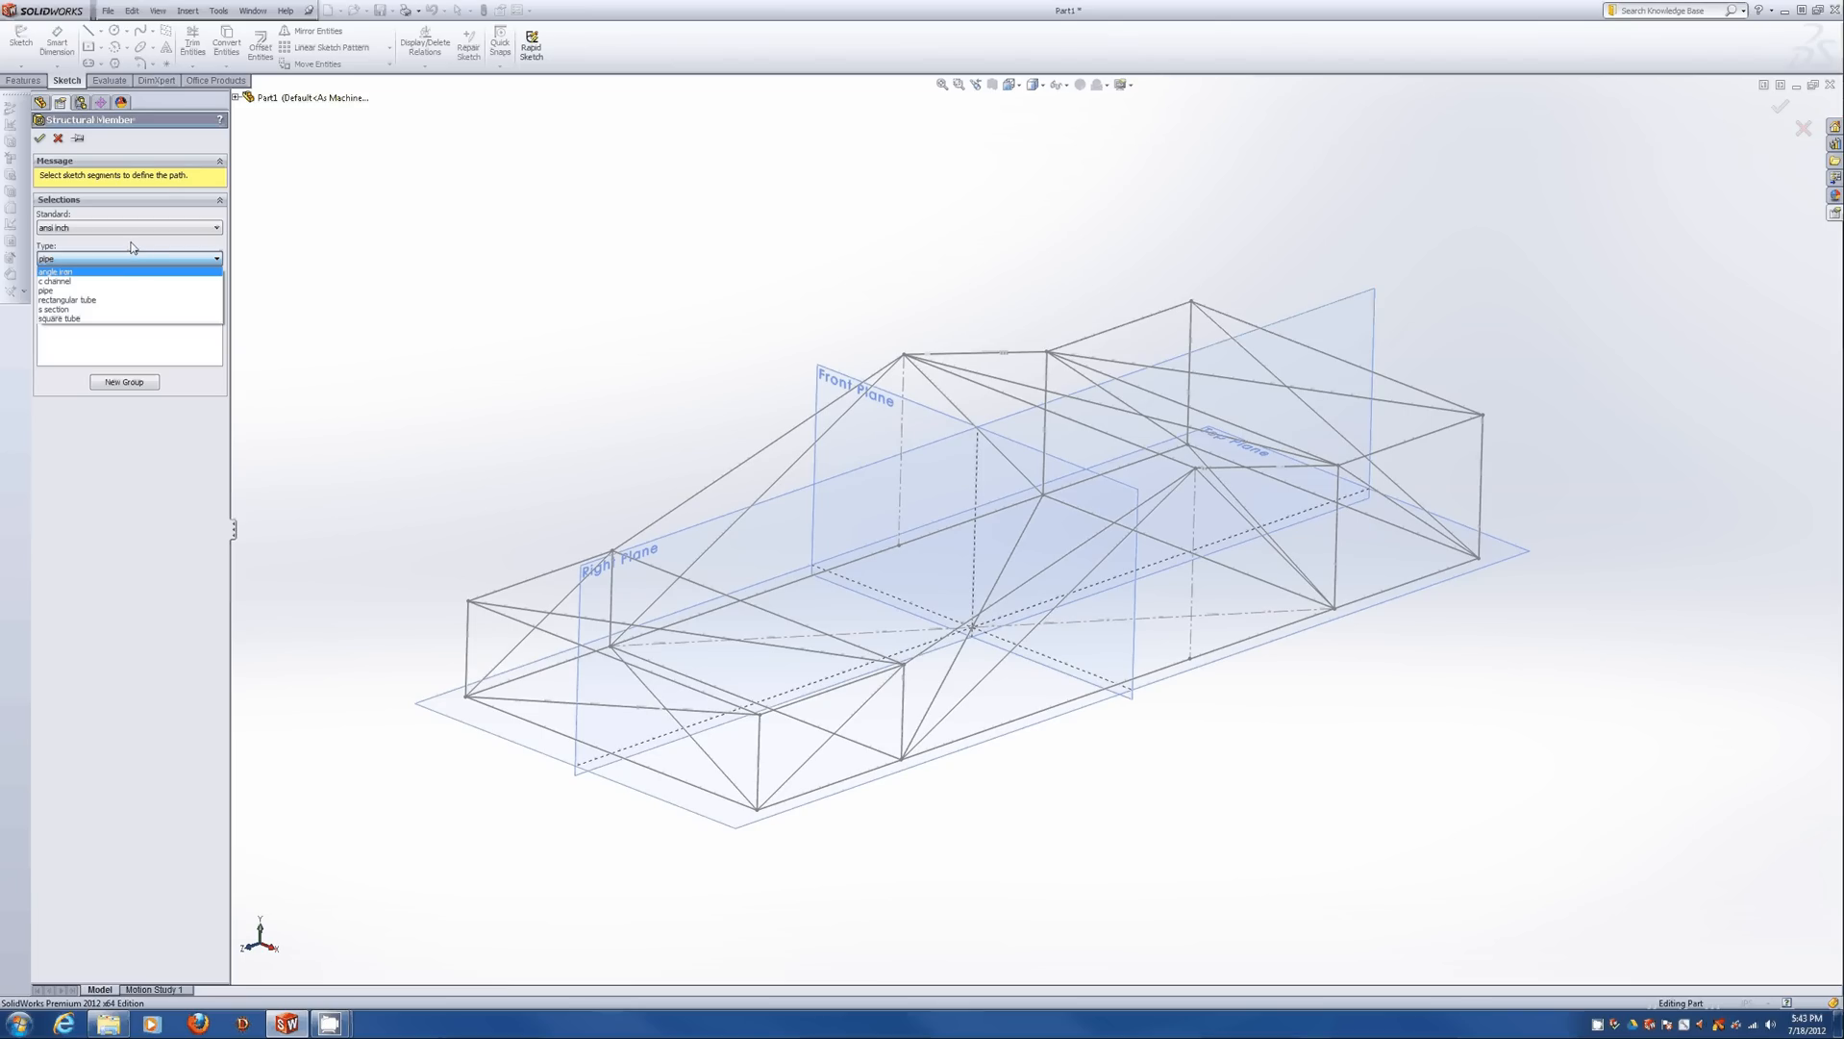
{"action": "left_click", "coordinate": [112, 300]}
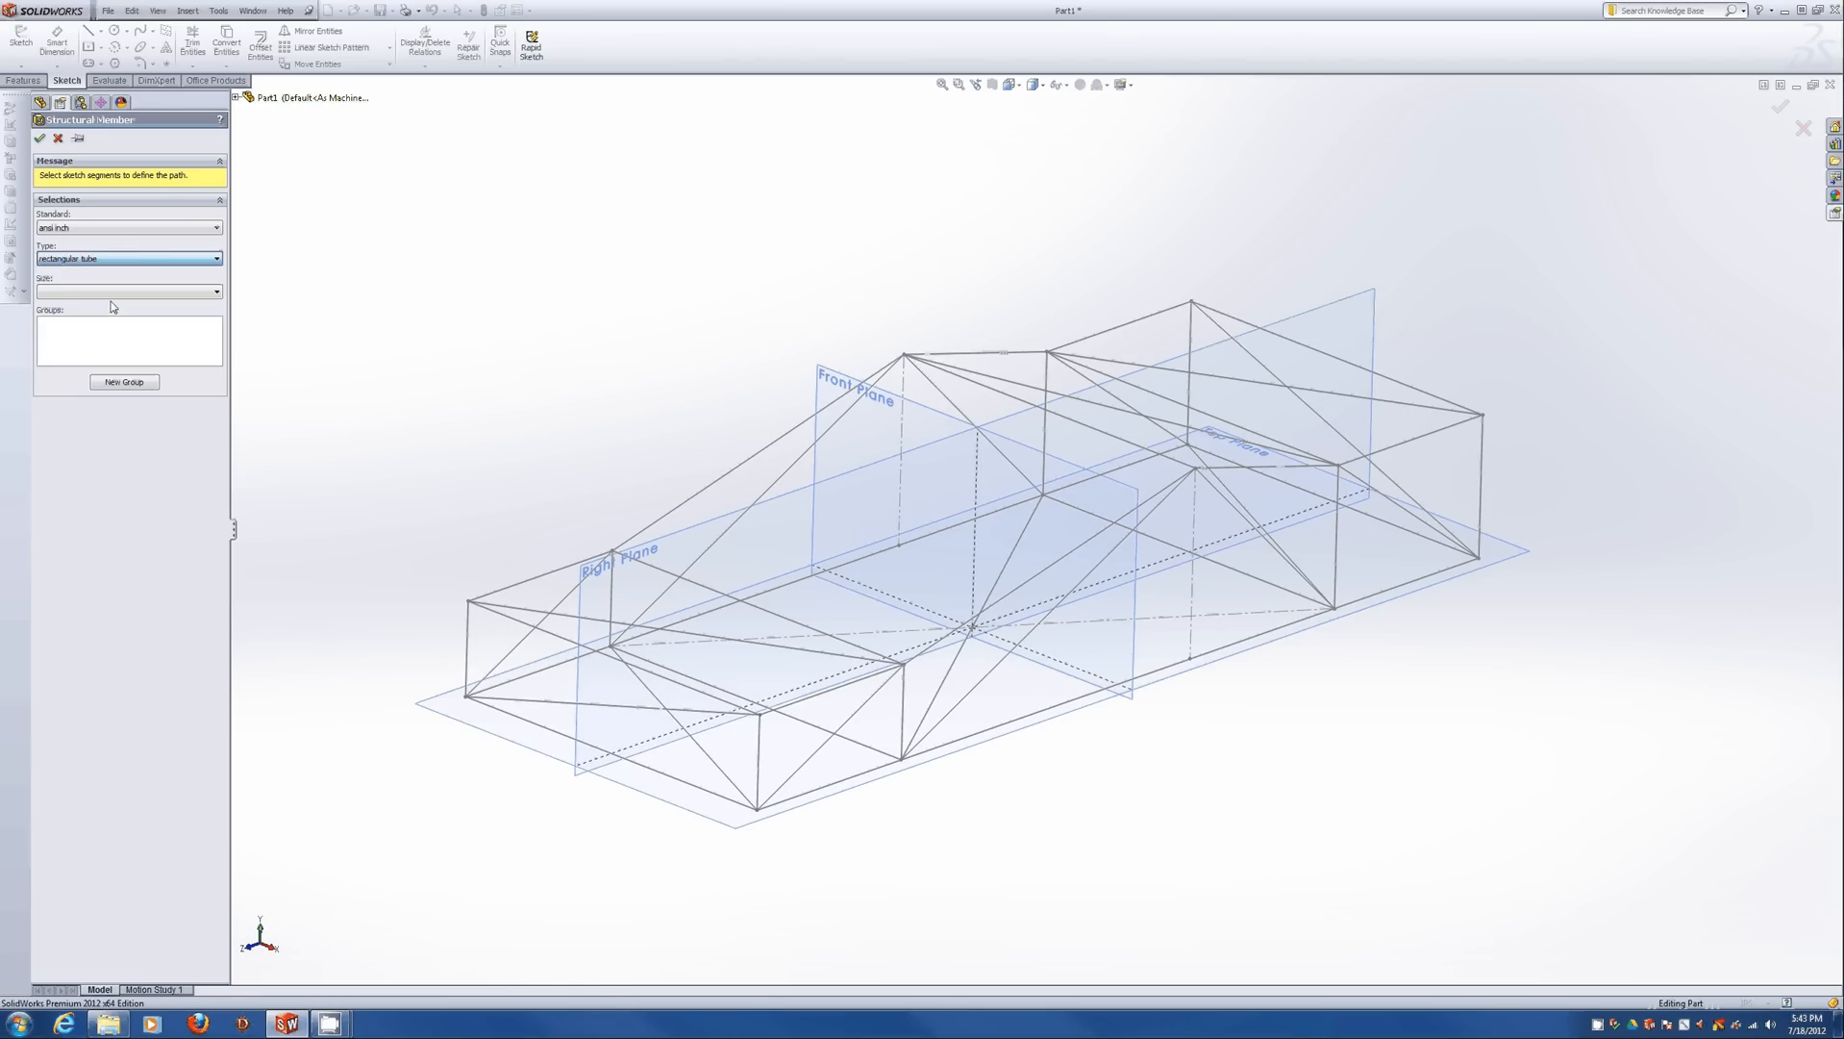
{"action": "left_click", "coordinate": [111, 291]}
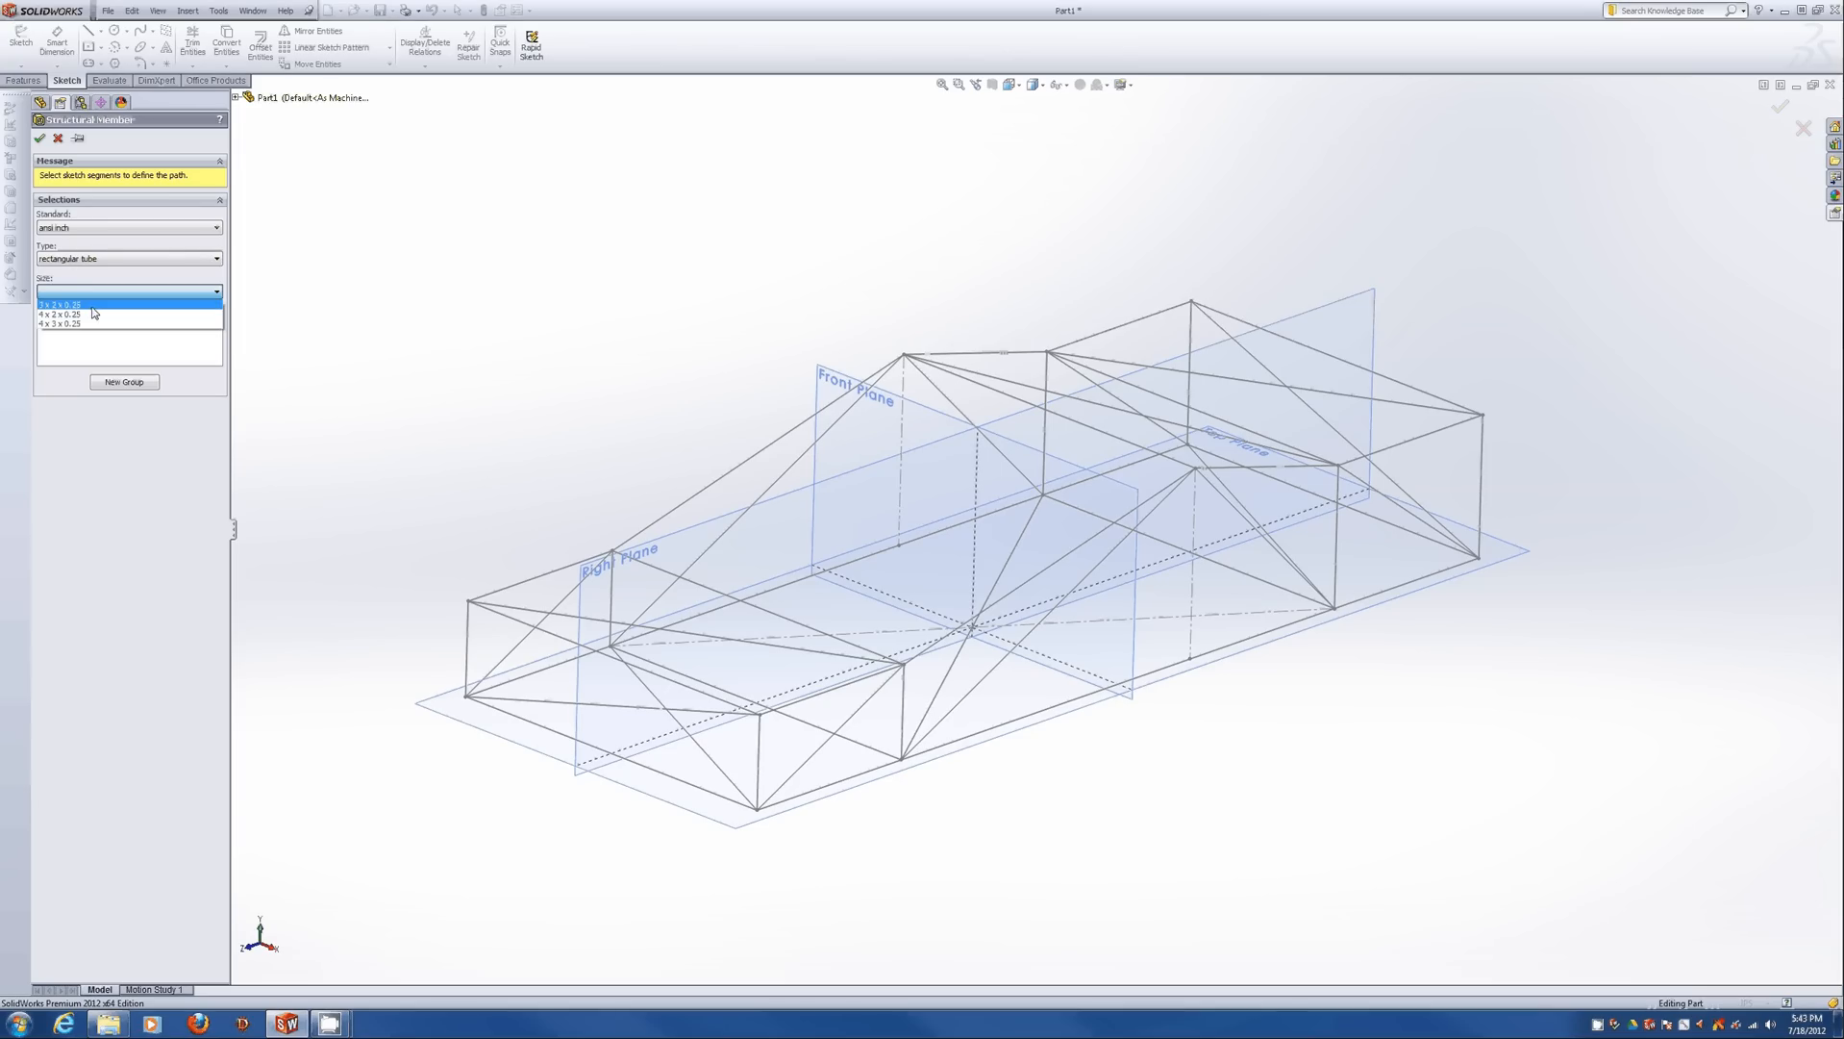
{"action": "left_click", "coordinate": [90, 259]}
{"action": "left_click", "coordinate": [89, 260]}
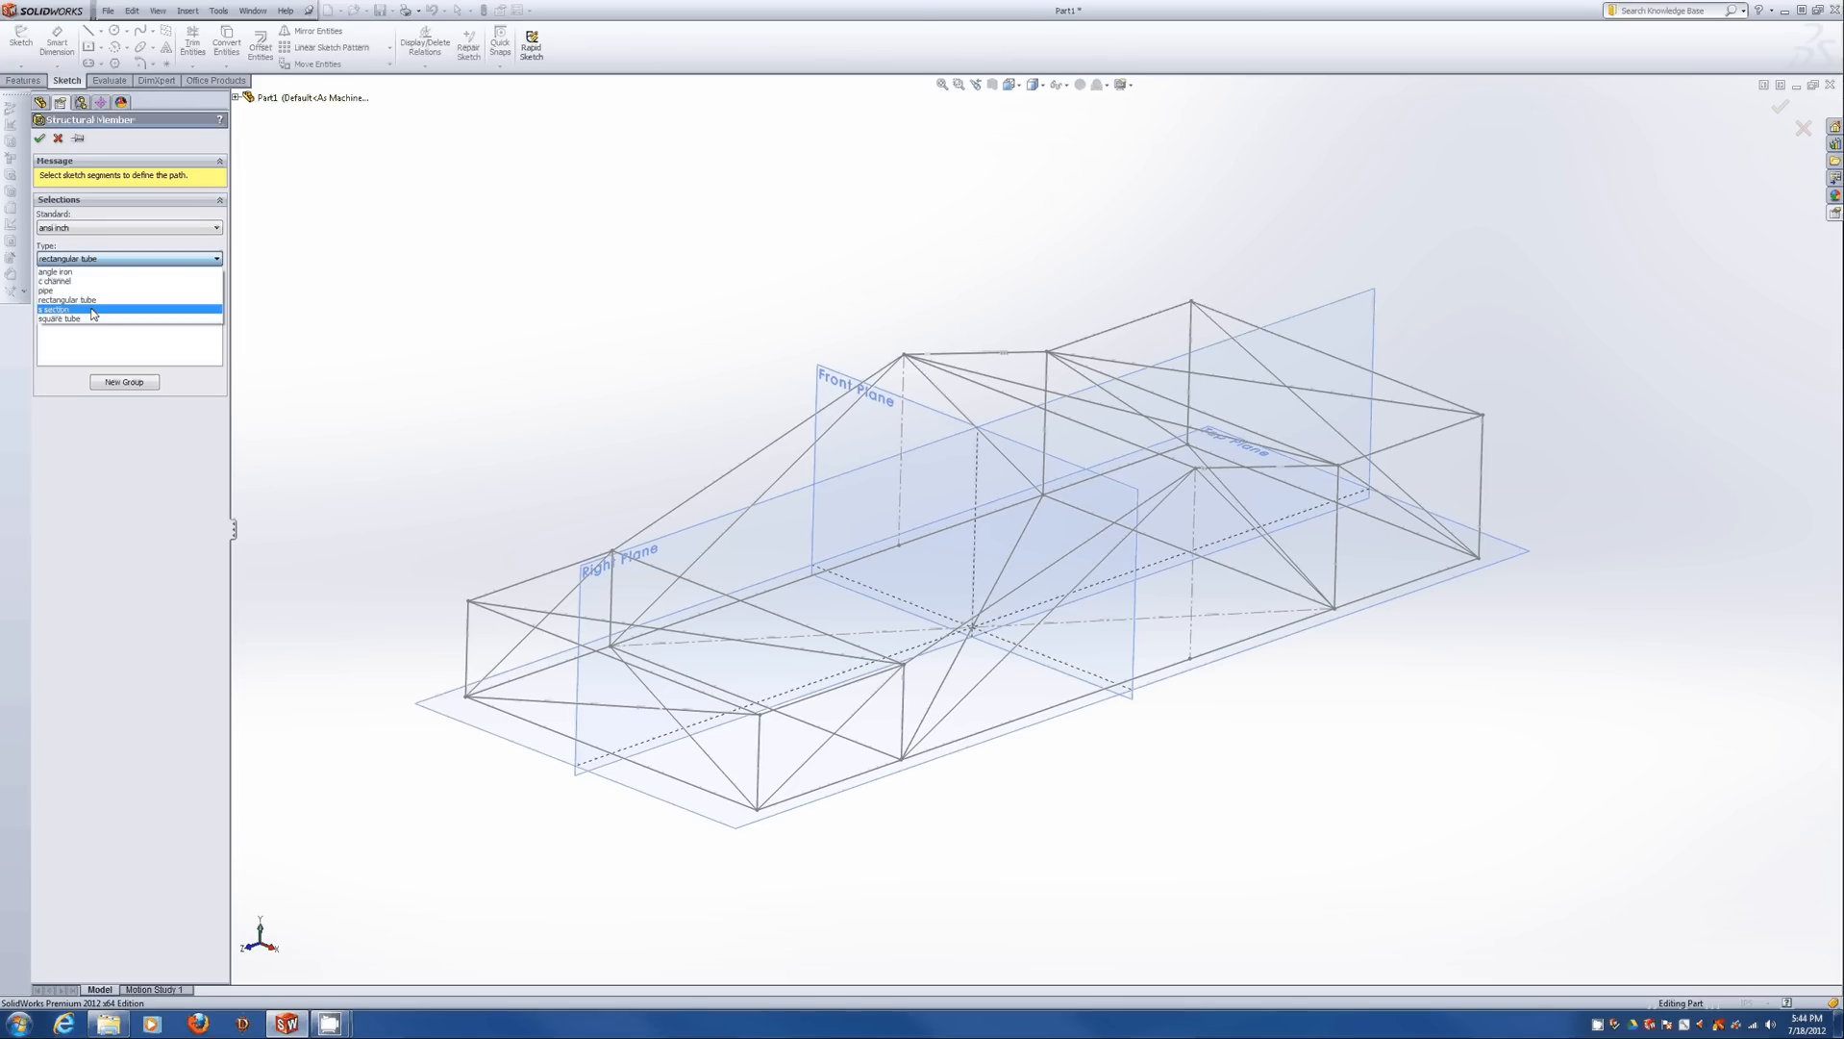
{"action": "left_click", "coordinate": [93, 317]}
{"action": "left_click", "coordinate": [92, 290]}
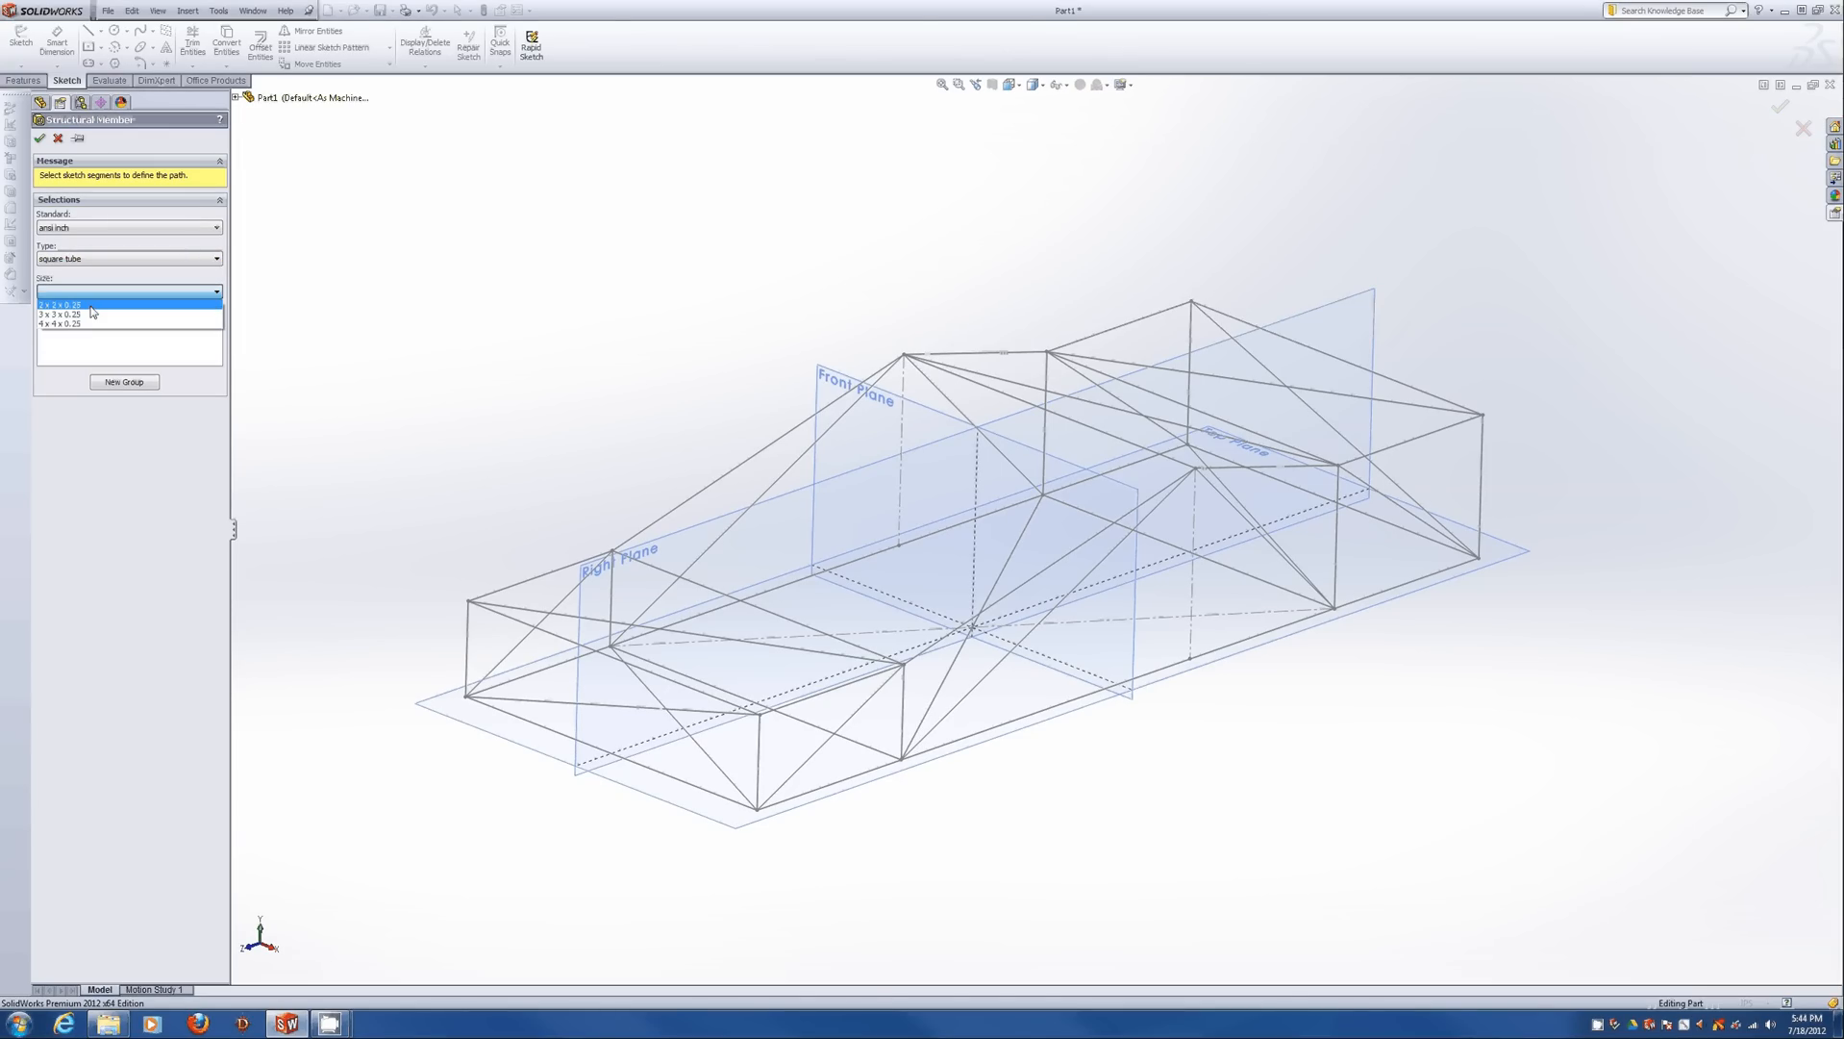
{"action": "left_click", "coordinate": [91, 305]}
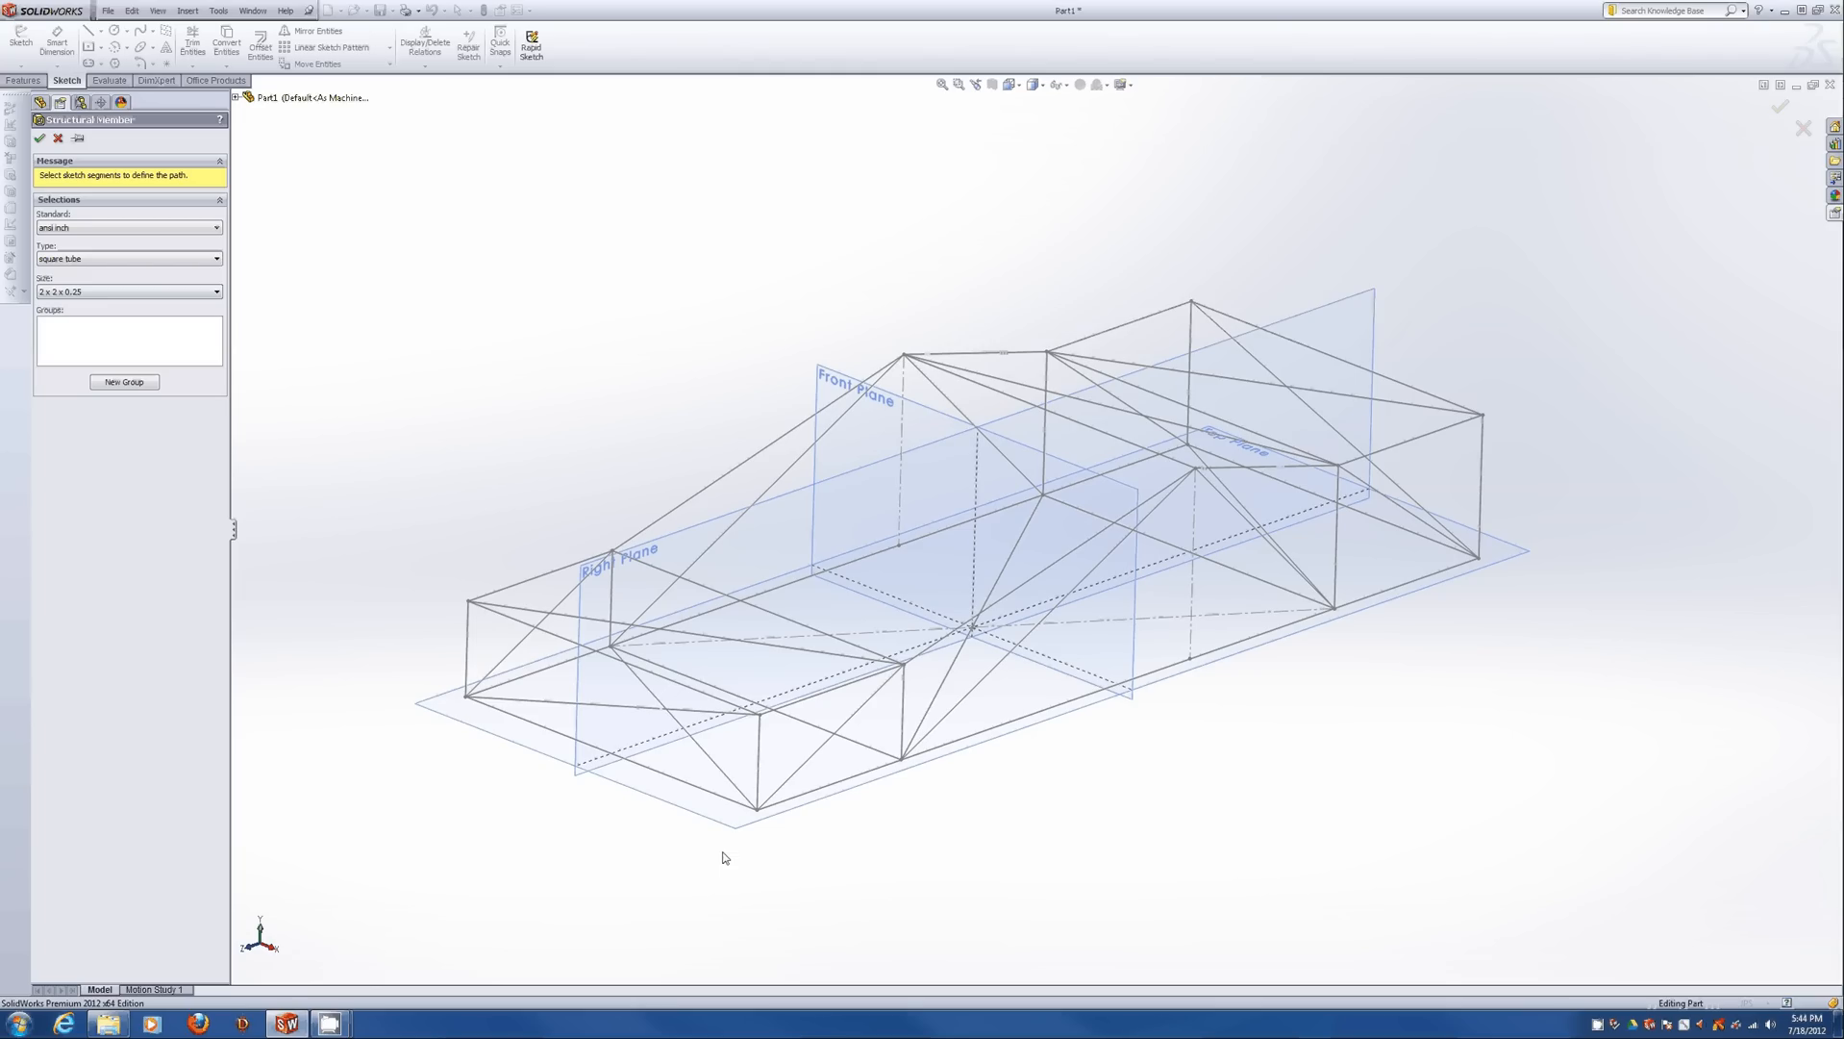
Add both long side edges of the base and the far-side front extension edge as path segments of the first member group.
{"action": "left_click", "coordinate": [1027, 724]}
{"action": "left_click", "coordinate": [779, 596]}
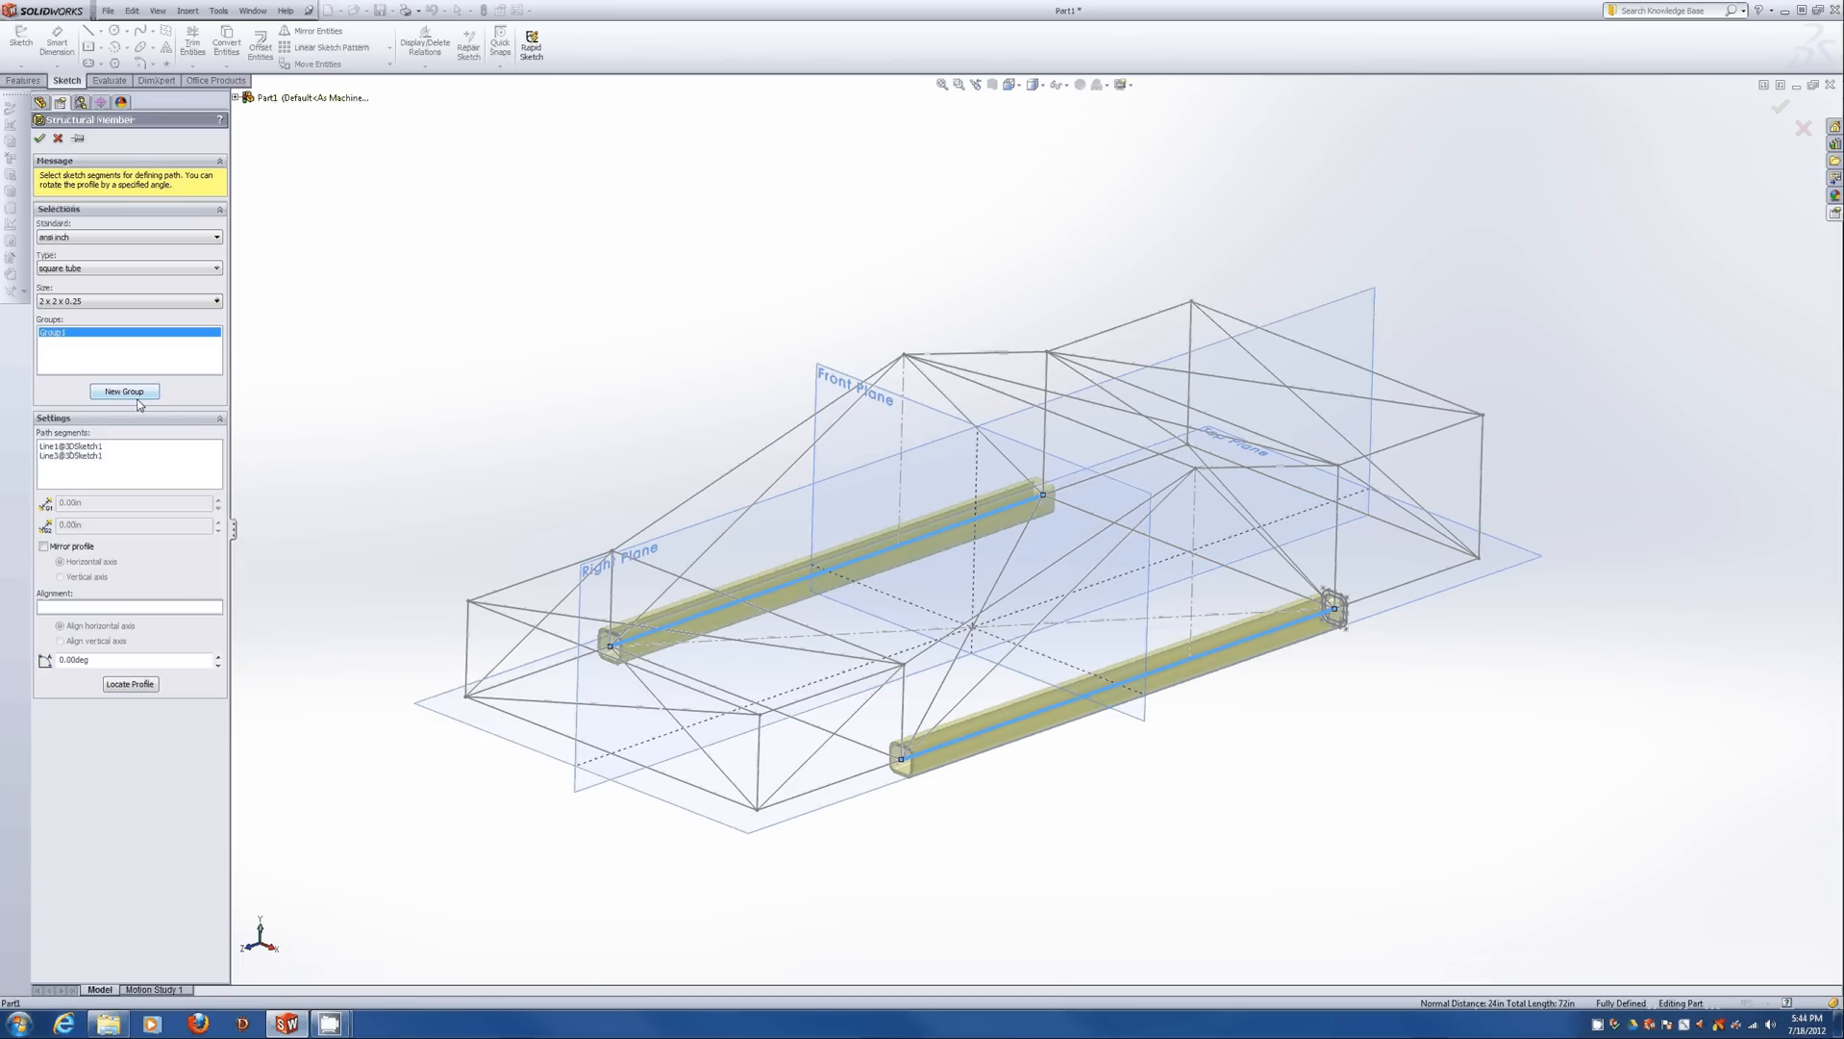
{"action": "left_click", "coordinate": [547, 667]}
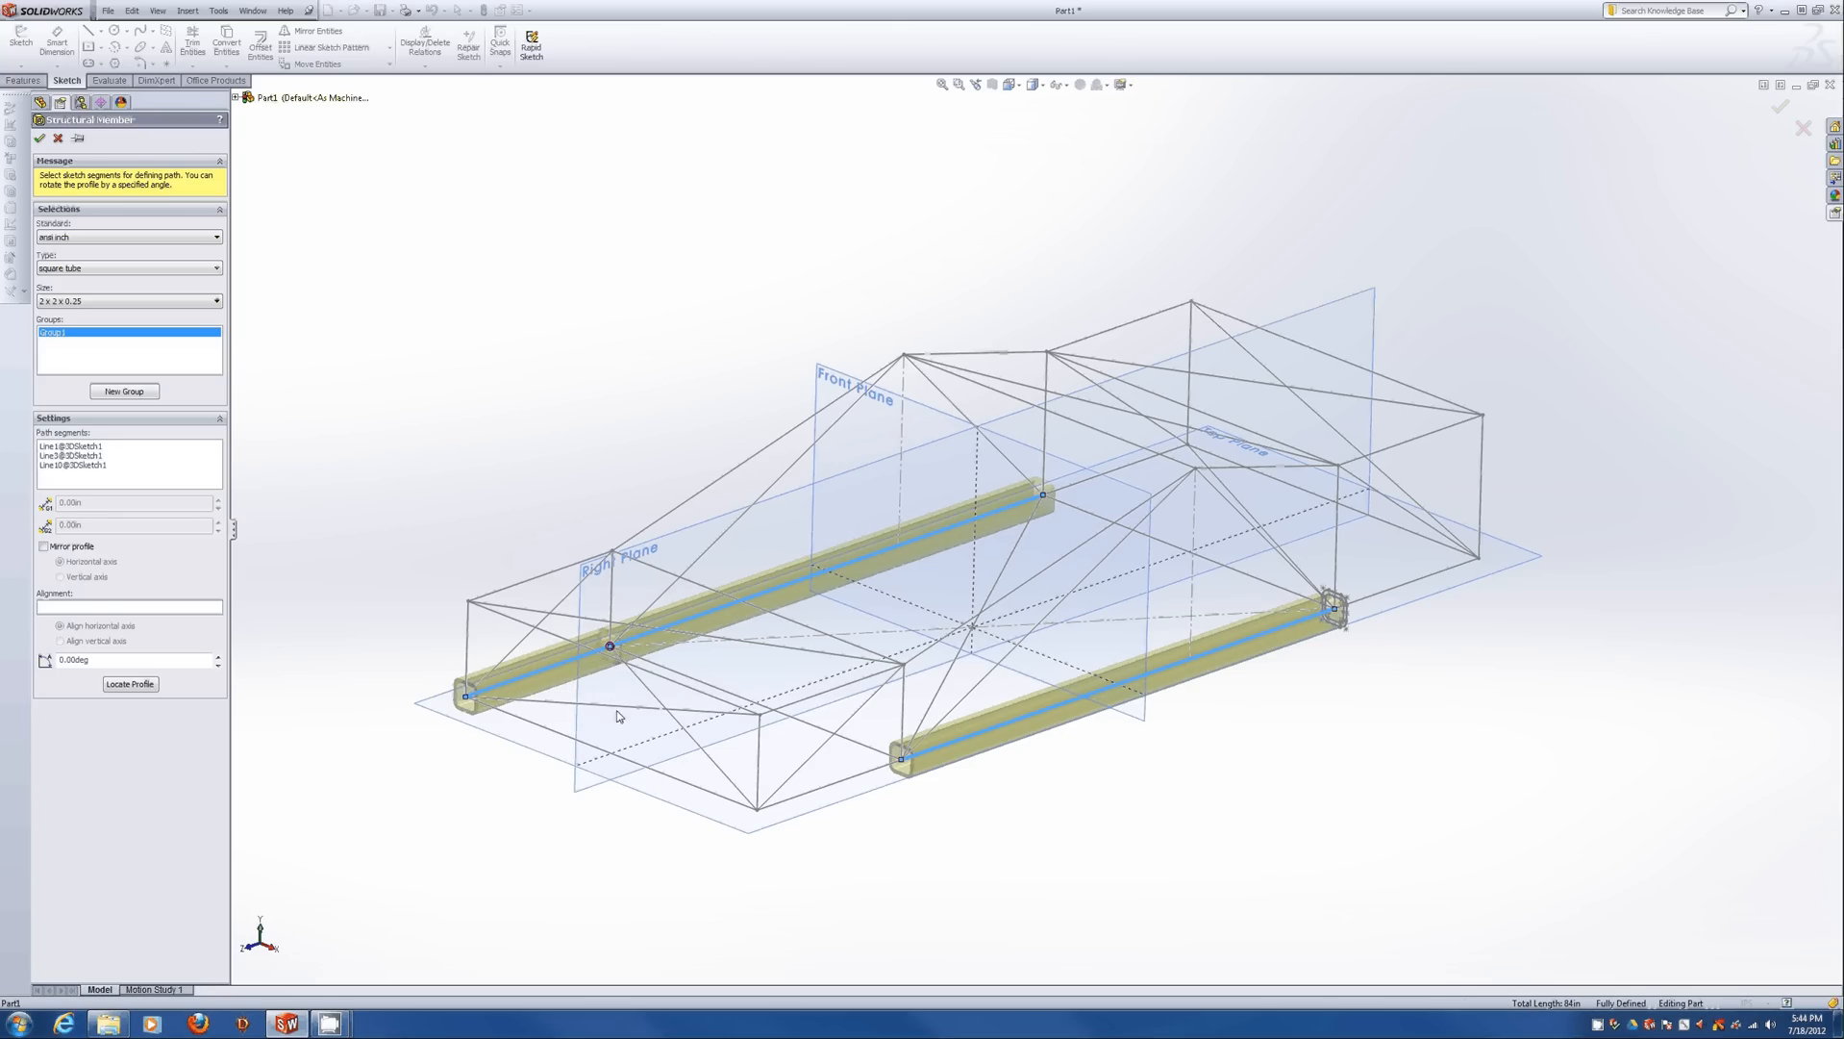
{"action": "mouse_move", "coordinate": [679, 679]}
{"action": "middle_mouse_down"}
{"action": "mouse_move", "coordinate": [709, 707]}
{"action": "mouse_move", "coordinate": [680, 695]}
{"action": "middle_mouse_up"}
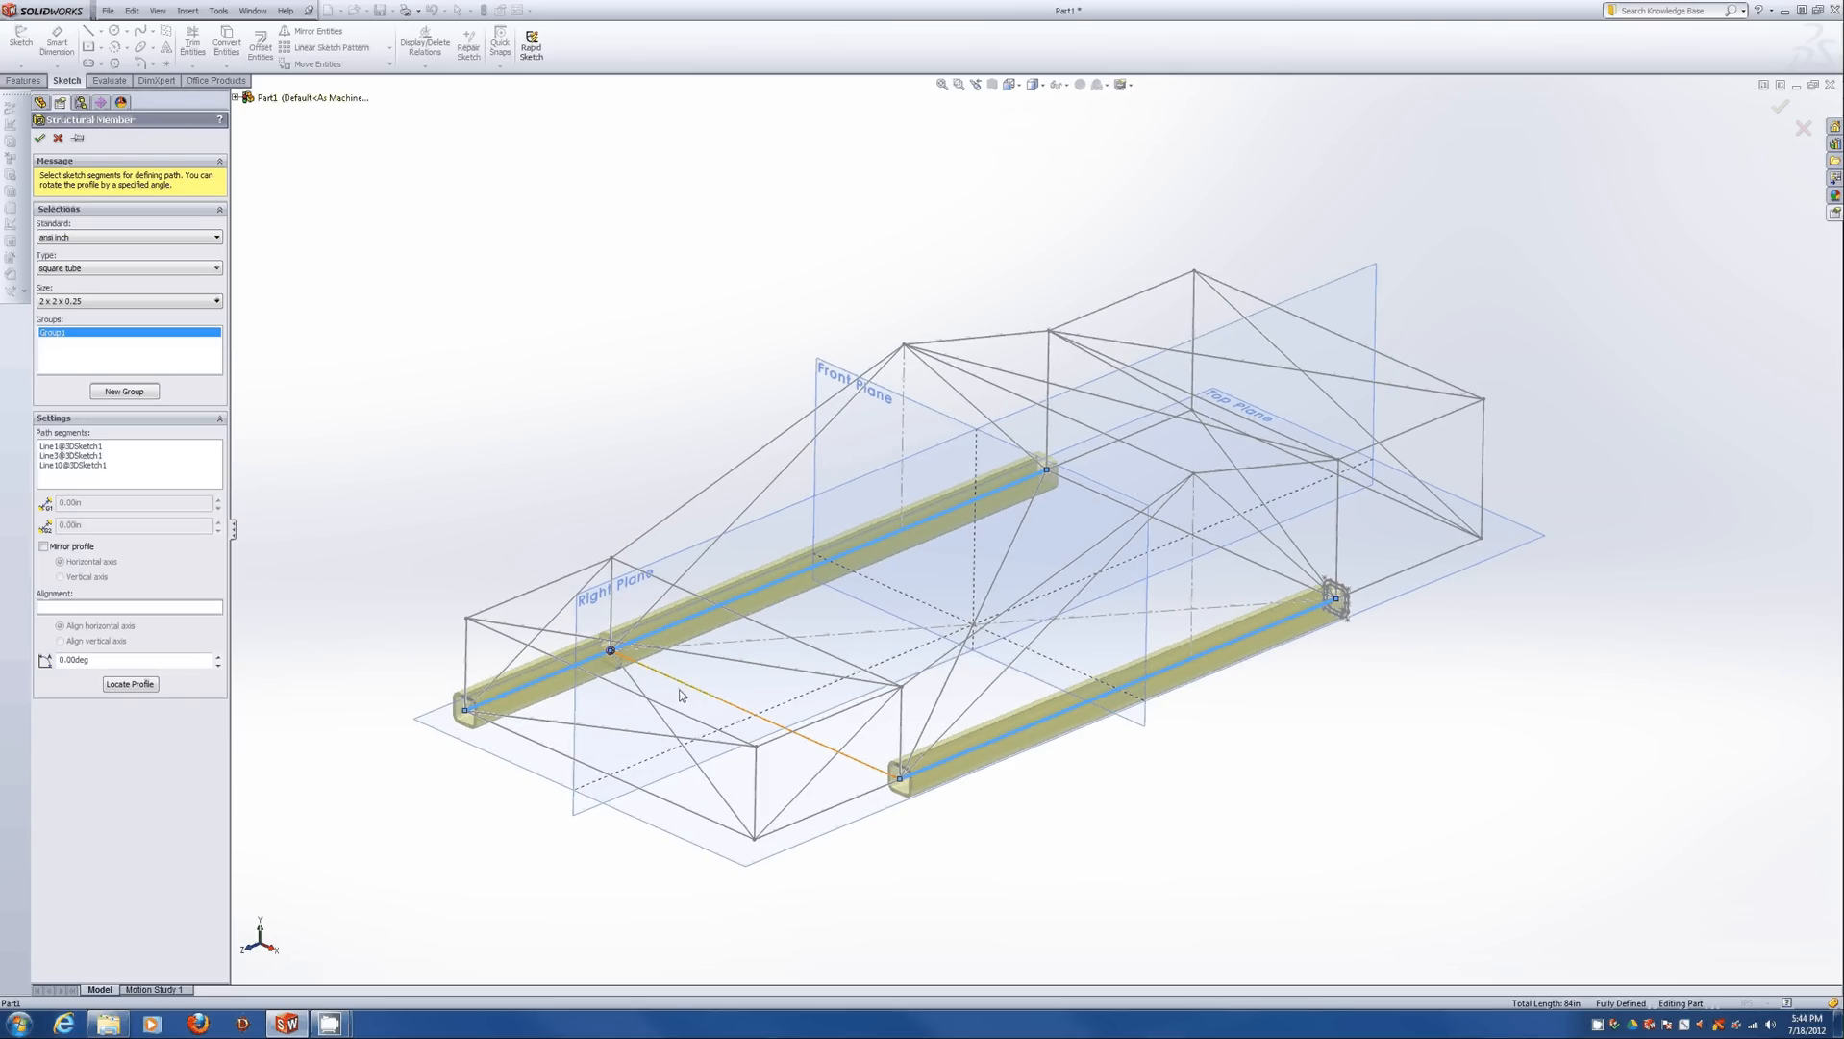
{"action": "right_click", "coordinate": [612, 650]}
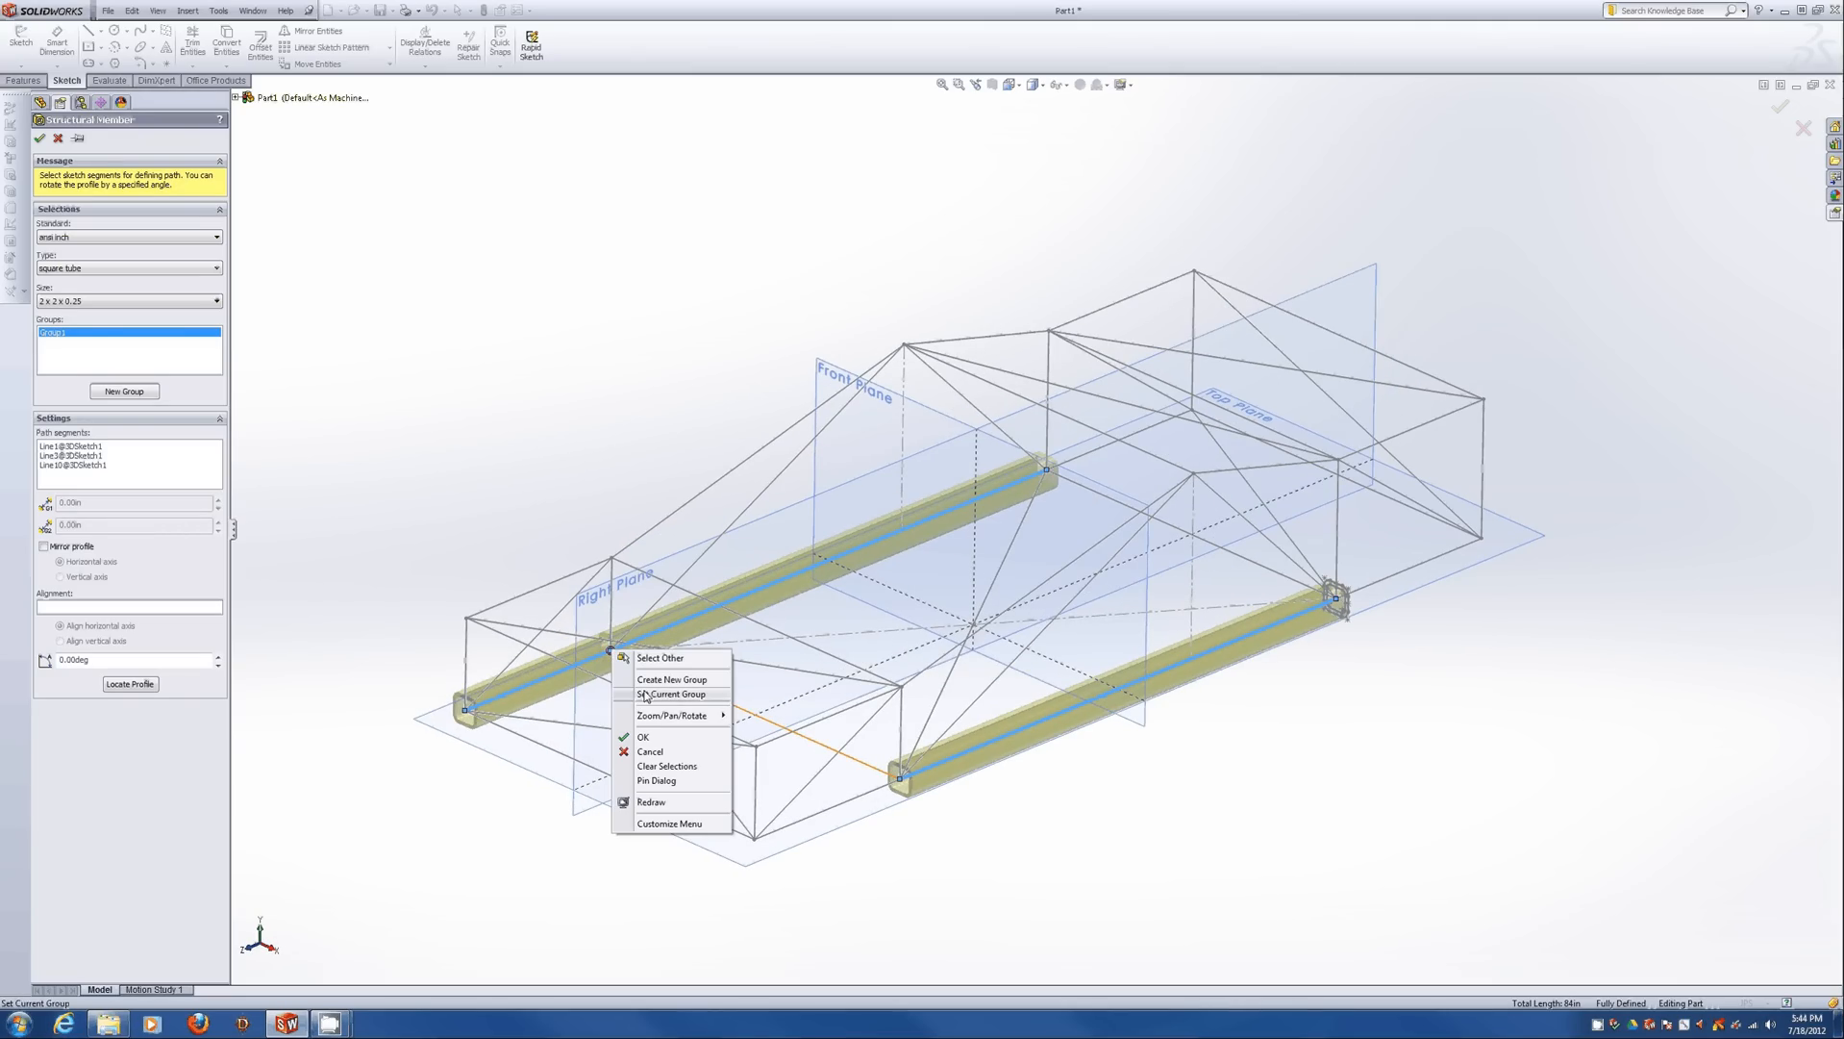
{"action": "mouse_move", "coordinate": [657, 716]}
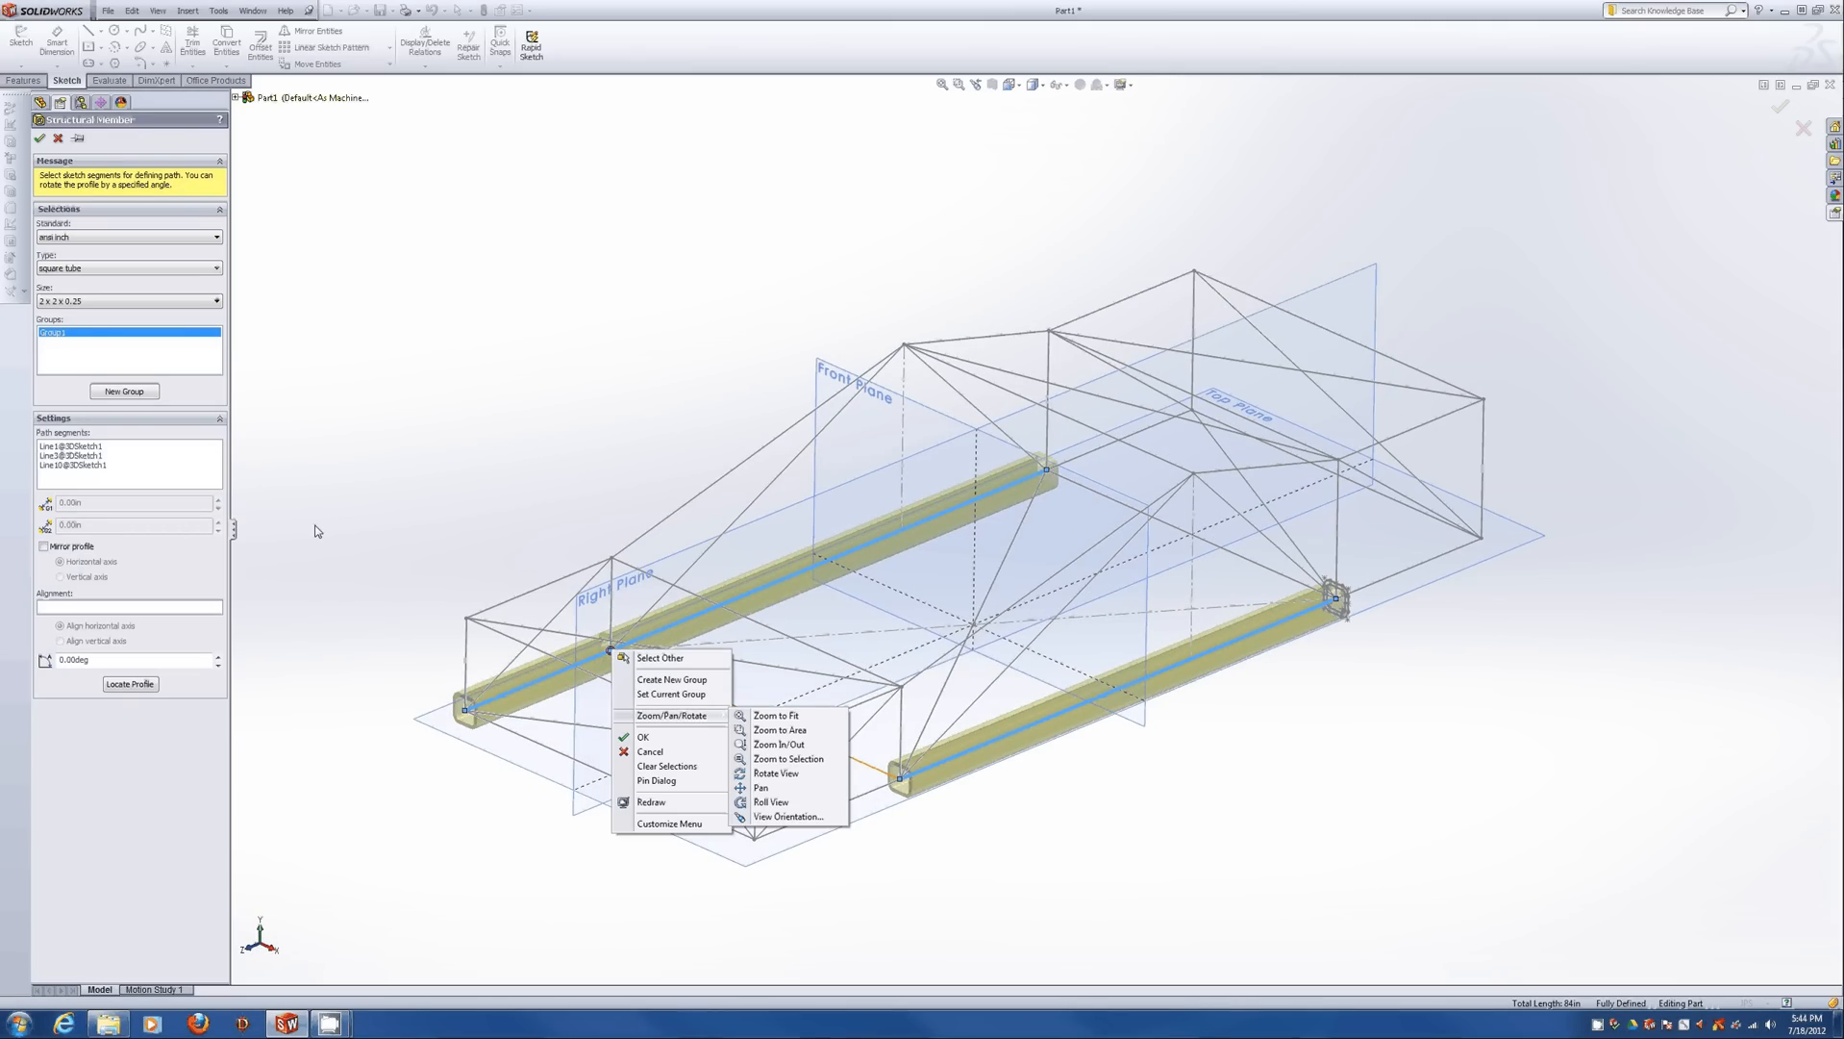
{"action": "left_click", "coordinate": [610, 653]}
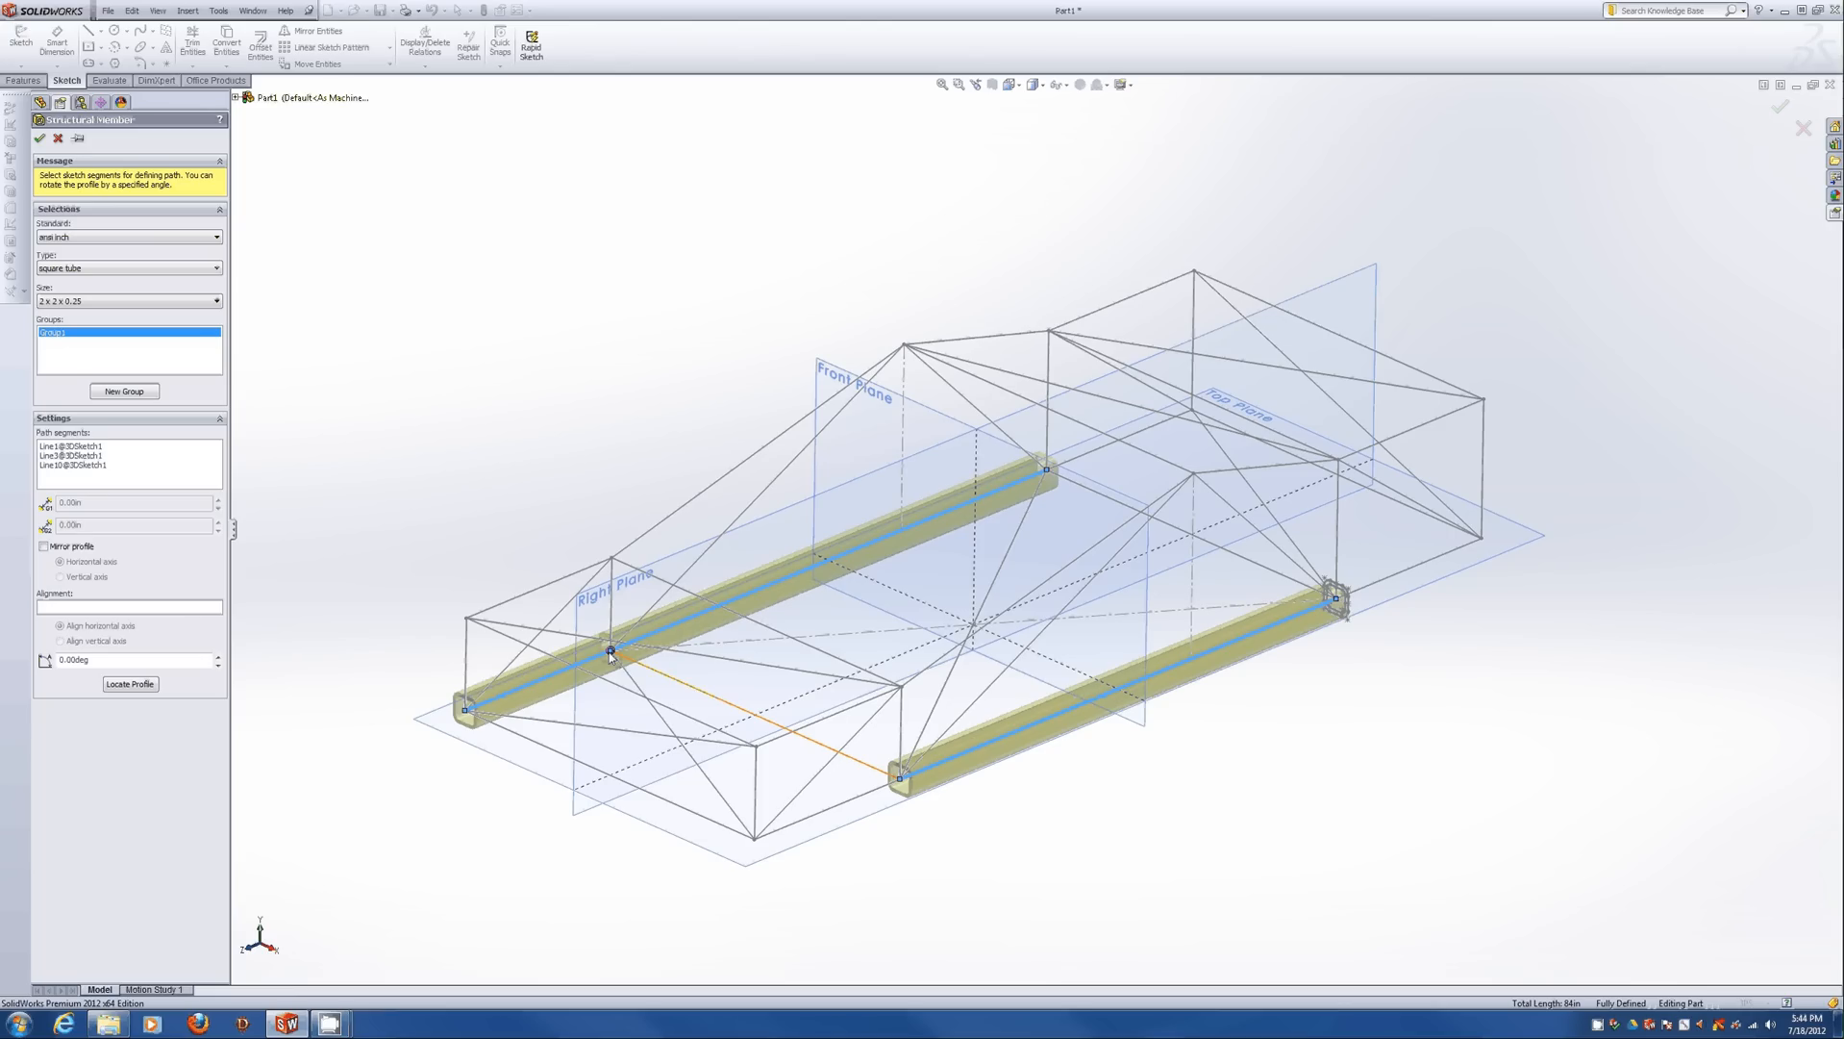
Dismiss the corner treatment options and remove the far-side front extension edge from the first member group.
{"action": "left_click", "coordinate": [611, 652]}
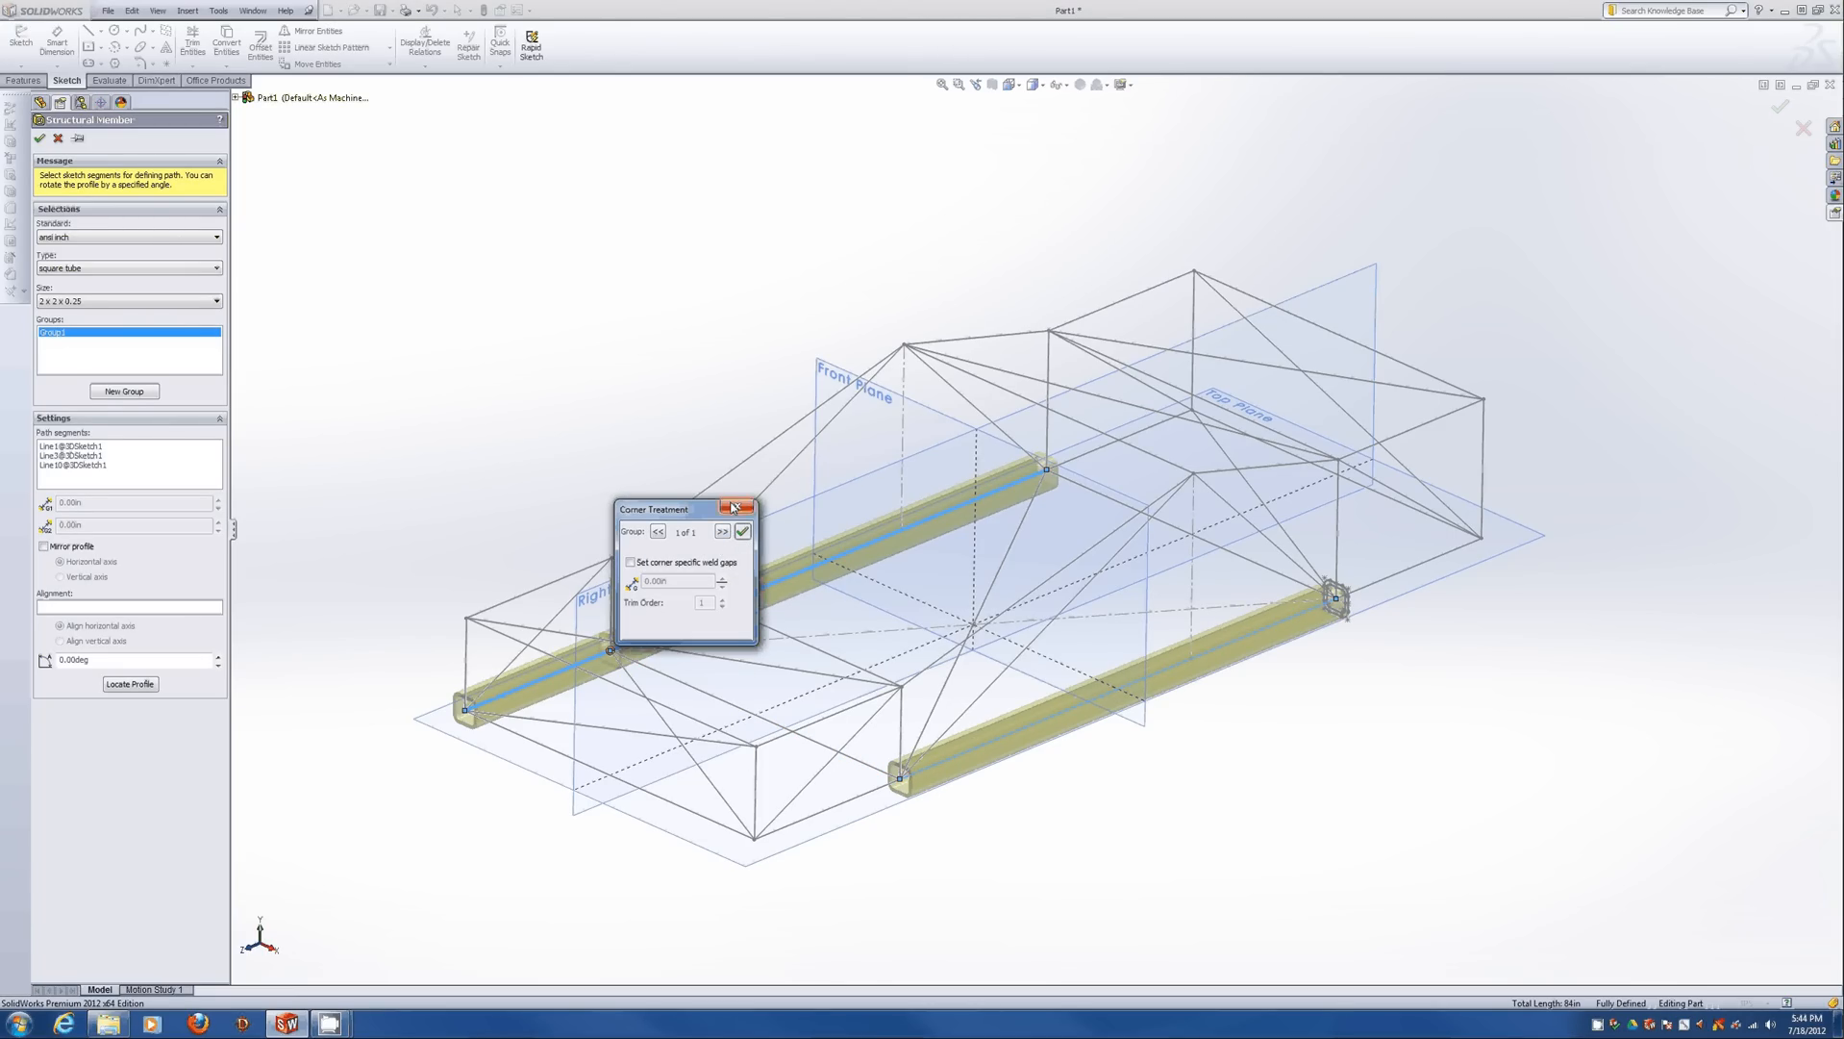
{"action": "left_click", "coordinate": [734, 513]}
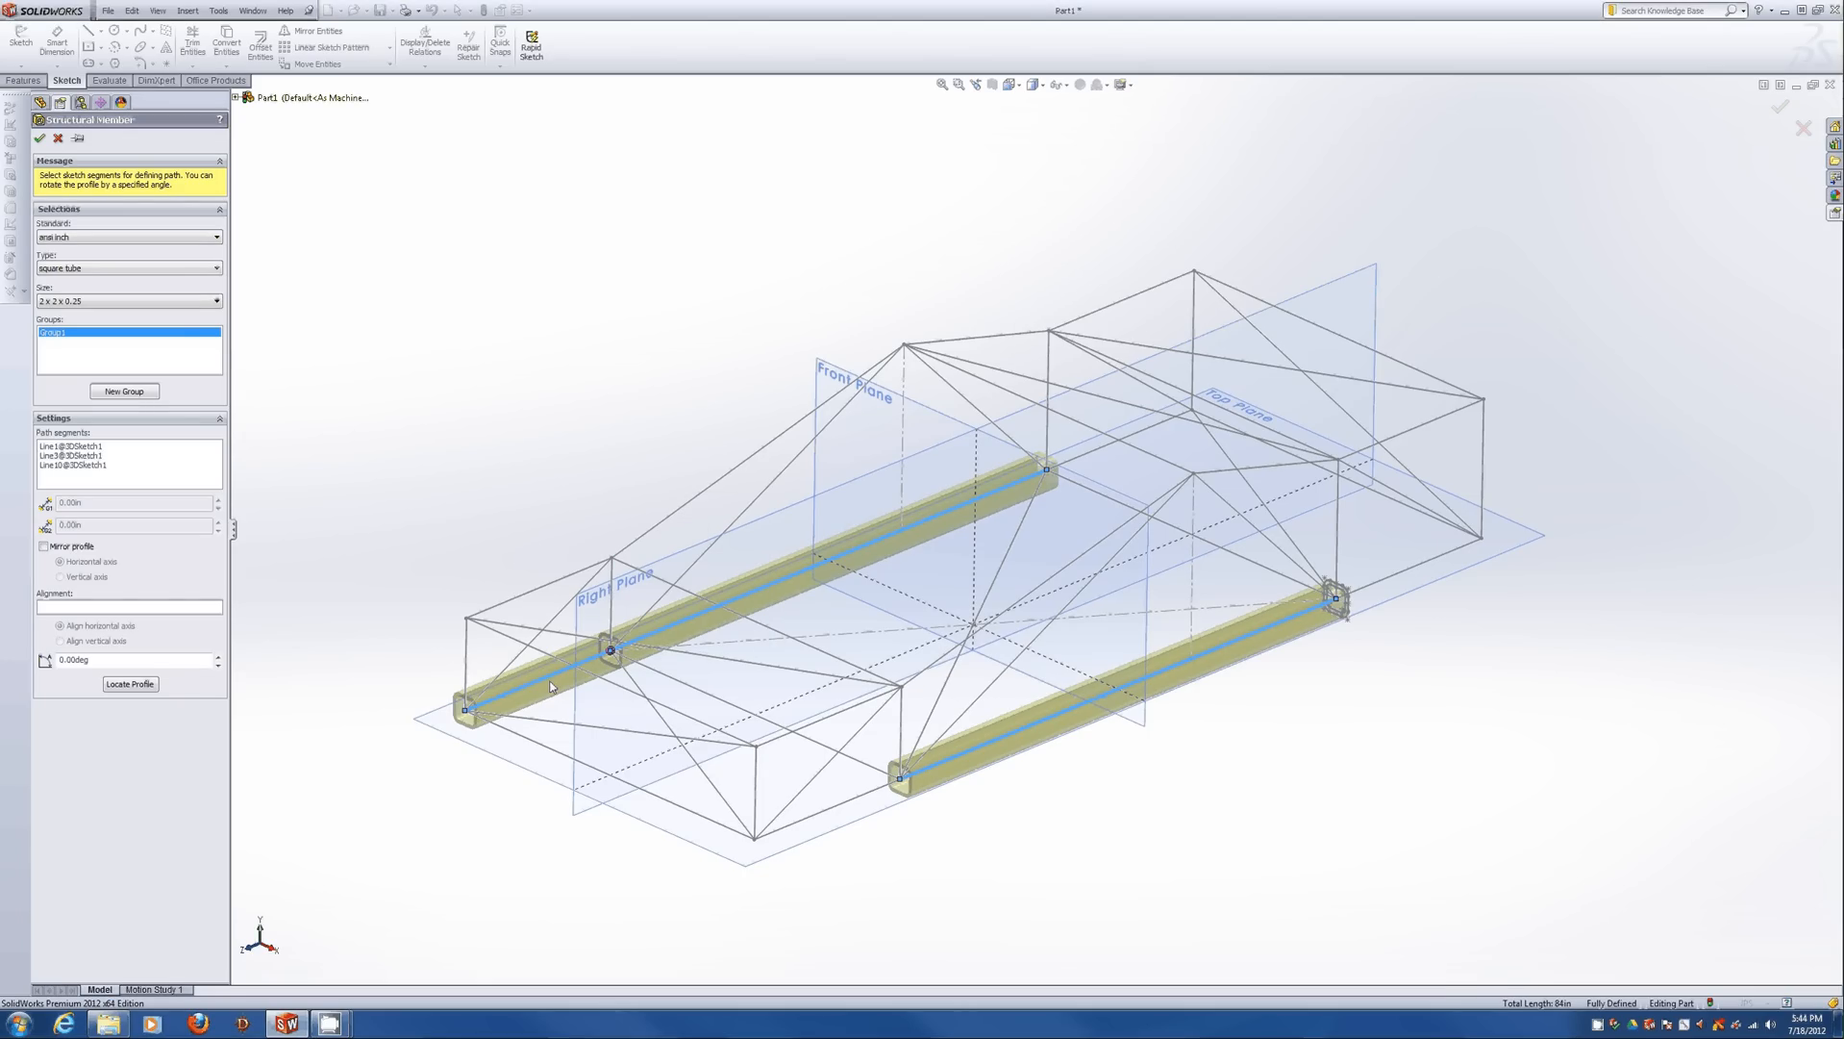
{"action": "left_click", "coordinate": [544, 679]}
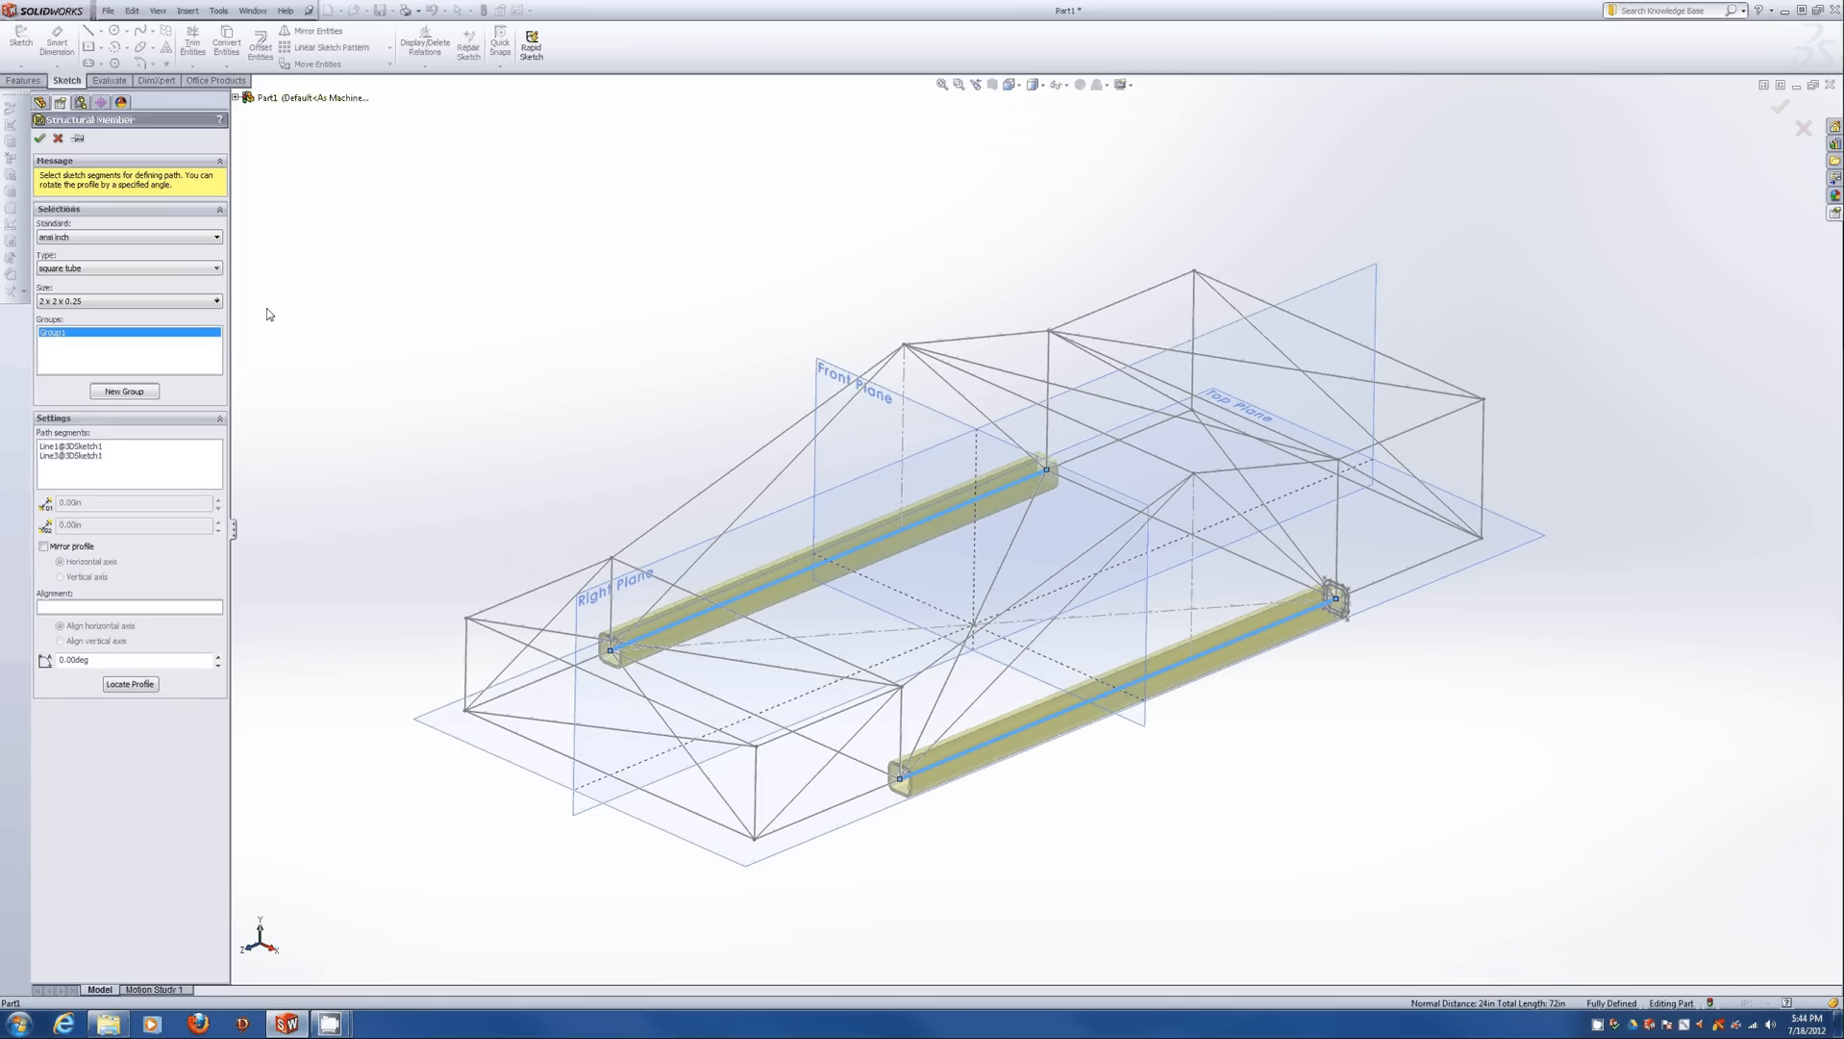
Add a second group with the outer front and rear cross edges of the base, and create the square tube members.
{"action": "left_click", "coordinate": [133, 385]}
{"action": "left_click", "coordinate": [655, 797]}
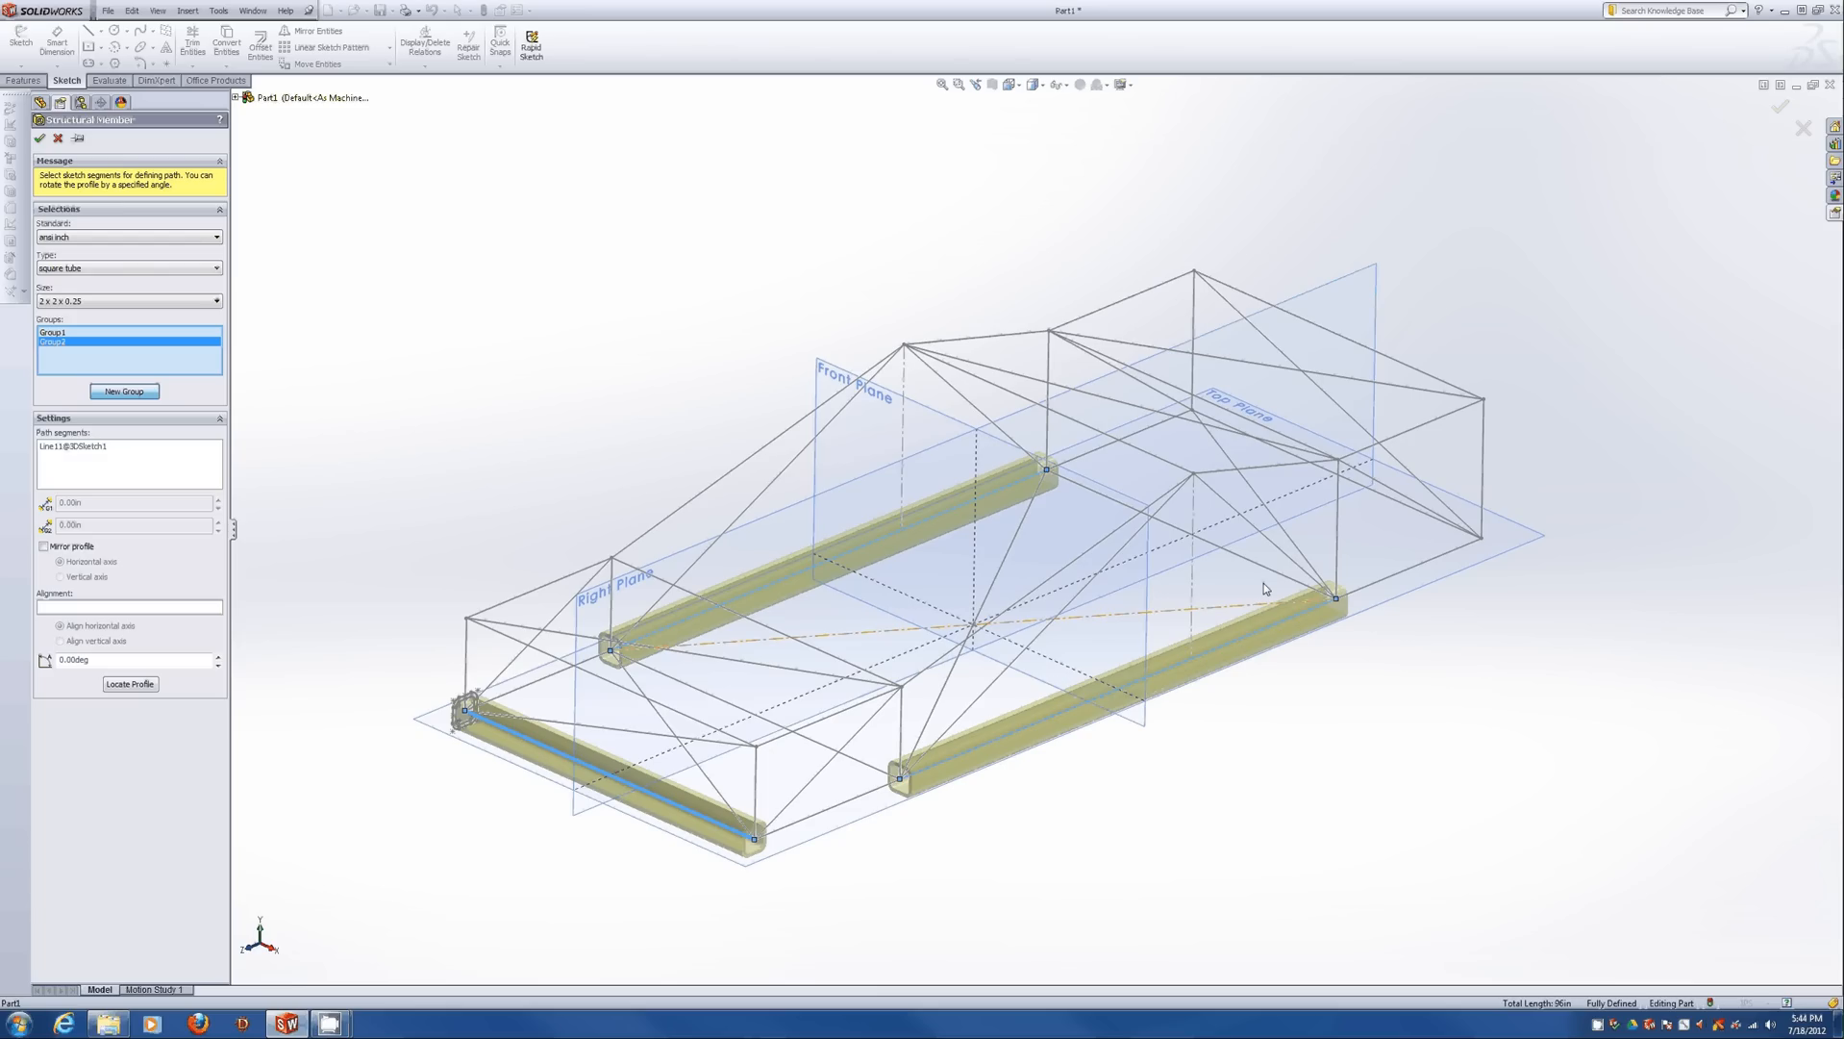
{"action": "left_click", "coordinate": [1394, 497]}
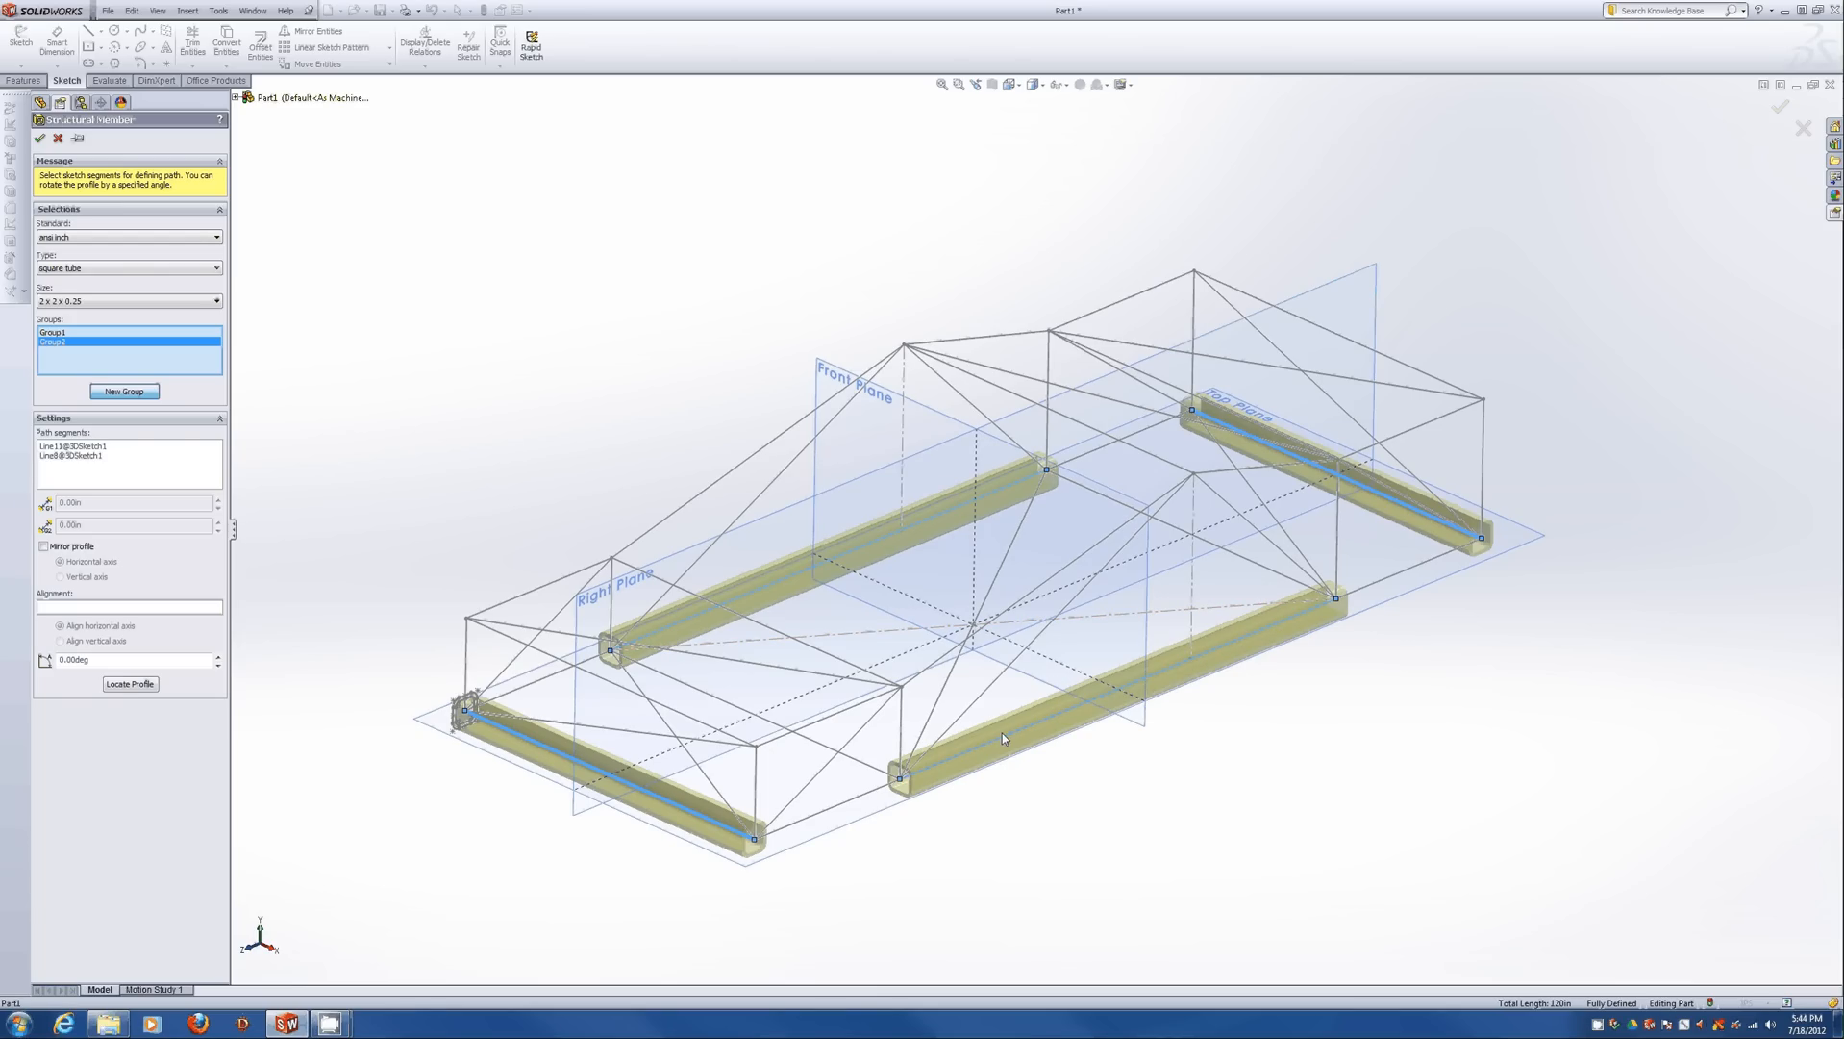
{"action": "middle_click_drag", "start_coordinate": [968, 624], "coordinate": [922, 539]}
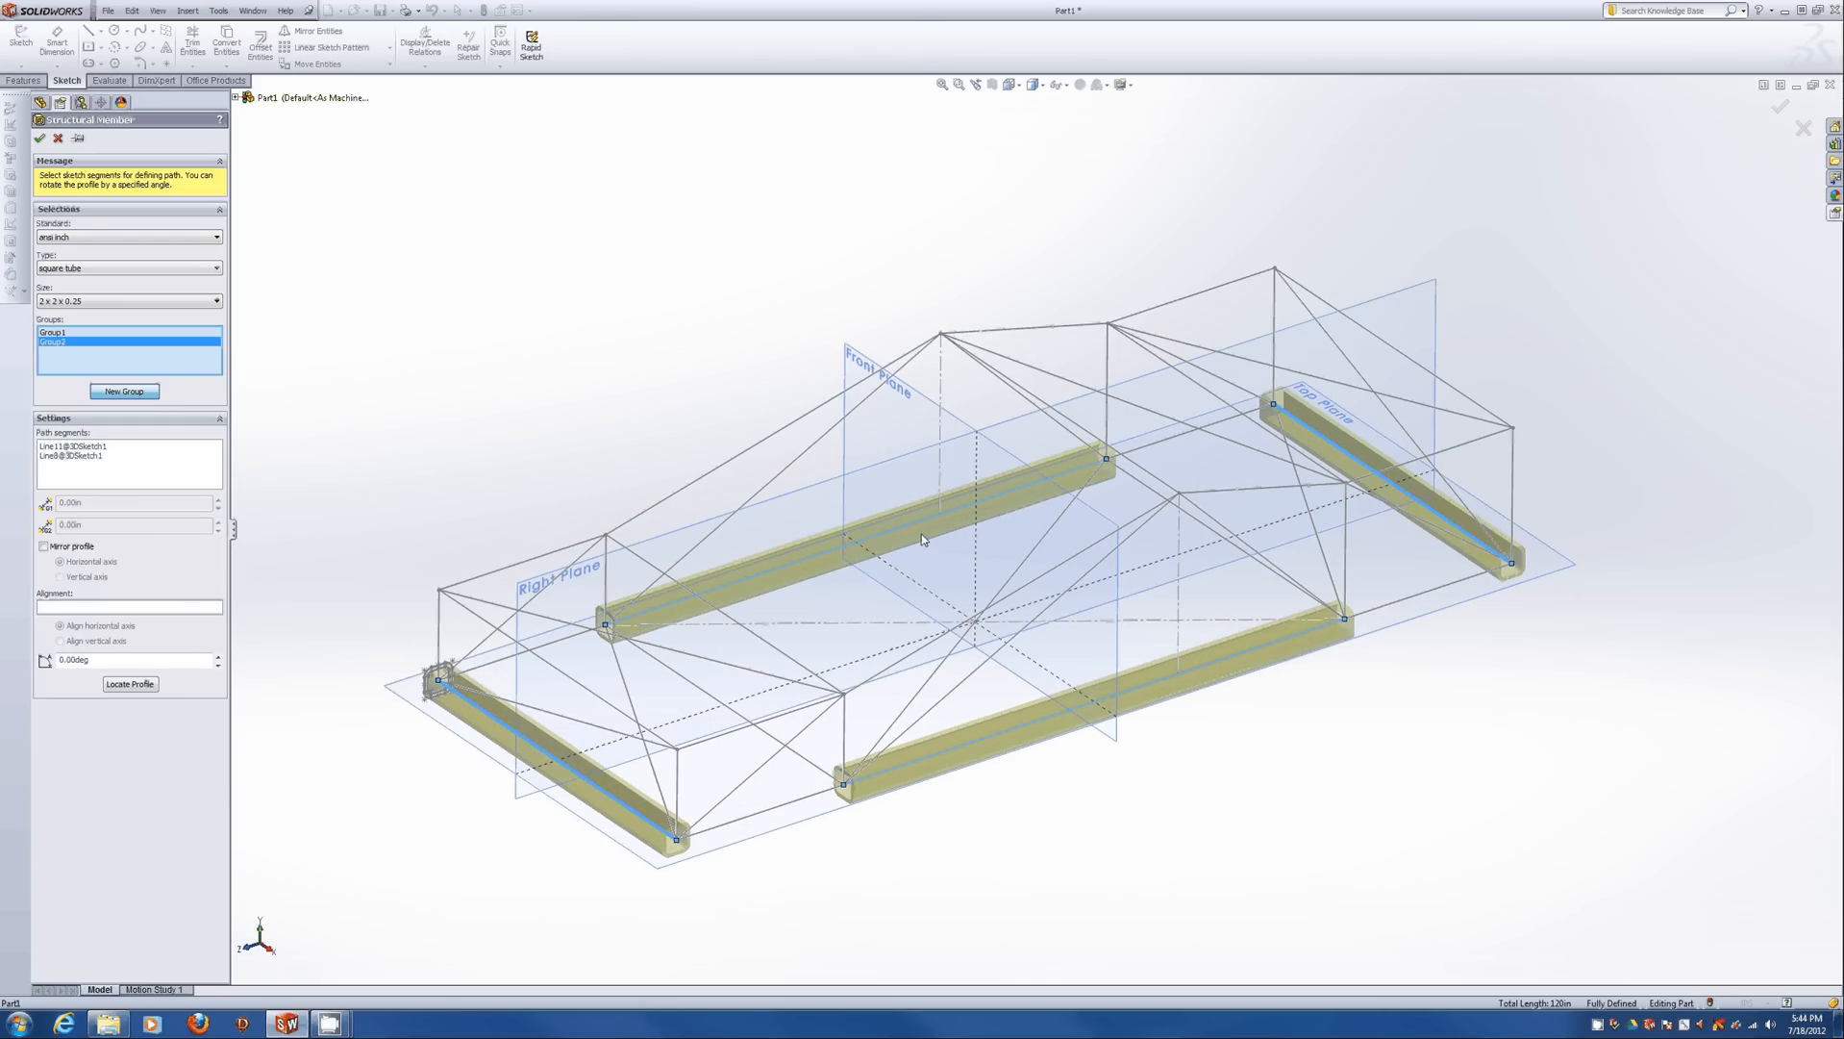
{"action": "left_click", "coordinate": [41, 139]}
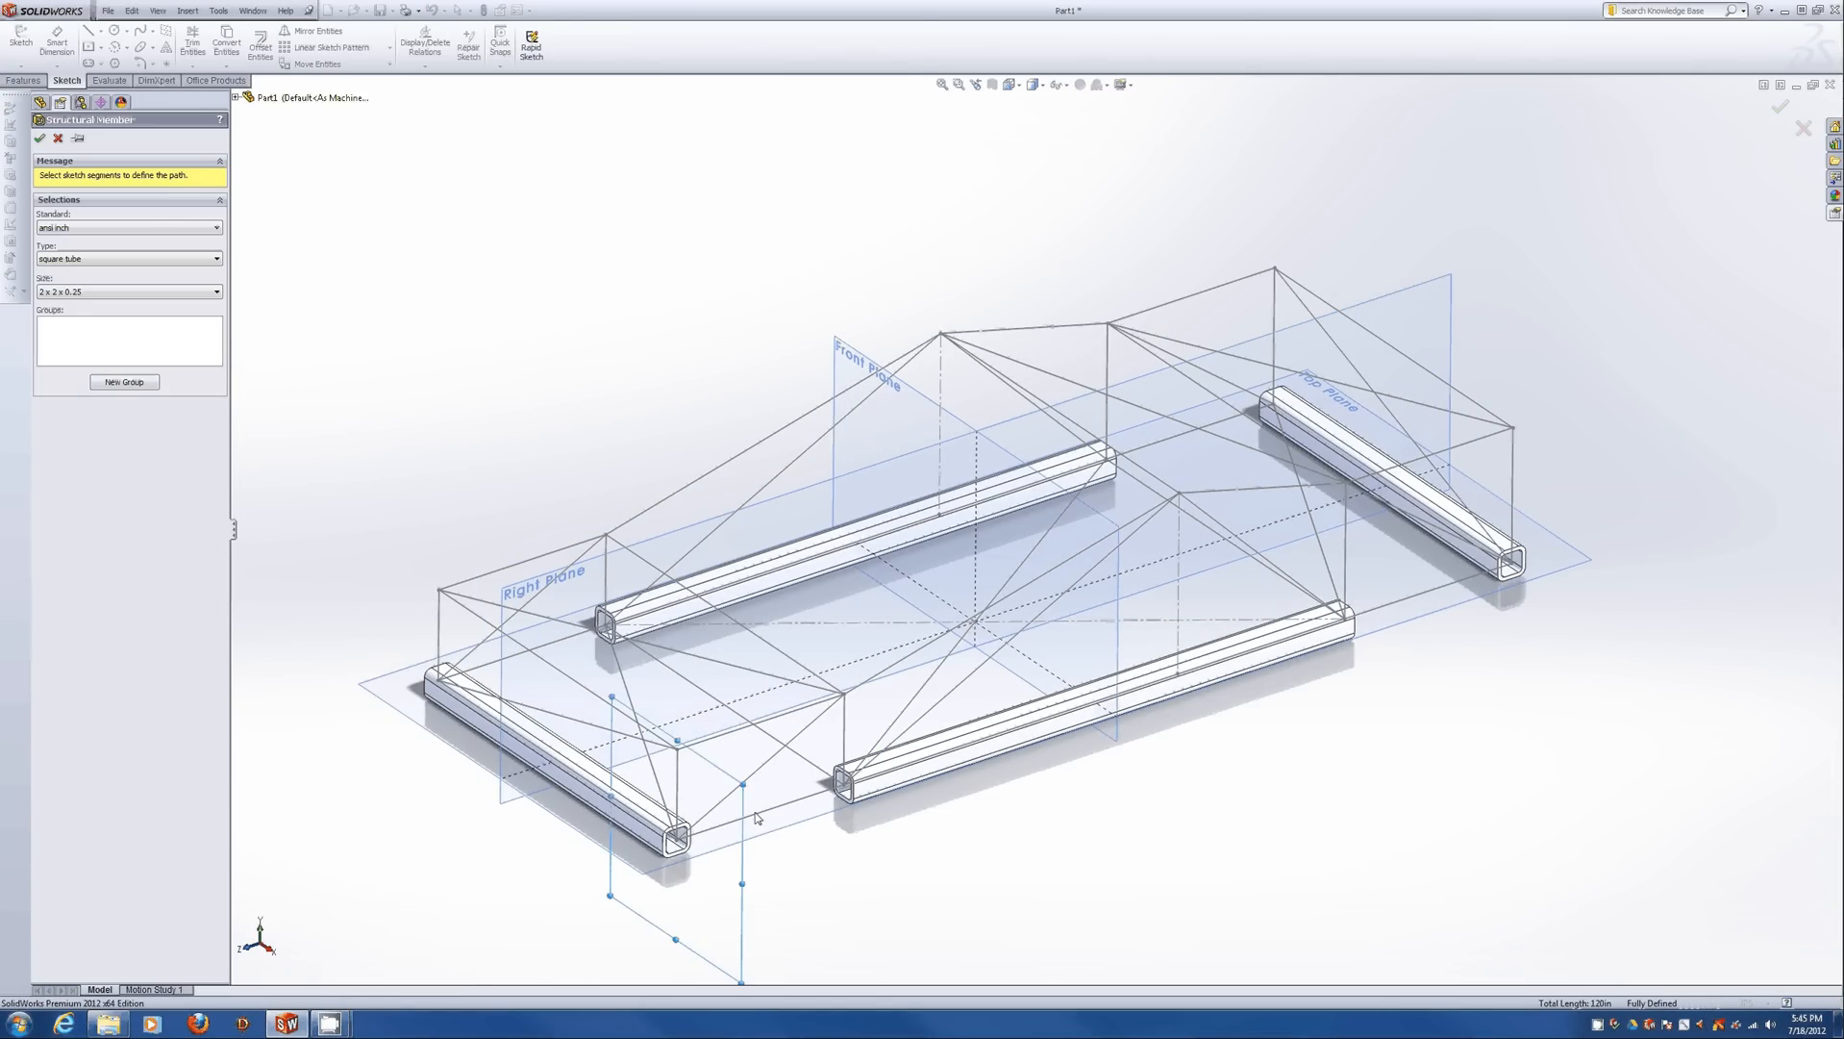
Select the four short front and rear extension edges of the base as path segments for another 2 x 2 x 0.25 square tube member.
{"action": "left_click", "coordinate": [721, 823]}
{"action": "left_click", "coordinate": [544, 643]}
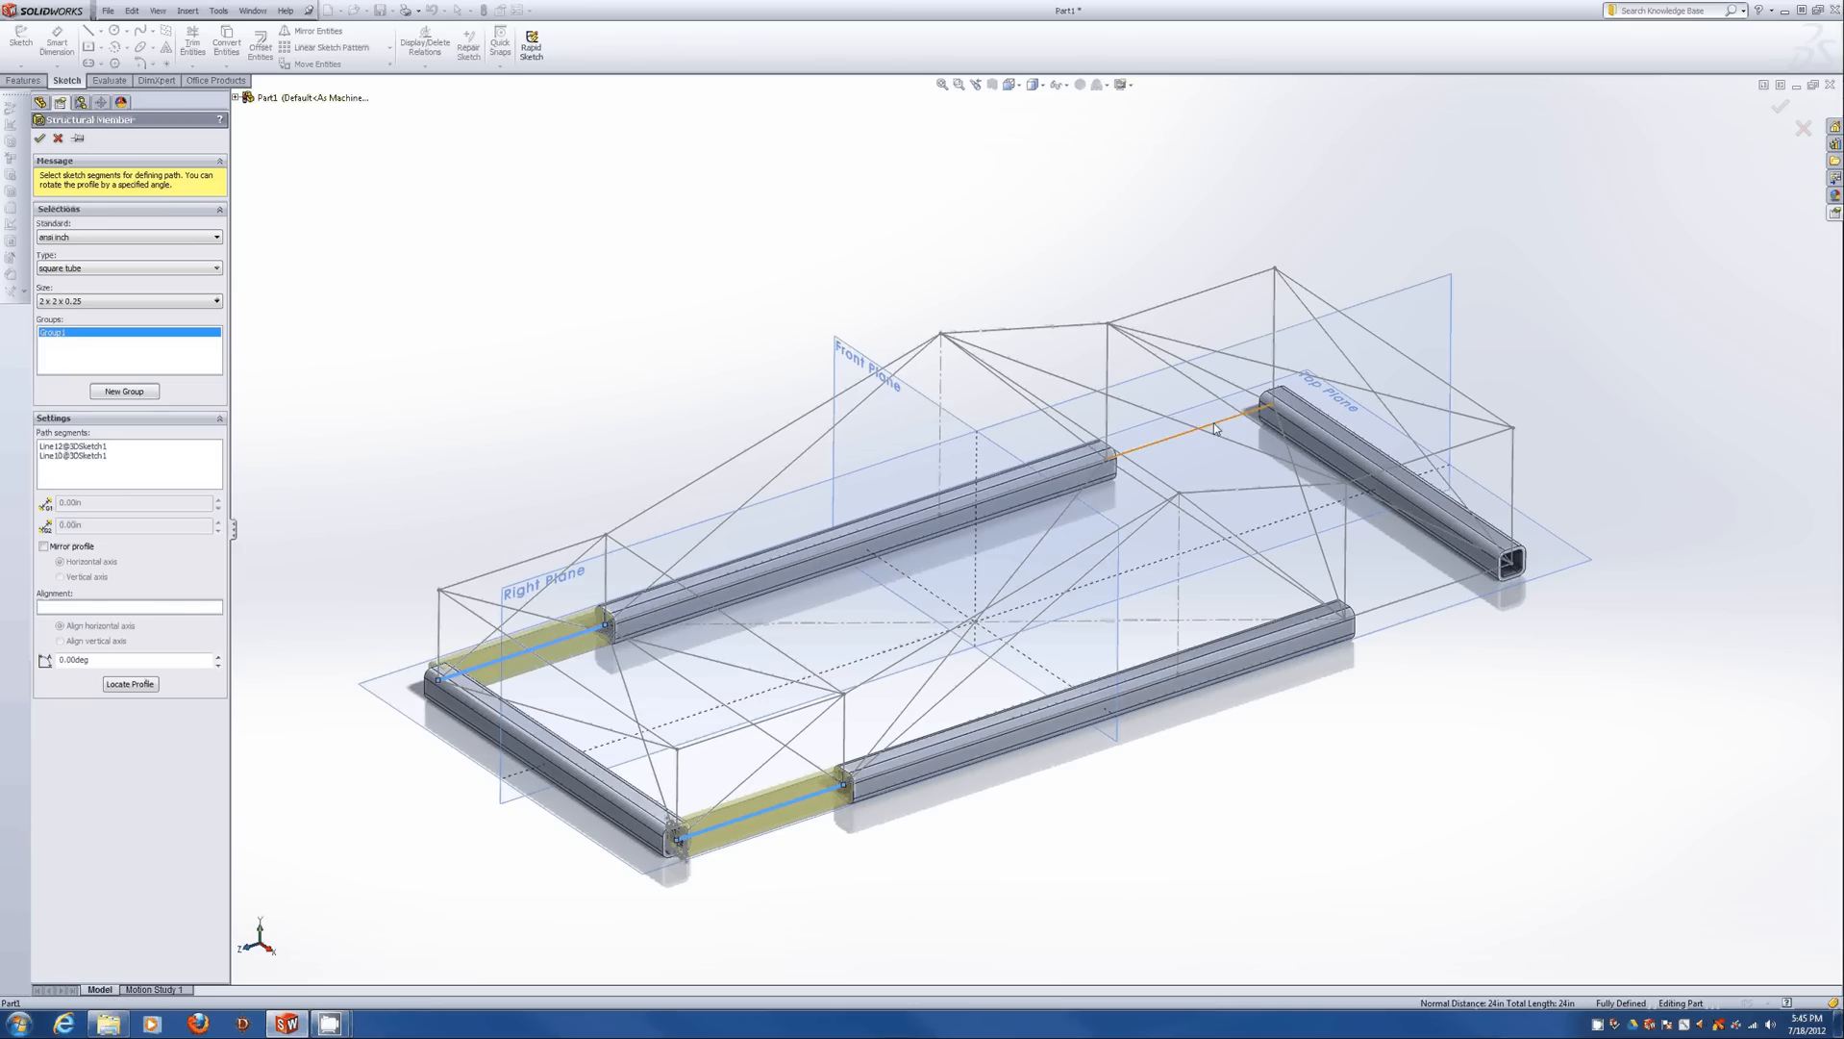
{"action": "left_click", "coordinate": [1190, 431]}
{"action": "left_click", "coordinate": [1418, 594]}
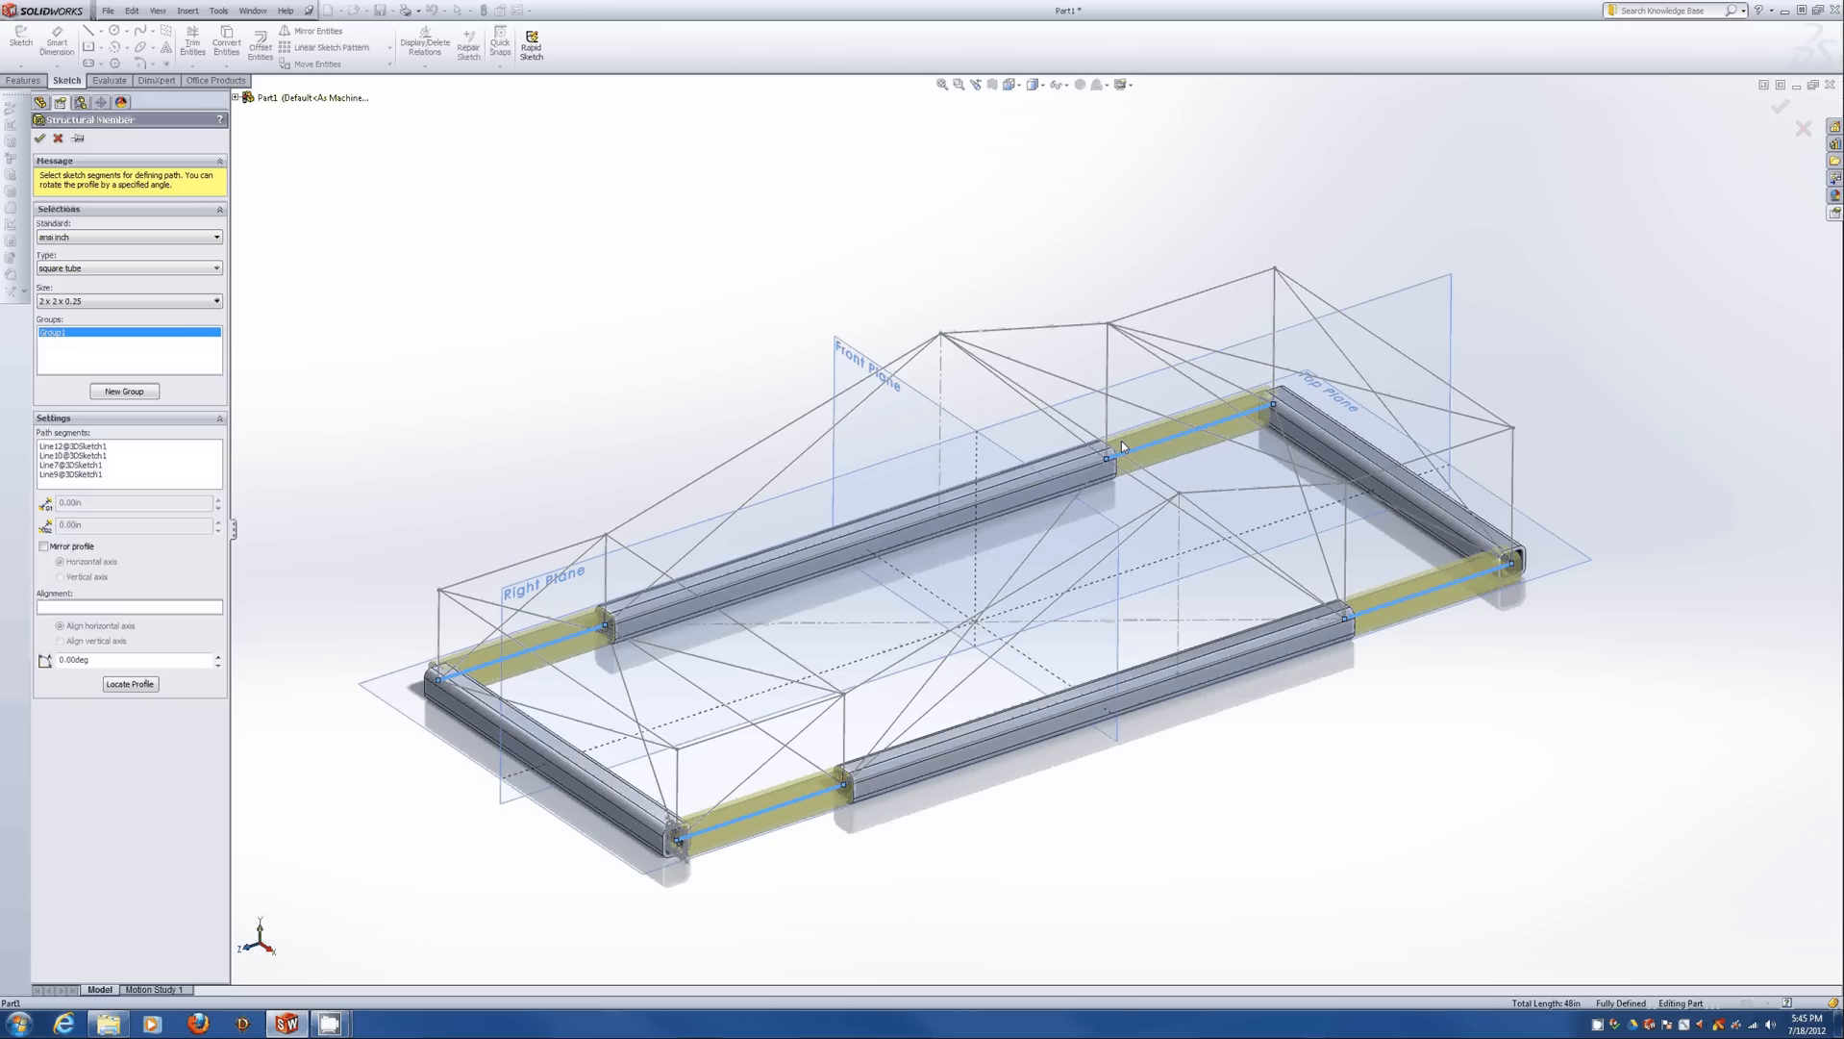
{"action": "left_click", "coordinate": [125, 391]}
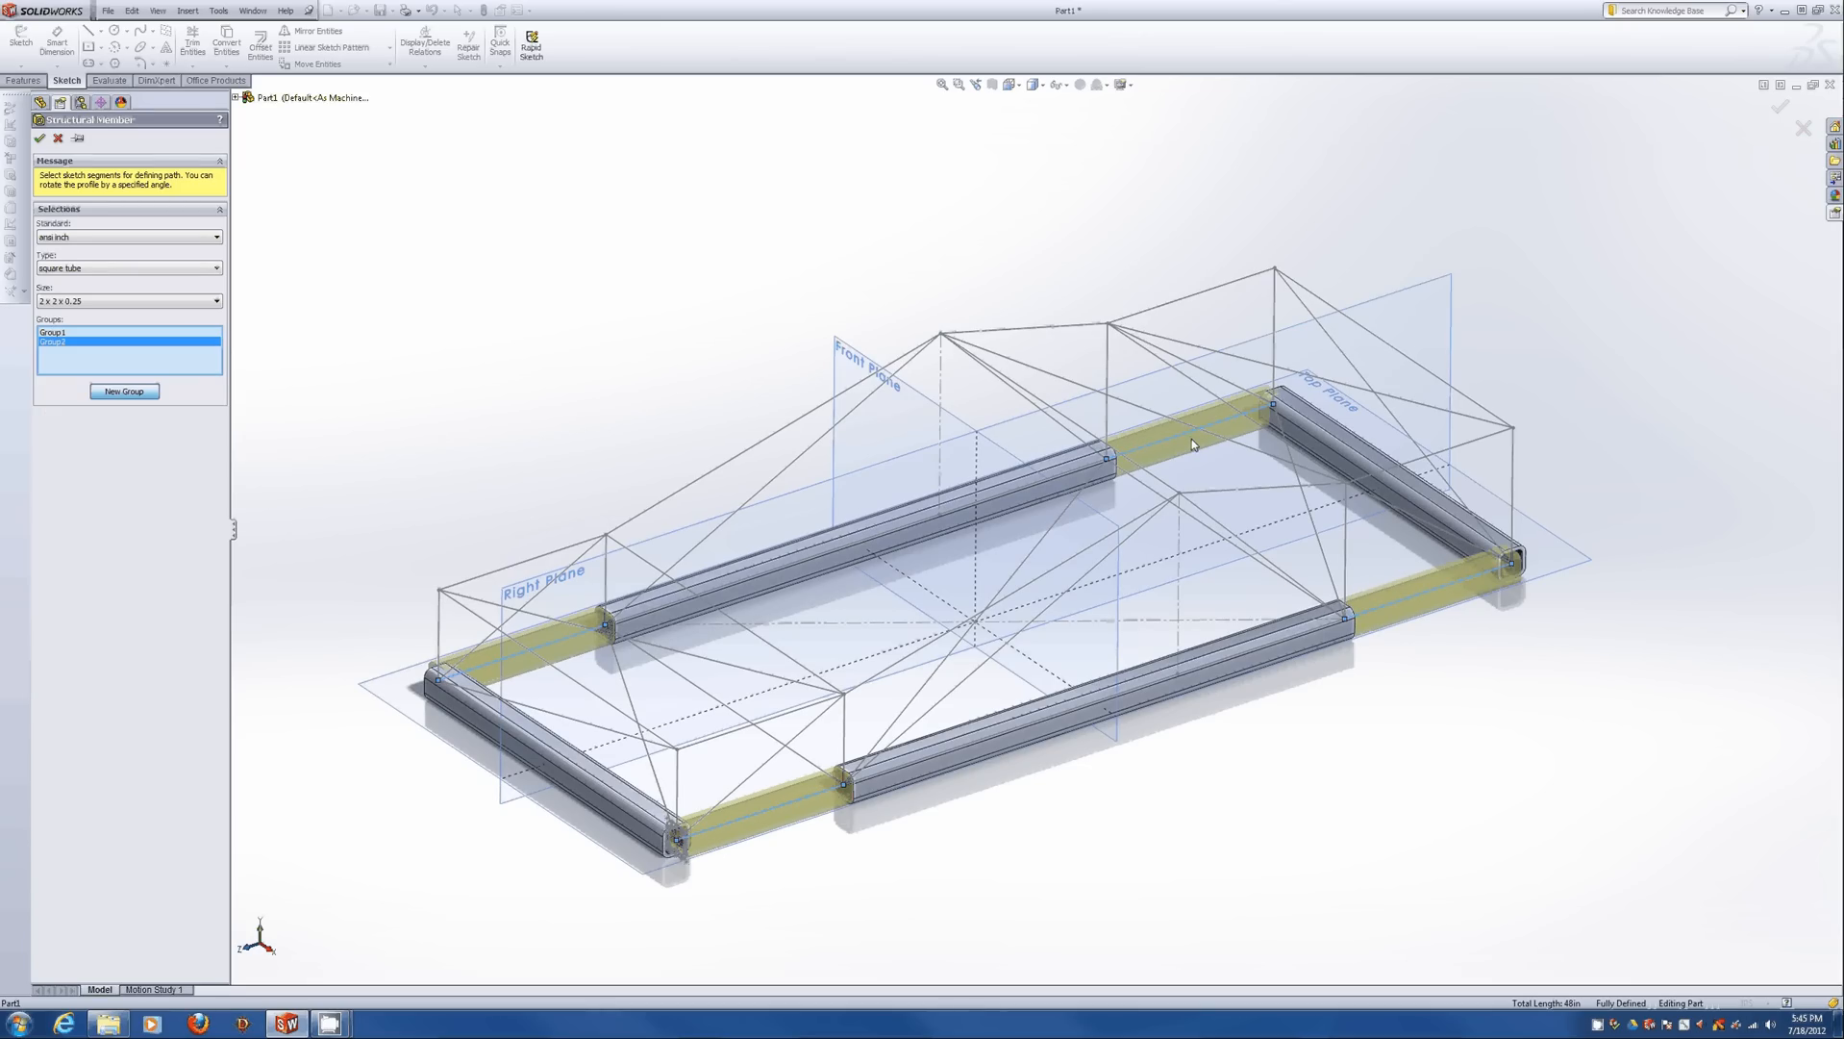
{"action": "left_click", "coordinate": [1139, 483]}
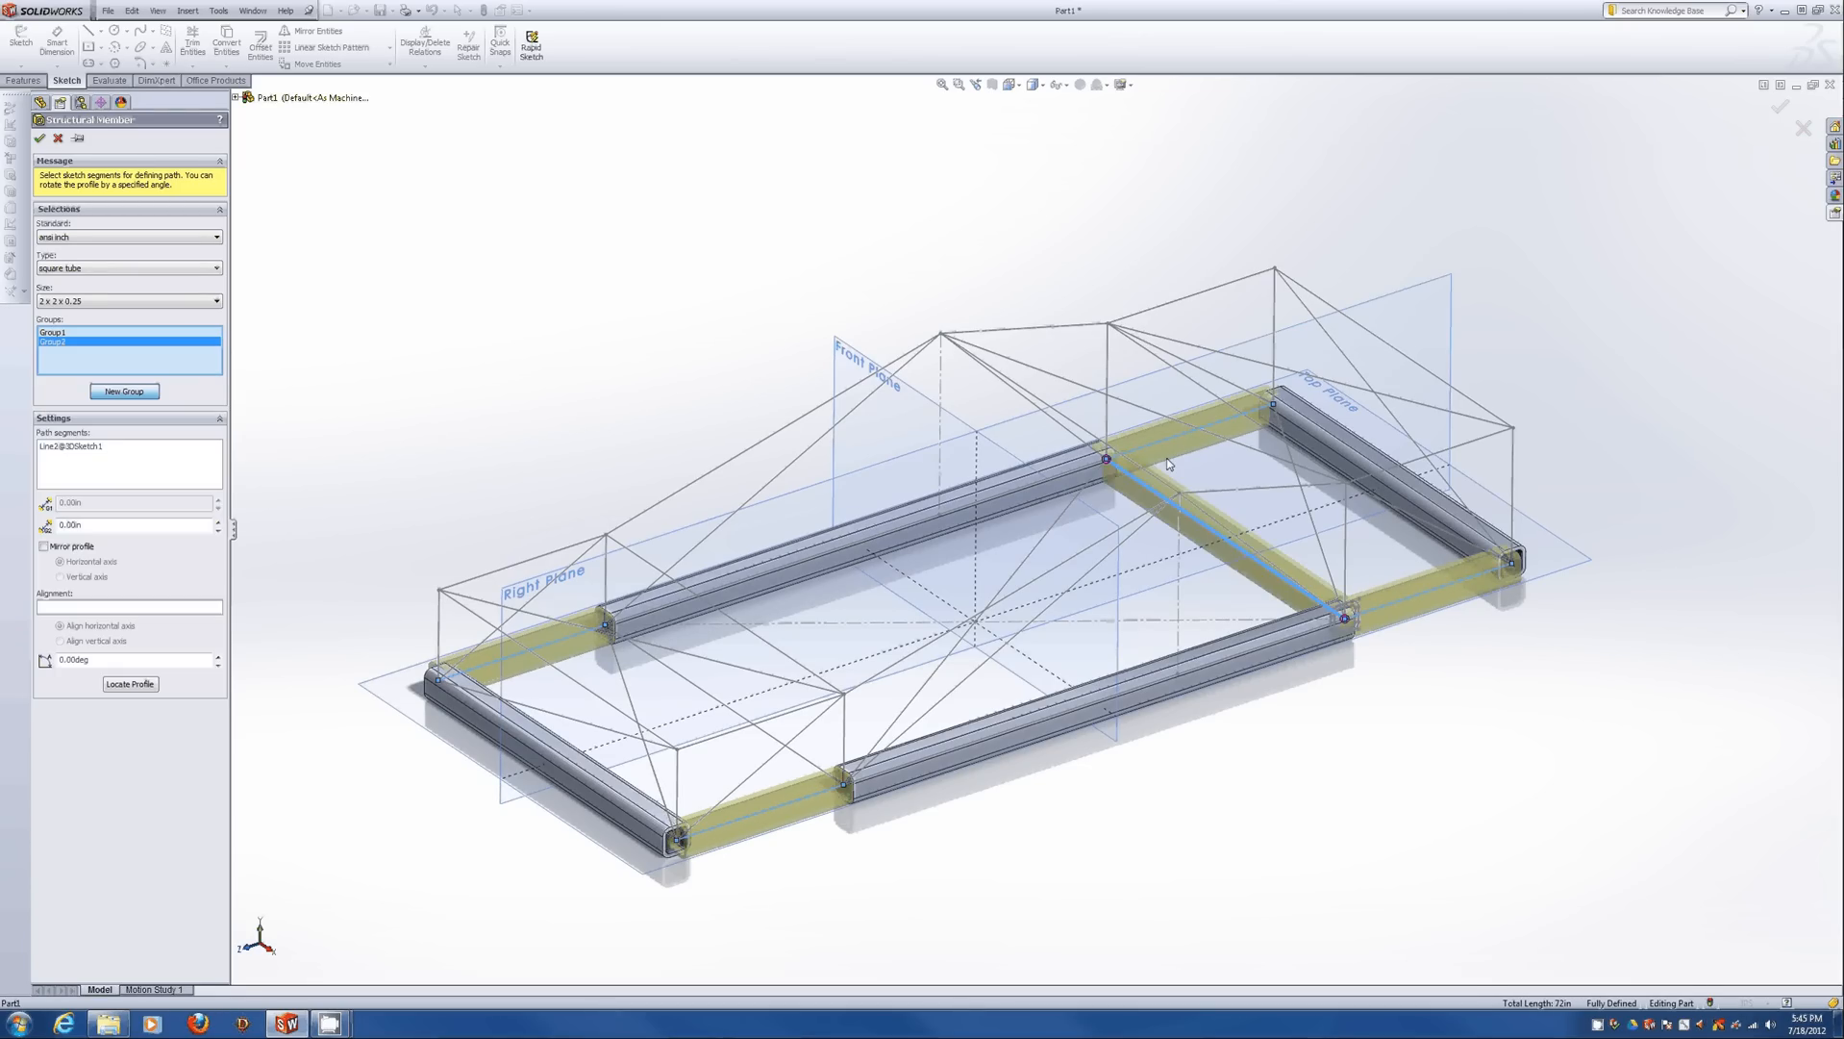
{"action": "middle_click_drag", "start_coordinate": [1140, 490], "coordinate": [1166, 592]}
{"action": "scroll", "coordinate": [1359, 603], "scroll_direction": "down", "scroll_amount": 3}
{"action": "scroll", "coordinate": [1358, 604], "scroll_direction": "down", "scroll_amount": 3}
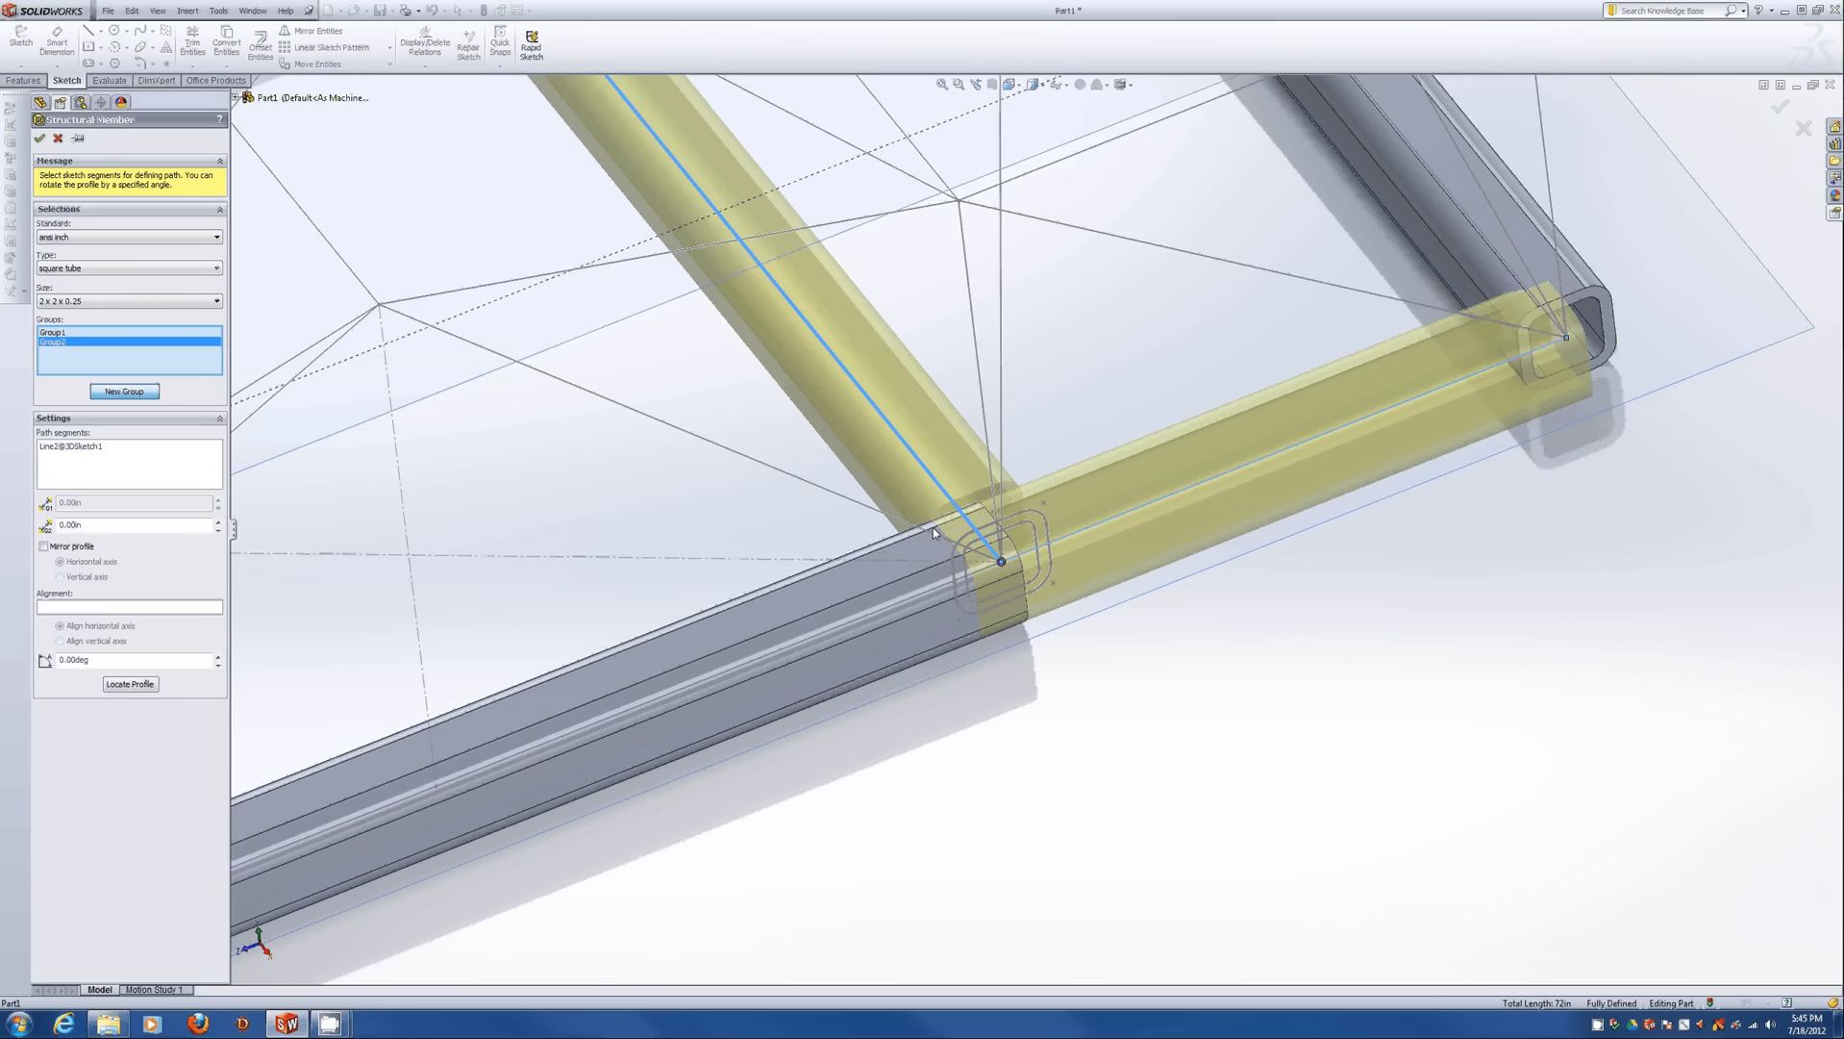
{"action": "scroll", "coordinate": [991, 541], "scroll_direction": "up", "scroll_amount": 5}
{"action": "scroll", "coordinate": [871, 368], "scroll_direction": "down", "scroll_amount": 2}
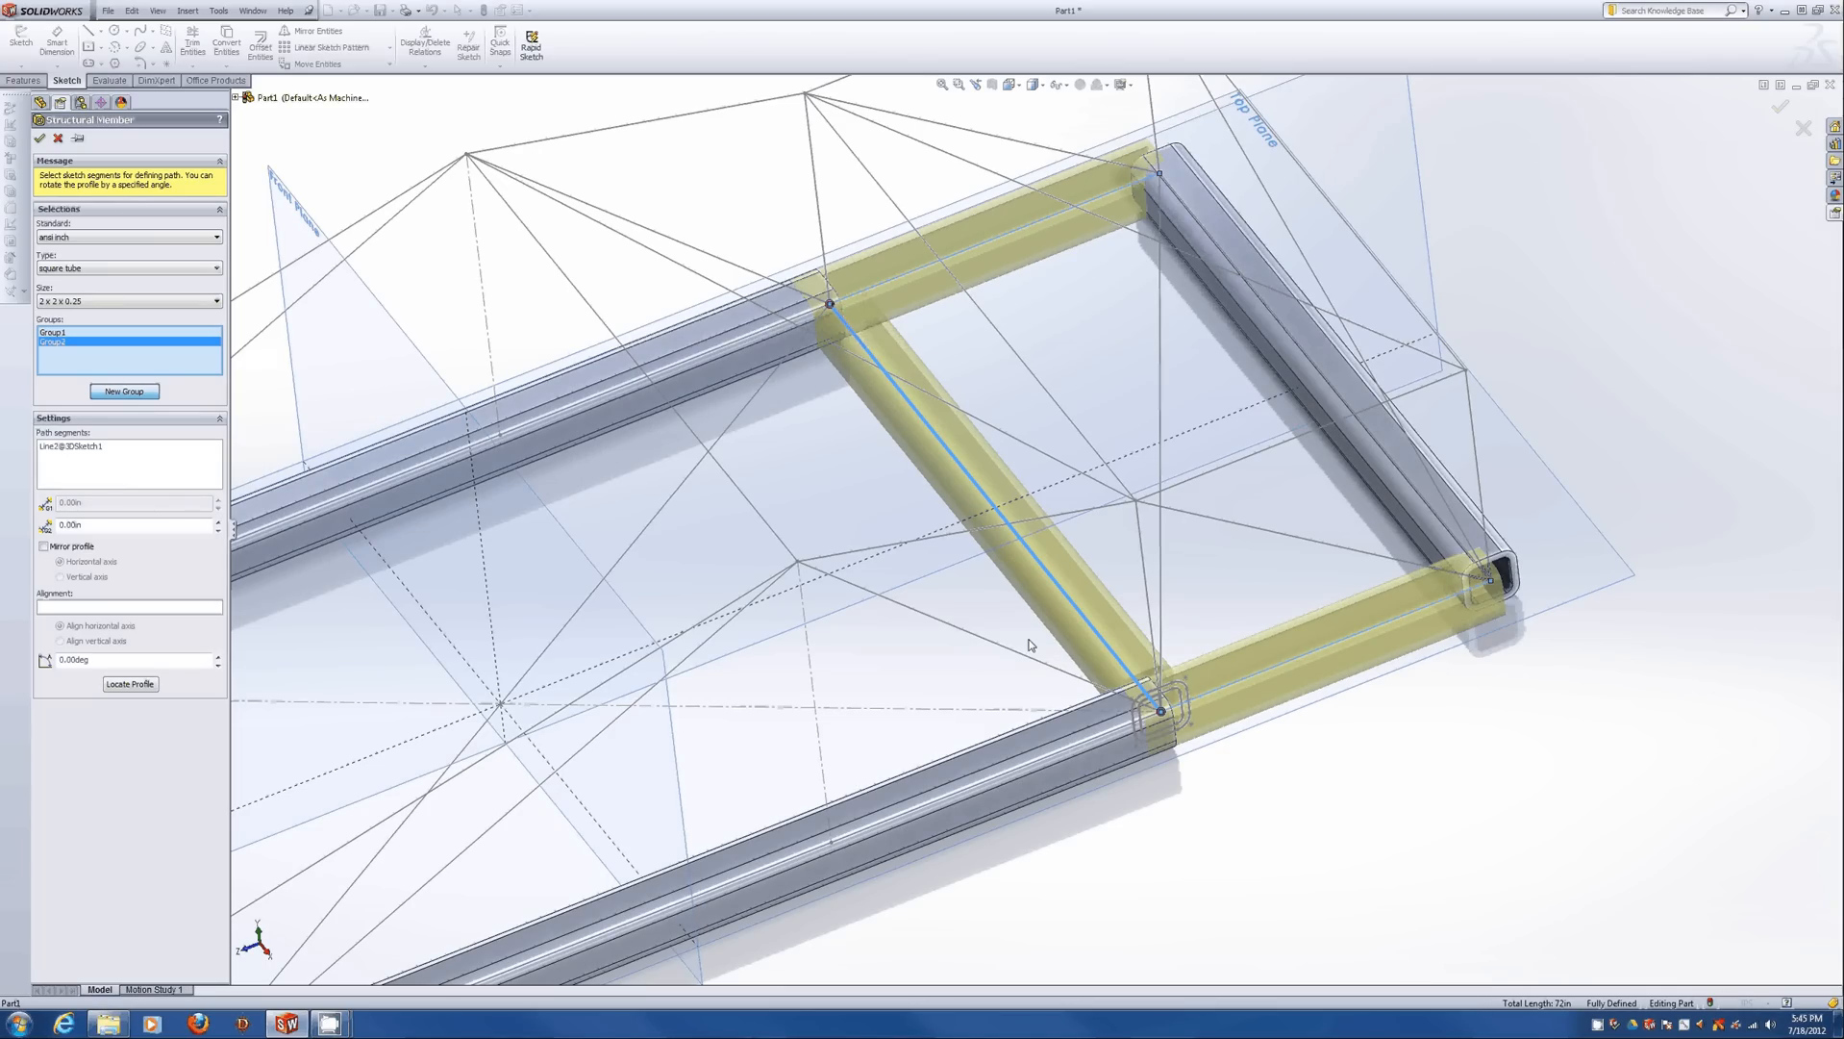
{"action": "left_click", "coordinate": [1066, 566]}
Create the square tube members along the four short extension edges of the base.
{"action": "key", "text": "f"}
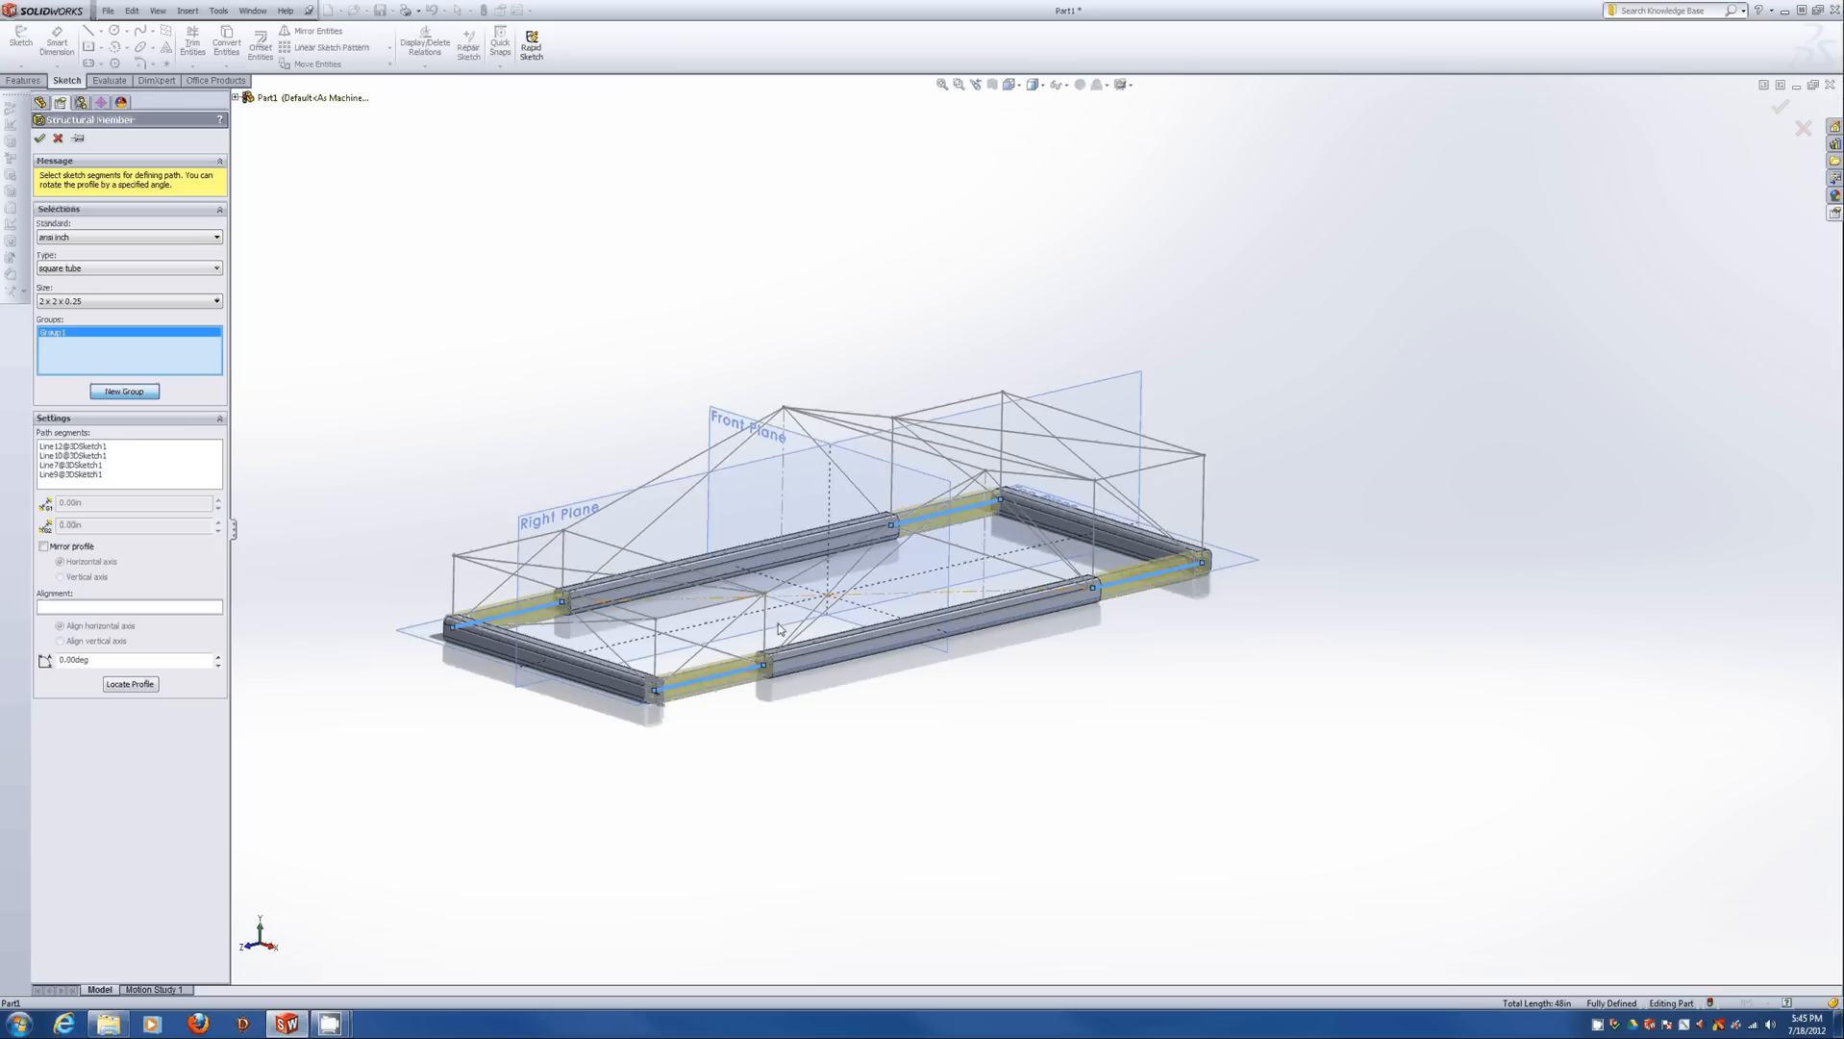
{"action": "middle_click_drag", "start_coordinate": [916, 631], "coordinate": [949, 698]}
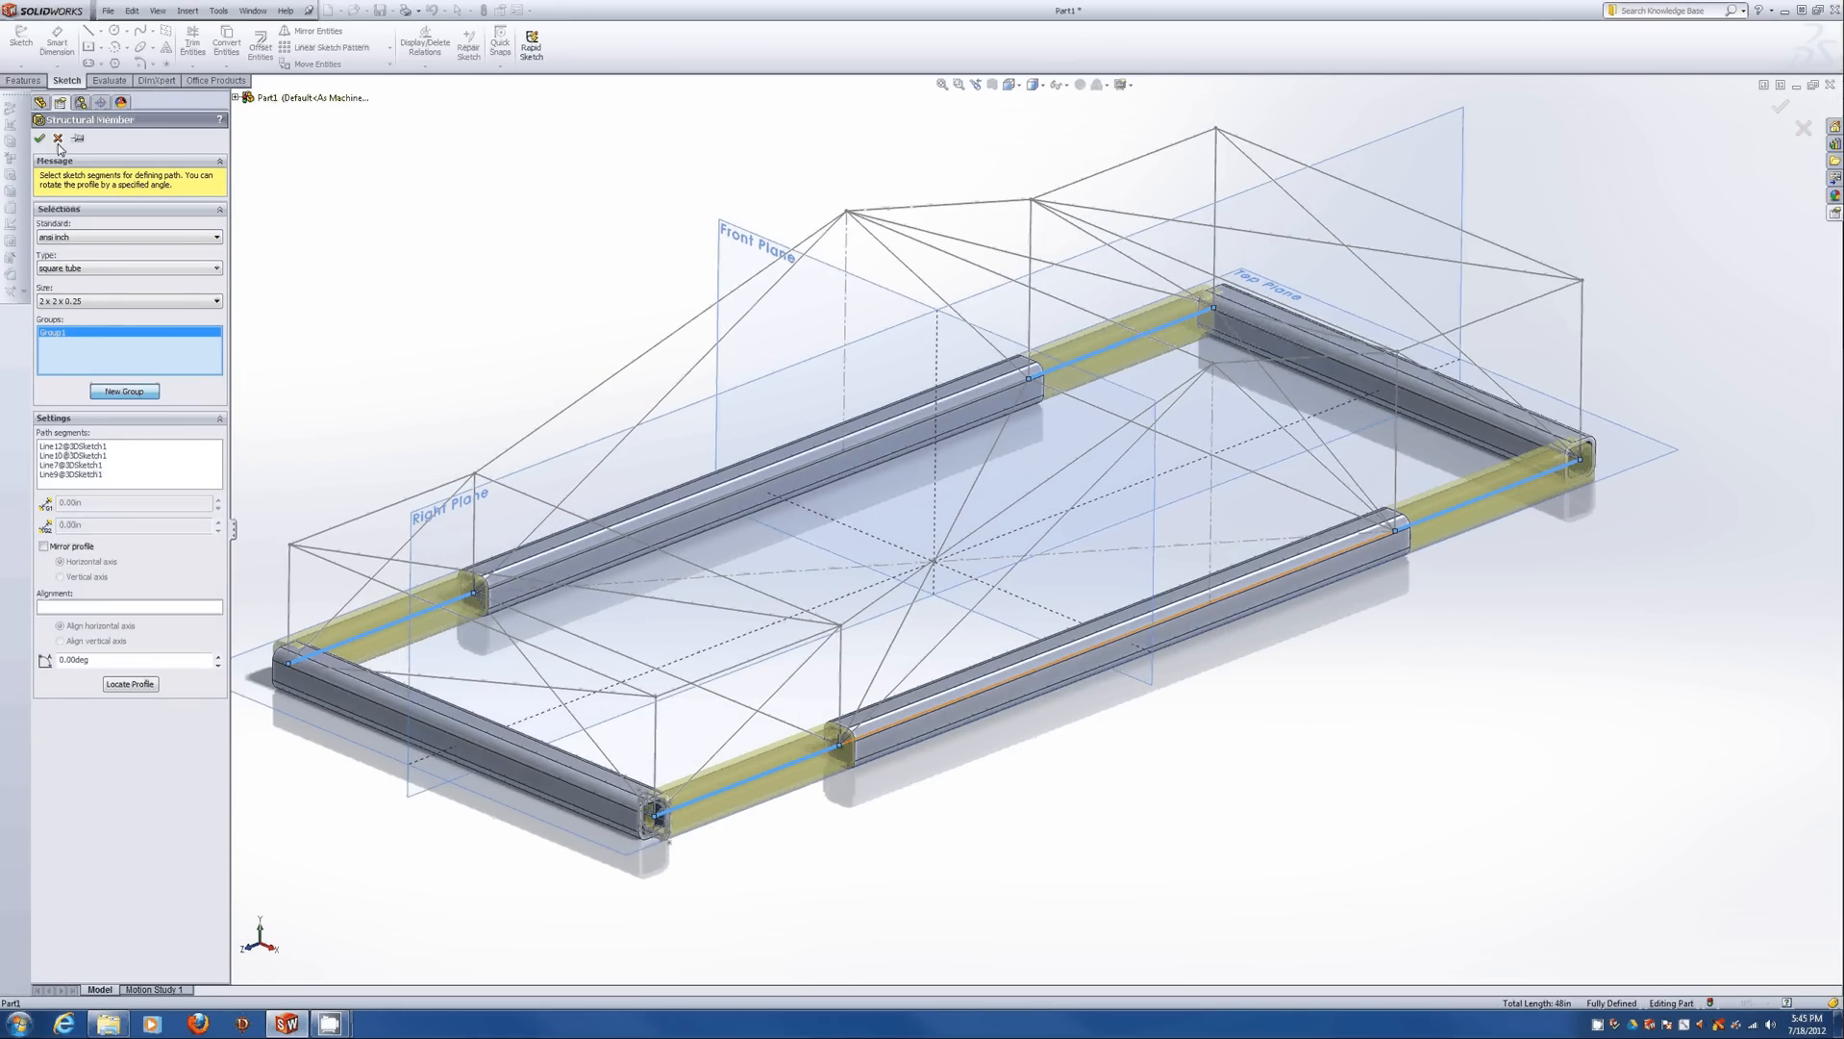
{"action": "left_click", "coordinate": [40, 139]}
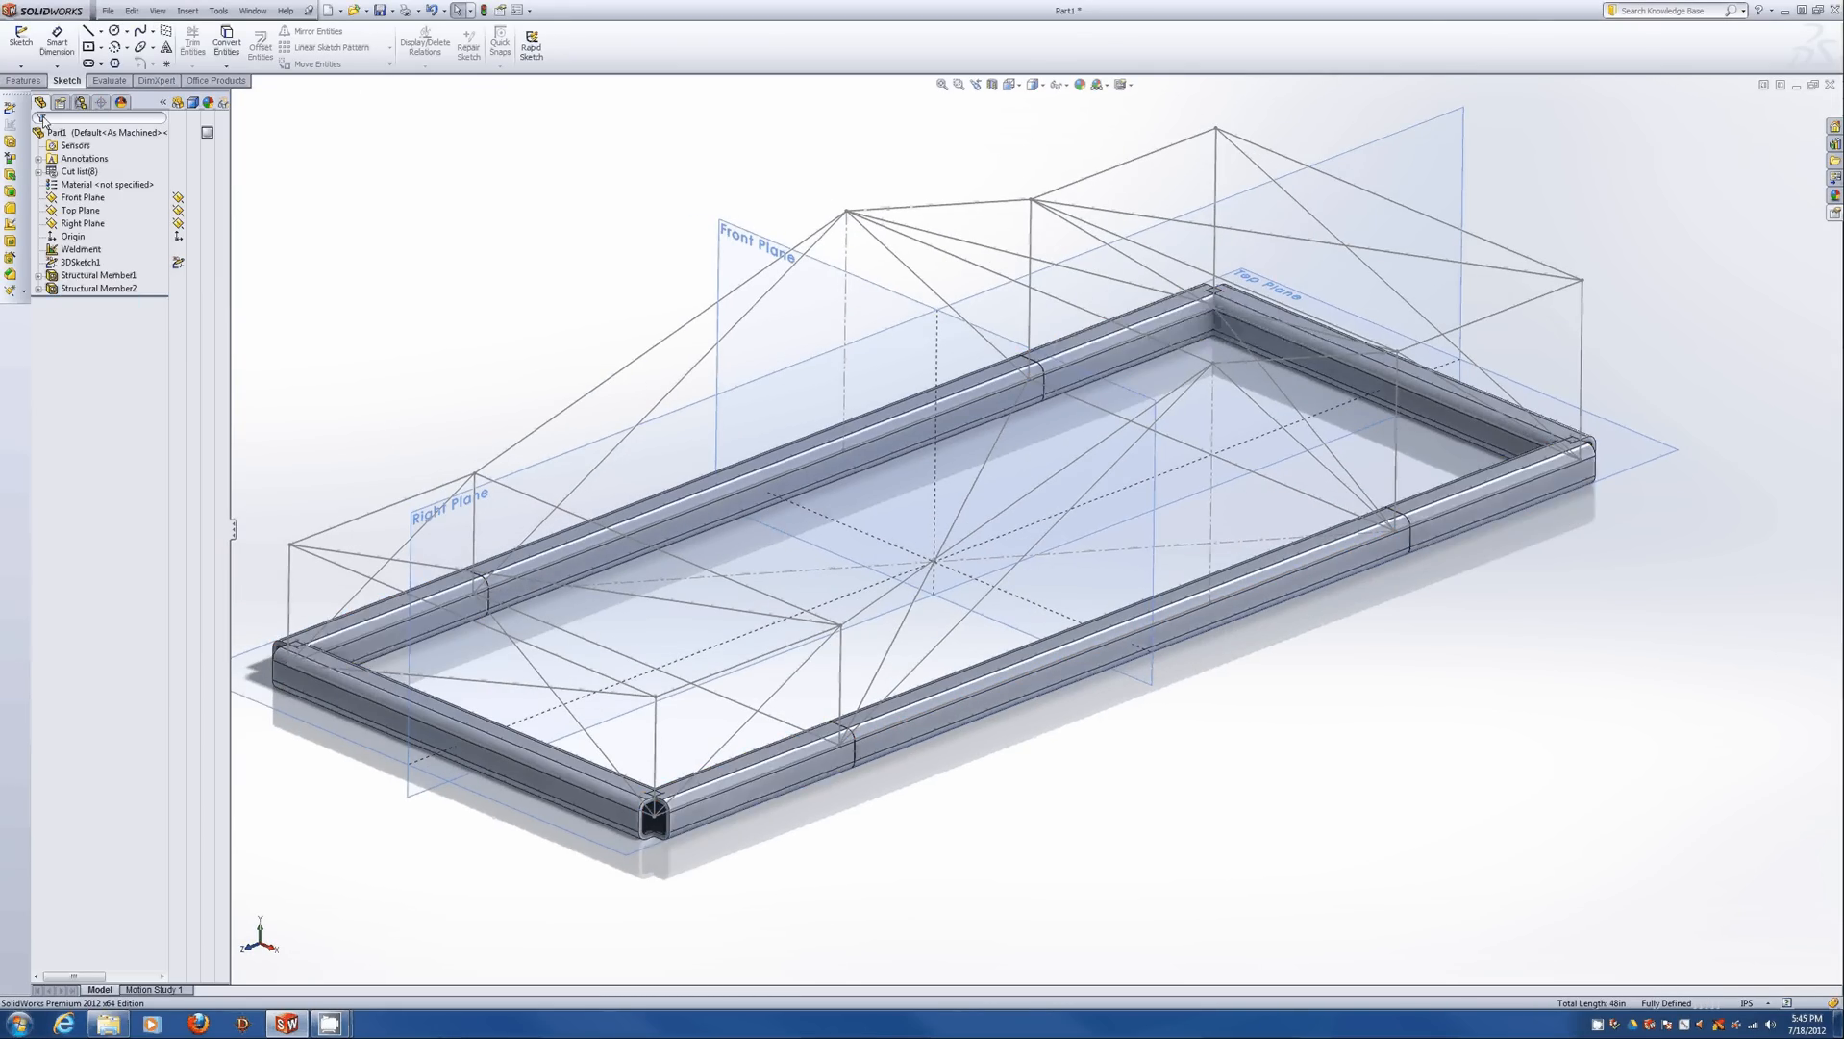
Create 2 x 2 x 0.25 square tube members along the two inner crossbars of the base.
{"action": "left_click", "coordinate": [11, 142]}
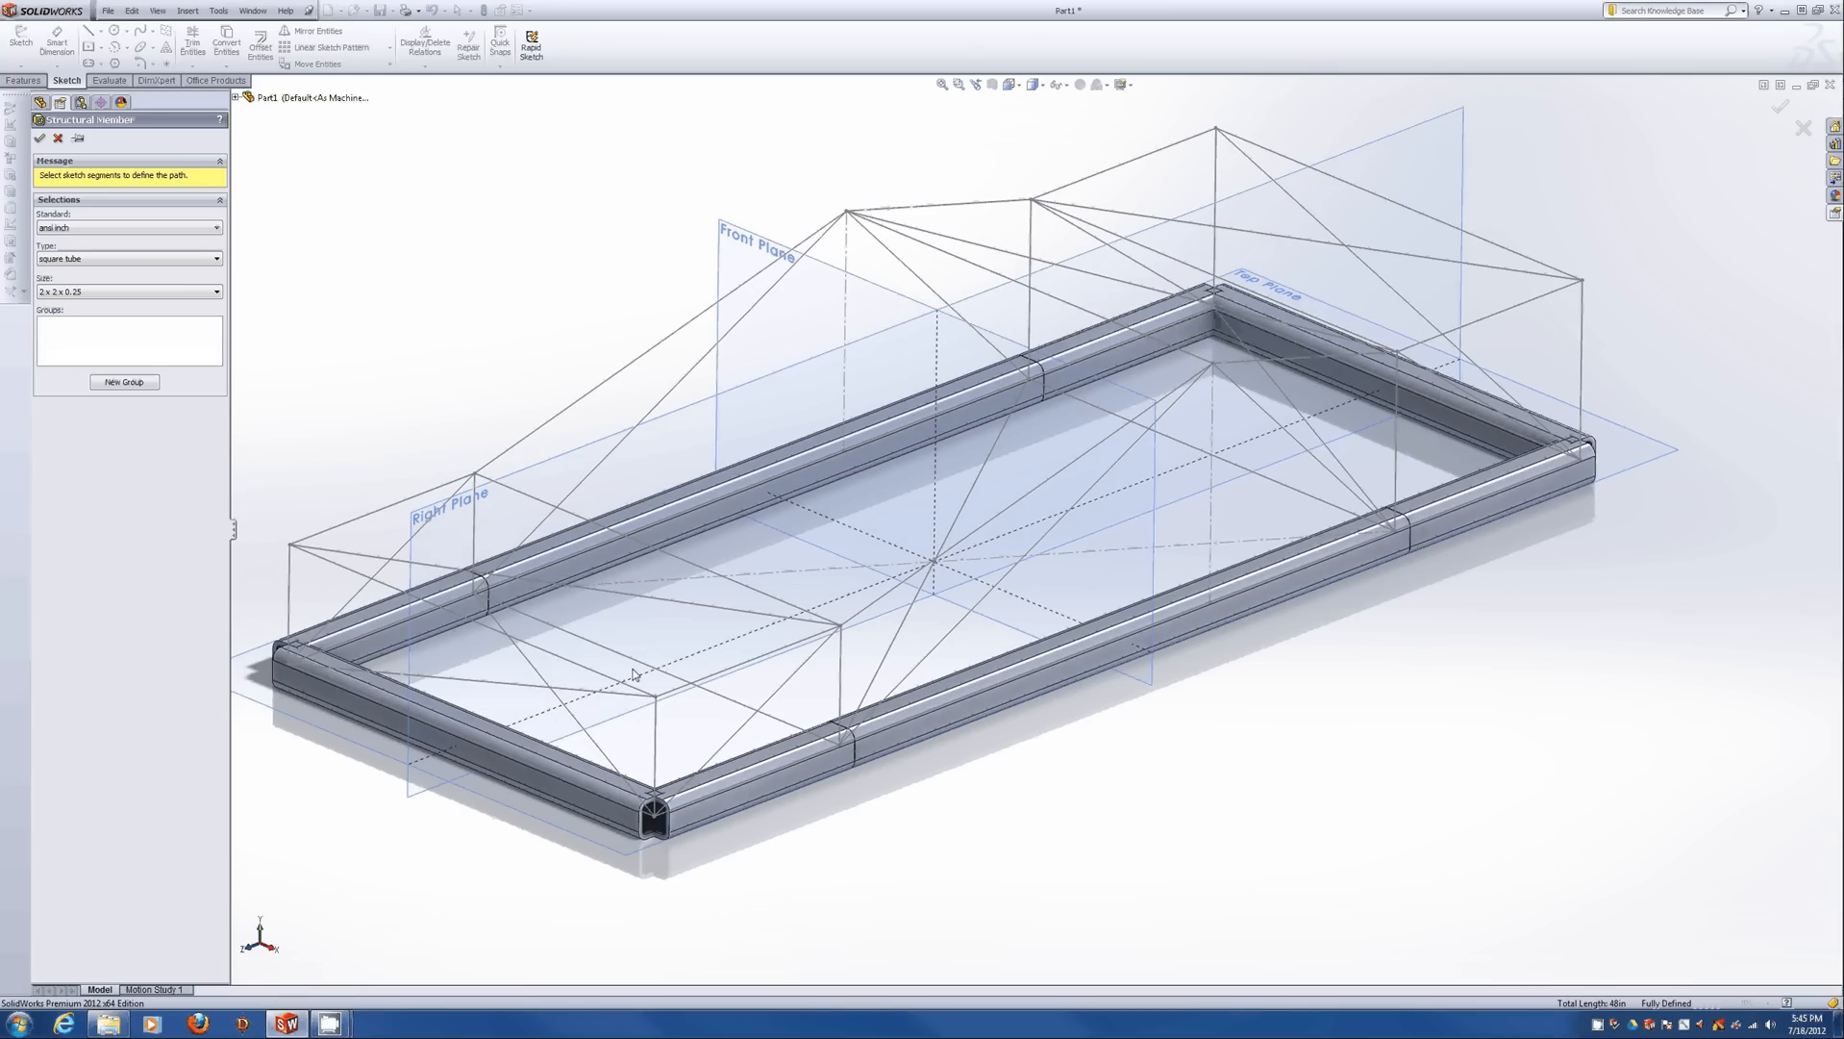
{"action": "left_click", "coordinate": [635, 662]}
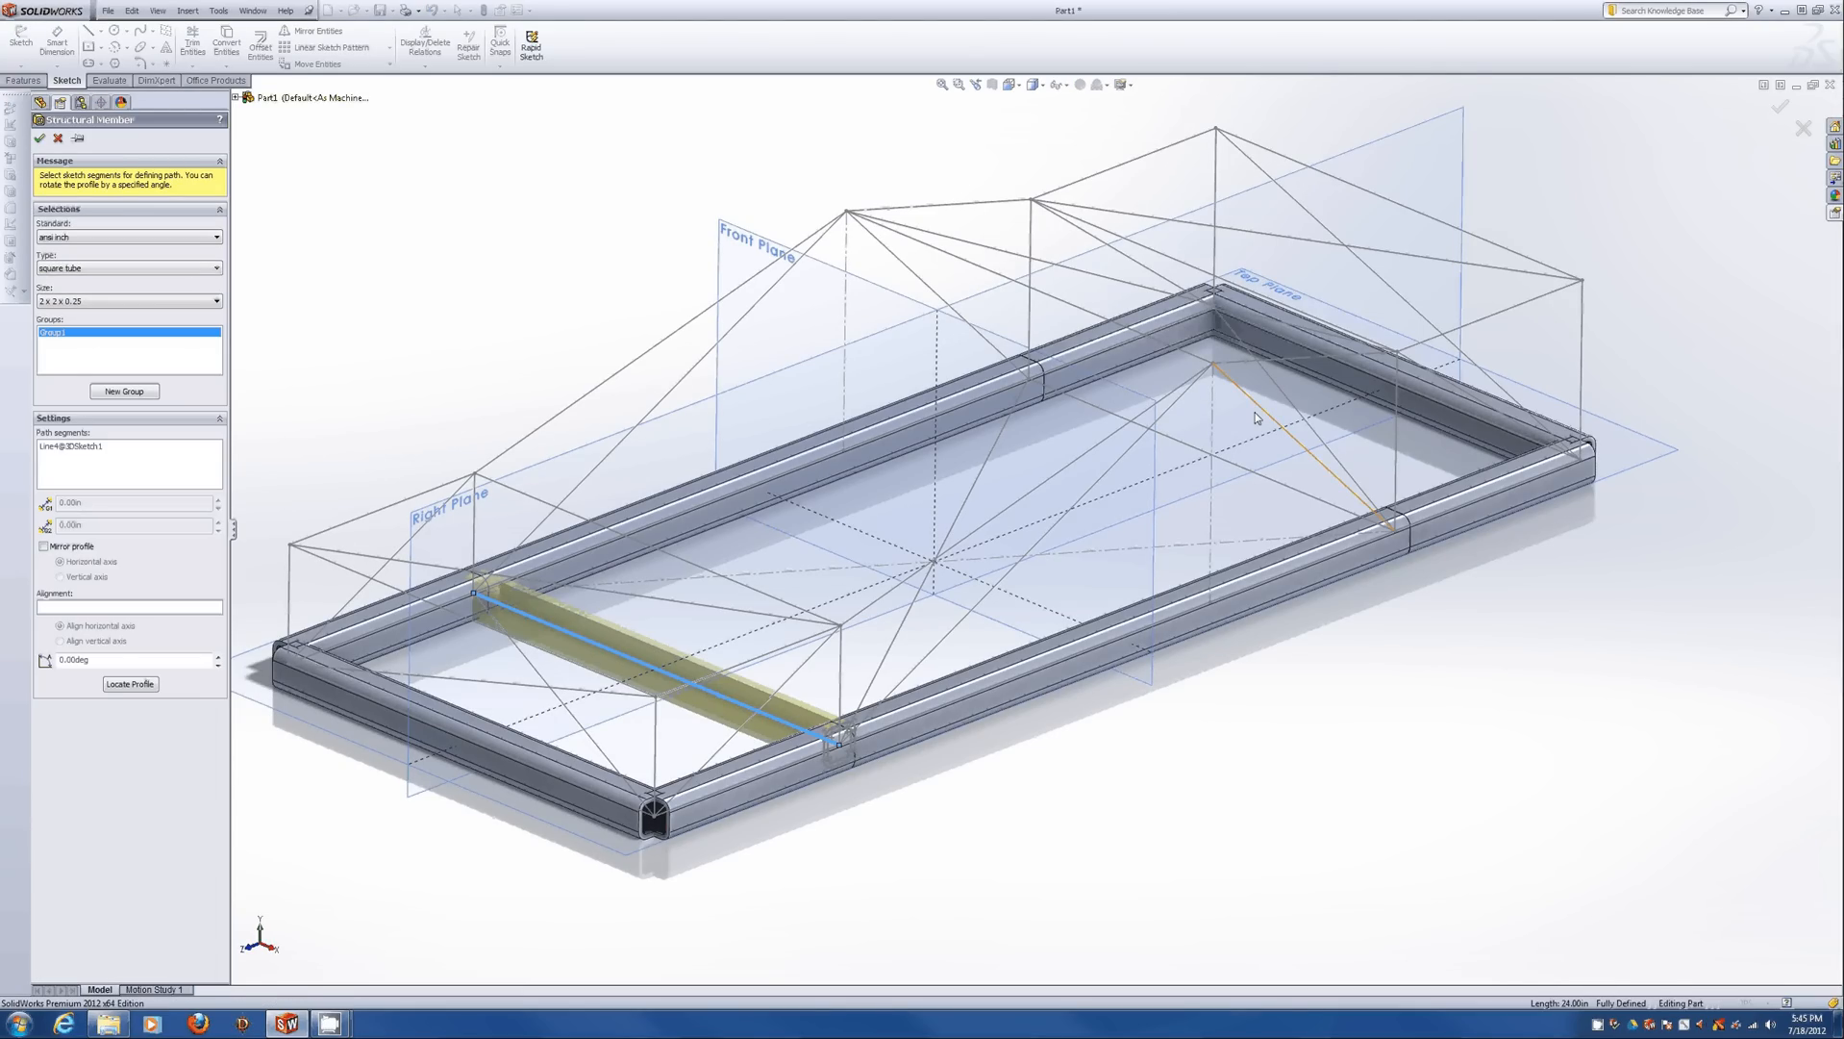
{"action": "left_click", "coordinate": [1252, 471]}
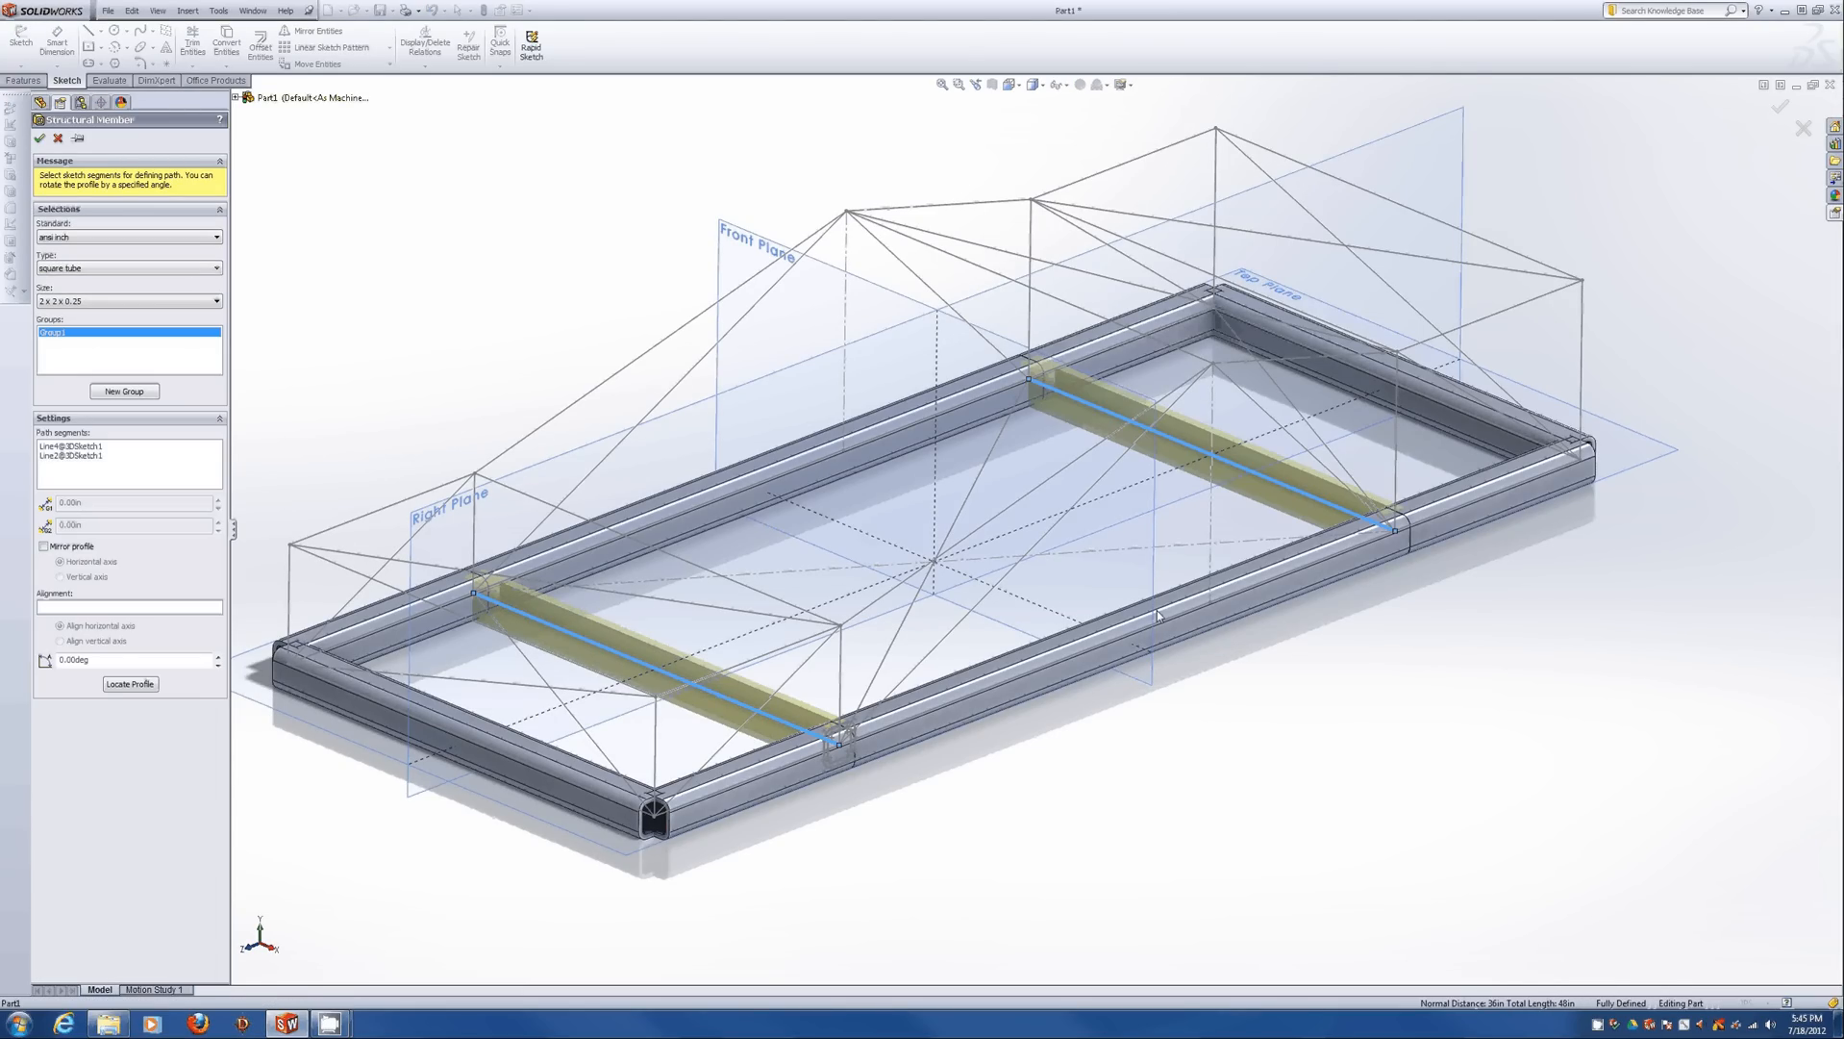
{"action": "left_click", "coordinate": [39, 137]}
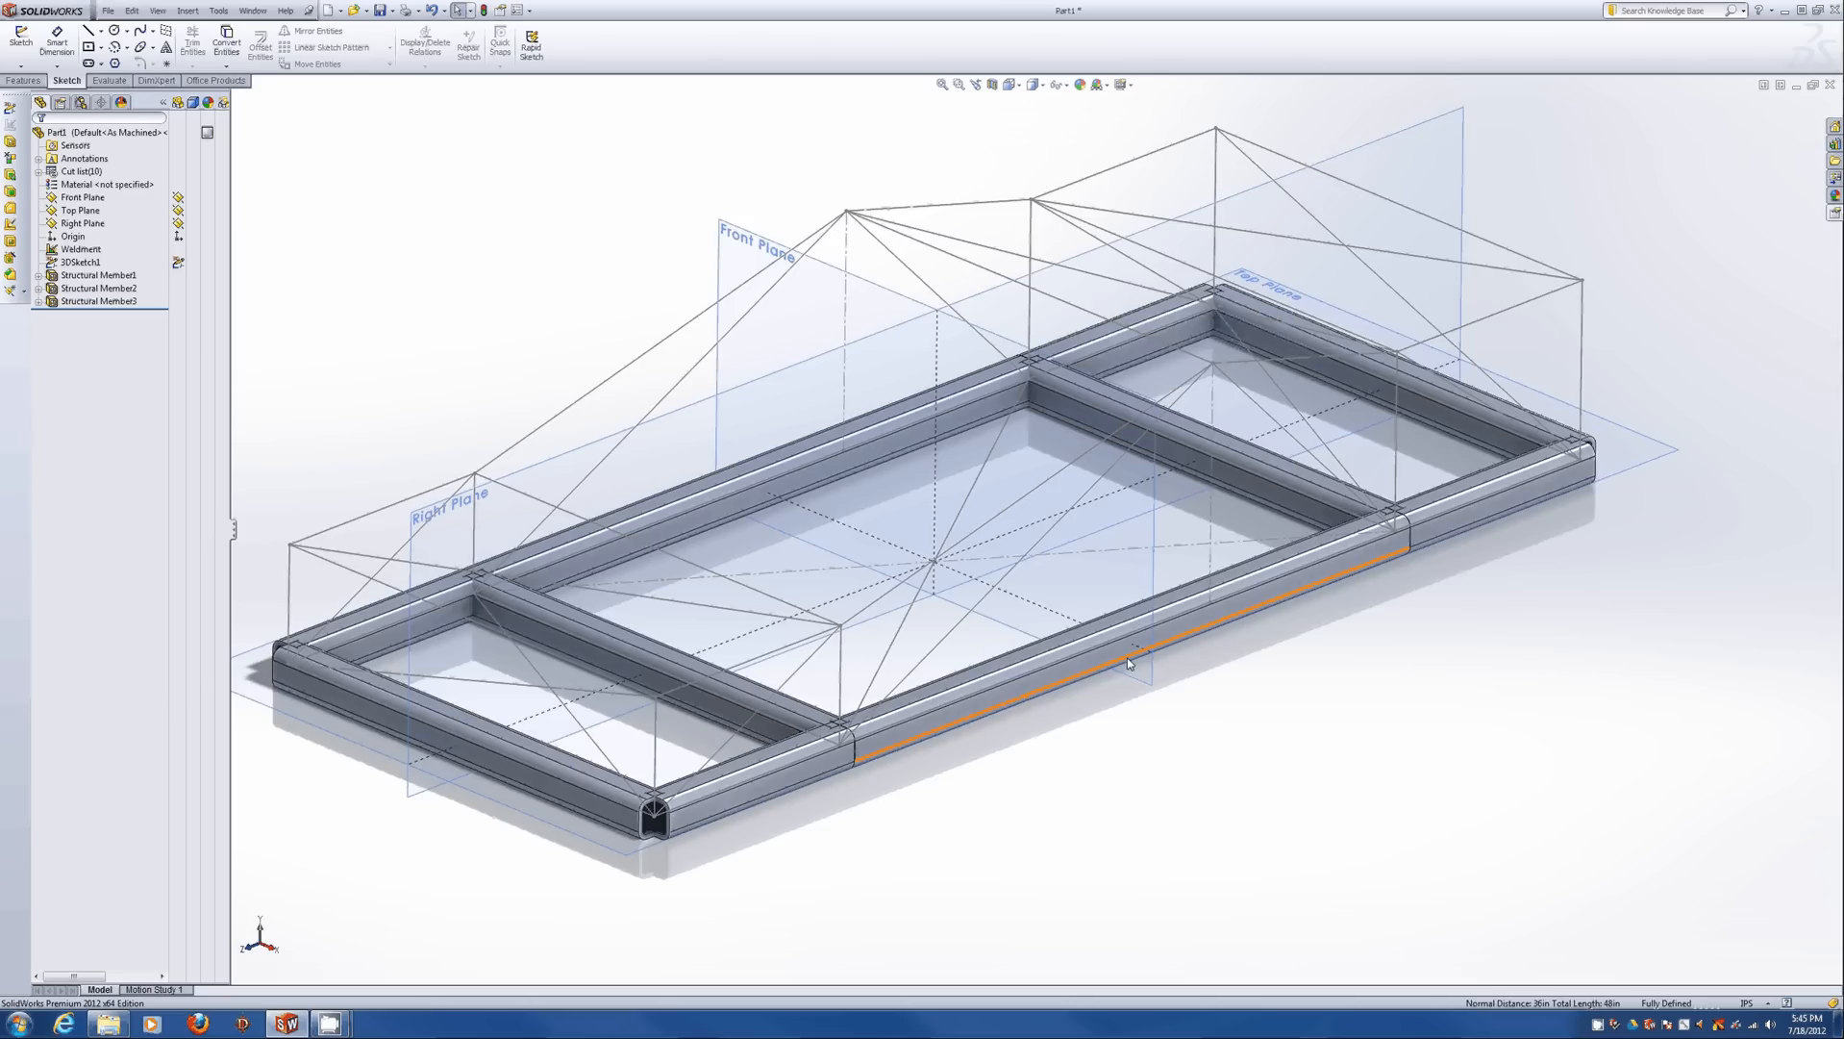
Set up a new Structural Member with the ansi inch standard, pipe type and 1.0 sch 40 size.
{"action": "middle_click_drag", "start_coordinate": [1127, 657], "coordinate": [1036, 528]}
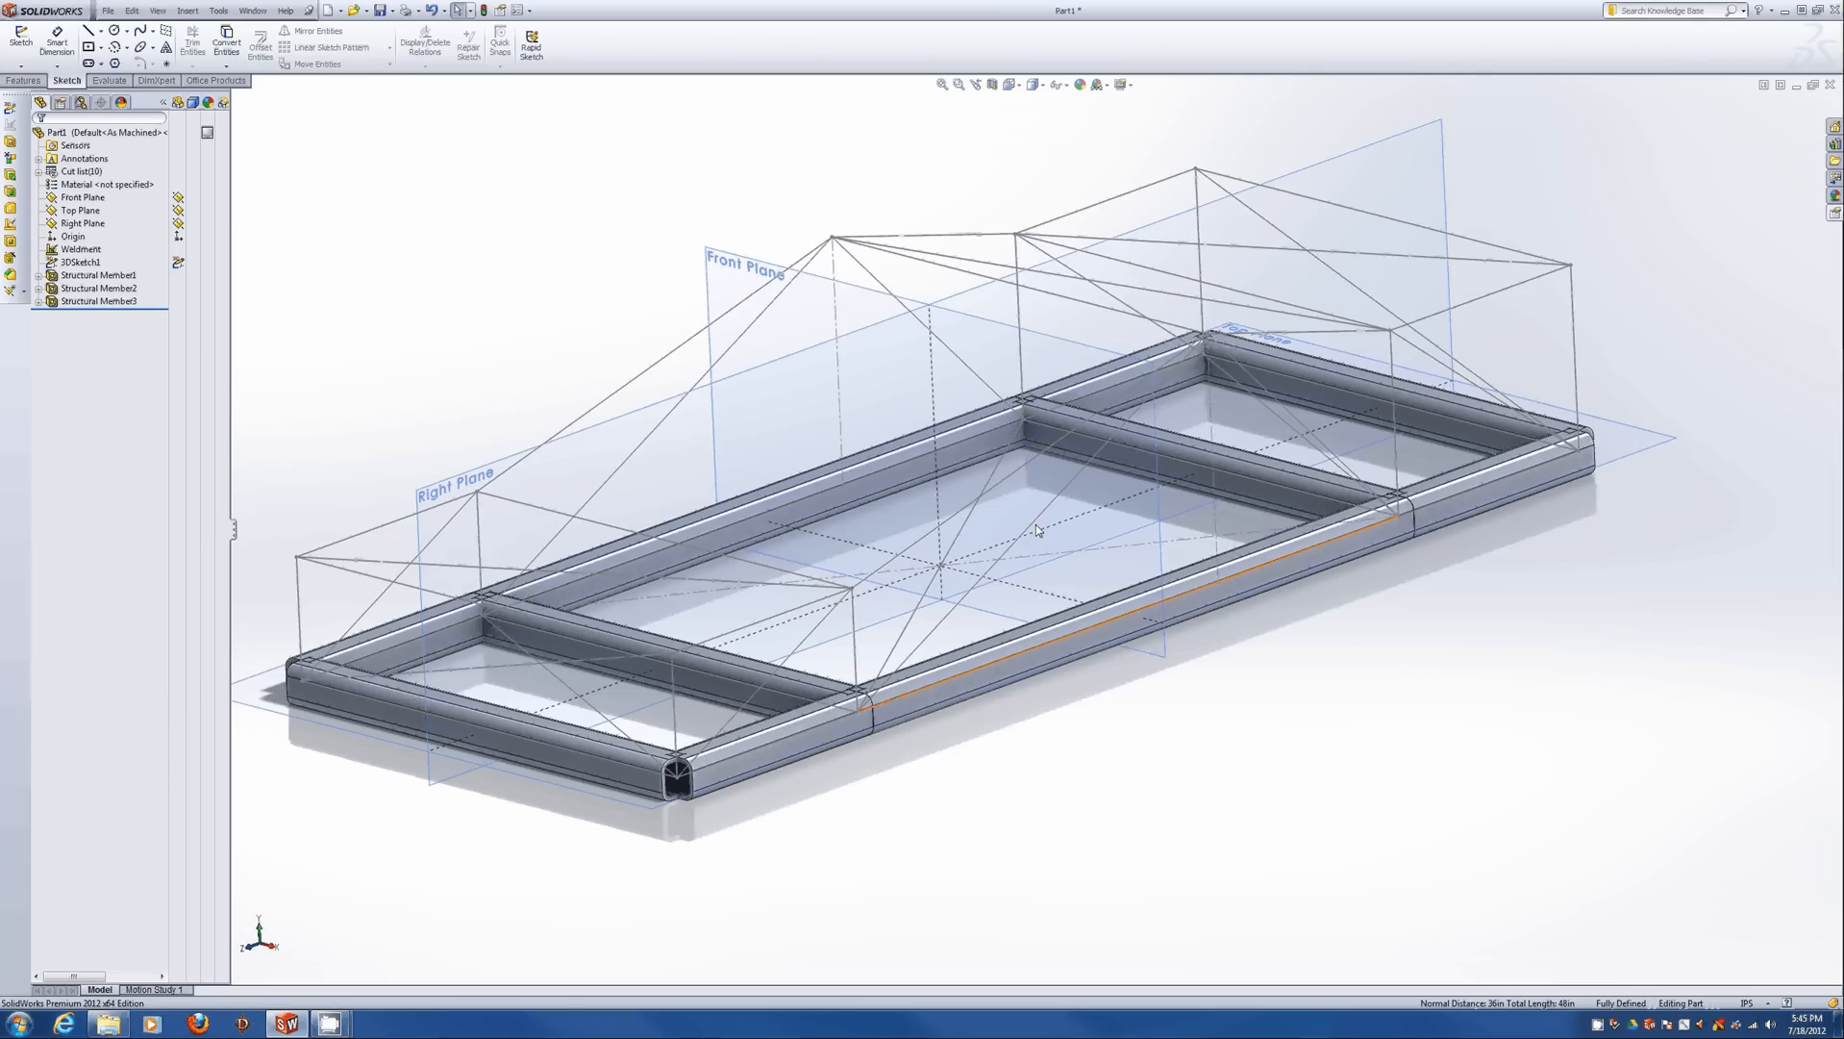
{"action": "left_click", "coordinate": [10, 142]}
{"action": "left_click", "coordinate": [73, 292]}
{"action": "left_click", "coordinate": [73, 303]}
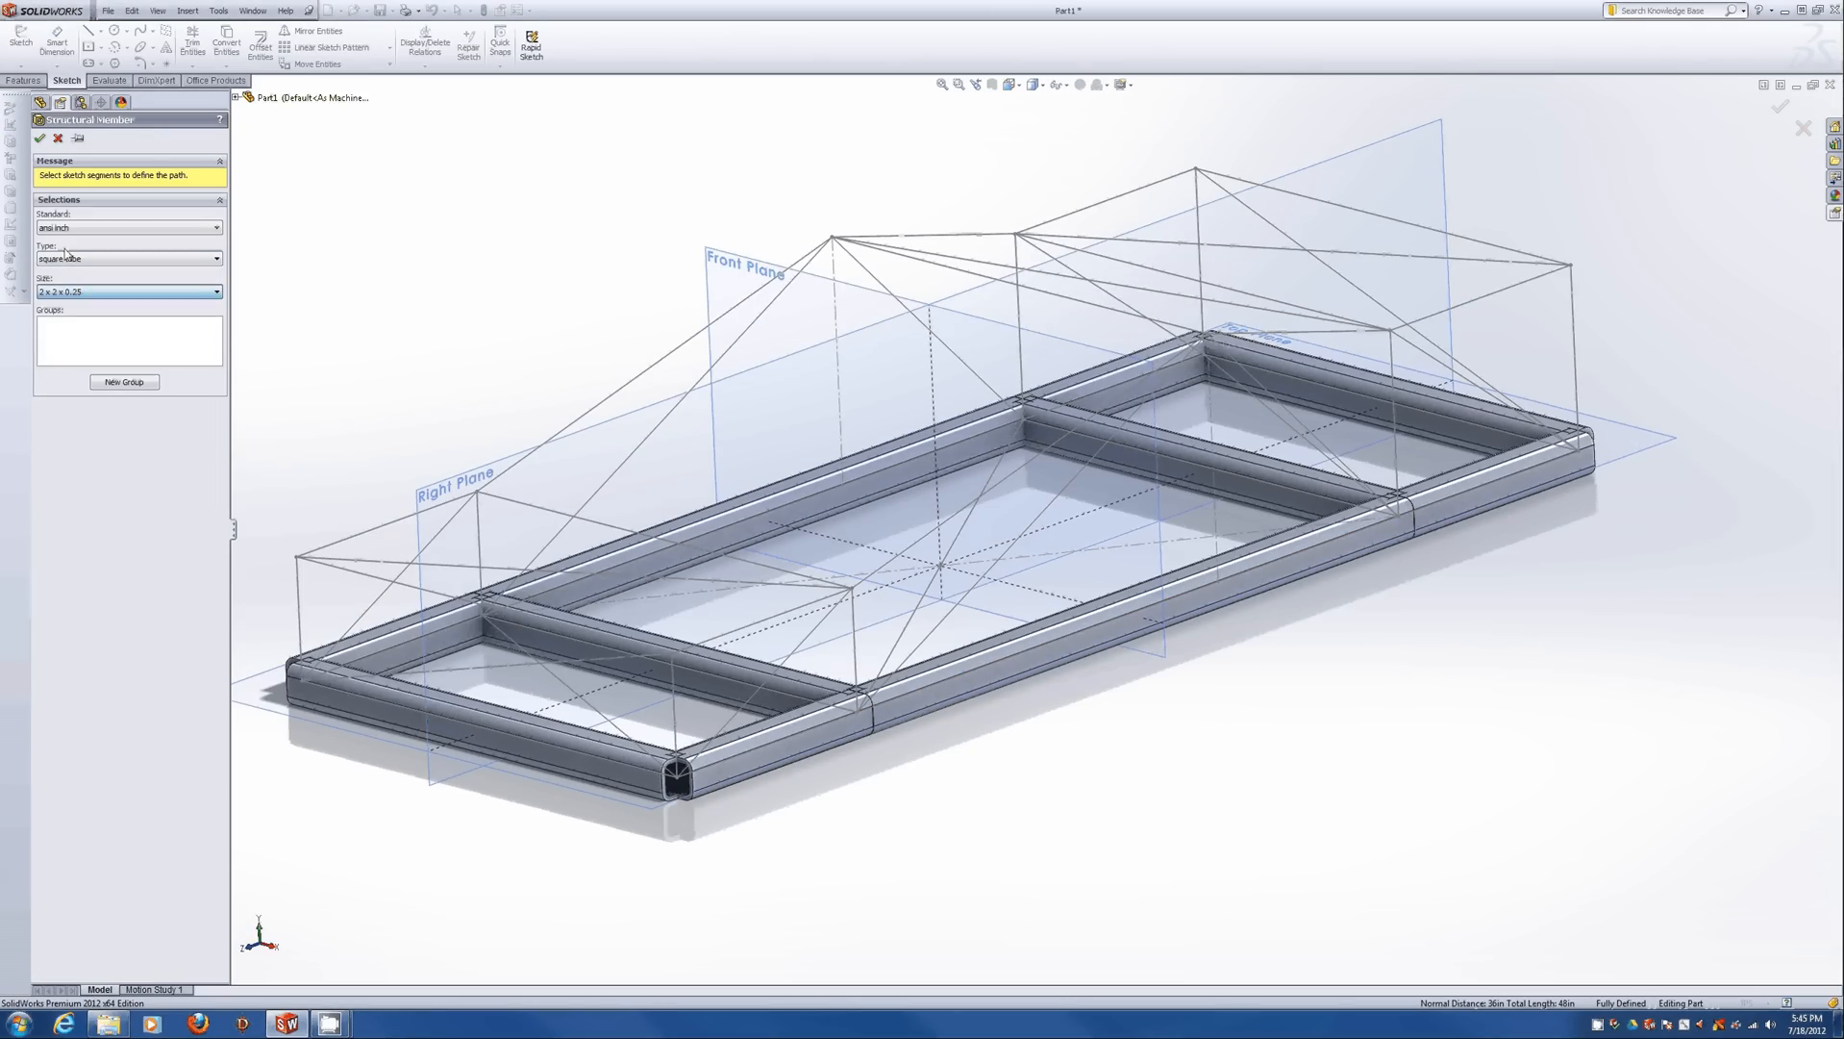
{"action": "left_click", "coordinate": [65, 257]}
{"action": "left_click", "coordinate": [79, 299]}
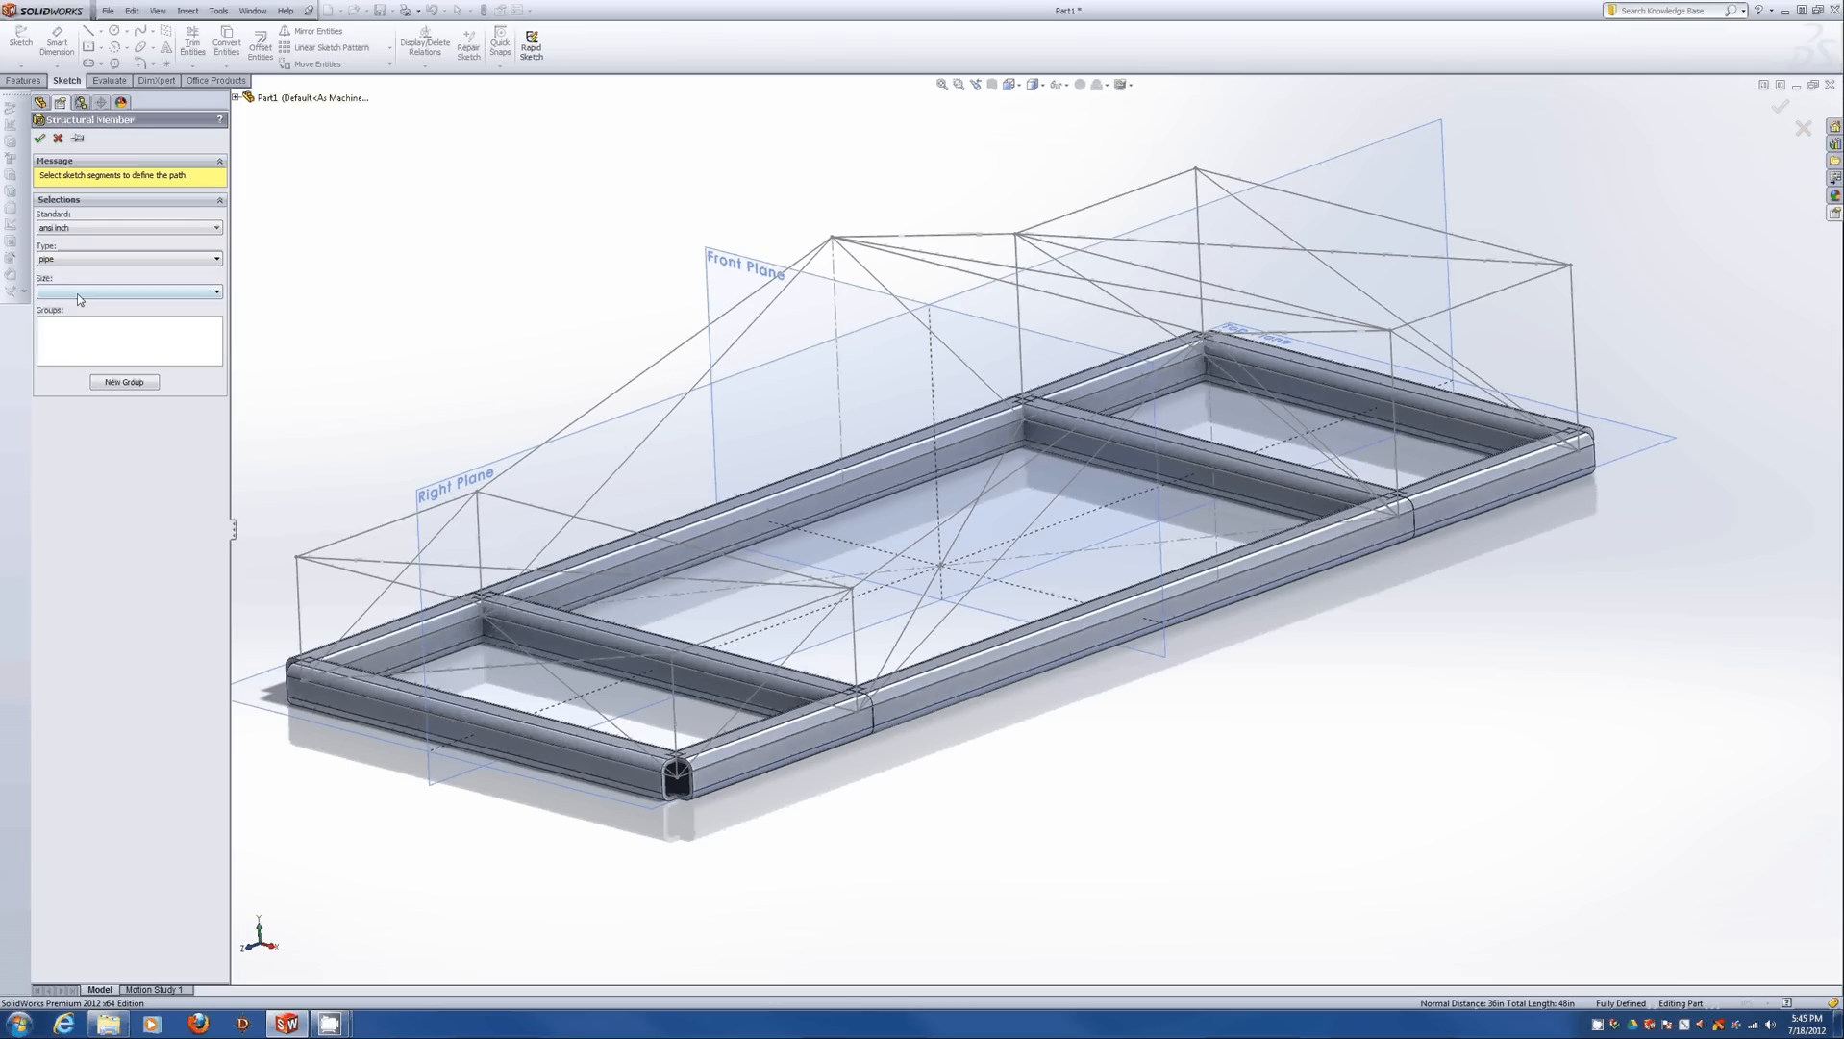
{"action": "left_click", "coordinate": [79, 292]}
{"action": "left_click", "coordinate": [76, 308]}
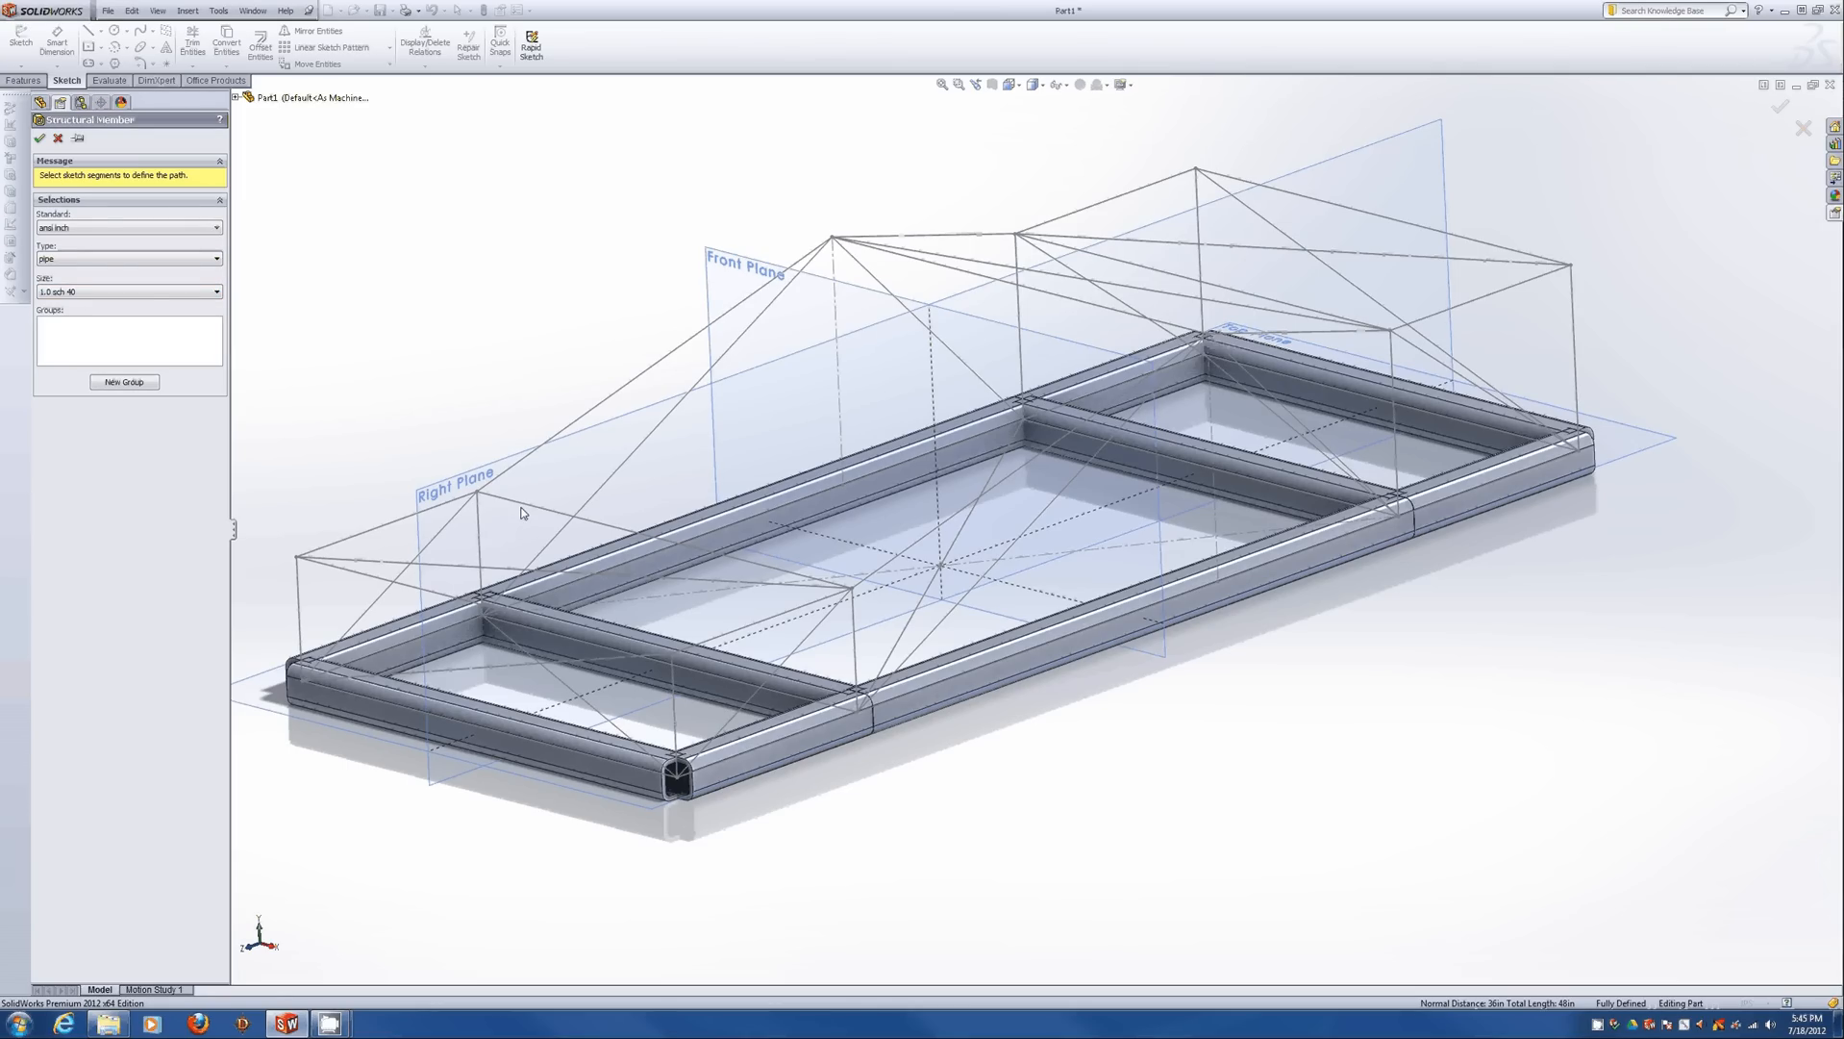
Add all eight vertical corner posts of the front and rear boxes as path segments of the pipe member's first group.
{"action": "left_click", "coordinate": [297, 623]}
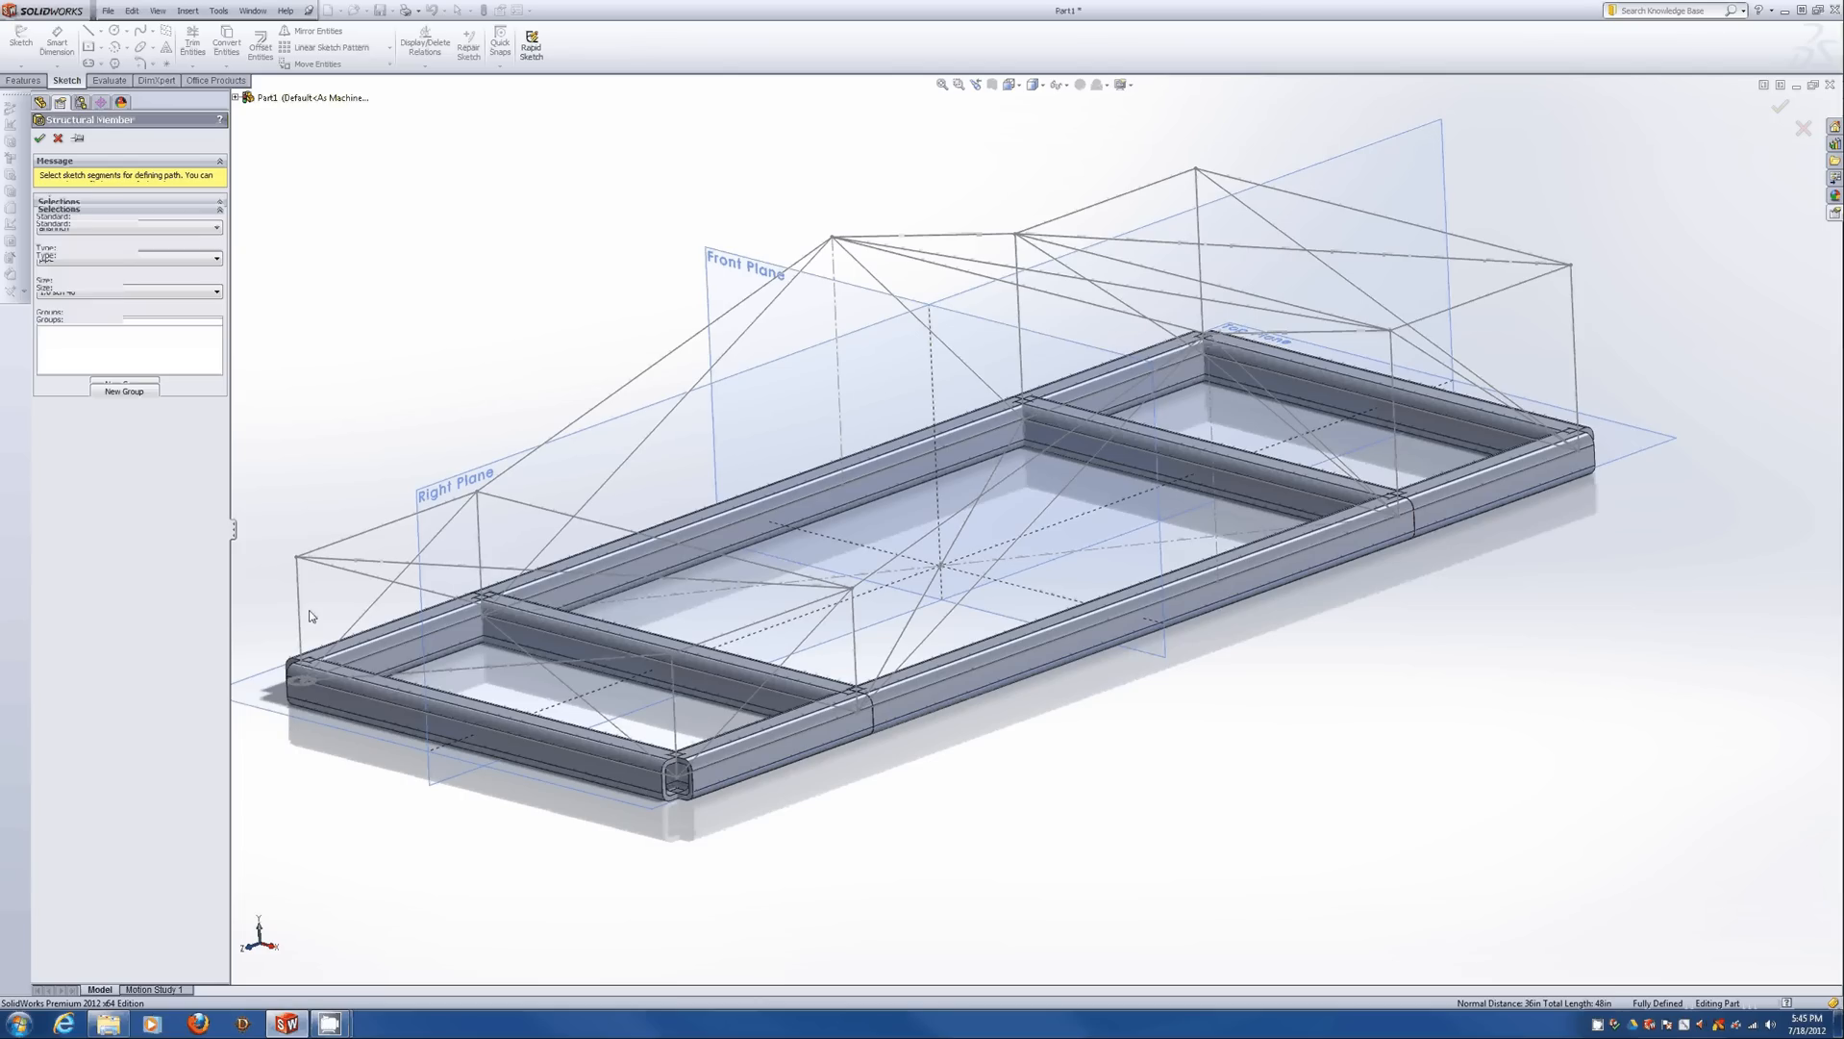
{"action": "left_click", "coordinate": [478, 538]}
{"action": "left_click", "coordinate": [1021, 322]}
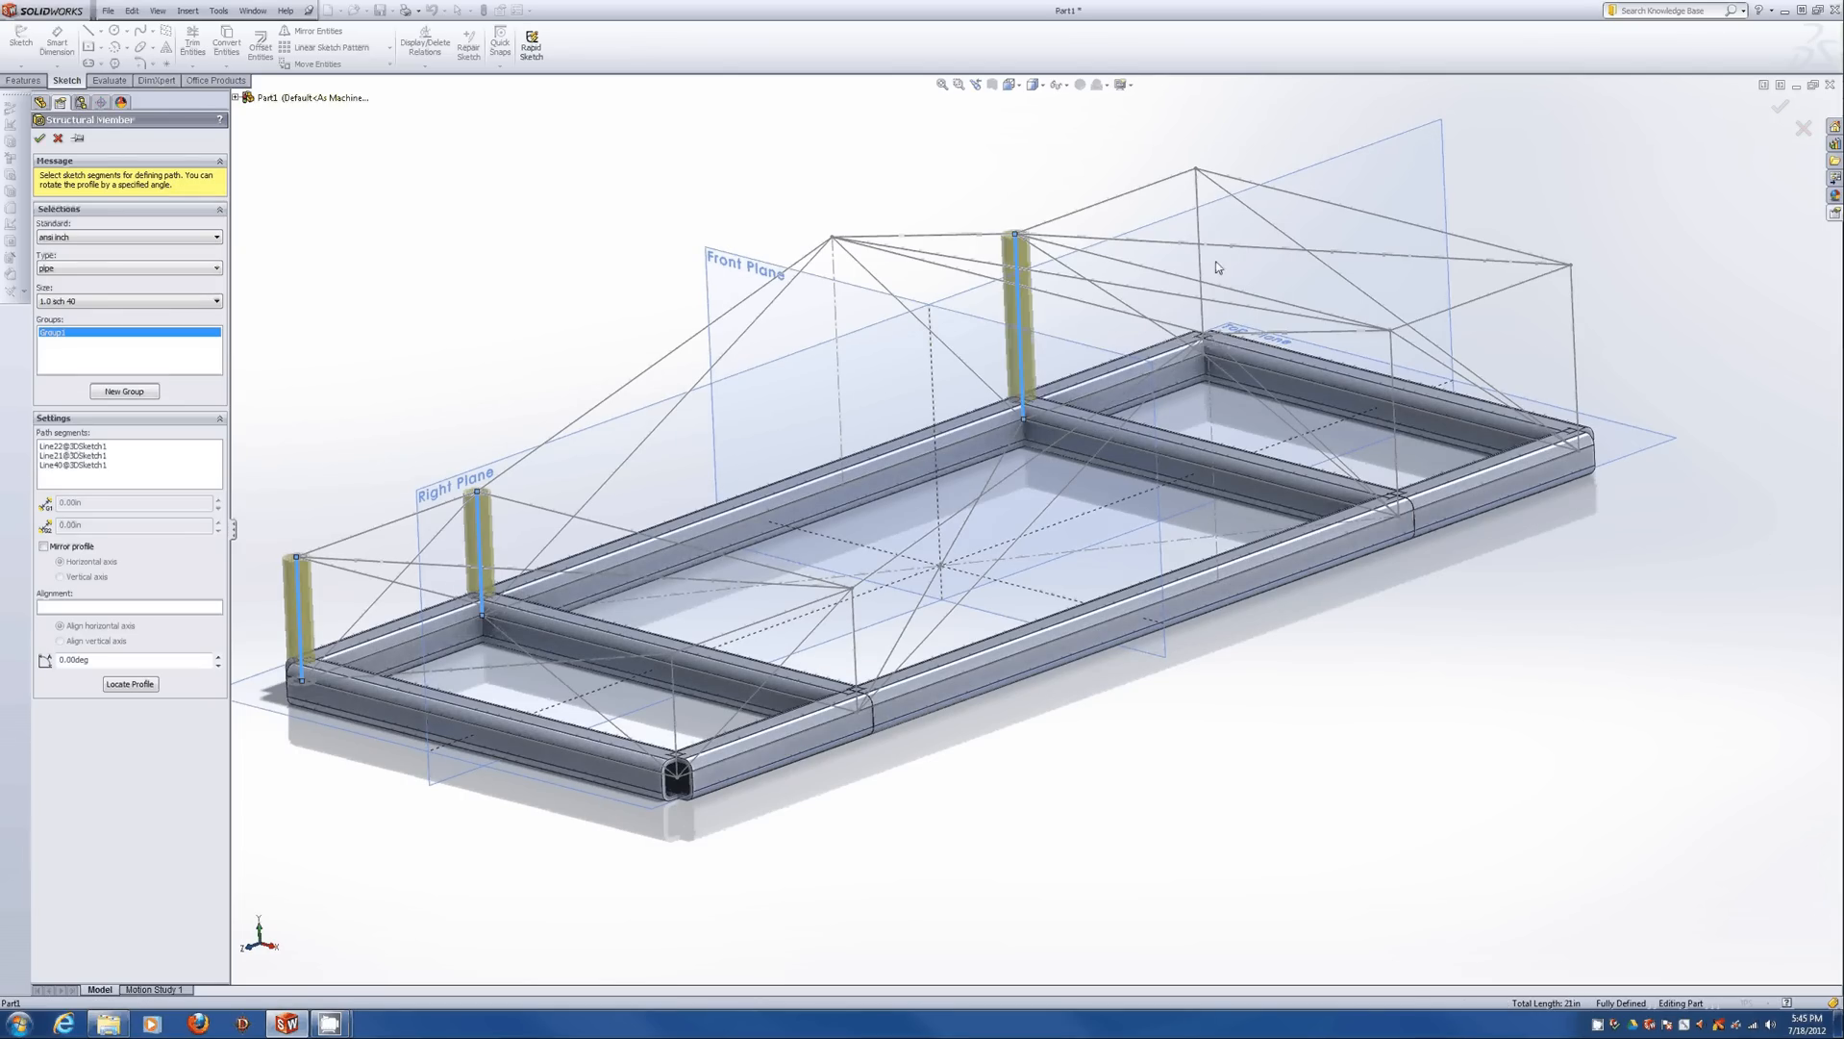
{"action": "left_click", "coordinate": [1200, 260]}
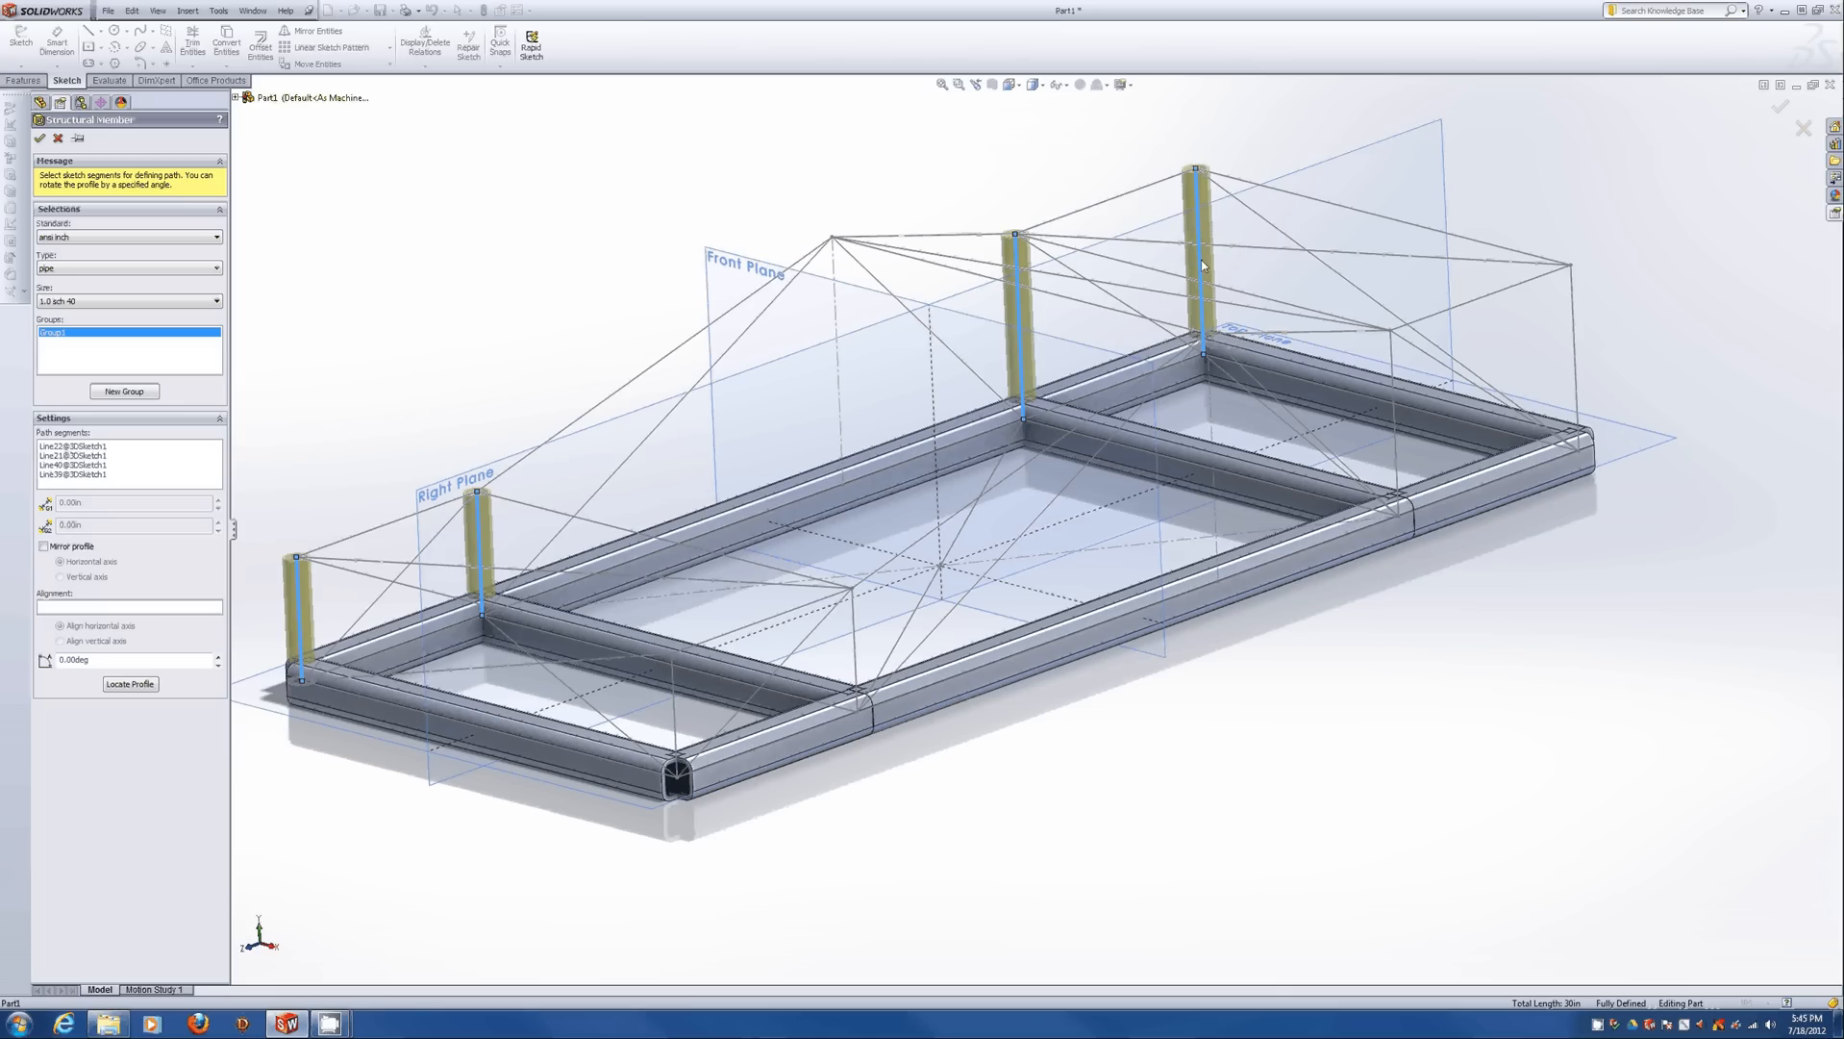
{"action": "left_click", "coordinate": [1576, 360]}
{"action": "left_click", "coordinate": [1396, 426]}
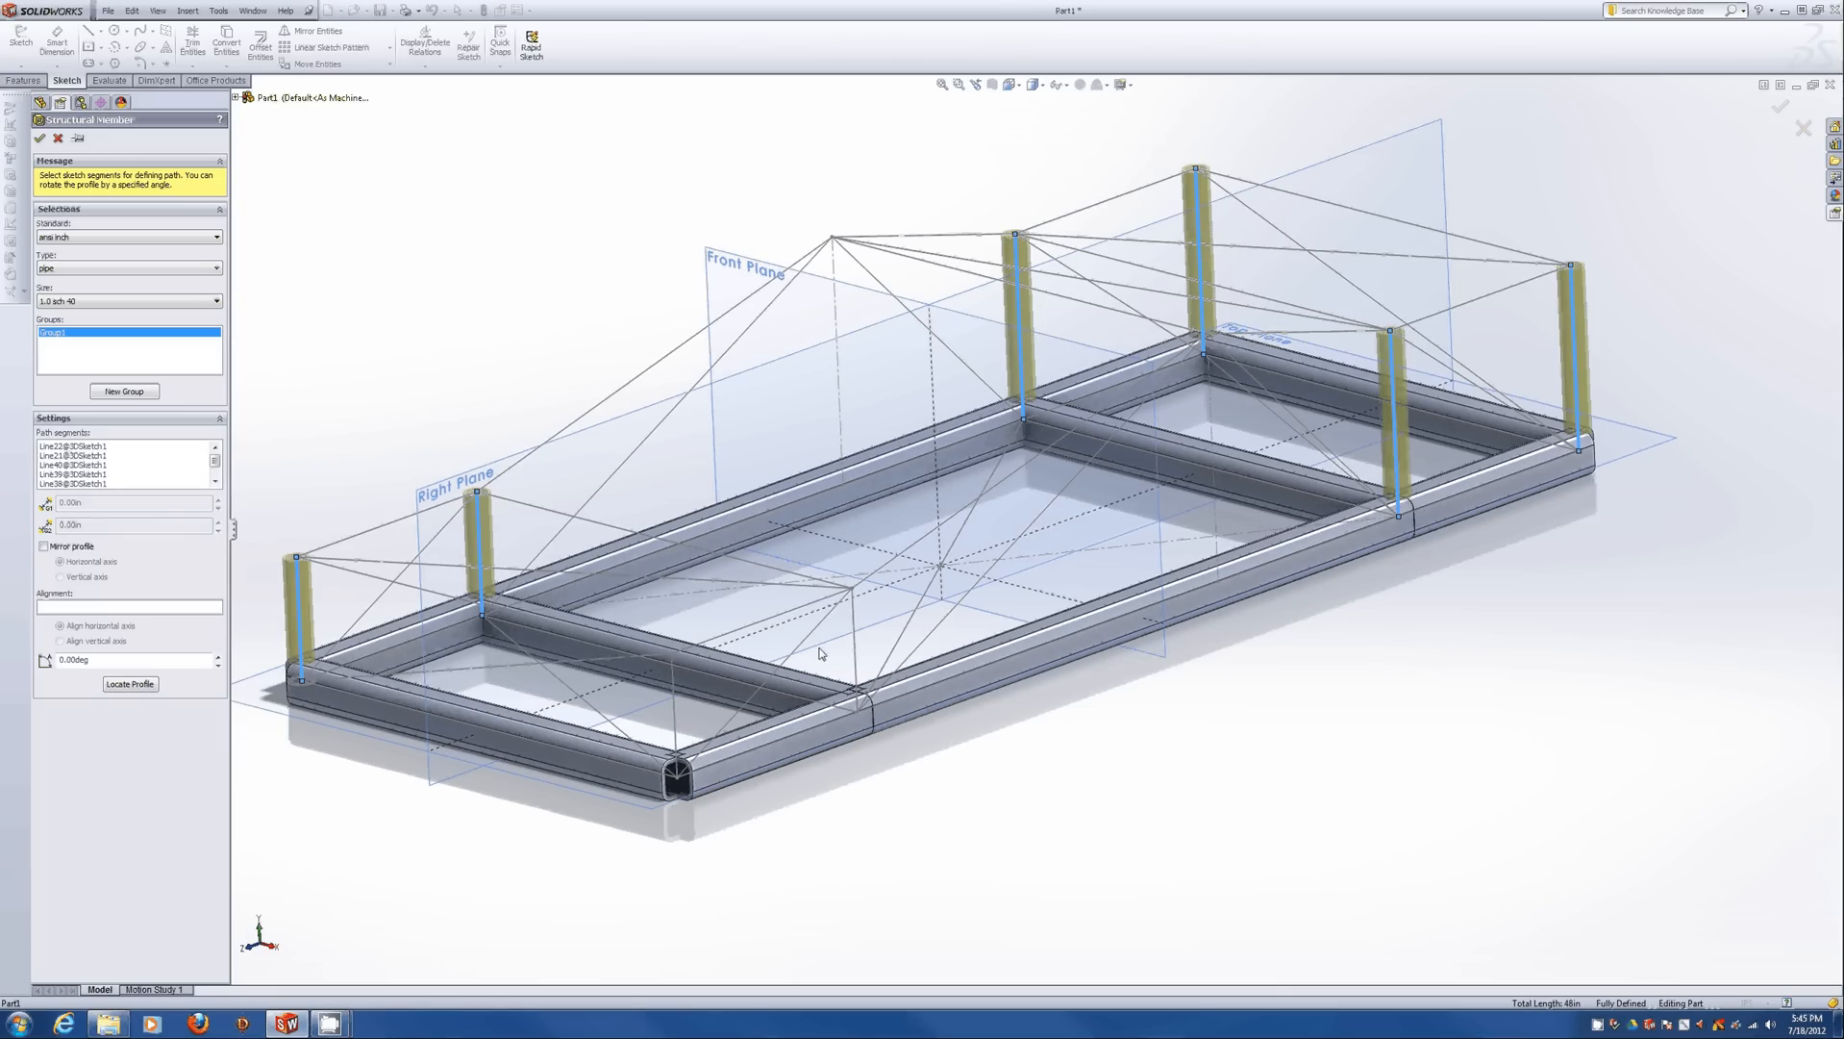
{"action": "left_click", "coordinate": [854, 646]}
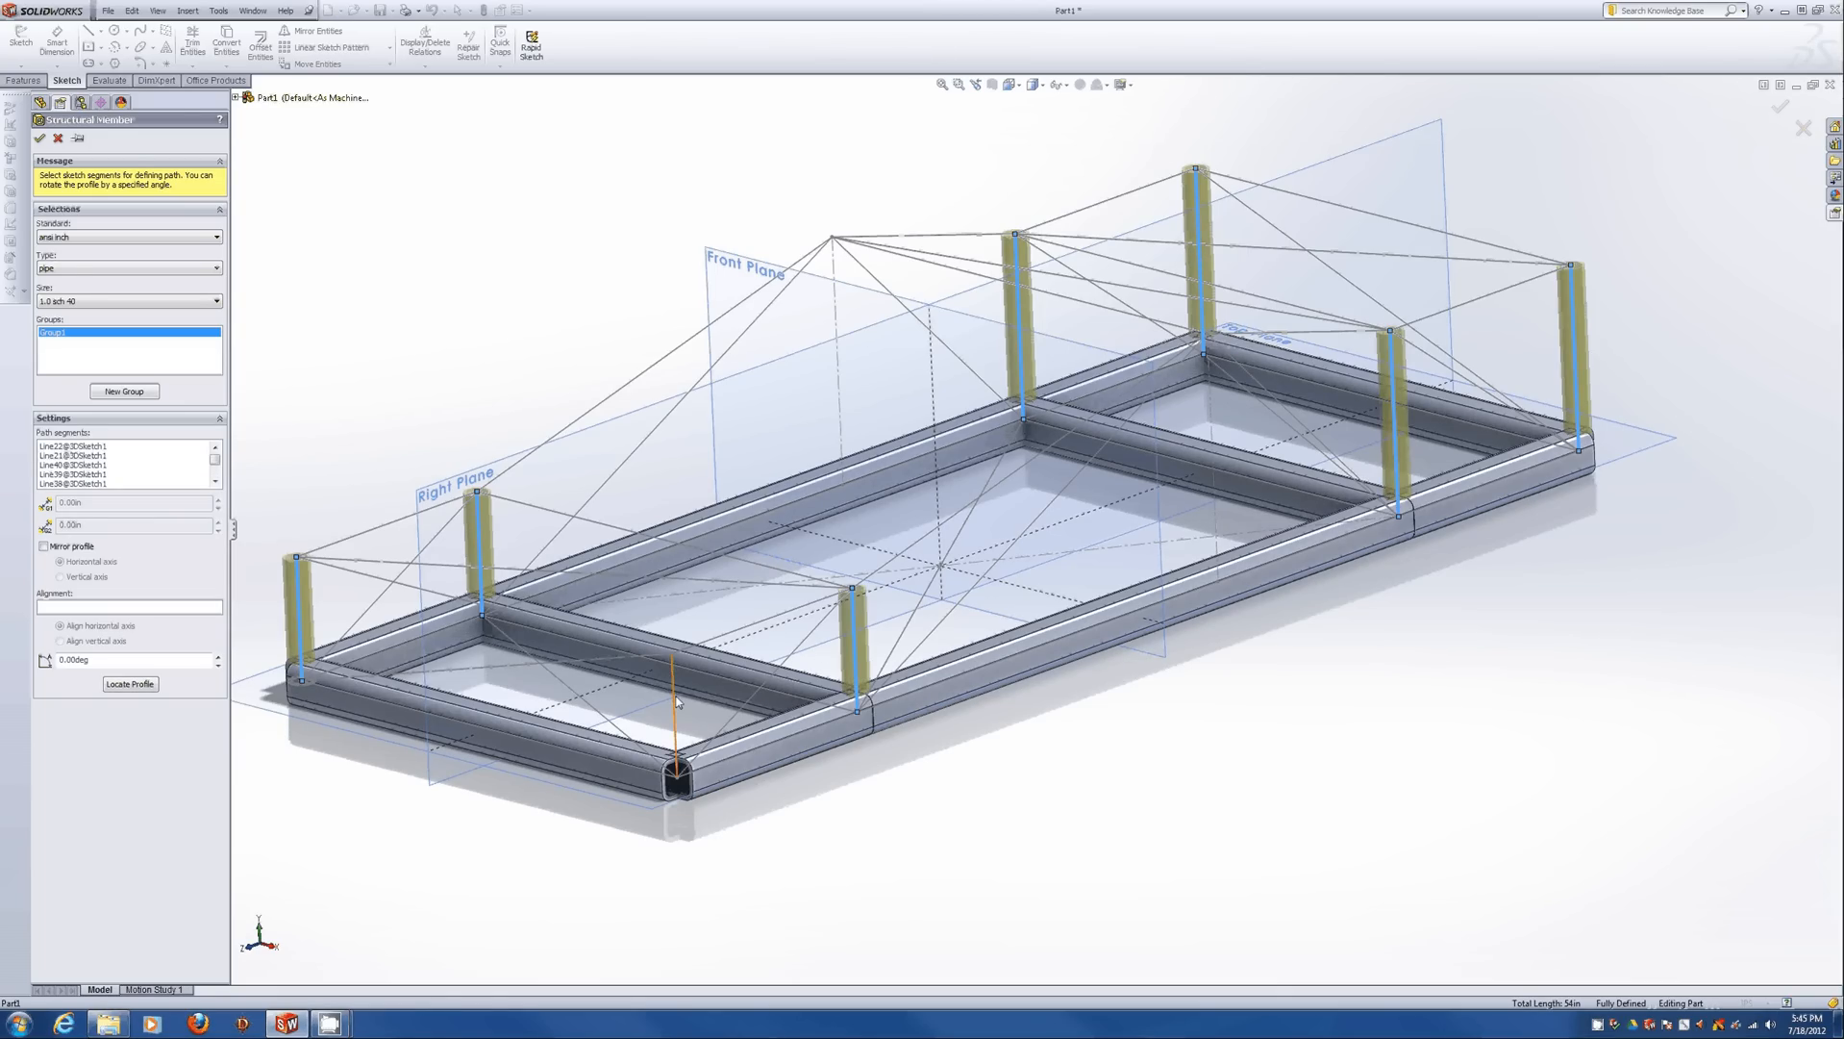
{"action": "left_click", "coordinate": [676, 700]}
Add a second group with the crossbar joining the two middle peaks, and create the 1.0 sch 40 pipe members.
{"action": "middle_click_drag", "start_coordinate": [627, 581], "coordinate": [853, 427]}
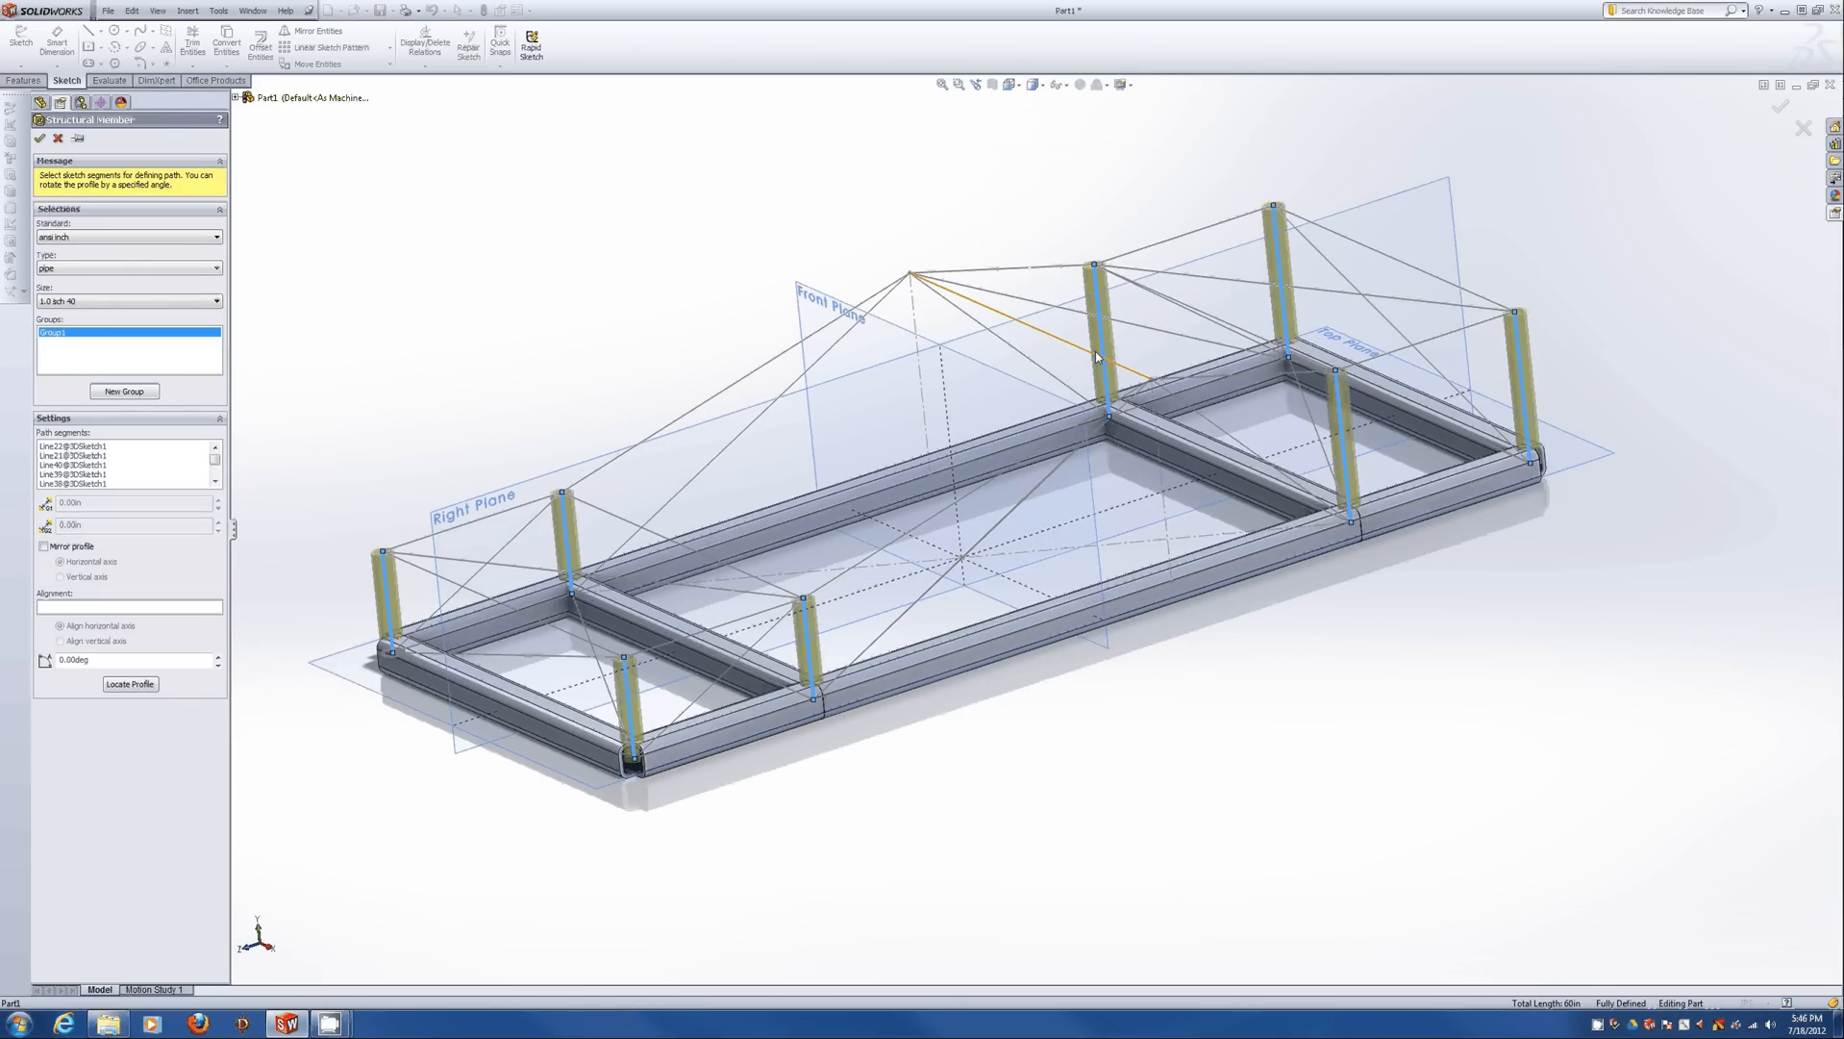
{"action": "left_click", "coordinate": [125, 392]}
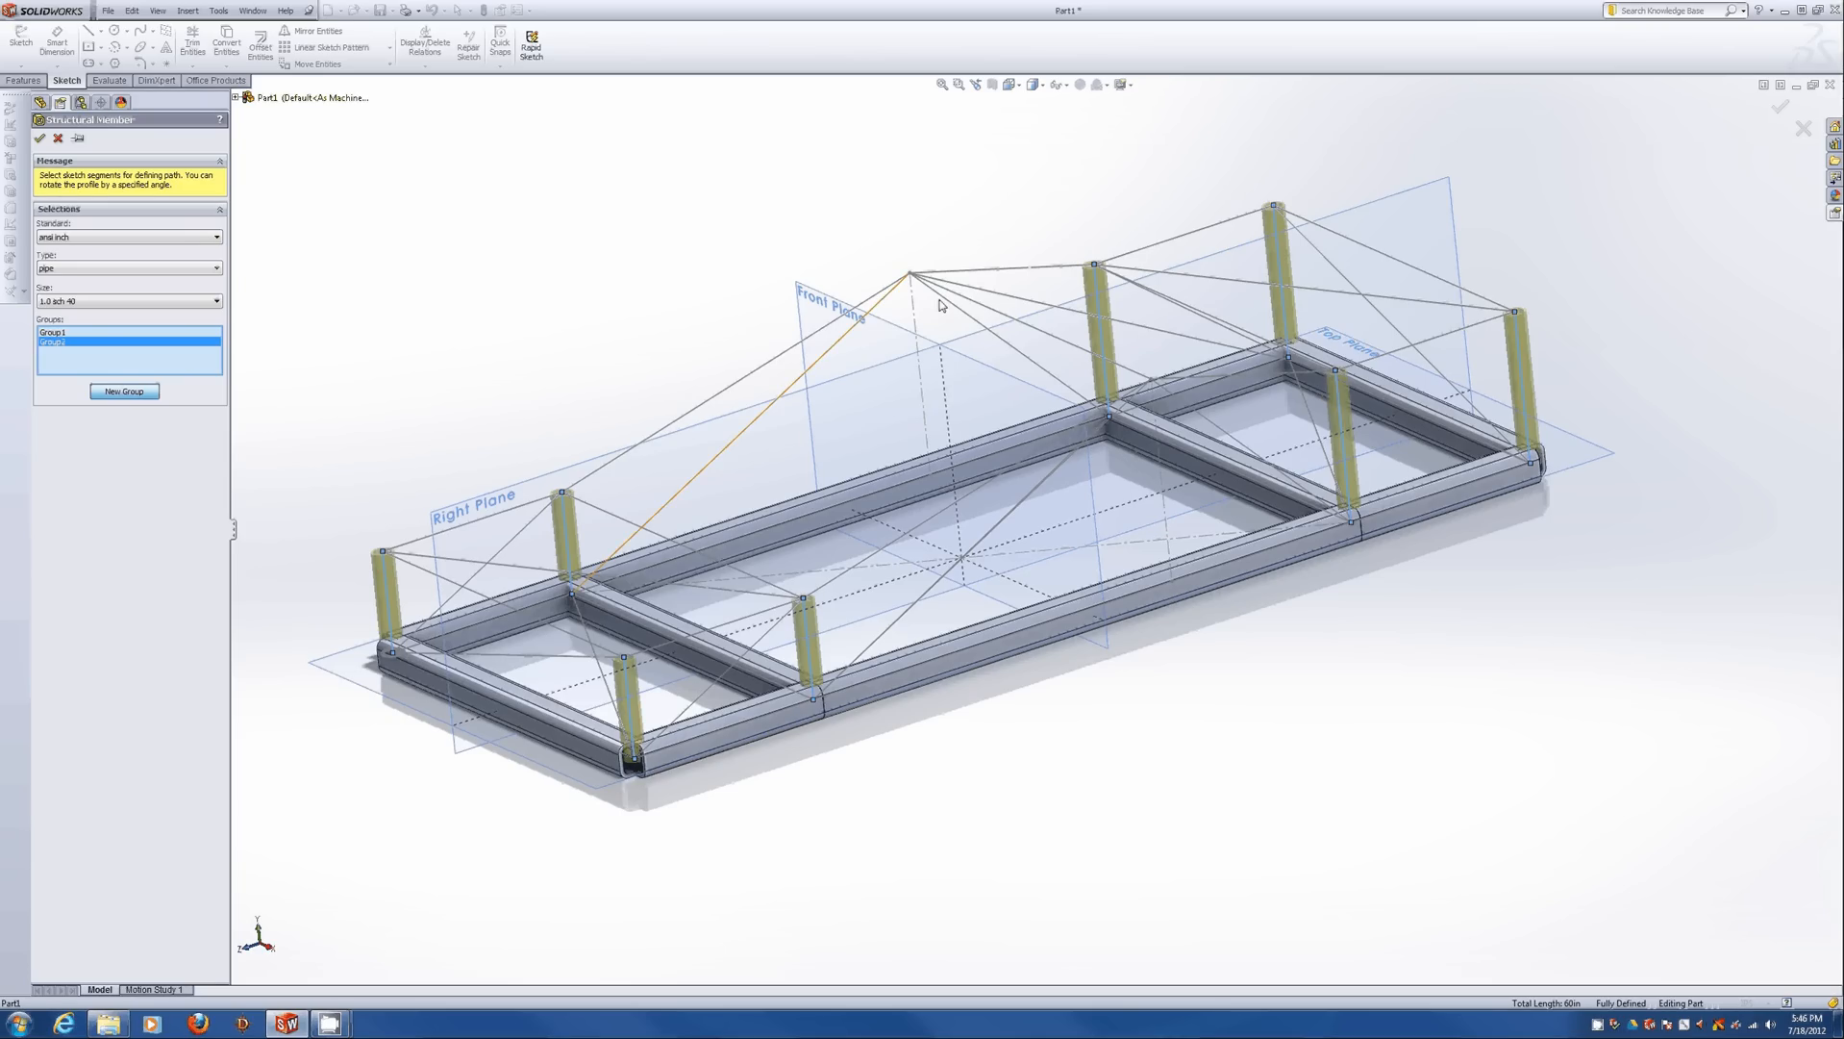
{"action": "left_click", "coordinate": [998, 311]}
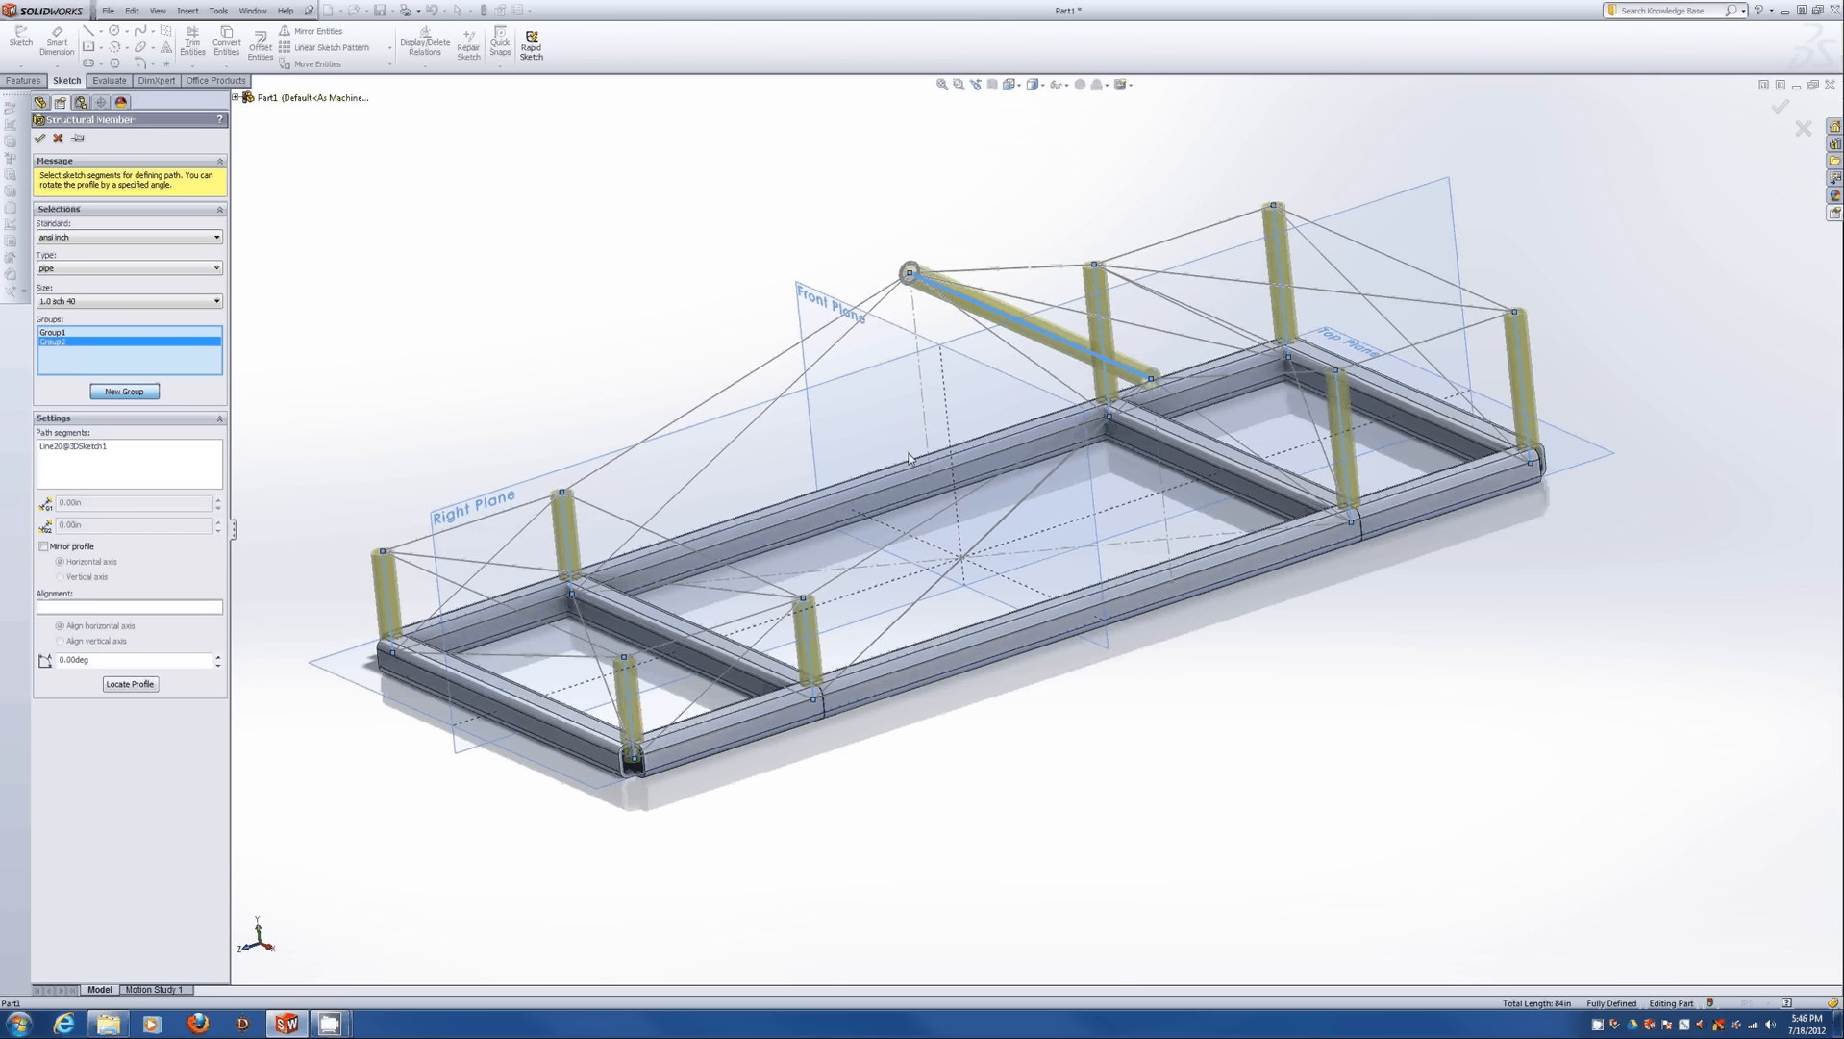
{"action": "middle_click_drag", "start_coordinate": [909, 458], "coordinate": [955, 435]}
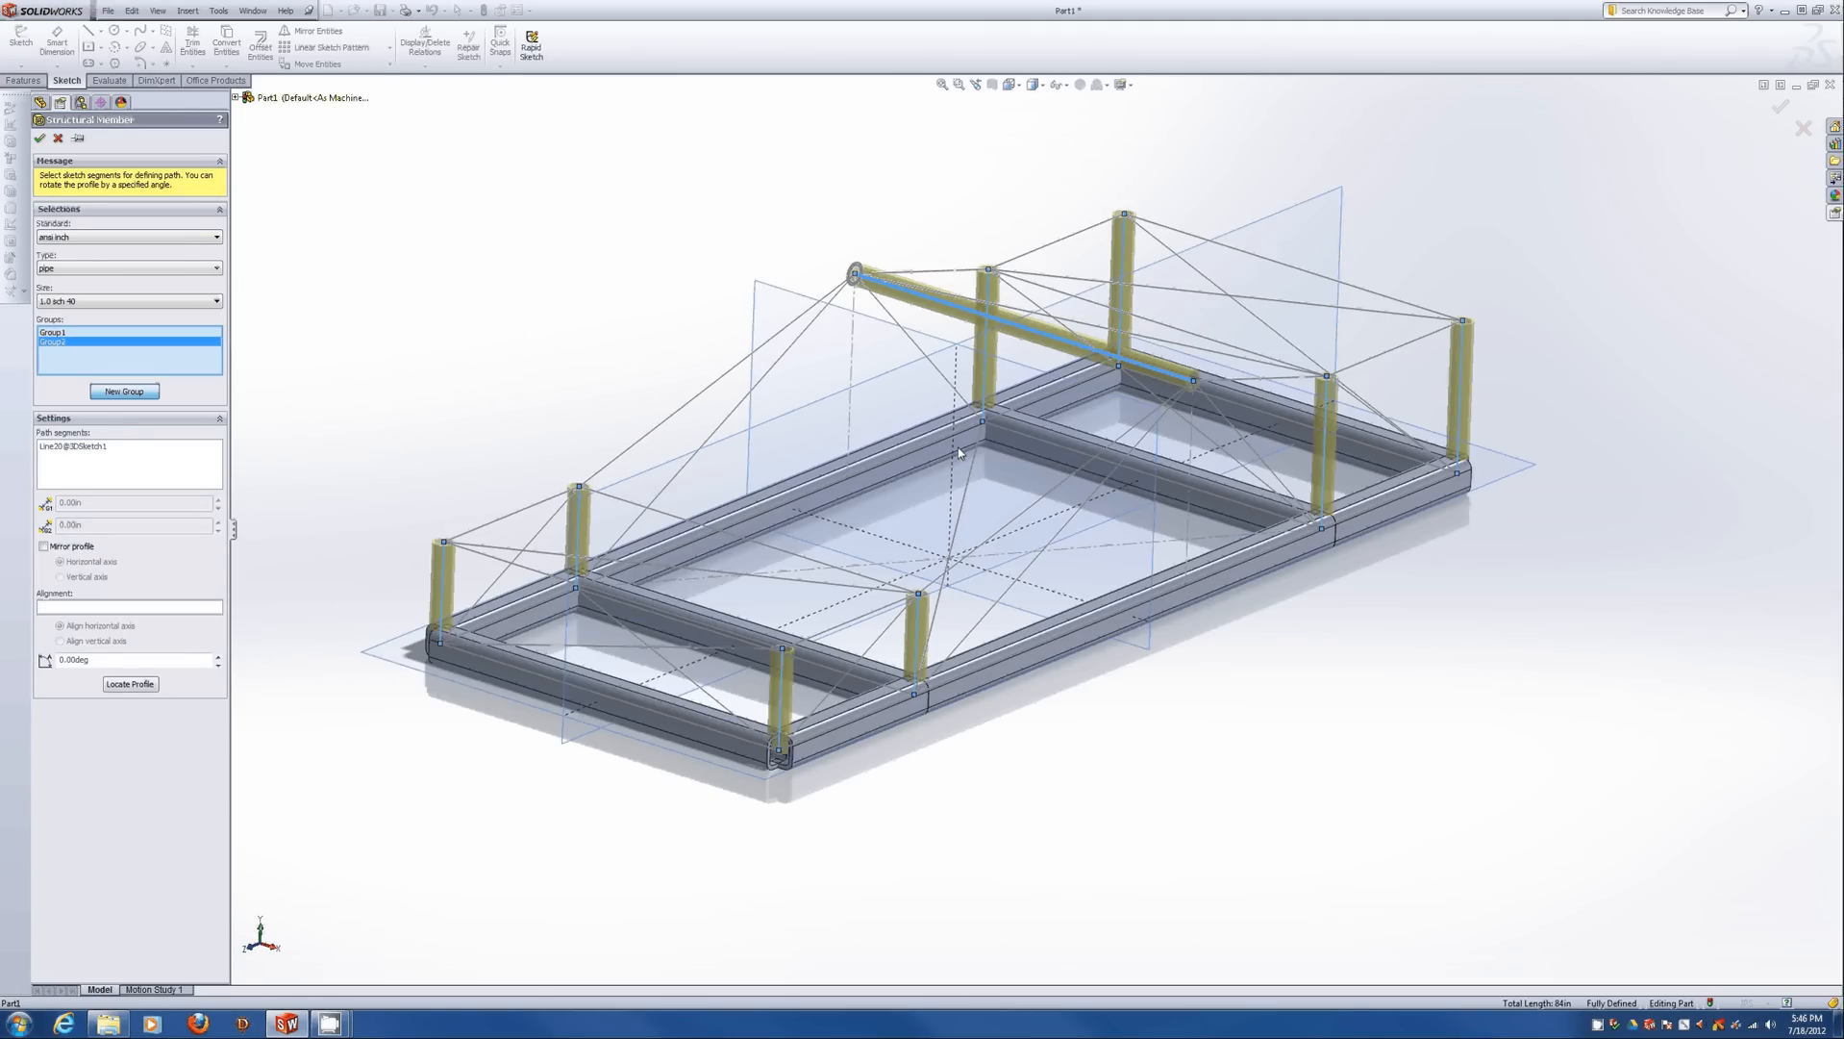
{"action": "left_click", "coordinate": [39, 139]}
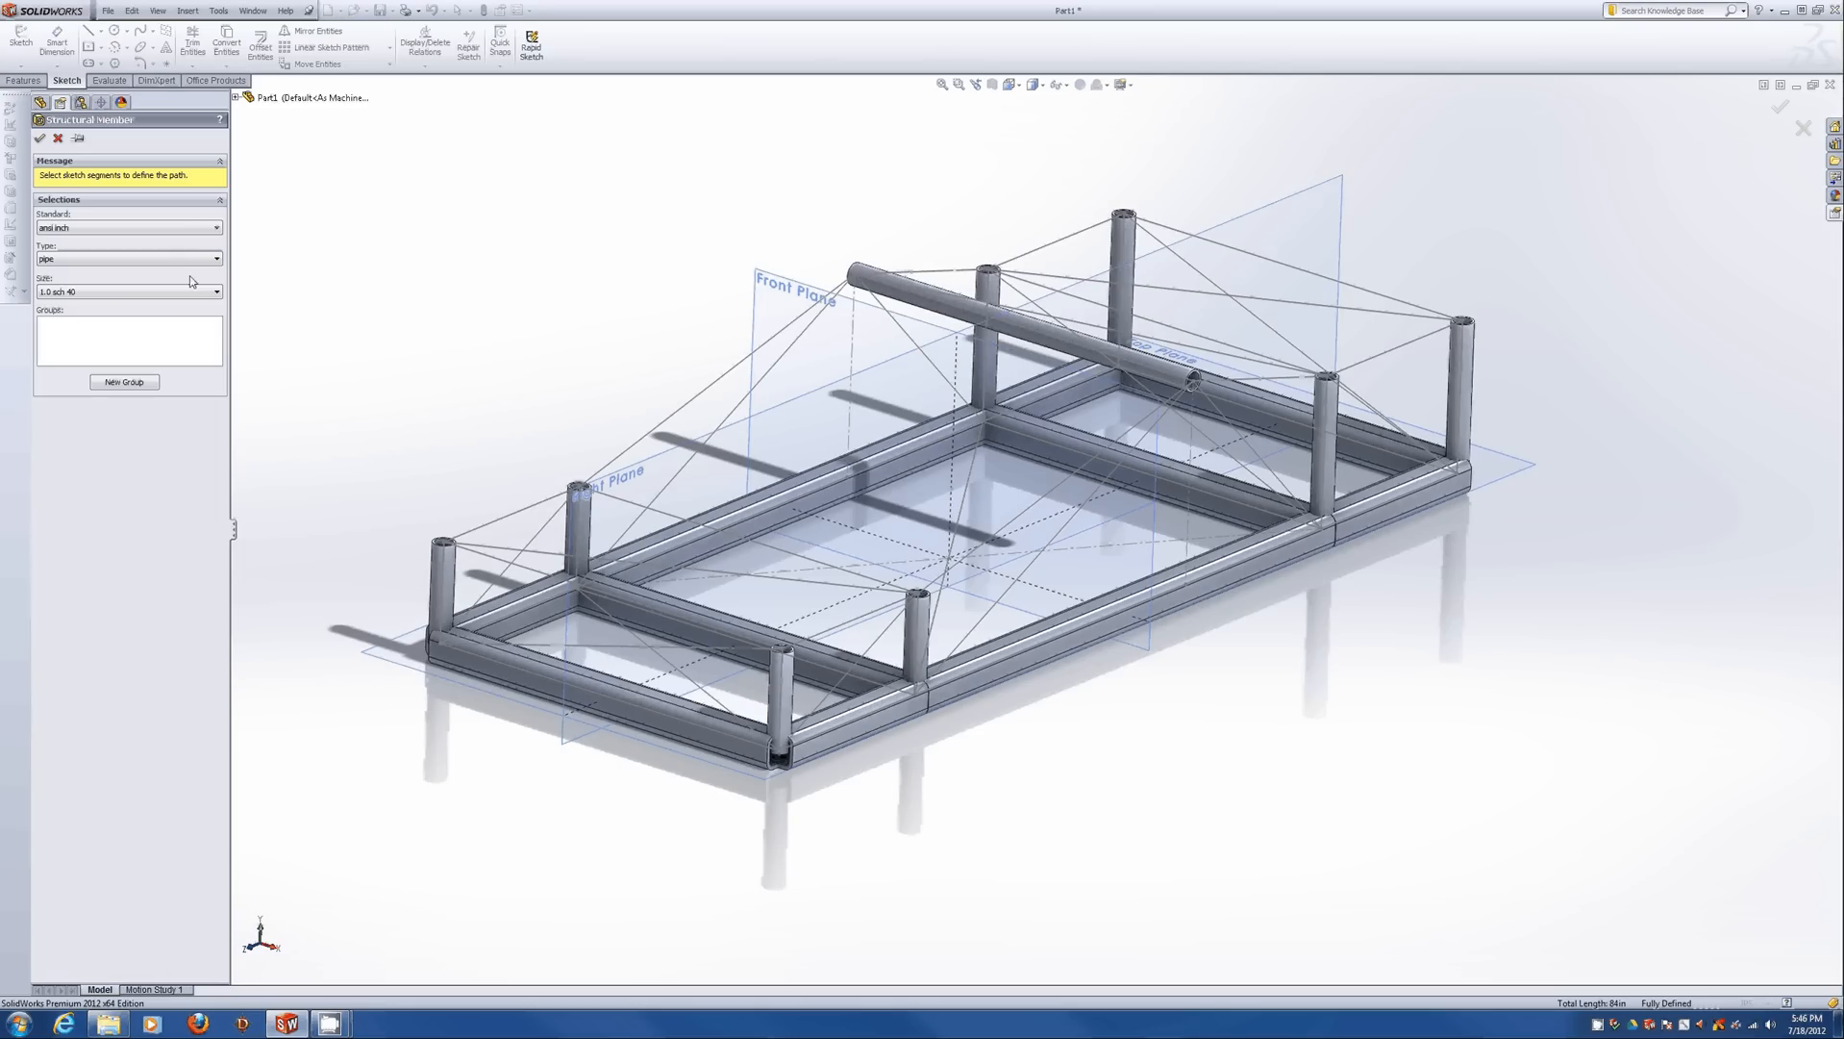
Add the four top crossbars of the front and rear boxes to the first group of a new 1.0 sch 40 pipe member.
{"action": "left_click", "coordinate": [498, 555]}
{"action": "left_click", "coordinate": [627, 506]}
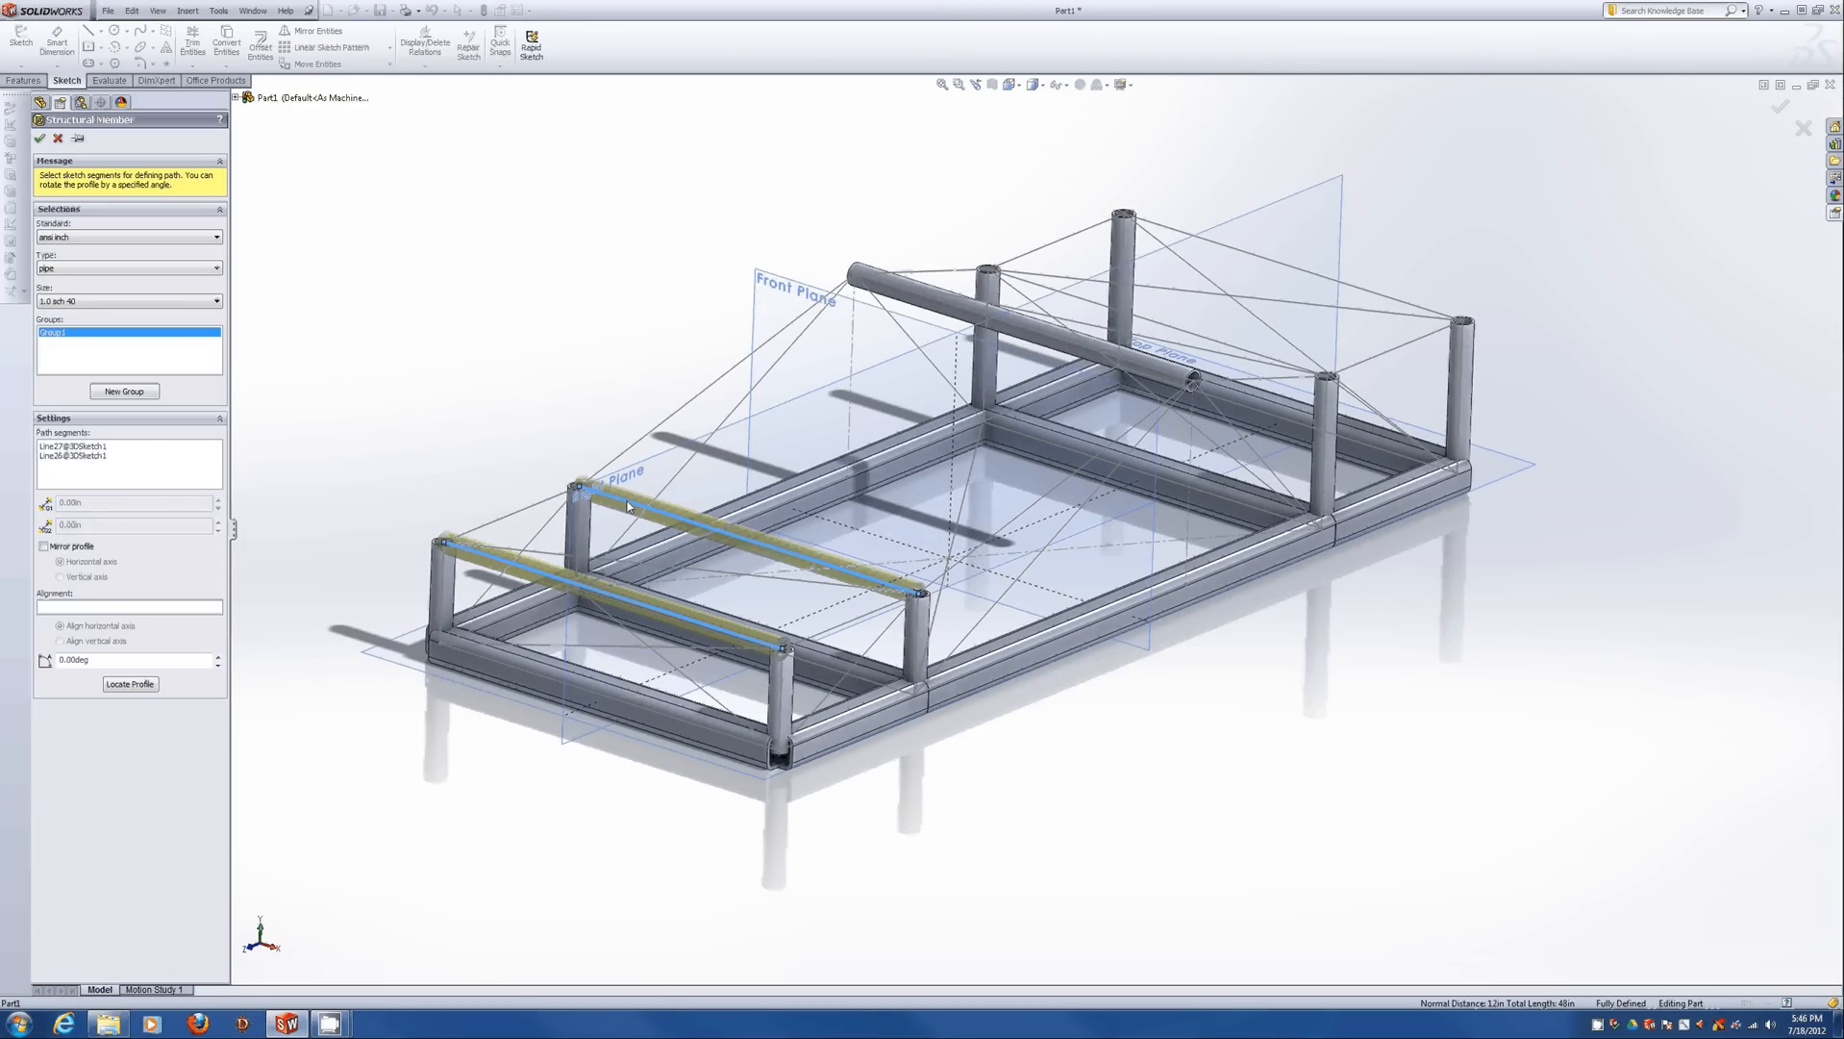
{"action": "left_click", "coordinate": [1179, 317]}
{"action": "left_click", "coordinate": [1259, 256]}
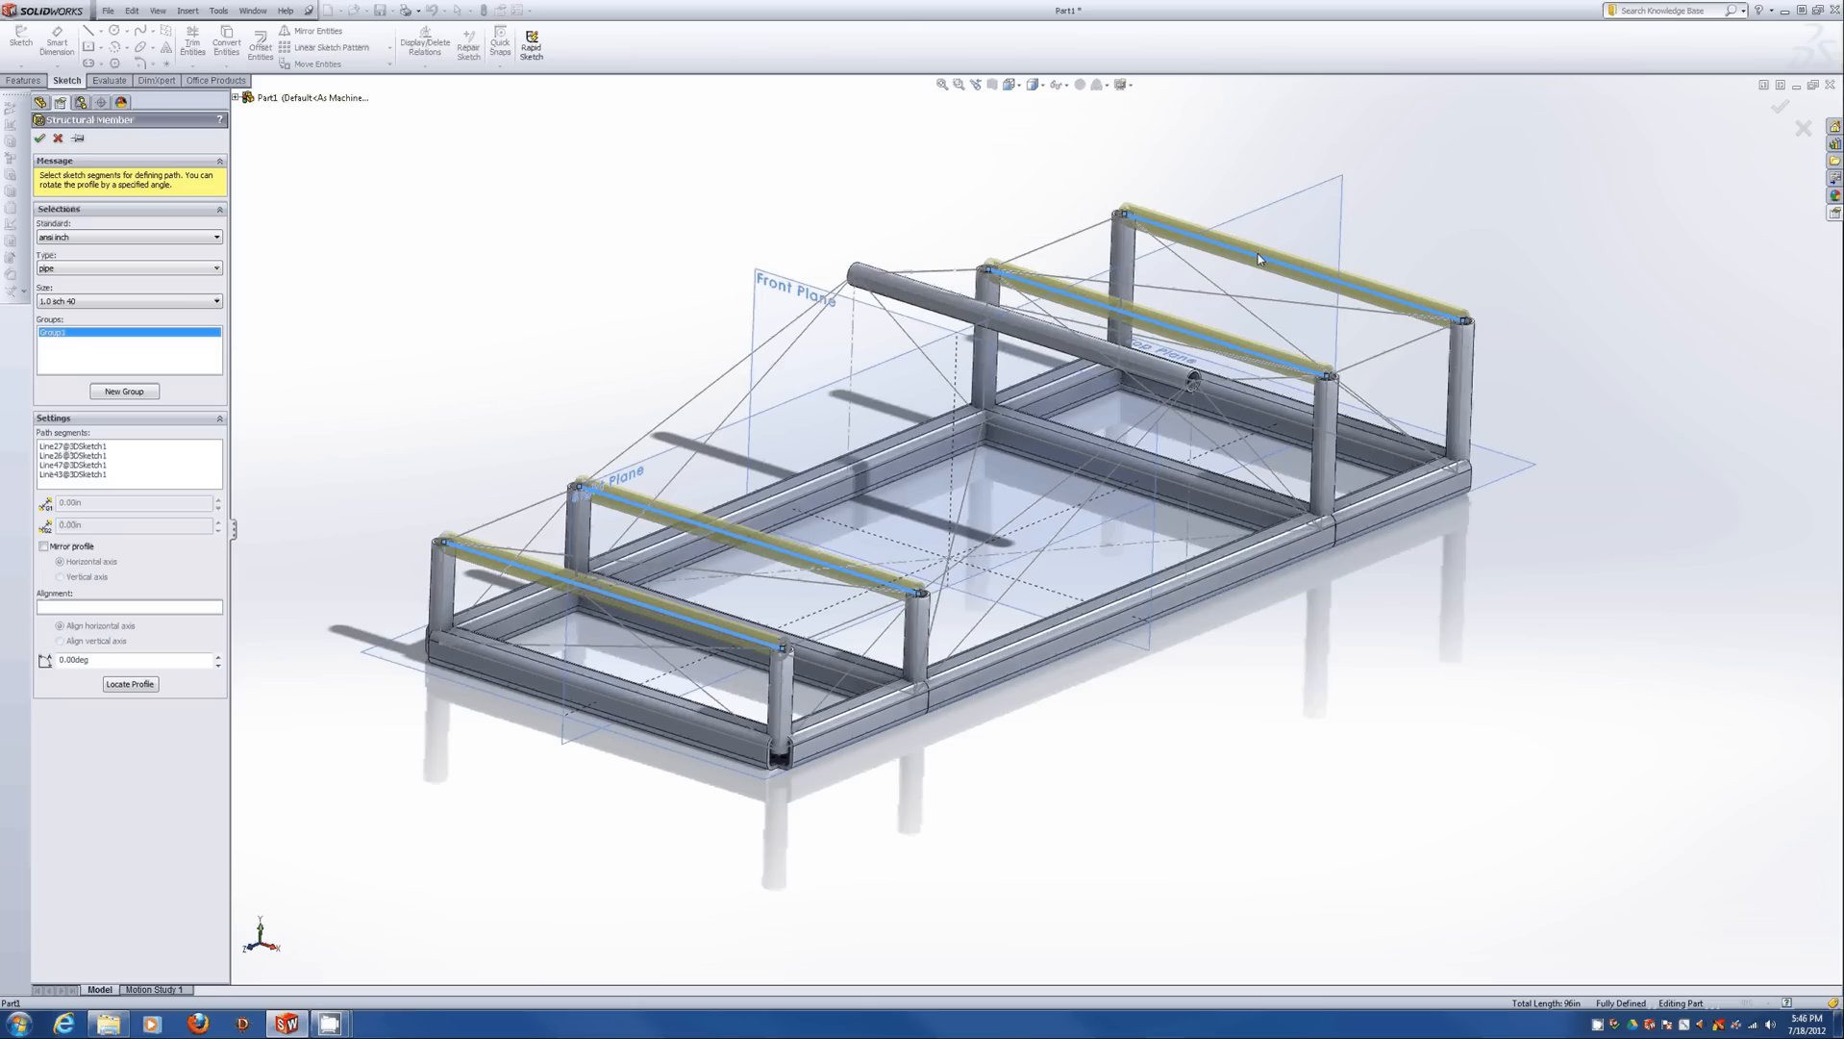
Add the diagonals of the front, middle and rear floor bays as separate groups, and create the pipe members.
{"action": "middle_click_drag", "start_coordinate": [897, 421], "coordinate": [568, 590]}
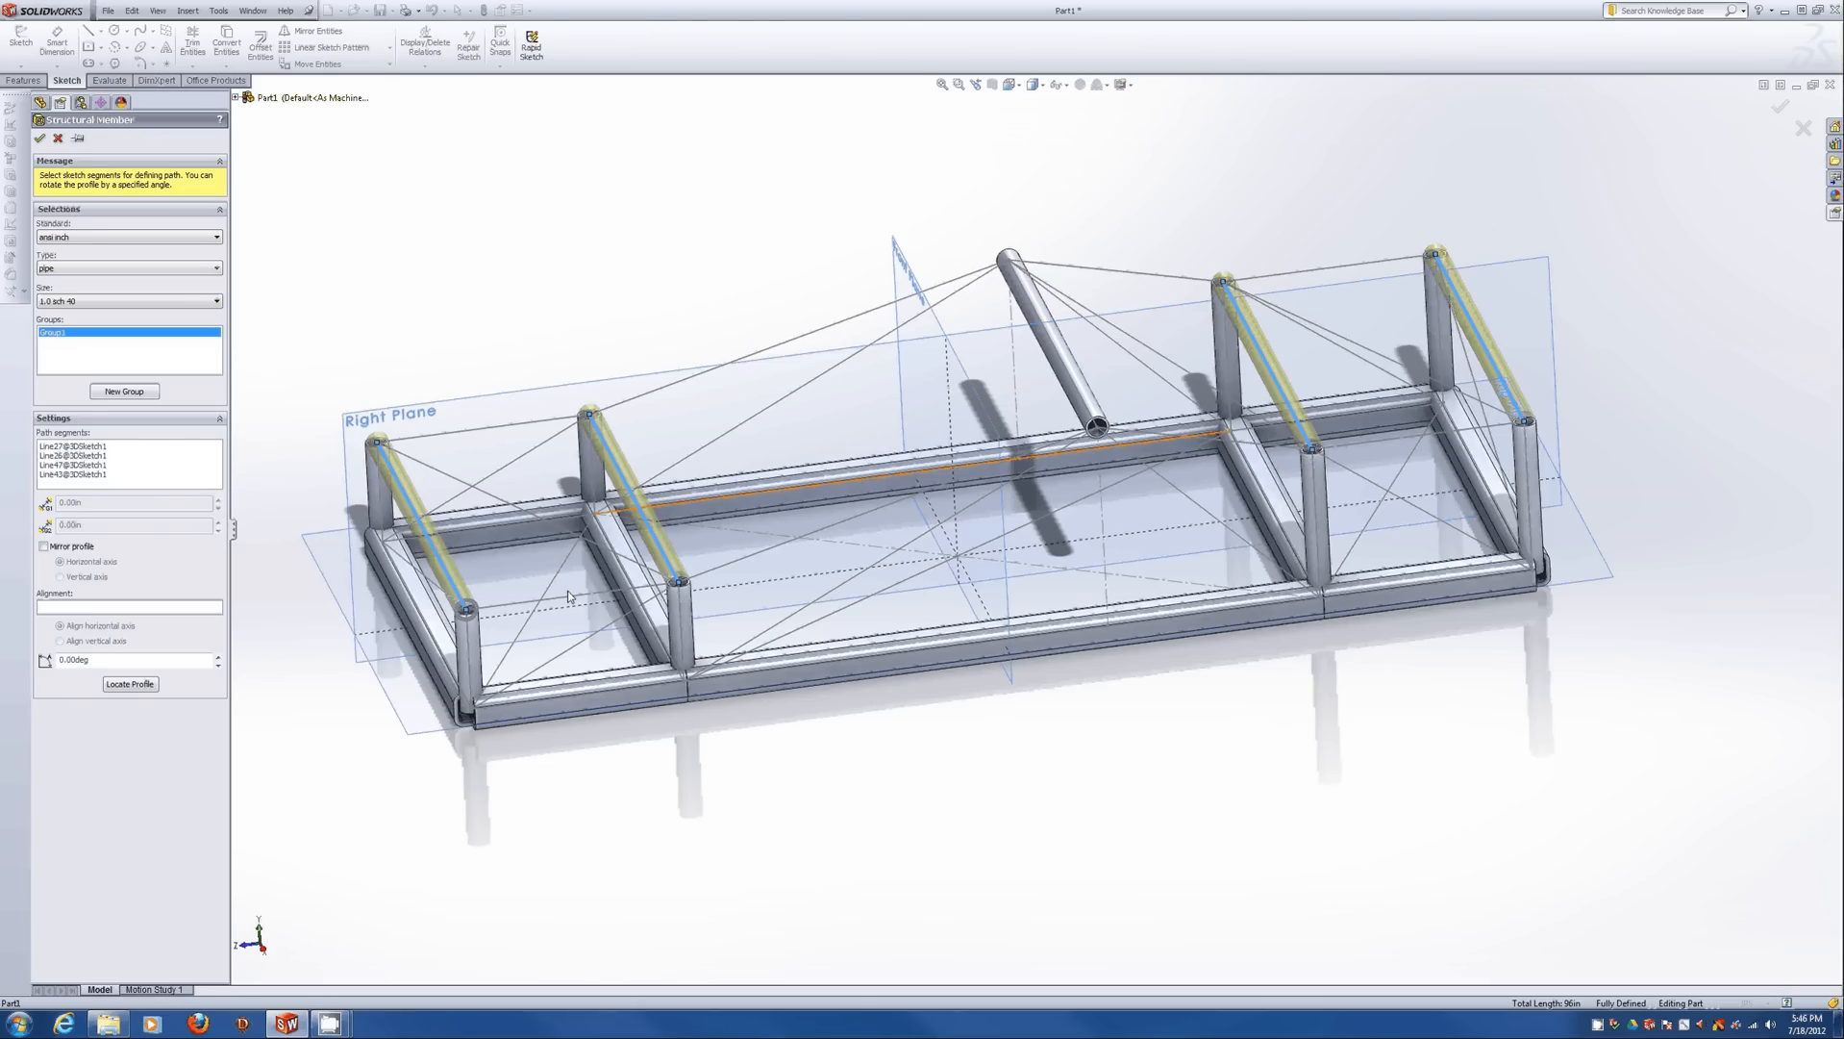
{"action": "left_click", "coordinate": [106, 390]}
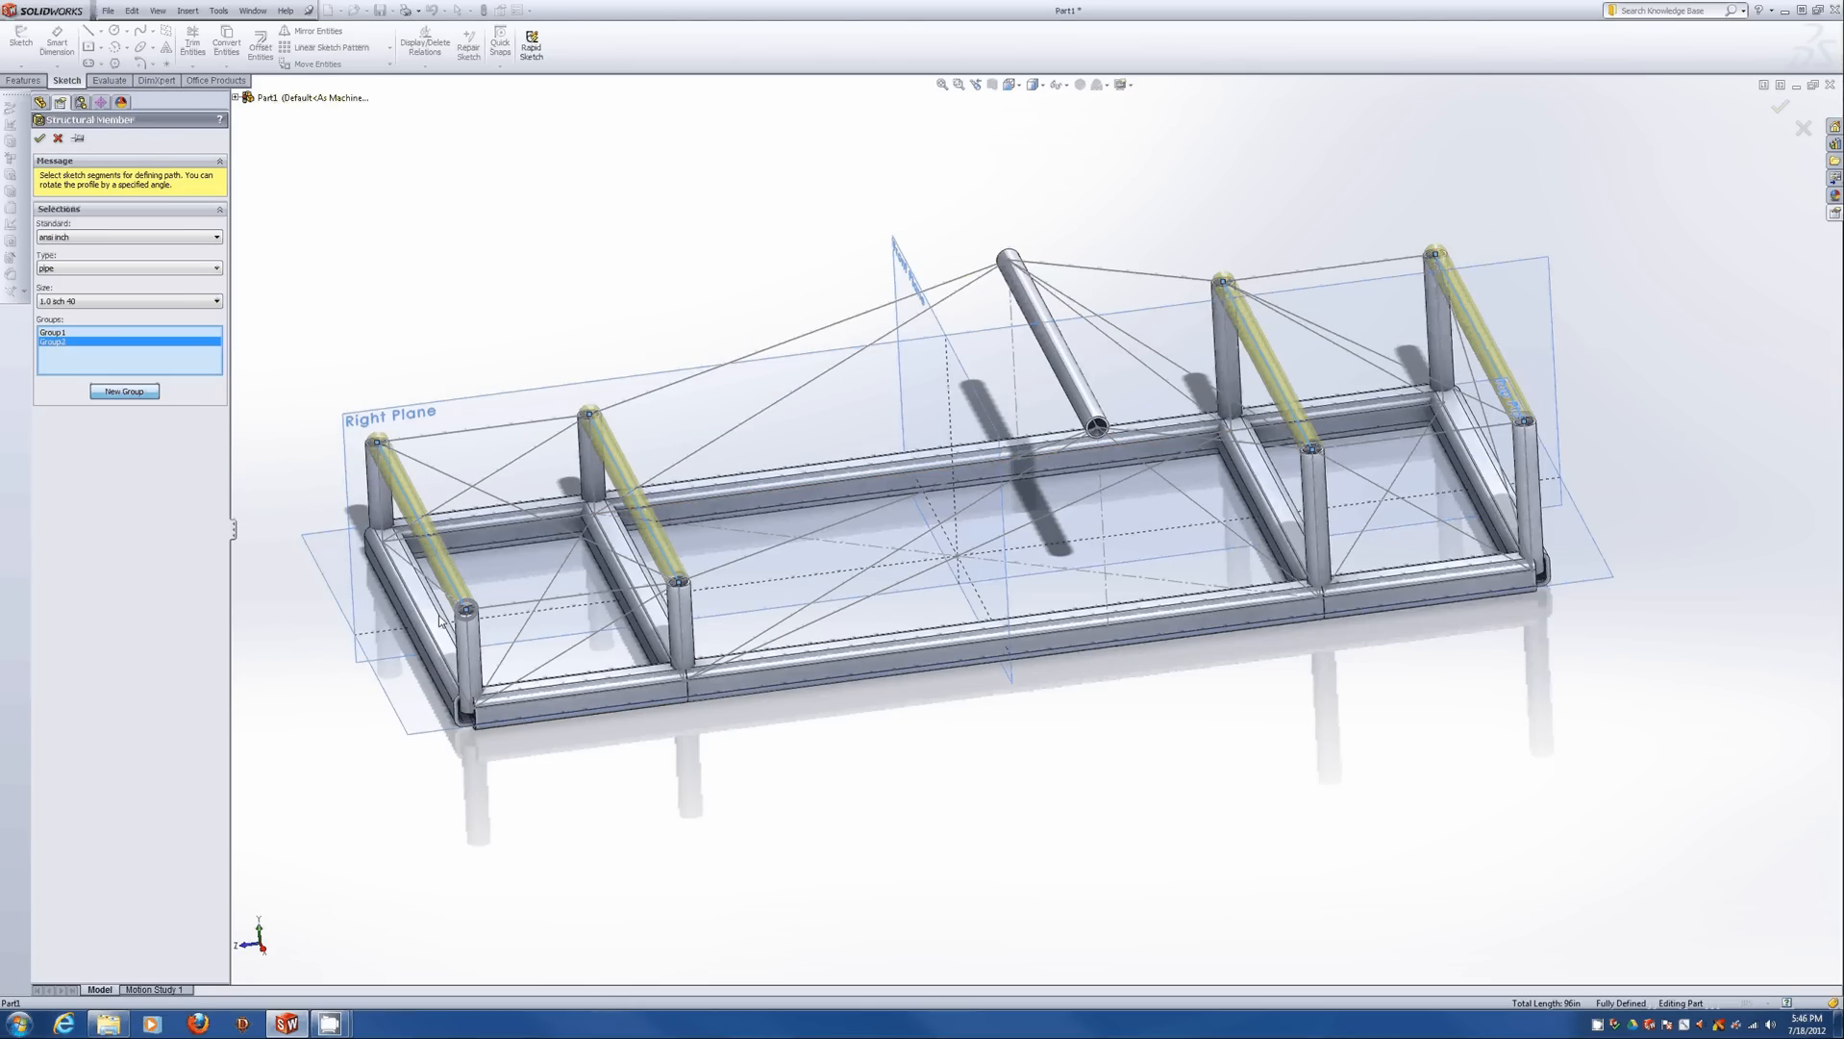
{"action": "left_click", "coordinate": [509, 649]}
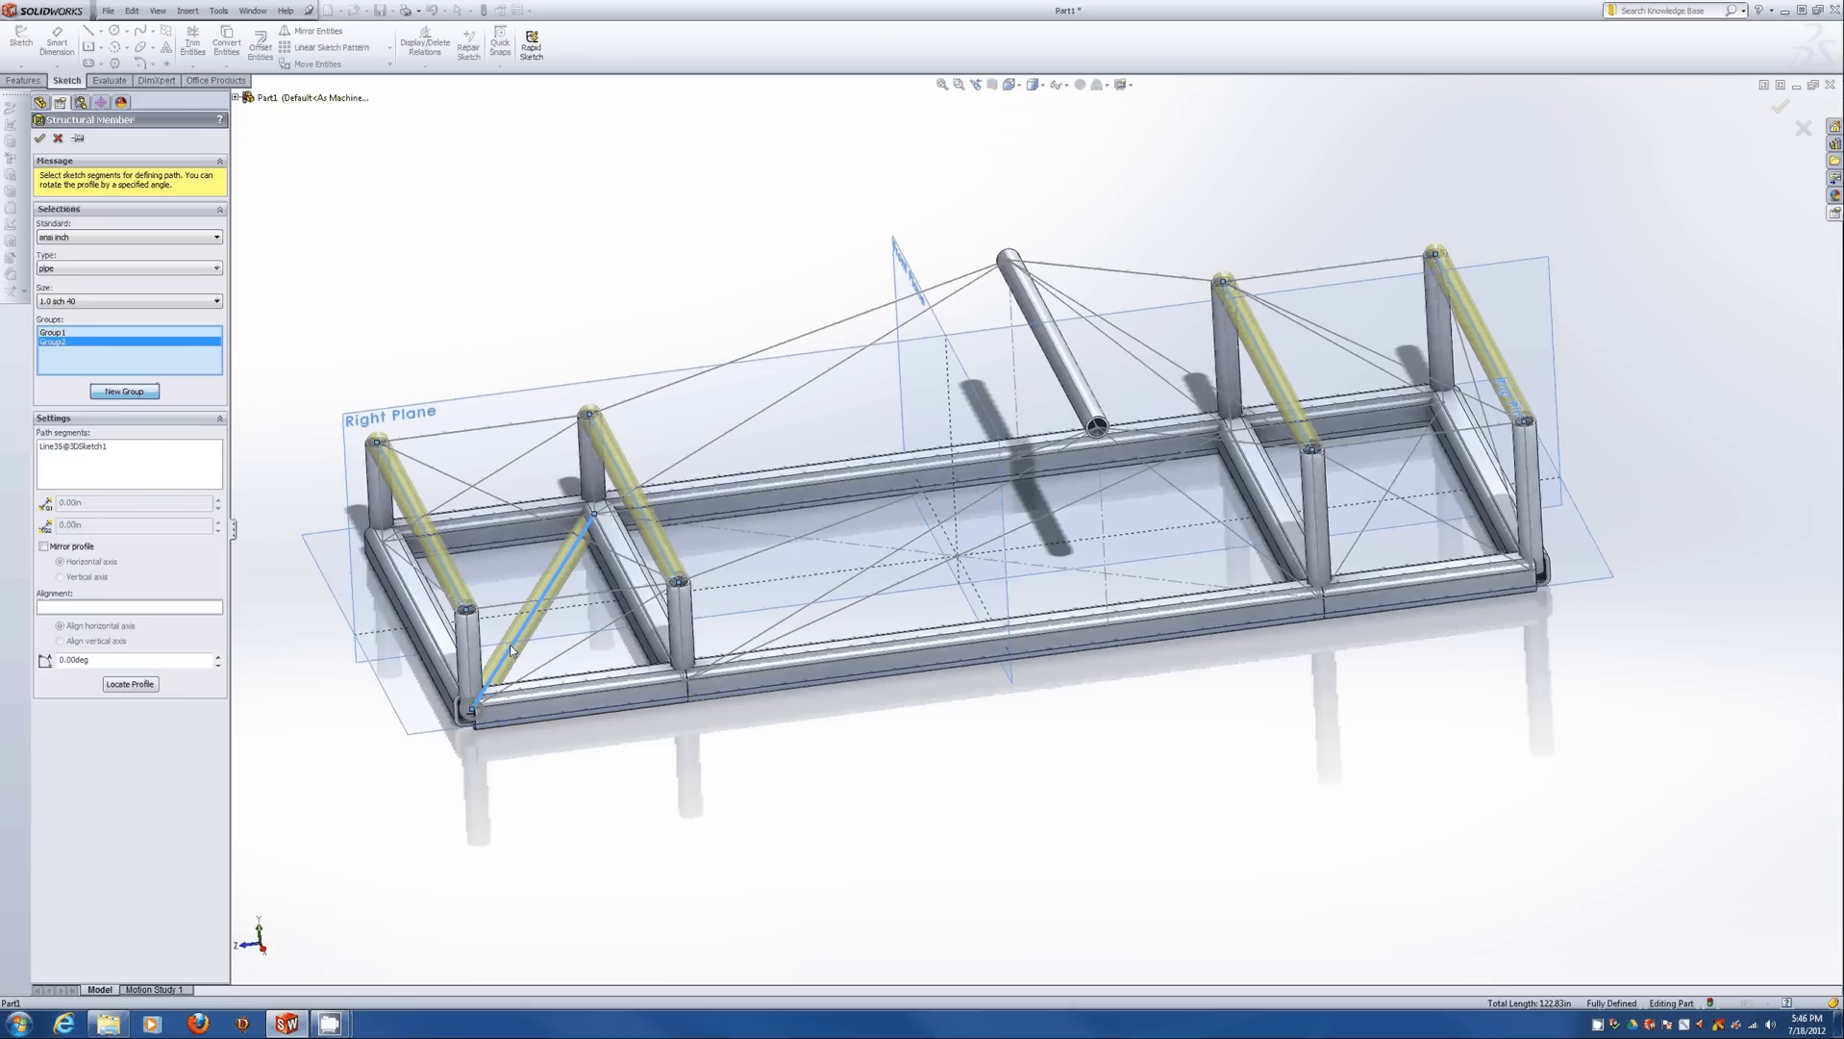
{"action": "left_click", "coordinate": [130, 394]}
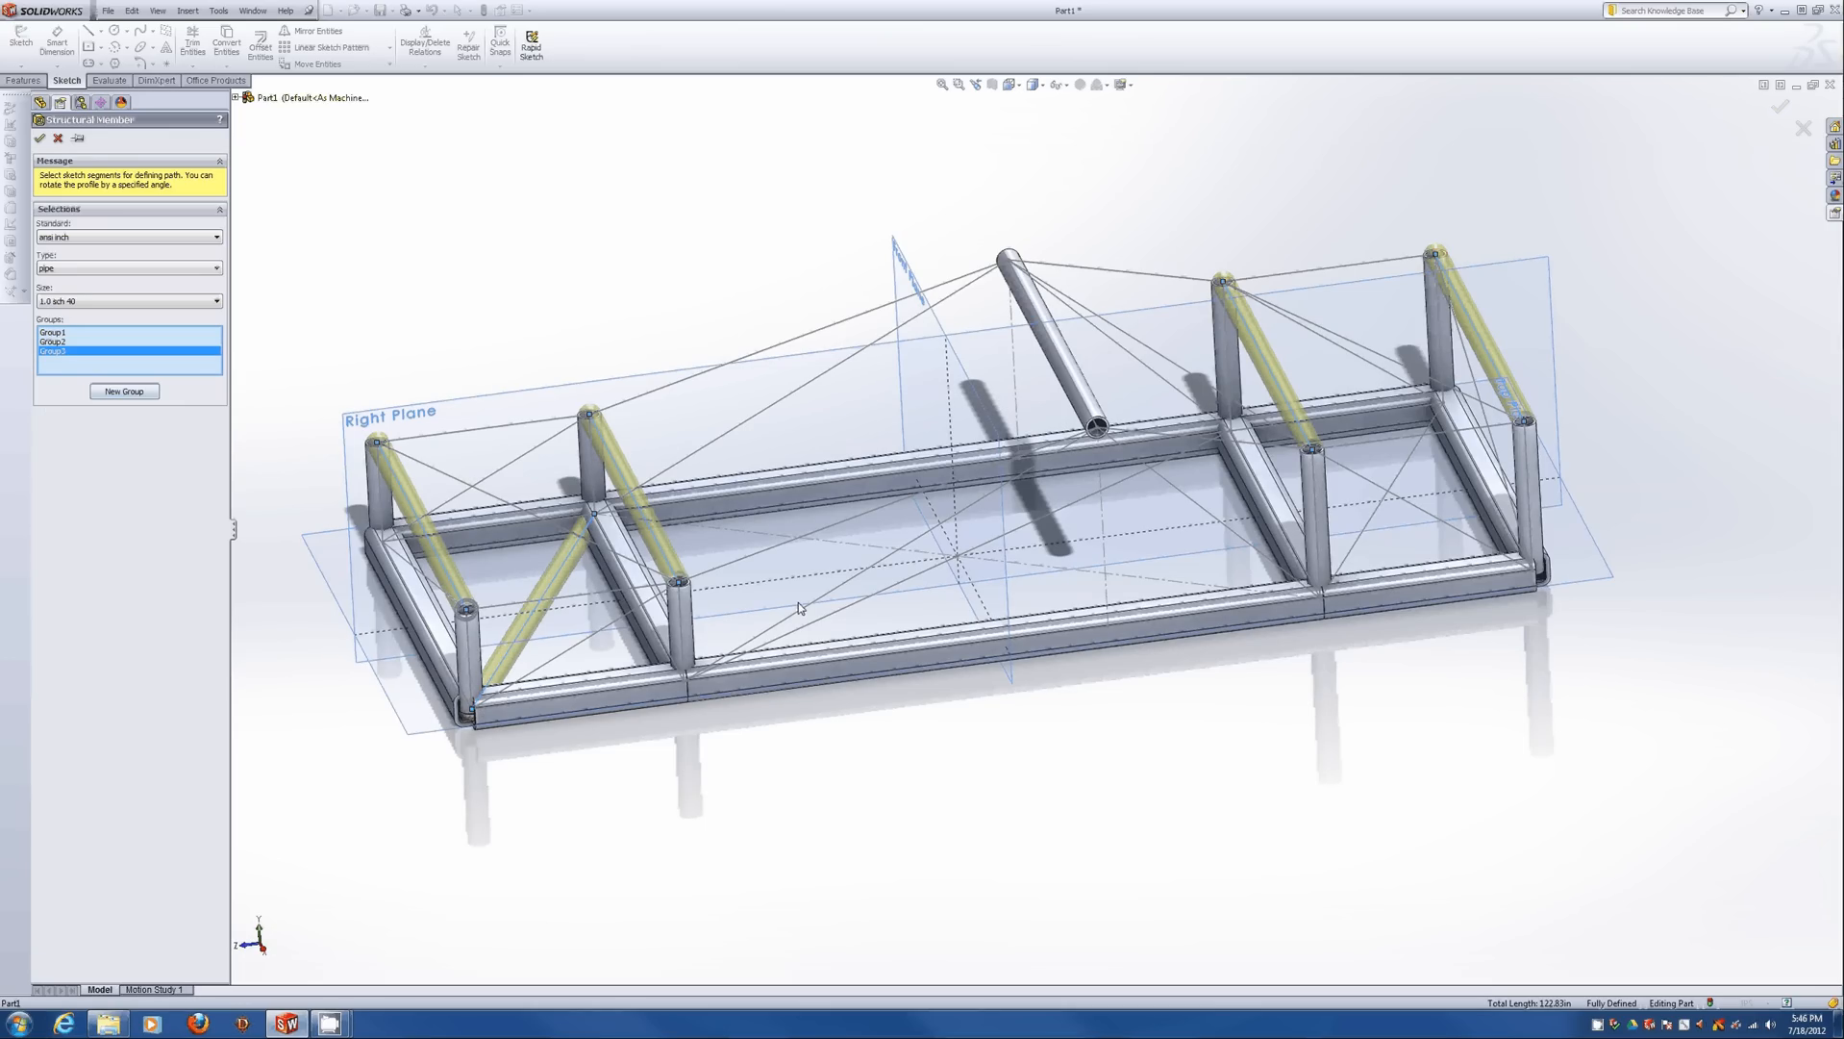
{"action": "left_click", "coordinate": [859, 608]}
{"action": "left_click", "coordinate": [151, 392]}
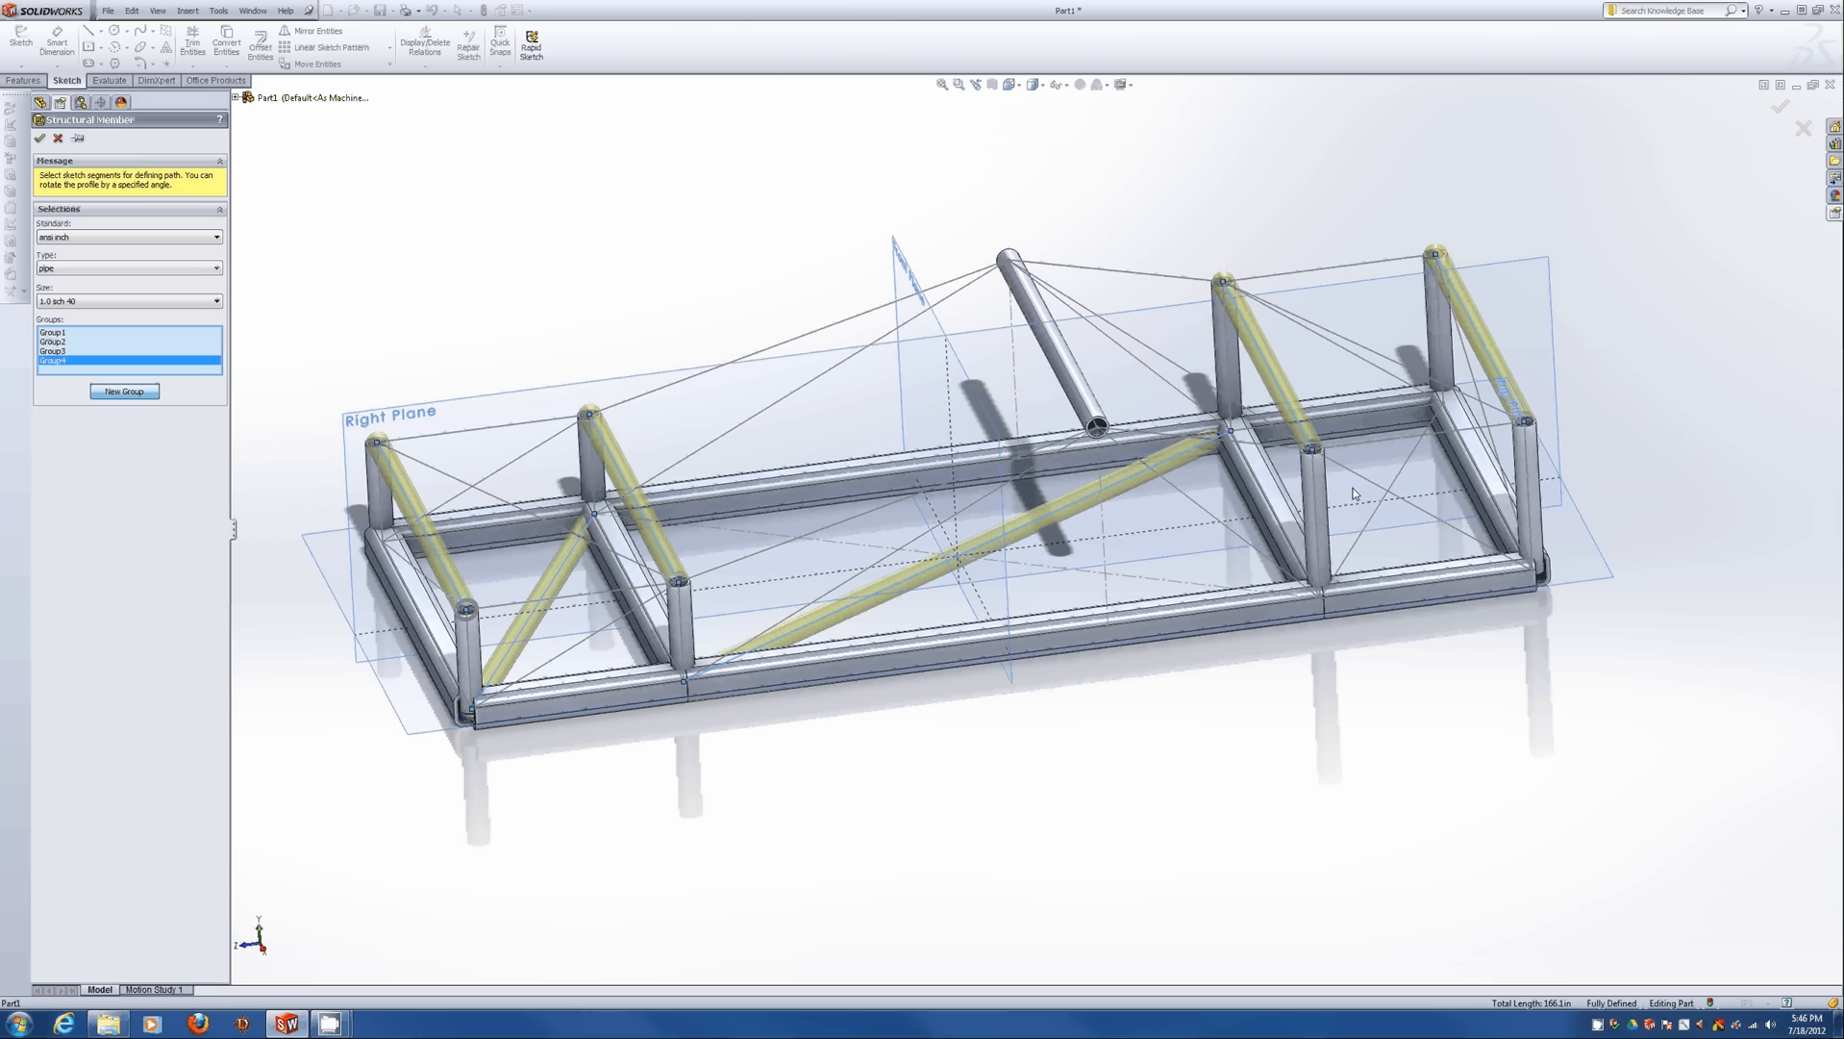
{"action": "left_click", "coordinate": [1306, 524]}
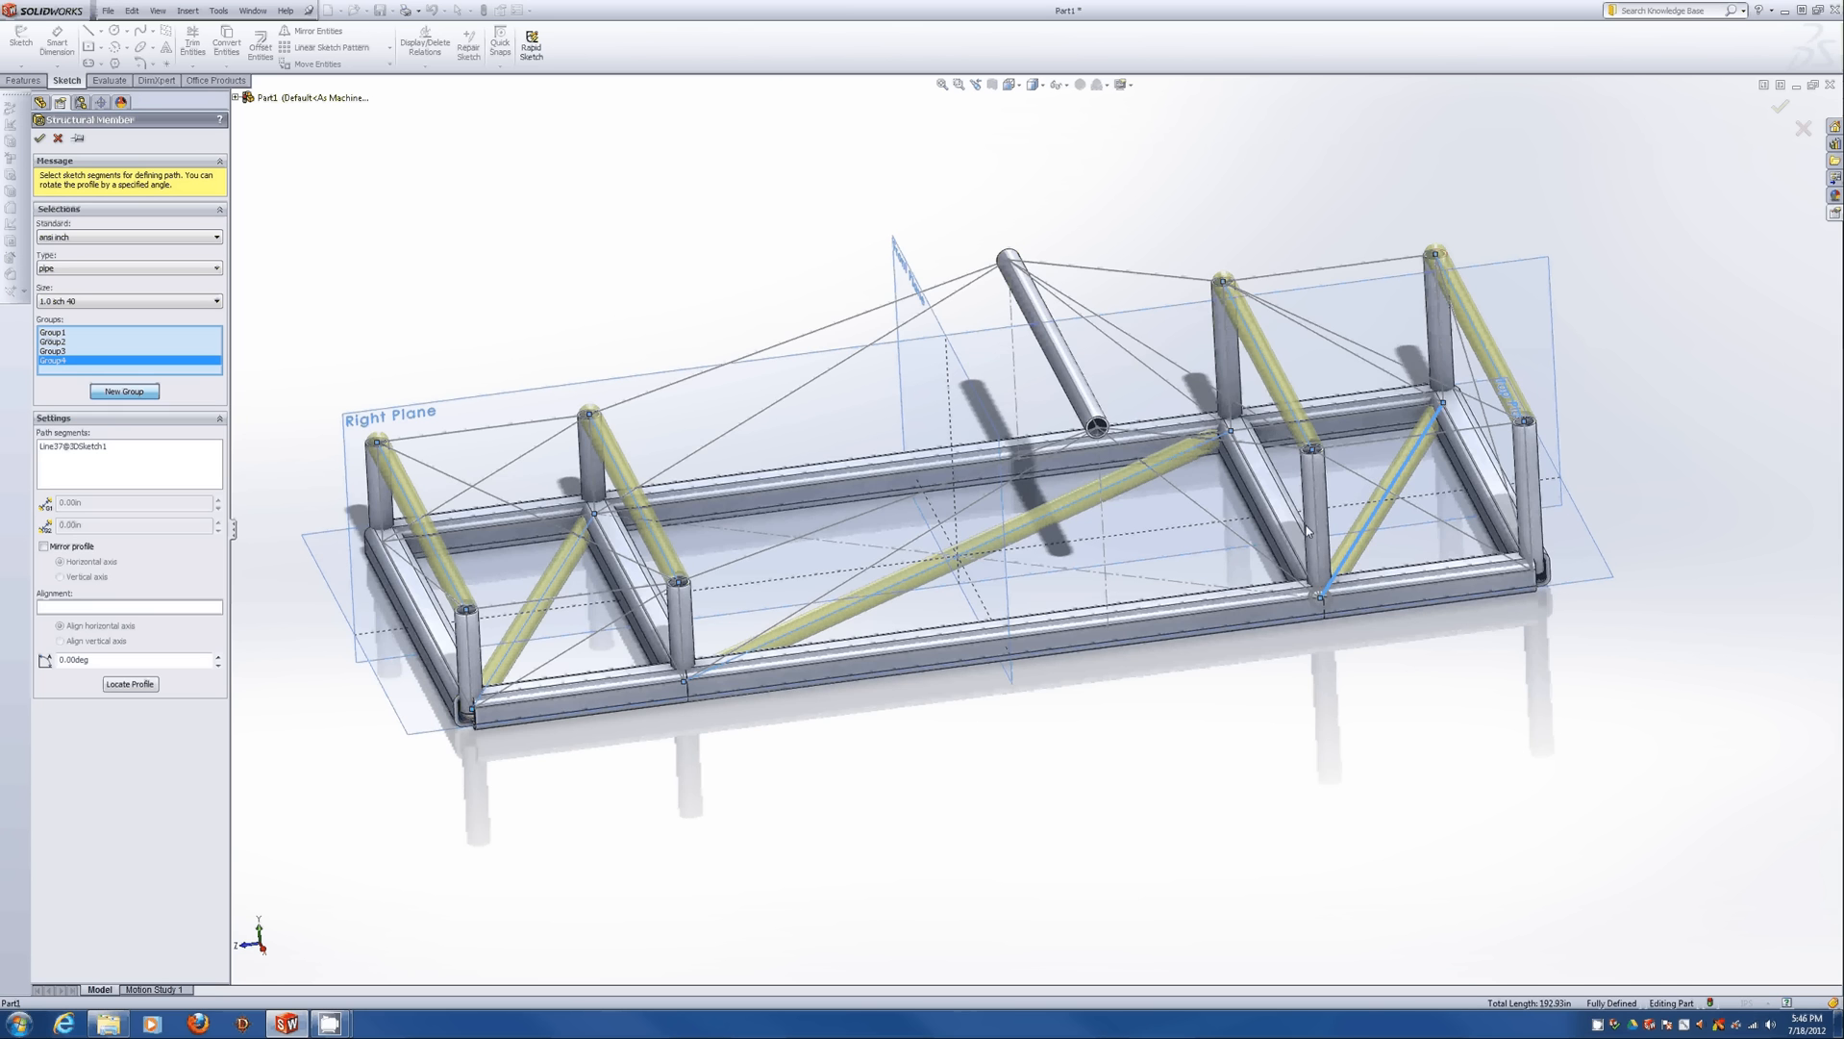
{"action": "mouse_move", "coordinate": [1305, 524]}
{"action": "middle_mouse_down"}
{"action": "mouse_move", "coordinate": [1232, 406]}
{"action": "mouse_move", "coordinate": [1306, 527]}
{"action": "mouse_move", "coordinate": [1164, 541]}
{"action": "mouse_move", "coordinate": [1206, 463]}
{"action": "middle_mouse_up"}
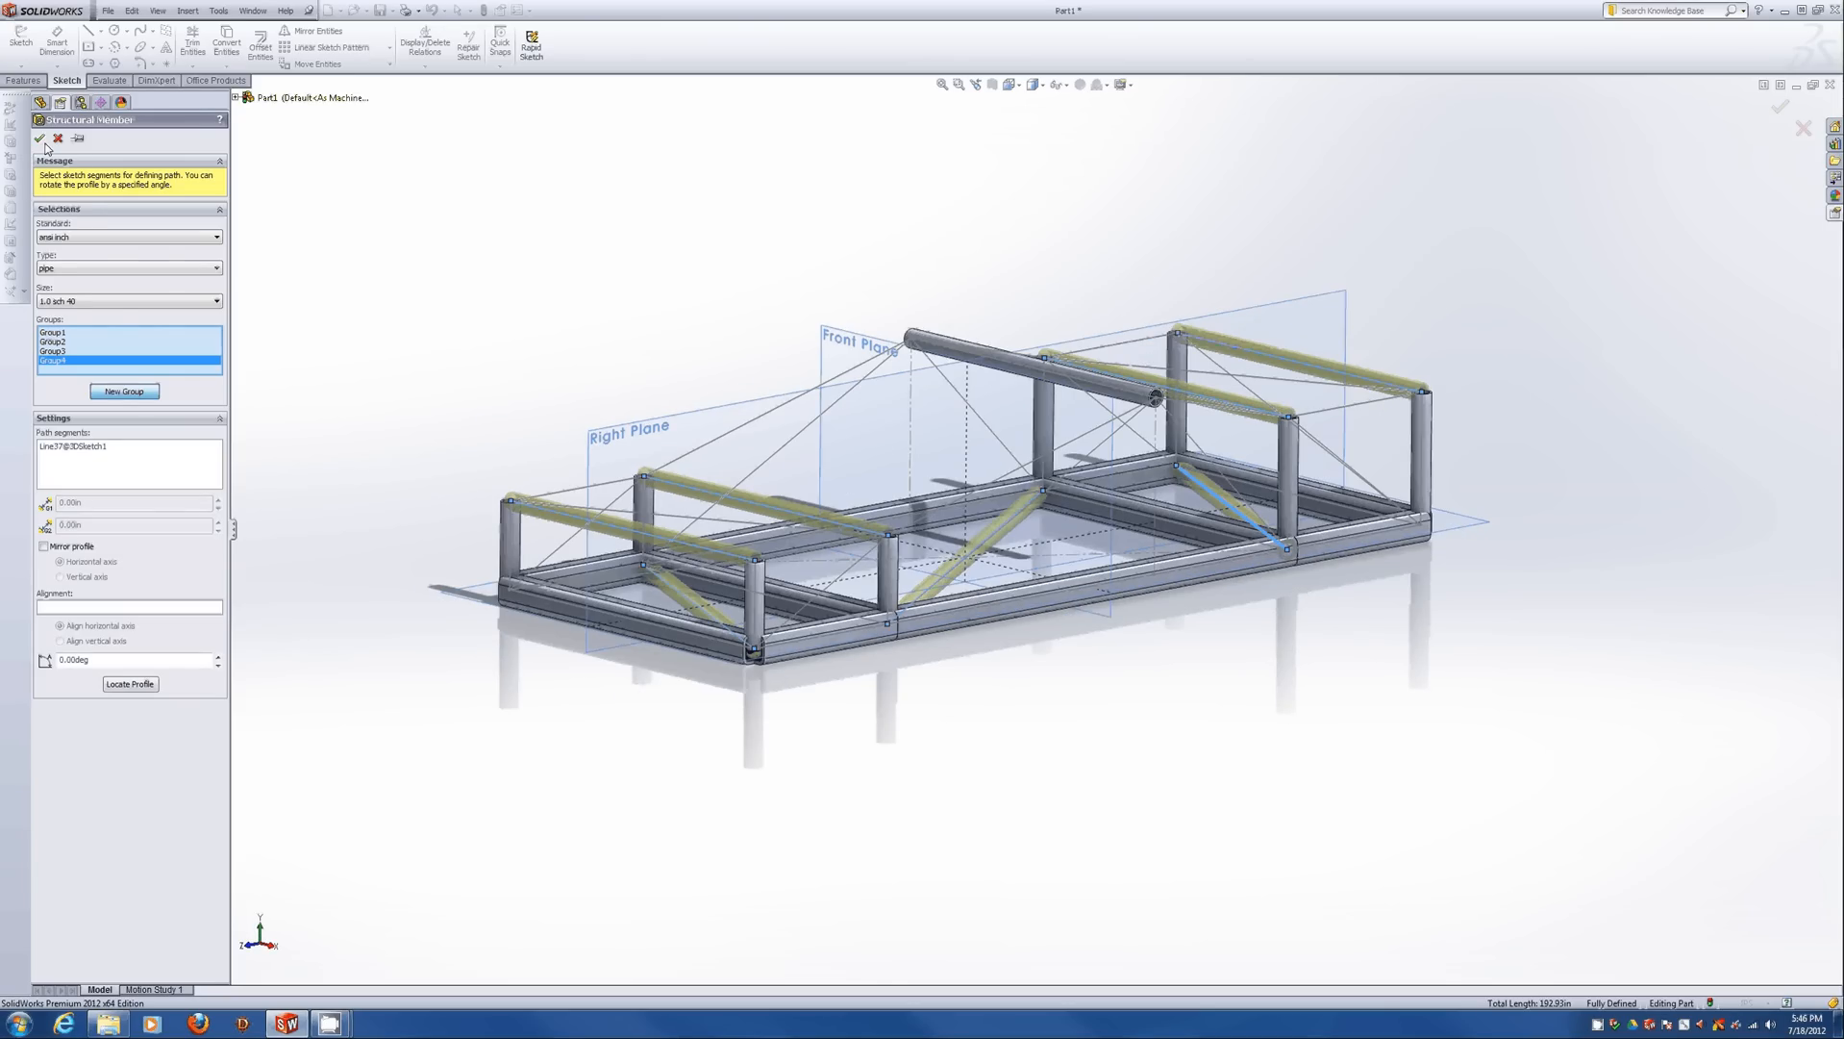
{"action": "left_click", "coordinate": [39, 138]}
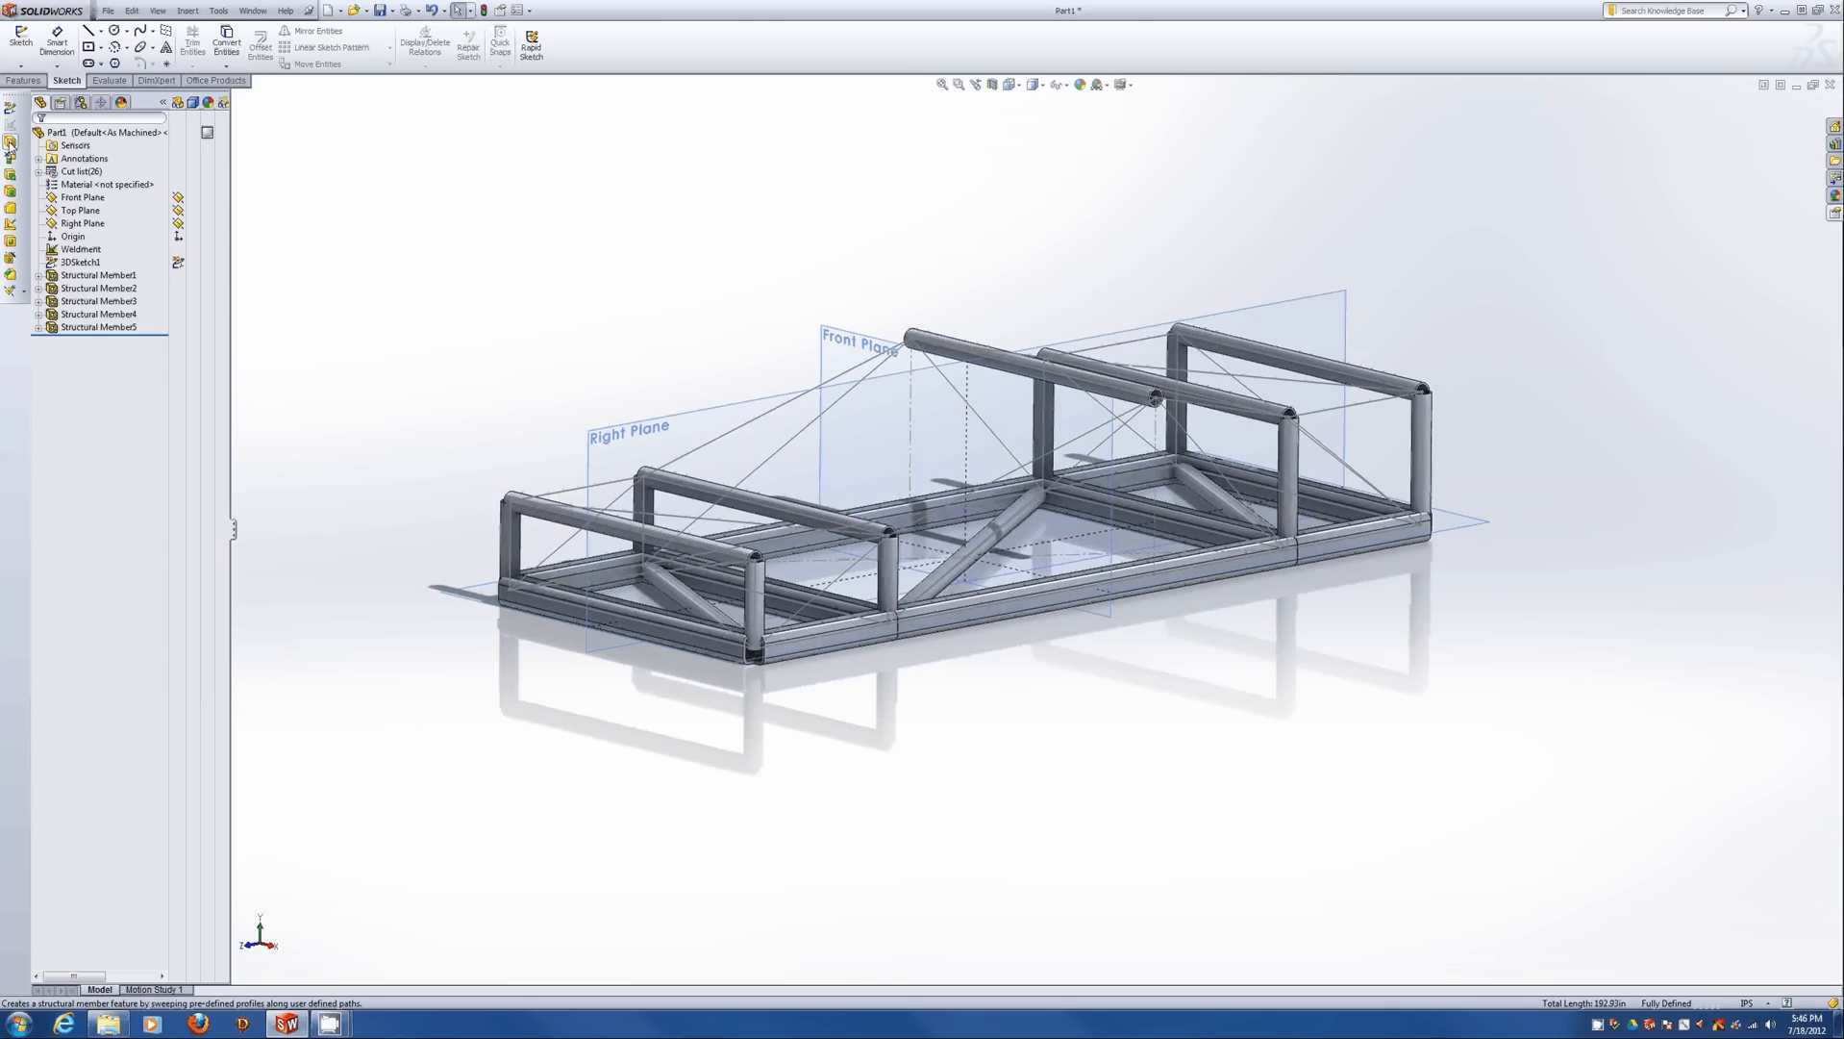
Start another 1.0 sch 40 pipe member with the four top side rails of both boxes in its first group.
{"action": "left_click", "coordinate": [10, 145]}
{"action": "middle_click_drag", "start_coordinate": [739, 492], "coordinate": [635, 522]}
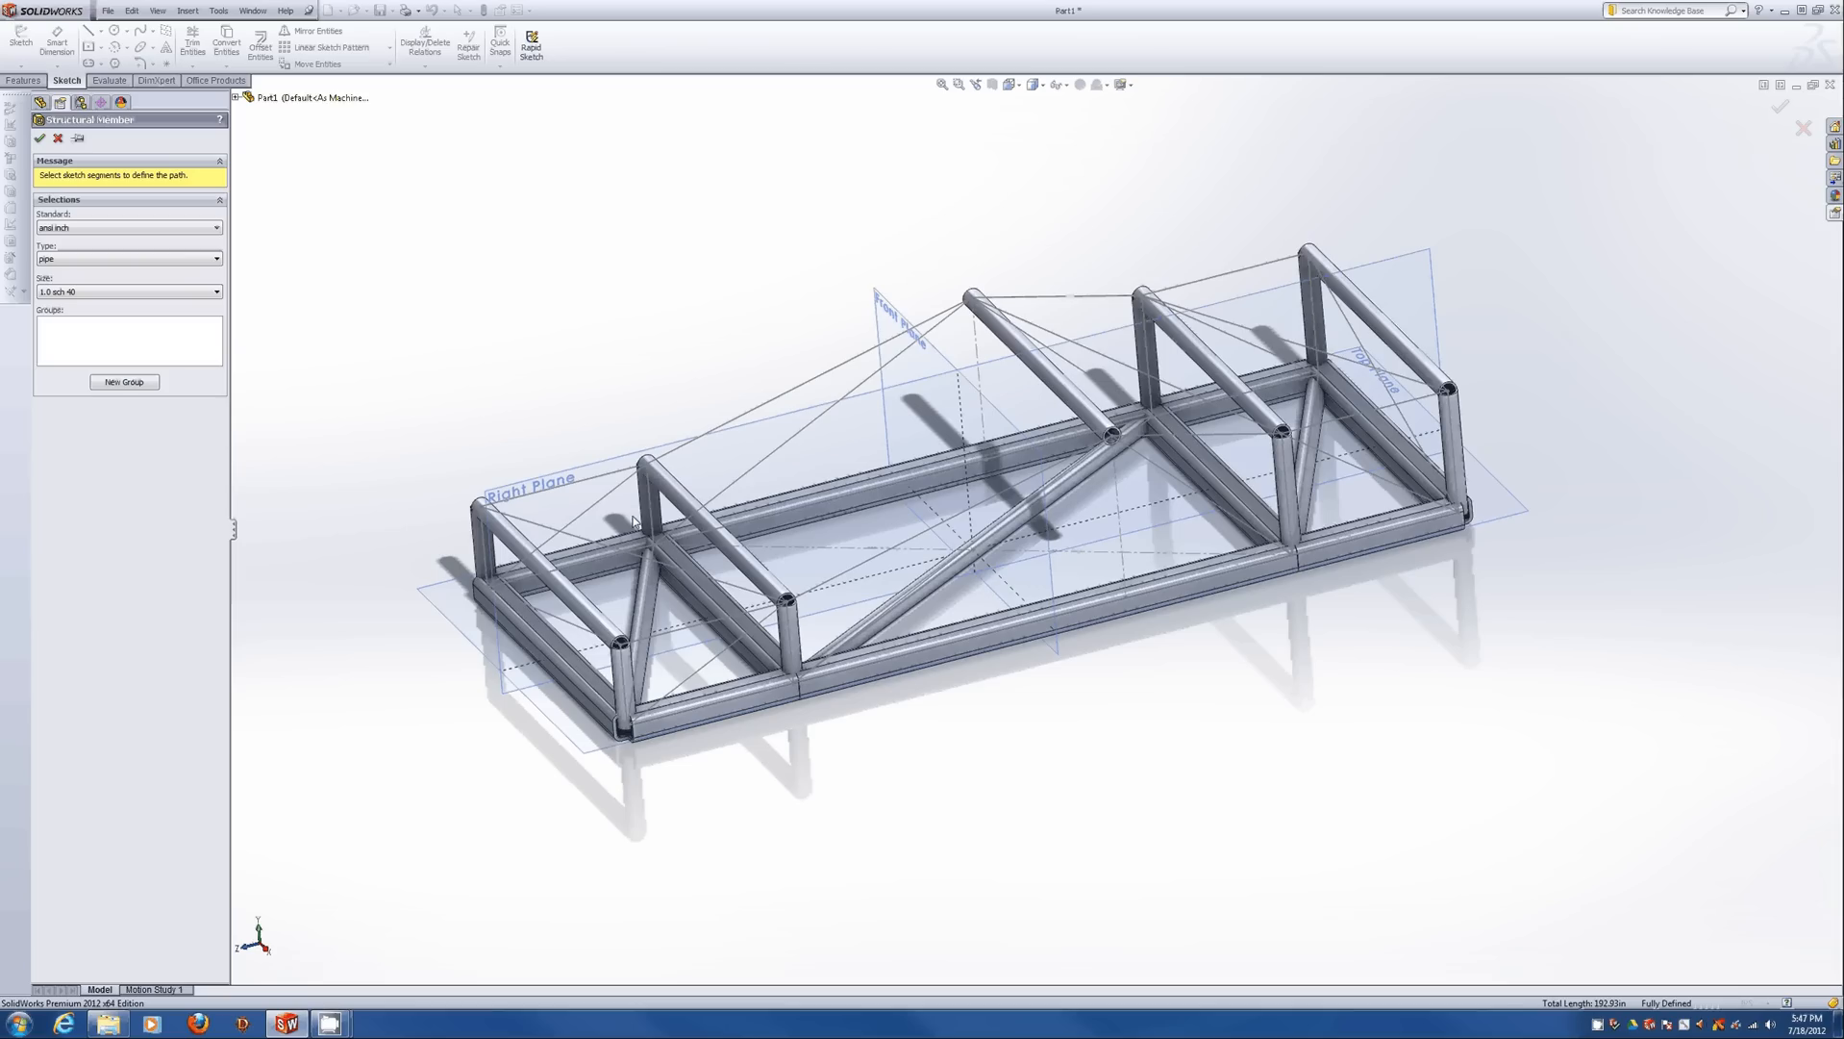
{"action": "left_click", "coordinate": [601, 475]}
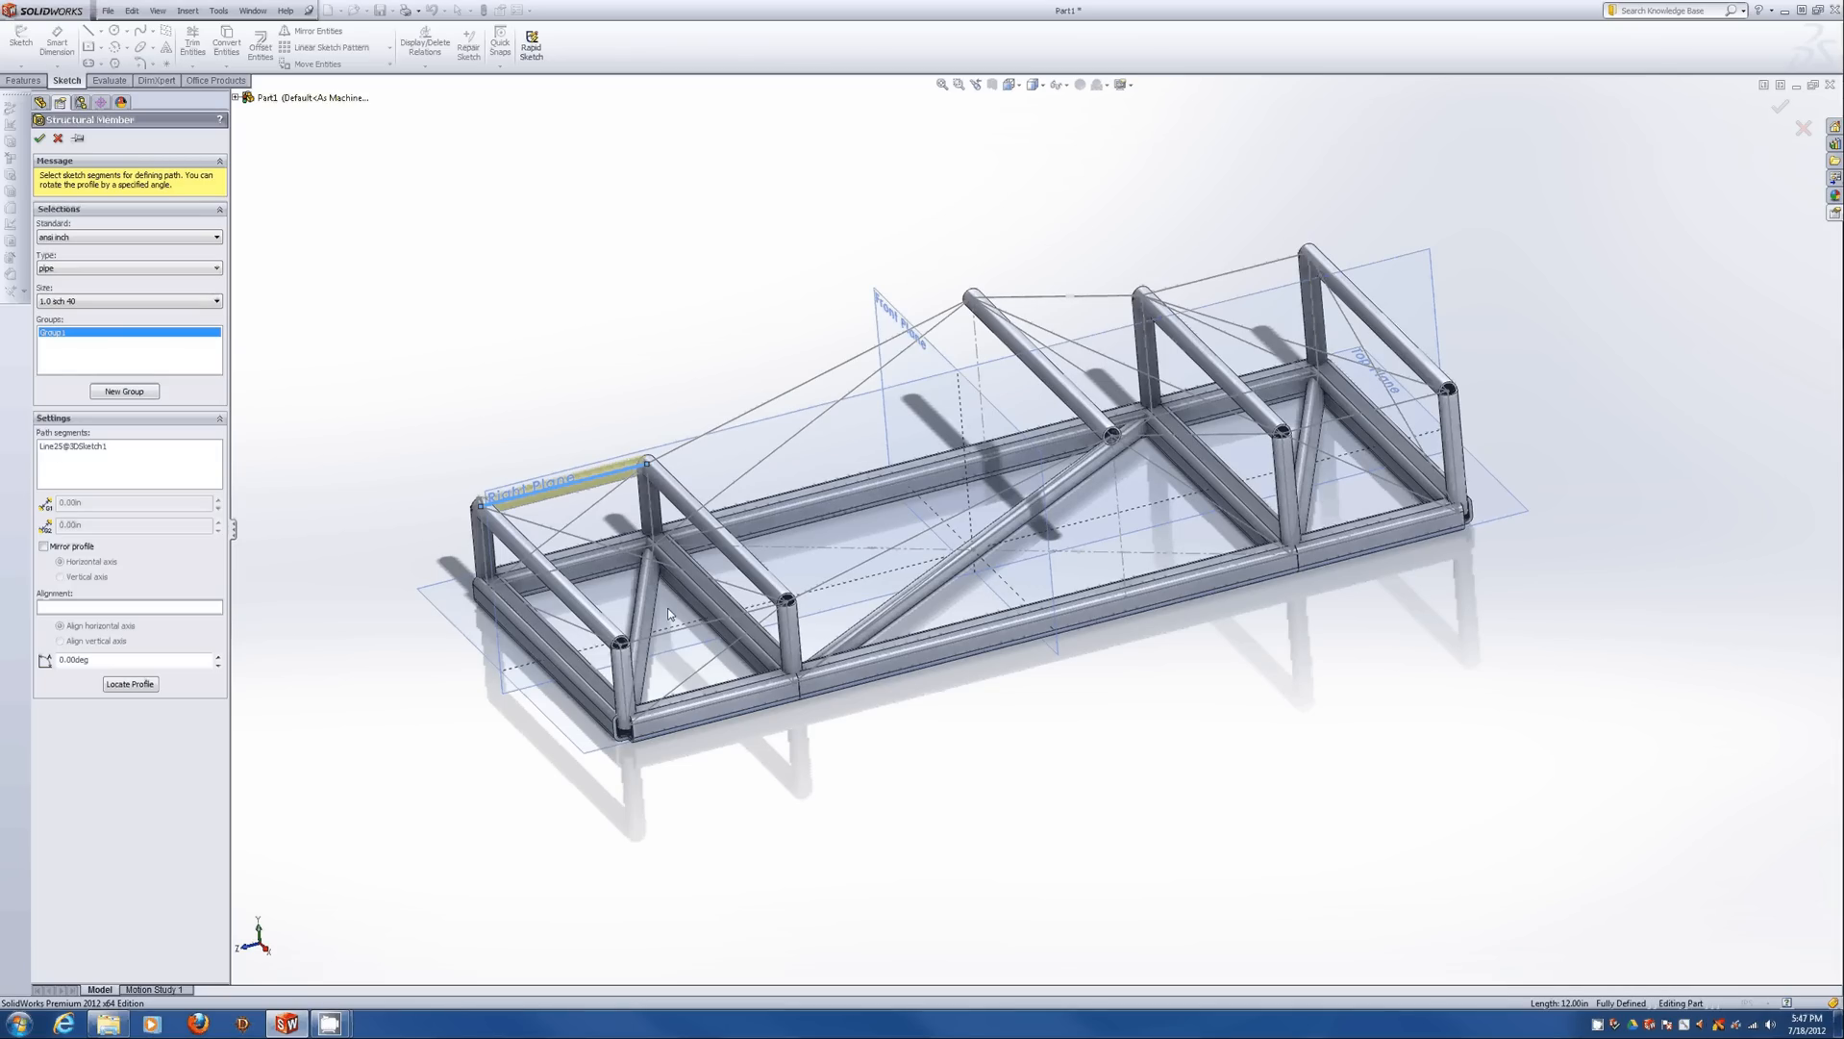
{"action": "left_click", "coordinate": [673, 628]}
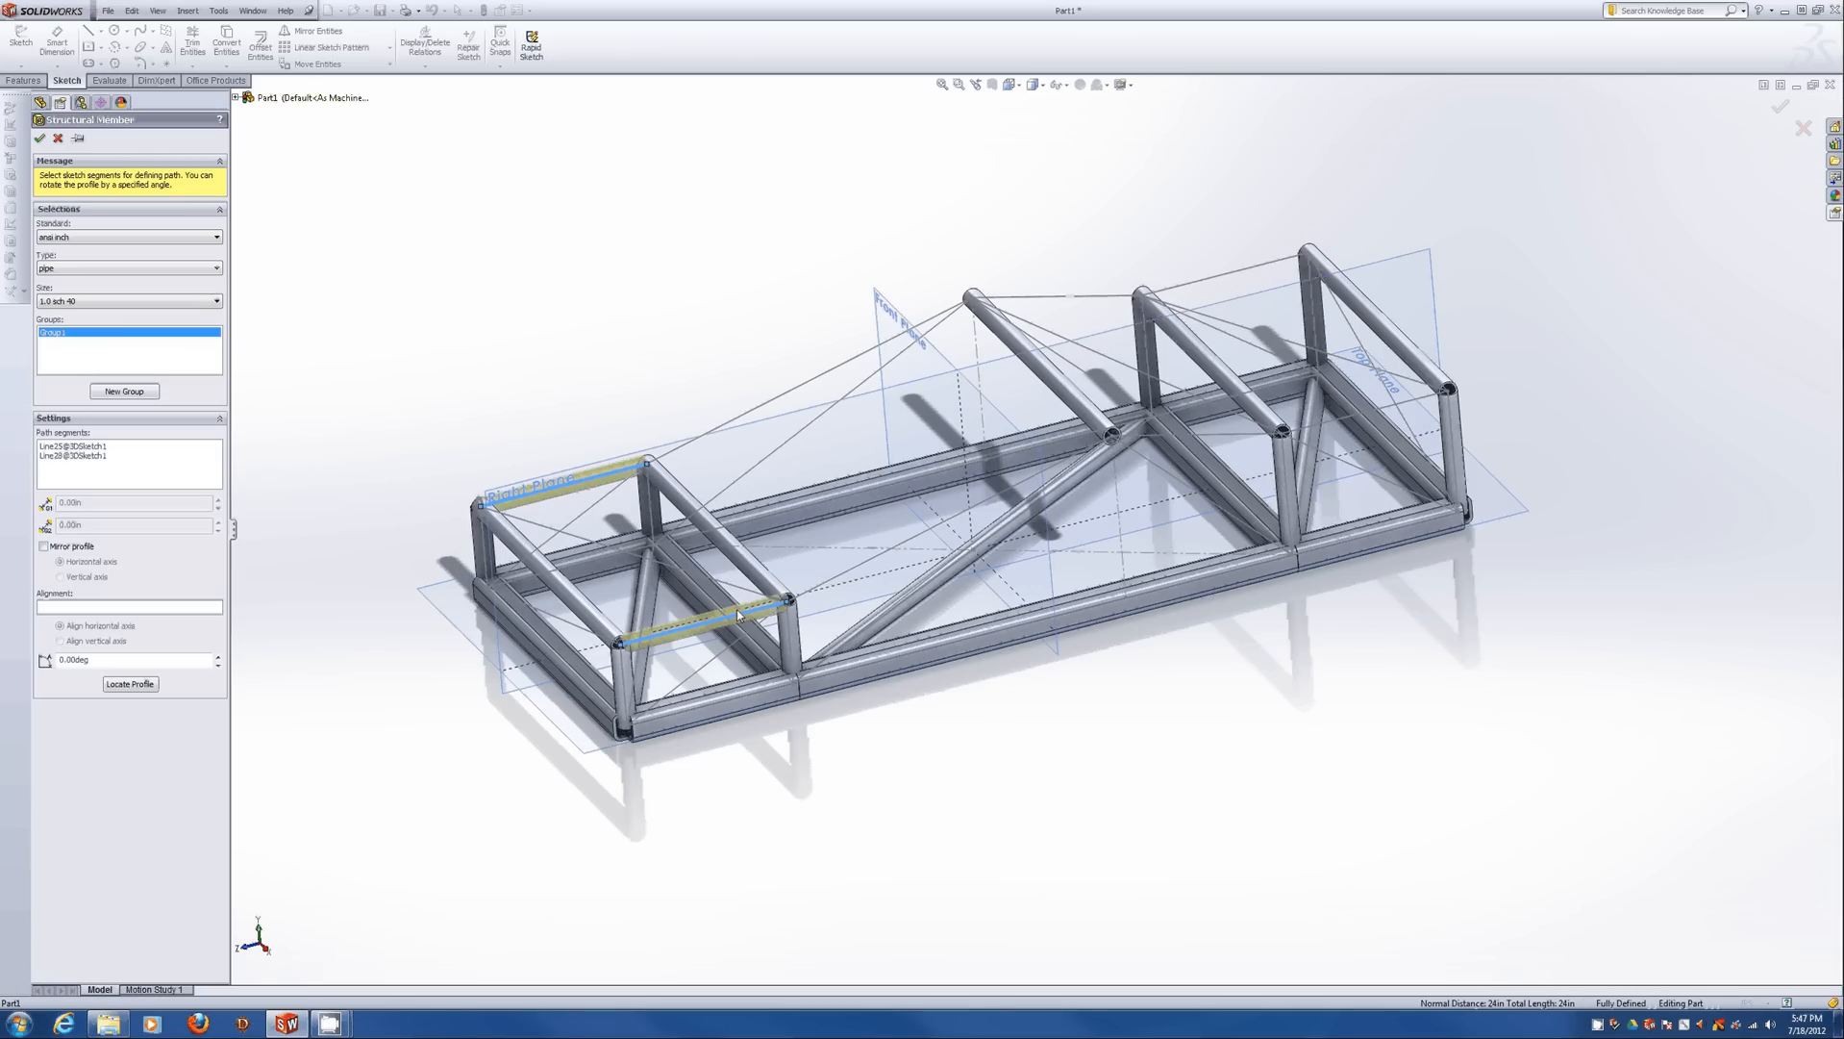
{"action": "left_click", "coordinate": [1352, 417]}
{"action": "left_click", "coordinate": [1208, 278]}
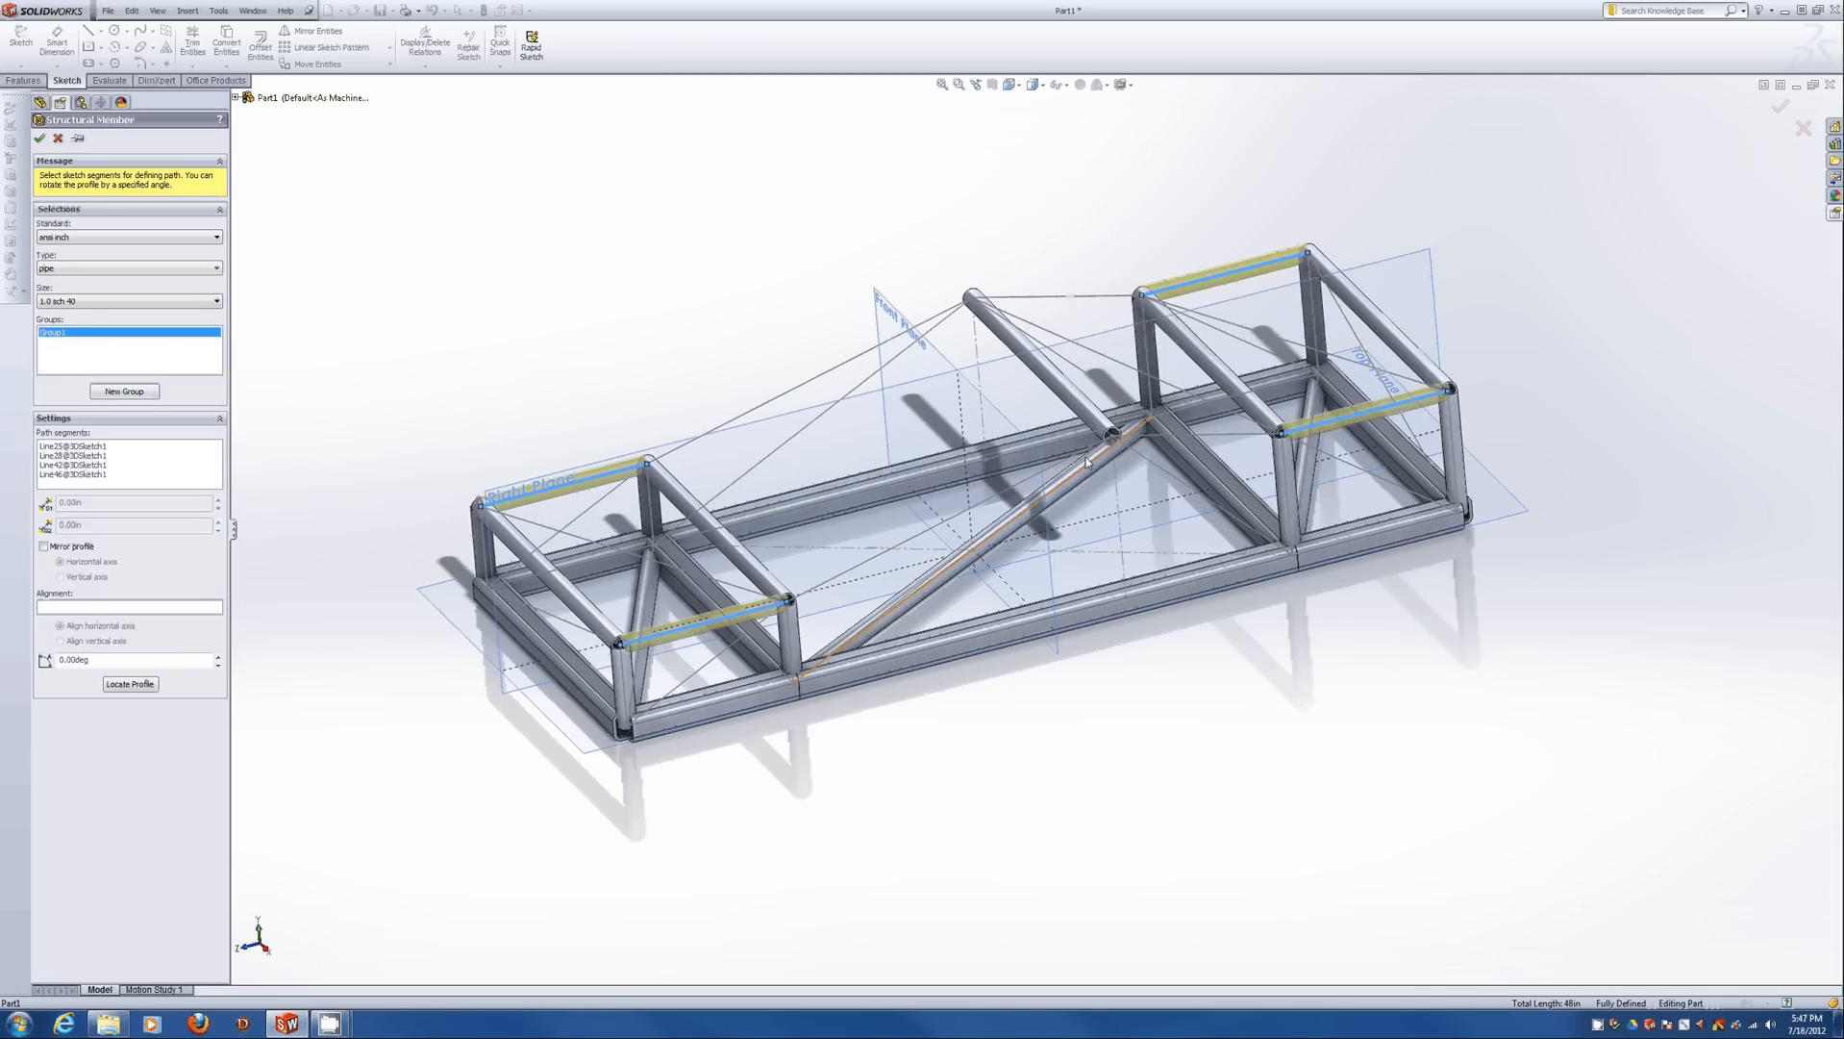
Add a second group with the two long sloped legs from the front inner crossbar's ends to the middle peaks, and create the pipe members.
{"action": "middle_click_drag", "start_coordinate": [1084, 456], "coordinate": [988, 374]}
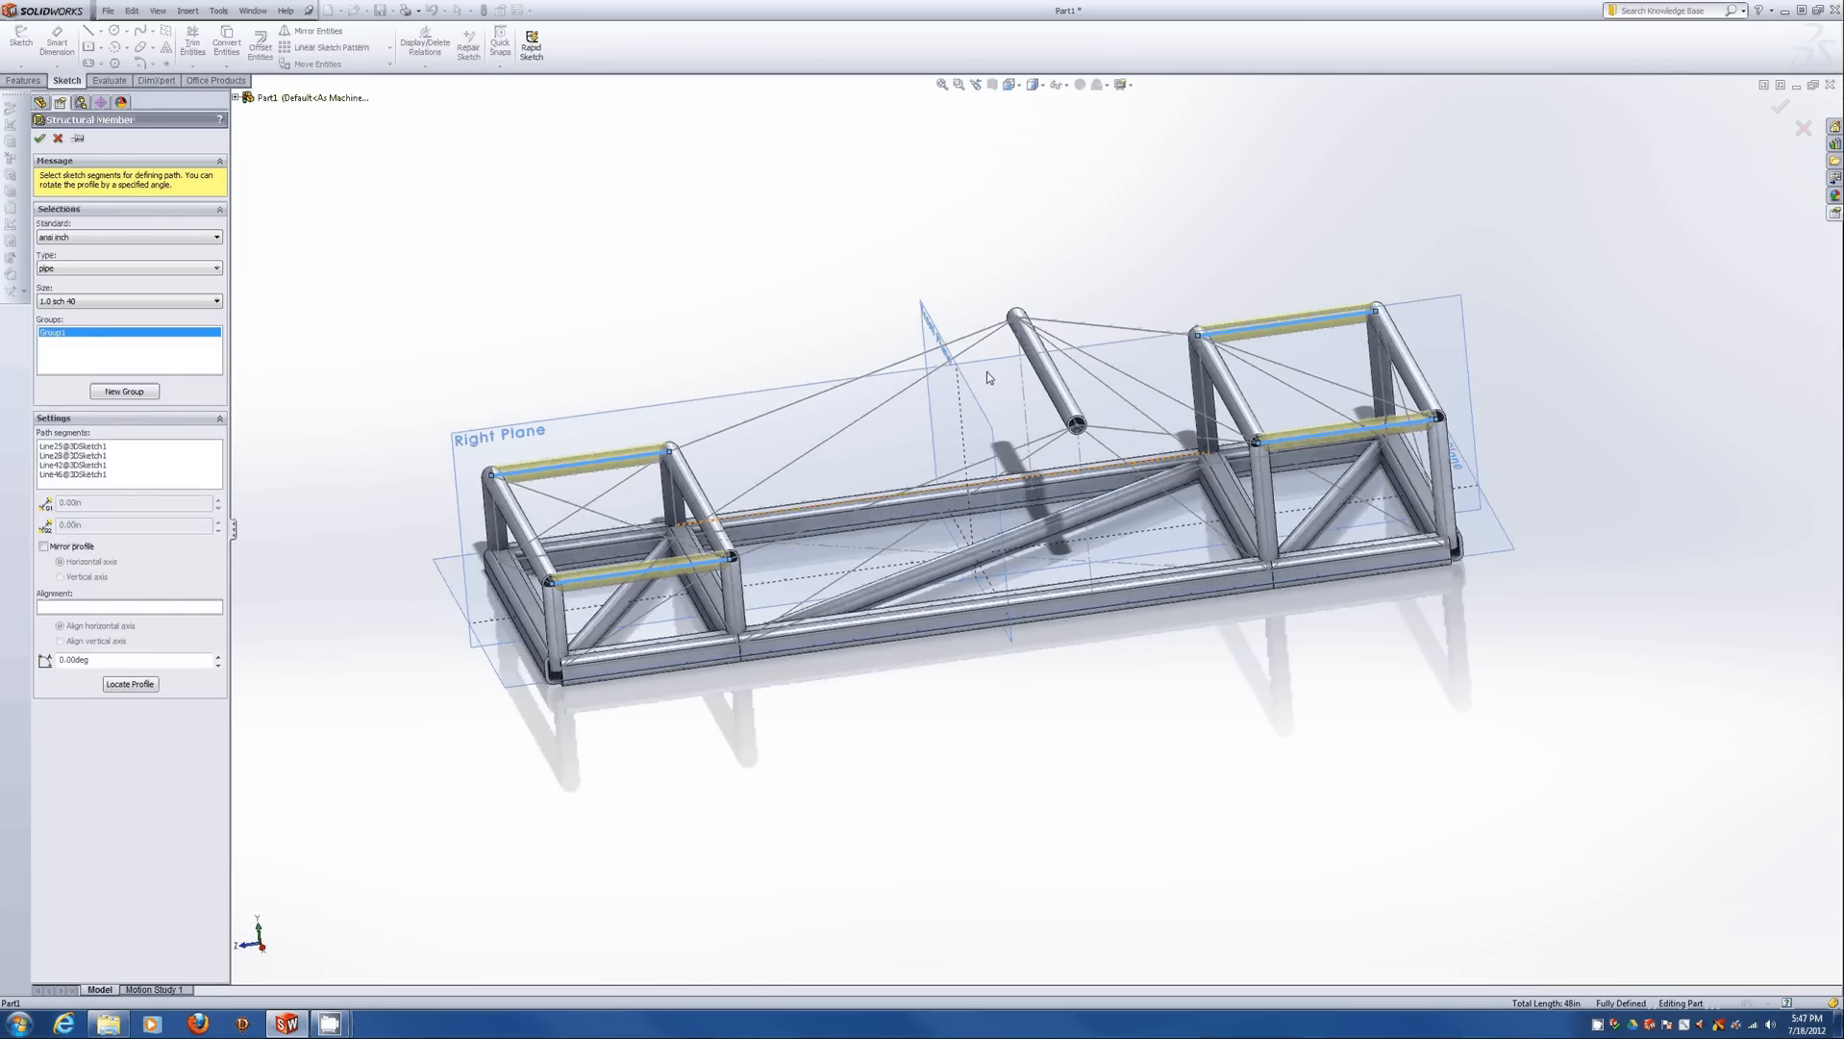
{"action": "left_click", "coordinate": [124, 390]}
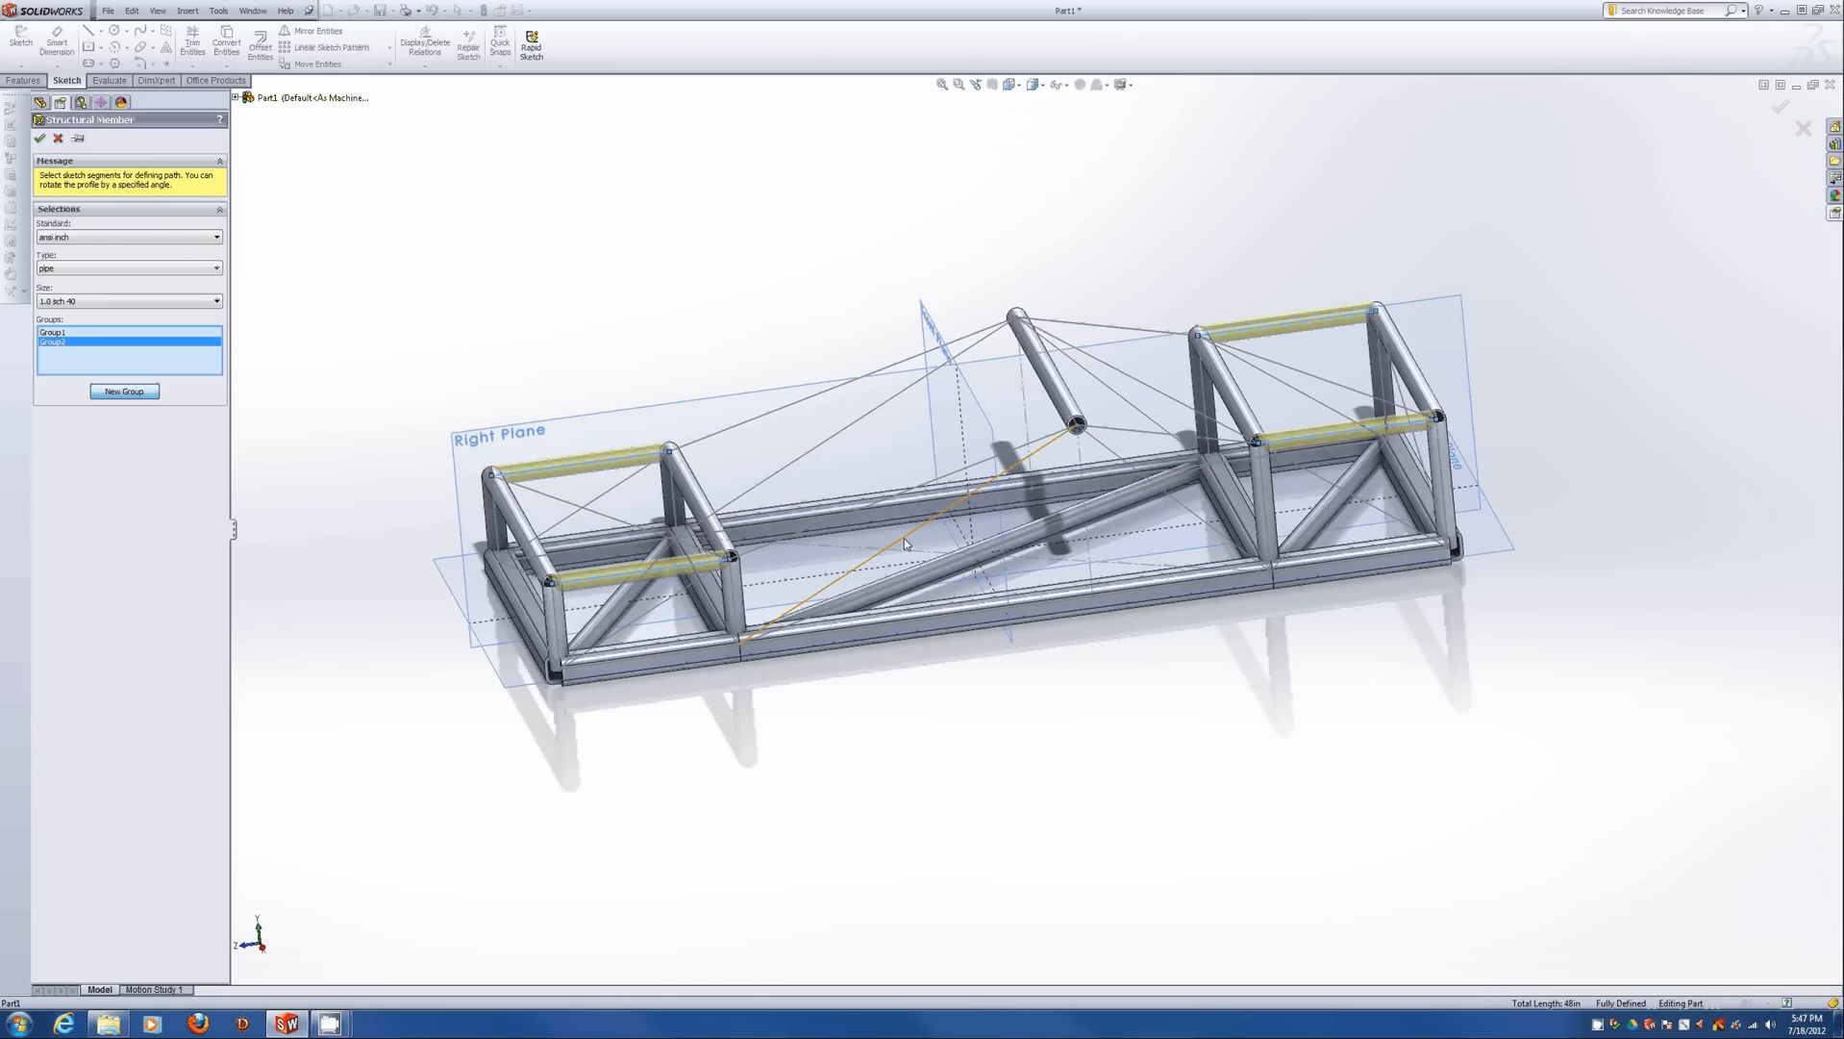
{"action": "left_click", "coordinate": [904, 542]}
{"action": "left_click", "coordinate": [877, 406]}
{"action": "mouse_move", "coordinate": [877, 406]}
{"action": "middle_mouse_down"}
{"action": "mouse_move", "coordinate": [1010, 396]}
{"action": "mouse_move", "coordinate": [993, 457]}
{"action": "mouse_move", "coordinate": [972, 427]}
{"action": "mouse_move", "coordinate": [948, 460]}
{"action": "middle_mouse_up"}
{"action": "scroll", "coordinate": [948, 459], "scroll_direction": "up", "scroll_amount": 2}
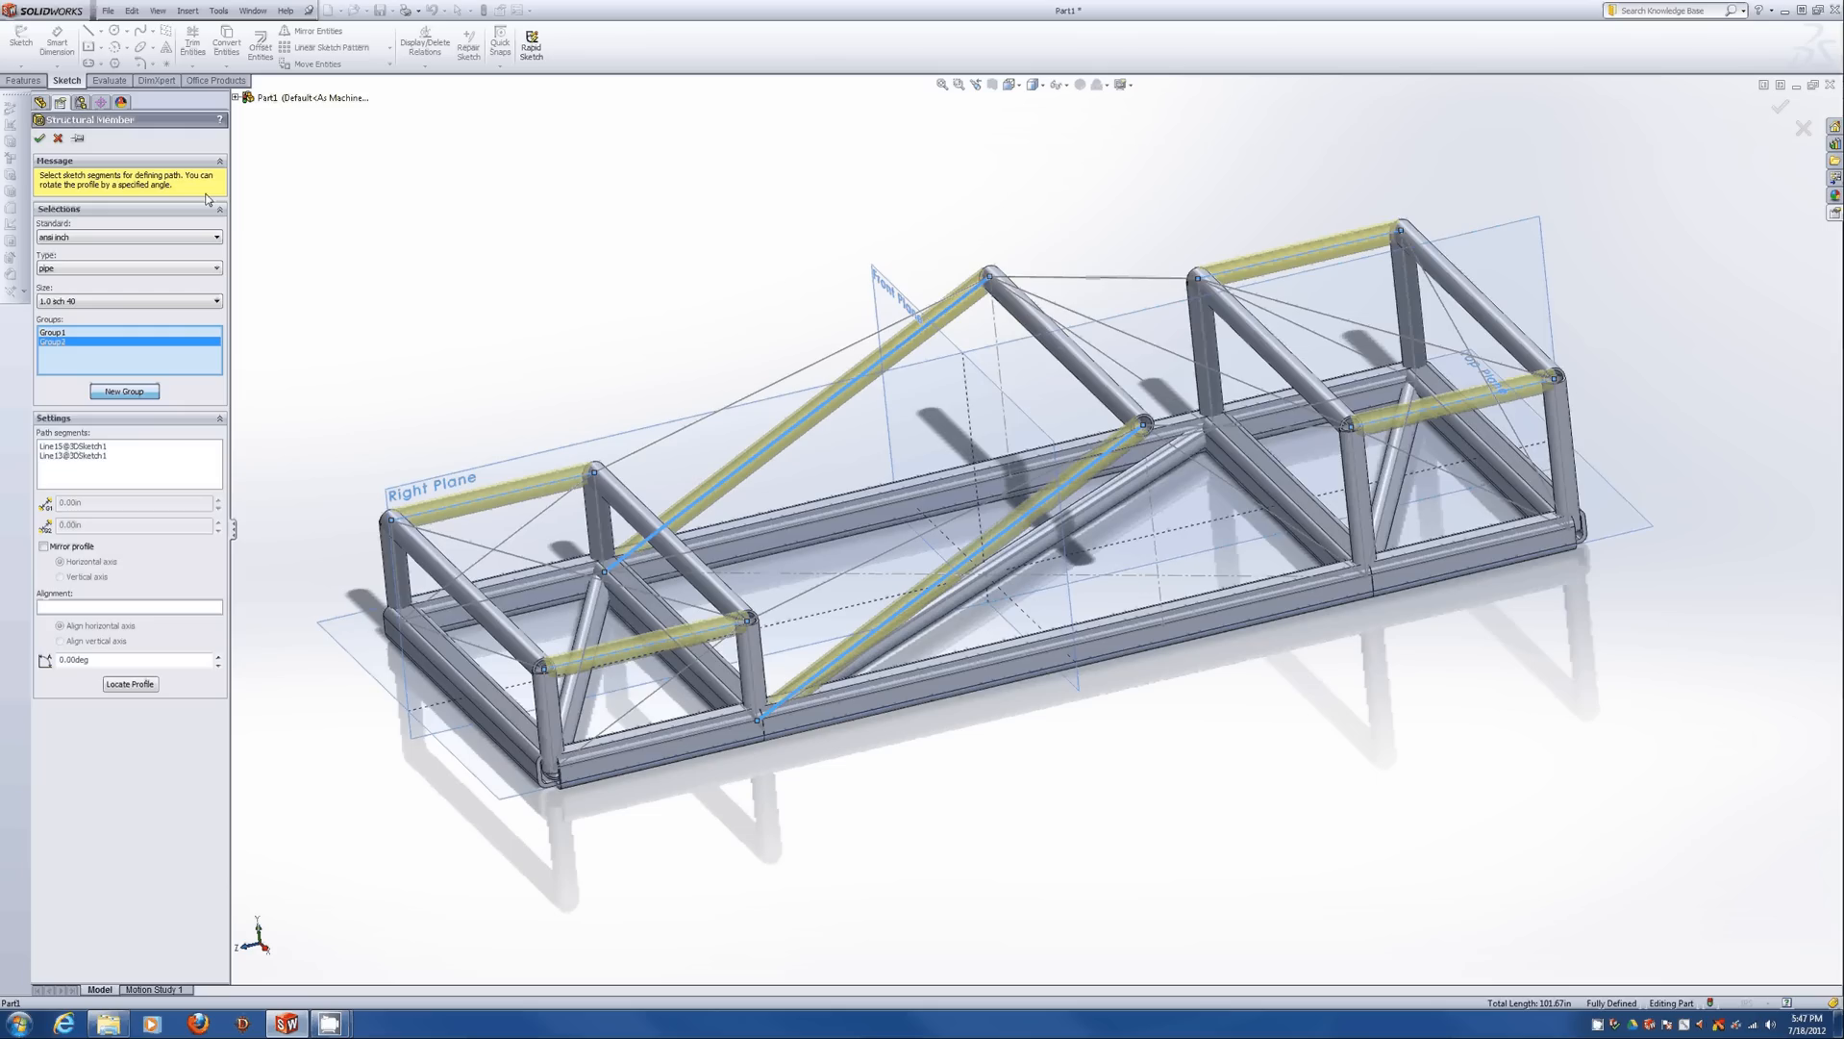
{"action": "left_click", "coordinate": [39, 138]}
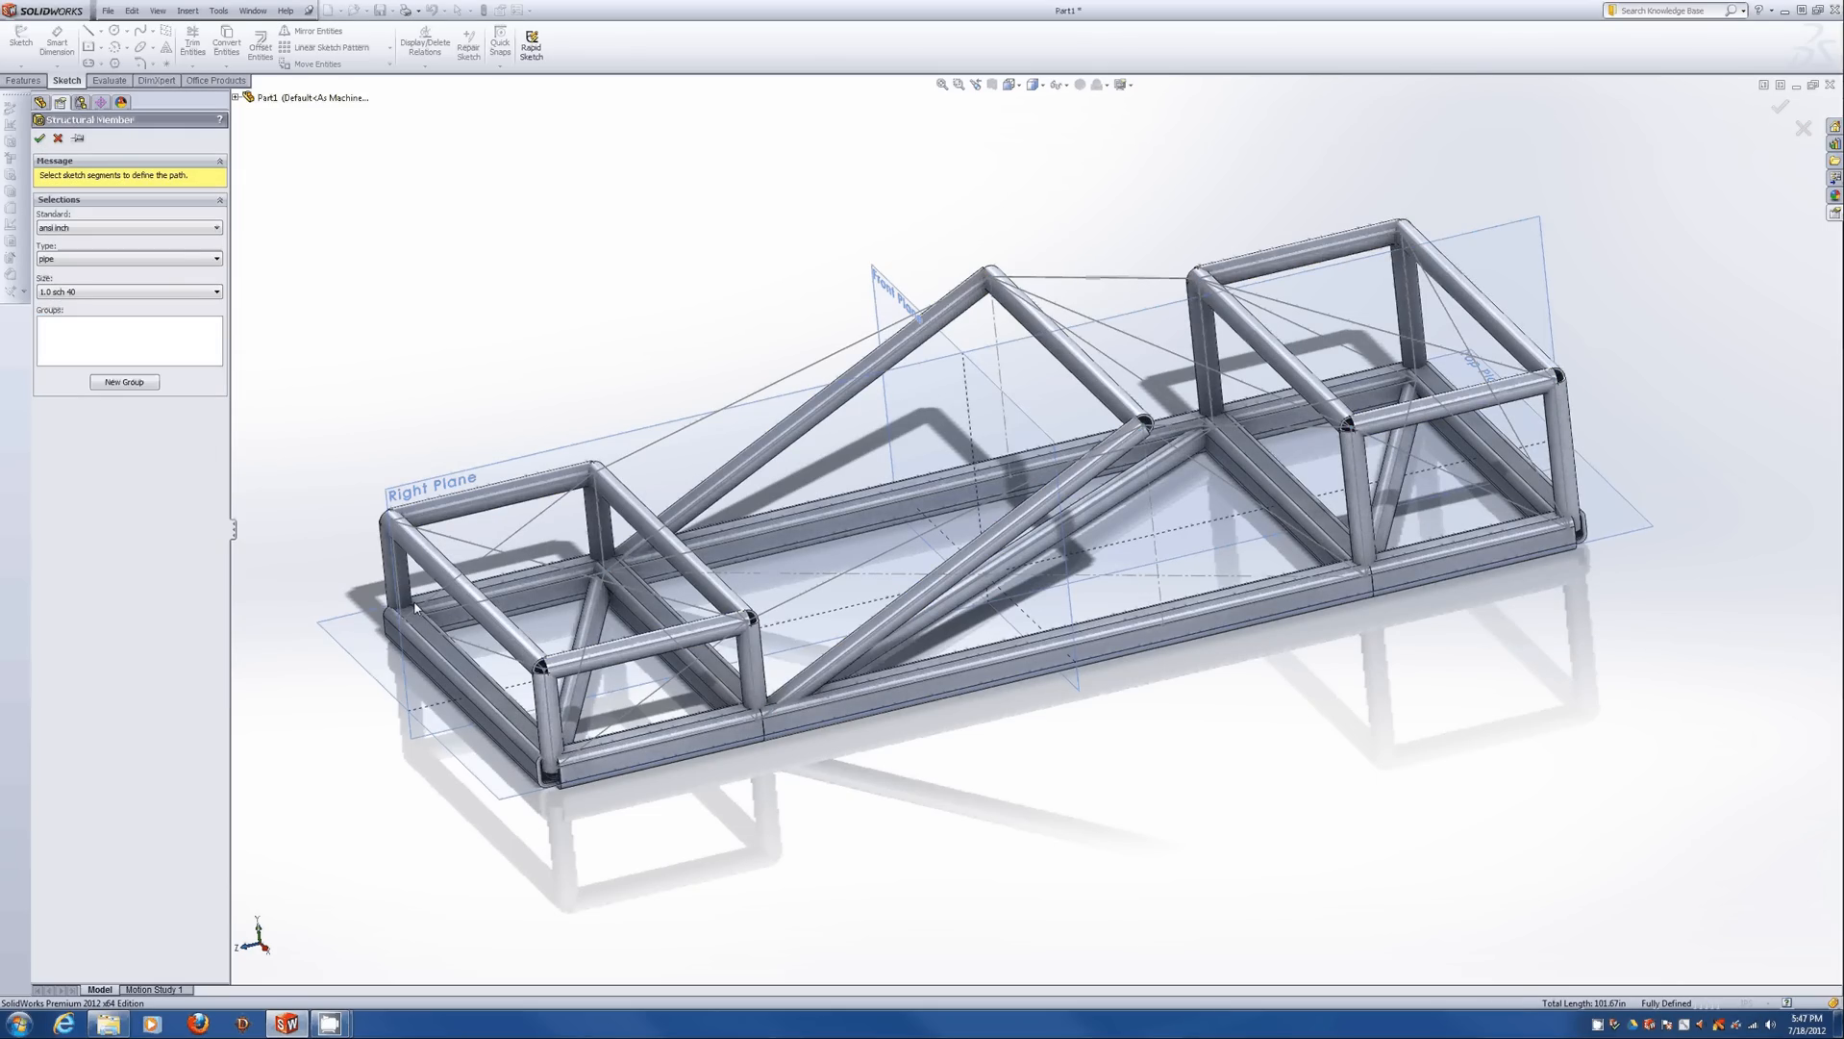
Add the front box's end-face diagonal and top-face diagonal as separate groups of a new 1.0 sch 40 pipe member.
{"action": "left_click", "coordinate": [471, 643]}
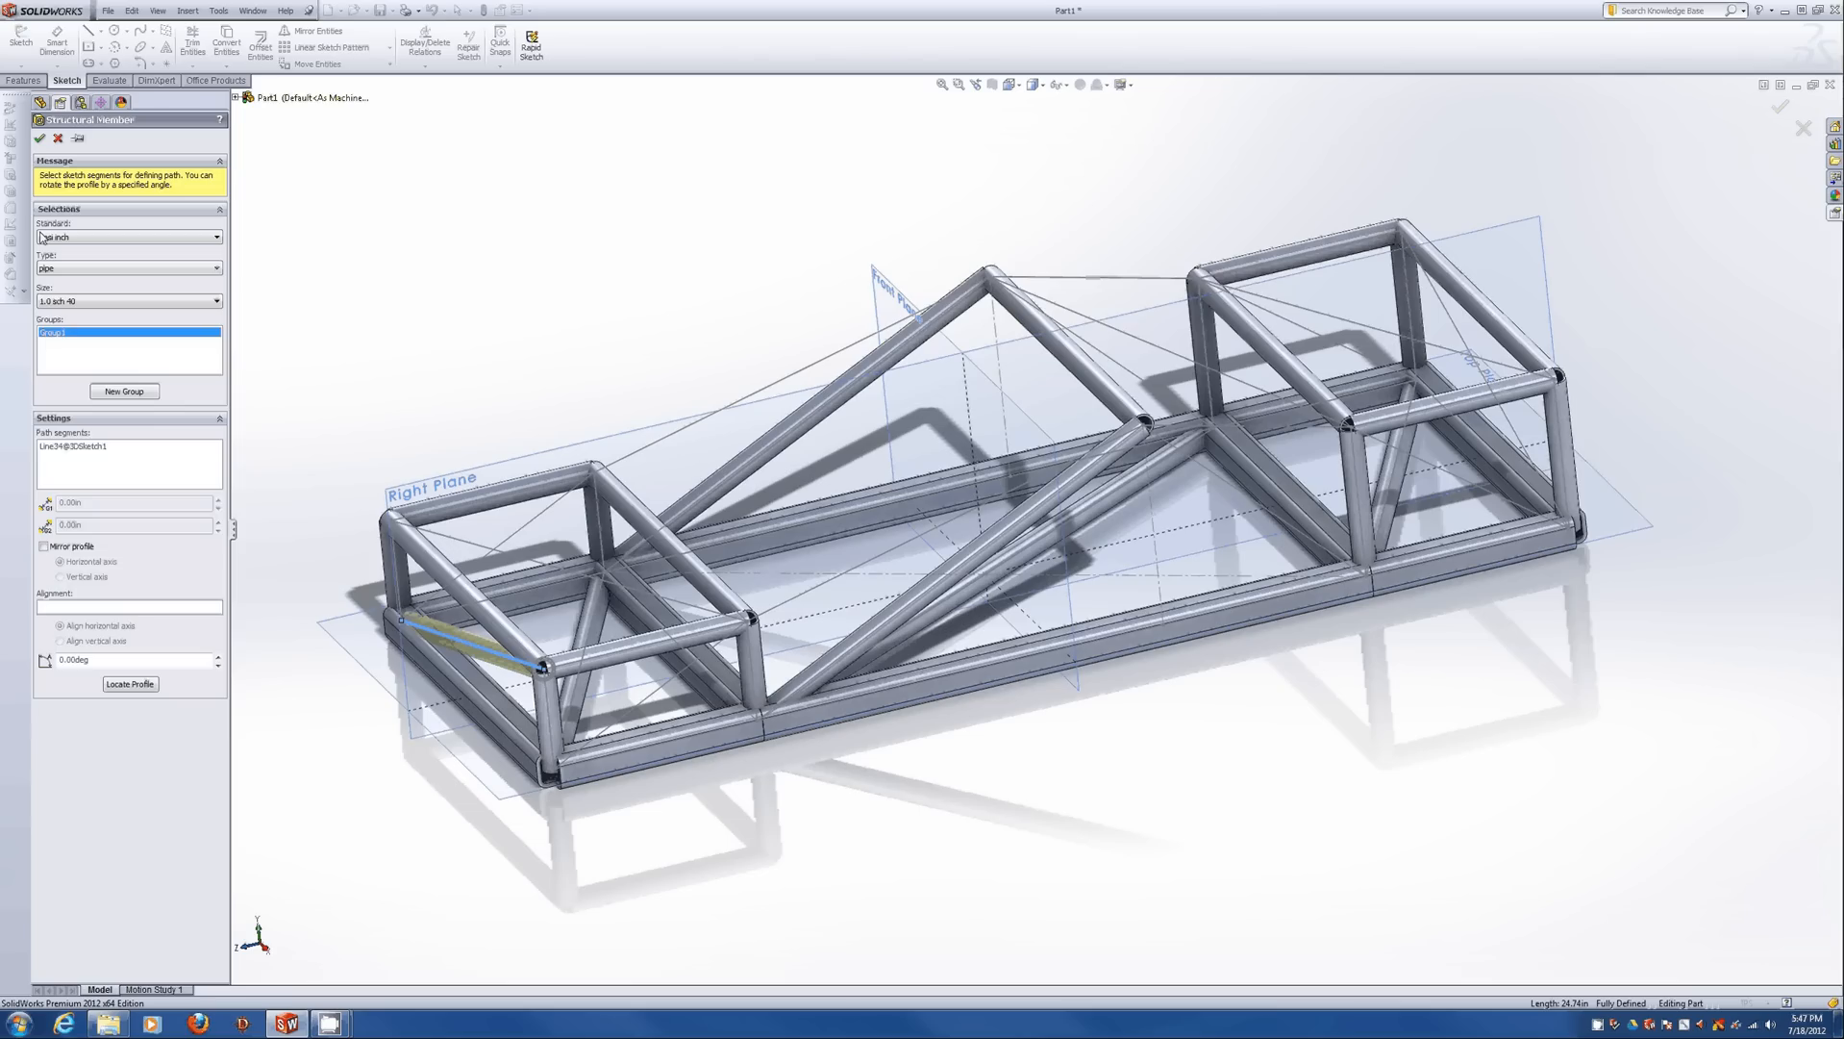
{"action": "left_click", "coordinate": [124, 391]}
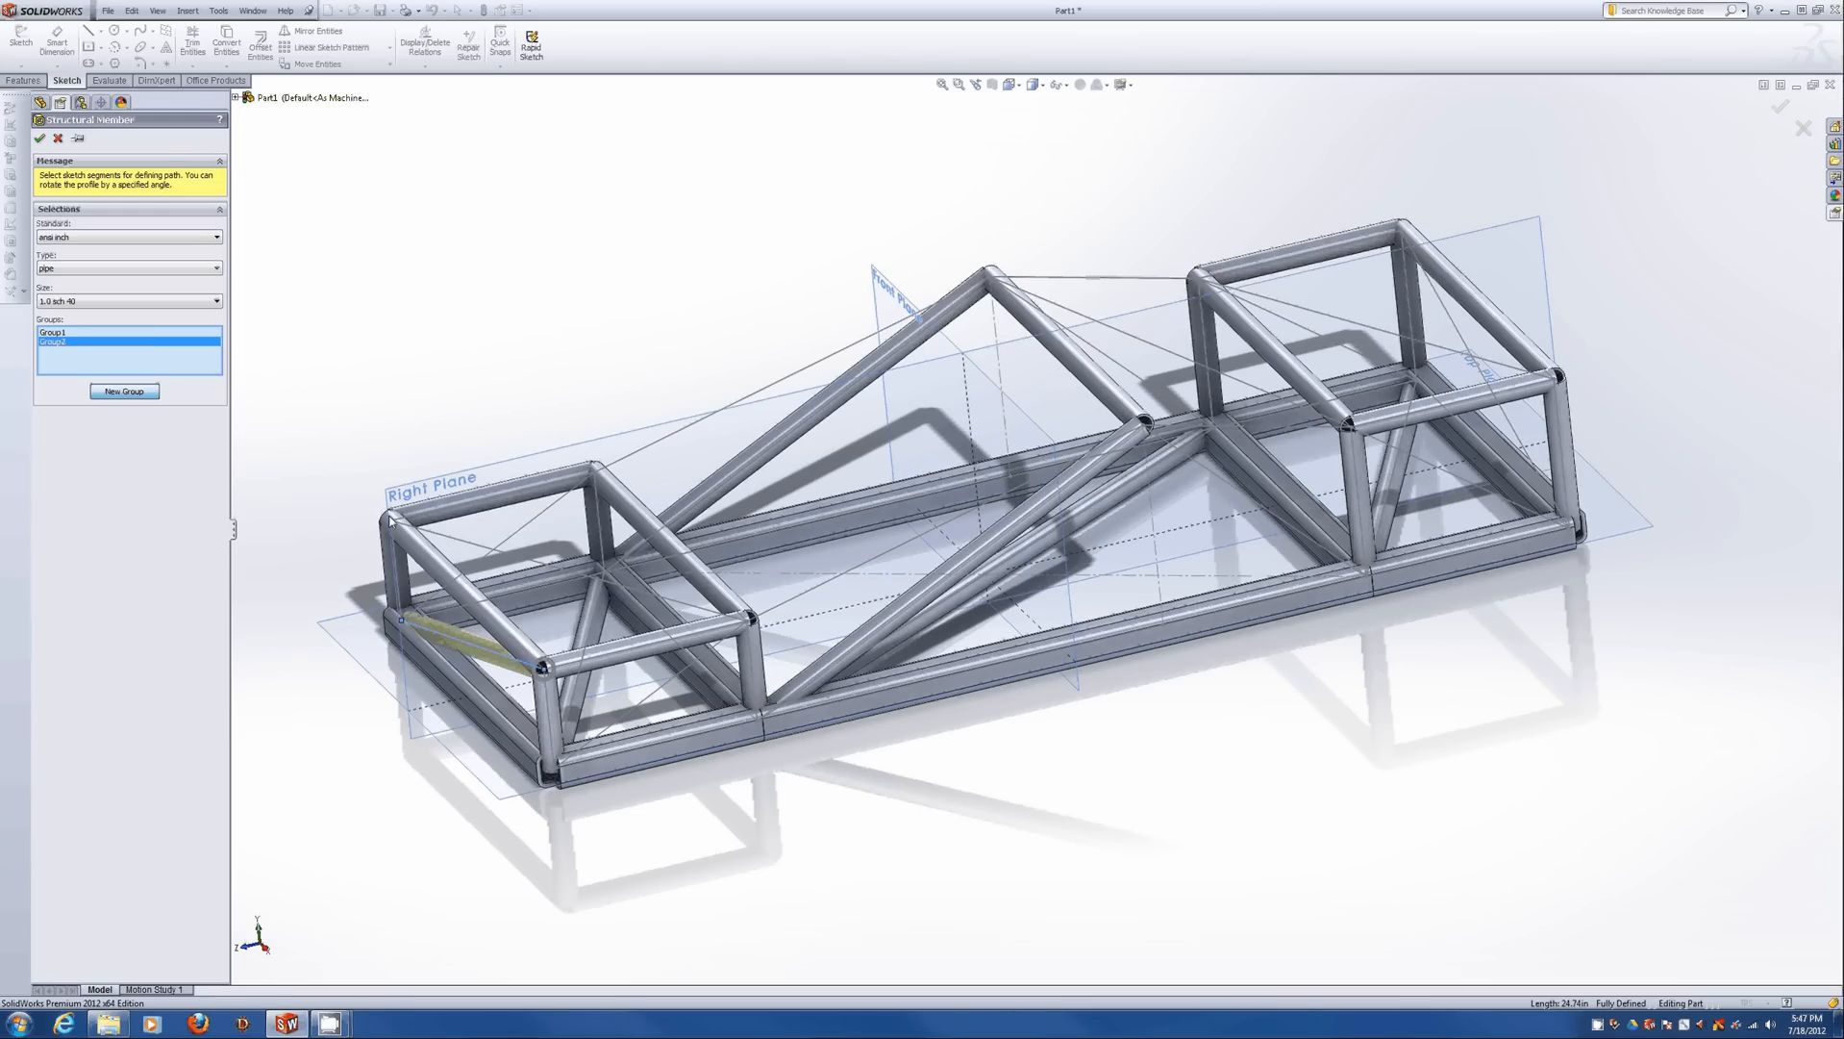
{"action": "left_click", "coordinate": [543, 568]}
{"action": "left_click", "coordinate": [124, 391]}
{"action": "left_click", "coordinate": [1410, 342]}
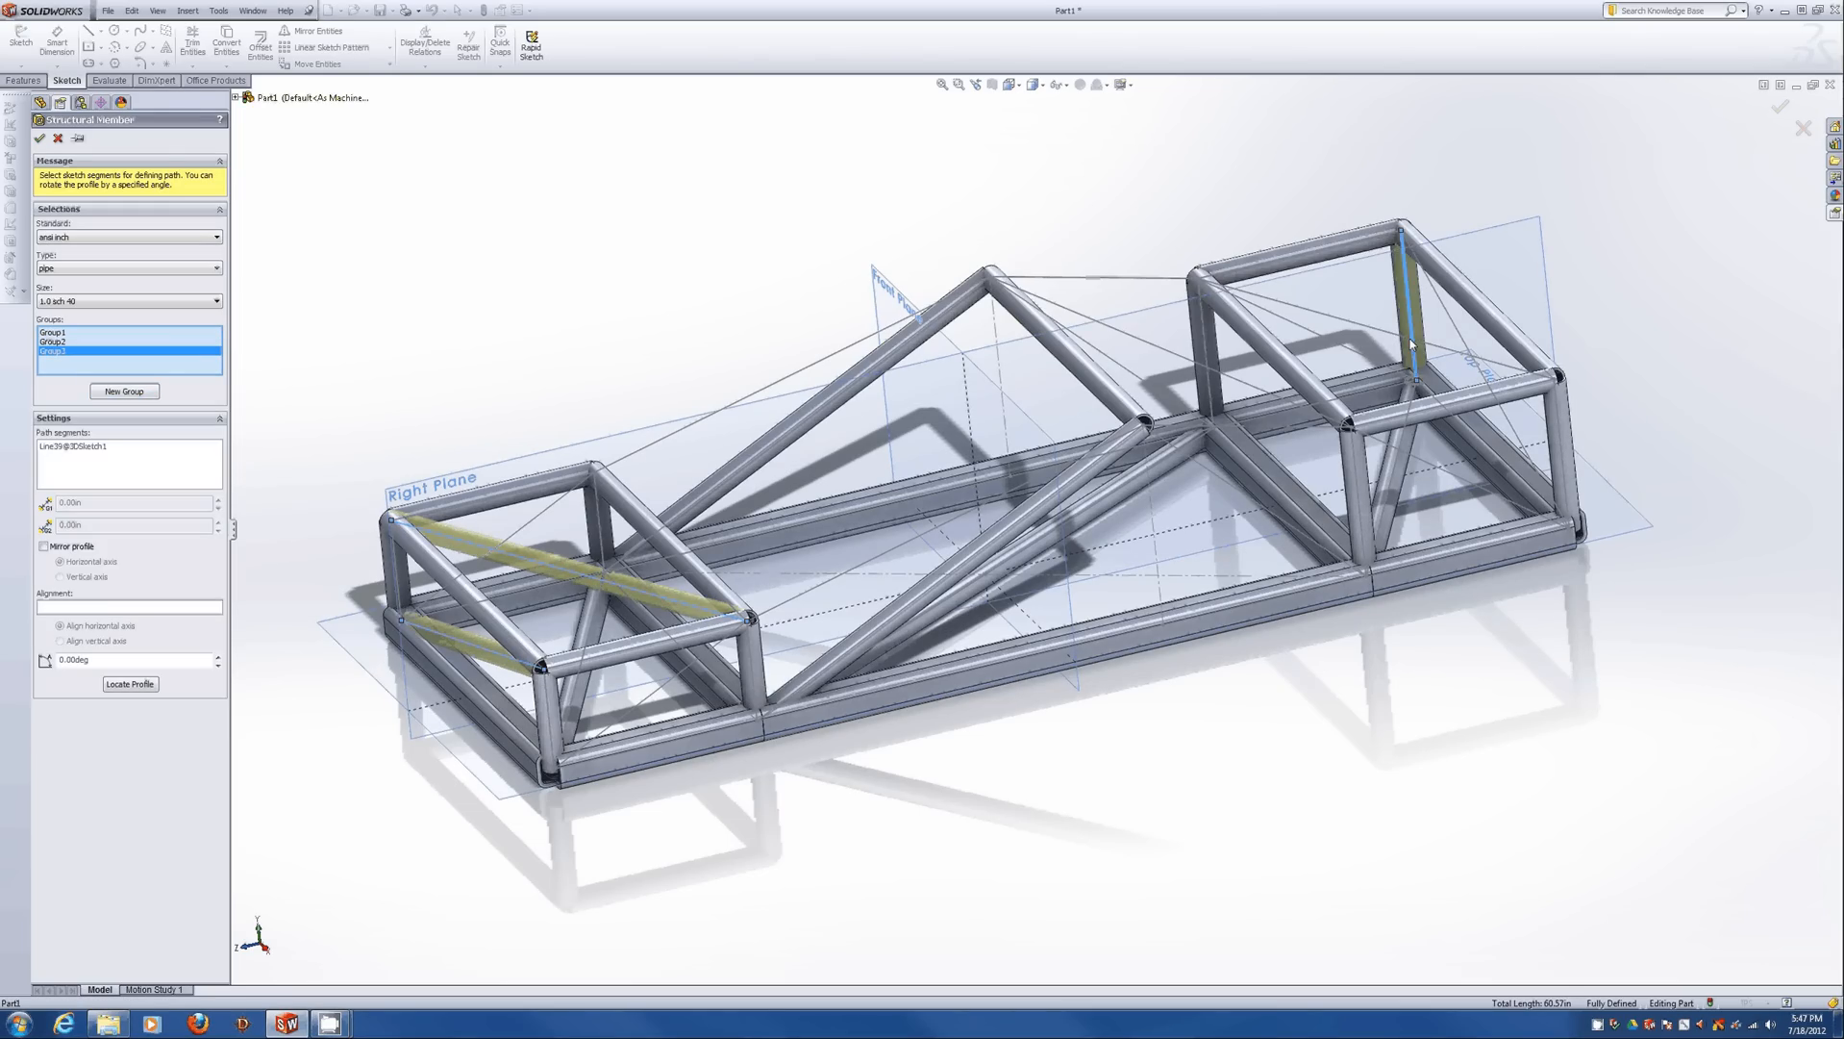
{"action": "left_click", "coordinate": [1411, 340]}
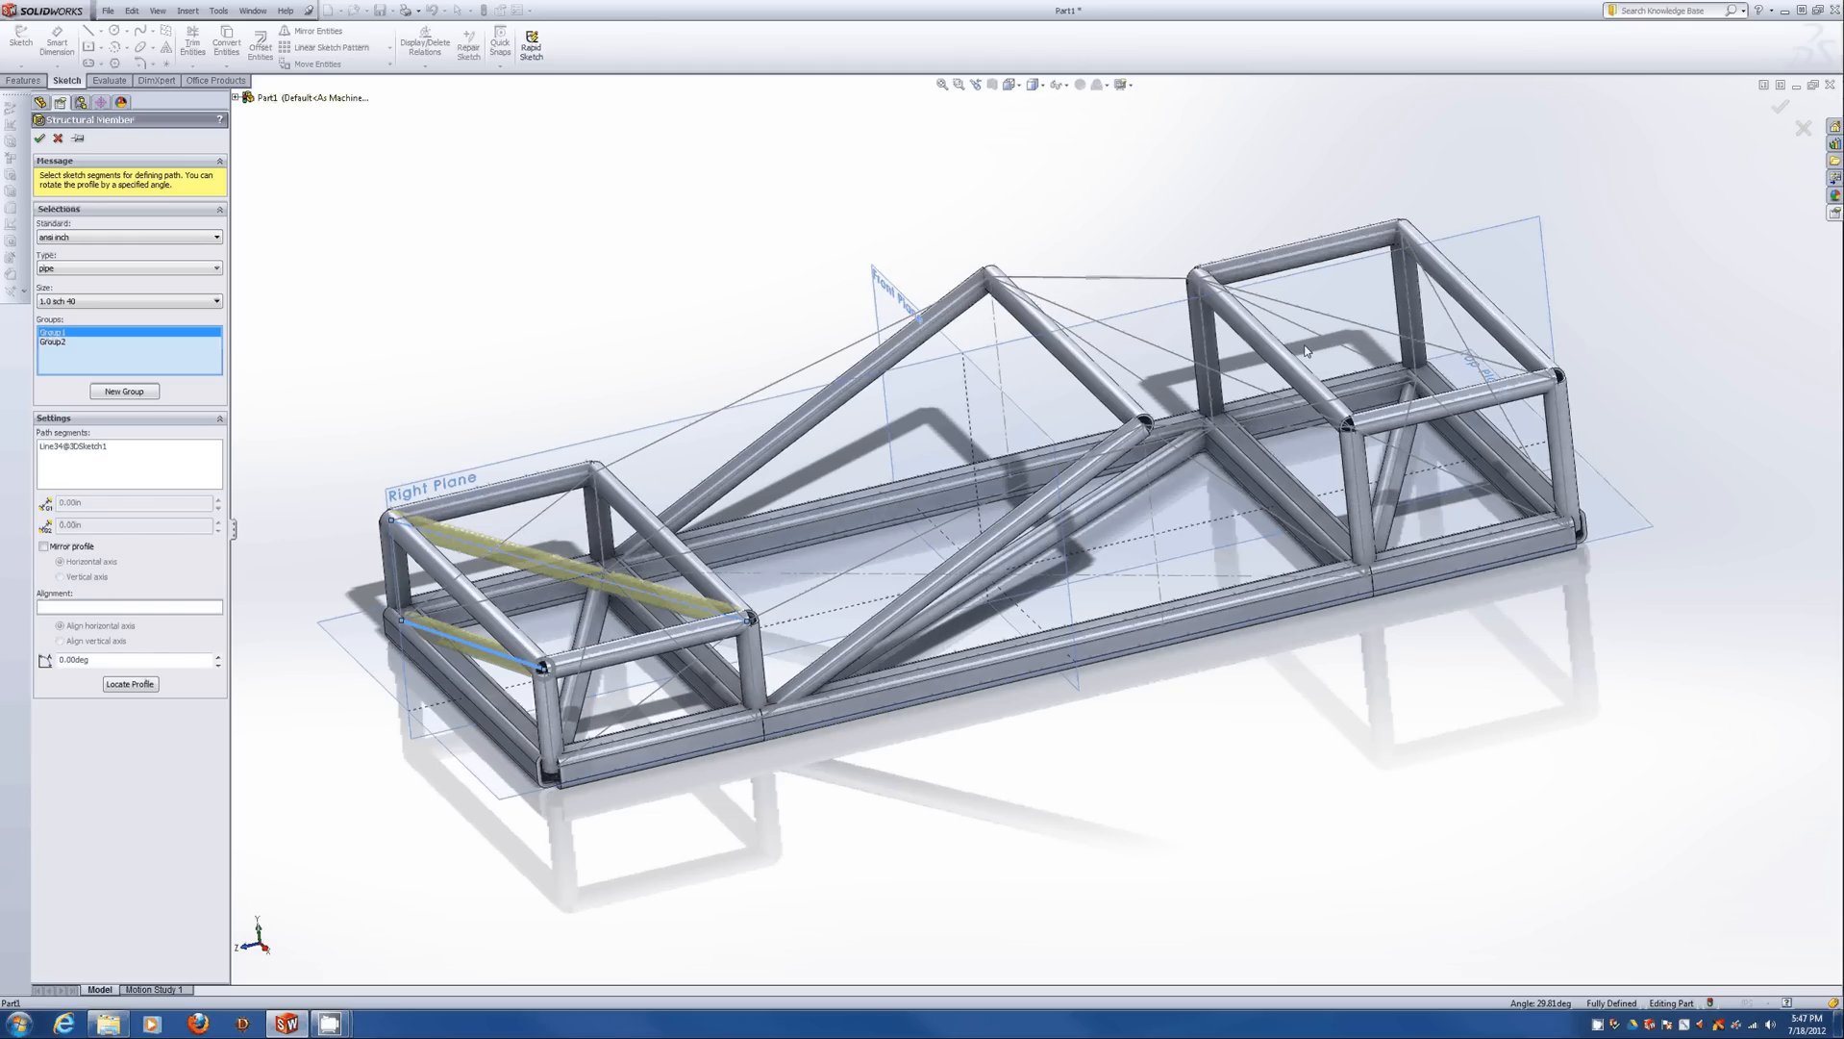
Add the rear box's top-face diagonal and end-face diagonal as two further separate groups.
{"action": "left_click", "coordinate": [147, 394]}
{"action": "left_click", "coordinate": [1448, 356]}
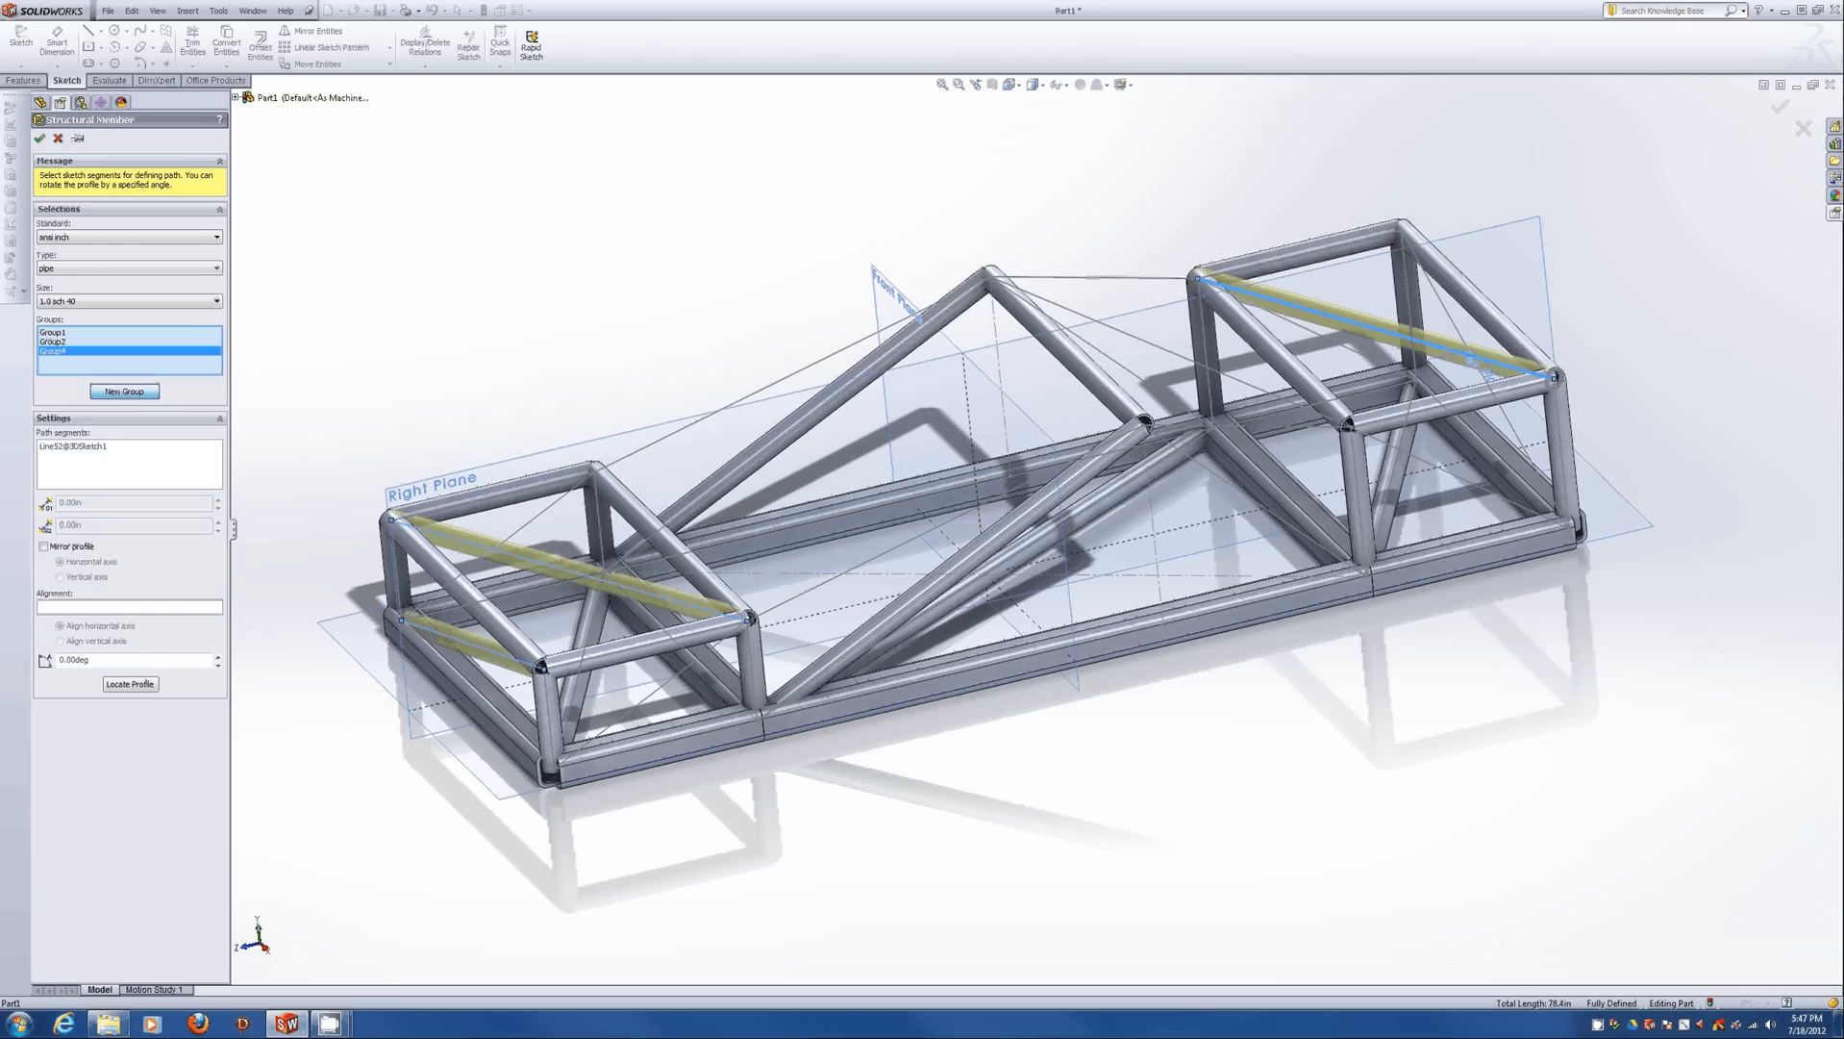
{"action": "left_click", "coordinate": [141, 394]}
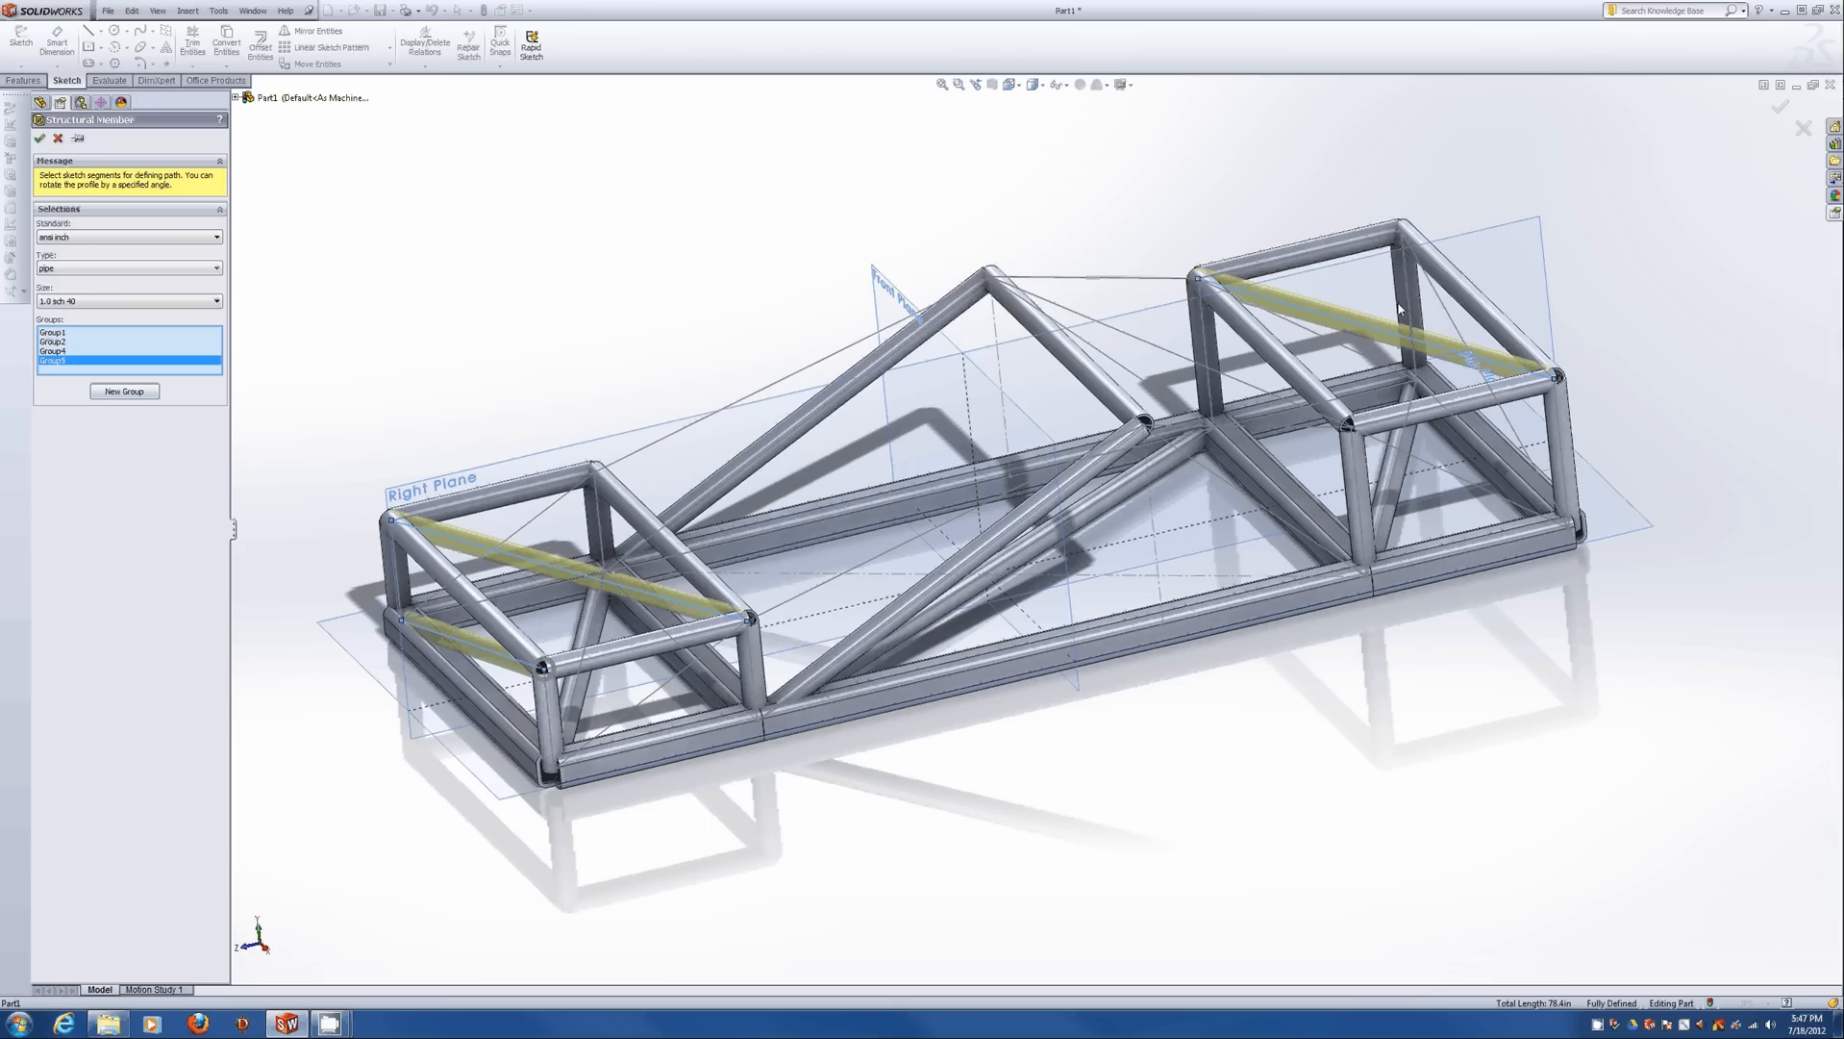
{"action": "left_click", "coordinate": [1451, 324]}
Add the roof diagonal from the middle peak to the rear box and the near-side rear sloped leg as separate groups, and create the pipe members.
{"action": "left_click", "coordinate": [124, 392]}
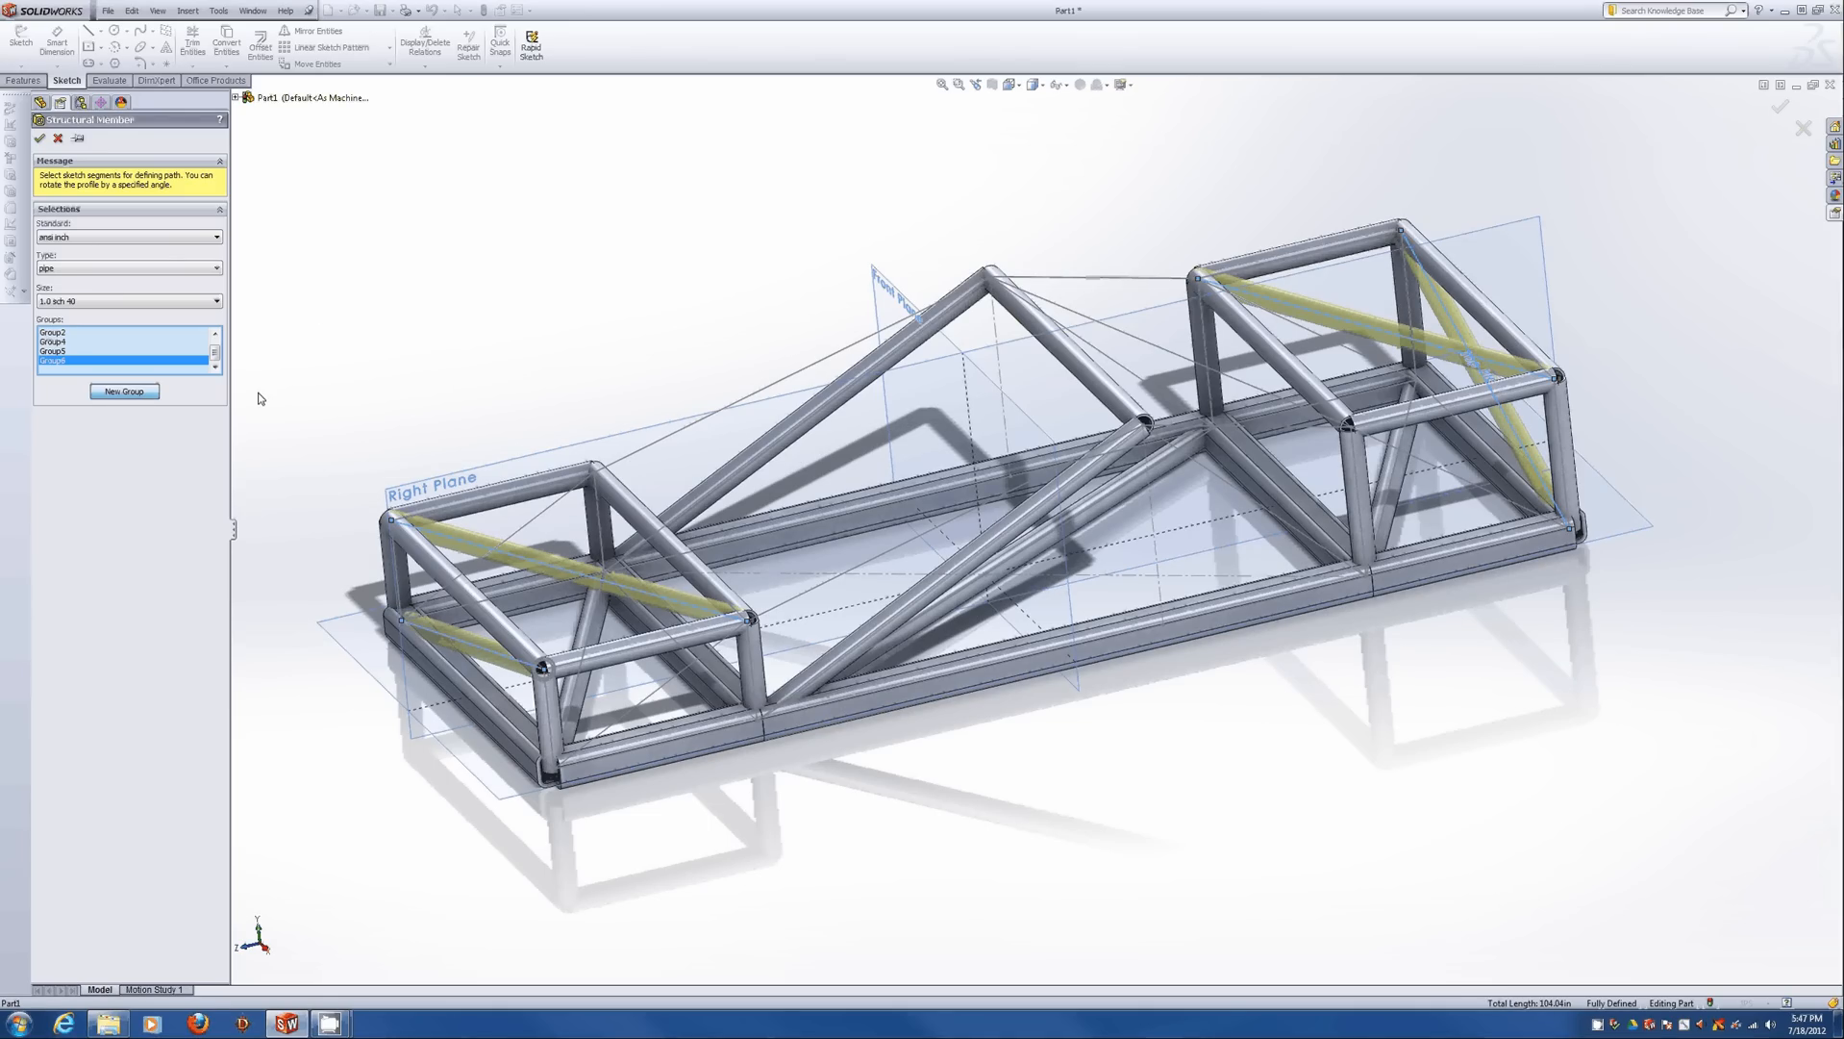
{"action": "left_click", "coordinate": [1096, 321]}
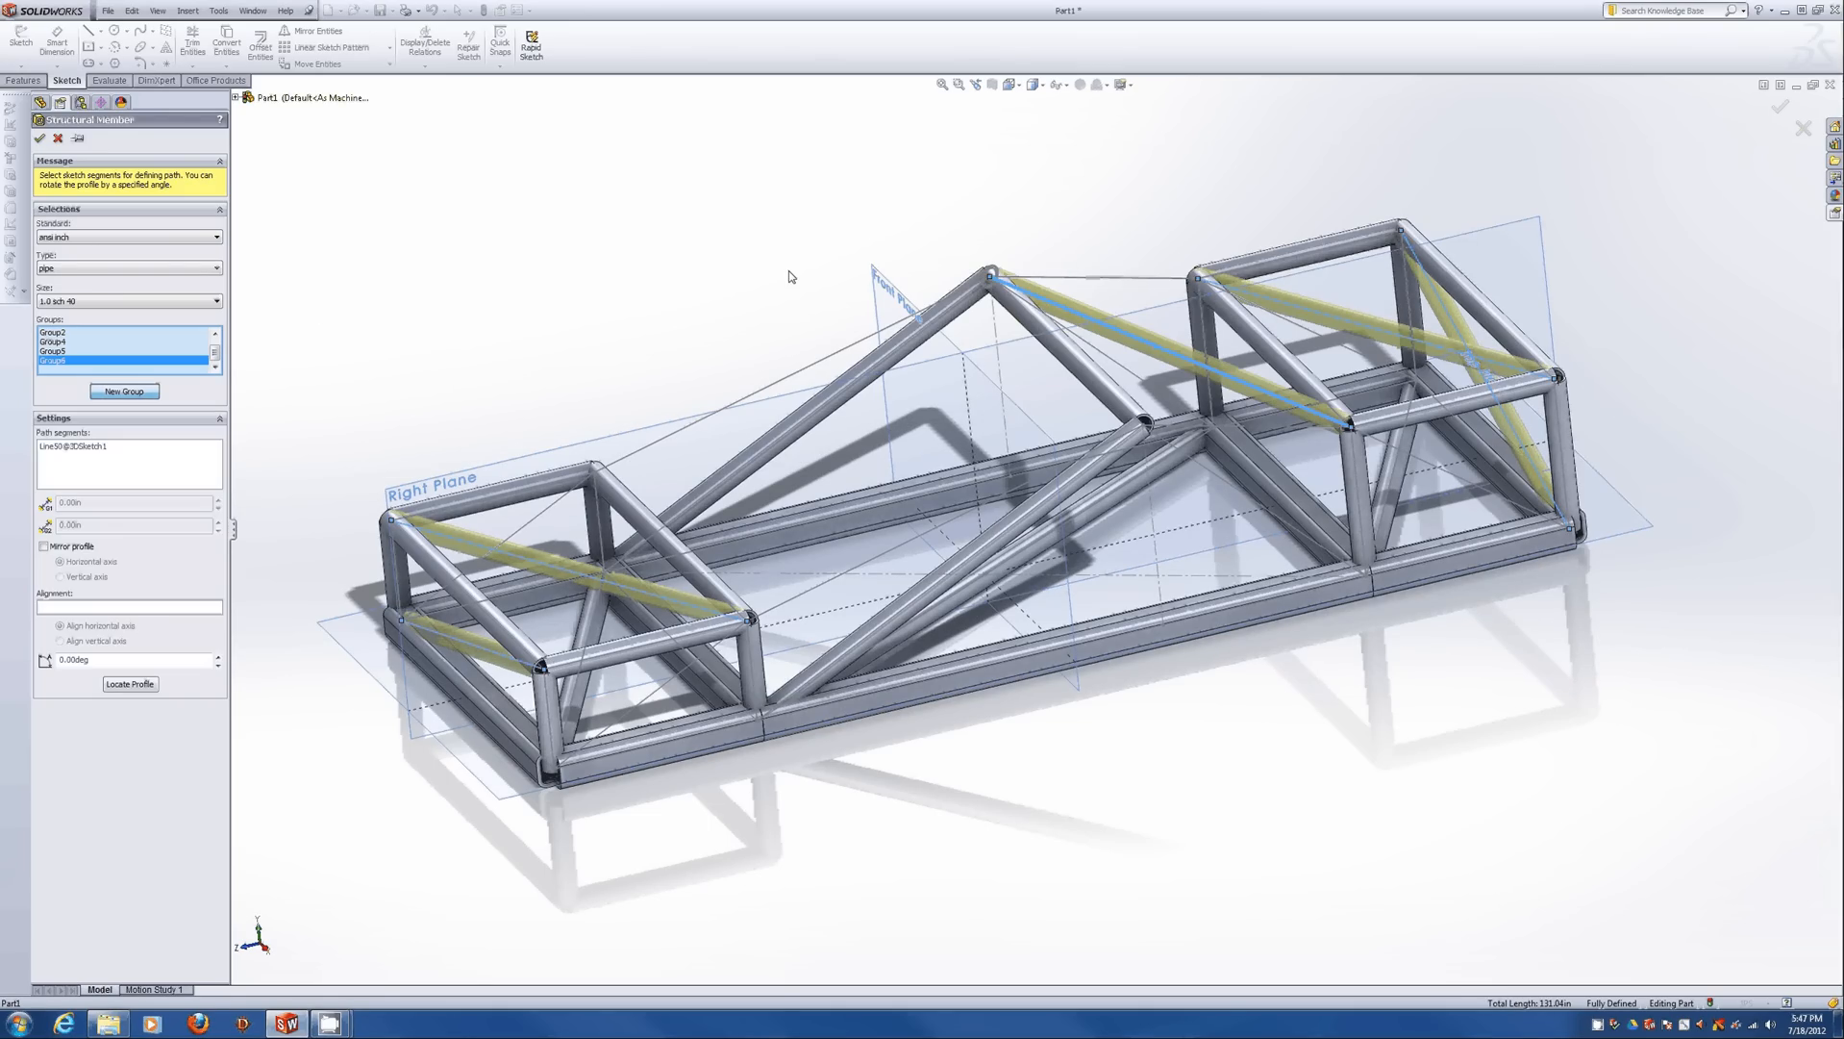
{"action": "mouse_move", "coordinate": [798, 466]}
{"action": "middle_mouse_down"}
{"action": "mouse_move", "coordinate": [864, 524]}
{"action": "mouse_move", "coordinate": [674, 521]}
{"action": "mouse_move", "coordinate": [807, 463]}
{"action": "mouse_move", "coordinate": [817, 477]}
{"action": "mouse_move", "coordinate": [800, 473]}
{"action": "middle_mouse_up"}
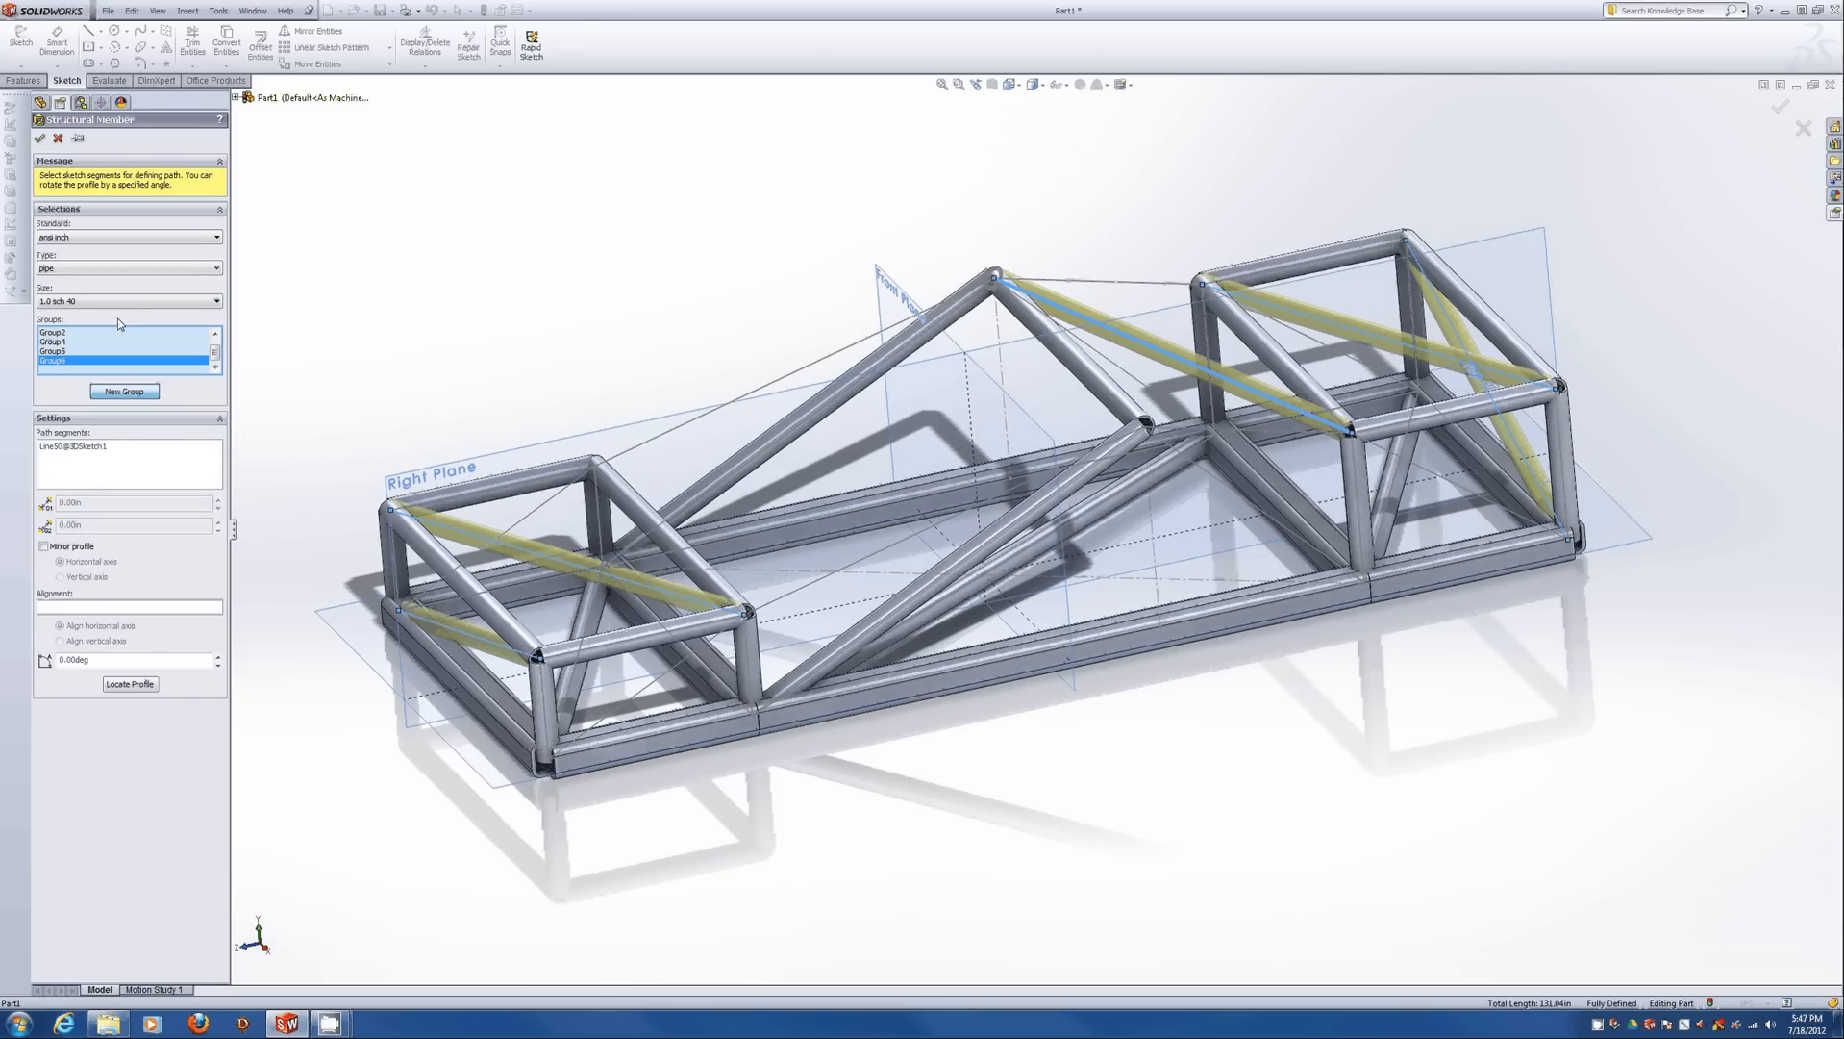
{"action": "left_click", "coordinate": [125, 390]}
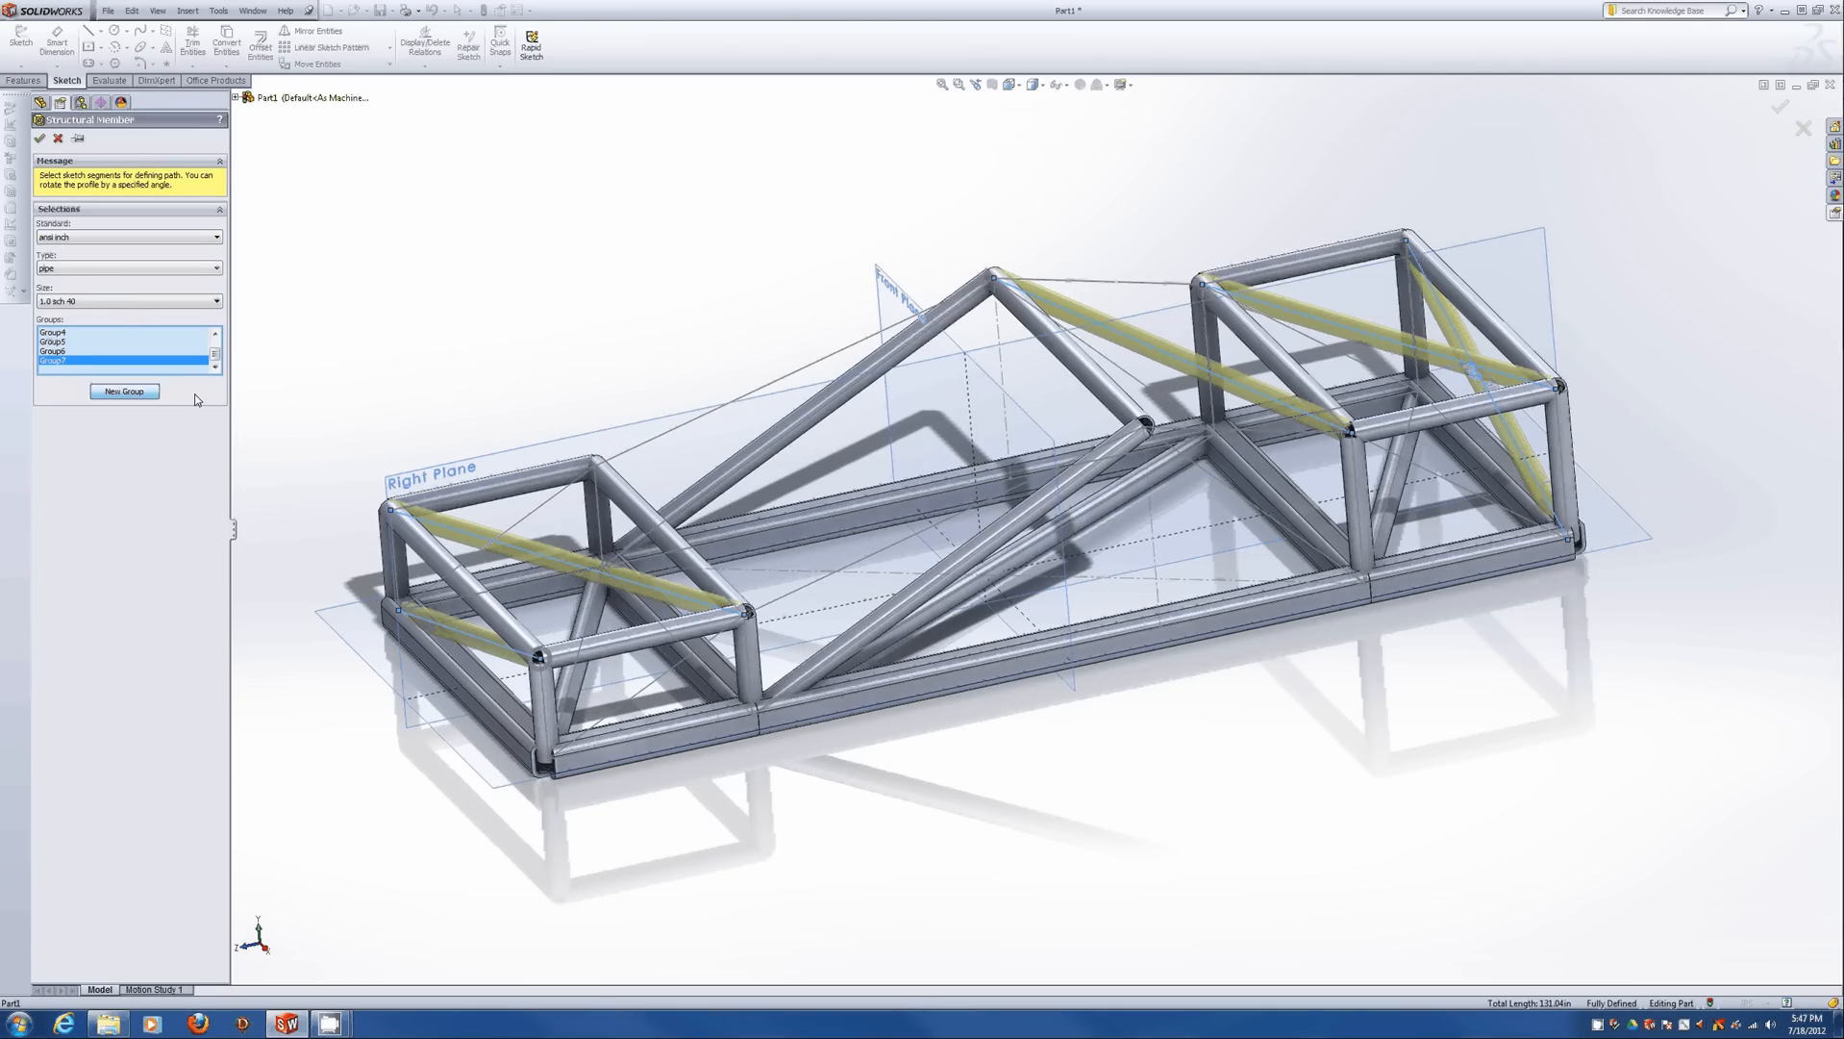
{"action": "left_click", "coordinate": [700, 421]}
{"action": "left_click", "coordinate": [124, 390]}
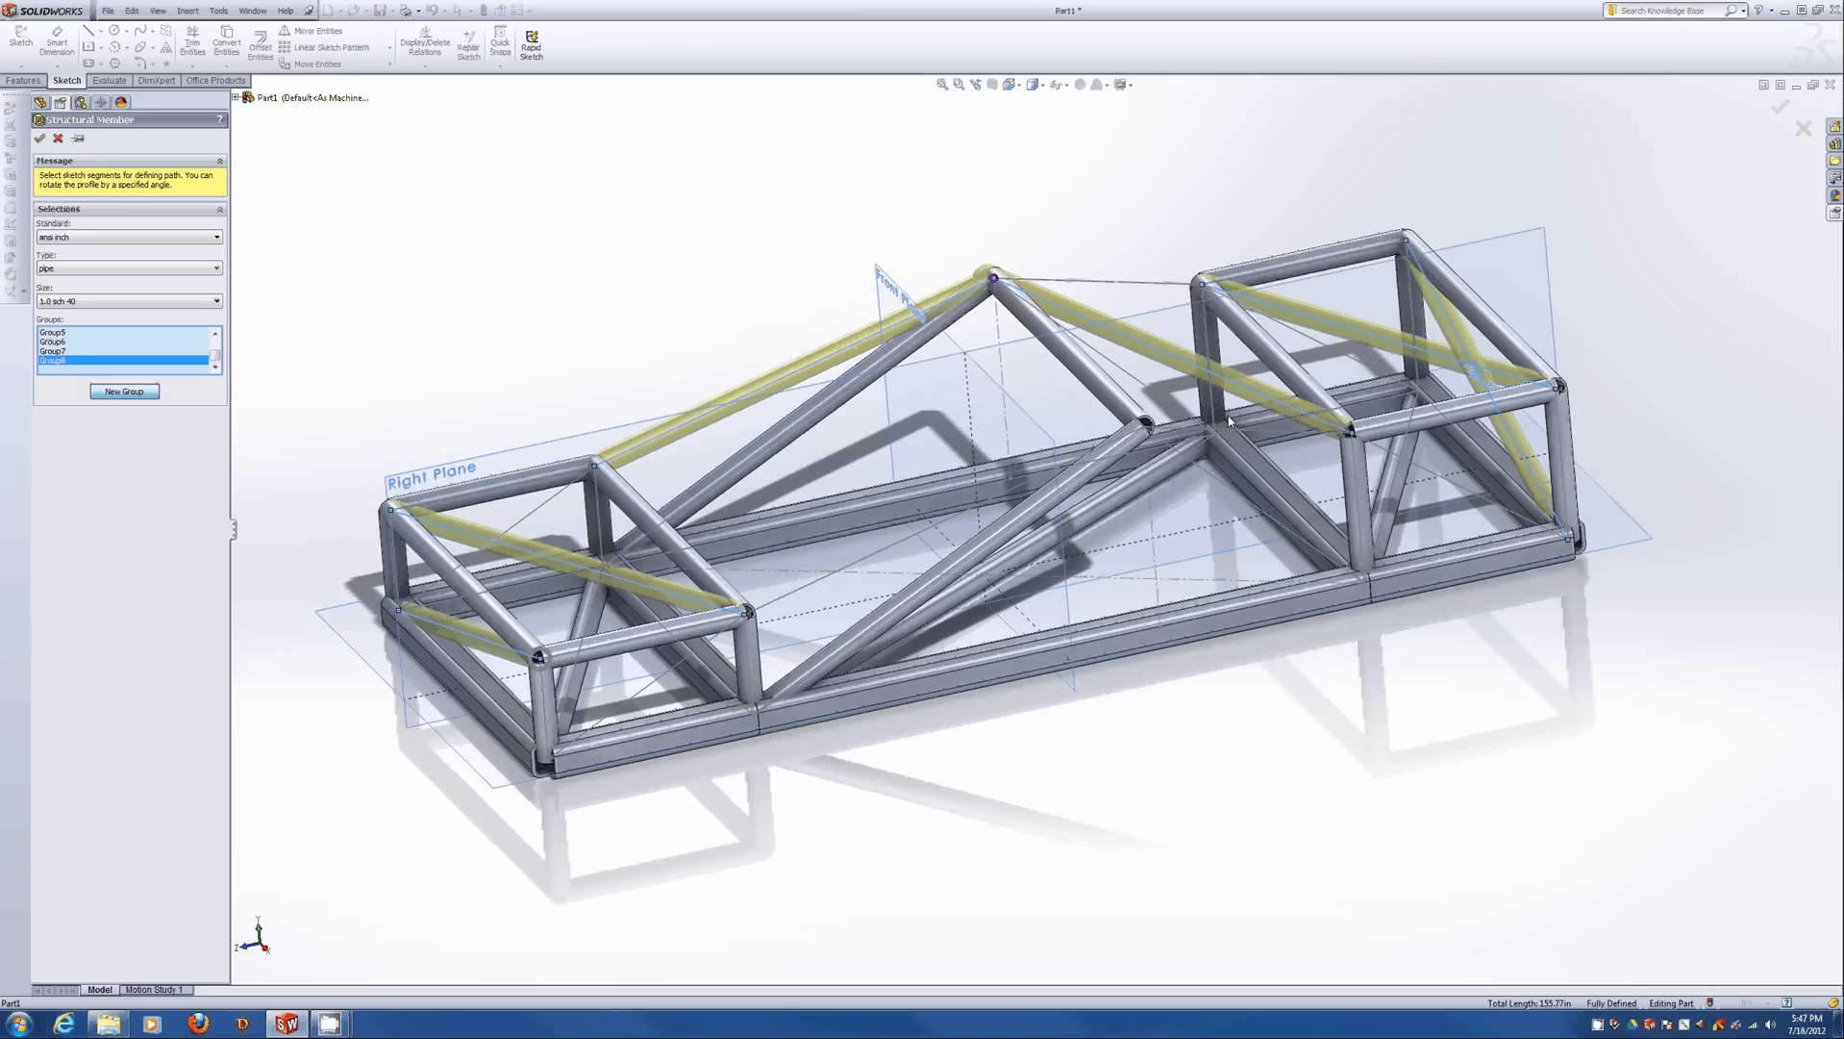
{"action": "left_click", "coordinate": [1218, 487]}
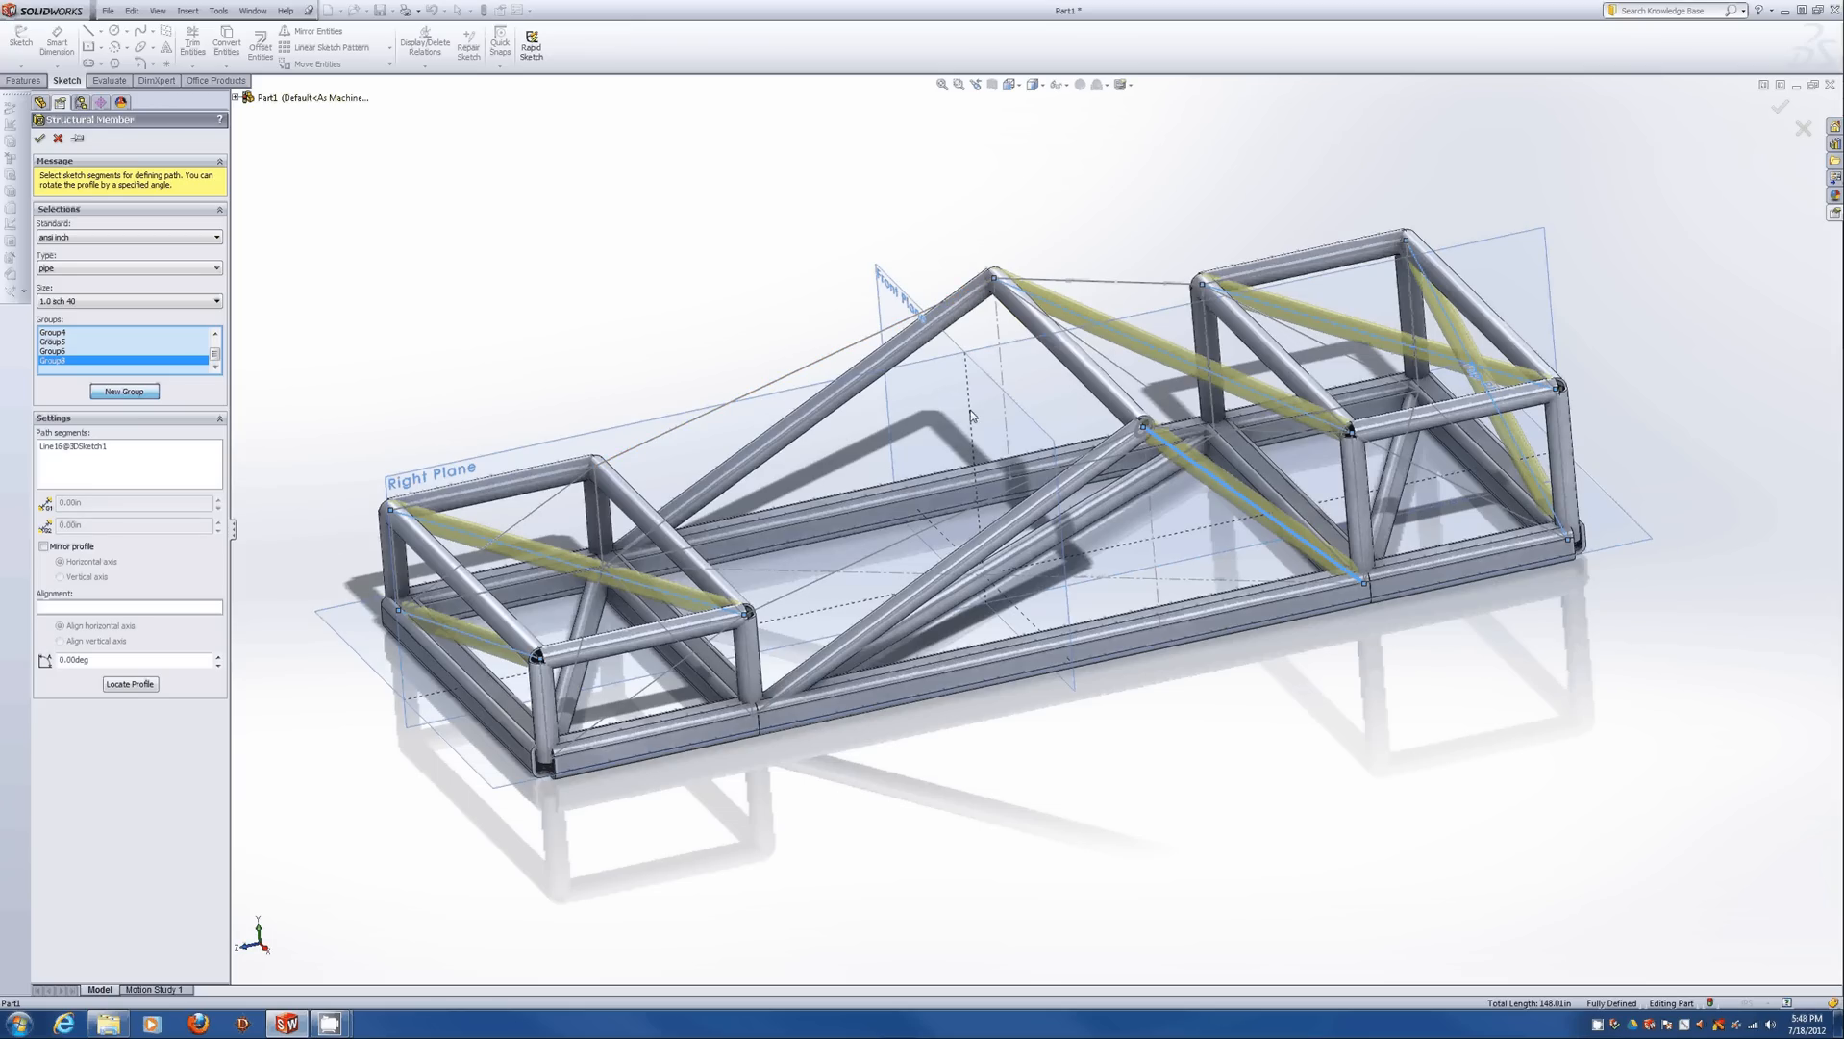
{"action": "middle_click_drag", "start_coordinate": [974, 416], "coordinate": [1007, 379]}
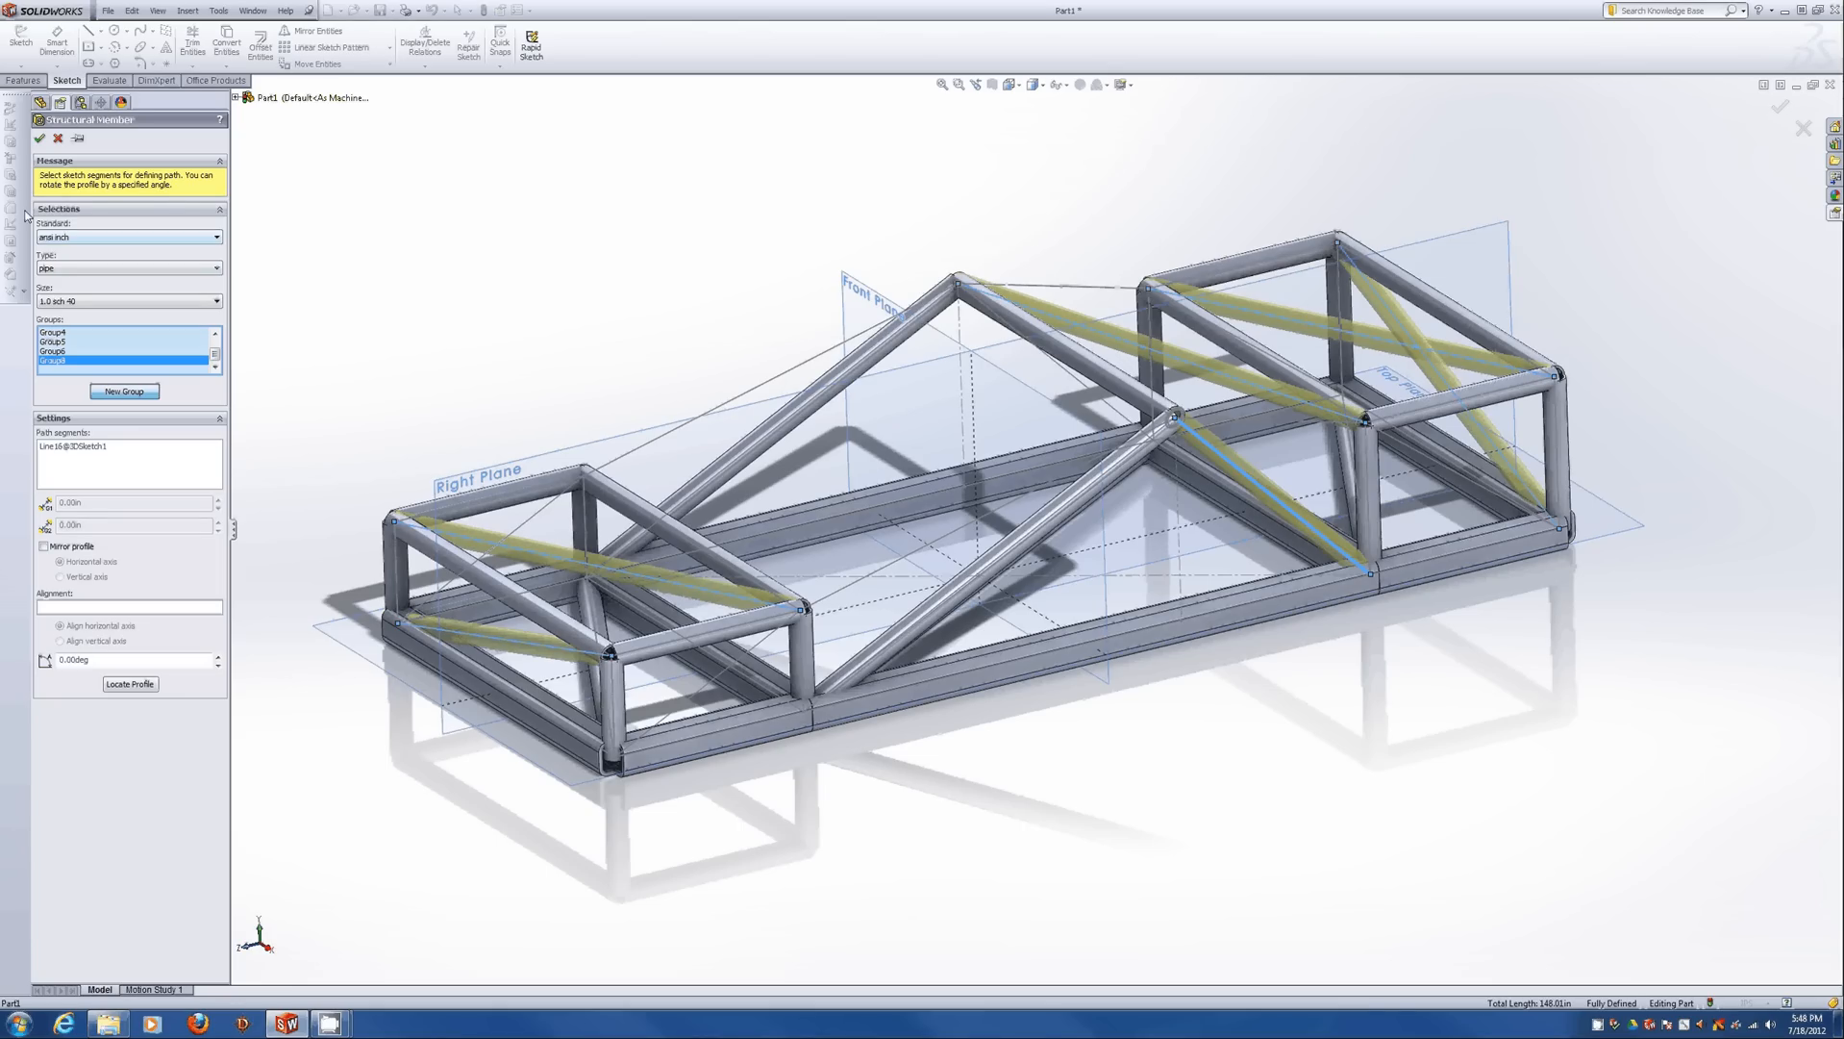
{"action": "left_click", "coordinate": [39, 138]}
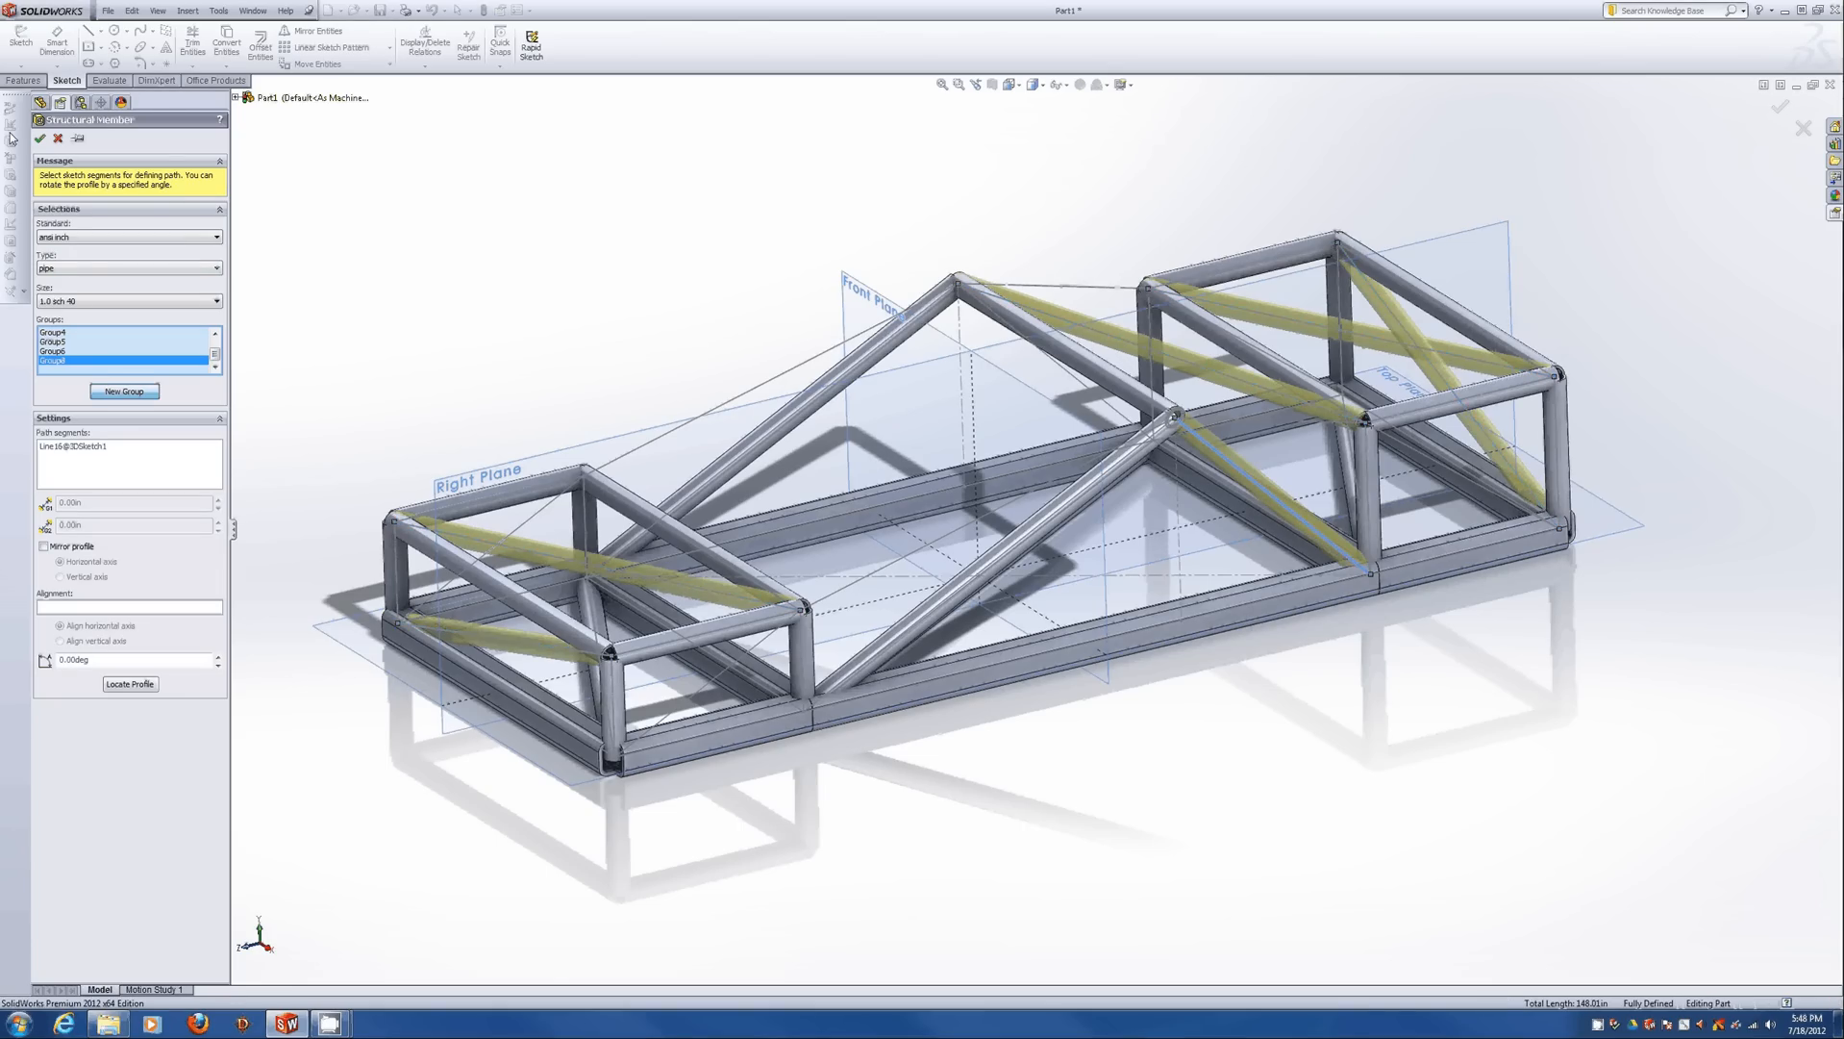
Group the two top rails from the middle peaks to the rear box in a new pipe member, and the front box's two side diagonals in a second group.
{"action": "left_click", "coordinate": [1098, 283]}
{"action": "left_click", "coordinate": [1231, 423]}
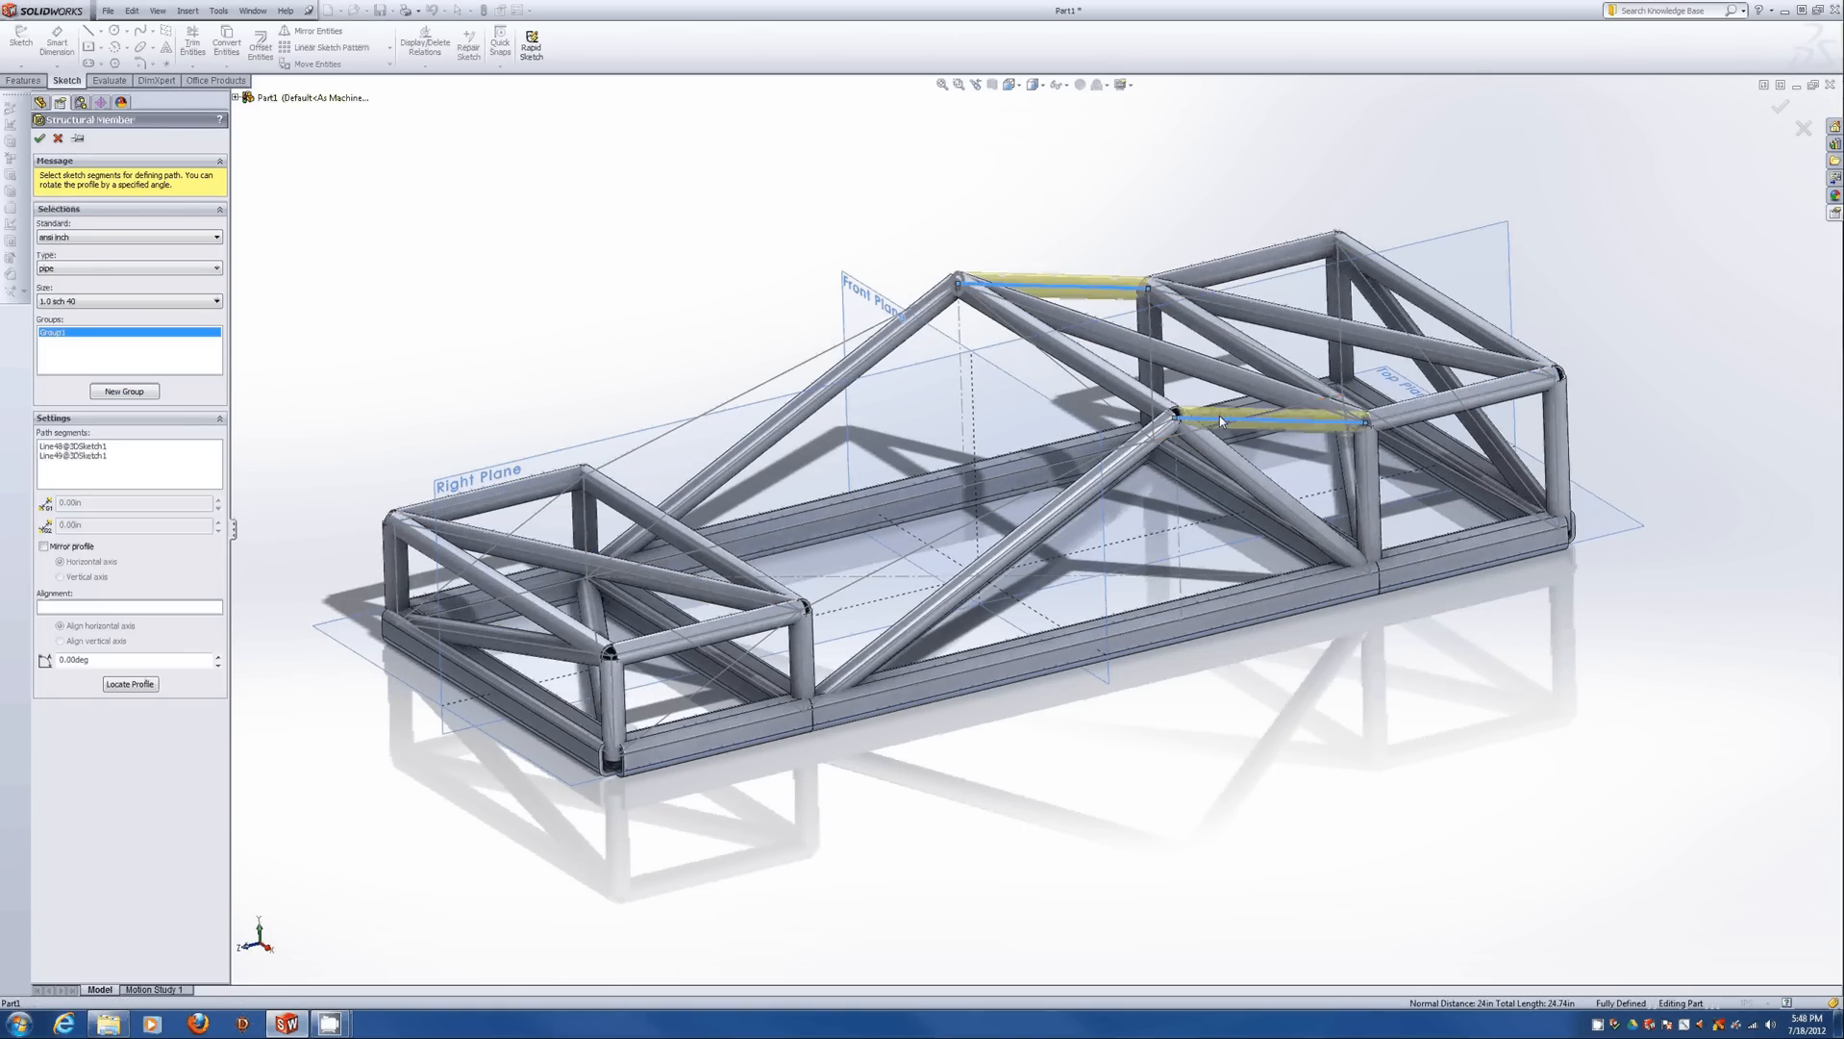
{"action": "left_click", "coordinate": [124, 392]}
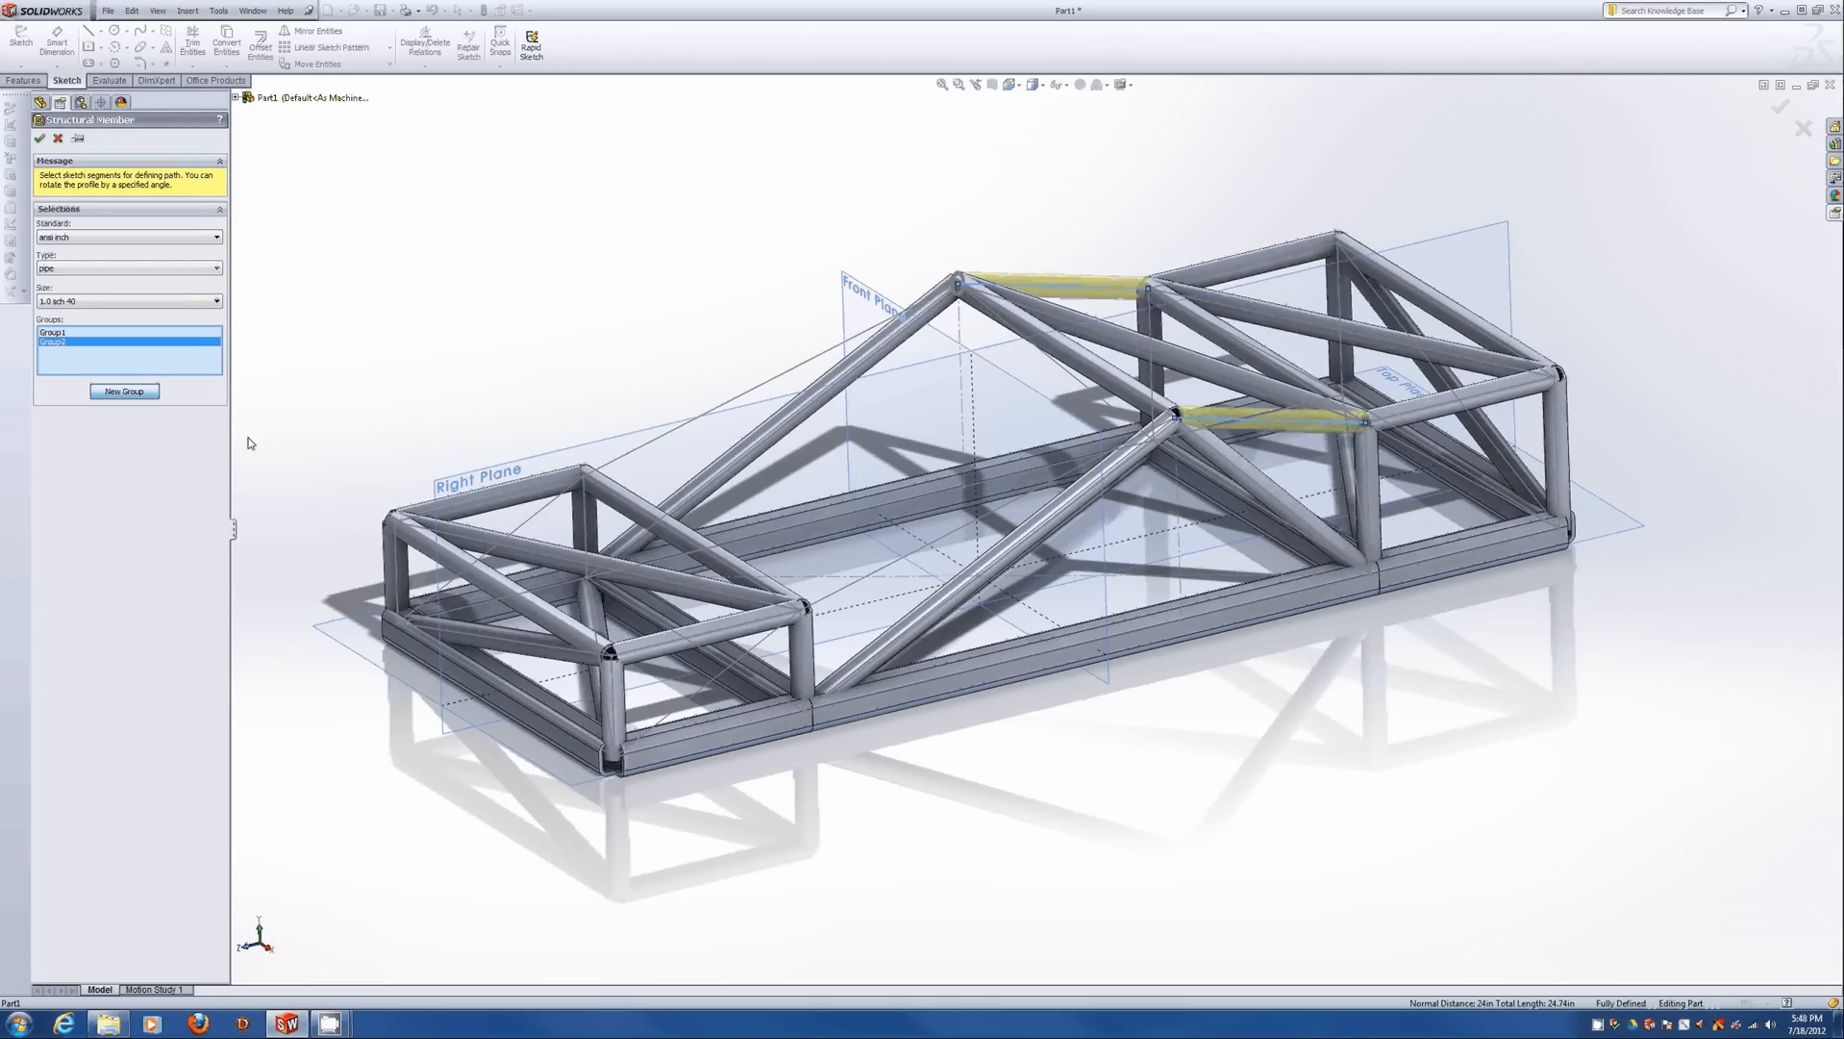
{"action": "left_click", "coordinate": [544, 514]}
{"action": "left_click", "coordinate": [691, 630]}
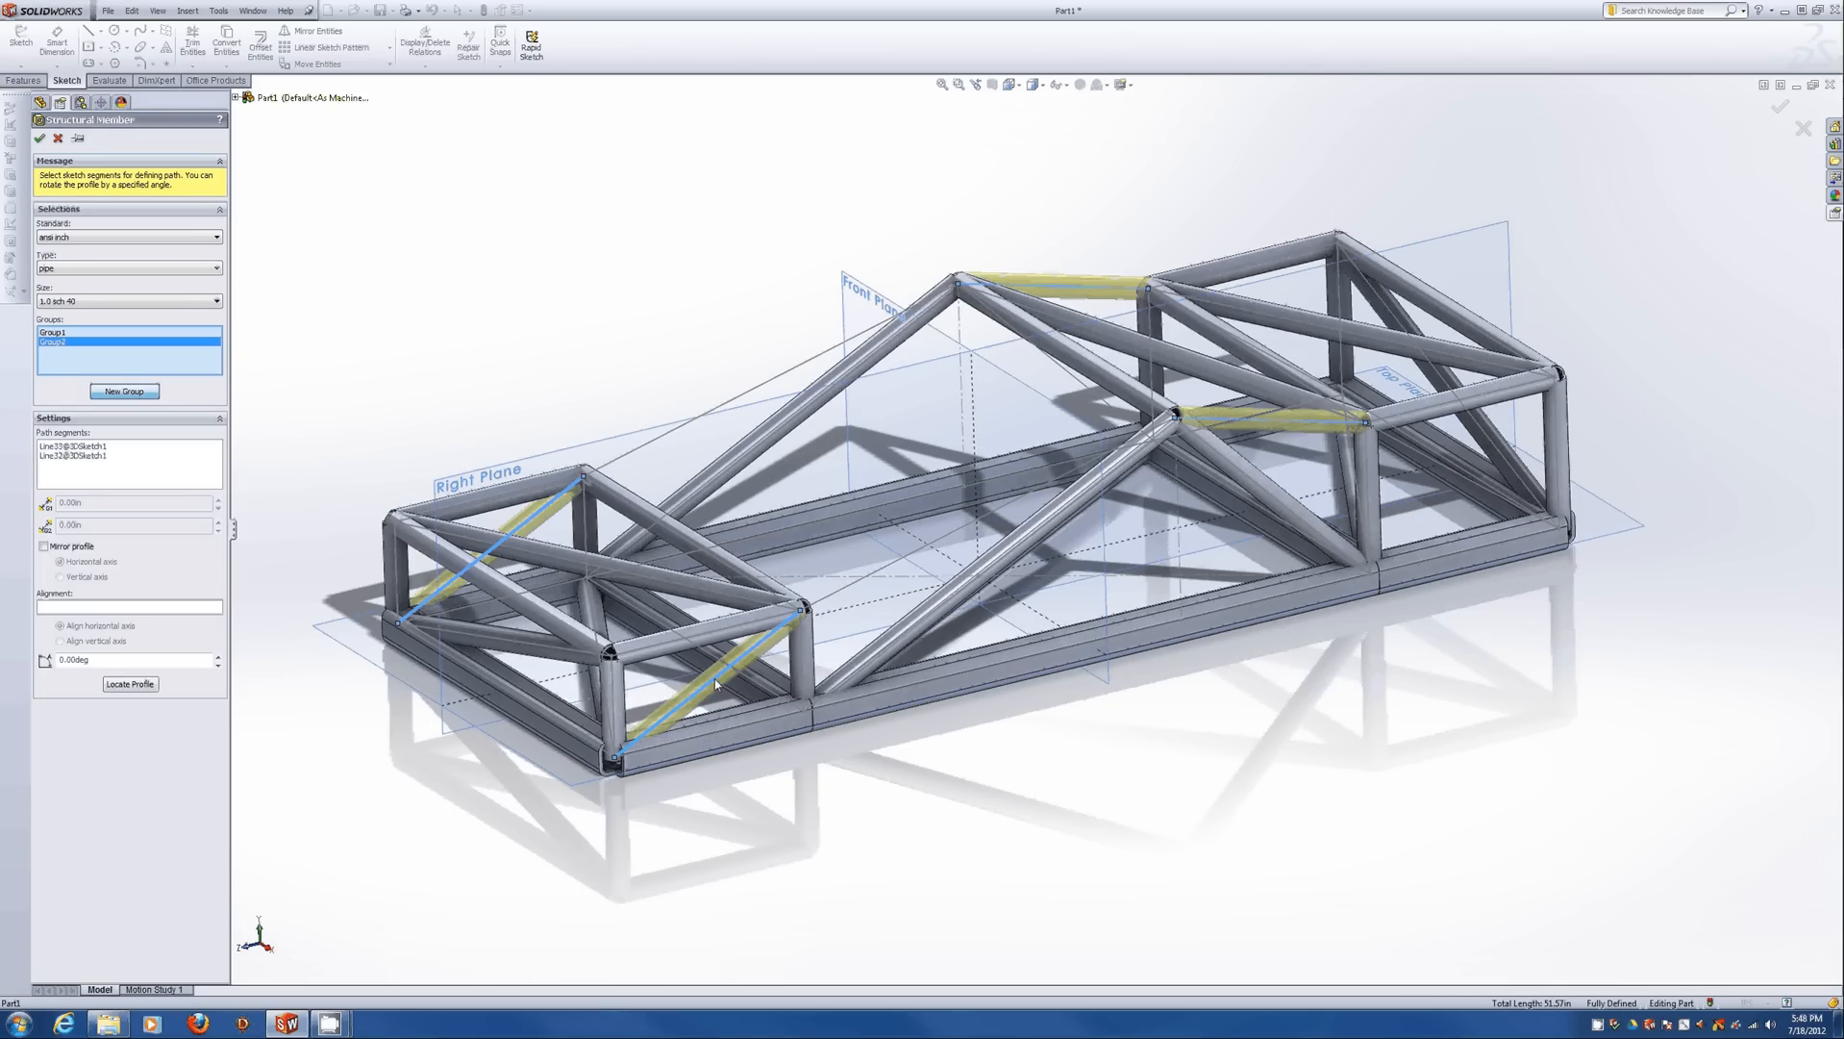
Create the pending pipe members, and group the two upper sloped rails from the front box to the middle peaks in a new 1.0 sch 40 member.
{"action": "mouse_move", "coordinate": [692, 630]}
{"action": "middle_mouse_down"}
{"action": "mouse_move", "coordinate": [690, 577]}
{"action": "mouse_move", "coordinate": [774, 492]}
{"action": "mouse_move", "coordinate": [736, 572]}
{"action": "mouse_move", "coordinate": [836, 577]}
{"action": "middle_mouse_up"}
{"action": "left_click", "coordinate": [39, 140]}
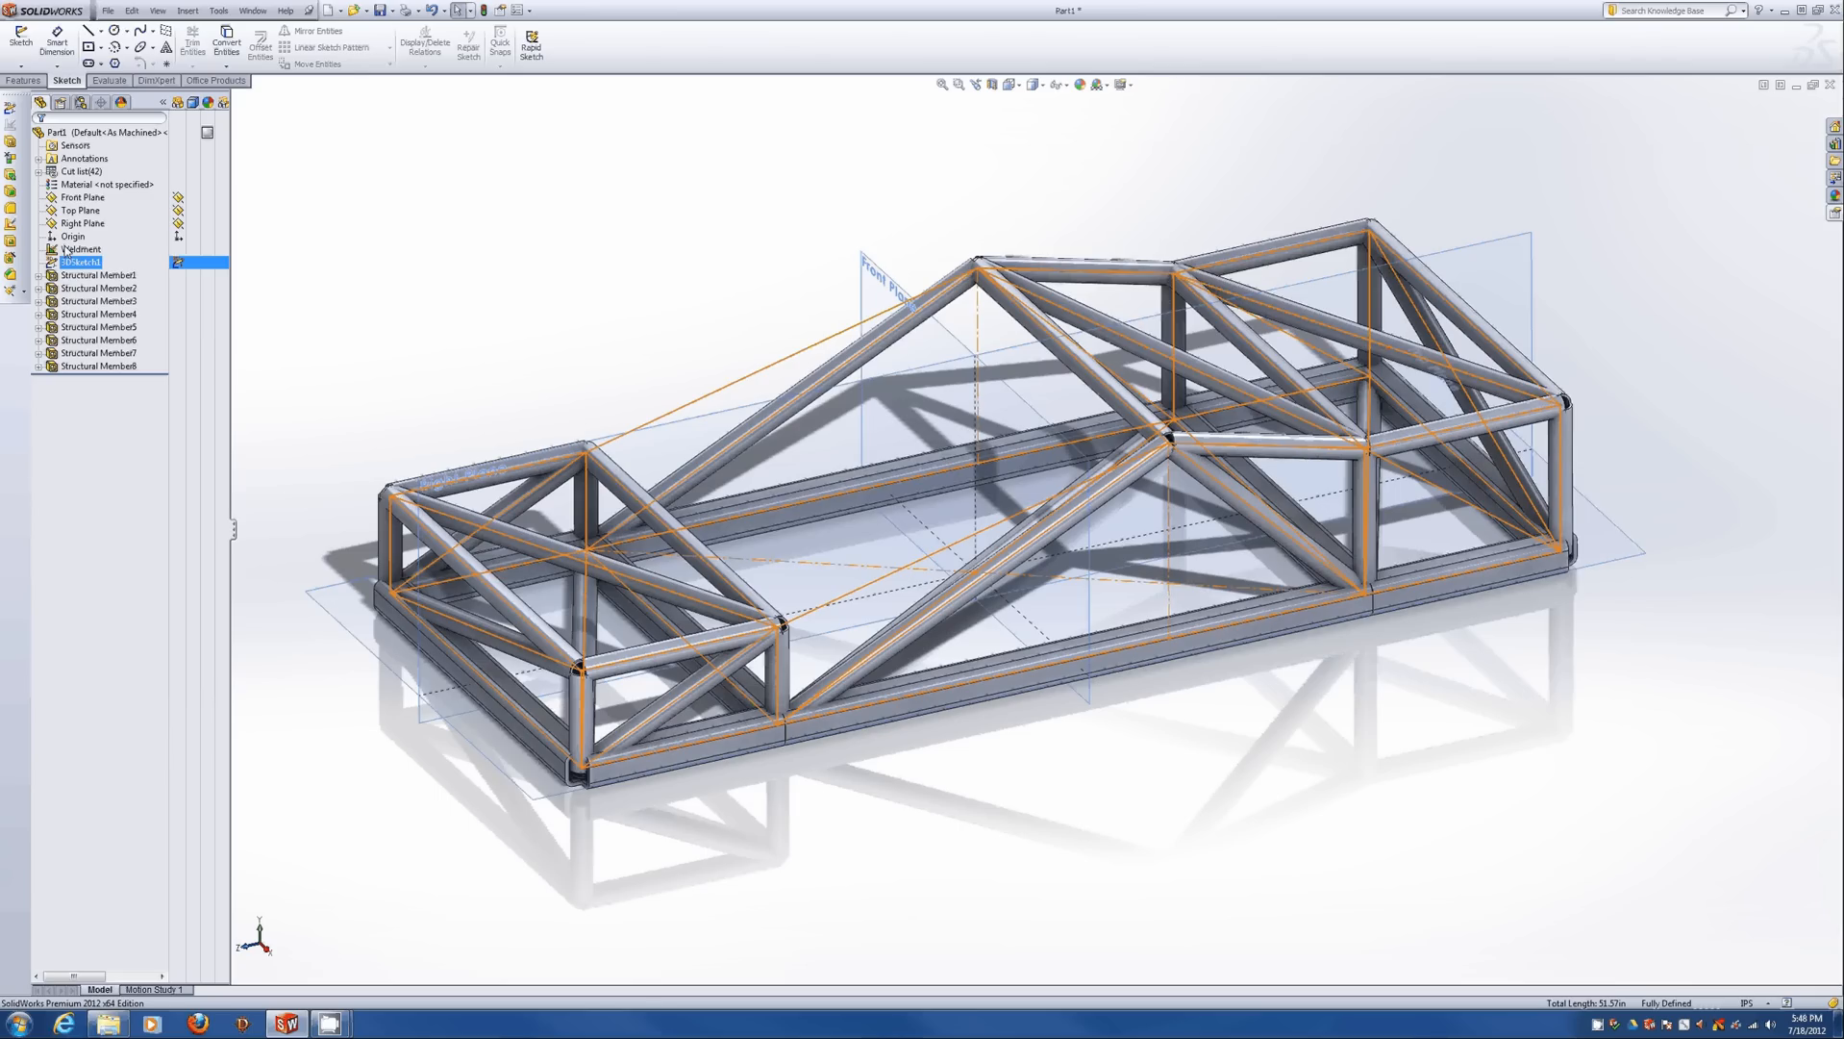
{"action": "left_click", "coordinate": [11, 141]}
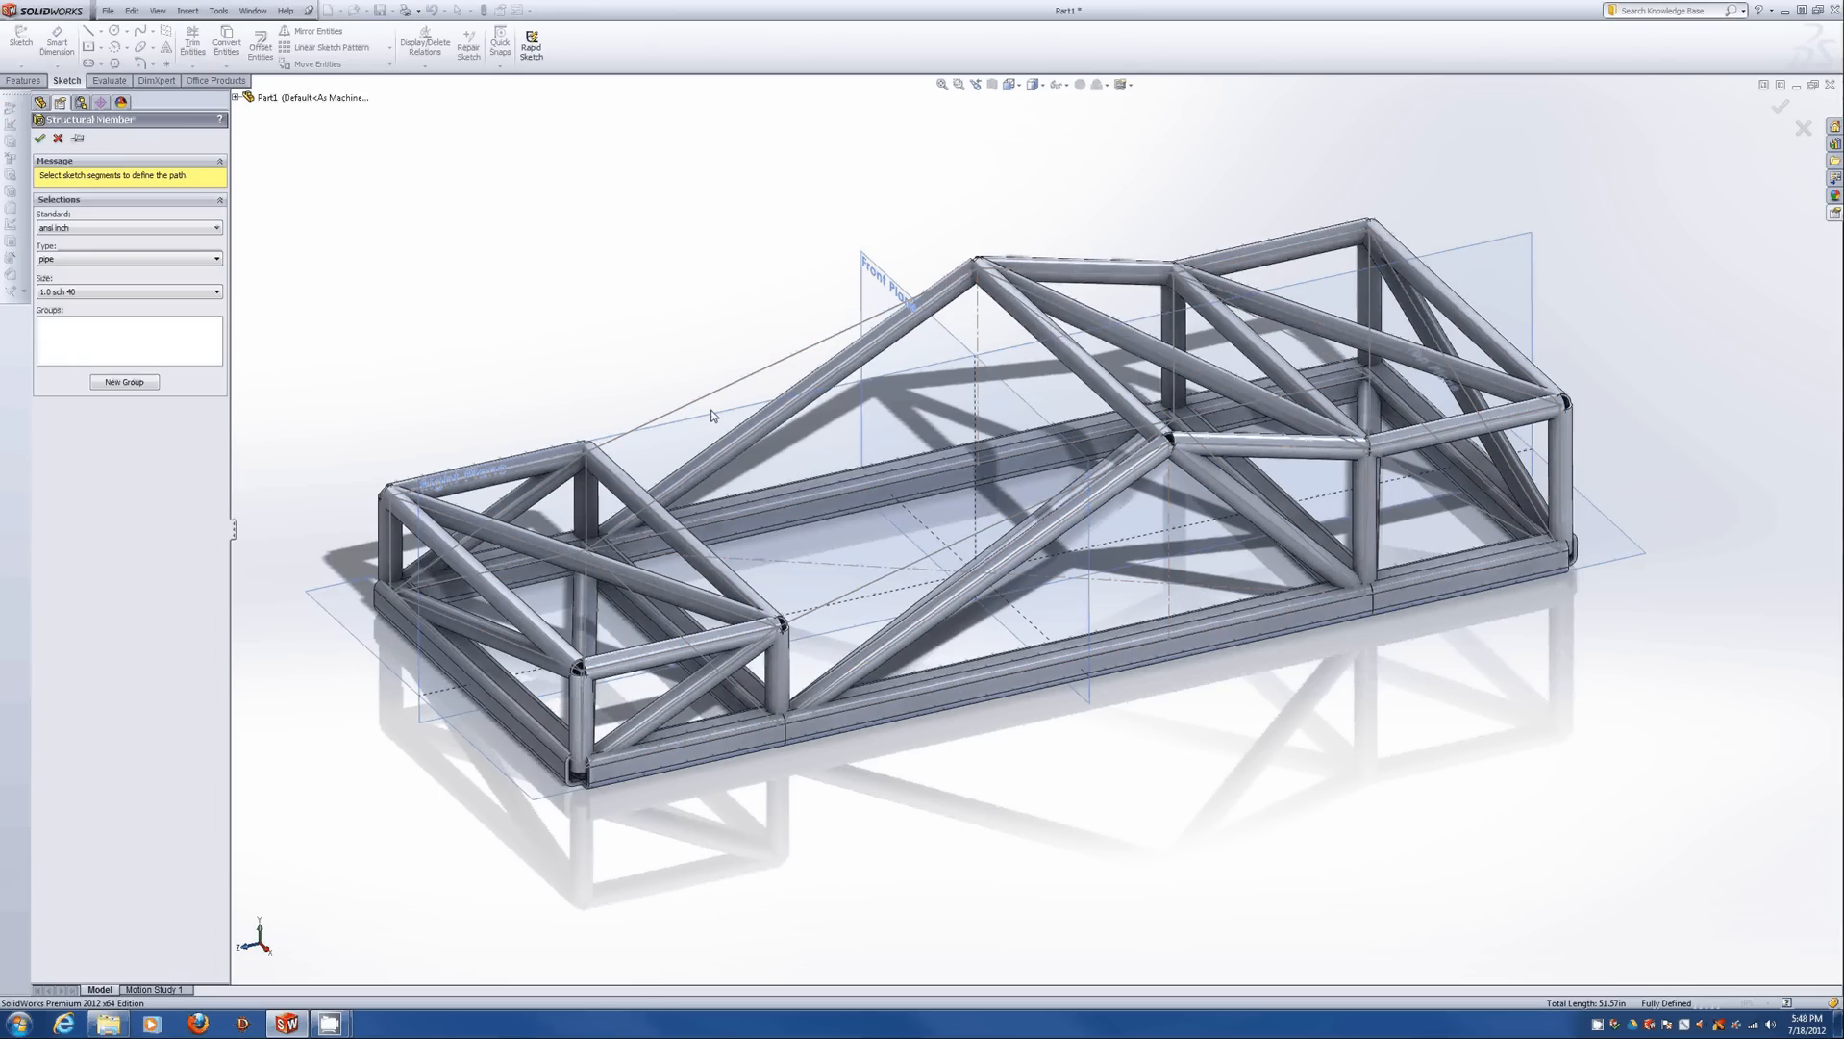
{"action": "left_click", "coordinate": [731, 382]}
{"action": "left_click", "coordinate": [902, 571]}
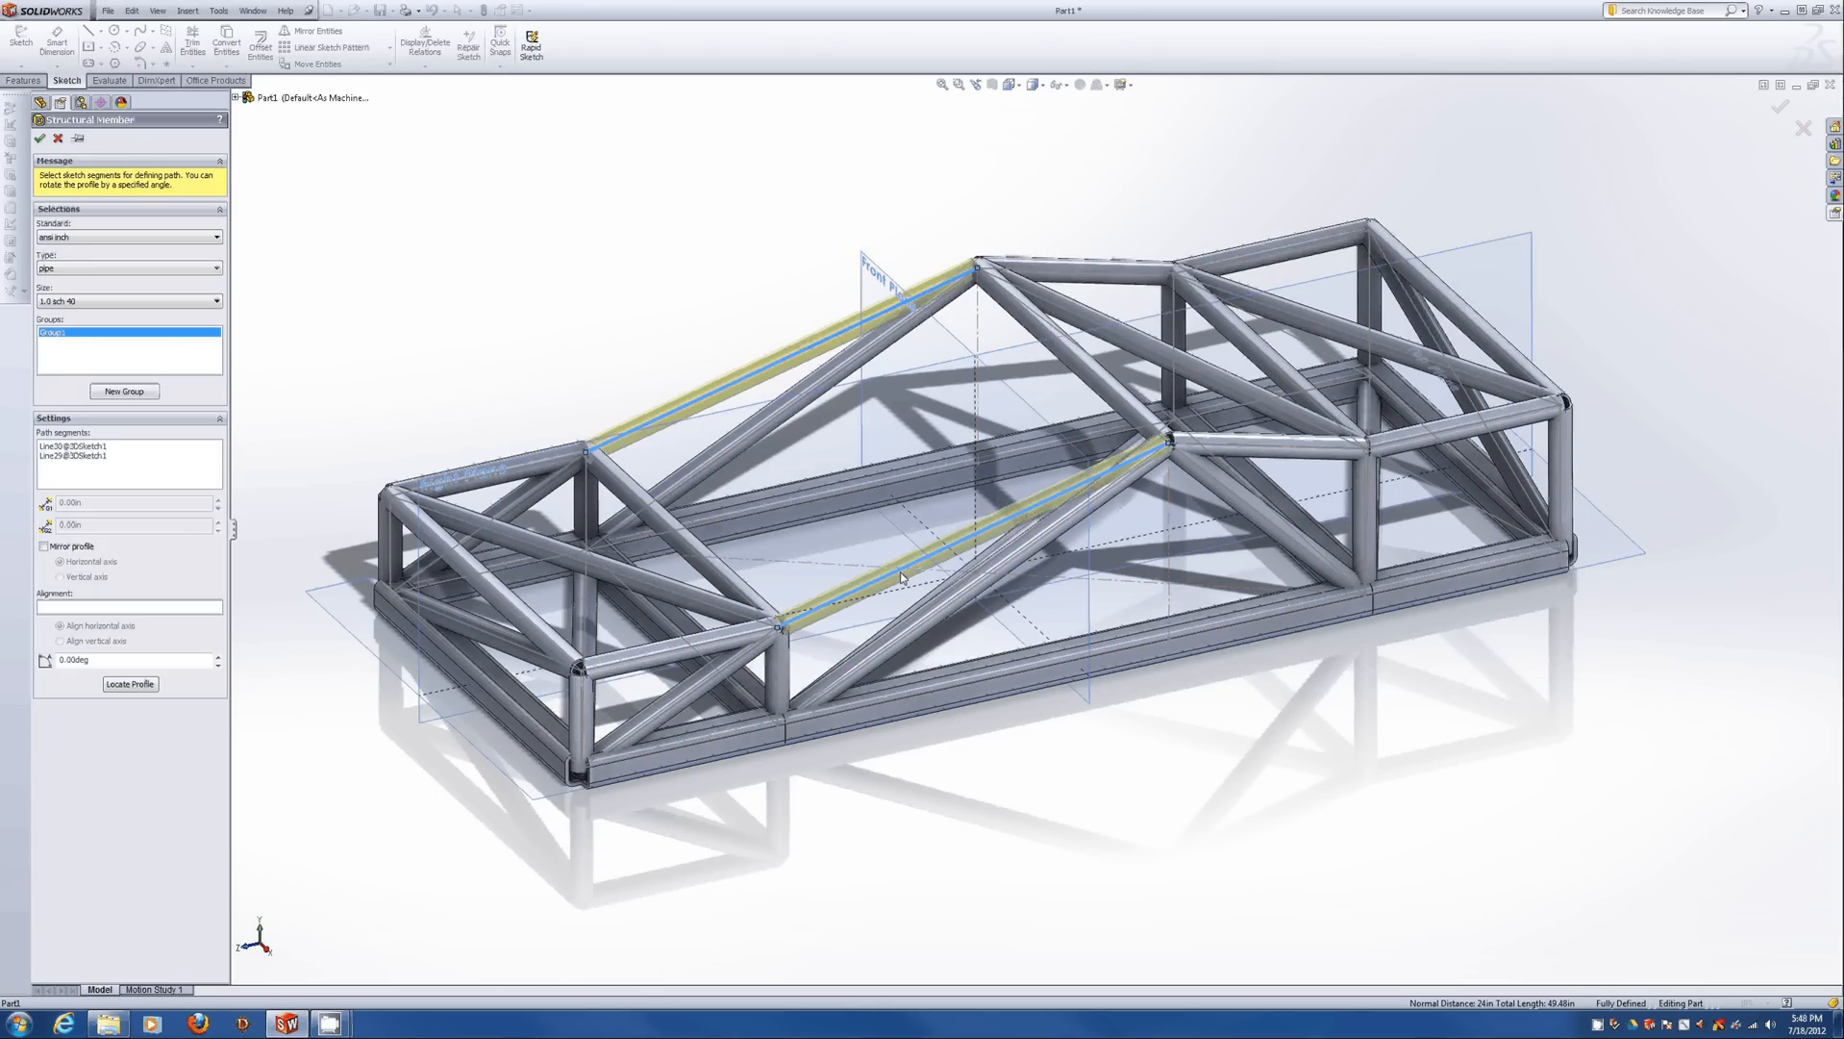
Add the rear box's two side diagonals as a second group and create the pipe members.
{"action": "middle_click_drag", "start_coordinate": [901, 571], "coordinate": [1293, 478]}
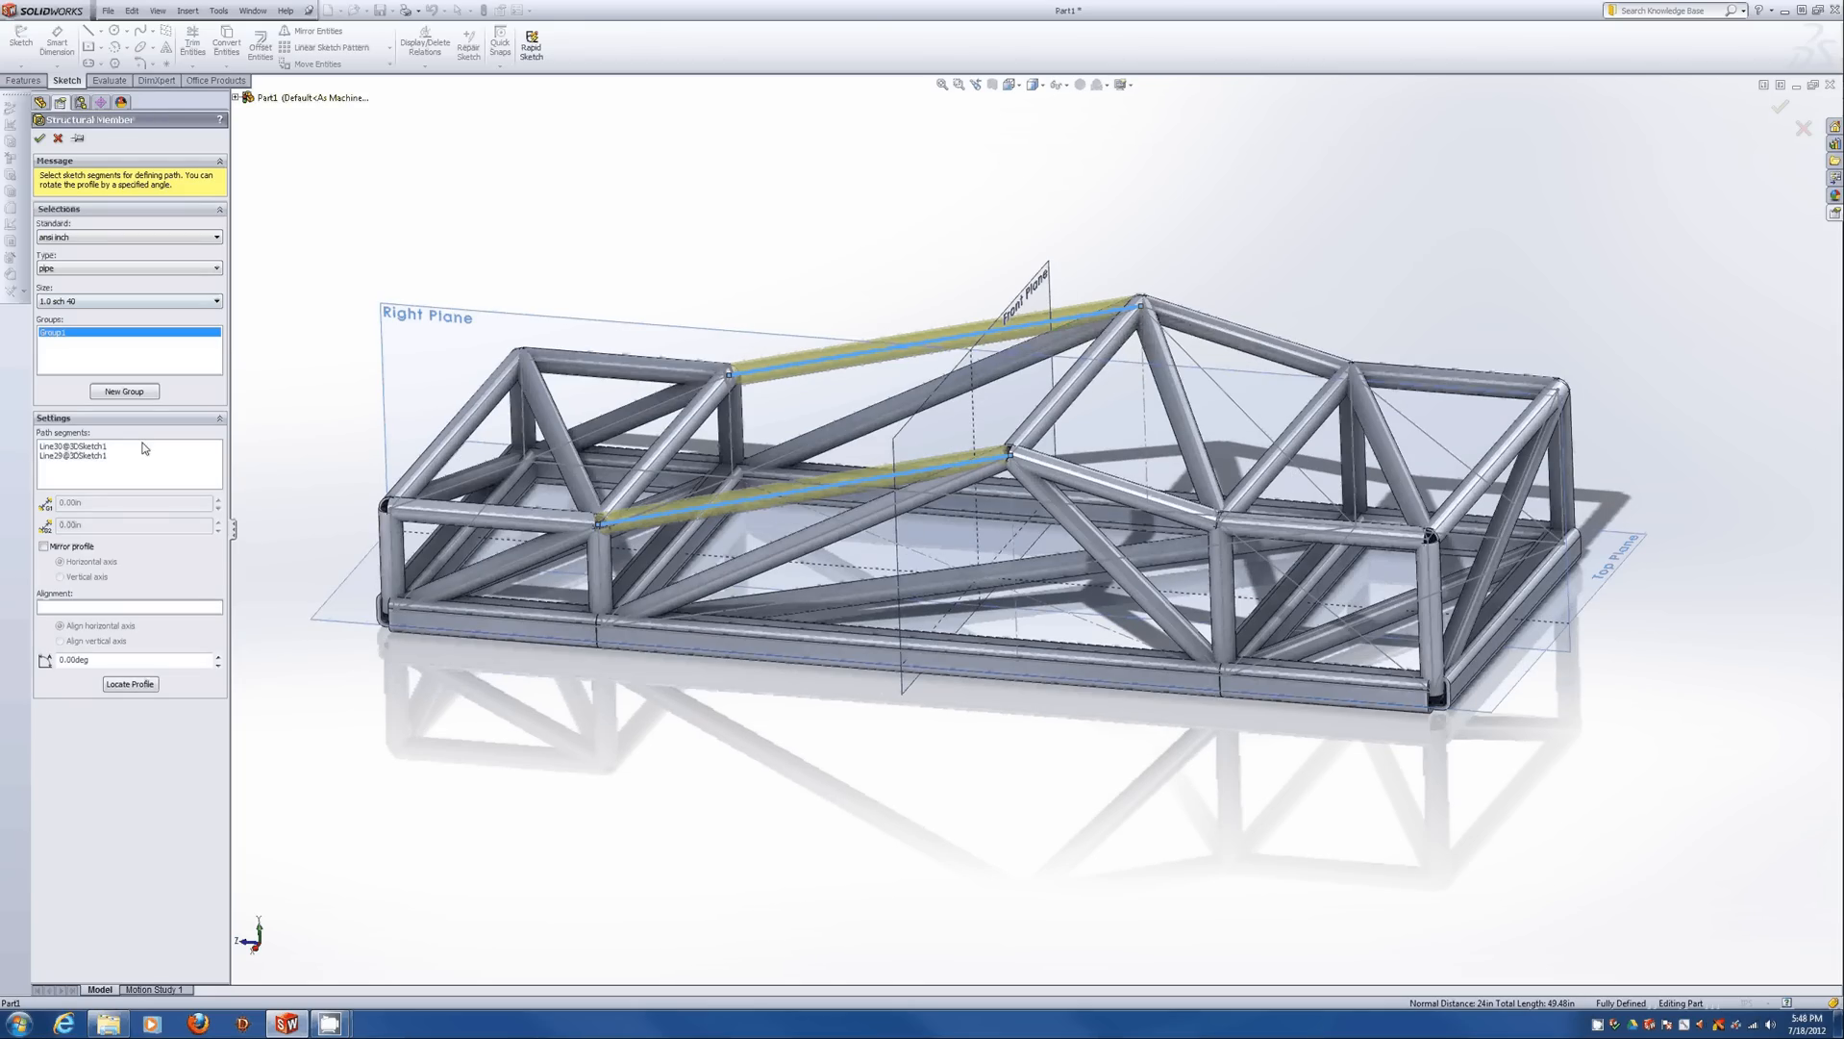
{"action": "left_click", "coordinate": [125, 391]}
{"action": "left_click", "coordinate": [1332, 610]}
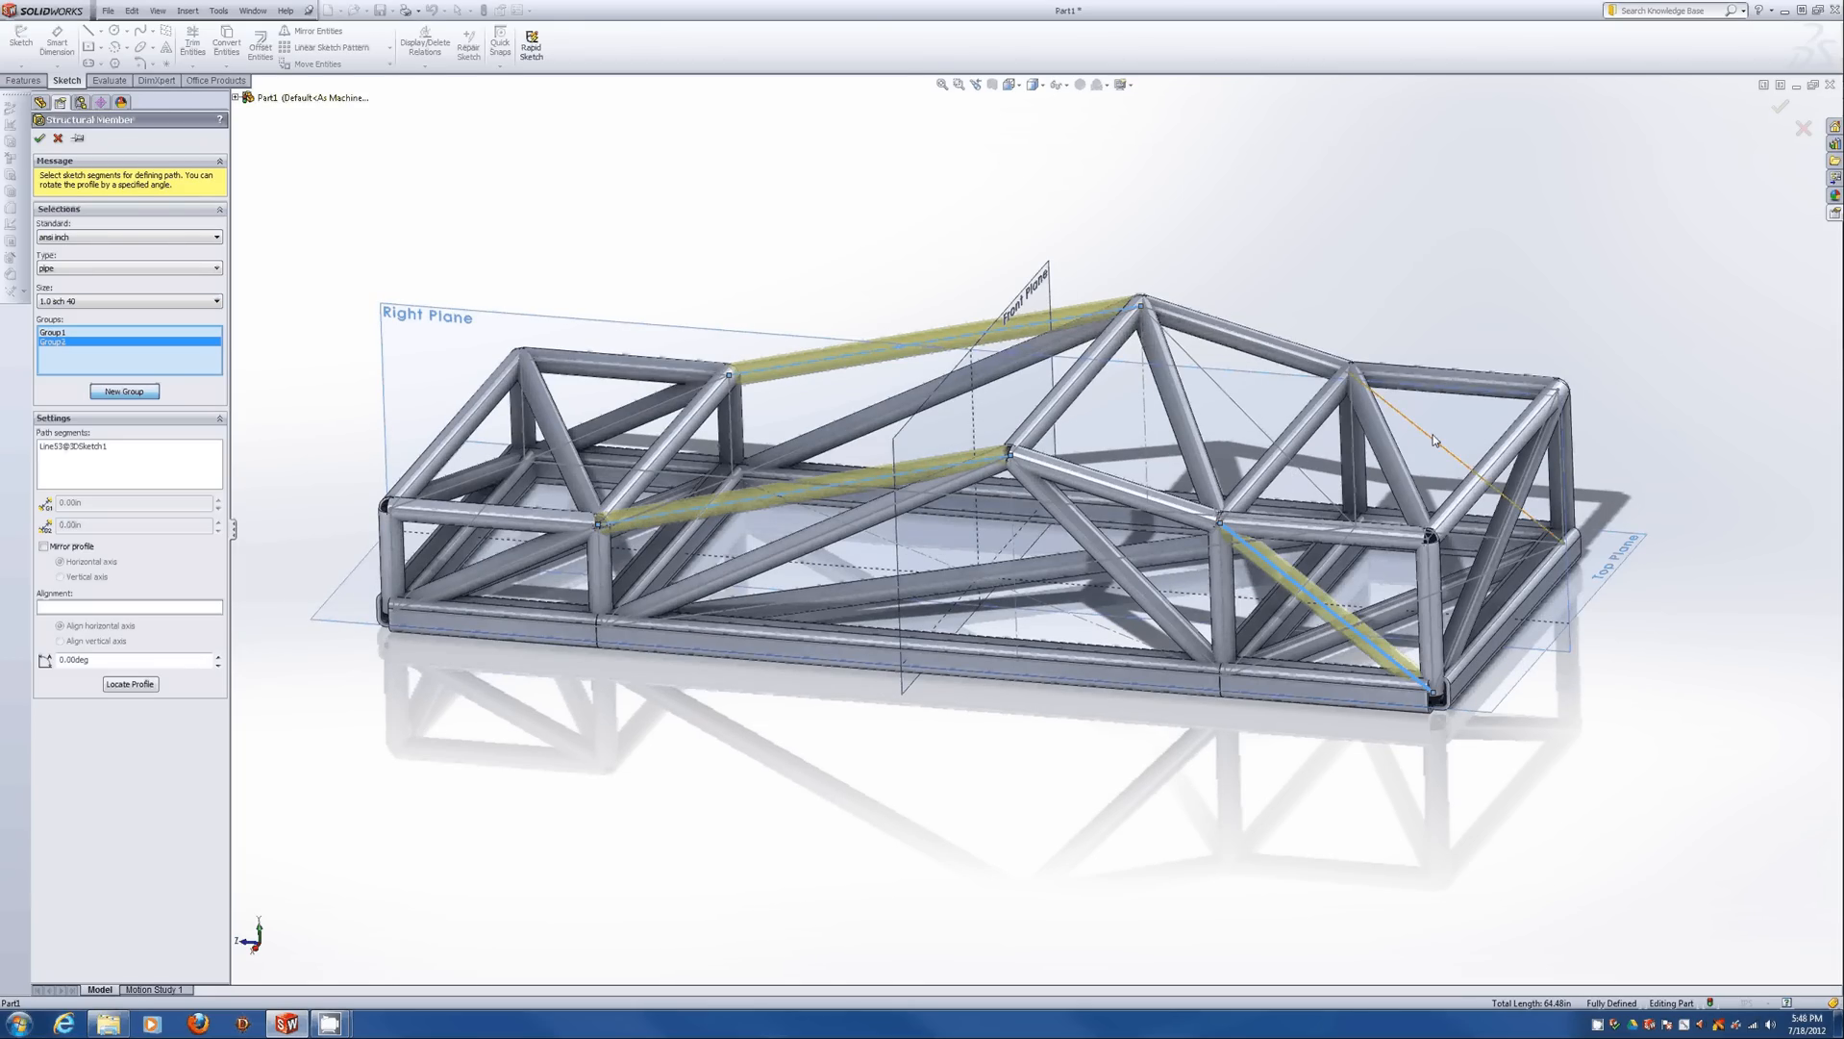
{"action": "left_click", "coordinate": [1434, 441]}
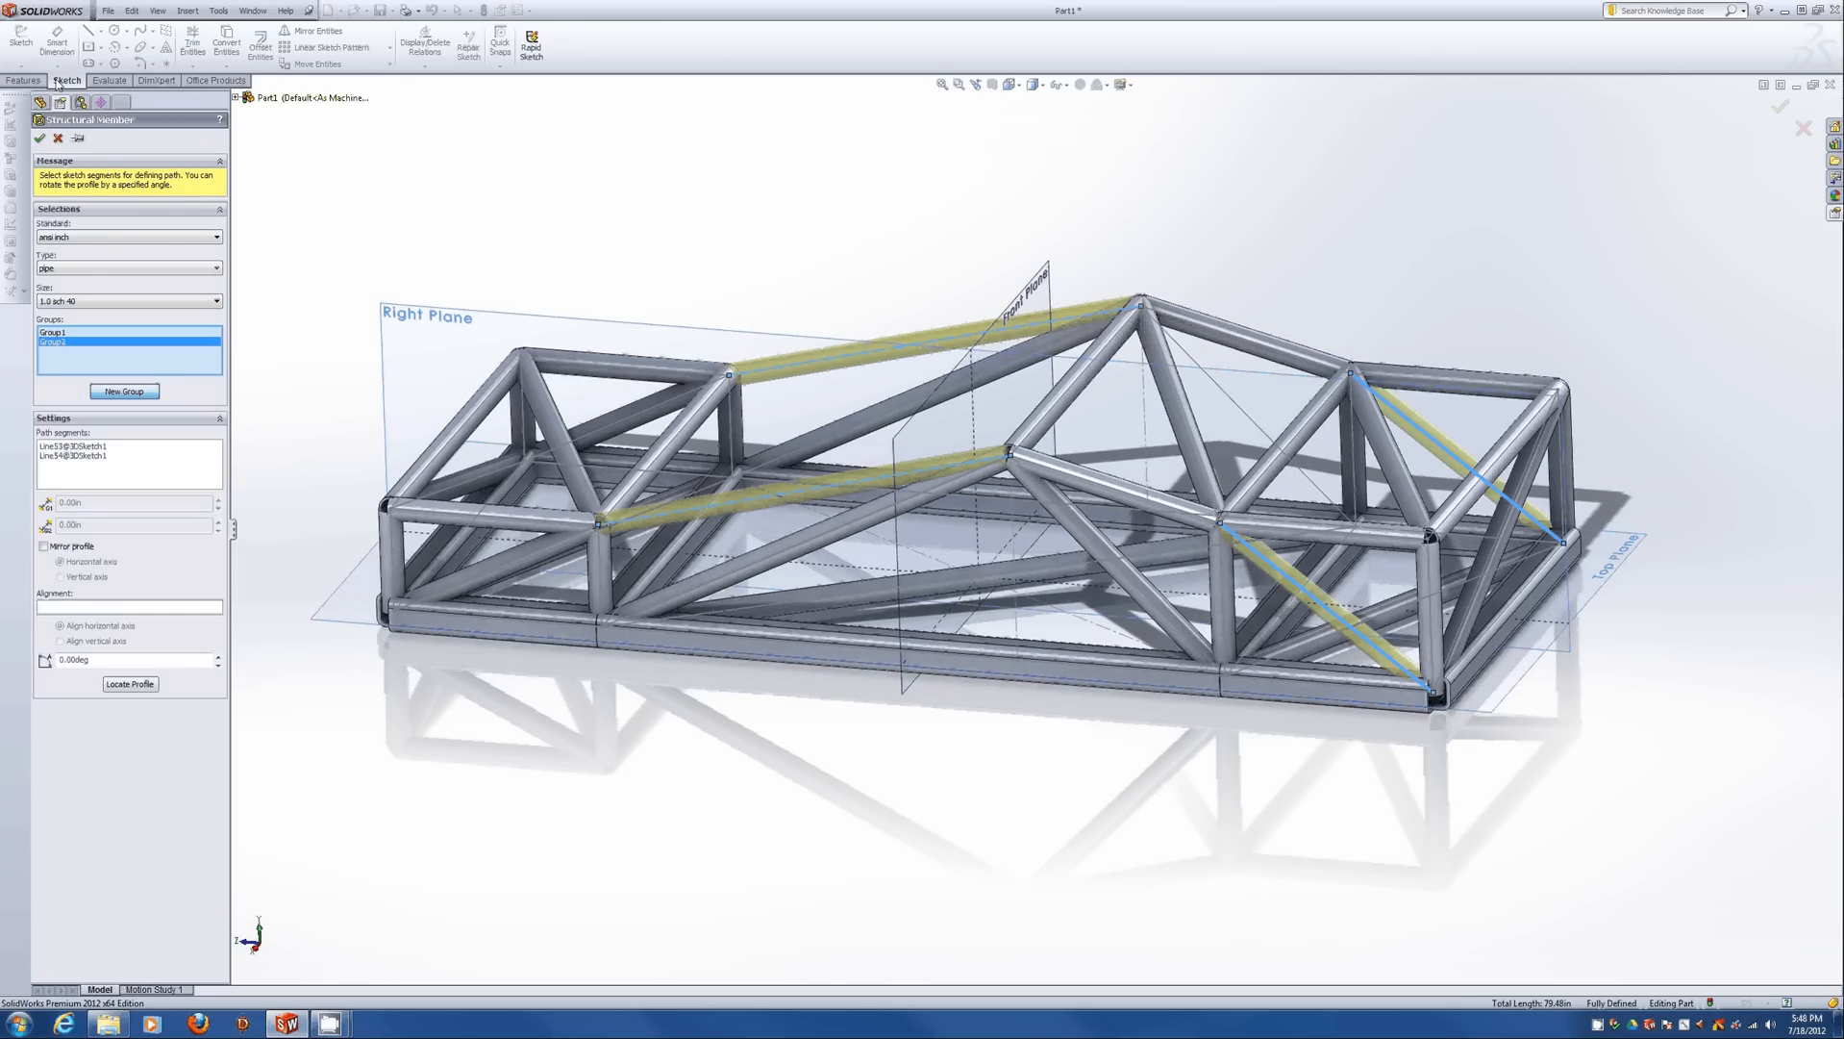
{"action": "left_click", "coordinate": [40, 137]}
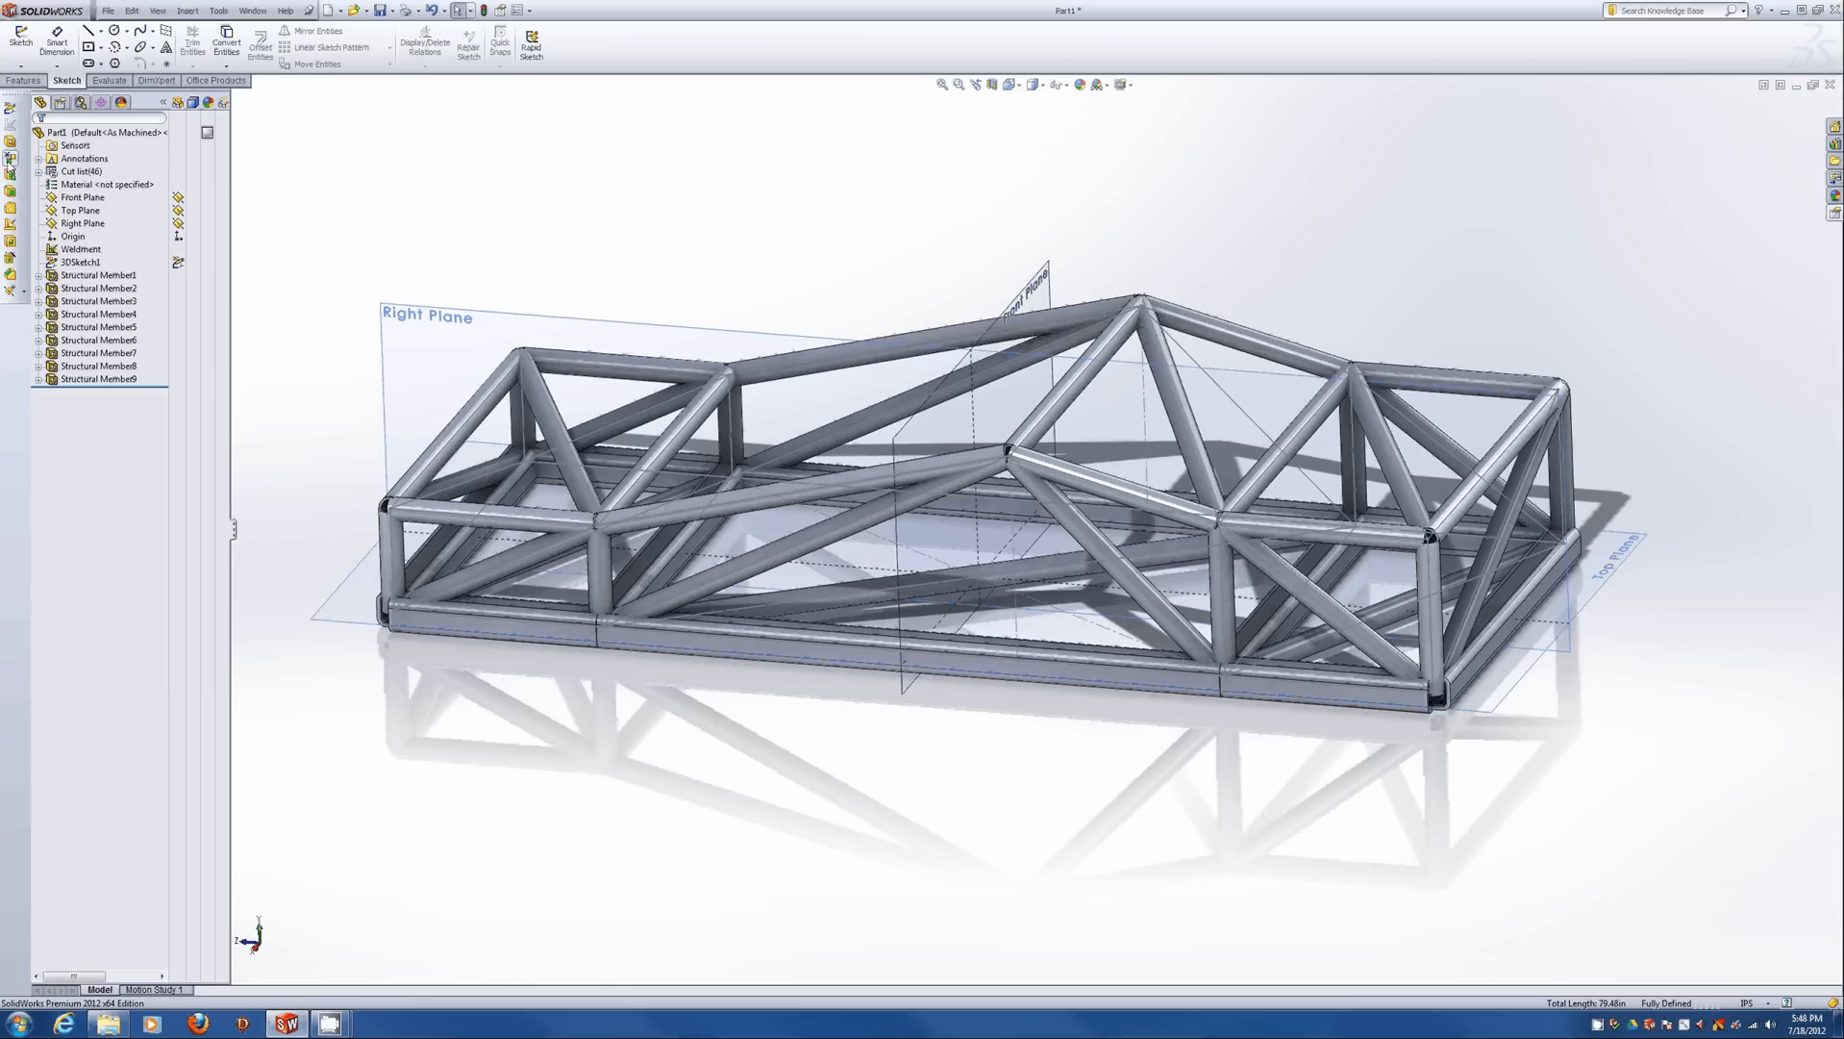
Create a 1.0 sch 40 pipe member along the far-side rear sloped leg from the middle peak to the base.
{"action": "left_click", "coordinate": [10, 159]}
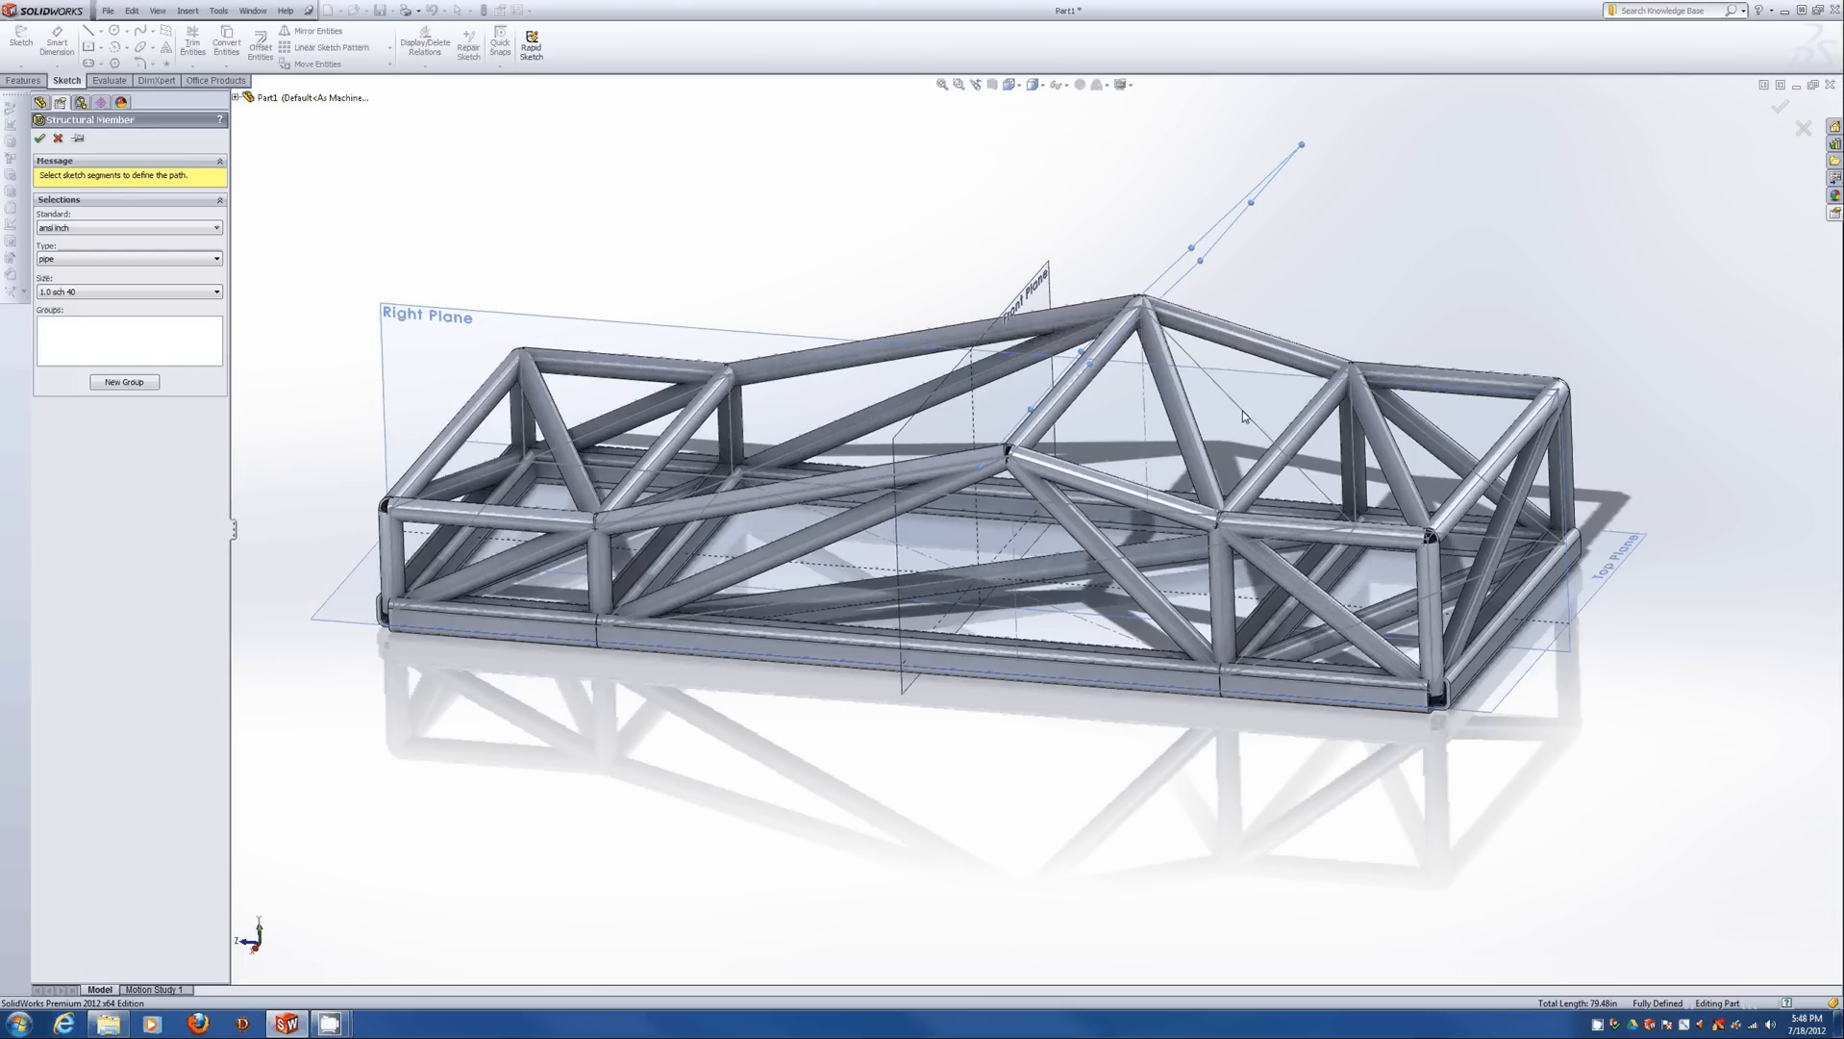
{"action": "left_click", "coordinate": [1243, 410]}
{"action": "mouse_move", "coordinate": [1242, 410]}
{"action": "middle_mouse_down"}
{"action": "mouse_move", "coordinate": [1148, 367]}
{"action": "mouse_move", "coordinate": [1263, 555]}
{"action": "mouse_move", "coordinate": [1126, 380]}
{"action": "mouse_move", "coordinate": [1081, 448]}
{"action": "mouse_move", "coordinate": [1174, 471]}
{"action": "middle_mouse_up"}
{"action": "scroll", "coordinate": [1173, 471], "scroll_direction": "down", "scroll_amount": 1}
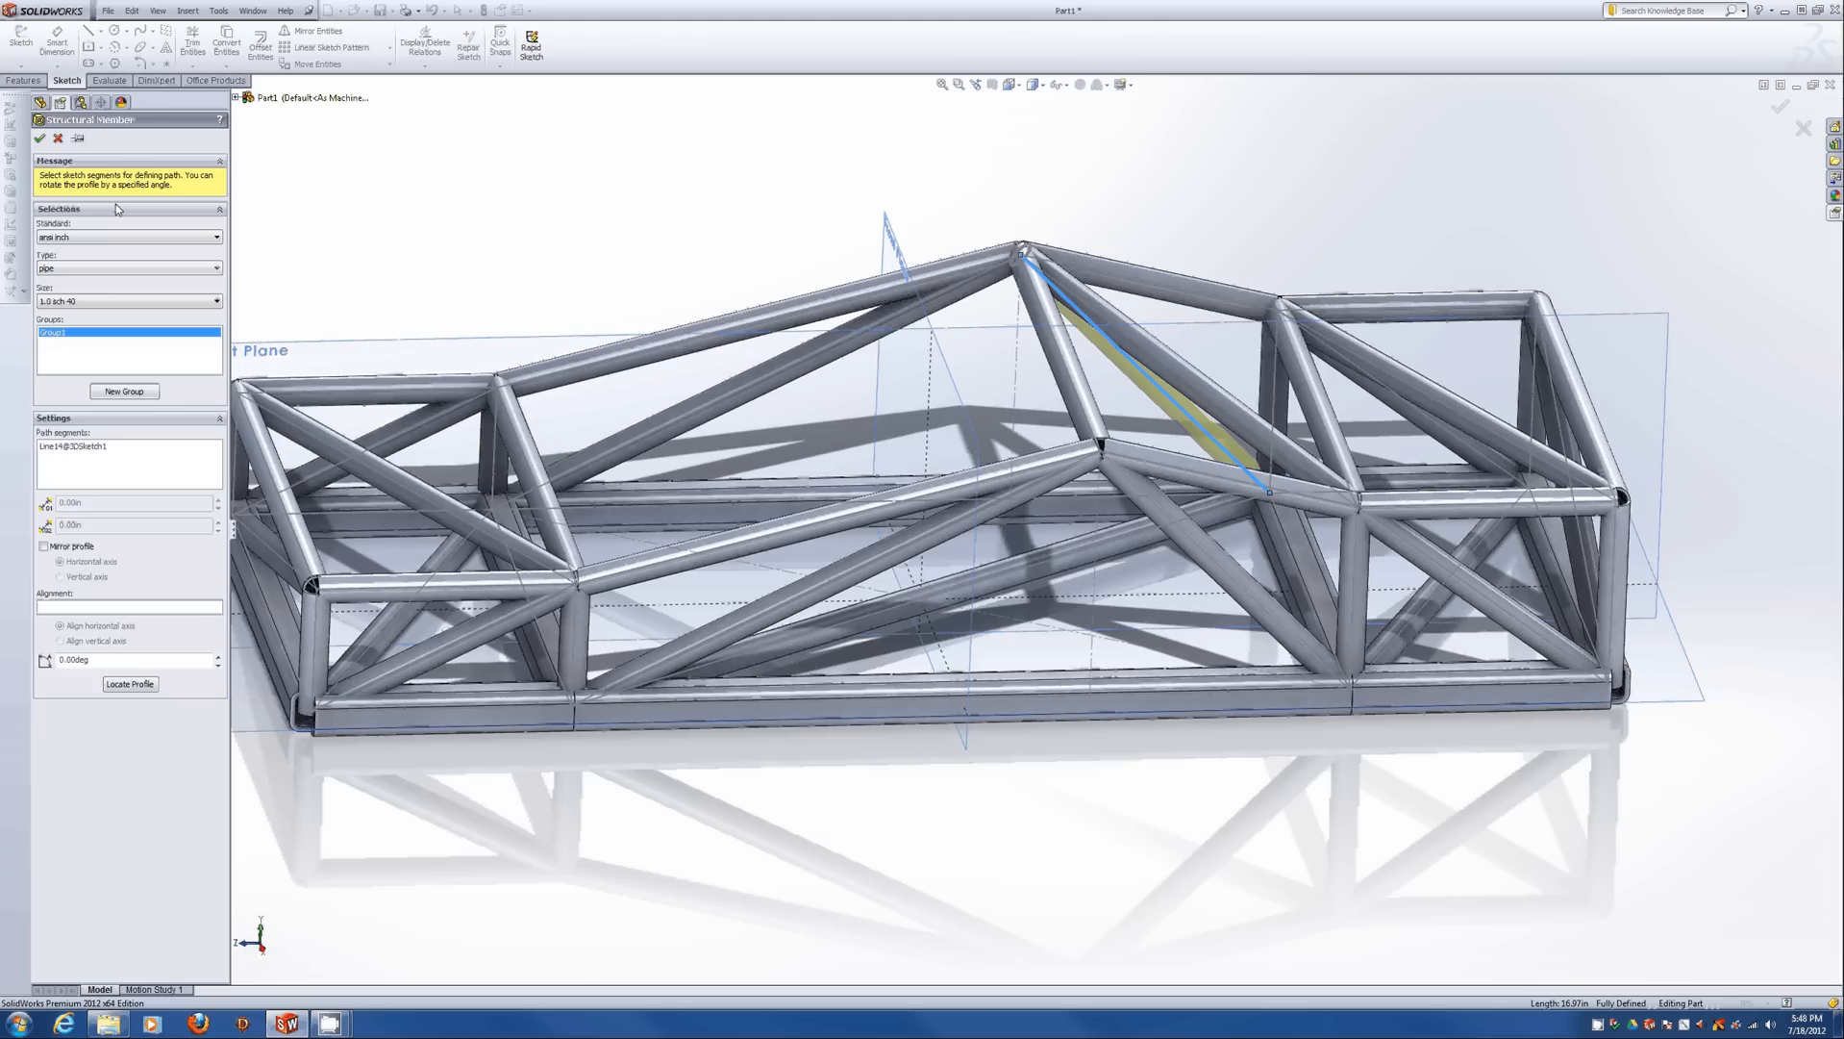
{"action": "left_click", "coordinate": [39, 138]}
Hide all reference geometry and sketch types so only the solid frame is displayed.
{"action": "scroll", "coordinate": [1142, 365], "scroll_direction": "up", "scroll_amount": 4}
{"action": "middle_click_drag", "start_coordinate": [1142, 366], "coordinate": [1014, 541]}
{"action": "scroll", "coordinate": [1015, 541], "scroll_direction": "down", "scroll_amount": 3}
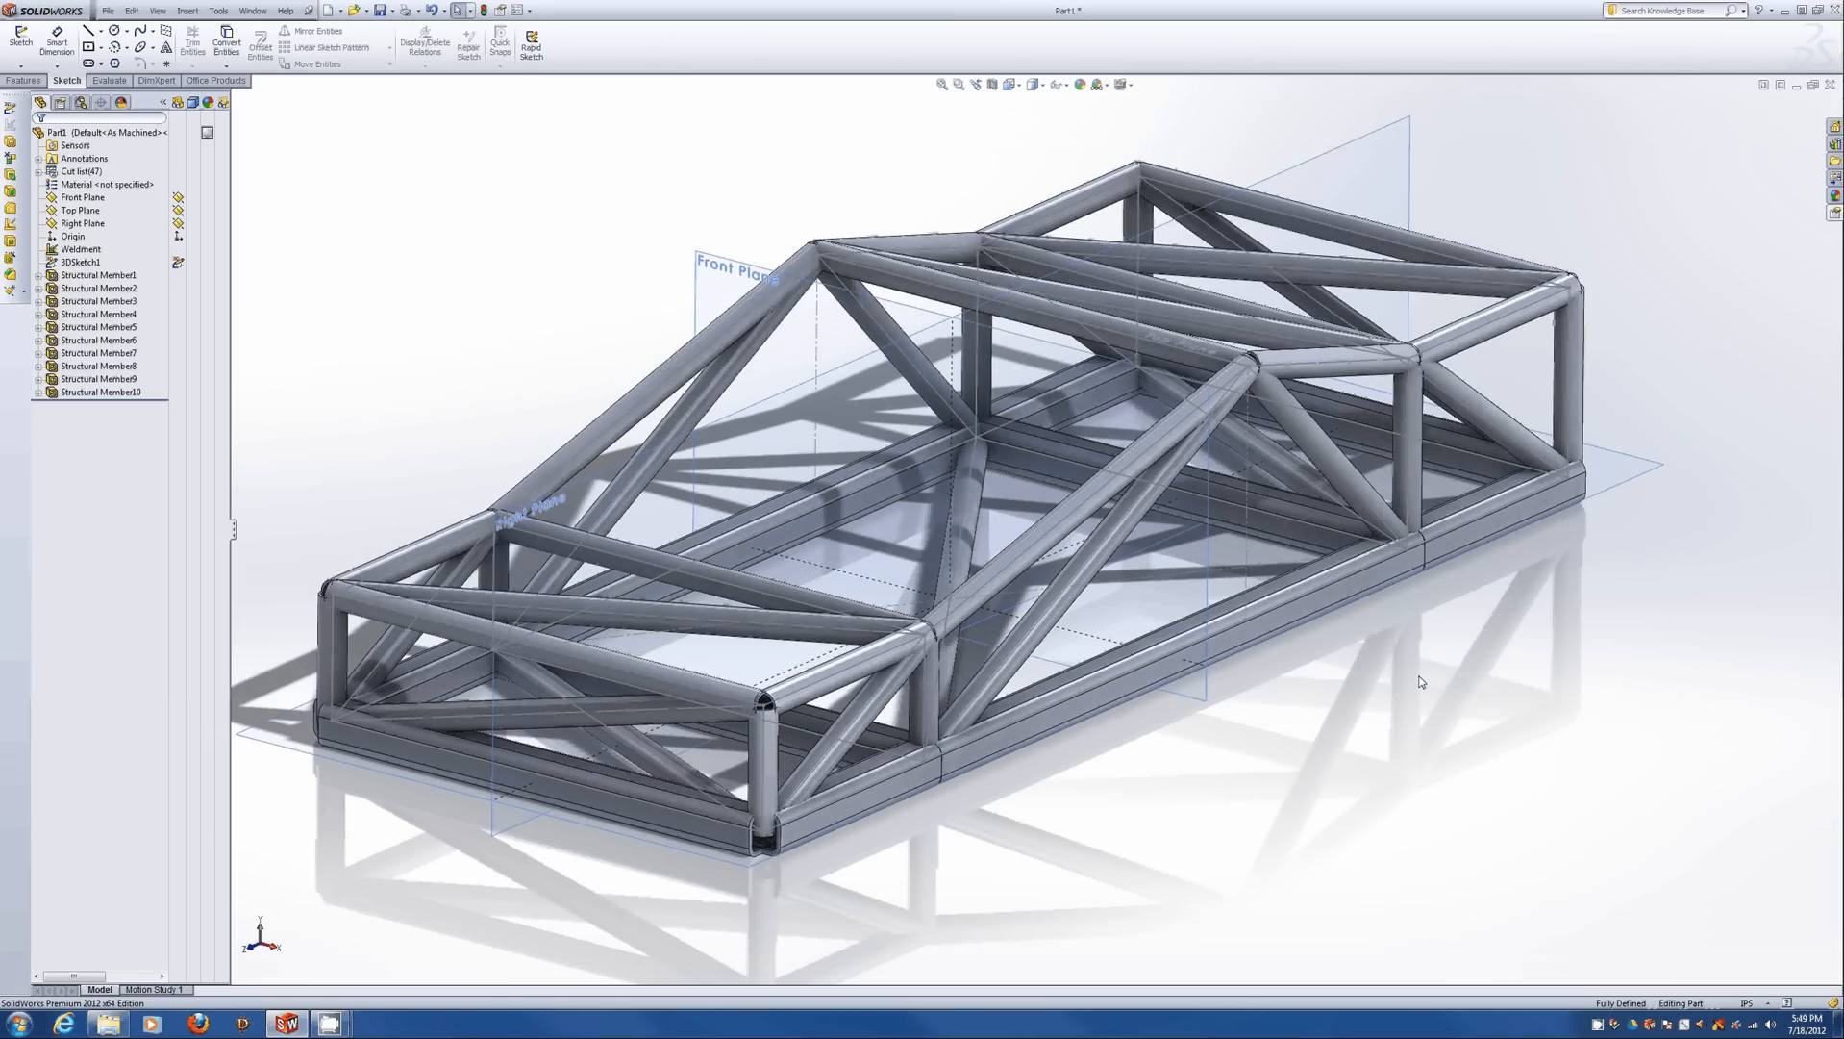
{"action": "left_click", "coordinate": [156, 10]}
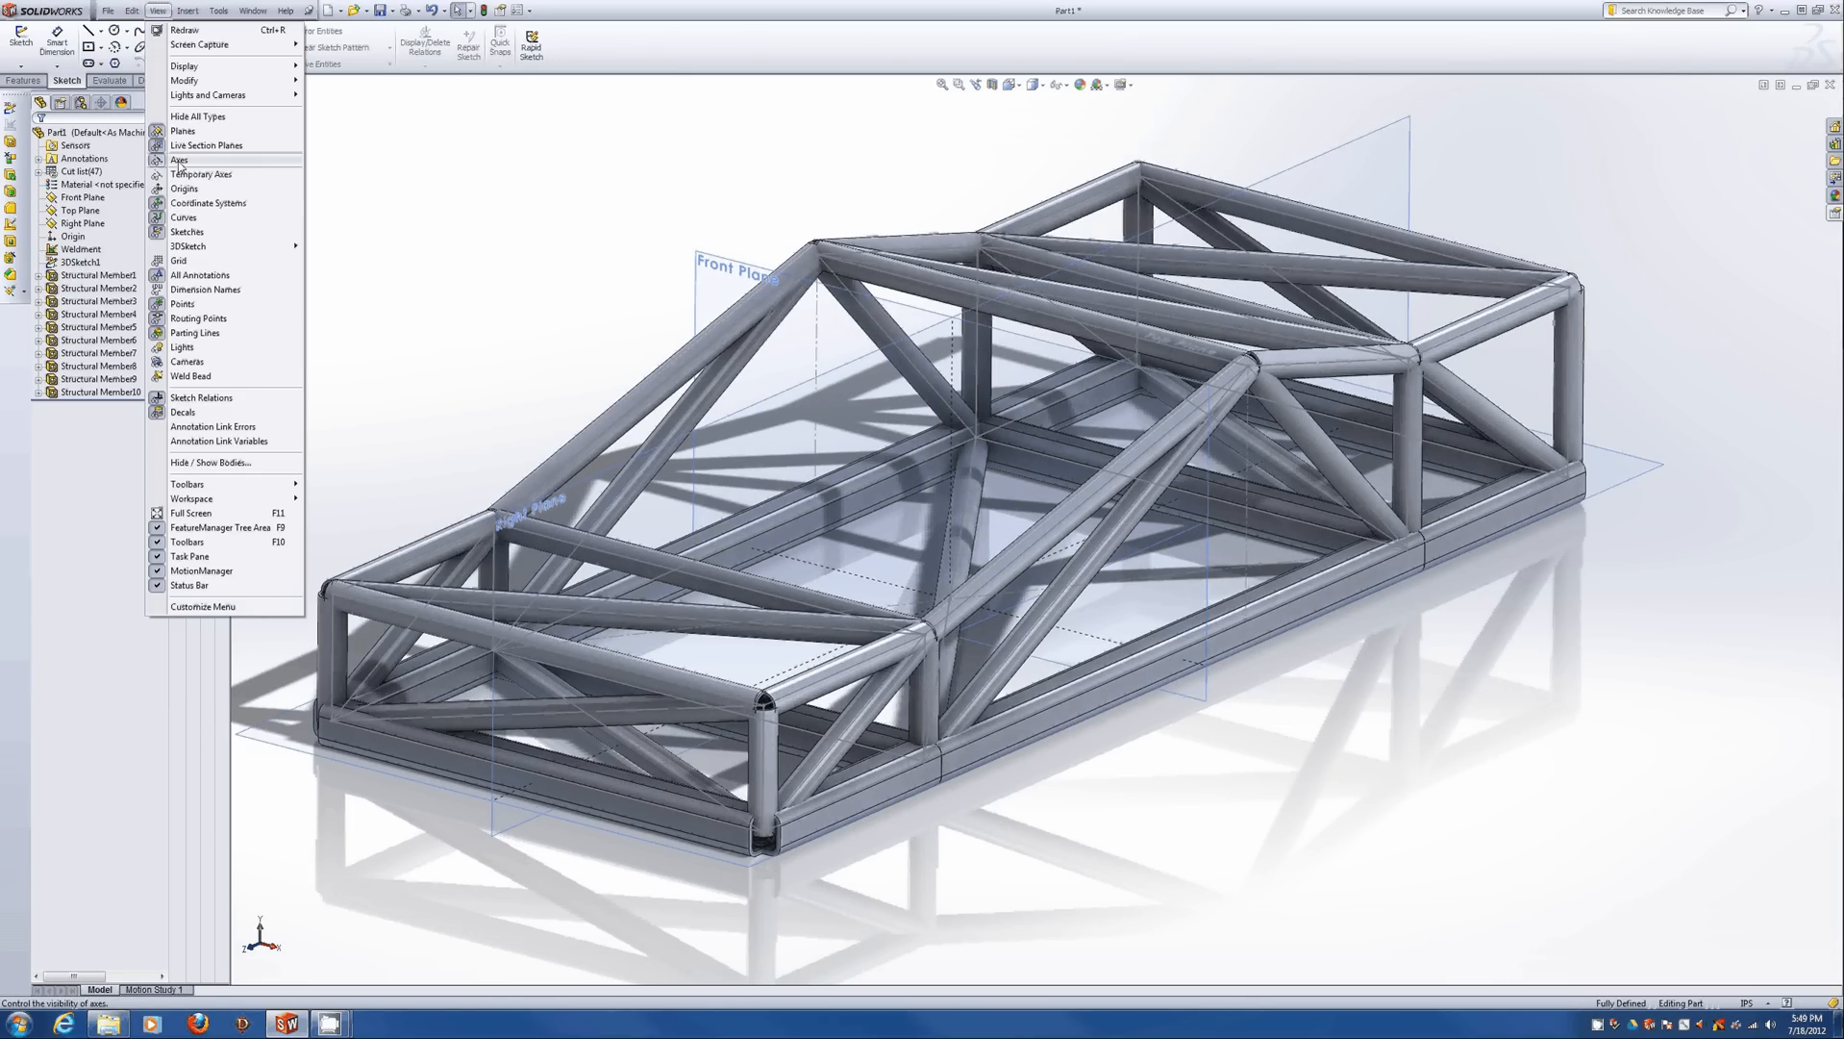
{"action": "left_click", "coordinate": [193, 203]}
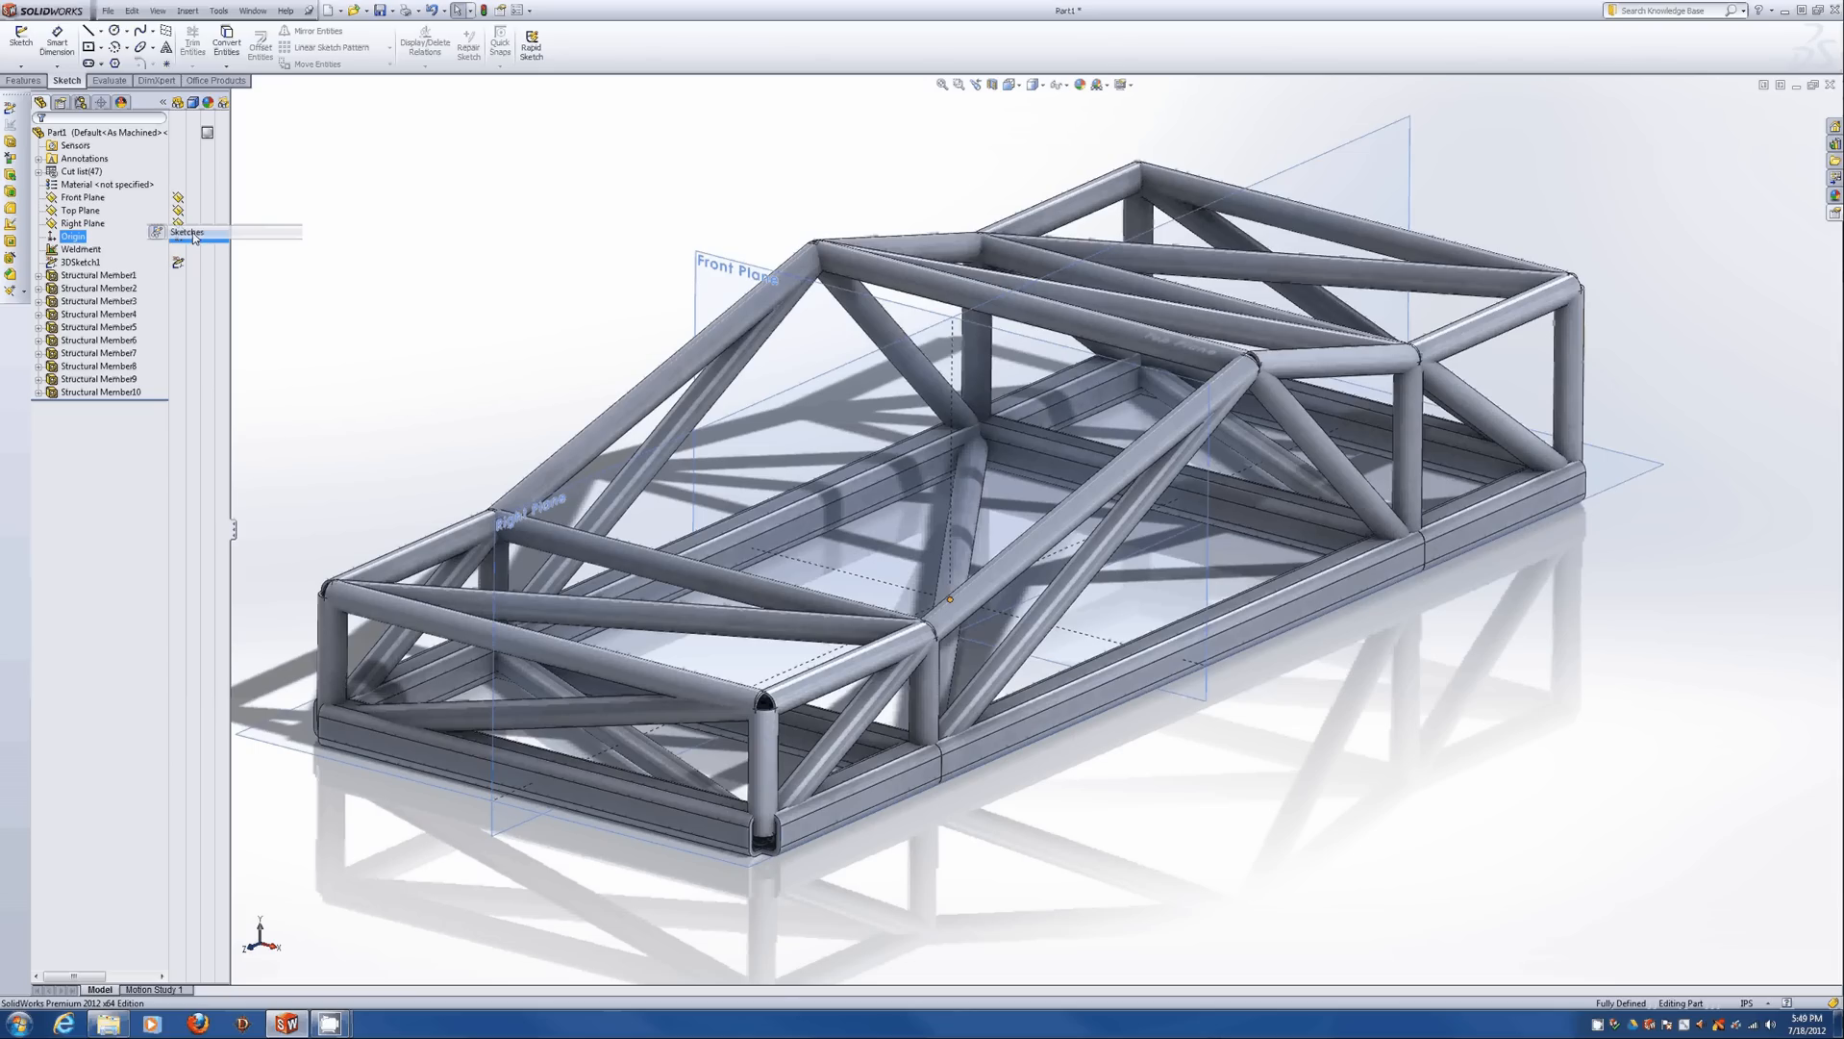
{"action": "left_click", "coordinate": [160, 11]}
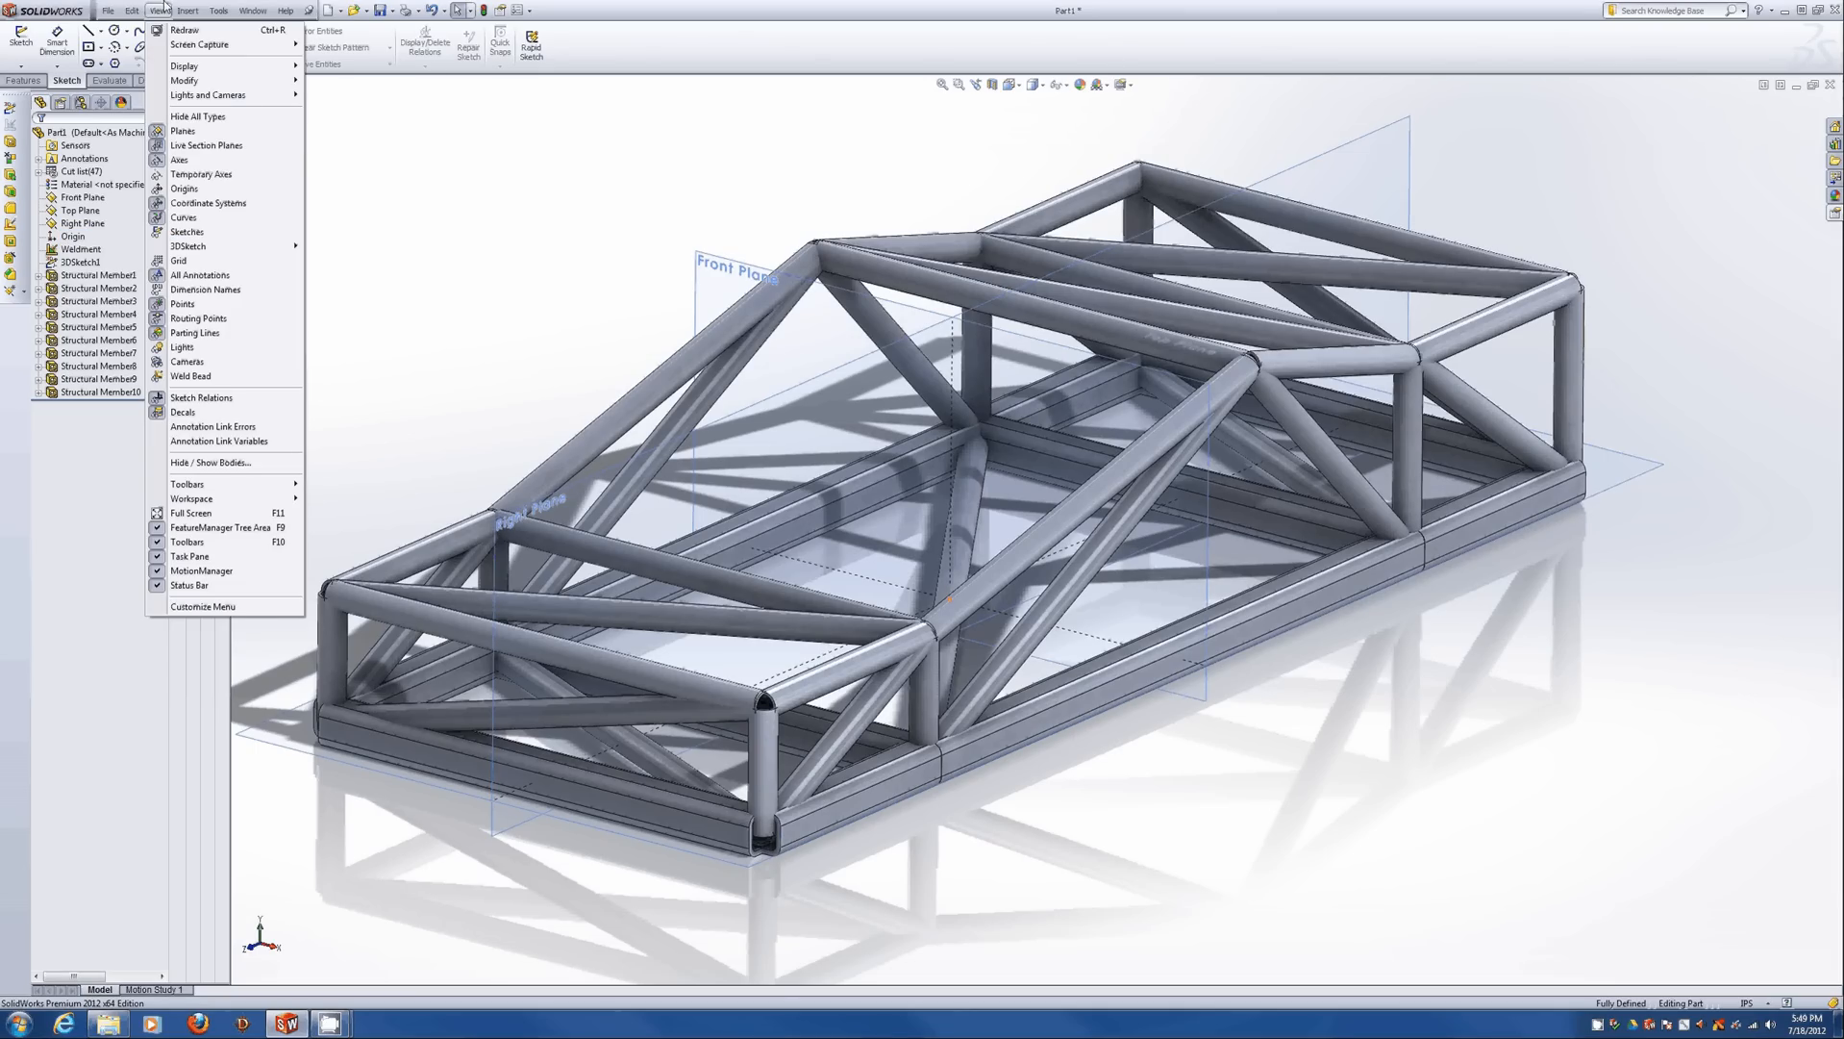
{"action": "left_click", "coordinate": [197, 116]}
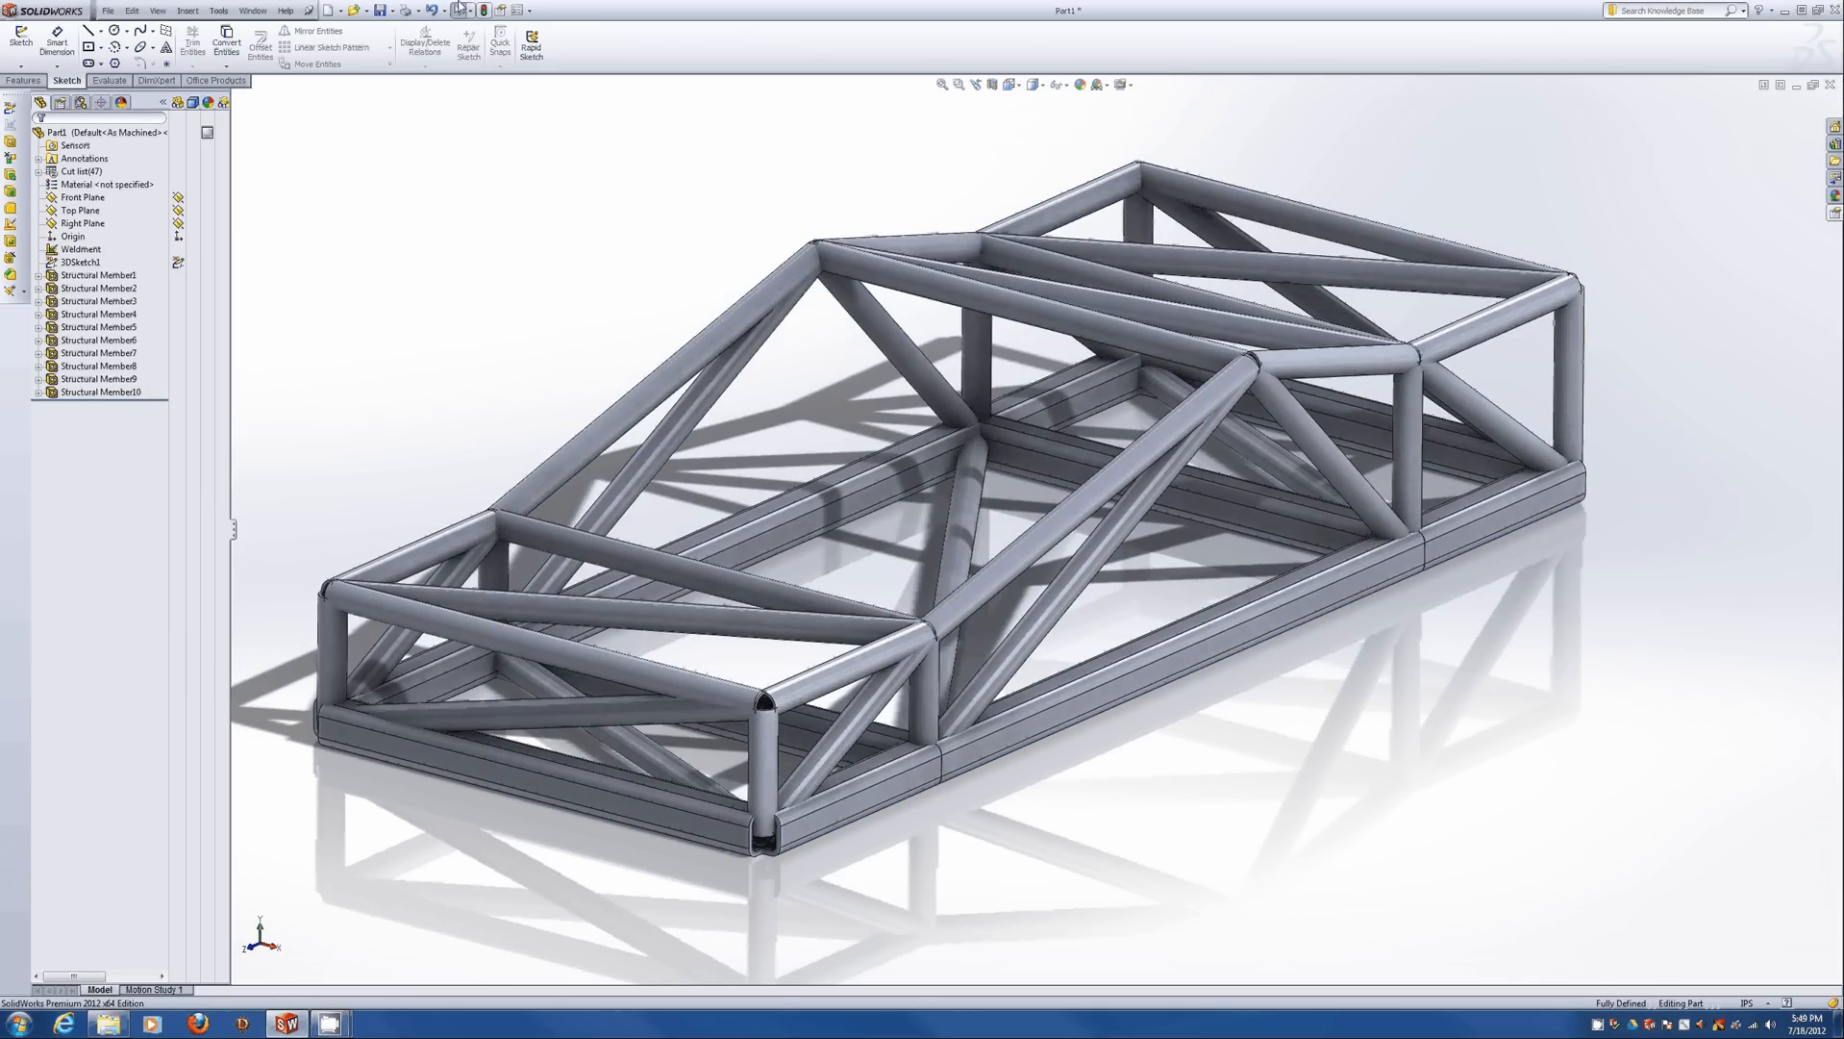
Load the SolidWorks Simulation add-in and create a static study named Twist.
{"action": "left_click", "coordinate": [245, 81]}
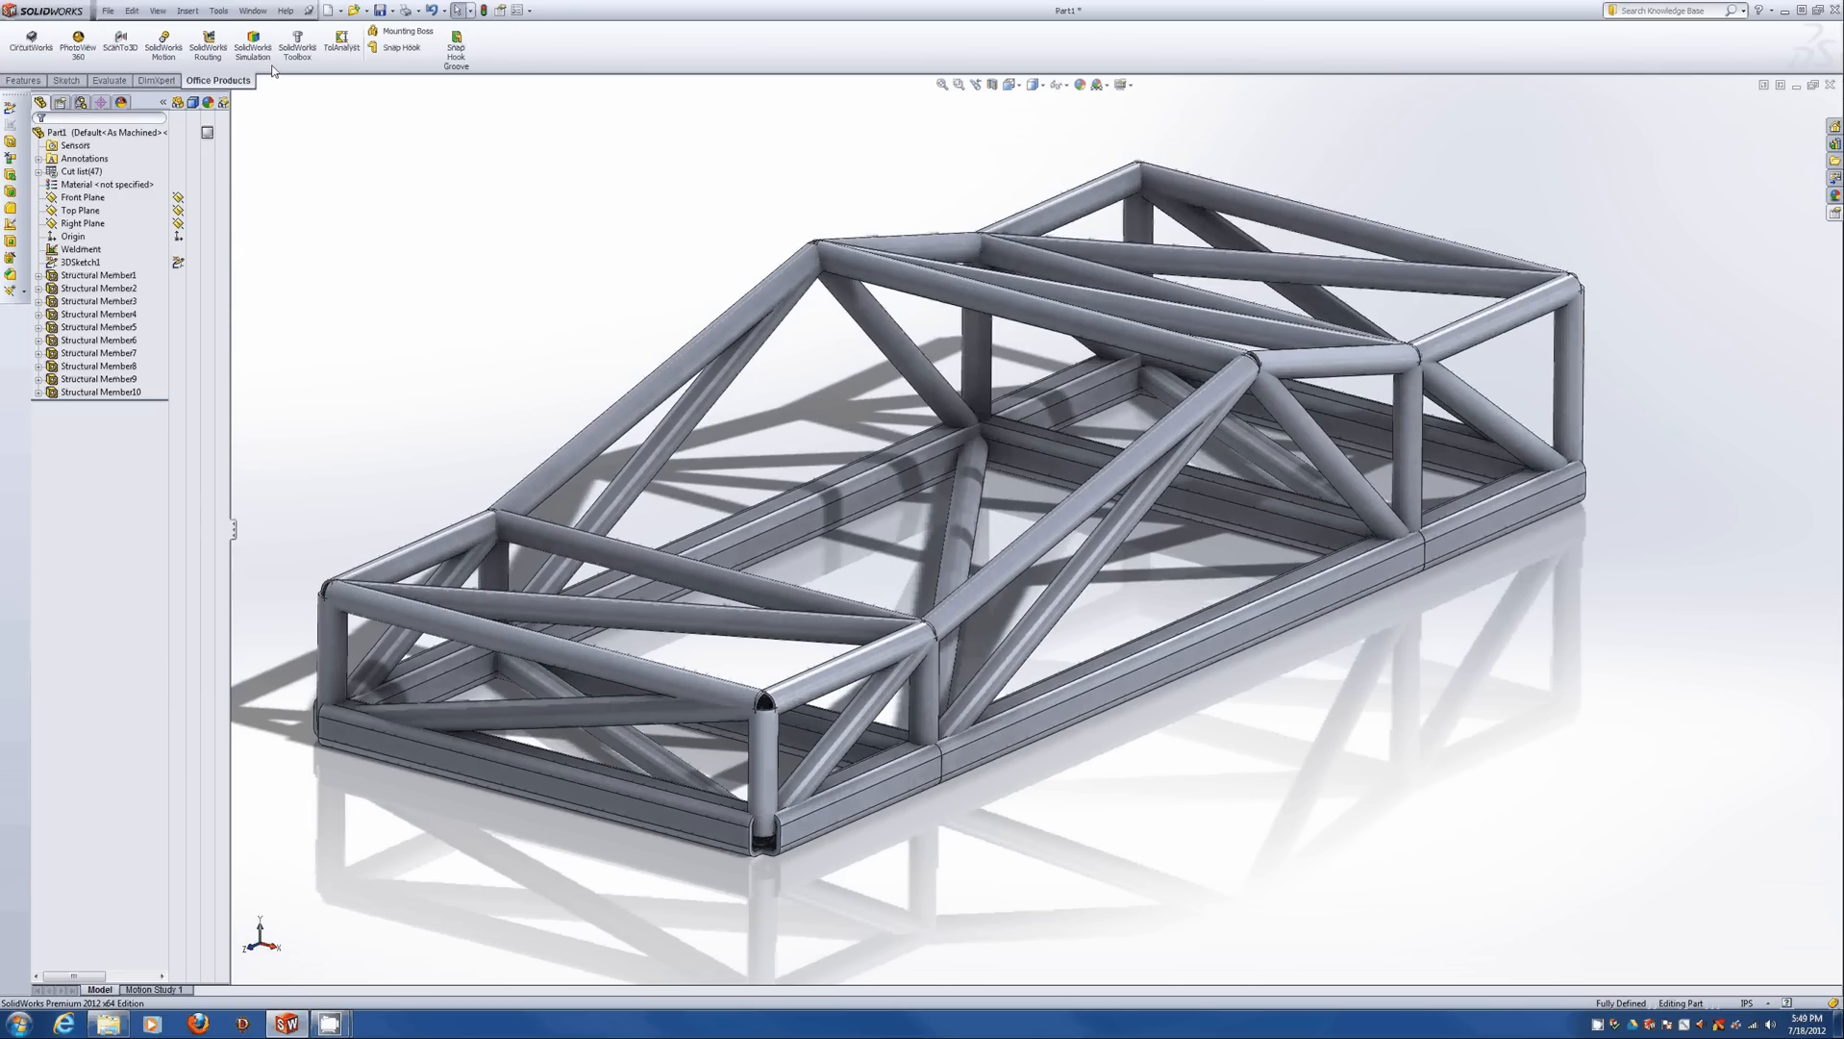
{"action": "left_click", "coordinate": [260, 50]}
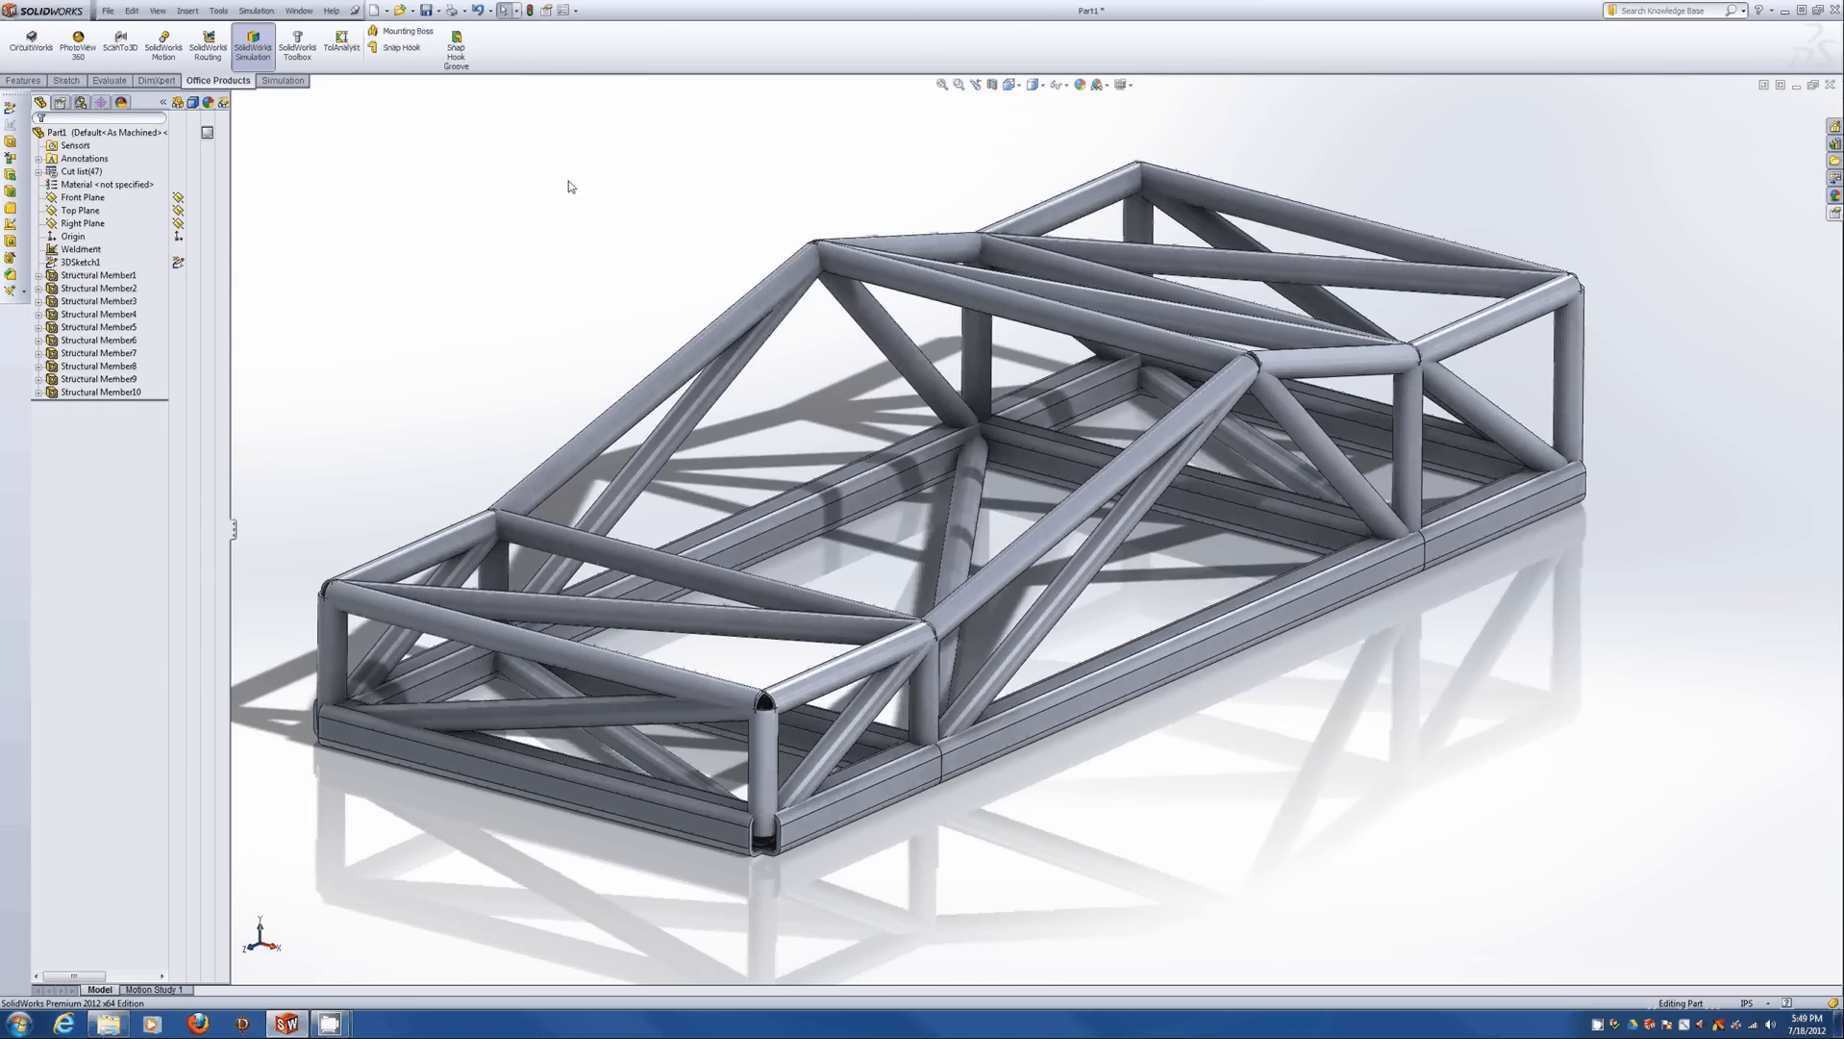
{"action": "left_click", "coordinate": [283, 82]}
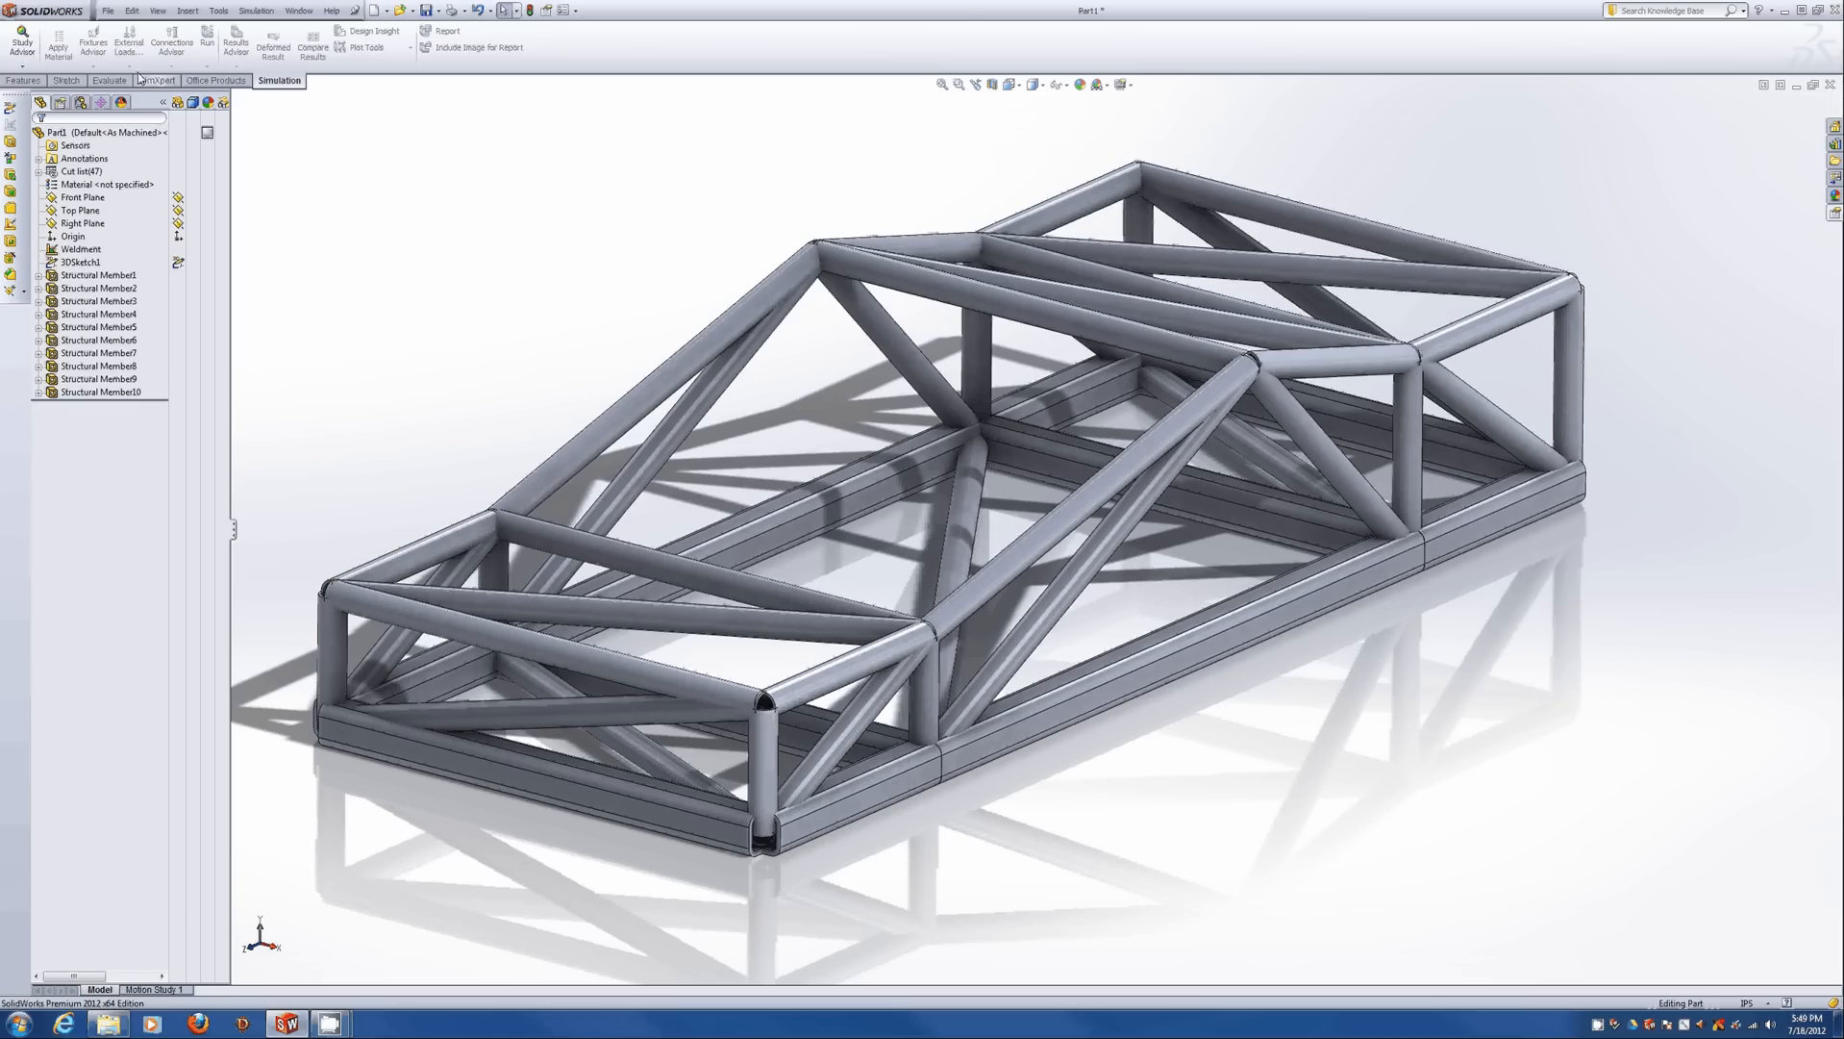
{"action": "left_click", "coordinate": [35, 67]}
{"action": "left_click", "coordinate": [59, 98]}
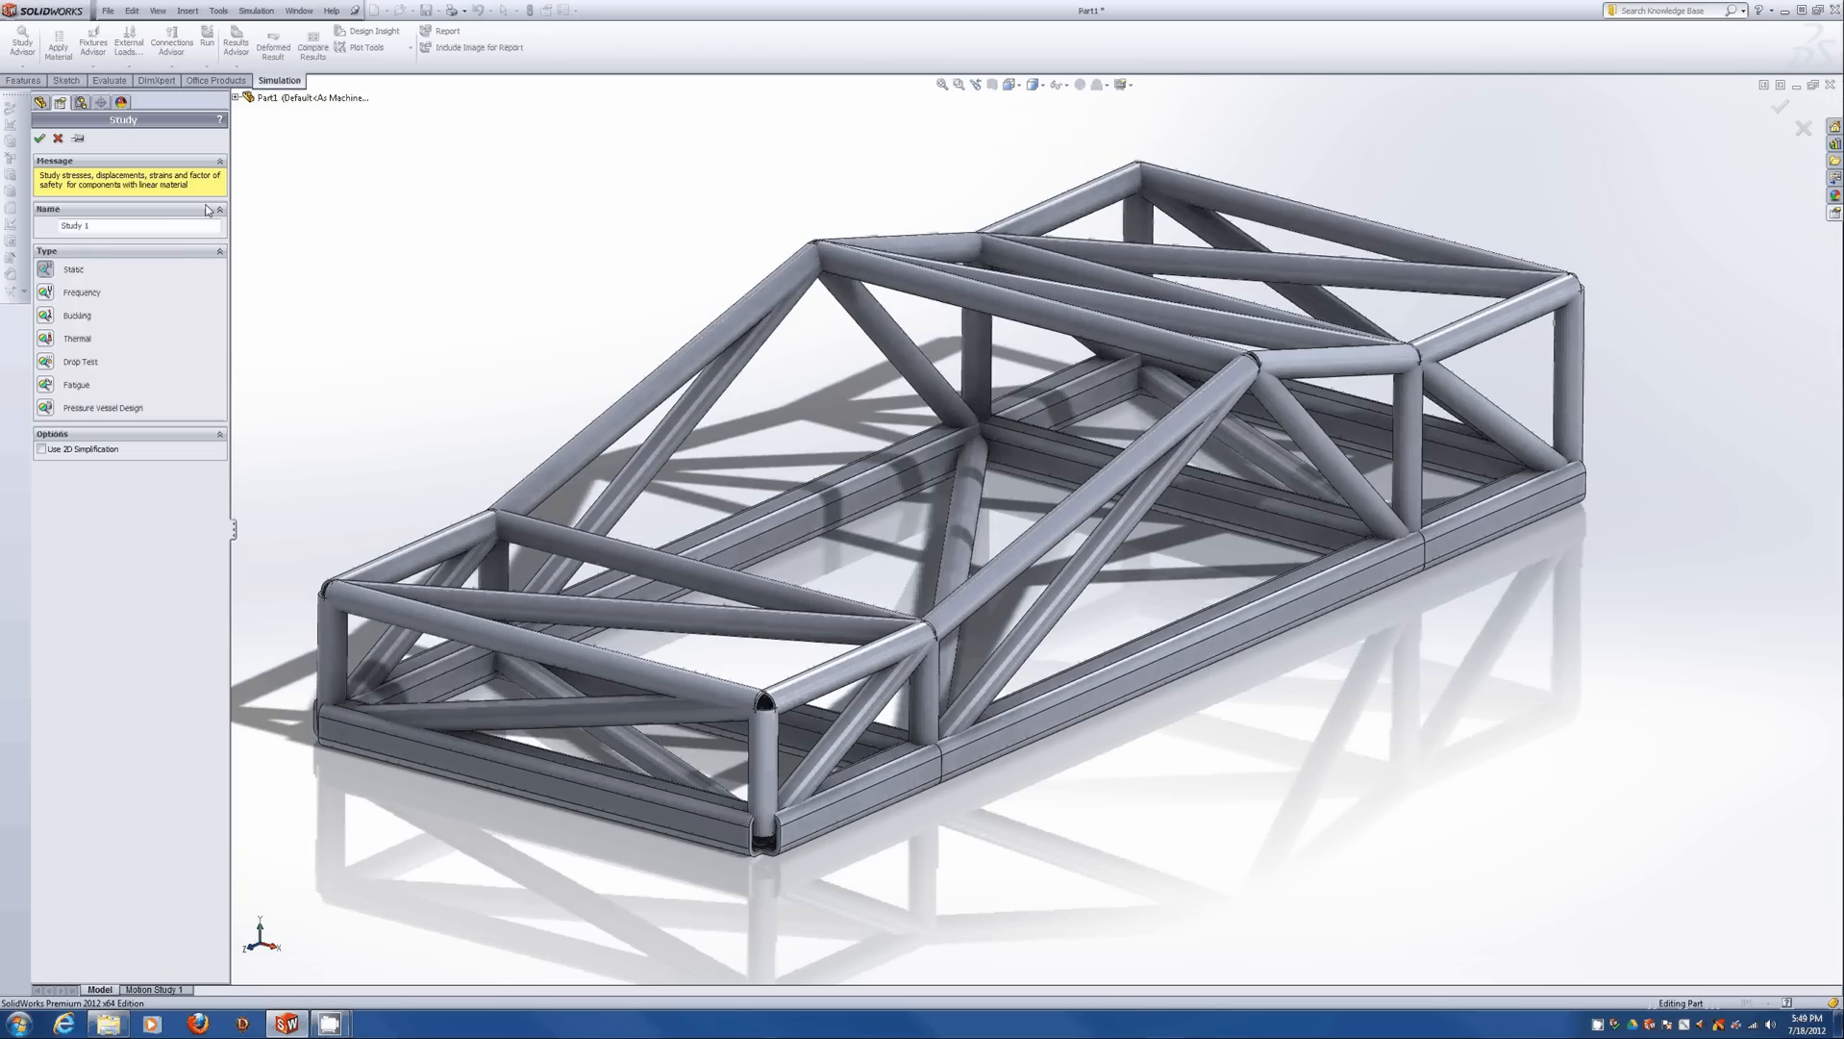
{"action": "left_click", "coordinate": [142, 227]}
{"action": "type", "text": "Twist"}
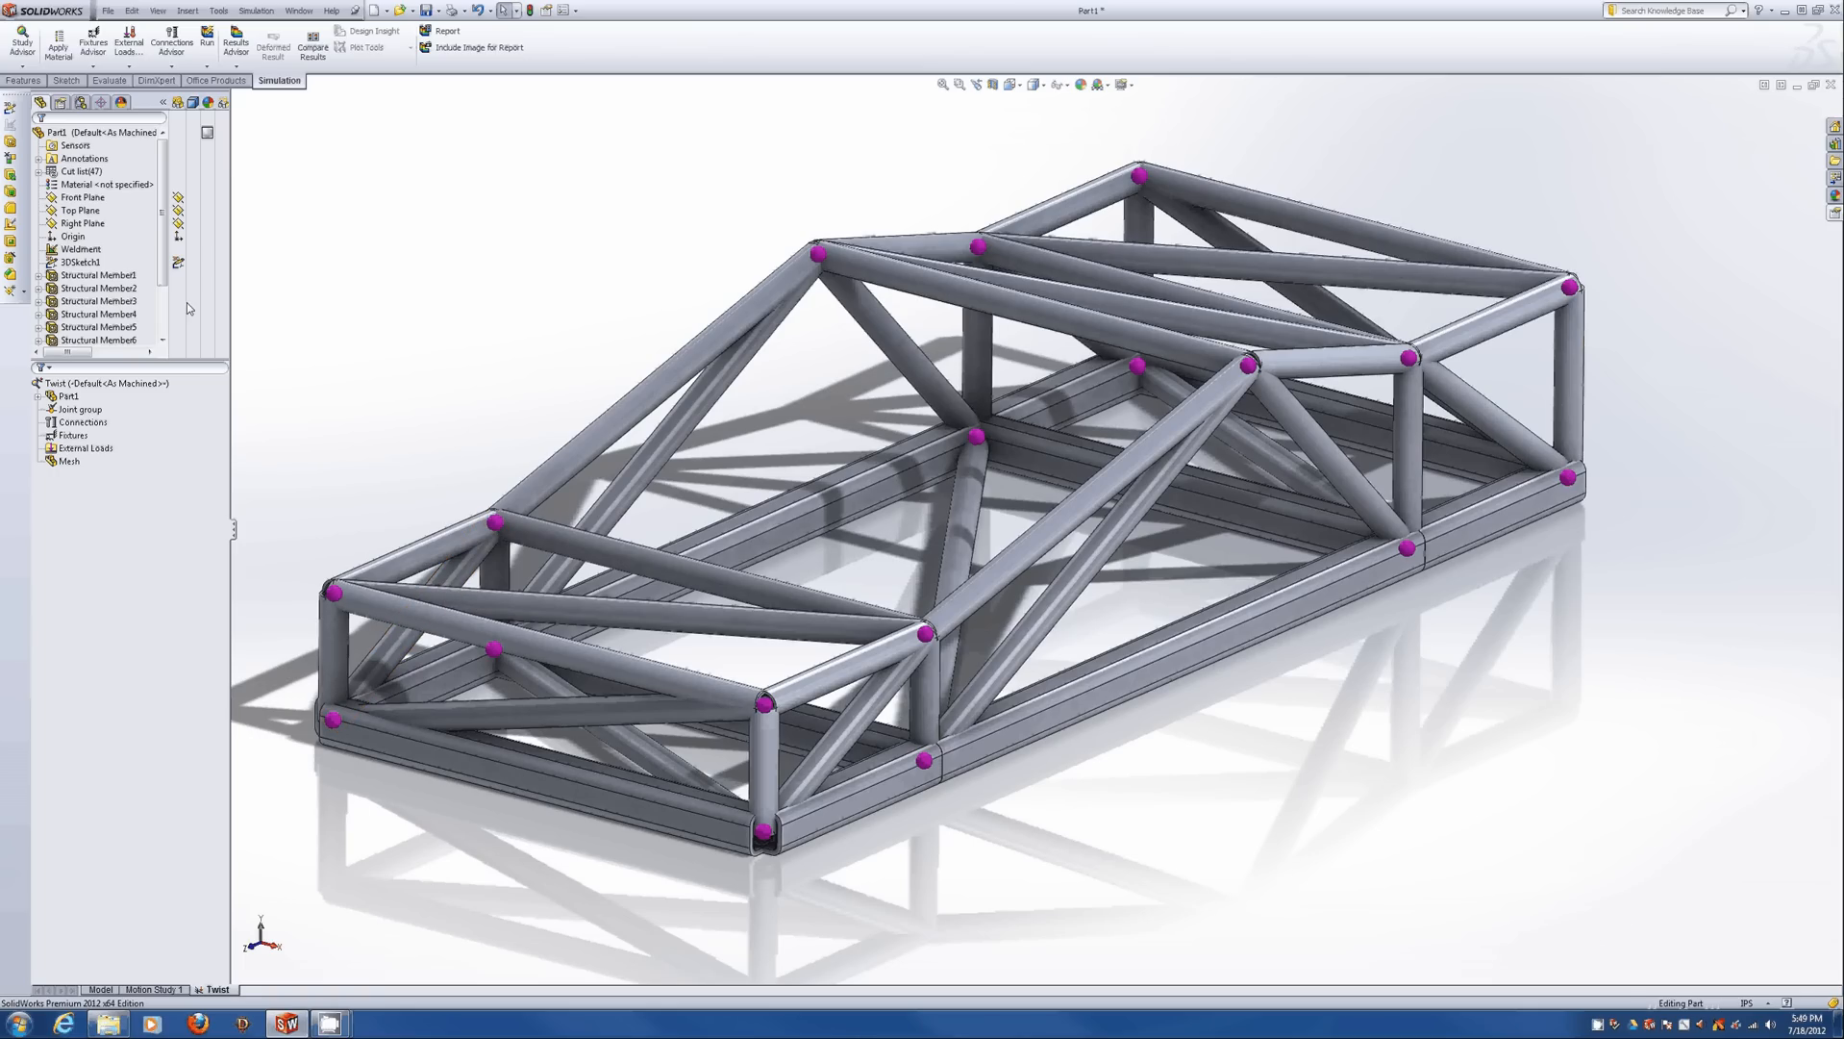
Apply a fixed geometry restraint to the four joints at the rear box's outer end face.
{"action": "left_click", "coordinate": [93, 64]}
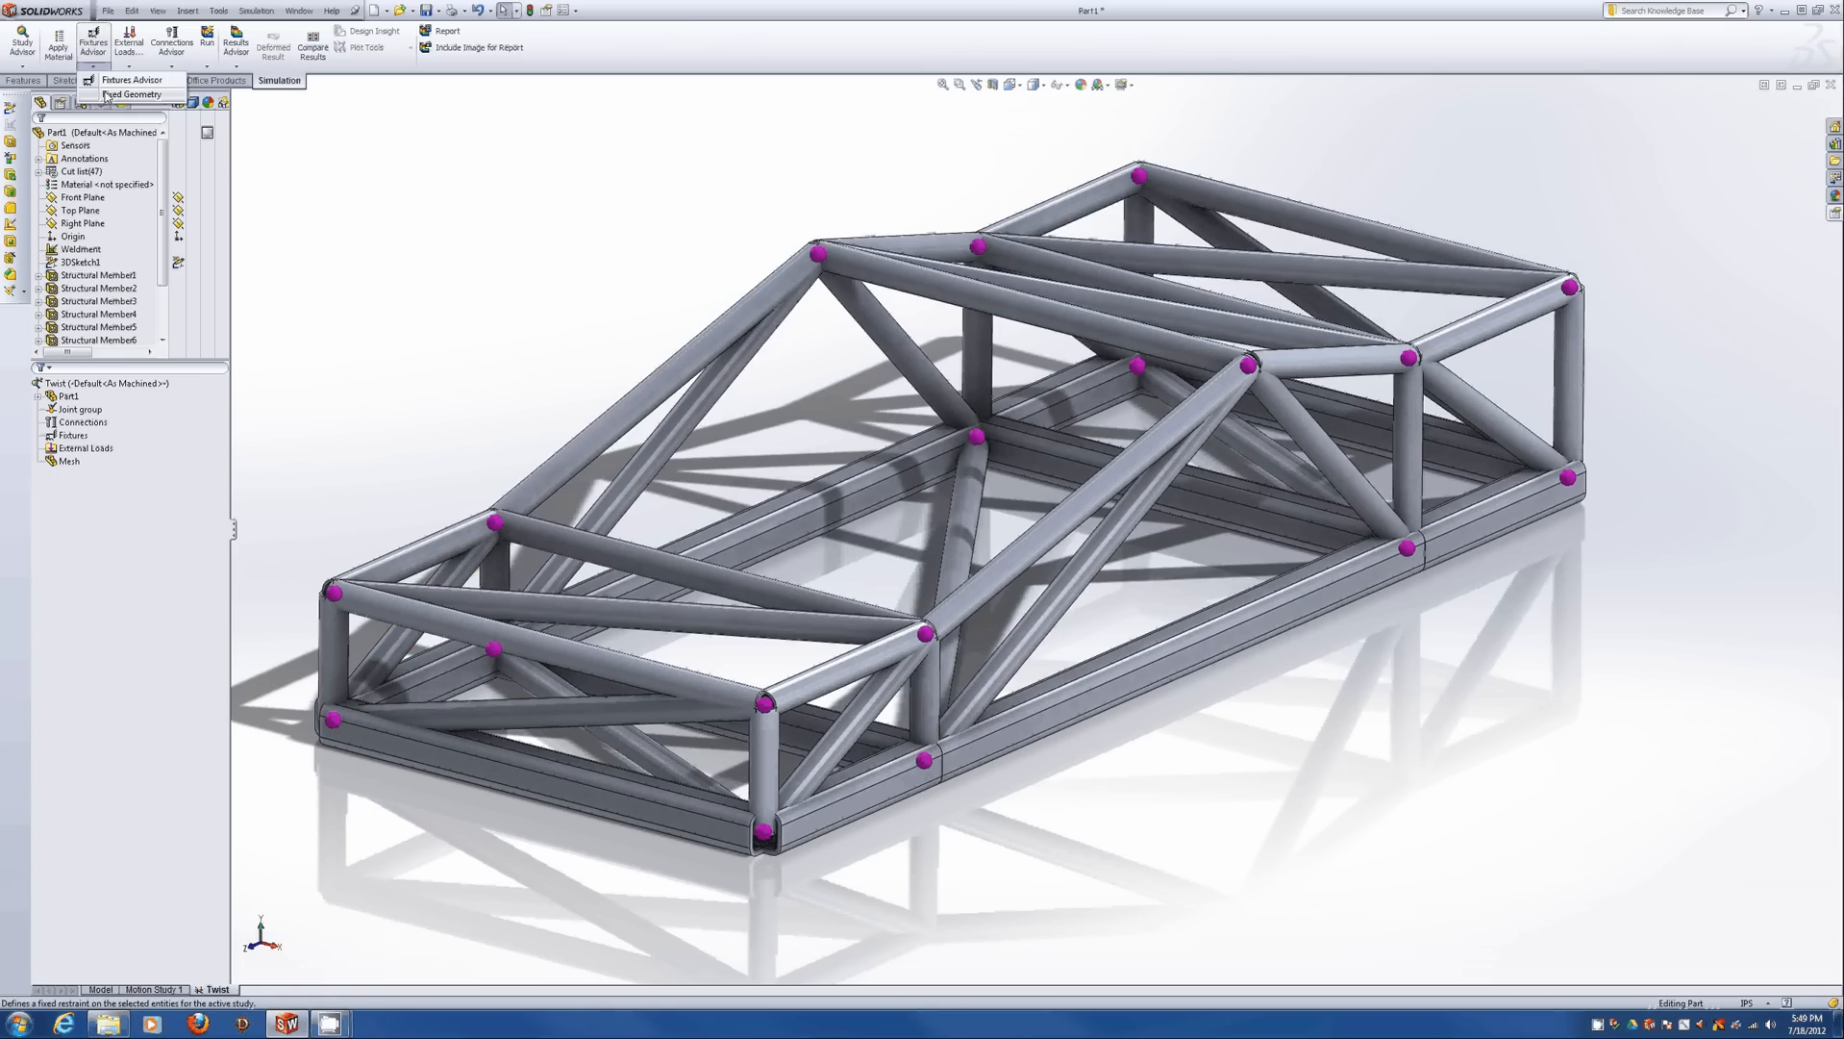
{"action": "left_click", "coordinate": [106, 94]}
{"action": "left_click", "coordinate": [1147, 180]}
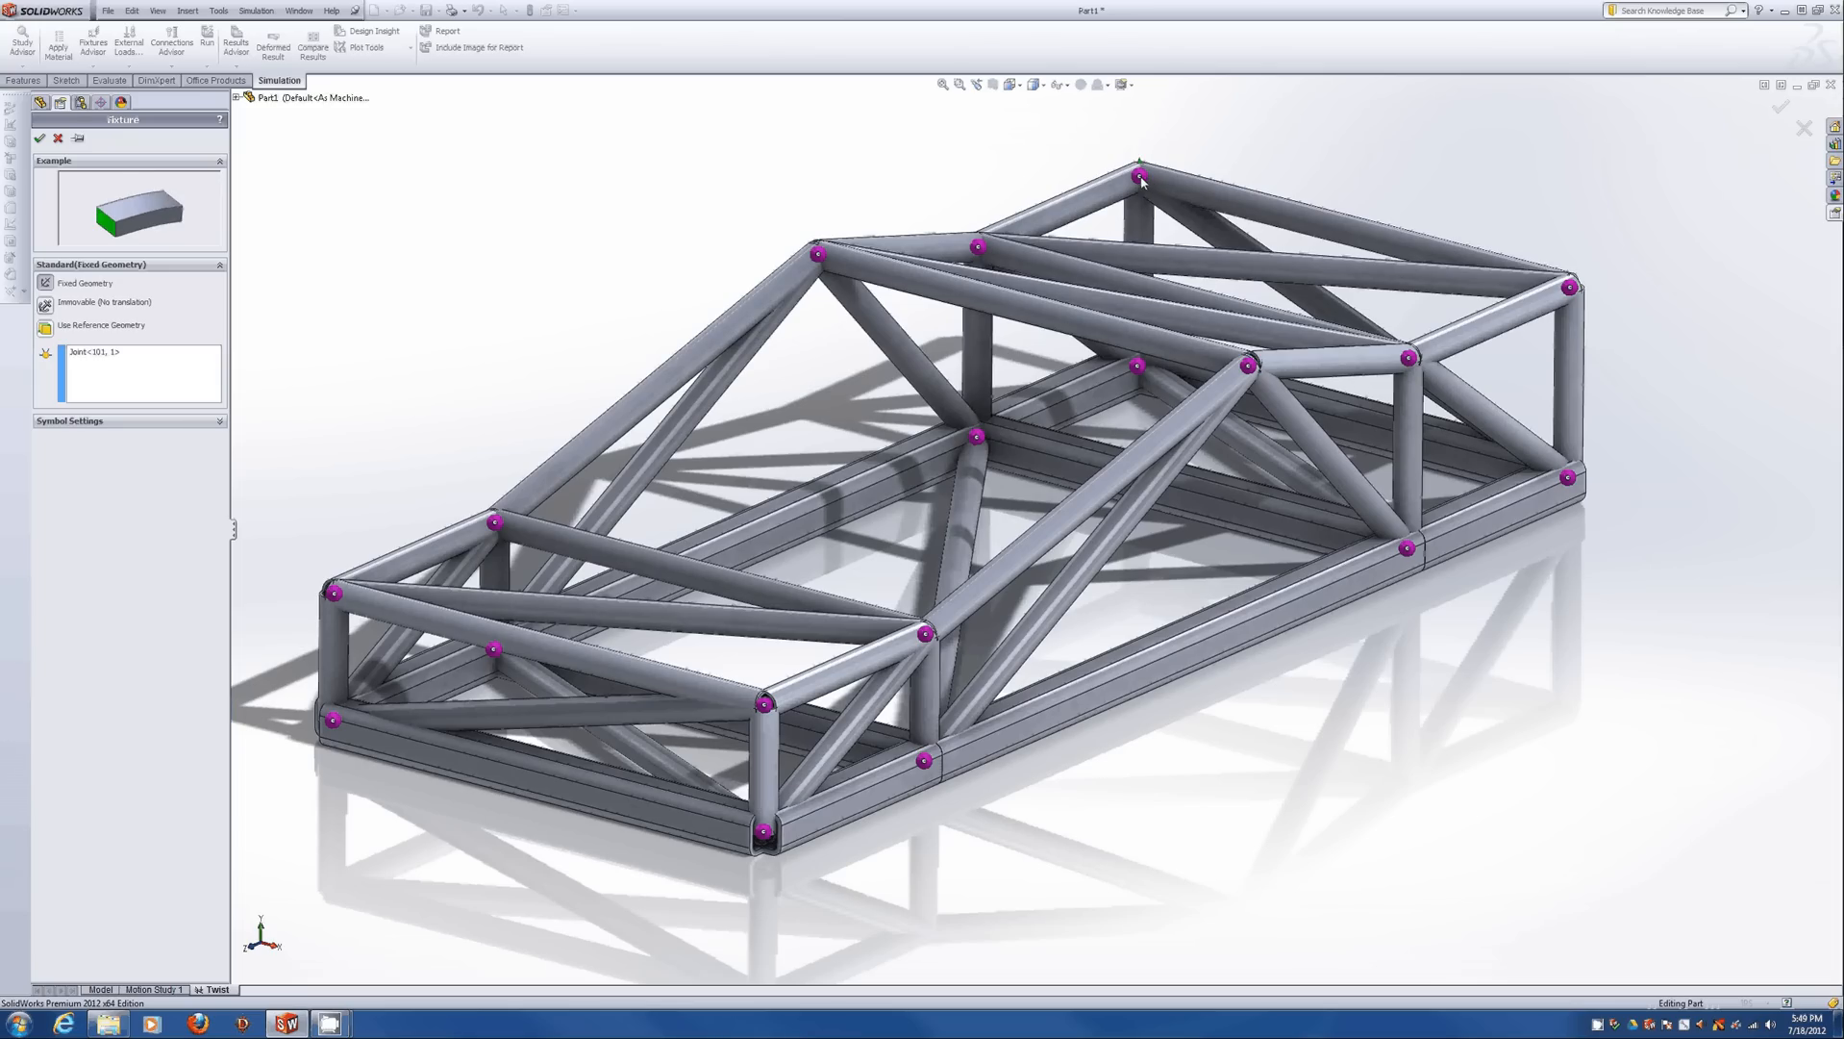
{"action": "left_click", "coordinate": [1139, 368]}
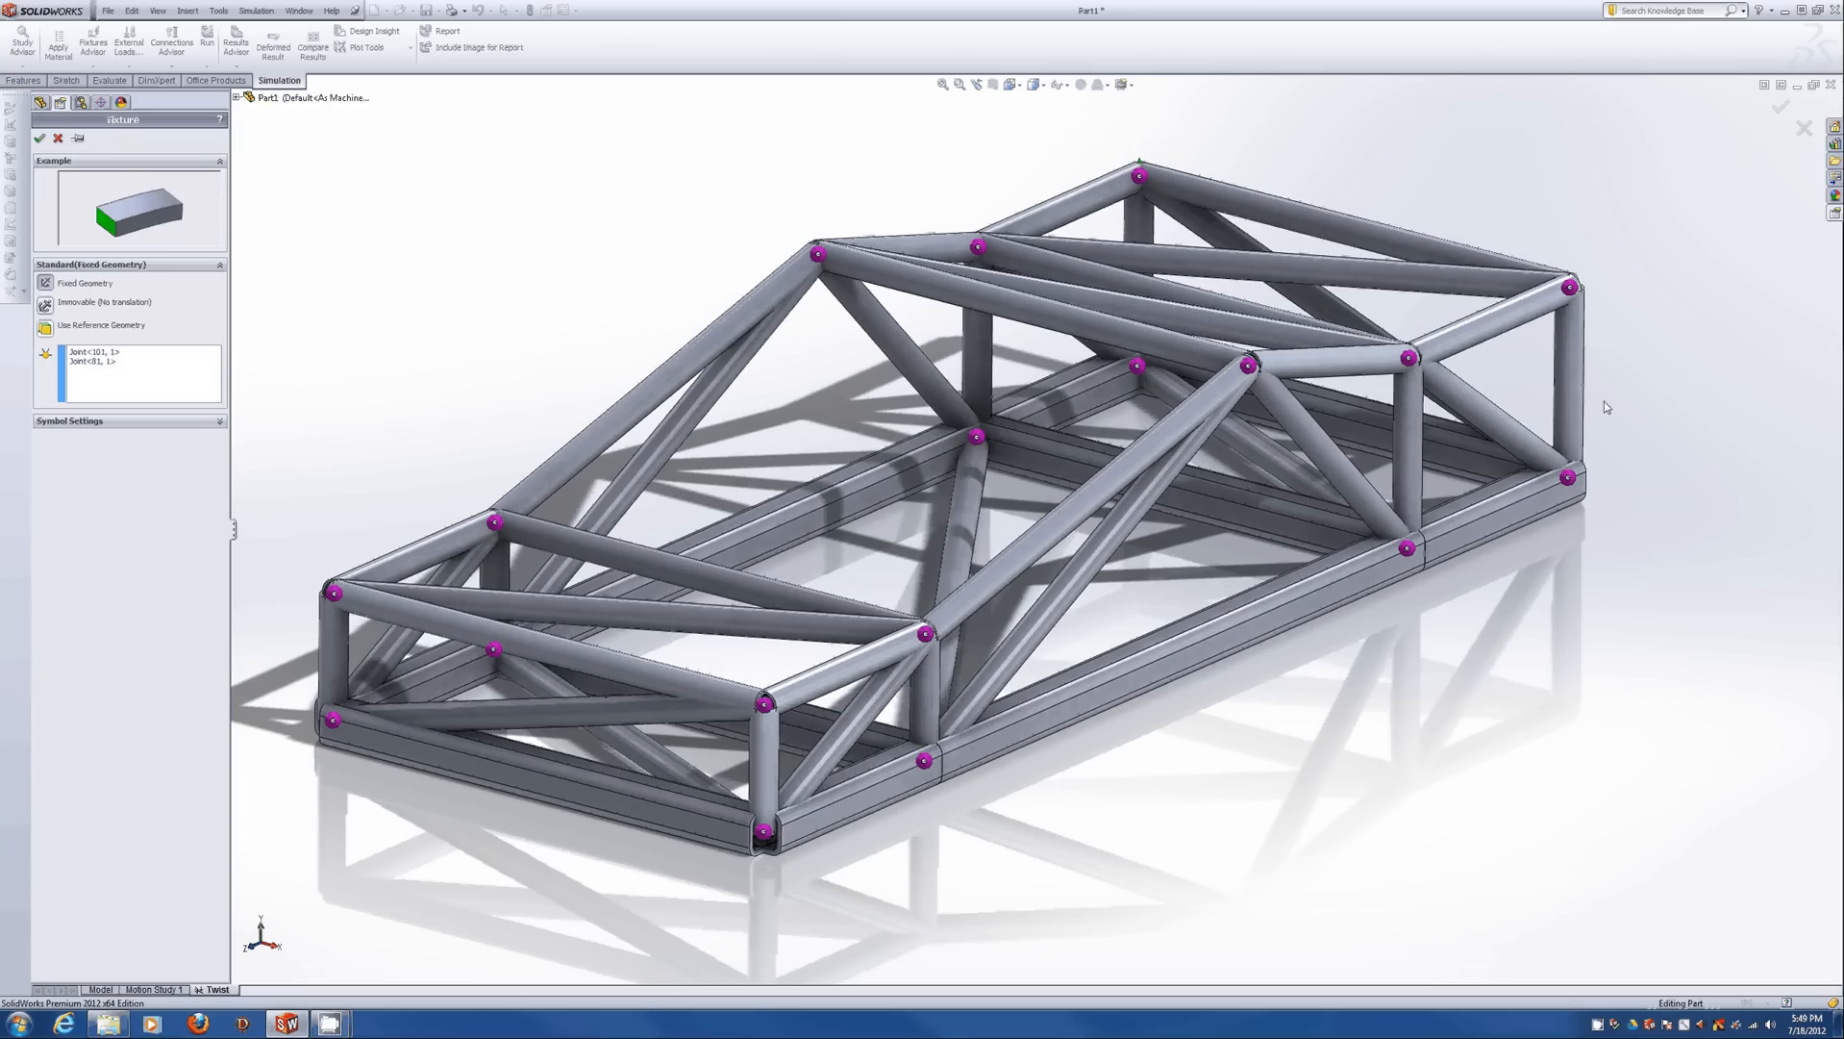
{"action": "left_click", "coordinate": [1568, 478]}
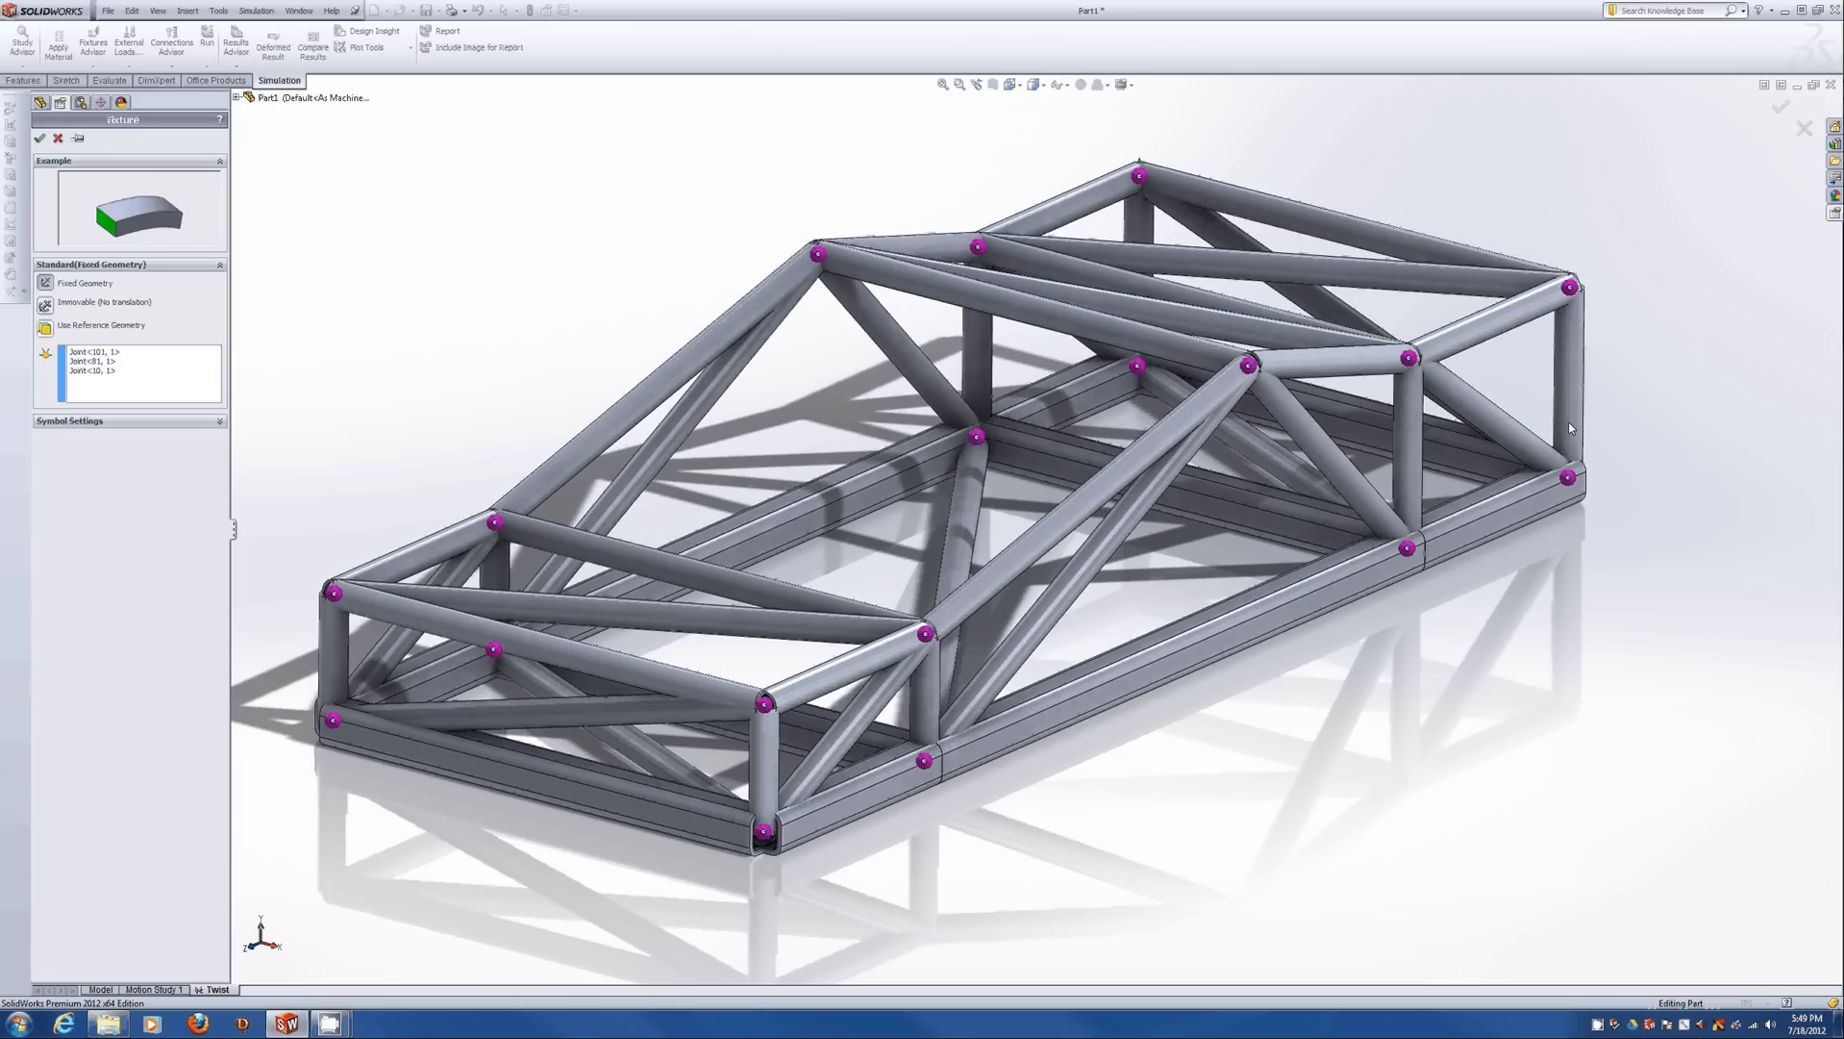
{"action": "left_click", "coordinate": [1569, 288]}
{"action": "left_click", "coordinate": [39, 140]}
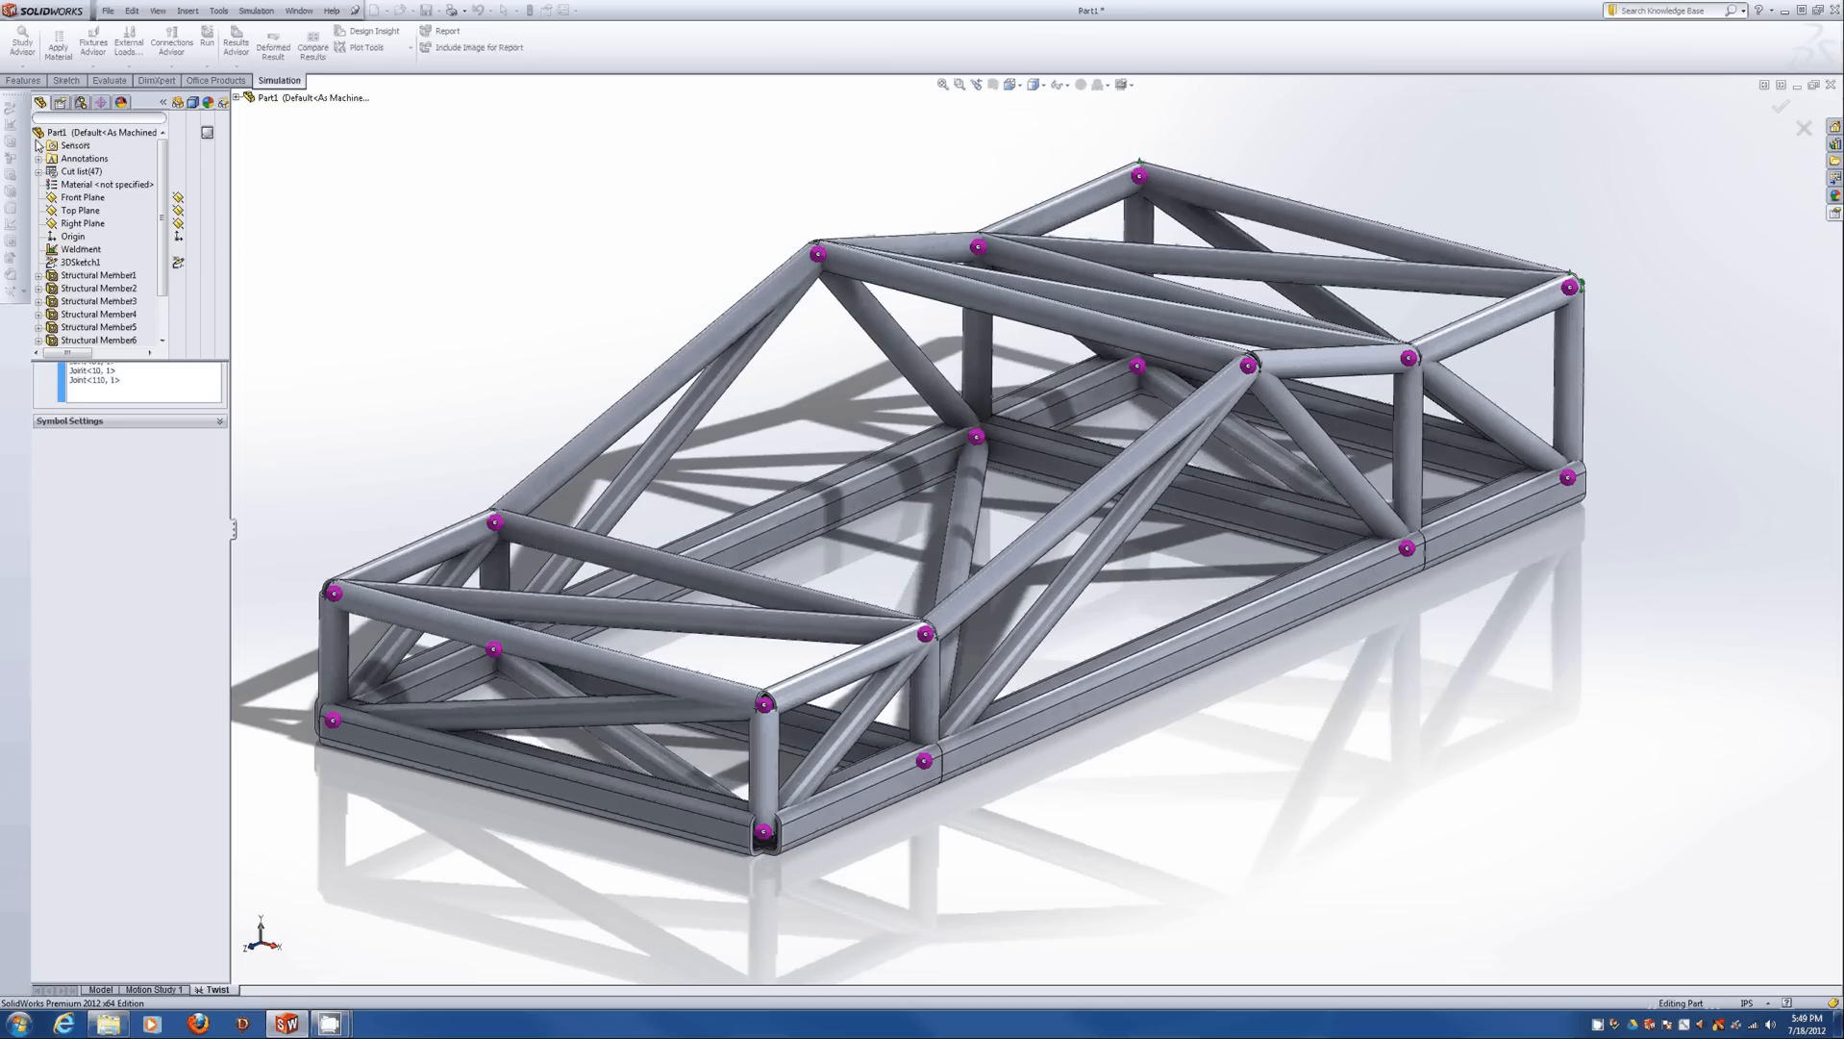
Begin a force load that acts on joints, with its units set to English (IPS).
{"action": "left_click", "coordinate": [129, 48]}
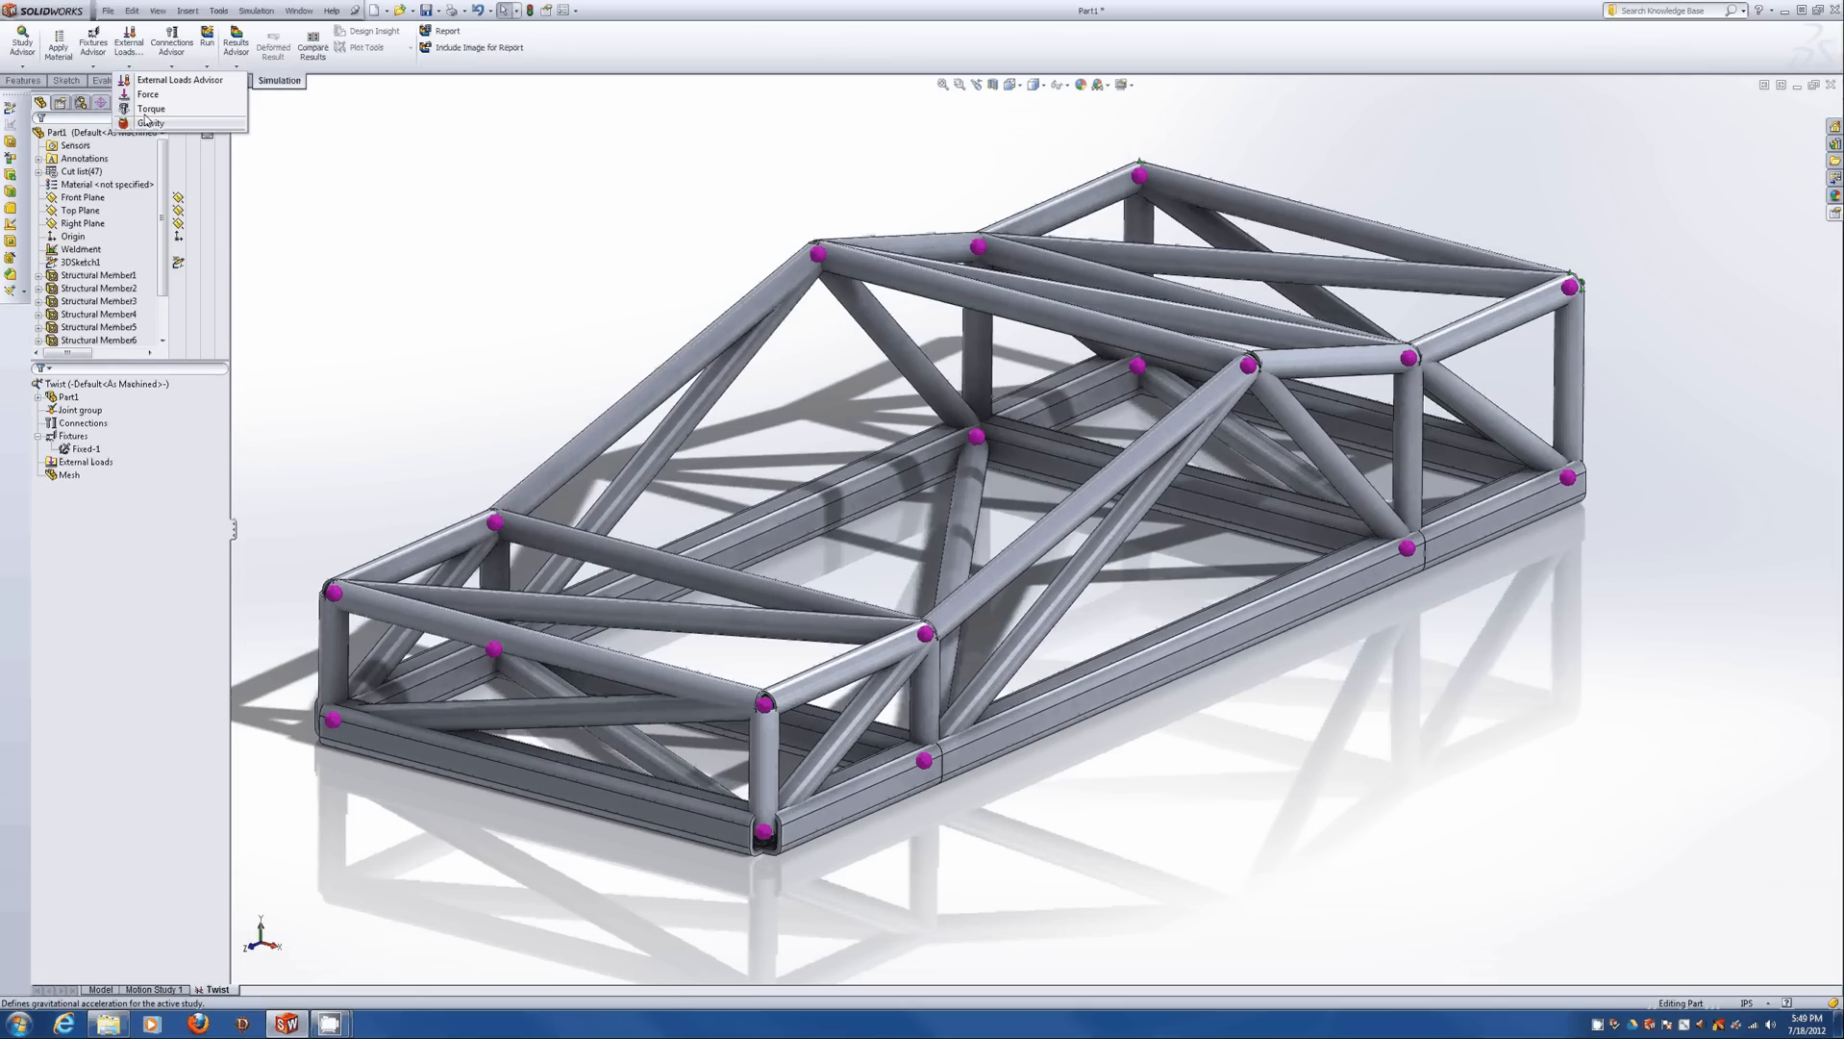
{"action": "left_click", "coordinate": [147, 94]}
{"action": "left_click", "coordinate": [110, 288]}
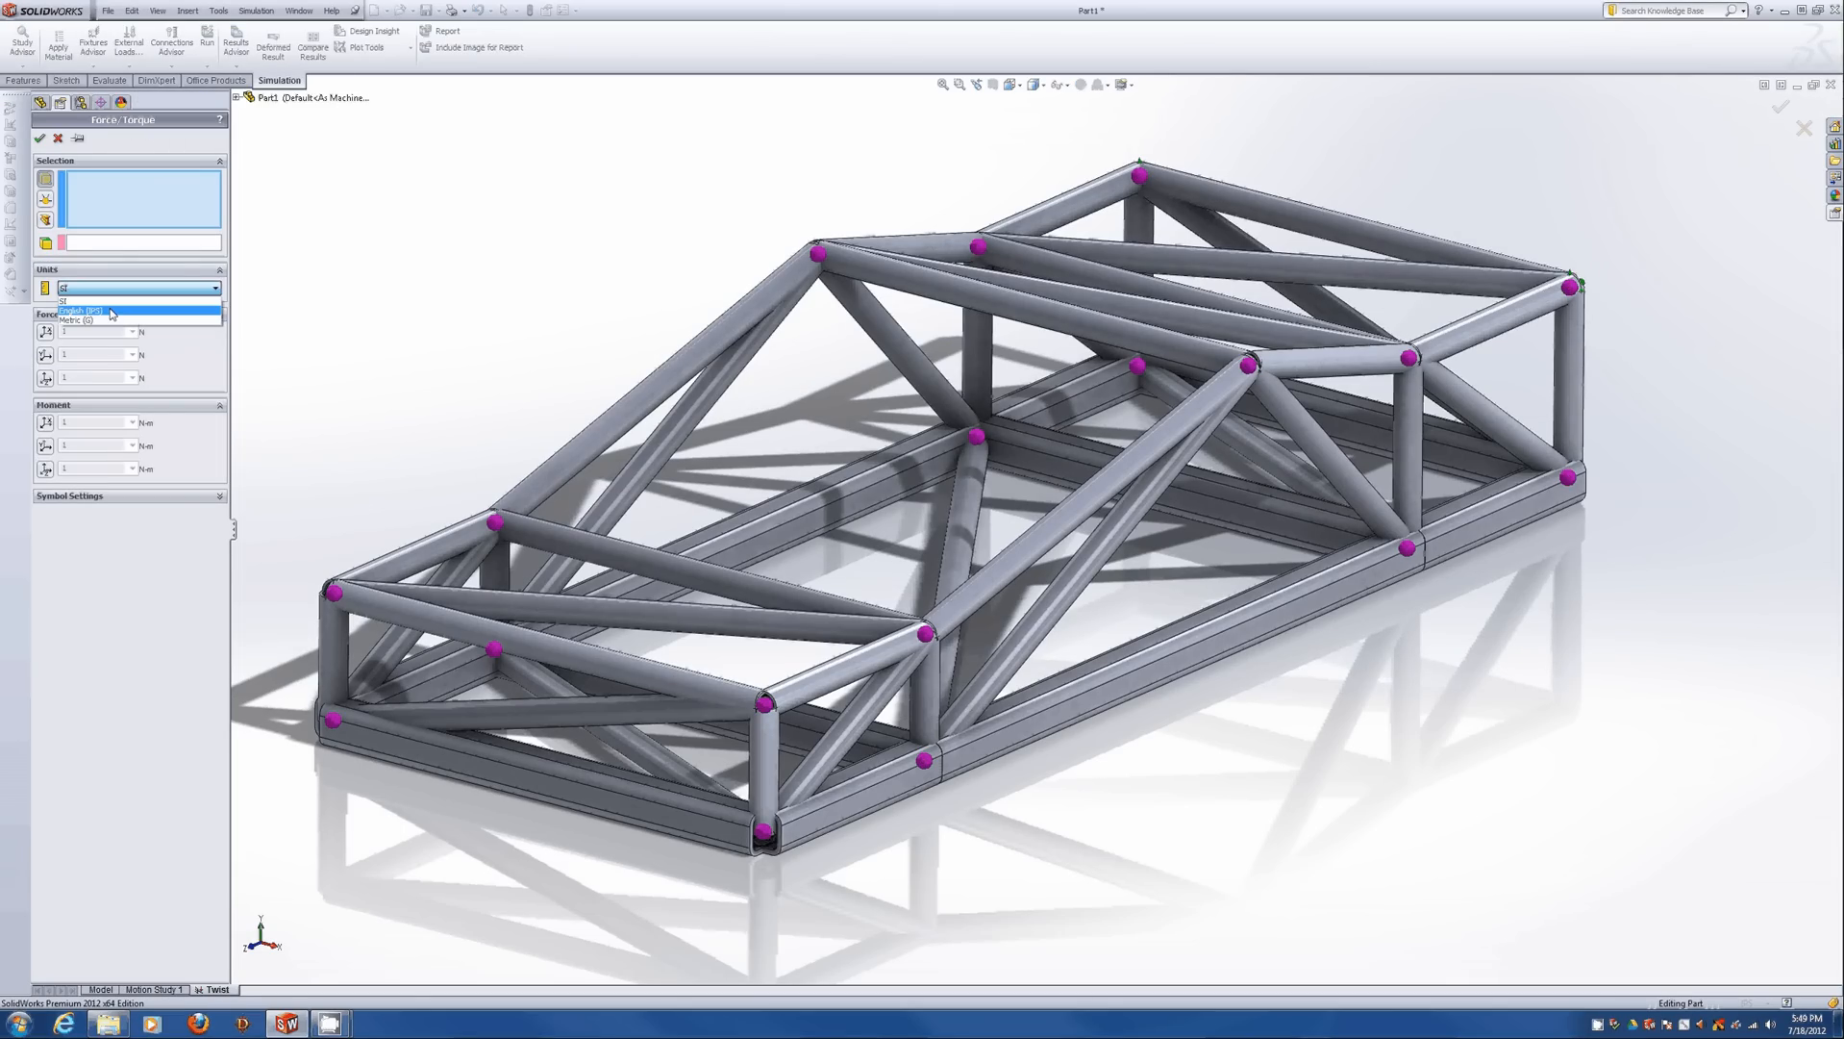
{"action": "left_click", "coordinate": [112, 311]}
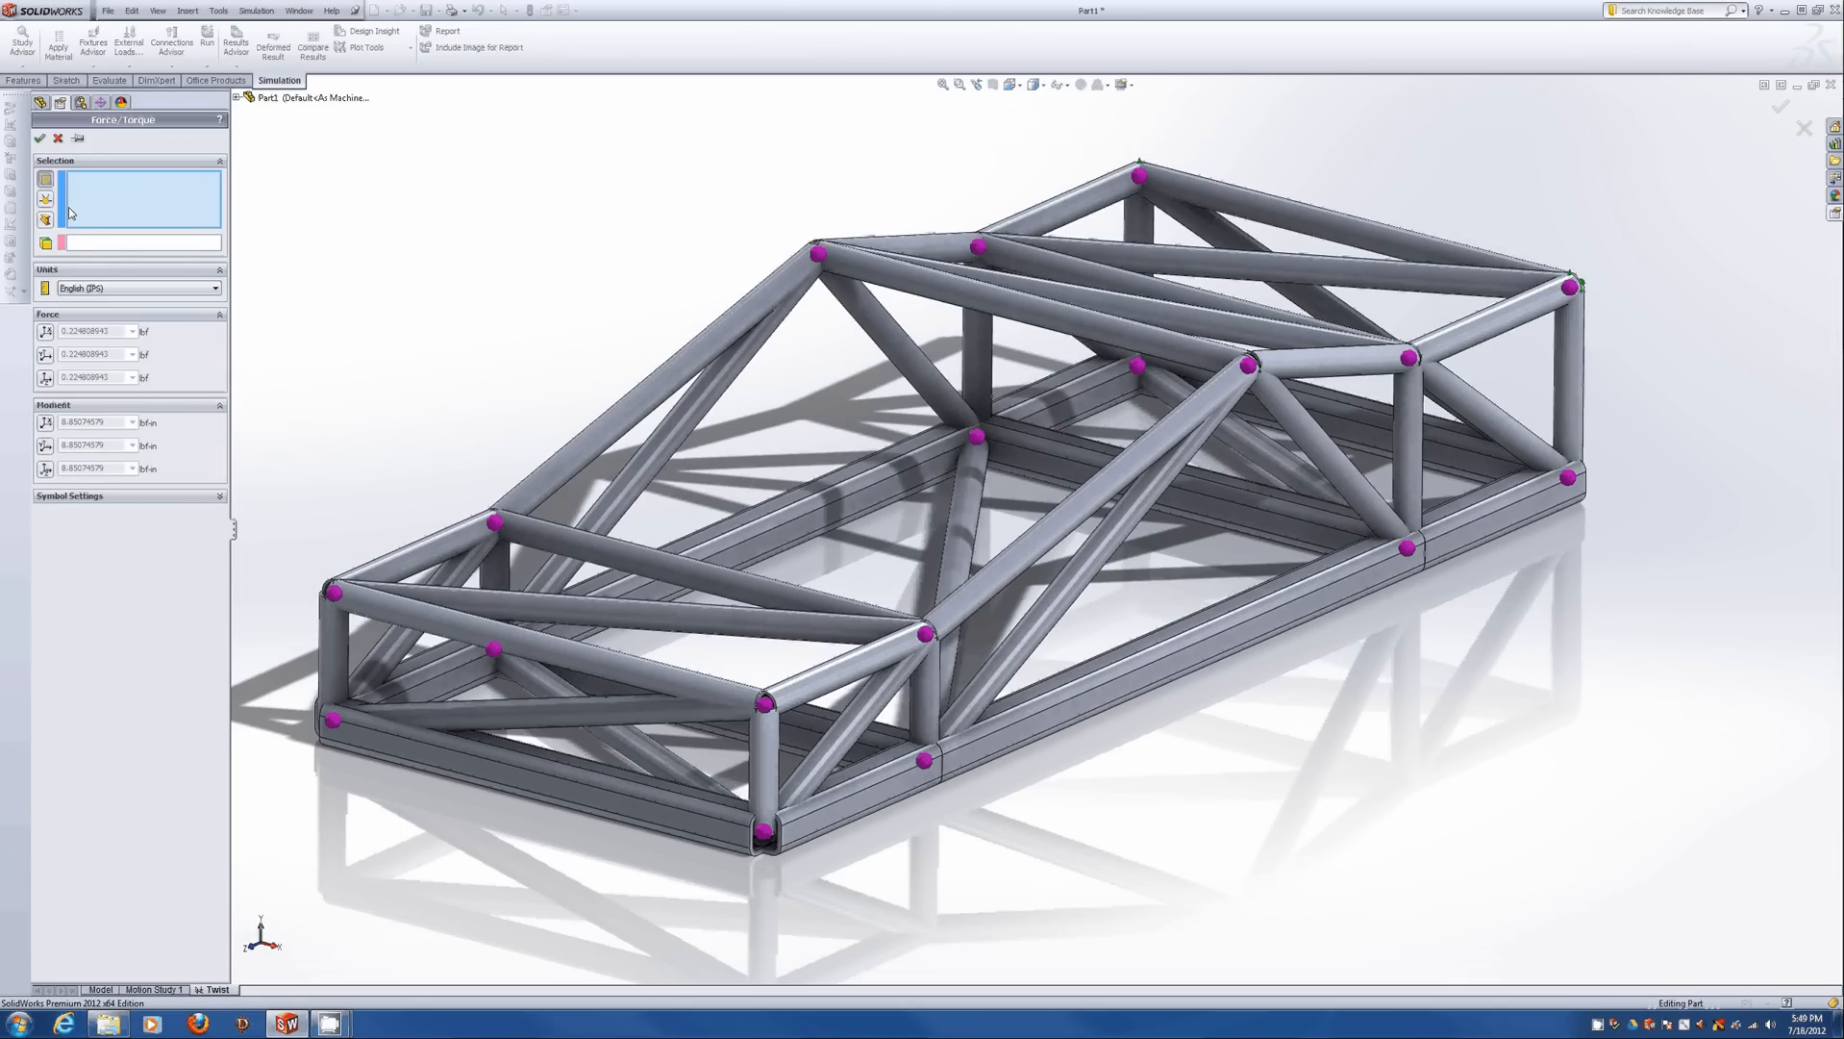
{"action": "left_click", "coordinate": [46, 201]}
{"action": "left_click", "coordinate": [104, 243]}
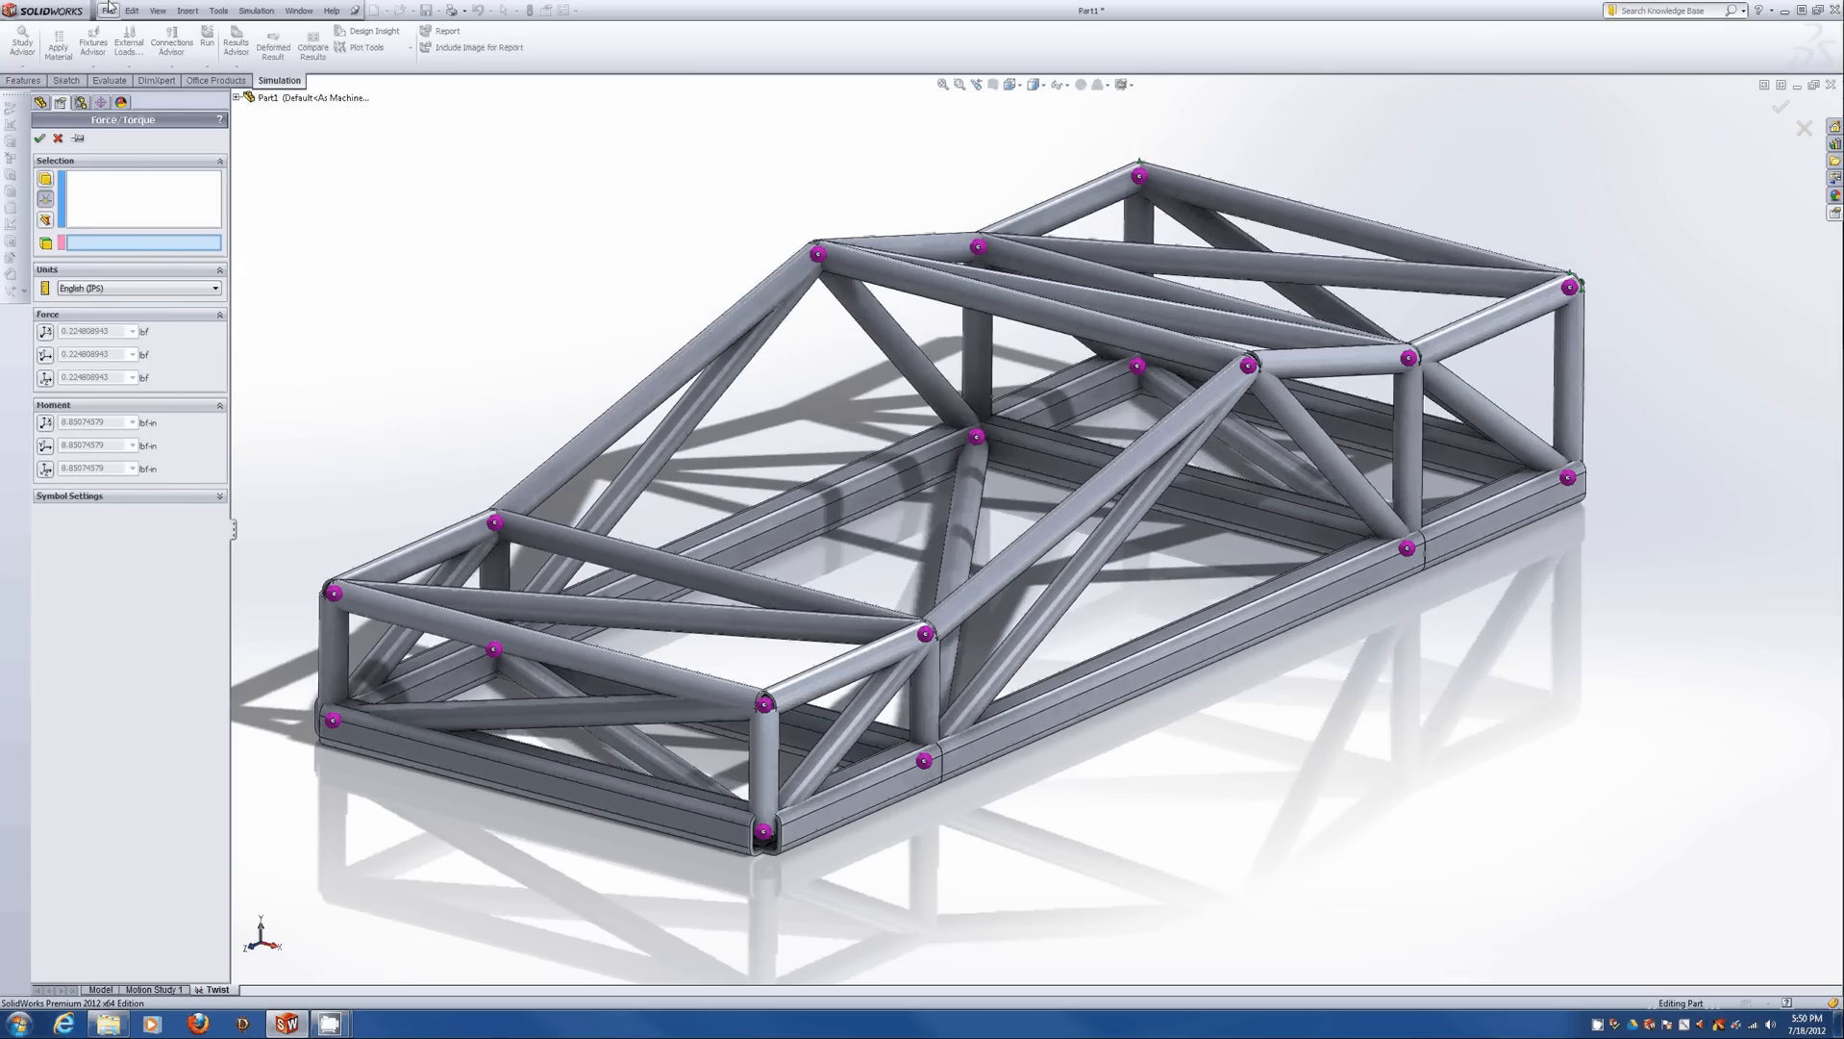
Show the sketch lines and use the vertical line at the front box's far outer corner as the force direction reference.
{"action": "left_click", "coordinate": [156, 9]}
{"action": "left_click", "coordinate": [183, 160]}
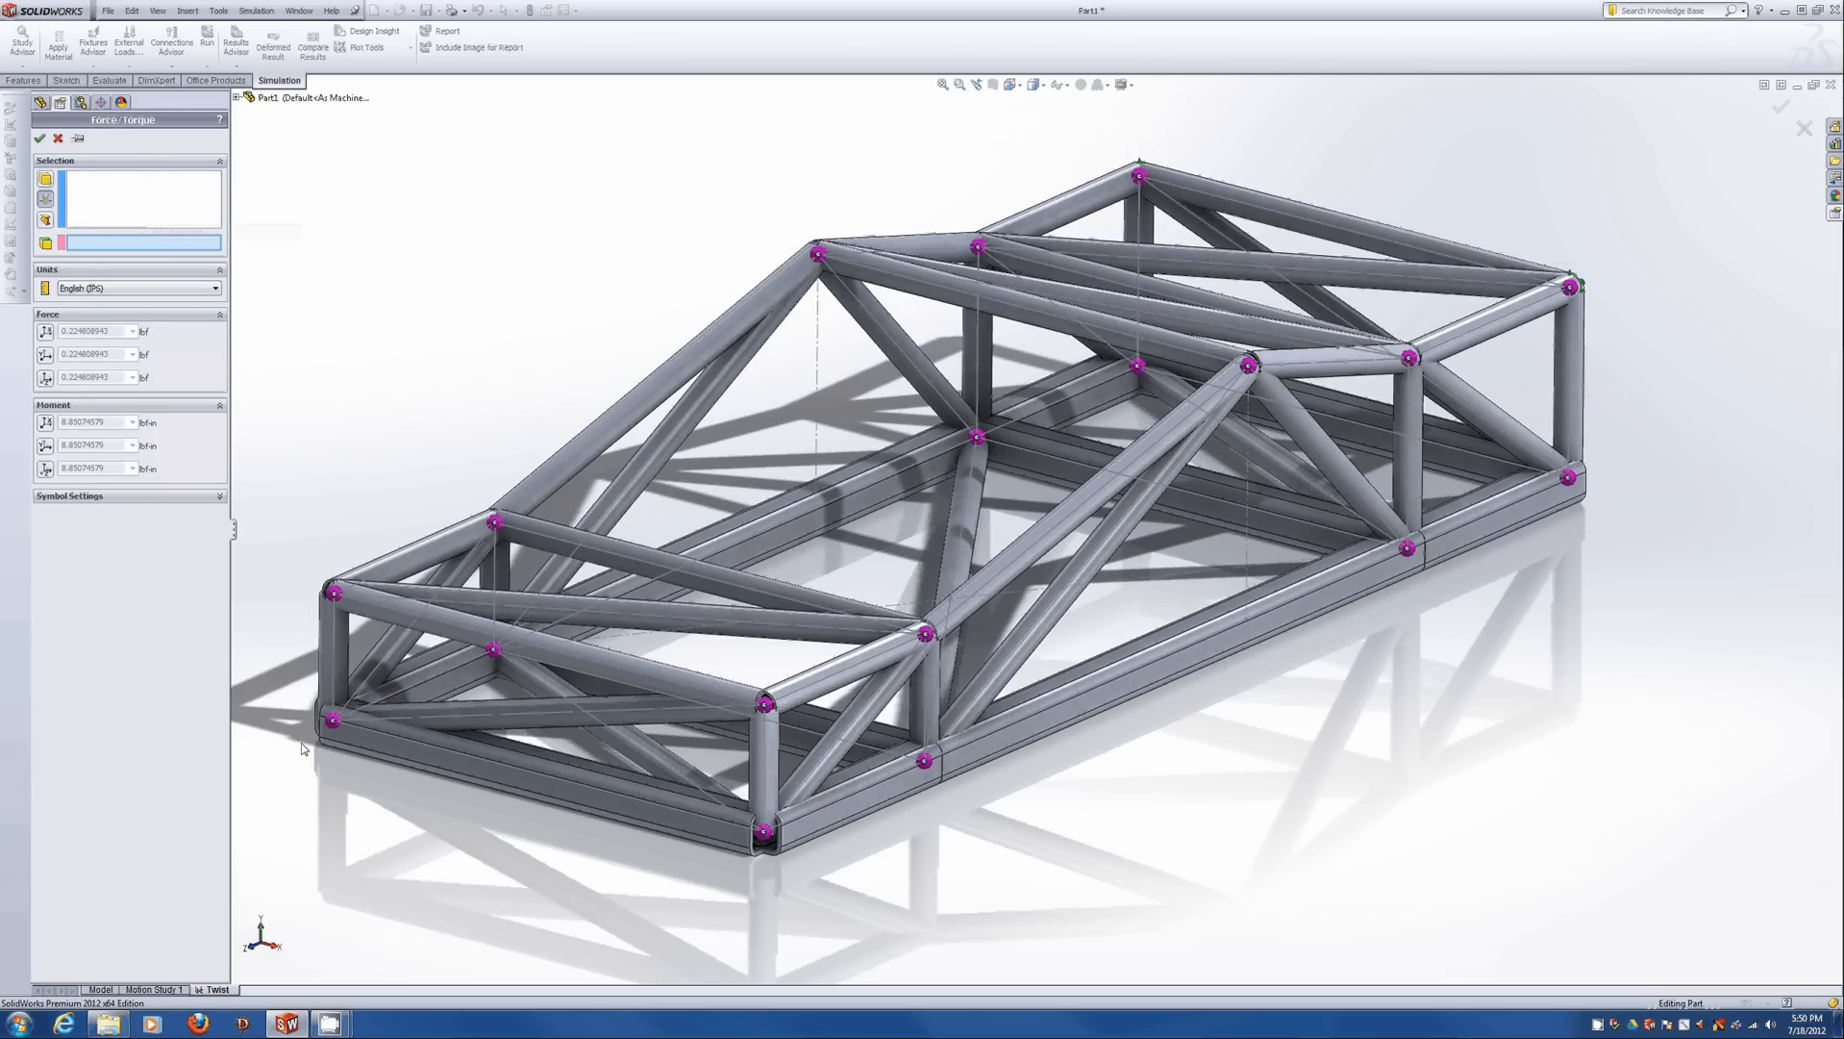
{"action": "left_click", "coordinate": [336, 659]}
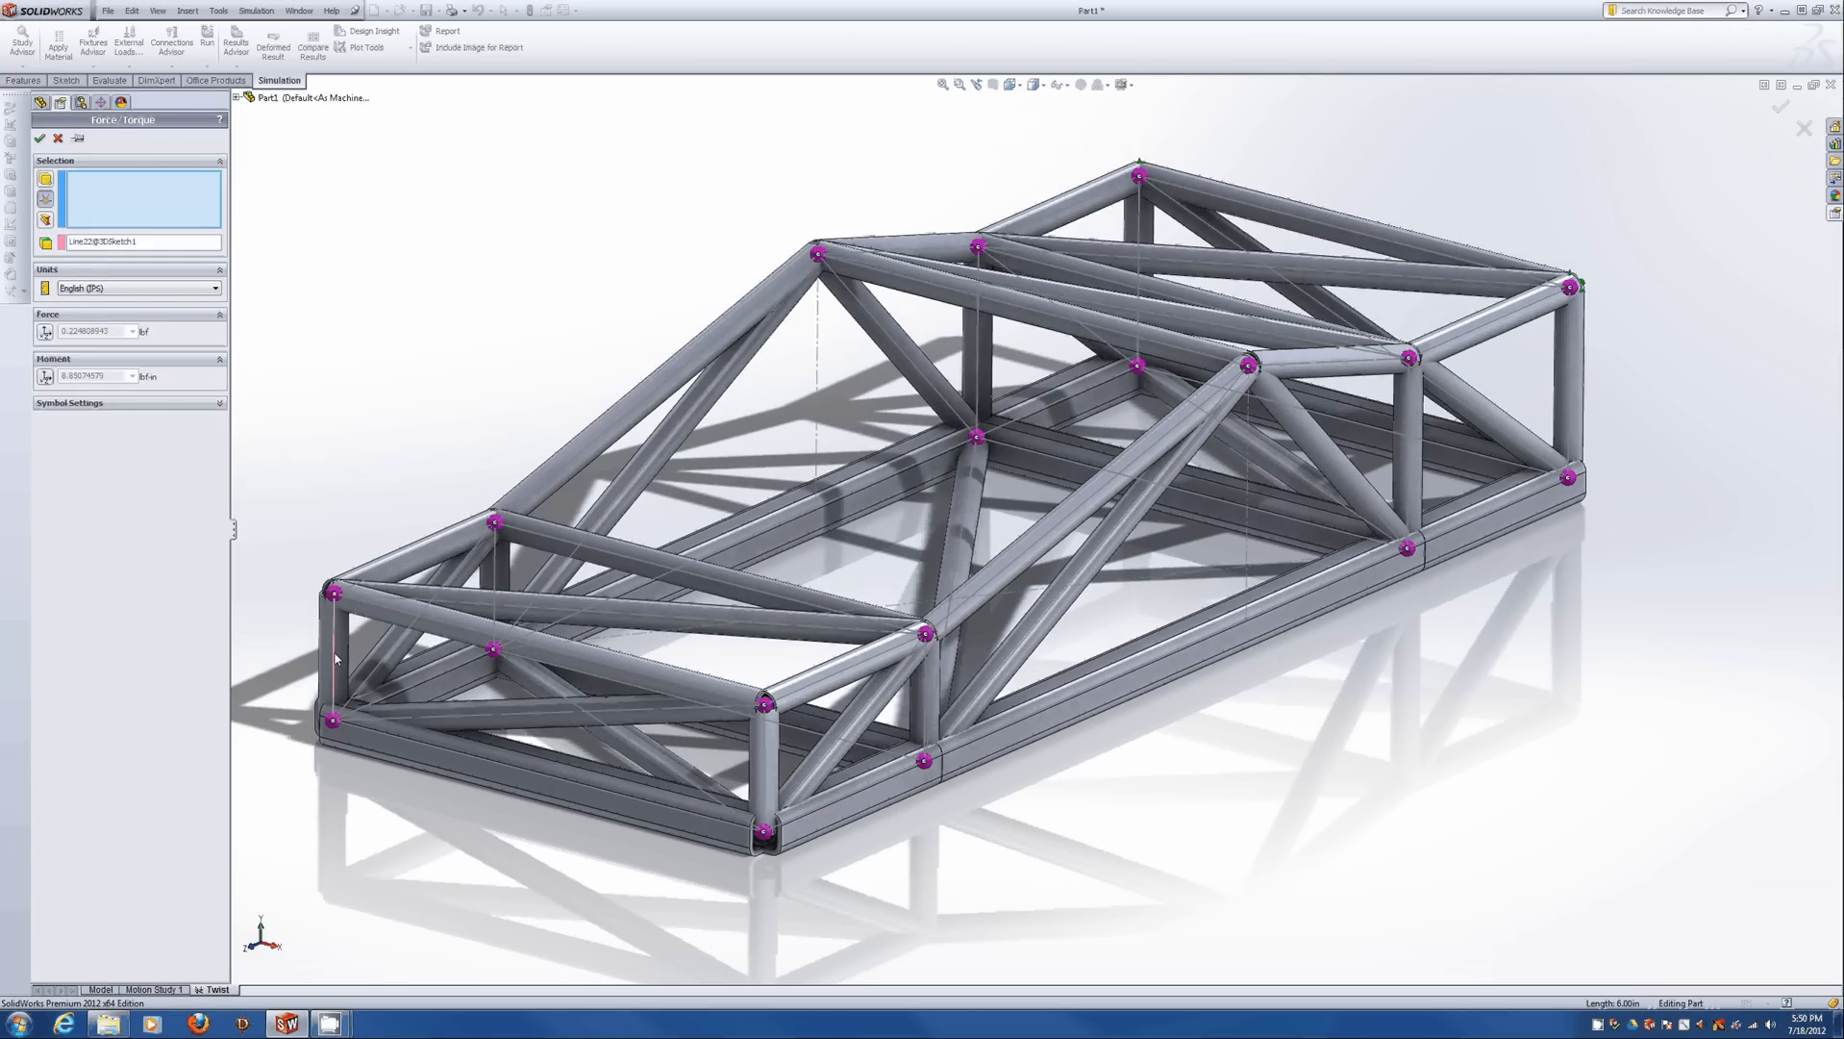
Apply a 1000 lbf force along that reference to the four joints on the front box's far side.
{"action": "left_click", "coordinate": [50, 333]}
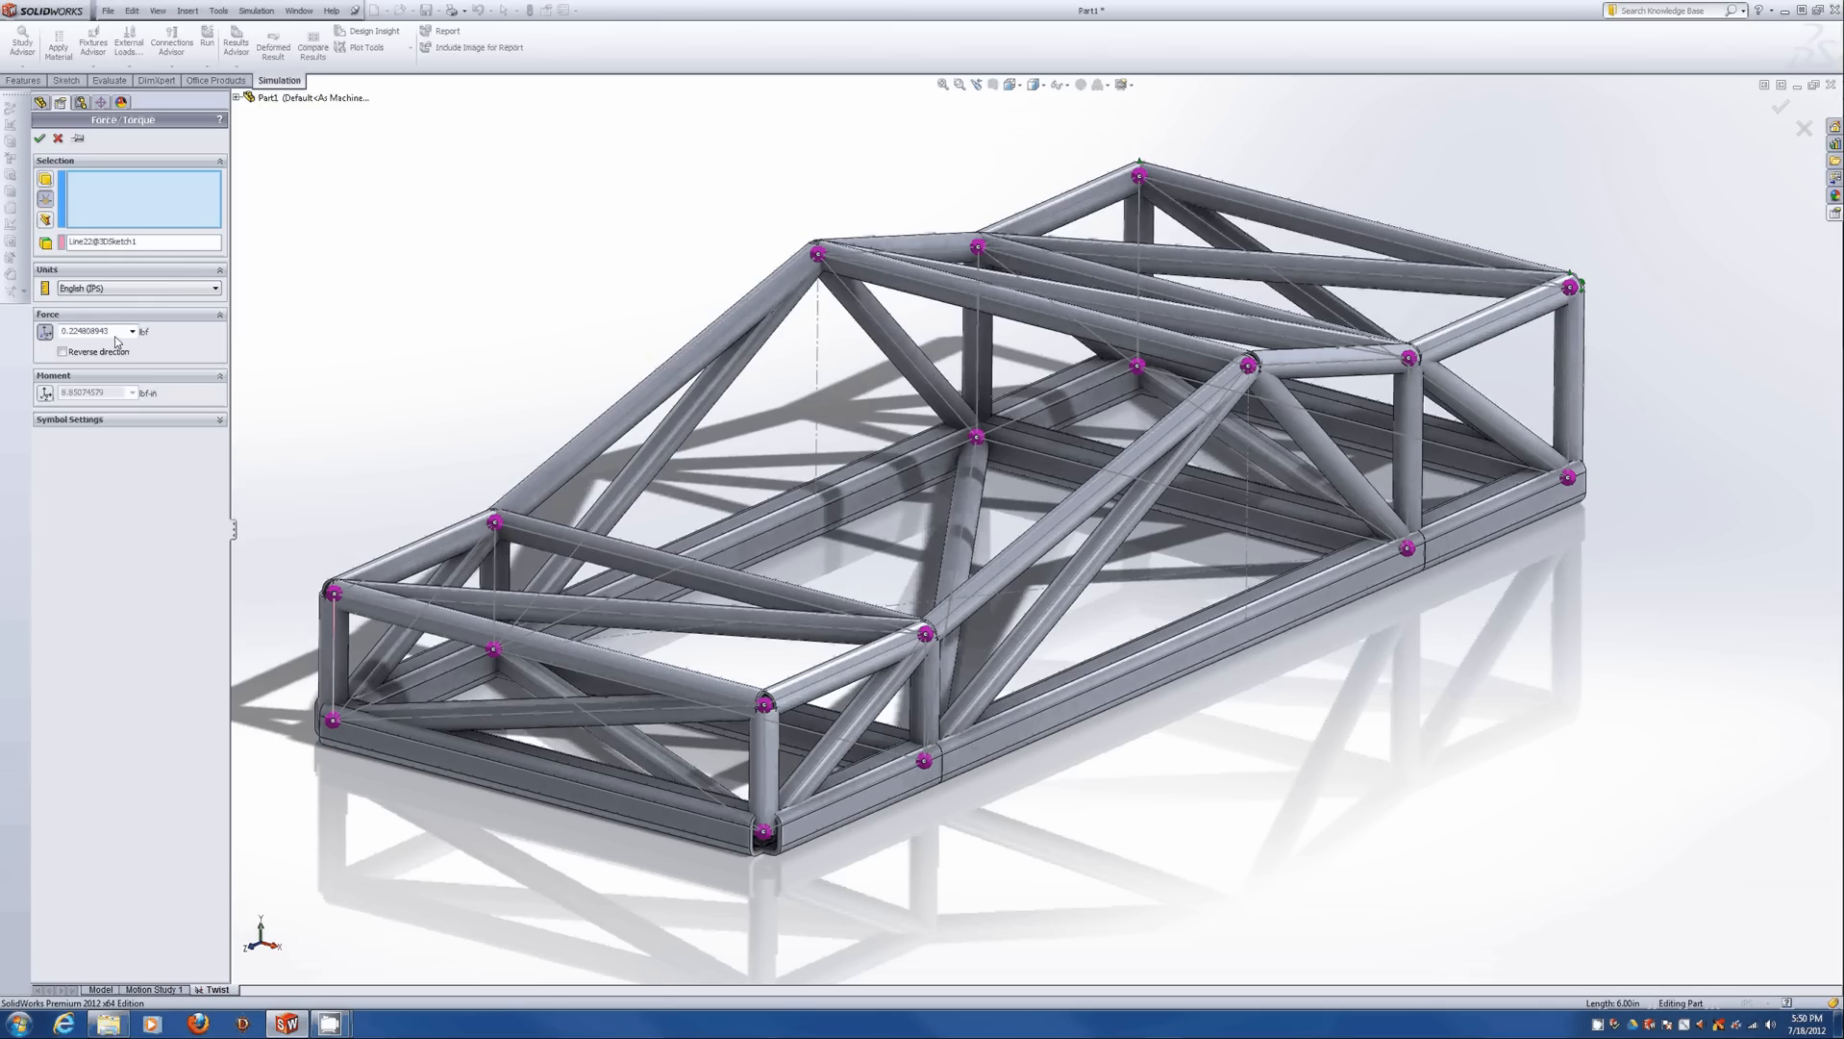
{"action": "left_click", "coordinate": [115, 333]}
{"action": "type", "text": "000"}
{"action": "left_click", "coordinate": [334, 593]}
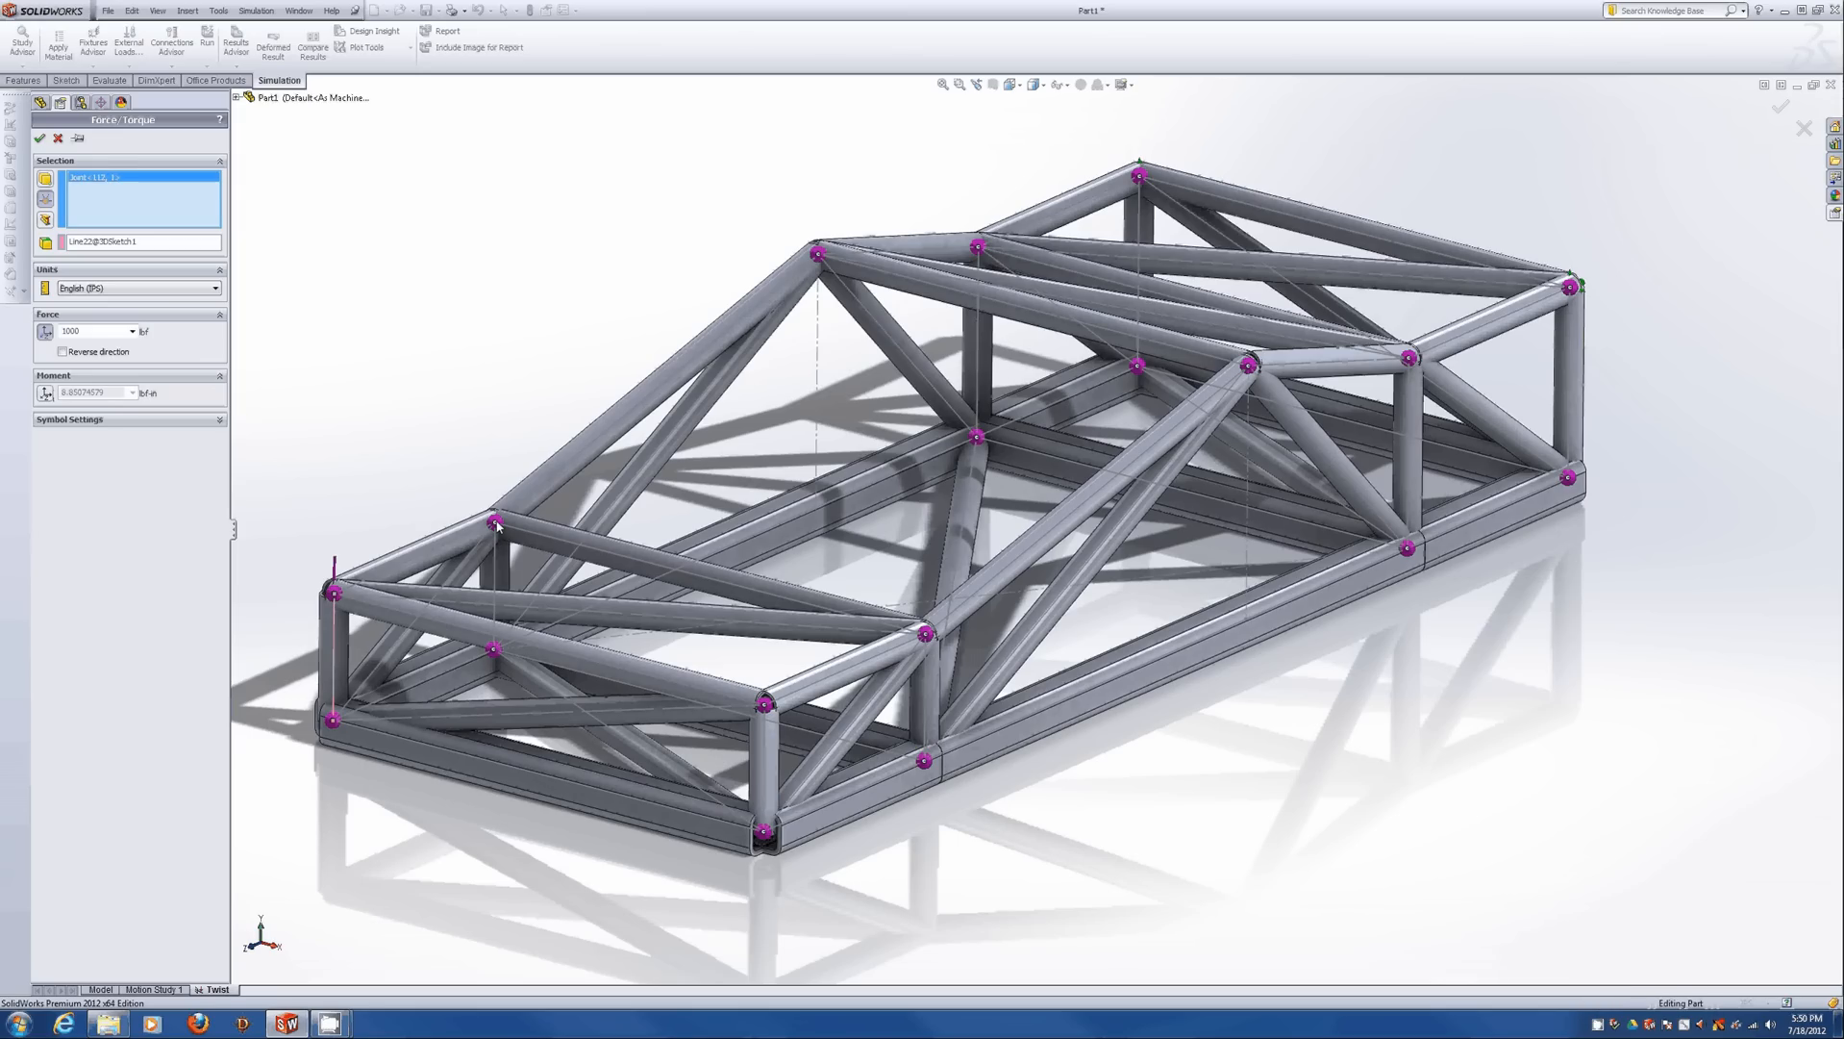
{"action": "left_click", "coordinate": [495, 523]}
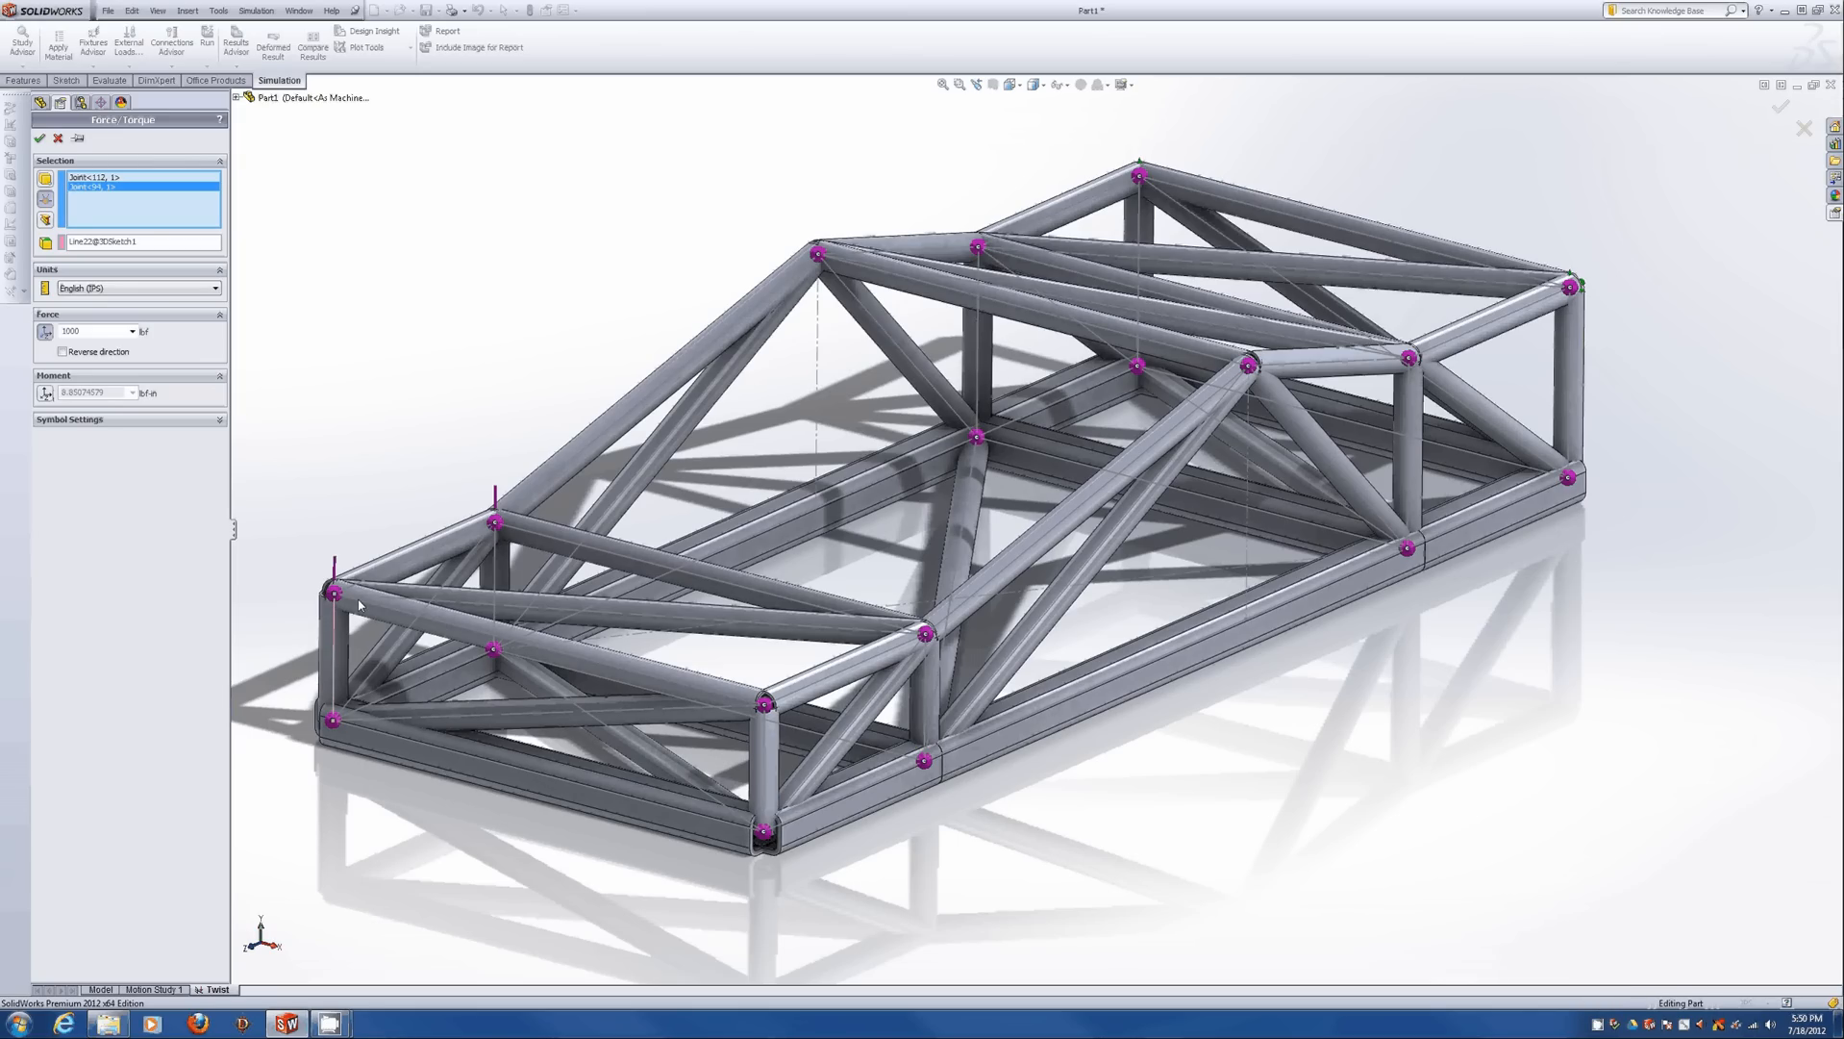
{"action": "left_click", "coordinate": [332, 720]}
{"action": "left_click", "coordinate": [494, 650]}
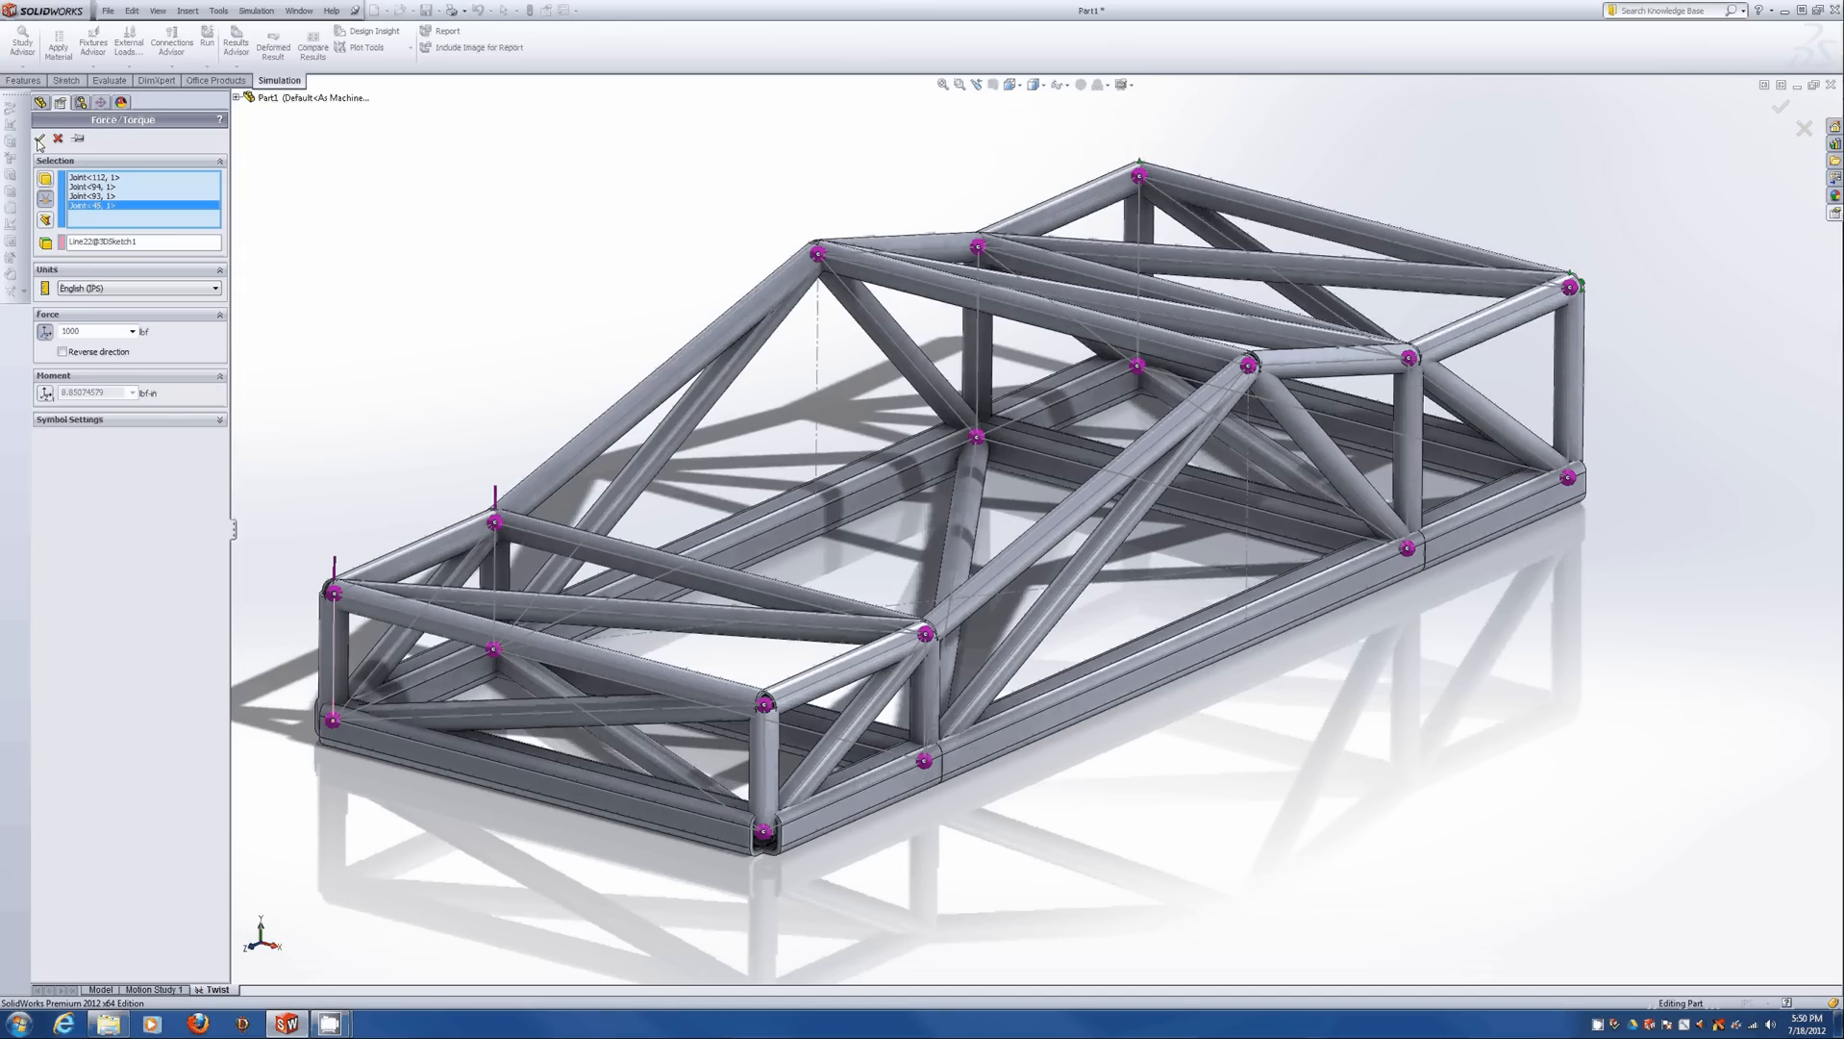
{"action": "left_click", "coordinate": [39, 142]}
Begin a second force load on joints and select the four joints on the front box's near side.
{"action": "left_click", "coordinate": [129, 65]}
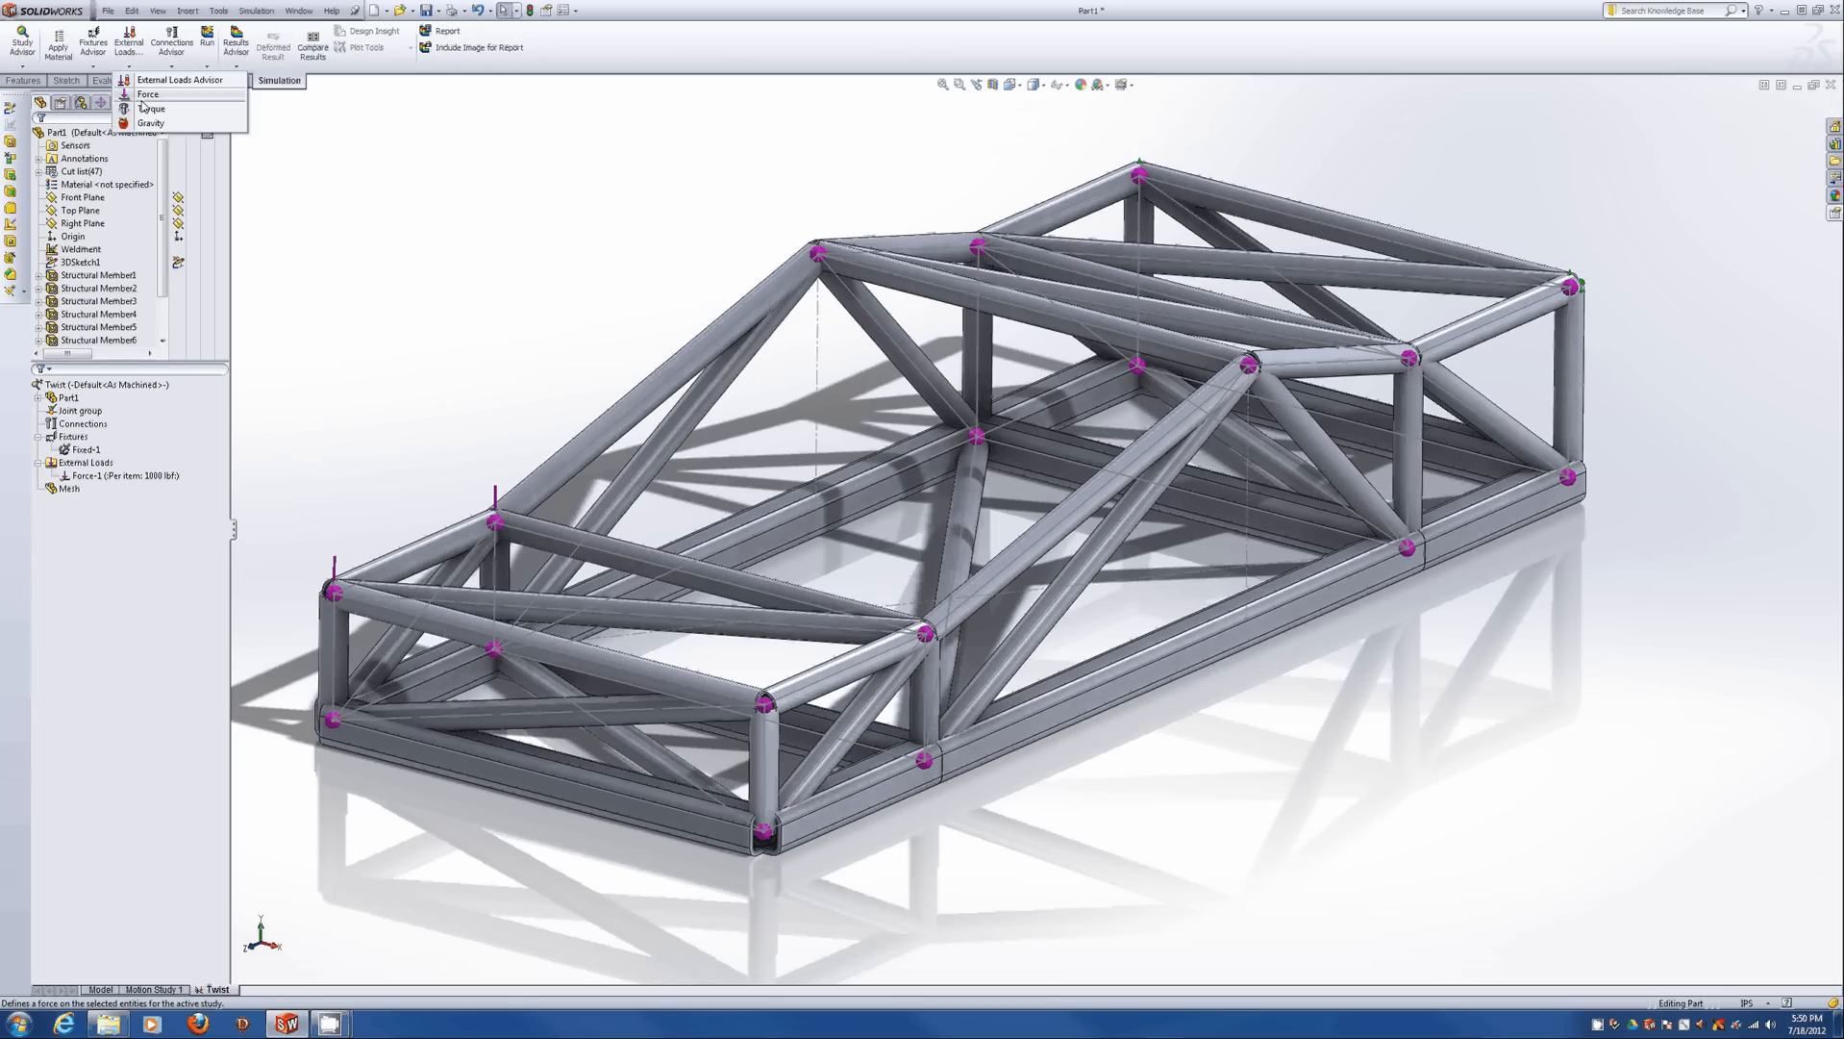
{"action": "left_click", "coordinate": [142, 99]}
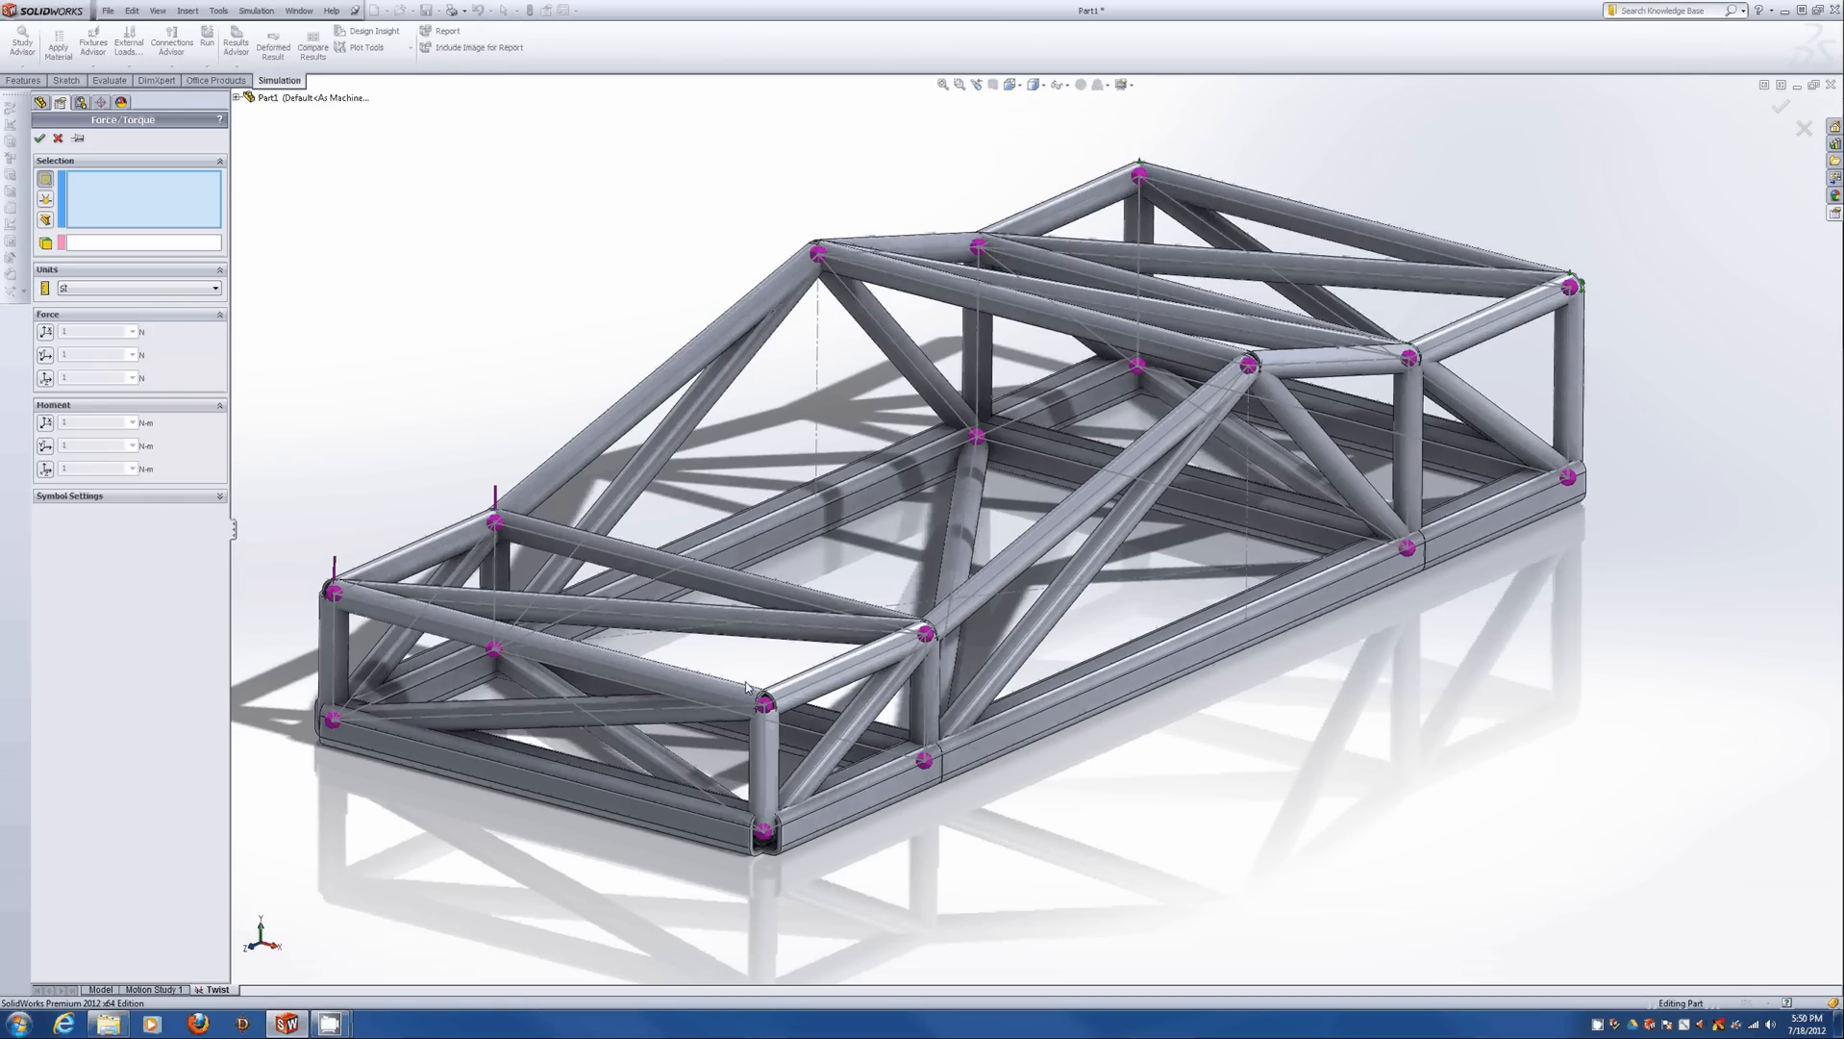
{"action": "left_click", "coordinate": [46, 199]}
{"action": "left_click", "coordinate": [765, 706]}
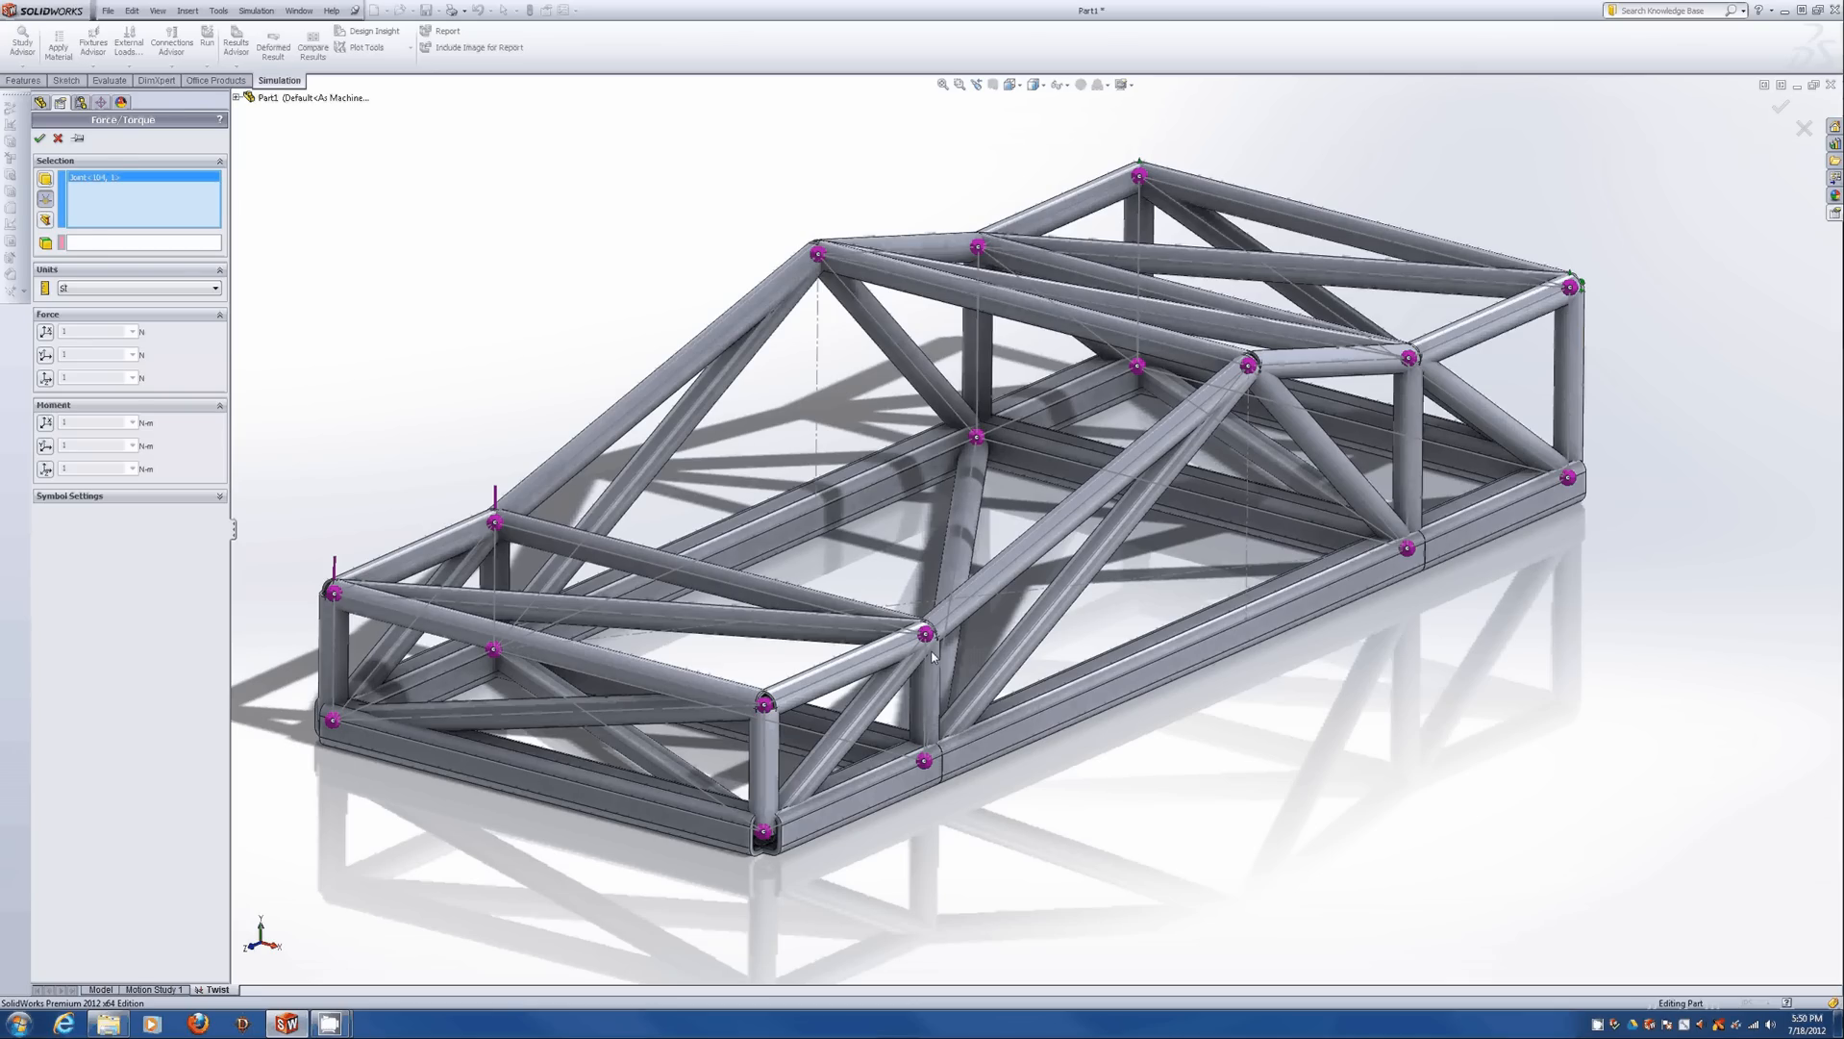
{"action": "left_click", "coordinate": [925, 762]}
{"action": "left_click", "coordinate": [925, 761]}
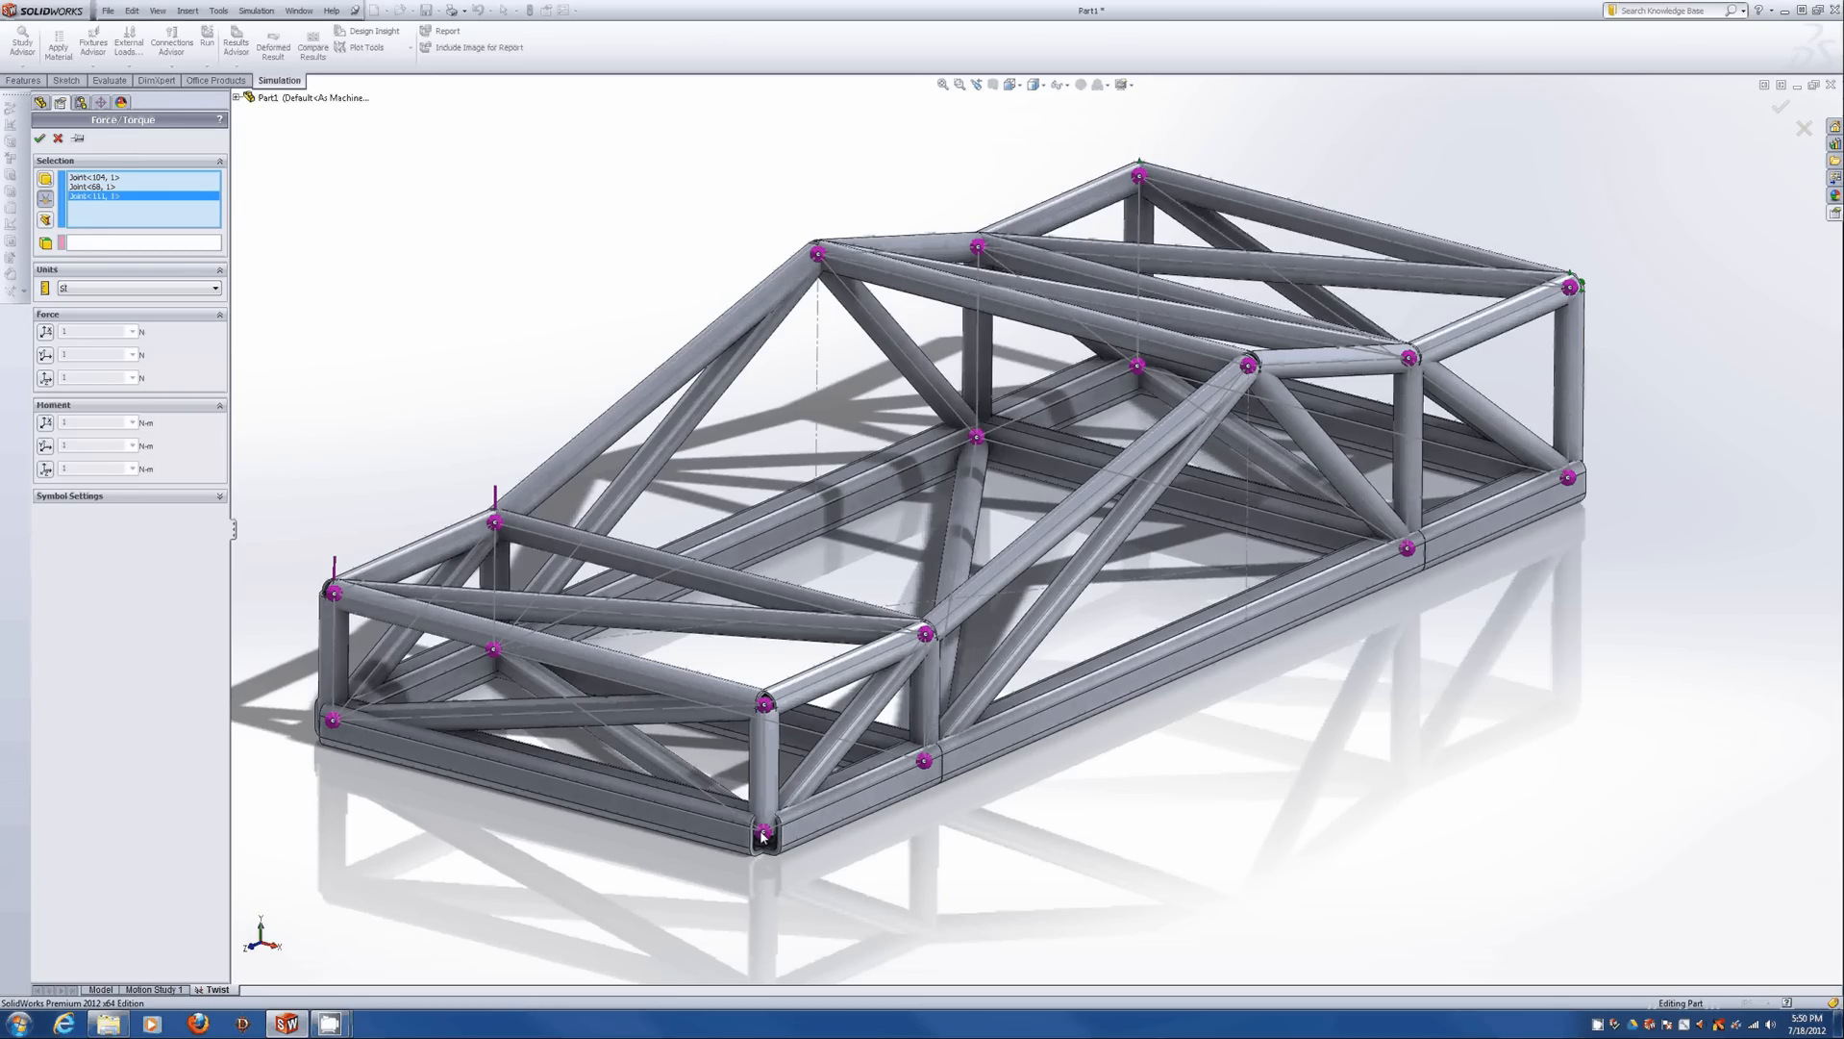
{"action": "left_click", "coordinate": [762, 833]}
Apply a reversed 1000 lbf force in English (IPS) units, using the vertical line at the front box's near outer corner as direction reference.
{"action": "left_click", "coordinate": [67, 244]}
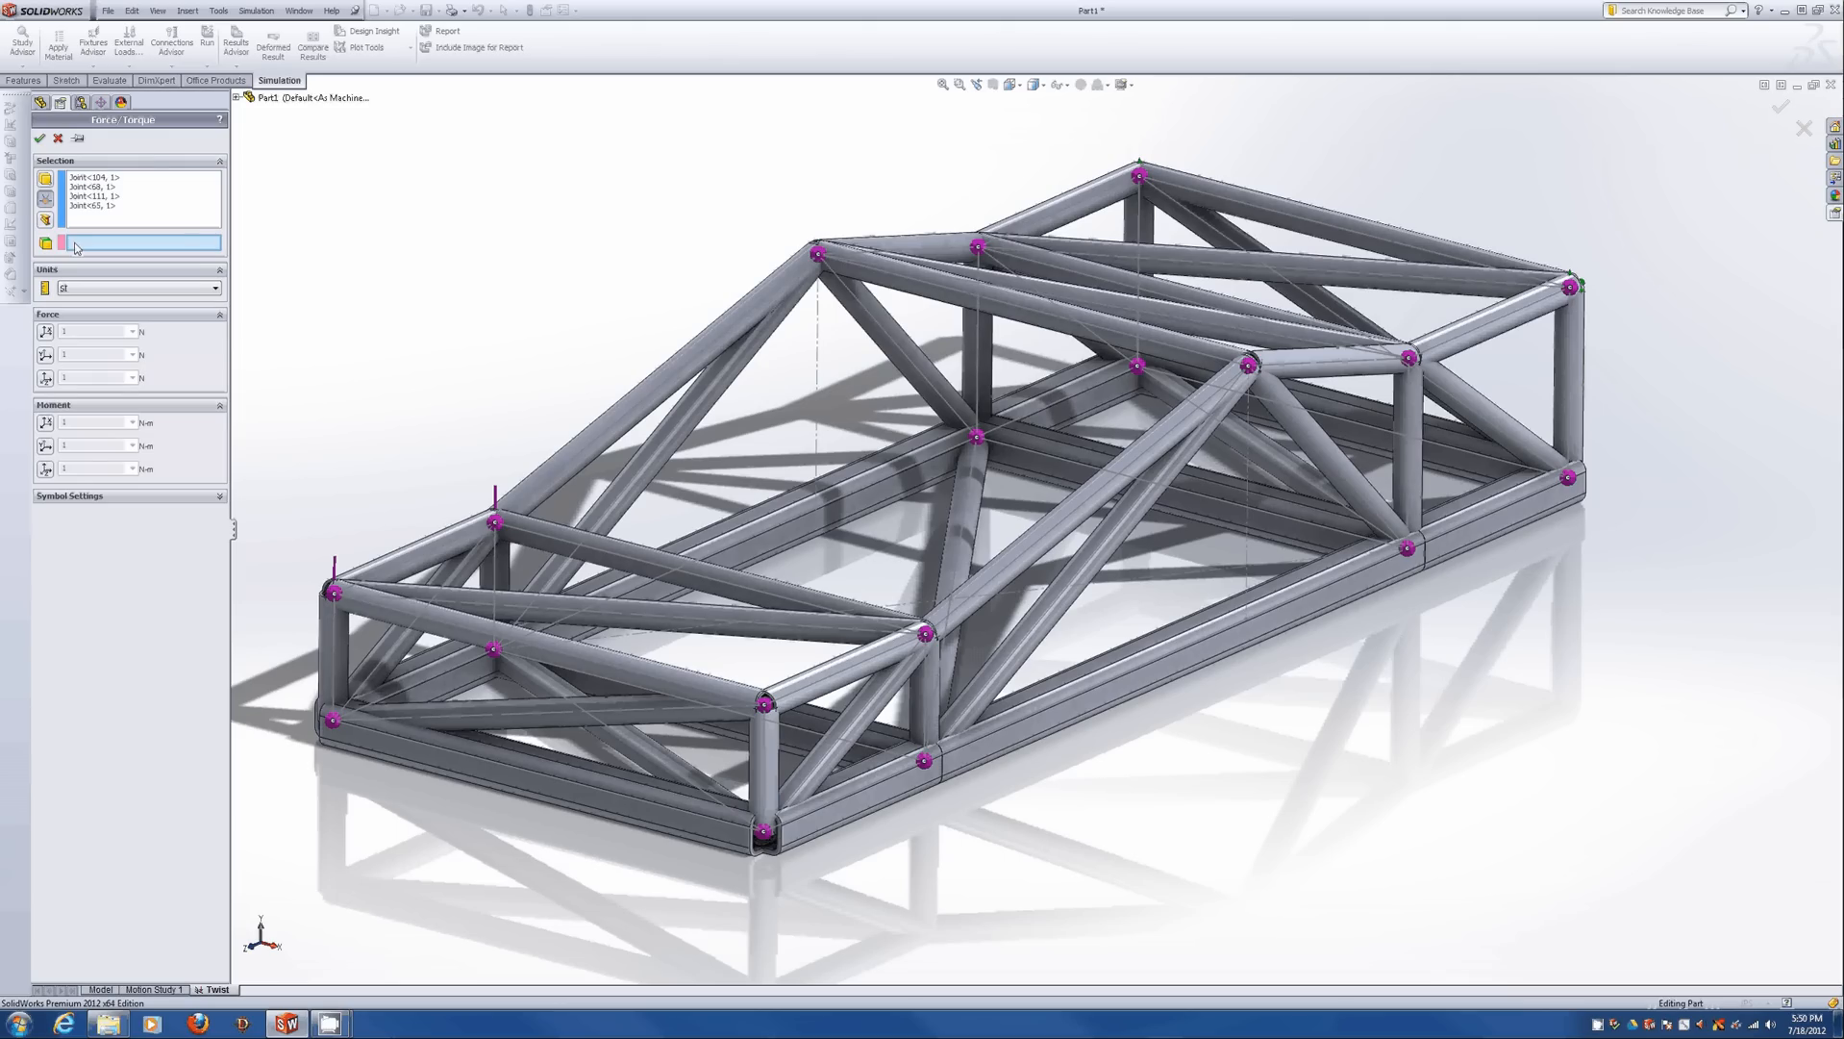
{"action": "left_click", "coordinate": [766, 747]}
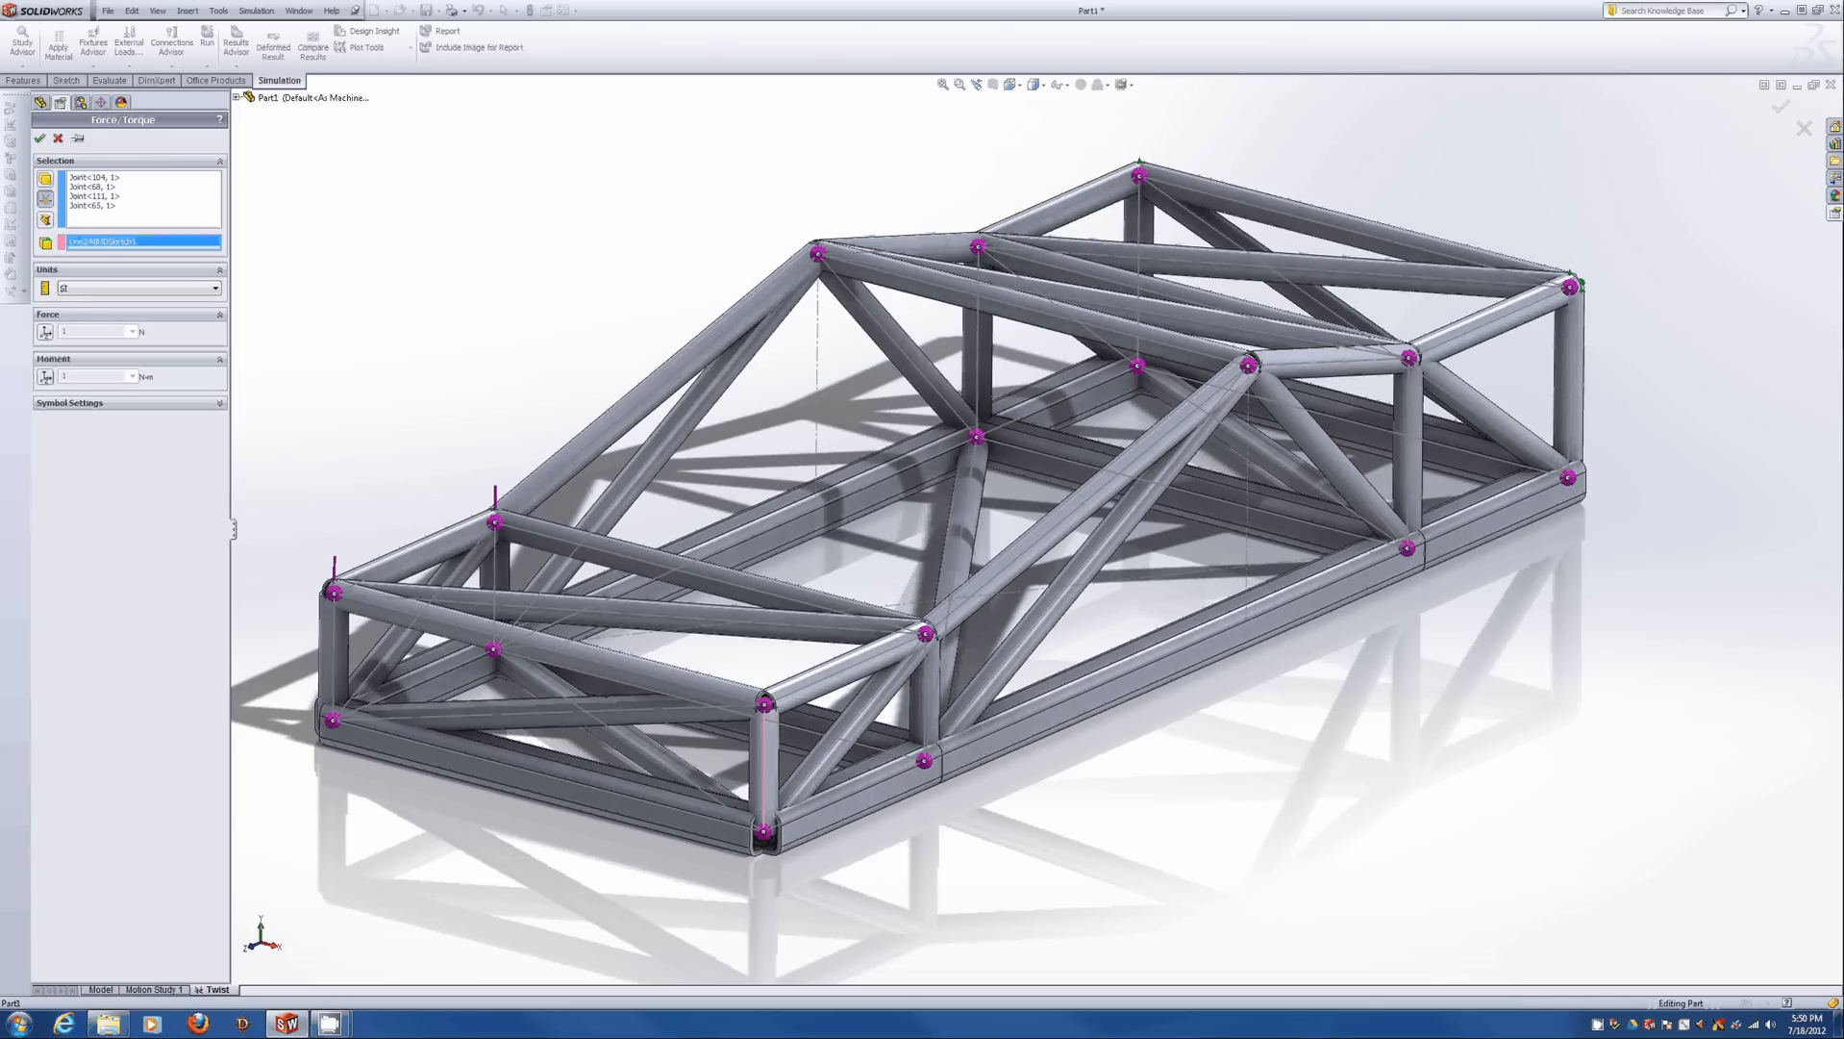
{"action": "left_click", "coordinate": [79, 289]}
{"action": "left_click", "coordinate": [81, 311]}
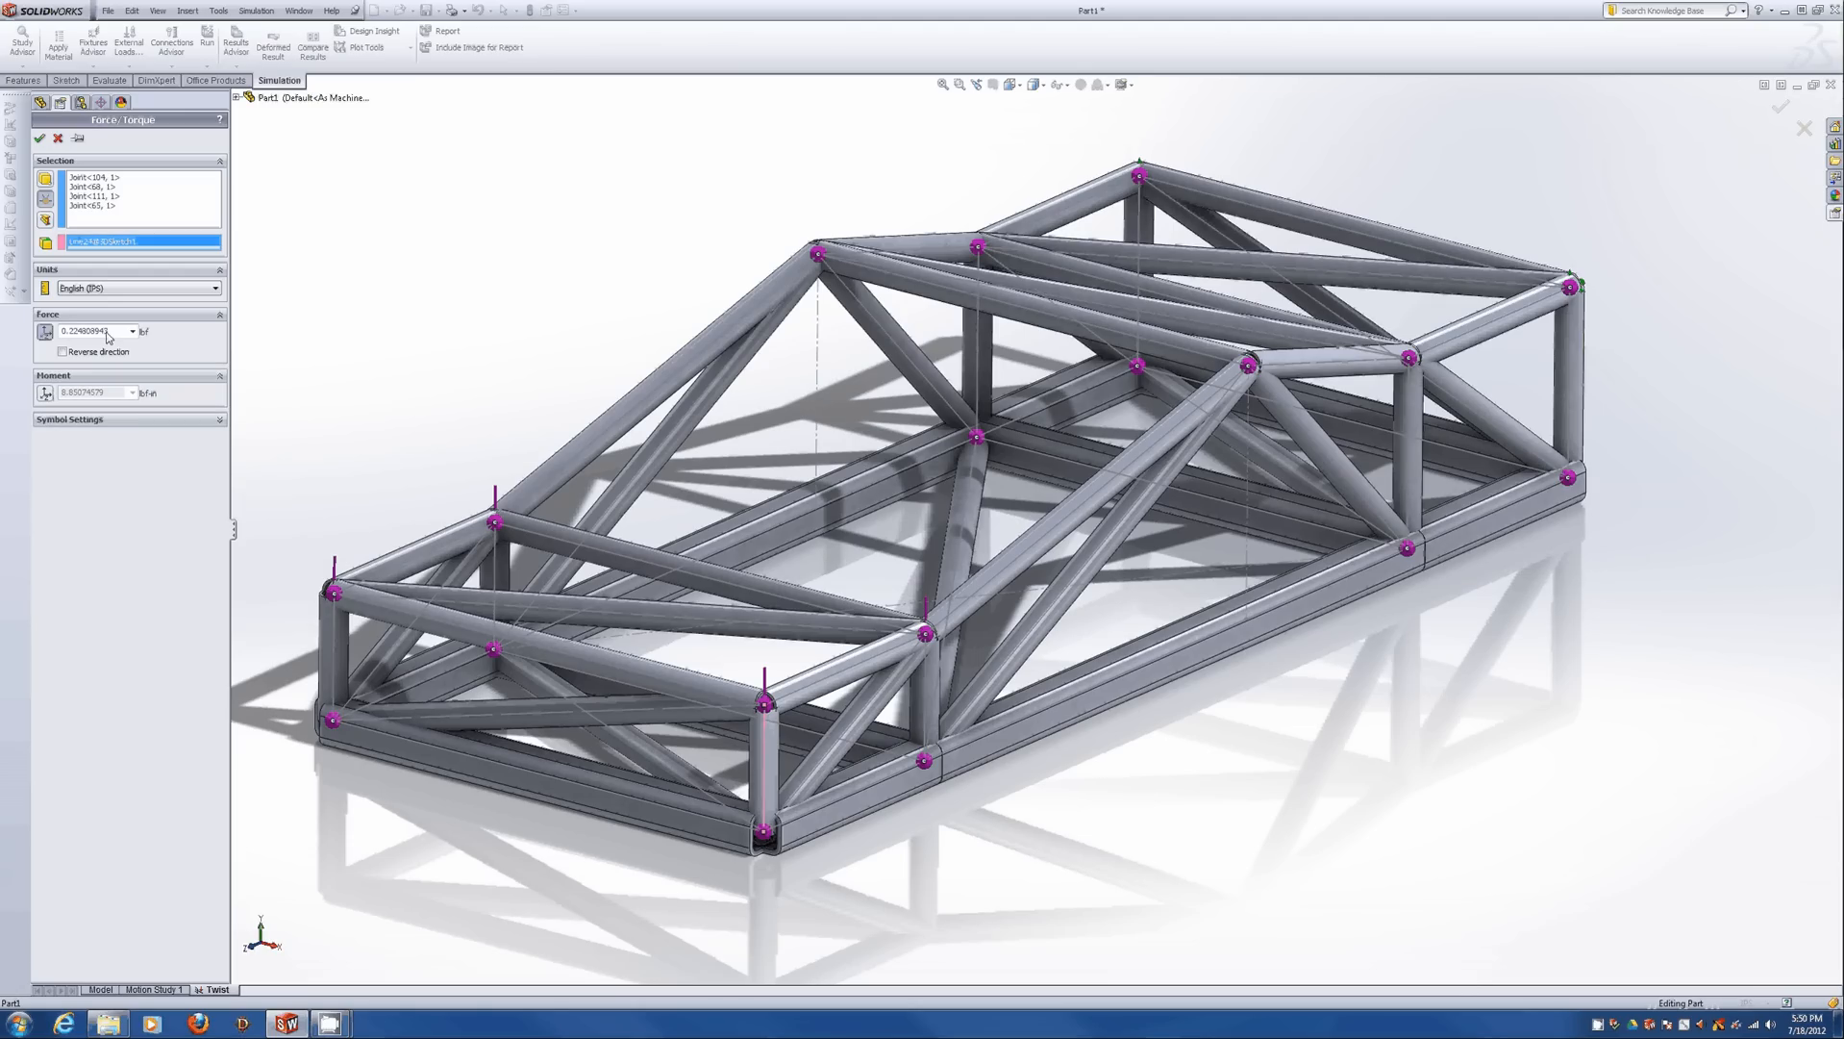
{"action": "double_click", "coordinate": [105, 332]}
{"action": "type", "text": "1000"}
{"action": "left_click", "coordinate": [62, 352]}
{"action": "left_click", "coordinate": [39, 139]}
Mesh the frame and try to run the Twist study.
{"action": "scroll", "coordinate": [1202, 564], "scroll_direction": "up", "scroll_amount": 2}
{"action": "middle_click_drag", "start_coordinate": [1202, 565], "coordinate": [577, 308]}
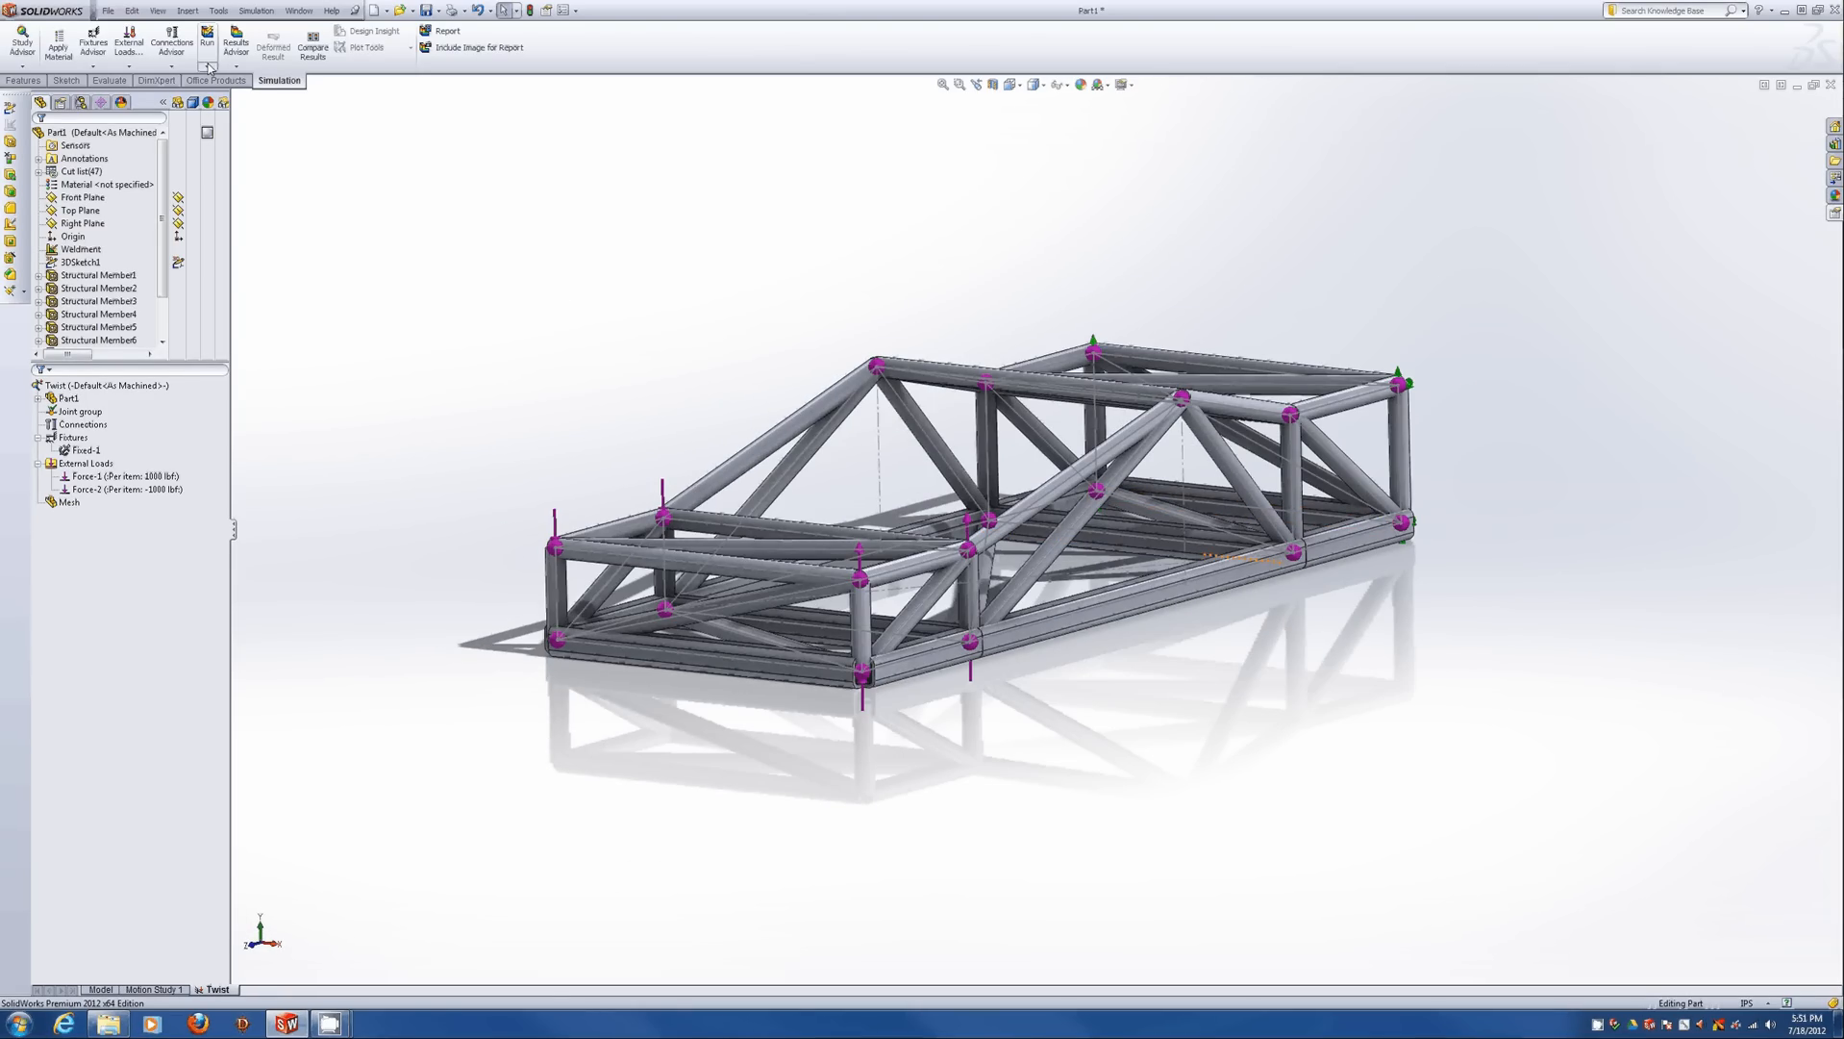
{"action": "left_click", "coordinate": [207, 66]}
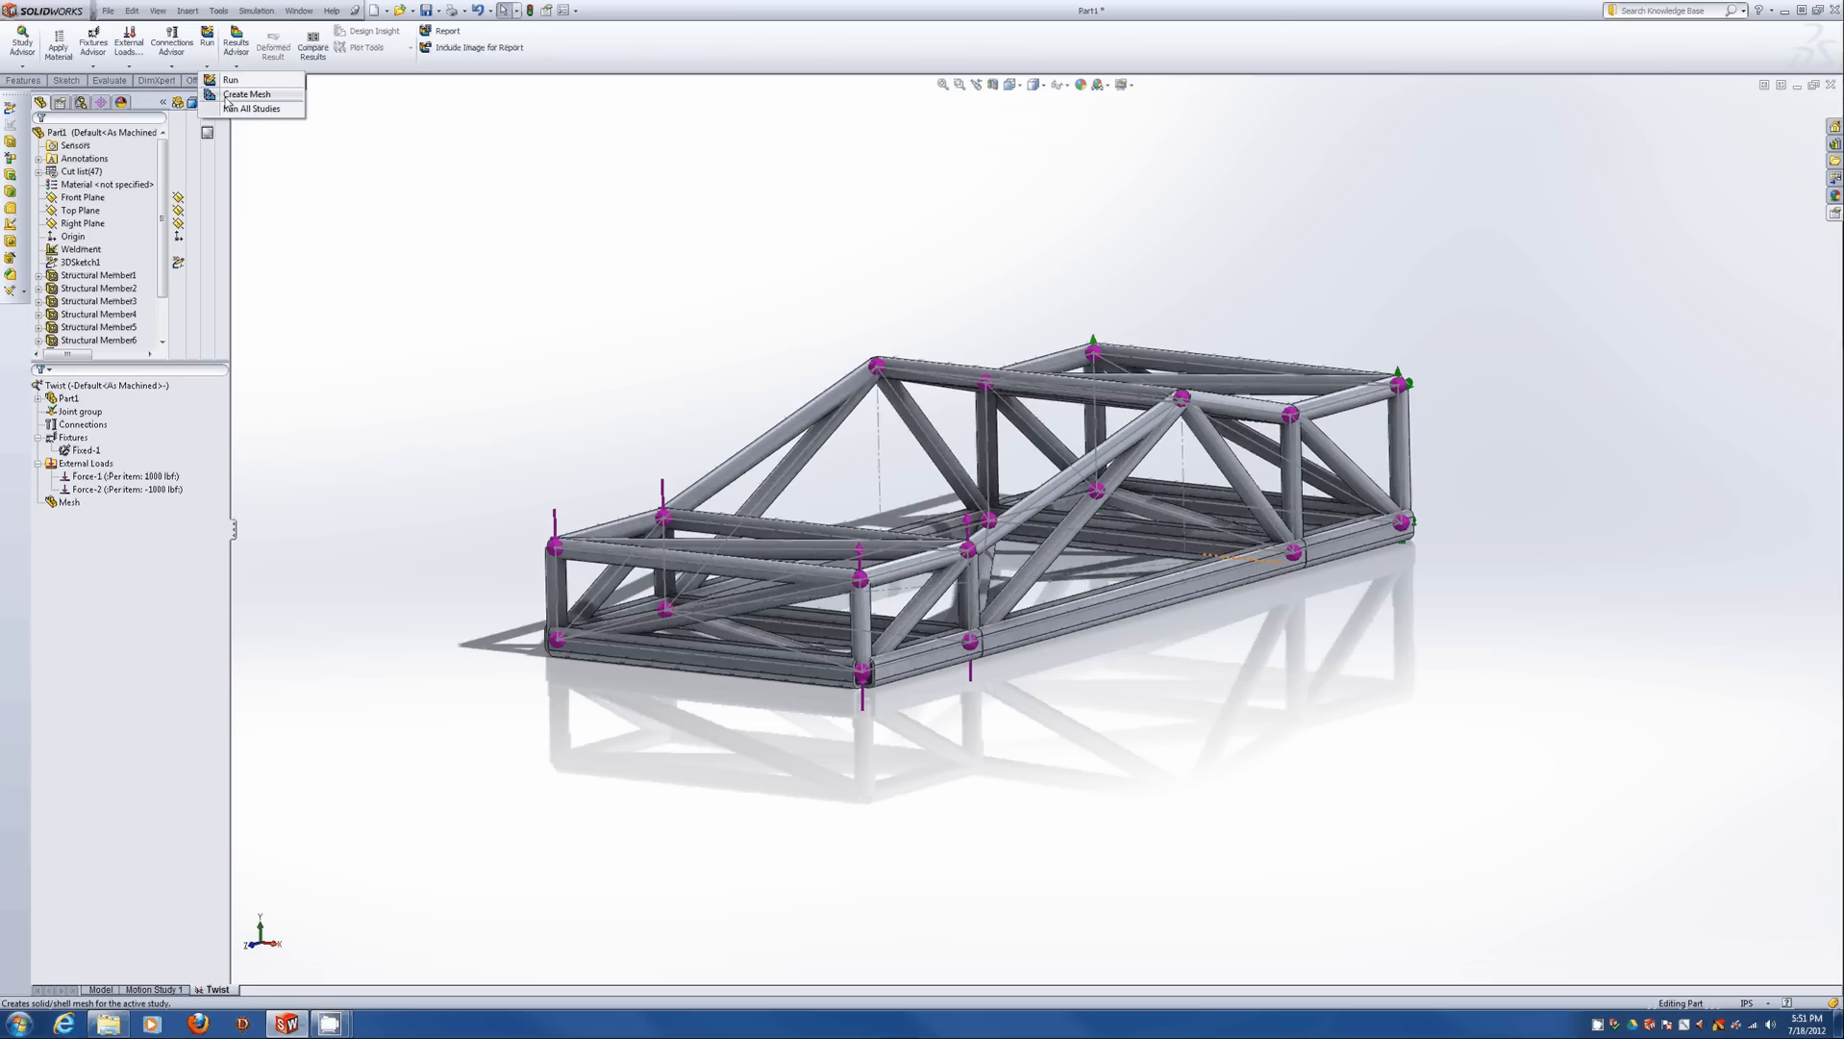
{"action": "left_click", "coordinate": [225, 96]}
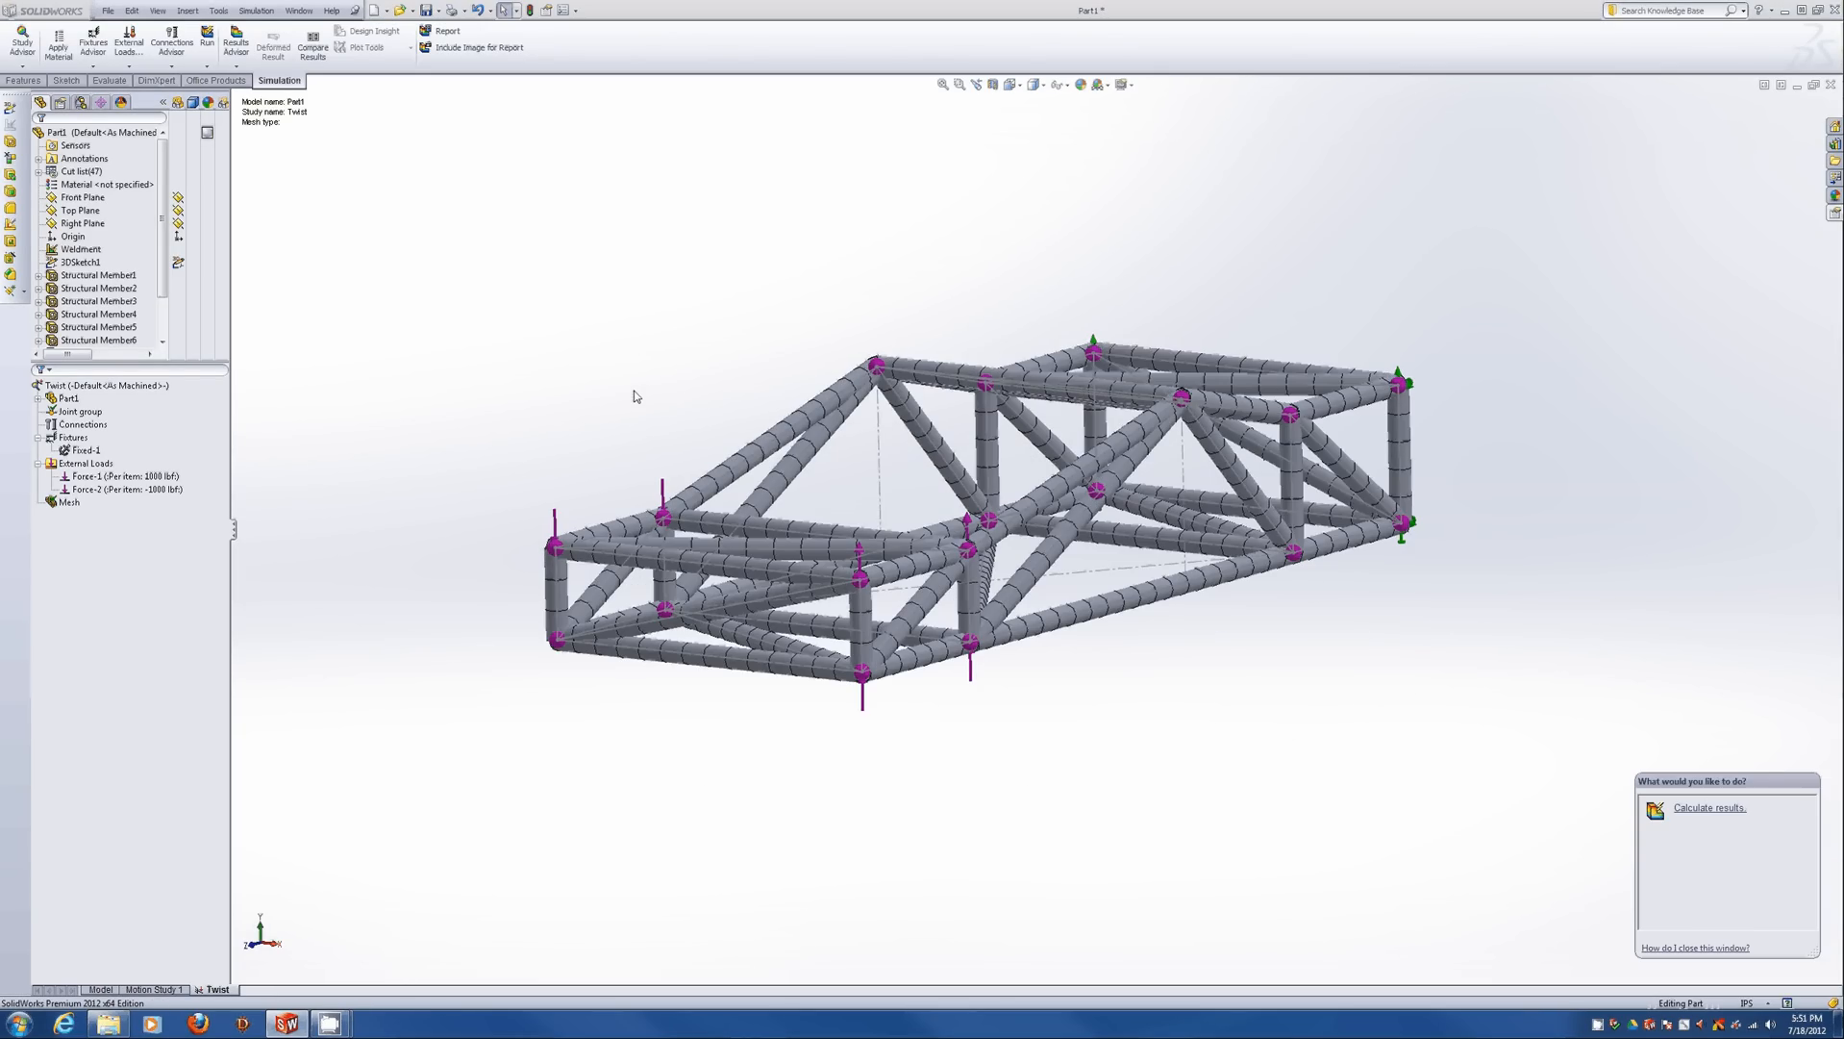
{"action": "left_click", "coordinate": [203, 46]}
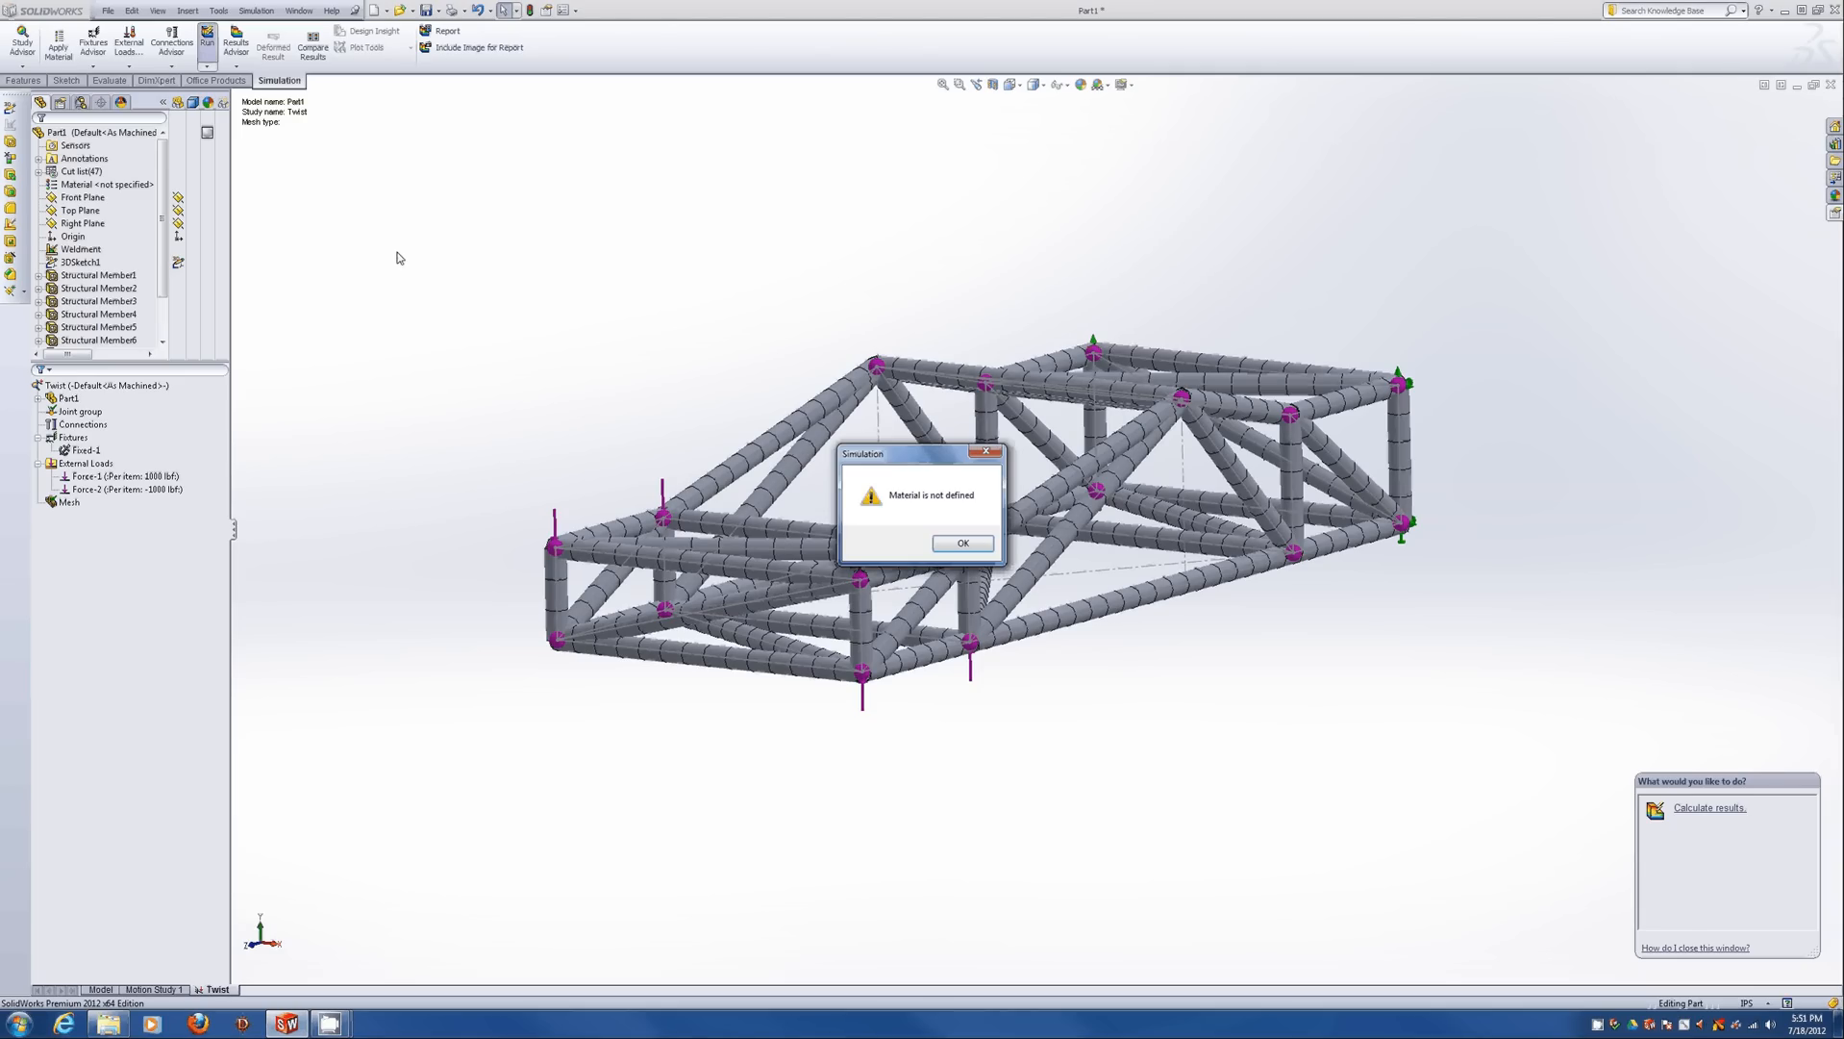
{"action": "left_click", "coordinate": [938, 548]}
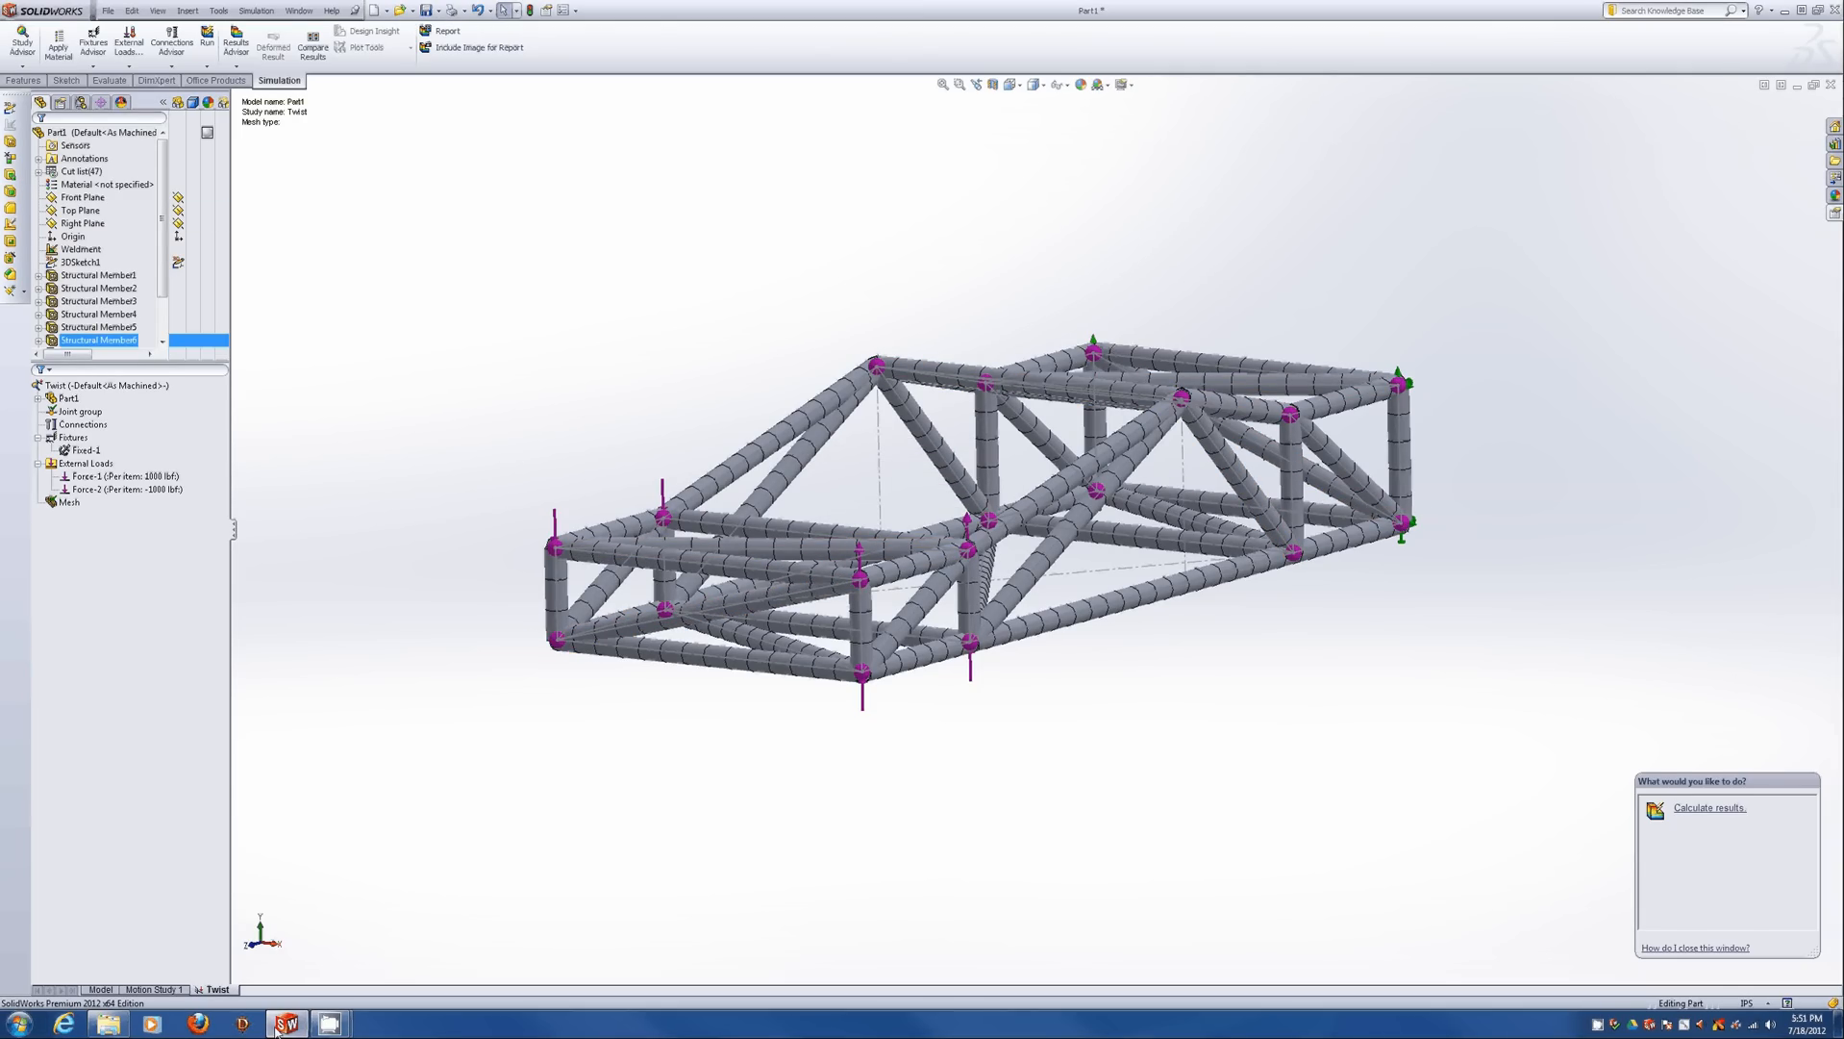
Assign AISI 4130 Steel, normalized at 870C, to the whole part in the model and return to the Twist study.
{"action": "left_click", "coordinate": [105, 990]}
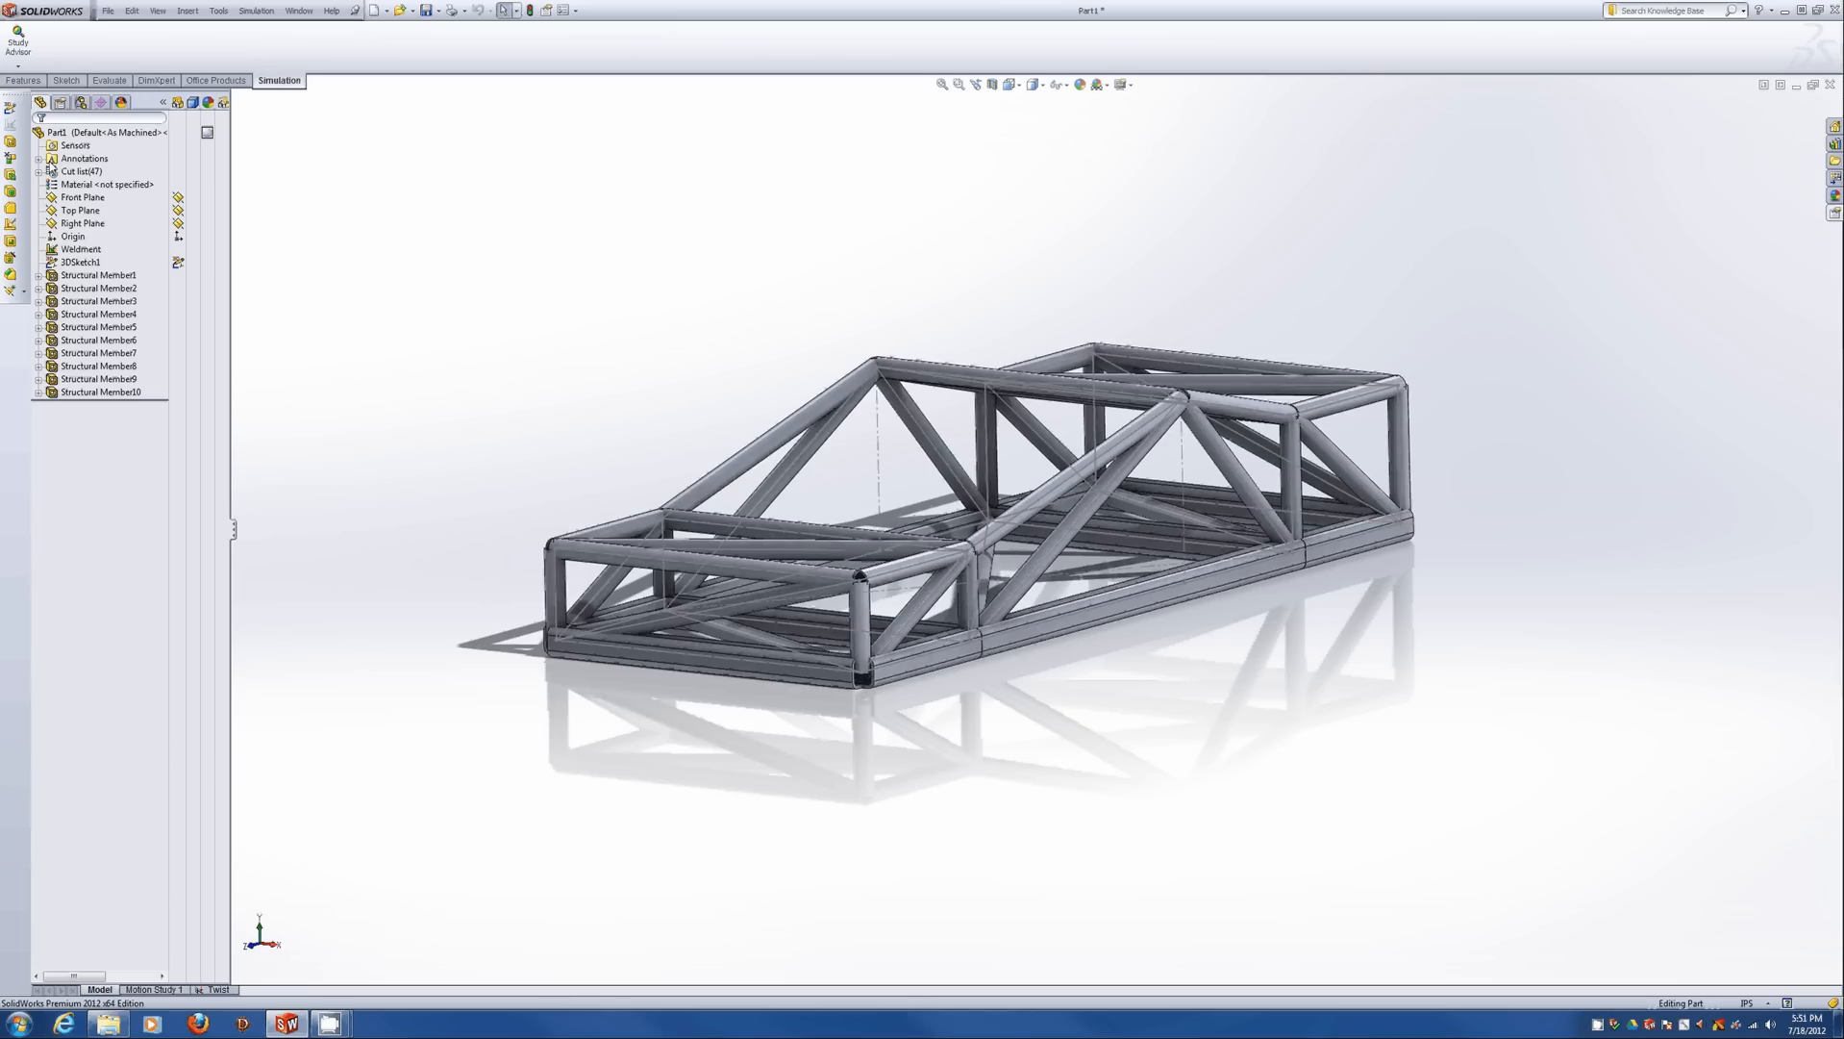
{"action": "right_click", "coordinate": [75, 183]}
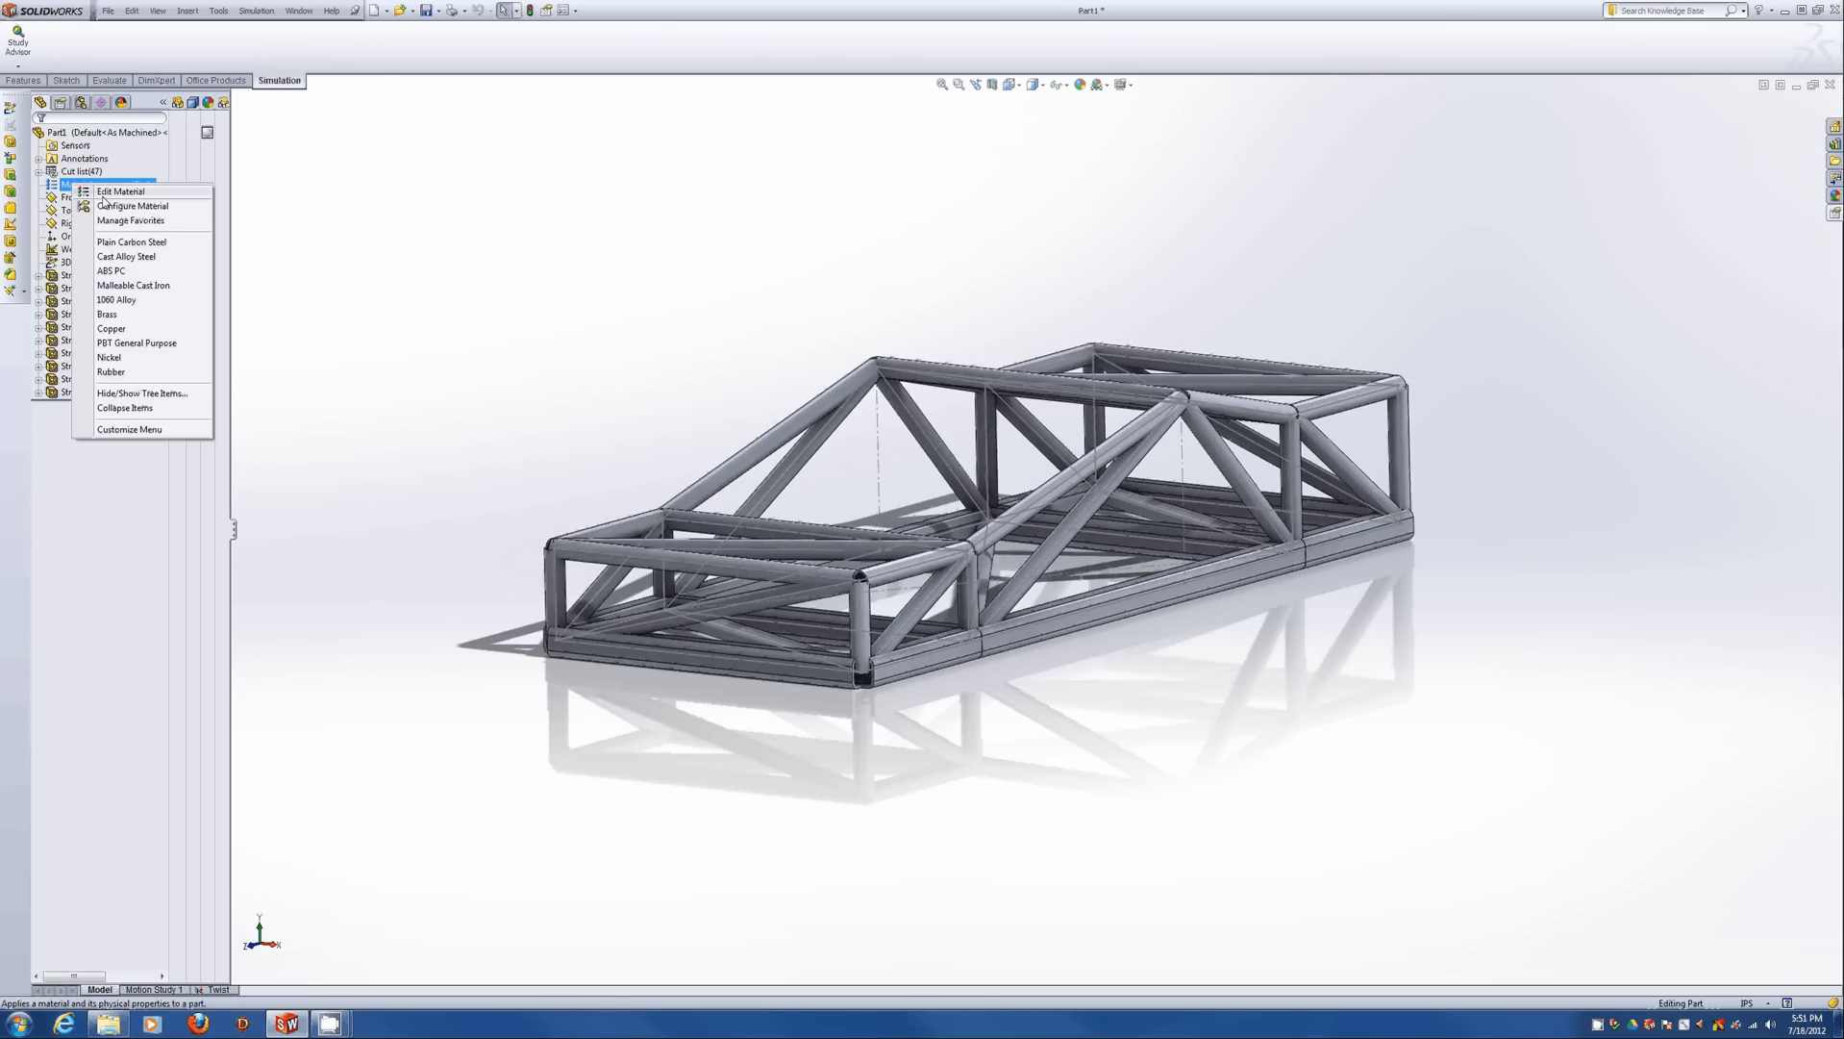
{"action": "left_click", "coordinate": [120, 191]}
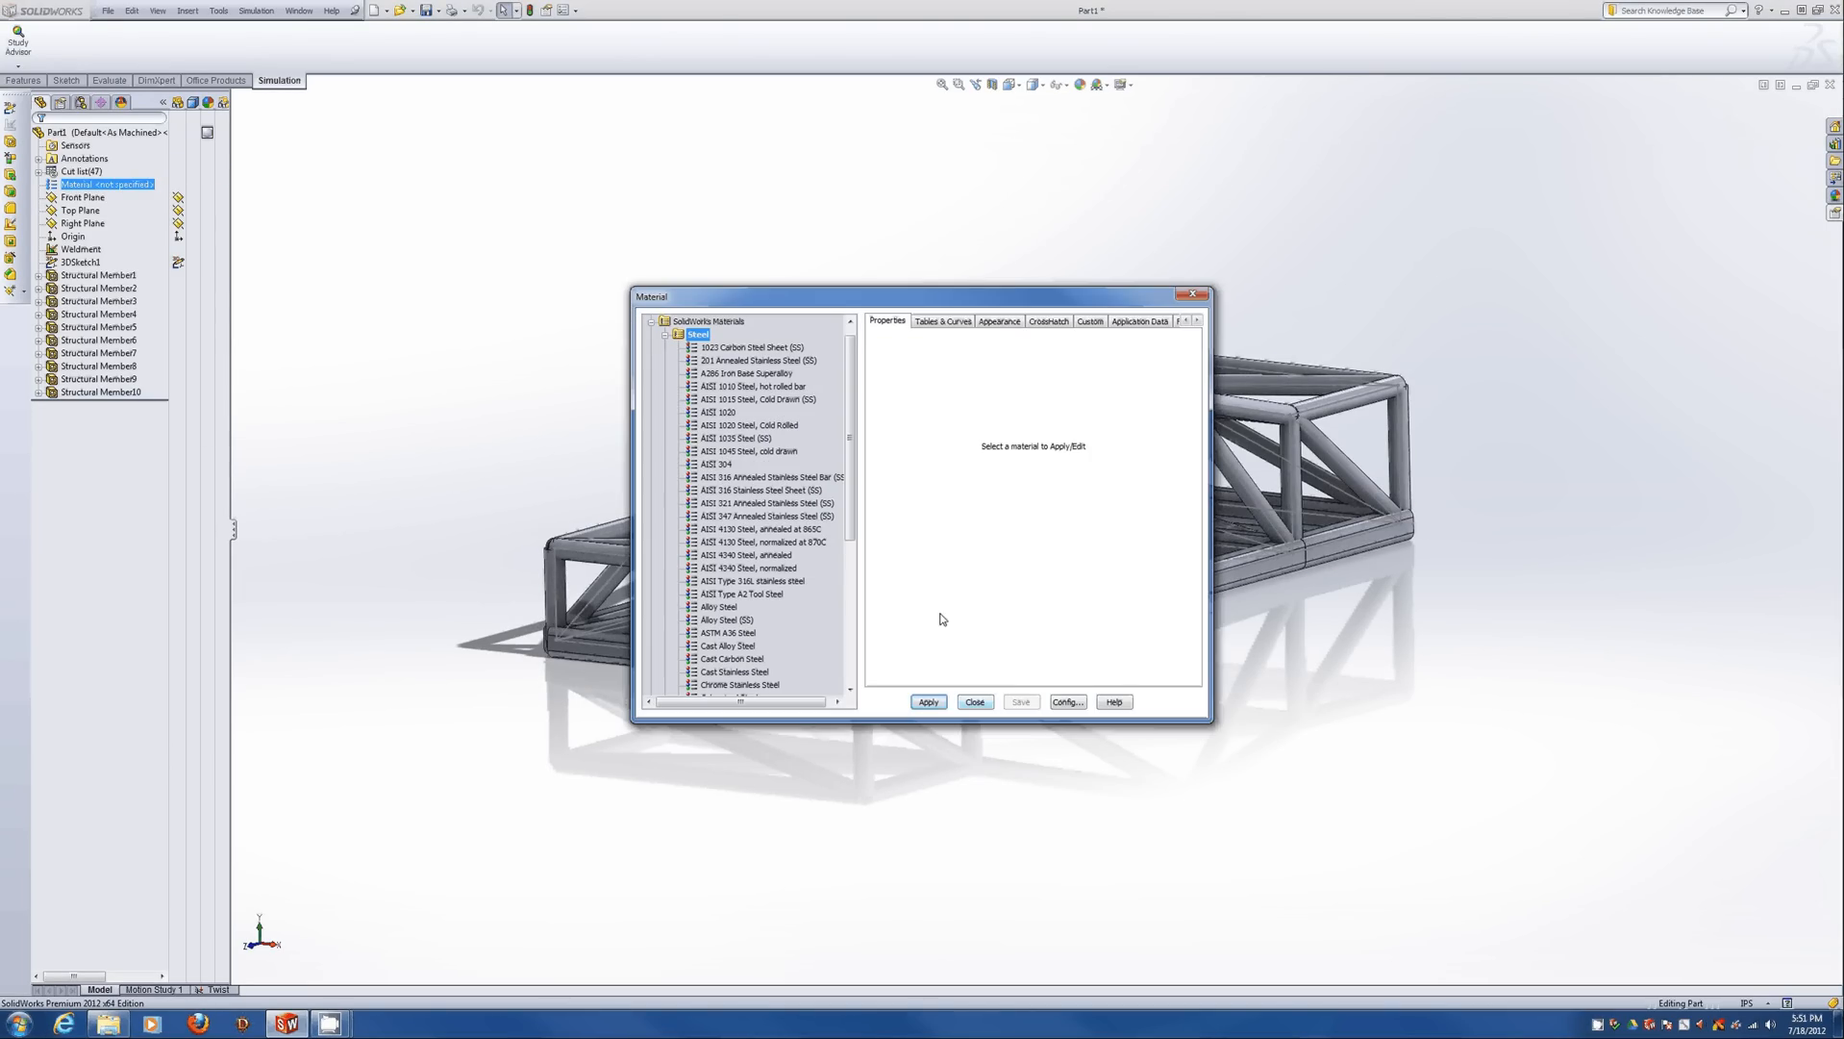
{"action": "mouse_move", "coordinate": [849, 410]}
{"action": "left_mouse_down"}
{"action": "mouse_move", "coordinate": [854, 489]}
{"action": "mouse_move", "coordinate": [851, 444]}
{"action": "left_mouse_up"}
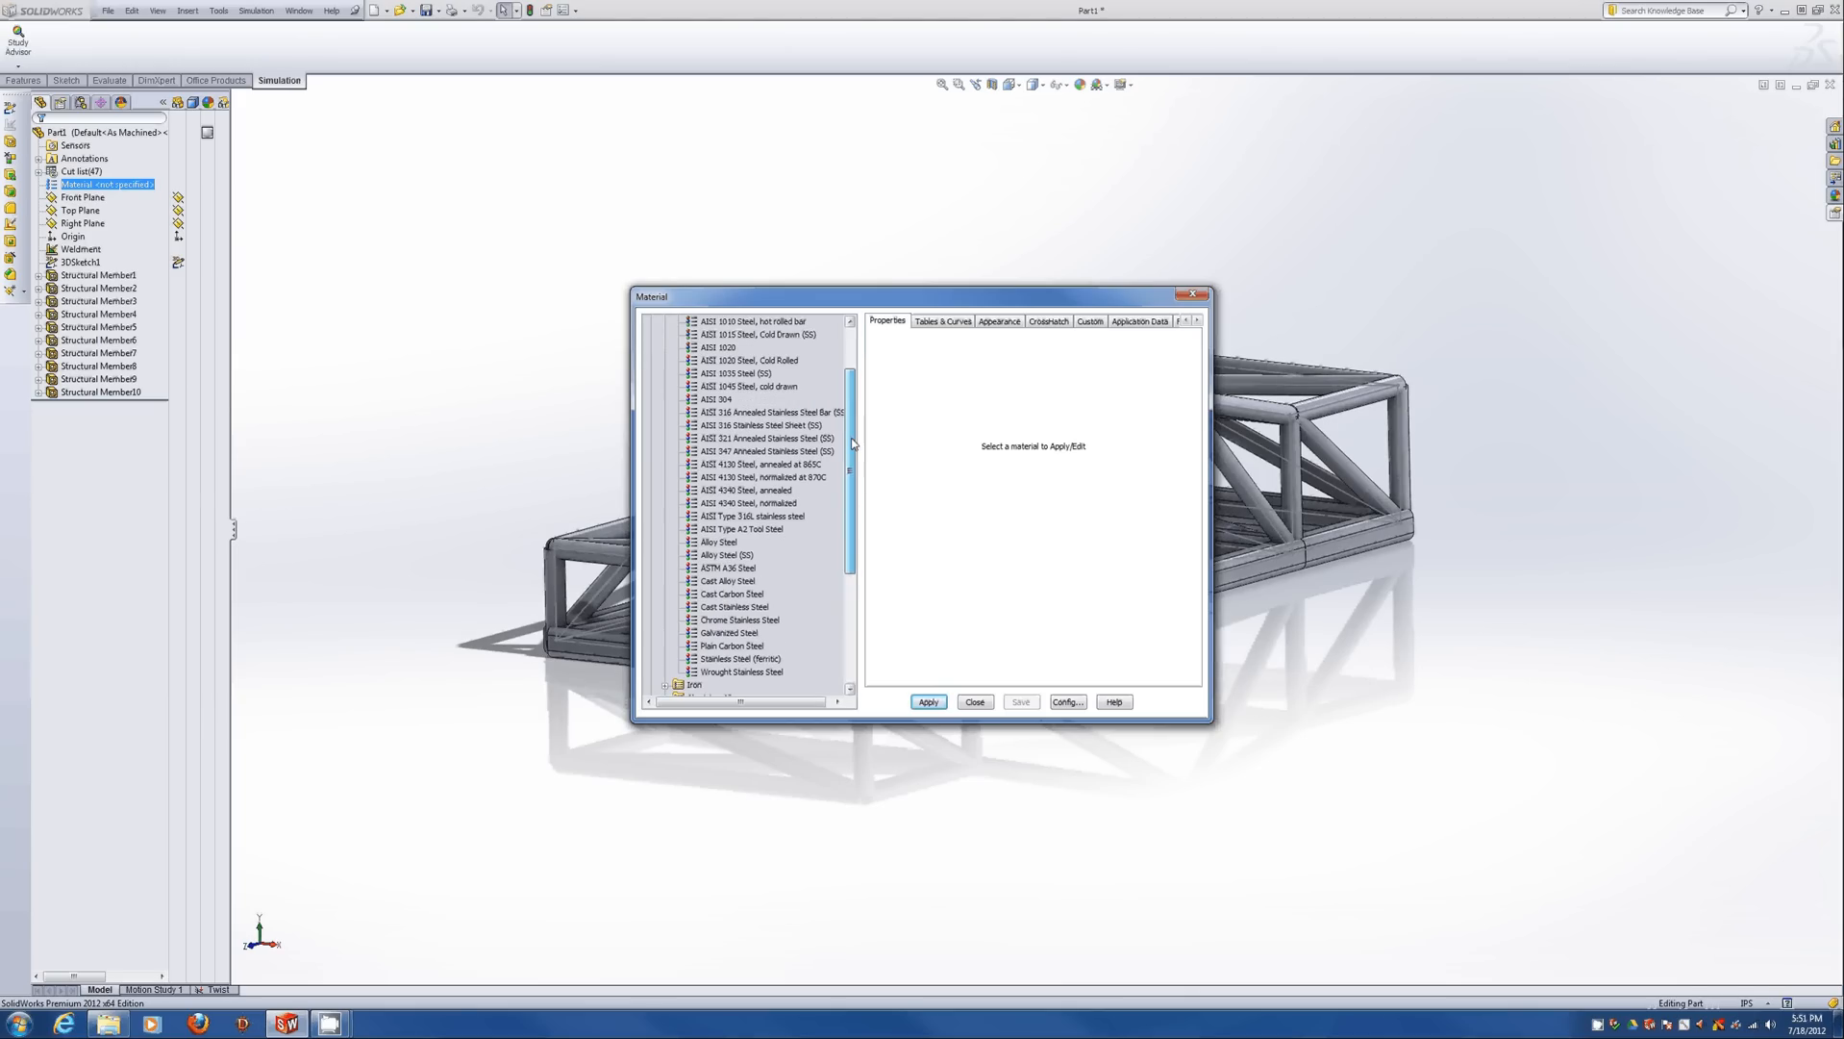
{"action": "left_click", "coordinate": [763, 477]}
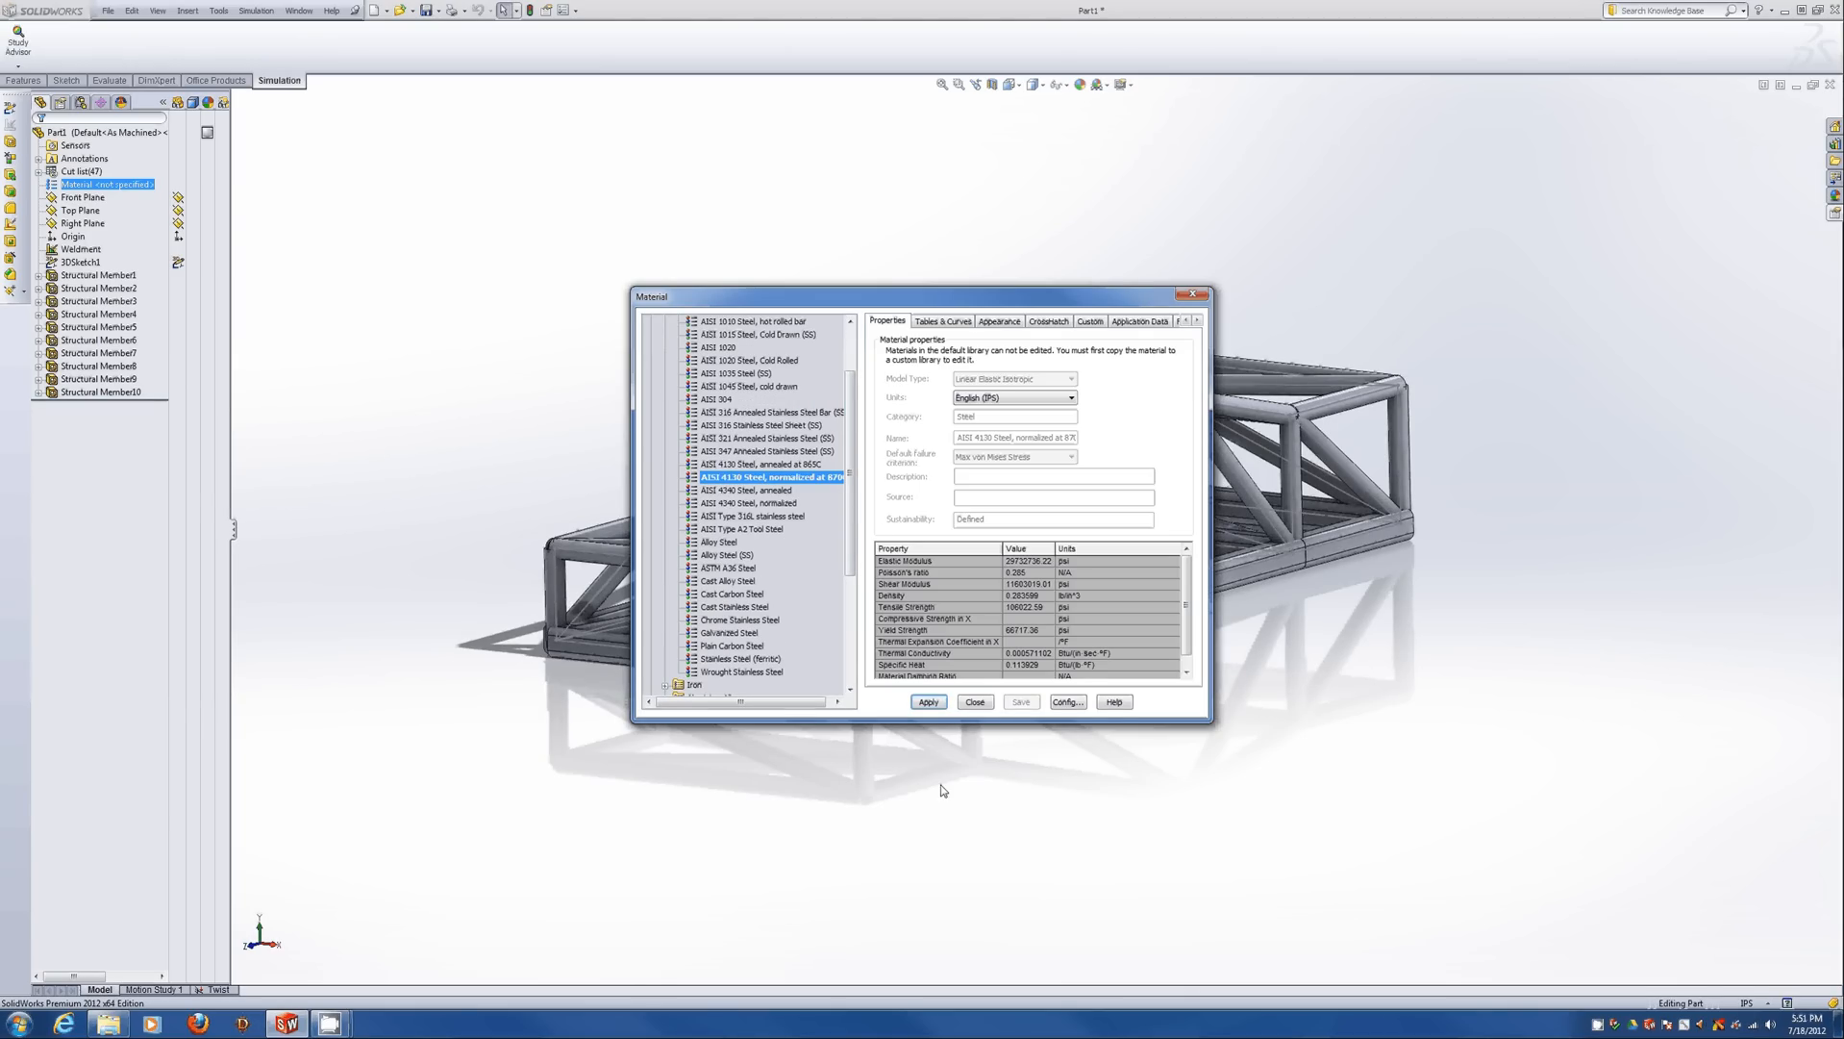
{"action": "left_click", "coordinate": [928, 702]}
{"action": "left_click", "coordinate": [974, 702]}
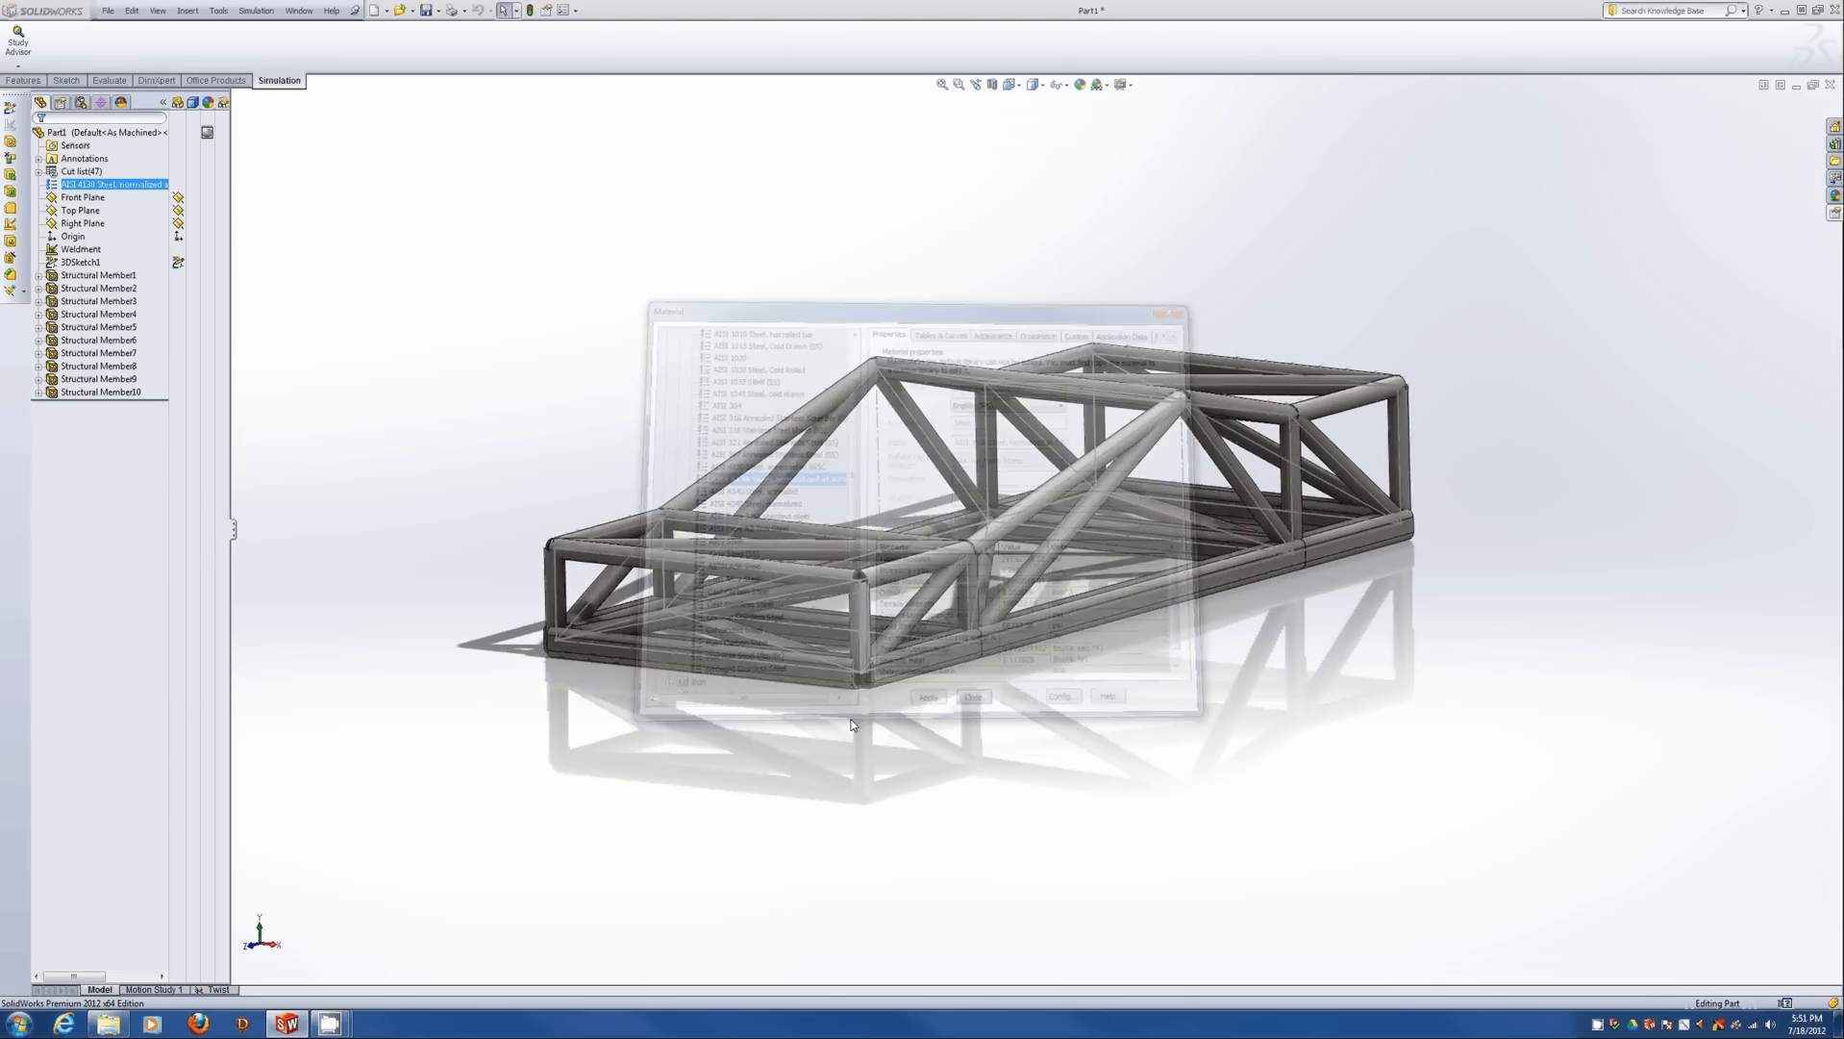
{"action": "left_click", "coordinate": [216, 989]}
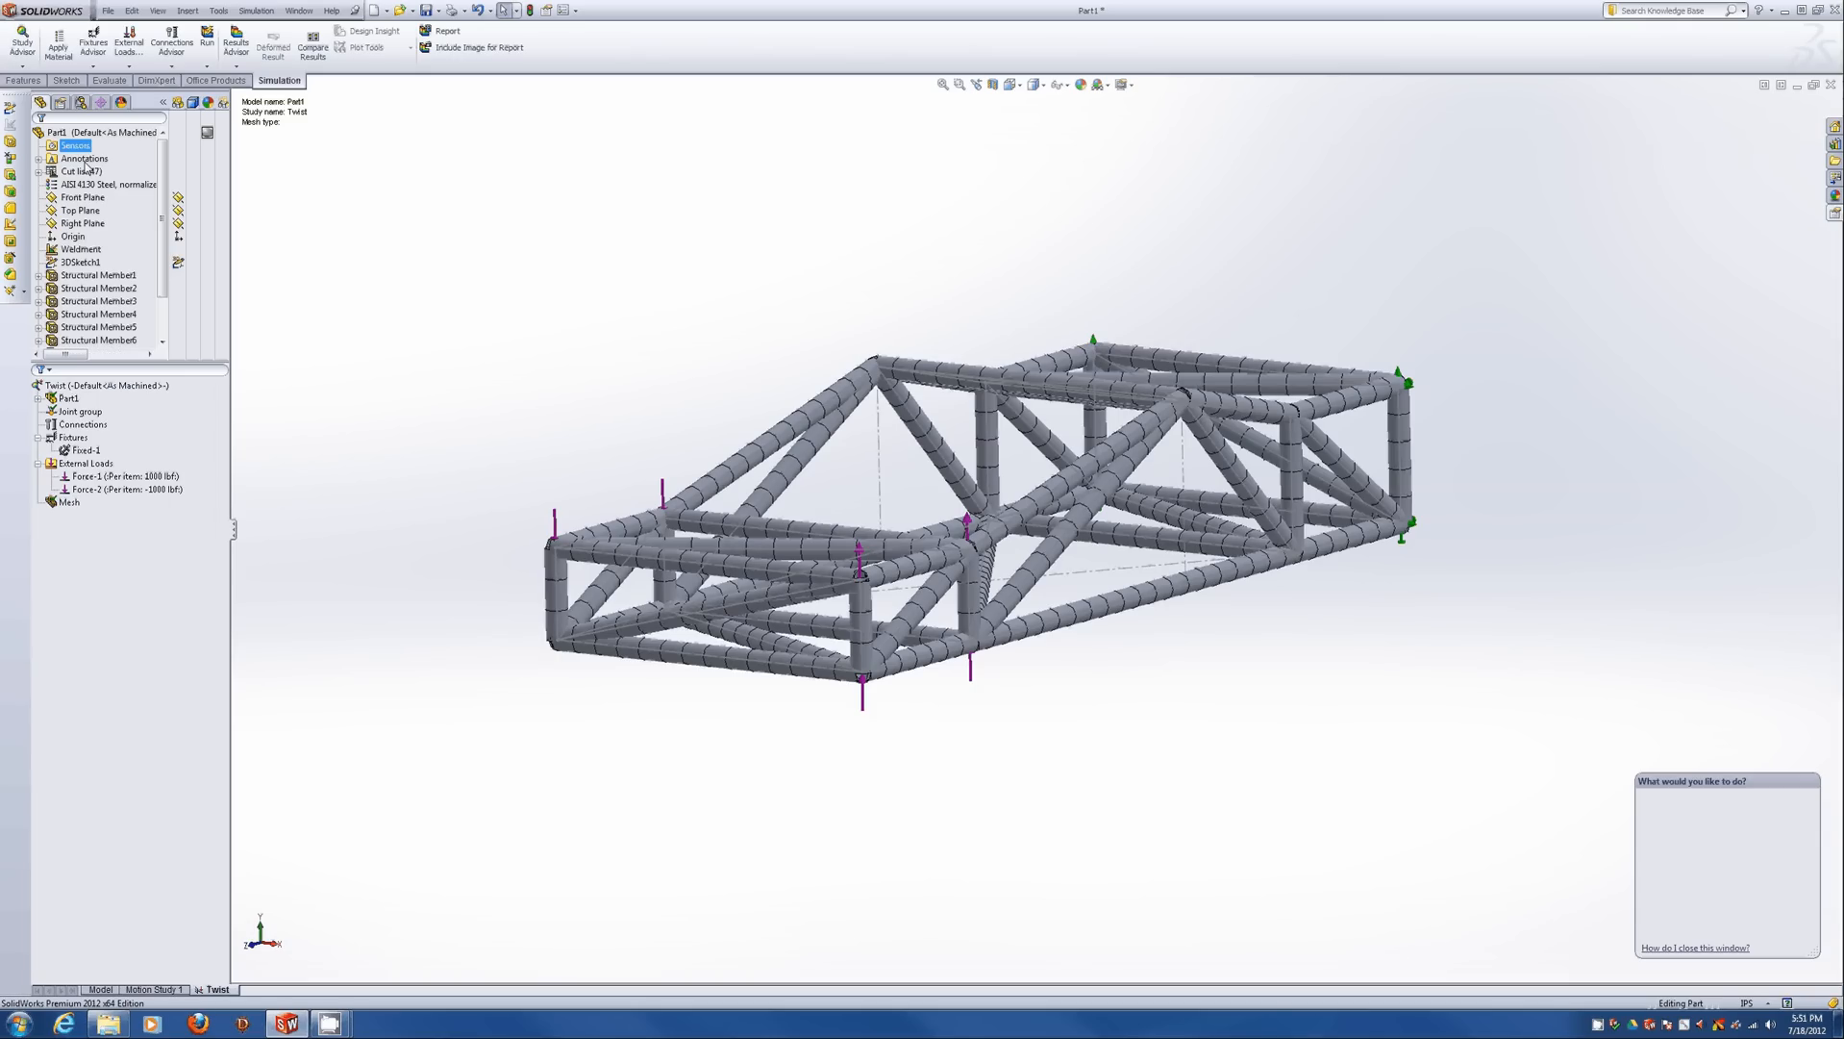
Inspect the study part's cut list and the material options available for it.
{"action": "left_click", "coordinate": [63, 399]}
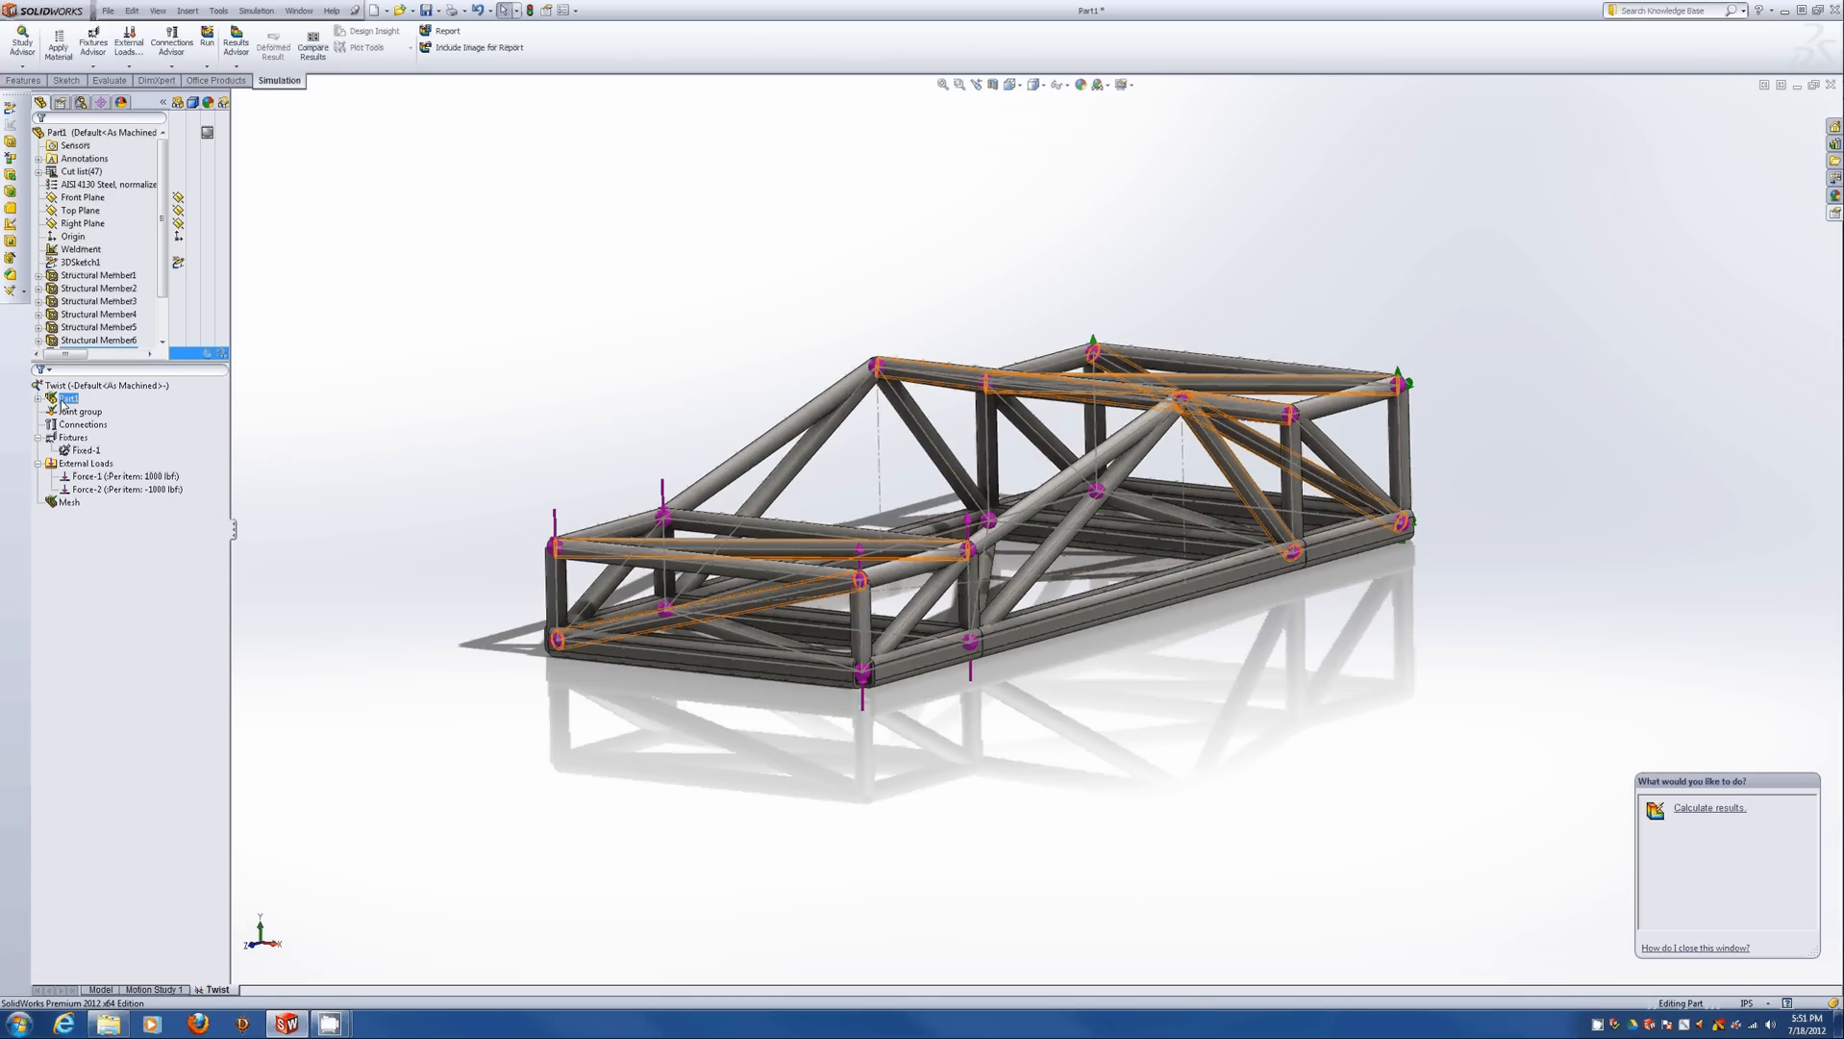
{"action": "right_click", "coordinate": [50, 405]}
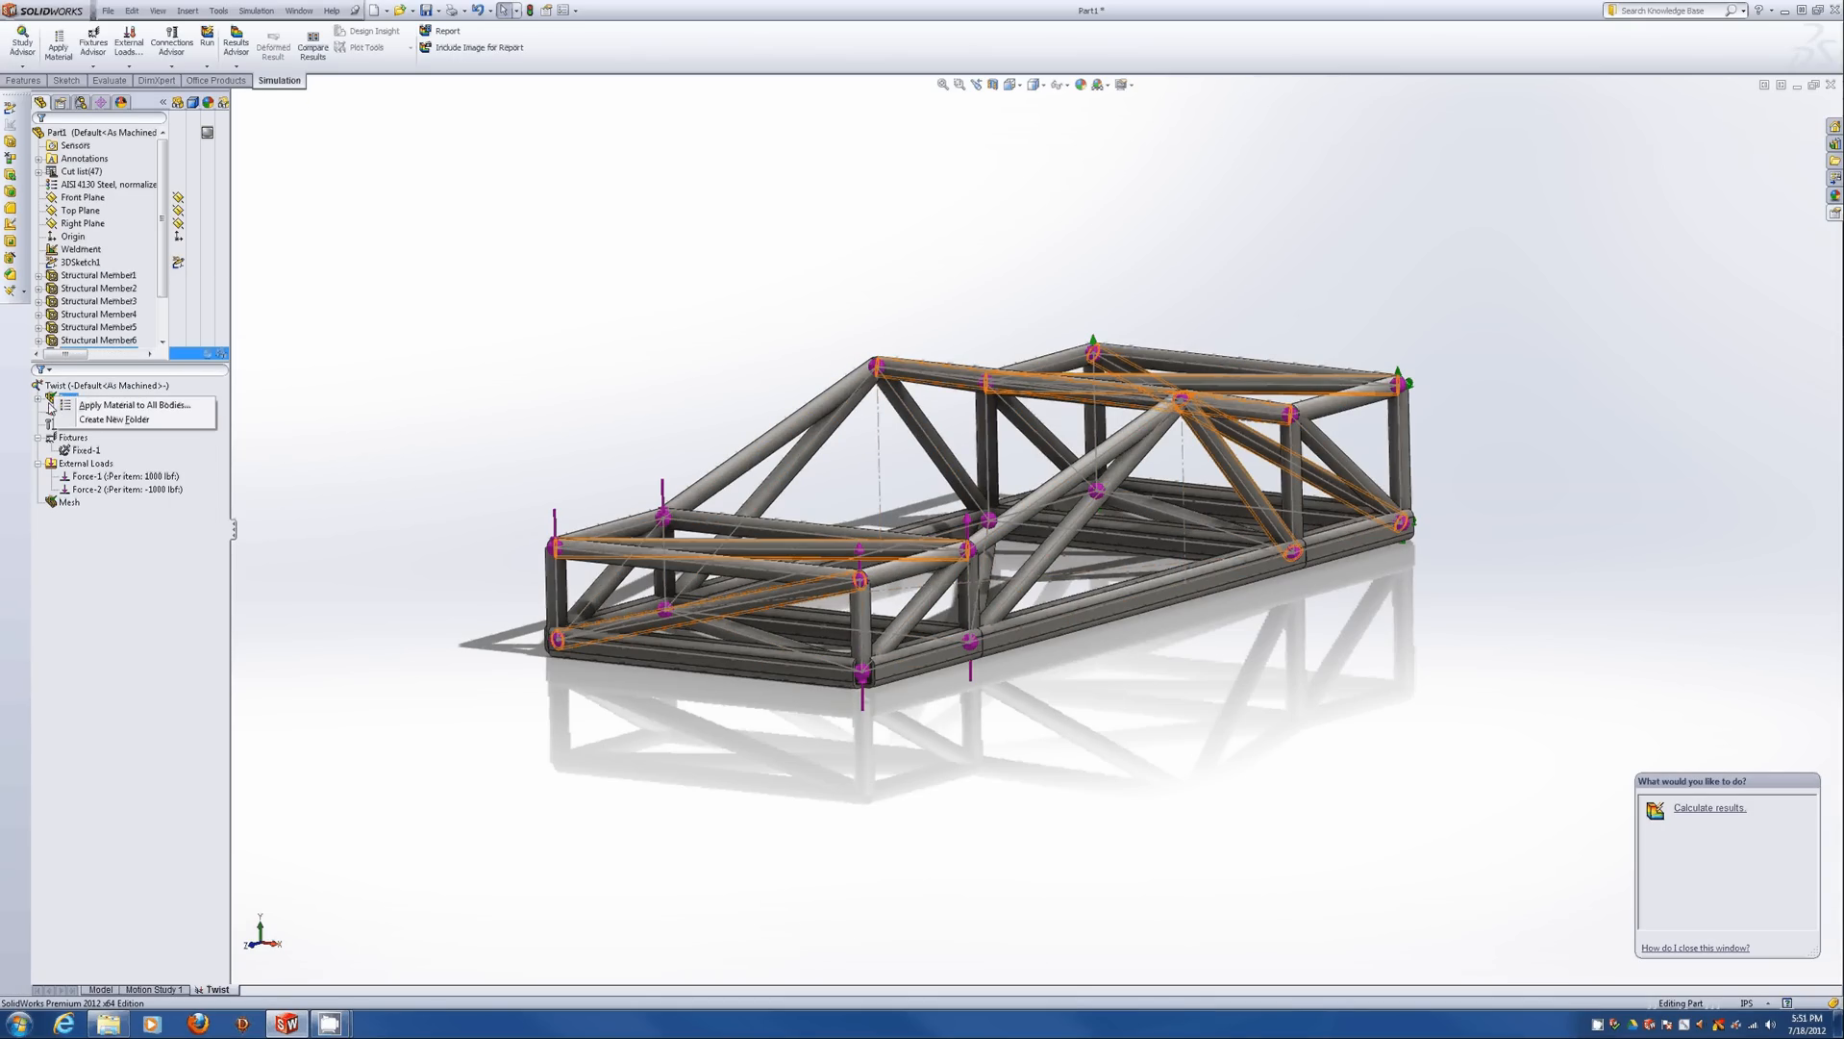
{"action": "left_click", "coordinate": [38, 398]}
{"action": "left_click", "coordinate": [52, 412]}
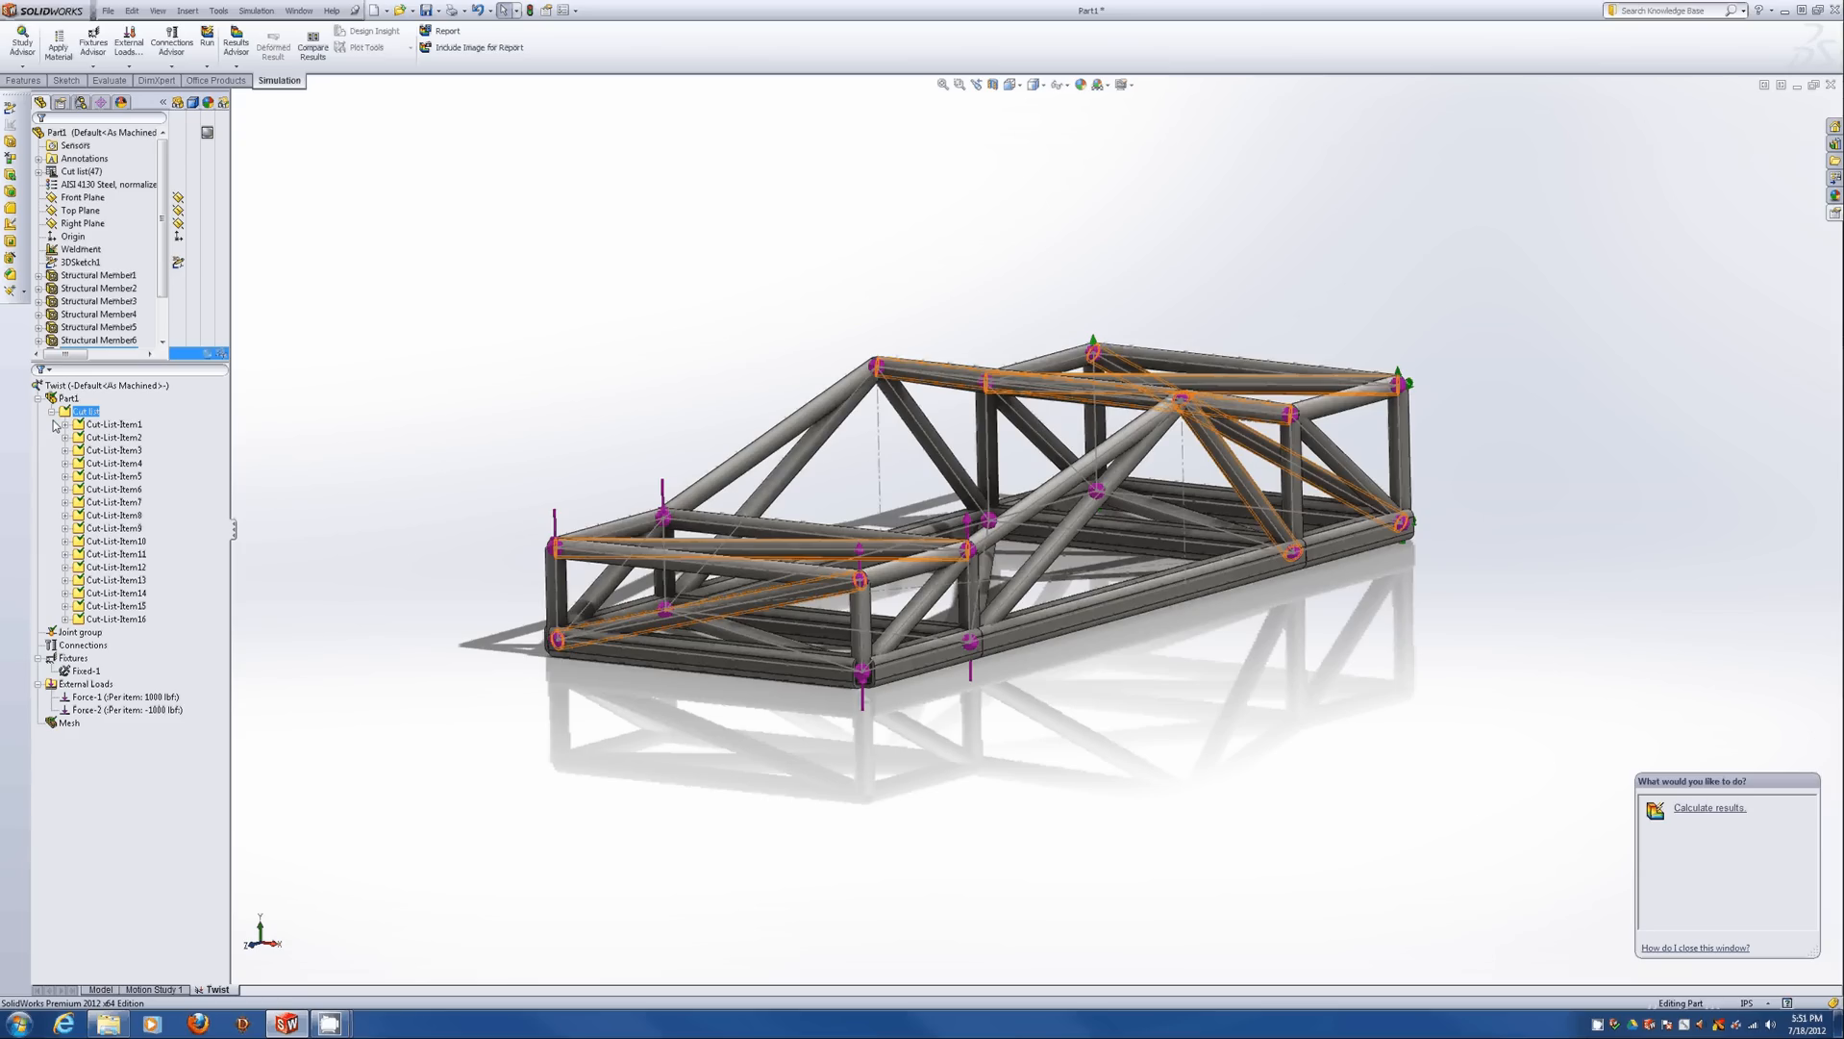
{"action": "right_click", "coordinate": [63, 411]}
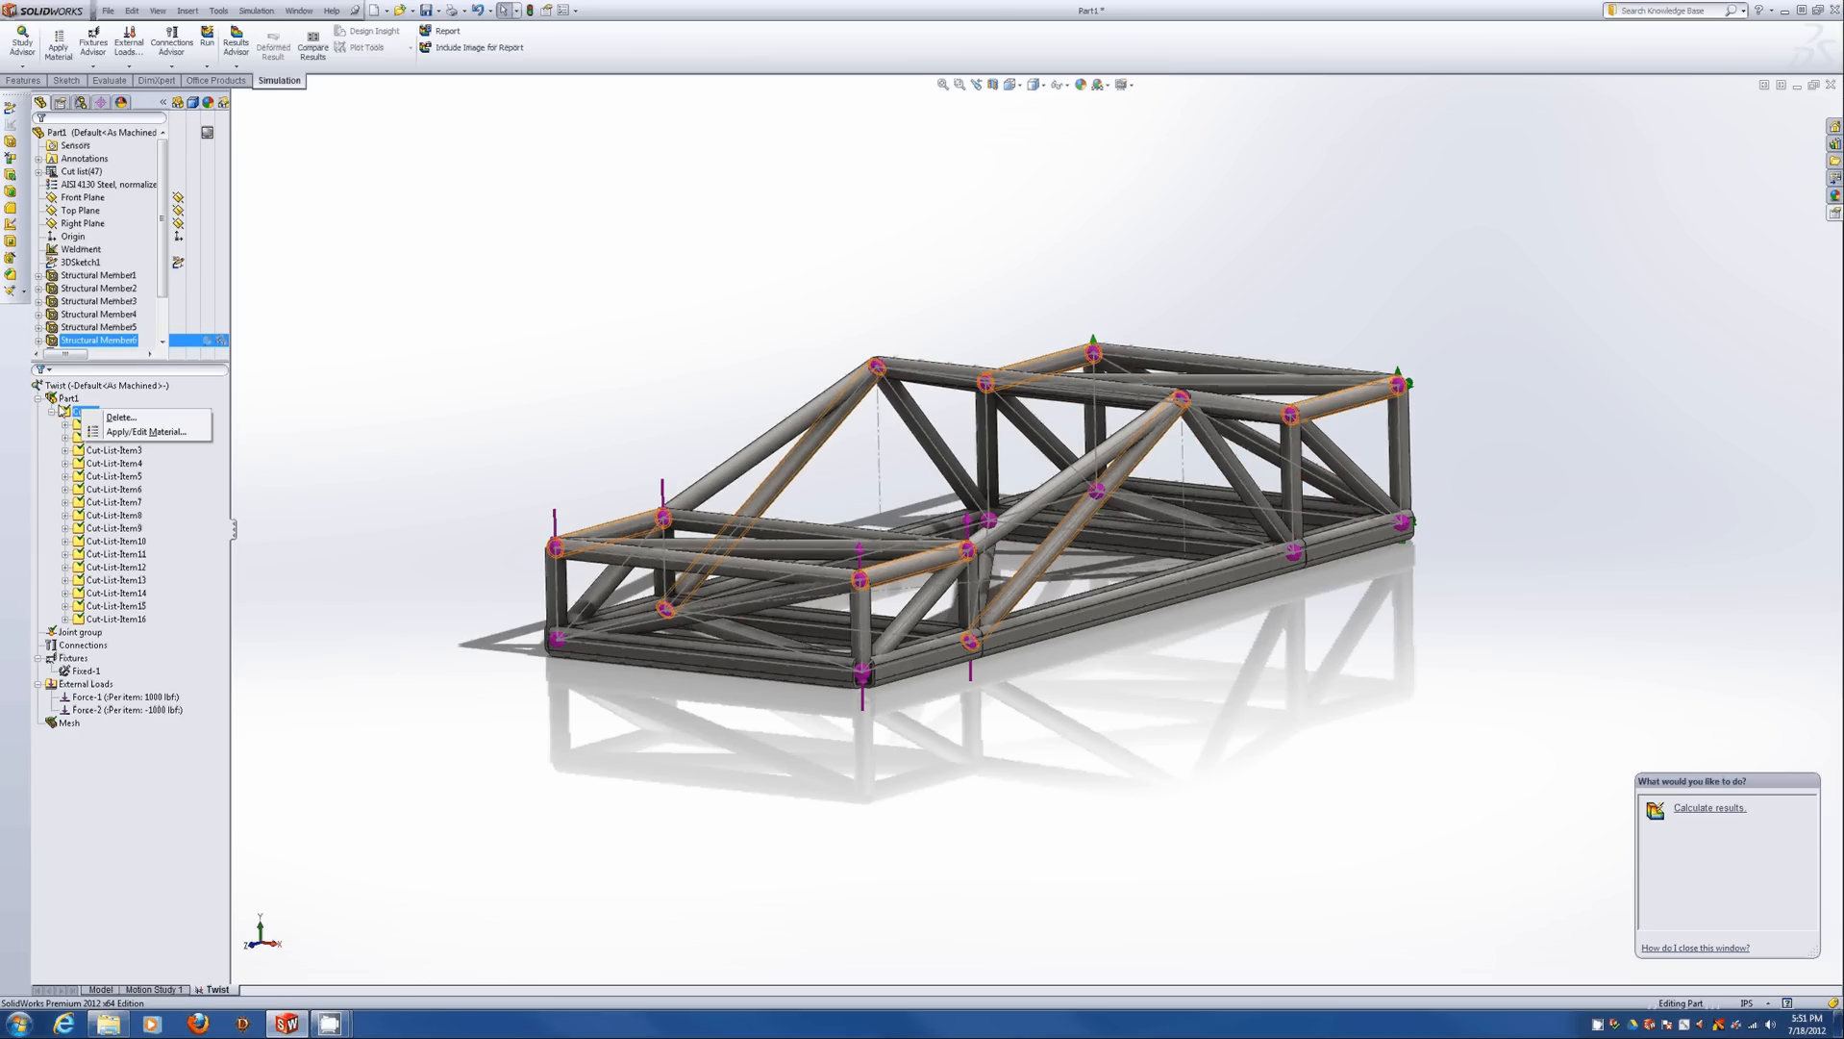
{"action": "left_click", "coordinate": [38, 398]}
{"action": "left_click", "coordinate": [62, 424]}
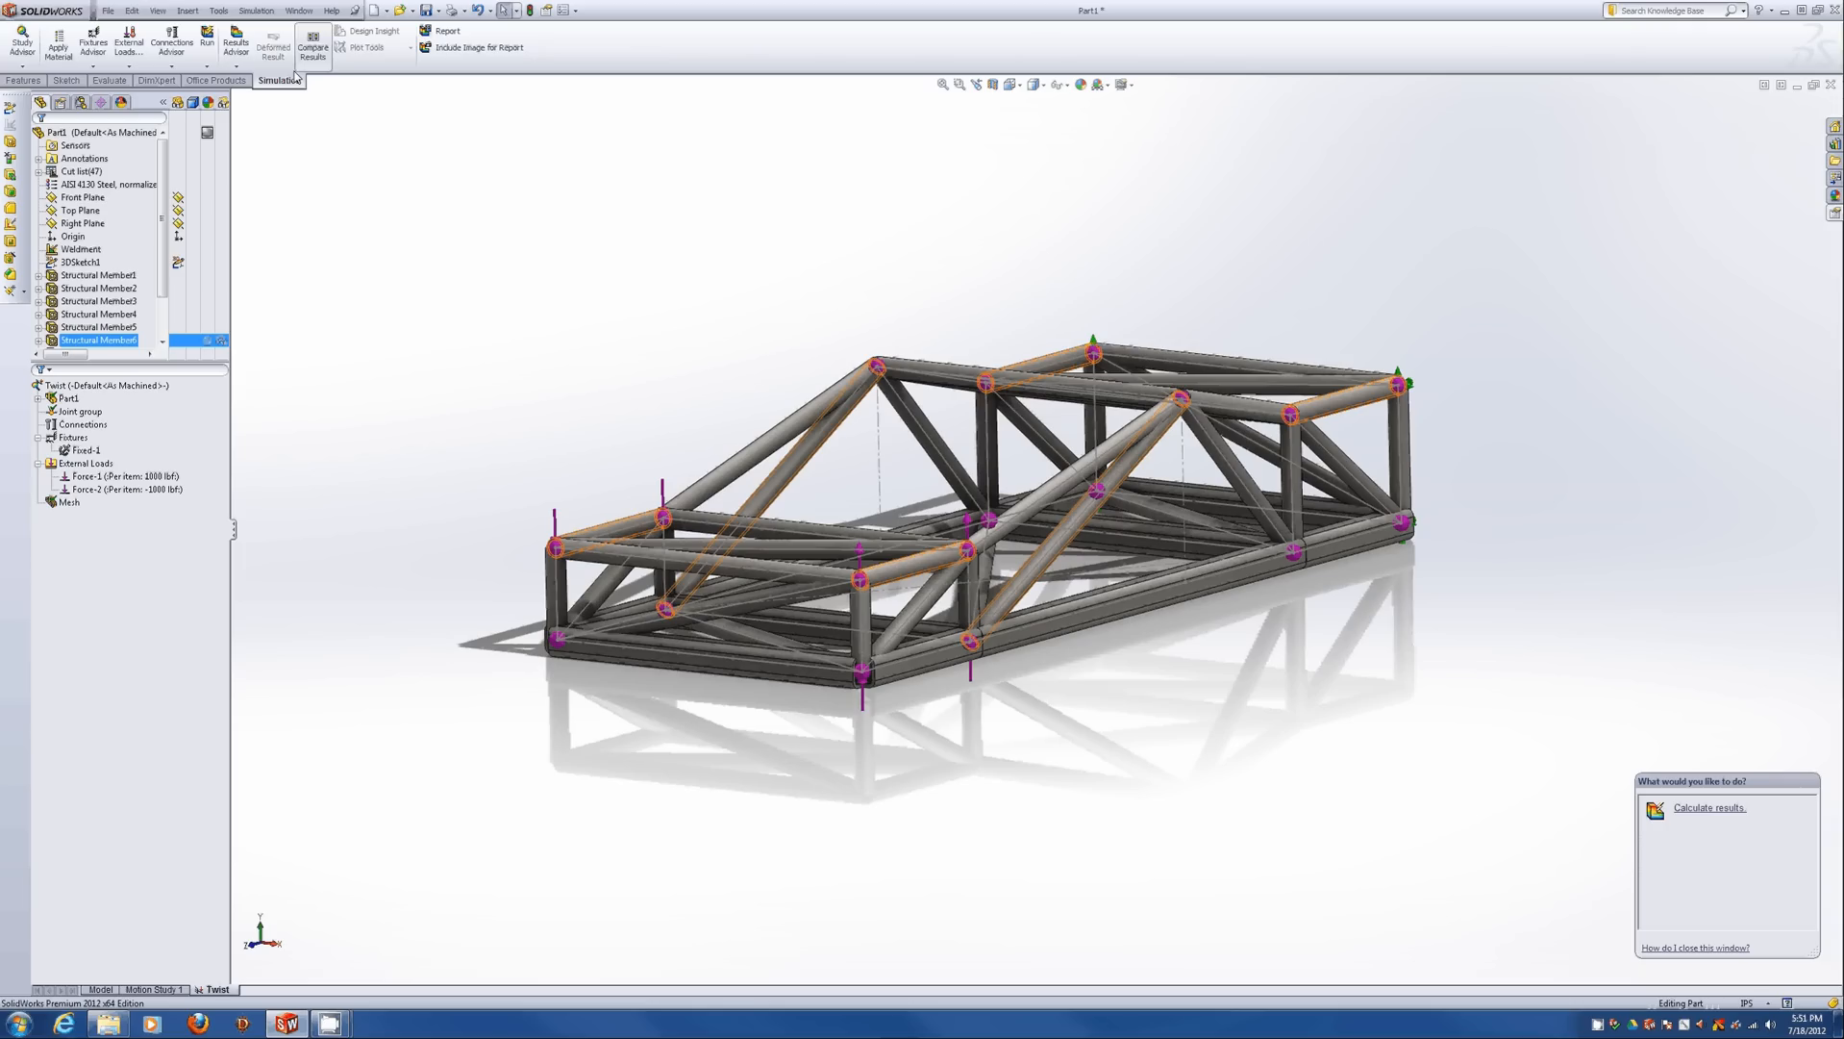
Run the Twist study and examine the deformed stress plot from different angles.
{"action": "left_click", "coordinate": [208, 43]}
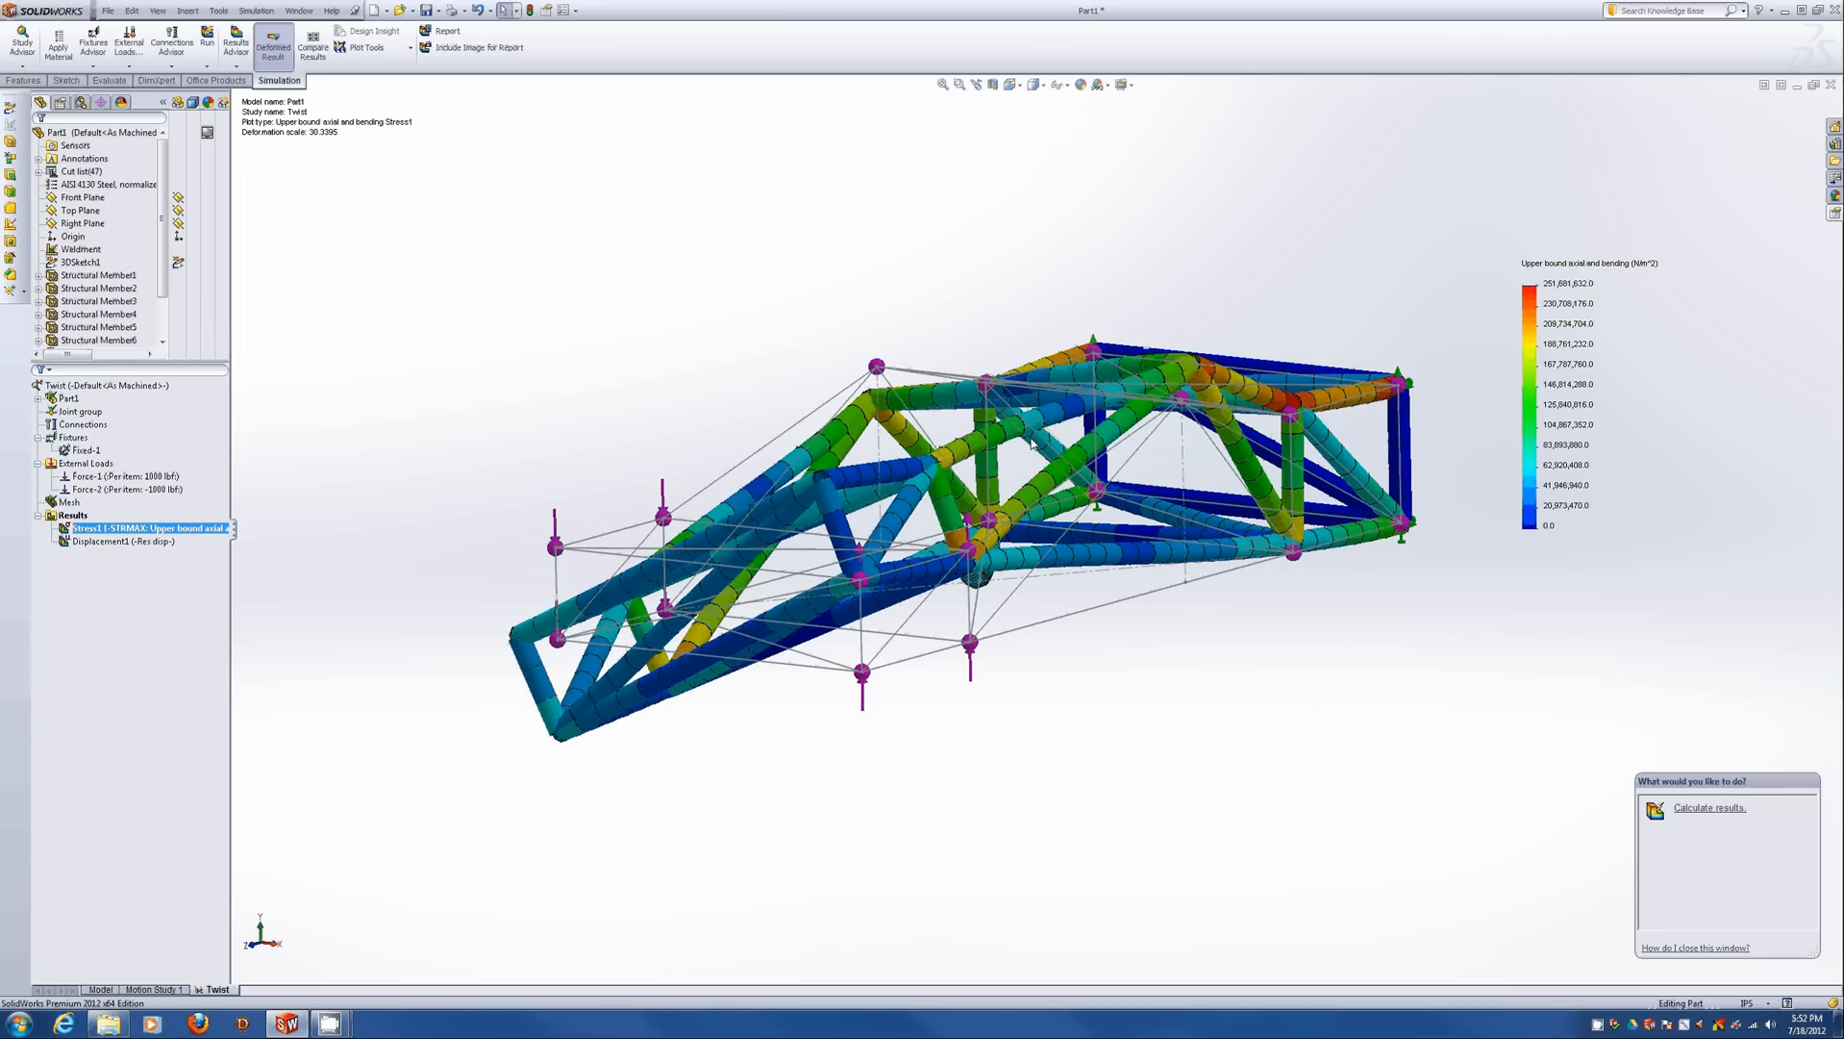
{"action": "mouse_move", "coordinate": [1036, 434]}
{"action": "middle_mouse_down"}
{"action": "mouse_move", "coordinate": [1076, 420]}
{"action": "mouse_move", "coordinate": [1023, 423]}
{"action": "mouse_move", "coordinate": [1021, 466]}
{"action": "mouse_move", "coordinate": [1070, 440]}
{"action": "middle_mouse_up"}
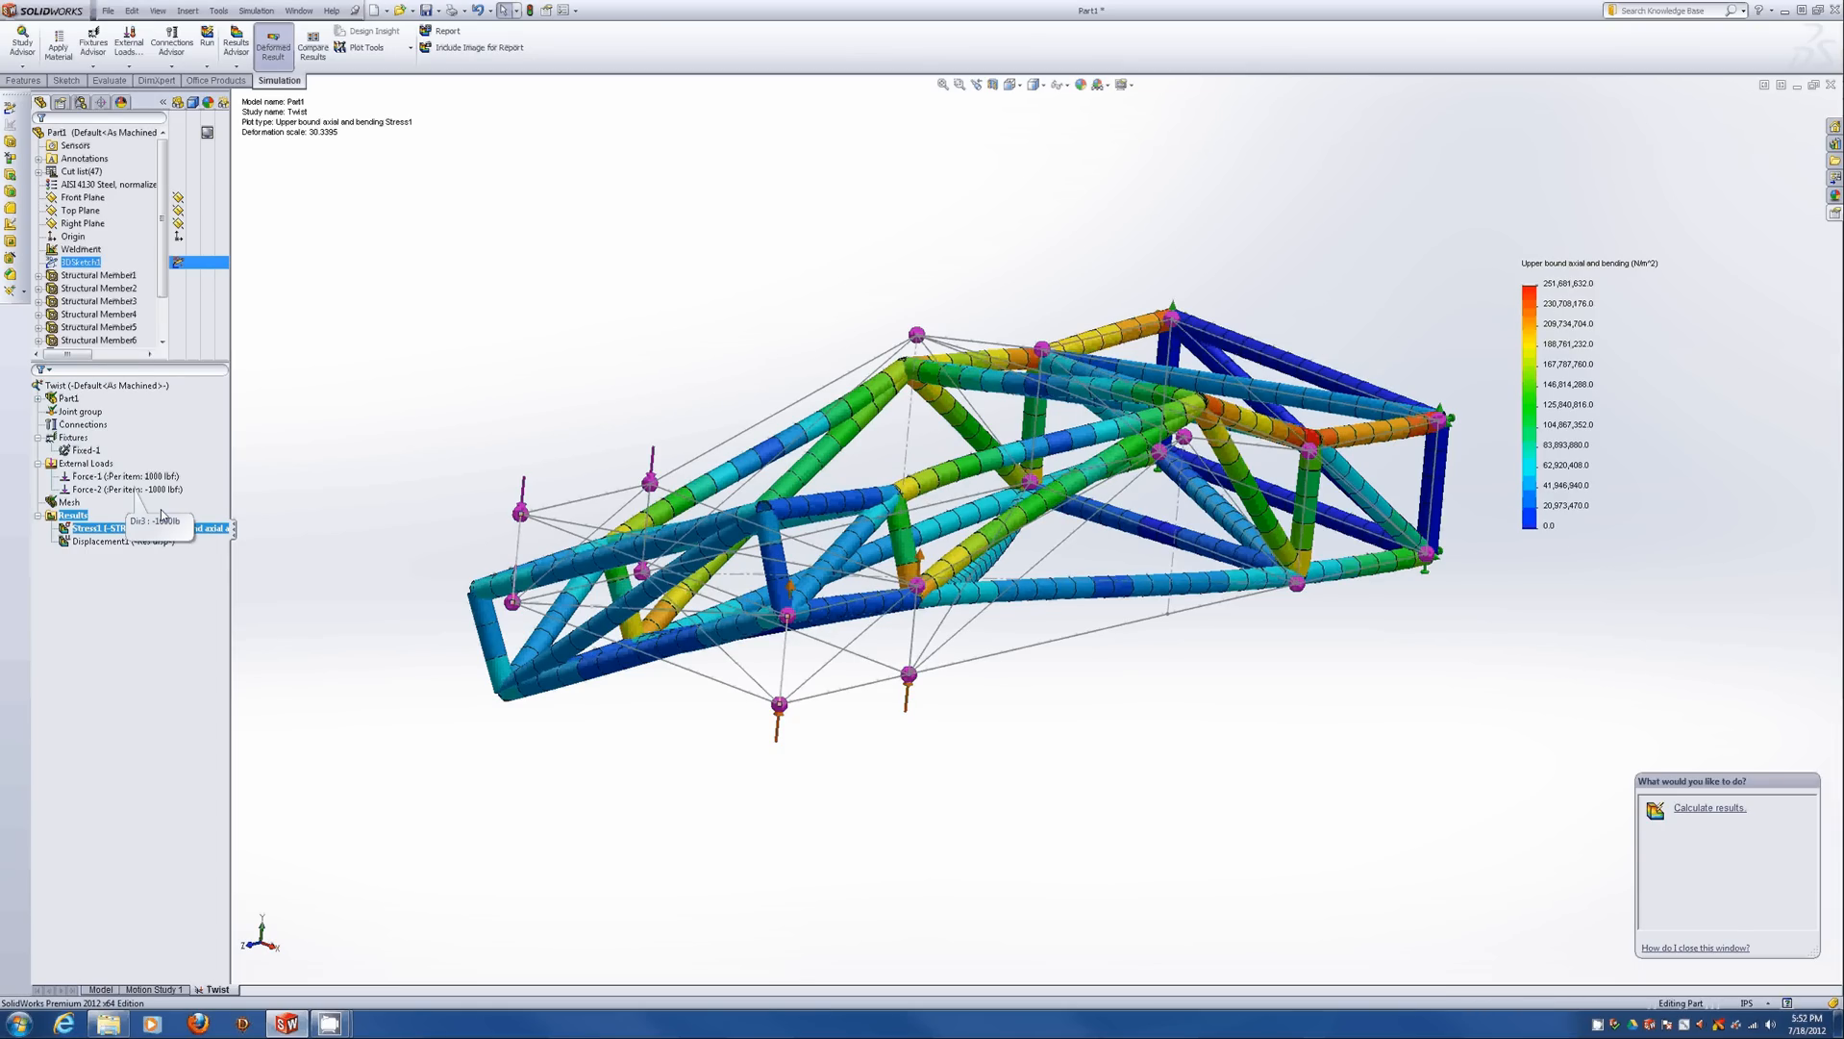
{"action": "mouse_move", "coordinate": [1270, 361]}
{"action": "middle_mouse_down"}
{"action": "mouse_move", "coordinate": [1191, 291]}
{"action": "mouse_move", "coordinate": [1271, 358]}
{"action": "middle_mouse_up"}
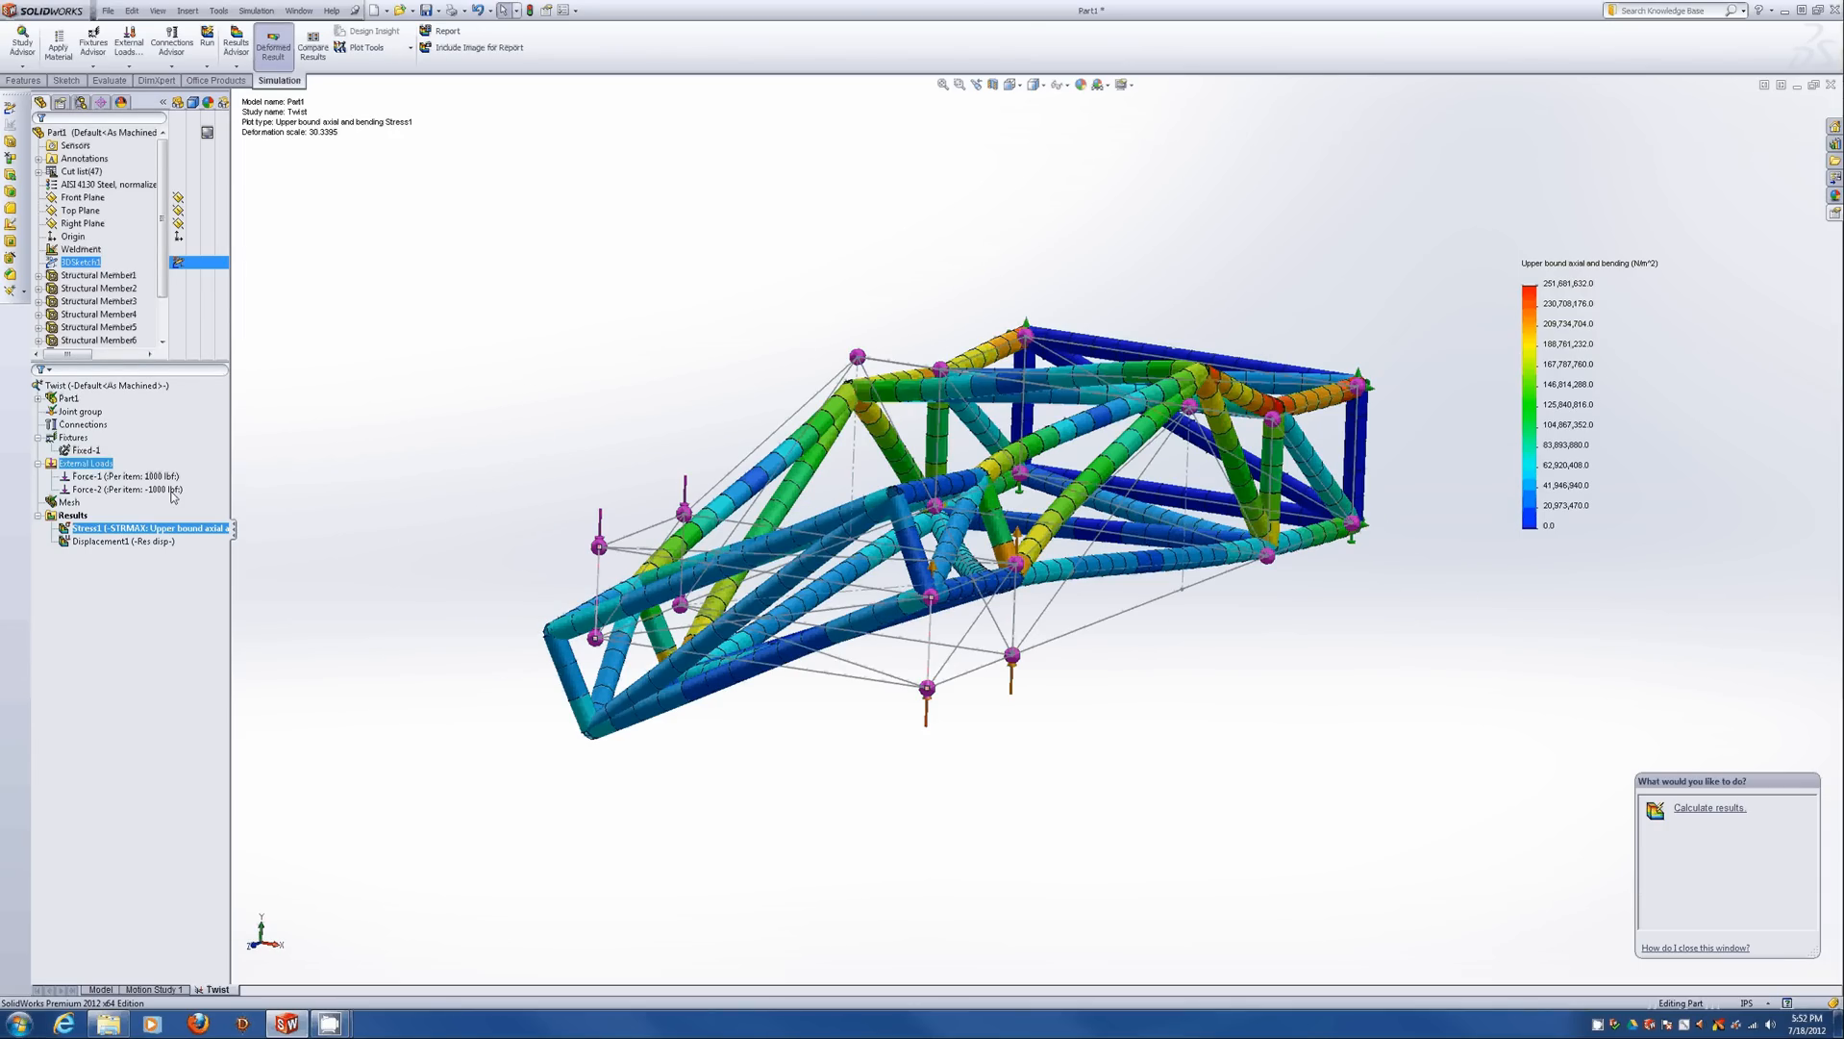
Redefine the stress plot with ksi units and a true scale deformed shape, and view the frame from the side.
{"action": "right_click", "coordinate": [119, 532]}
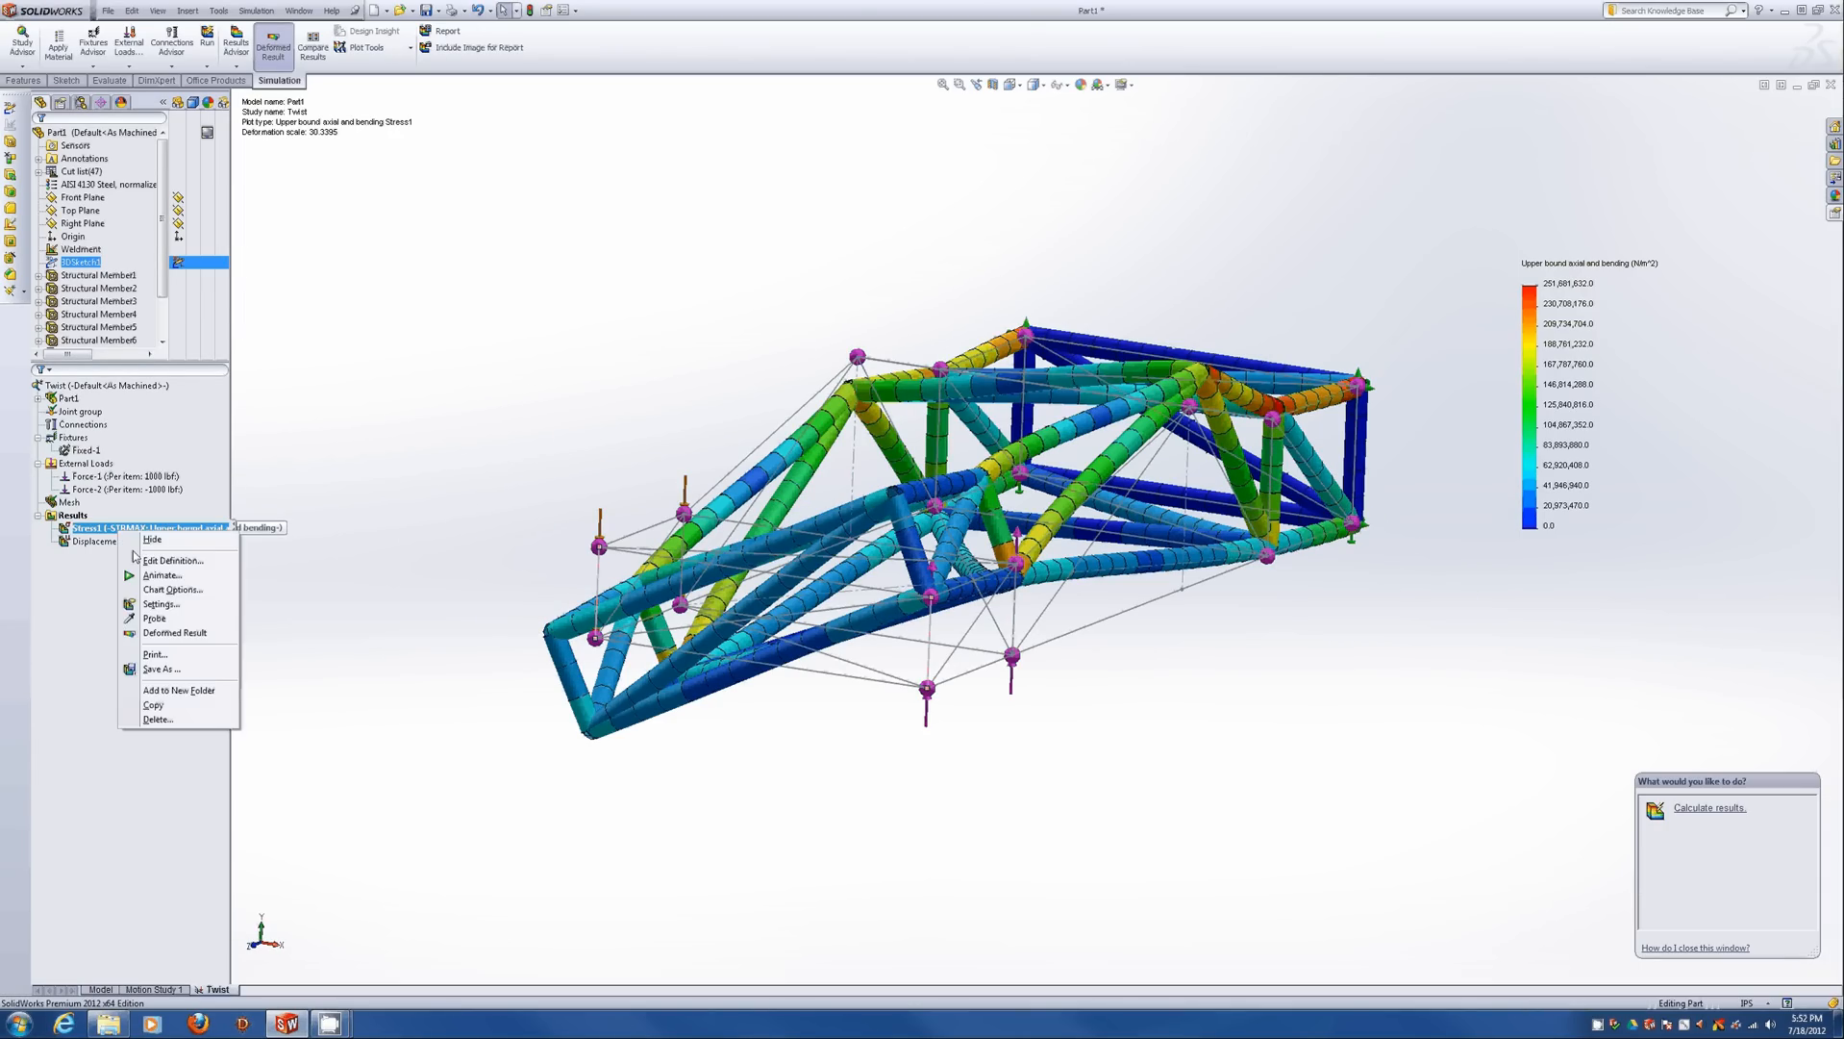
{"action": "left_click", "coordinate": [135, 559]}
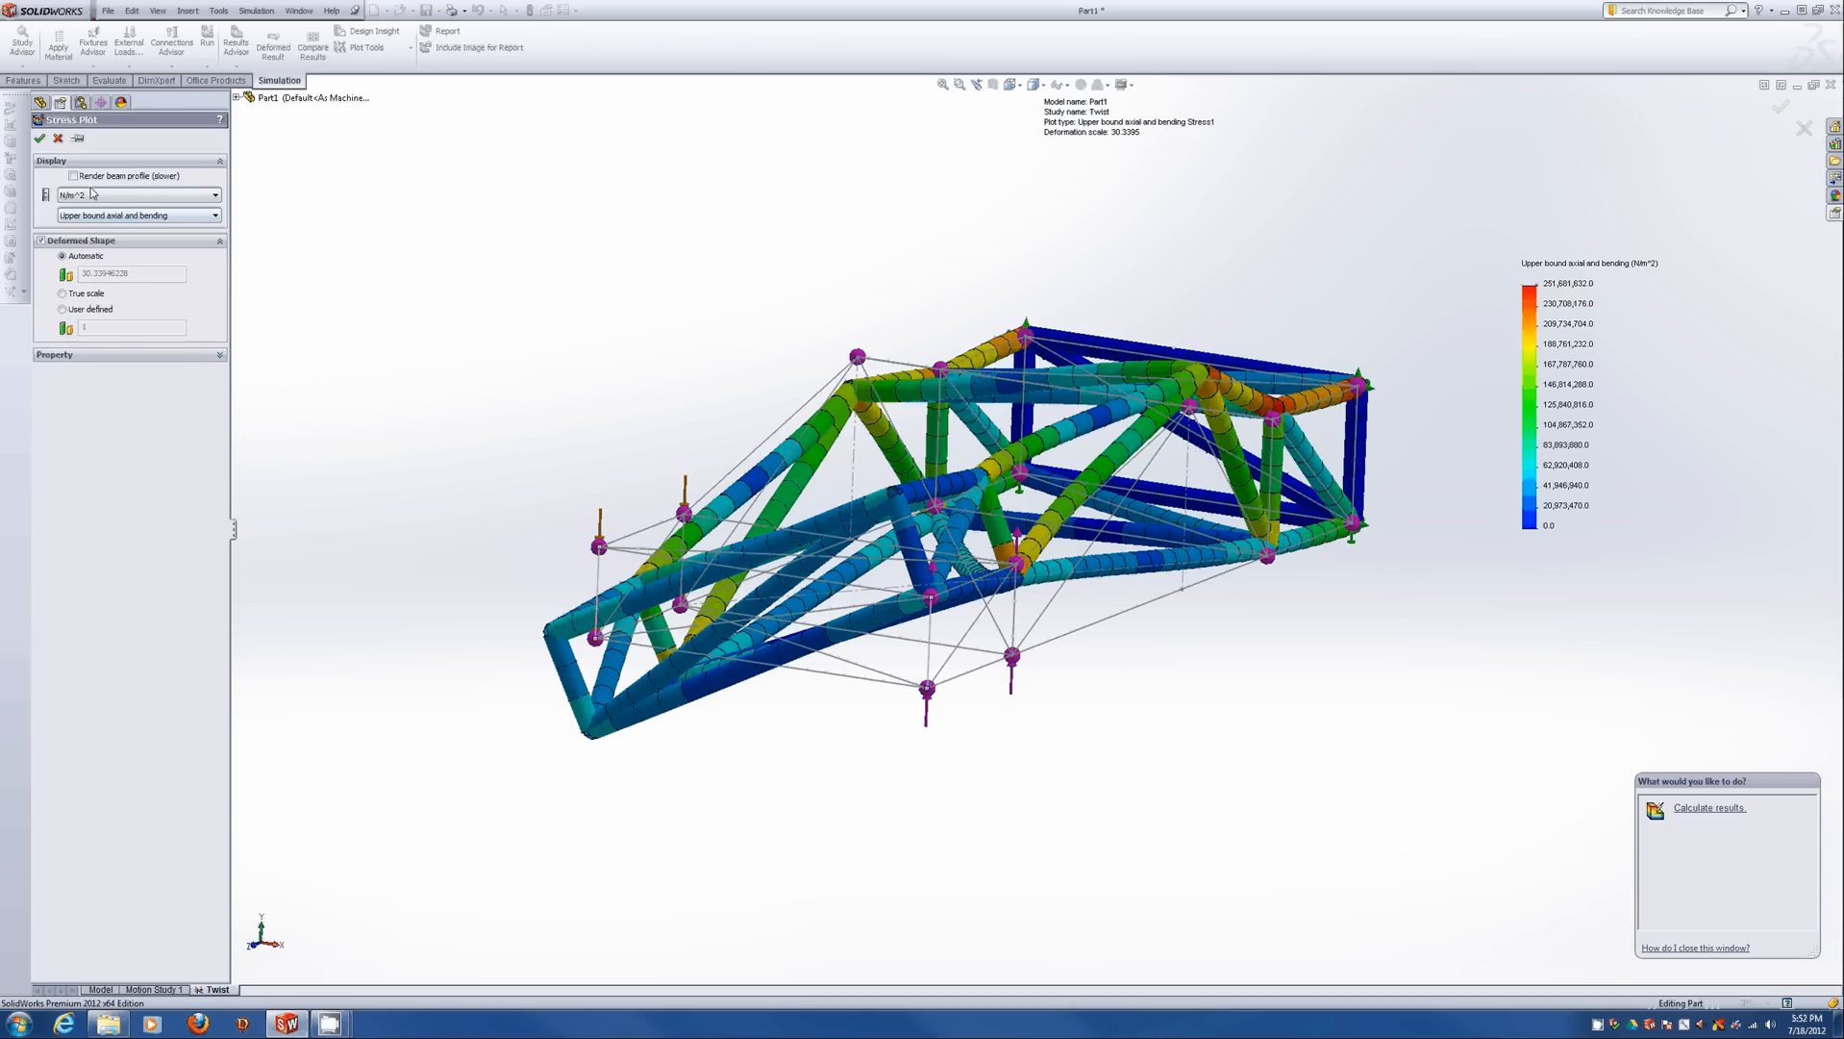
{"action": "left_click", "coordinate": [93, 195]}
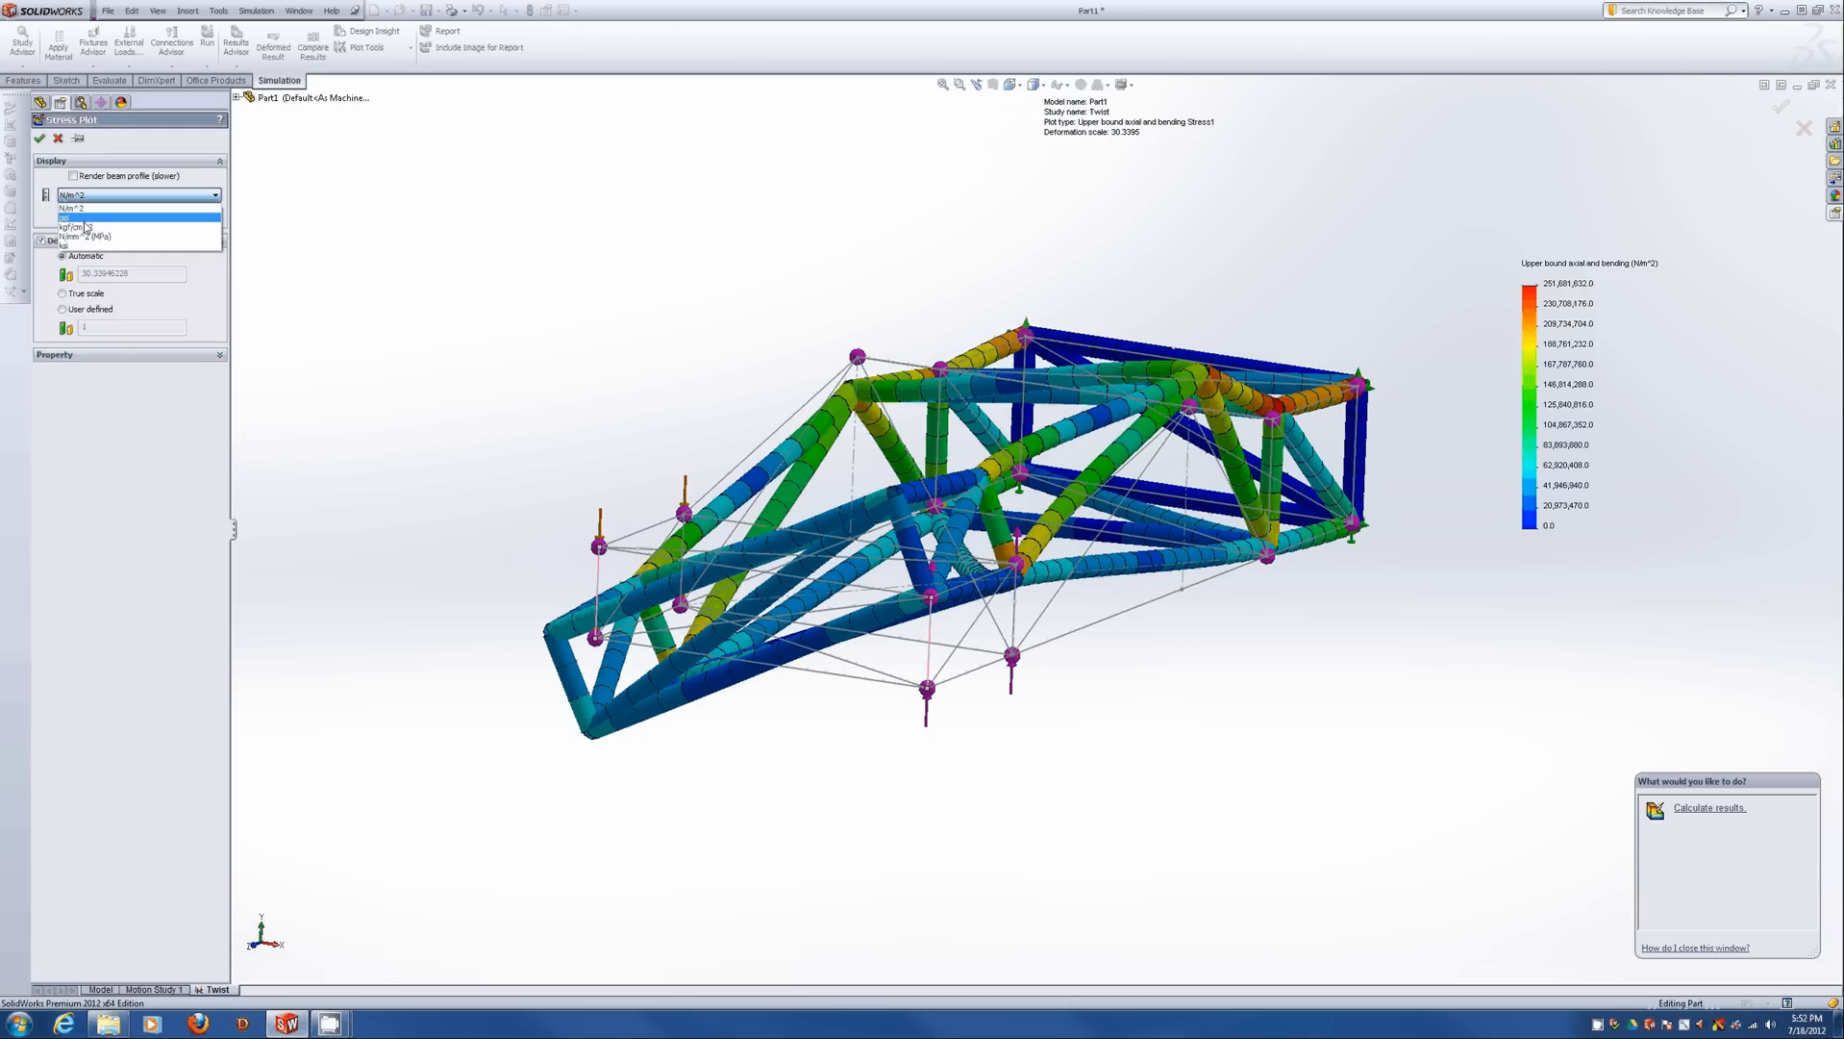
{"action": "left_click", "coordinate": [69, 245]}
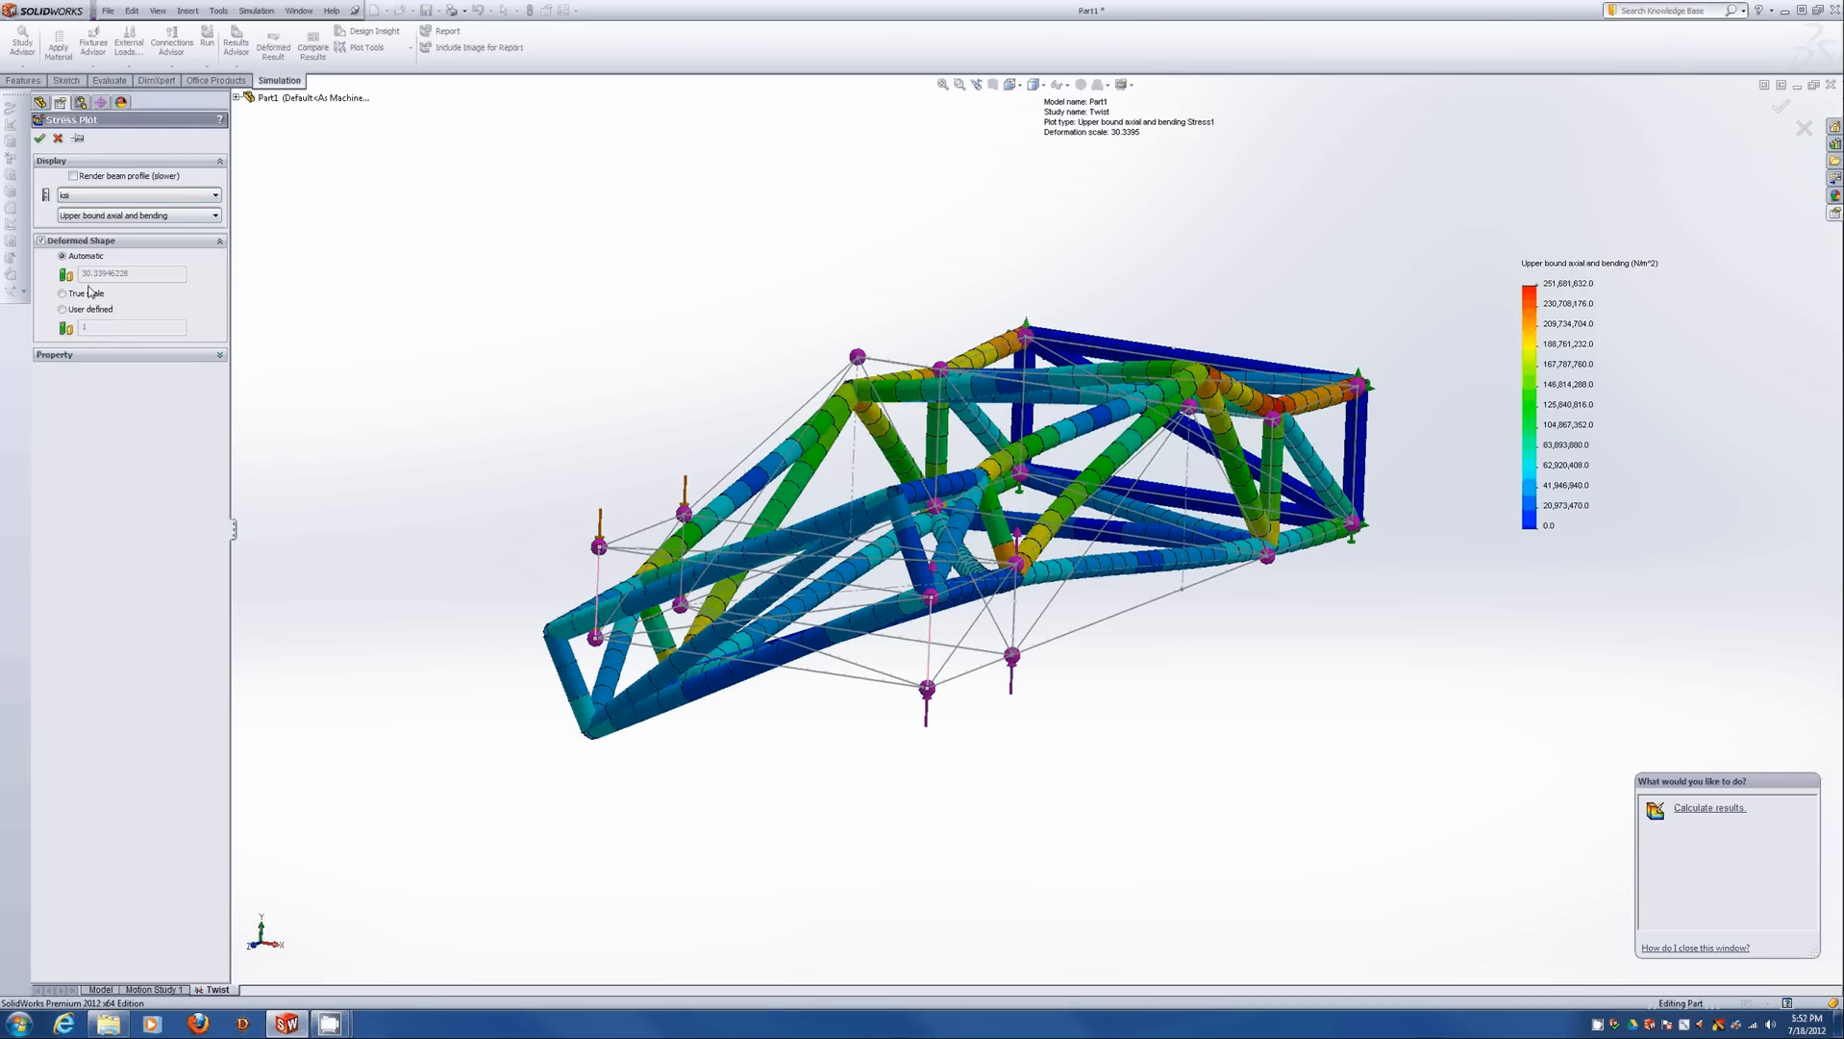
{"action": "left_click", "coordinate": [74, 311]}
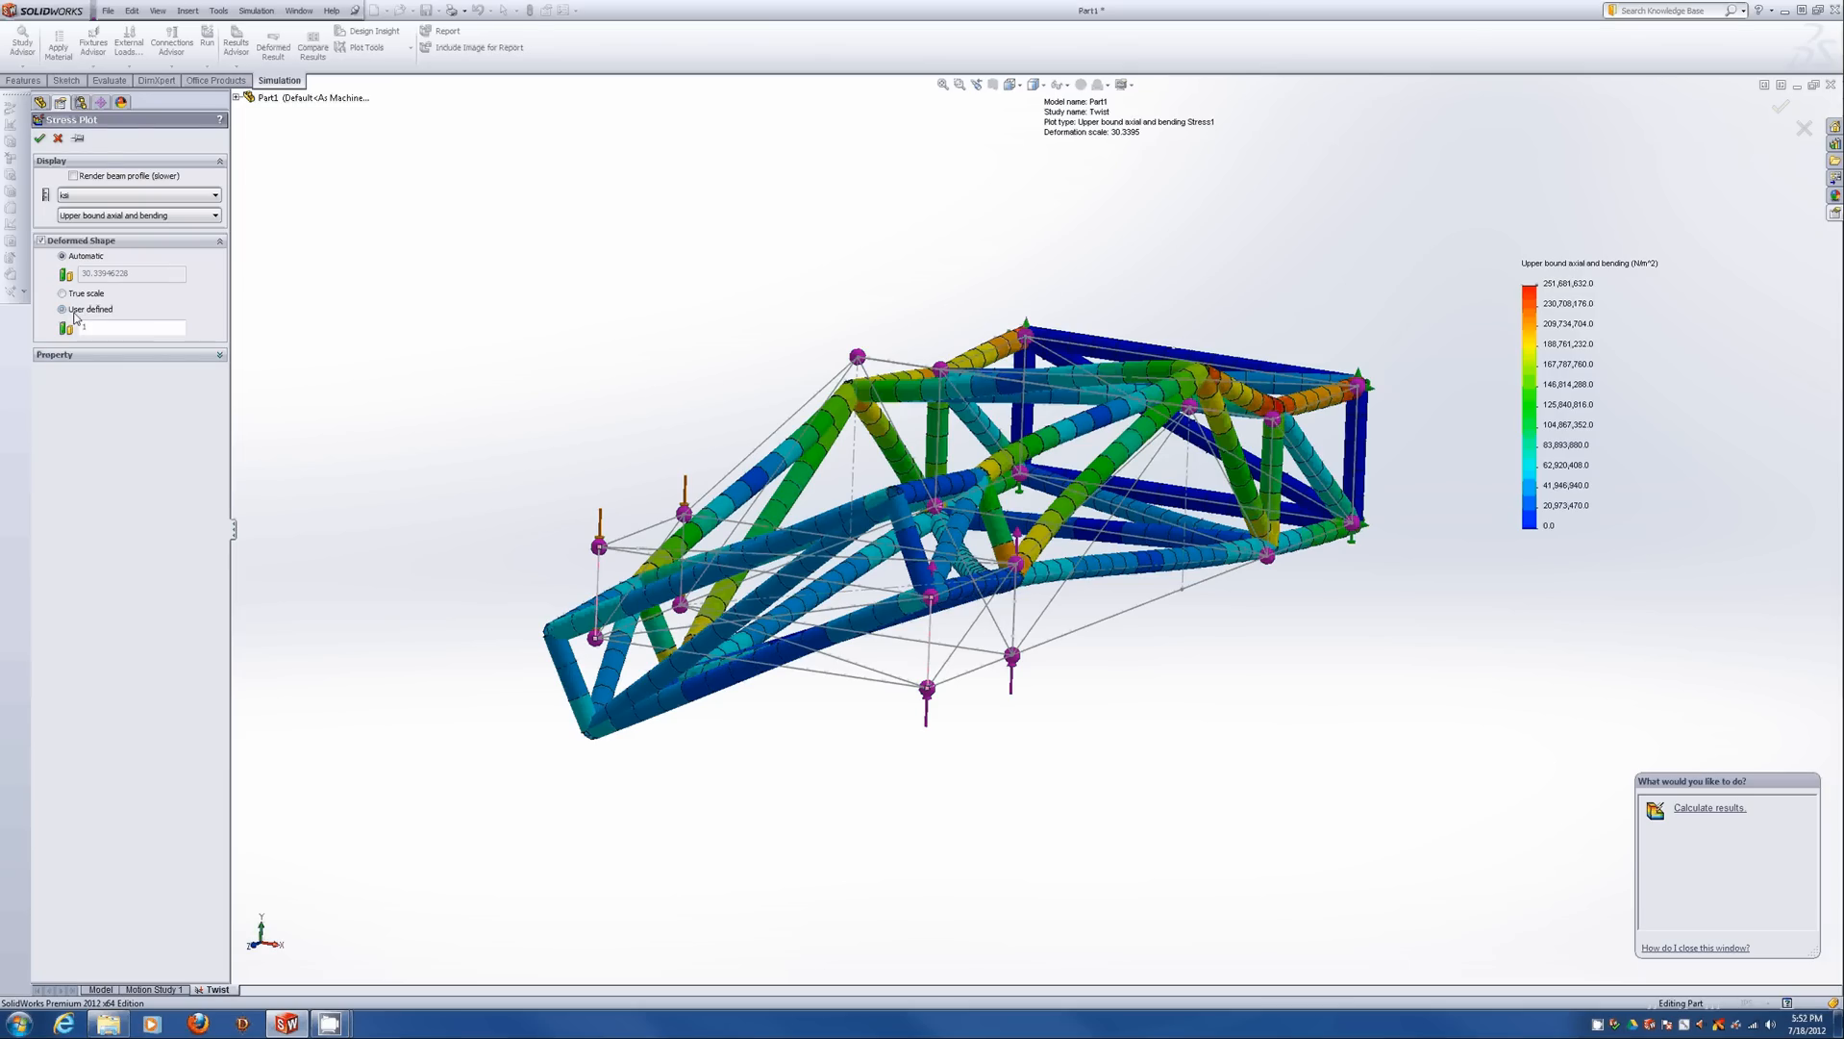
{"action": "left_click", "coordinate": [63, 294]}
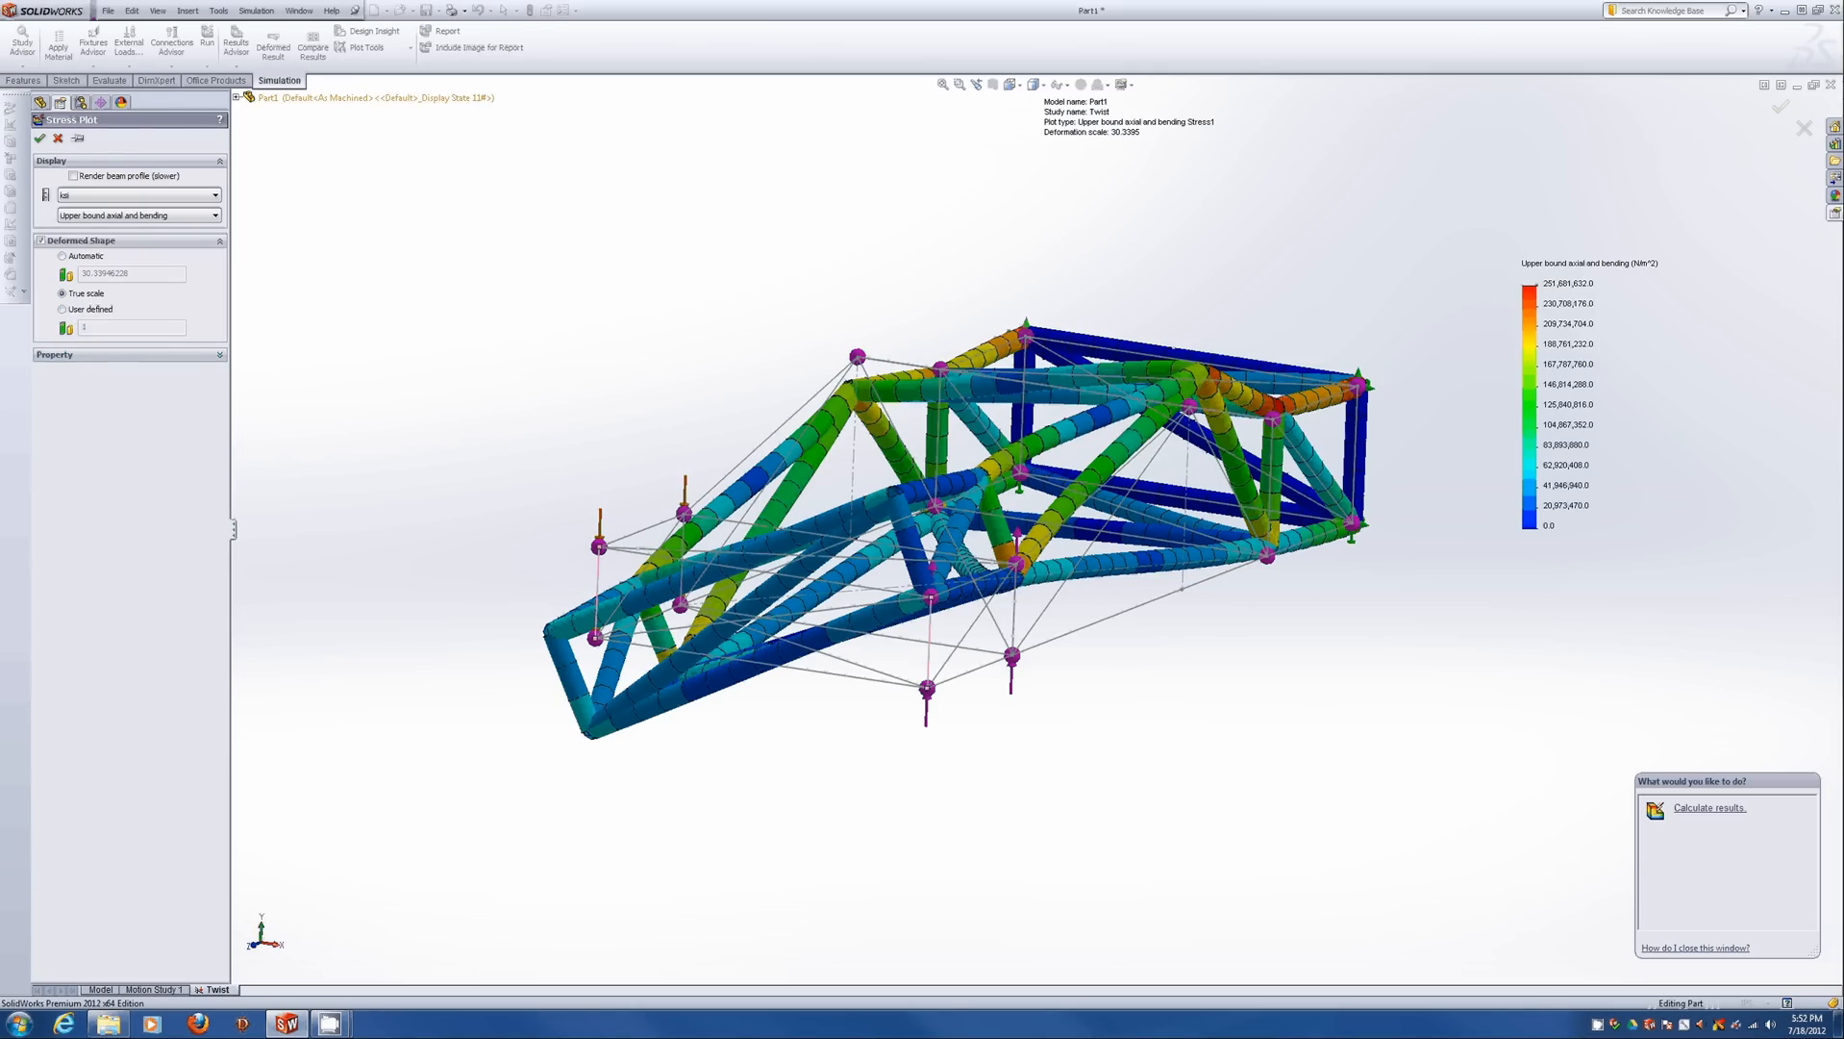
{"action": "left_click", "coordinate": [39, 138]}
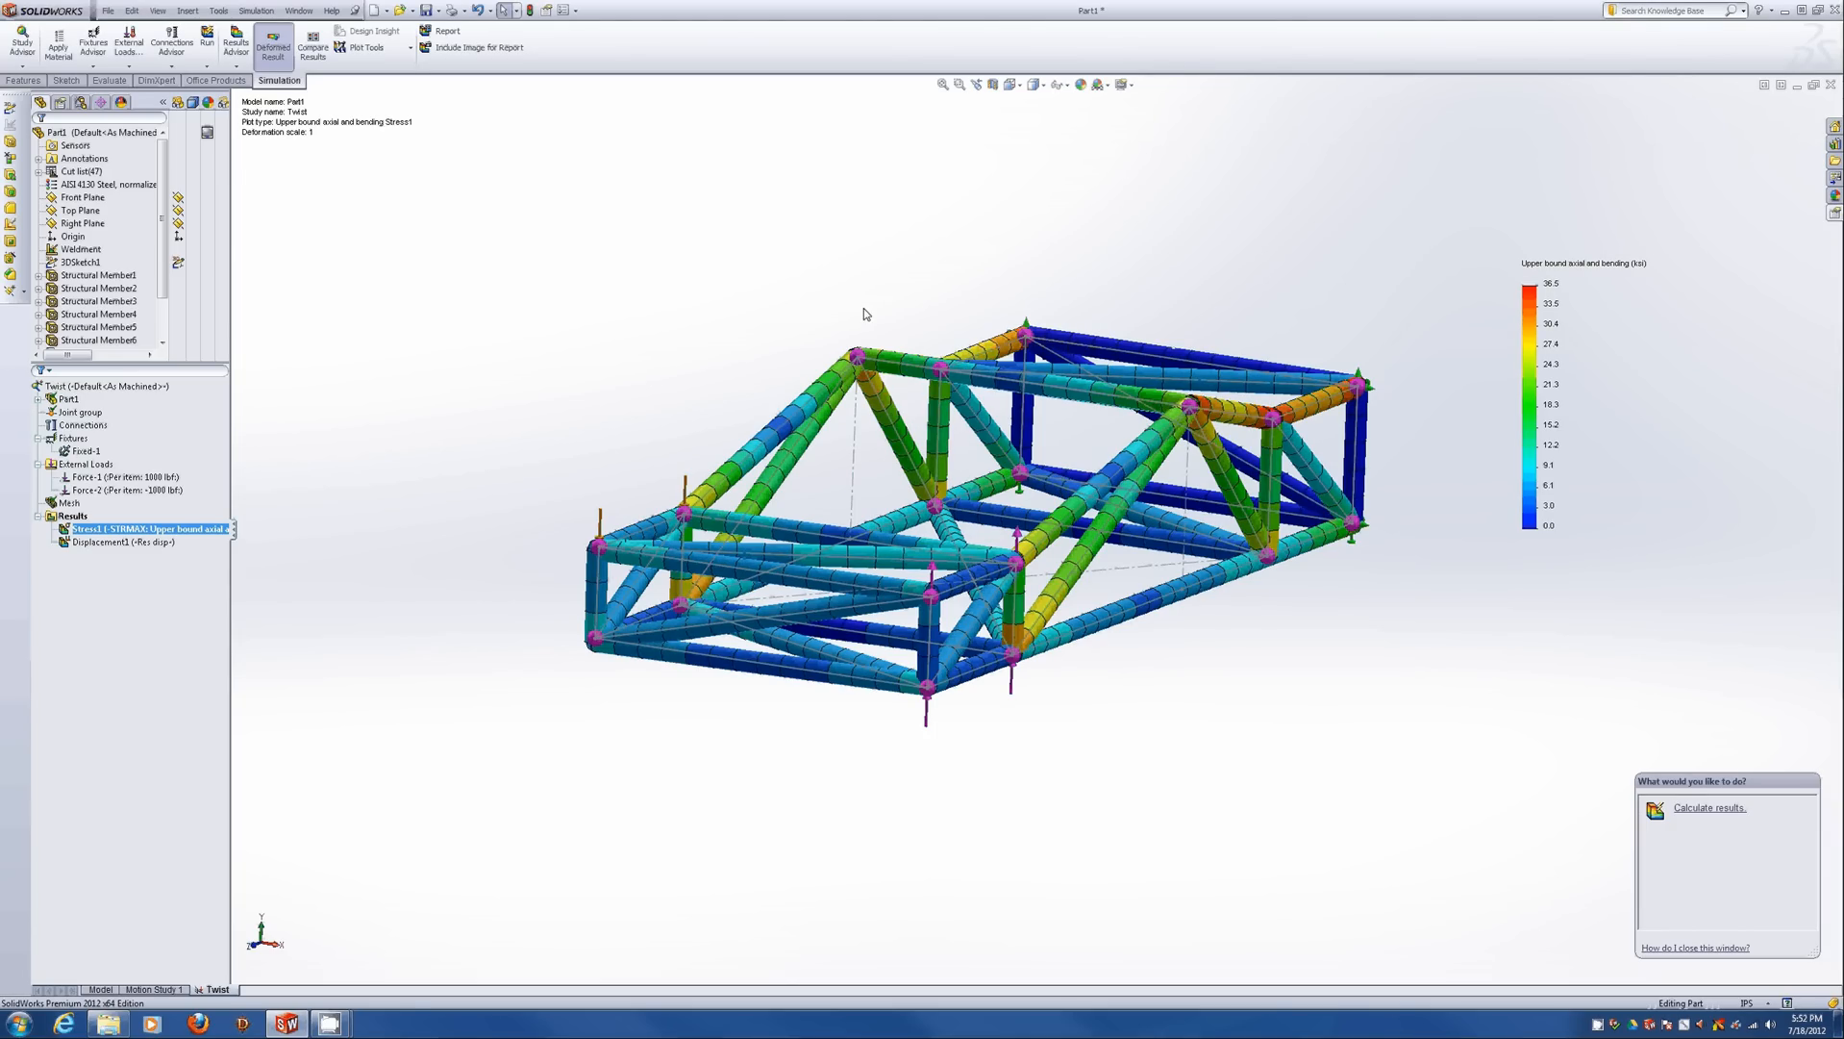
{"action": "middle_click_drag", "start_coordinate": [646, 313], "coordinate": [1154, 471]}
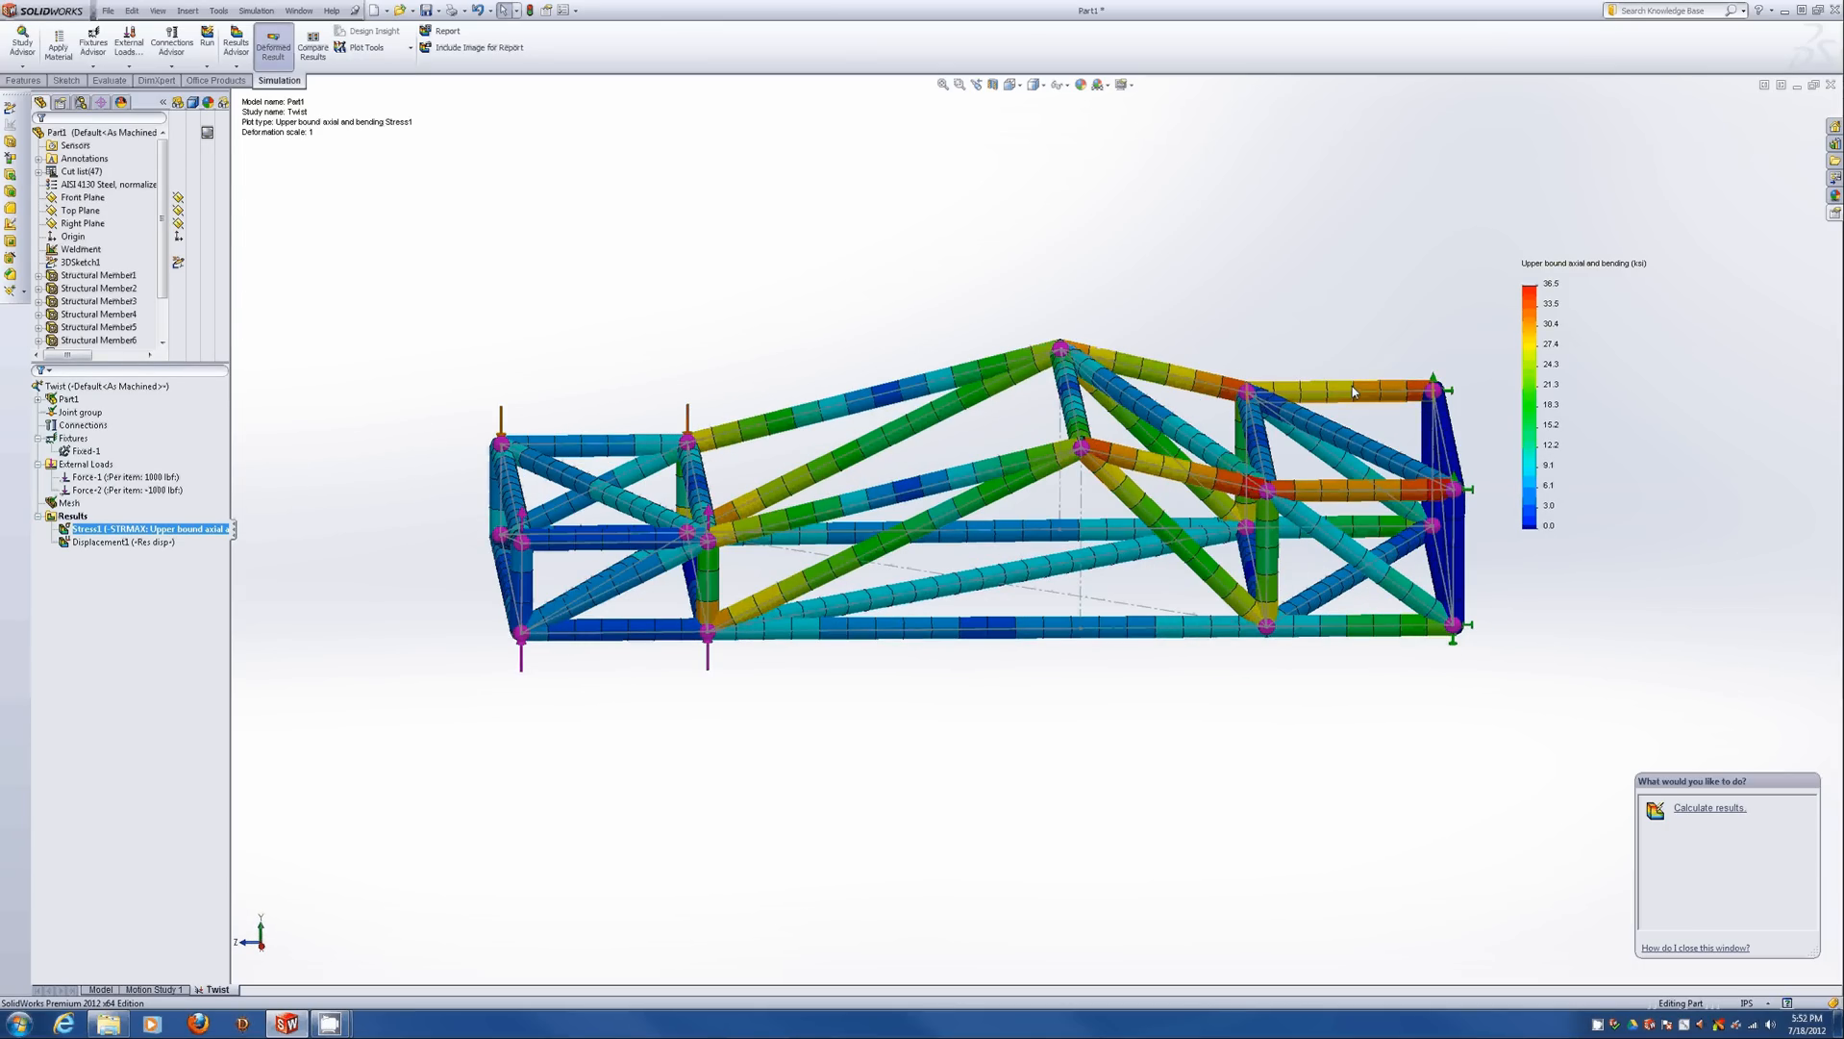
Return to the model and remove the two rearmost upper side tubes from their 1.0 sch 40 pipe structural member.
{"action": "middle_click_drag", "start_coordinate": [1353, 392], "coordinate": [1400, 445]}
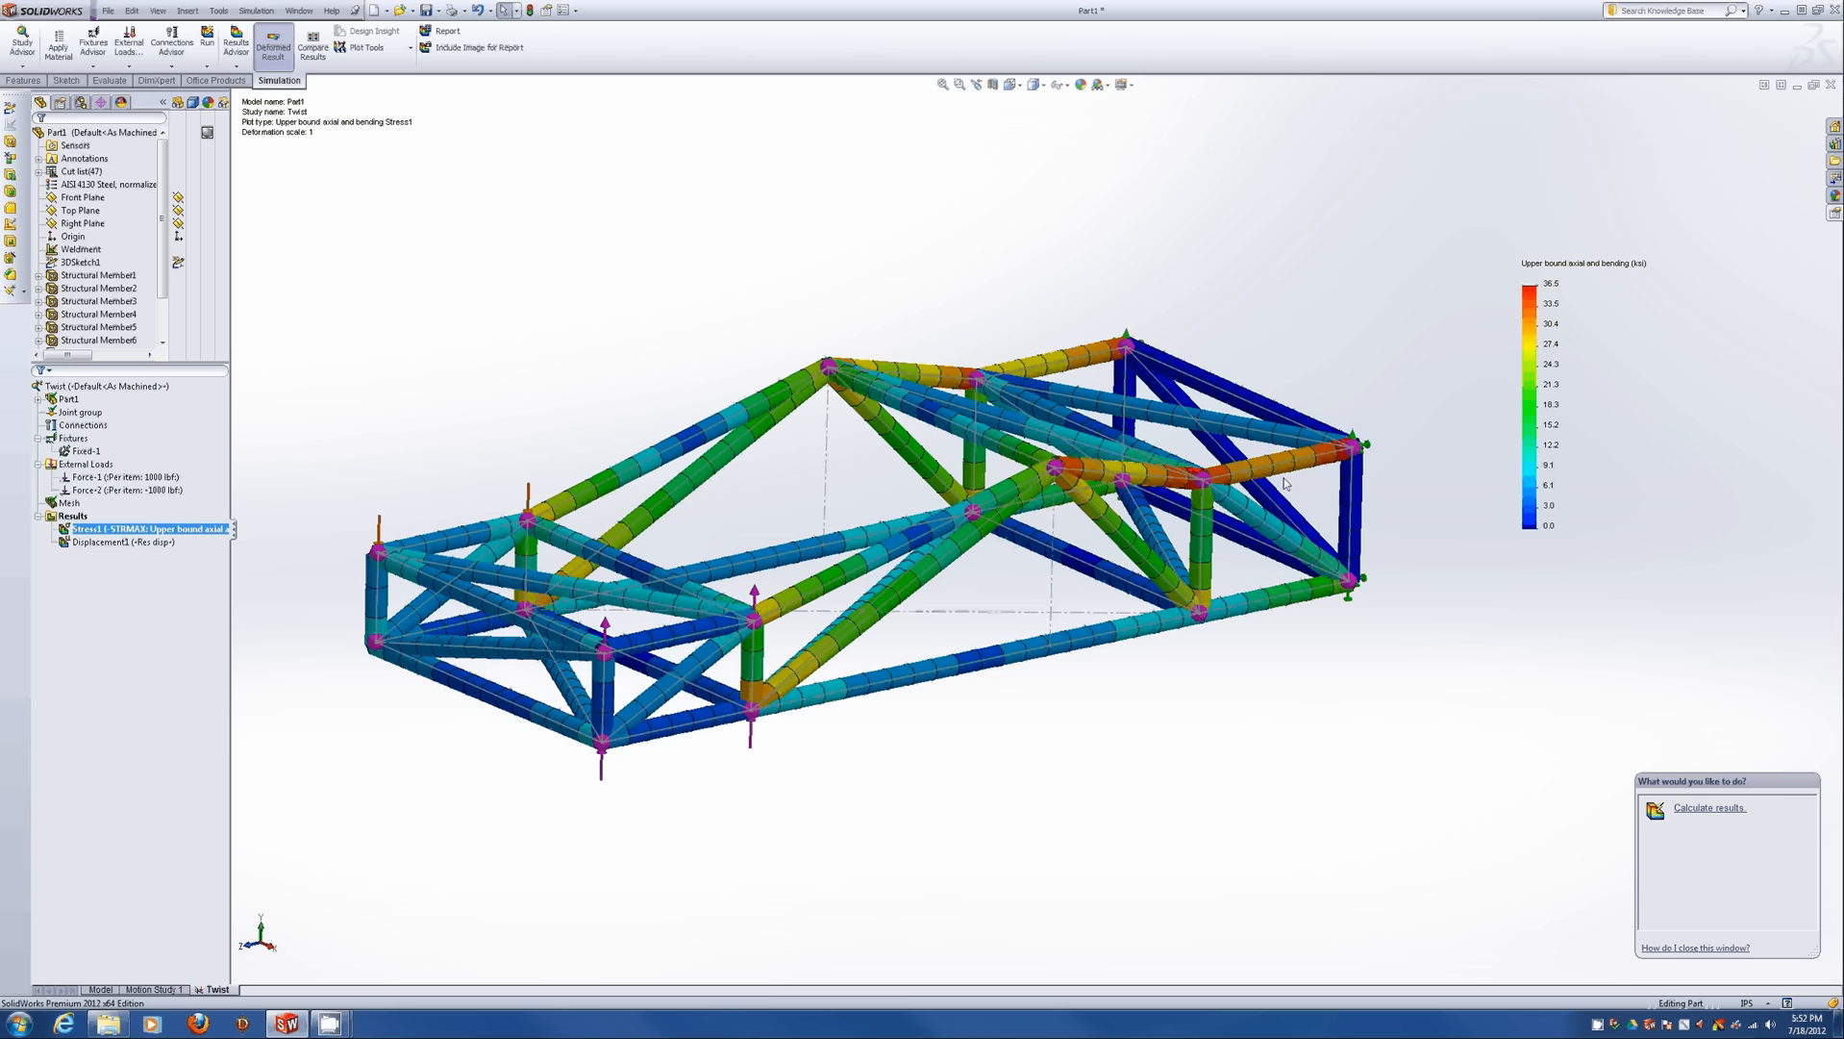
{"action": "scroll", "coordinate": [1045, 556], "scroll_direction": "up", "scroll_amount": 2}
{"action": "middle_click_drag", "start_coordinate": [1256, 507], "coordinate": [847, 541]}
{"action": "scroll", "coordinate": [847, 544], "scroll_direction": "down", "scroll_amount": 1}
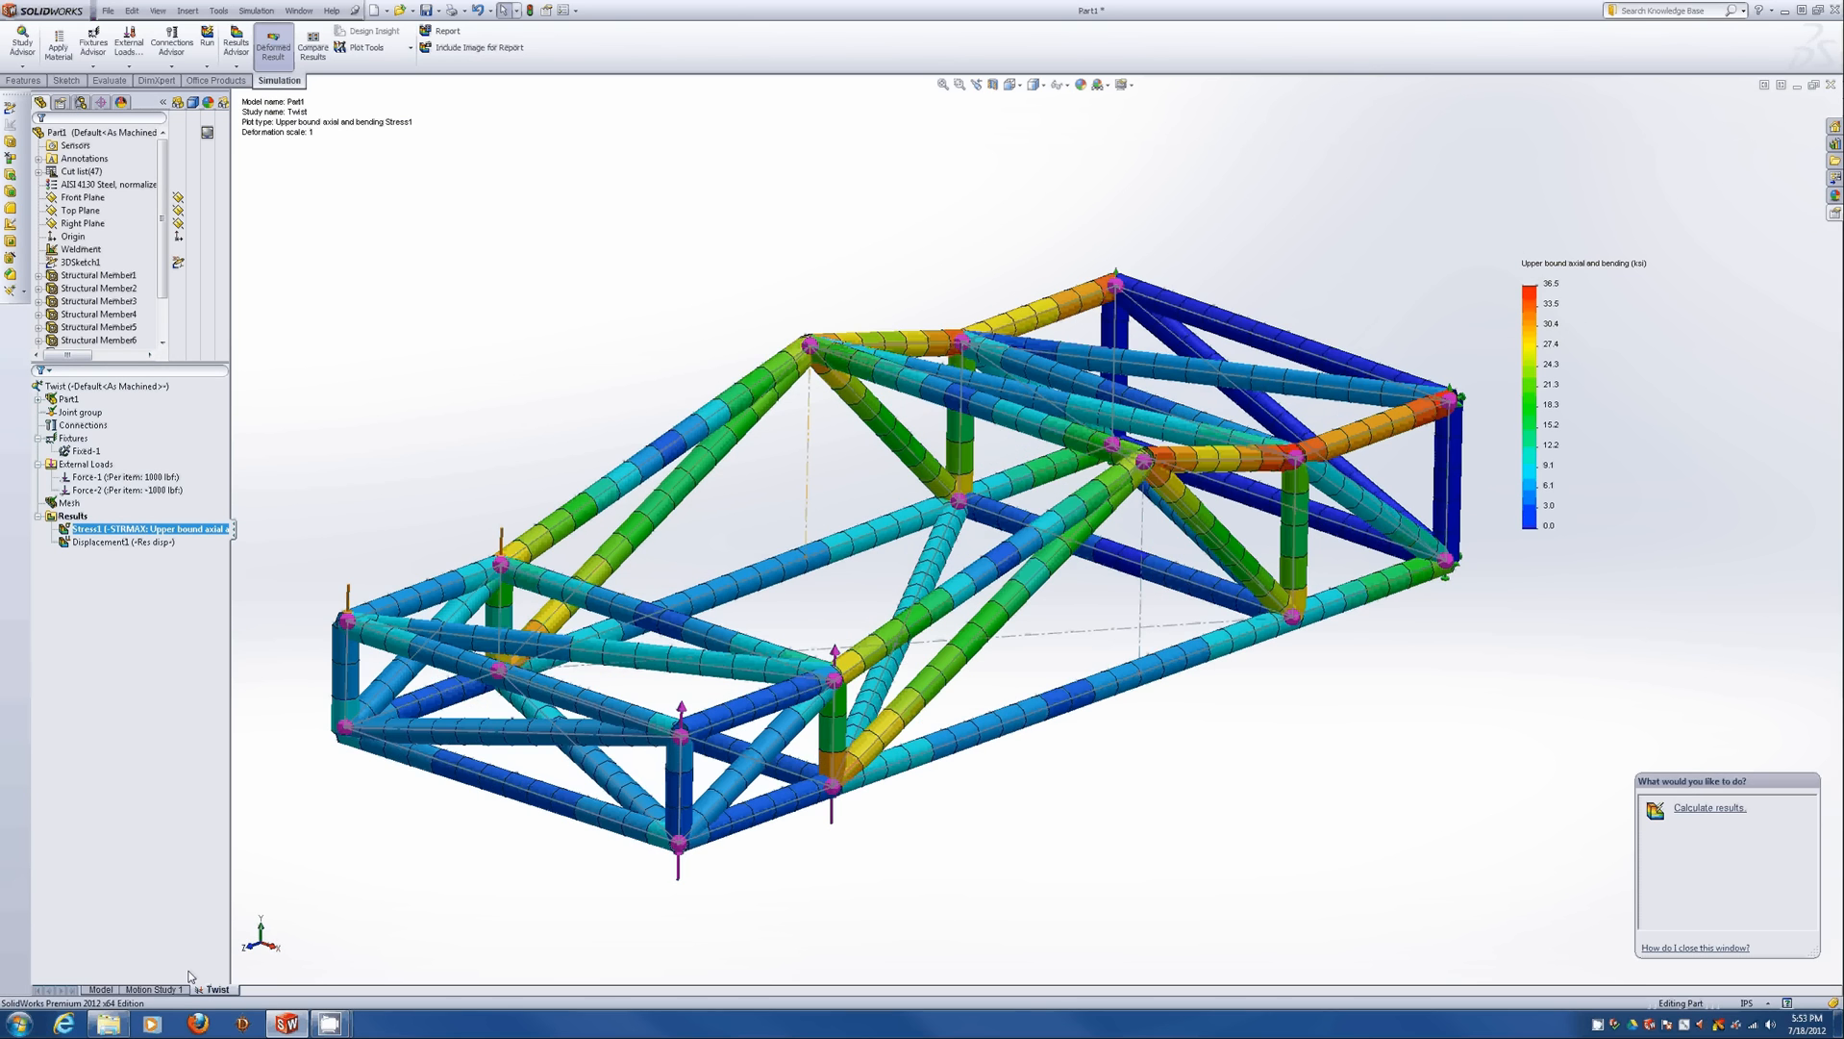
{"action": "left_click", "coordinate": [100, 990]}
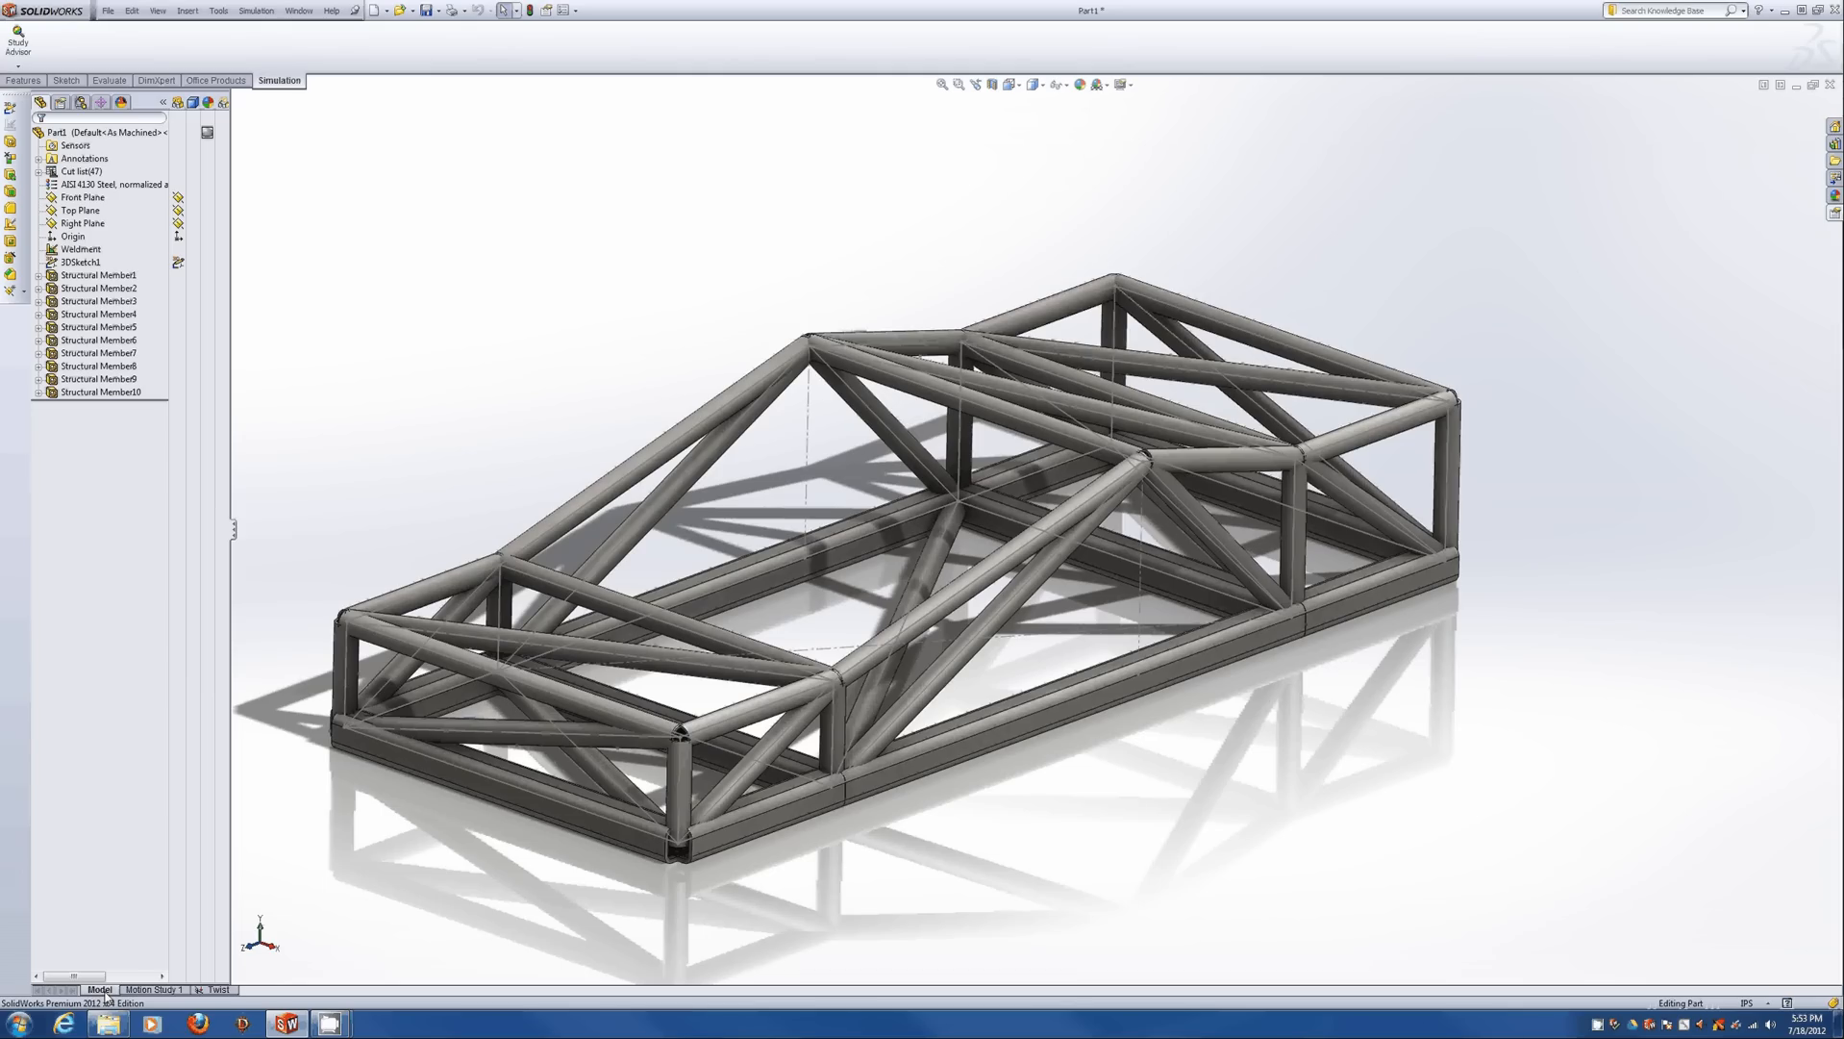
{"action": "left_click", "coordinate": [1385, 429]}
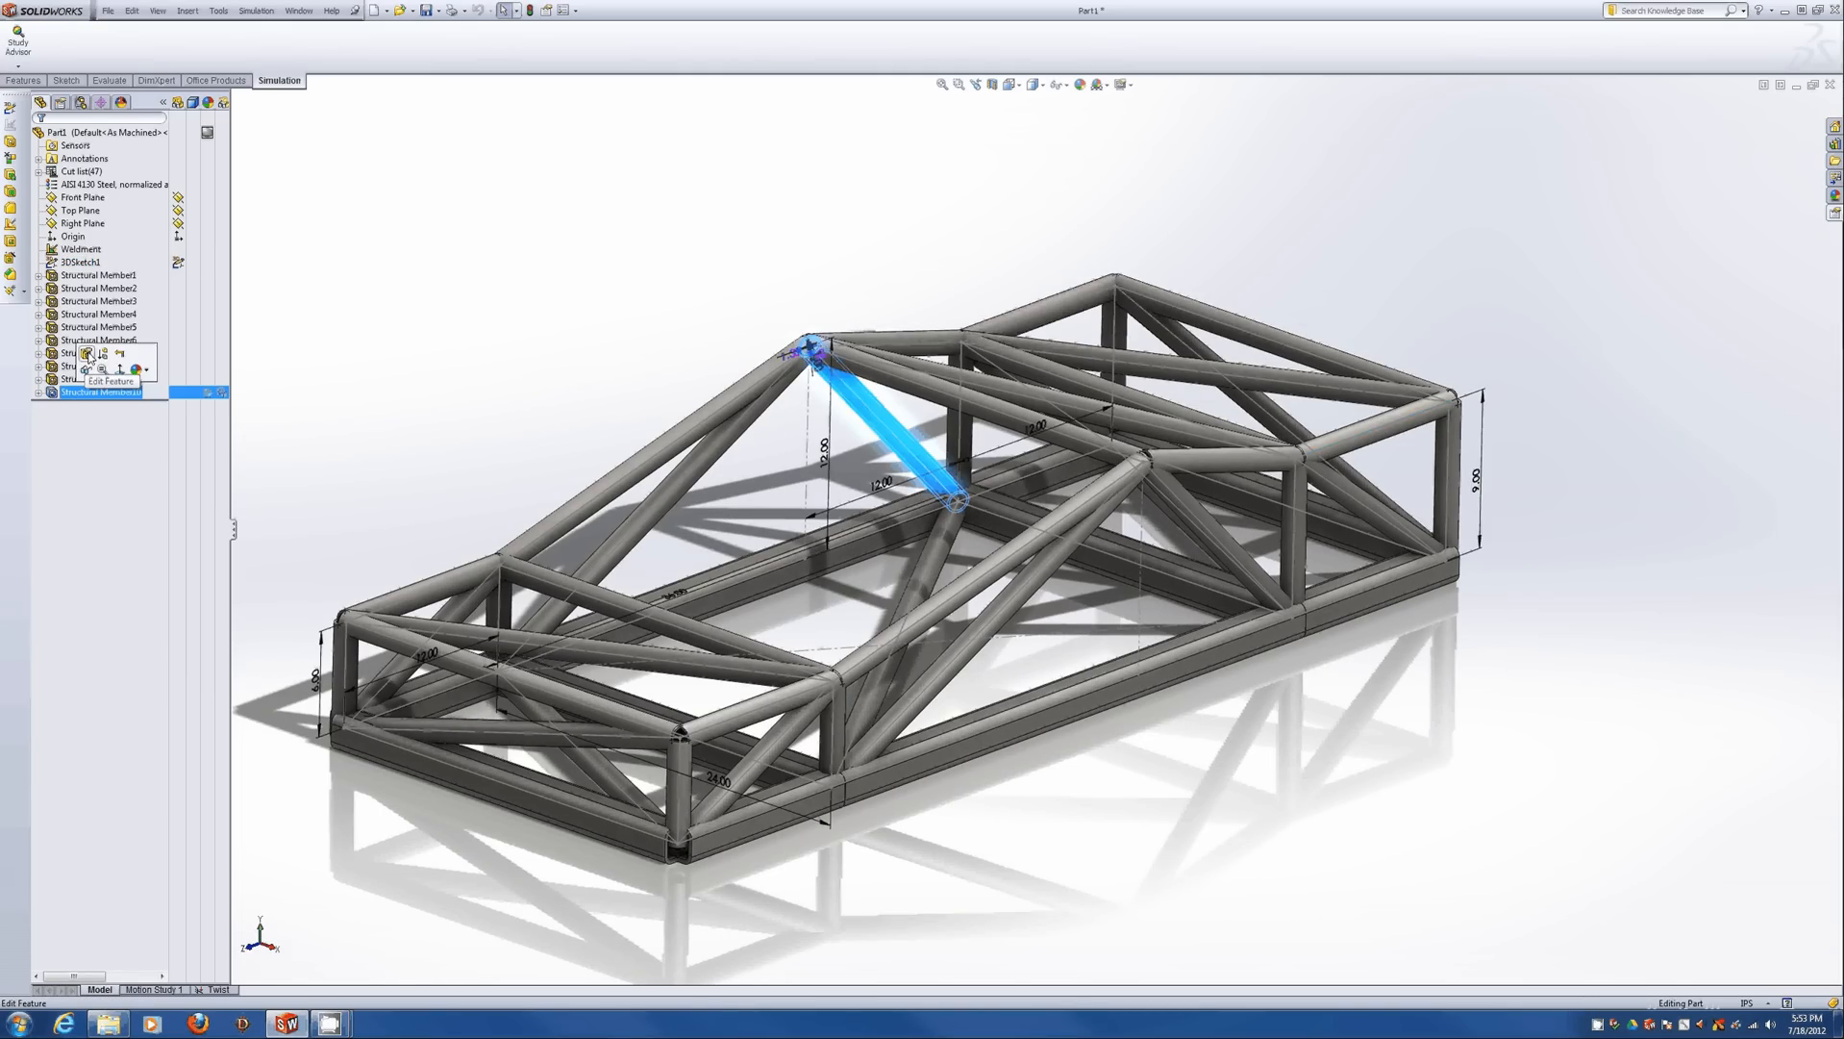
{"action": "left_click", "coordinate": [95, 341]}
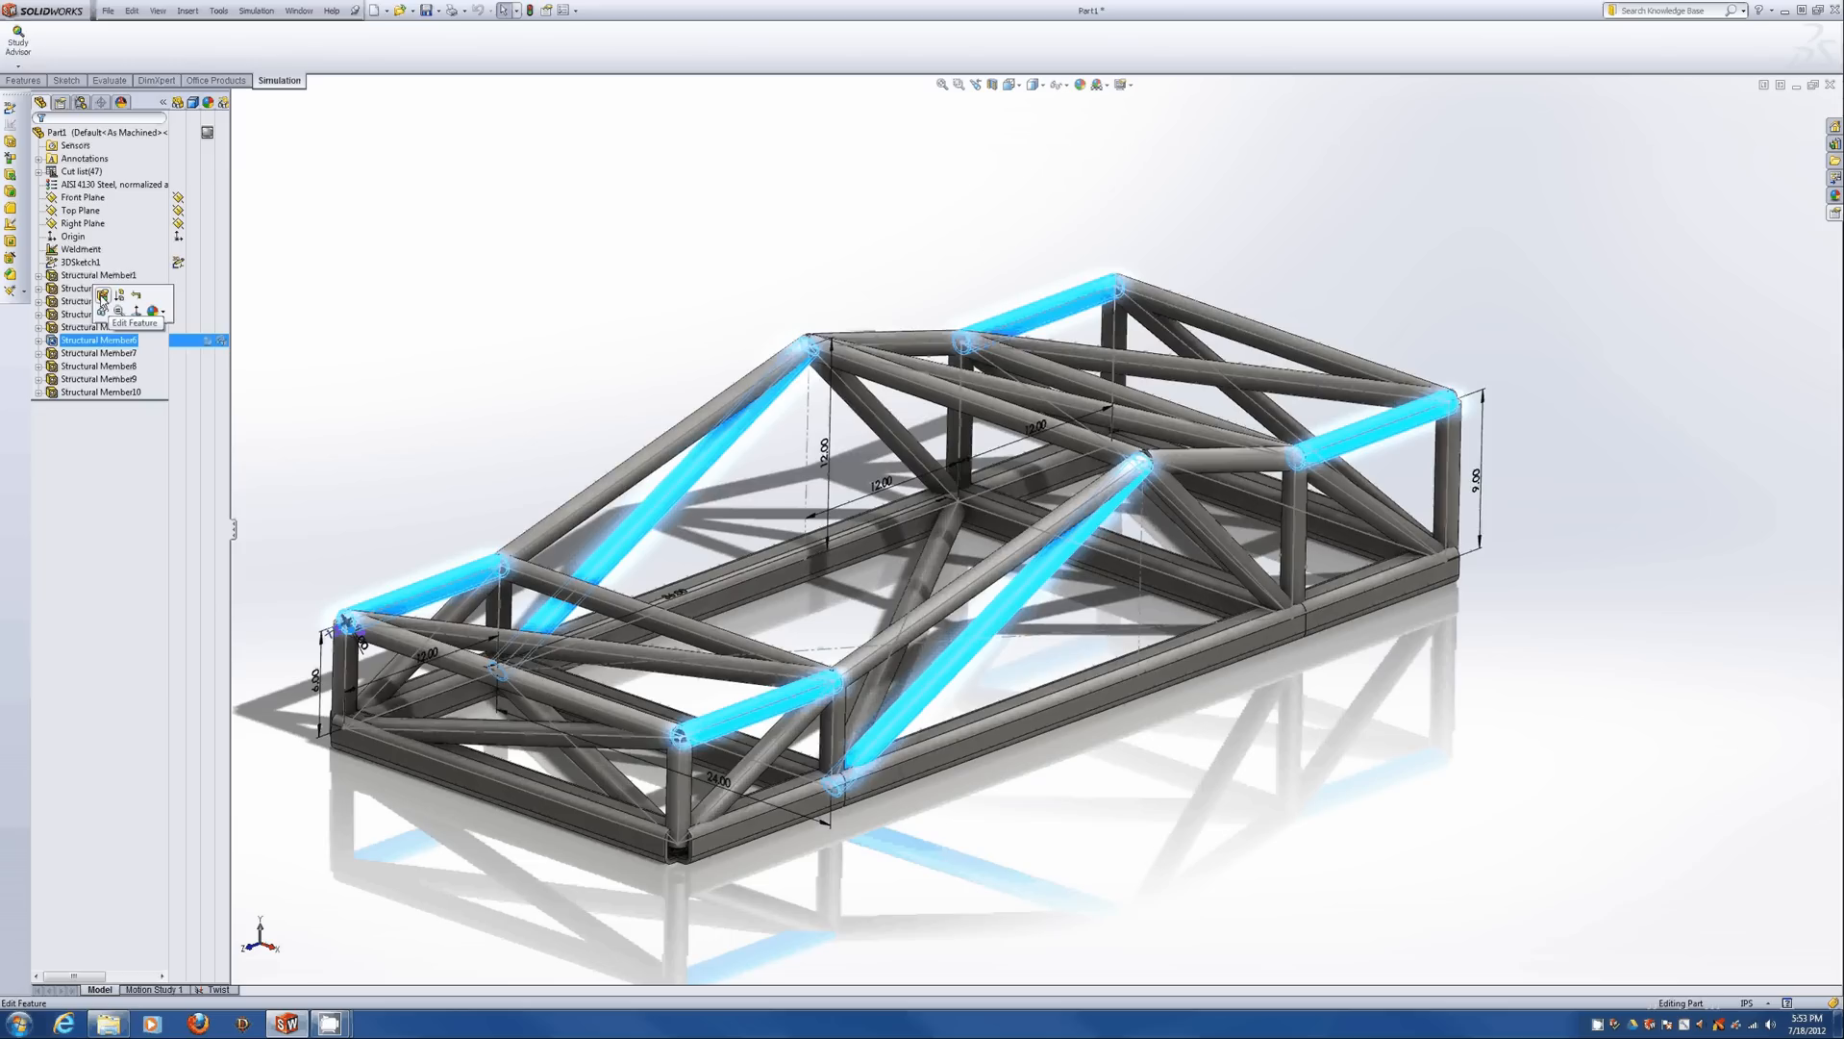
{"action": "left_click", "coordinate": [102, 296]}
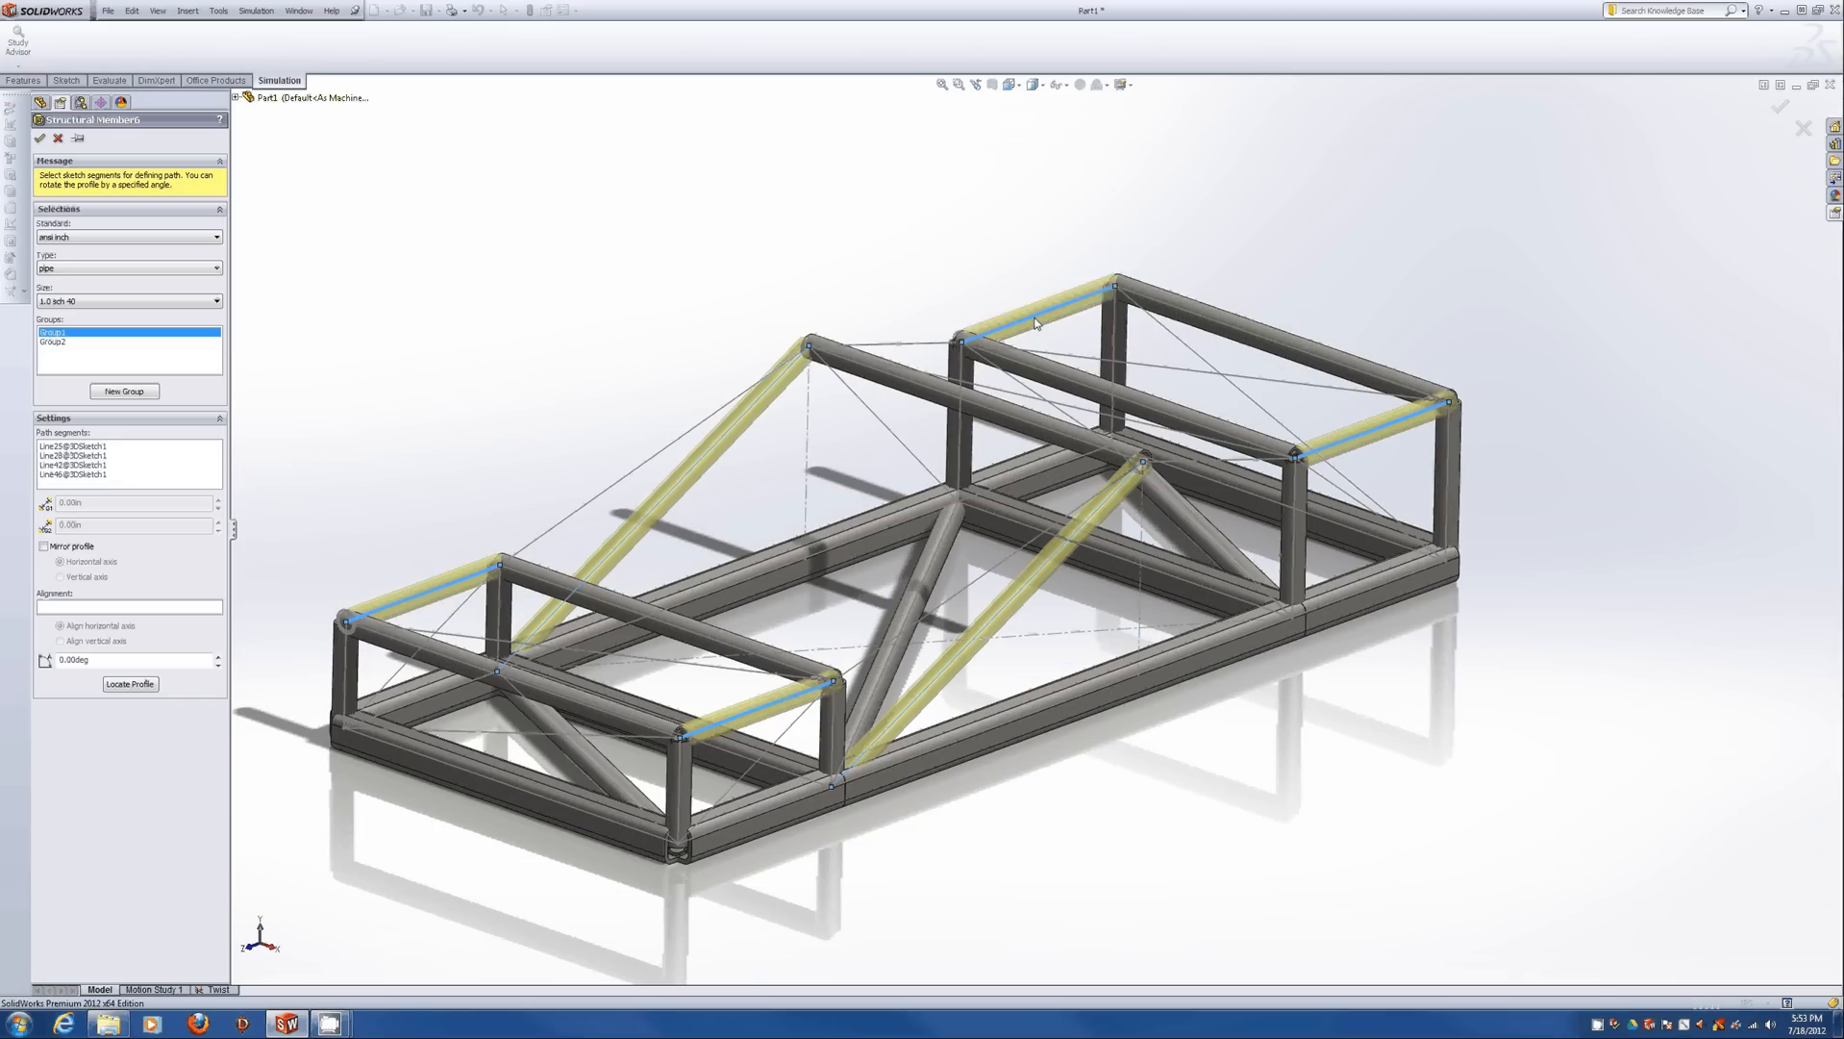
{"action": "left_click", "coordinate": [1343, 447]}
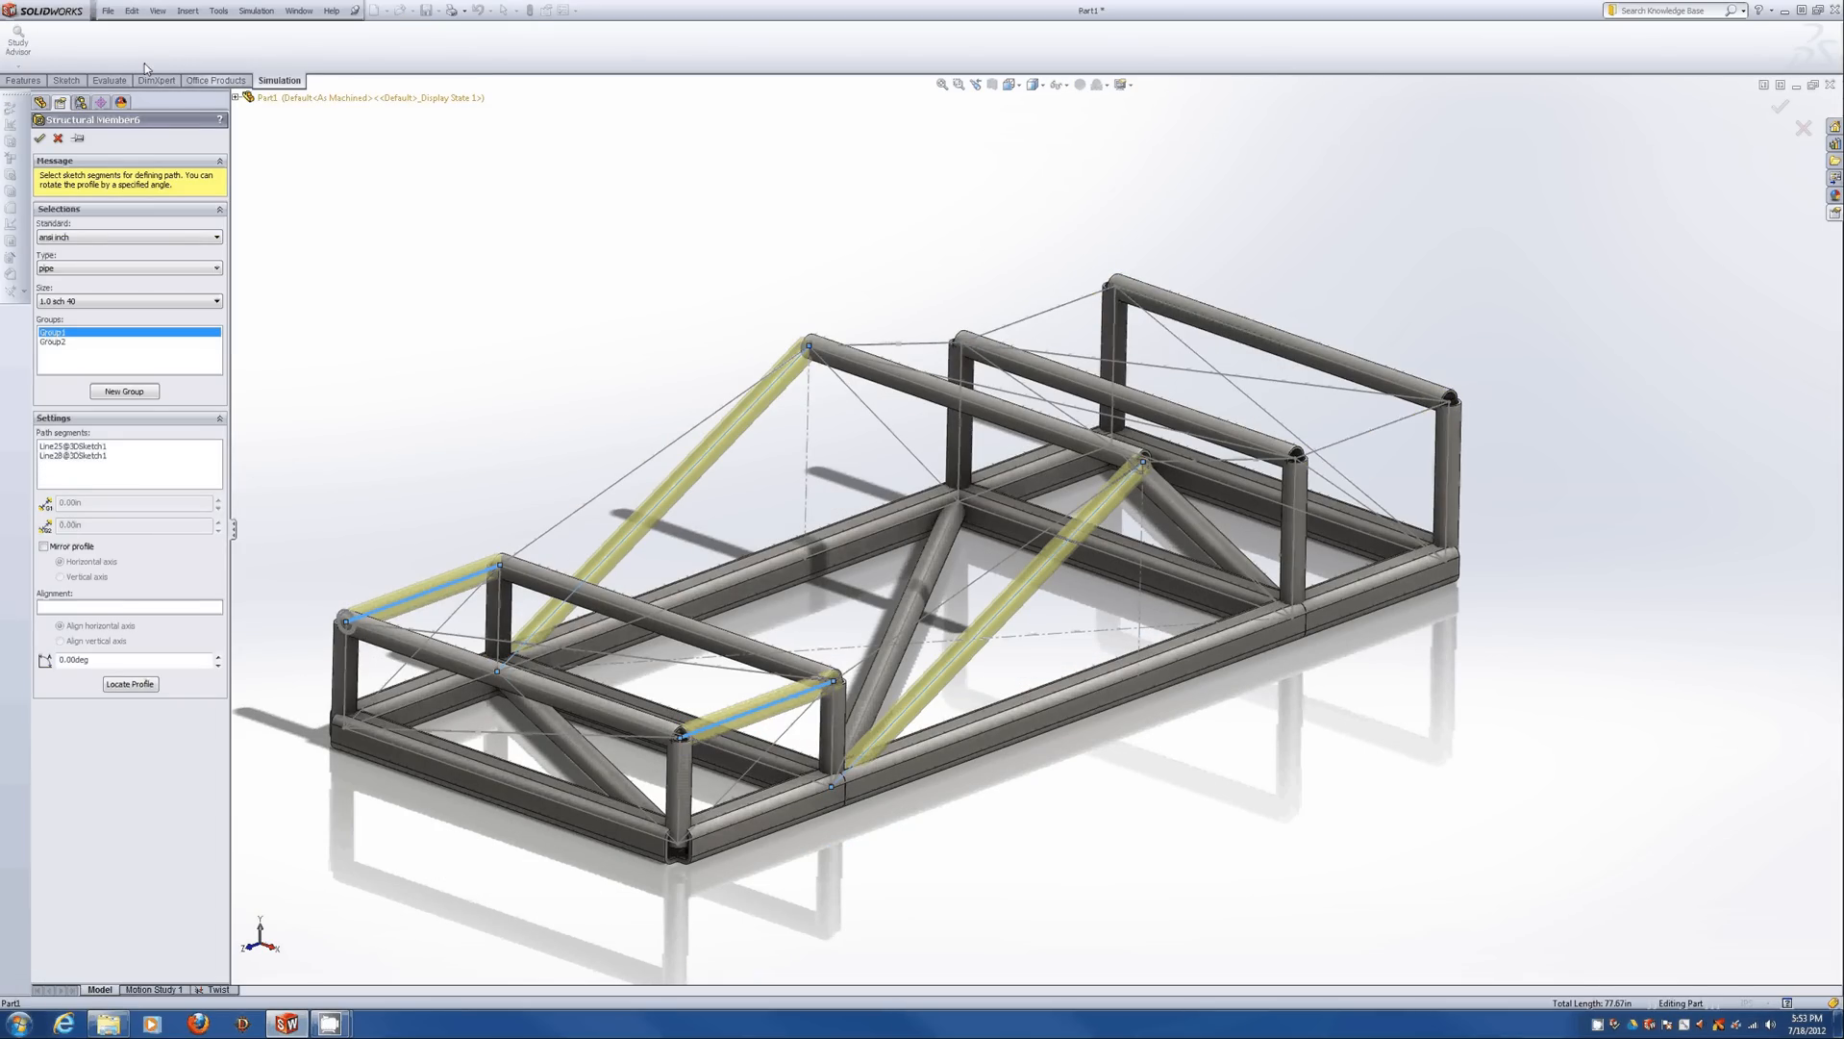
{"action": "left_click", "coordinate": [40, 138]}
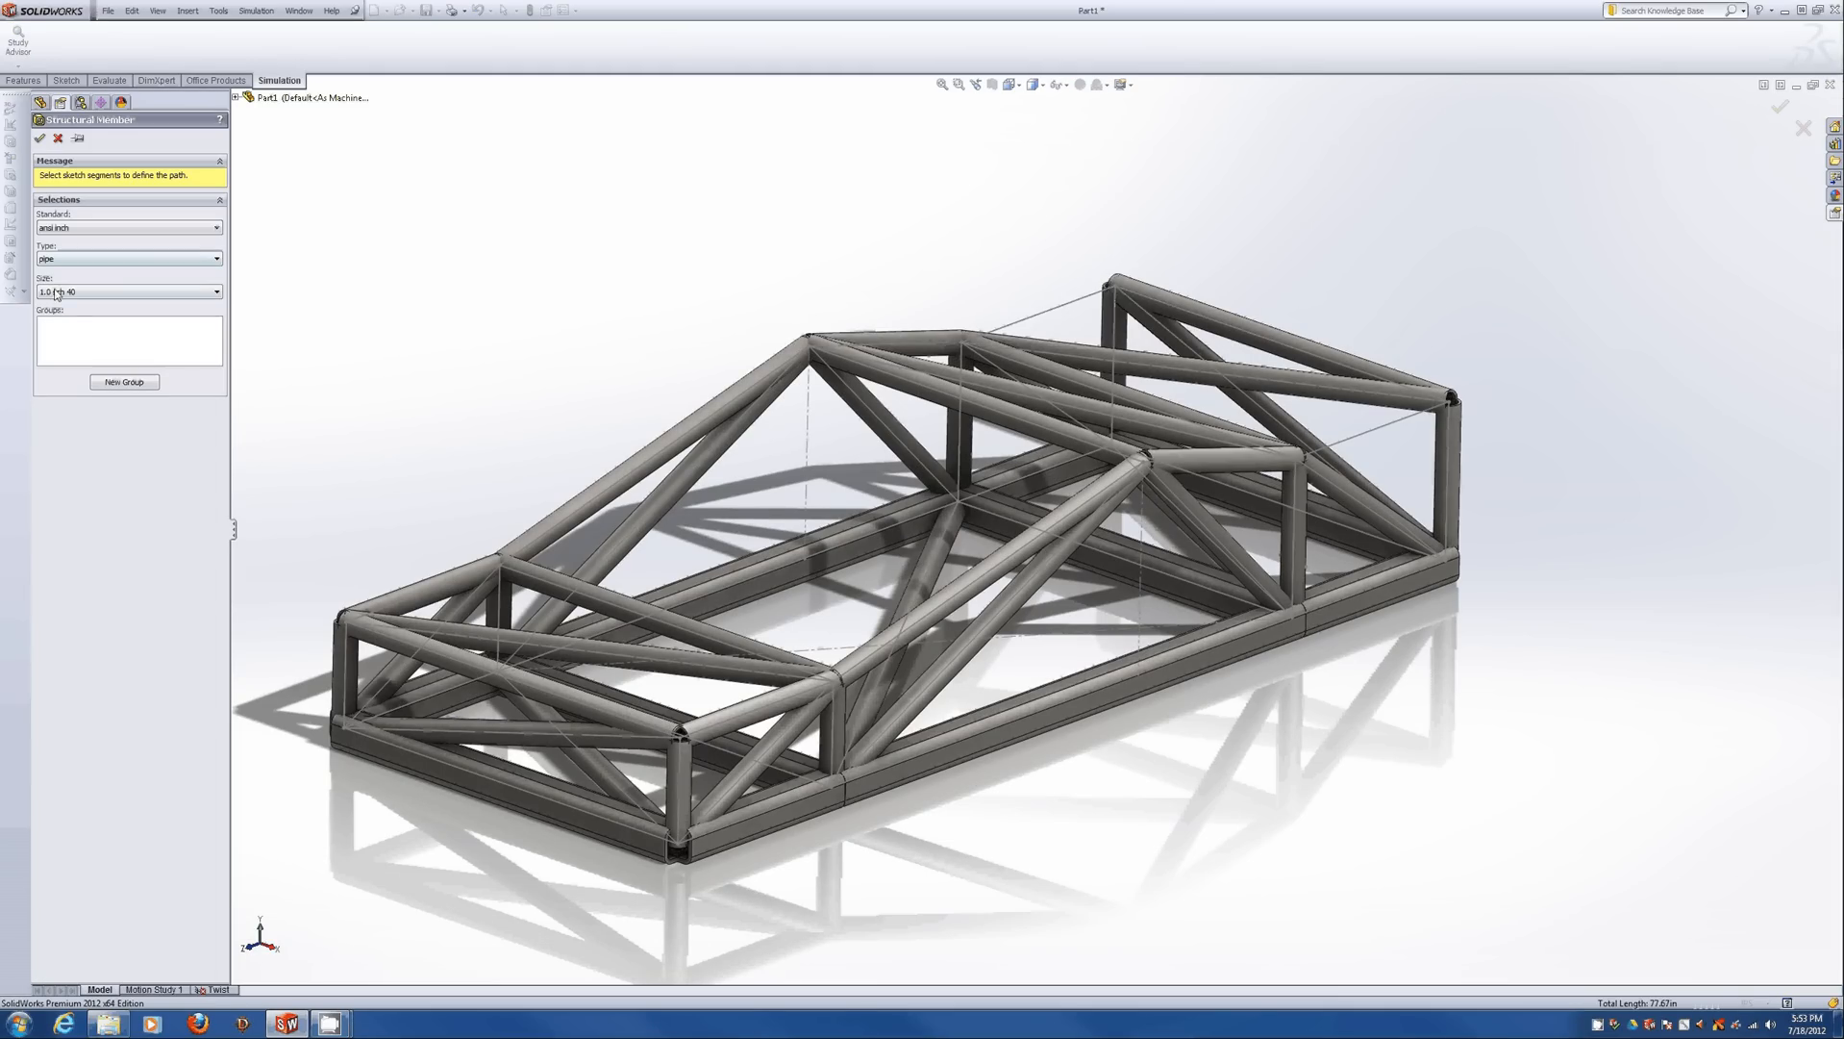
Create a new structural member of 1.5 sch 40 pipe along the two rearmost upper side segments.
{"action": "left_click", "coordinate": [216, 291]}
{"action": "left_click", "coordinate": [77, 310]}
{"action": "left_click", "coordinate": [1356, 438]}
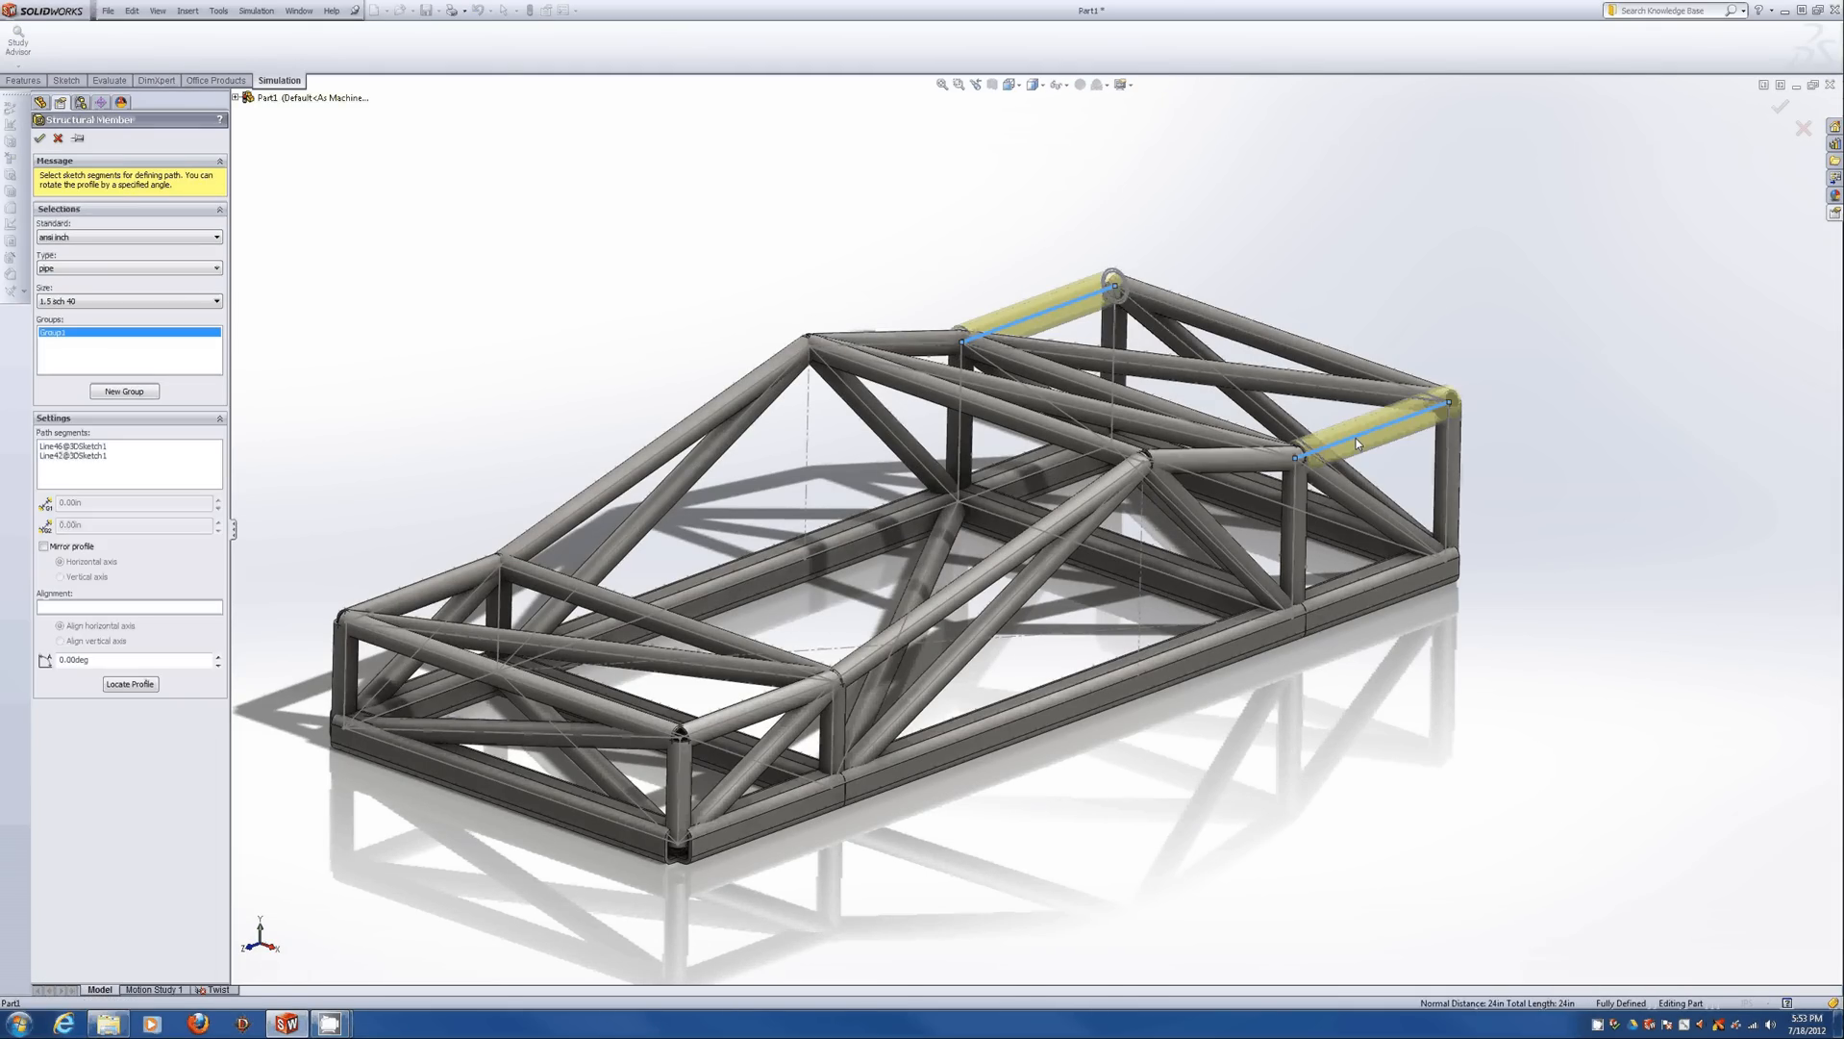
{"action": "left_click", "coordinate": [42, 140]}
Remove the two upper side tubes just behind the frame's peak from their 1.0 sch 40 member and rebuild them as 1.5 sch 40 pipe.
{"action": "left_click", "coordinate": [93, 379]}
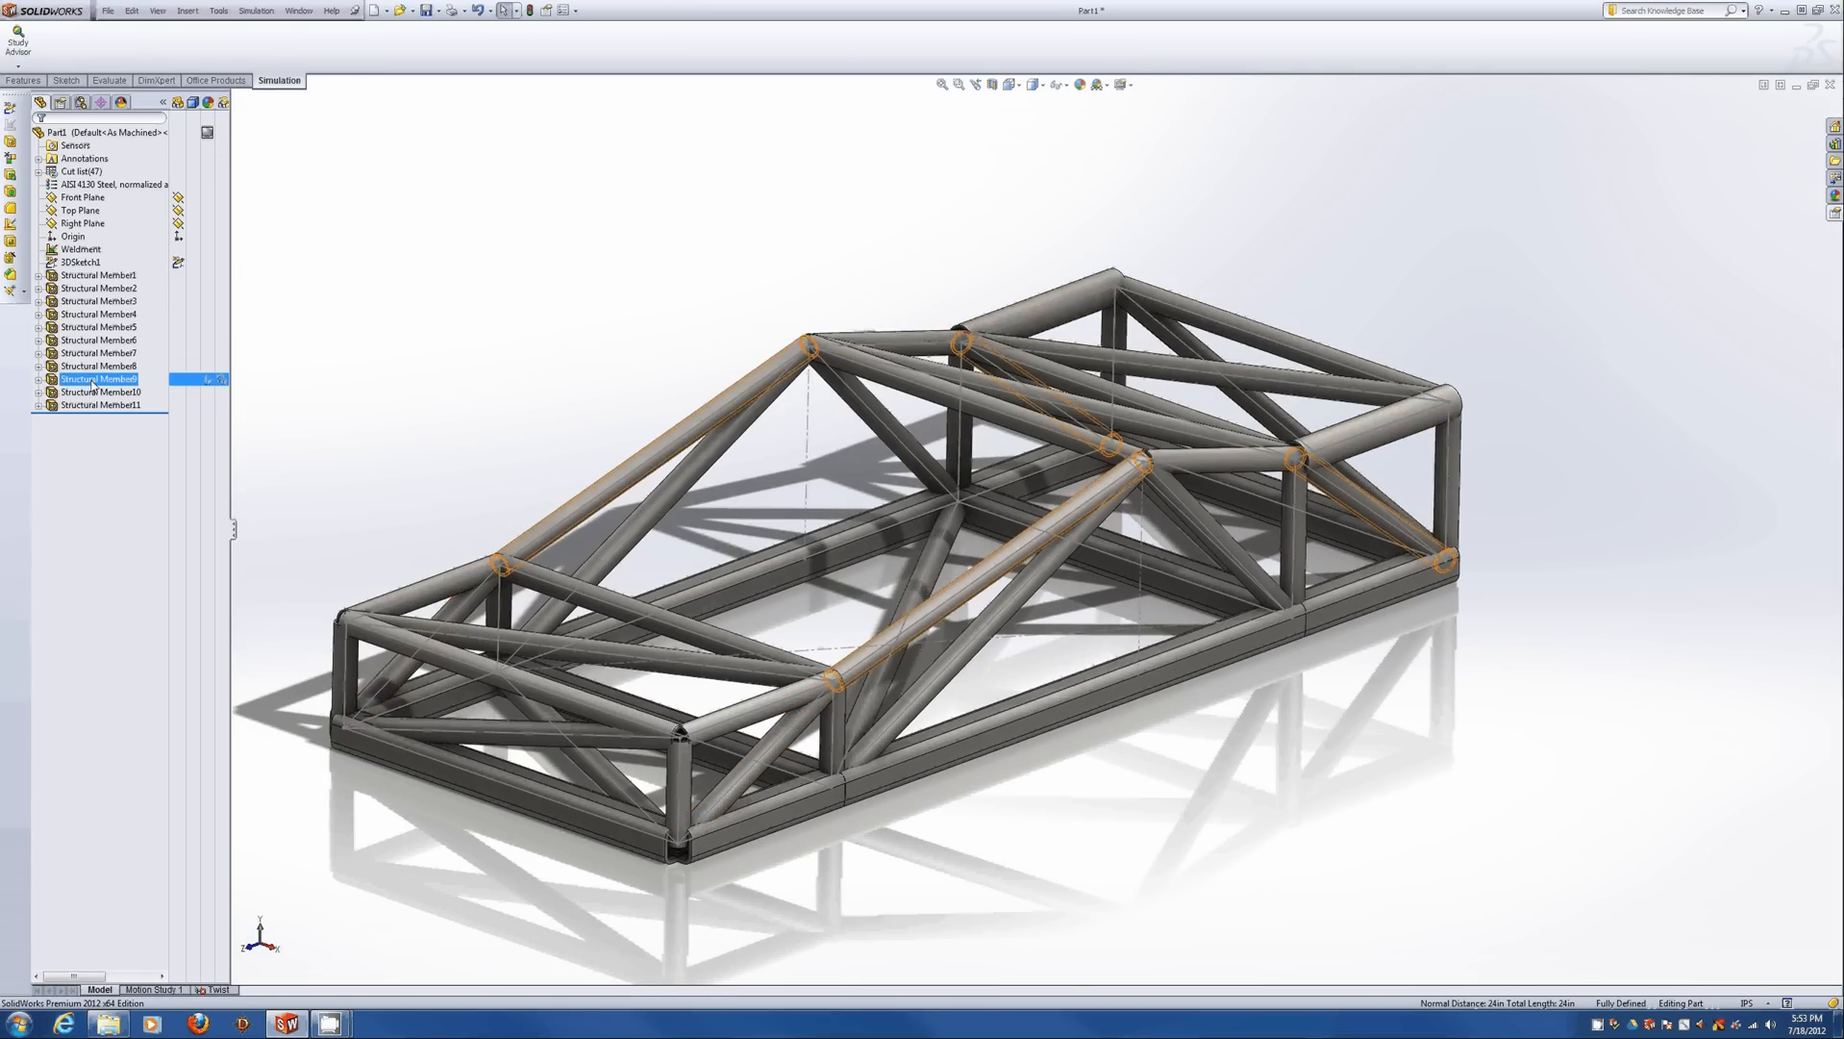
{"action": "left_click", "coordinate": [89, 367]}
{"action": "left_click", "coordinate": [90, 369]}
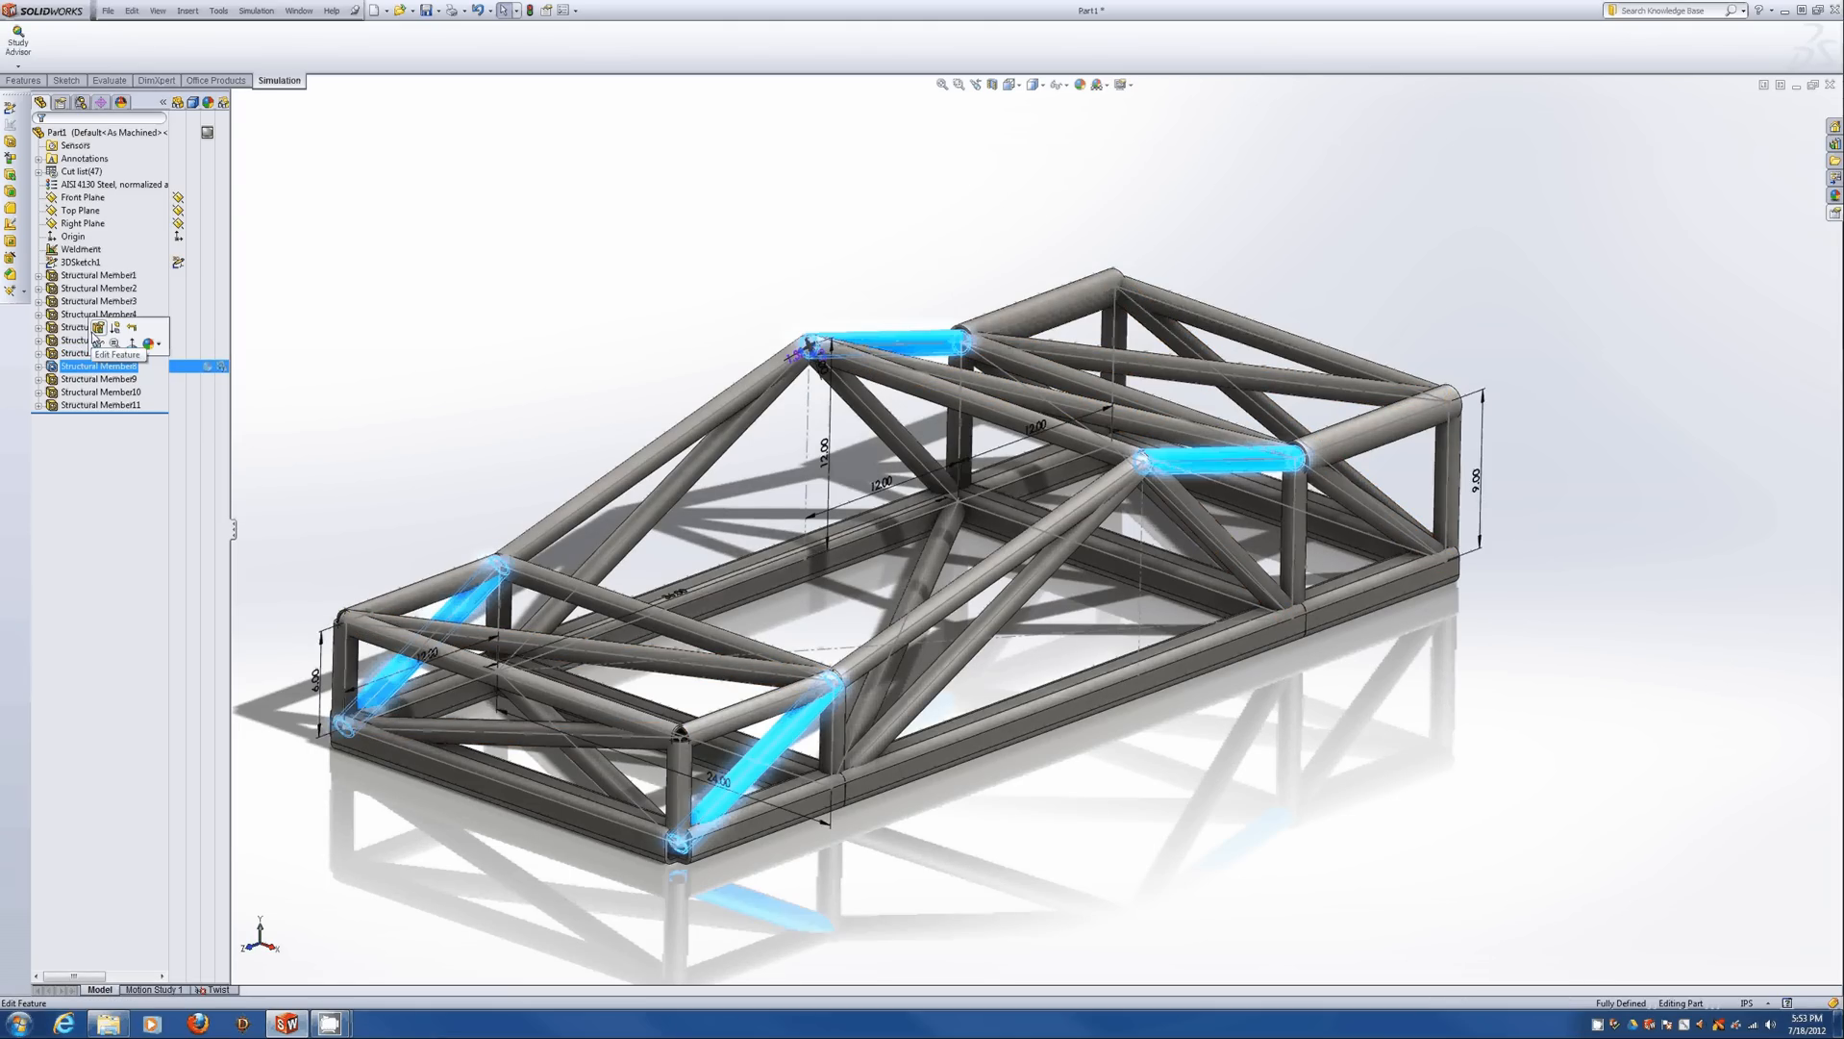
{"action": "left_click", "coordinate": [98, 328]}
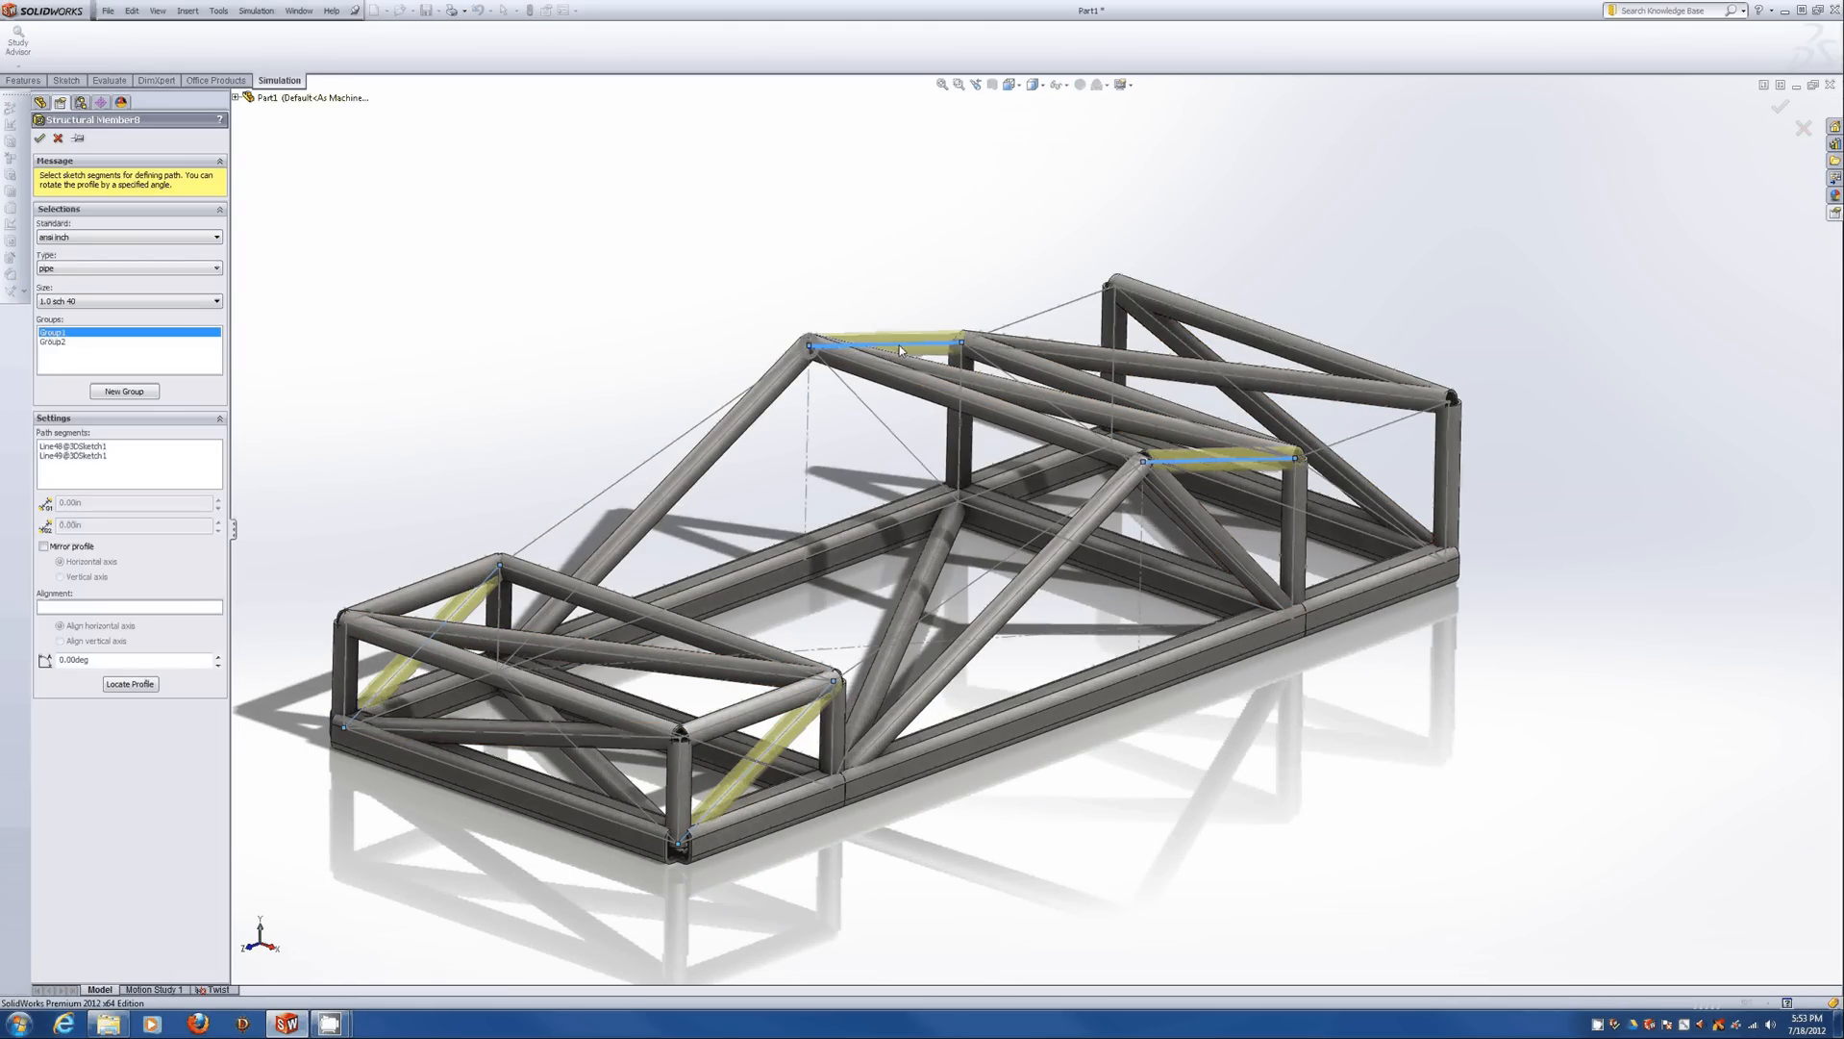
{"action": "left_click", "coordinate": [1230, 479]}
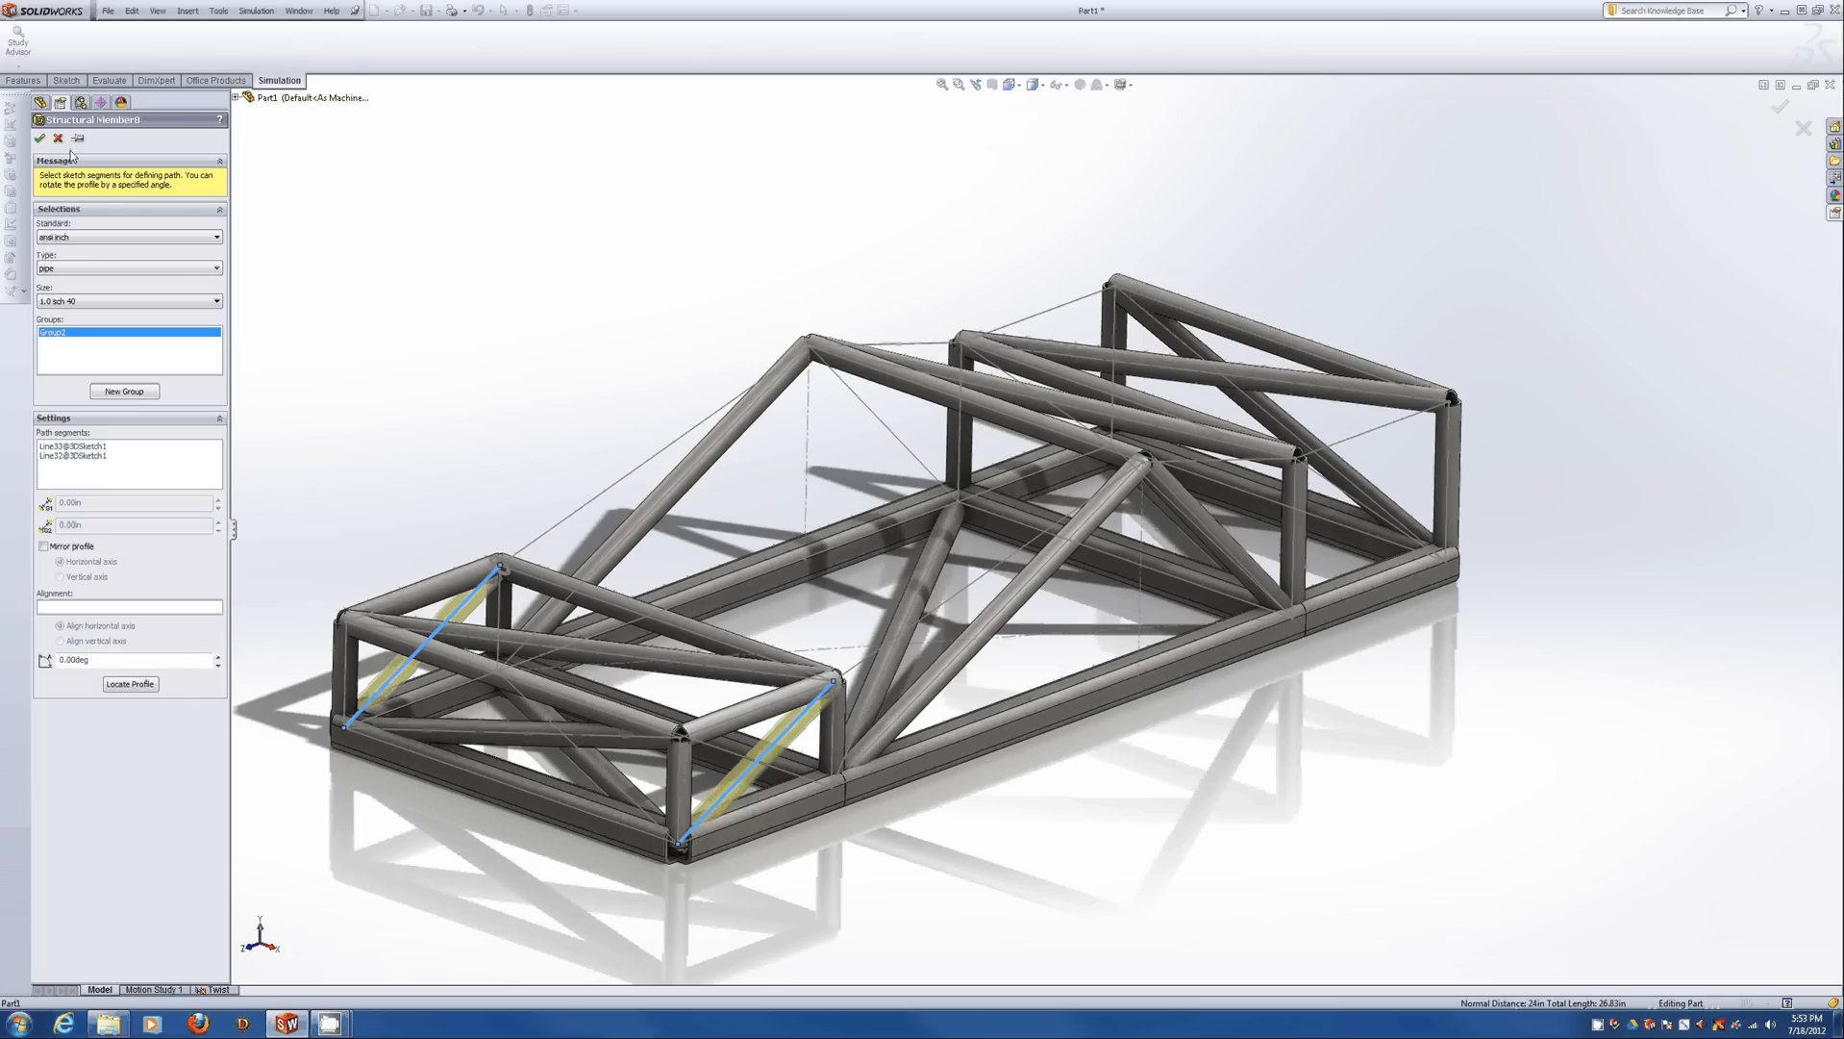
{"action": "left_click", "coordinate": [40, 137]}
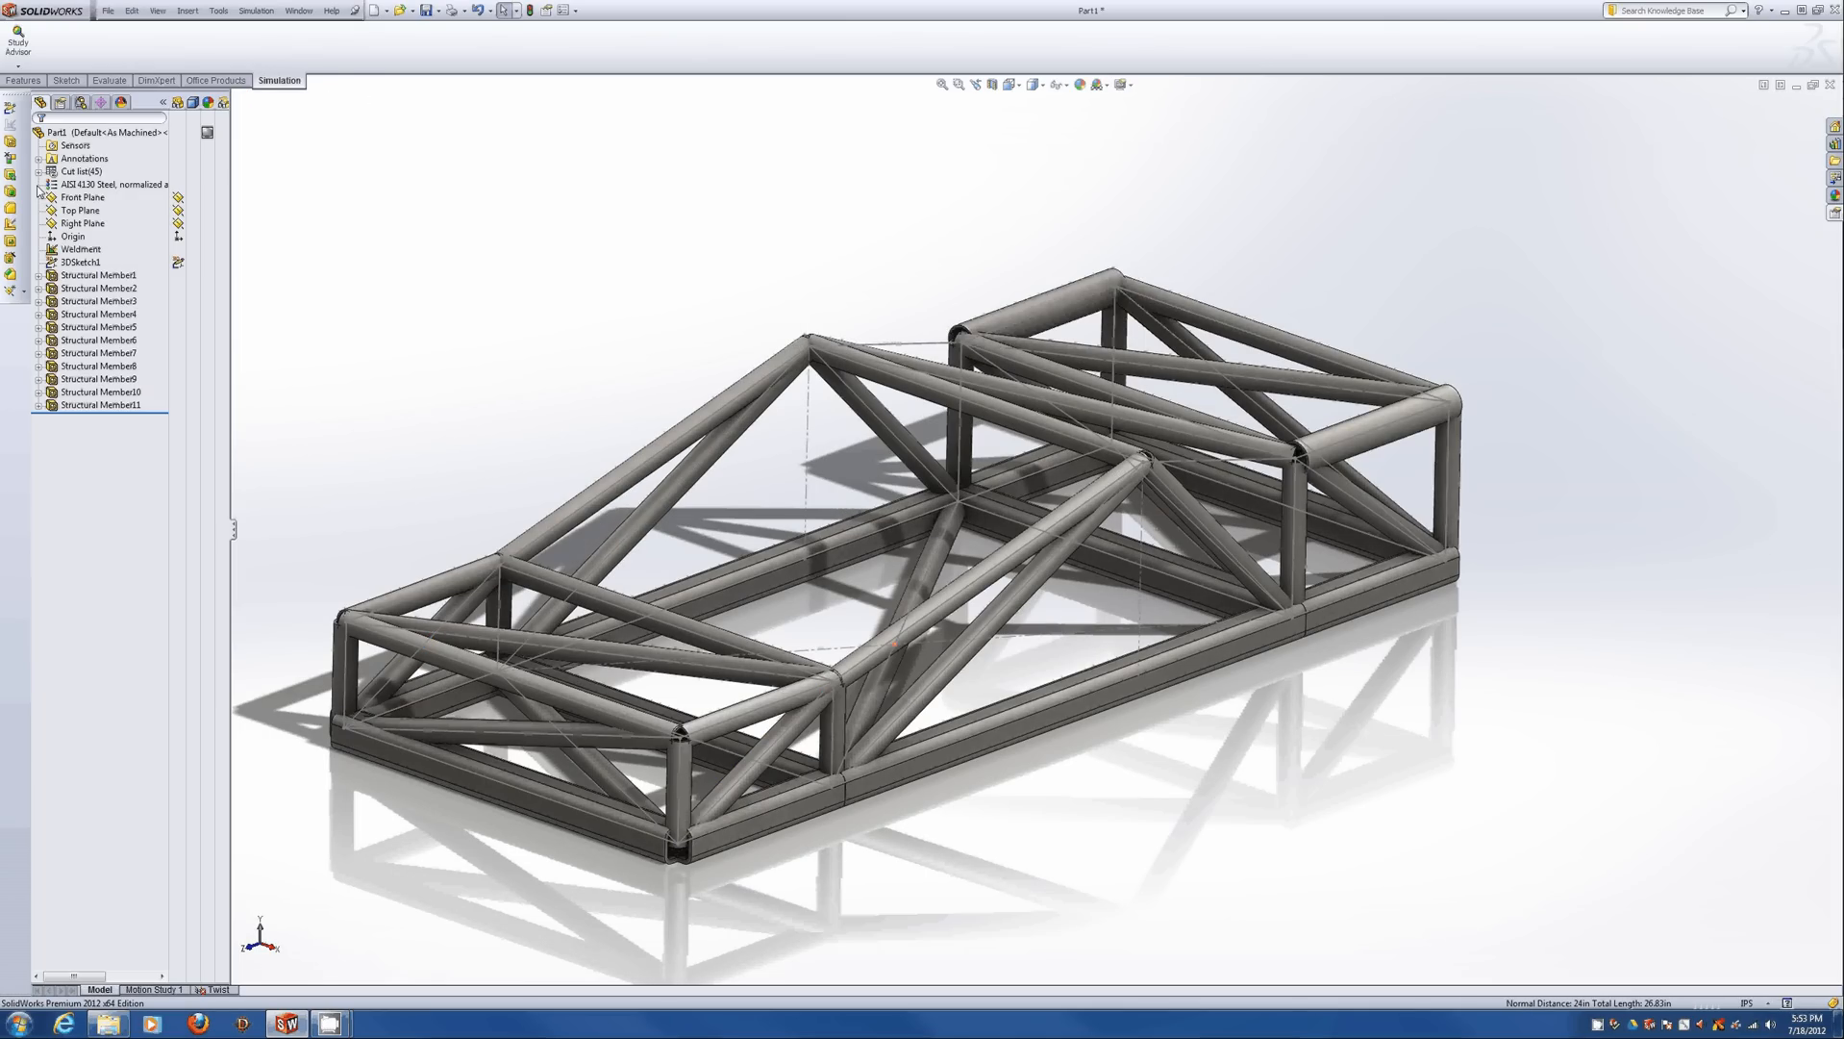
{"action": "left_click", "coordinate": [10, 142]}
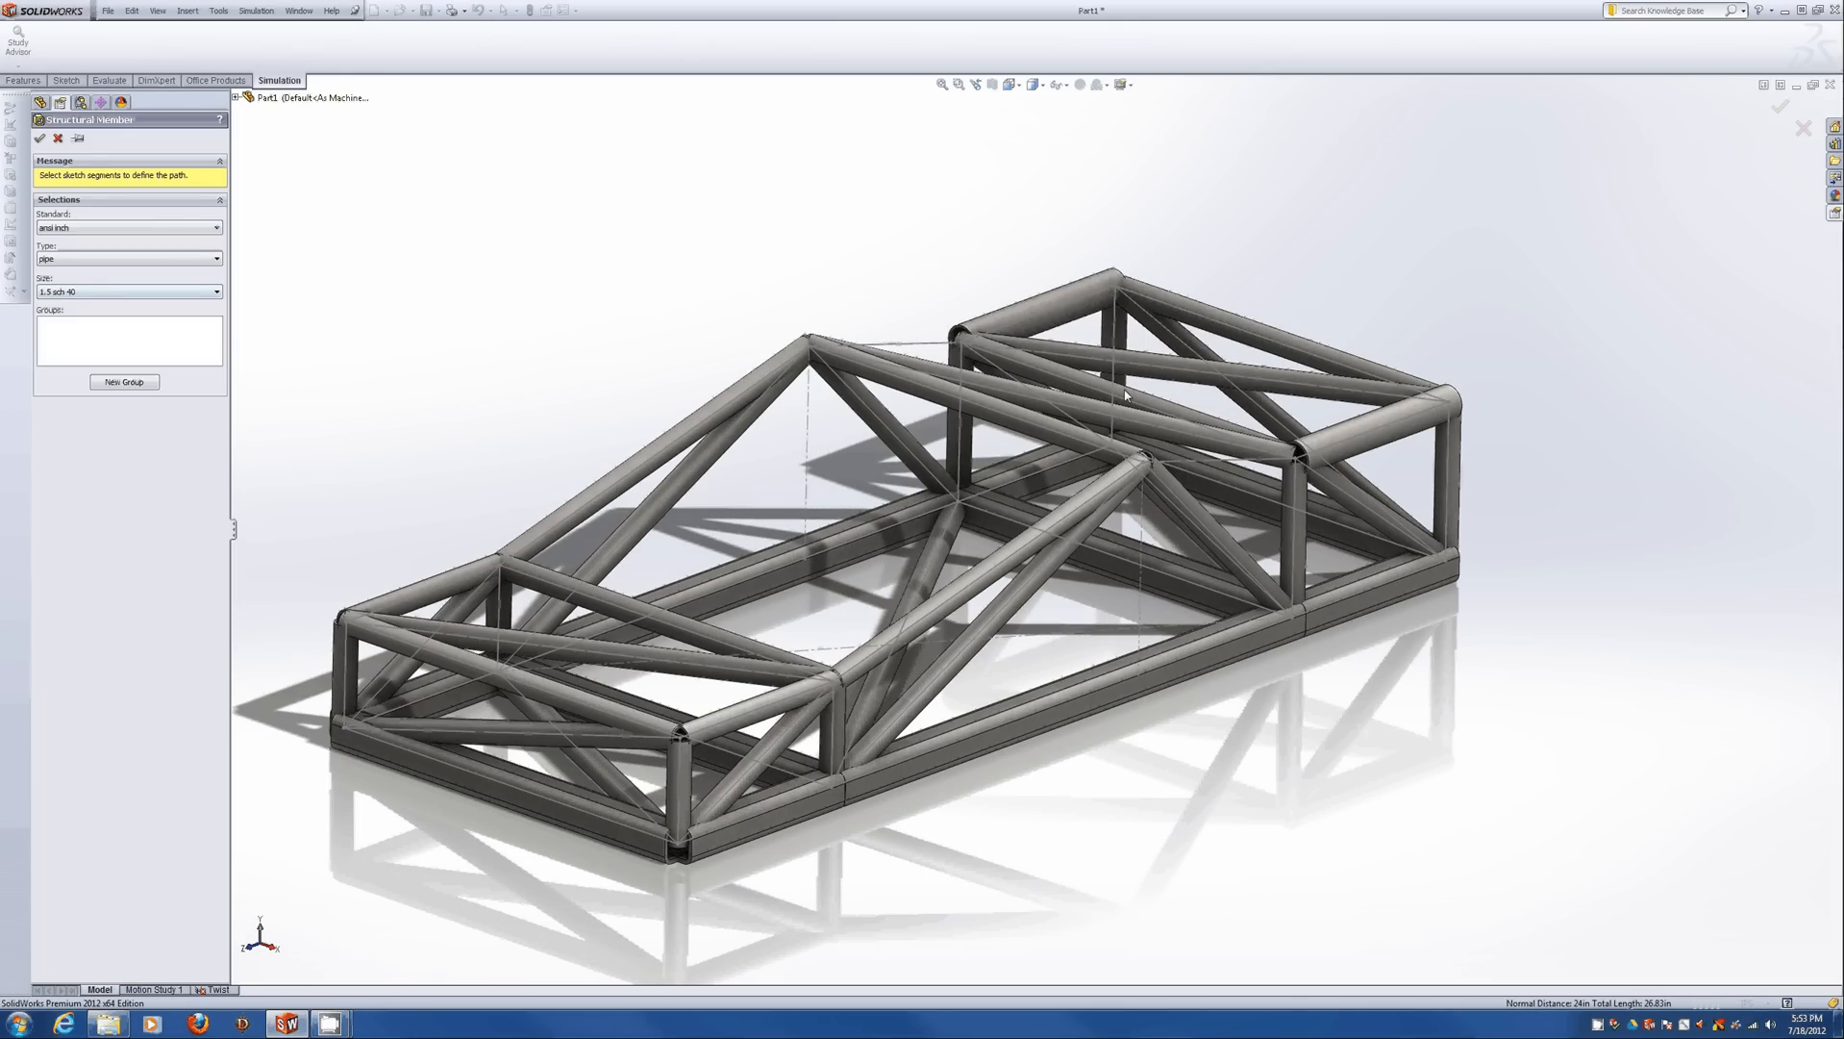
{"action": "left_click", "coordinate": [1224, 465]}
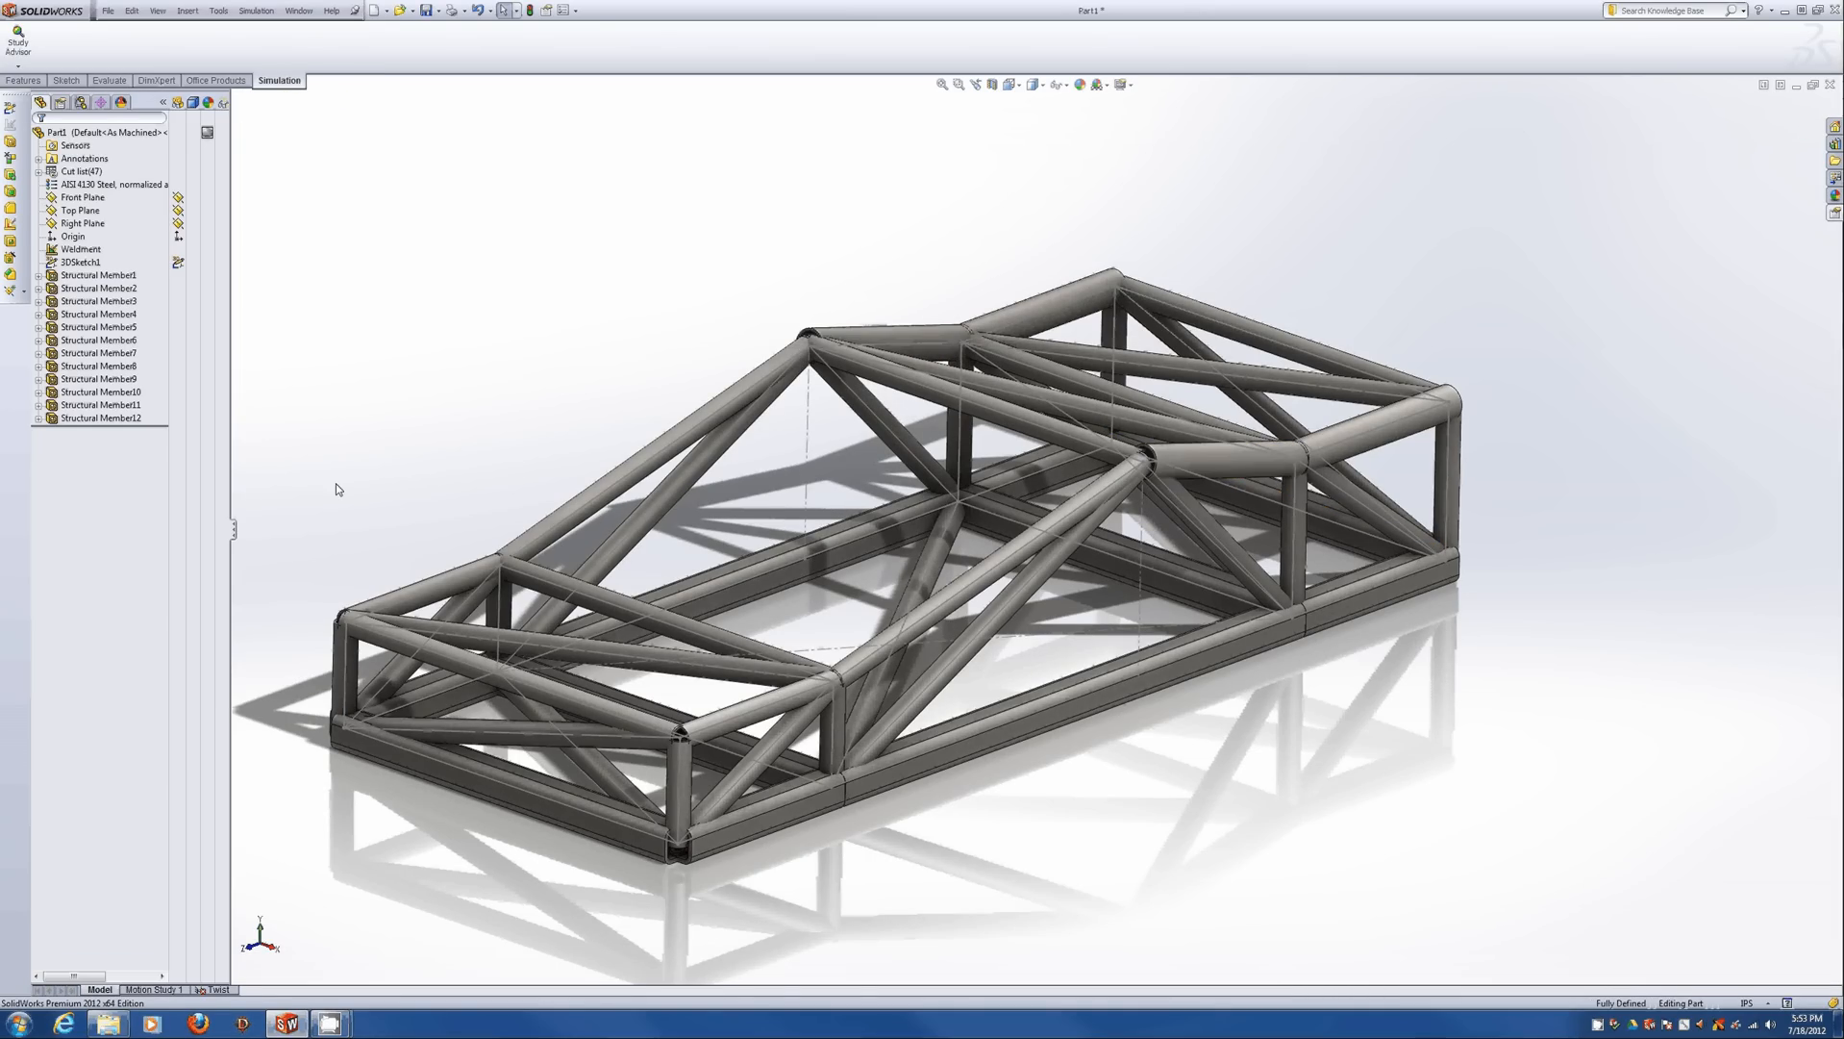
Return to the Twist study and recalculate the joint group for all beams.
{"action": "left_click", "coordinate": [215, 990]}
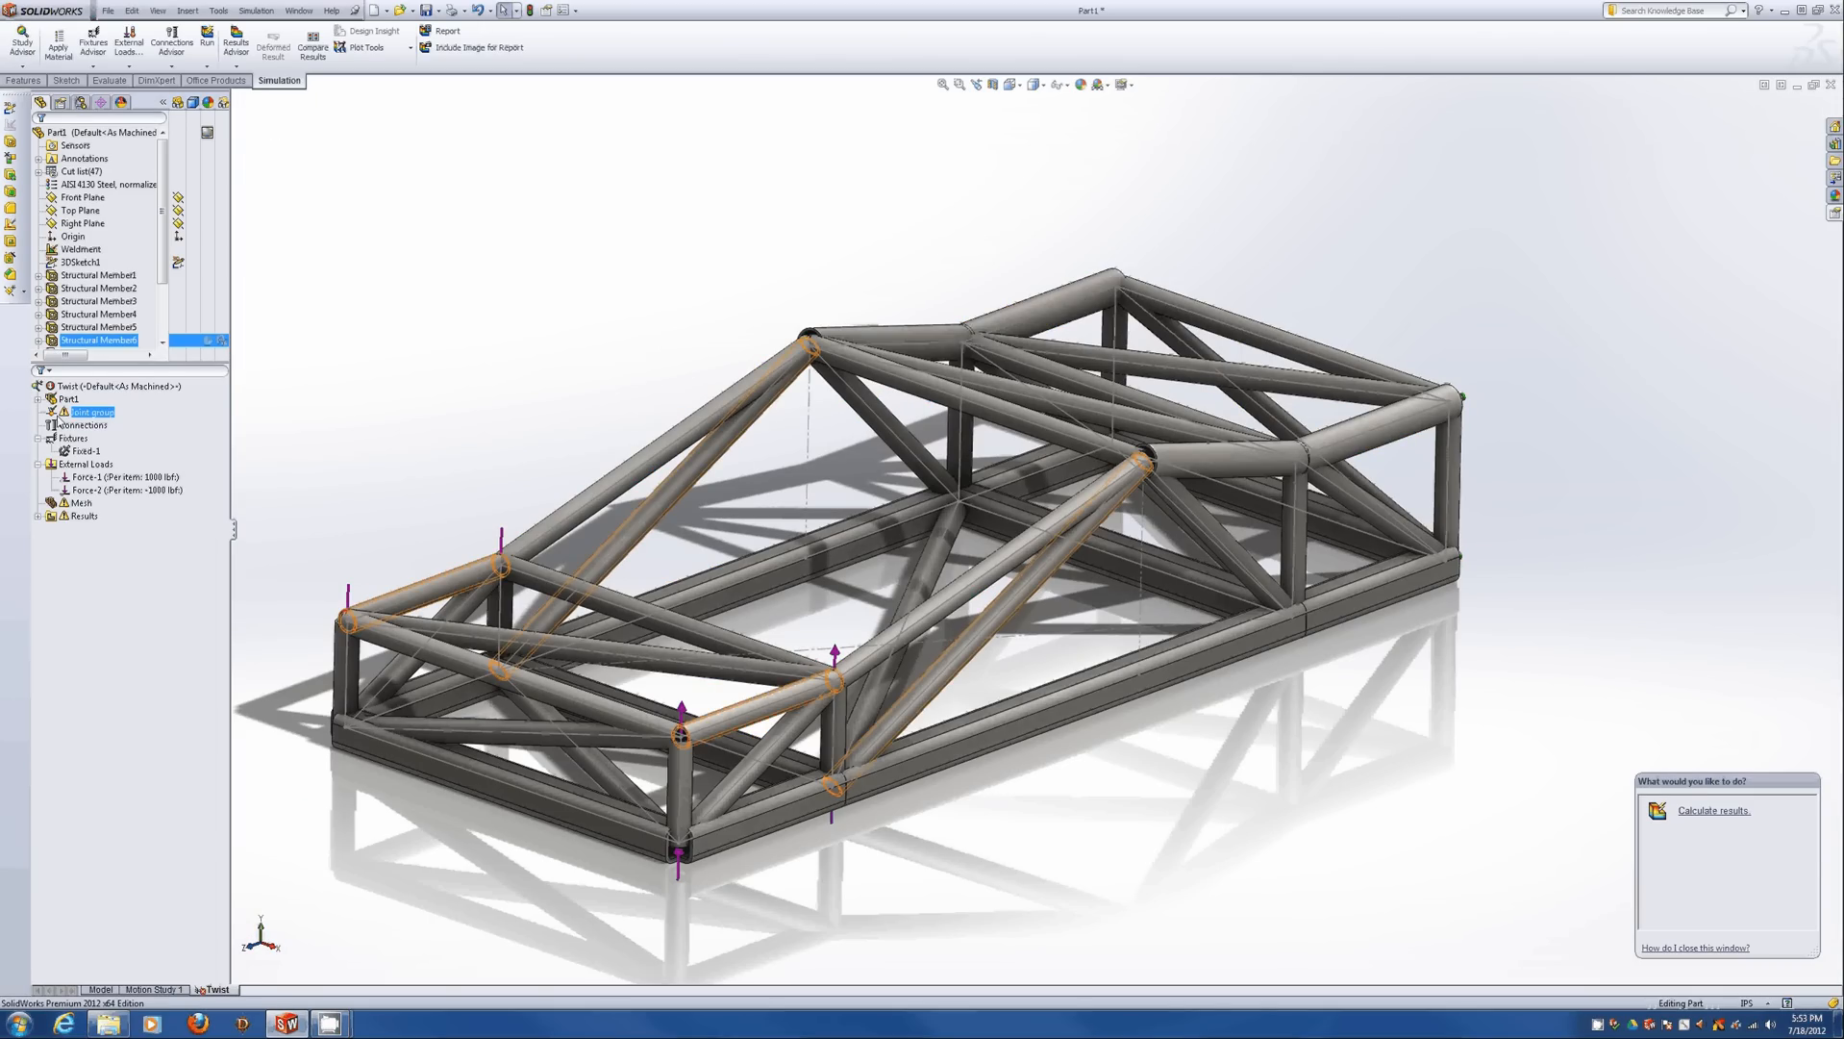
{"action": "right_click", "coordinate": [65, 414]}
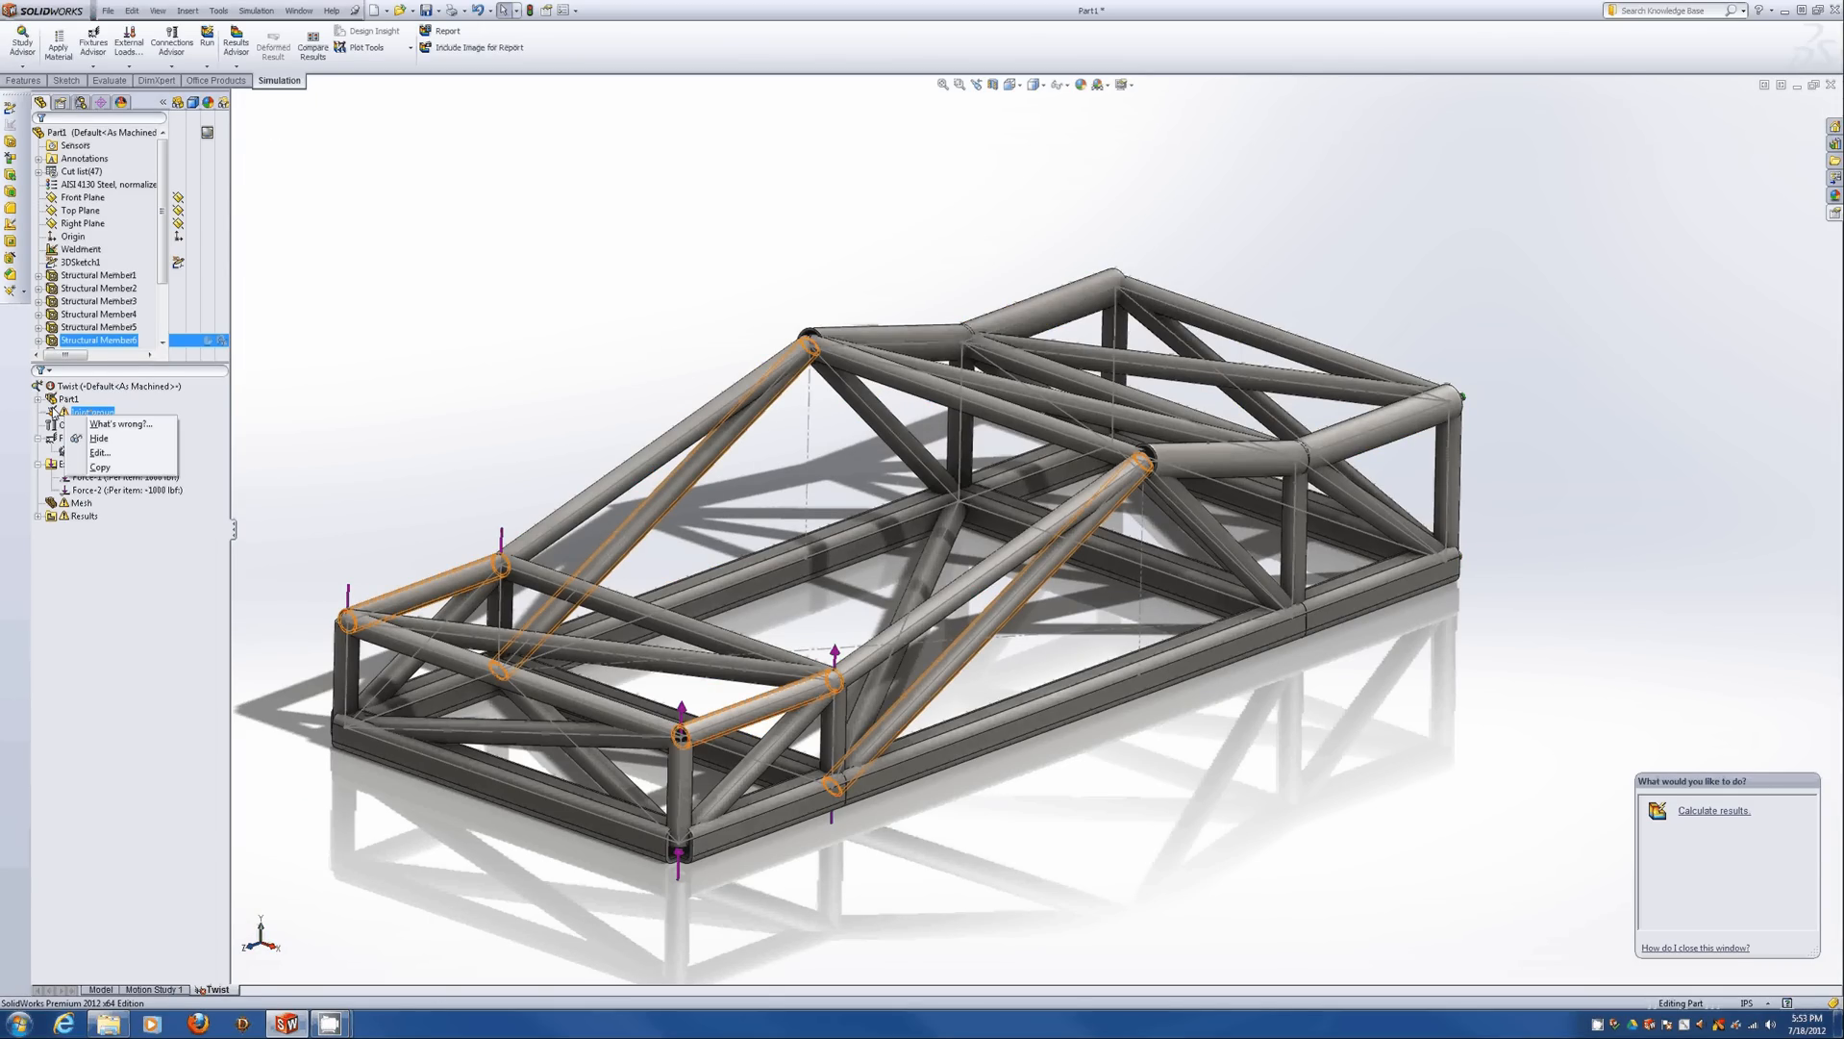
{"action": "left_click", "coordinate": [97, 452]}
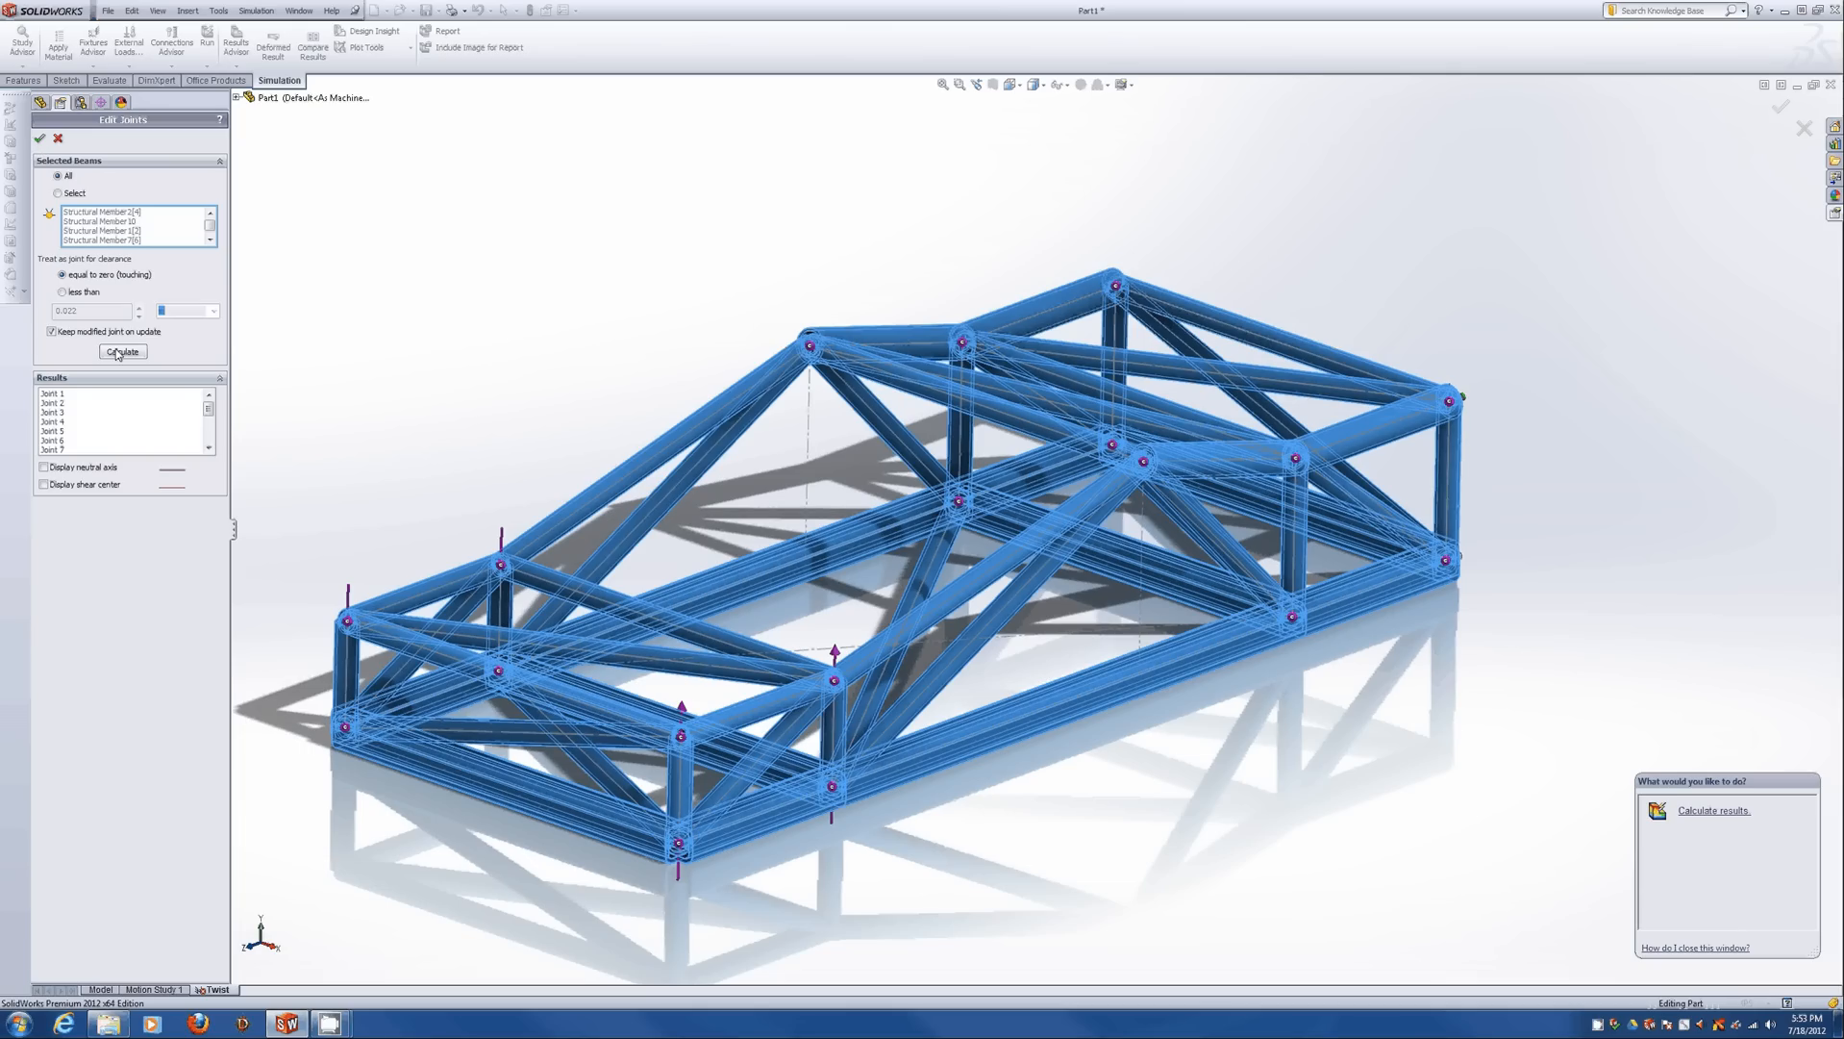
{"action": "left_click", "coordinate": [116, 353]}
{"action": "left_click", "coordinate": [40, 141]}
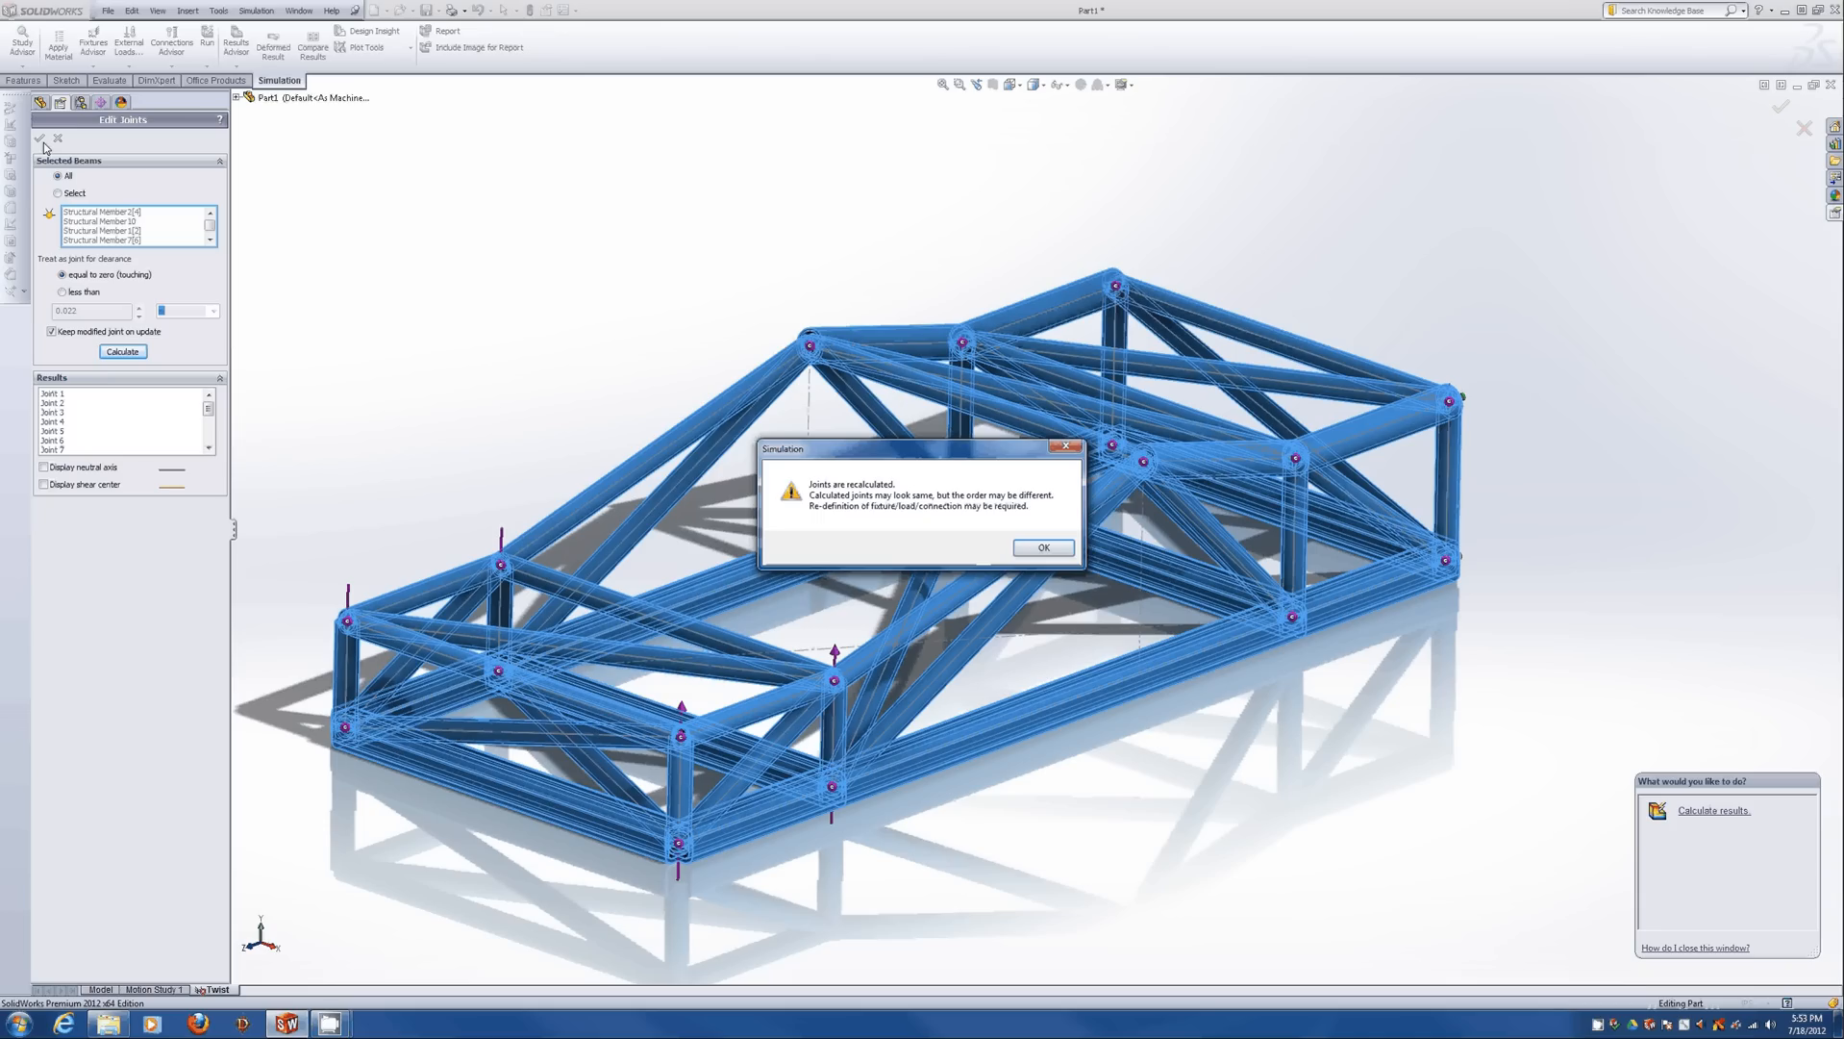
{"action": "left_click", "coordinate": [1042, 554]}
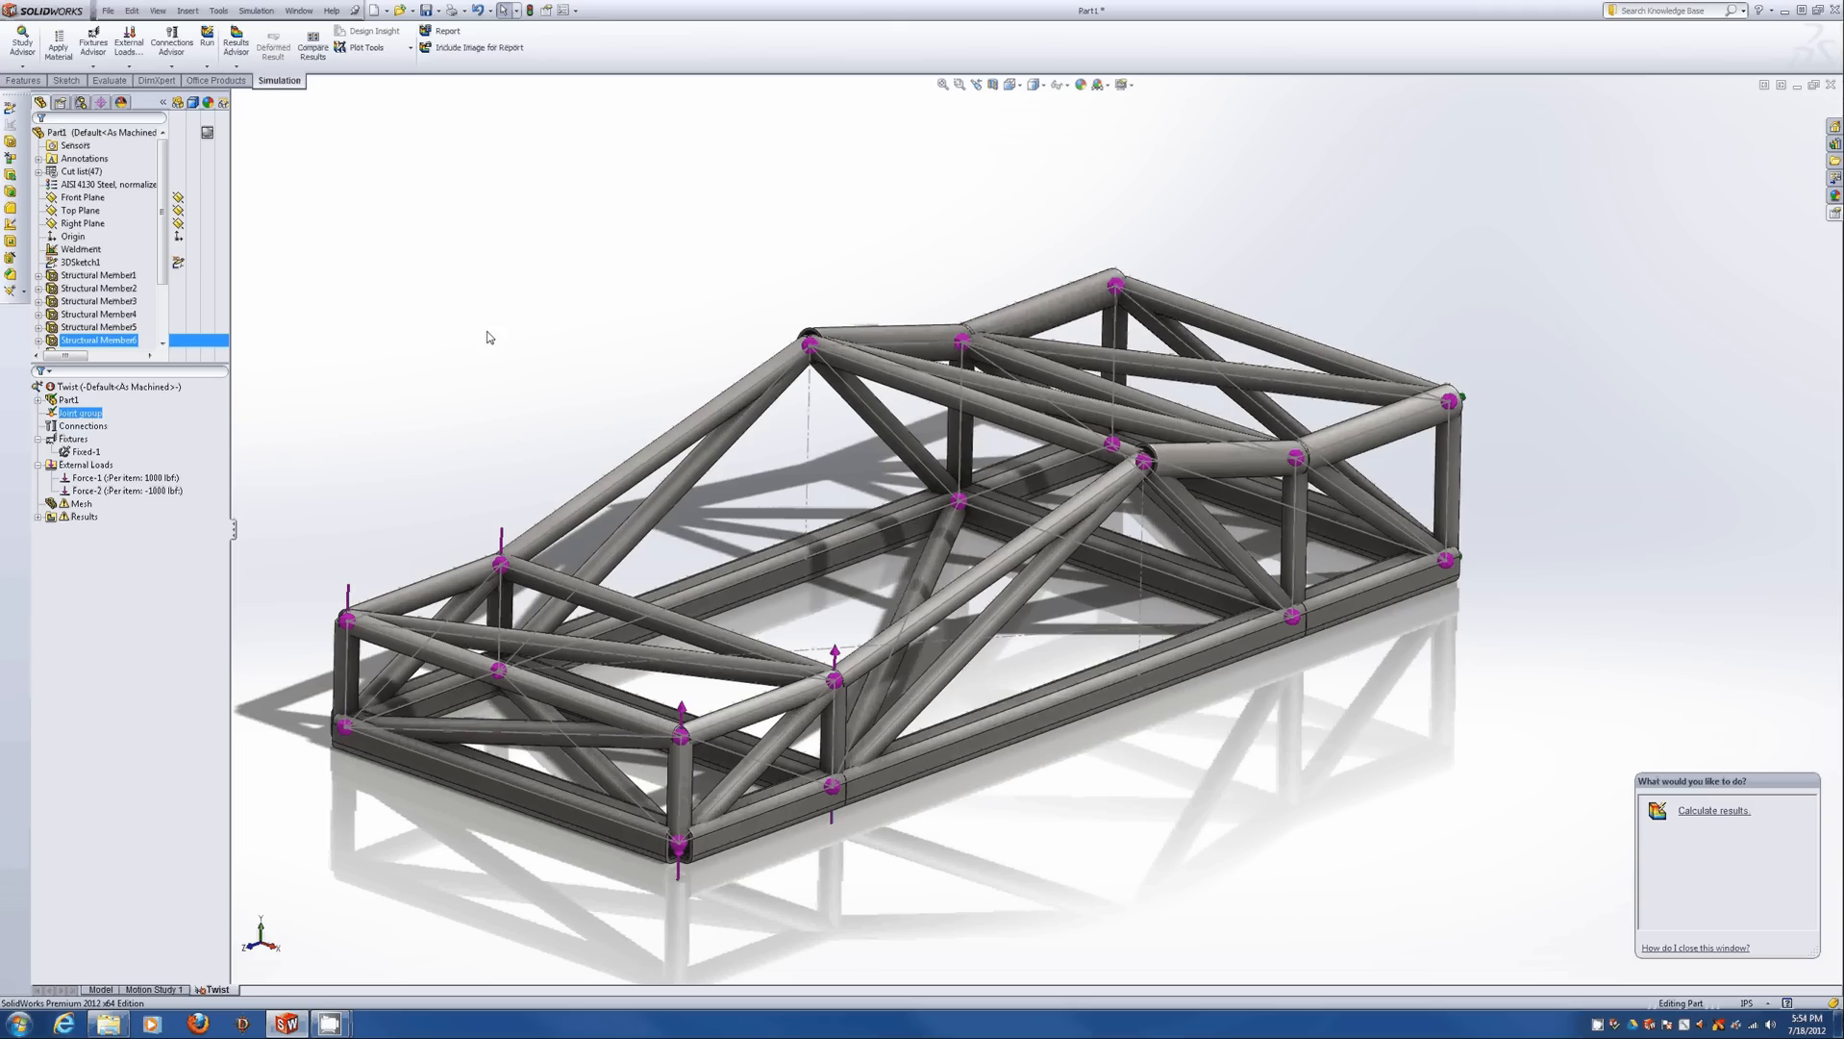
Mesh the updated frame, run the Twist study and examine the stress plot from above.
{"action": "left_click", "coordinate": [83, 441]}
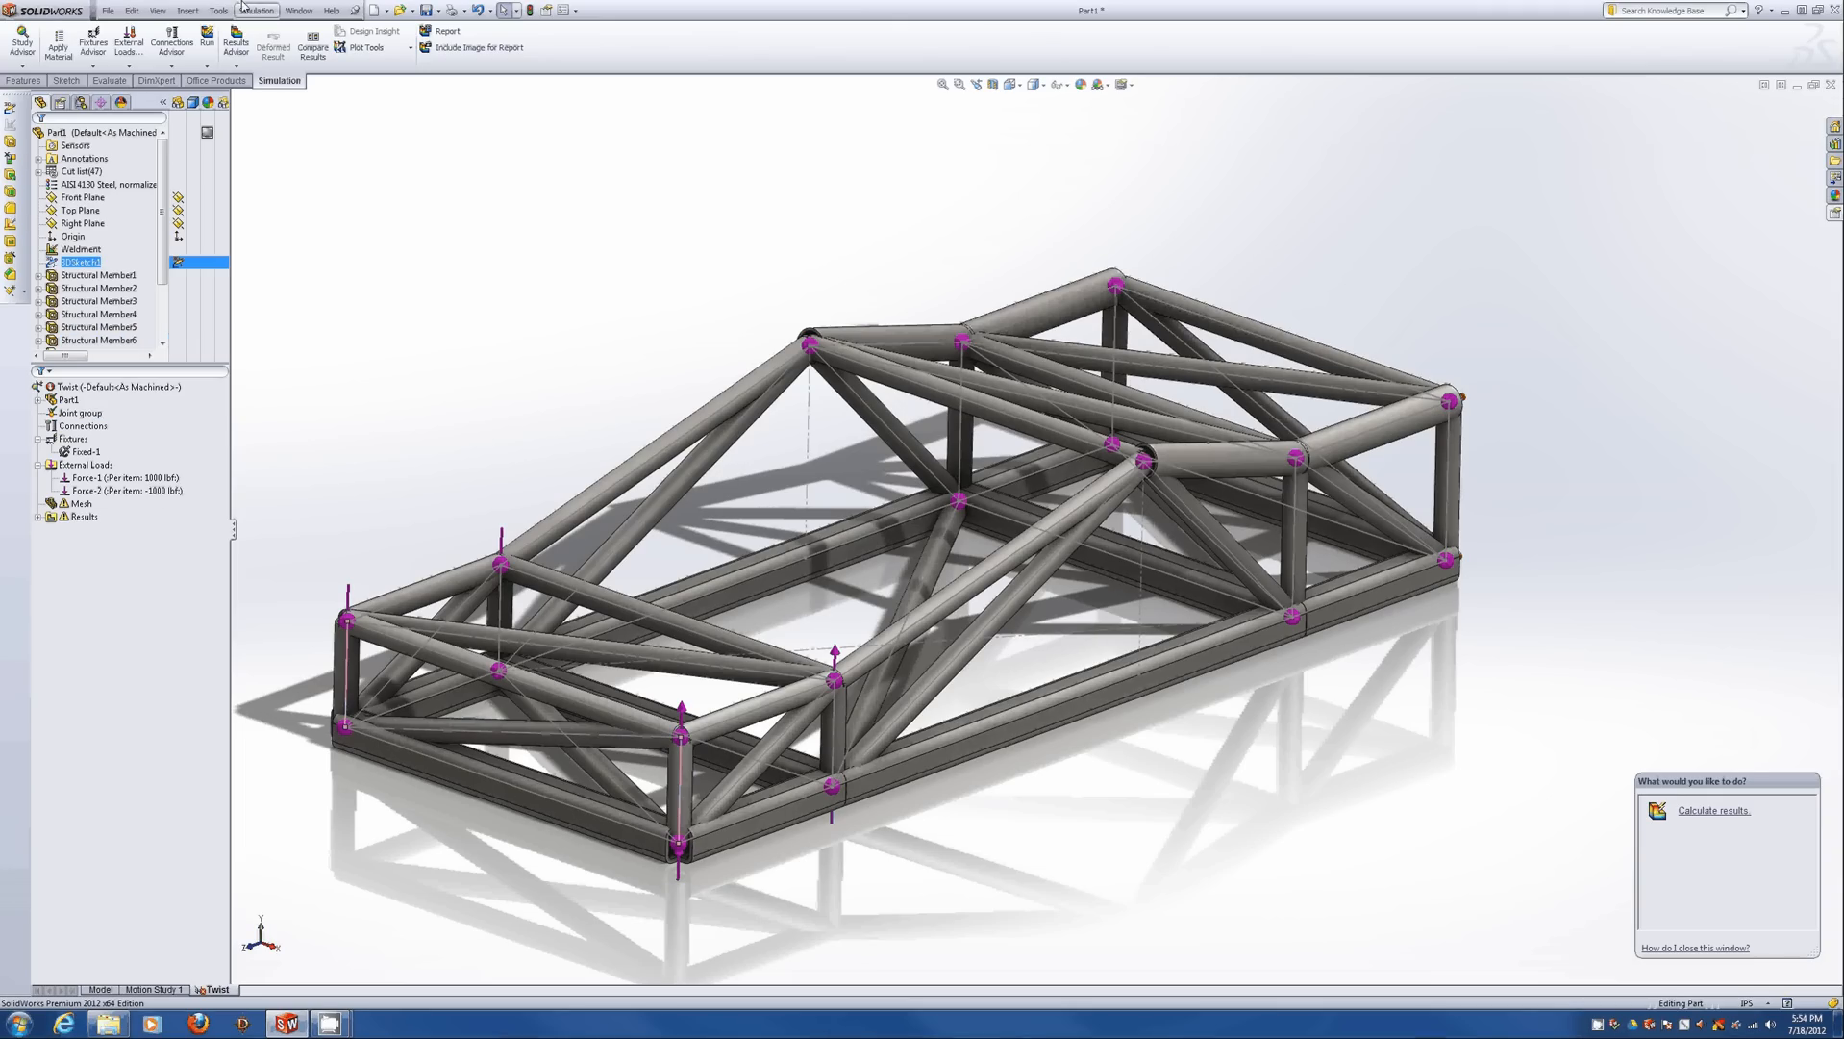
{"action": "left_click", "coordinate": [207, 66]}
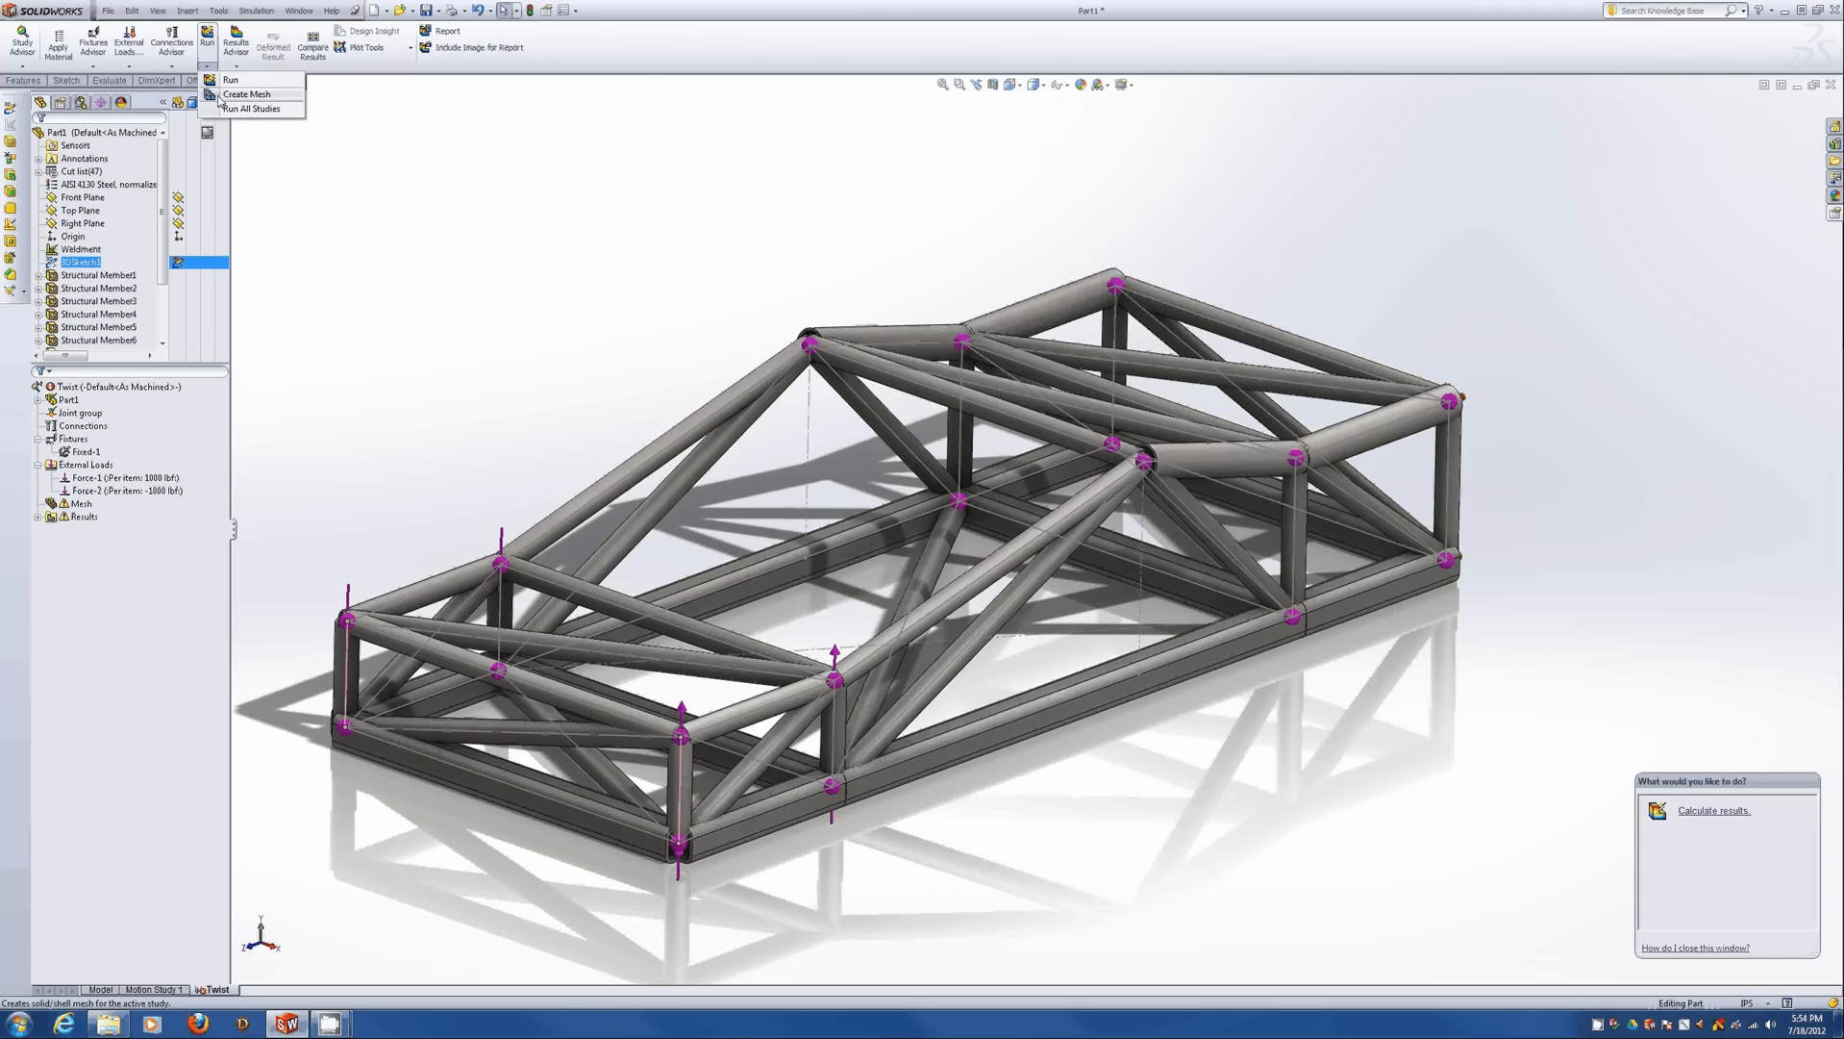
{"action": "left_click", "coordinate": [220, 96]}
{"action": "left_click", "coordinate": [942, 544]}
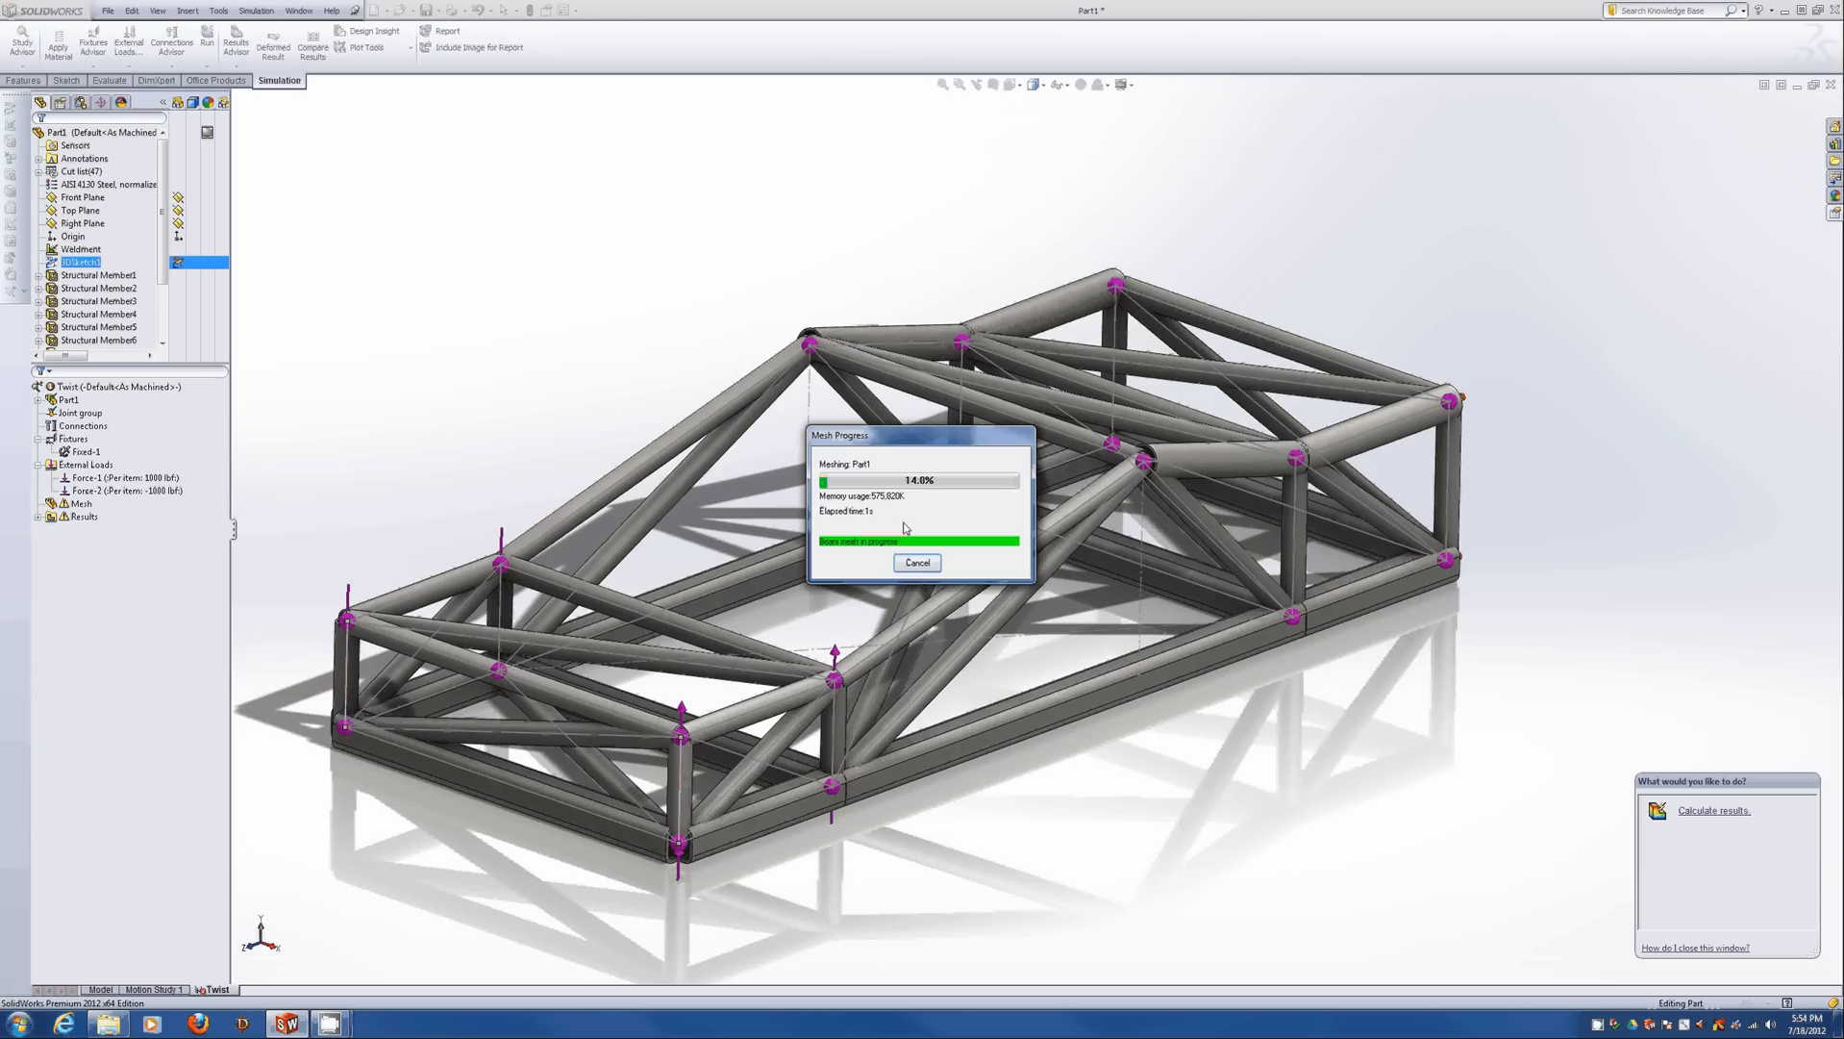
{"action": "left_click", "coordinate": [208, 42]}
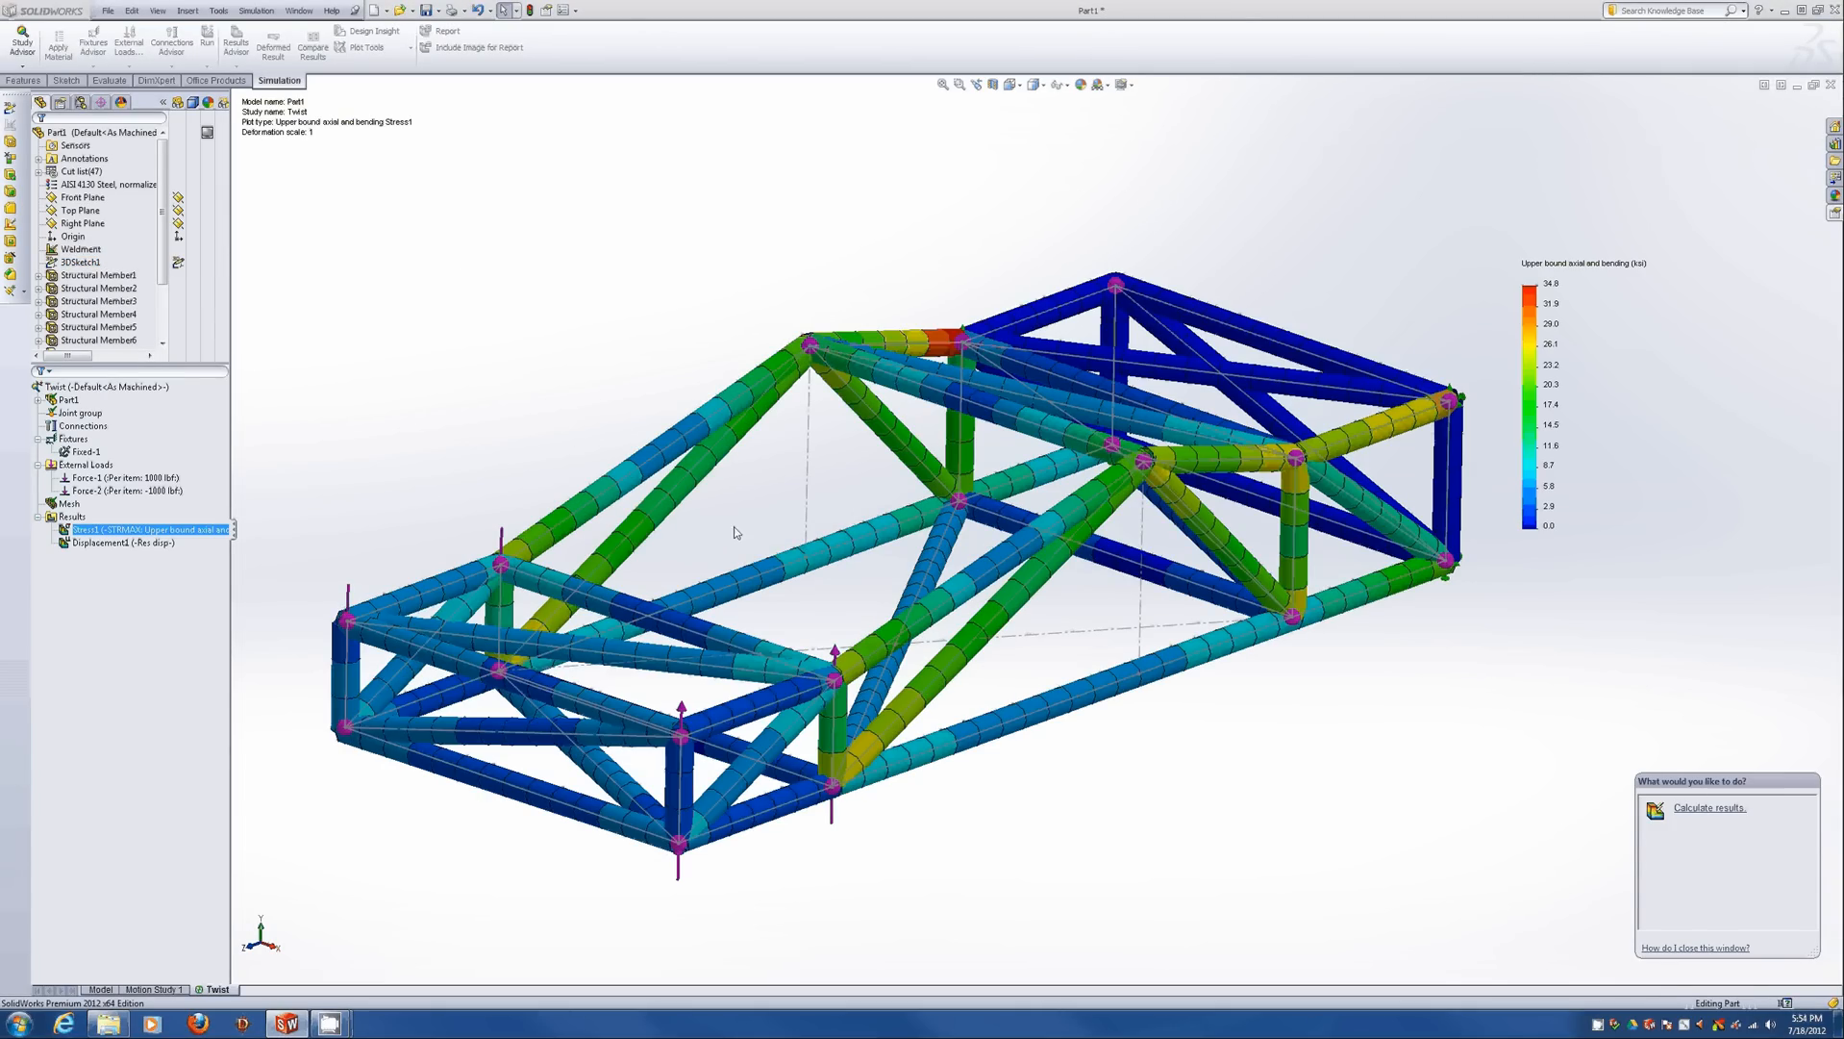
{"action": "middle_click_drag", "start_coordinate": [890, 407], "coordinate": [904, 267]}
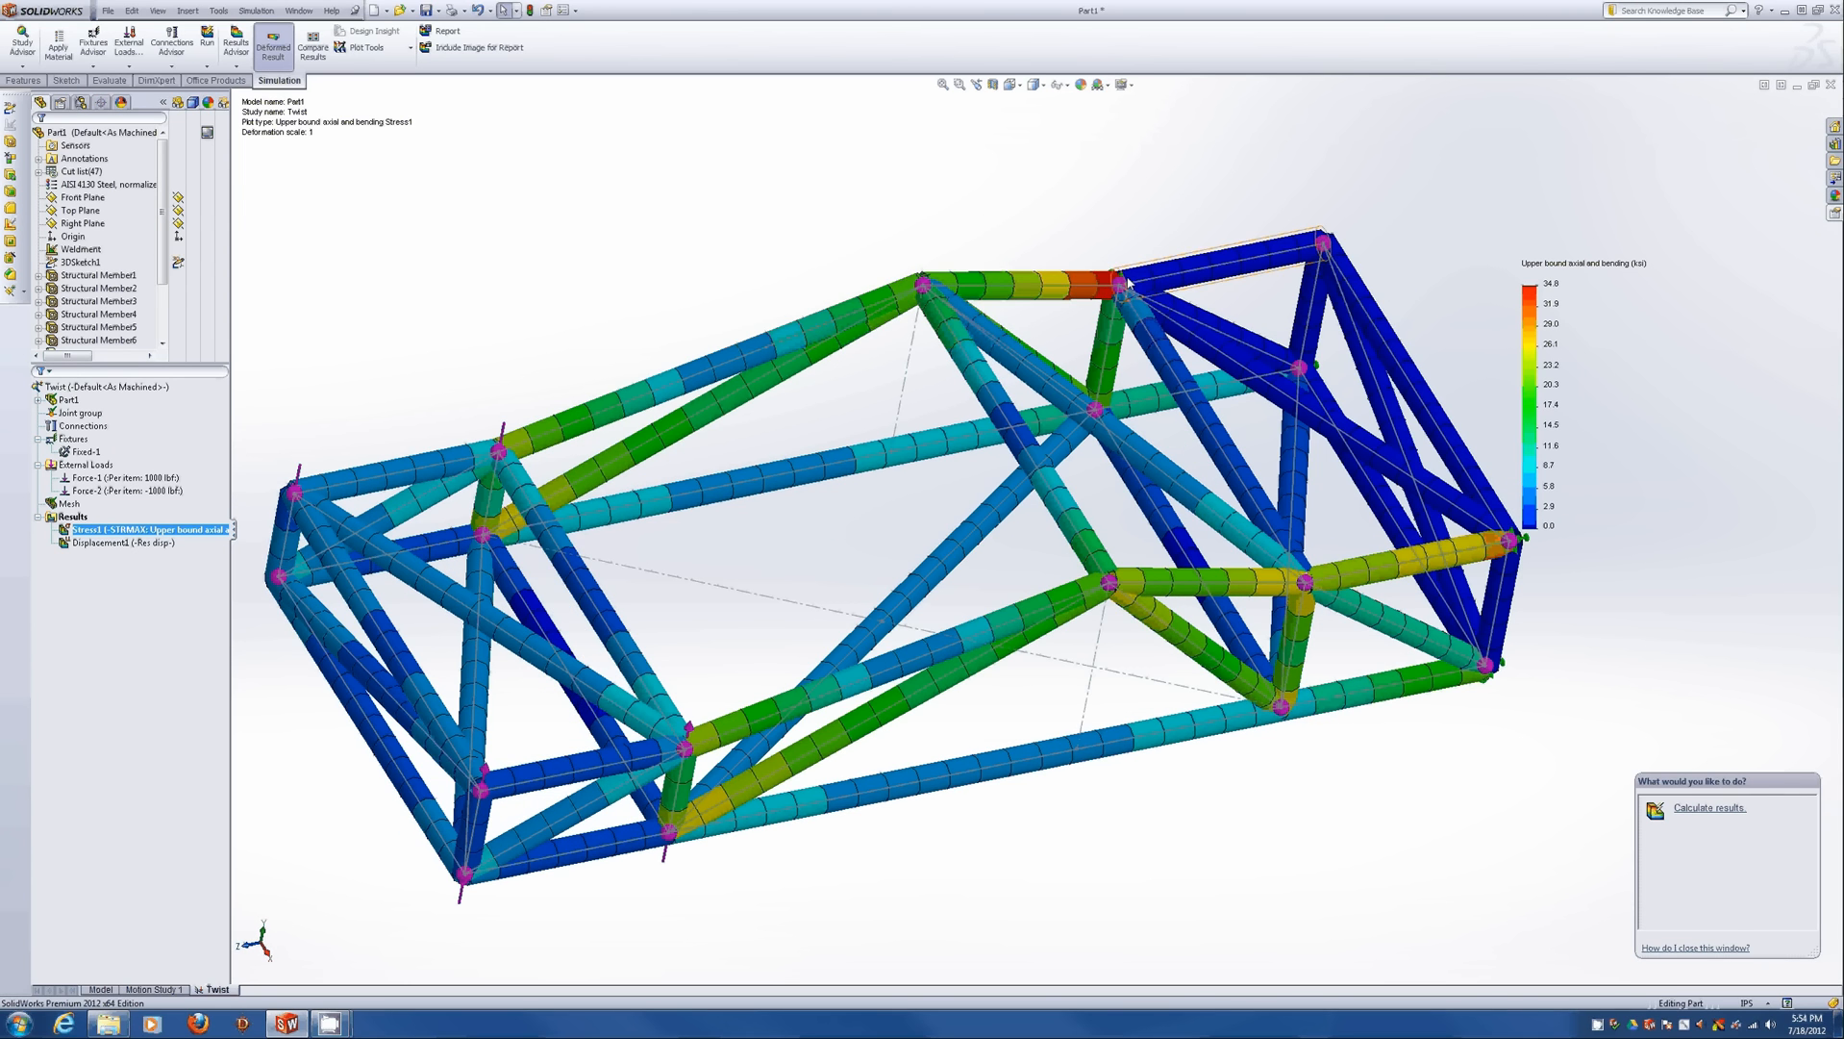
Open the Twist study's existing fixed fixture for editing and clear all of its joint selections.
{"action": "left_click", "coordinate": [82, 452]}
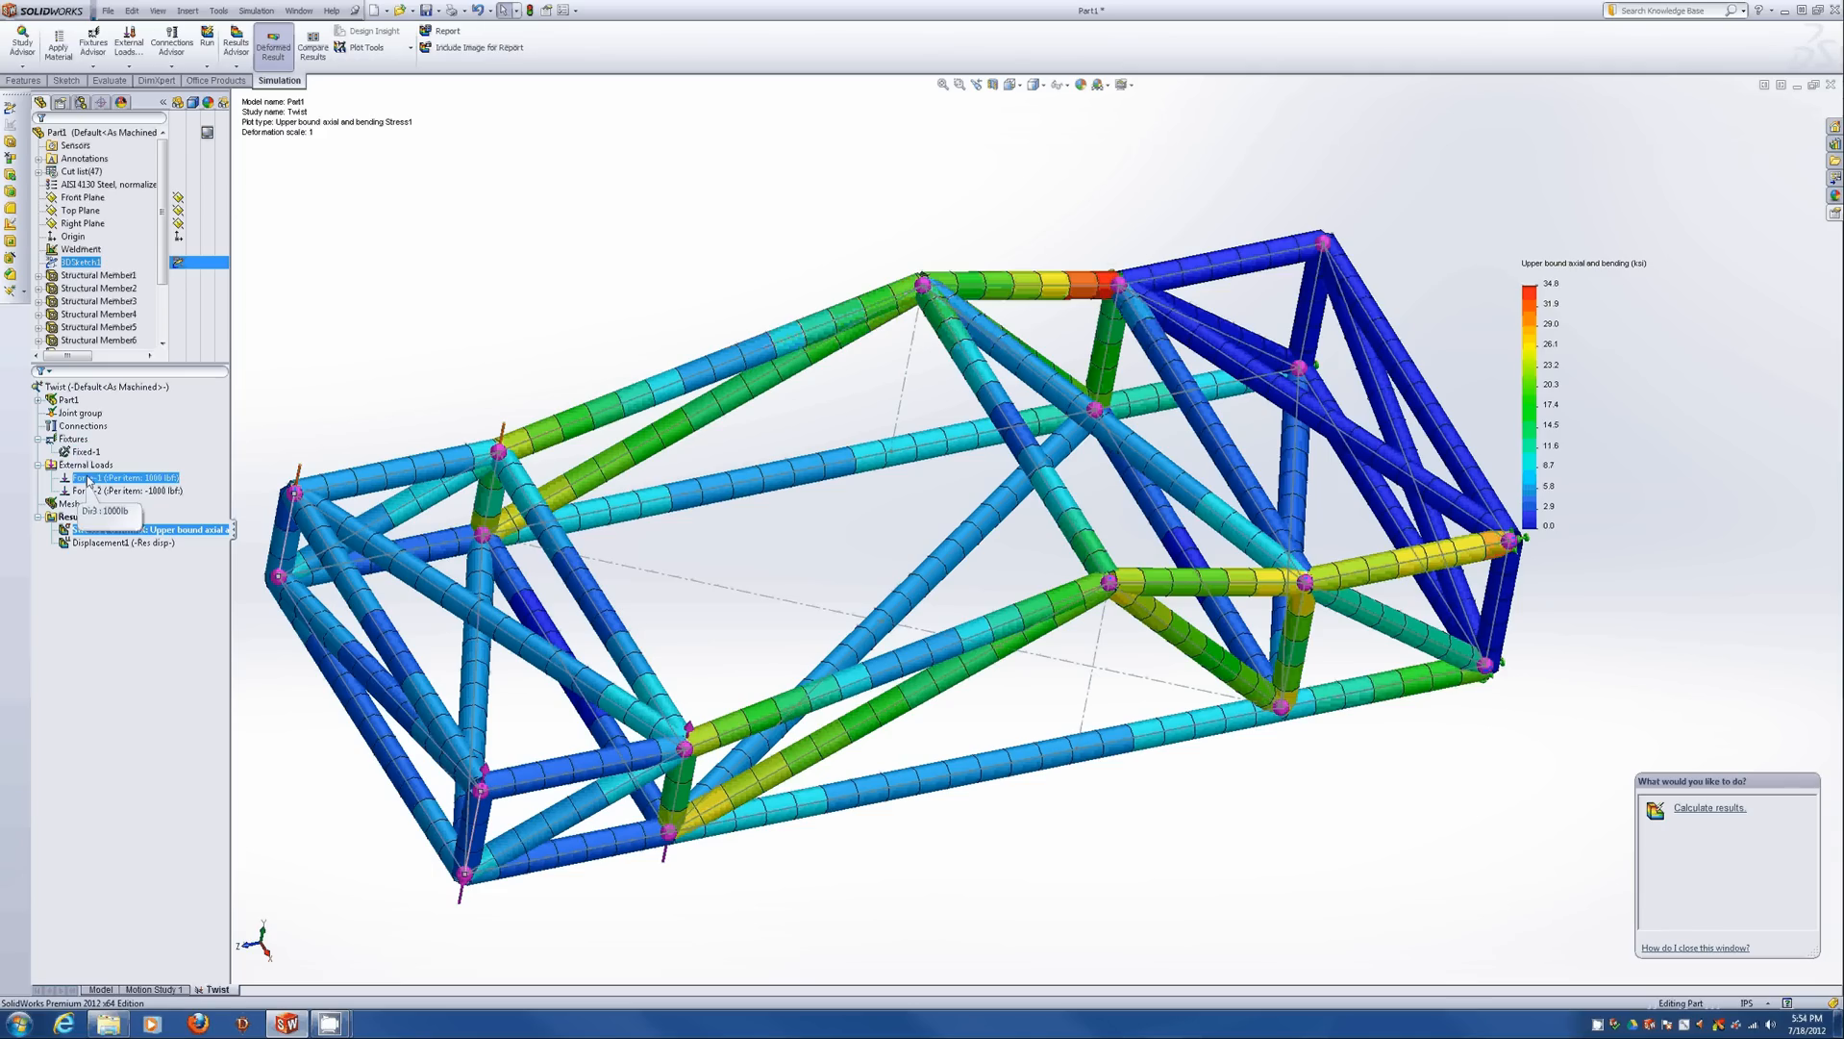
{"action": "left_click", "coordinate": [80, 478]}
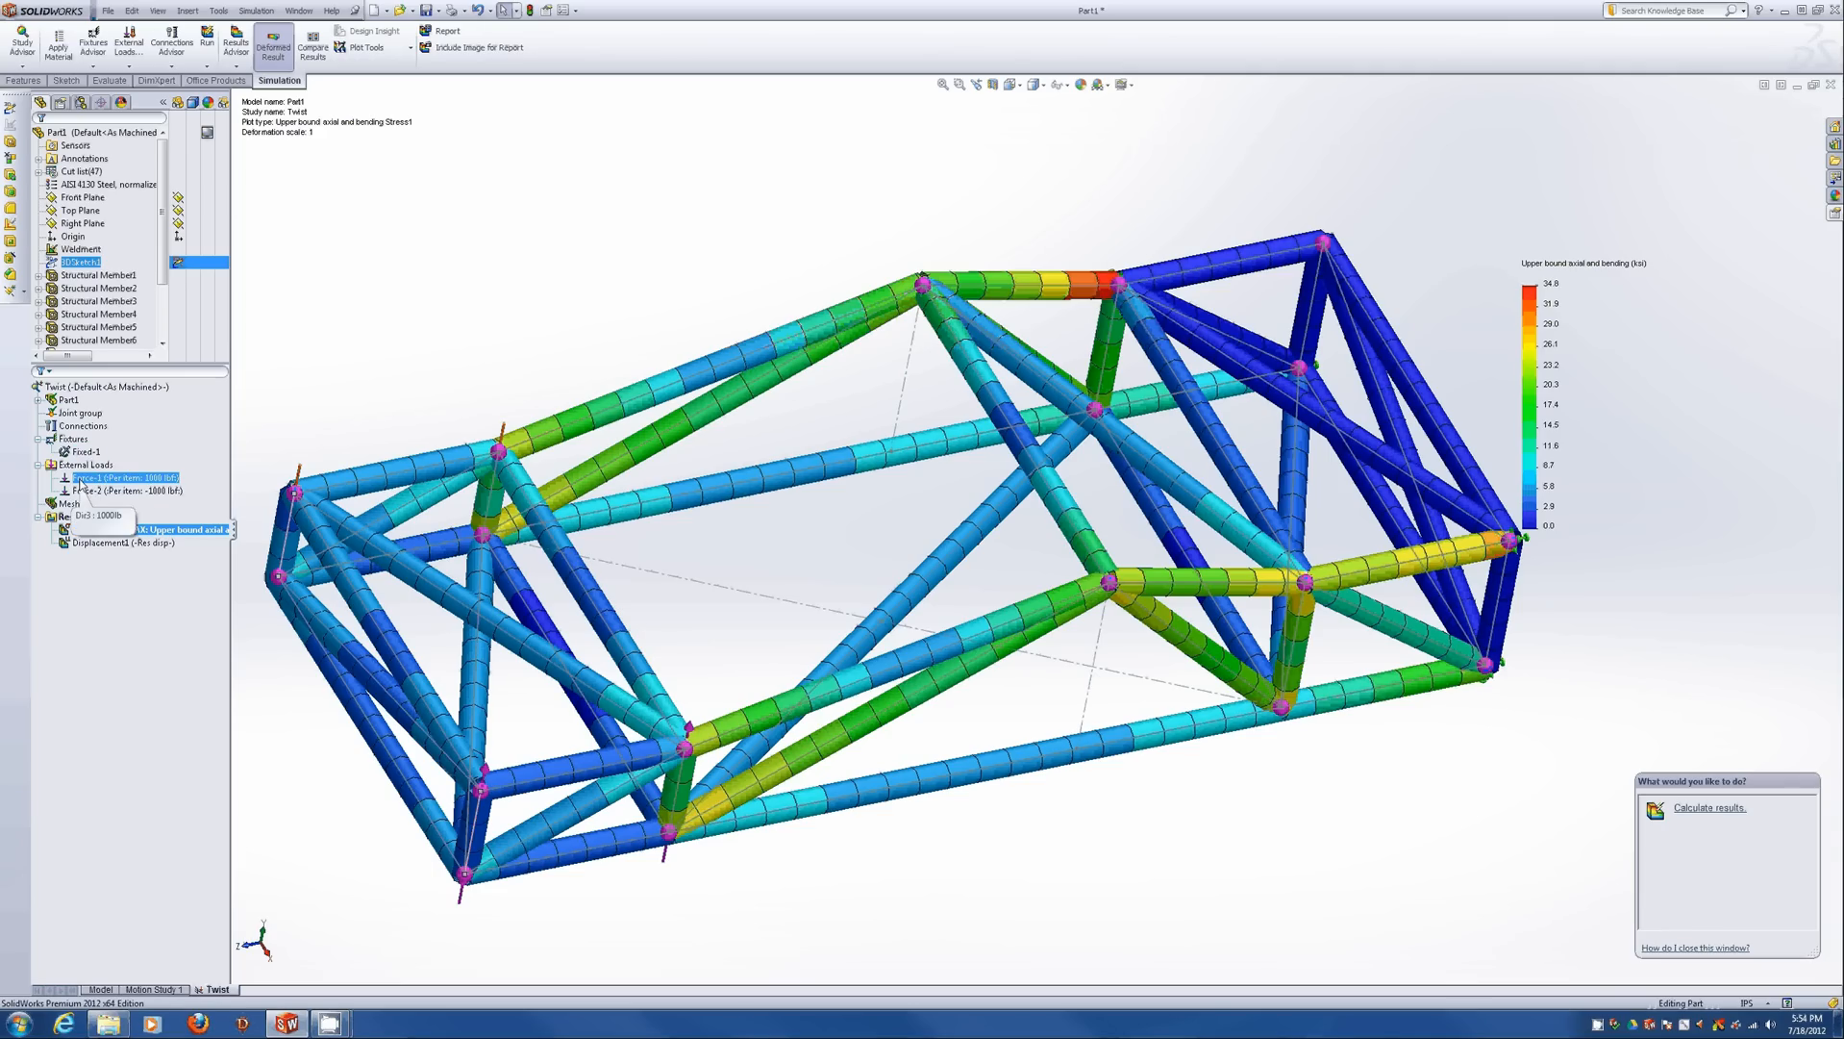
{"action": "left_click", "coordinate": [77, 452]}
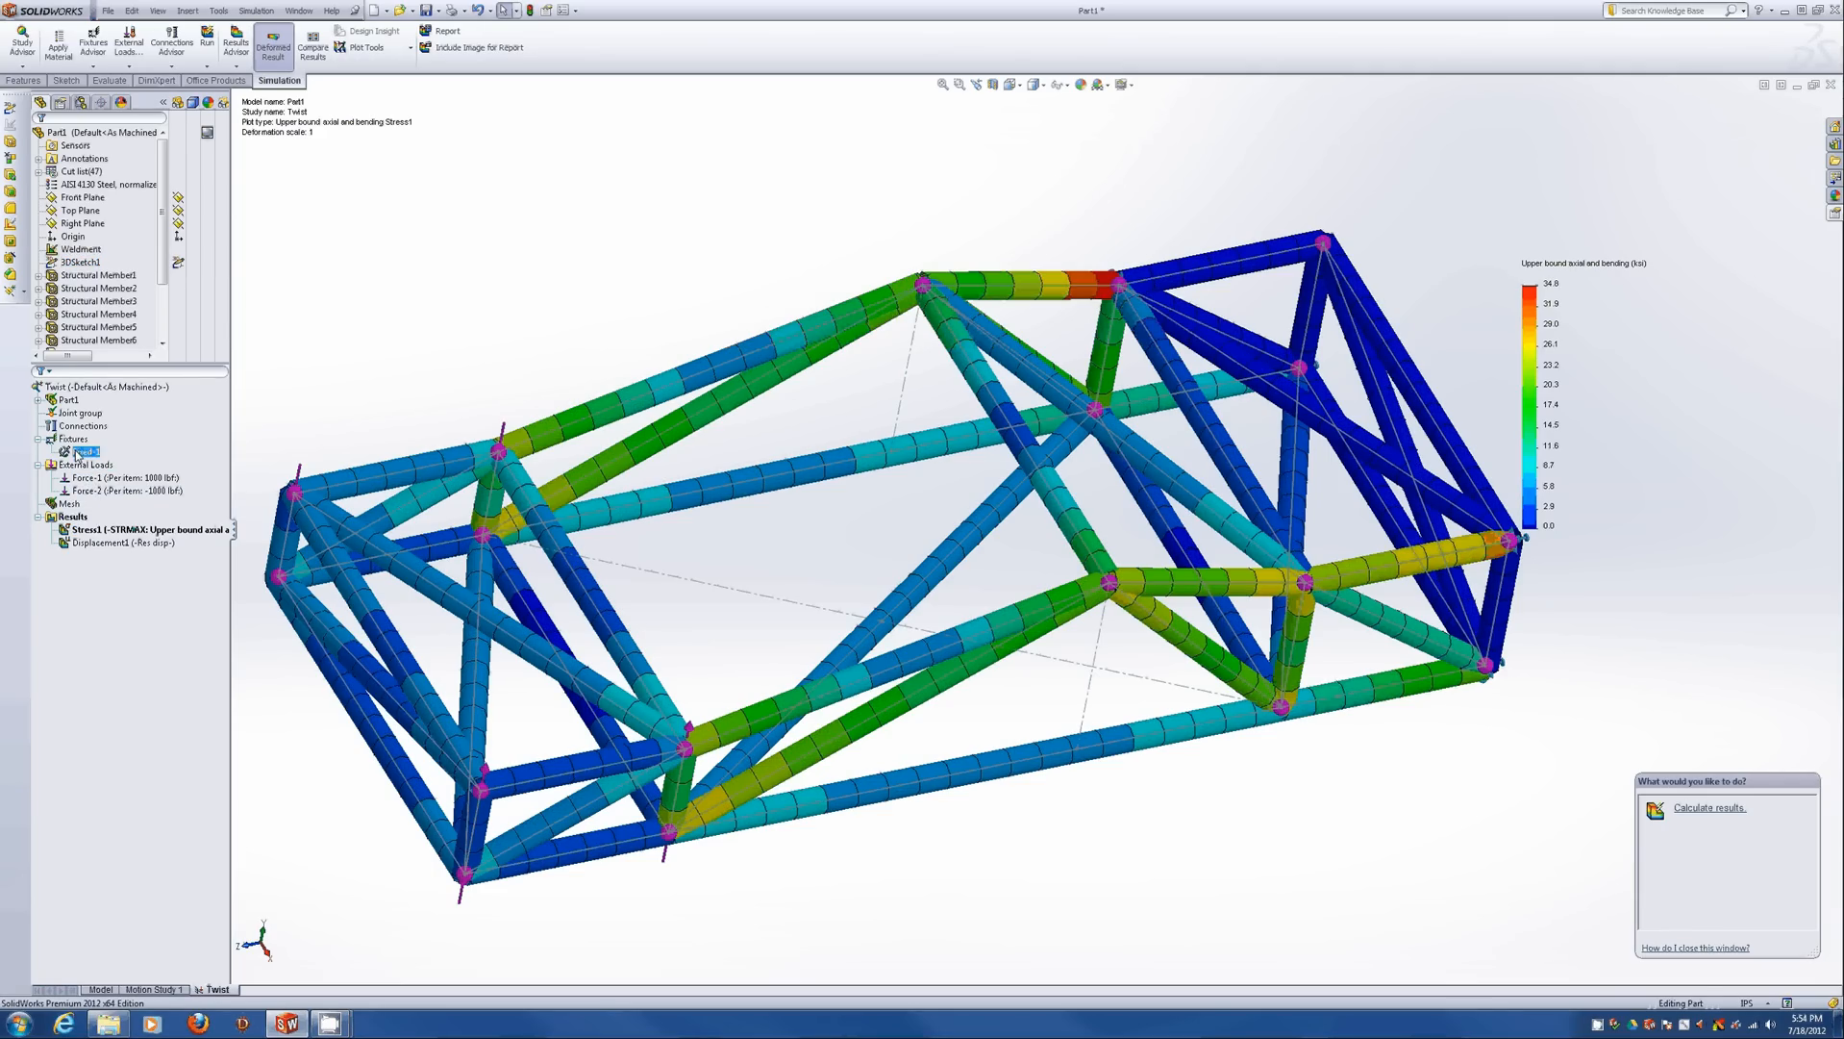
{"action": "right_click", "coordinate": [77, 452]}
{"action": "left_click", "coordinate": [127, 502]}
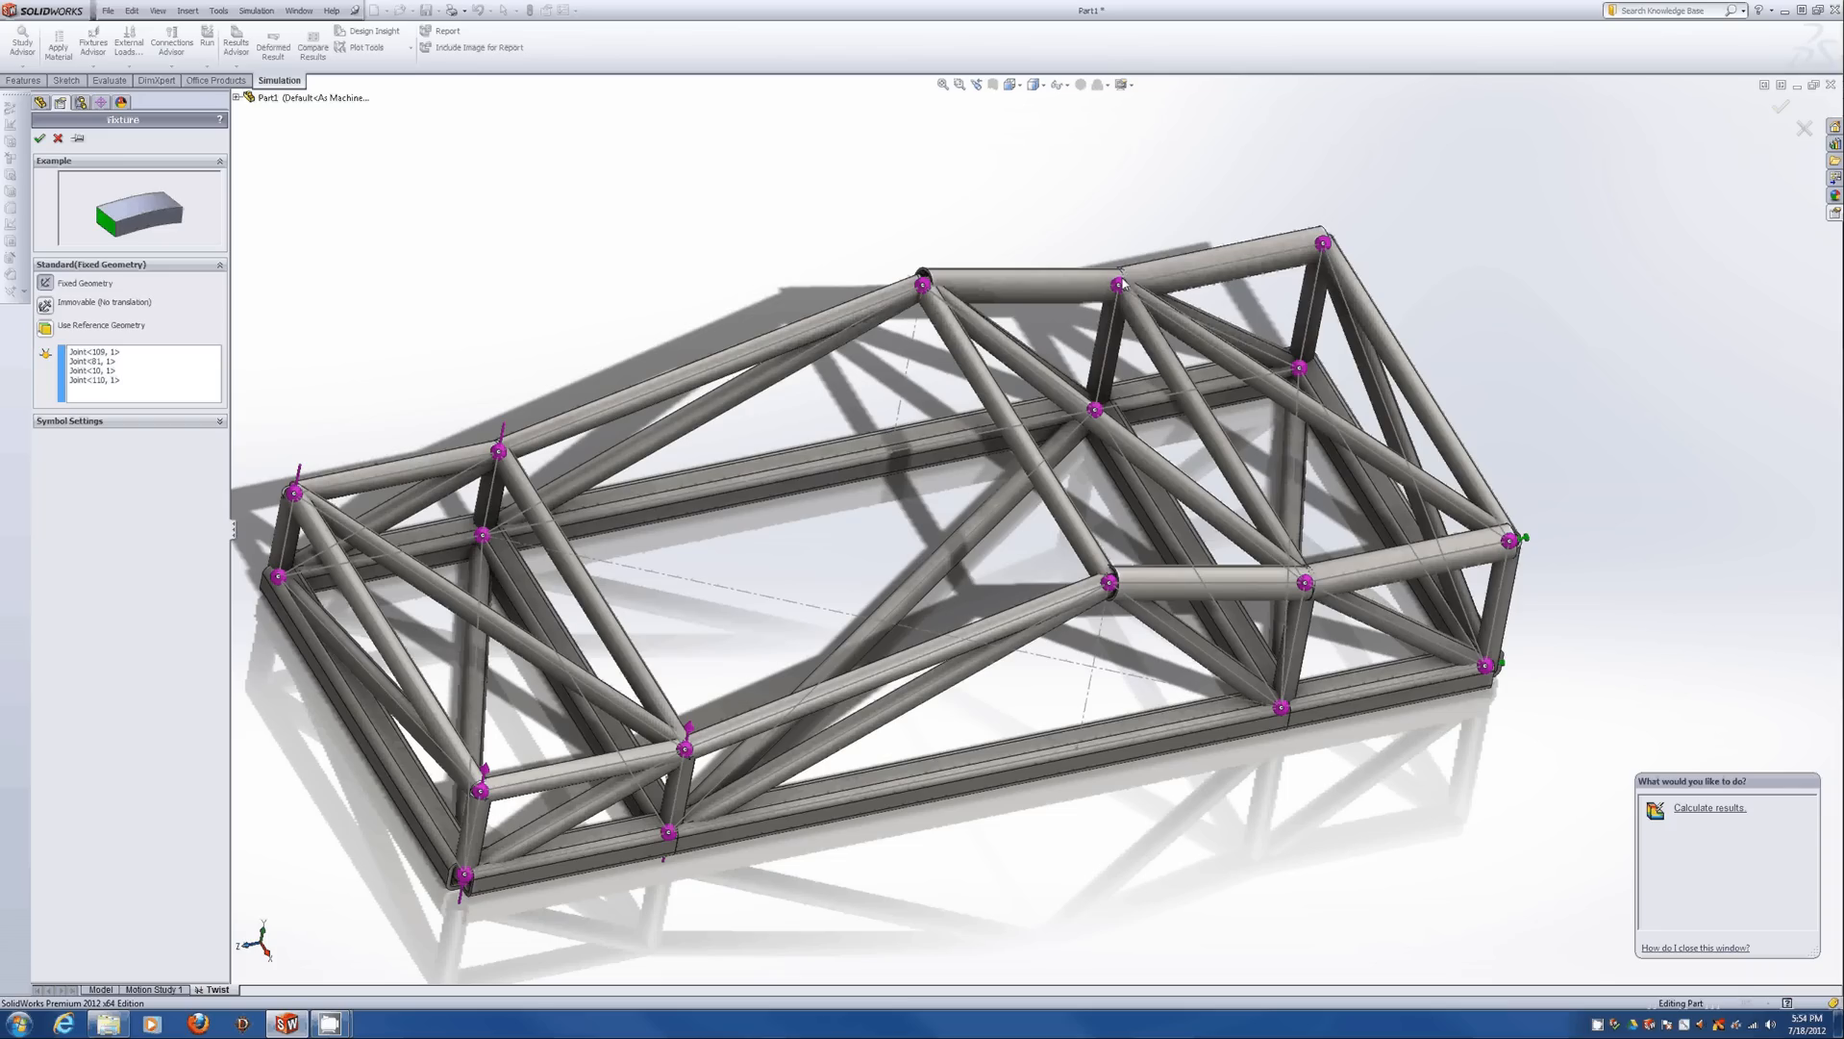
{"action": "right_click", "coordinate": [113, 360]}
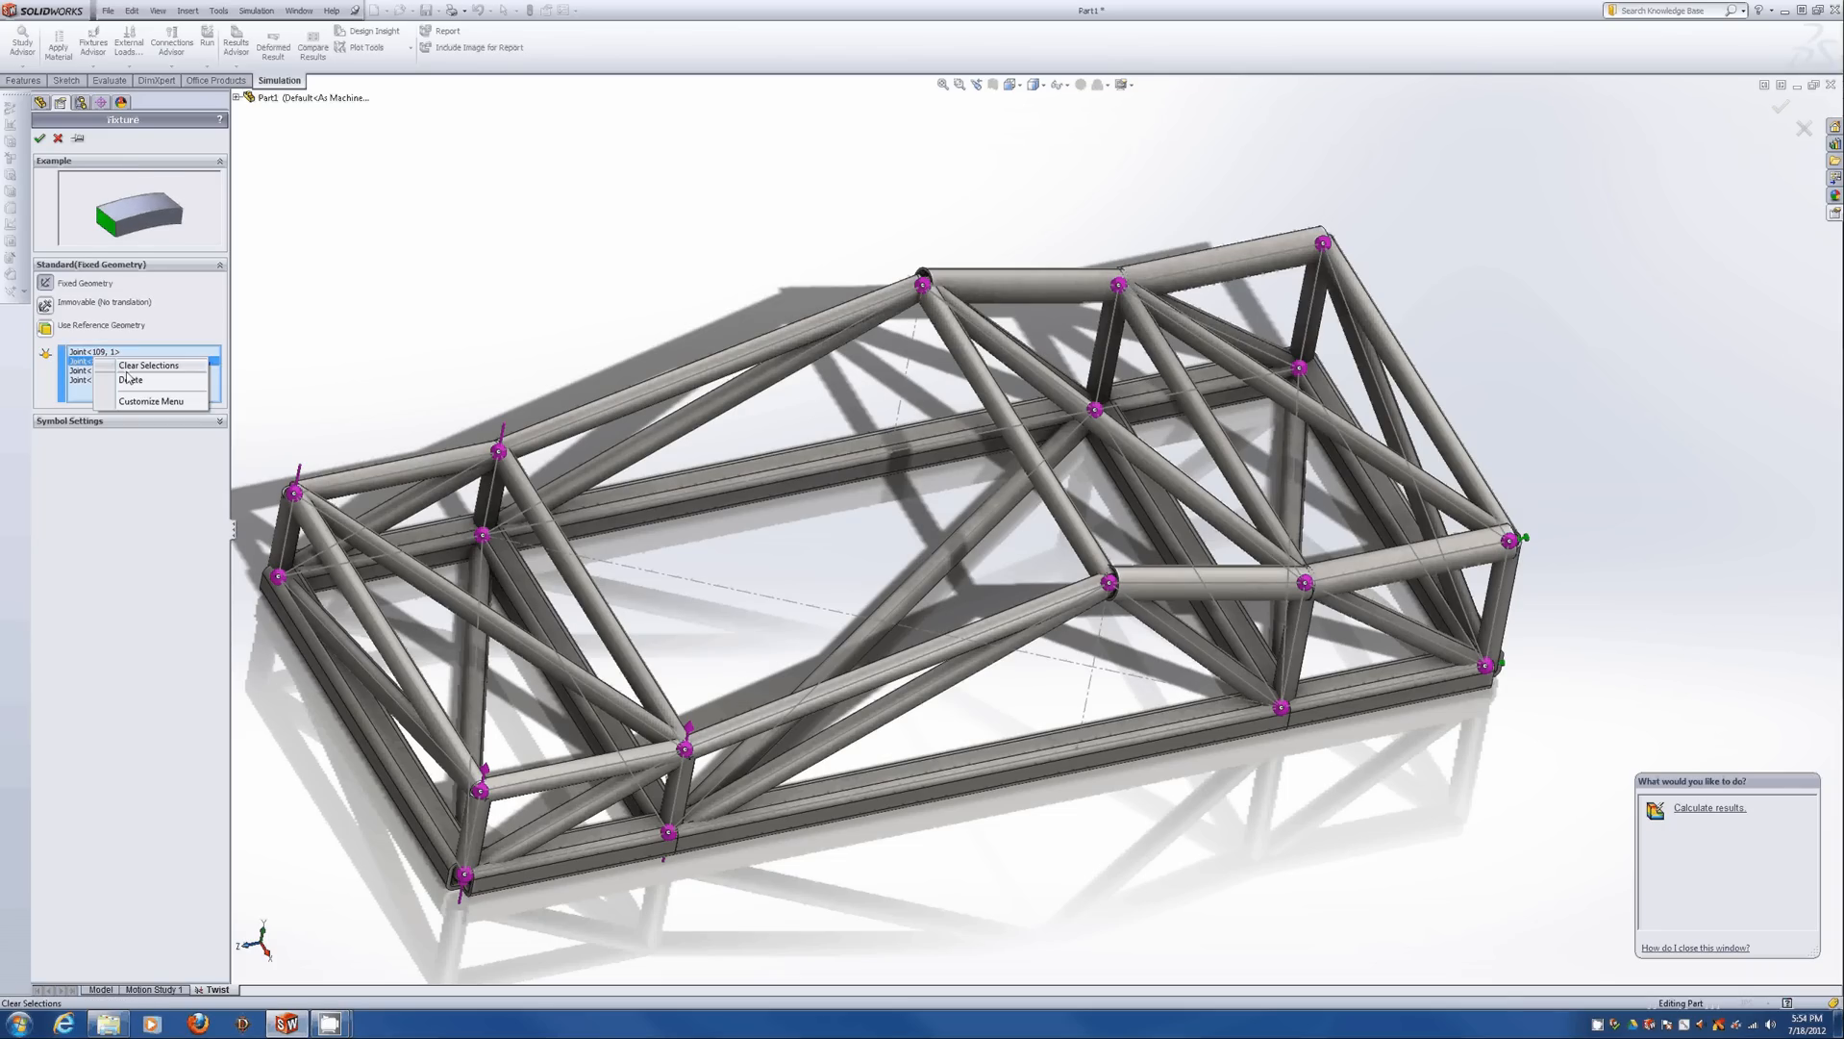
{"action": "left_click", "coordinate": [127, 369]}
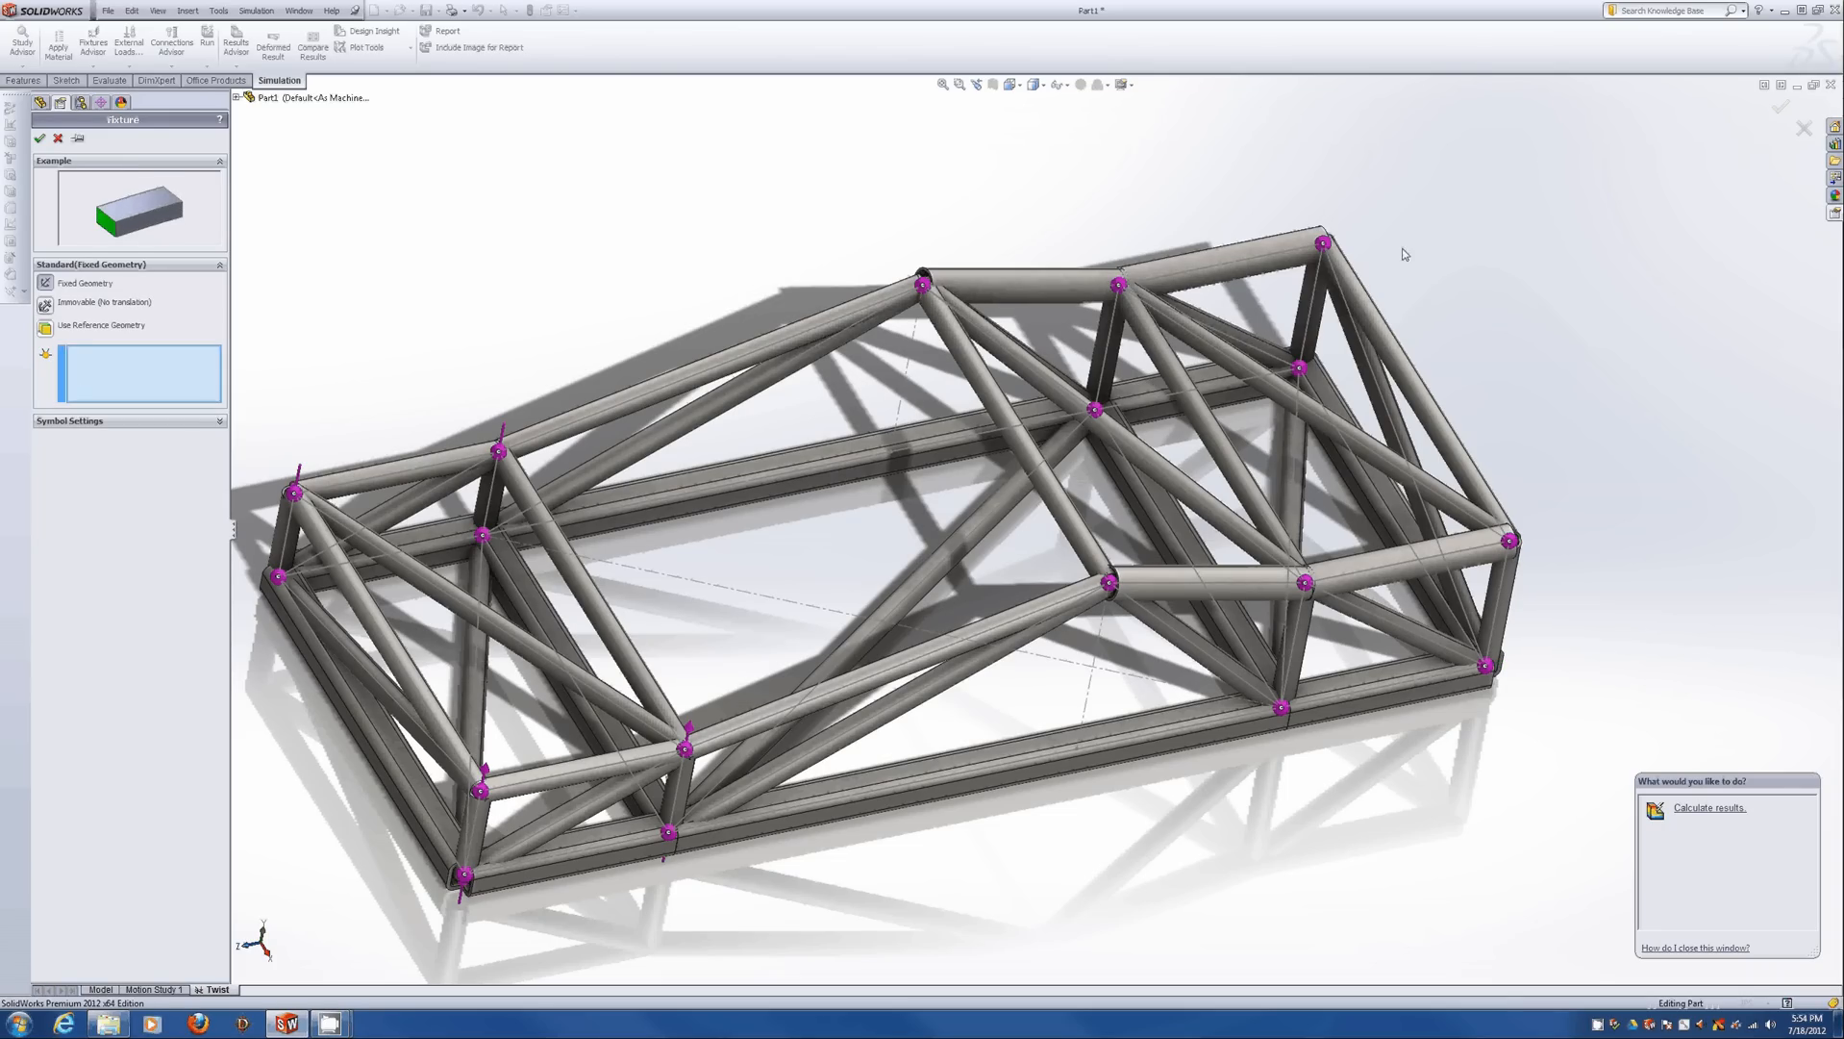
Apply the fixed geometry fixture to the four corner joints, upper and lower on both sides, at the frame's rear end.
{"action": "left_click", "coordinate": [1325, 245]}
{"action": "left_click", "coordinate": [1300, 368]}
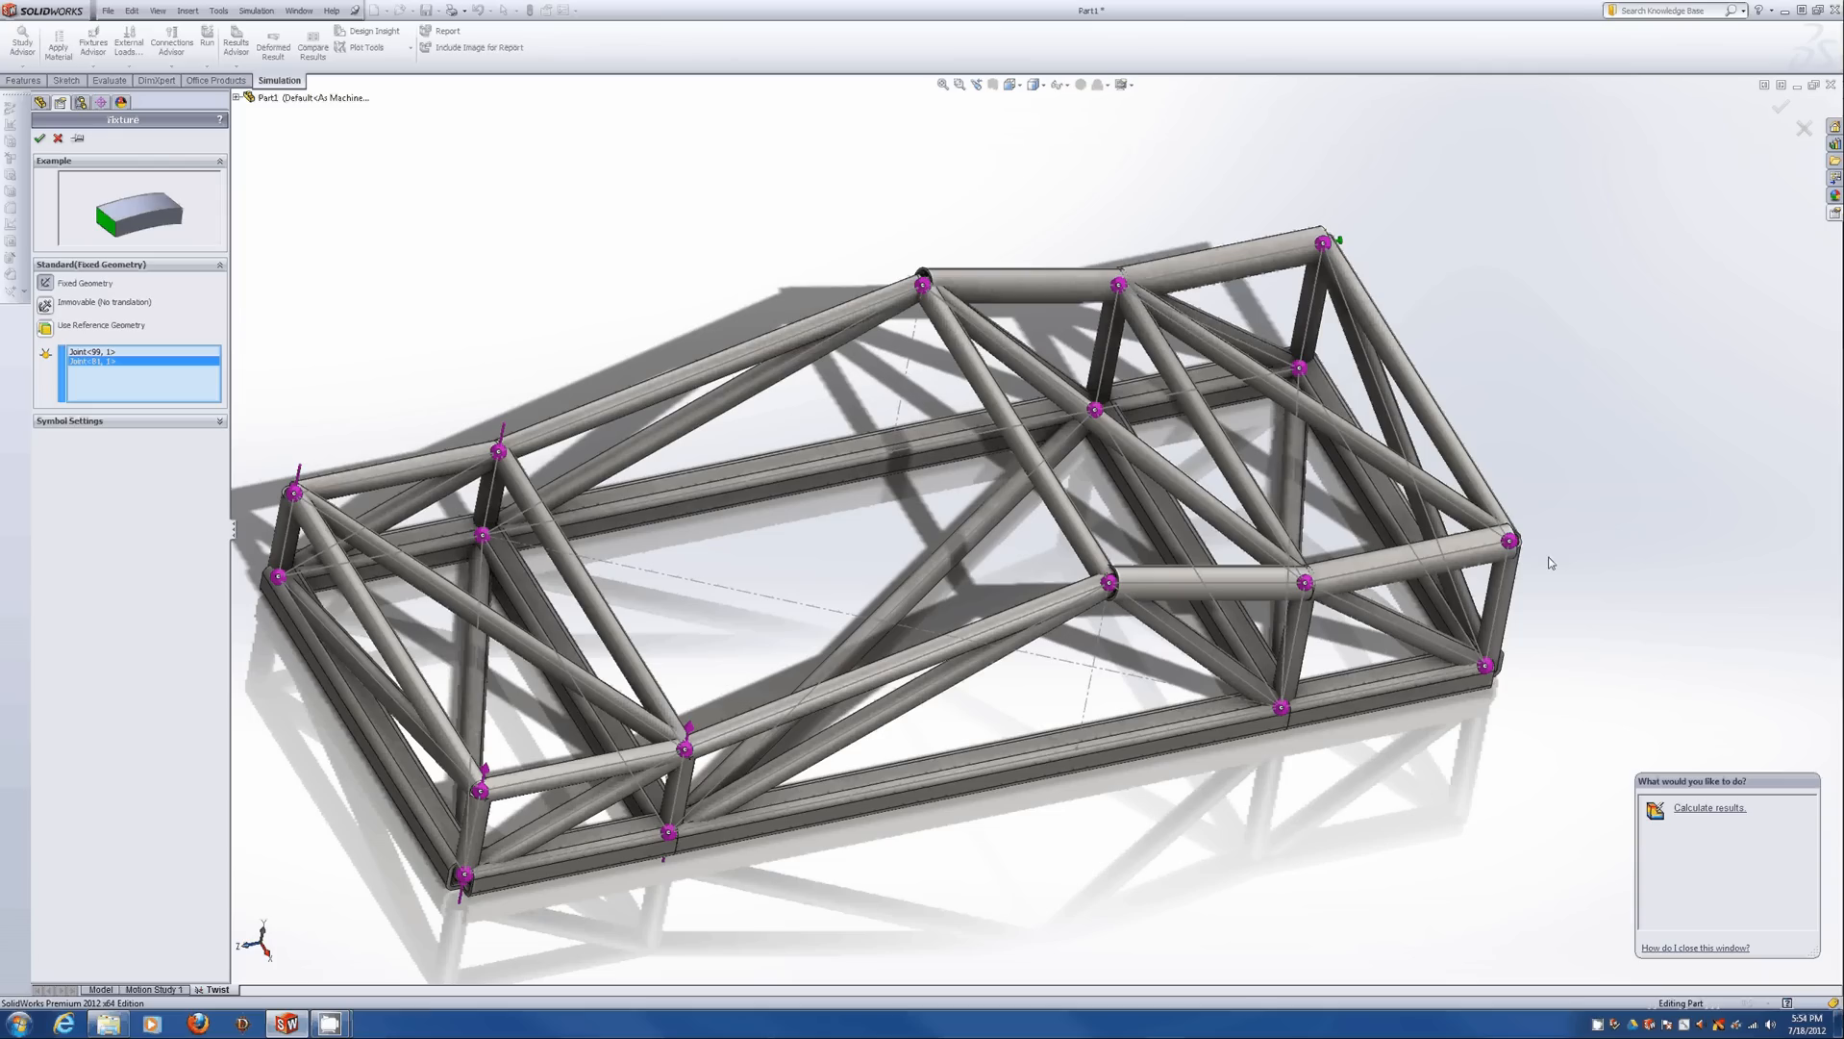
{"action": "left_click", "coordinate": [1511, 540]}
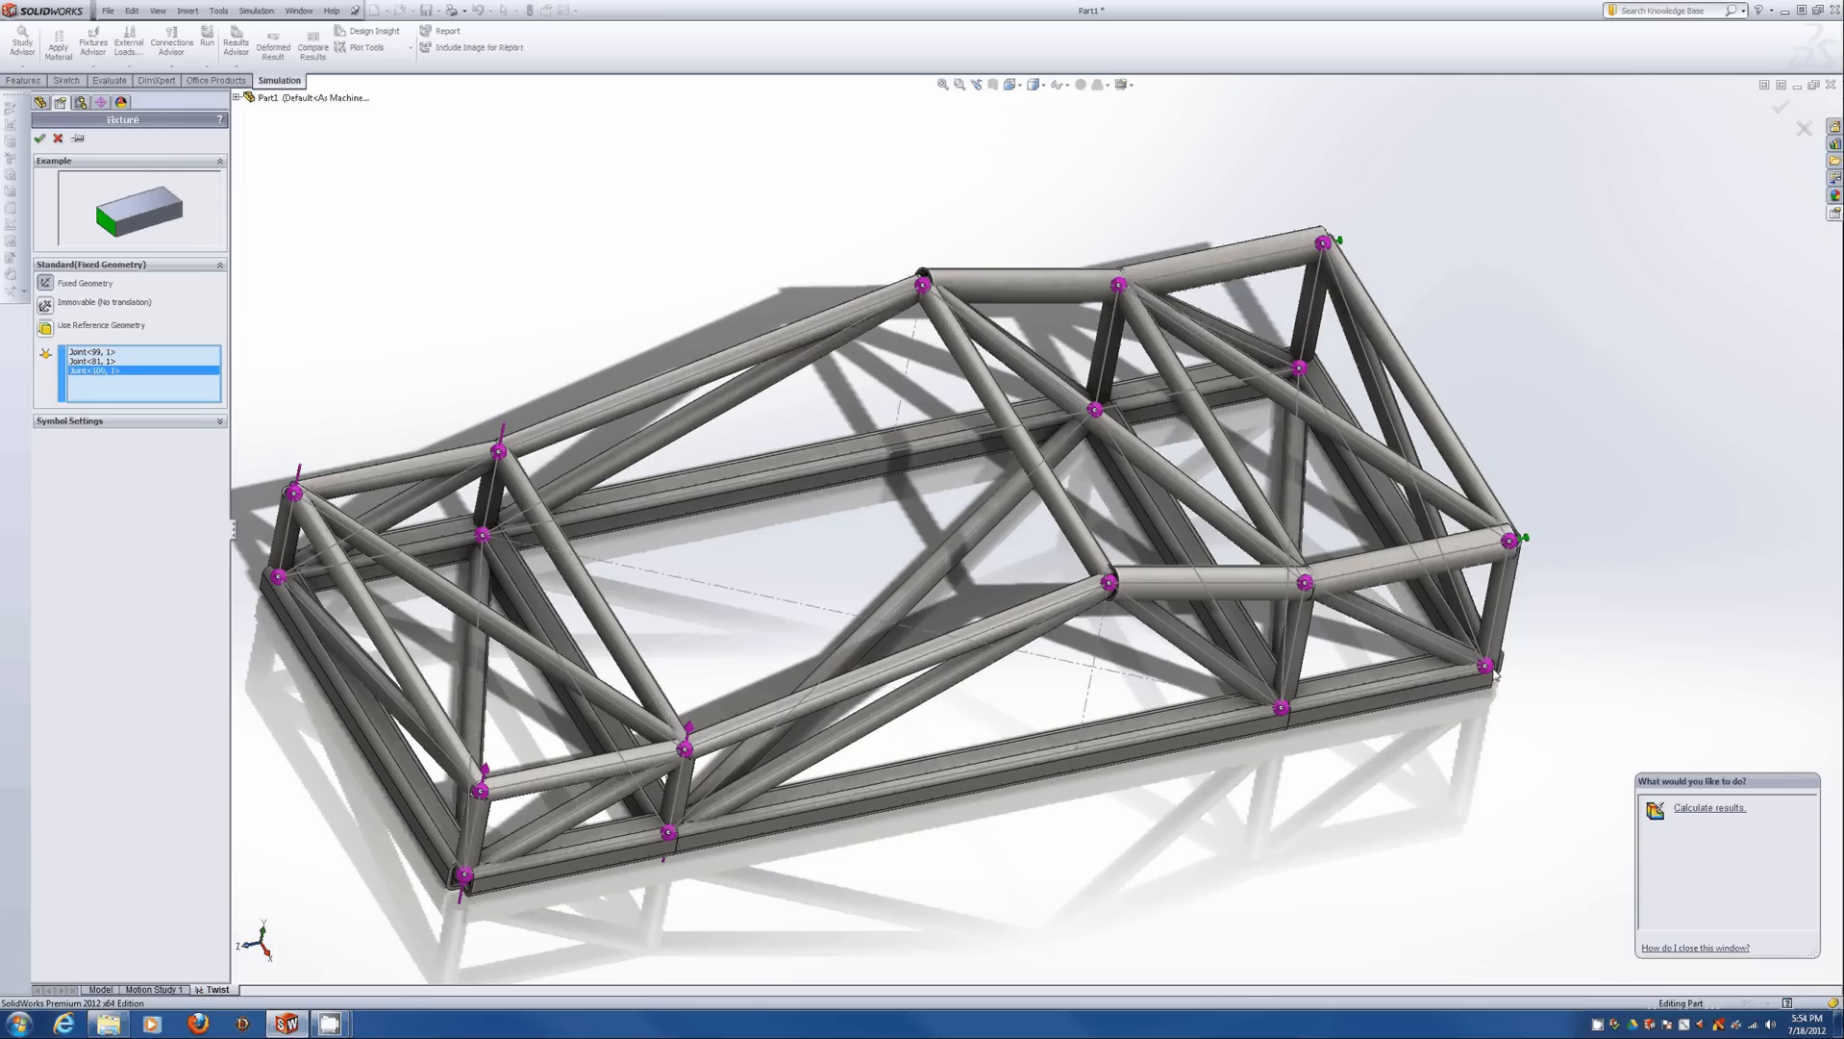
{"action": "left_click", "coordinate": [1487, 668]}
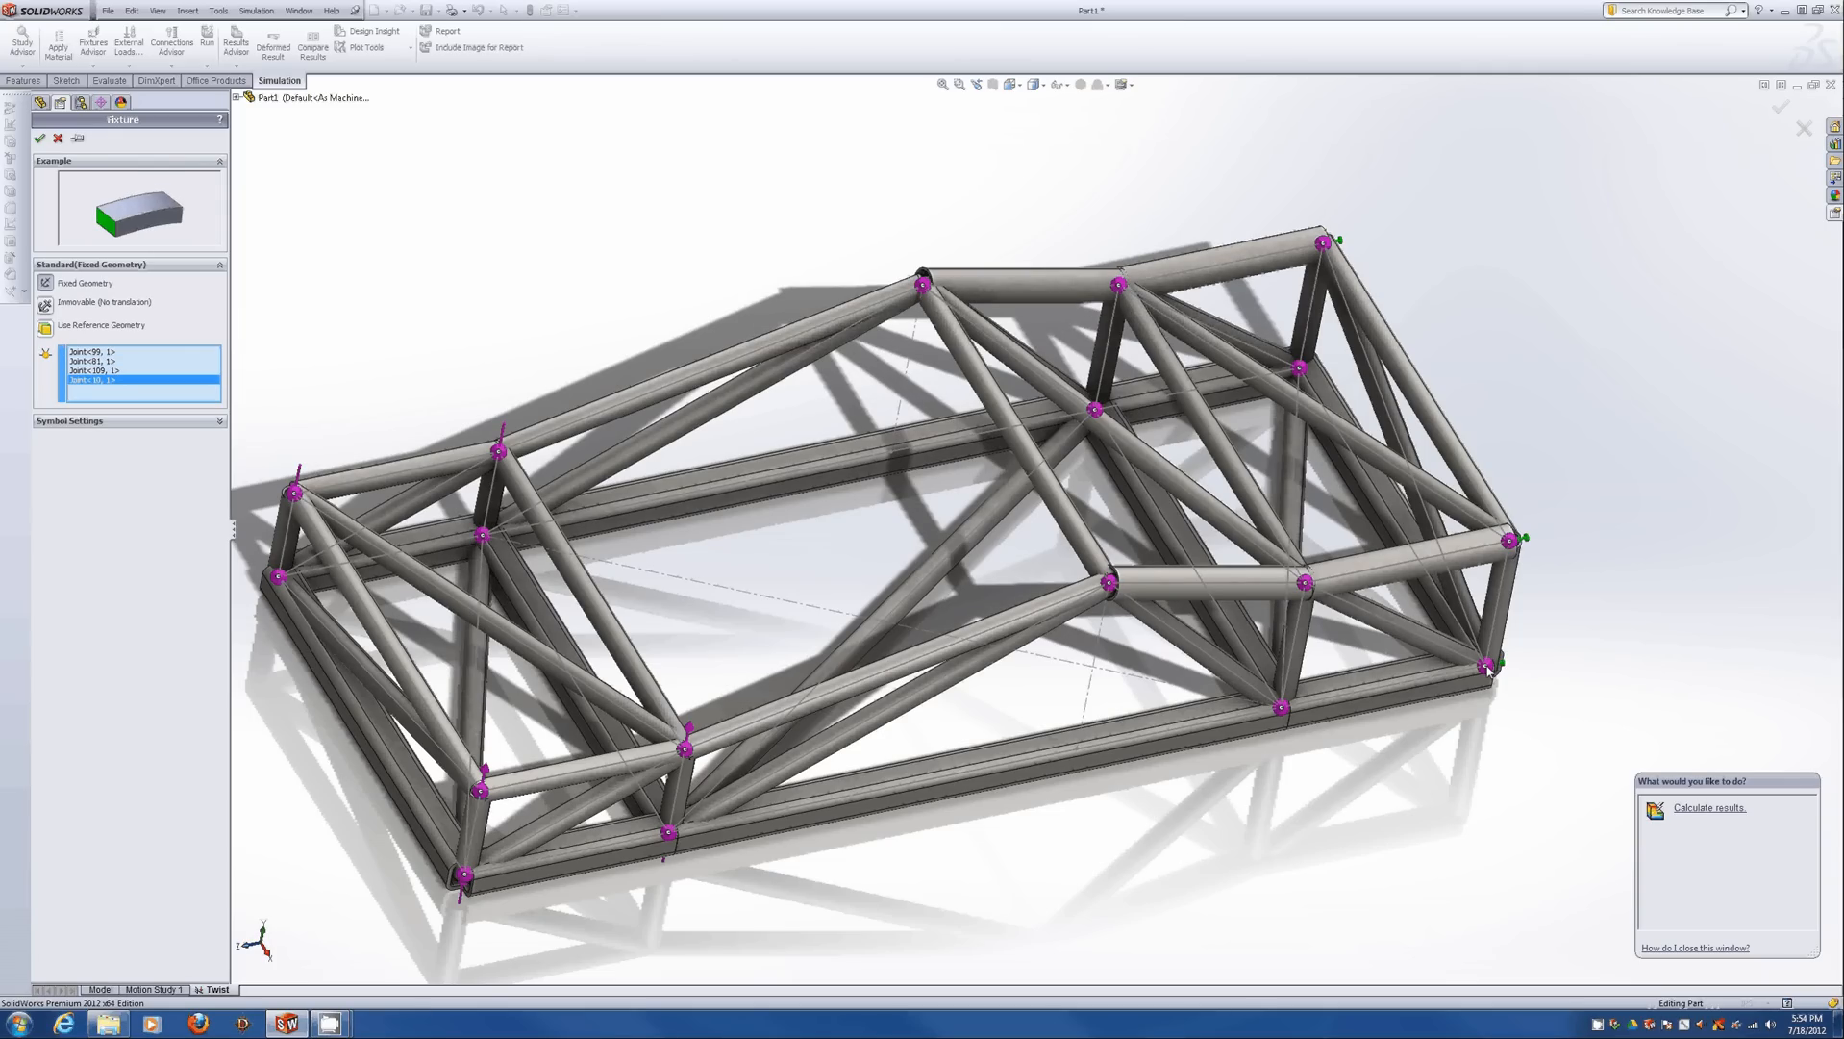
{"action": "left_click", "coordinate": [40, 140]}
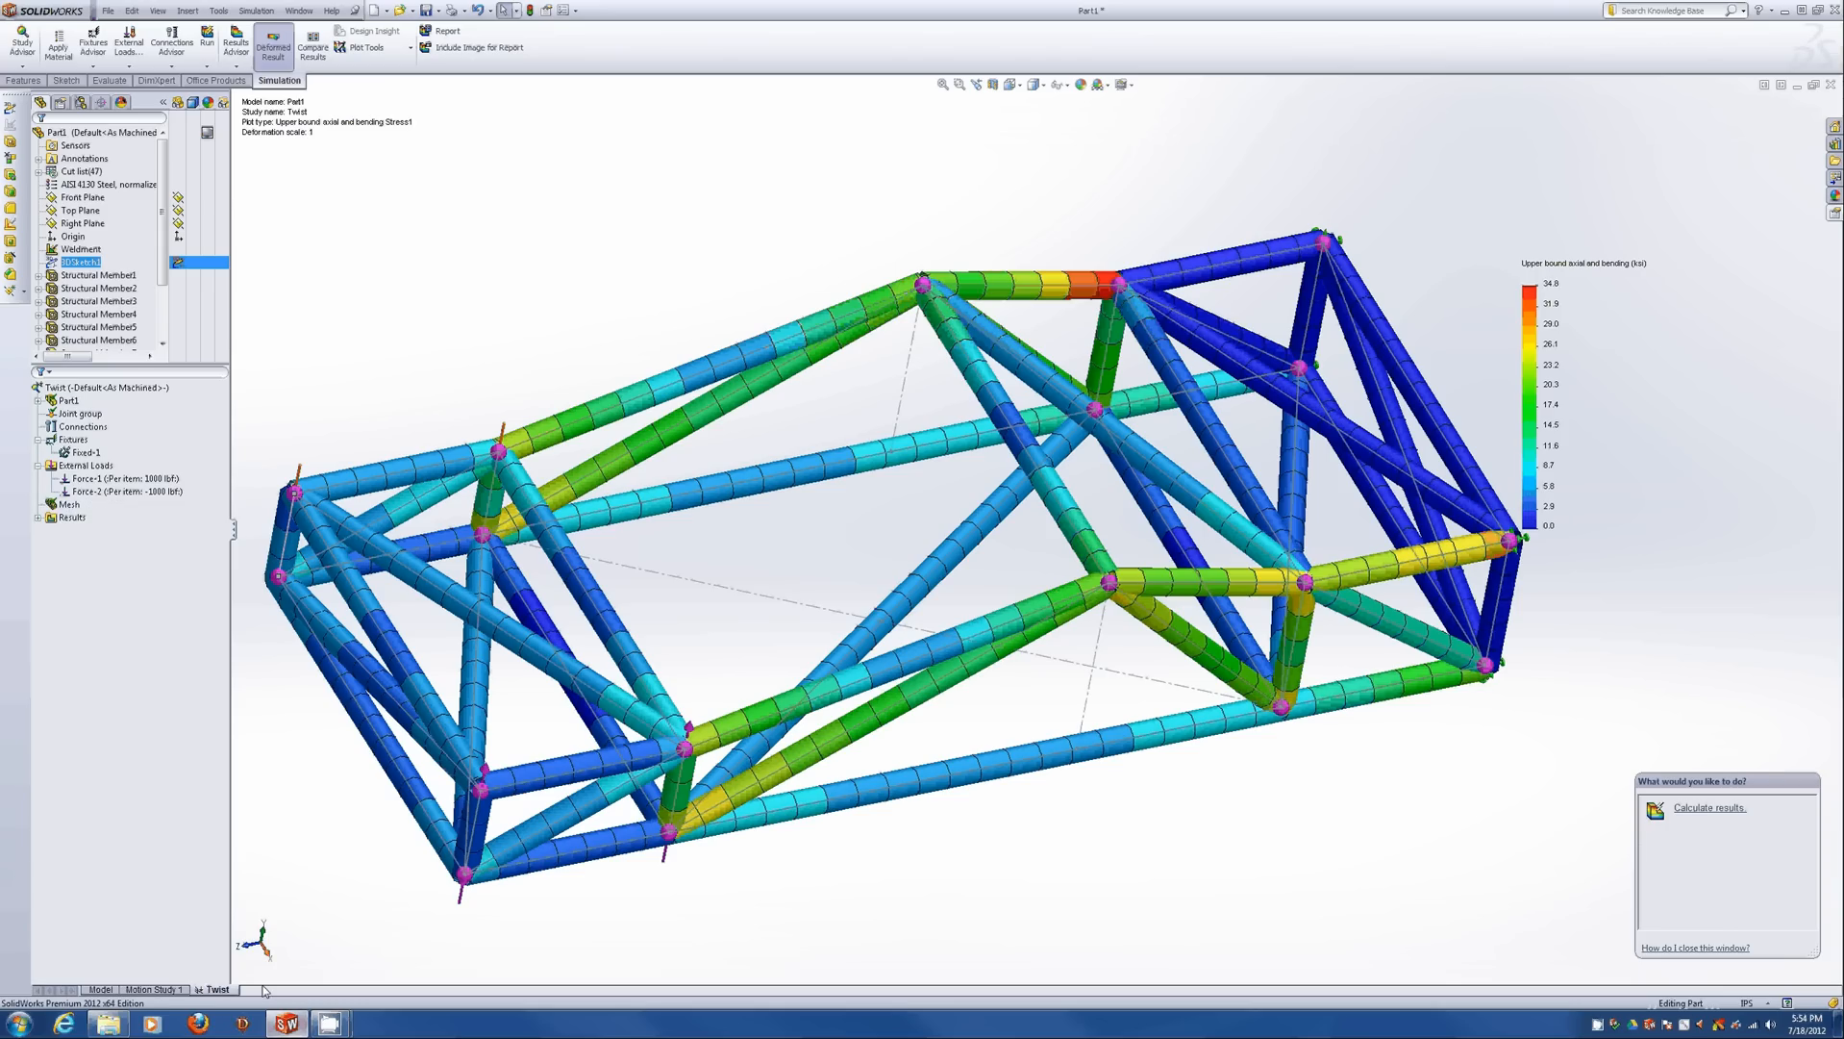
Rerun the Twist study with the corrected fixture and examine the axial and bending stress plot around the whole frame.
{"action": "left_click", "coordinate": [216, 44]}
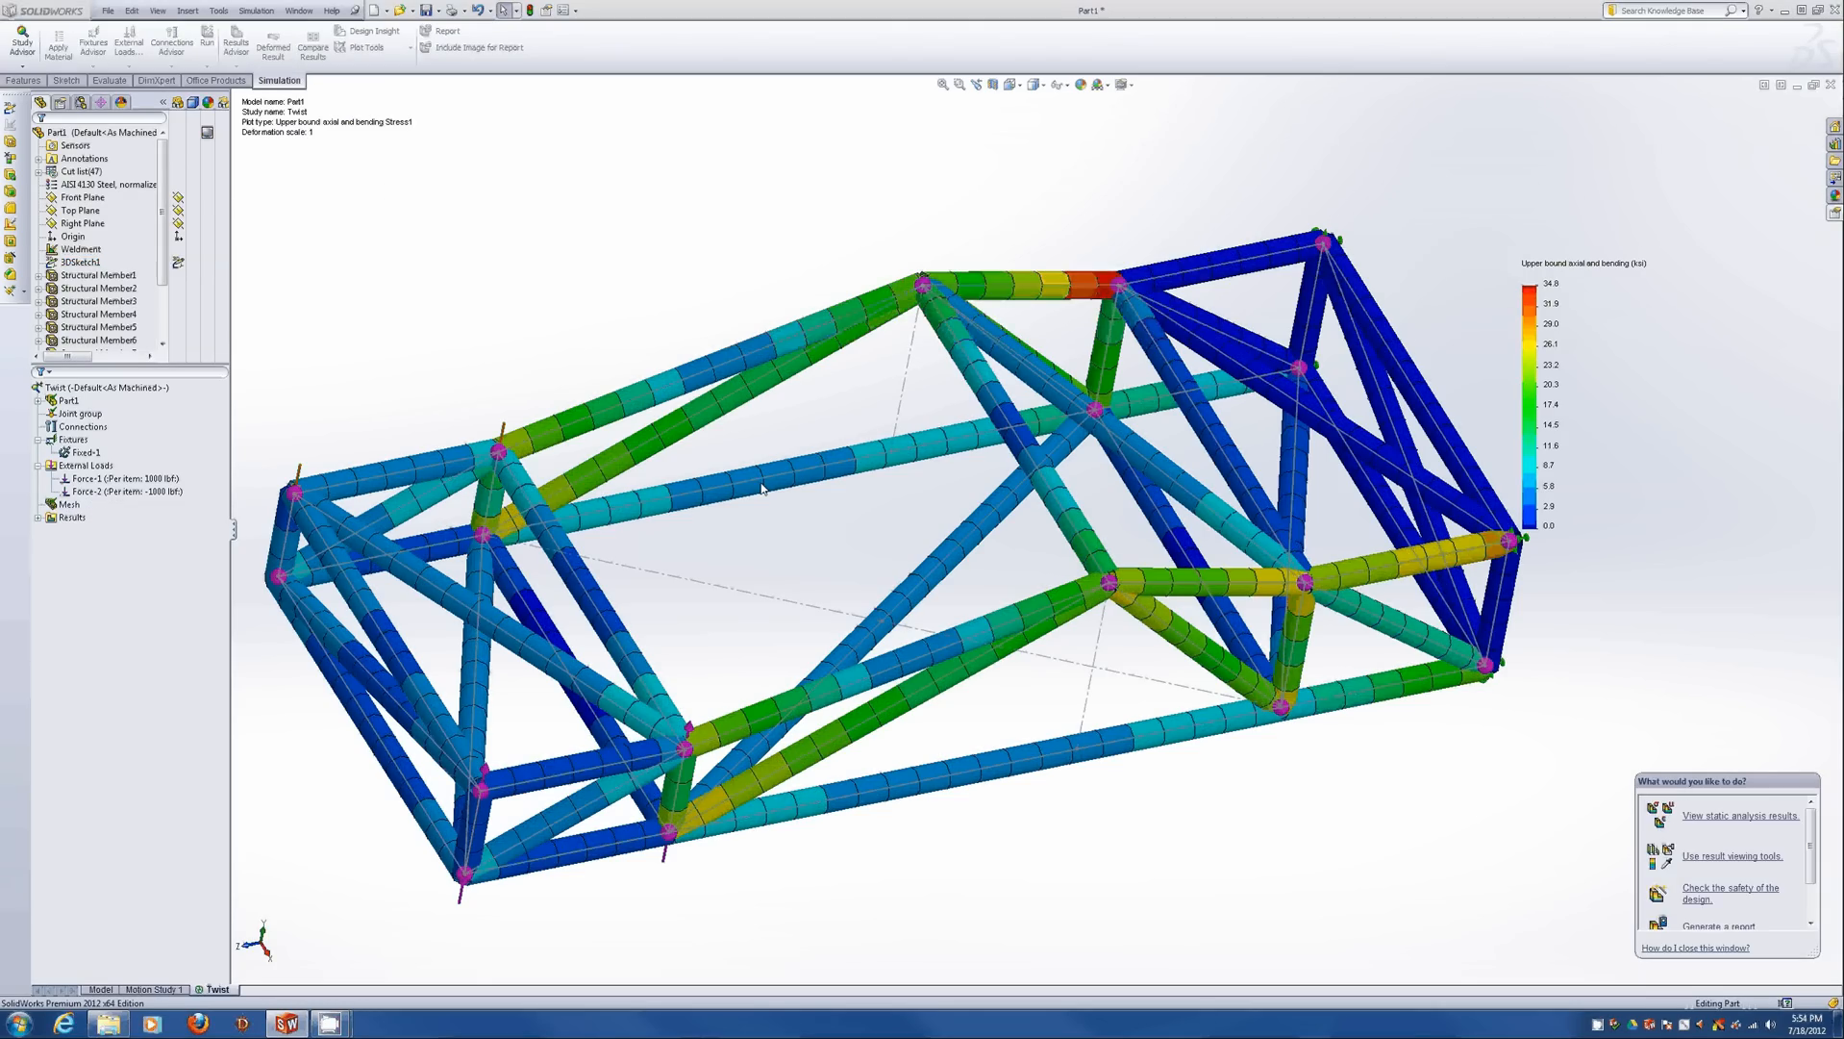
{"action": "middle_click_drag", "start_coordinate": [818, 571], "coordinate": [673, 770]}
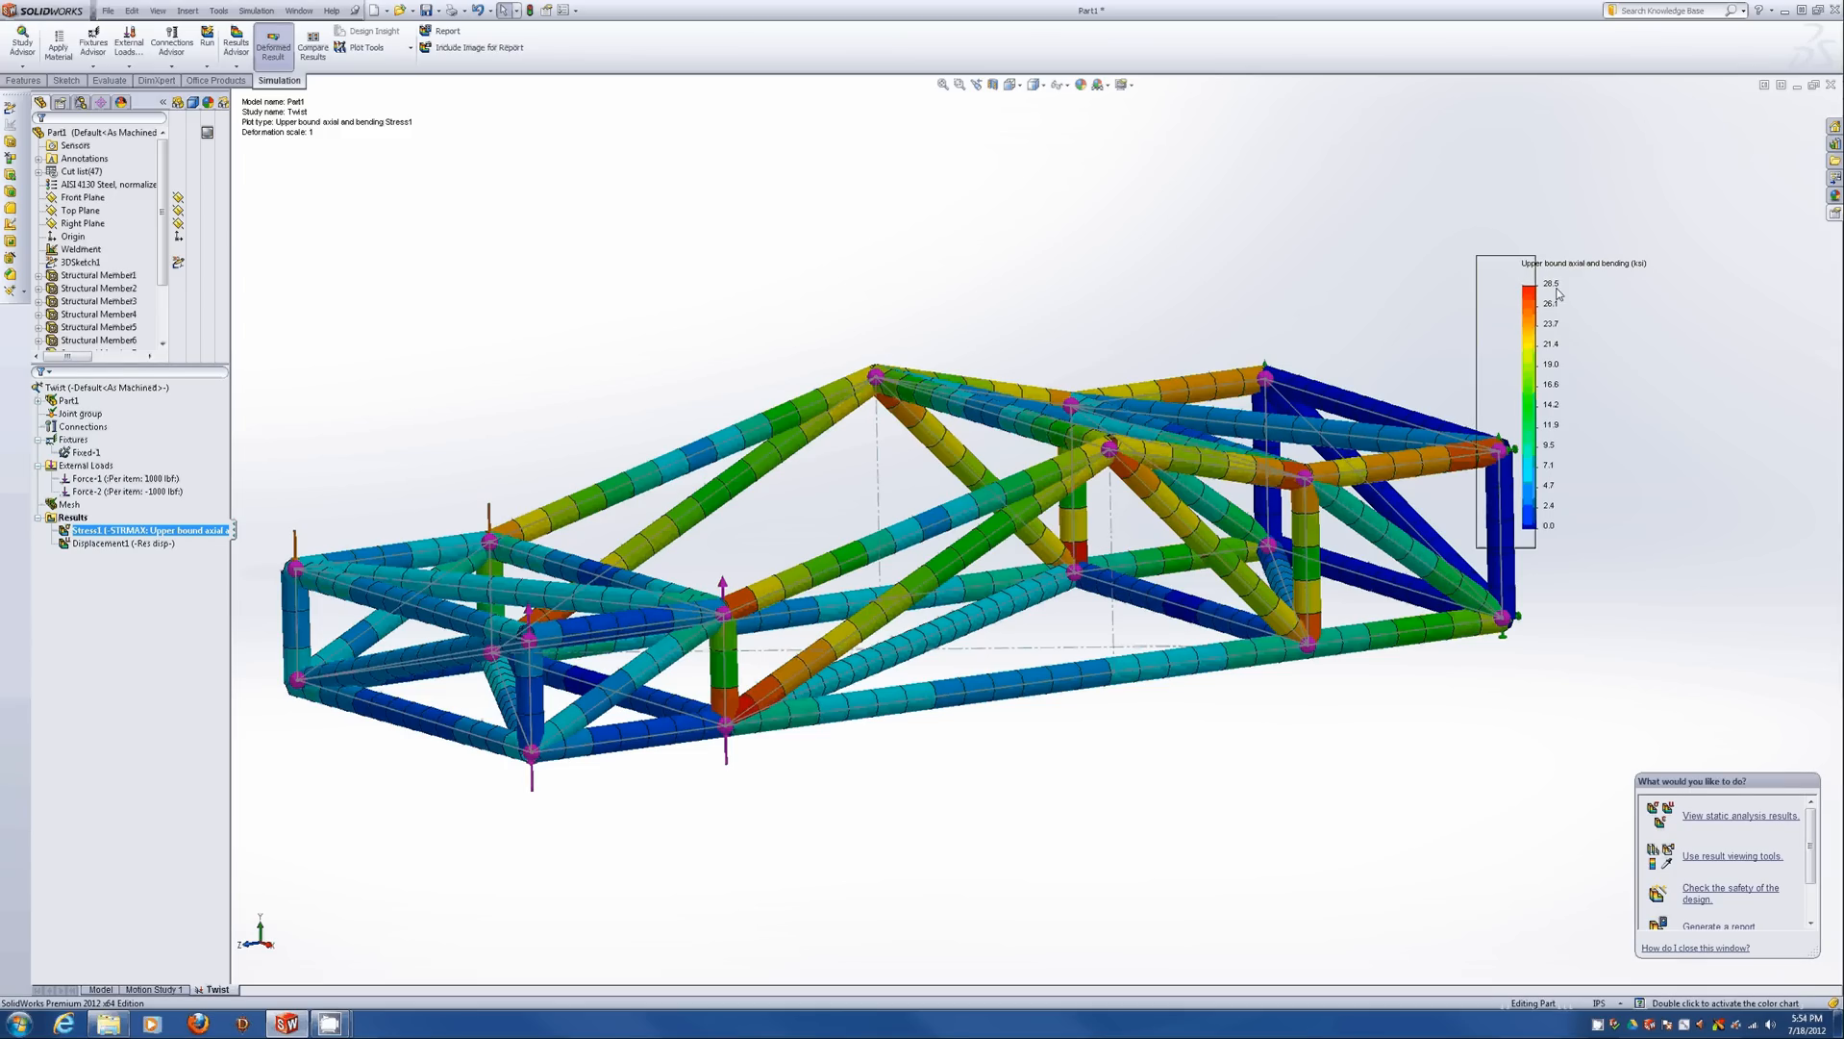
{"action": "scroll", "coordinate": [1093, 548], "scroll_direction": "up", "scroll_amount": 2}
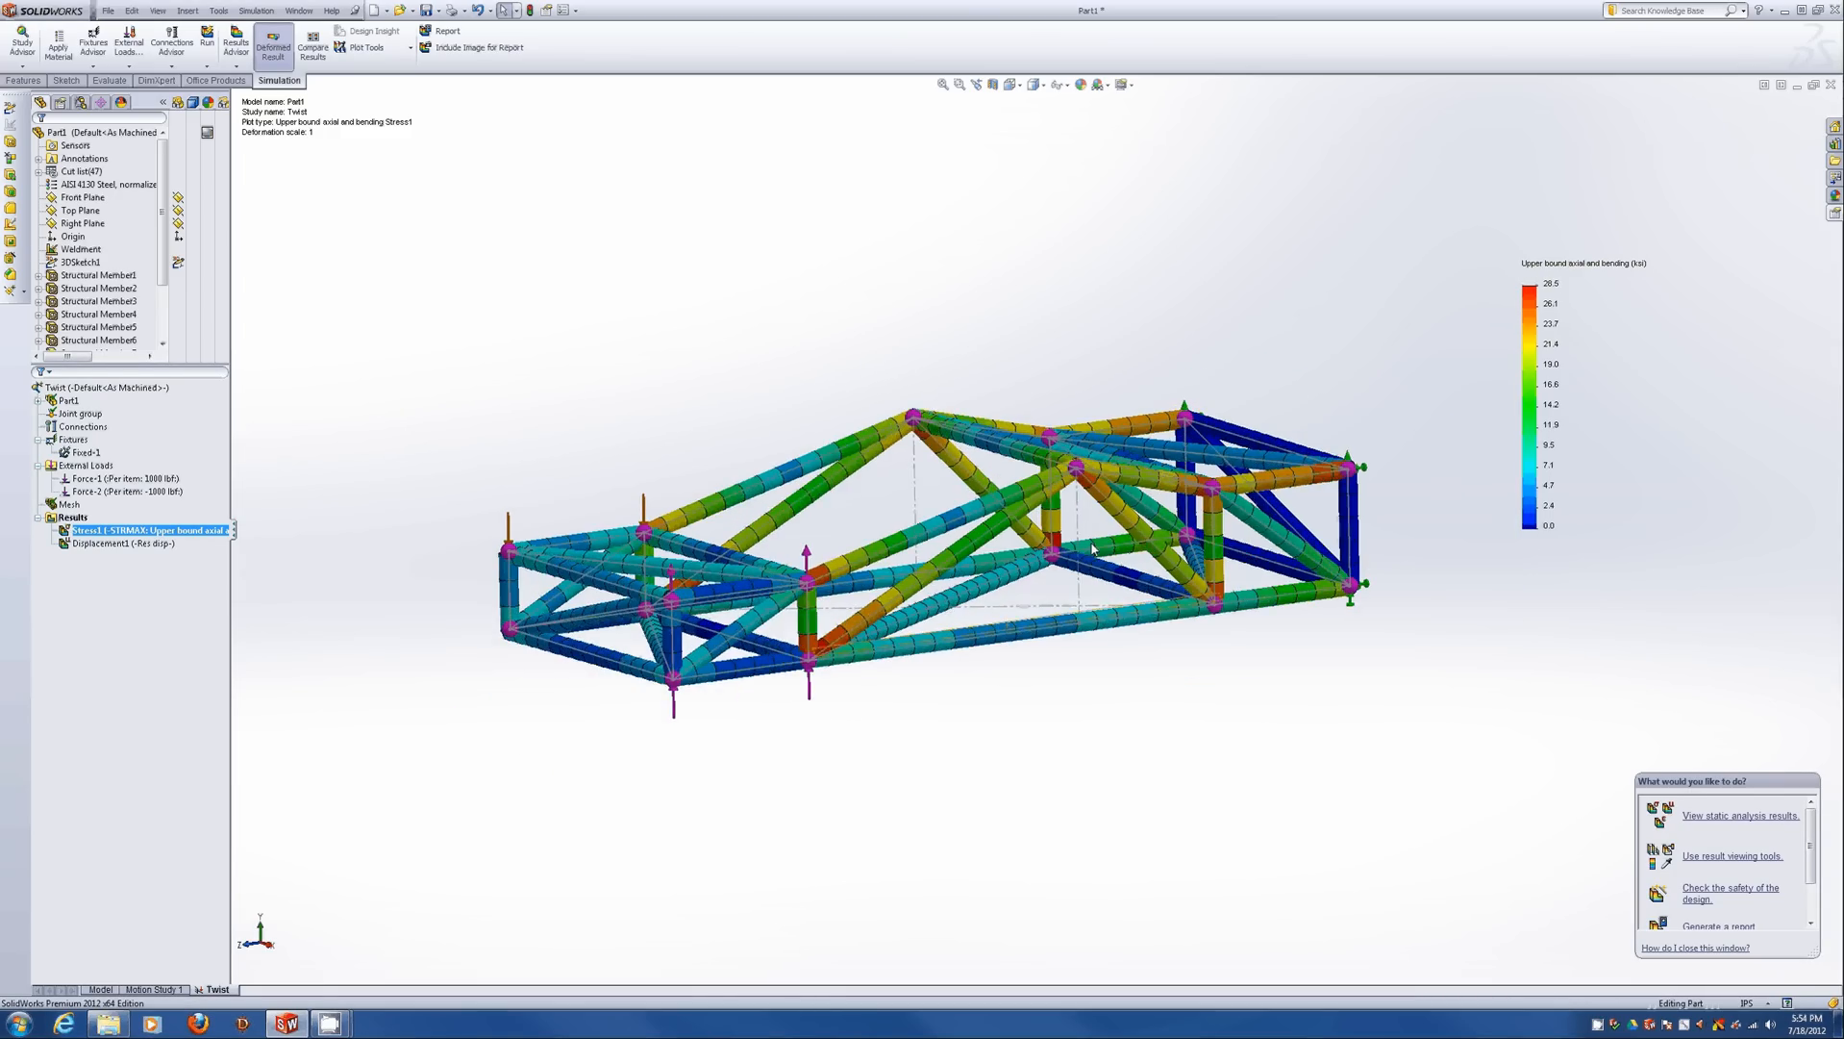
{"action": "mouse_move", "coordinate": [1093, 548]}
{"action": "middle_mouse_down"}
{"action": "mouse_move", "coordinate": [957, 544]}
{"action": "mouse_move", "coordinate": [1054, 551]}
{"action": "mouse_move", "coordinate": [1061, 613]}
{"action": "mouse_move", "coordinate": [1012, 630]}
{"action": "mouse_move", "coordinate": [1002, 575]}
{"action": "mouse_move", "coordinate": [1109, 544]}
{"action": "middle_mouse_up"}
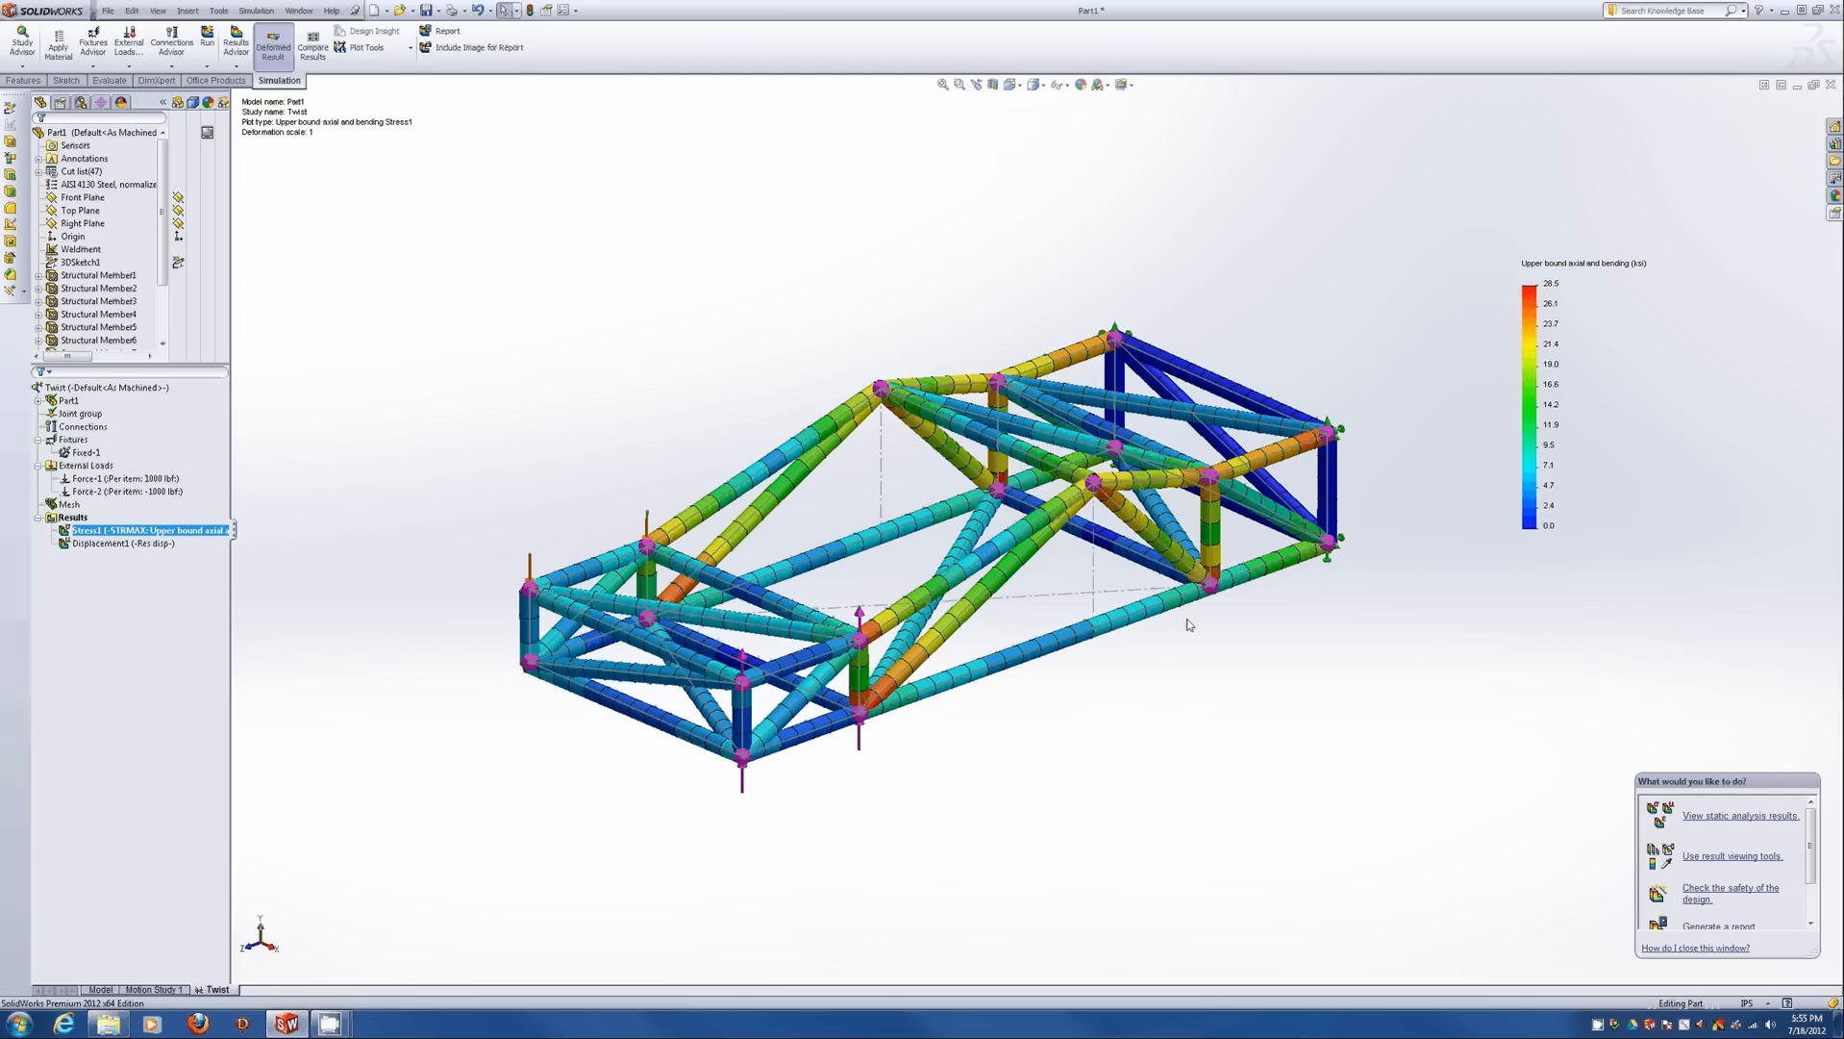
{"action": "scroll", "coordinate": [1188, 624], "scroll_direction": "down", "scroll_amount": 2}
{"action": "scroll", "coordinate": [1130, 600], "scroll_direction": "up", "scroll_amount": 2}
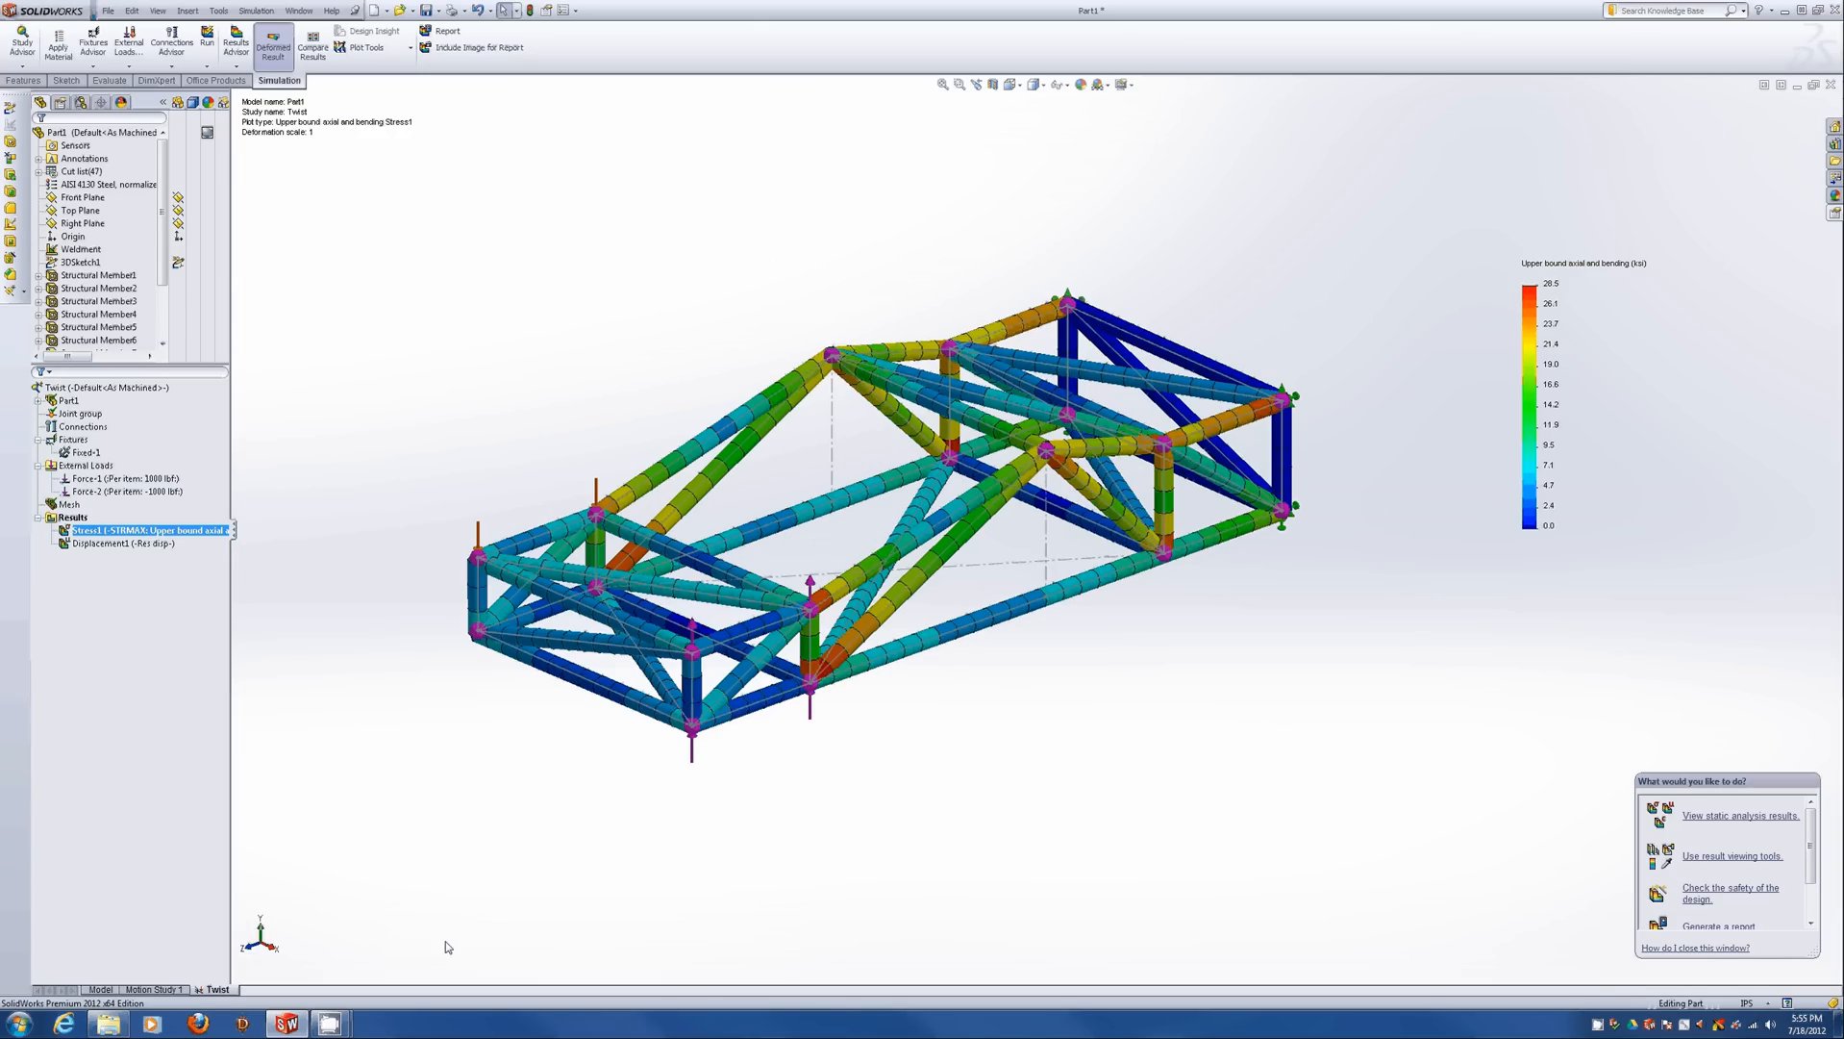